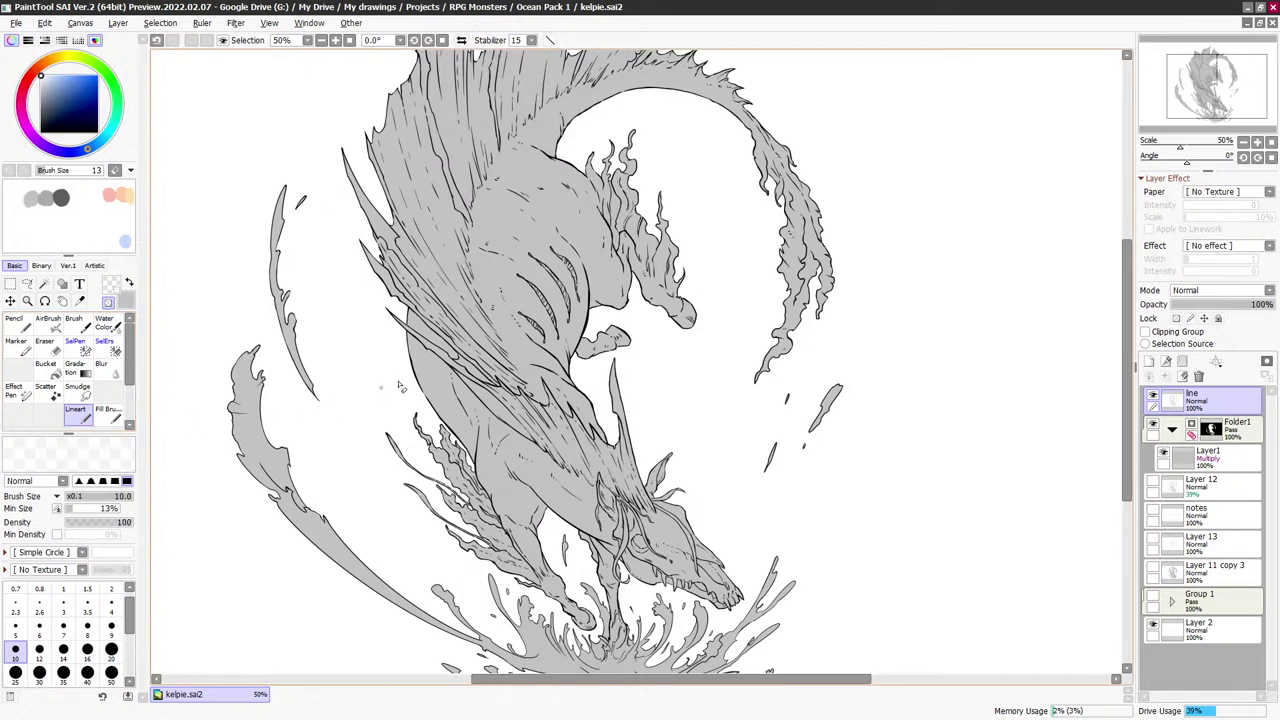
With the Fill Brush and the mid-grey from the palette ready, add a new layer above Layer1 in Folder1 and set it to Multiply
{"action": "key", "text": "b"}
{"action": "right_click", "coordinate": [35, 197]}
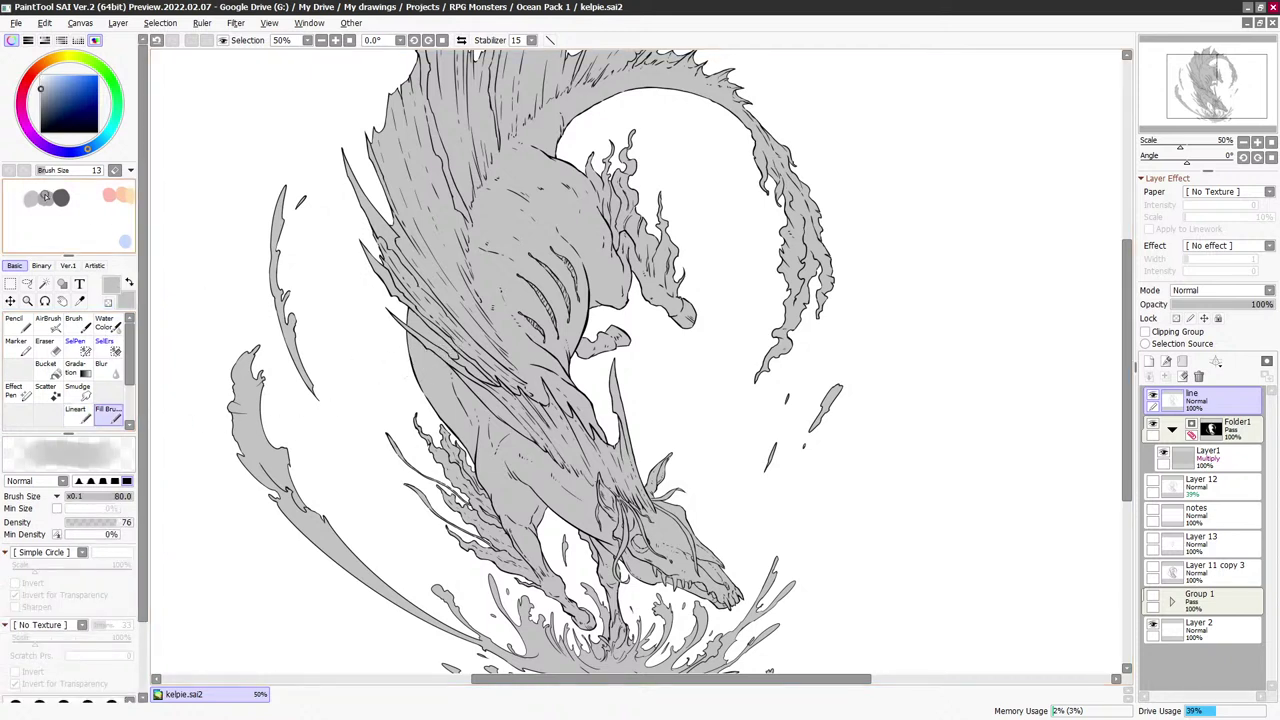
{"action": "left_click", "coordinate": [1205, 456]}
{"action": "left_click", "coordinate": [1149, 361]}
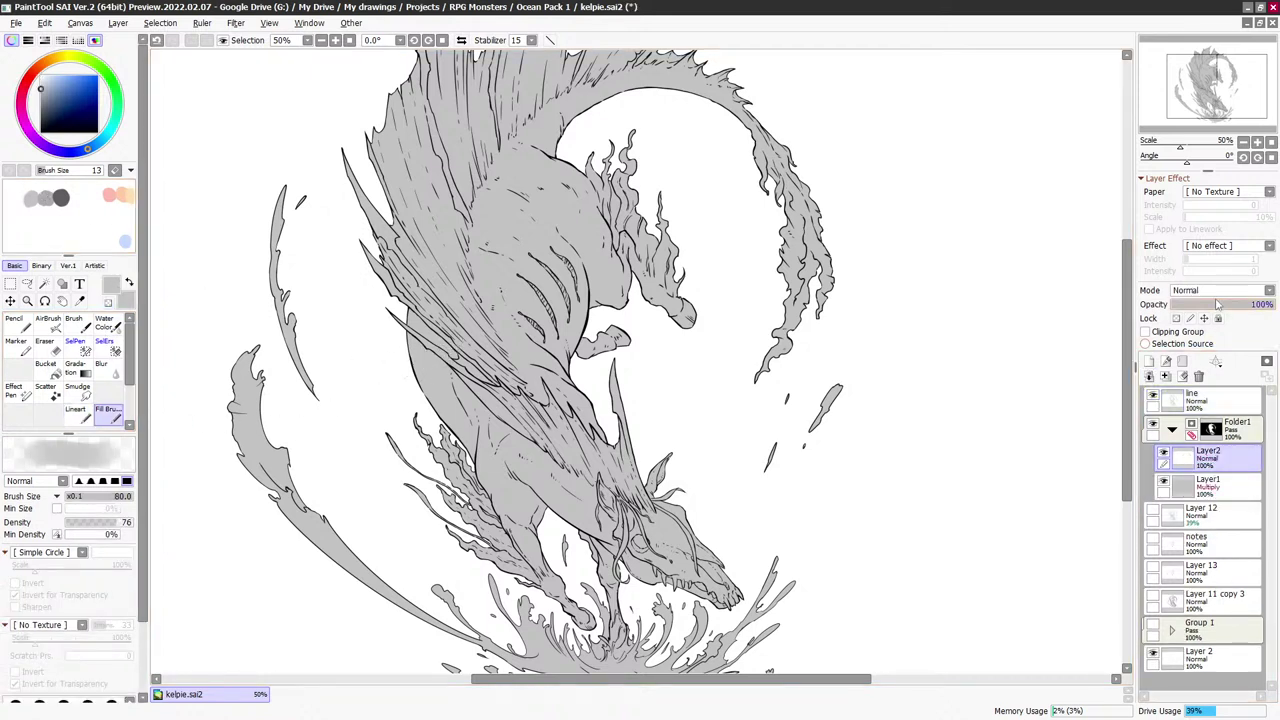
{"action": "left_click", "coordinate": [1214, 291]}
{"action": "left_click", "coordinate": [1187, 320]}
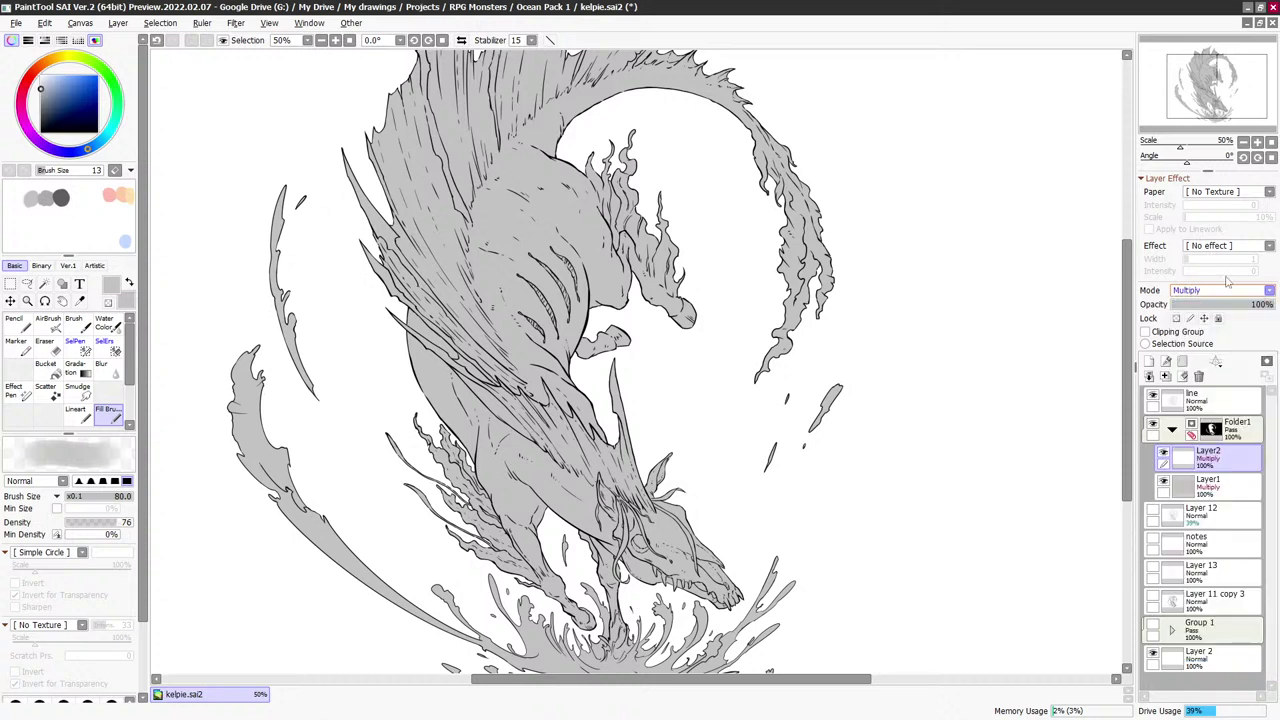
Apply the Water Fringe effect to the new Multiply layer
{"action": "left_click", "coordinate": [1225, 246]}
{"action": "left_click", "coordinate": [1224, 288]}
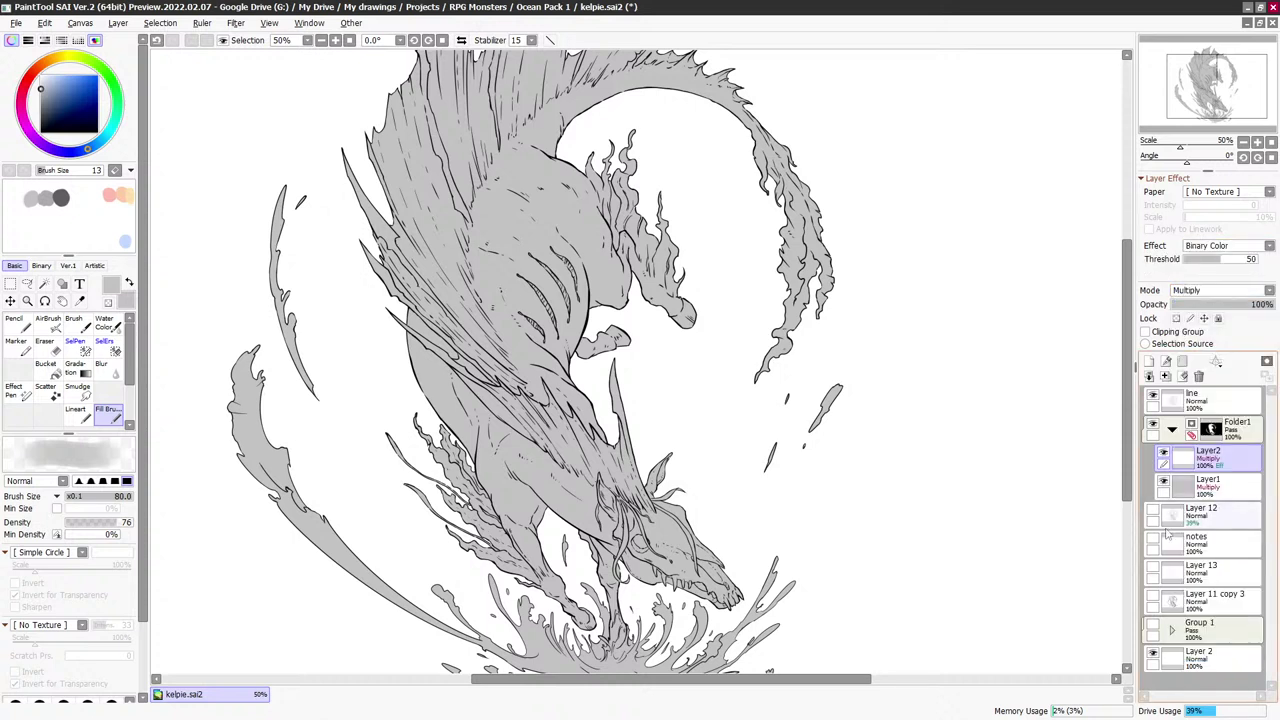
{"action": "left_click", "coordinate": [1233, 248]}
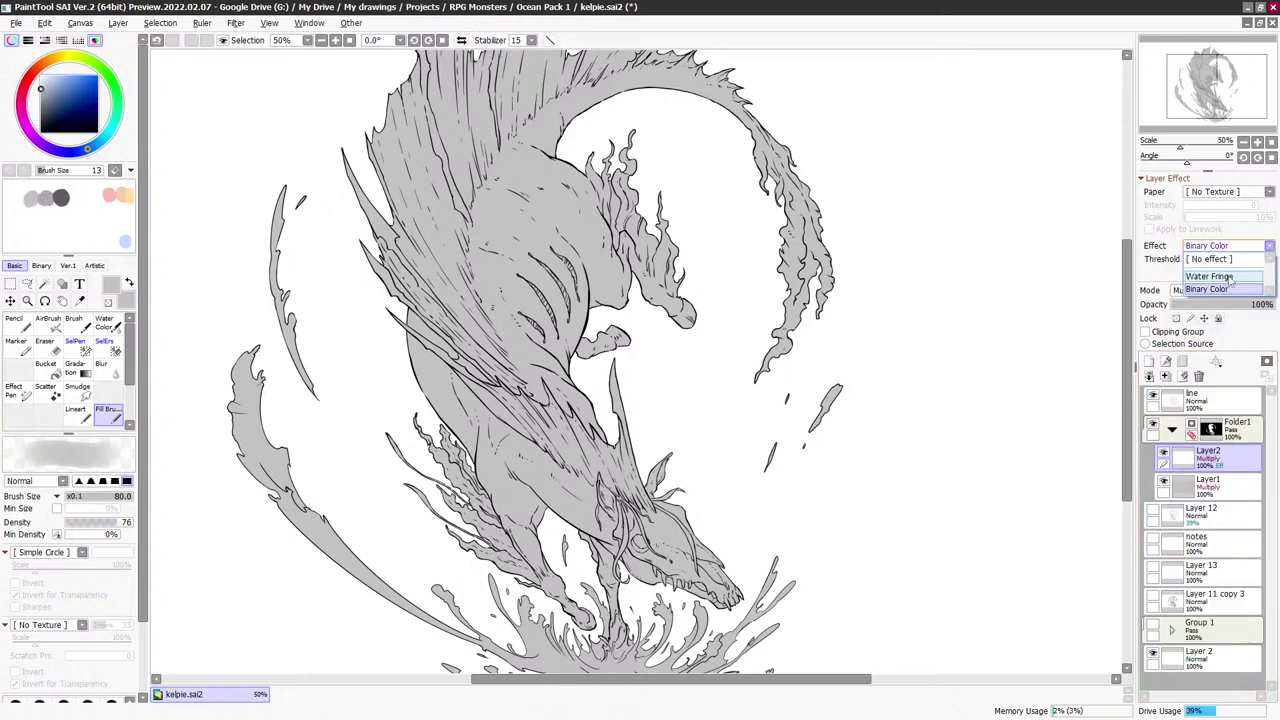
{"action": "left_click", "coordinate": [1210, 276]}
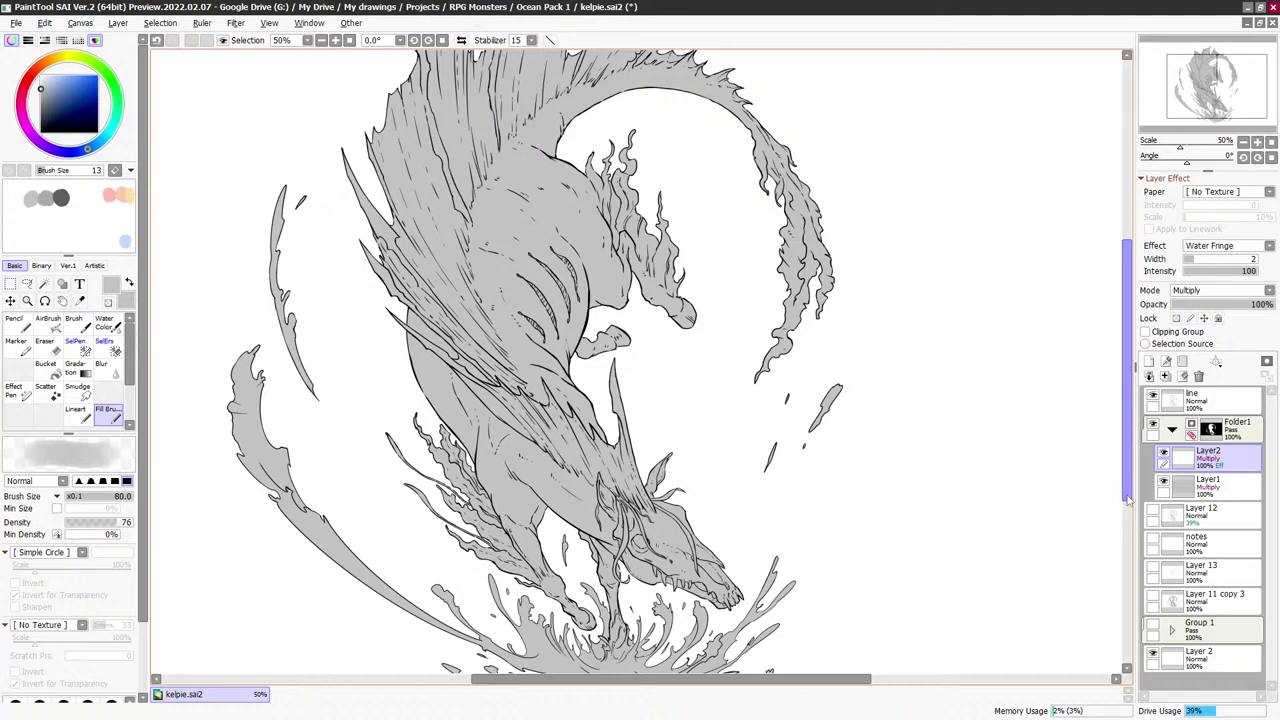
Reduce the brush size to 30 and paint soft grey shading on the upper part of the kelpie's near front leg
{"action": "left_click_drag", "start_coordinate": [729, 423], "coordinate": [699, 293]}
{"action": "scroll", "coordinate": [726, 418], "scroll_direction": "down", "scroll_amount": 5}
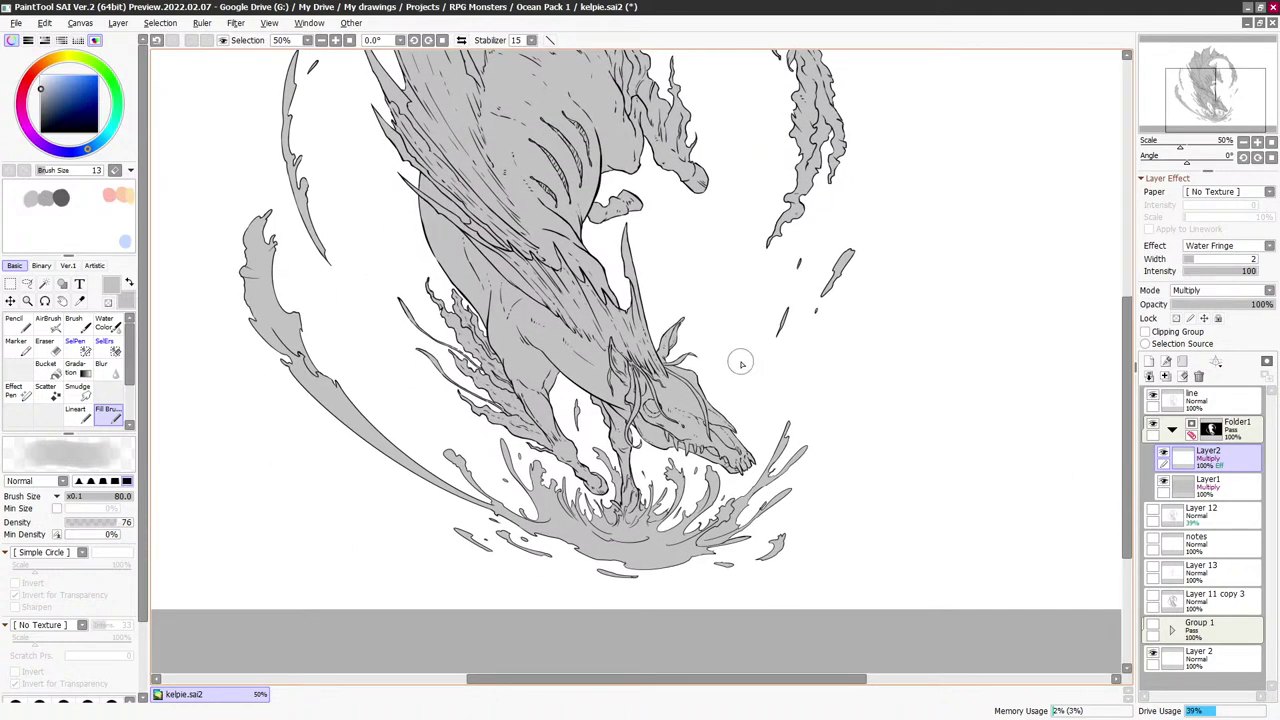
{"action": "scroll", "coordinate": [729, 322], "scroll_direction": "down", "scroll_amount": 3}
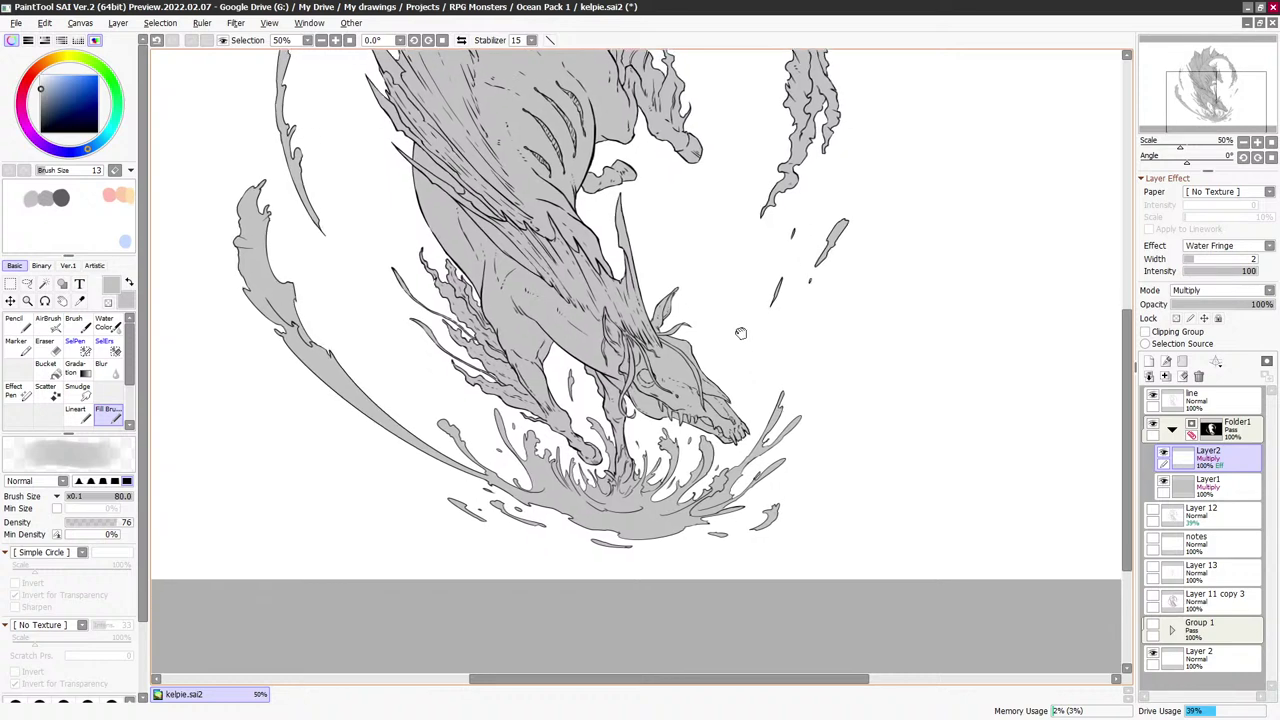
{"action": "left_click_drag", "start_coordinate": [726, 369], "coordinate": [722, 341]}
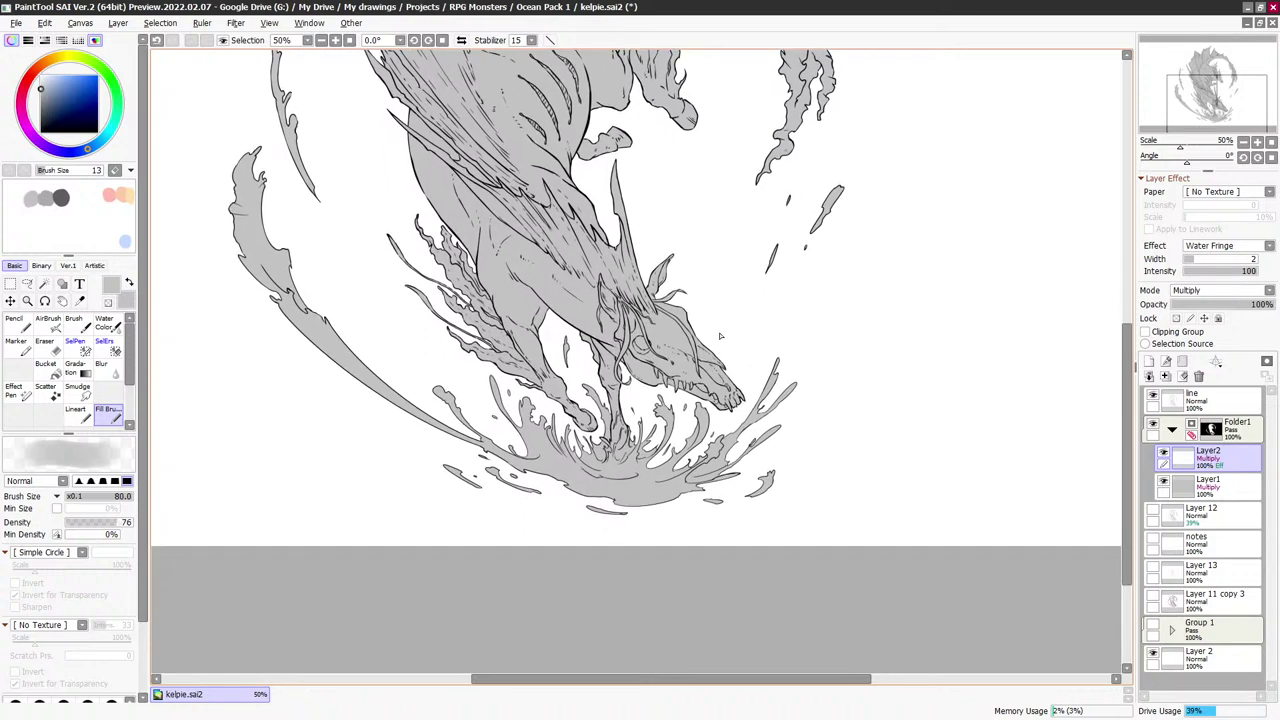
{"action": "left_click_drag", "start_coordinate": [656, 316], "coordinate": [665, 338]}
{"action": "key", "text": "bracketleft"}
{"action": "key", "text": "bracketleft"}
{"action": "key", "text": "bracketleft"}
{"action": "key", "text": "bracketleft"}
{"action": "key", "text": "bracketleft"}
{"action": "key", "text": "bracketleft"}
{"action": "key", "text": "bracketleft"}
{"action": "key", "text": "bracketleft"}
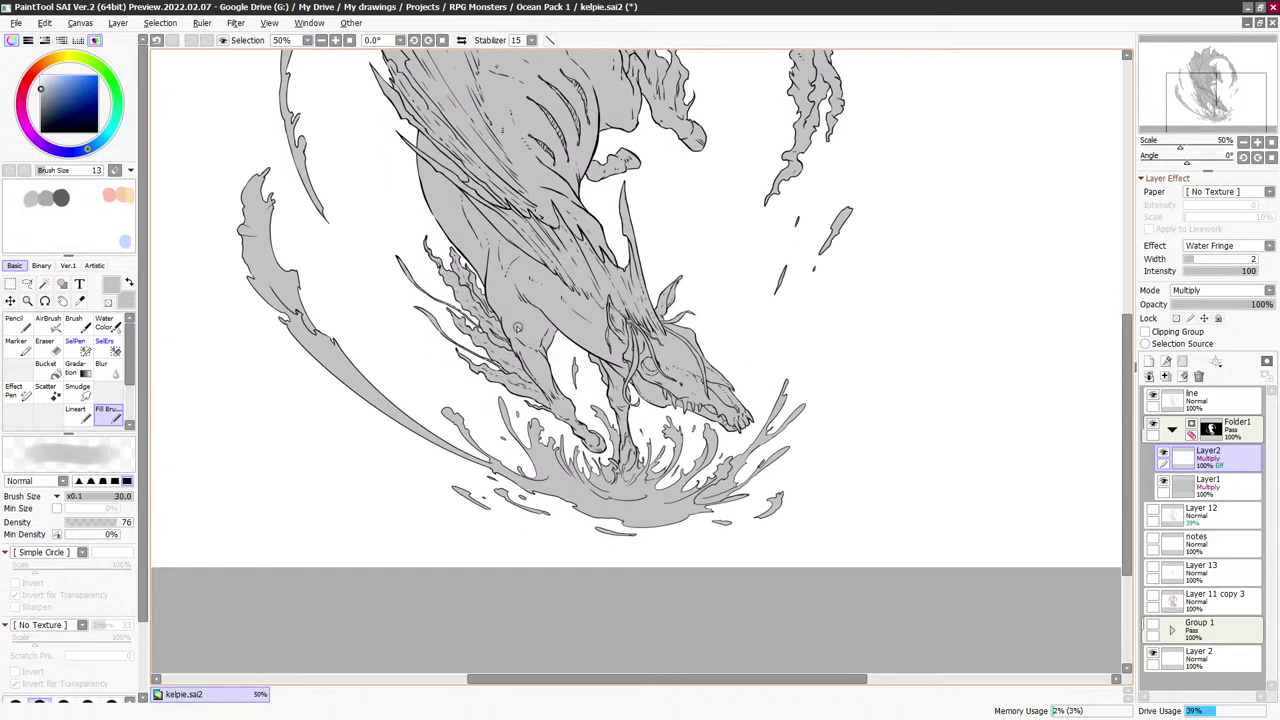
{"action": "left_click_drag", "start_coordinate": [493, 299], "coordinate": [505, 326]}
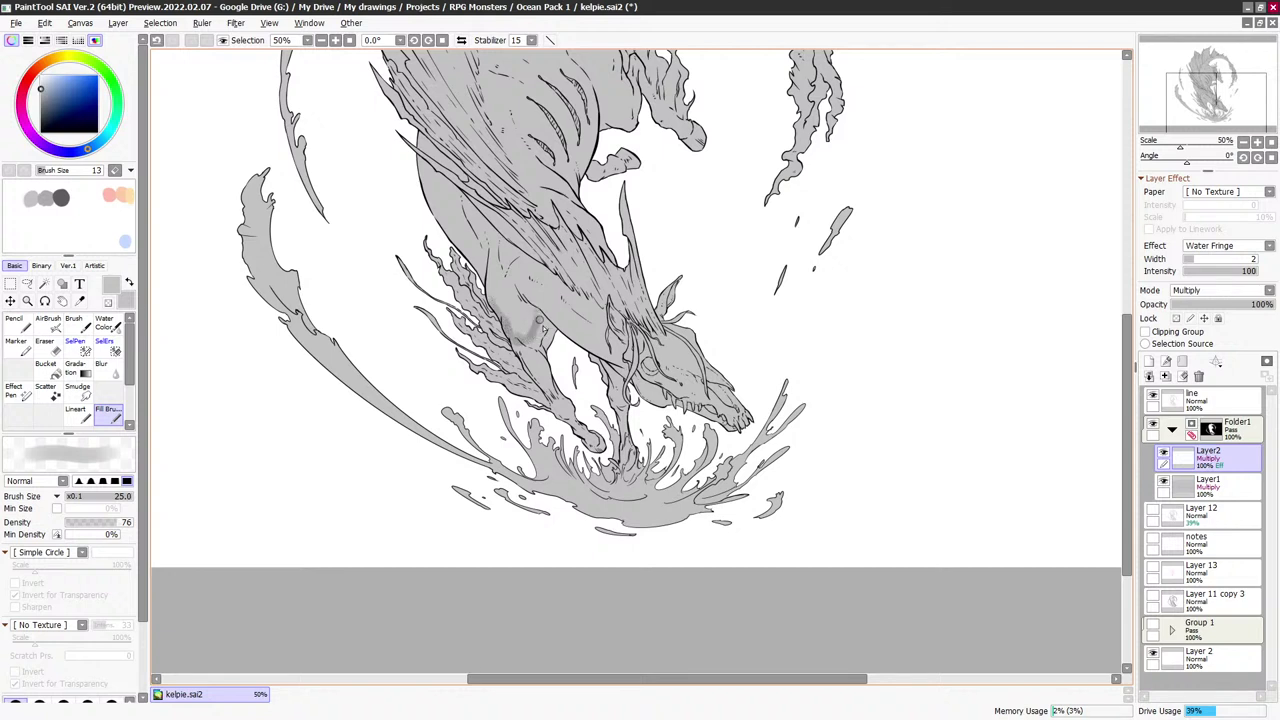
Extend the shading down the near front leg with the brush at size 60, and refine its inner edge at size 30
{"action": "key", "text": "bracketright"}
{"action": "key", "text": "bracketright"}
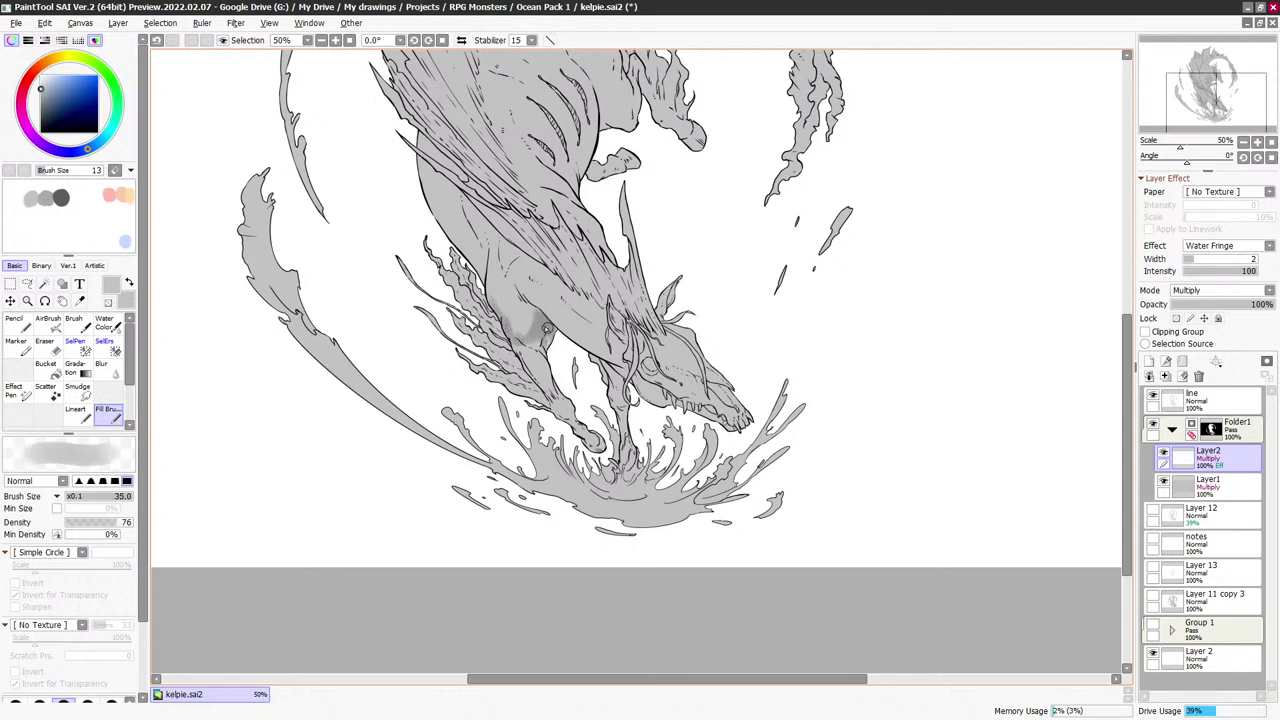
{"action": "key", "text": "bracketright"}
{"action": "key", "text": "bracketright"}
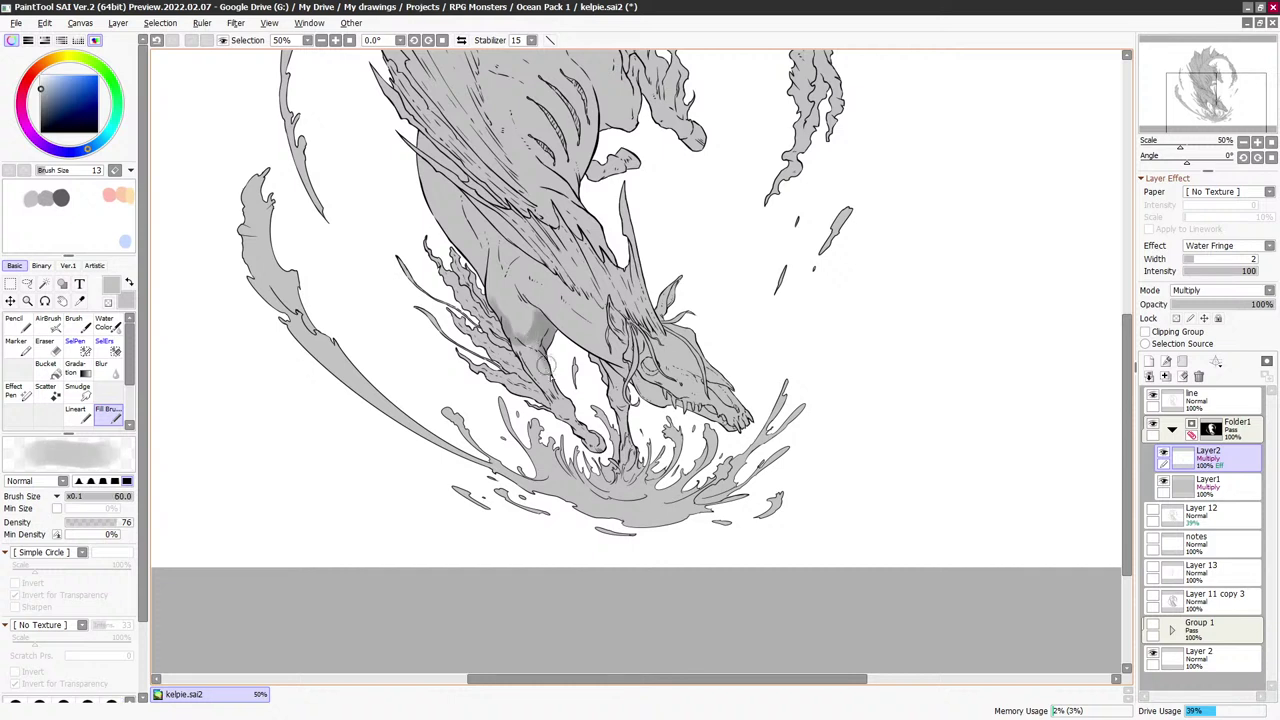
{"action": "mouse_move", "coordinate": [538, 344]}
{"action": "left_mouse_down"}
{"action": "mouse_move", "coordinate": [569, 371]}
{"action": "mouse_move", "coordinate": [557, 376]}
{"action": "mouse_move", "coordinate": [550, 352]}
{"action": "mouse_move", "coordinate": [553, 384]}
{"action": "left_mouse_up"}
{"action": "key", "text": "bracketleft"}
{"action": "key", "text": "bracketleft"}
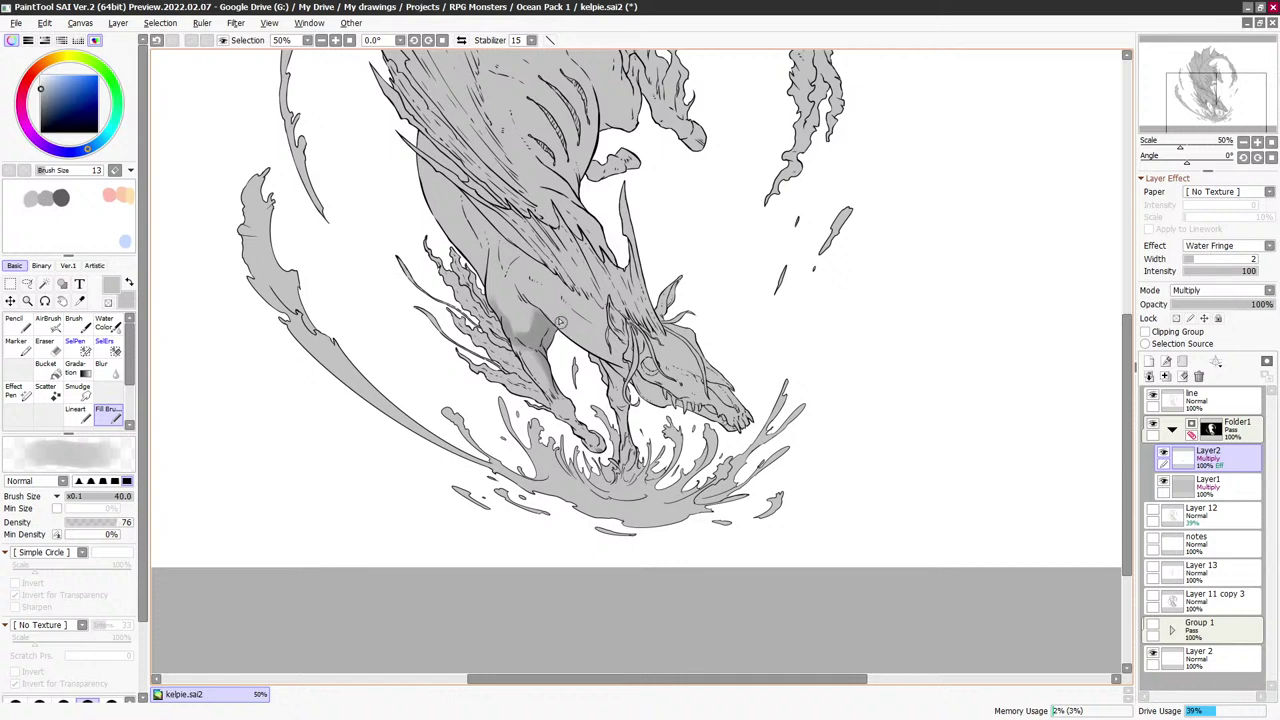
{"action": "key", "text": "bracketleft"}
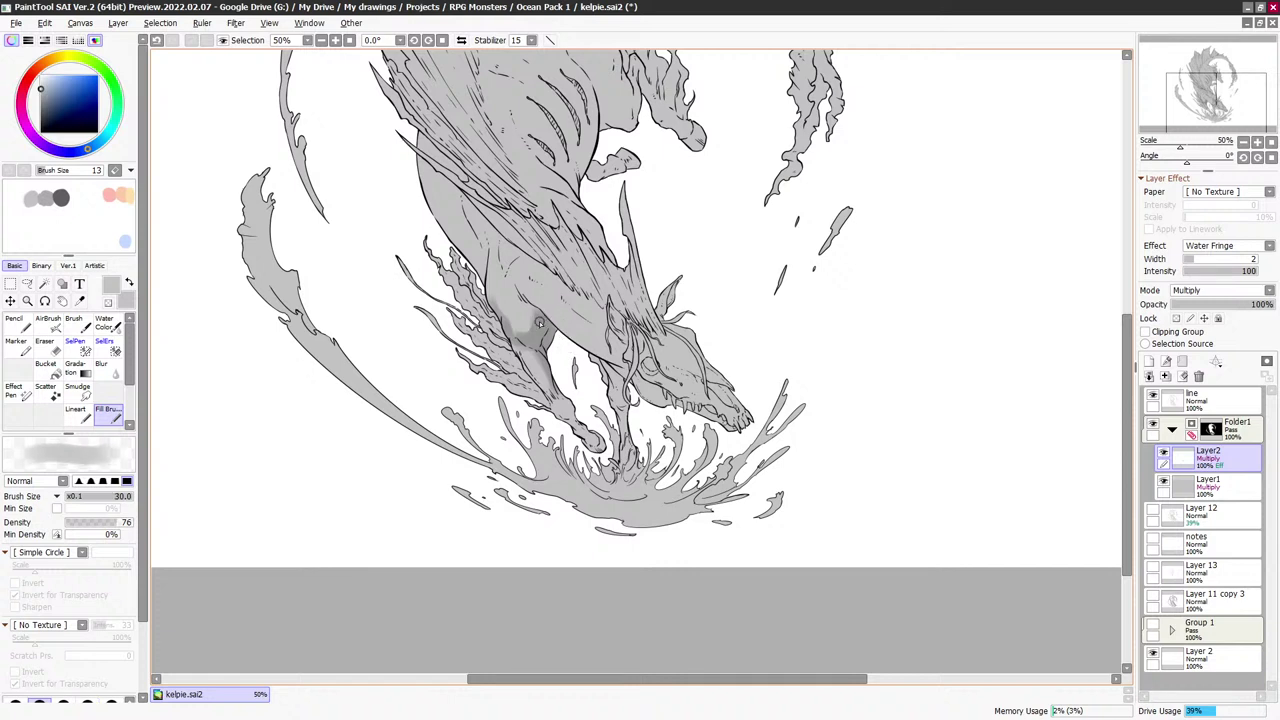
{"action": "key", "text": "bracketleft"}
Shade the underside of the kelpie's neck up to the jaw at size 50, softening the edges with transparent colour at size 35
{"action": "key", "text": "bracketright"}
{"action": "key", "text": "bracketright"}
{"action": "key", "text": "bracketright"}
{"action": "key", "text": "bracketright"}
{"action": "key", "text": "bracketright"}
{"action": "key", "text": "bracketright"}
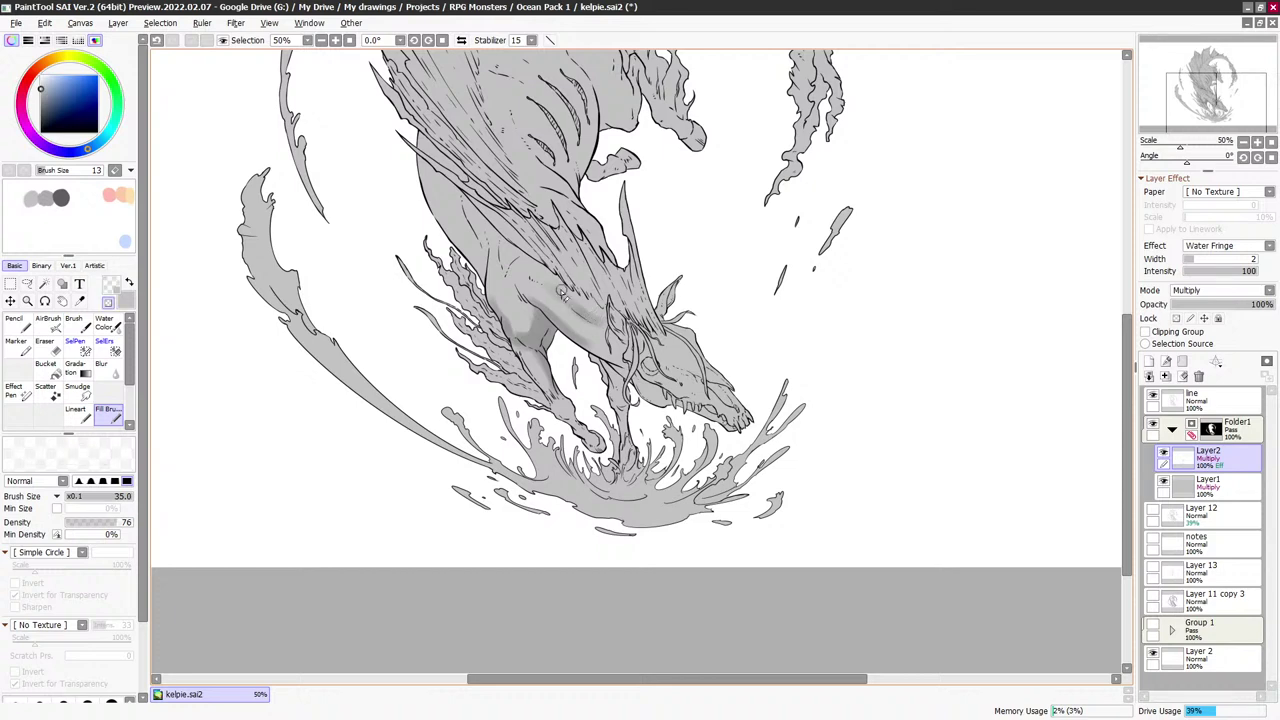
{"action": "left_click_drag", "start_coordinate": [600, 356], "coordinate": [620, 368]}
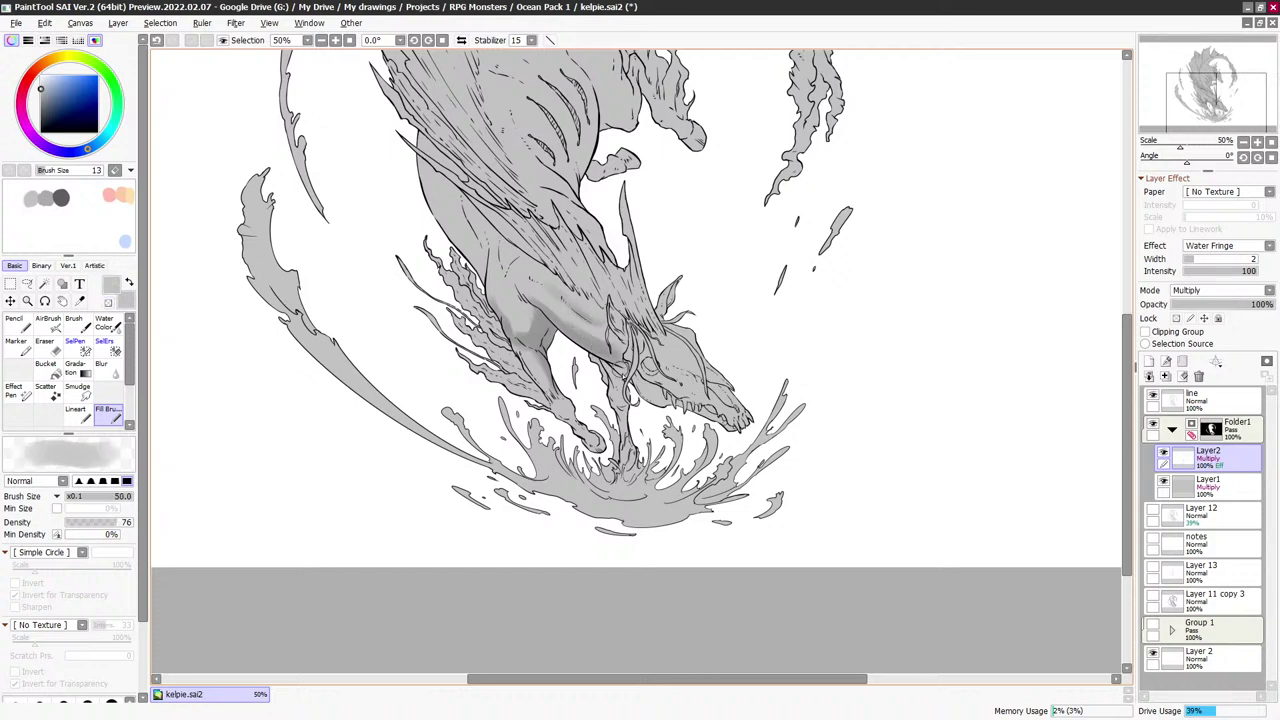
Shade the lower near front leg and its hoof in grey with the brush at size 35
{"action": "left_click_drag", "start_coordinate": [657, 232], "coordinate": [698, 331]}
{"action": "left_click_drag", "start_coordinate": [661, 381], "coordinate": [656, 281]}
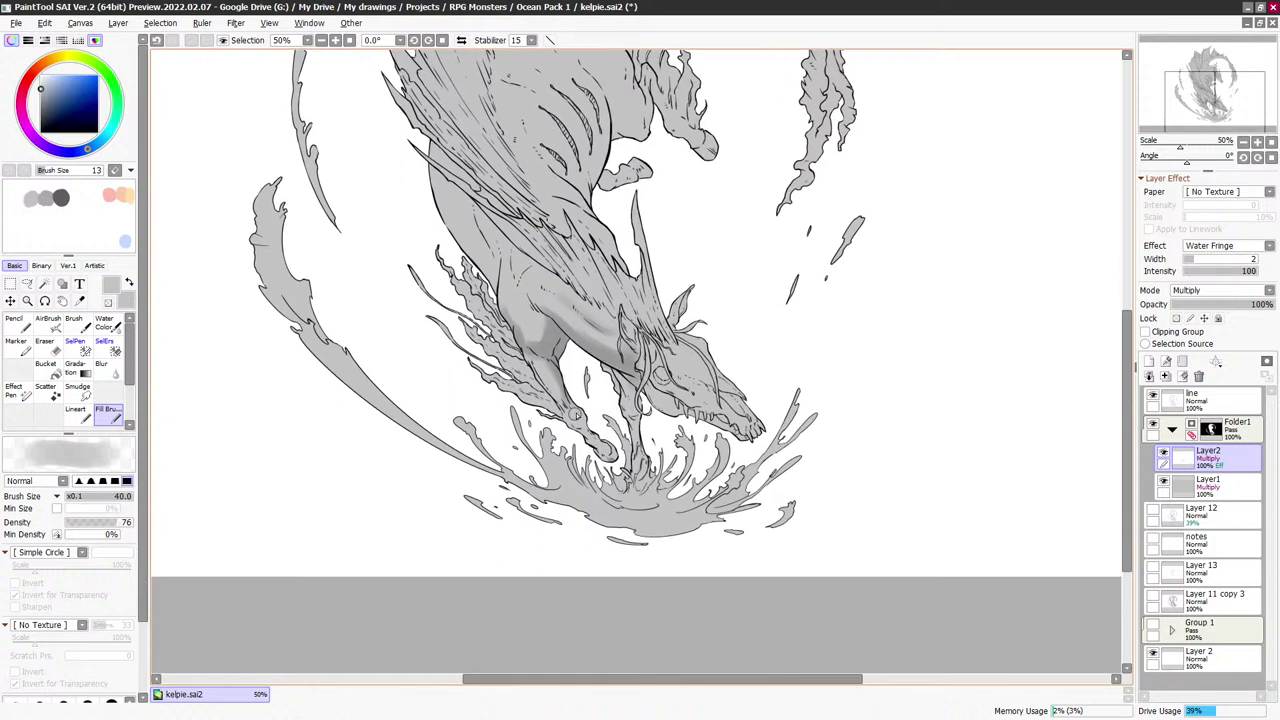
{"action": "key", "text": "bracketleft"}
{"action": "key", "text": "bracketleft"}
{"action": "key", "text": "bracketleft"}
{"action": "left_click_drag", "start_coordinate": [584, 418], "coordinate": [595, 440]}
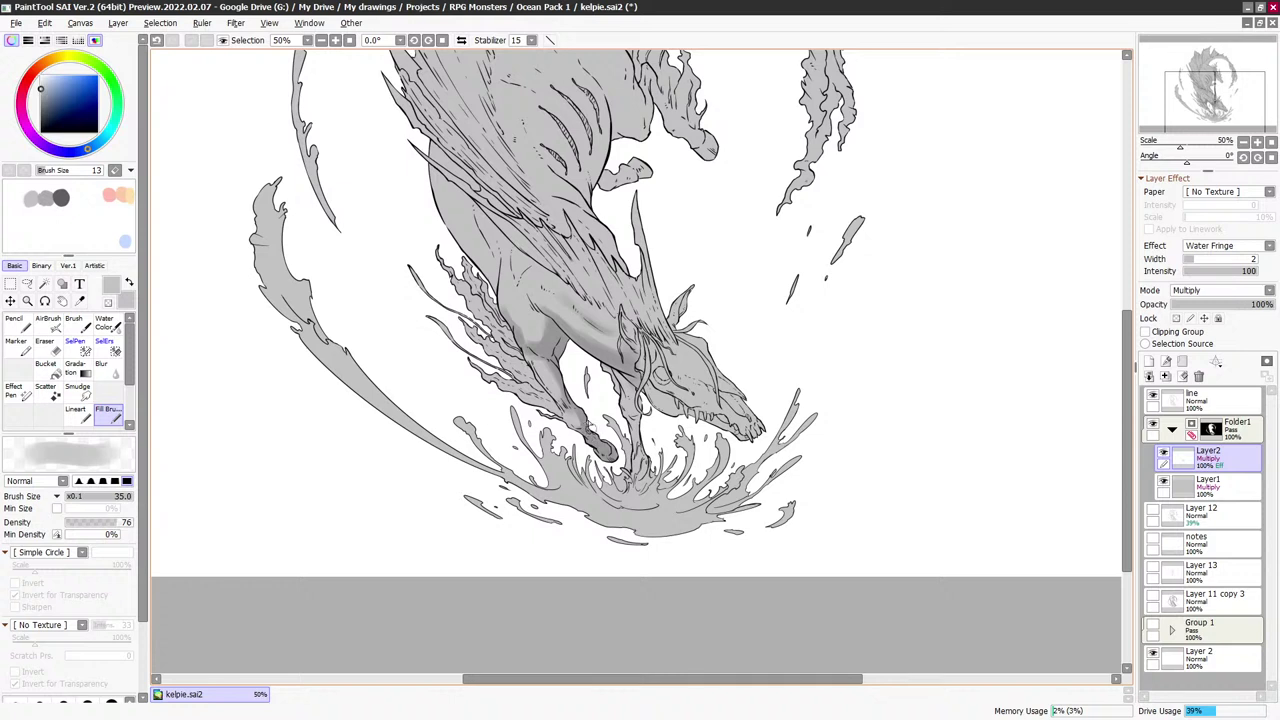
Lighten the lower-leg shading with transparent colour at size 30, and refine the inner upper leg in grey at sizes 25 and 14
{"action": "key", "text": "e"}
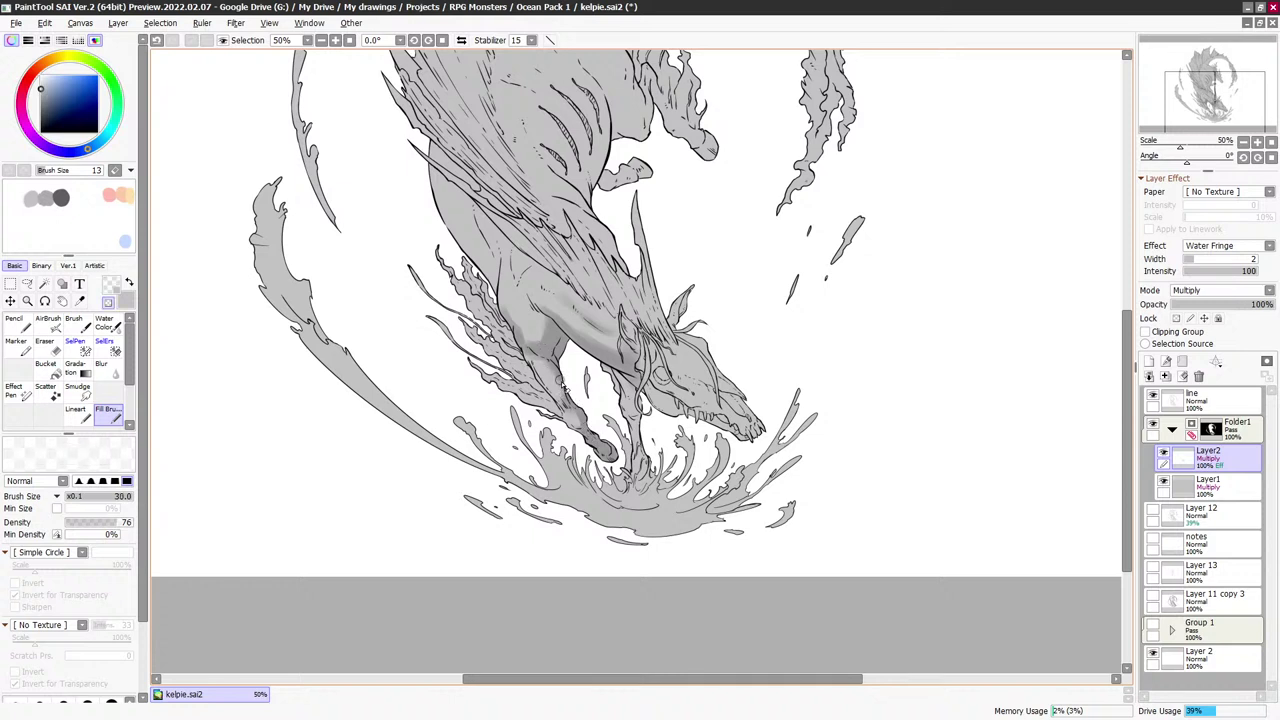
{"action": "key", "text": "e"}
{"action": "key", "text": "bracketleft"}
{"action": "key", "text": "bracketleft"}
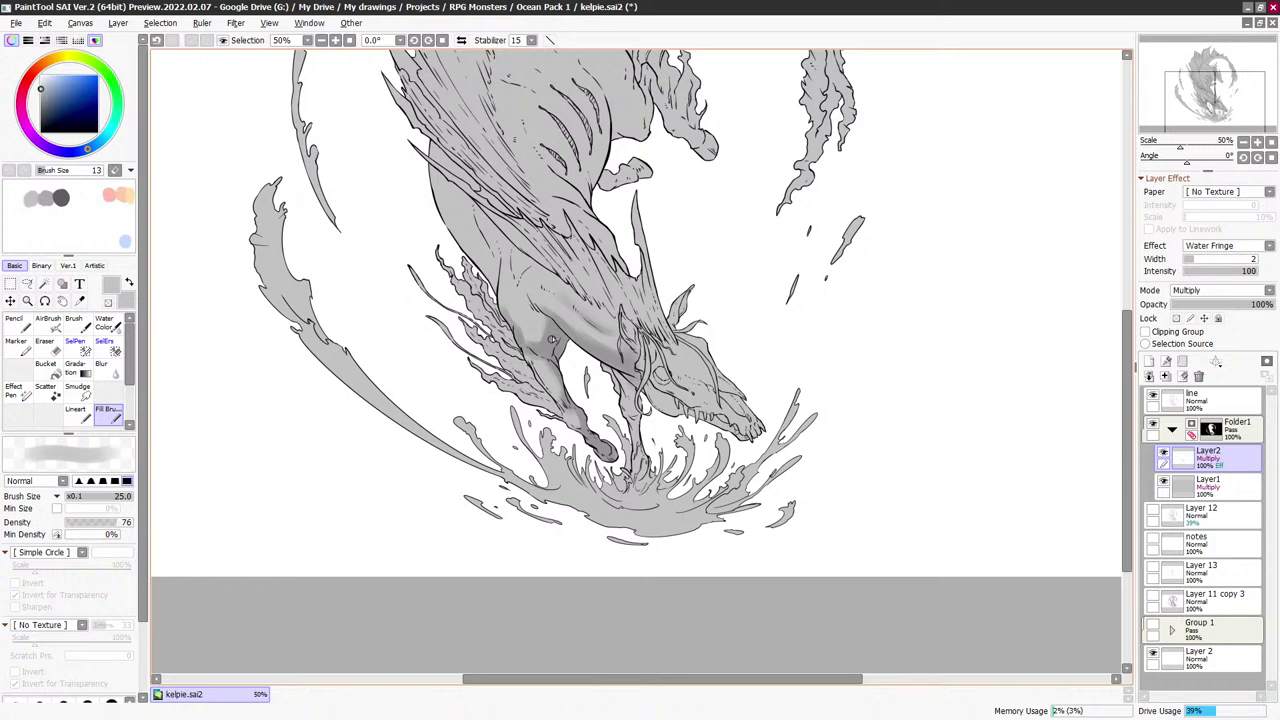
{"action": "key", "text": "bracketleft"}
{"action": "key", "text": "bracketleft"}
{"action": "key", "text": "bracketleft"}
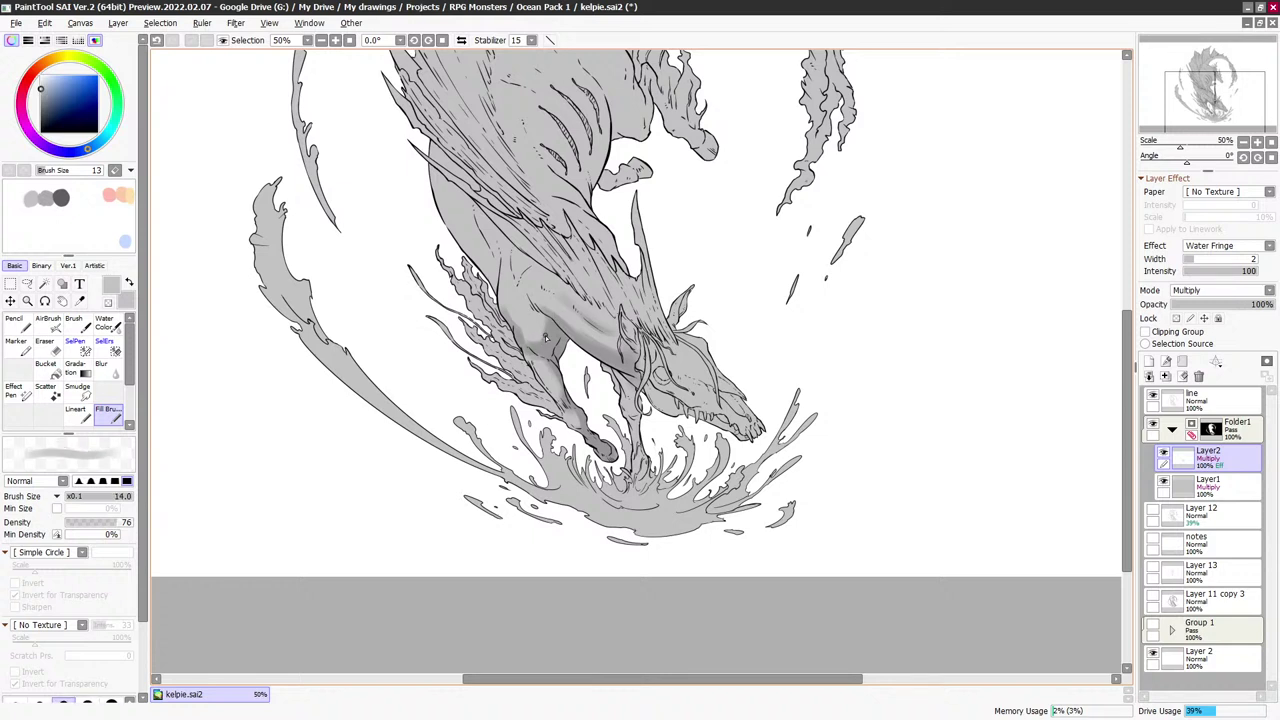
Clean up the upper-leg shading with transparent colour, using brush sizes 14 and 9
{"action": "key", "text": "e"}
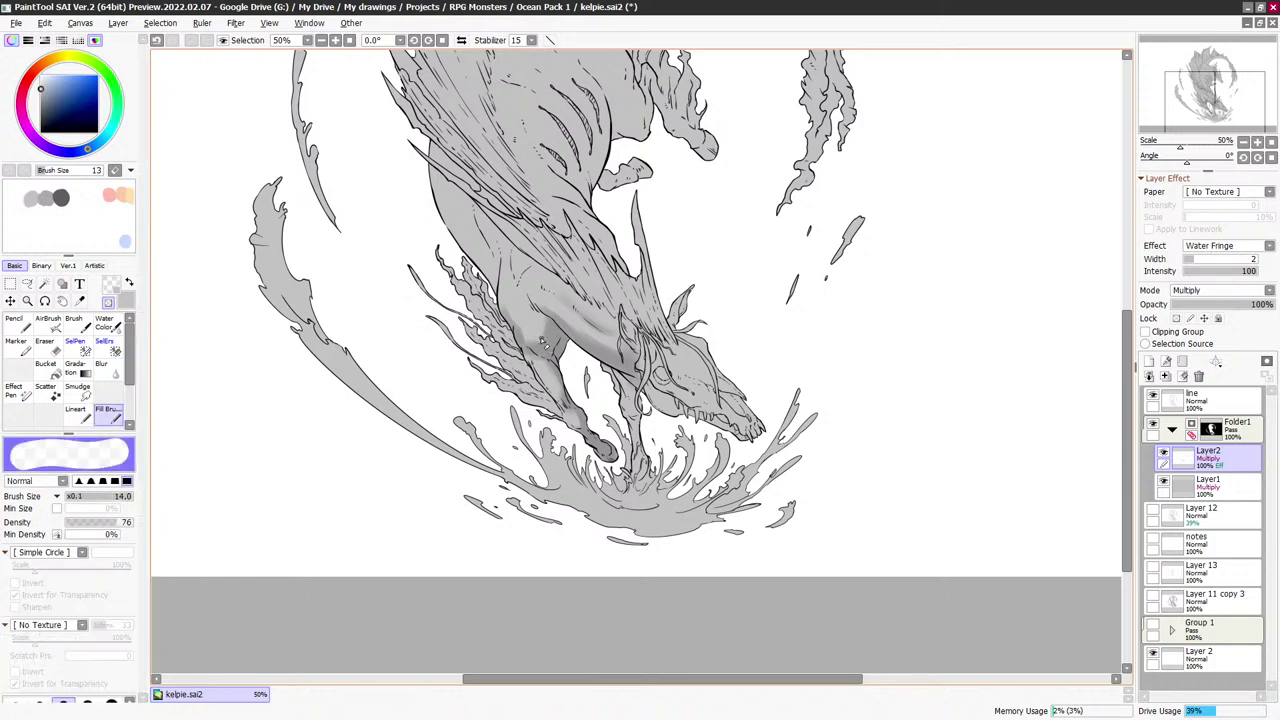
{"action": "key", "text": "bracketleft"}
{"action": "key", "text": "bracketleft"}
{"action": "key", "text": "bracketleft"}
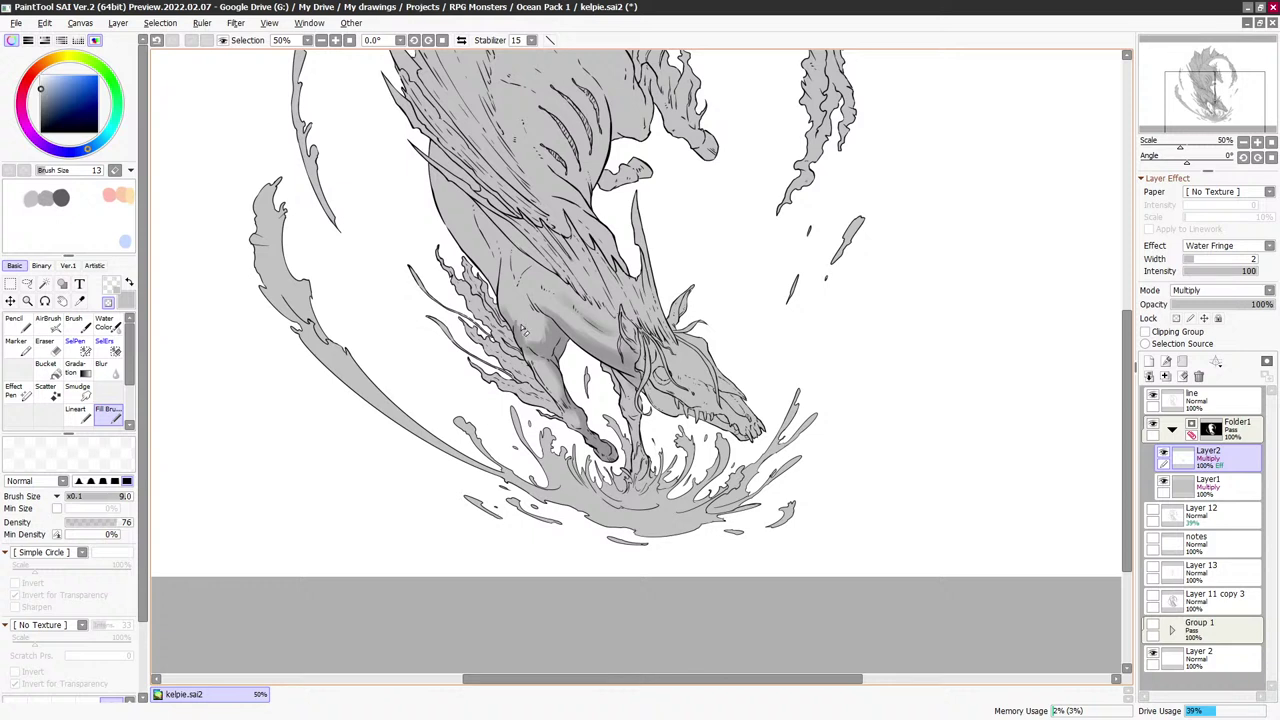
Paint grey shading along the shoulder above the near front leg with the brush at size 35
{"action": "key", "text": "minus"}
{"action": "key", "text": "minus"}
{"action": "key", "text": "bracketright"}
{"action": "key", "text": "bracketright"}
{"action": "key", "text": "bracketright"}
{"action": "key", "text": "bracketright"}
{"action": "key", "text": "bracketright"}
{"action": "key", "text": "bracketright"}
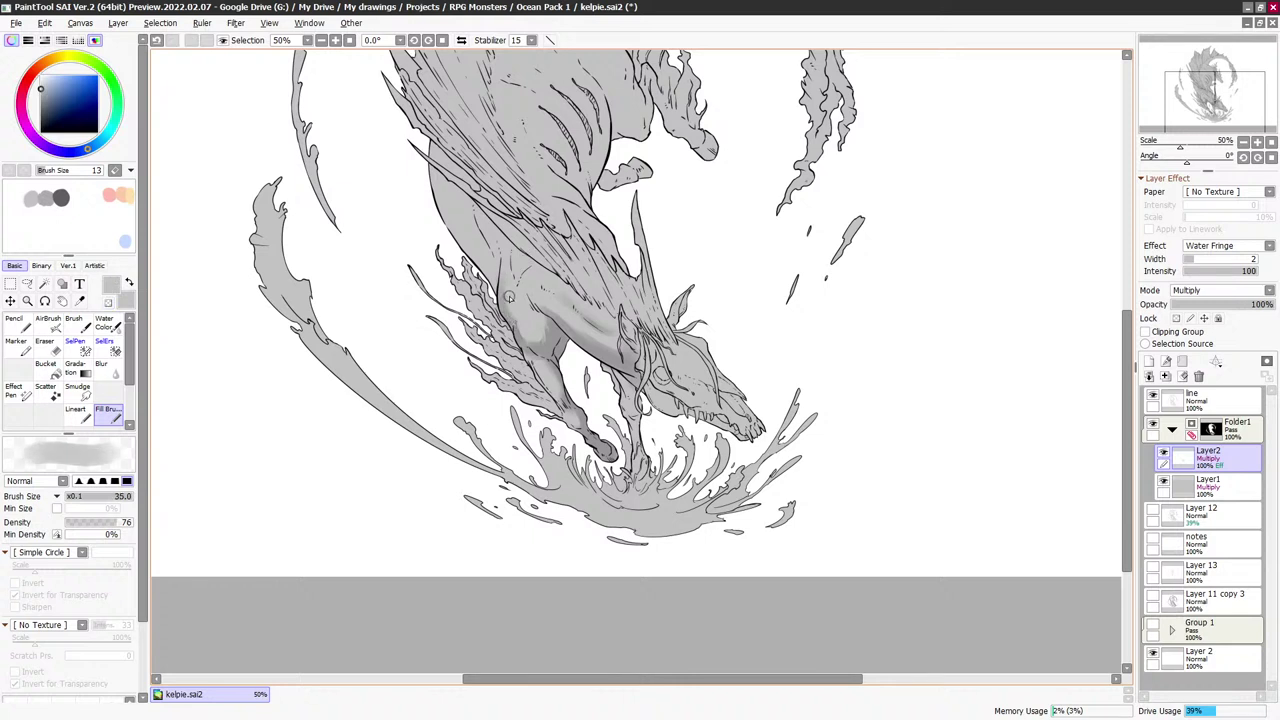
Blend the shoulder shading by alternating transparent colour and grey with the brush at size 25
{"action": "key", "text": "bracketleft"}
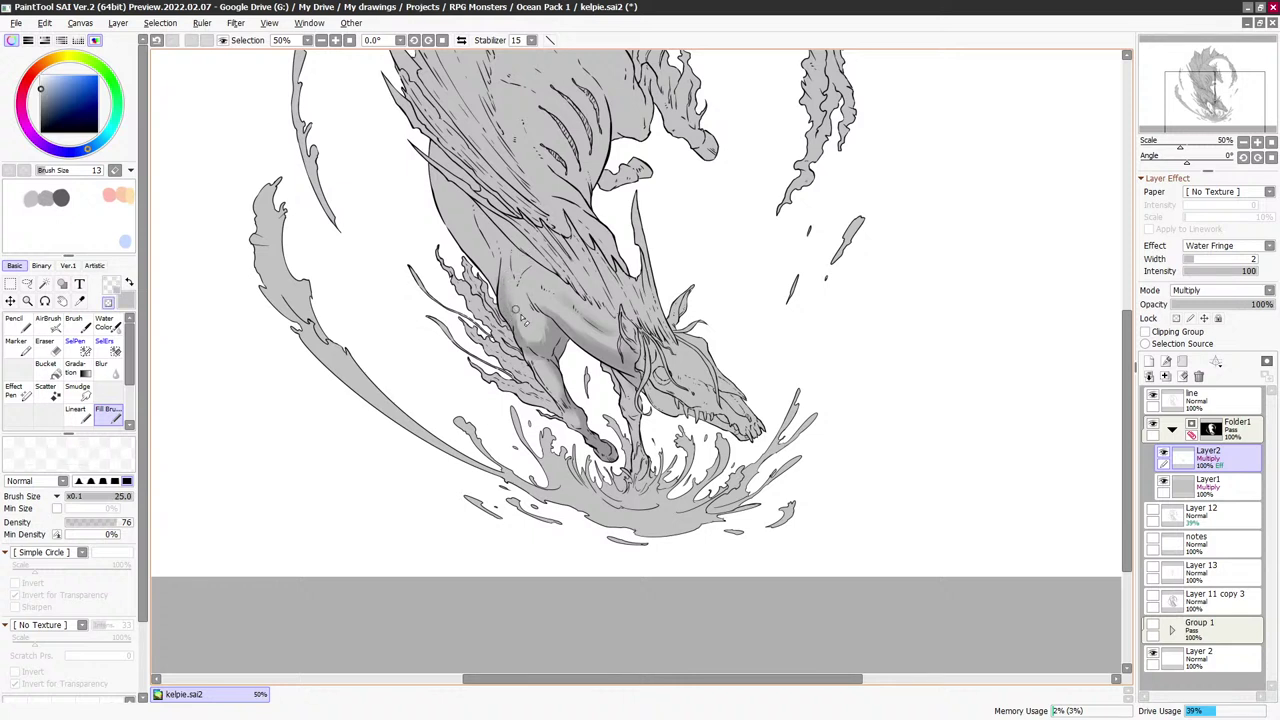
{"action": "key", "text": "bracketleft"}
{"action": "key", "text": "bracketright"}
{"action": "key", "text": "bracketright"}
{"action": "key", "text": "bracketleft"}
{"action": "key", "text": "bracketleft"}
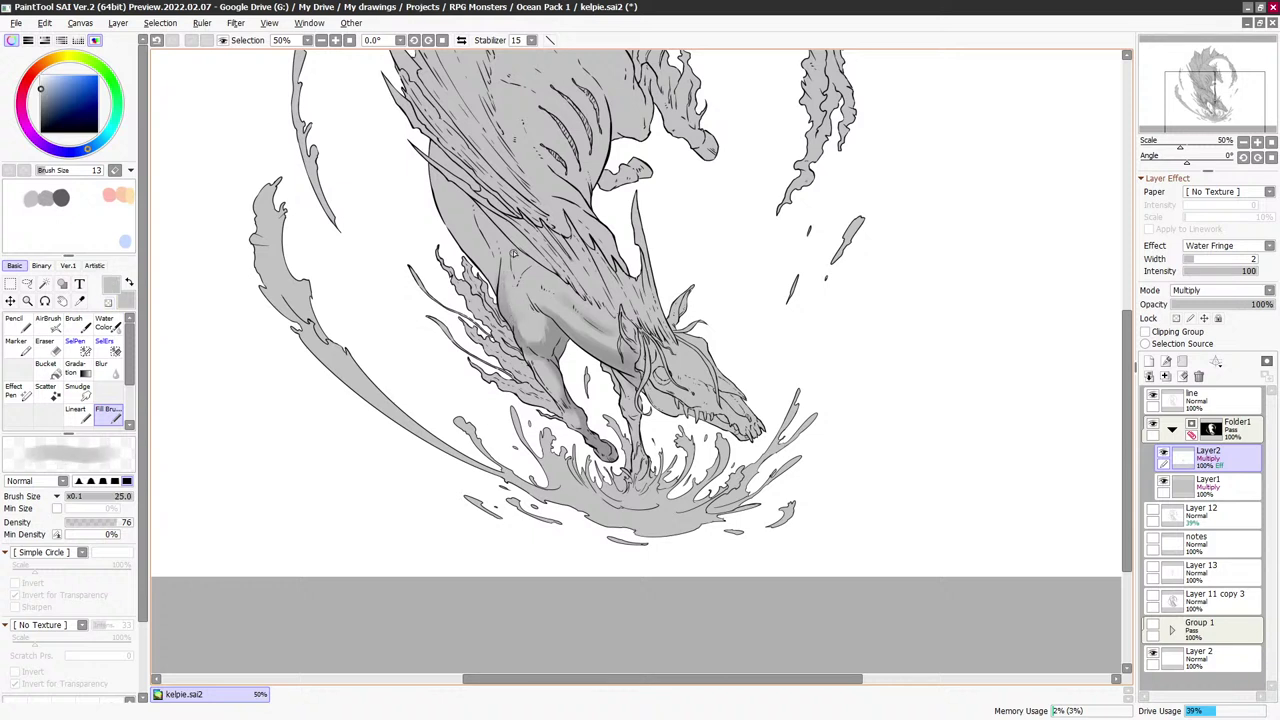
Shade the far front leg behind the kelpie's head in grey with the brush at size 30
{"action": "scroll", "coordinate": [583, 370], "scroll_direction": "down", "scroll_amount": 1}
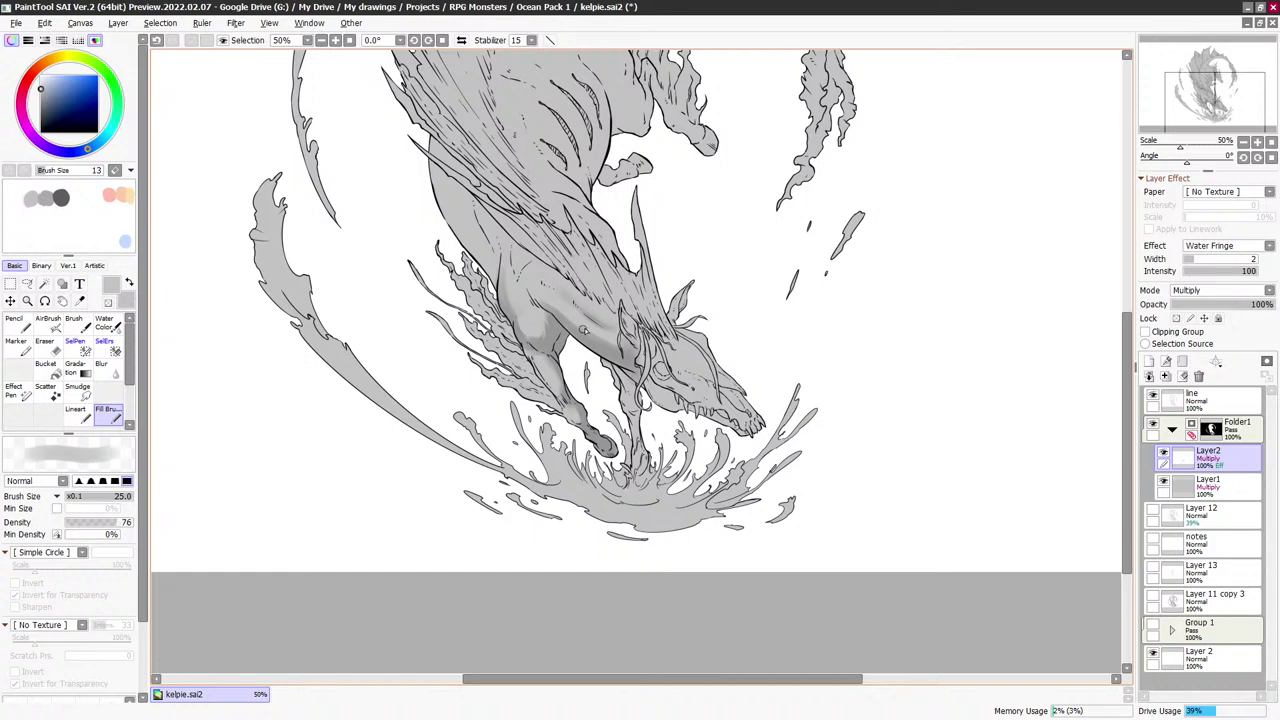
{"action": "scroll", "coordinate": [642, 336], "scroll_direction": "down", "scroll_amount": 1}
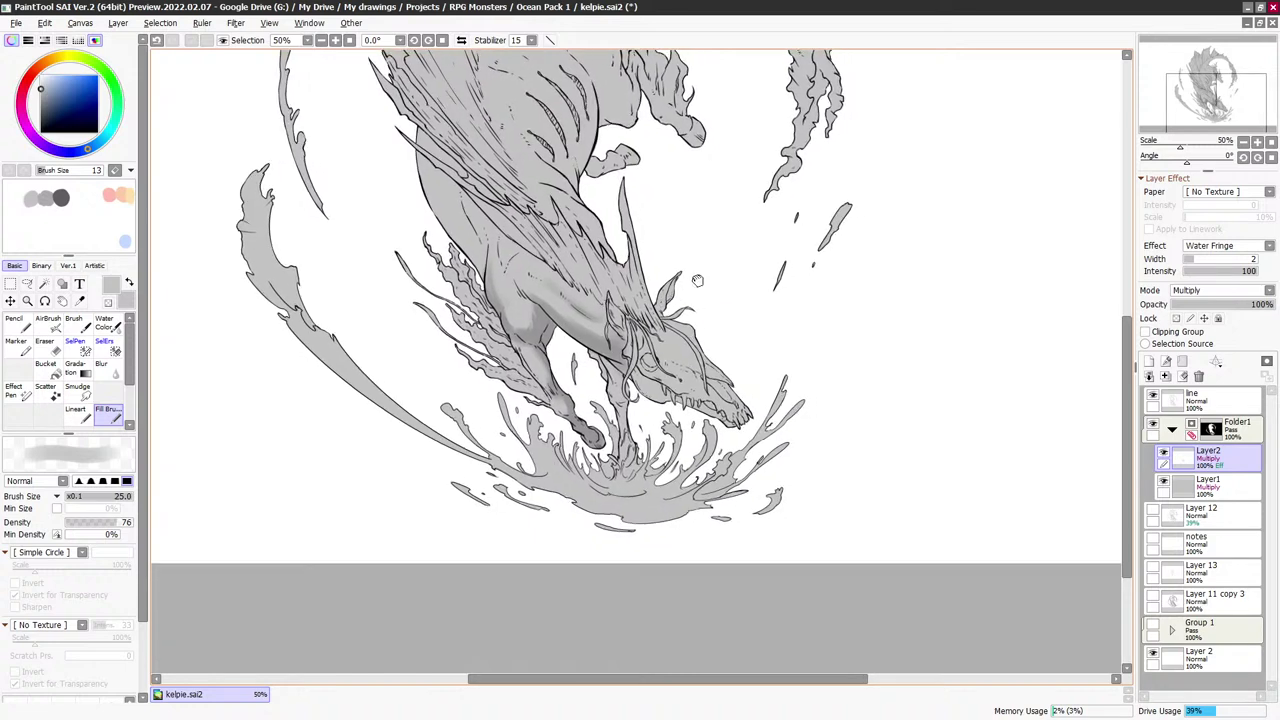
{"action": "scroll", "coordinate": [718, 342], "scroll_direction": "down", "scroll_amount": 2}
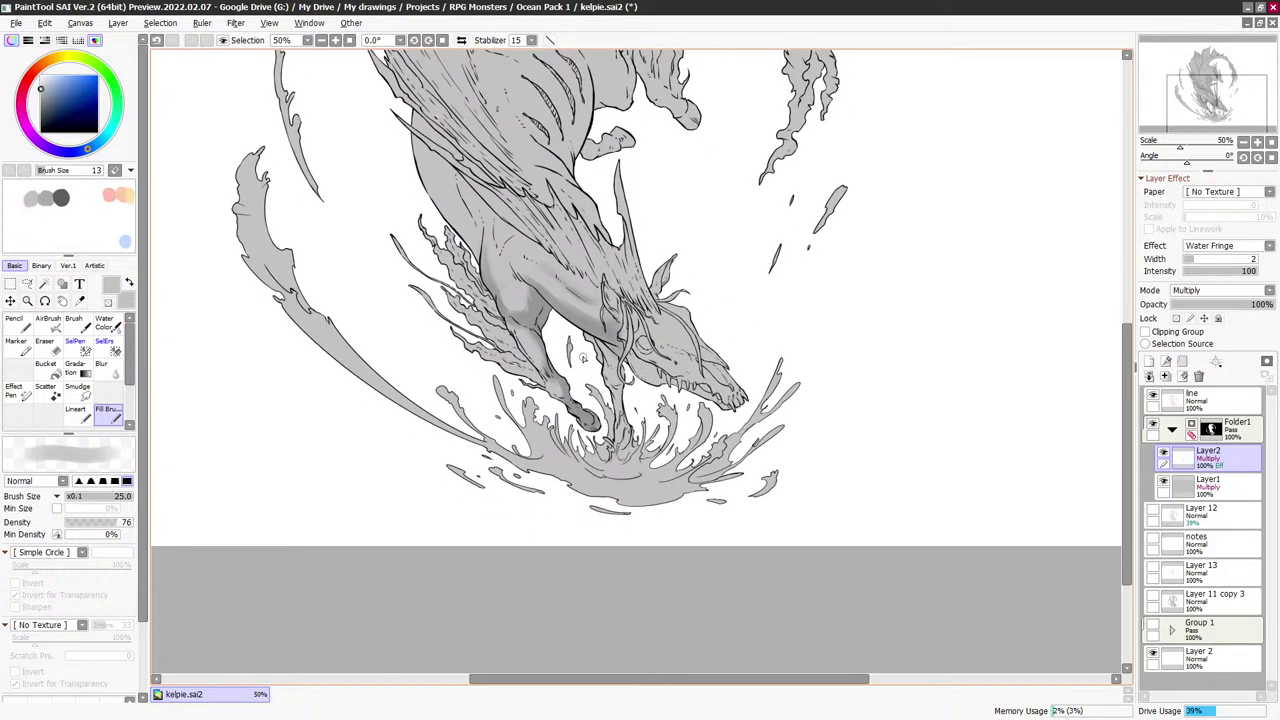
{"action": "scroll", "coordinate": [583, 355], "scroll_direction": "down", "scroll_amount": 1}
{"action": "key", "text": "bracketright"}
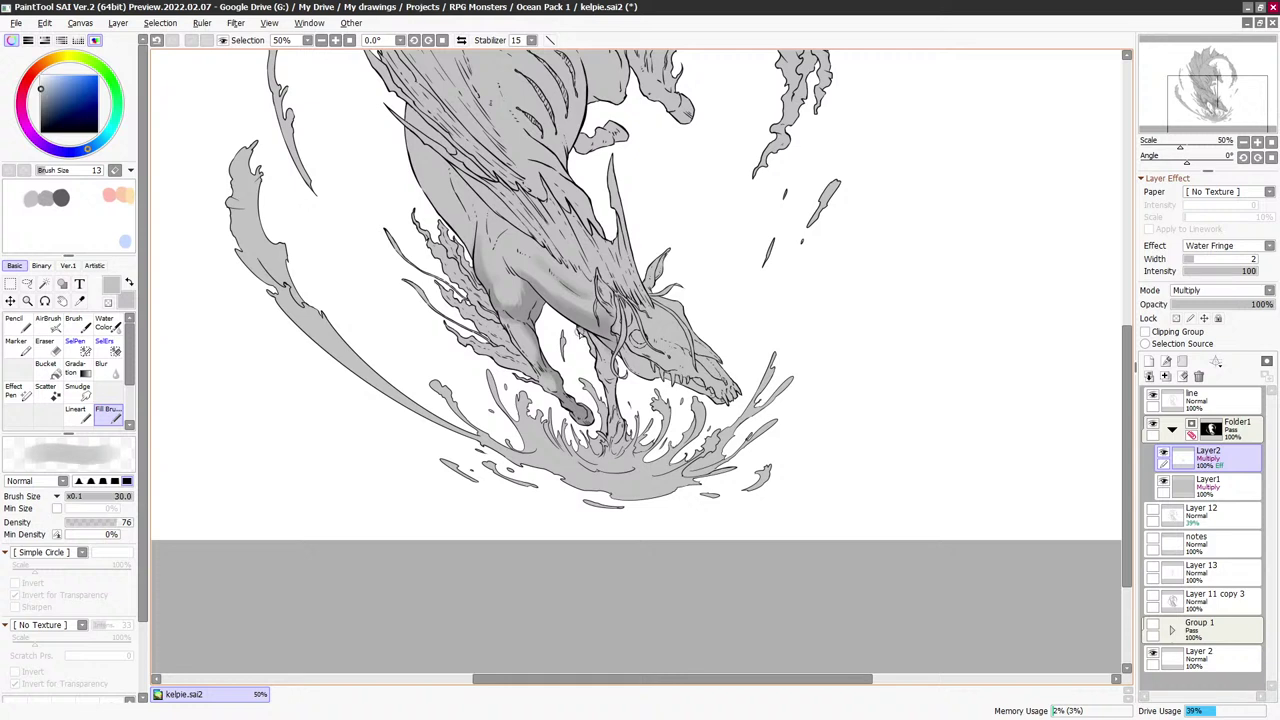
{"action": "scroll", "coordinate": [630, 370], "scroll_direction": "down", "scroll_amount": 3}
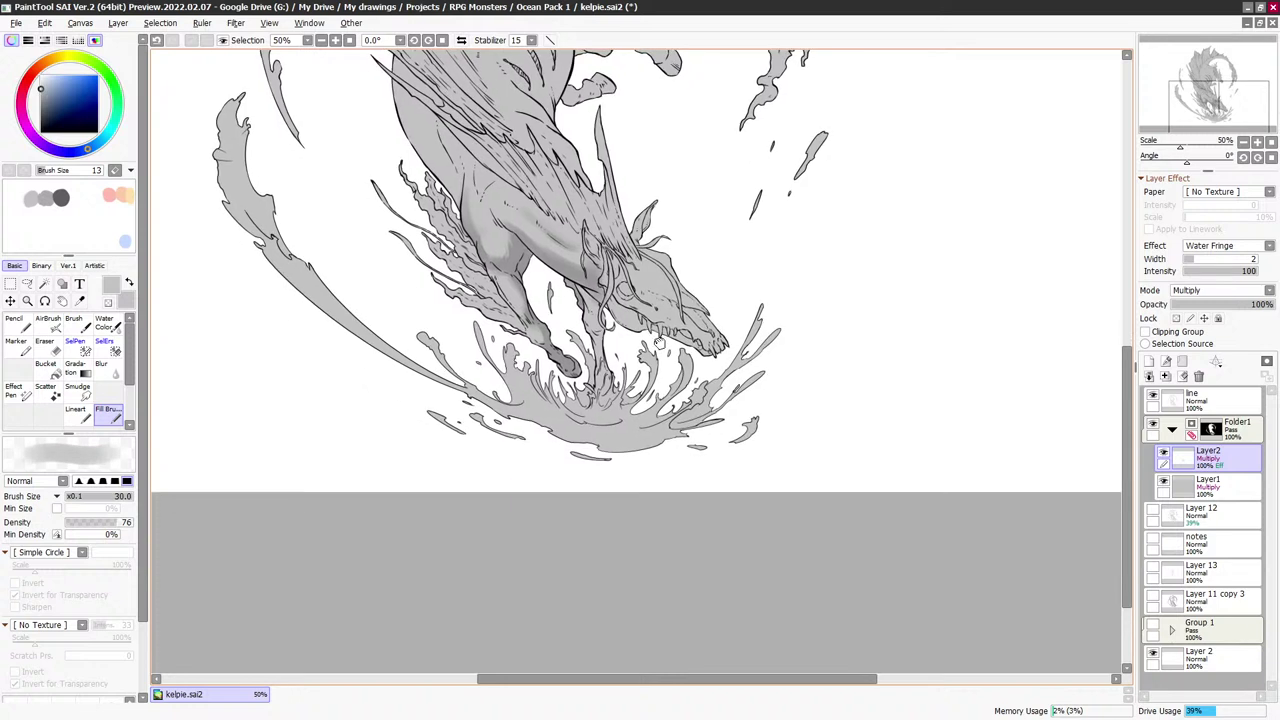
{"action": "left_click_drag", "start_coordinate": [658, 330], "coordinate": [655, 332]}
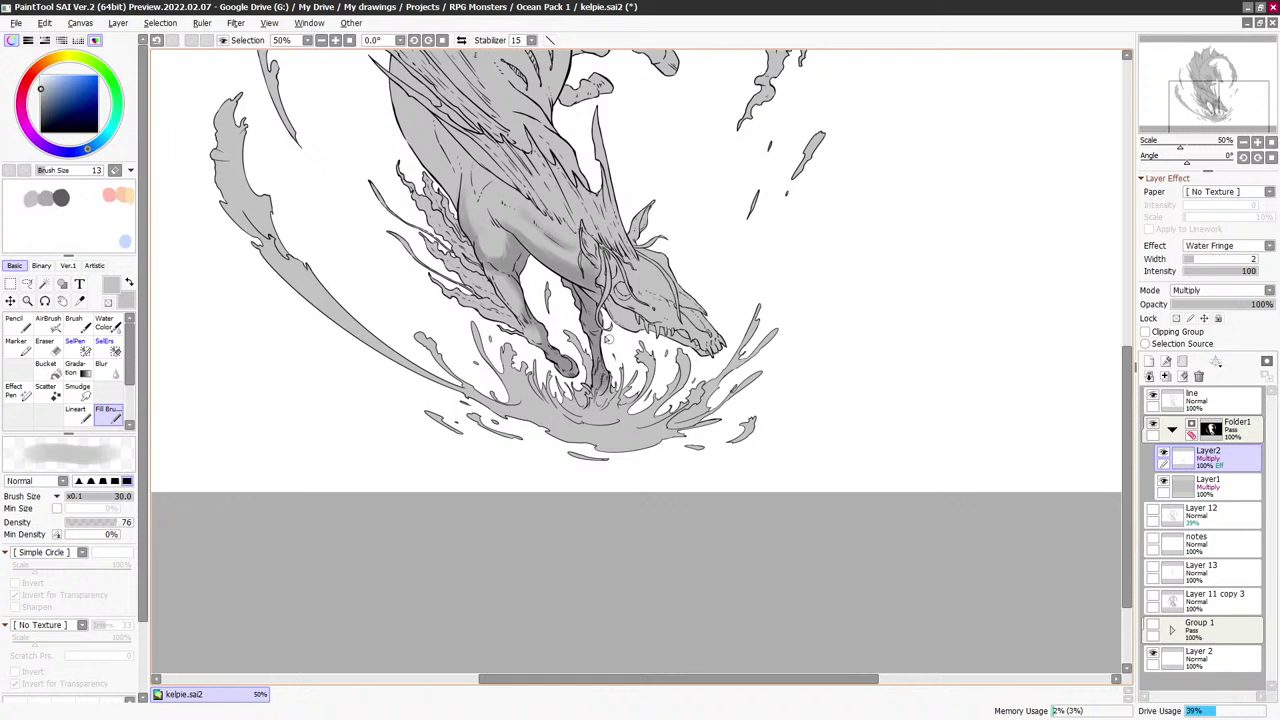
Touch up the far front leg's shading with transparent colour at brush size 9
{"action": "key", "text": "e"}
{"action": "key", "text": "bracketleft"}
{"action": "key", "text": "bracketleft"}
{"action": "key", "text": "bracketleft"}
{"action": "key", "text": "bracketleft"}
{"action": "key", "text": "bracketleft"}
{"action": "key", "text": "bracketleft"}
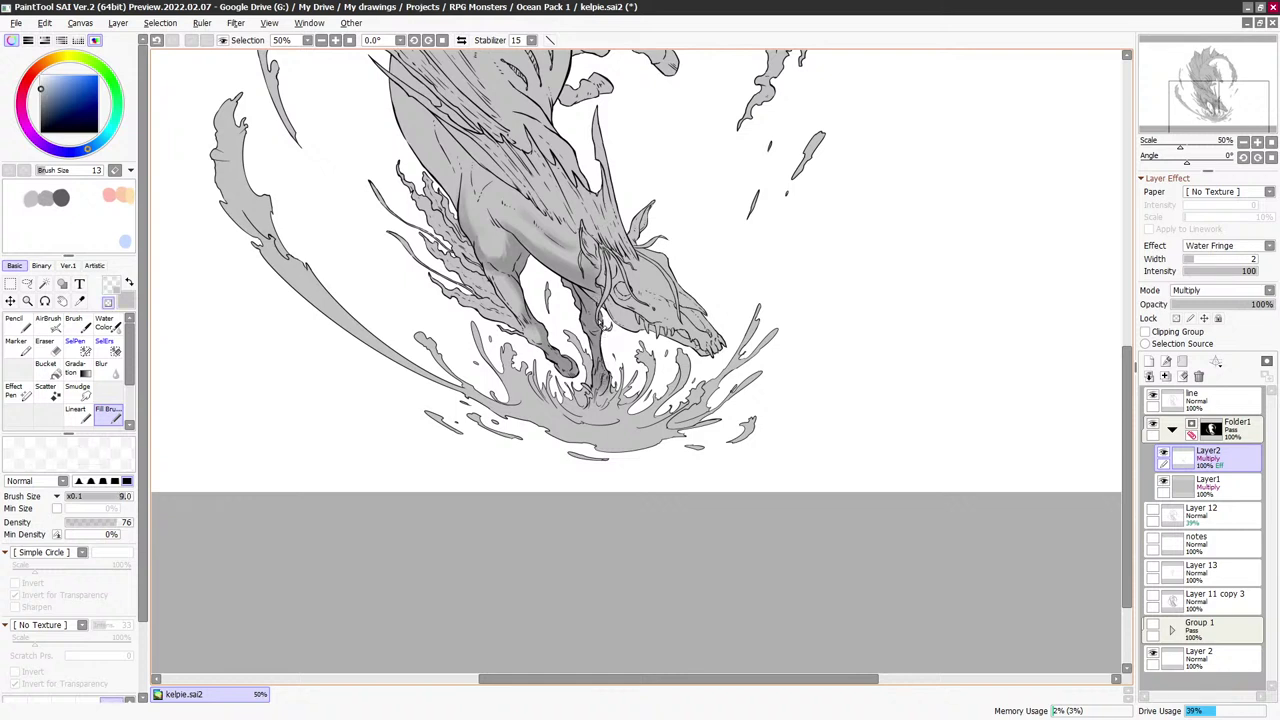
Shade the kelpie's throat and lower jaw in grey with the brush between sizes 30 and 20
{"action": "key", "text": "e"}
{"action": "key", "text": "bracketright"}
{"action": "key", "text": "bracketright"}
{"action": "key", "text": "bracketright"}
{"action": "key", "text": "bracketright"}
{"action": "key", "text": "bracketright"}
{"action": "key", "text": "bracketright"}
{"action": "key", "text": "bracketright"}
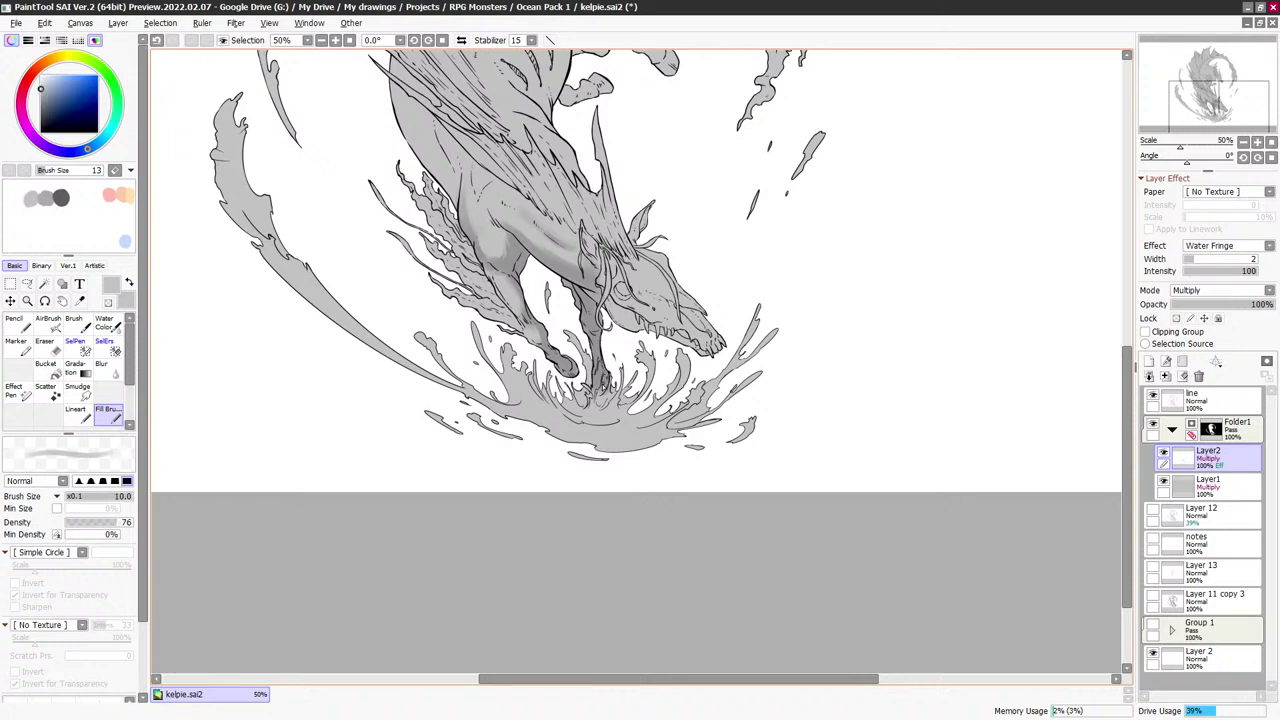
{"action": "scroll", "coordinate": [592, 336], "scroll_direction": "up", "scroll_amount": 1}
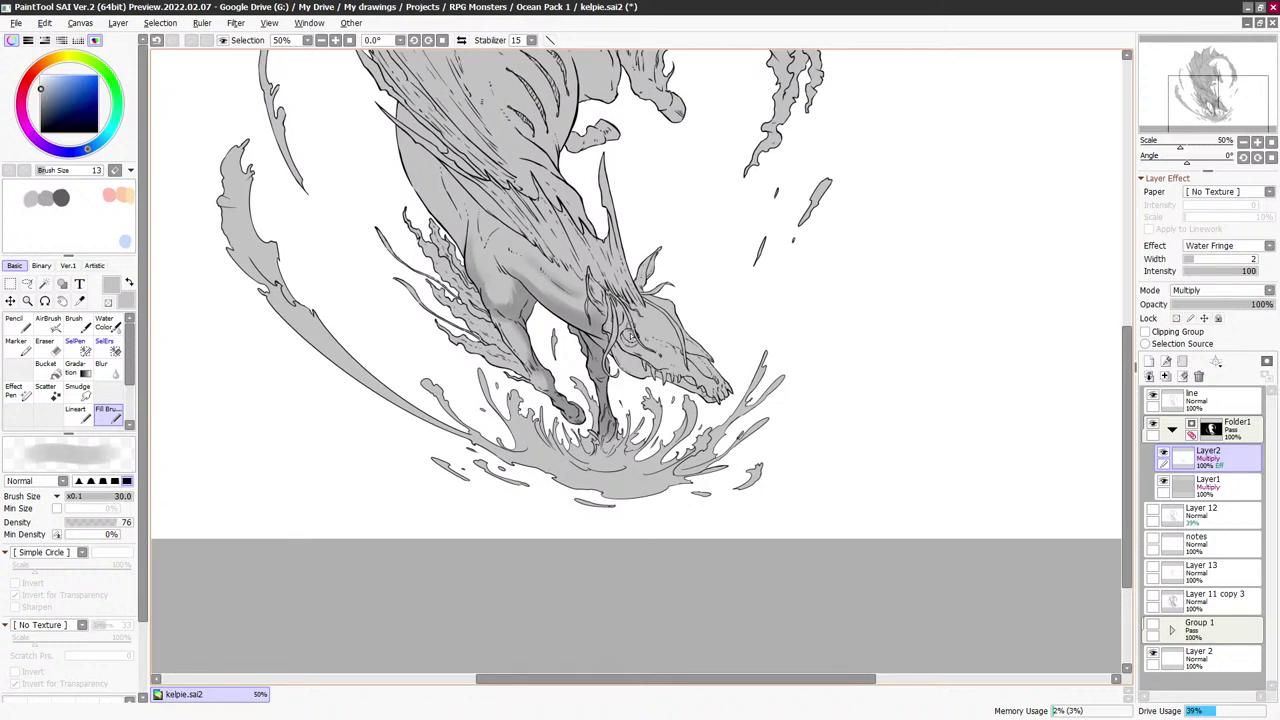
{"action": "key", "text": "bracketright"}
{"action": "key", "text": "bracketright"}
{"action": "key", "text": "bracketleft"}
{"action": "key", "text": "bracketleft"}
{"action": "key", "text": "bracketleft"}
{"action": "left_click_drag", "start_coordinate": [646, 355], "coordinate": [626, 330]}
{"action": "key", "text": "bracketleft"}
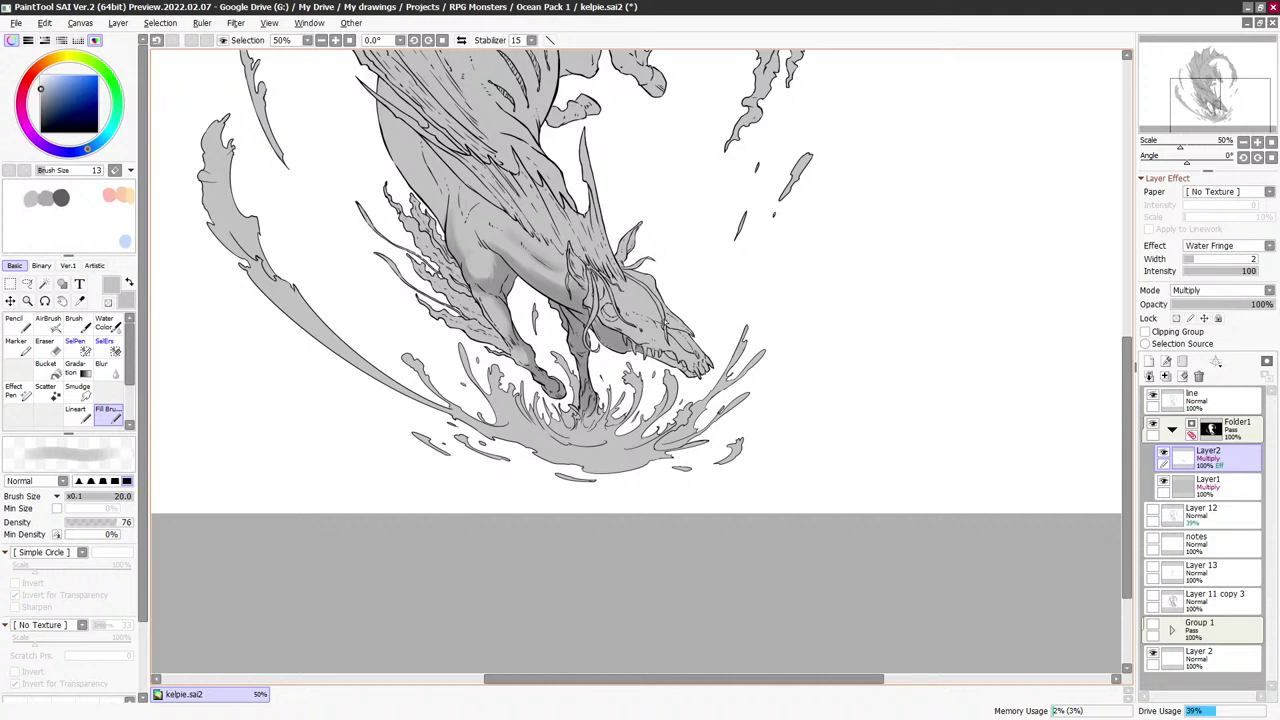
Fill the kelpie's eye socket with grey shading, reducing the brush from size 20 to 12
{"action": "scroll", "coordinate": [606, 312], "scroll_direction": "up", "scroll_amount": 2}
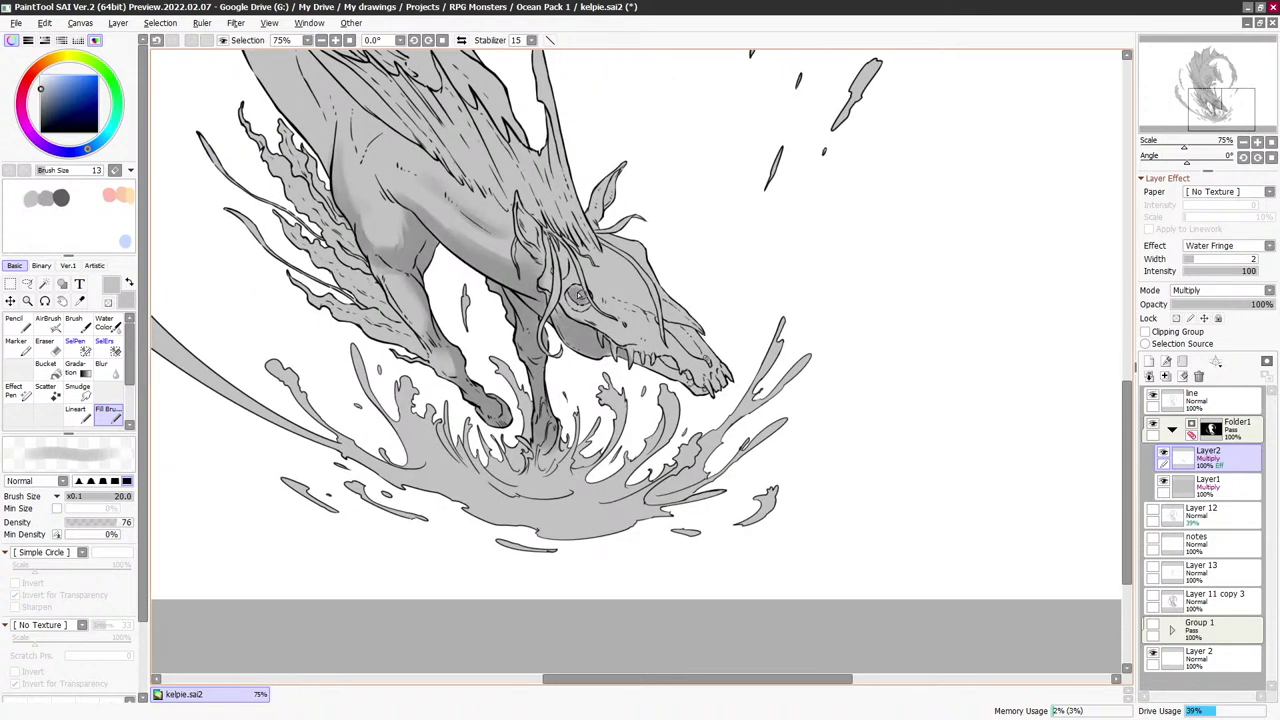
{"action": "key", "text": "bracketleft"}
{"action": "key", "text": "bracketleft"}
{"action": "key", "text": "bracketleft"}
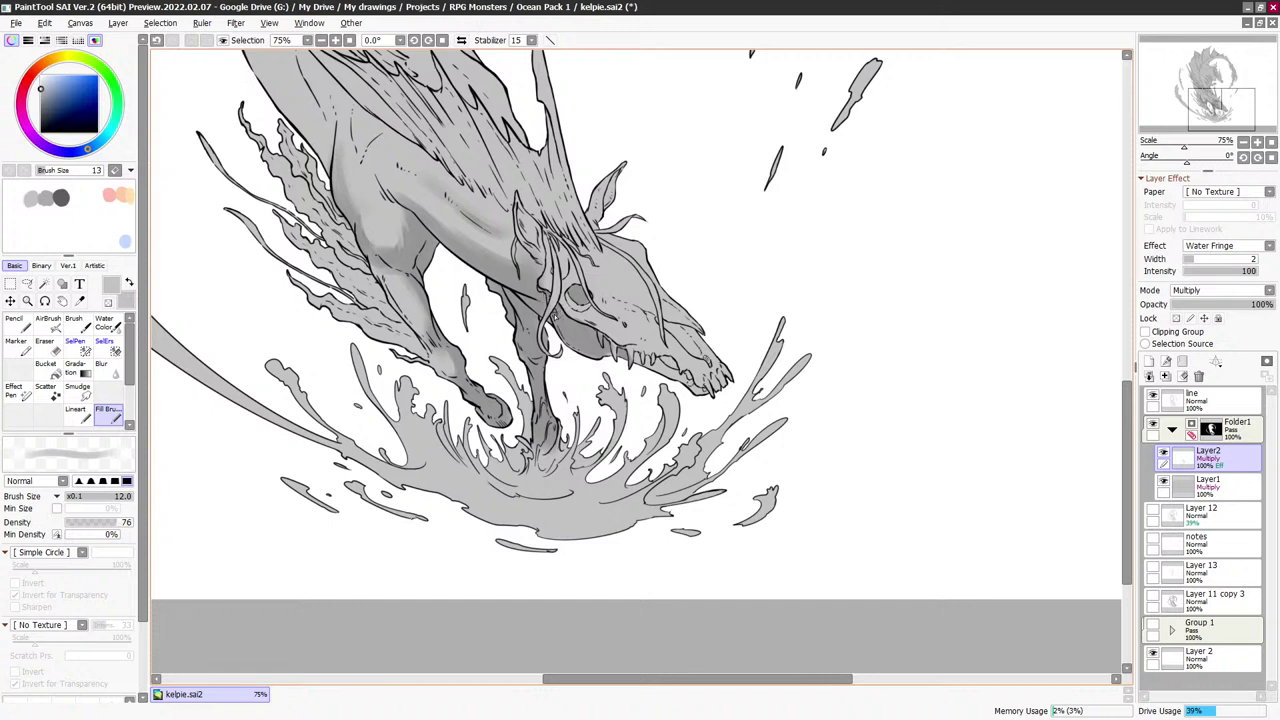
{"action": "key", "text": "bracketleft"}
Refine the shading between the eye socket and ear, alternating transparent colour and grey at brush sizes 8 to 12
{"action": "key", "text": "e"}
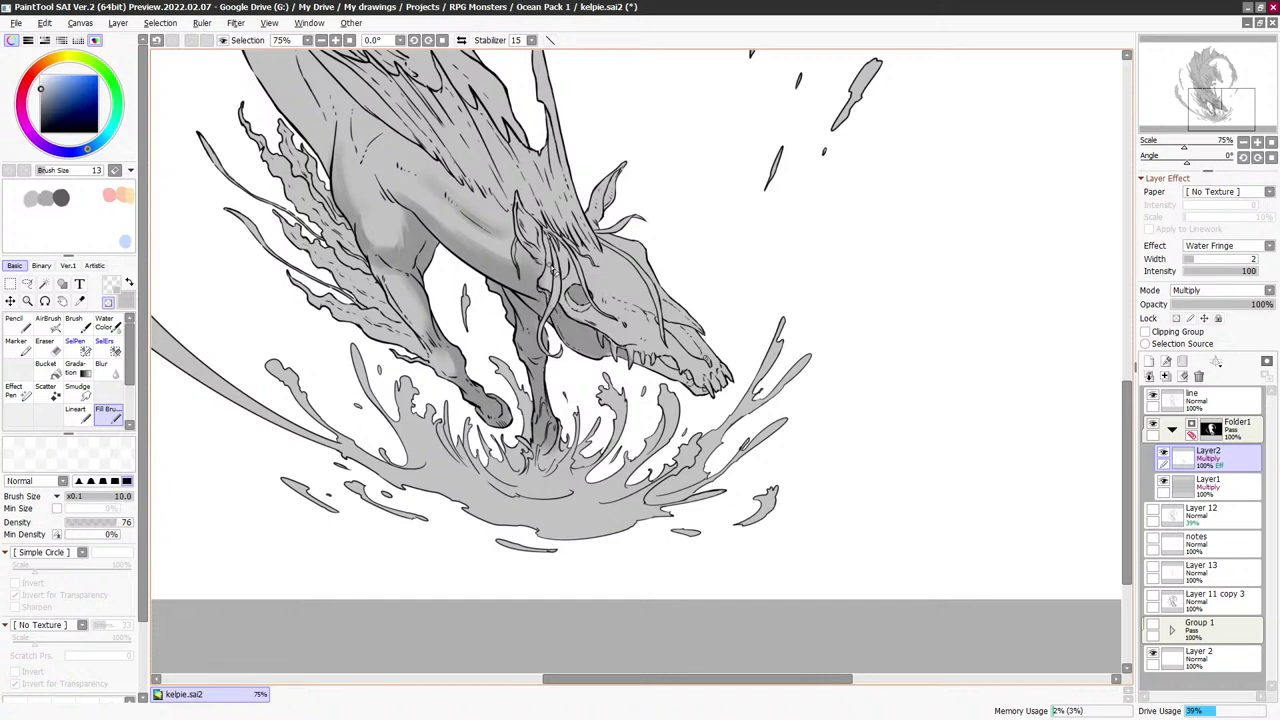
{"action": "key", "text": "e"}
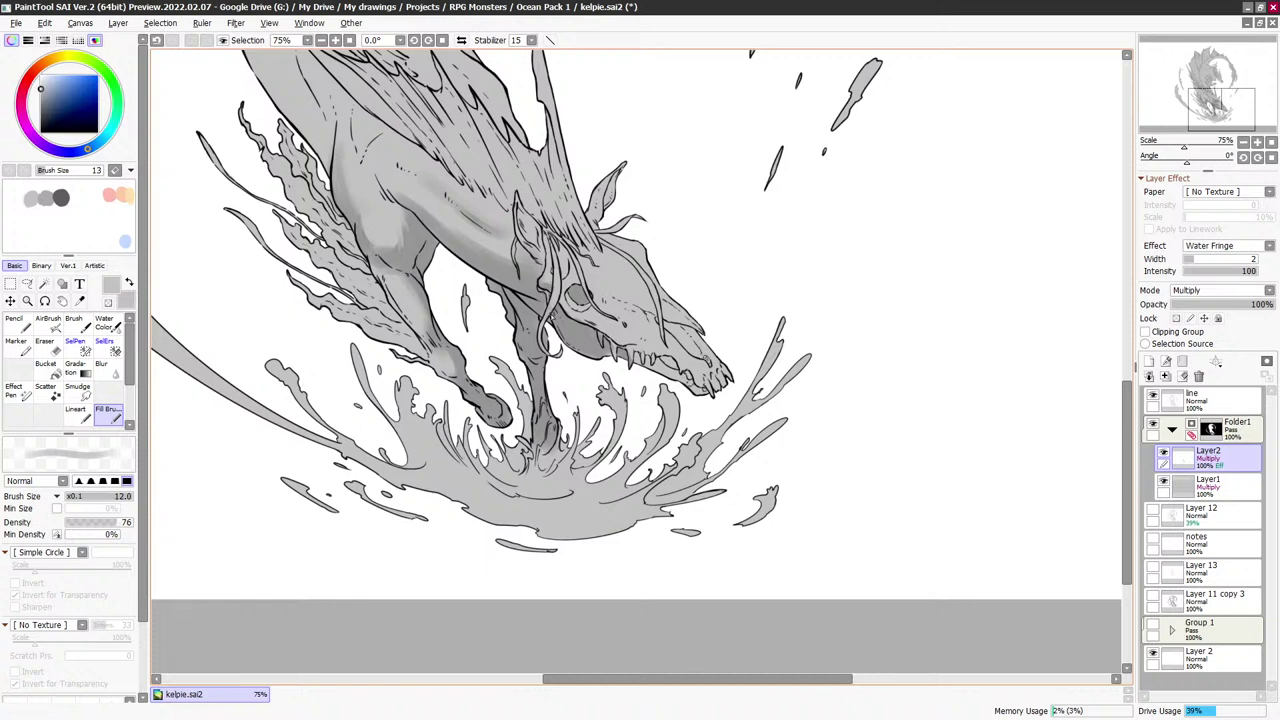
{"action": "key", "text": "bracketleft"}
{"action": "key", "text": "bracketleft"}
{"action": "key", "text": "bracketleft"}
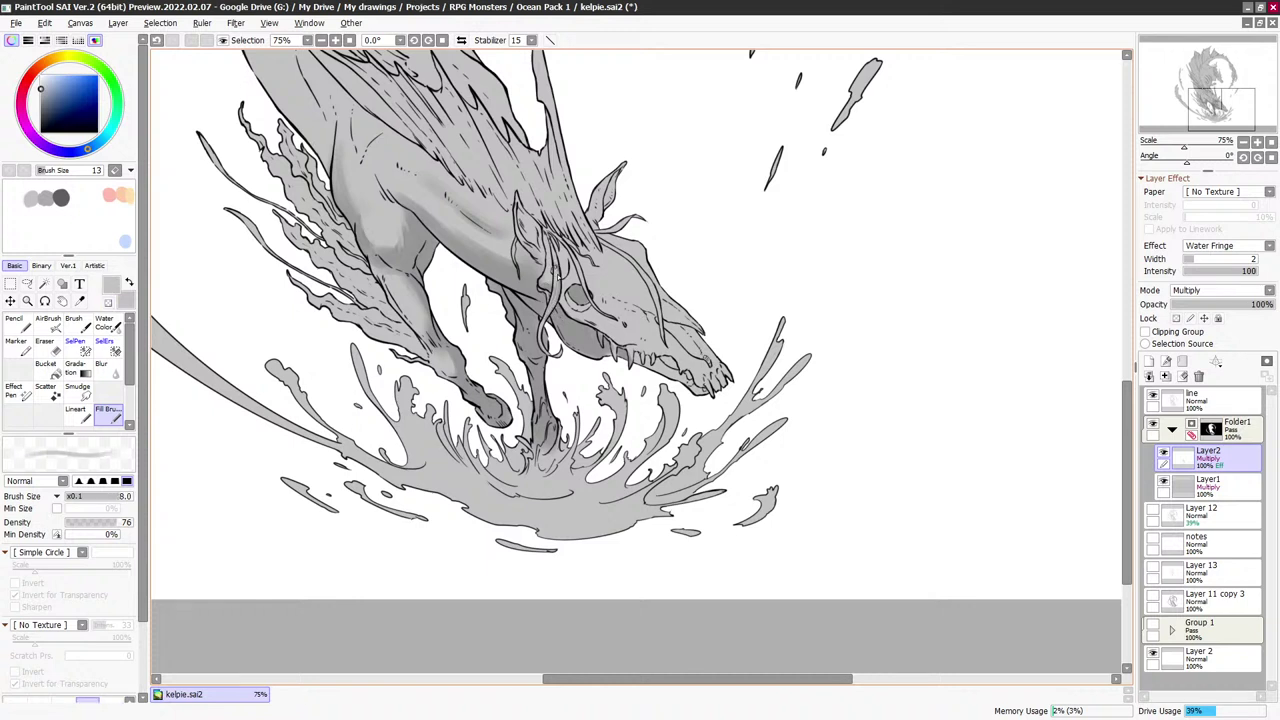
{"action": "key", "text": "e"}
{"action": "key", "text": "e"}
{"action": "key", "text": "bracketright"}
{"action": "key", "text": "bracketright"}
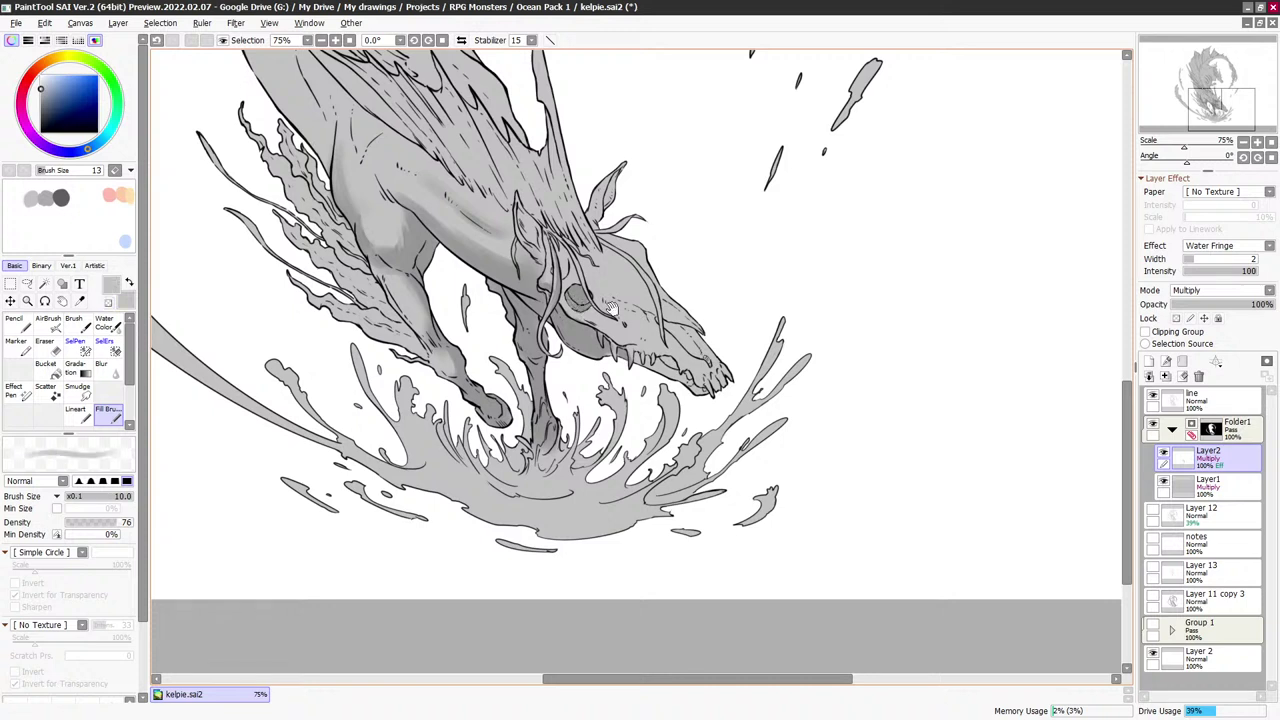
Shade the inside of the mouth and the jaw behind the front teeth in grey with the brush at sizes 14 and 16
{"action": "left_click_drag", "start_coordinate": [612, 308], "coordinate": [609, 307]}
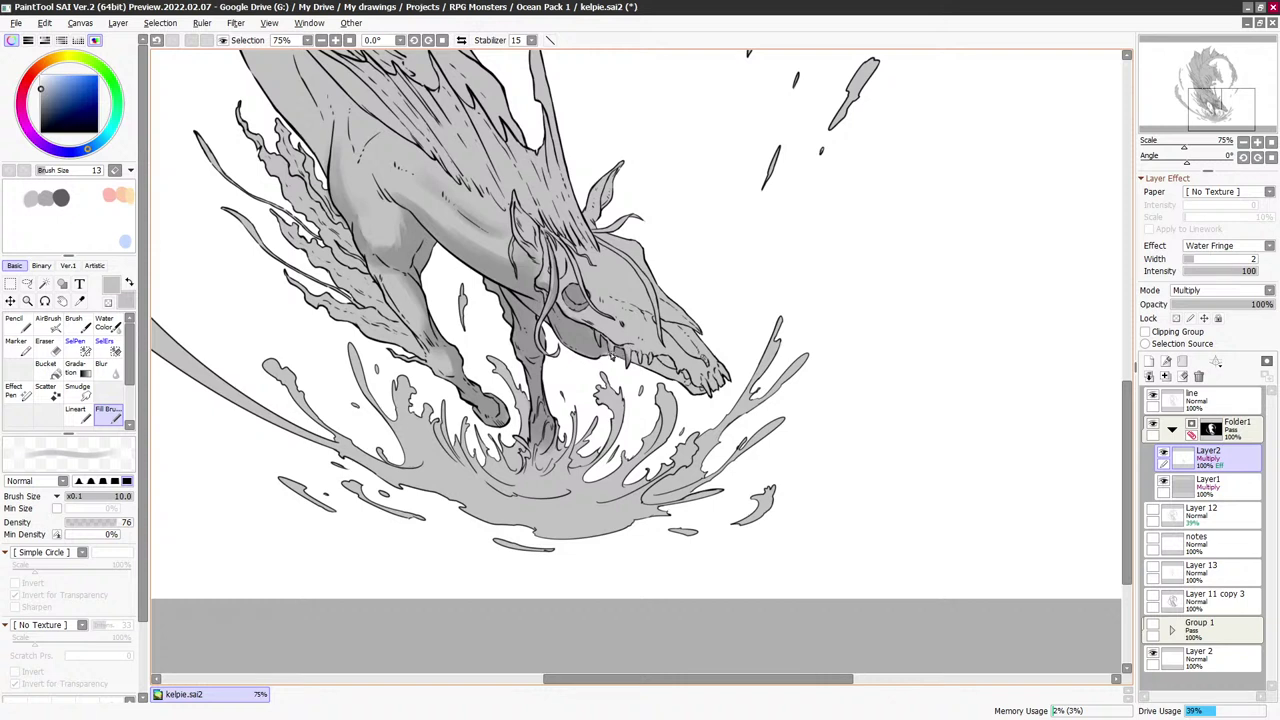
{"action": "key", "text": "minus"}
{"action": "key", "text": "minus"}
{"action": "key", "text": "bracketright"}
{"action": "key", "text": "e"}
{"action": "key", "text": "e"}
{"action": "key", "text": "bracketright"}
{"action": "key", "text": "bracketright"}
{"action": "left_click_drag", "start_coordinate": [660, 372], "coordinate": [722, 312]}
{"action": "key", "text": "bracketleft"}
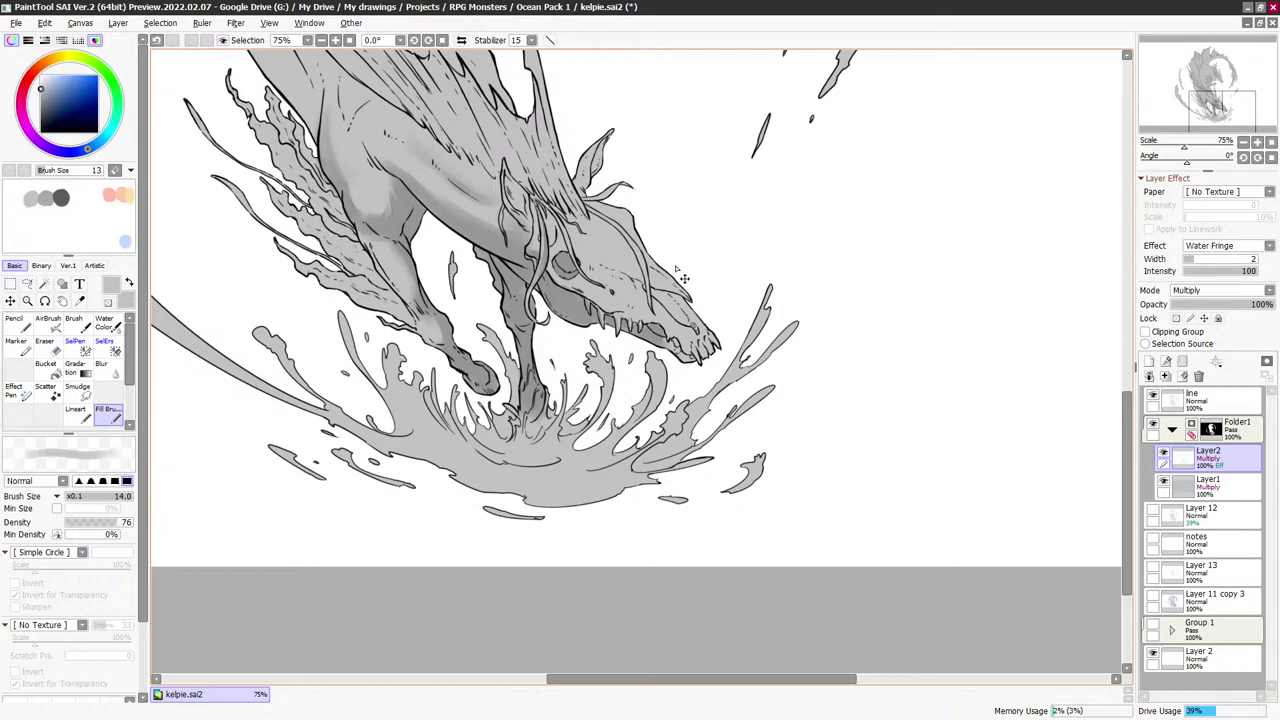
{"action": "scroll", "coordinate": [681, 279], "scroll_direction": "up", "scroll_amount": 1}
{"action": "key", "text": "bracketright"}
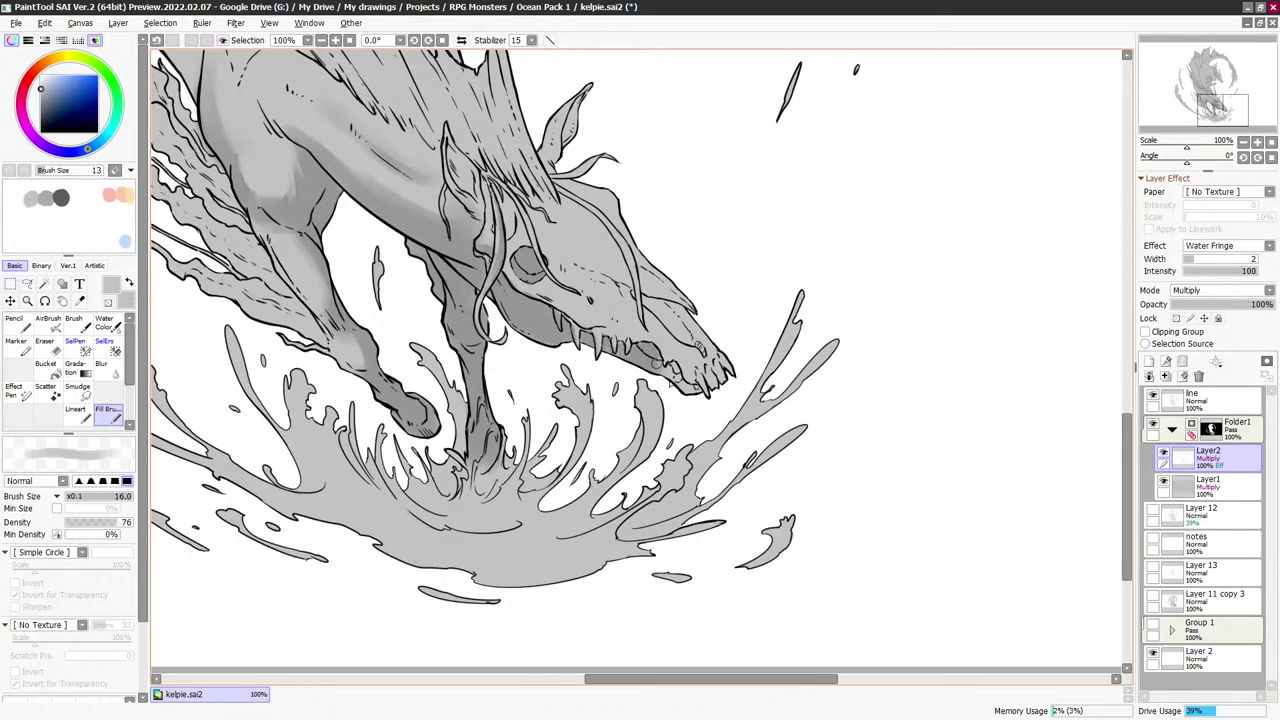
{"action": "mouse_move", "coordinate": [660, 366]}
{"action": "left_mouse_down"}
{"action": "mouse_move", "coordinate": [698, 356]}
{"action": "mouse_move", "coordinate": [652, 342]}
{"action": "left_mouse_up"}
{"action": "key", "text": "bracketleft"}
{"action": "key", "text": "bracketleft"}
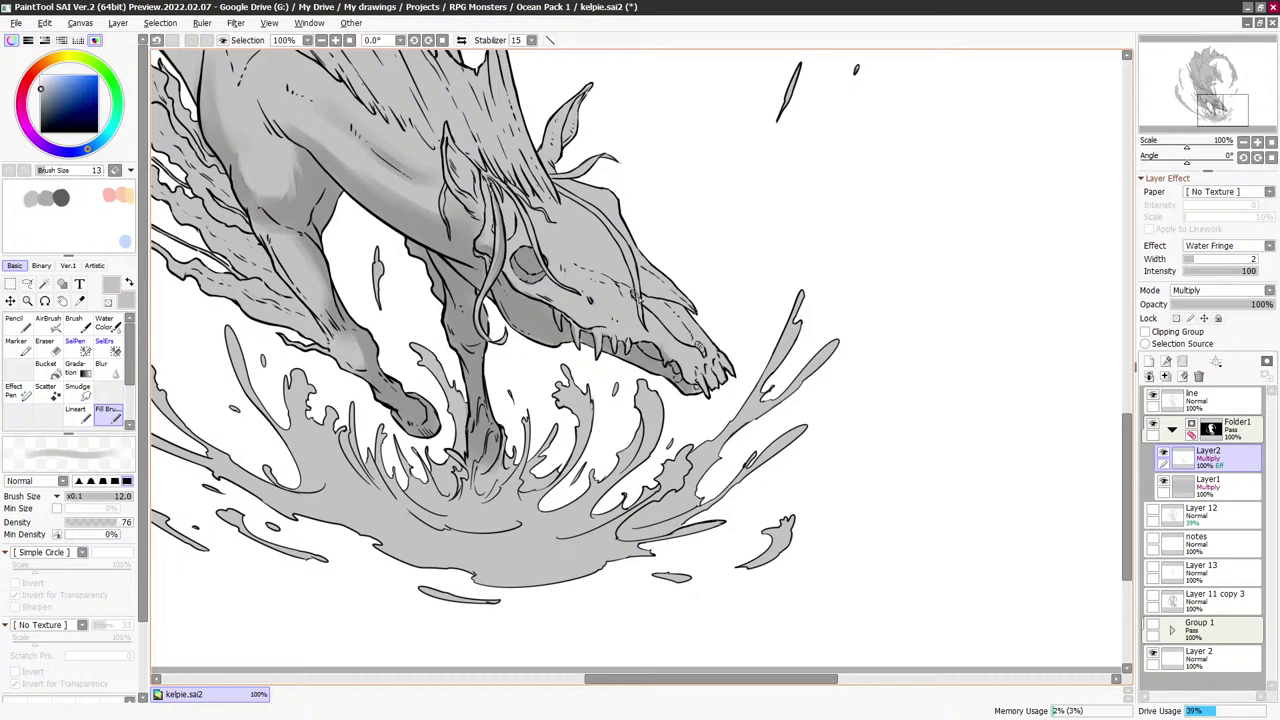
Shade the far side of the snout in grey with the brush at size 12
{"action": "mouse_move", "coordinate": [640, 296]}
{"action": "left_mouse_down"}
{"action": "mouse_move", "coordinate": [698, 319]}
{"action": "mouse_move", "coordinate": [682, 330]}
{"action": "mouse_move", "coordinate": [692, 340]}
{"action": "mouse_move", "coordinate": [680, 316]}
{"action": "mouse_move", "coordinate": [686, 339]}
{"action": "left_mouse_up"}
{"action": "key", "text": "minus"}
{"action": "key", "text": "minus"}
{"action": "key", "text": "bracketleft"}
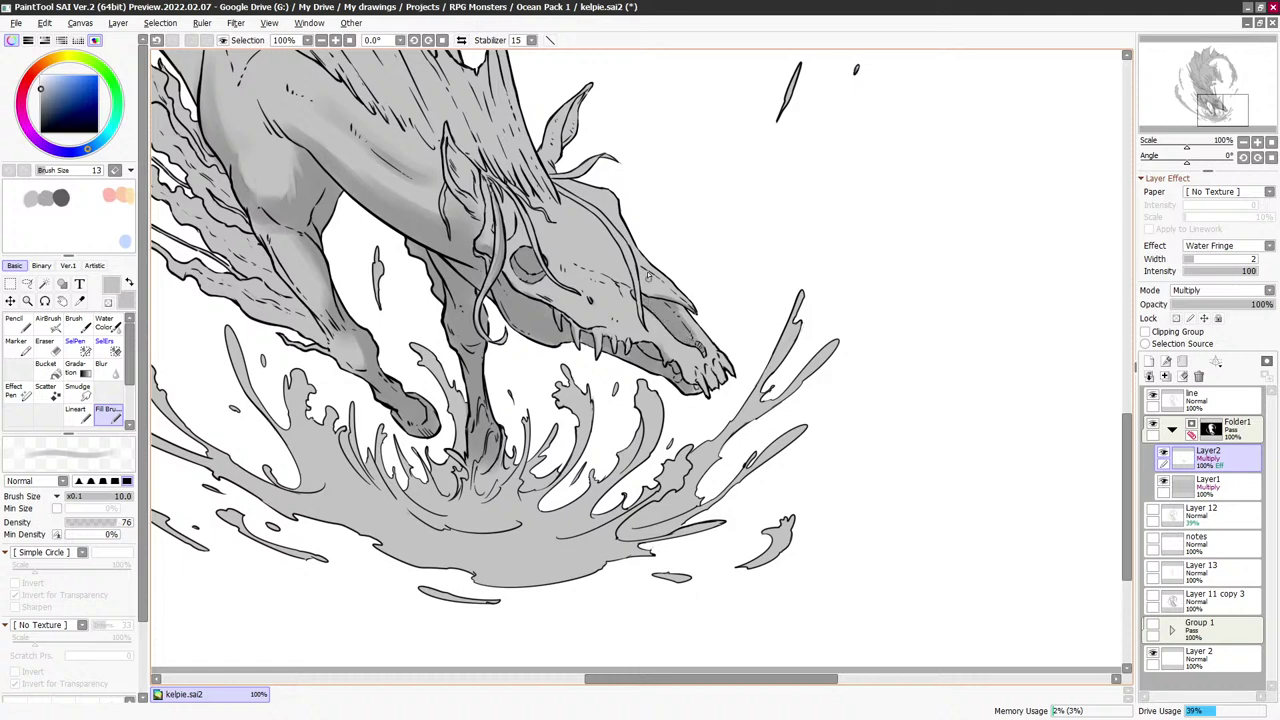
Shade along the hair strand on the forehead, alternating grey and transparent colour with the brush at size 7
{"action": "key", "text": "bracketleft"}
{"action": "key", "text": "minus"}
{"action": "key", "text": "minus"}
{"action": "key", "text": "bracketleft"}
{"action": "left_click_drag", "start_coordinate": [570, 197], "coordinate": [634, 274]}
{"action": "key", "text": "minus"}
{"action": "key", "text": "minus"}
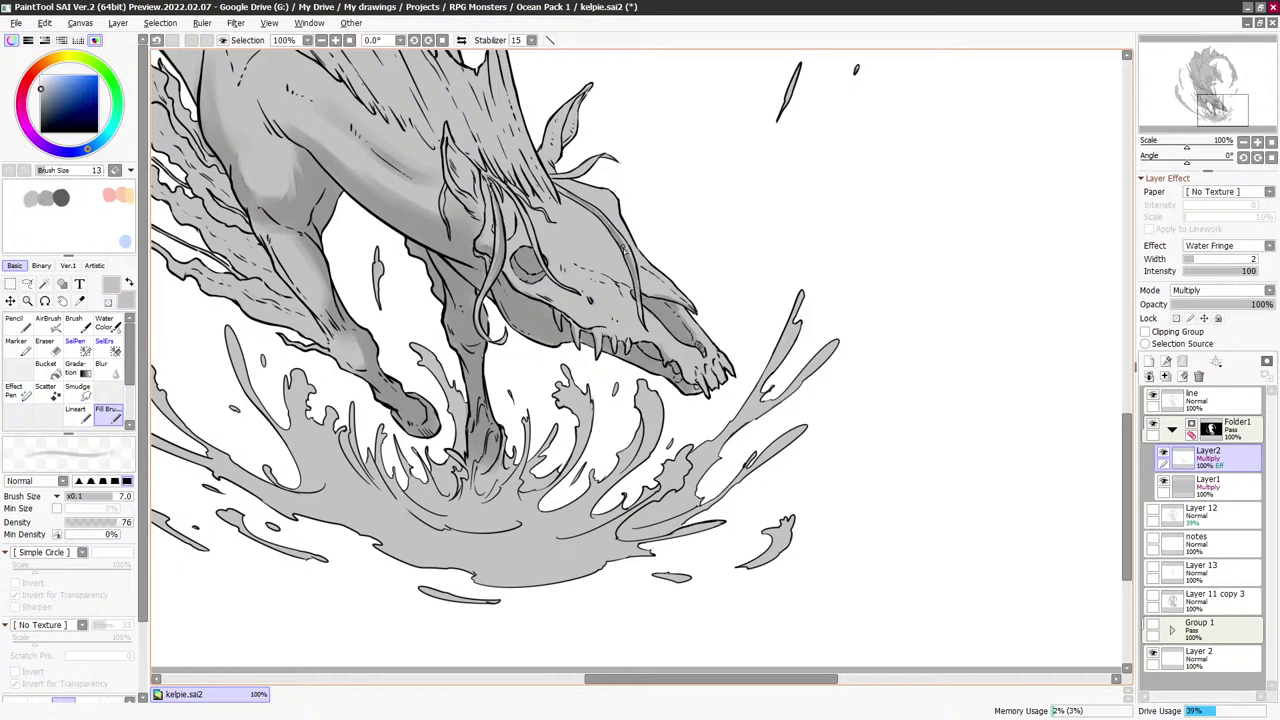
{"action": "key", "text": "e"}
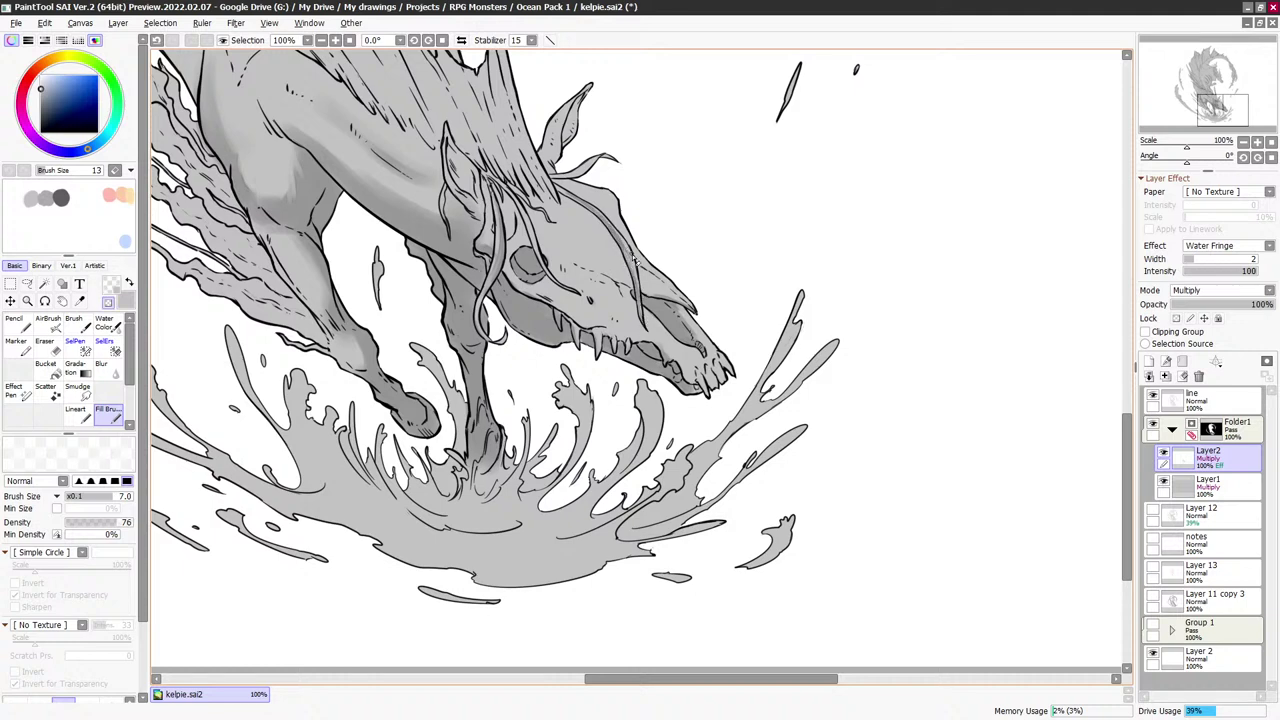
{"action": "key", "text": "e"}
{"action": "key", "text": "e"}
{"action": "key", "text": "e"}
{"action": "key", "text": "e"}
{"action": "key", "text": "minus"}
Add grey shading around the eye socket and beneath the hair strands by the ear at brush size 9
{"action": "key", "text": "bracketright"}
{"action": "key", "text": "bracketright"}
{"action": "key", "text": "bracketright"}
{"action": "mouse_move", "coordinate": [513, 236]}
{"action": "left_mouse_down"}
{"action": "mouse_move", "coordinate": [509, 214]}
{"action": "mouse_move", "coordinate": [506, 228]}
{"action": "left_mouse_up"}
{"action": "key", "text": "bracketleft"}
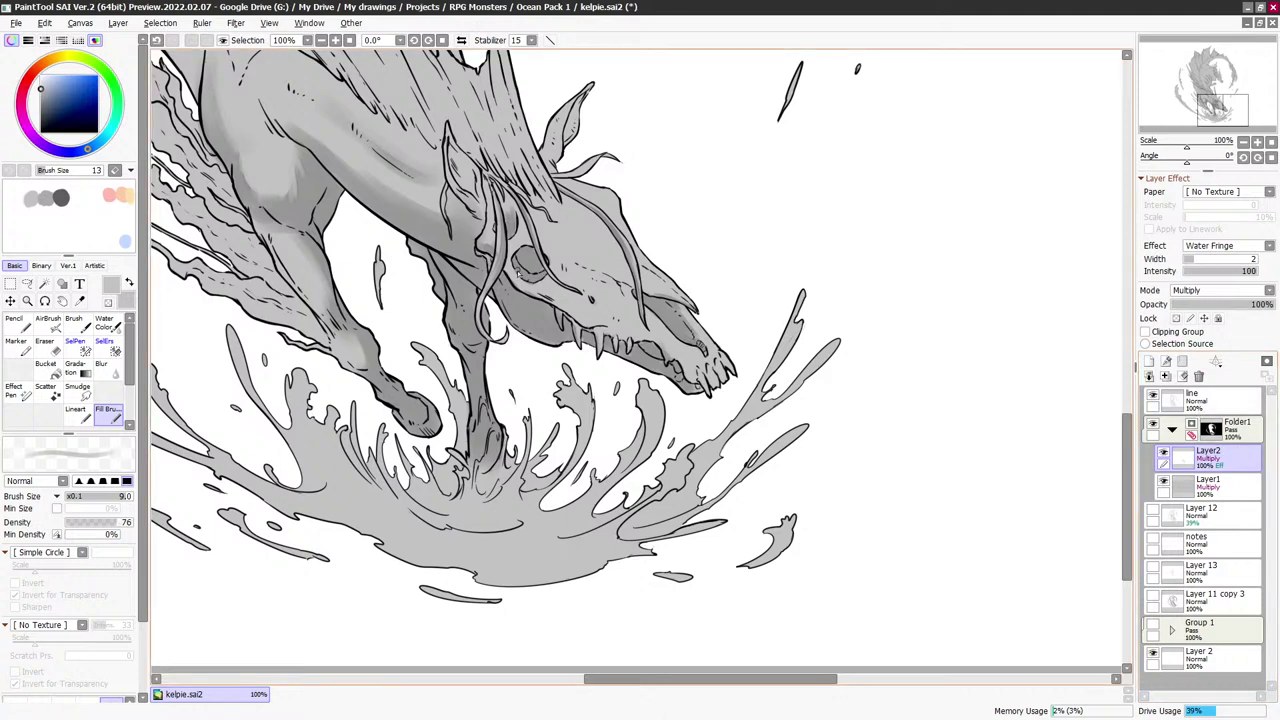
{"action": "key", "text": "bracketright"}
{"action": "key", "text": "bracketright"}
{"action": "key", "text": "bracketleft"}
{"action": "left_click_drag", "start_coordinate": [642, 250], "coordinate": [649, 262]}
{"action": "left_click_drag", "start_coordinate": [509, 217], "coordinate": [511, 222]}
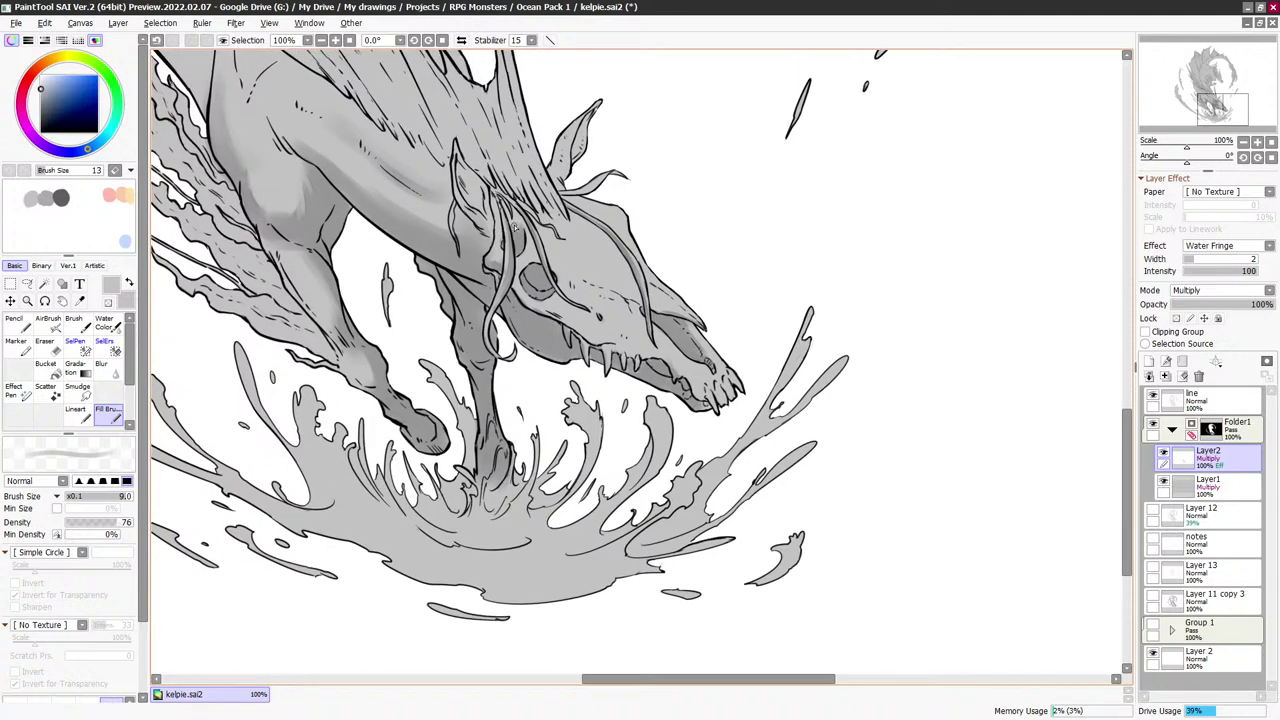
Select the line layer's mask and fade the skull's inner lines with transparent colour at brush sizes 9 to 10, undoing the last stroke
{"action": "left_click", "coordinate": [1191, 401]}
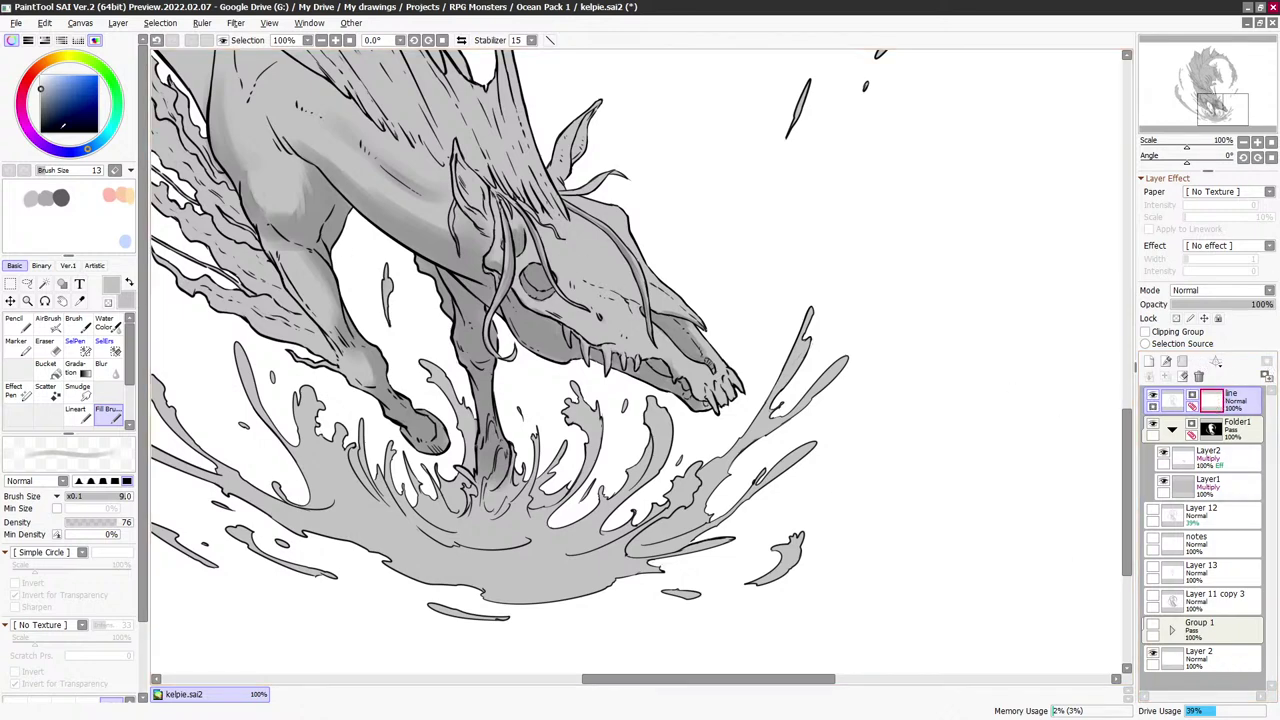
{"action": "left_click_drag", "start_coordinate": [54, 114], "coordinate": [20, 23]}
{"action": "key", "text": "minus"}
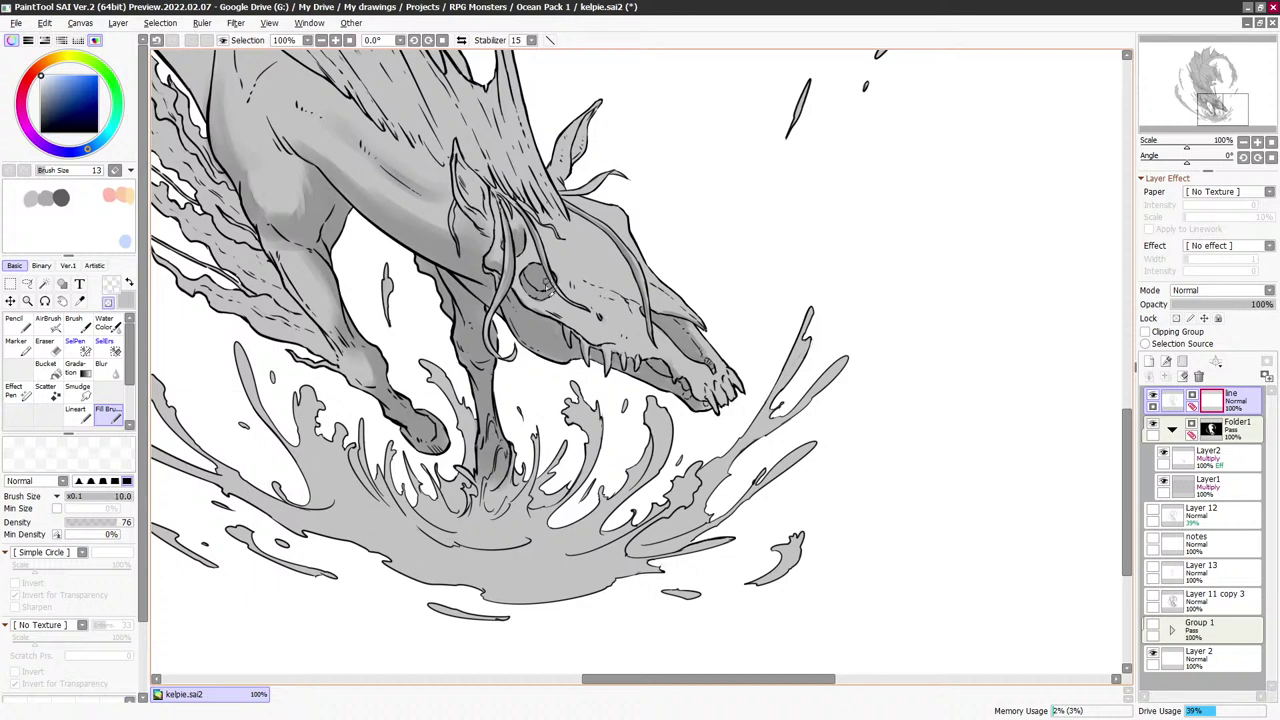
{"action": "key", "text": "bracketleft"}
{"action": "key", "text": "bracketleft"}
{"action": "key", "text": "bracketleft"}
{"action": "key", "text": "bracketright"}
{"action": "key", "text": "bracketright"}
{"action": "key", "text": "bracketright"}
{"action": "key", "text": "bracketleft"}
{"action": "key", "text": "bracketleft"}
{"action": "key", "text": "bracketleft"}
{"action": "key", "text": "bracketleft"}
{"action": "key", "text": "bracketleft"}
{"action": "key", "text": "ctrl+z"}
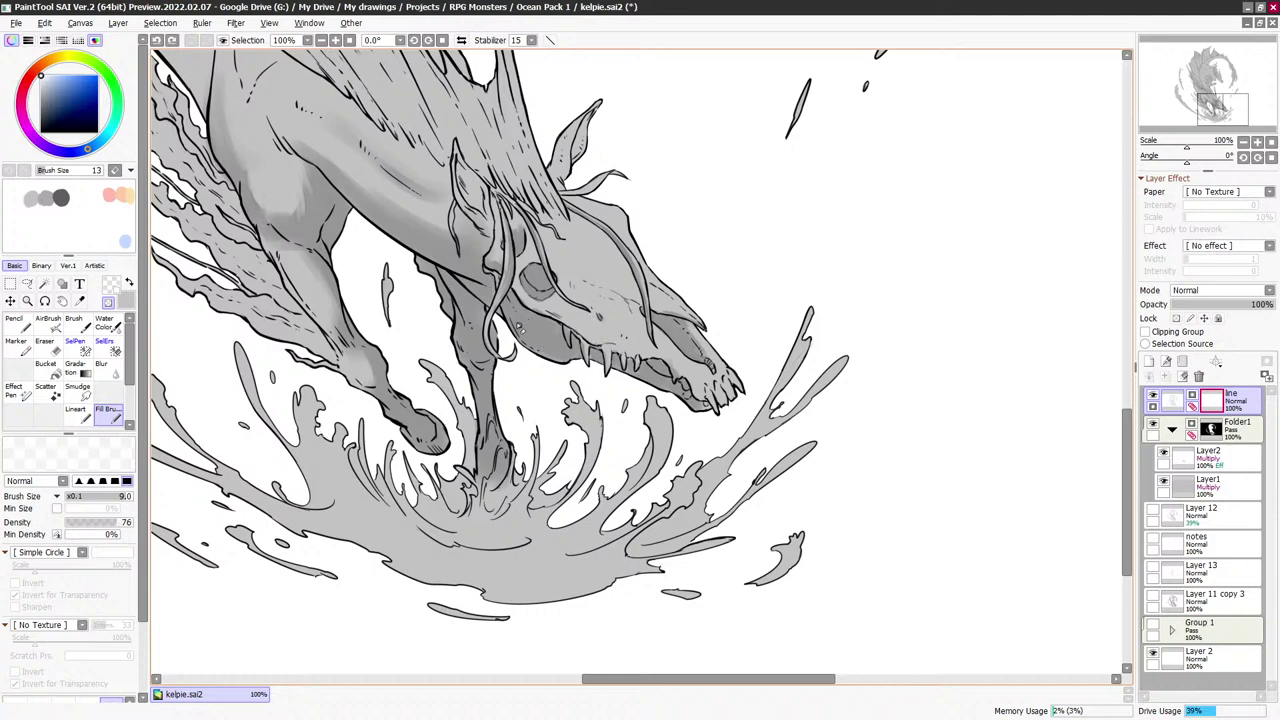
Fade the lines of the lower jaw and the hair strands by the ear on the mask at brush size 6
{"action": "left_click_drag", "start_coordinate": [539, 351], "coordinate": [525, 344]}
{"action": "key", "text": "bracketleft"}
{"action": "key", "text": "bracketleft"}
{"action": "key", "text": "bracketleft"}
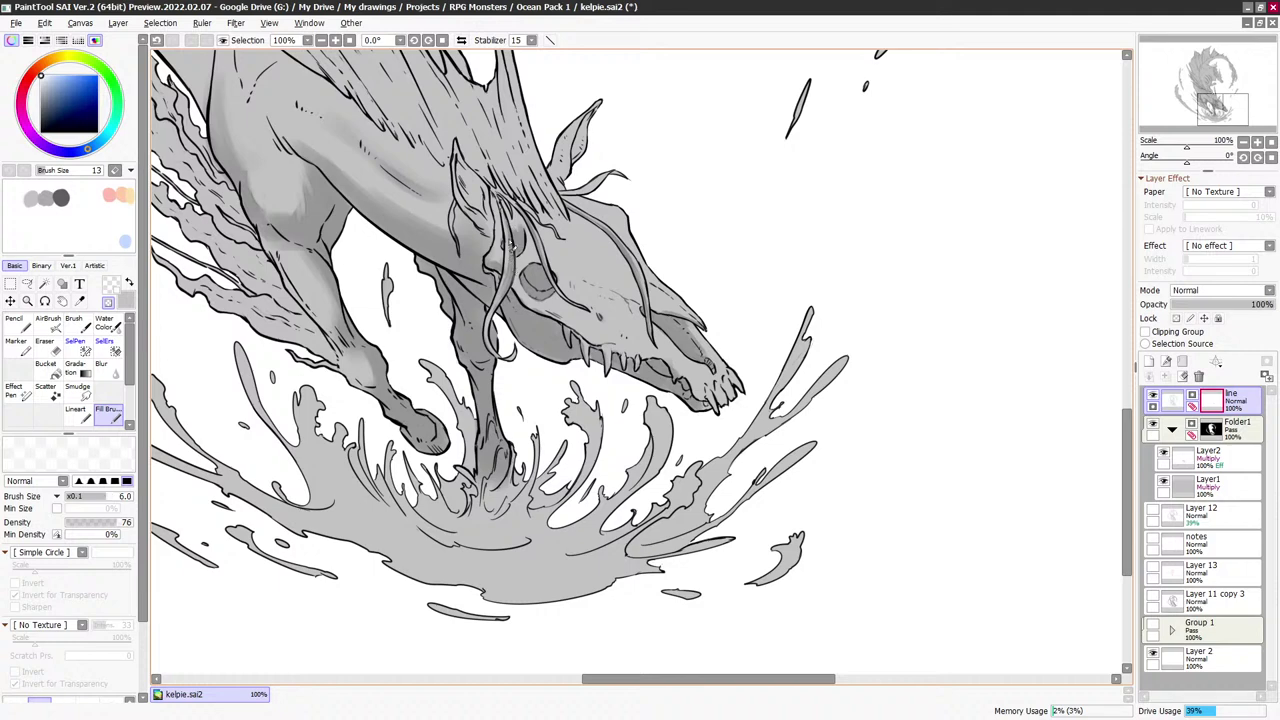
{"action": "left_click_drag", "start_coordinate": [600, 254], "coordinate": [609, 282]}
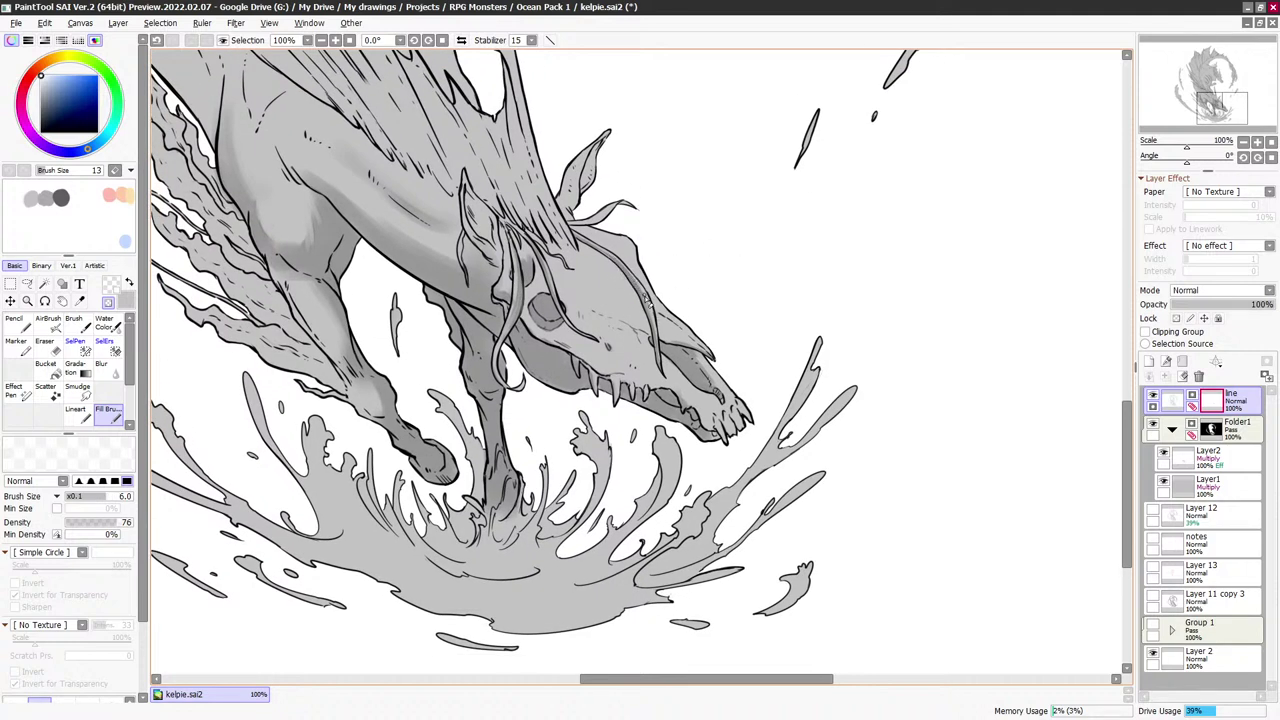
Fade the line art along the forehead and upper snout on the mask, varying the brush size between 6 and 10
{"action": "key", "text": "bracketright"}
{"action": "key", "text": "bracketright"}
{"action": "key", "text": "bracketright"}
{"action": "key", "text": "bracketright"}
{"action": "key", "text": "bracketleft"}
{"action": "key", "text": "bracketleft"}
{"action": "key", "text": "bracketright"}
{"action": "key", "text": "bracketright"}
{"action": "key", "text": "bracketleft"}
{"action": "key", "text": "bracketleft"}
{"action": "key", "text": "bracketleft"}
{"action": "key", "text": "bracketright"}
{"action": "key", "text": "bracketright"}
{"action": "key", "text": "bracketright"}
{"action": "key", "text": "bracketleft"}
{"action": "key", "text": "bracketleft"}
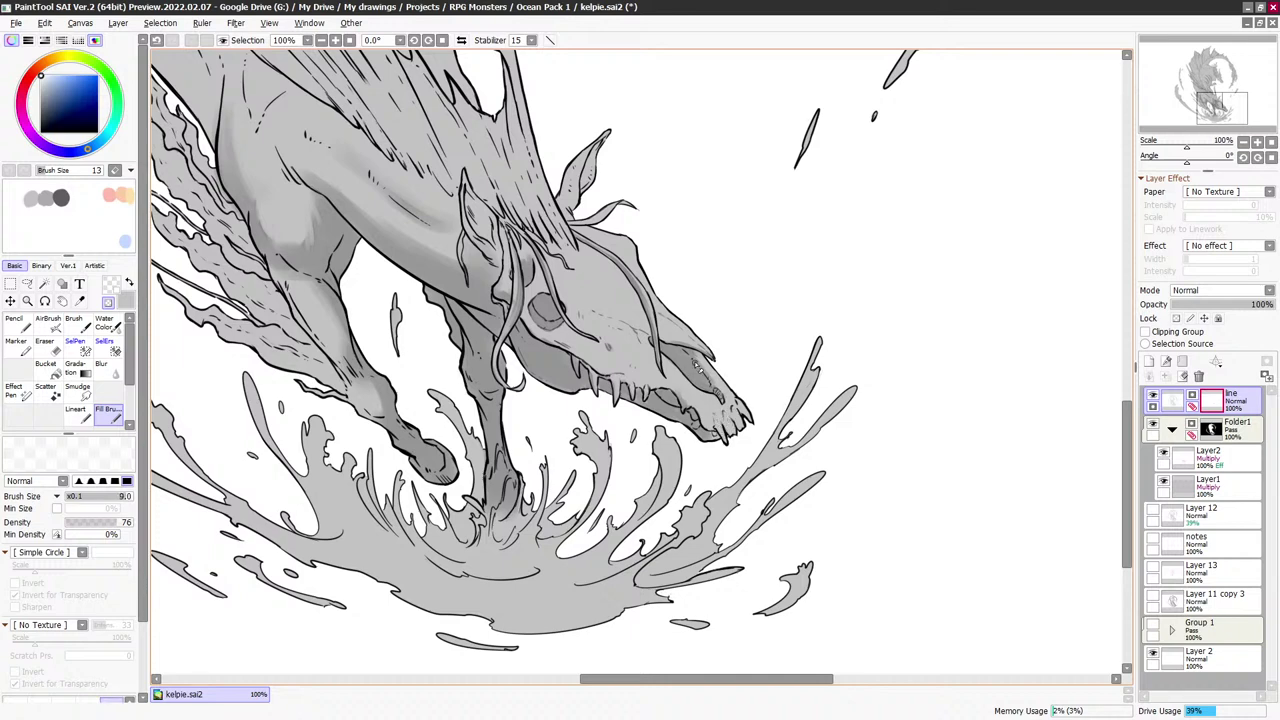
Fade the lines around the snout tip and front teeth on the line layer's mask
{"action": "key", "text": "bracketright"}
{"action": "key", "text": "bracketright"}
{"action": "key", "text": "bracketright"}
{"action": "key", "text": "bracketleft"}
{"action": "key", "text": "bracketleft"}
Soften the line art at the top of the forehead on the mask with the brush at size 10
{"action": "mouse_move", "coordinate": [768, 336]}
{"action": "left_mouse_down"}
{"action": "mouse_move", "coordinate": [801, 368]}
{"action": "mouse_move", "coordinate": [795, 430]}
{"action": "left_mouse_up"}
{"action": "key", "text": "bracketright"}
{"action": "key", "text": "bracketright"}
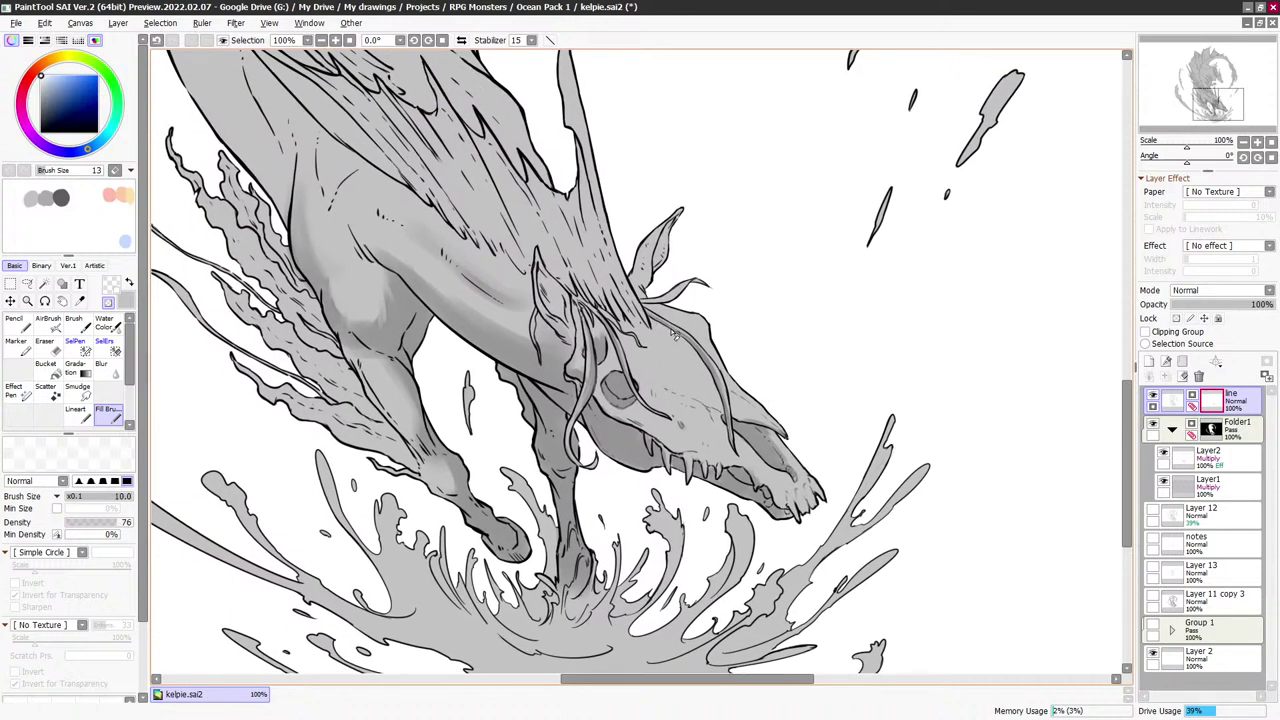
{"action": "key", "text": "bracketleft"}
{"action": "key", "text": "bracketleft"}
{"action": "key", "text": "bracketleft"}
Fade the mane lines above the ears on the mask with the brush at sizes 16 and 14
{"action": "key", "text": "bracketright"}
{"action": "key", "text": "bracketright"}
{"action": "key", "text": "bracketright"}
{"action": "key", "text": "bracketright"}
{"action": "key", "text": "bracketright"}
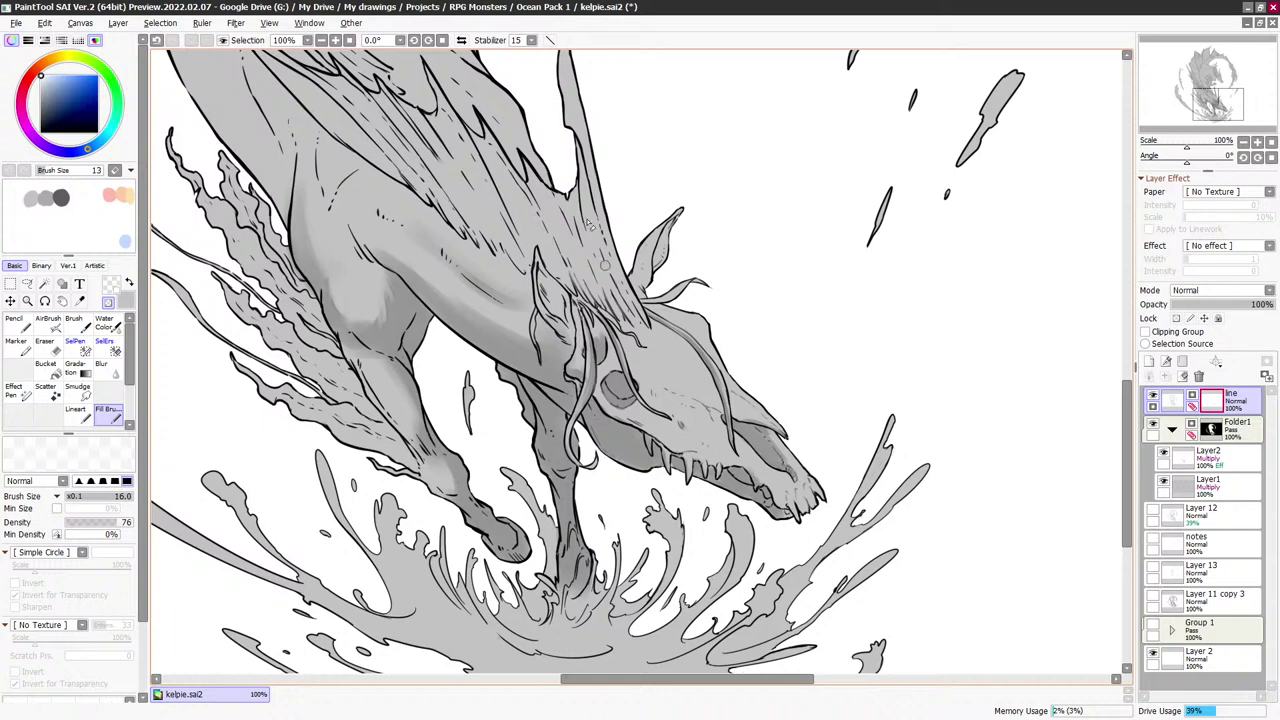
{"action": "key", "text": "bracketleft"}
{"action": "key", "text": "bracketleft"}
{"action": "key", "text": "bracketleft"}
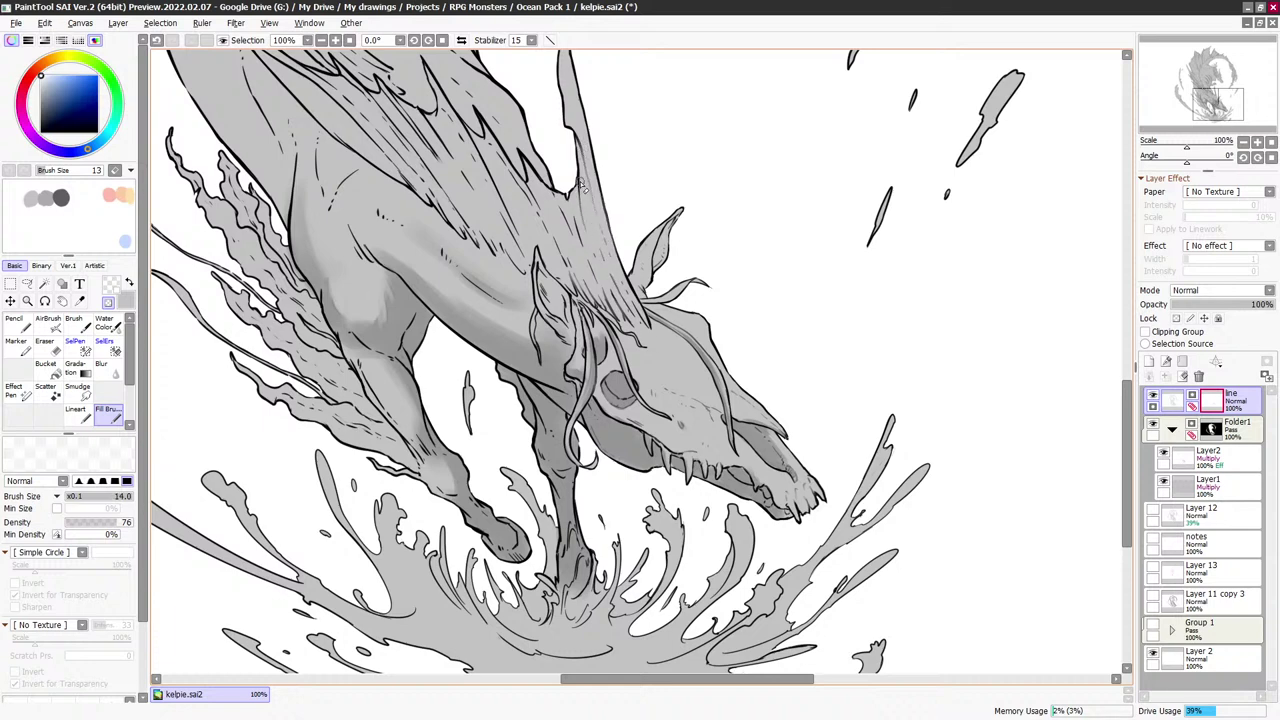
Fade the finer lines around the near ear and cheek on the mask, reducing the brush to size 8
{"action": "key", "text": "bracketleft"}
{"action": "key", "text": "bracketleft"}
{"action": "key", "text": "bracketleft"}
{"action": "key", "text": "bracketright"}
{"action": "key", "text": "bracketright"}
{"action": "key", "text": "bracketright"}
{"action": "key", "text": "bracketleft"}
{"action": "key", "text": "bracketleft"}
{"action": "key", "text": "bracketleft"}
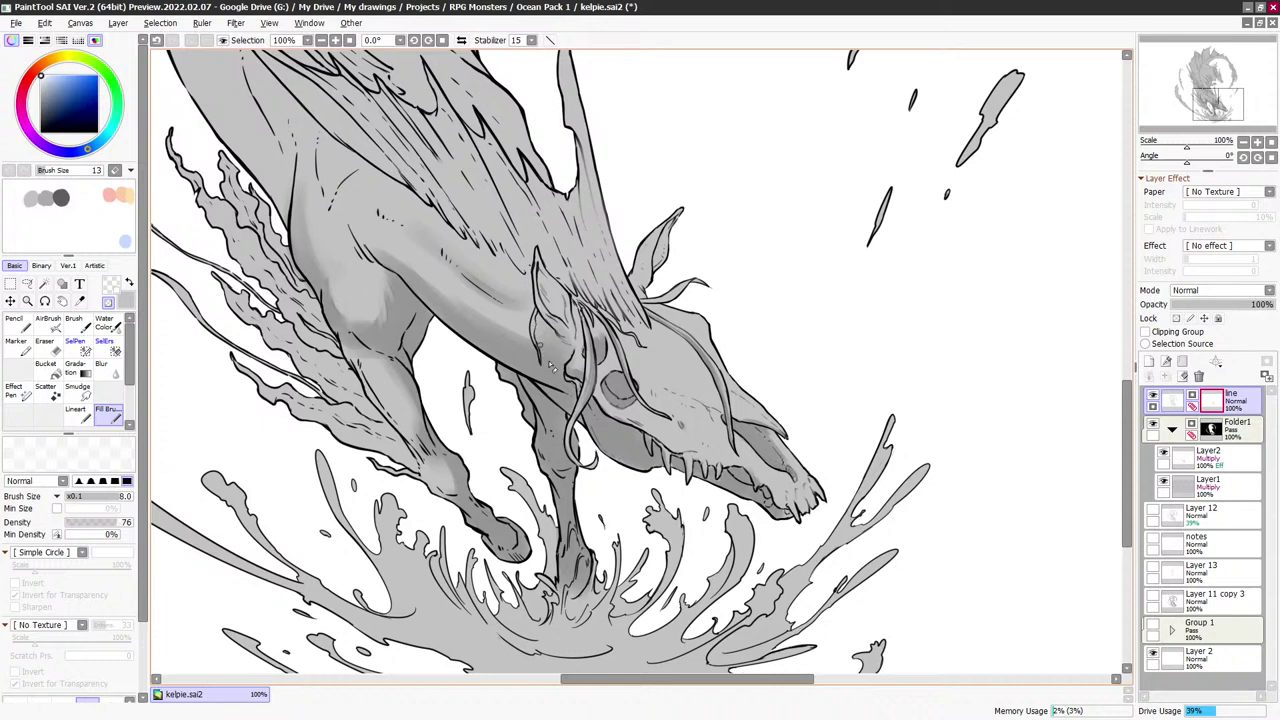
{"action": "mouse_move", "coordinate": [610, 342]}
{"action": "left_mouse_down"}
{"action": "mouse_move", "coordinate": [606, 355]}
{"action": "mouse_move", "coordinate": [610, 326]}
{"action": "left_mouse_up"}
{"action": "key", "text": "bracketright"}
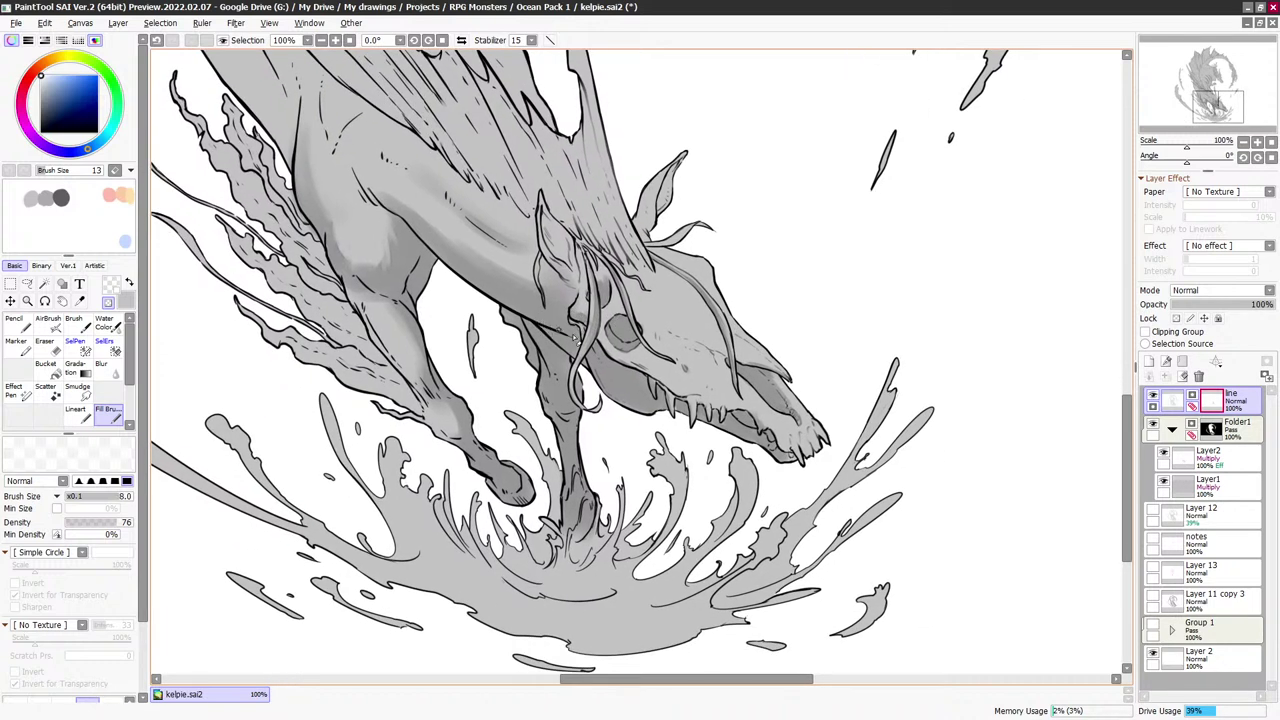
Fade the lines where the far front leg meets the neck on the mask with the brush at size 20
{"action": "key", "text": "bracketright"}
{"action": "key", "text": "bracketright"}
{"action": "key", "text": "bracketright"}
{"action": "key", "text": "bracketright"}
{"action": "key", "text": "bracketright"}
{"action": "key", "text": "bracketright"}
{"action": "left_click_drag", "start_coordinate": [584, 256], "coordinate": [582, 243]}
{"action": "key", "text": "bracketleft"}
{"action": "key", "text": "bracketleft"}
{"action": "key", "text": "bracketleft"}
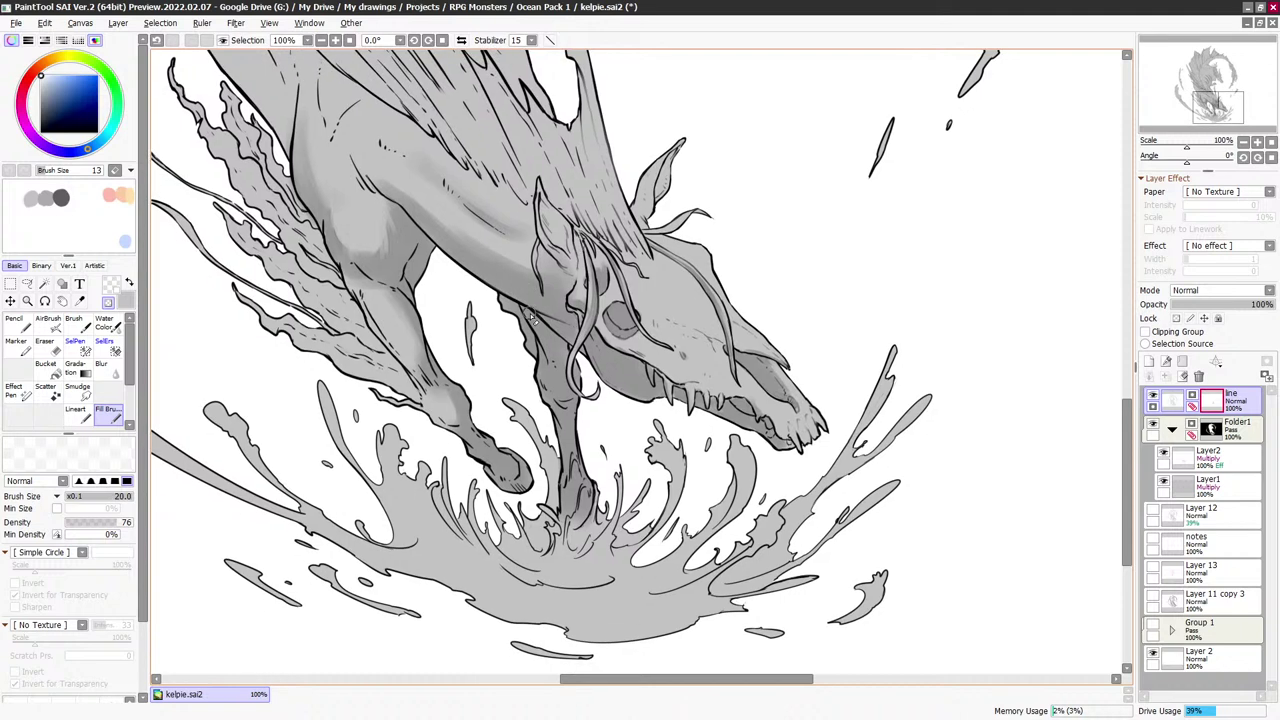
Fade the line art down the far front leg on the mask, reducing the brush from size 16 to 9
{"action": "left_click_drag", "start_coordinate": [596, 324], "coordinate": [648, 210]}
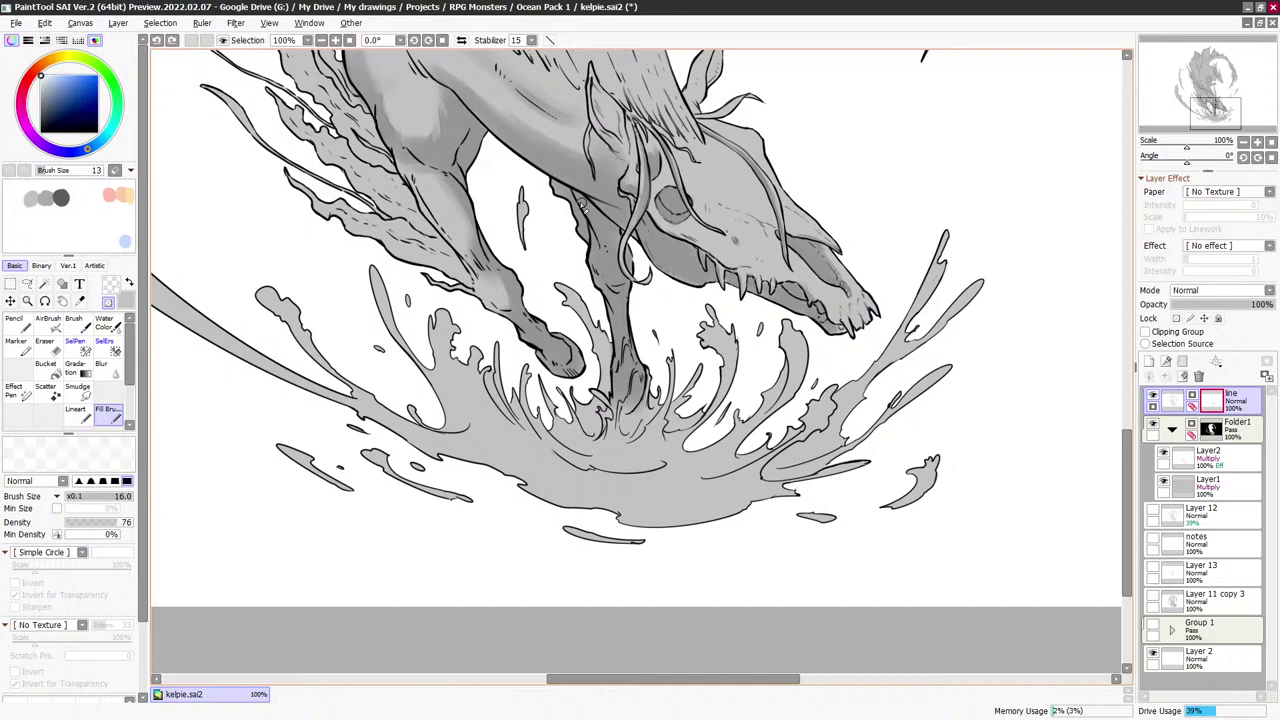
{"action": "key", "text": "bracketright"}
{"action": "key", "text": "bracketleft"}
{"action": "key", "text": "bracketleft"}
{"action": "key", "text": "bracketleft"}
{"action": "left_click_drag", "start_coordinate": [626, 334], "coordinate": [632, 281]}
{"action": "key", "text": "bracketright"}
{"action": "key", "text": "bracketright"}
{"action": "key", "text": "bracketleft"}
{"action": "key", "text": "bracketleft"}
{"action": "key", "text": "bracketleft"}
{"action": "key", "text": "bracketleft"}
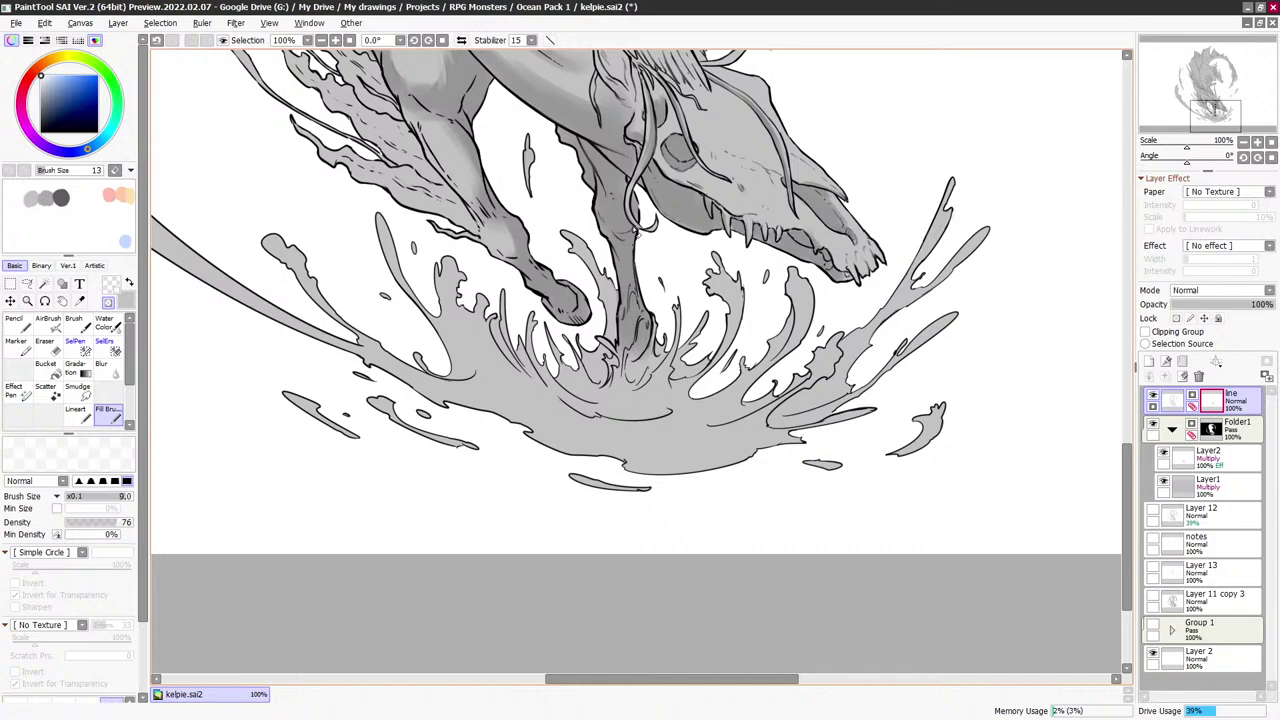
Fade the ripple lines in the water beneath the far front hoof on the mask with the brush at sizes 14 and 25
{"action": "left_click_drag", "start_coordinate": [640, 323], "coordinate": [638, 291]}
{"action": "key", "text": "bracketright"}
{"action": "key", "text": "bracketright"}
{"action": "key", "text": "bracketright"}
{"action": "key", "text": "bracketright"}
{"action": "key", "text": "bracketright"}
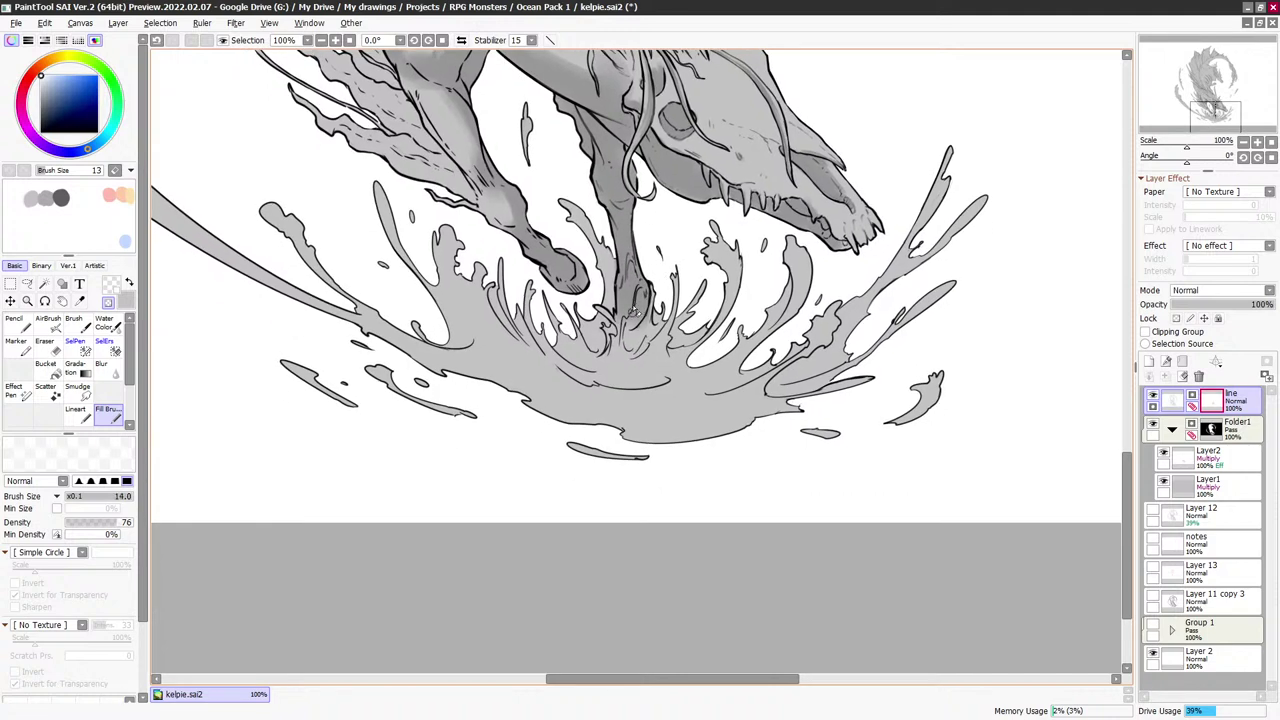
{"action": "key", "text": "bracketright"}
{"action": "key", "text": "bracketright"}
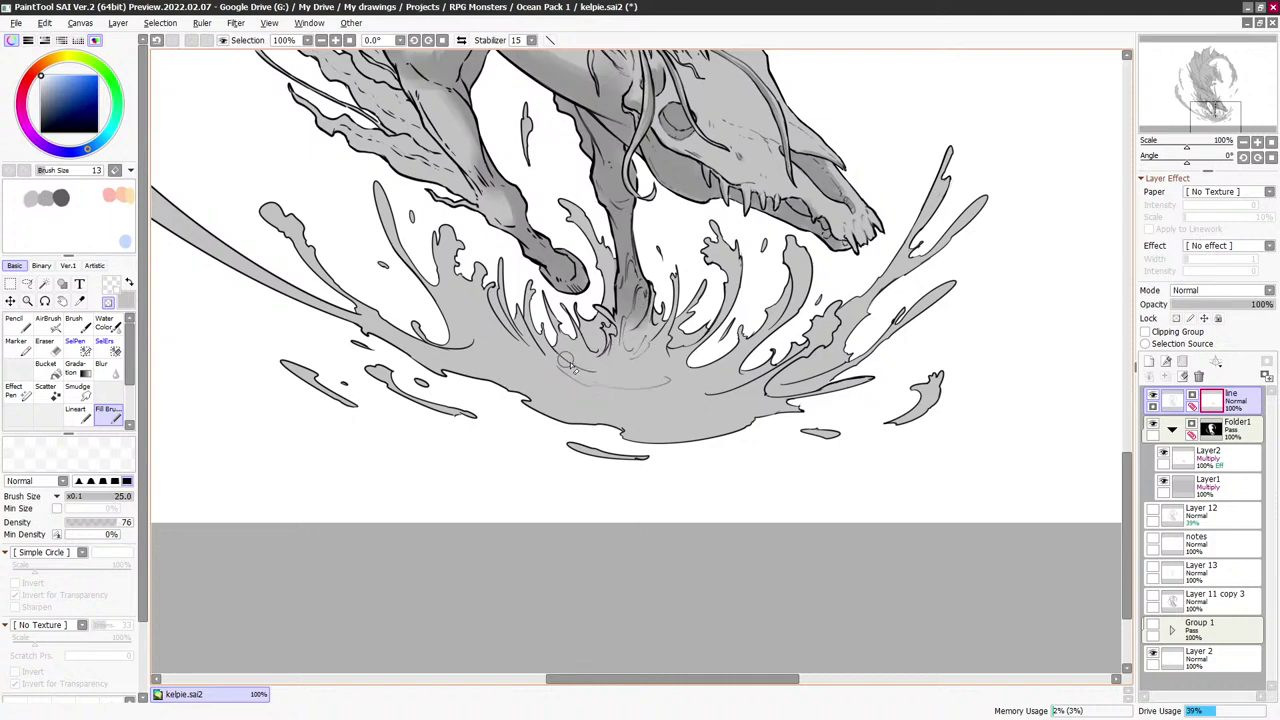
Restore line art in the thin splash strands left of the hooves by painting white on the mask at size 7
{"action": "key", "text": "bracketleft"}
{"action": "key", "text": "bracketleft"}
{"action": "key", "text": "bracketleft"}
{"action": "key", "text": "bracketleft"}
{"action": "key", "text": "bracketleft"}
{"action": "key", "text": "bracketleft"}
{"action": "key", "text": "bracketleft"}
{"action": "key", "text": "bracketleft"}
{"action": "key", "text": "bracketleft"}
{"action": "key", "text": "x"}
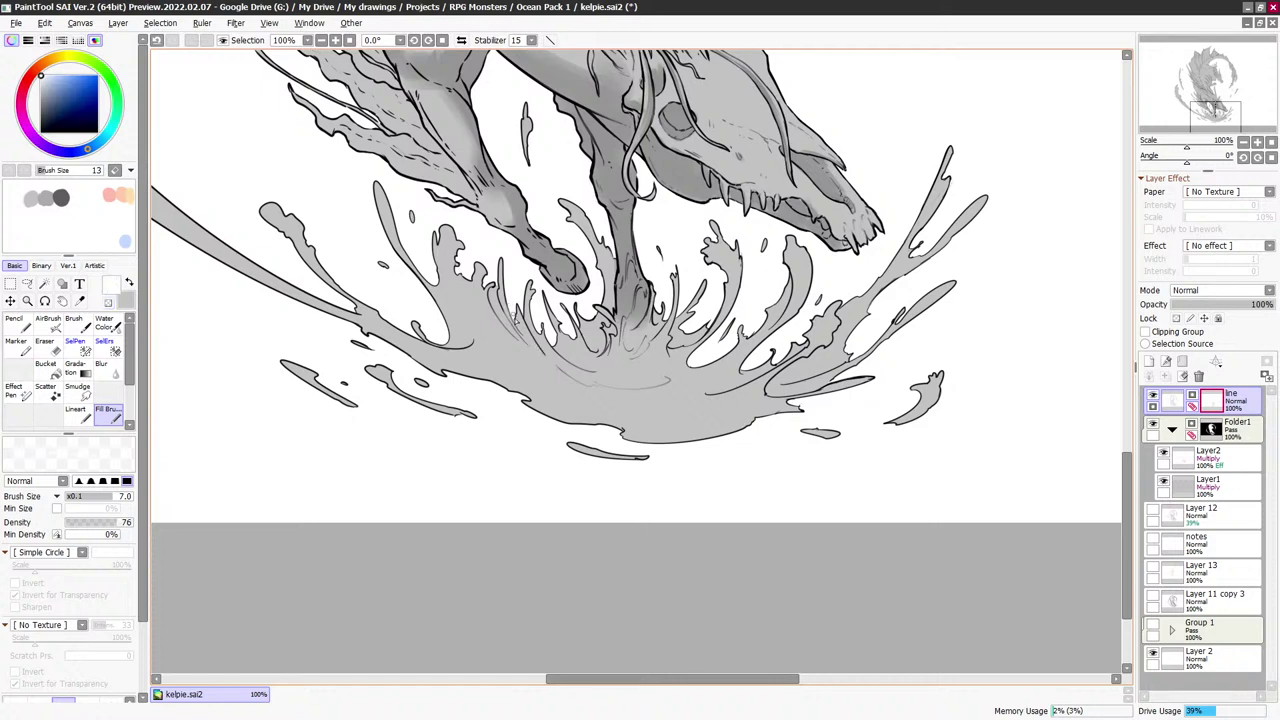
Fade the inner ends of the left splash lines on the mask with the transparent colour at about size 9
{"action": "key", "text": "x"}
{"action": "key", "text": "bracketright"}
{"action": "key", "text": "bracketright"}
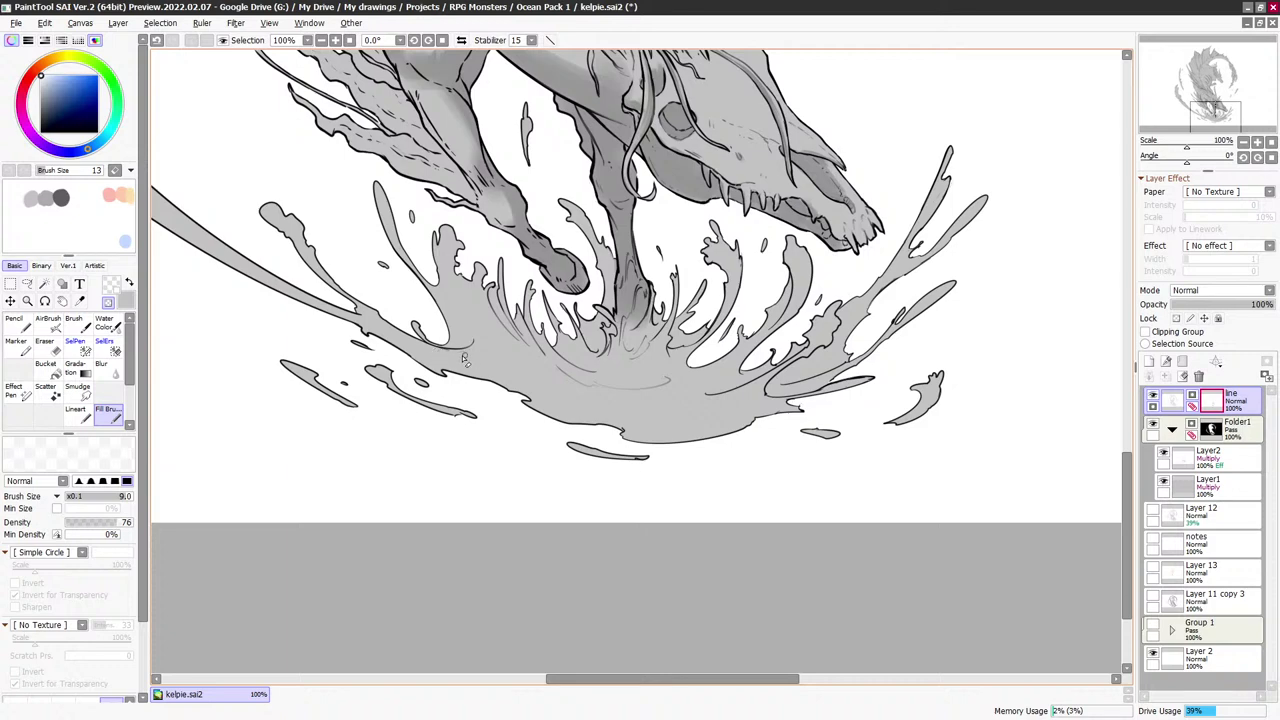
{"action": "key", "text": "bracketleft"}
{"action": "key", "text": "bracketright"}
{"action": "key", "text": "bracketright"}
{"action": "key", "text": "bracketleft"}
{"action": "key", "text": "bracketleft"}
Fade the inner lines at the base of the right-hand splash on the mask, using brush size 12
{"action": "key", "text": "bracketright"}
{"action": "key", "text": "bracketright"}
{"action": "key", "text": "bracketright"}
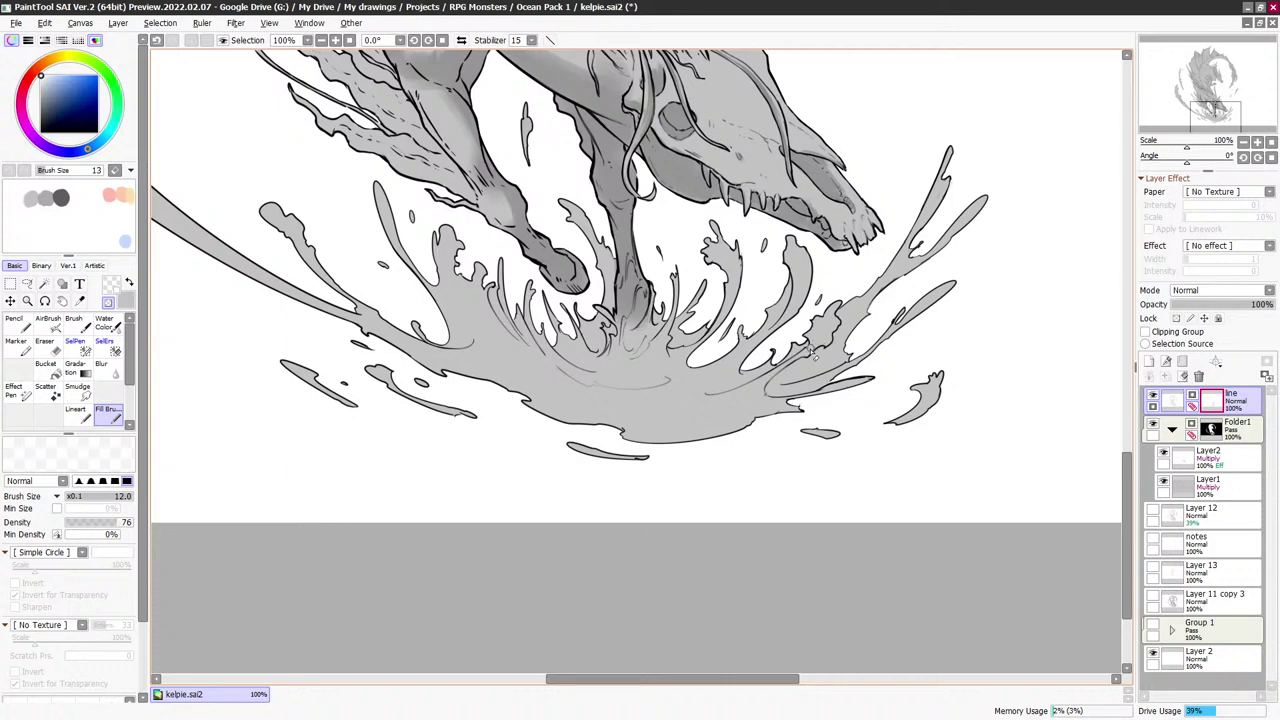
{"action": "key", "text": "bracketleft"}
{"action": "key", "text": "bracketleft"}
{"action": "left_click_drag", "start_coordinate": [829, 342], "coordinate": [832, 351]}
{"action": "key", "text": "bracketright"}
{"action": "key", "text": "bracketright"}
{"action": "key", "text": "bracketright"}
Restore line art at the splash strands just right of the far front hoof with white at brush size 8
{"action": "key", "text": "bracketleft"}
{"action": "key", "text": "bracketleft"}
{"action": "key", "text": "bracketleft"}
{"action": "key", "text": "bracketleft"}
{"action": "key", "text": "x"}
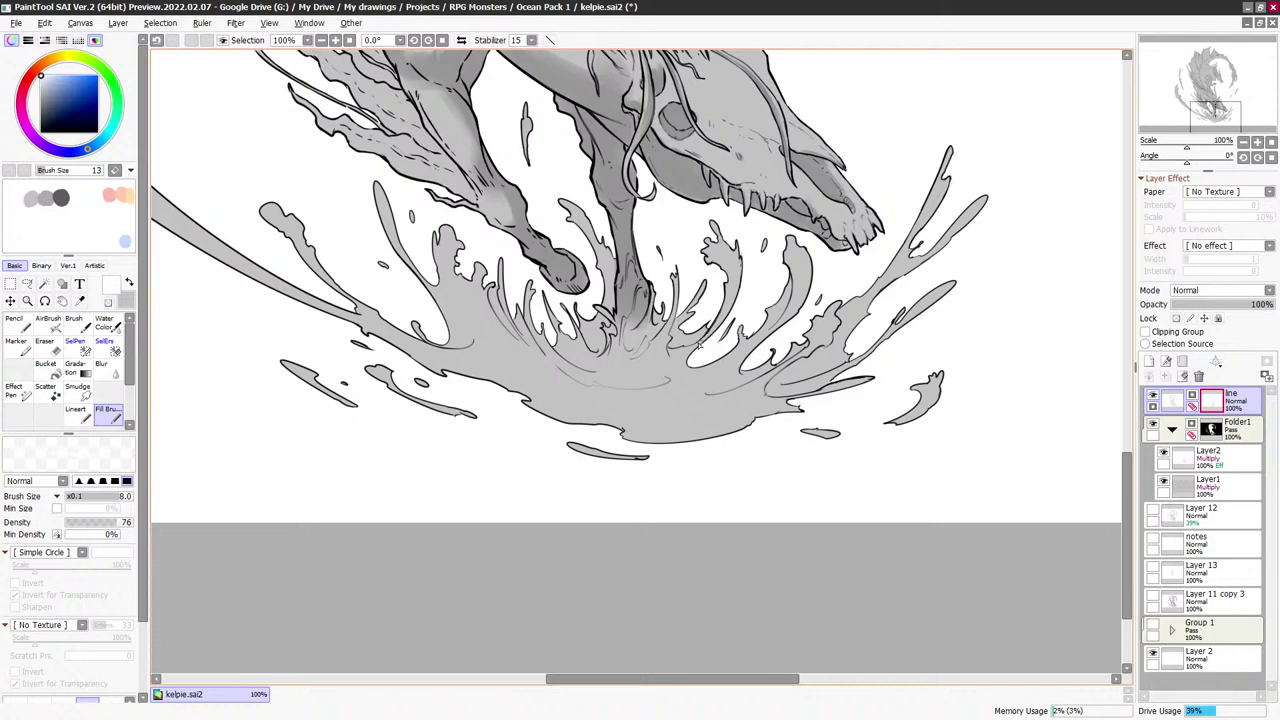
Fade the base of the splash strands right of the far hoof with the transparent colour at size 20
{"action": "key", "text": "x"}
{"action": "key", "text": "bracketright"}
{"action": "key", "text": "bracketright"}
{"action": "key", "text": "bracketright"}
{"action": "key", "text": "bracketright"}
{"action": "key", "text": "bracketright"}
{"action": "key", "text": "bracketright"}
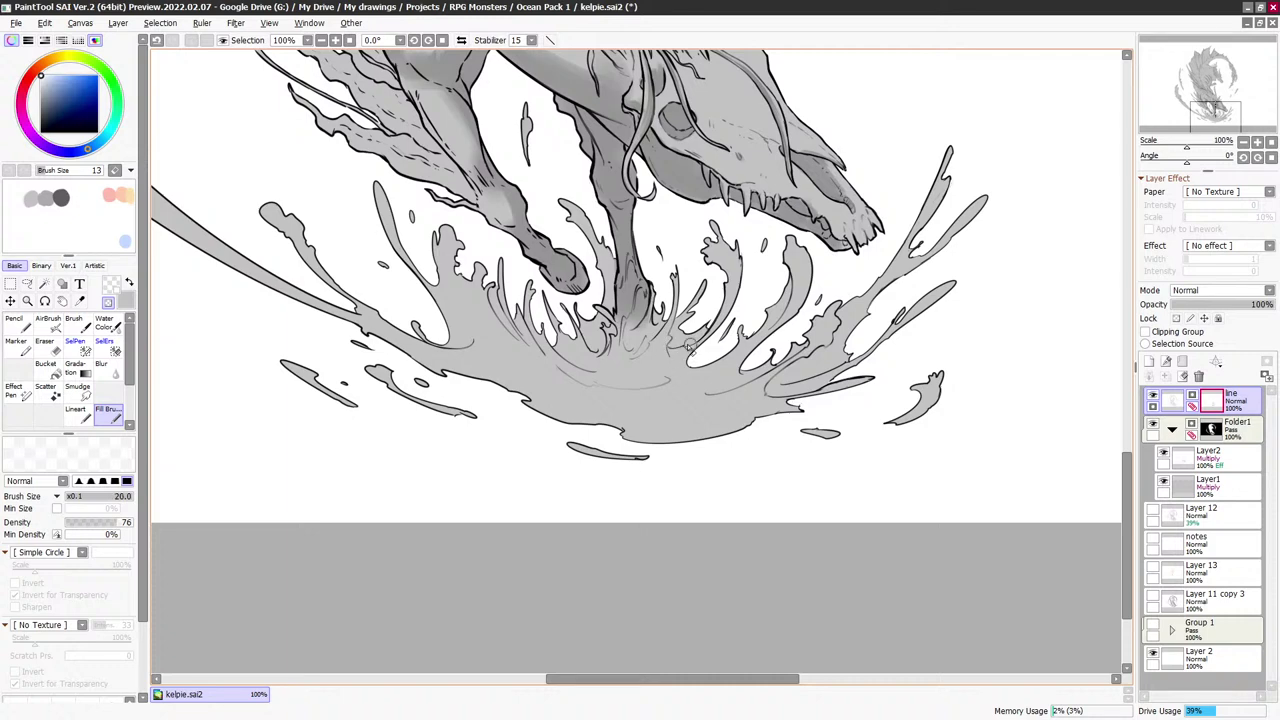
Soften the lines around the splash base on the mask, alternating between smaller and larger brush sizes
{"action": "key", "text": "bracketleft"}
{"action": "key", "text": "bracketleft"}
{"action": "key", "text": "bracketleft"}
{"action": "key", "text": "bracketleft"}
{"action": "key", "text": "bracketleft"}
{"action": "key", "text": "bracketleft"}
{"action": "key", "text": "bracketright"}
{"action": "key", "text": "bracketright"}
{"action": "key", "text": "bracketright"}
{"action": "key", "text": "bracketright"}
{"action": "key", "text": "bracketright"}
{"action": "key", "text": "bracketright"}
Fade the fine lines of the thin splash strands left of the hooves on the mask with brush sizes 7 and 8
{"action": "key", "text": "bracketleft"}
{"action": "key", "text": "bracketleft"}
{"action": "key", "text": "bracketleft"}
{"action": "key", "text": "bracketleft"}
{"action": "key", "text": "bracketleft"}
{"action": "key", "text": "bracketleft"}
{"action": "key", "text": "bracketleft"}
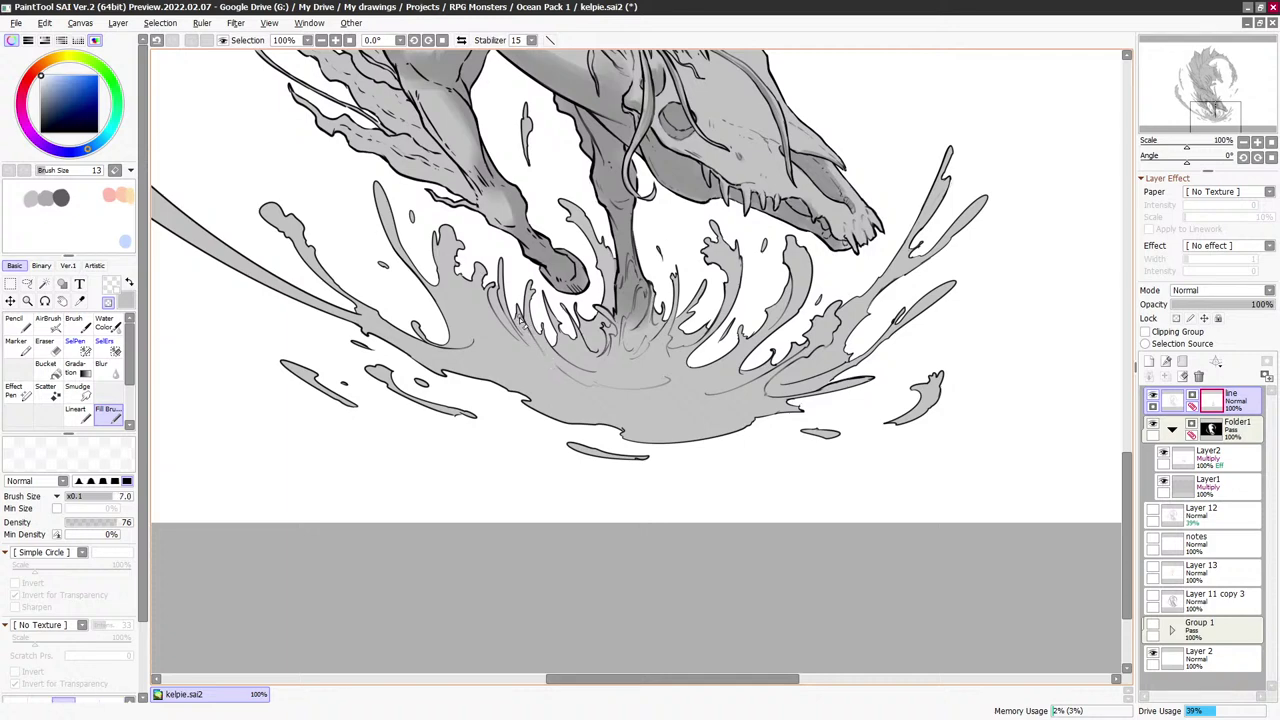
{"action": "key", "text": "bracketright"}
{"action": "key", "text": "bracketright"}
{"action": "key", "text": "bracketright"}
{"action": "key", "text": "bracketleft"}
{"action": "key", "text": "bracketleft"}
Fade the line art on the near front leg just above the hoof on the mask, using brush size 12
{"action": "left_click_drag", "start_coordinate": [799, 278], "coordinate": [816, 353]}
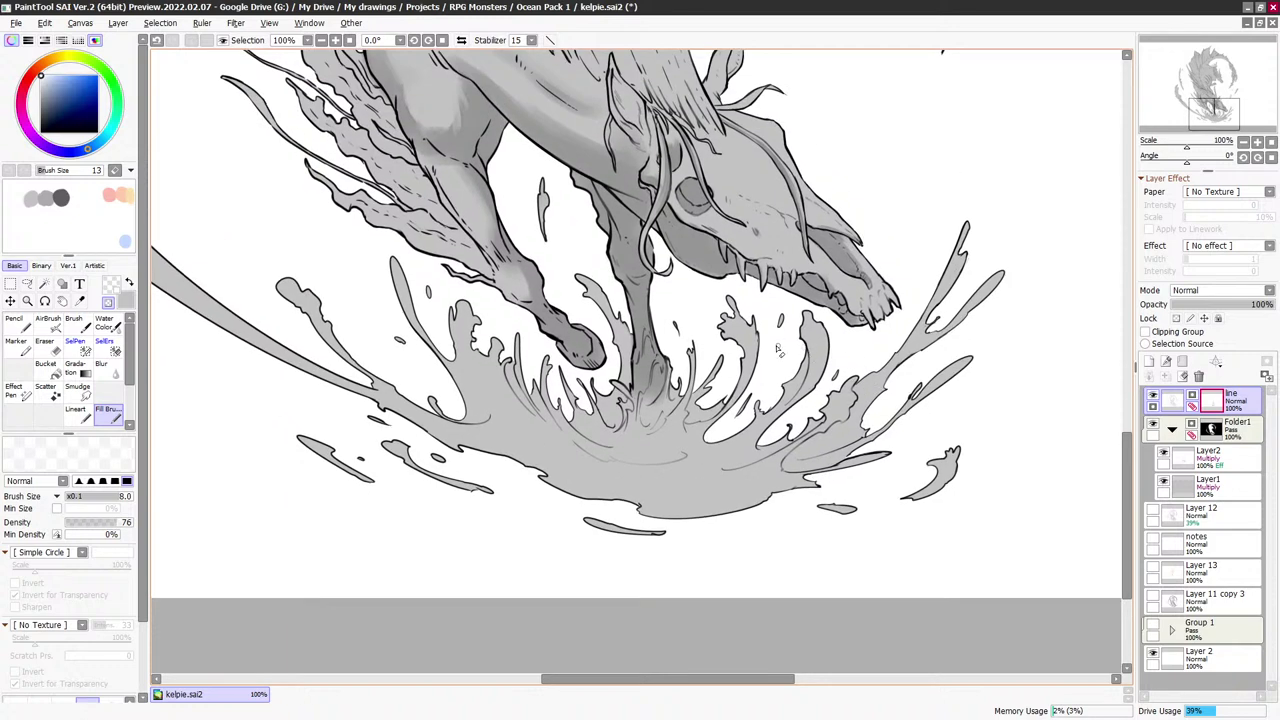
{"action": "key", "text": "bracketright"}
{"action": "left_click_drag", "start_coordinate": [697, 244], "coordinate": [725, 263]}
{"action": "left_click_drag", "start_coordinate": [617, 250], "coordinate": [638, 290]}
{"action": "key", "text": "bracketright"}
{"action": "key", "text": "bracketright"}
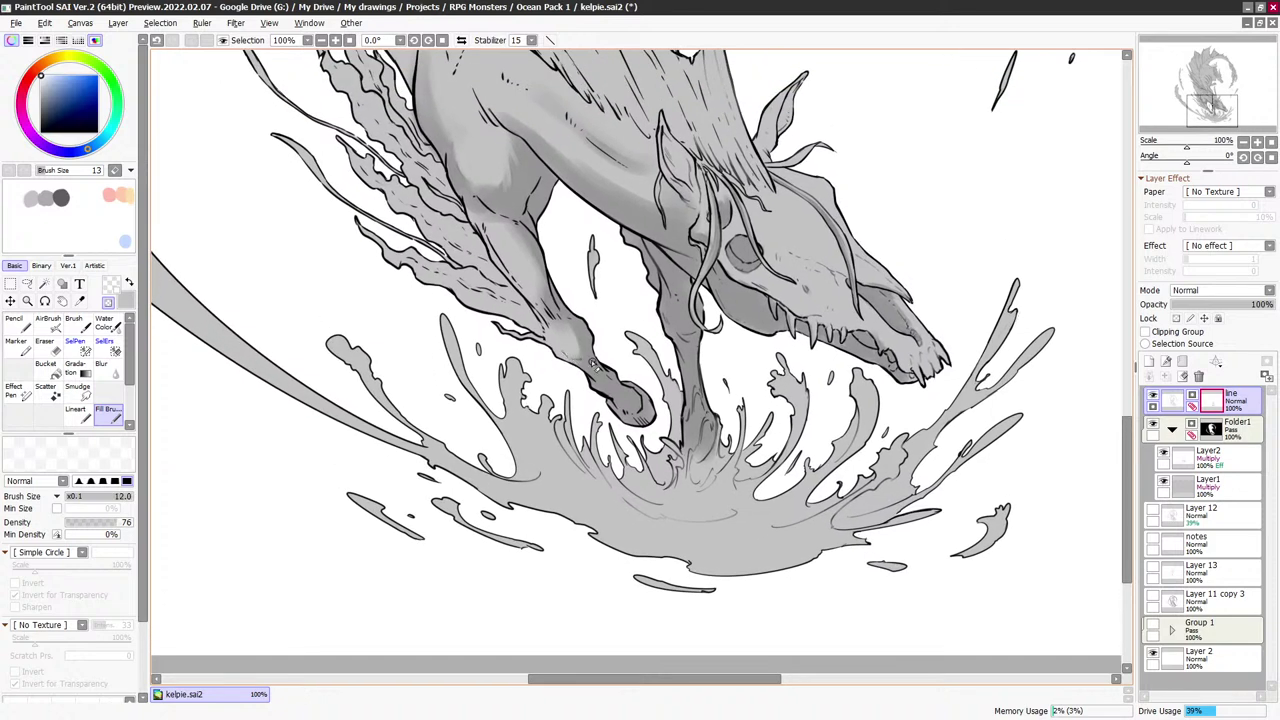
Fade the lines along the upper part of the near front leg on the mask with the brush at size 9
{"action": "key", "text": "bracketleft"}
{"action": "key", "text": "bracketleft"}
{"action": "left_click_drag", "start_coordinate": [500, 210], "coordinate": [530, 234]}
{"action": "key", "text": "bracketright"}
{"action": "key", "text": "bracketright"}
{"action": "key", "text": "bracketleft"}
{"action": "key", "text": "bracketleft"}
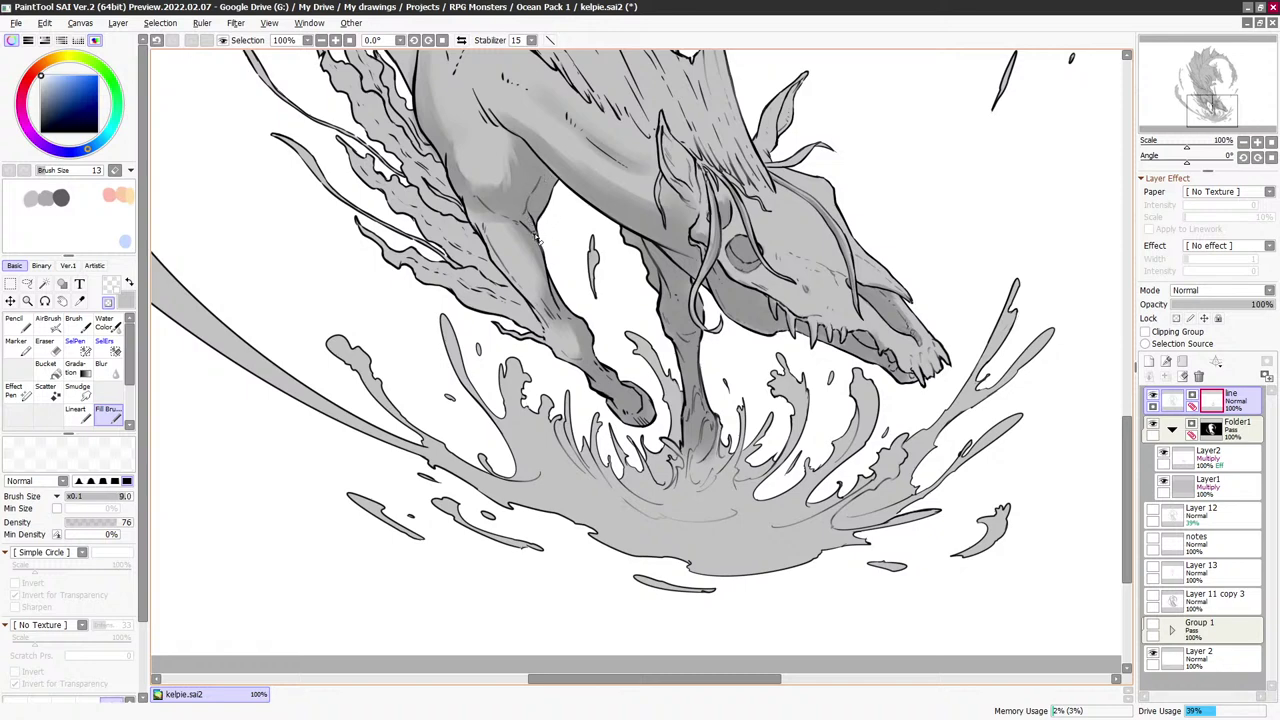
Soften the lines running down the near front leg into the hoof on the mask with brush size 10
{"action": "key", "text": "bracketleft"}
{"action": "key", "text": "bracketright"}
{"action": "key", "text": "bracketright"}
{"action": "key", "text": "bracketright"}
{"action": "key", "text": "bracketright"}
{"action": "left_click_drag", "start_coordinate": [604, 362], "coordinate": [590, 341]}
{"action": "key", "text": "bracketleft"}
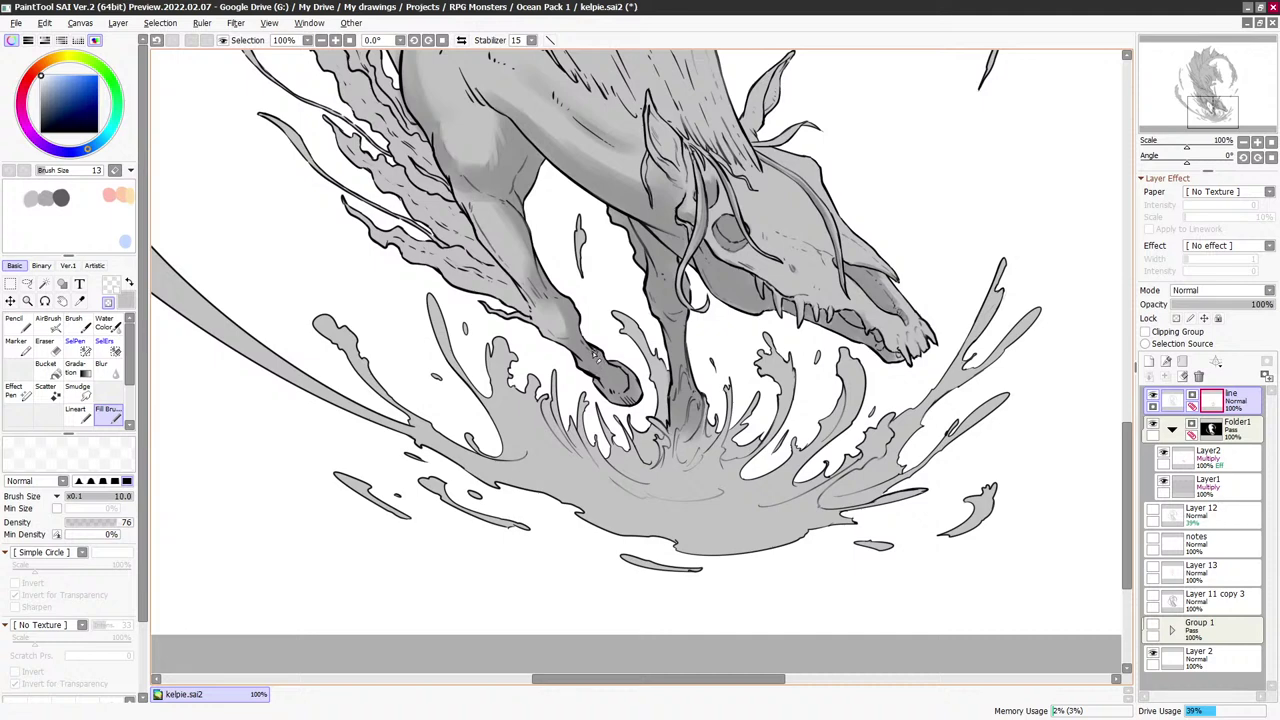
Fade the detail lines inside the near front hoof on the mask, reducing the brush to sizes 4 and 5
{"action": "key", "text": "bracketleft"}
{"action": "key", "text": "bracketright"}
{"action": "key", "text": "bracketright"}
{"action": "key", "text": "bracketleft"}
{"action": "key", "text": "bracketleft"}
{"action": "key", "text": "bracketleft"}
{"action": "key", "text": "bracketleft"}
{"action": "key", "text": "bracketleft"}
{"action": "key", "text": "bracketleft"}
{"action": "key", "text": "bracketleft"}
{"action": "key", "text": "bracketleft"}
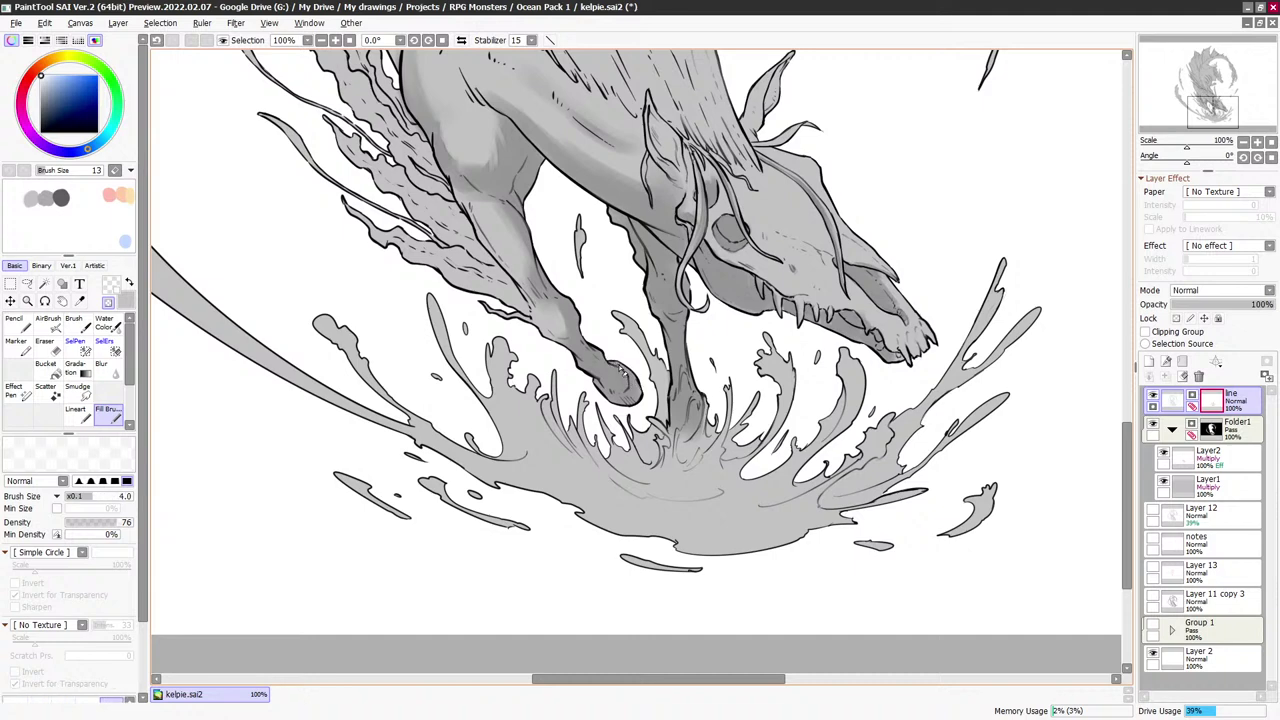
{"action": "scroll", "coordinate": [665, 355], "scroll_direction": "down", "scroll_amount": 1}
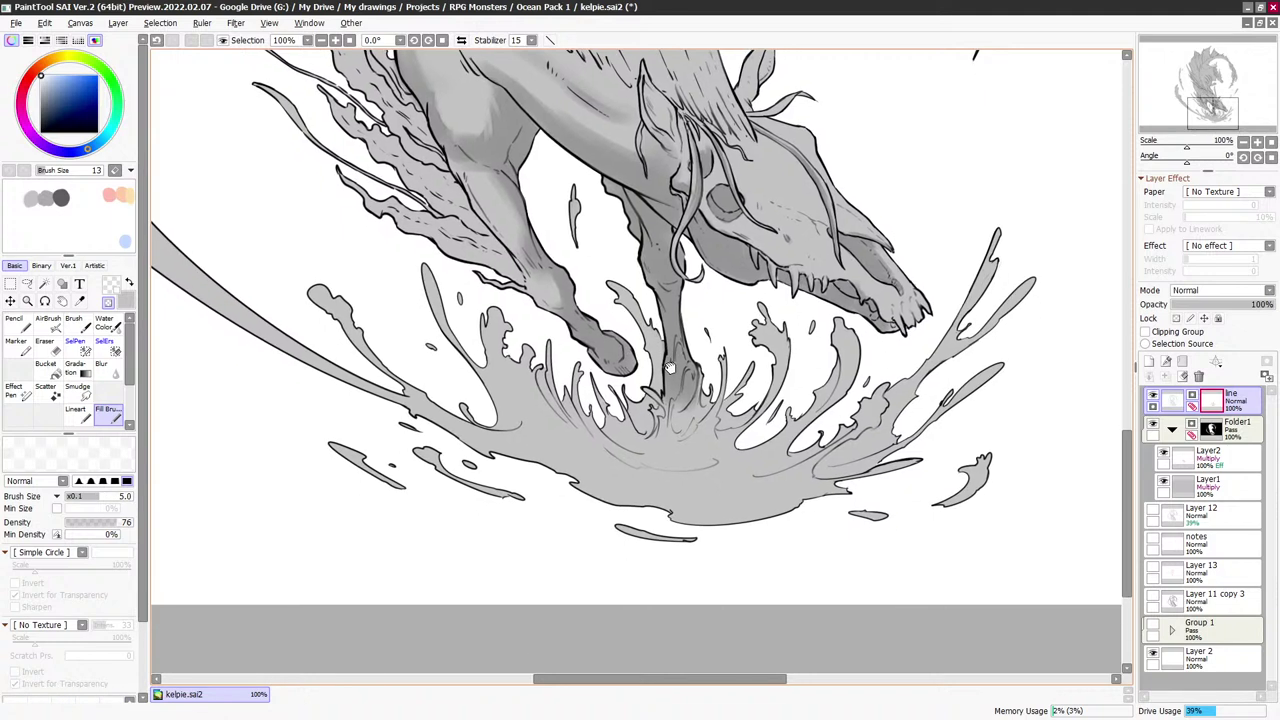
Fade the lines around the far front leg and the strand hanging beside the jaw at brush size 12
{"action": "key", "text": "bracketright"}
{"action": "key", "text": "bracketright"}
{"action": "key", "text": "bracketright"}
{"action": "key", "text": "bracketright"}
{"action": "key", "text": "bracketright"}
{"action": "key", "text": "bracketright"}
{"action": "key", "text": "bracketright"}
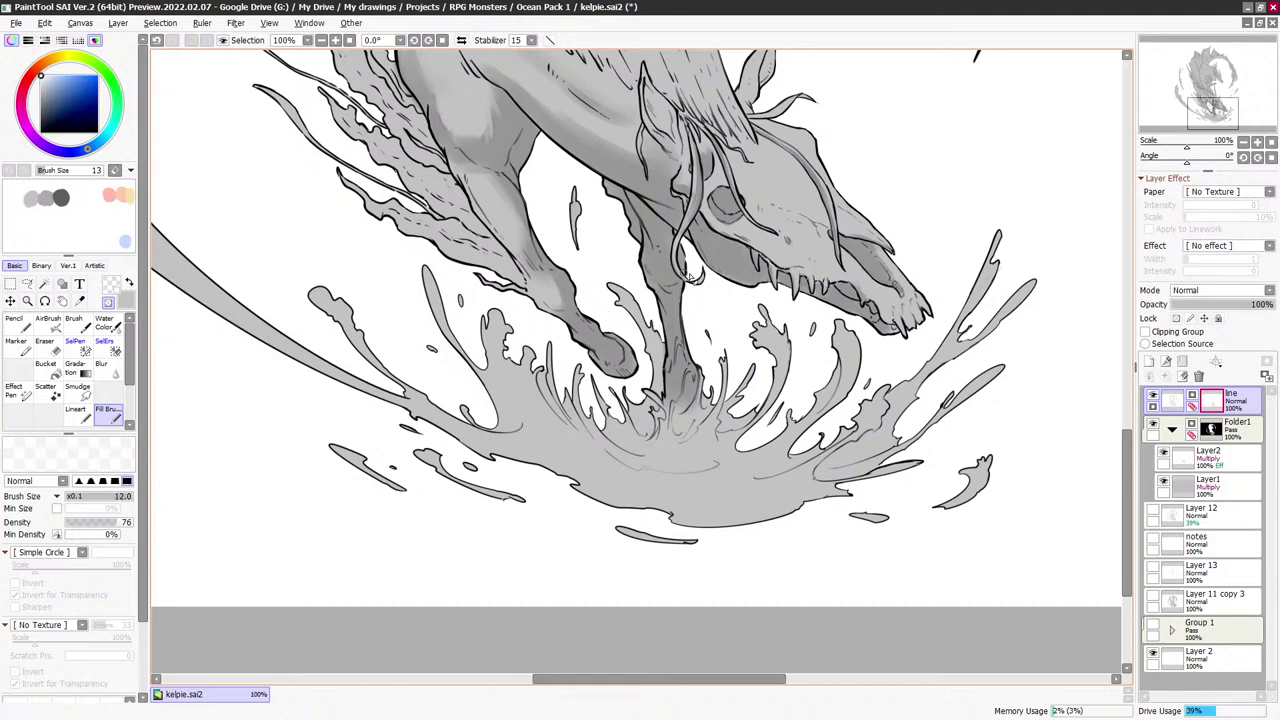
Fade the lines where the trailing fins join the near front leg on the mask, starting at brush size 12
{"action": "scroll", "coordinate": [663, 326], "scroll_direction": "up", "scroll_amount": 1}
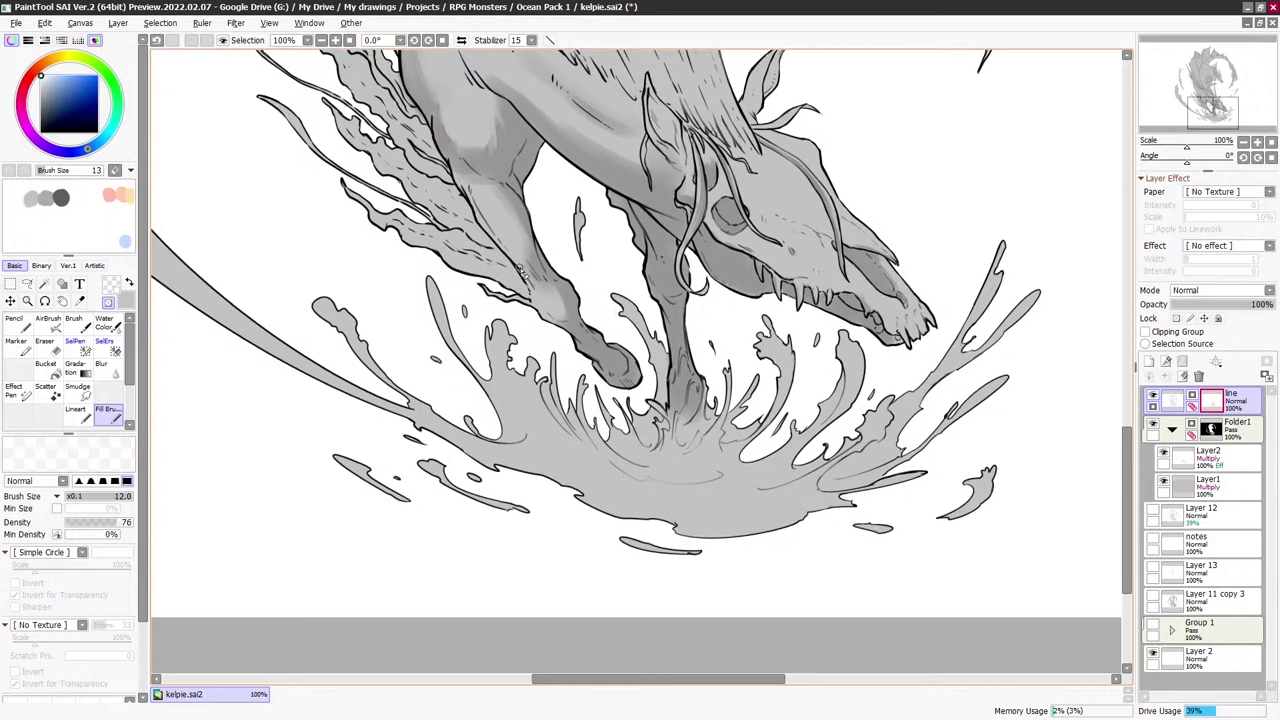
{"action": "key", "text": "bracketleft"}
{"action": "key", "text": "bracketleft"}
{"action": "key", "text": "bracketright"}
{"action": "key", "text": "bracketright"}
{"action": "key", "text": "bracketright"}
{"action": "key", "text": "bracketright"}
{"action": "key", "text": "bracketright"}
{"action": "key", "text": "bracketright"}
{"action": "key", "text": "bracketright"}
{"action": "key", "text": "minus"}
Fade the lines where the upper trailing fins meet the back of the near leg at brush size 9
{"action": "key", "text": "bracketleft"}
{"action": "key", "text": "bracketleft"}
{"action": "key", "text": "bracketleft"}
{"action": "key", "text": "bracketleft"}
{"action": "key", "text": "bracketleft"}
{"action": "key", "text": "bracketleft"}
{"action": "key", "text": "bracketleft"}
{"action": "key", "text": "bracketright"}
{"action": "key", "text": "bracketright"}
{"action": "key", "text": "bracketright"}
{"action": "key", "text": "bracketleft"}
{"action": "left_click_drag", "start_coordinate": [435, 167], "coordinate": [444, 179]}
{"action": "key", "text": "bracketleft"}
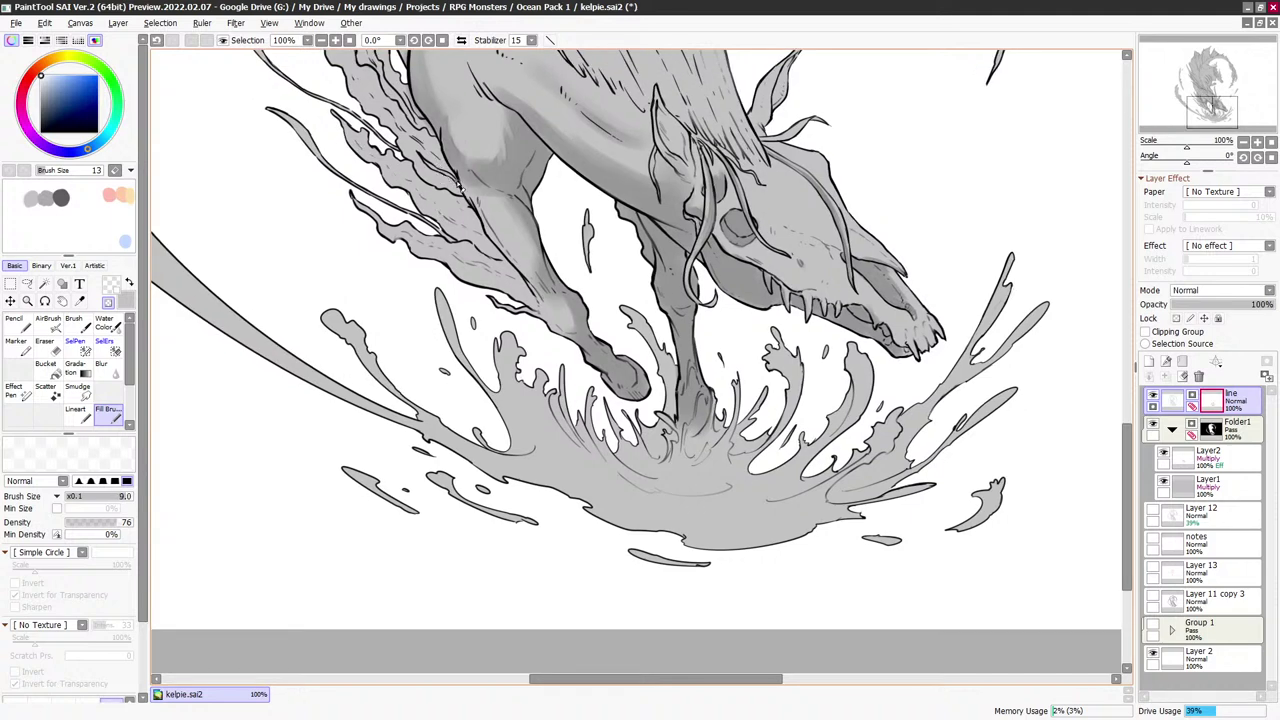
Soften the inner lines of the upper trailing fins beside the body on the mask with brush size 9
{"action": "key", "text": "bracketright"}
{"action": "key", "text": "bracketright"}
{"action": "key", "text": "bracketright"}
{"action": "key", "text": "bracketright"}
{"action": "left_click_drag", "start_coordinate": [443, 111], "coordinate": [474, 182]}
{"action": "key", "text": "bracketleft"}
{"action": "key", "text": "bracketleft"}
{"action": "key", "text": "bracketleft"}
{"action": "key", "text": "bracketleft"}
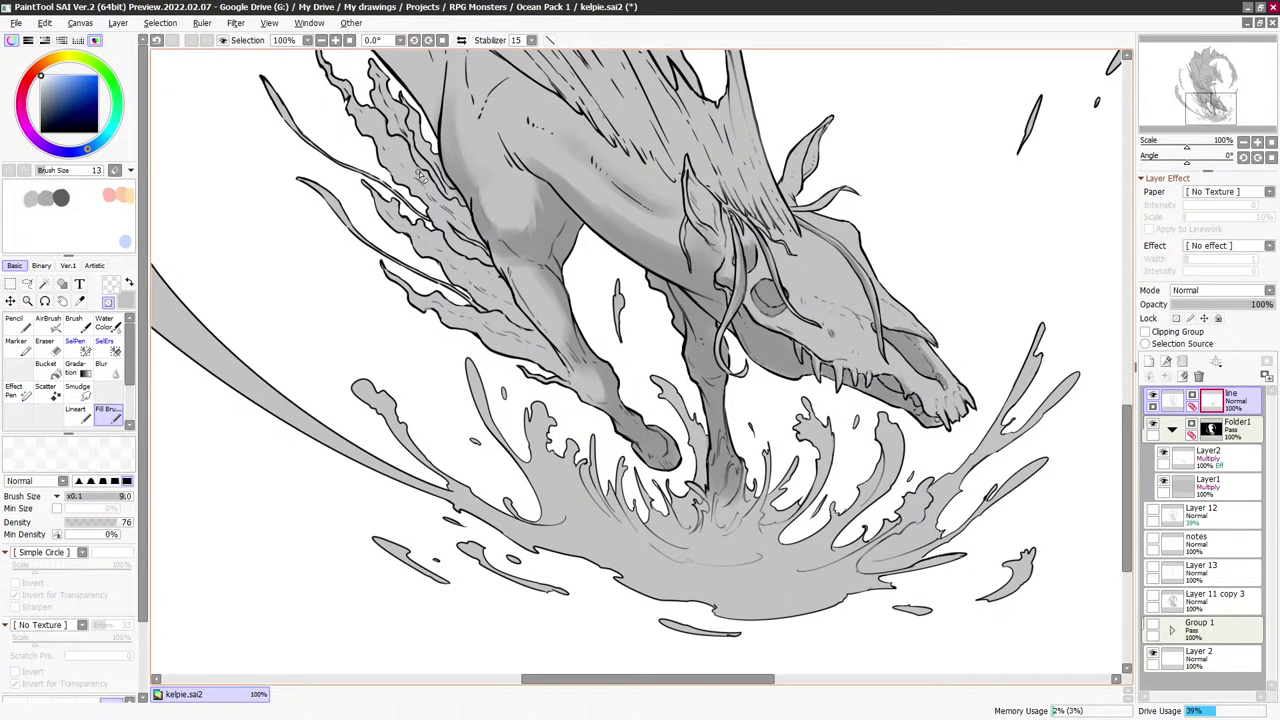
Fade the fine lines toward the outer ends of the upper trailing fins on the mask, reducing the brush to size 7
{"action": "key", "text": "bracketleft"}
{"action": "key", "text": "bracketright"}
{"action": "key", "text": "bracketright"}
{"action": "key", "text": "bracketright"}
{"action": "key", "text": "bracketleft"}
{"action": "key", "text": "bracketleft"}
{"action": "key", "text": "bracketleft"}
{"action": "key", "text": "bracketleft"}
{"action": "key", "text": "bracketleft"}
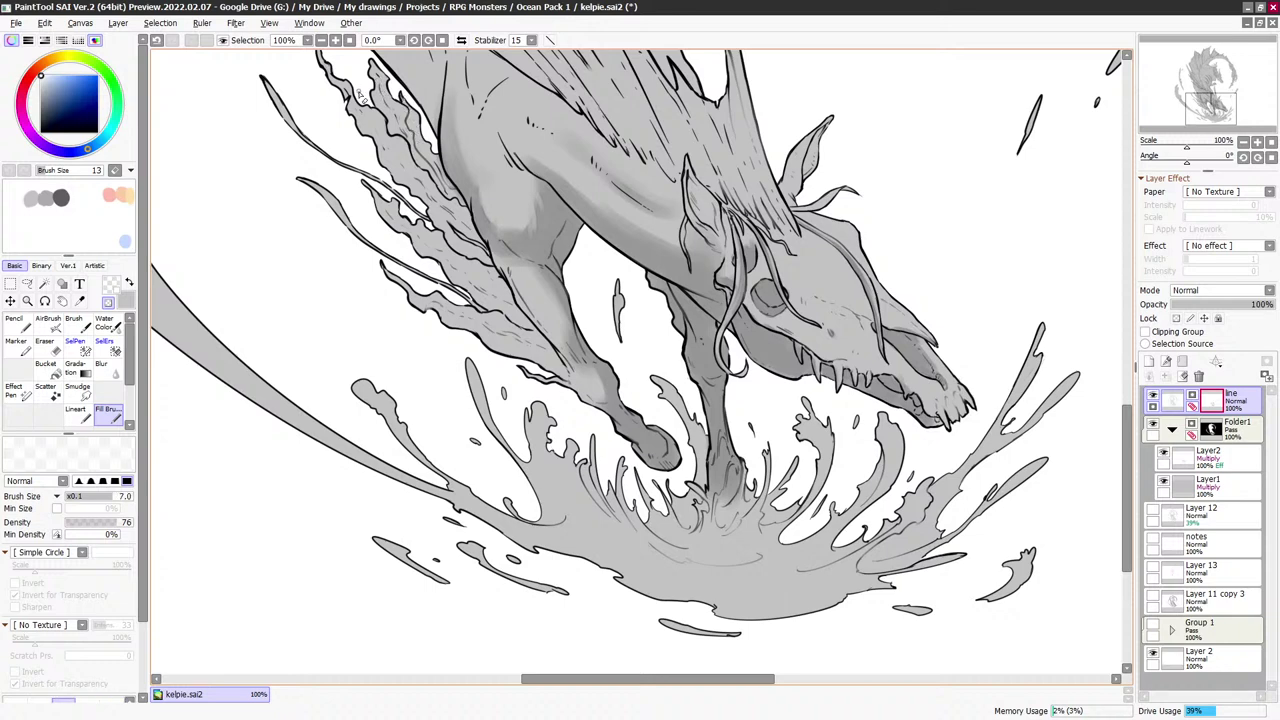
Fade the line art at the tip of the uppermost trailing fin on the mask with the brush at size 5
{"action": "key", "text": "bracketleft"}
{"action": "key", "text": "bracketleft"}
{"action": "left_click_drag", "start_coordinate": [371, 68], "coordinate": [399, 138]}
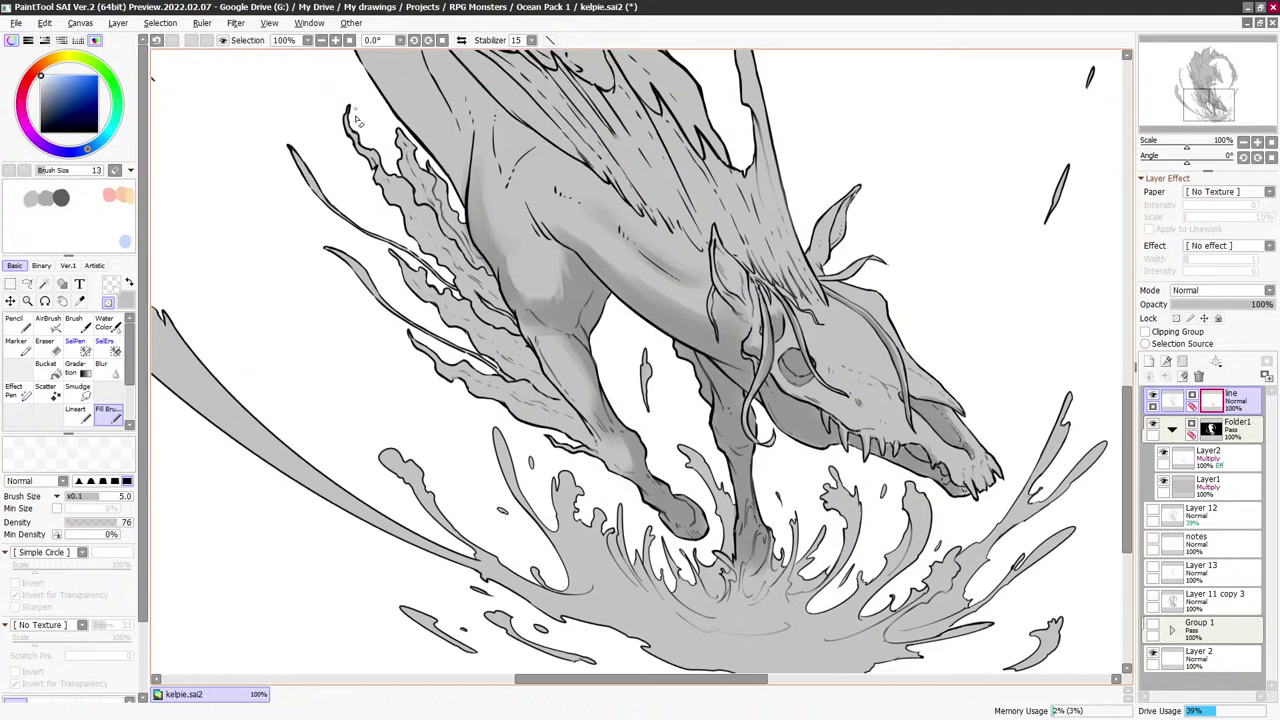
Fade the fine inner lines of the lower trailing fins beside the near leg on the mask with brush size 5
{"action": "scroll", "coordinate": [387, 170], "scroll_direction": "down", "scroll_amount": 3}
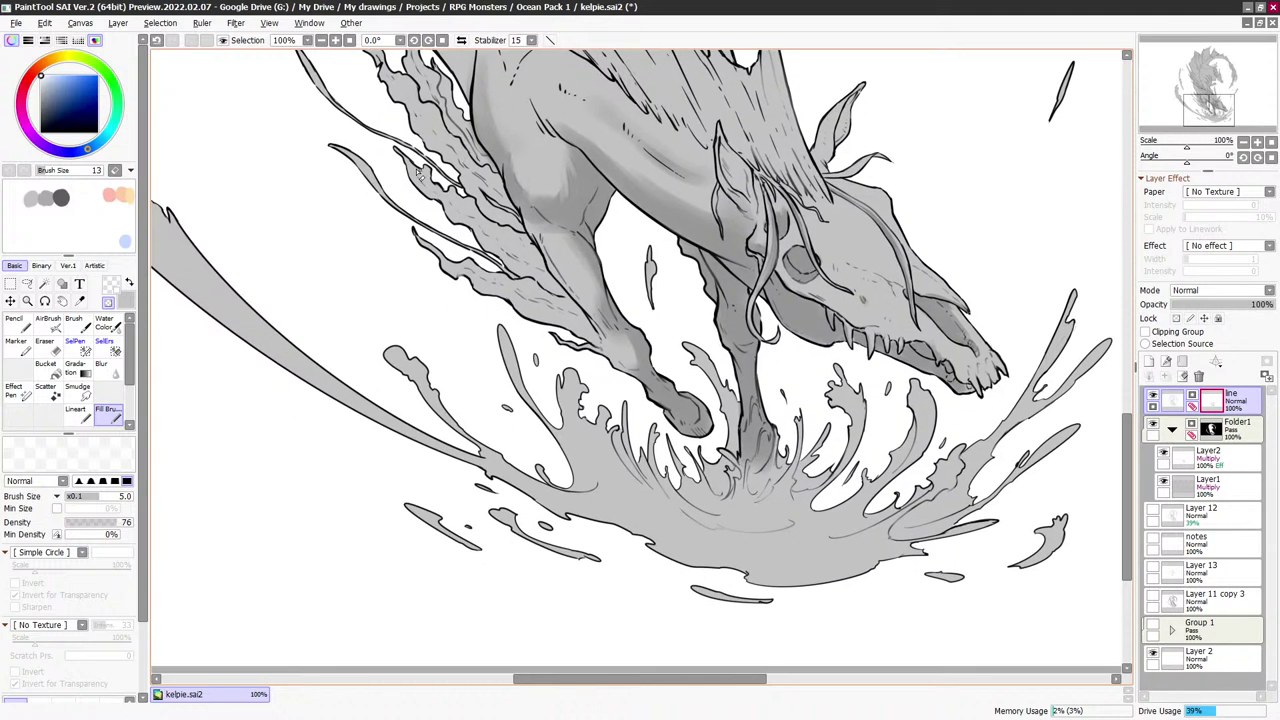
{"action": "scroll", "coordinate": [506, 266], "scroll_direction": "down", "scroll_amount": 1}
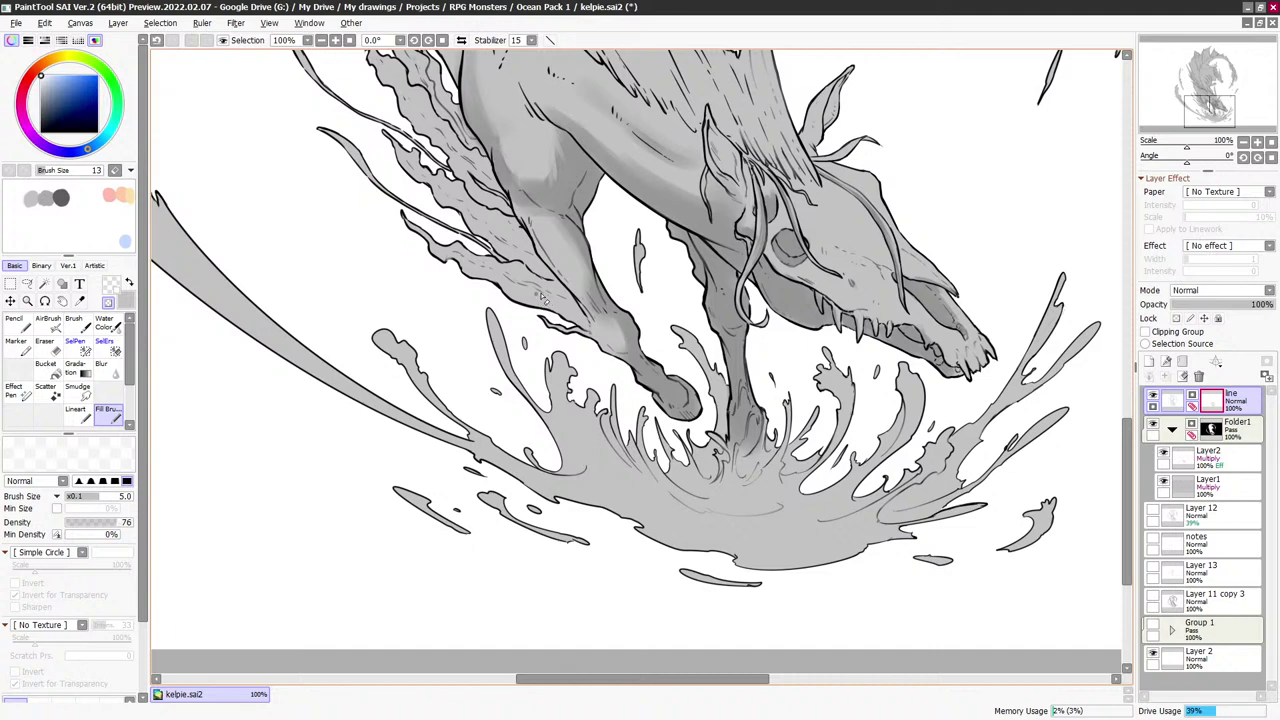
{"action": "left_click_drag", "start_coordinate": [560, 302], "coordinate": [555, 297]}
{"action": "key", "text": "bracketright"}
{"action": "key", "text": "bracketright"}
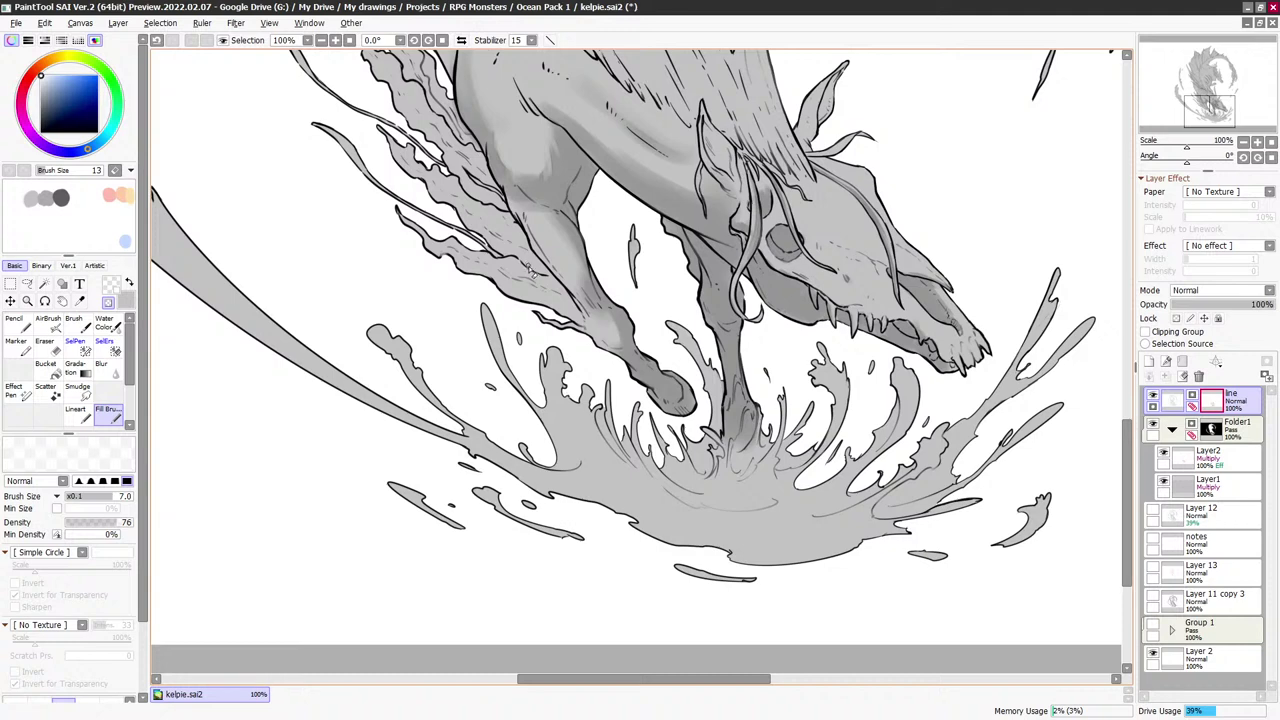
{"action": "key", "text": "ctrl+z"}
{"action": "key", "text": "bracketleft"}
{"action": "key", "text": "bracketleft"}
Soften the line art along the lower edge of the splash and its droplets on the mask with brush size 7
{"action": "scroll", "coordinate": [622, 299], "scroll_direction": "down", "scroll_amount": 1}
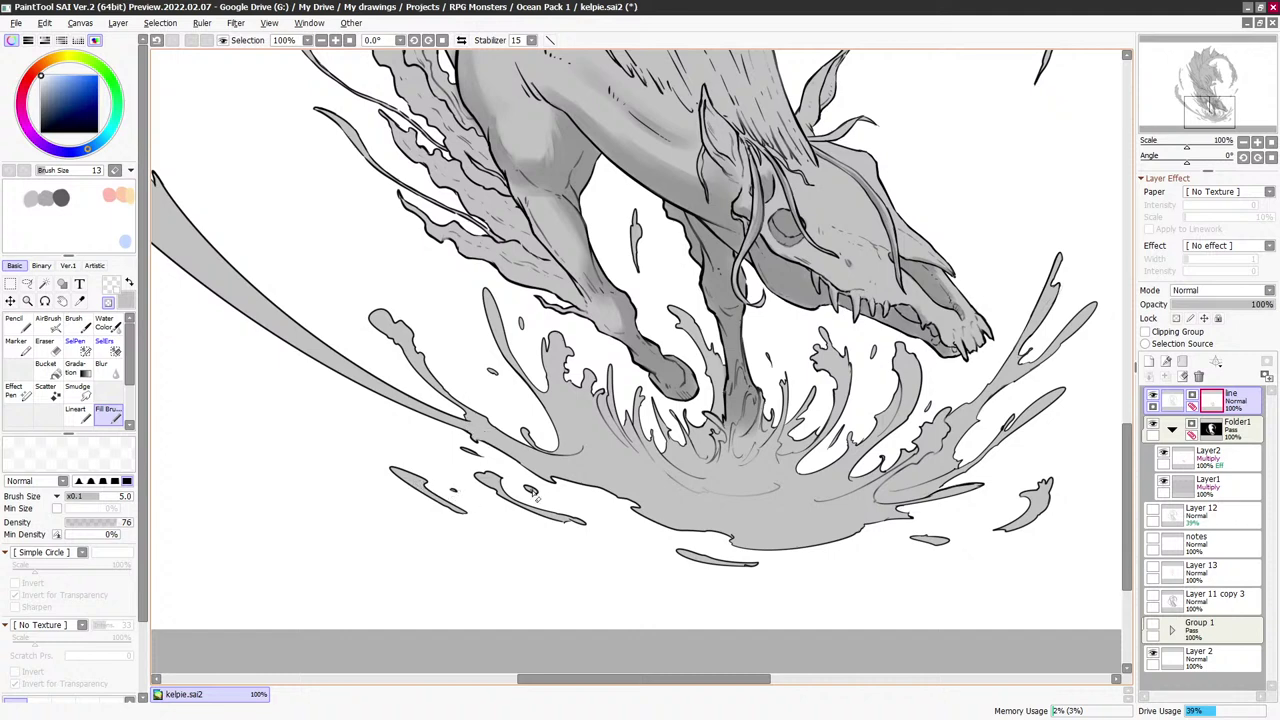
{"action": "left_click_drag", "start_coordinate": [676, 312], "coordinate": [655, 321]}
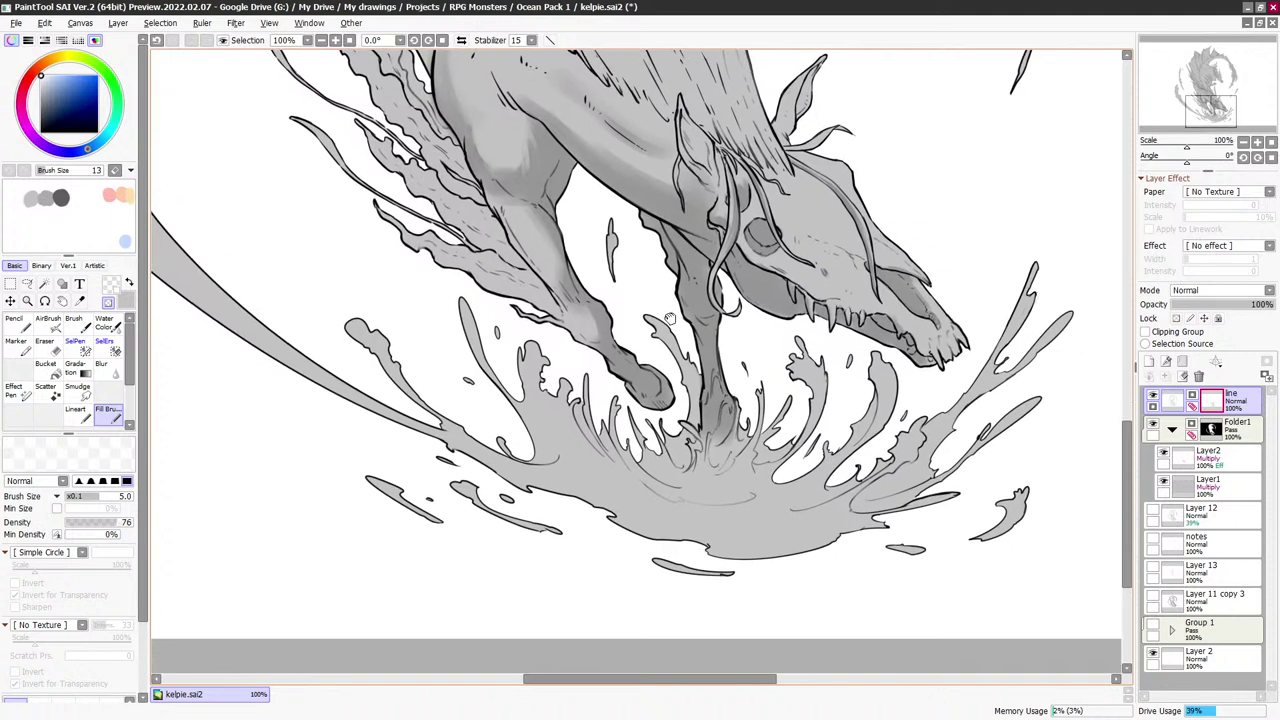
{"action": "key", "text": "bracketright"}
{"action": "key", "text": "bracketright"}
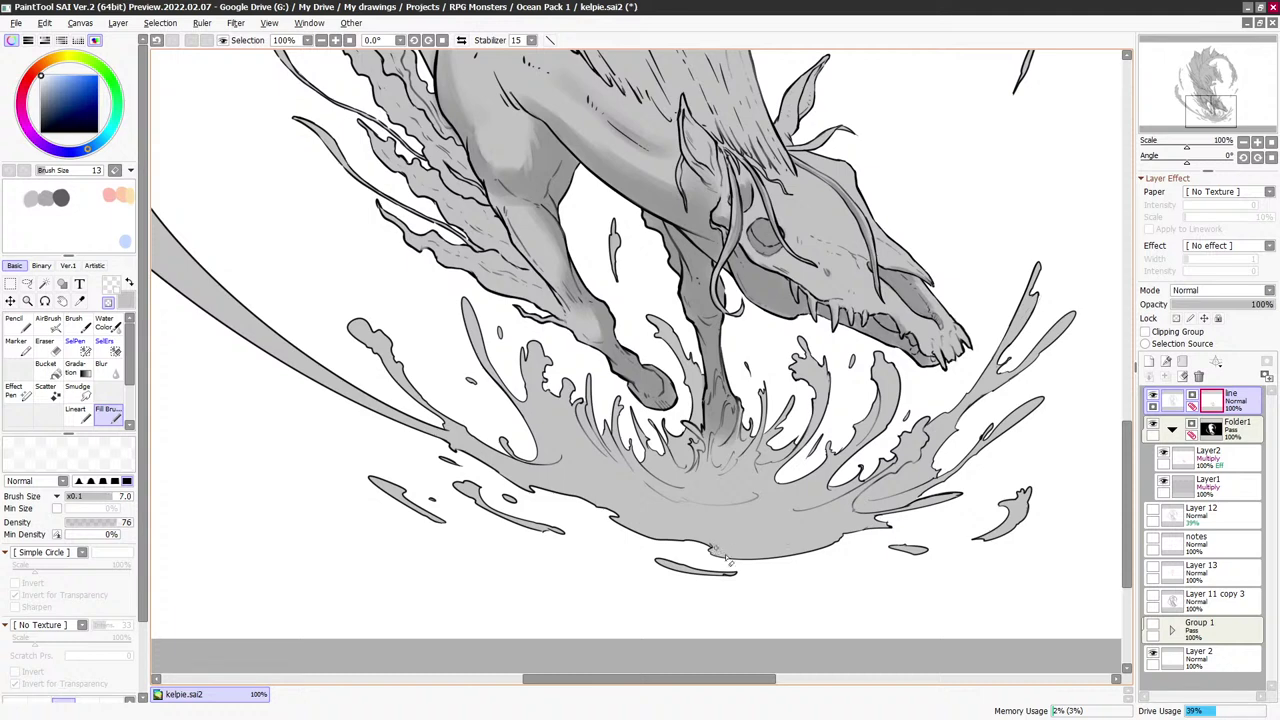
{"action": "left_click_drag", "start_coordinate": [849, 398], "coordinate": [844, 439]}
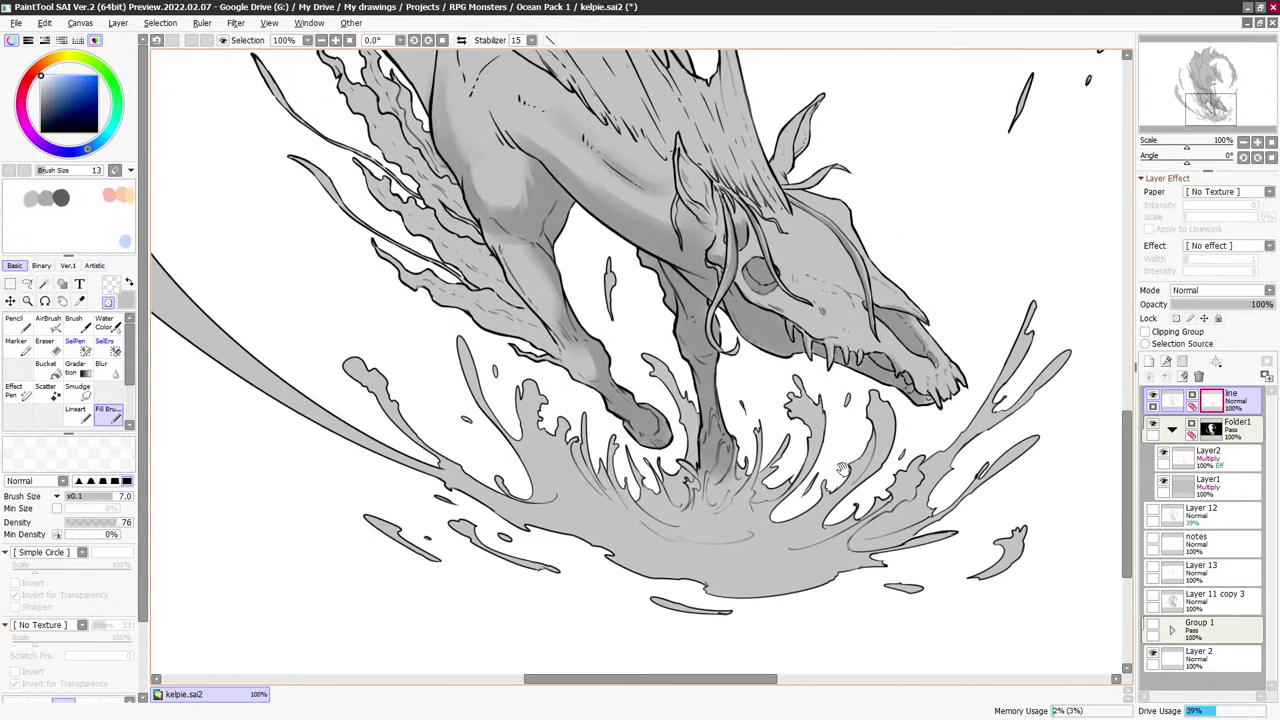
{"action": "left_click_drag", "start_coordinate": [814, 387], "coordinate": [813, 395]}
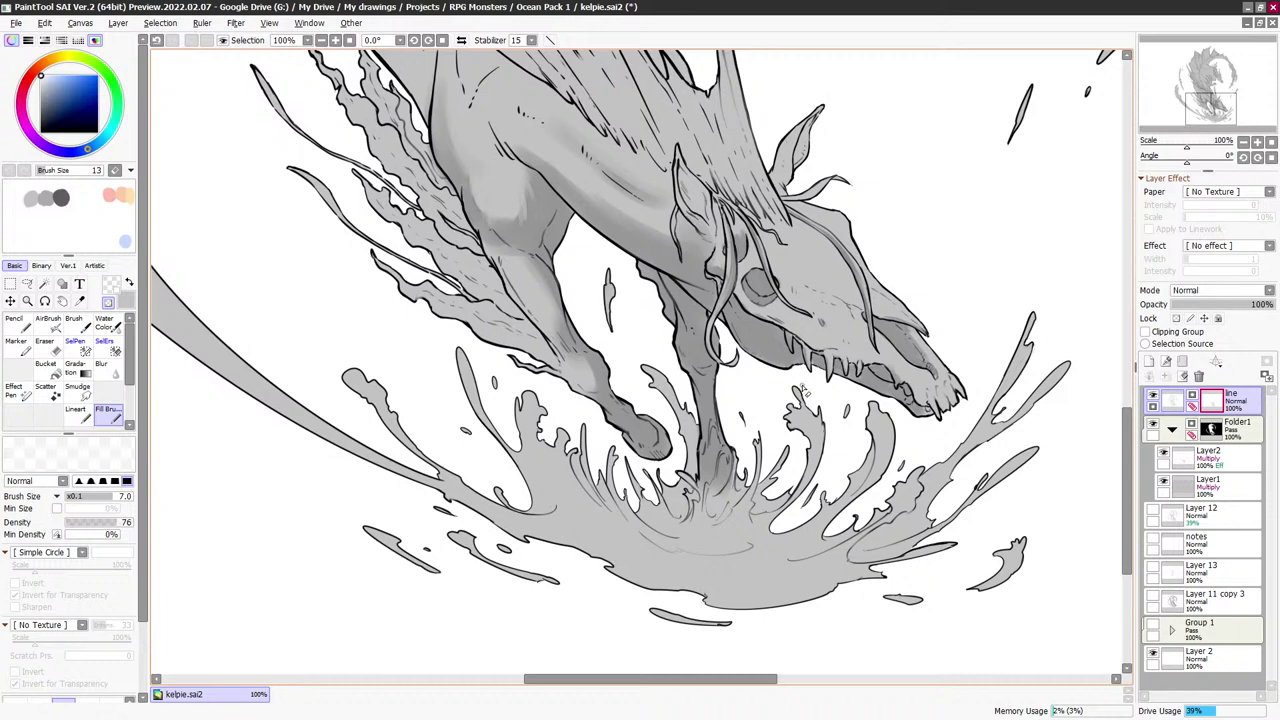
{"action": "scroll", "coordinate": [806, 386], "scroll_direction": "up", "scroll_amount": 2}
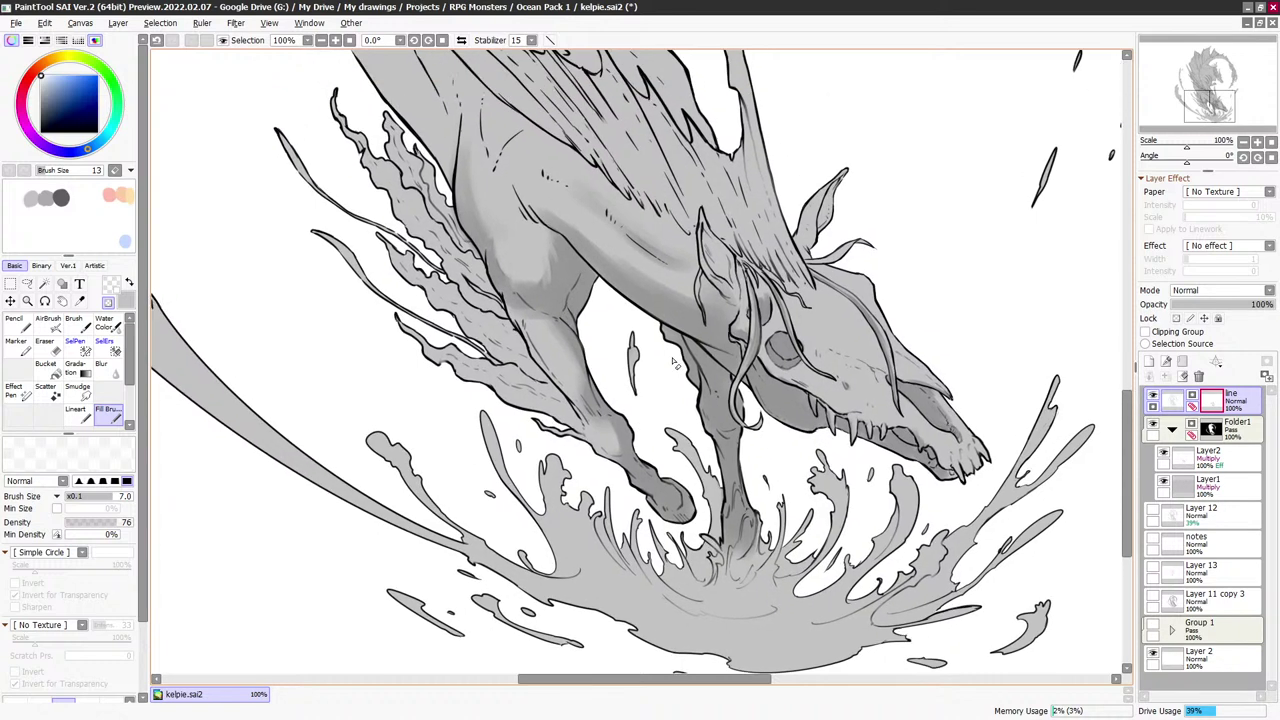
Soften the lines where the near shoulder meets the upper trailing fins on the mask, bringing the brush to size 12
{"action": "key", "text": "bracketleft"}
{"action": "key", "text": "bracketright"}
{"action": "key", "text": "bracketright"}
{"action": "key", "text": "bracketright"}
{"action": "key", "text": "bracketright"}
{"action": "key", "text": "bracketright"}
{"action": "key", "text": "bracketleft"}
{"action": "key", "text": "bracketleft"}
{"action": "key", "text": "bracketright"}
{"action": "left_click_drag", "start_coordinate": [472, 157], "coordinate": [457, 295]}
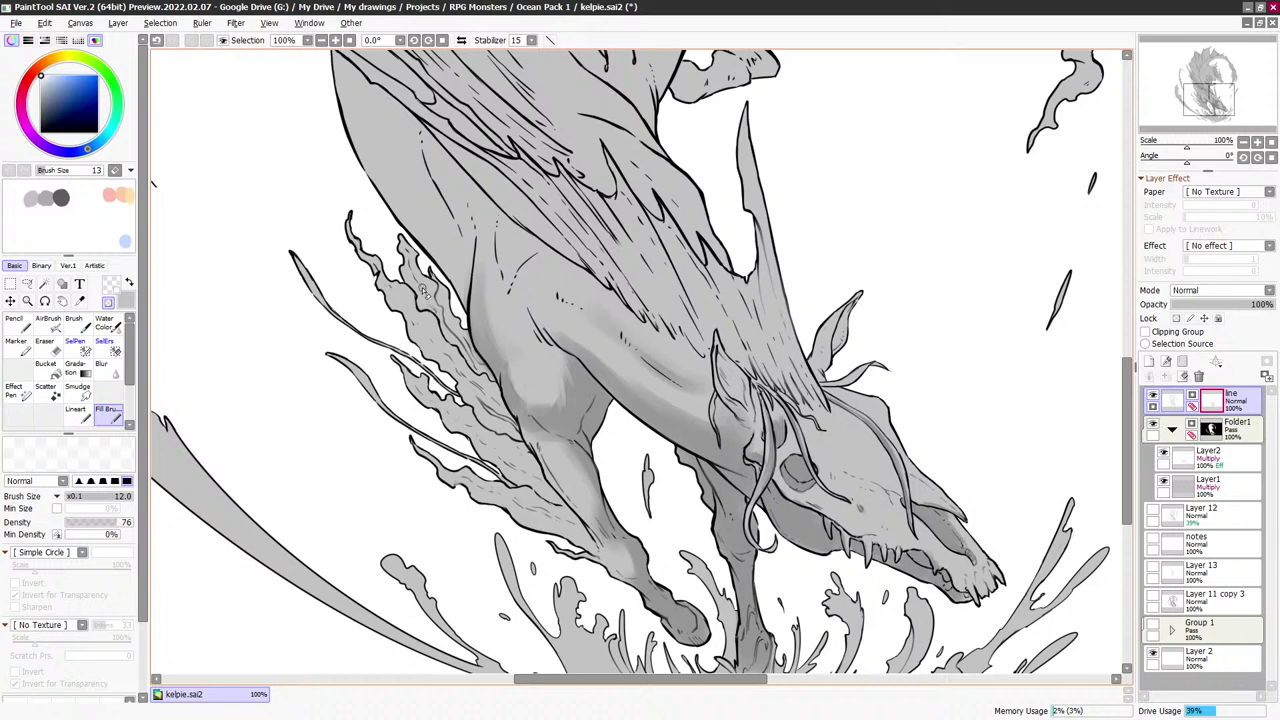
Fade the fine inner lines of the uppermost trailing fins on the mask with brush size 5
{"action": "key", "text": "bracketleft"}
{"action": "key", "text": "bracketleft"}
{"action": "key", "text": "bracketleft"}
{"action": "key", "text": "bracketleft"}
{"action": "key", "text": "bracketleft"}
{"action": "scroll", "coordinate": [425, 361], "scroll_direction": "up", "scroll_amount": 4}
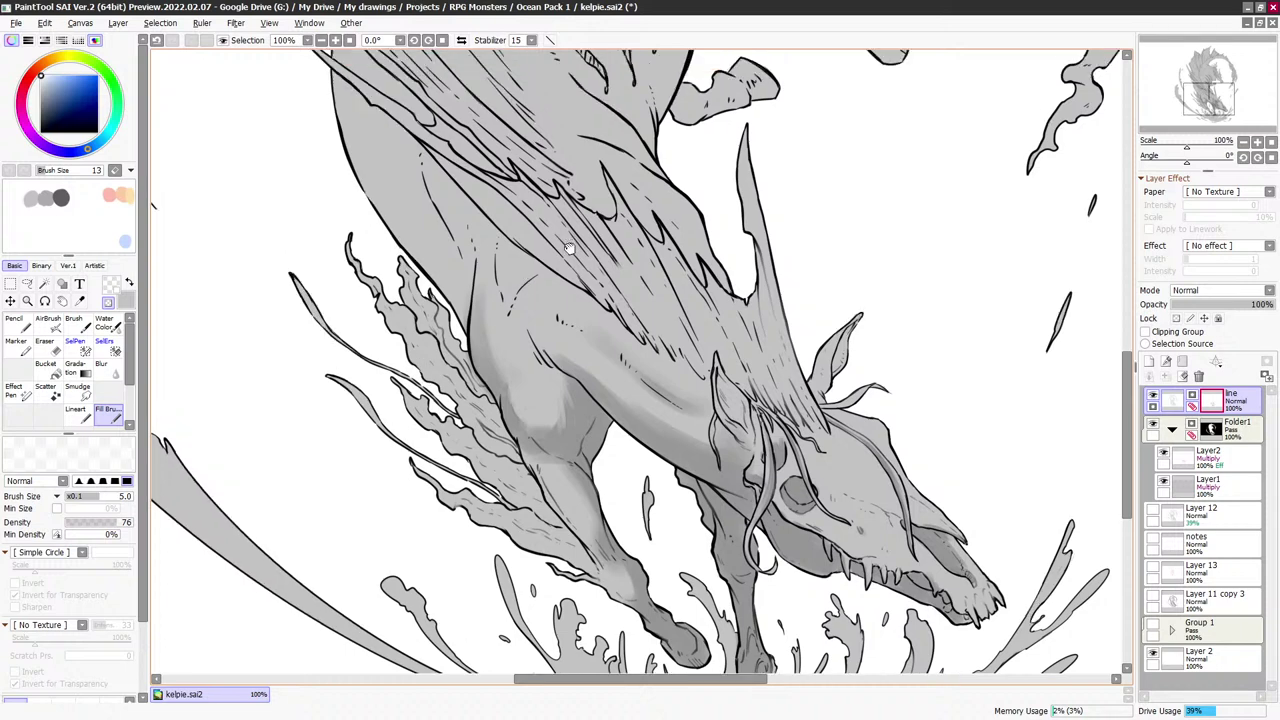
Fade the short contour lines on the near shoulder on the mask, enlarging the brush to size 25
{"action": "key", "text": "bracketright"}
{"action": "key", "text": "bracketright"}
{"action": "key", "text": "bracketright"}
{"action": "scroll", "coordinate": [492, 427], "scroll_direction": "down", "scroll_amount": 2}
{"action": "key", "text": "bracketright"}
{"action": "key", "text": "bracketright"}
{"action": "key", "text": "bracketright"}
{"action": "key", "text": "bracketright"}
{"action": "key", "text": "bracketright"}
{"action": "key", "text": "bracketright"}
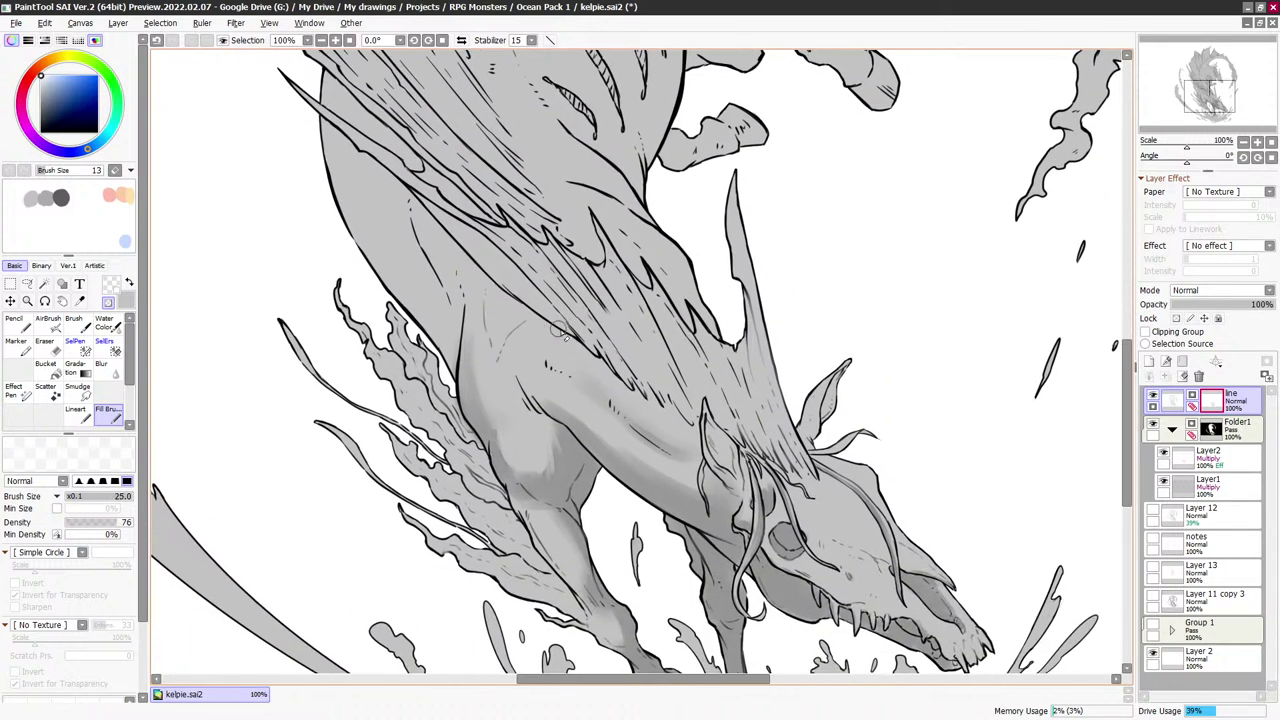
Fade the long contour line on the body above the near shoulder on the mask, bringing the brush to size 16
{"action": "key", "text": "bracketright"}
{"action": "key", "text": "bracketright"}
{"action": "key", "text": "bracketleft"}
{"action": "key", "text": "bracketleft"}
{"action": "key", "text": "bracketleft"}
{"action": "key", "text": "bracketleft"}
{"action": "key", "text": "bracketleft"}
{"action": "key", "text": "bracketright"}
{"action": "left_click_drag", "start_coordinate": [676, 334], "coordinate": [606, 299]}
{"action": "key", "text": "bracketleft"}
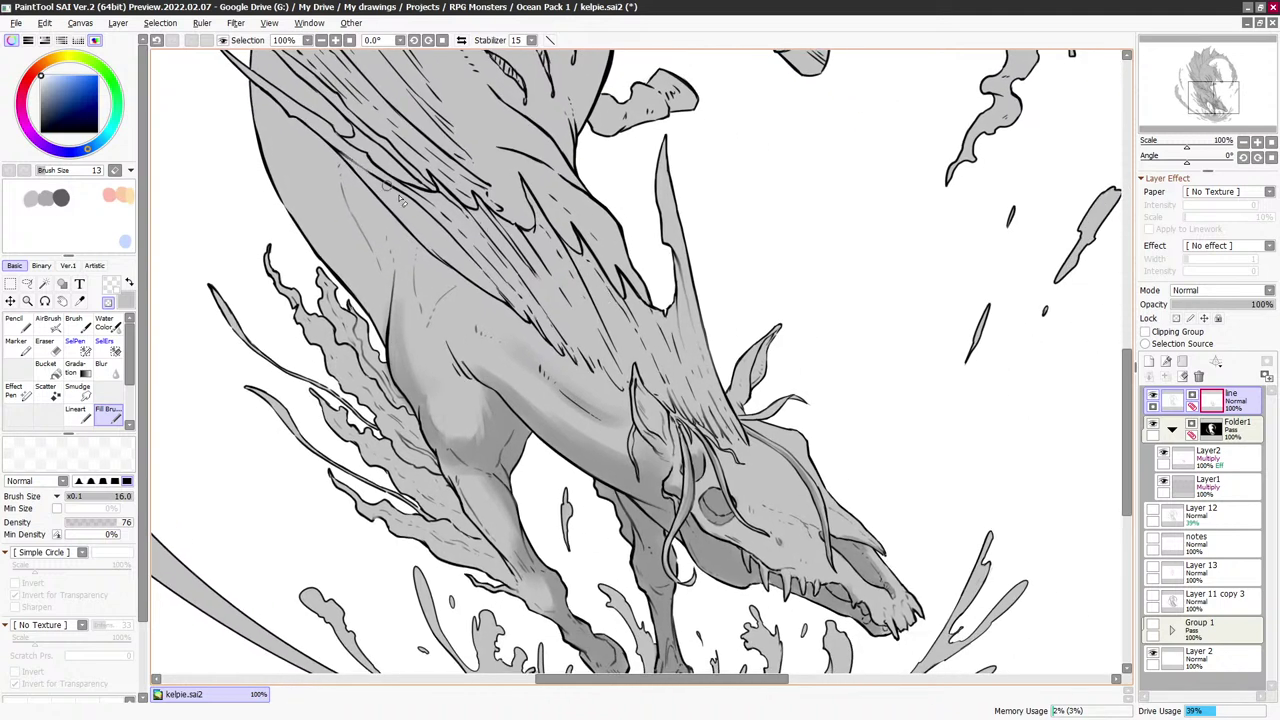
Soften the line running beneath the mane tips above the shoulder on the mask with brush sizes 9 and 10
{"action": "key", "text": "bracketleft"}
{"action": "key", "text": "bracketleft"}
{"action": "key", "text": "bracketleft"}
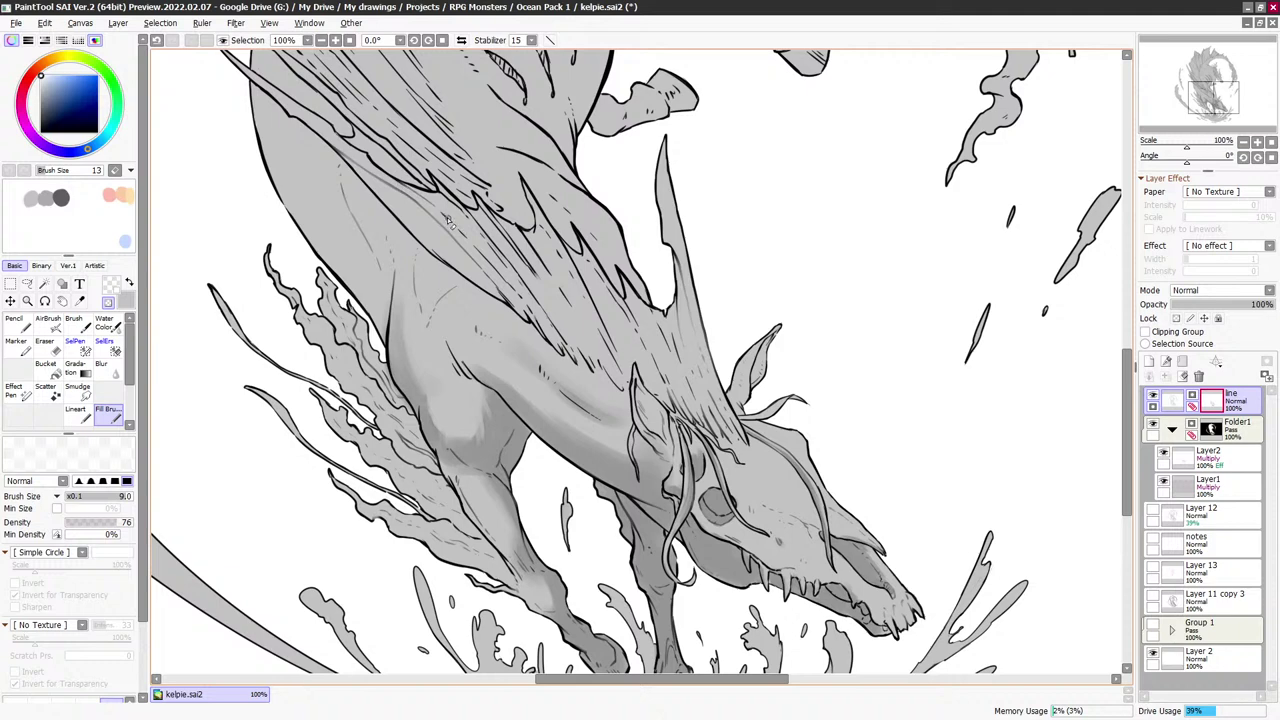
{"action": "key", "text": "bracketright"}
{"action": "key", "text": "bracketright"}
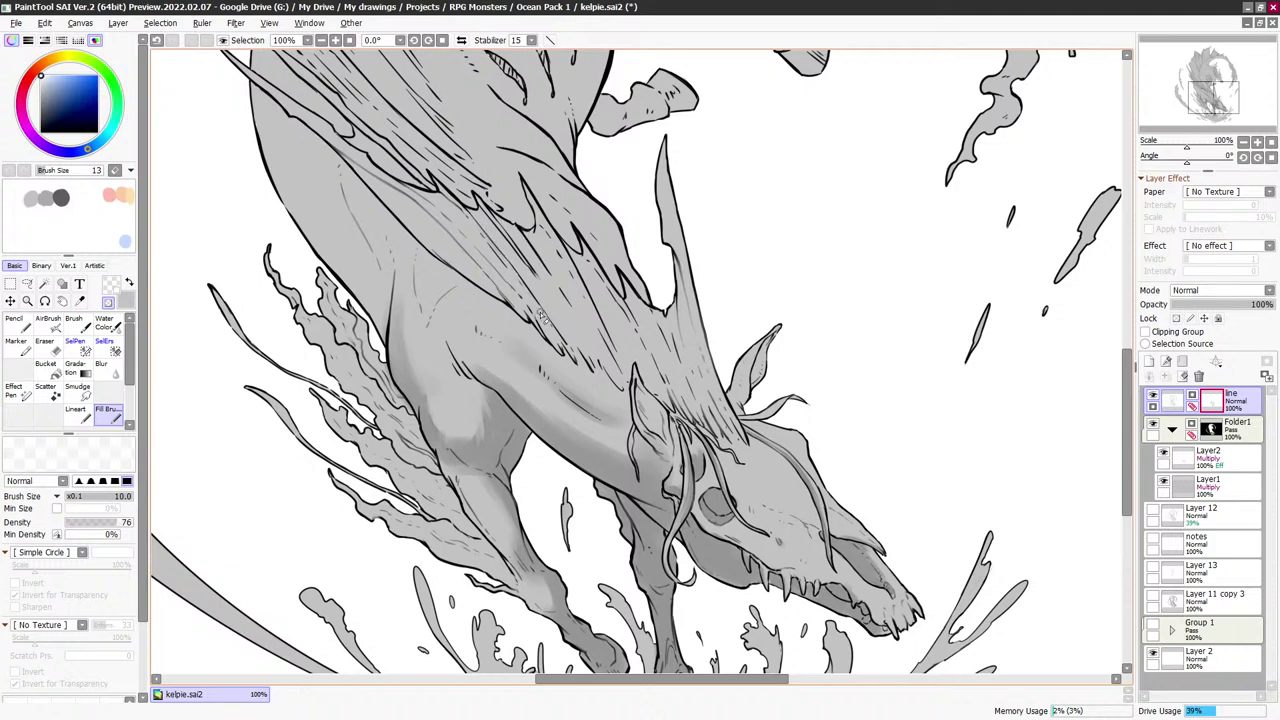
Fade the thin mane strands hanging over the upper neck on the mask, bringing the brush to size 20
{"action": "key", "text": "bracketright"}
{"action": "key", "text": "bracketright"}
{"action": "key", "text": "bracketright"}
{"action": "key", "text": "bracketleft"}
{"action": "key", "text": "bracketleft"}
{"action": "key", "text": "bracketleft"}
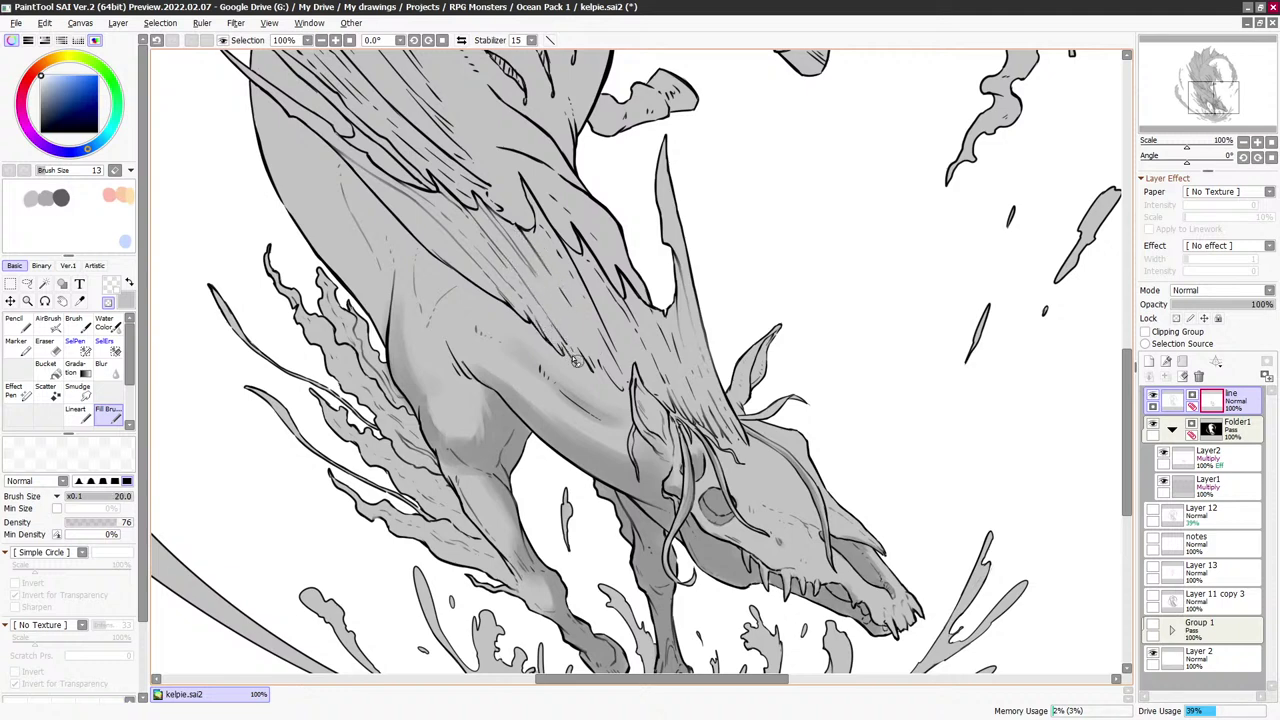
Soften the lower ends of the mane strands between the shoulder and the near ear on the mask, bringing the brush to size 14
{"action": "key", "text": "bracketright"}
{"action": "key", "text": "bracketright"}
{"action": "key", "text": "bracketright"}
{"action": "key", "text": "bracketright"}
{"action": "key", "text": "bracketright"}
{"action": "key", "text": "bracketright"}
{"action": "key", "text": "bracketleft"}
{"action": "key", "text": "bracketleft"}
{"action": "key", "text": "bracketleft"}
{"action": "key", "text": "bracketleft"}
{"action": "key", "text": "bracketleft"}
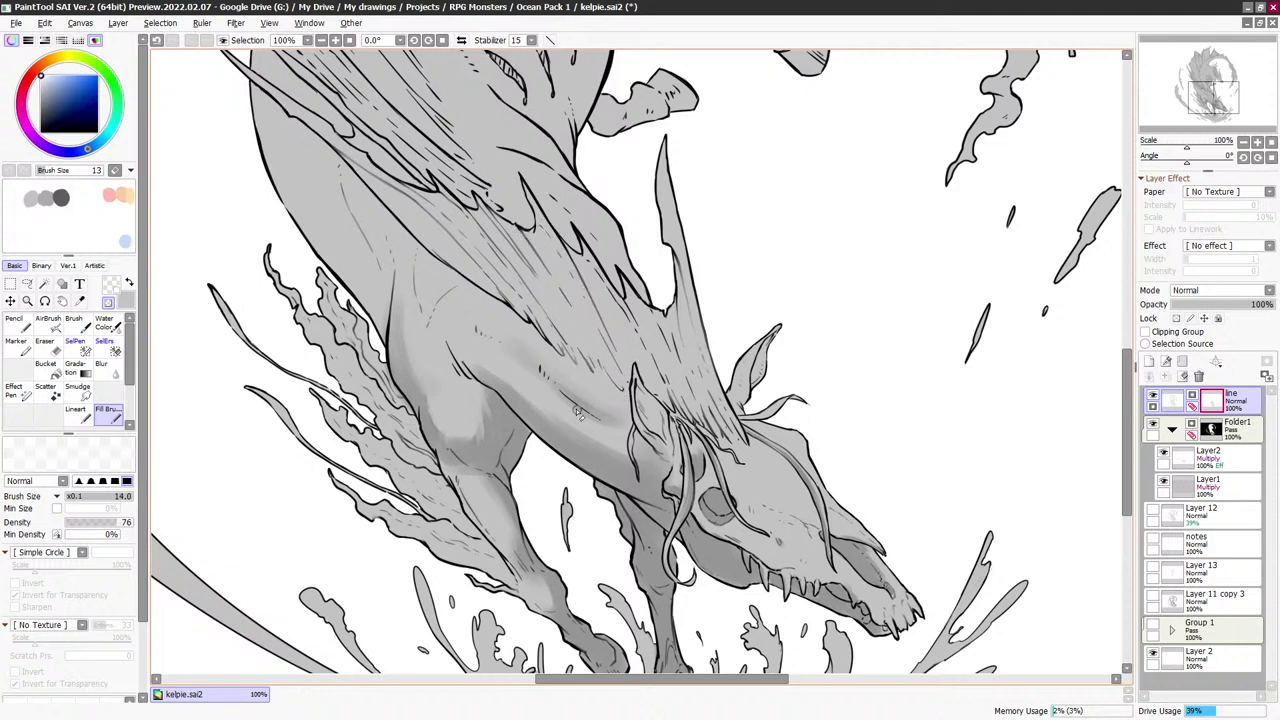
Fade the muscle fold marks on the side of the neck on the mask, bringing the brush to size 16
{"action": "key", "text": "bracketright"}
{"action": "key", "text": "bracketright"}
{"action": "key", "text": "bracketright"}
{"action": "key", "text": "bracketright"}
{"action": "key", "text": "bracketright"}
{"action": "key", "text": "bracketright"}
{"action": "key", "text": "bracketleft"}
{"action": "key", "text": "bracketleft"}
{"action": "key", "text": "bracketleft"}
{"action": "key", "text": "bracketleft"}
{"action": "mouse_move", "coordinate": [475, 472]}
{"action": "left_mouse_down"}
{"action": "mouse_move", "coordinate": [456, 301]}
{"action": "mouse_move", "coordinate": [444, 310]}
{"action": "left_mouse_up"}
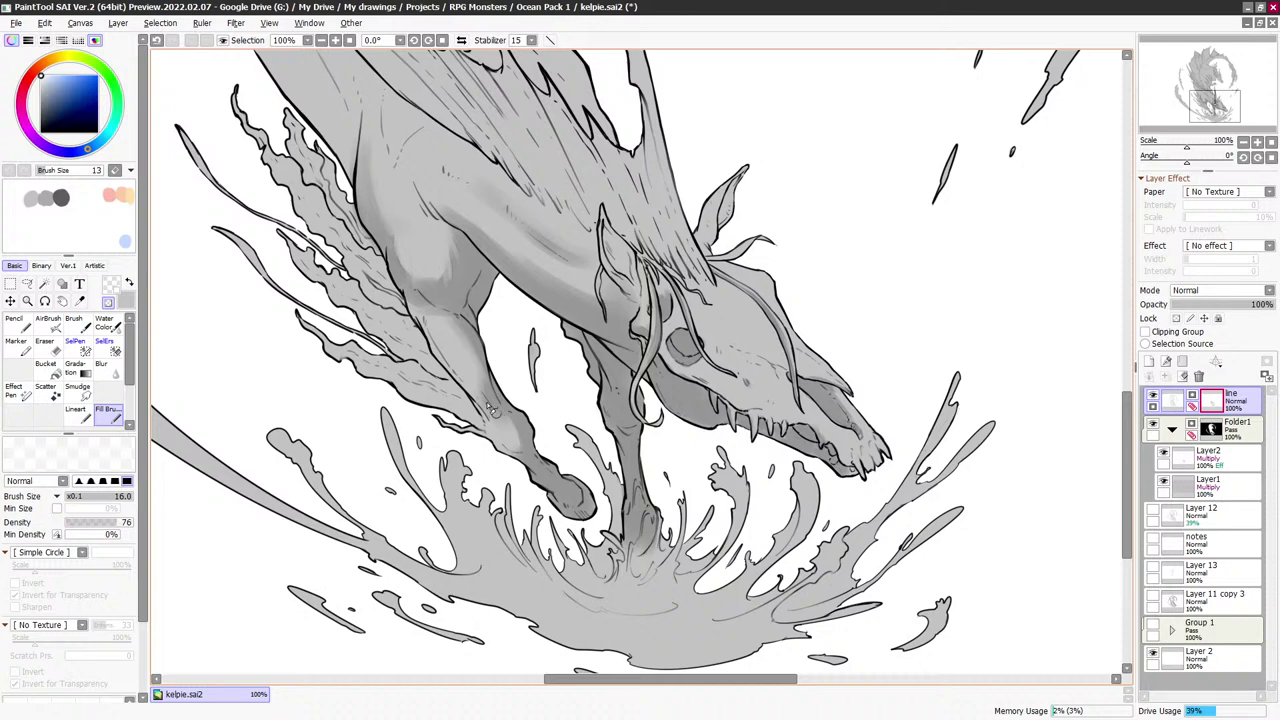
Soften the lines along the underside of the neck toward the throat on the mask with brush size 16
{"action": "left_click_drag", "start_coordinate": [554, 342], "coordinate": [548, 343]}
{"action": "left_click_drag", "start_coordinate": [612, 316], "coordinate": [602, 320]}
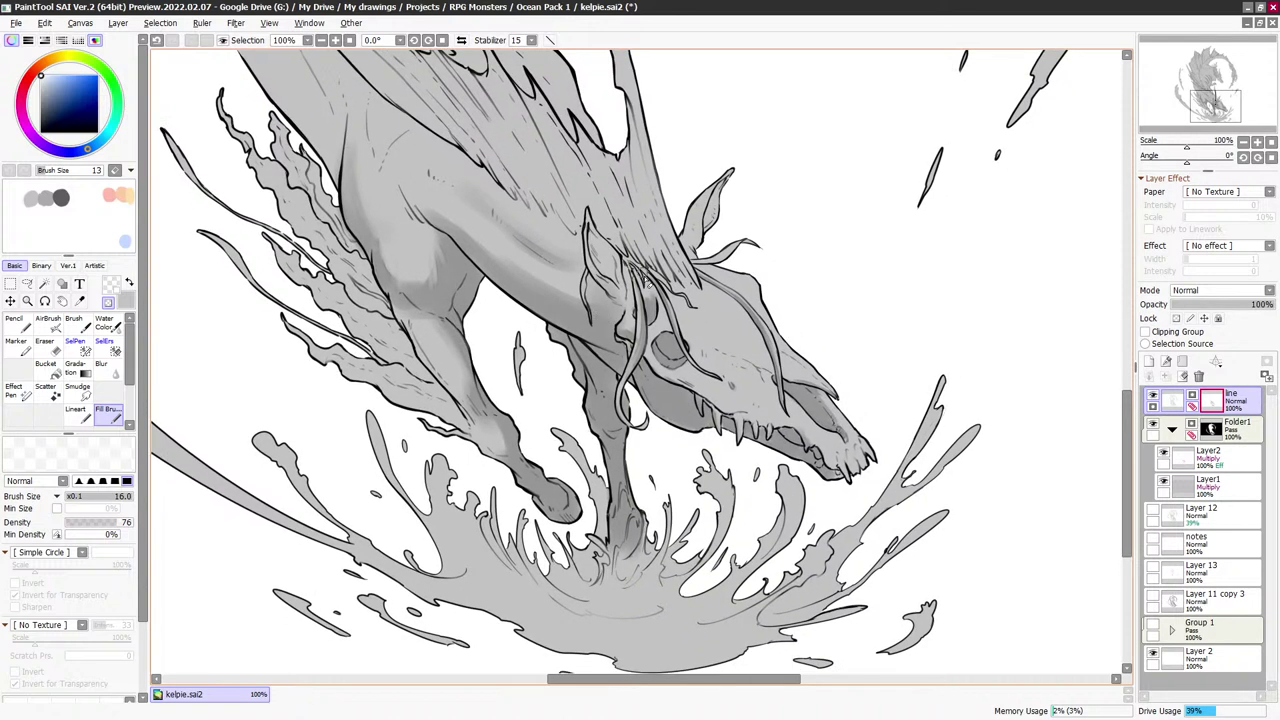
{"action": "left_click_drag", "start_coordinate": [620, 269], "coordinate": [601, 284]}
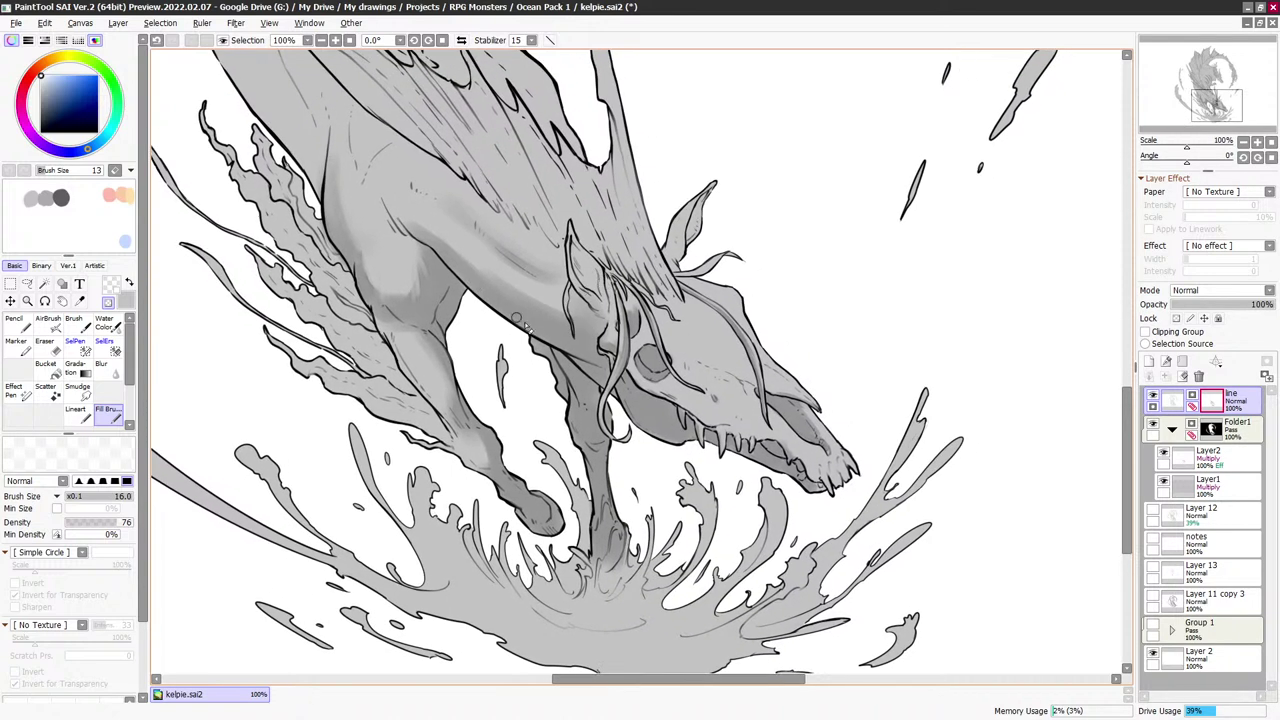
{"action": "left_click_drag", "start_coordinate": [534, 281], "coordinate": [543, 320]}
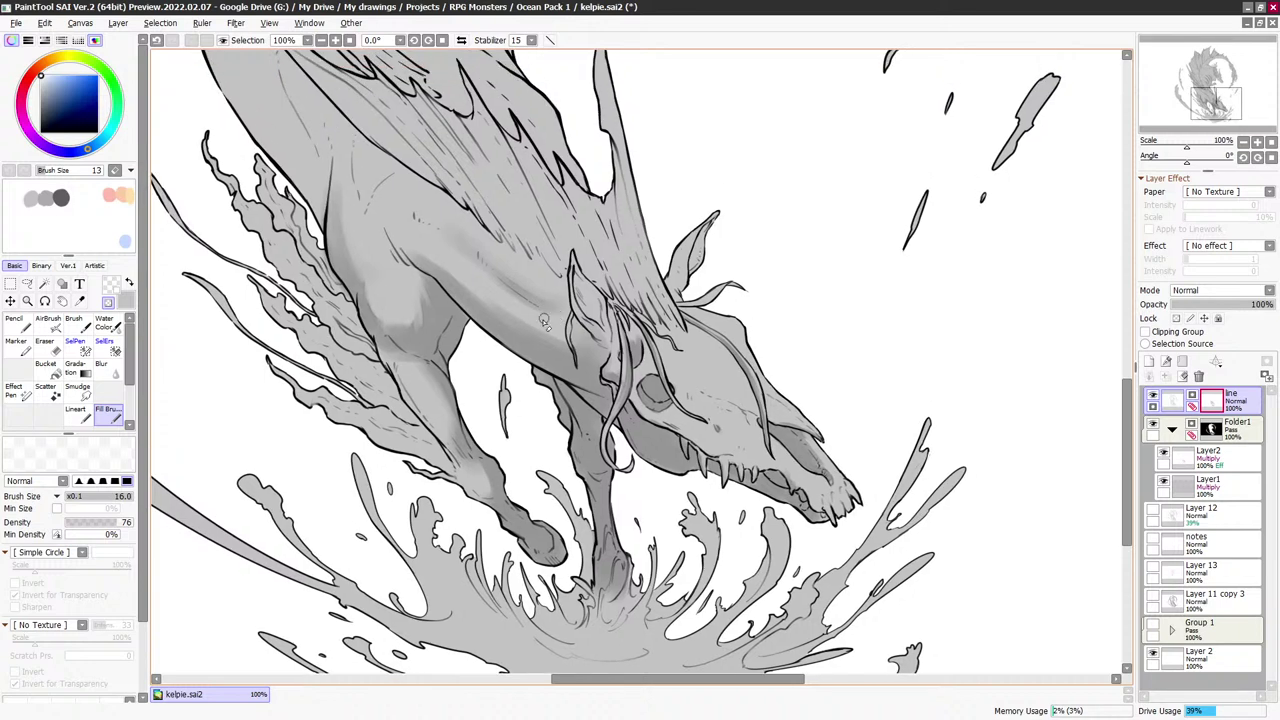
Fade the lines where the far foreleg meets the neck and throat on the mask with brush sizes 9 to 12
{"action": "left_click_drag", "start_coordinate": [582, 405], "coordinate": [554, 362]}
{"action": "key", "text": "["}
{"action": "key", "text": "["}
{"action": "key", "text": "["}
{"action": "key", "text": "bracketleft"}
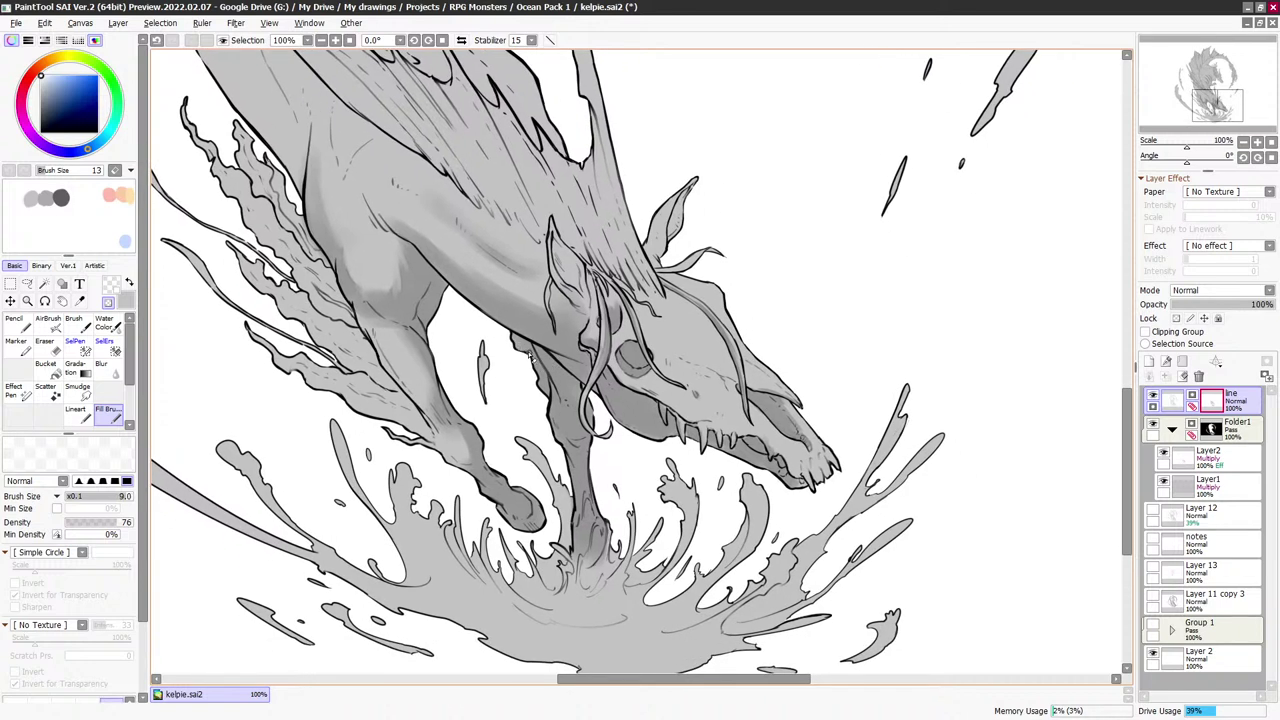
{"action": "key", "text": "bracketright"}
{"action": "left_click_drag", "start_coordinate": [667, 340], "coordinate": [655, 334]}
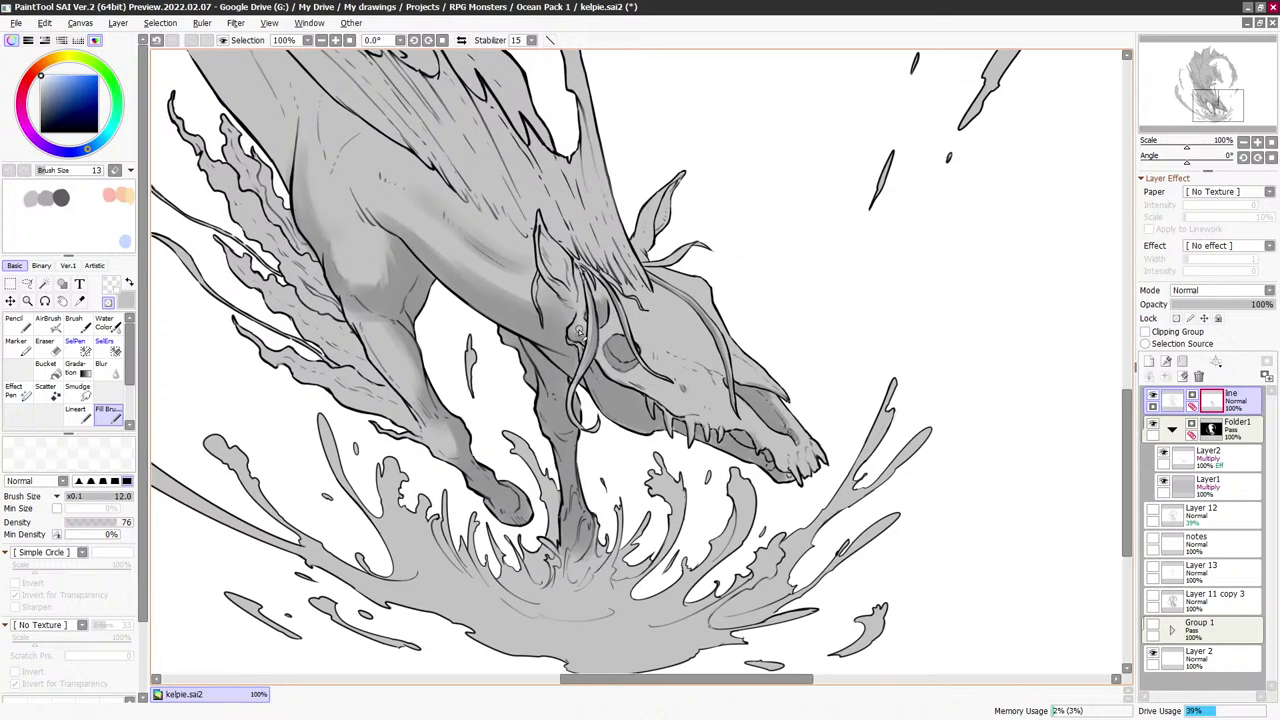
Undo the last mask stroke and refine the fading of the cheek lines behind the eye, reducing the brush to size 3.5
{"action": "key", "text": "ctrl+z"}
{"action": "key", "text": "bracketleft"}
{"action": "key", "text": "bracketleft"}
{"action": "key", "text": "bracketright"}
{"action": "key", "text": "bracketright"}
{"action": "key", "text": "bracketright"}
{"action": "key", "text": "bracketright"}
{"action": "key", "text": "bracketleft"}
{"action": "key", "text": "bracketleft"}
{"action": "key", "text": "bracketleft"}
{"action": "key", "text": "bracketleft"}
{"action": "key", "text": "bracketleft"}
{"action": "key", "text": "bracketleft"}
{"action": "key", "text": "bracketleft"}
{"action": "key", "text": "bracketleft"}
{"action": "key", "text": "bracketleft"}
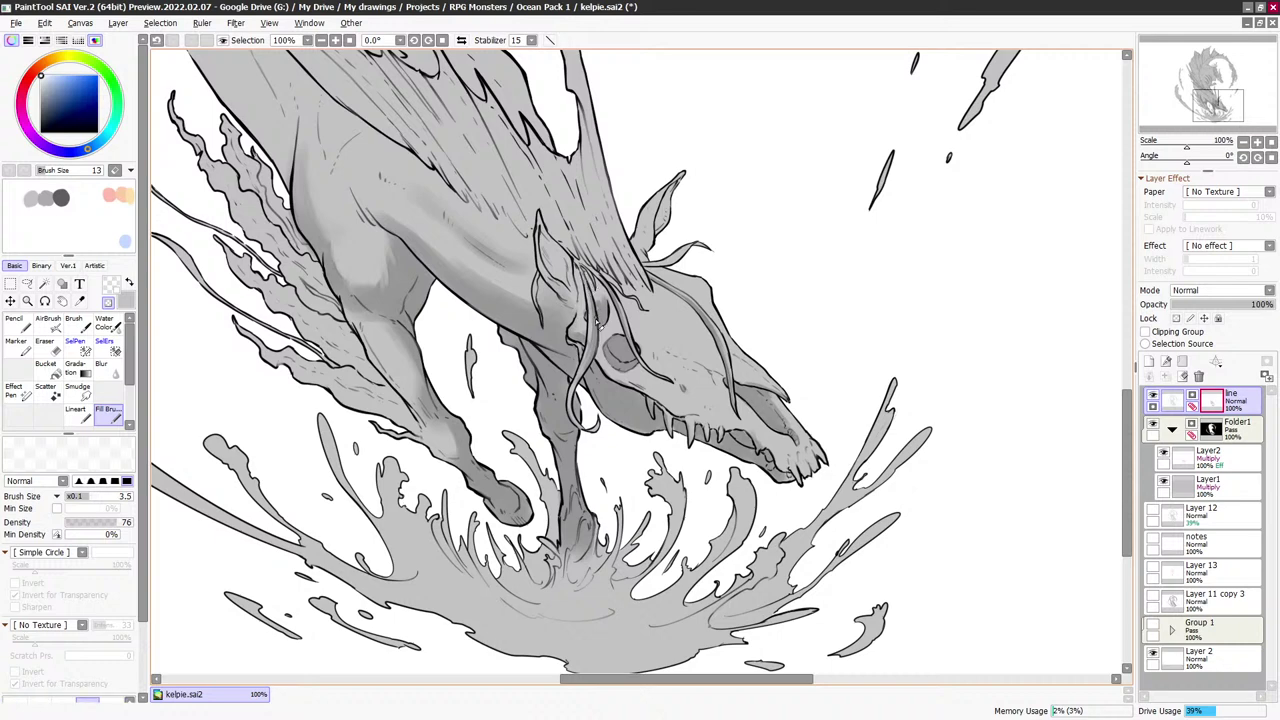
Soften the forelock strands that fall across the cheek on the mask with a larger brush
{"action": "key", "text": "bracketright"}
{"action": "key", "text": "bracketright"}
{"action": "key", "text": "bracketright"}
{"action": "key", "text": "bracketright"}
{"action": "key", "text": "bracketright"}
{"action": "key", "text": "bracketright"}
{"action": "key", "text": "bracketleft"}
{"action": "key", "text": "bracketleft"}
Fade the lines around the near ear on the mask with brush size 12
{"action": "left_click_drag", "start_coordinate": [622, 302], "coordinate": [604, 338]}
{"action": "key", "text": "bracketright"}
{"action": "key", "text": "bracketright"}
{"action": "key", "text": "bracketright"}
{"action": "key", "text": "bracketright"}
{"action": "key", "text": "bracketright"}
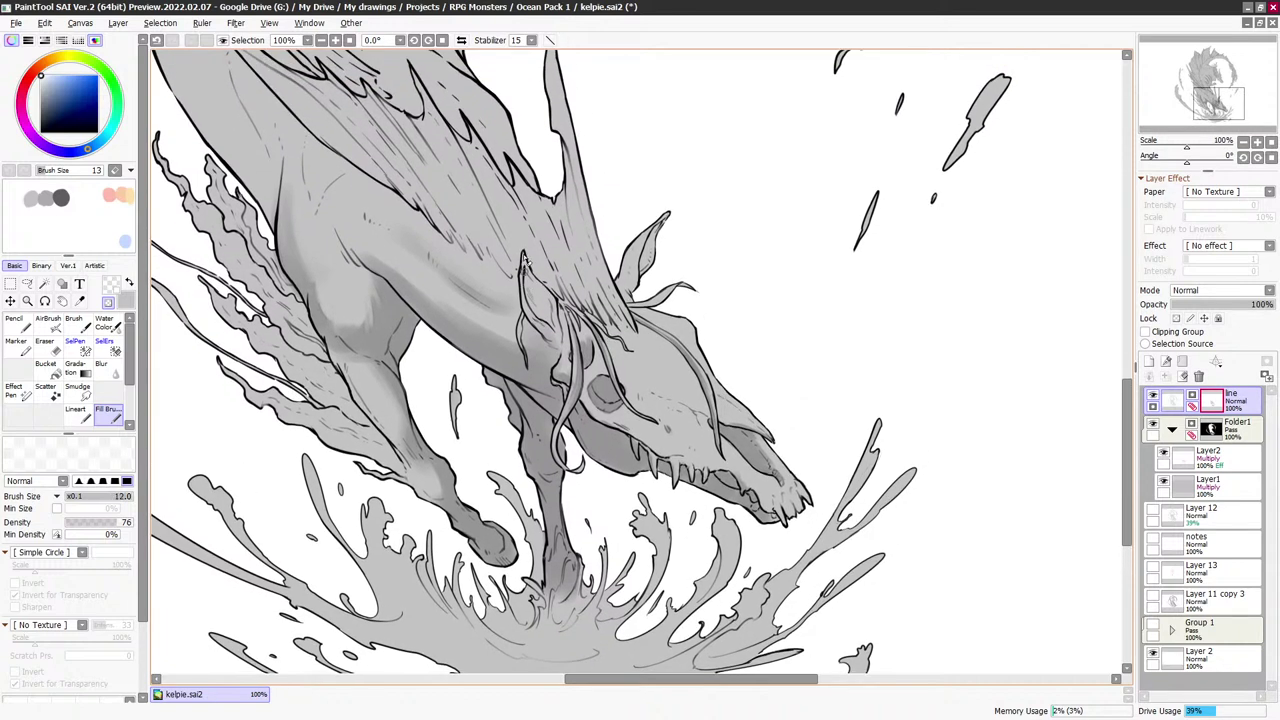
Soften the mane lines from the near ear up to the neck's back edge on the mask, reducing the brush to size 4
{"action": "key", "text": "]"}
{"action": "key", "text": "["}
{"action": "key", "text": "["}
{"action": "key", "text": "["}
{"action": "key", "text": "["}
{"action": "key", "text": "["}
{"action": "key", "text": "["}
{"action": "key", "text": "["}
{"action": "key", "text": "["}
{"action": "key", "text": "["}
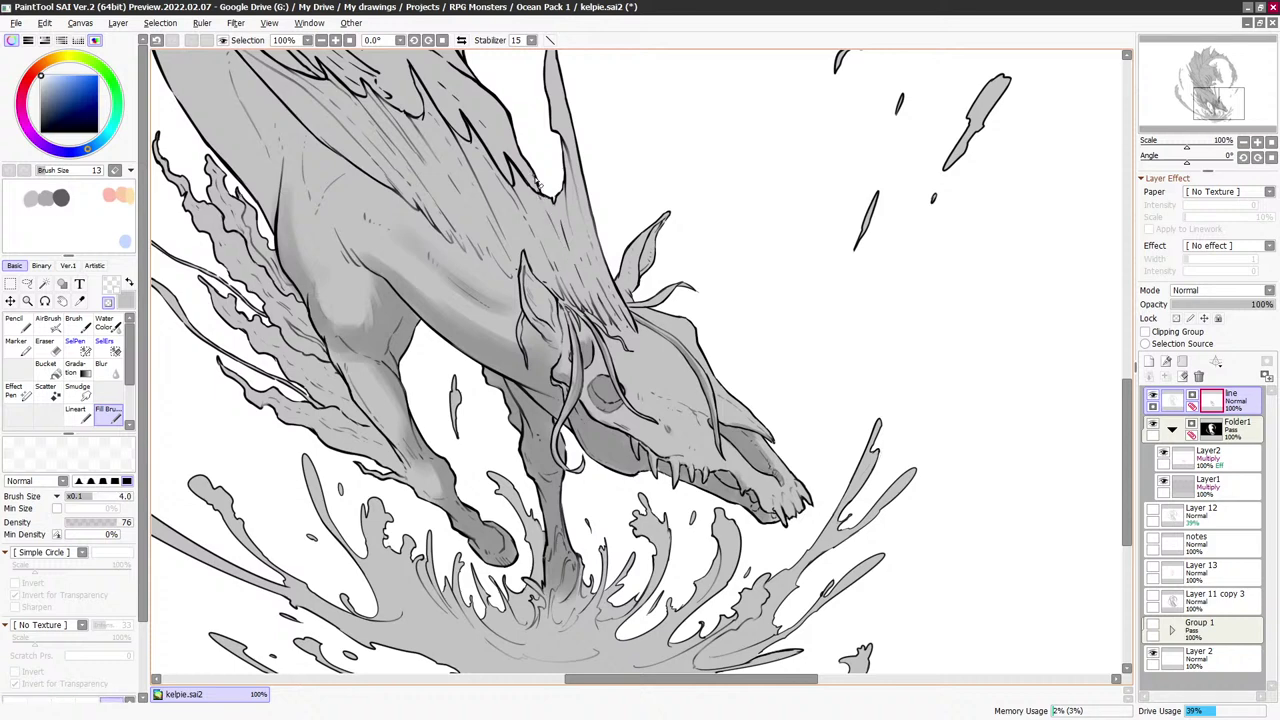
Fade the mane strands between the upright mane spike and the ears on the mask with brush size 16
{"action": "key", "text": "]"}
{"action": "key", "text": "]"}
{"action": "key", "text": "]"}
{"action": "key", "text": "]"}
{"action": "key", "text": "]"}
{"action": "key", "text": "]"}
{"action": "key", "text": "]"}
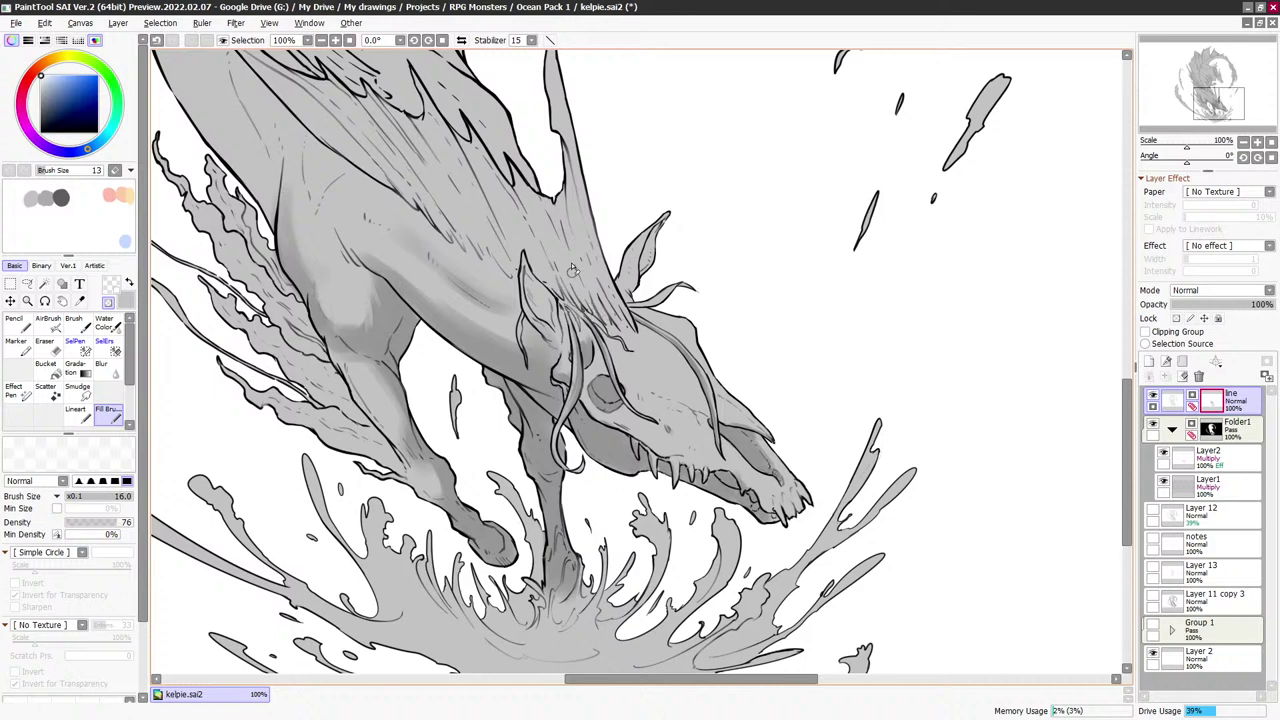
Soften the line art at the base of the upright mane spike on the mask with brush size 10
{"action": "key", "text": "["}
{"action": "key", "text": "["}
{"action": "key", "text": "["}
{"action": "key", "text": "["}
{"action": "key", "text": "["}
{"action": "key", "text": "["}
{"action": "key", "text": "["}
{"action": "key", "text": "]"}
{"action": "key", "text": "]"}
{"action": "scroll", "coordinate": [582, 175], "scroll_direction": "up", "scroll_amount": 1}
{"action": "key", "text": "]"}
{"action": "key", "text": "]"}
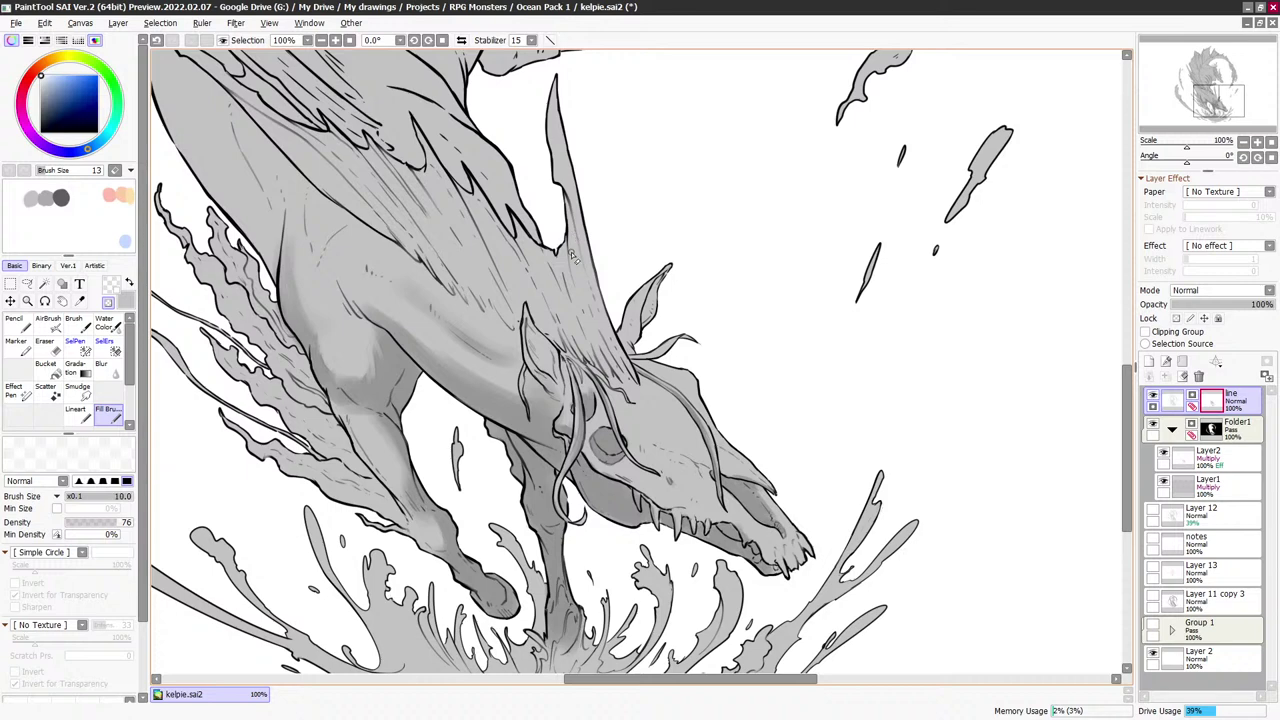
{"action": "scroll", "coordinate": [577, 190], "scroll_direction": "up", "scroll_amount": 1}
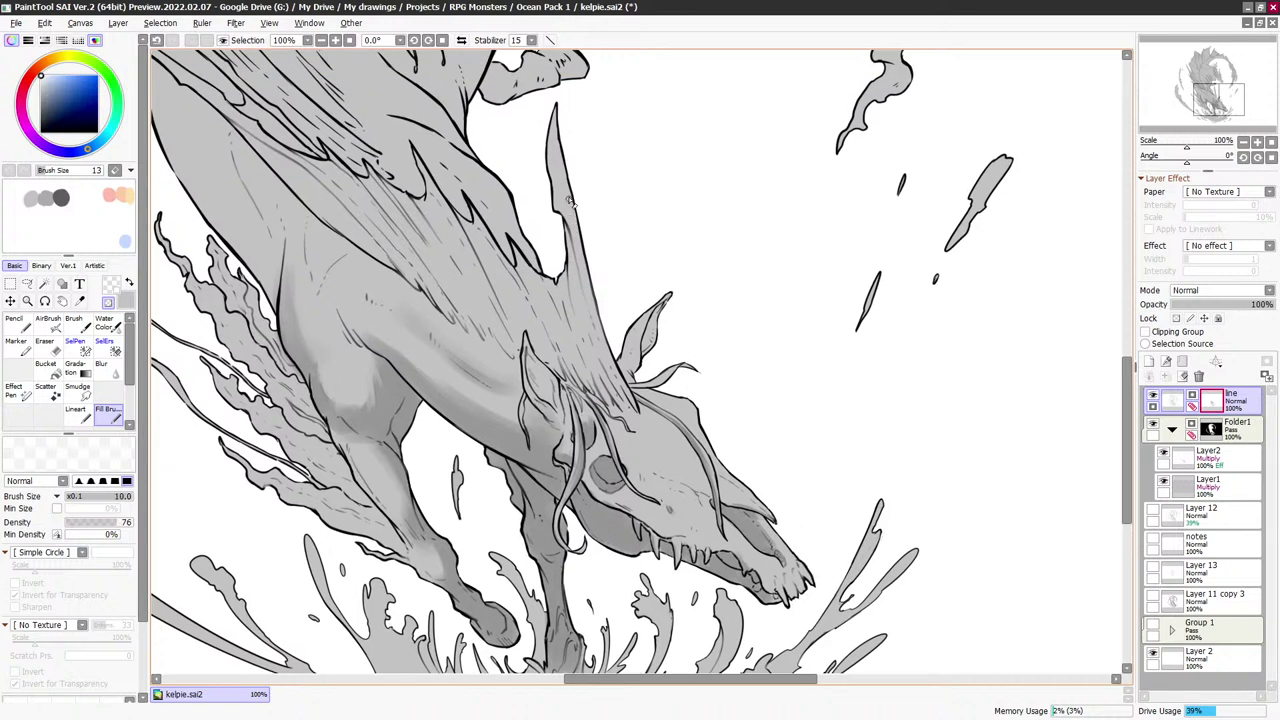
{"action": "scroll", "coordinate": [570, 200], "scroll_direction": "up", "scroll_amount": 2}
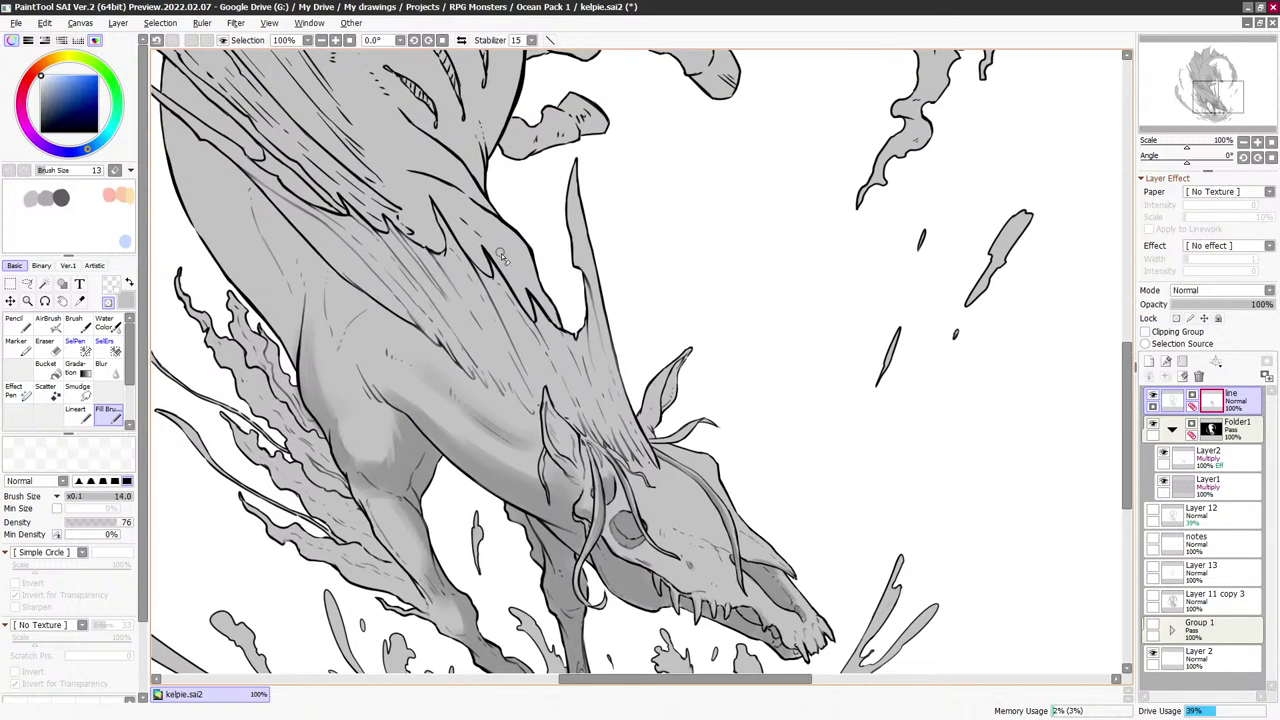
Soften the mane line art around the hair tips midway along the neck on the mask with brush size 14
{"action": "key", "text": "]"}
{"action": "key", "text": "]"}
{"action": "key", "text": "]"}
{"action": "left_click_drag", "start_coordinate": [539, 331], "coordinate": [558, 320]}
{"action": "left_click_drag", "start_coordinate": [728, 345], "coordinate": [717, 313]}
{"action": "key", "text": "["}
{"action": "key", "text": "["}
{"action": "key", "text": "["}
{"action": "key", "text": "["}
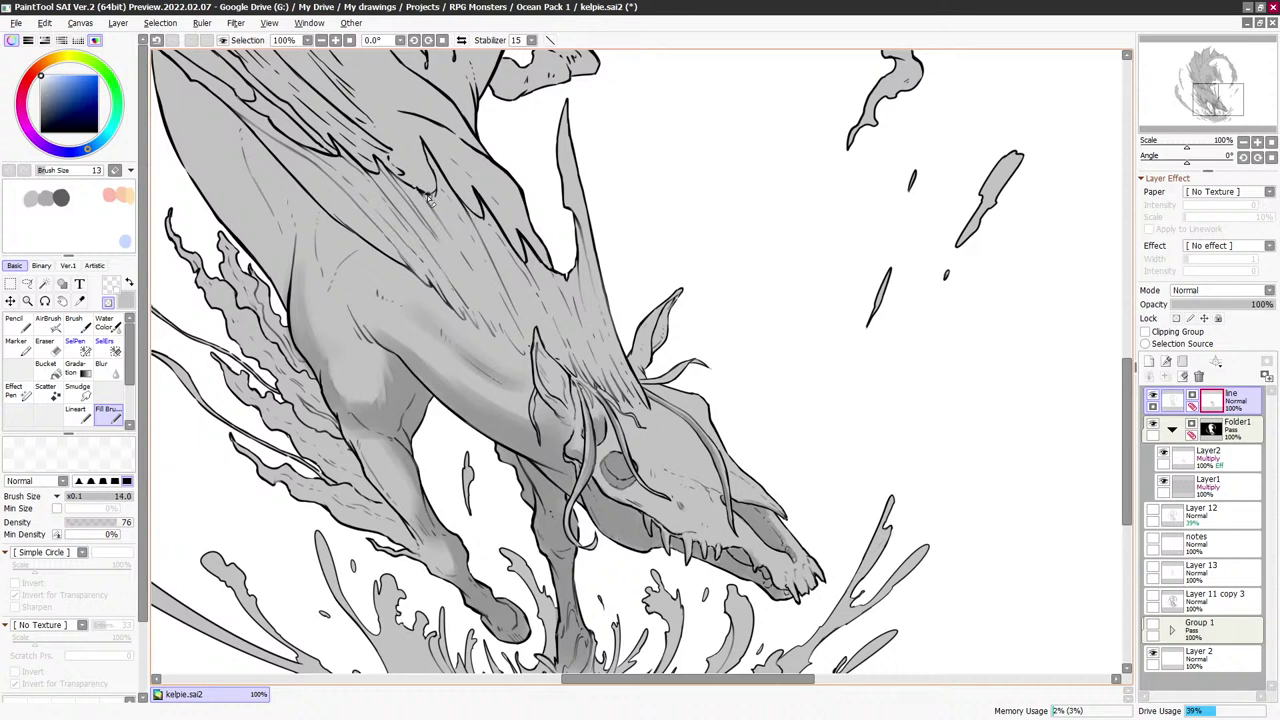
Fade the lines along the pointed mane tips crossing the neck on the mask
{"action": "key", "text": "]"}
{"action": "key", "text": "]"}
{"action": "left_click_drag", "start_coordinate": [455, 153], "coordinate": [483, 195]}
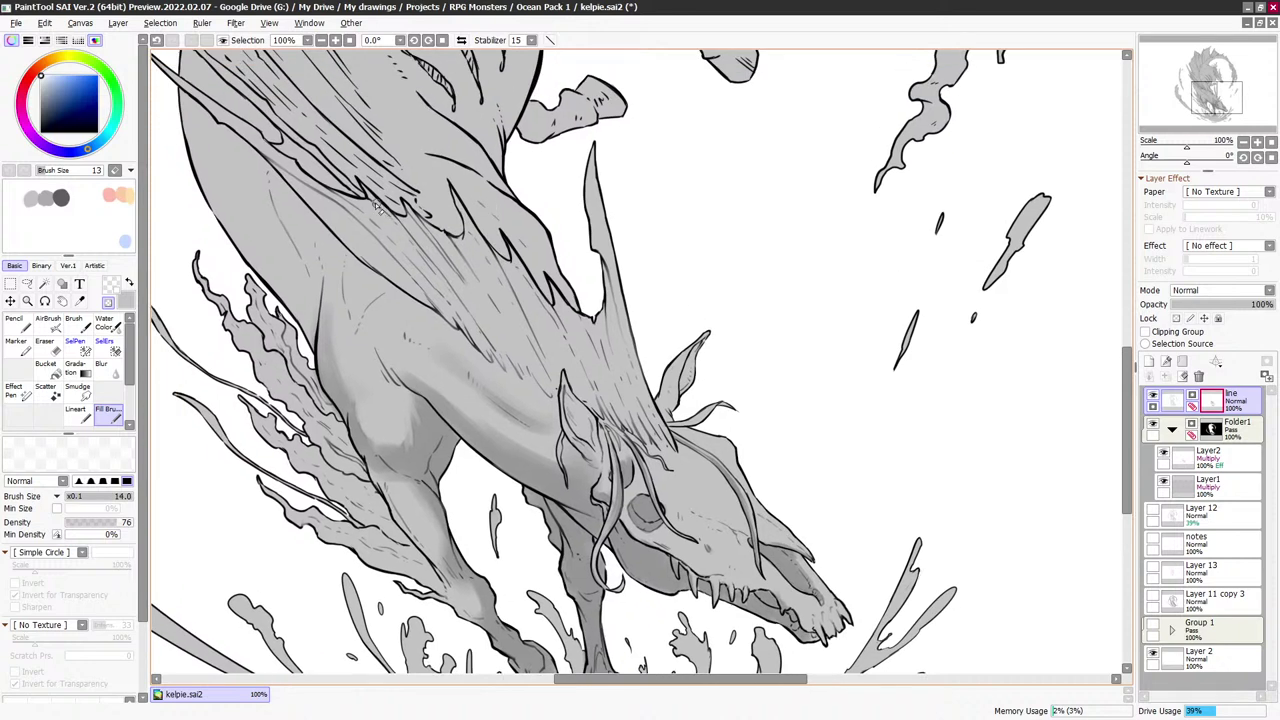
{"action": "left_click_drag", "start_coordinate": [368, 190], "coordinate": [398, 225]}
{"action": "mouse_move", "coordinate": [506, 294]}
{"action": "left_mouse_down"}
{"action": "mouse_move", "coordinate": [489, 251]}
{"action": "mouse_move", "coordinate": [462, 232]}
{"action": "left_mouse_up"}
Fade the fine strands running down the neck below the mane tips, using a larger brush on the mask
{"action": "key", "text": "]"}
{"action": "key", "text": "]"}
{"action": "key", "text": "]"}
{"action": "key", "text": "]"}
{"action": "left_click_drag", "start_coordinate": [426, 276], "coordinate": [495, 349]}
{"action": "left_click_drag", "start_coordinate": [669, 342], "coordinate": [651, 264]}
Soften the line art of the far ear on the mask with brush size 9
{"action": "key", "text": "["}
{"action": "key", "text": "["}
{"action": "key", "text": "["}
{"action": "key", "text": "["}
{"action": "key", "text": "bracketleft"}
{"action": "key", "text": "bracketleft"}
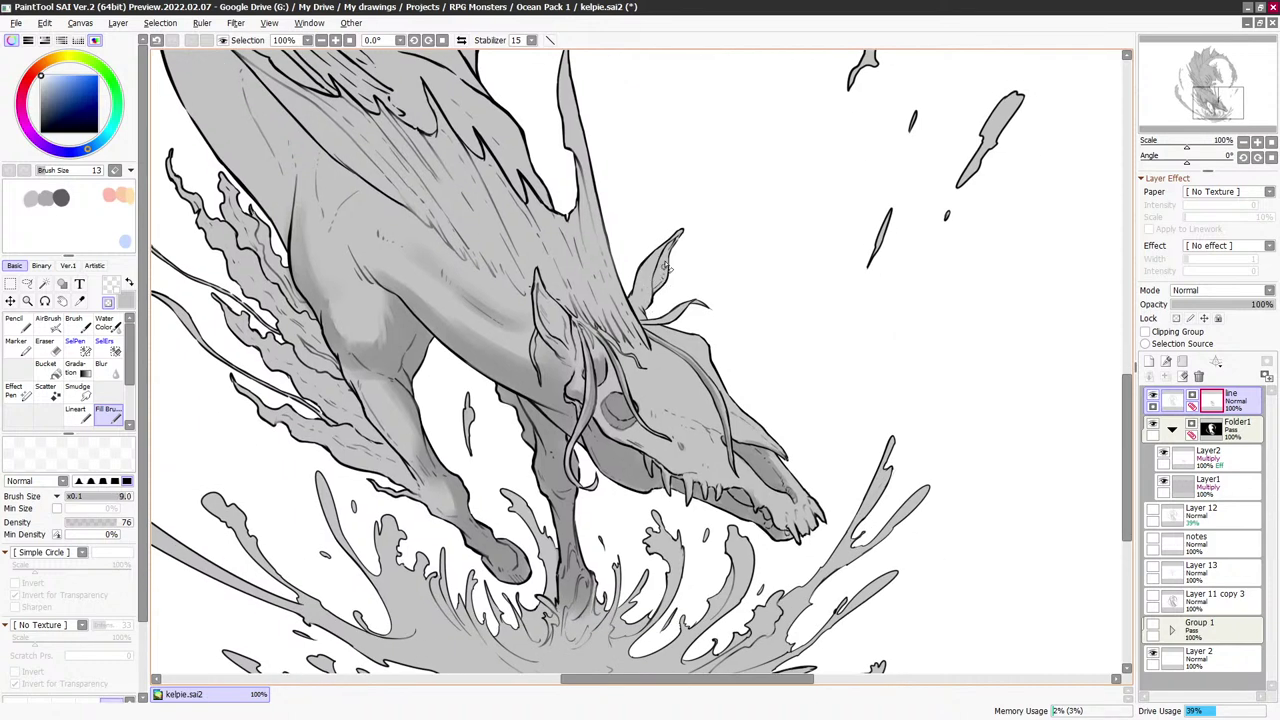
{"action": "key", "text": "bracketright"}
{"action": "key", "text": "bracketright"}
{"action": "key", "text": "bracketright"}
{"action": "key", "text": "bracketright"}
{"action": "key", "text": "bracketleft"}
{"action": "key", "text": "bracketleft"}
{"action": "key", "text": "bracketleft"}
{"action": "key", "text": "bracketright"}
Soften the forelock strands above the eye and the muzzle lines on the mask with brush size 10
{"action": "left_click_drag", "start_coordinate": [620, 345], "coordinate": [565, 292]}
{"action": "key", "text": "bracketright"}
{"action": "key", "text": "bracketright"}
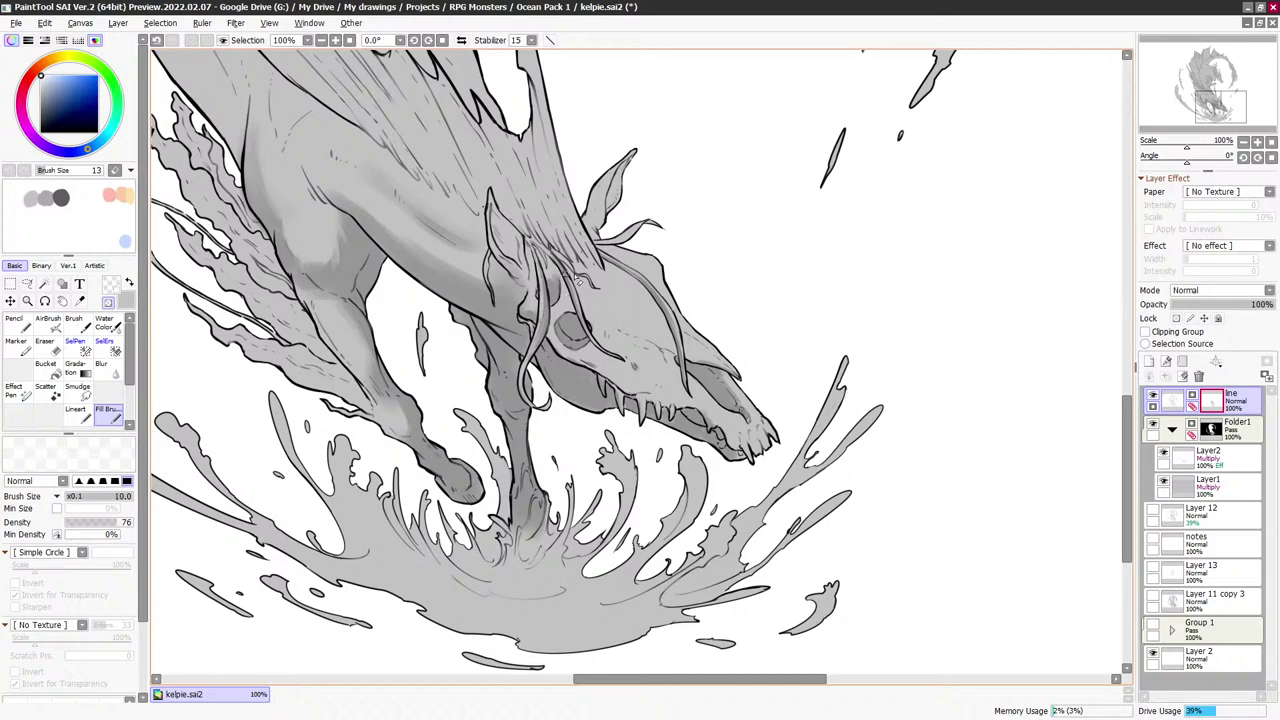
{"action": "left_click_drag", "start_coordinate": [694, 353], "coordinate": [648, 263]}
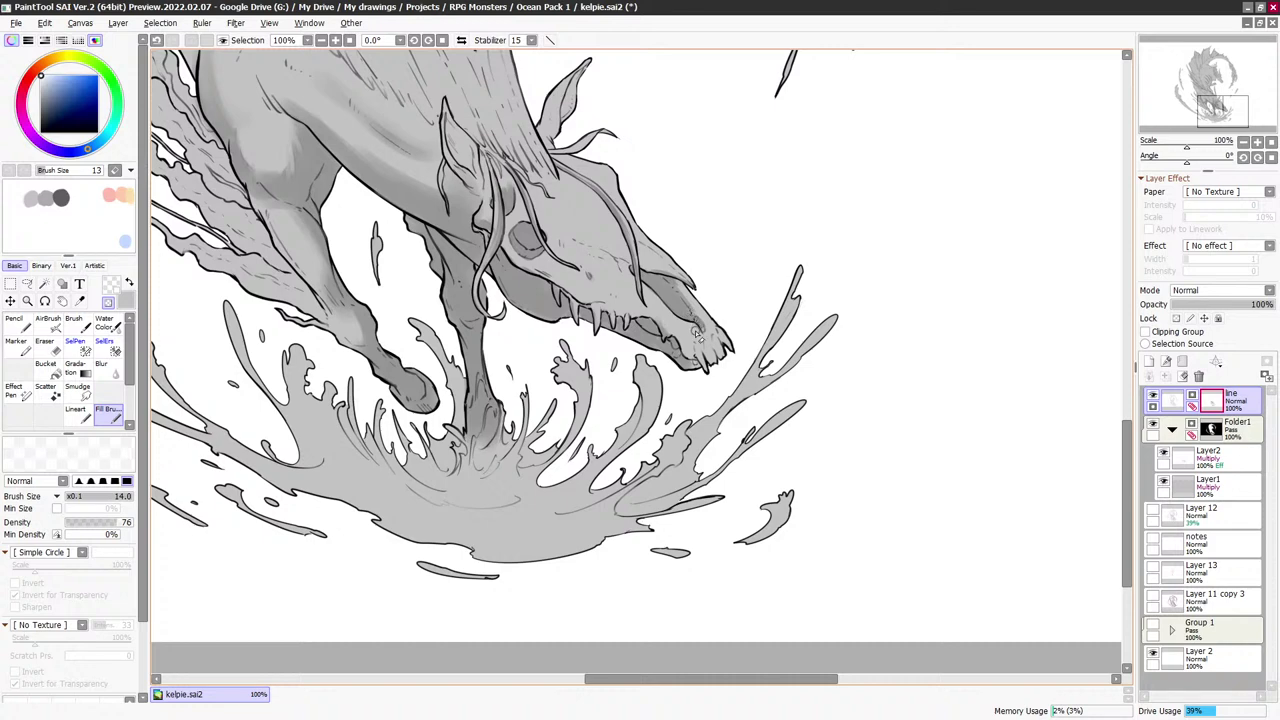
Soften the strands at the forelock's base between the ears on the mask with brush size 8
{"action": "left_click_drag", "start_coordinate": [687, 318], "coordinate": [730, 398]}
{"action": "mouse_move", "coordinate": [560, 318]}
{"action": "left_mouse_down"}
{"action": "mouse_move", "coordinate": [586, 321]}
{"action": "mouse_move", "coordinate": [655, 391]}
{"action": "left_mouse_up"}
{"action": "key", "text": "bracketleft"}
{"action": "key", "text": "bracketleft"}
{"action": "key", "text": "bracketleft"}
{"action": "key", "text": "bracketleft"}
{"action": "left_click_drag", "start_coordinate": [676, 310], "coordinate": [690, 359]}
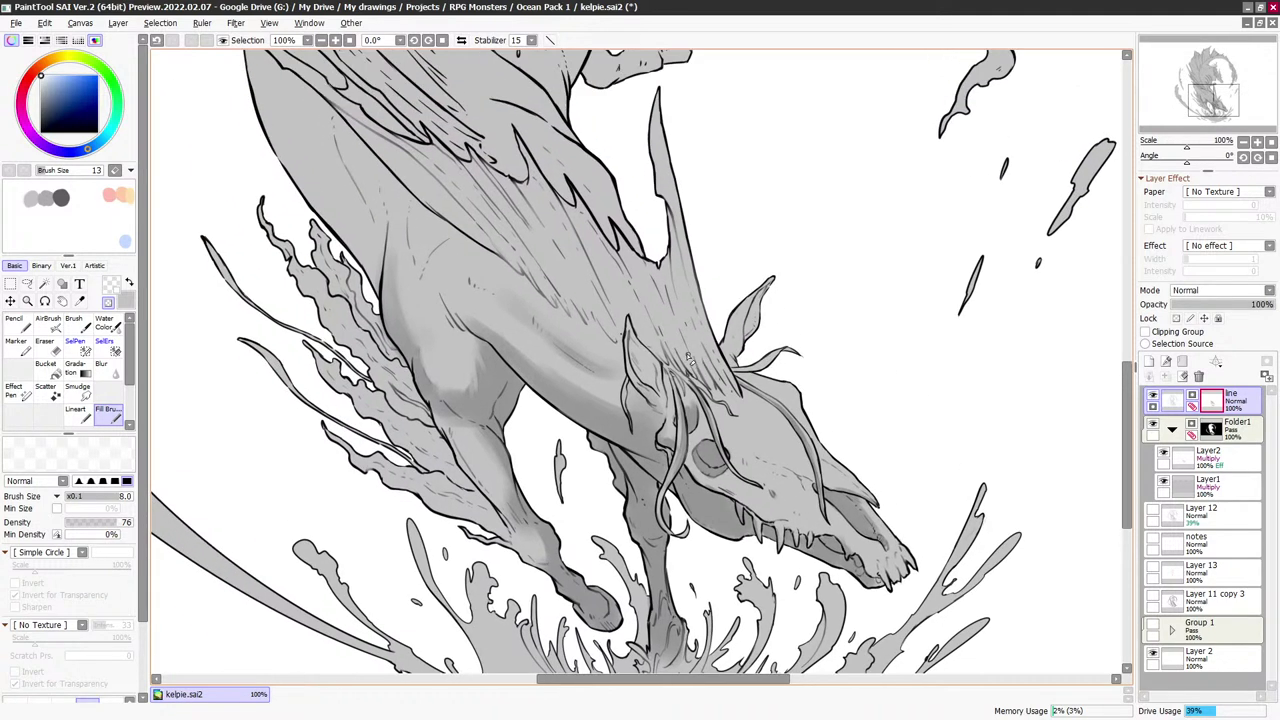
Fade the neck strands just under the pointed mane tips on the mask with brush size 16
{"action": "left_click_drag", "start_coordinate": [580, 248], "coordinate": [573, 345]}
{"action": "key", "text": "bracketright"}
{"action": "key", "text": "bracketright"}
{"action": "key", "text": "bracketright"}
{"action": "key", "text": "bracketright"}
{"action": "key", "text": "bracketright"}
{"action": "key", "text": "bracketright"}
{"action": "key", "text": "bracketright"}
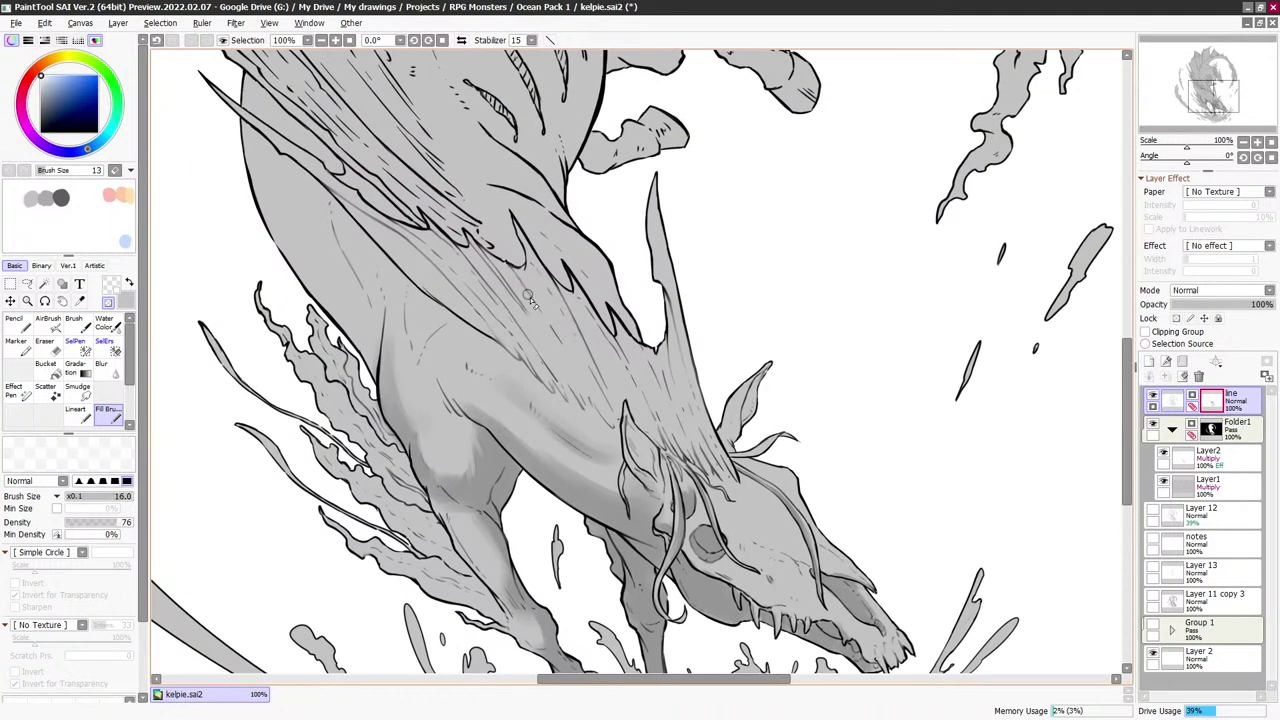
{"action": "key", "text": "bracketleft"}
{"action": "key", "text": "bracketleft"}
{"action": "left_click_drag", "start_coordinate": [462, 250], "coordinate": [476, 266]}
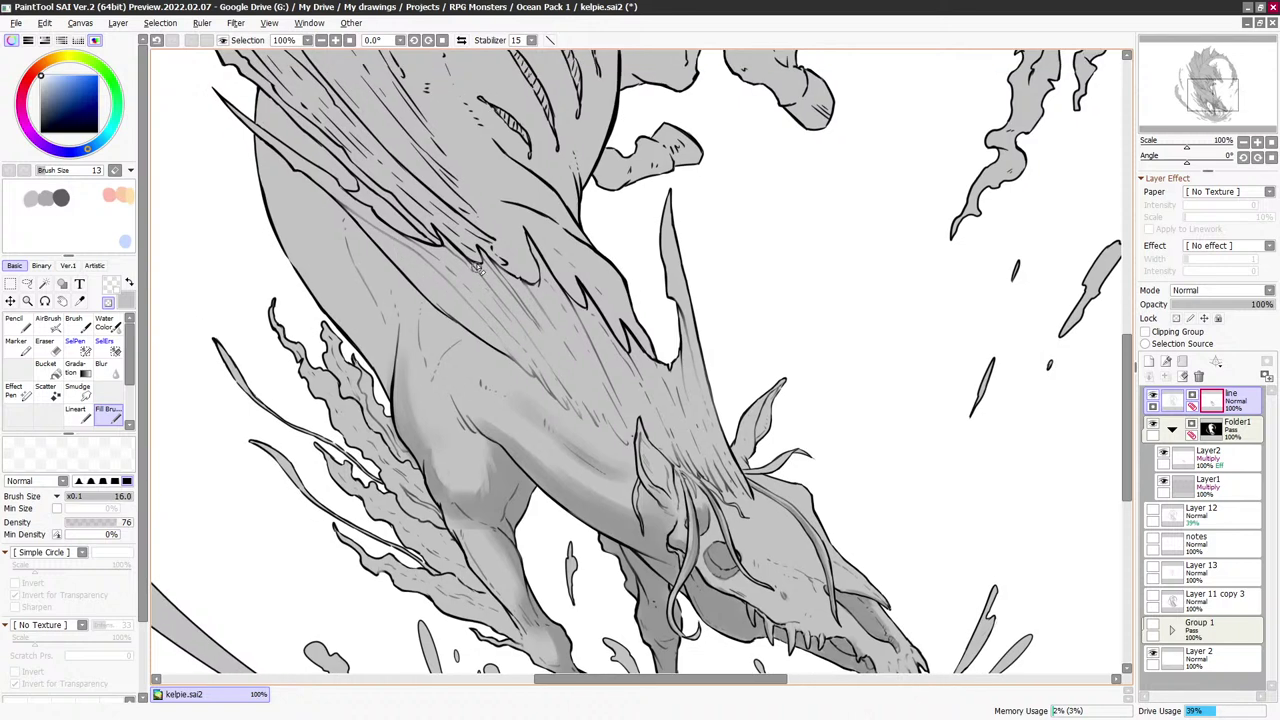
Soften the ends of the mane locks where they meet the neck on the mask with brush size 14
{"action": "key", "text": "bracketleft"}
{"action": "key", "text": "bracketleft"}
{"action": "key", "text": "bracketright"}
{"action": "key", "text": "bracketright"}
{"action": "key", "text": "bracketright"}
{"action": "key", "text": "bracketleft"}
{"action": "key", "text": "bracketleft"}
{"action": "left_click_drag", "start_coordinate": [632, 341], "coordinate": [629, 357]}
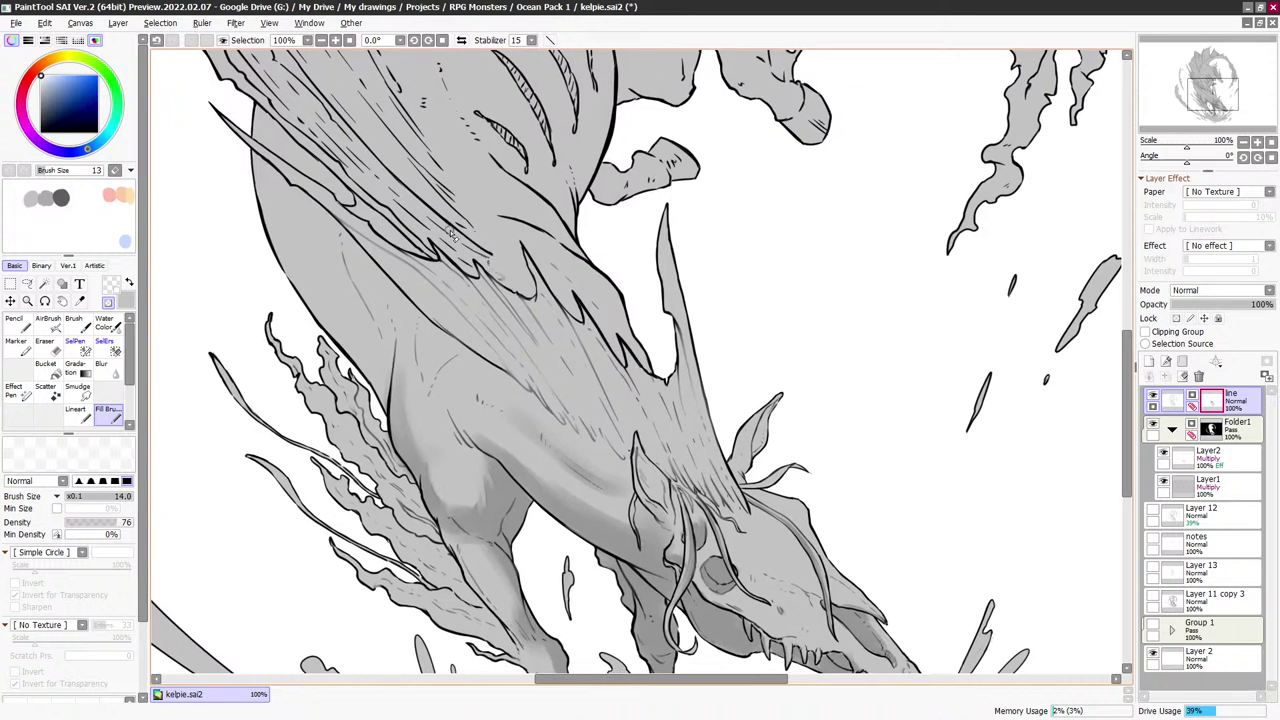
Soften the outline of the lower mane tuft near the chest on the mask with brush size 9
{"action": "key", "text": "bracketright"}
{"action": "mouse_move", "coordinate": [432, 258]}
{"action": "left_mouse_down"}
{"action": "mouse_move", "coordinate": [356, 190]}
{"action": "mouse_move", "coordinate": [424, 212]}
{"action": "left_mouse_up"}
{"action": "key", "text": "bracketleft"}
{"action": "key", "text": "bracketleft"}
{"action": "key", "text": "bracketleft"}
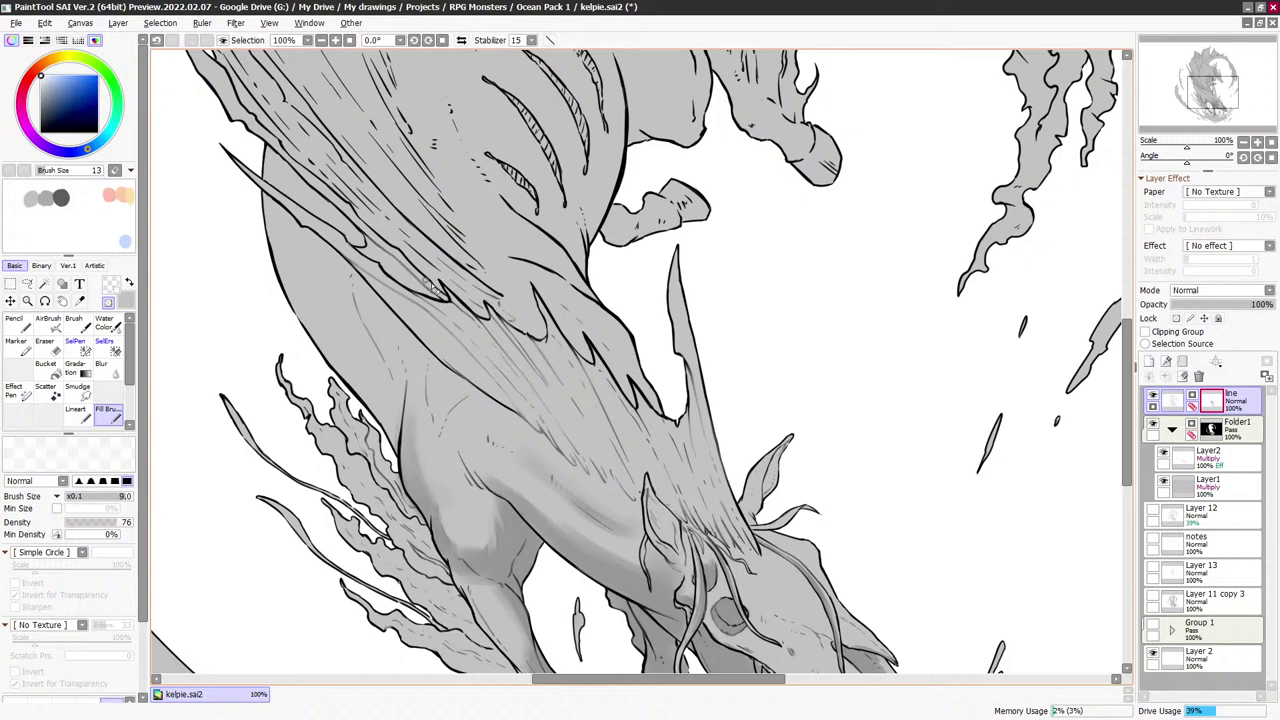
Fade the long strands above the lower mane tuft on the mask with brush size 16
{"action": "key", "text": "bracketright"}
{"action": "key", "text": "bracketright"}
{"action": "key", "text": "bracketright"}
{"action": "key", "text": "bracketright"}
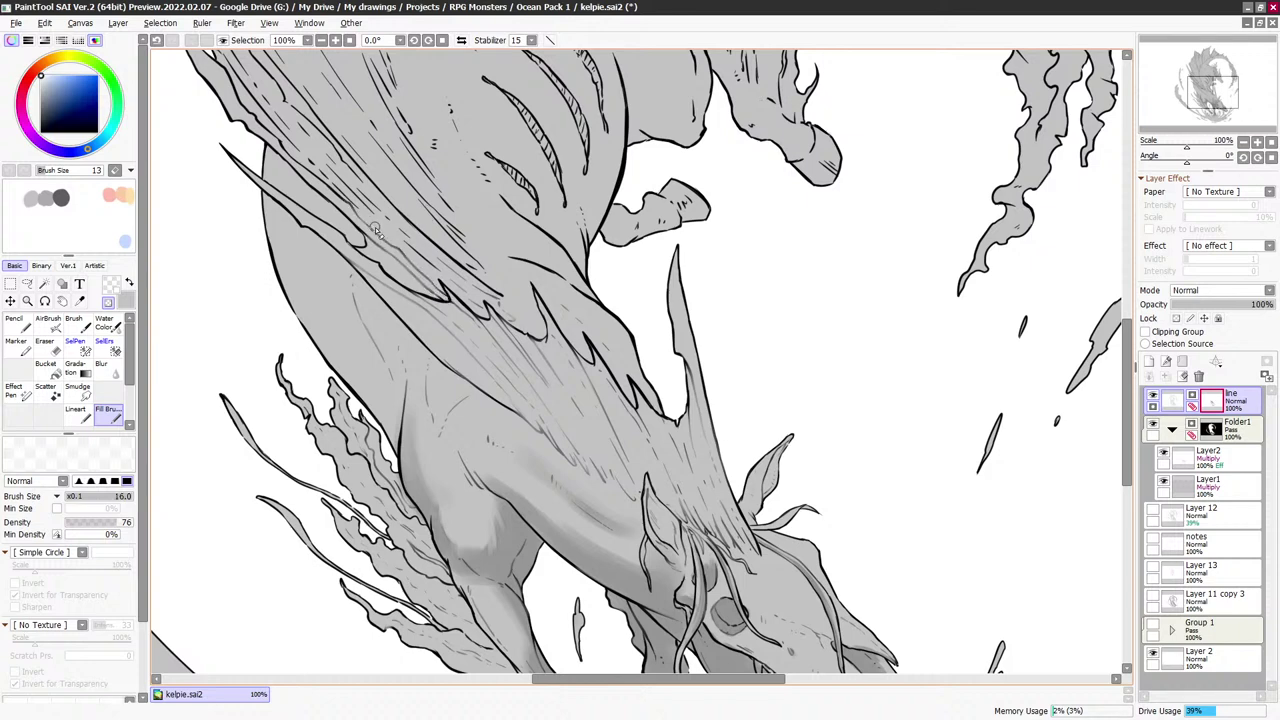
{"action": "mouse_move", "coordinate": [442, 266]}
{"action": "left_mouse_down"}
{"action": "mouse_move", "coordinate": [346, 184]}
{"action": "mouse_move", "coordinate": [436, 244]}
{"action": "mouse_move", "coordinate": [356, 225]}
{"action": "mouse_move", "coordinate": [318, 180]}
{"action": "left_mouse_up"}
Fade the mane strands leading toward the outer mane edge on the mask, varying the brush size
{"action": "key", "text": "bracketright"}
{"action": "key", "text": "bracketright"}
{"action": "key", "text": "bracketright"}
{"action": "key", "text": "bracketright"}
{"action": "mouse_move", "coordinate": [351, 165]}
{"action": "left_mouse_down"}
{"action": "mouse_move", "coordinate": [383, 217]}
{"action": "mouse_move", "coordinate": [300, 185]}
{"action": "left_mouse_up"}
{"action": "key", "text": "bracketleft"}
{"action": "key", "text": "bracketleft"}
{"action": "key", "text": "bracketleft"}
{"action": "mouse_move", "coordinate": [359, 255]}
{"action": "left_mouse_down"}
{"action": "mouse_move", "coordinate": [293, 165]}
{"action": "mouse_move", "coordinate": [309, 184]}
{"action": "left_mouse_up"}
Soften the jagged inner line near the outer mane spikes on the mask with brush size 14
{"action": "key", "text": "bracketleft"}
{"action": "key", "text": "bracketleft"}
{"action": "key", "text": "bracketleft"}
{"action": "key", "text": "bracketleft"}
{"action": "key", "text": "bracketleft"}
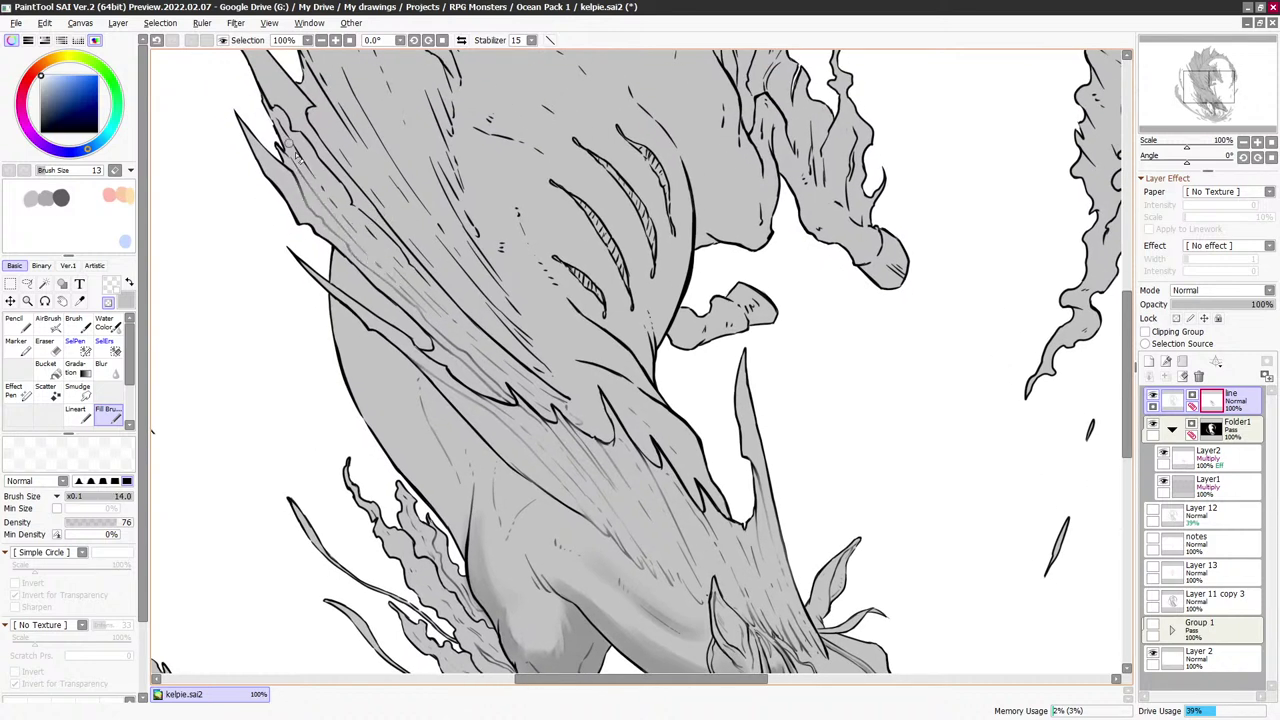
Fade the wavy strand running down from the outer mane spikes on the mask with brush size 20
{"action": "key", "text": "bracketleft"}
{"action": "key", "text": "bracketright"}
{"action": "key", "text": "bracketright"}
{"action": "key", "text": "bracketright"}
{"action": "key", "text": "bracketright"}
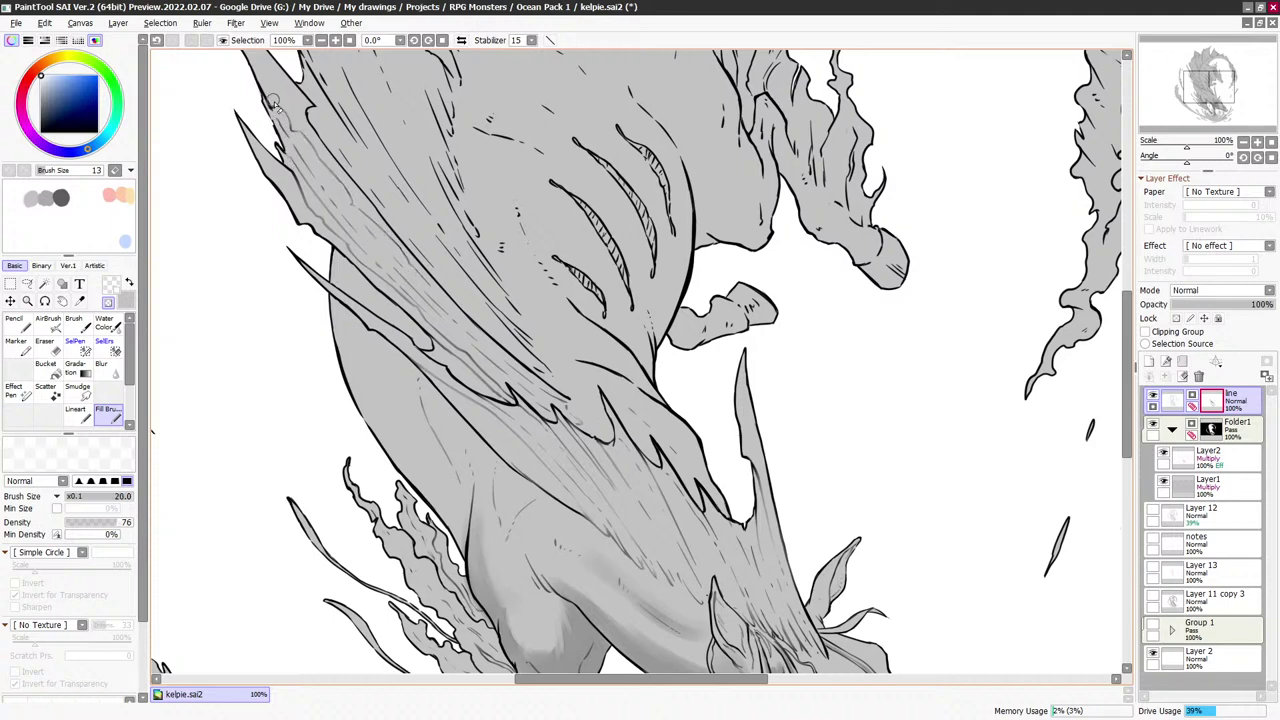
Refine the softened line between the two outer mane spikes on the mask with brush size 20
{"action": "key", "text": "bracketleft"}
{"action": "key", "text": "bracketleft"}
{"action": "key", "text": "bracketleft"}
{"action": "key", "text": "bracketright"}
{"action": "key", "text": "bracketright"}
{"action": "key", "text": "bracketright"}
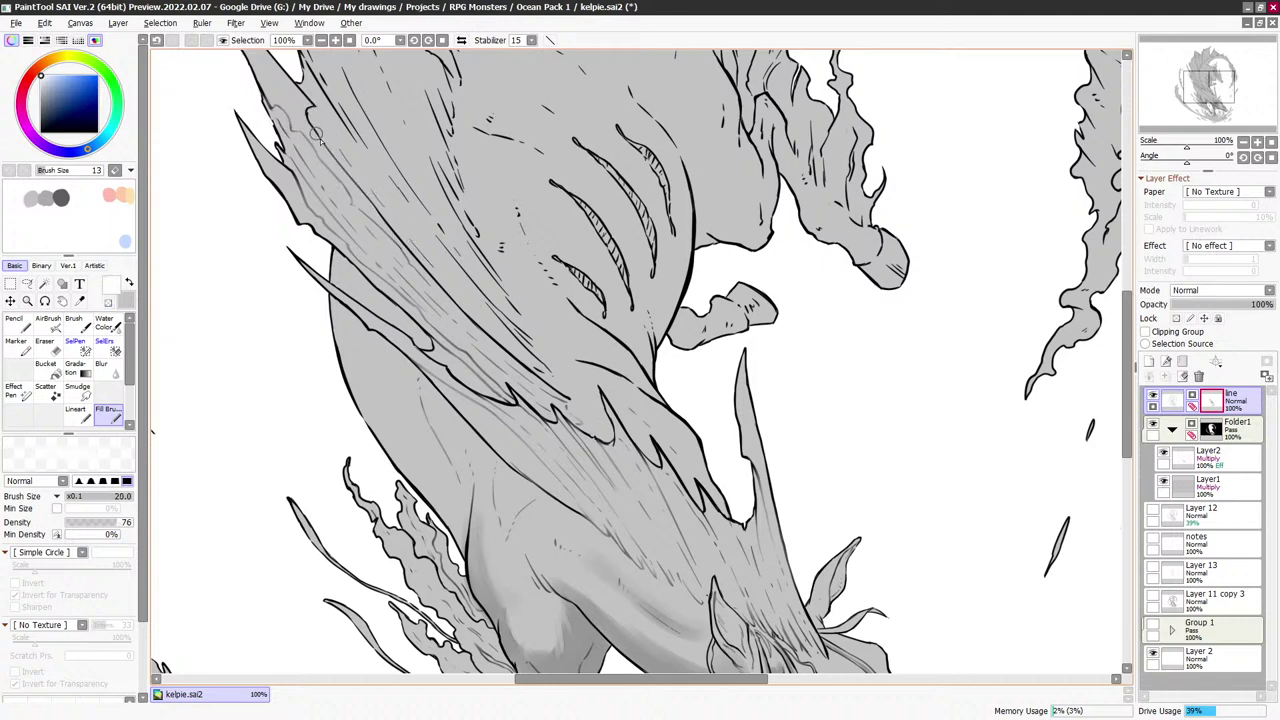
Fade the ends of the long mane strands below the gill slits on the mask, enlarging the brush to size 35
{"action": "key", "text": "bracketleft"}
{"action": "key", "text": "bracketright"}
{"action": "key", "text": "bracketright"}
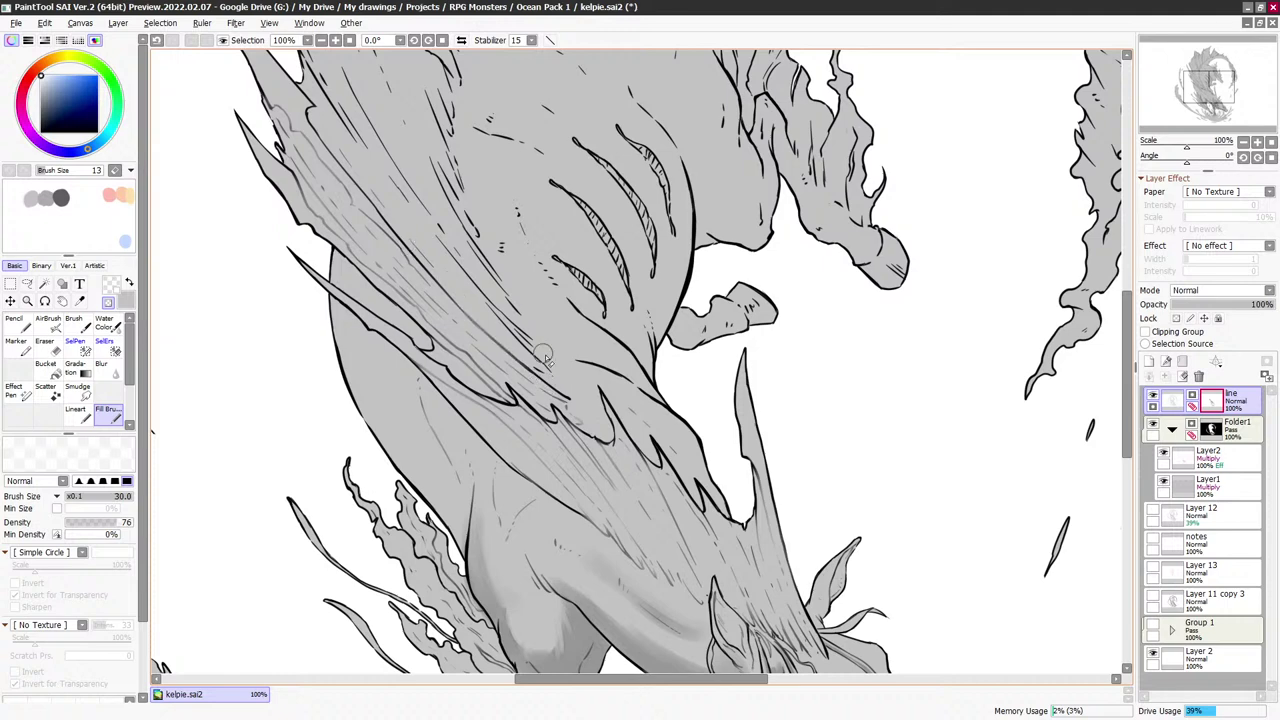
{"action": "key", "text": "bracketleft"}
{"action": "key", "text": "bracketleft"}
{"action": "key", "text": "bracketleft"}
{"action": "key", "text": "bracketright"}
{"action": "key", "text": "bracketright"}
{"action": "key", "text": "bracketright"}
{"action": "key", "text": "bracketright"}
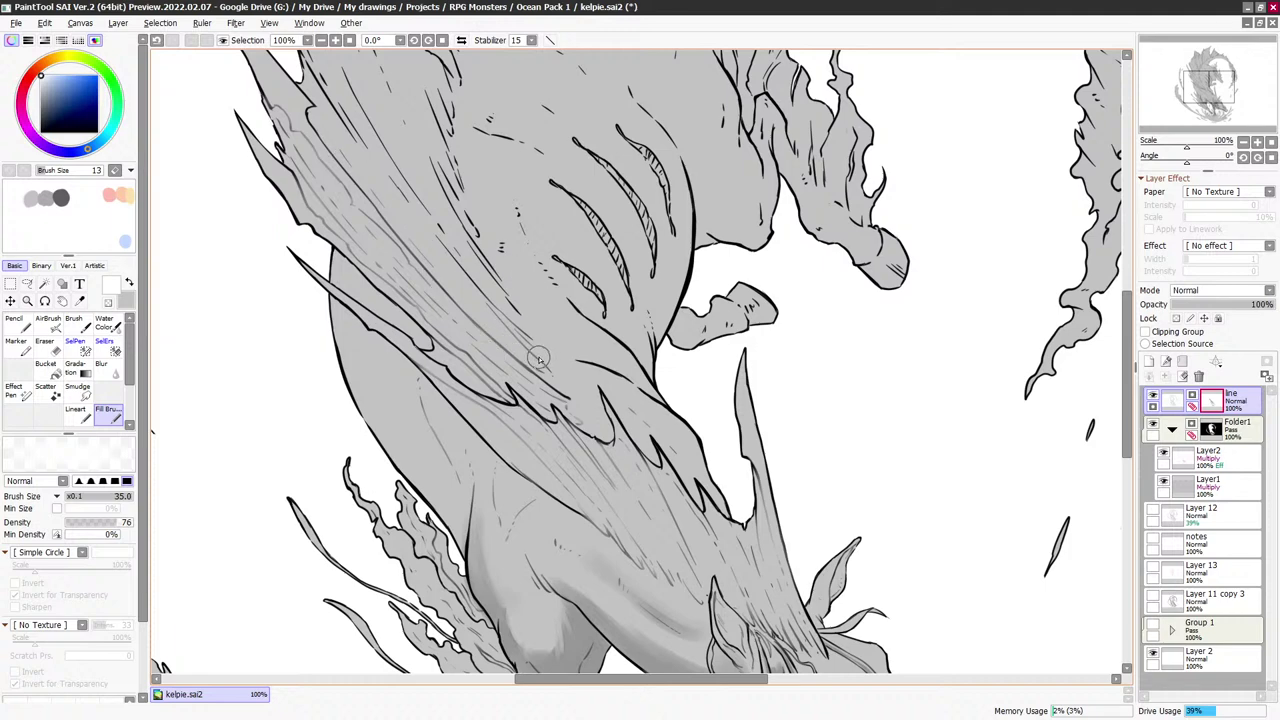
Fade the mane strands beside the gill slits on the mask with brush size 20
{"action": "scroll", "coordinate": [540, 357], "scroll_direction": "up", "scroll_amount": 3}
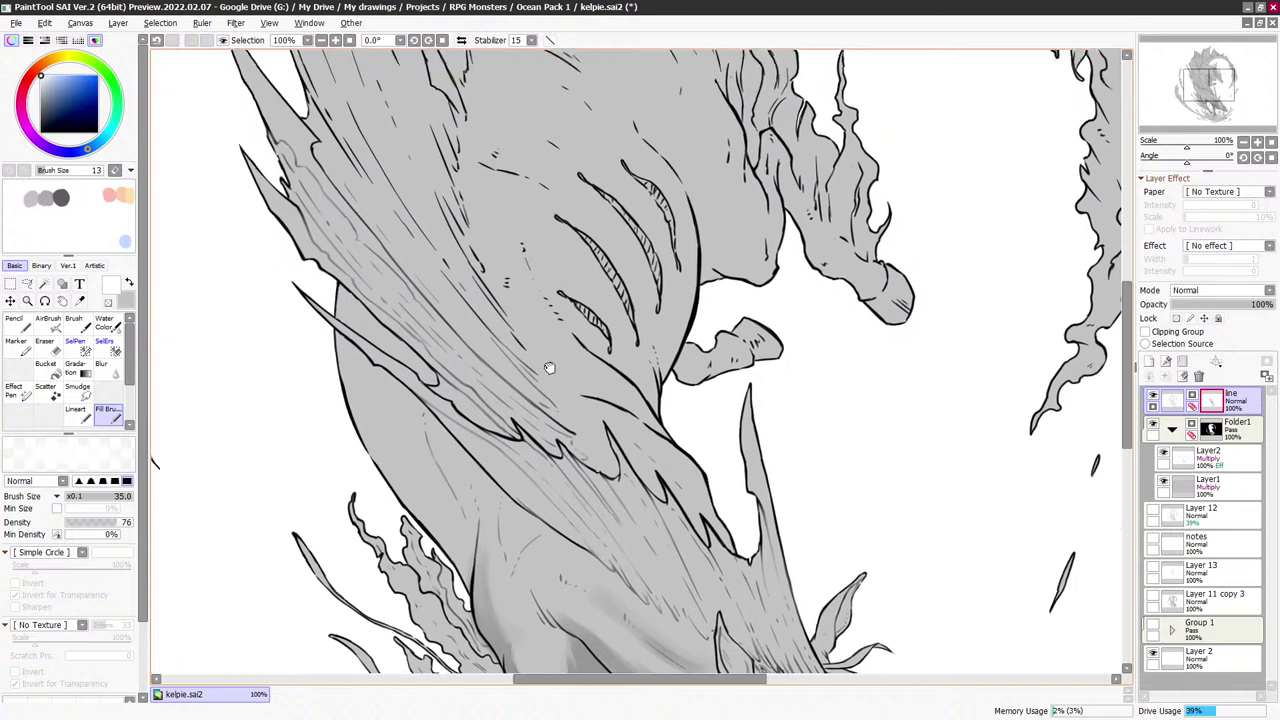
{"action": "key", "text": "bracketleft"}
{"action": "key", "text": "bracketleft"}
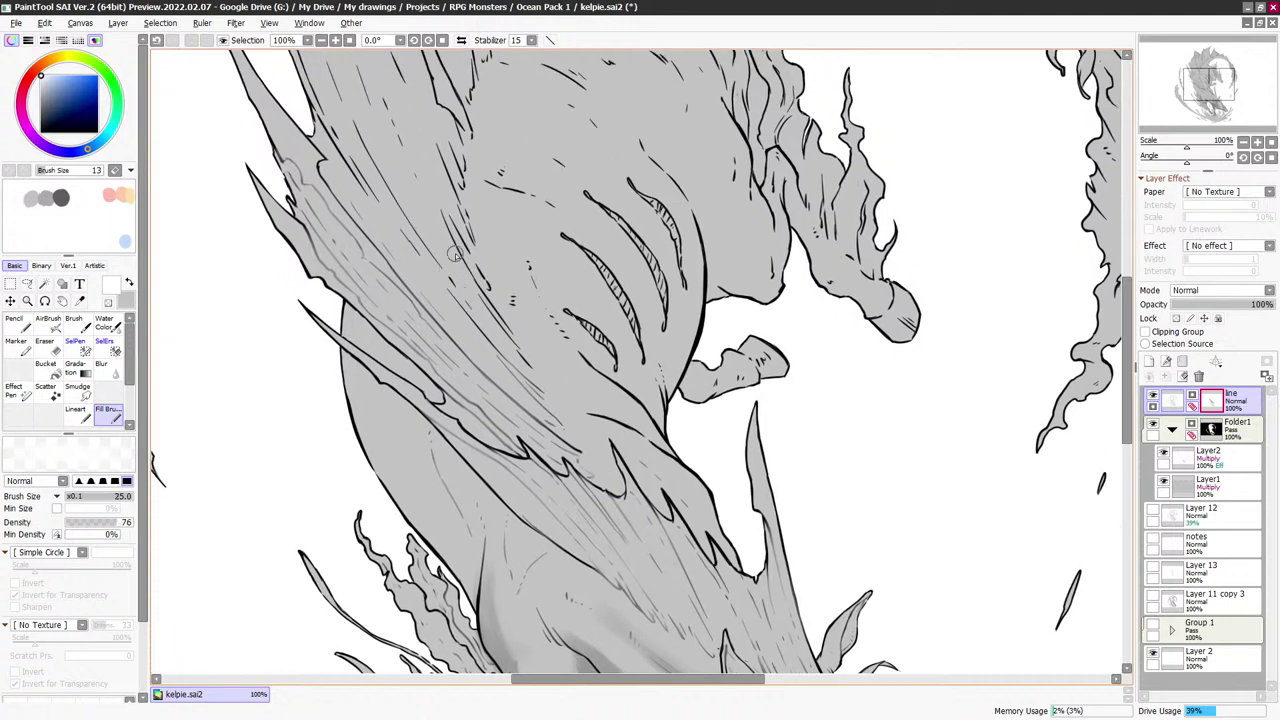
{"action": "key", "text": "e"}
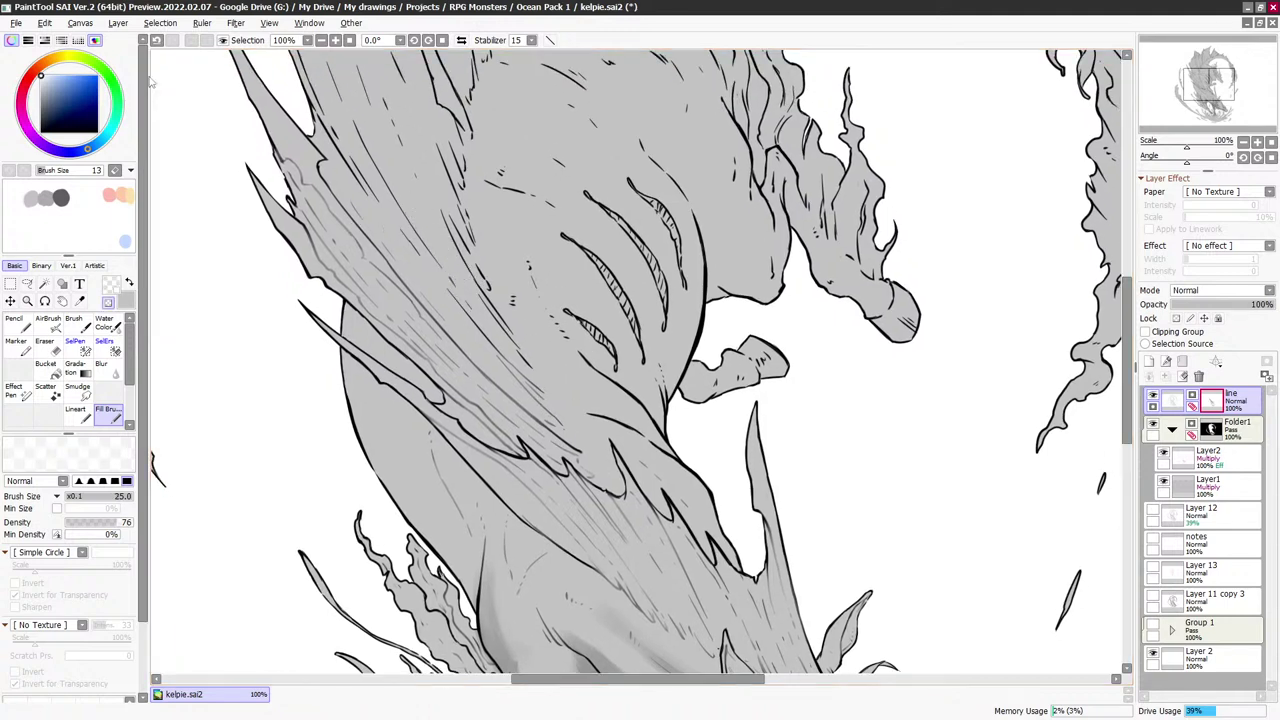
{"action": "key", "text": "bracketleft"}
{"action": "key", "text": "bracketleft"}
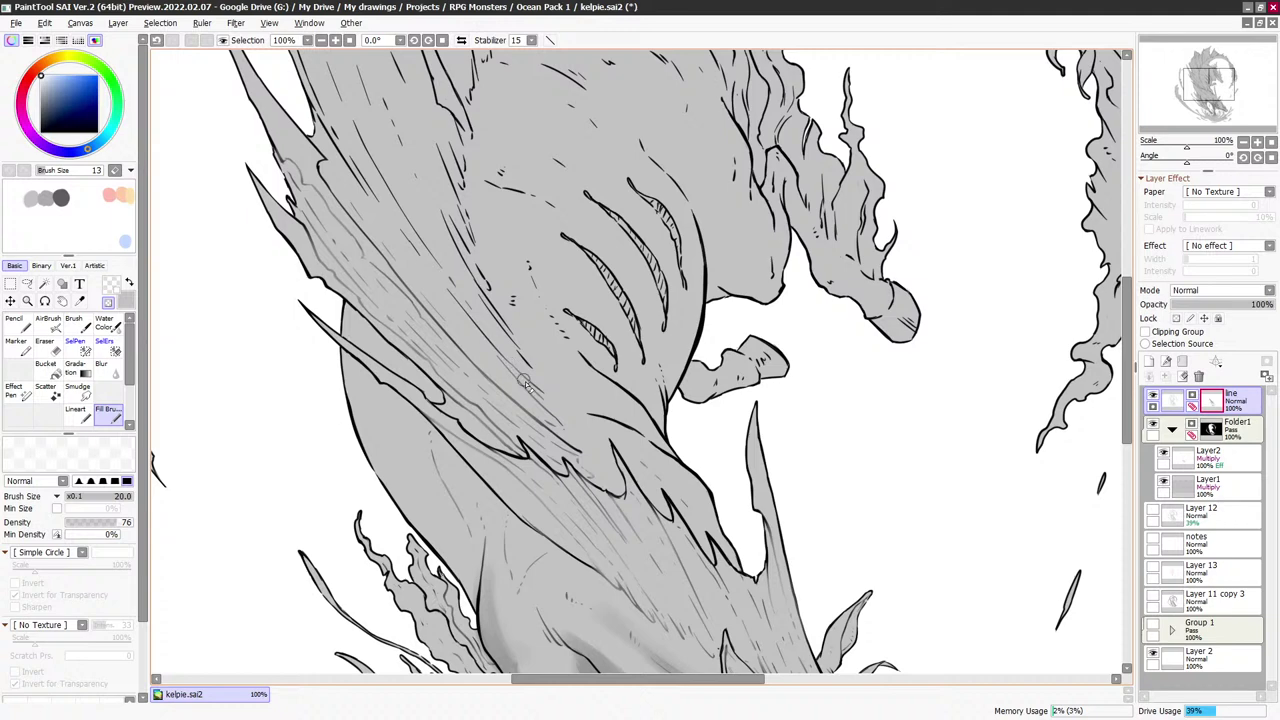
{"action": "mouse_move", "coordinate": [458, 252]}
{"action": "left_mouse_down"}
{"action": "mouse_move", "coordinate": [483, 337]}
{"action": "mouse_move", "coordinate": [436, 281]}
{"action": "left_mouse_up"}
{"action": "left_click_drag", "start_coordinate": [469, 366], "coordinate": [350, 205]}
Soften the long strands along the mane's outer edge on the mask, reducing the brush to size 12
{"action": "key", "text": "["}
{"action": "left_click_drag", "start_coordinate": [398, 285], "coordinate": [331, 166]}
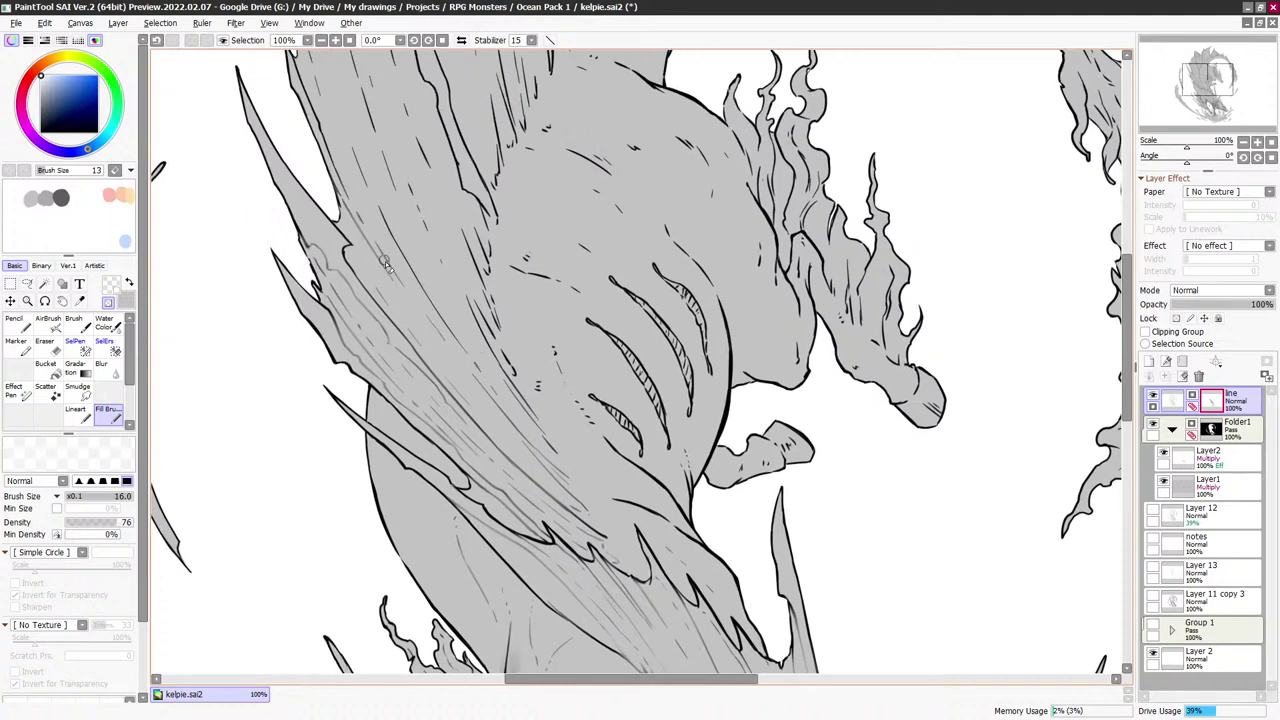
{"action": "left_click_drag", "start_coordinate": [330, 120], "coordinate": [355, 197]}
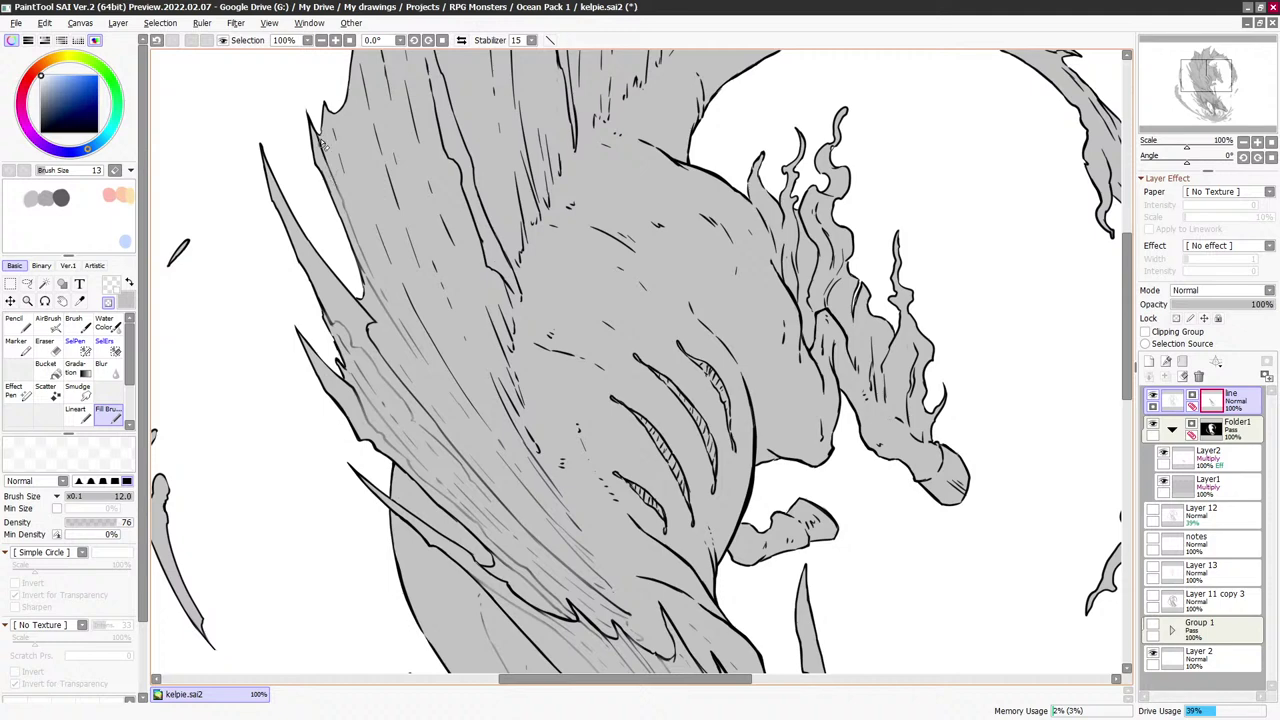
{"action": "left_click_drag", "start_coordinate": [463, 395], "coordinate": [400, 287]}
Fade the dense mane strands between the outer spikes and the gill slits on the mask with brush size 25
{"action": "key", "text": "]"}
{"action": "key", "text": "]"}
{"action": "key", "text": "]"}
{"action": "left_click_drag", "start_coordinate": [519, 522], "coordinate": [431, 416]}
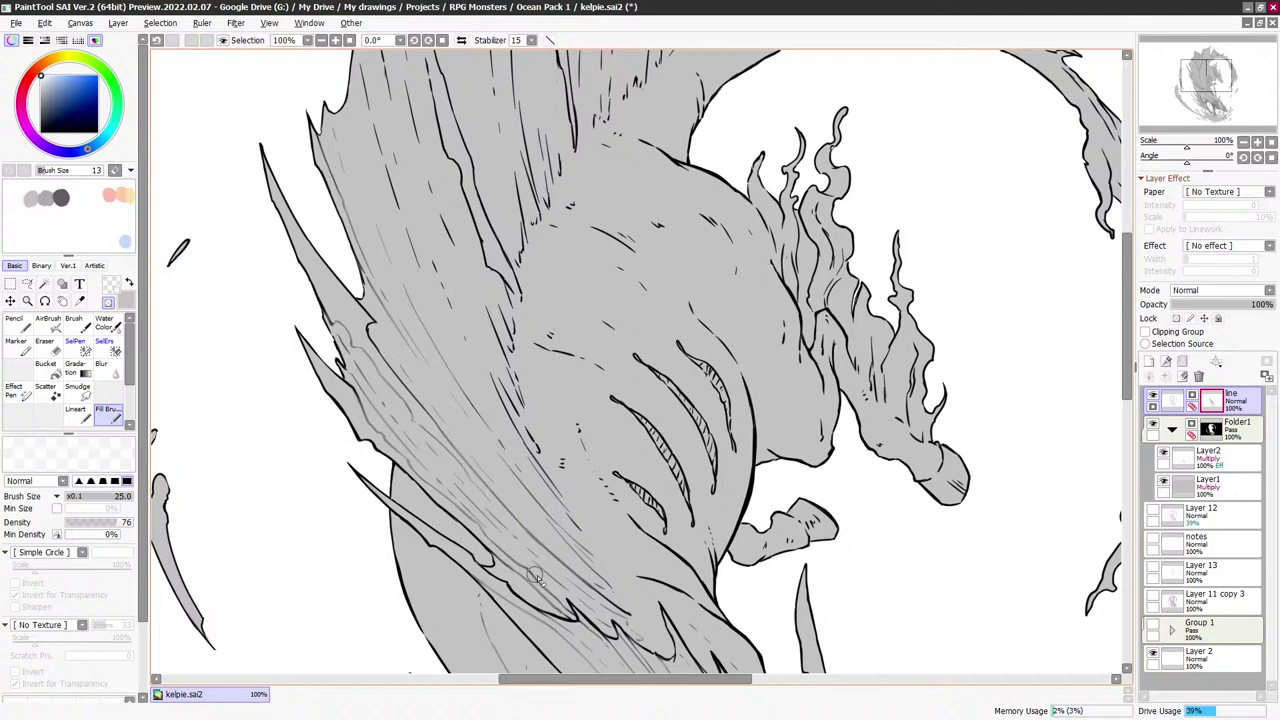
{"action": "left_click_drag", "start_coordinate": [560, 600], "coordinate": [417, 430]}
{"action": "left_click_drag", "start_coordinate": [525, 477], "coordinate": [449, 373]}
Fade the short strokes in the upper mane beside the shoulder on the mask with brush size 20
{"action": "key", "text": "bracketleft"}
{"action": "scroll", "coordinate": [378, 105], "scroll_direction": "up", "scroll_amount": 2}
{"action": "key", "text": "bracketleft"}
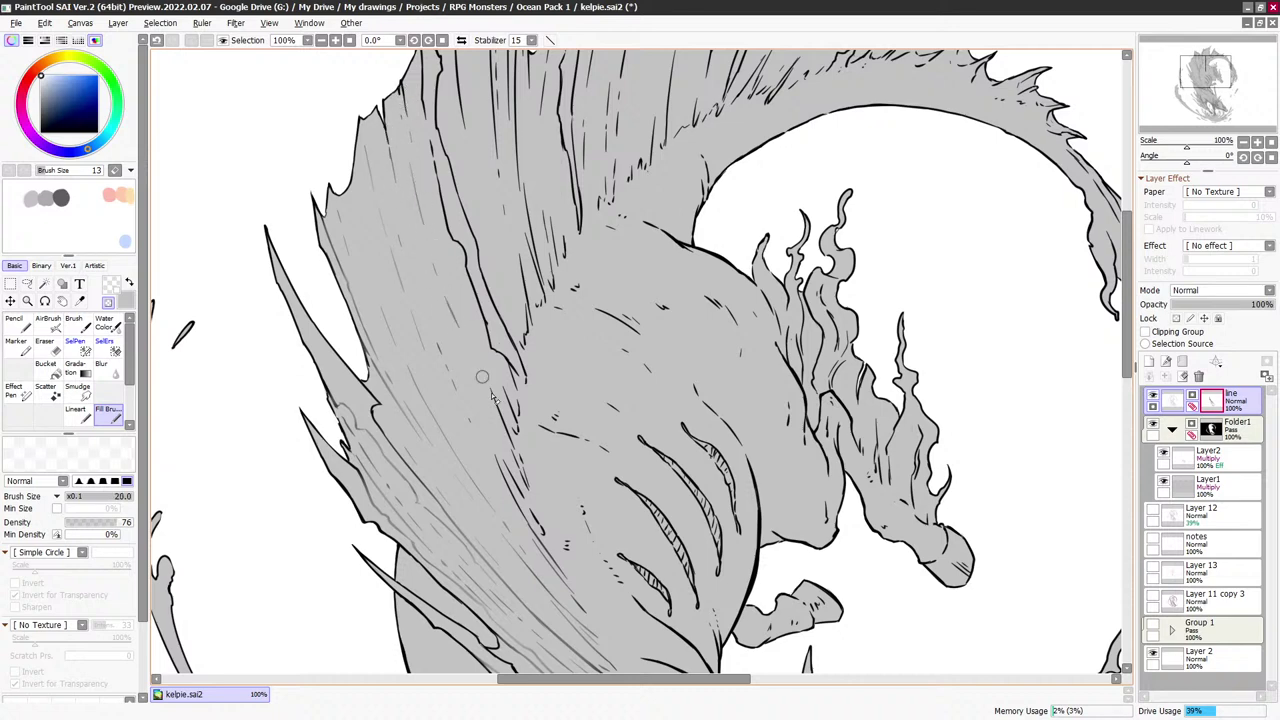
{"action": "left_click_drag", "start_coordinate": [530, 344], "coordinate": [484, 212]}
{"action": "left_click_drag", "start_coordinate": [510, 338], "coordinate": [500, 280]}
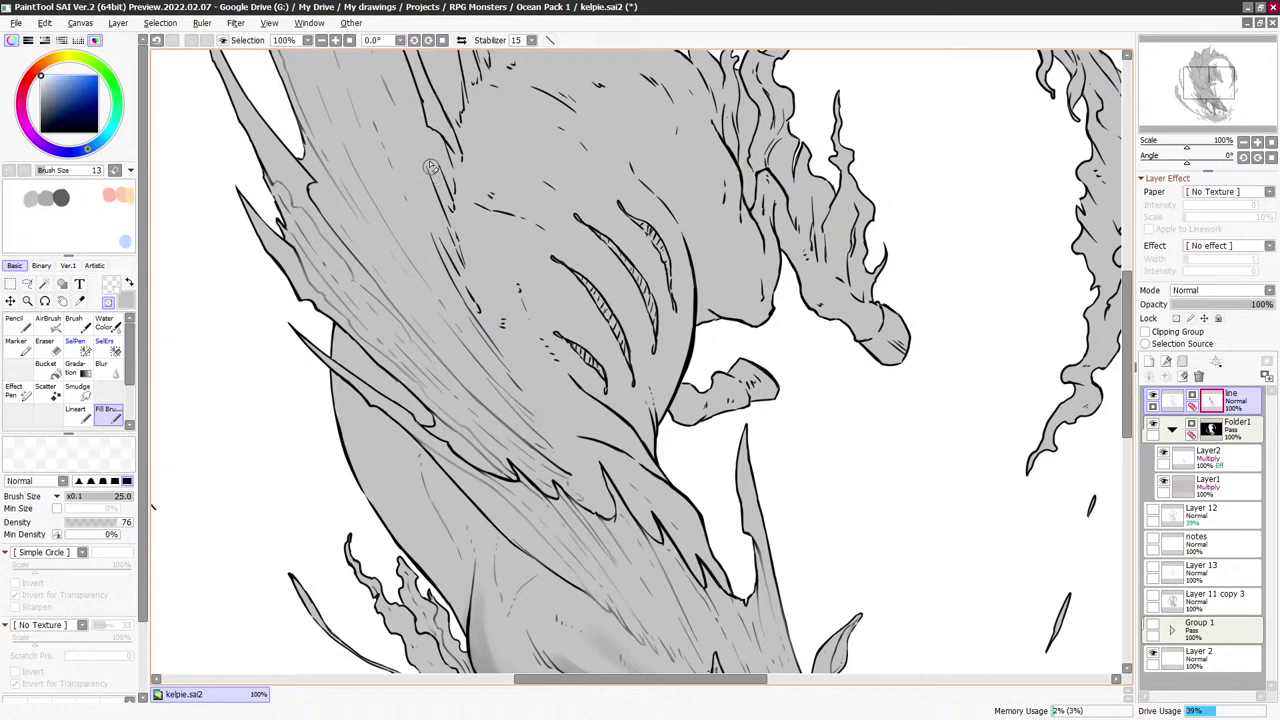
Fade the dark strand ends bordering the body near the gill slits on the mask, enlarging the brush to size 50
{"action": "left_click_drag", "start_coordinate": [430, 166], "coordinate": [471, 264]}
{"action": "left_click_drag", "start_coordinate": [445, 190], "coordinate": [463, 304]}
{"action": "left_click_drag", "start_coordinate": [437, 239], "coordinate": [546, 409]}
{"action": "key", "text": "]"}
{"action": "key", "text": "]"}
{"action": "key", "text": "]"}
{"action": "key", "text": "]"}
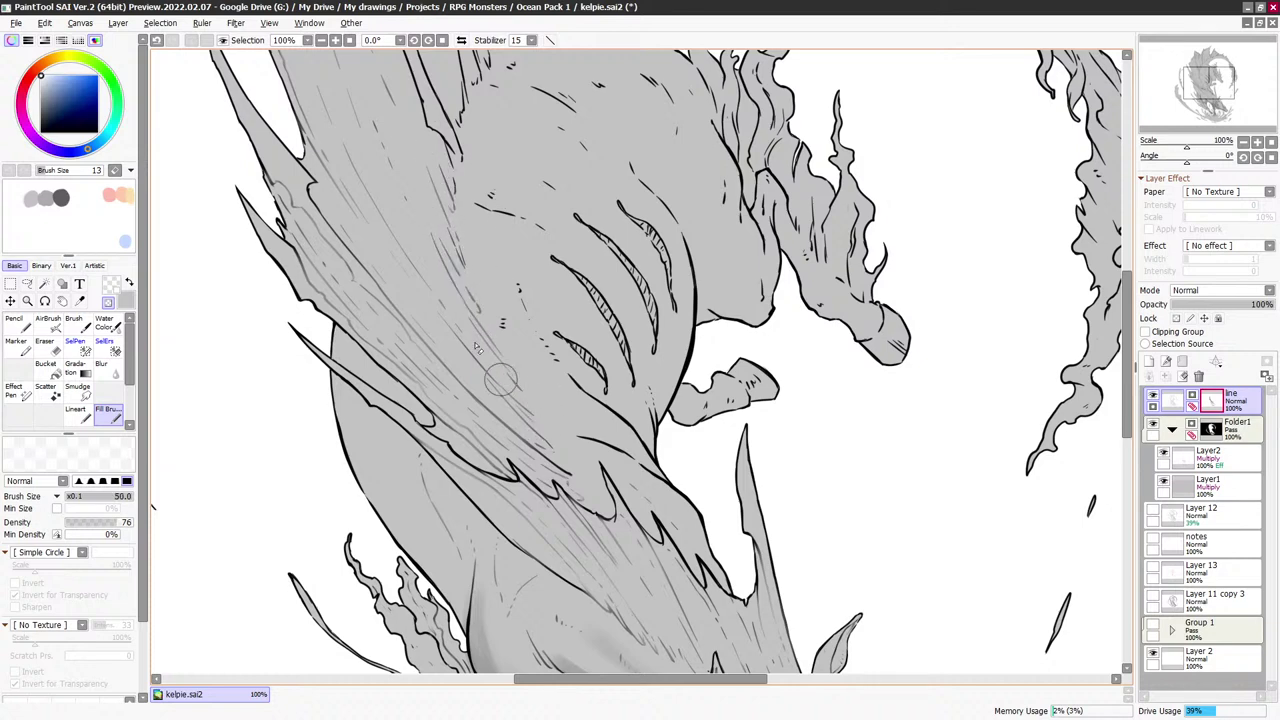
Soften the remaining mane strand ends below the gill slits on the mask with a smaller brush
{"action": "key", "text": "bracketleft"}
{"action": "key", "text": "bracketleft"}
{"action": "key", "text": "bracketleft"}
{"action": "key", "text": "bracketleft"}
{"action": "key", "text": "bracketleft"}
{"action": "key", "text": "bracketleft"}
{"action": "left_click_drag", "start_coordinate": [563, 459], "coordinate": [542, 438]}
{"action": "left_click_drag", "start_coordinate": [524, 362], "coordinate": [455, 182]}
Fade the hatching inside the lowest gill slit on the line mask with brush size 12
{"action": "key", "text": "bracketright"}
{"action": "key", "text": "bracketright"}
{"action": "key", "text": "bracketright"}
{"action": "key", "text": "bracketright"}
{"action": "key", "text": "bracketleft"}
{"action": "key", "text": "bracketleft"}
{"action": "key", "text": "bracketleft"}
{"action": "key", "text": "bracketleft"}
{"action": "key", "text": "bracketleft"}
{"action": "key", "text": "bracketleft"}
{"action": "key", "text": "bracketleft"}
{"action": "key", "text": "bracketleft"}
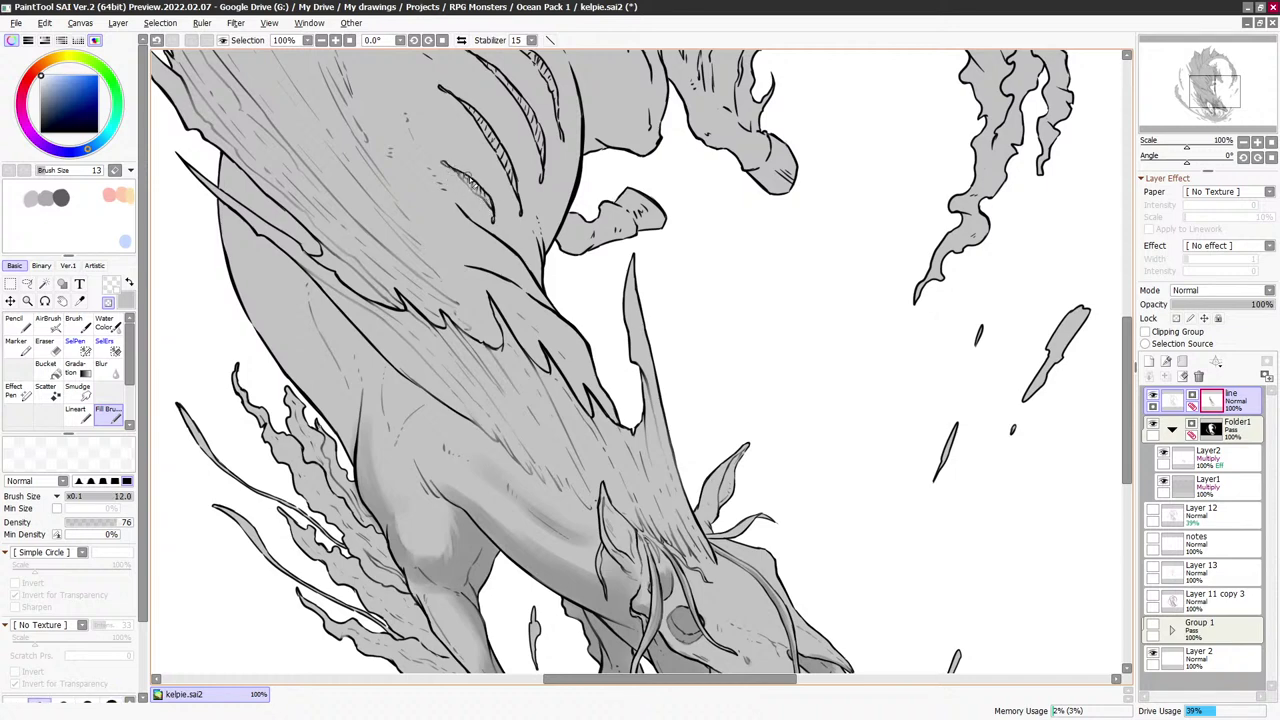
{"action": "key", "text": "bracketleft"}
{"action": "key", "text": "bracketleft"}
Soften the short strokes on the neck and along the lower mane edge on the mask with brush sizes 35 and 25
{"action": "key", "text": "bracketright"}
{"action": "key", "text": "bracketright"}
{"action": "key", "text": "bracketright"}
{"action": "key", "text": "bracketright"}
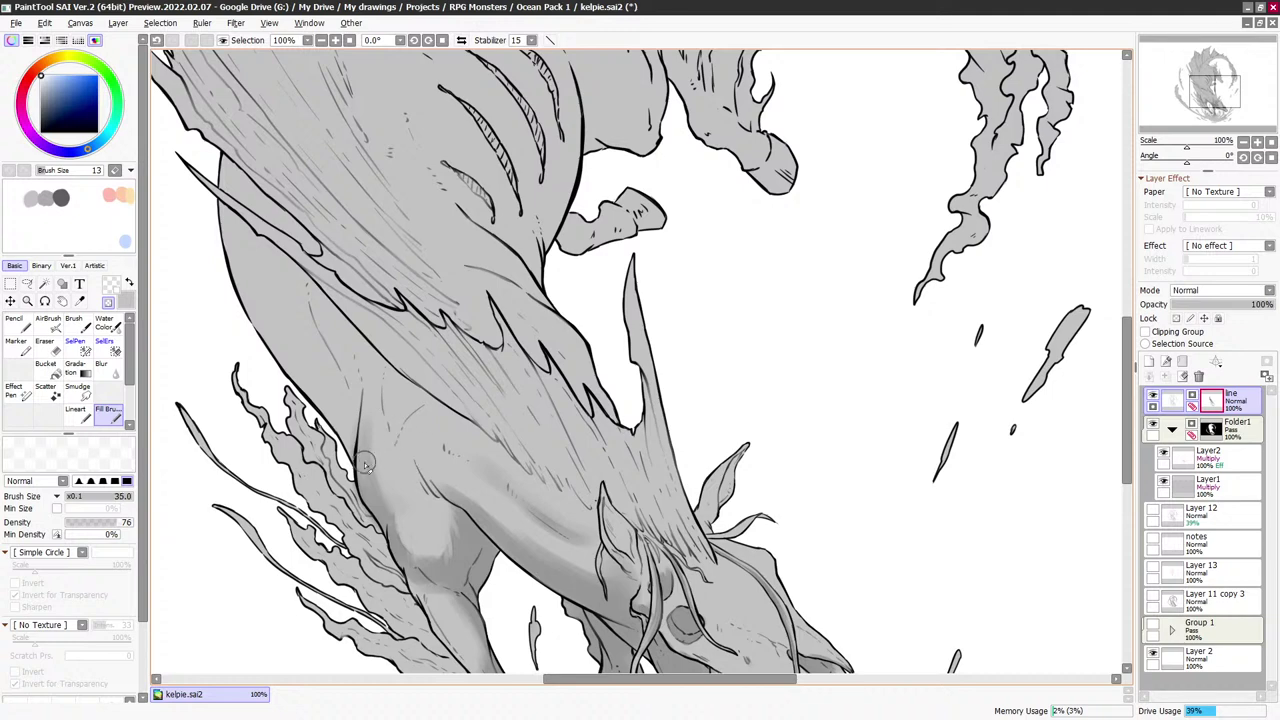
{"action": "key", "text": "bracketleft"}
{"action": "key", "text": "bracketleft"}
{"action": "scroll", "coordinate": [302, 291], "scroll_direction": "up", "scroll_amount": 2}
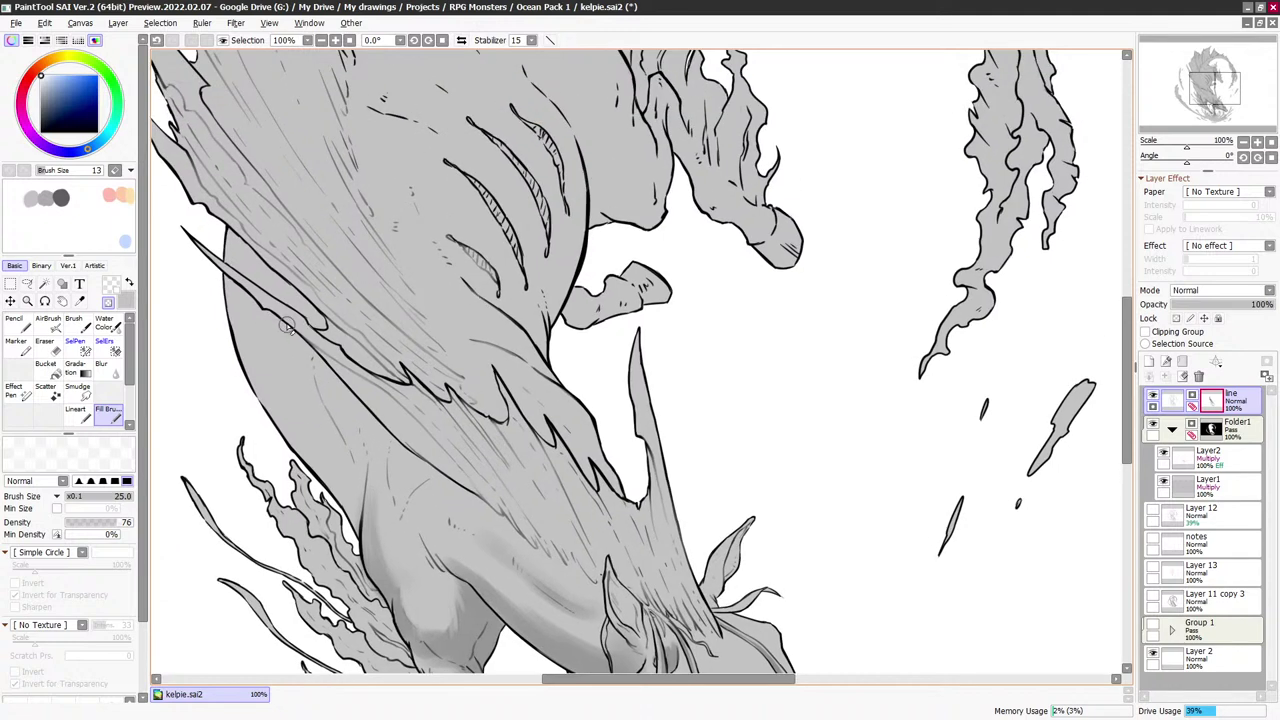
{"action": "scroll", "coordinate": [560, 200], "scroll_direction": "up", "scroll_amount": 2}
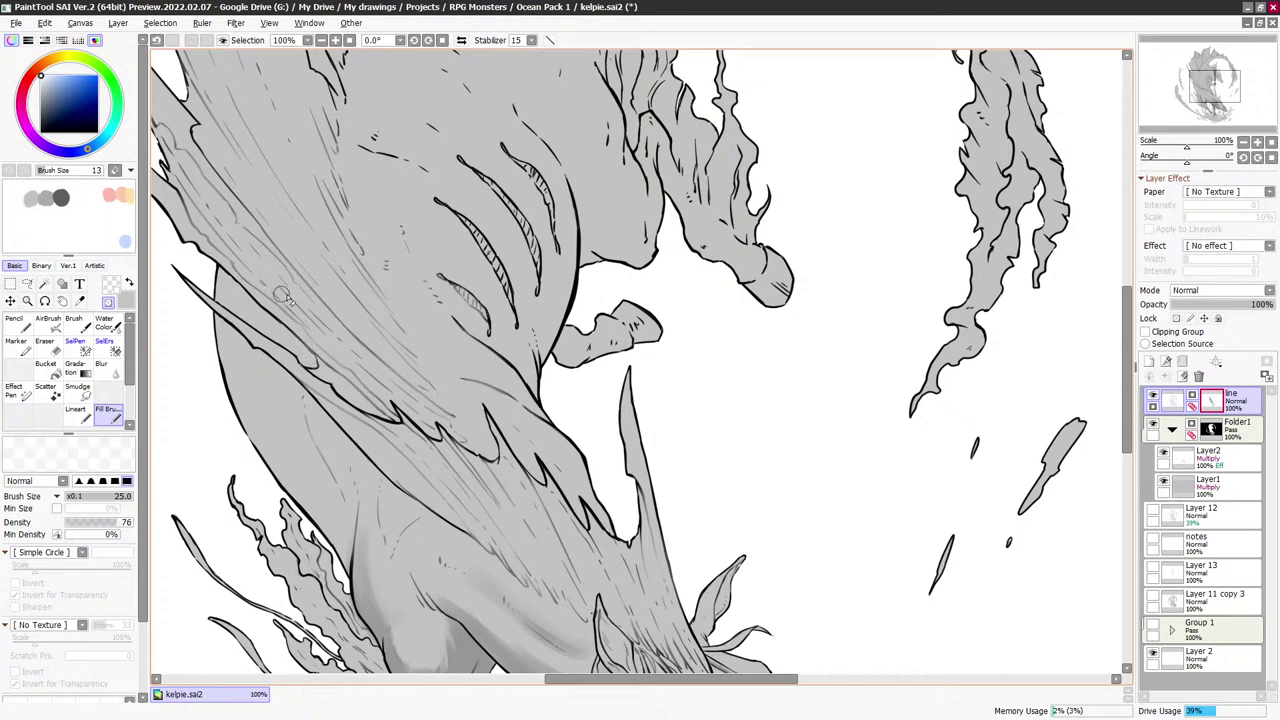
Fade the long jagged fin ray running down to the shoulder on the mask, reducing the brush from size 60 to 30
{"action": "mouse_move", "coordinate": [501, 341]}
{"action": "left_mouse_down"}
{"action": "mouse_move", "coordinate": [517, 309]}
{"action": "mouse_move", "coordinate": [533, 355]}
{"action": "left_mouse_up"}
{"action": "key", "text": "minus"}
{"action": "left_click_drag", "start_coordinate": [529, 216], "coordinate": [585, 380]}
{"action": "key", "text": "bracketright"}
{"action": "key", "text": "bracketright"}
{"action": "key", "text": "bracketright"}
{"action": "key", "text": "bracketright"}
{"action": "key", "text": "bracketright"}
{"action": "key", "text": "bracketright"}
{"action": "scroll", "coordinate": [437, 378], "scroll_direction": "up", "scroll_amount": 2}
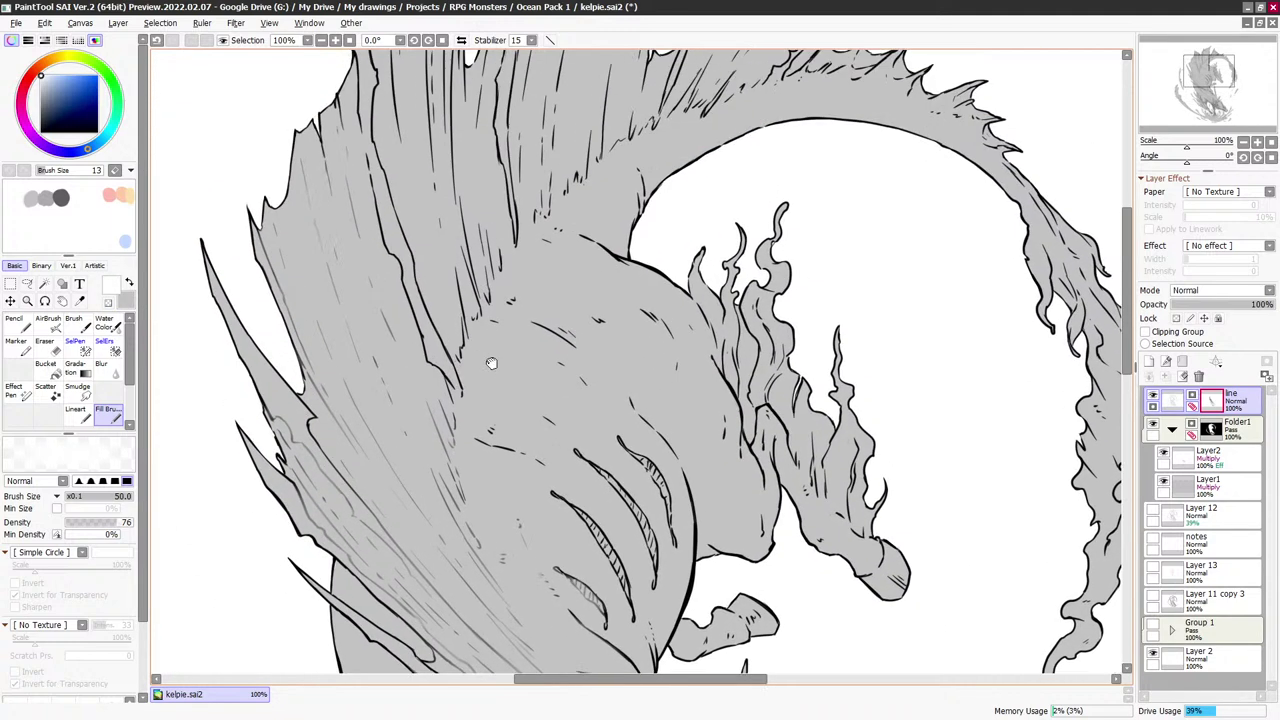
{"action": "key", "text": "minus"}
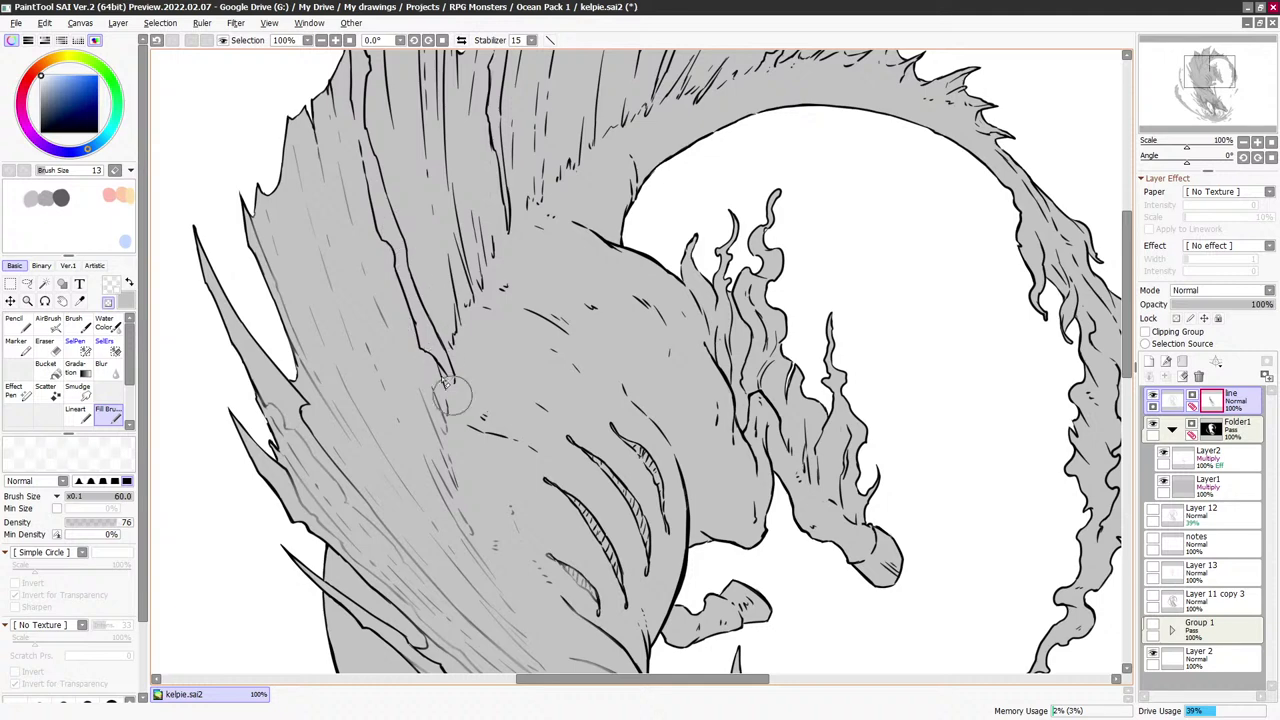
{"action": "left_click_drag", "start_coordinate": [451, 395], "coordinate": [393, 227]}
{"action": "key", "text": "bracketleft"}
{"action": "key", "text": "bracketleft"}
{"action": "mouse_move", "coordinate": [434, 367]}
{"action": "left_mouse_down"}
{"action": "mouse_move", "coordinate": [385, 232]}
{"action": "mouse_move", "coordinate": [366, 114]}
{"action": "left_mouse_up"}
{"action": "scroll", "coordinate": [370, 200], "scroll_direction": "up", "scroll_amount": 3}
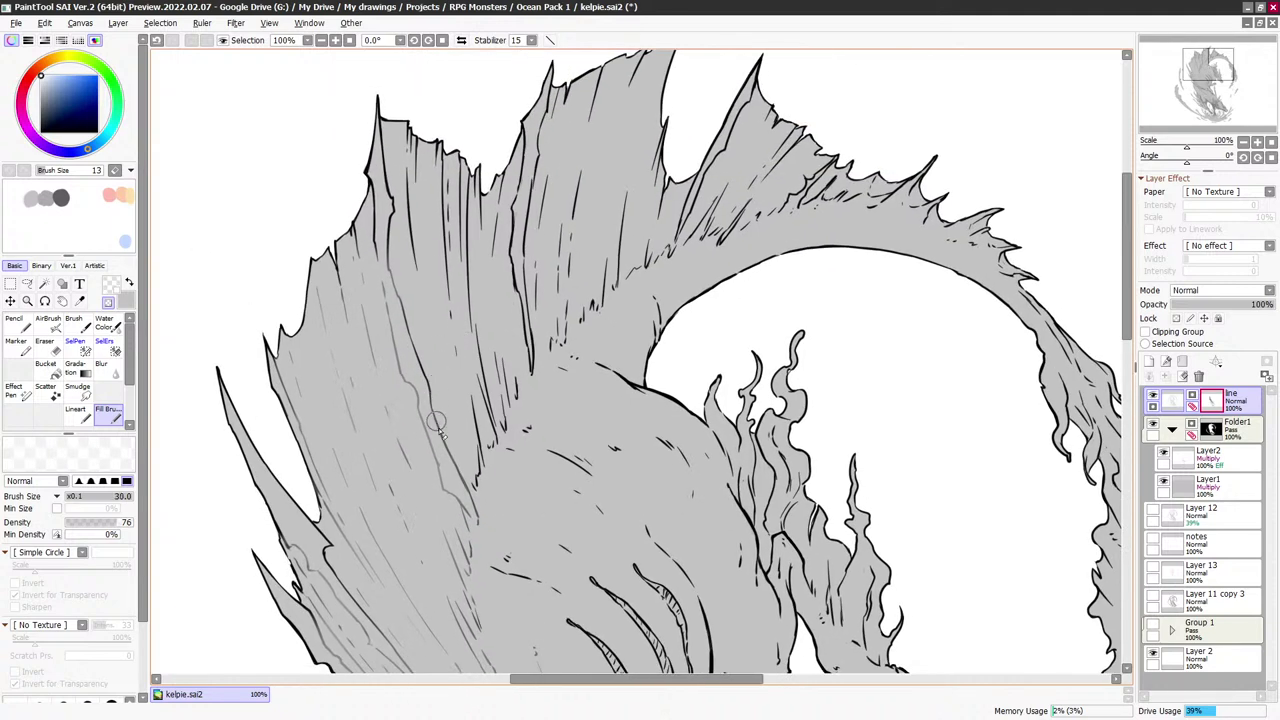
Soften the thin rays near the fin's outer edge on the mask with brush size 16
{"action": "key", "text": "bracketleft"}
{"action": "key", "text": "bracketleft"}
{"action": "key", "text": "bracketleft"}
{"action": "key", "text": "bracketleft"}
{"action": "key", "text": "bracketleft"}
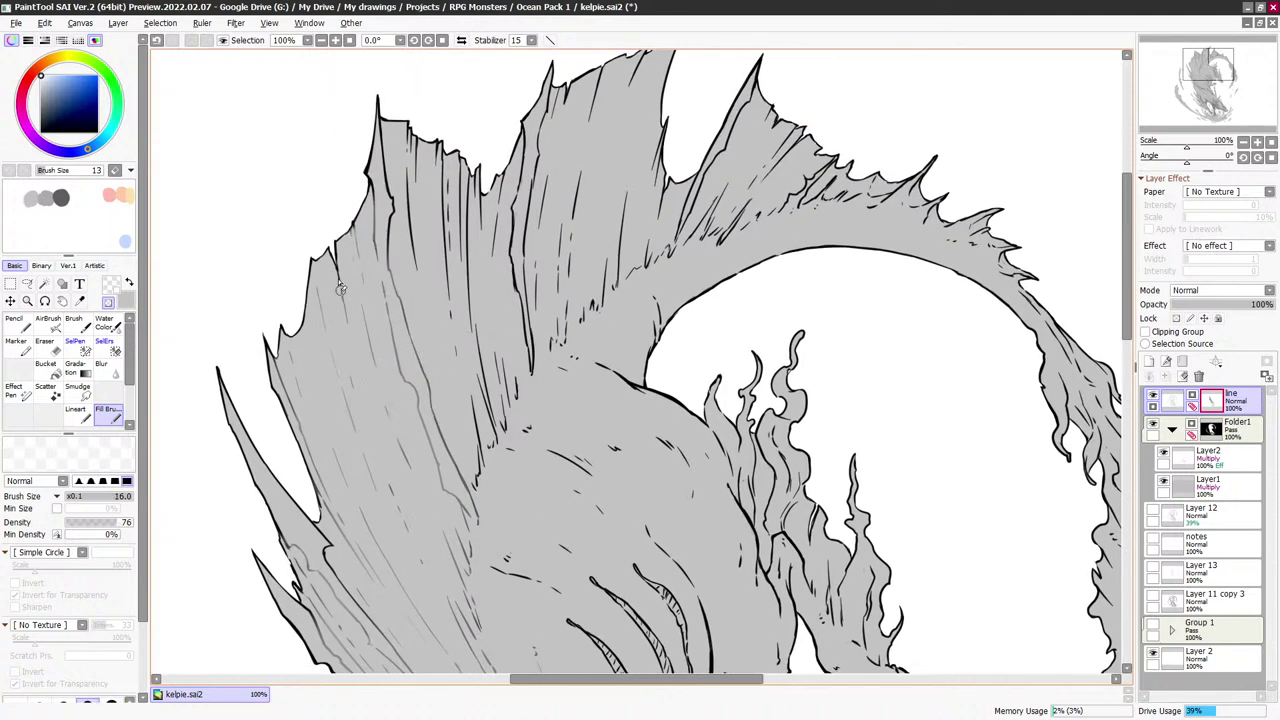
{"action": "scroll", "coordinate": [385, 420], "scroll_direction": "down", "scroll_amount": 1}
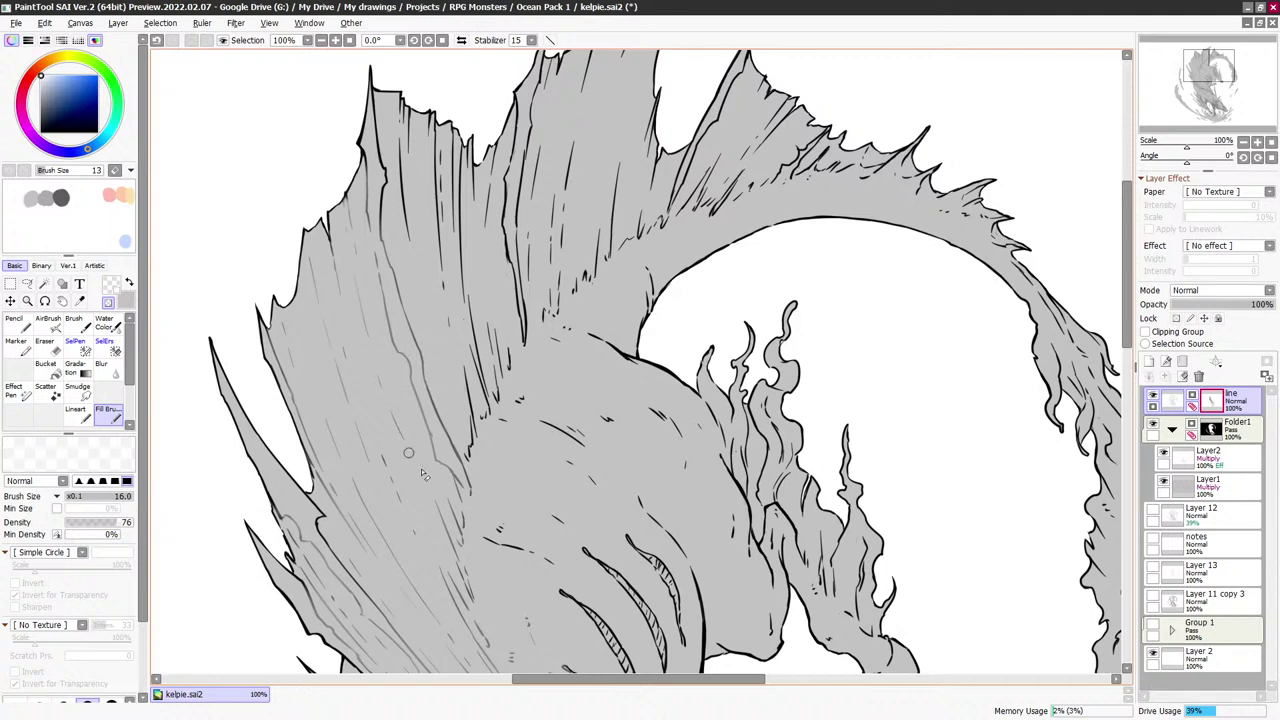
Fade the dark strand tips where the fin meets the shoulder on the mask with brush size 20
{"action": "key", "text": "bracketright"}
{"action": "left_click_drag", "start_coordinate": [464, 416], "coordinate": [475, 515]}
{"action": "mouse_move", "coordinate": [453, 392]}
{"action": "left_mouse_down"}
{"action": "mouse_move", "coordinate": [471, 420]}
{"action": "mouse_move", "coordinate": [484, 412]}
{"action": "left_mouse_up"}
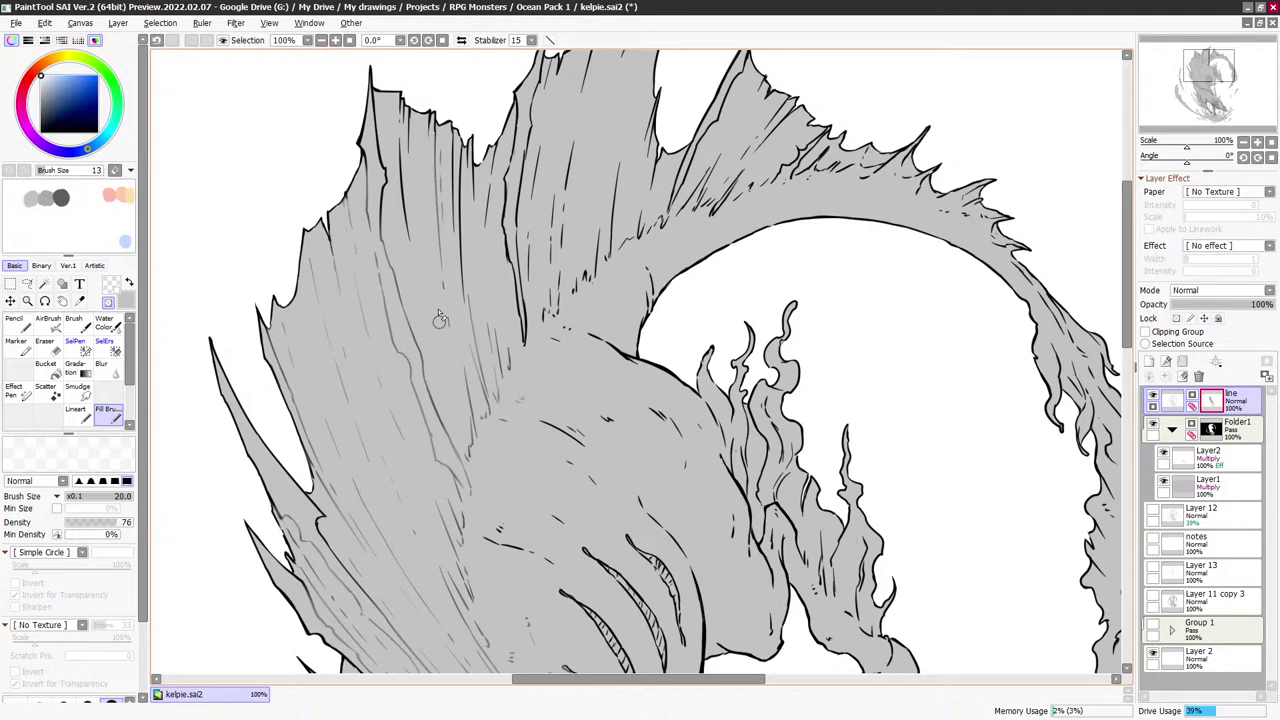
Lighten the fine rays between the two thick fin spines on the mask with brush size 16
{"action": "key", "text": "bracketleft"}
{"action": "key", "text": "bracketleft"}
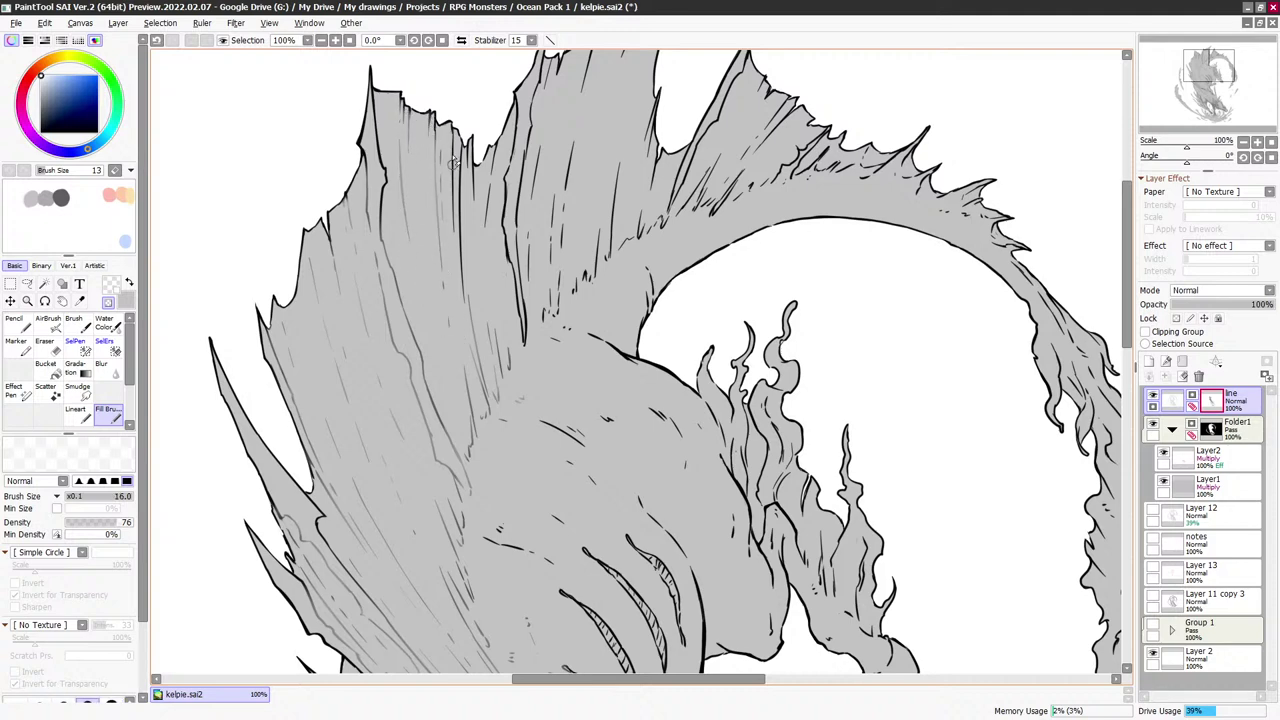
{"action": "key", "text": "bracketright"}
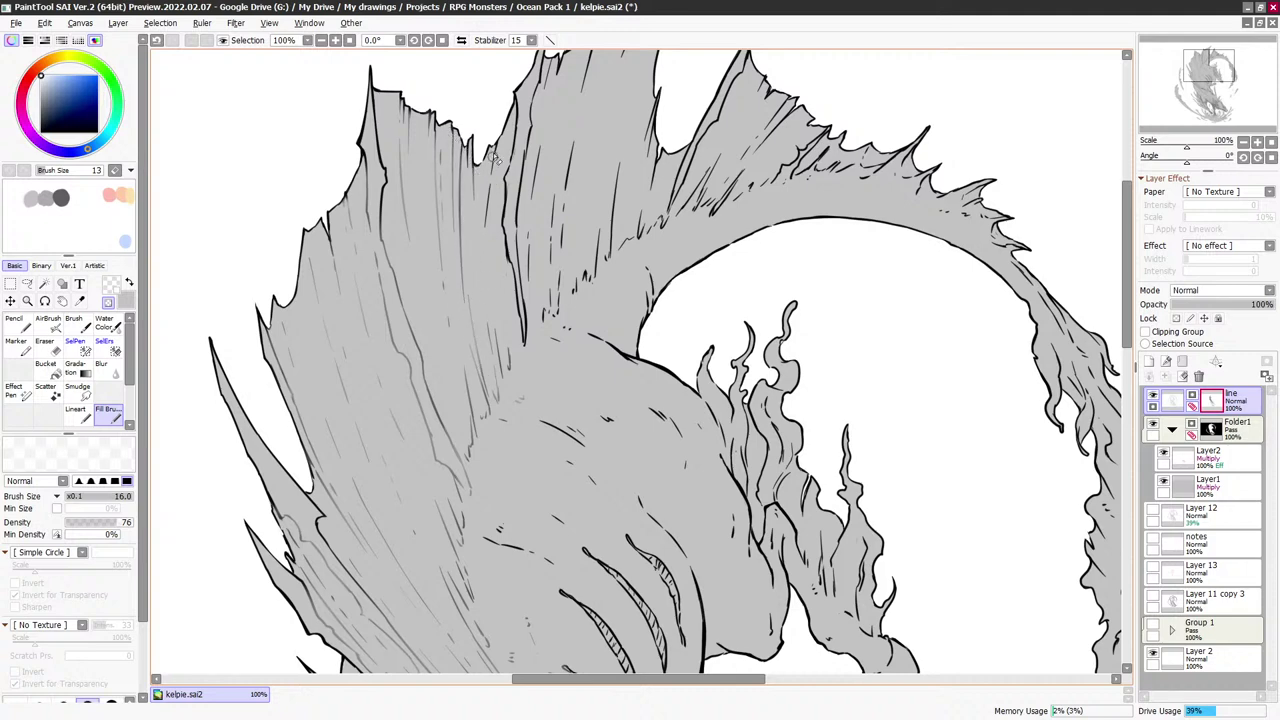
{"action": "left_click_drag", "start_coordinate": [494, 320], "coordinate": [479, 165]}
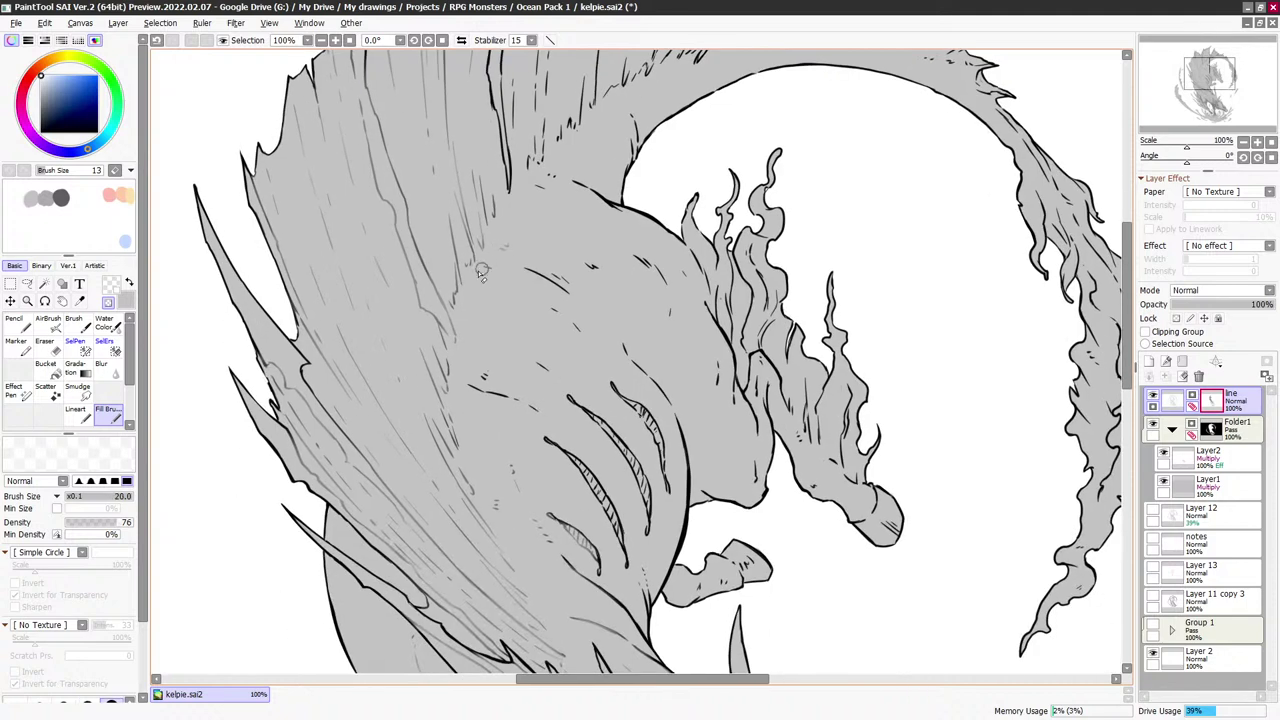
Fade the short strokes across the shoulder above the gill slits on the mask with brush size 50
{"action": "left_click_drag", "start_coordinate": [441, 359], "coordinate": [446, 420]}
{"action": "key", "text": "bracketright"}
{"action": "key", "text": "bracketright"}
{"action": "key", "text": "bracketright"}
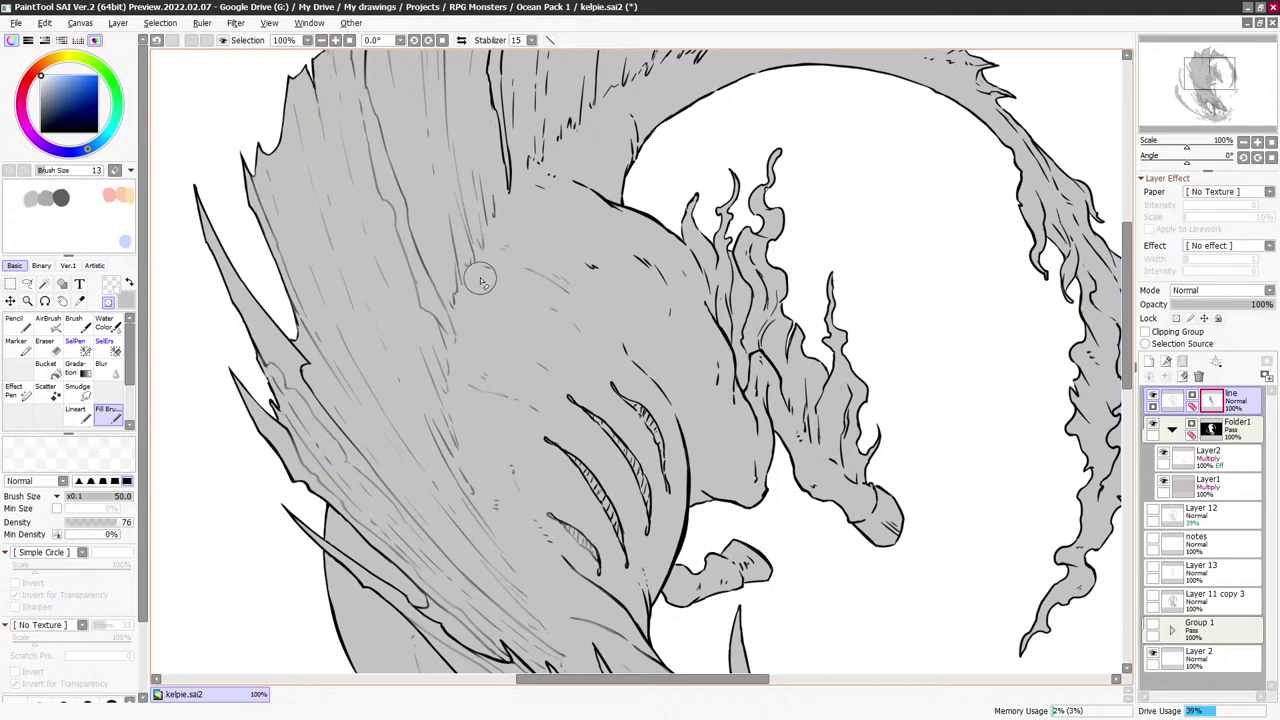
{"action": "left_click_drag", "start_coordinate": [632, 262], "coordinate": [598, 178]}
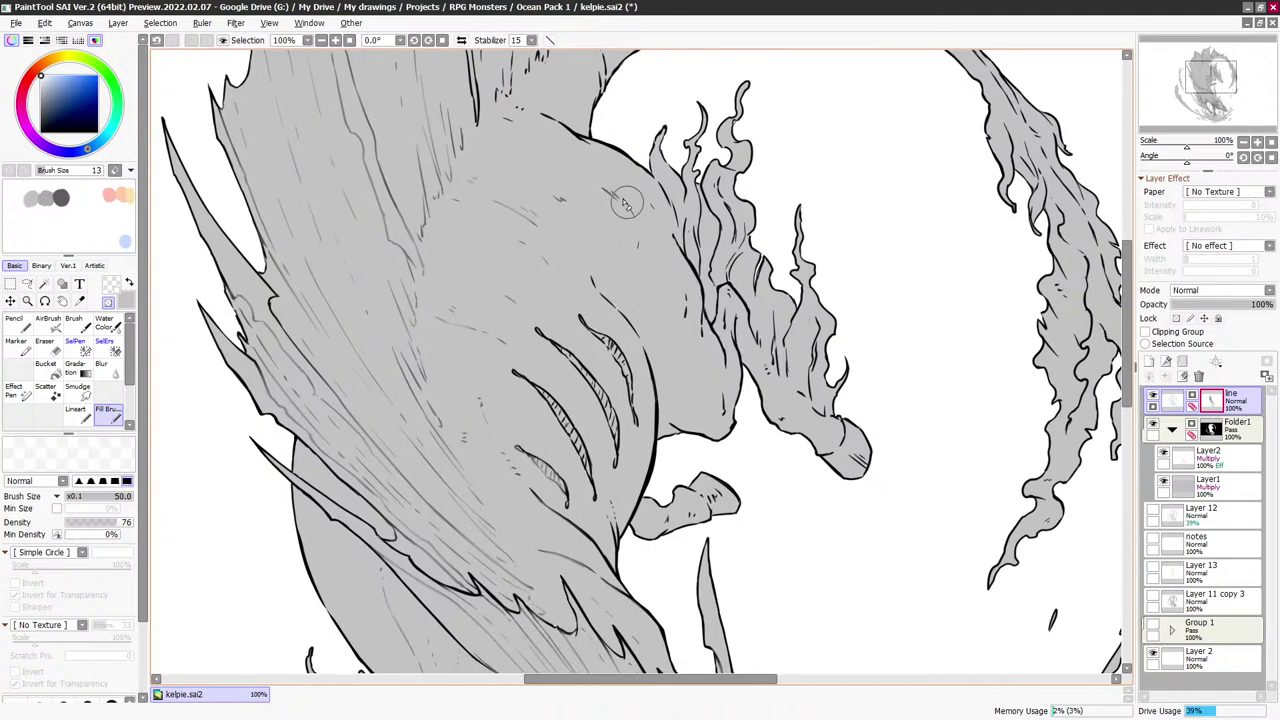
{"action": "key", "text": "bracketleft"}
{"action": "mouse_move", "coordinate": [597, 396]}
{"action": "left_mouse_down"}
{"action": "mouse_move", "coordinate": [577, 277]}
{"action": "mouse_move", "coordinate": [560, 338]}
{"action": "mouse_move", "coordinate": [548, 316]}
{"action": "left_mouse_up"}
Fade the hatching inside the middle gill slits on the mask, reducing the brush from size 20 to 12
{"action": "key", "text": "bracketleft"}
{"action": "key", "text": "bracketleft"}
{"action": "key", "text": "bracketleft"}
{"action": "key", "text": "bracketleft"}
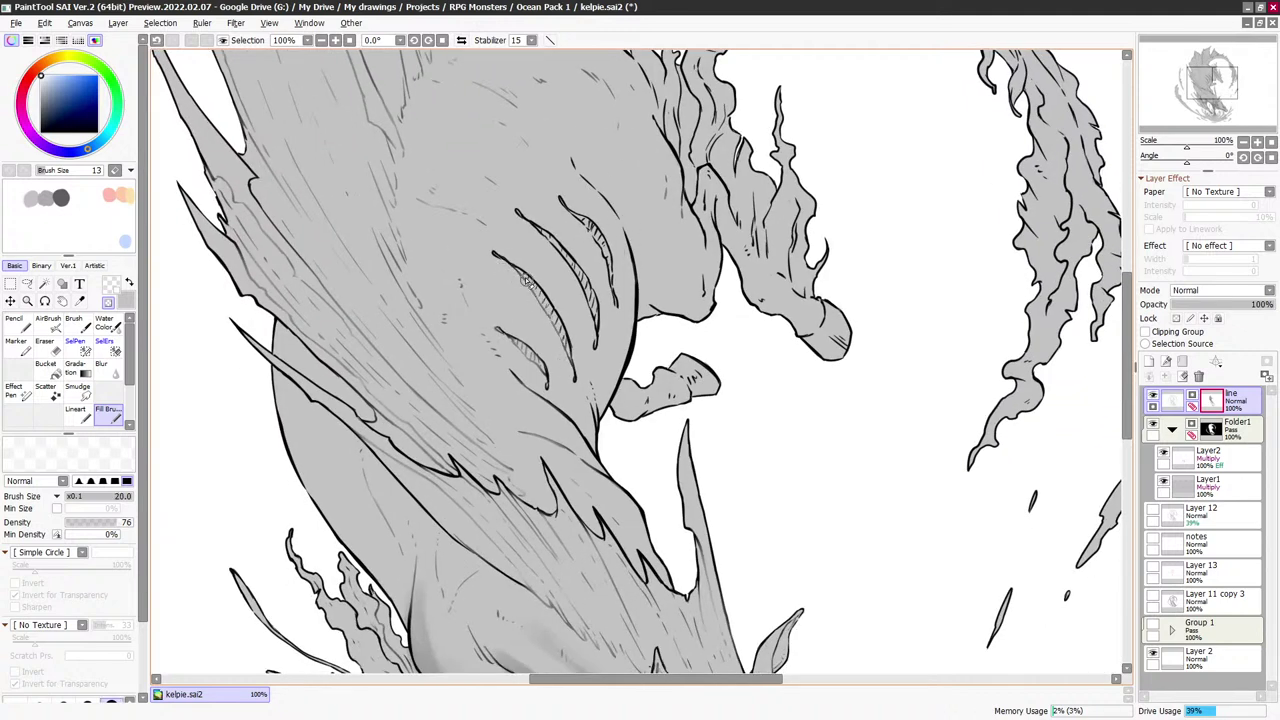
{"action": "key", "text": "bracketleft"}
{"action": "key", "text": "bracketleft"}
{"action": "key", "text": "bracketleft"}
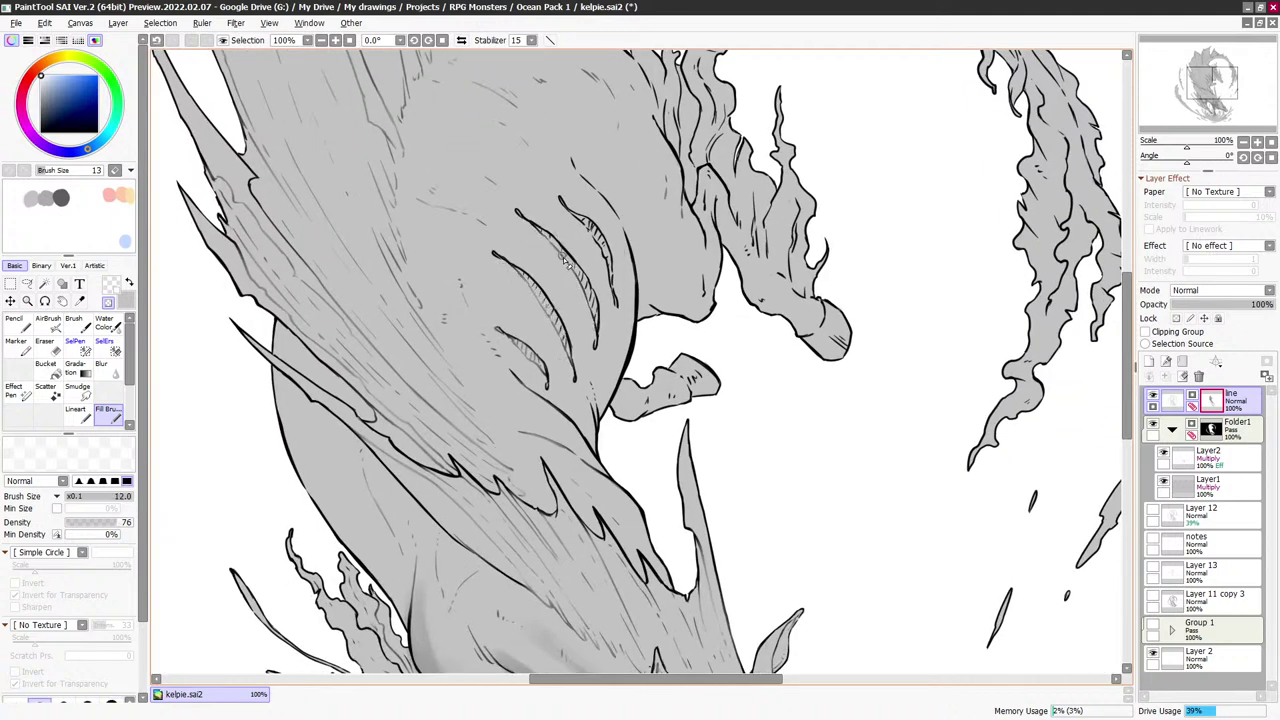
Fade the hatching inside the uppermost gill slit on the mask with brush size 8
{"action": "key", "text": "bracketright"}
{"action": "key", "text": "bracketright"}
{"action": "key", "text": "bracketleft"}
{"action": "key", "text": "bracketleft"}
{"action": "key", "text": "bracketleft"}
{"action": "key", "text": "bracketleft"}
{"action": "key", "text": "bracketleft"}
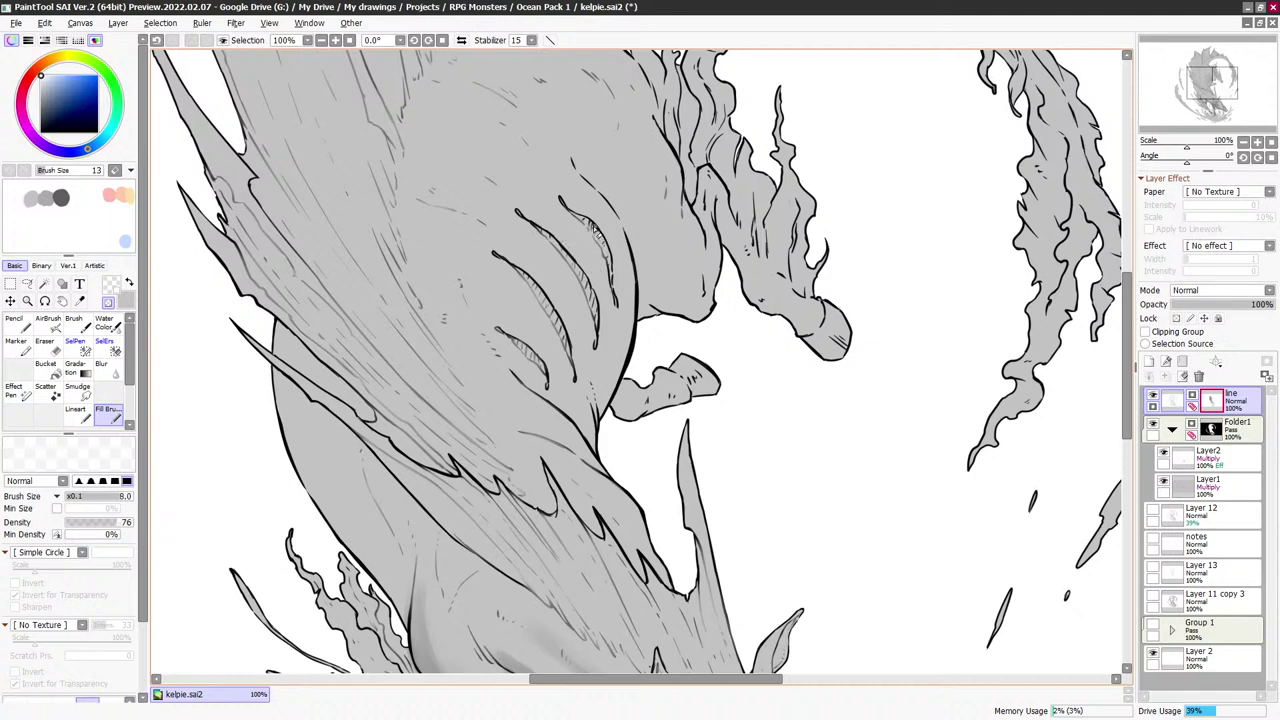
{"action": "key", "text": "bracketleft"}
{"action": "key", "text": "bracketright"}
Soften the small strokes just below the lowest gill slit on the mask with brush size 12
{"action": "key", "text": "x"}
{"action": "key", "text": "x"}
{"action": "key", "text": "bracketright"}
{"action": "key", "text": "bracketright"}
{"action": "key", "text": "bracketright"}
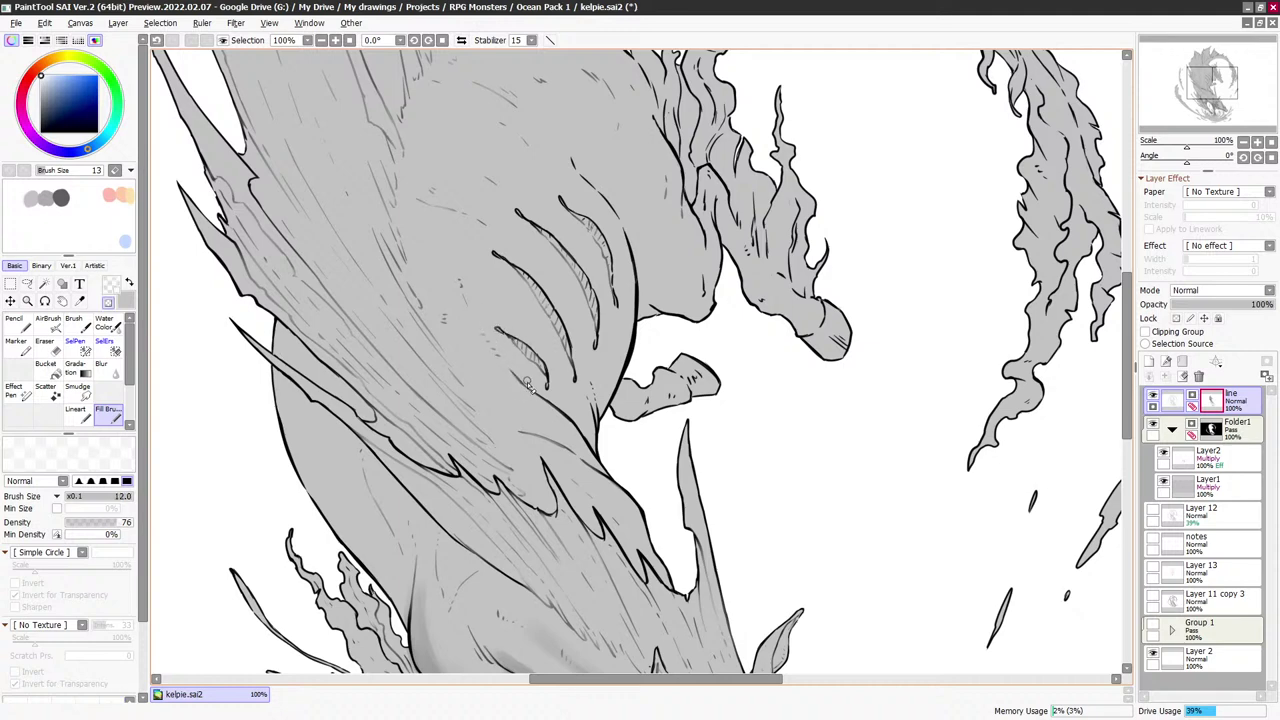
Lighten the outlines of the lower and middle gill slits on the mask, enlarging the brush to size 35
{"action": "left_click_drag", "start_coordinate": [537, 214], "coordinate": [529, 256]}
{"action": "key", "text": "bracketright"}
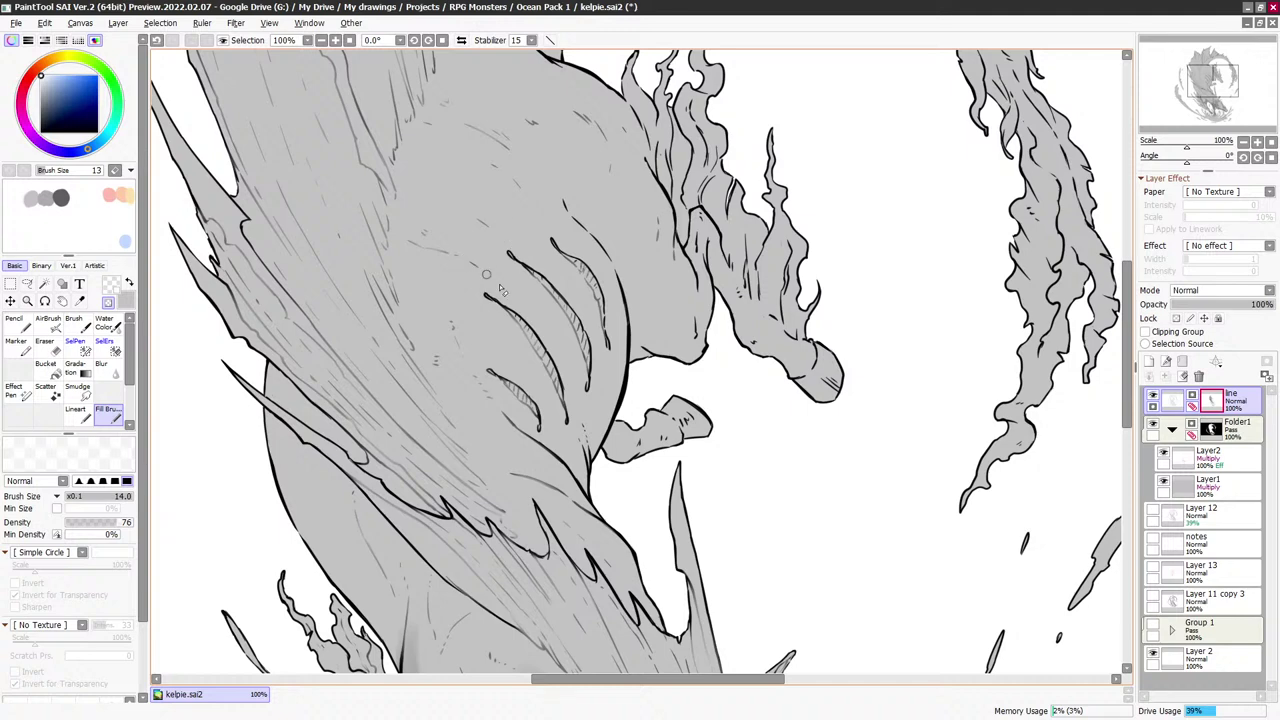
{"action": "scroll", "coordinate": [395, 200], "scroll_direction": "up", "scroll_amount": 1}
{"action": "key", "text": "bracketright"}
{"action": "key", "text": "bracketright"}
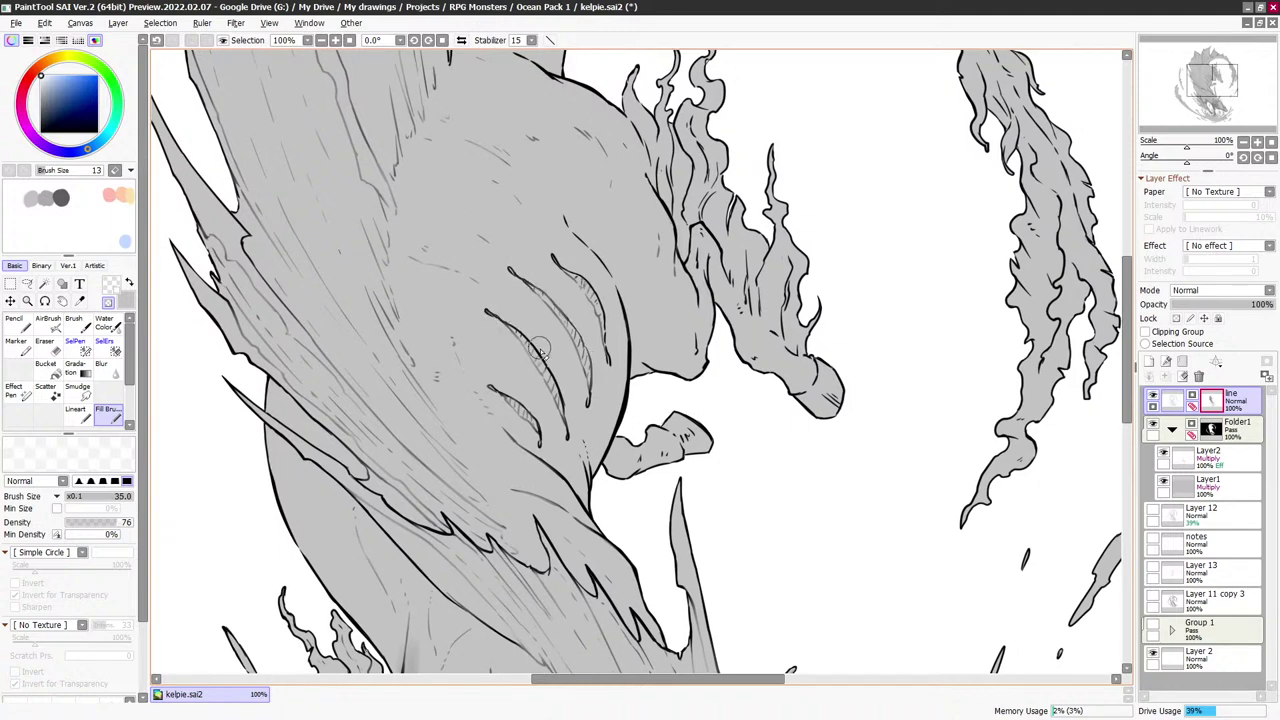
{"action": "key", "text": "bracketright"}
{"action": "key", "text": "bracketright"}
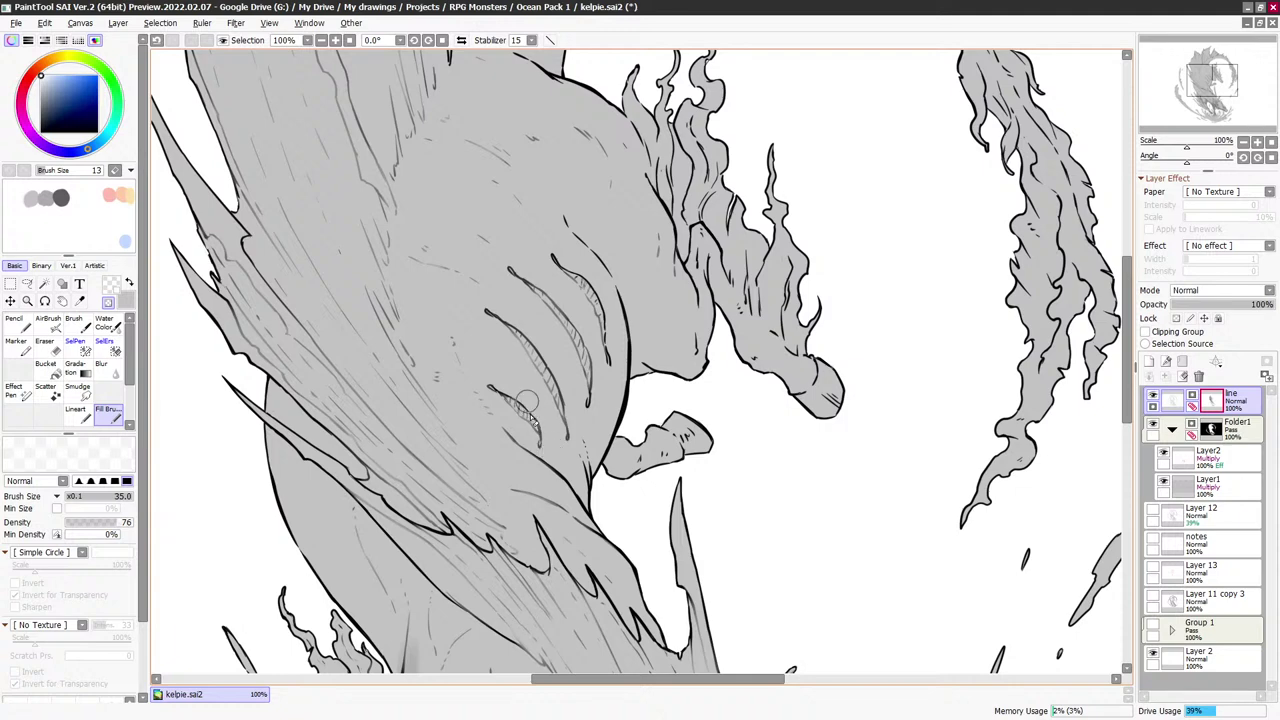
{"action": "key", "text": "bracketleft"}
{"action": "key", "text": "bracketleft"}
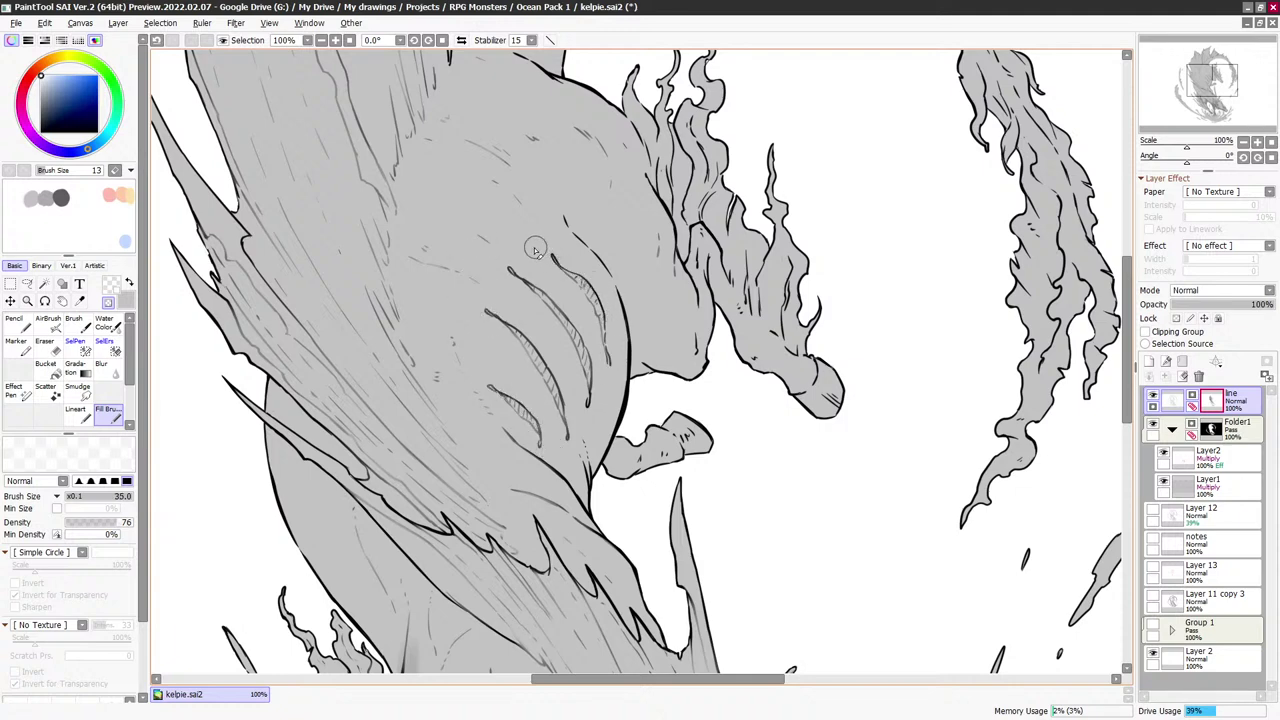
Fade the uppermost gill slit's outline and the stroke beside it on the mask with brush sizes 40 and 25
{"action": "key", "text": "bracketright"}
{"action": "key", "text": "bracketright"}
{"action": "left_click_drag", "start_coordinate": [575, 225], "coordinate": [556, 150]}
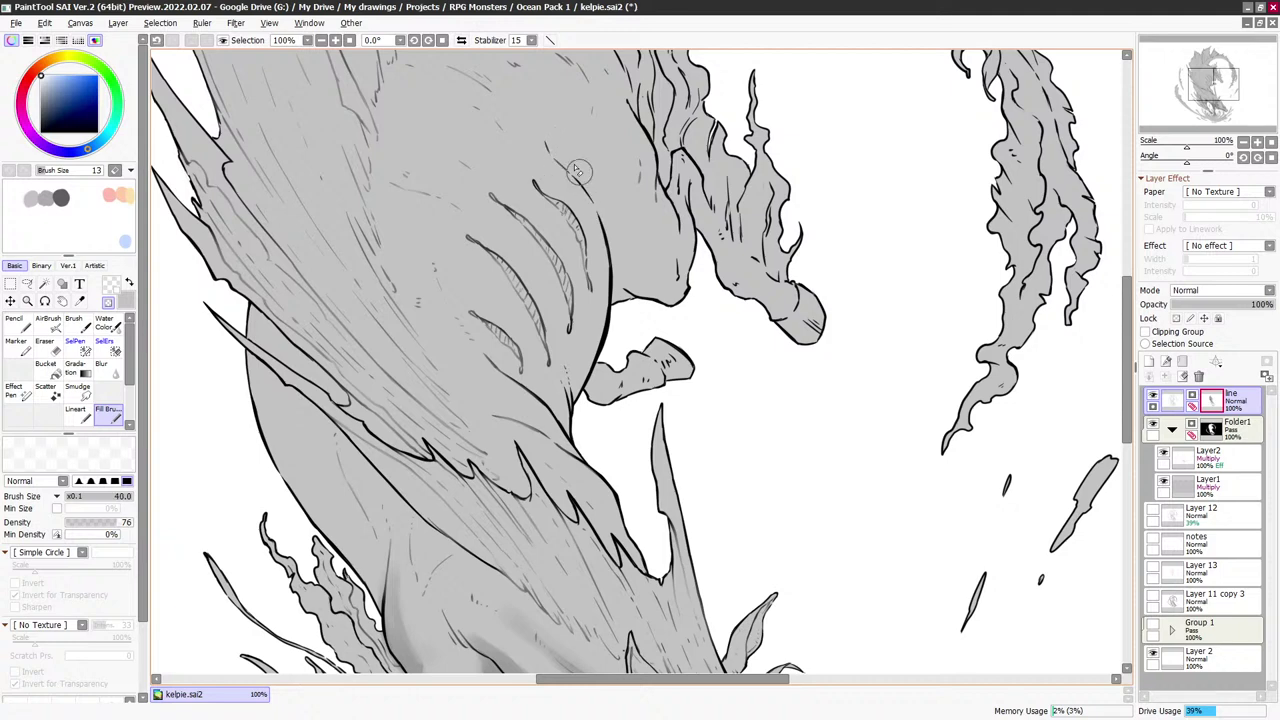
{"action": "key", "text": "bracketleft"}
{"action": "key", "text": "bracketleft"}
{"action": "left_click_drag", "start_coordinate": [632, 256], "coordinate": [626, 216]}
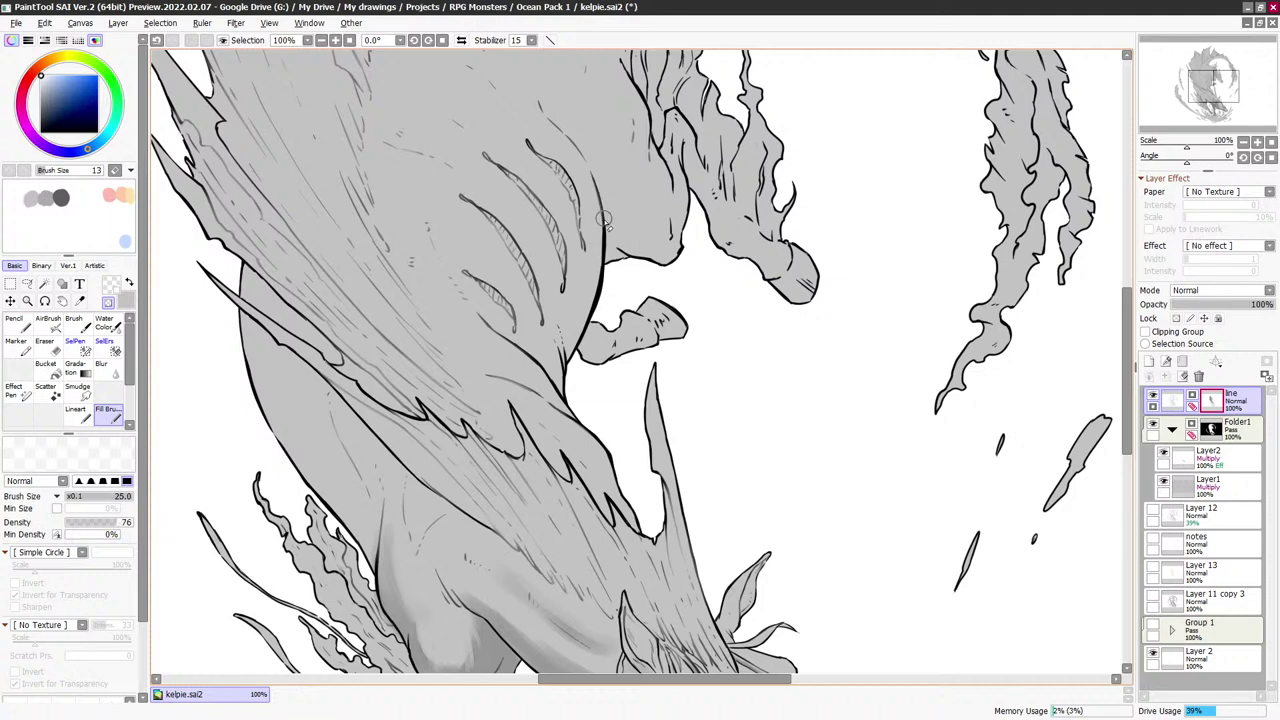
Try to fade the chest contour beside the gill slits on the mask with brush size 30
{"action": "key", "text": "bracketright"}
{"action": "key", "text": "bracketright"}
{"action": "key", "text": "bracketright"}
{"action": "key", "text": "bracketright"}
{"action": "key", "text": "bracketright"}
{"action": "key", "text": "bracketright"}
{"action": "key", "text": "bracketright"}
{"action": "key", "text": "bracketleft"}
{"action": "left_click_drag", "start_coordinate": [589, 283], "coordinate": [601, 228]}
{"action": "key", "text": "ctrl+z"}
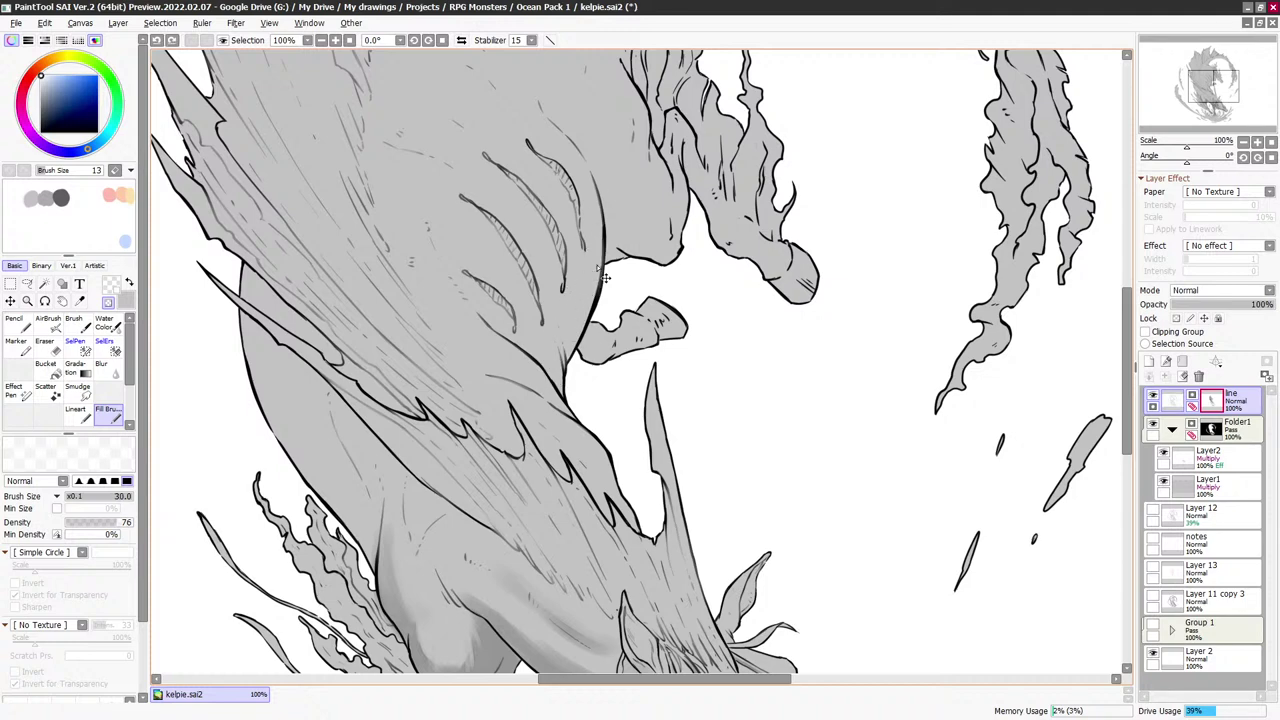
Fade the chest contour beside the uppermost gill slit on the mask with brush size 20
{"action": "key", "text": "bracketleft"}
{"action": "key", "text": "bracketleft"}
{"action": "left_click_drag", "start_coordinate": [594, 276], "coordinate": [596, 207]}
{"action": "left_click_drag", "start_coordinate": [616, 191], "coordinate": [602, 271]}
Try to fade the tip of the uppermost gill slit on the mask with brush size 35
{"action": "key", "text": "bracketright"}
{"action": "key", "text": "bracketright"}
{"action": "key", "text": "bracketright"}
{"action": "left_click_drag", "start_coordinate": [522, 229], "coordinate": [543, 246]}
{"action": "key", "text": "ctrl+z"}
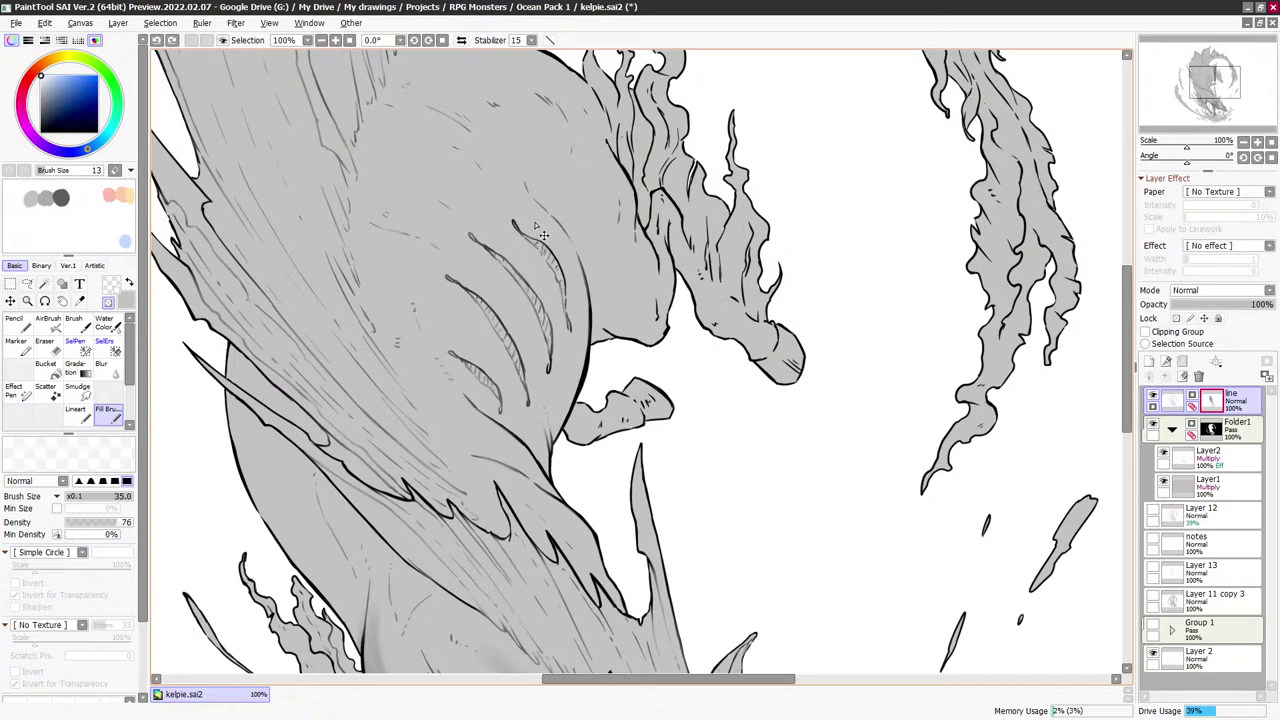
Rework the uppermost gill slit's tip by alternately restoring and fading its line on the mask with brush sizes 25 and 30
{"action": "key", "text": "minus"}
{"action": "key", "text": "bracketleft"}
{"action": "left_click_drag", "start_coordinate": [528, 229], "coordinate": [550, 250]}
{"action": "key", "text": "minus"}
{"action": "key", "text": "bracketright"}
{"action": "key", "text": "bracketright"}
{"action": "key", "text": "bracketleft"}
{"action": "key", "text": "bracketleft"}
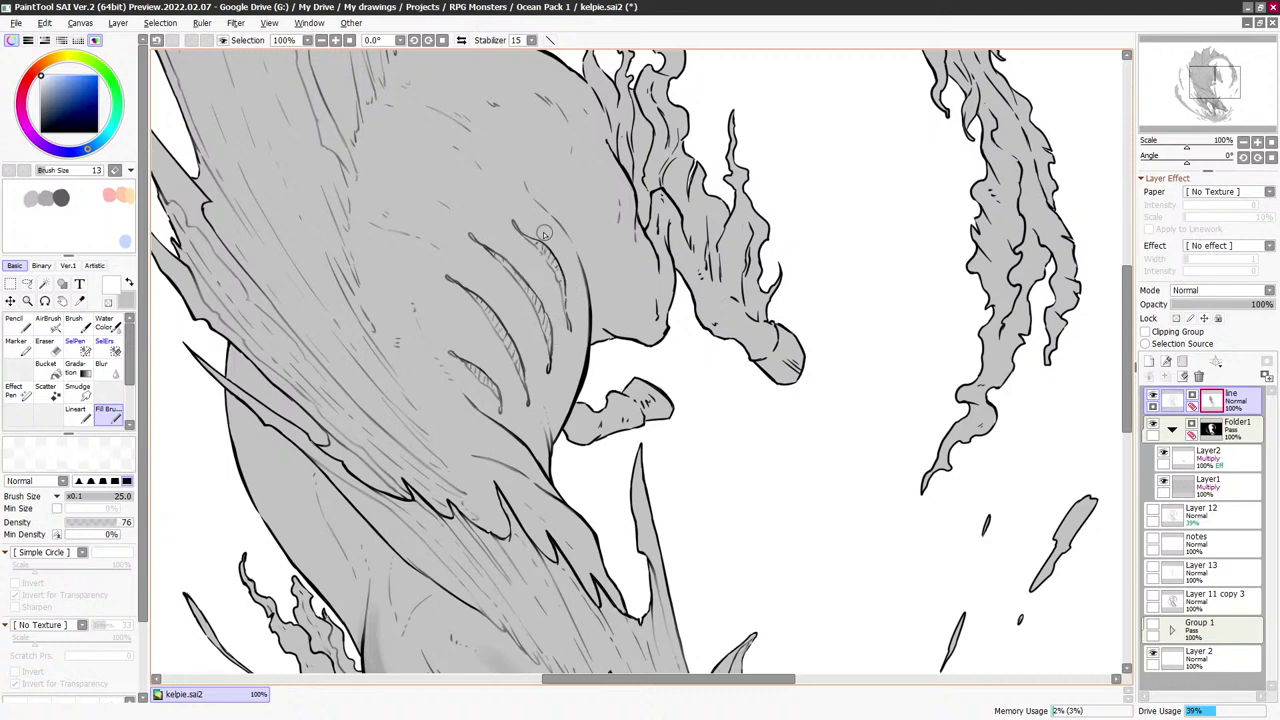
{"action": "key", "text": "bracketright"}
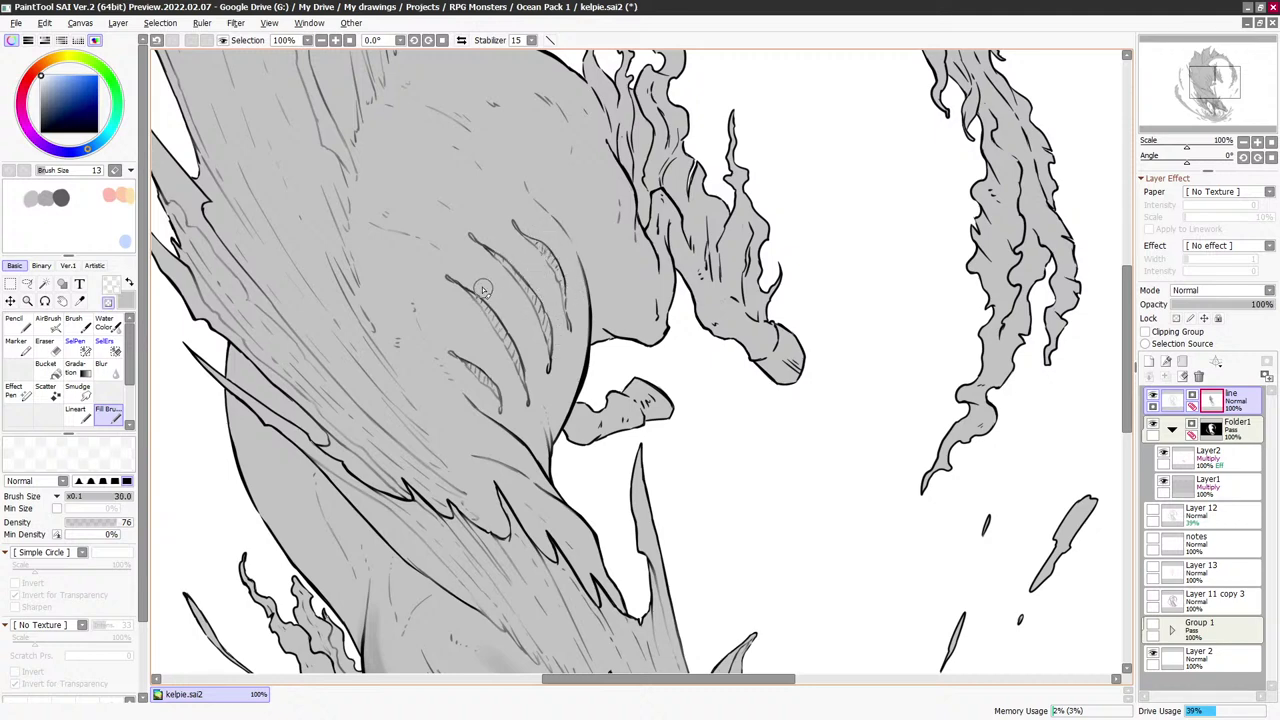
Undo the last mask stroke and soften the lines around the gill slits and chest contour with brush size 30
{"action": "key", "text": "ctrl+z"}
{"action": "key", "text": "bracketleft"}
{"action": "key", "text": "minus"}
{"action": "key", "text": "bracketright"}
{"action": "scroll", "coordinate": [585, 350], "scroll_direction": "up", "scroll_amount": 4}
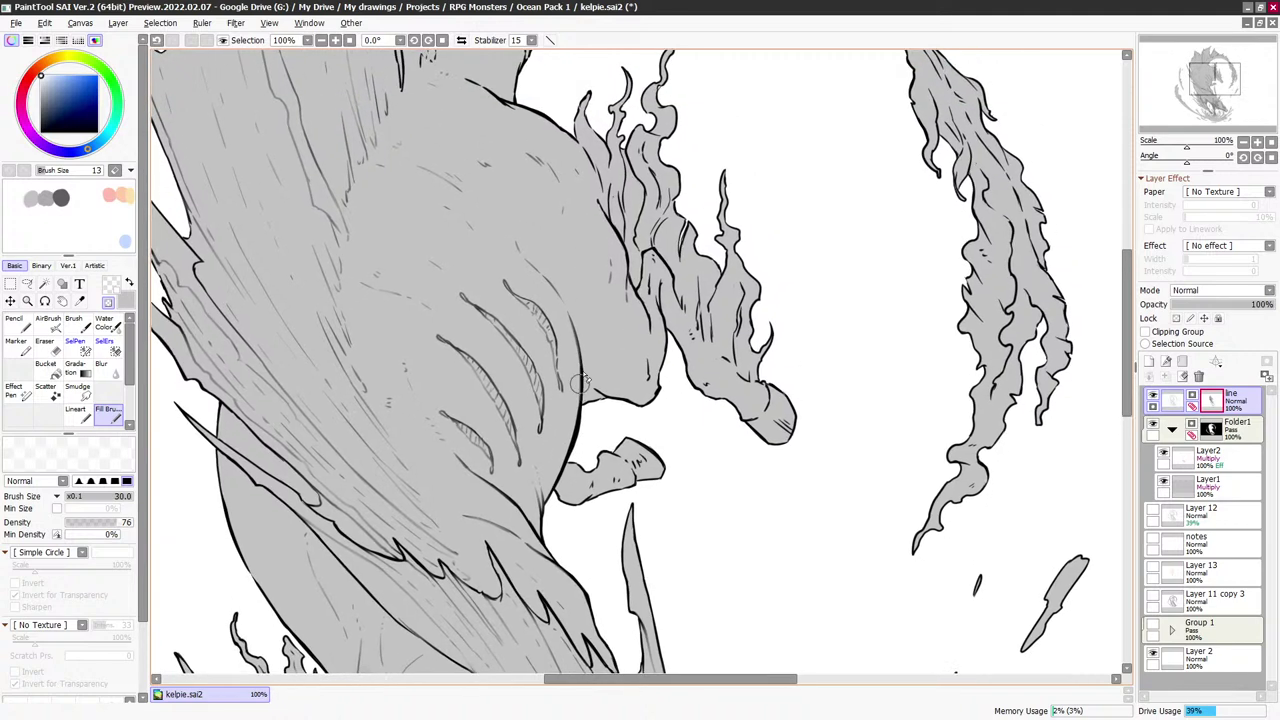
{"action": "left_click_drag", "start_coordinate": [644, 302], "coordinate": [665, 235]}
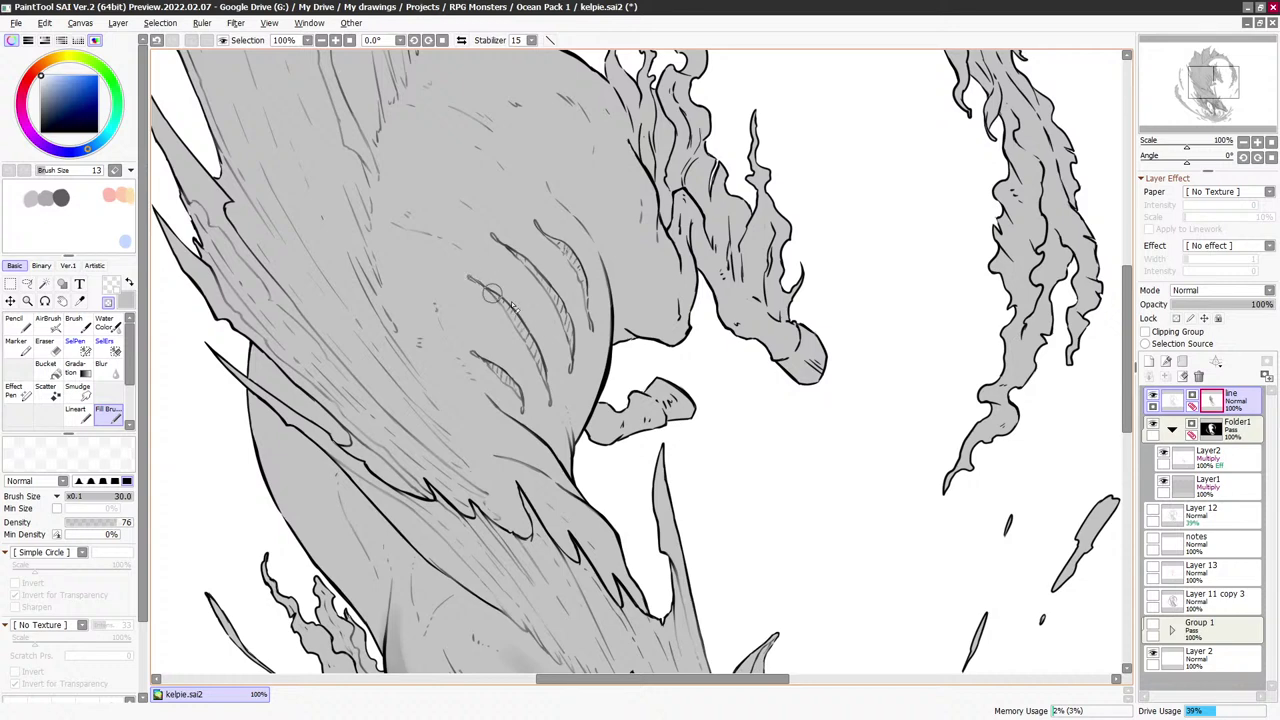
Lighten the upper outline of the gill slit nearest the mane on the mask, adjusting the brush around size 30
{"action": "key", "text": "bracketright"}
{"action": "key", "text": "bracketright"}
{"action": "key", "text": "bracketleft"}
{"action": "key", "text": "bracketleft"}
{"action": "key", "text": "bracketleft"}
{"action": "left_click_drag", "start_coordinate": [668, 252], "coordinate": [648, 322]}
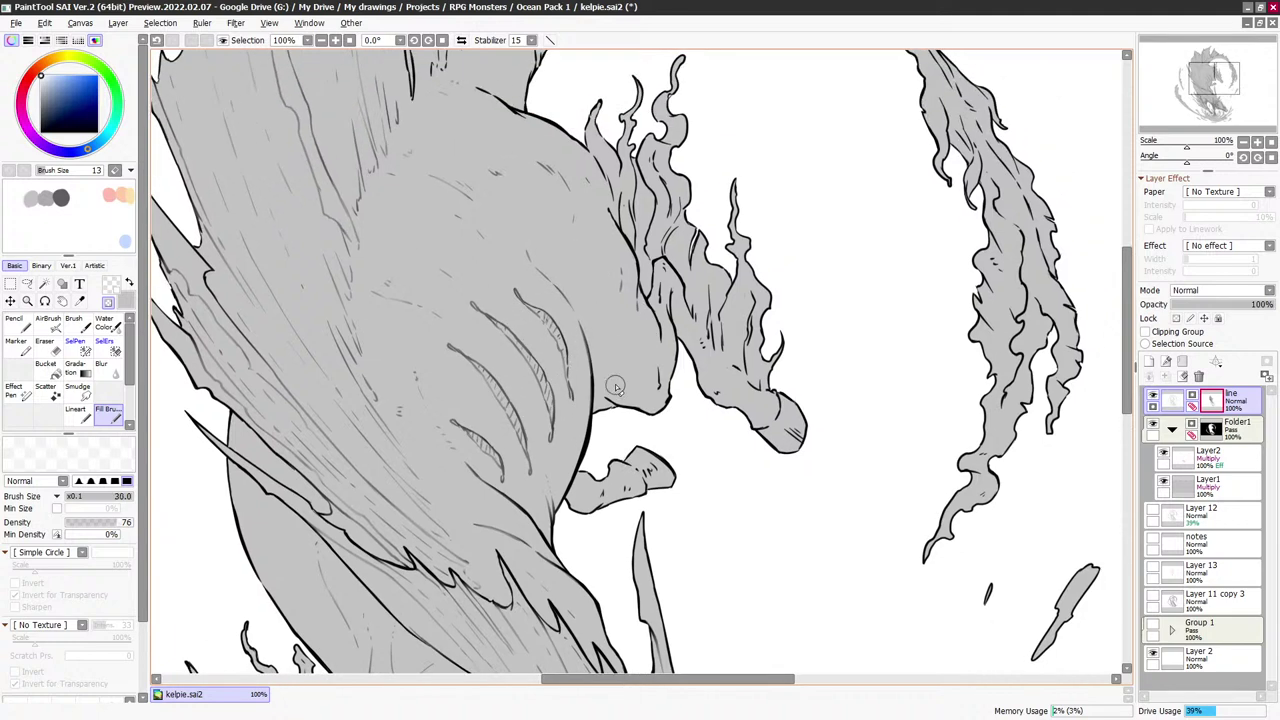
Soften the inner contour line of the upper foreleg on the mask with brush size 10
{"action": "left_click_drag", "start_coordinate": [642, 385], "coordinate": [597, 277]}
{"action": "key", "text": "bracketleft"}
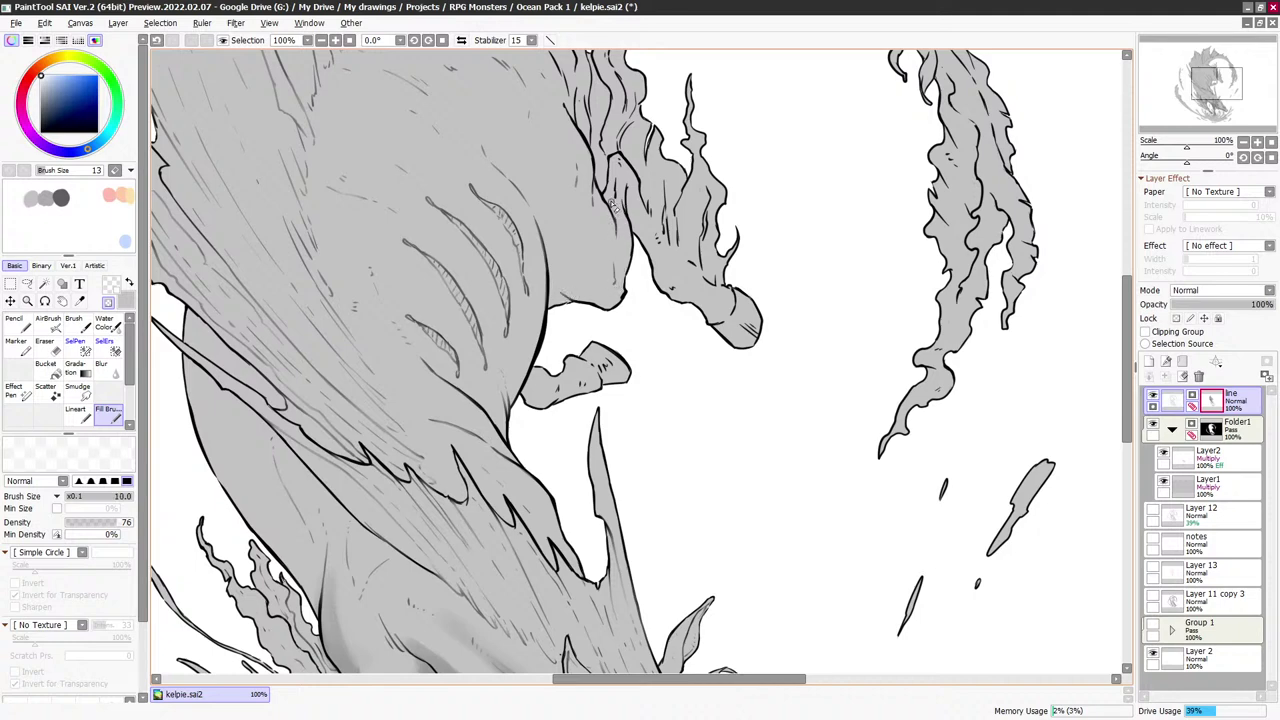
{"action": "key", "text": "minus"}
{"action": "key", "text": "]"}
{"action": "key", "text": "]"}
{"action": "key", "text": "minus"}
Soften the short contour marks along the kelpie's upper shoulder on the line mask with brush size 30
{"action": "key", "text": "bracketleft"}
{"action": "key", "text": "bracketleft"}
{"action": "scroll", "coordinate": [658, 263], "scroll_direction": "up", "scroll_amount": 2}
{"action": "key", "text": "bracketright"}
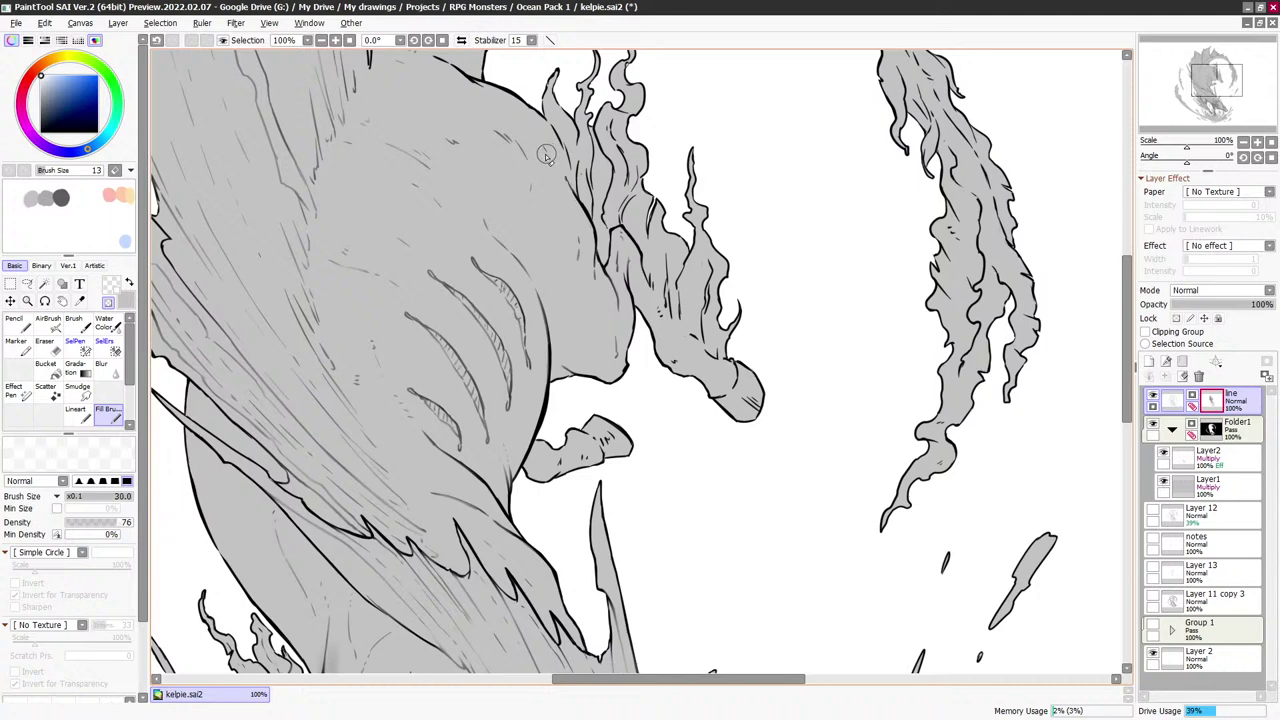
Fade the inner lines of the flame-like tufts on the upper foreleg with a brush of about size 16
{"action": "key", "text": "bracketleft"}
{"action": "key", "text": "bracketleft"}
{"action": "key", "text": "bracketright"}
{"action": "key", "text": "bracketright"}
{"action": "key", "text": "bracketright"}
{"action": "key", "text": "bracketright"}
{"action": "key", "text": "bracketleft"}
{"action": "key", "text": "bracketleft"}
{"action": "key", "text": "bracketleft"}
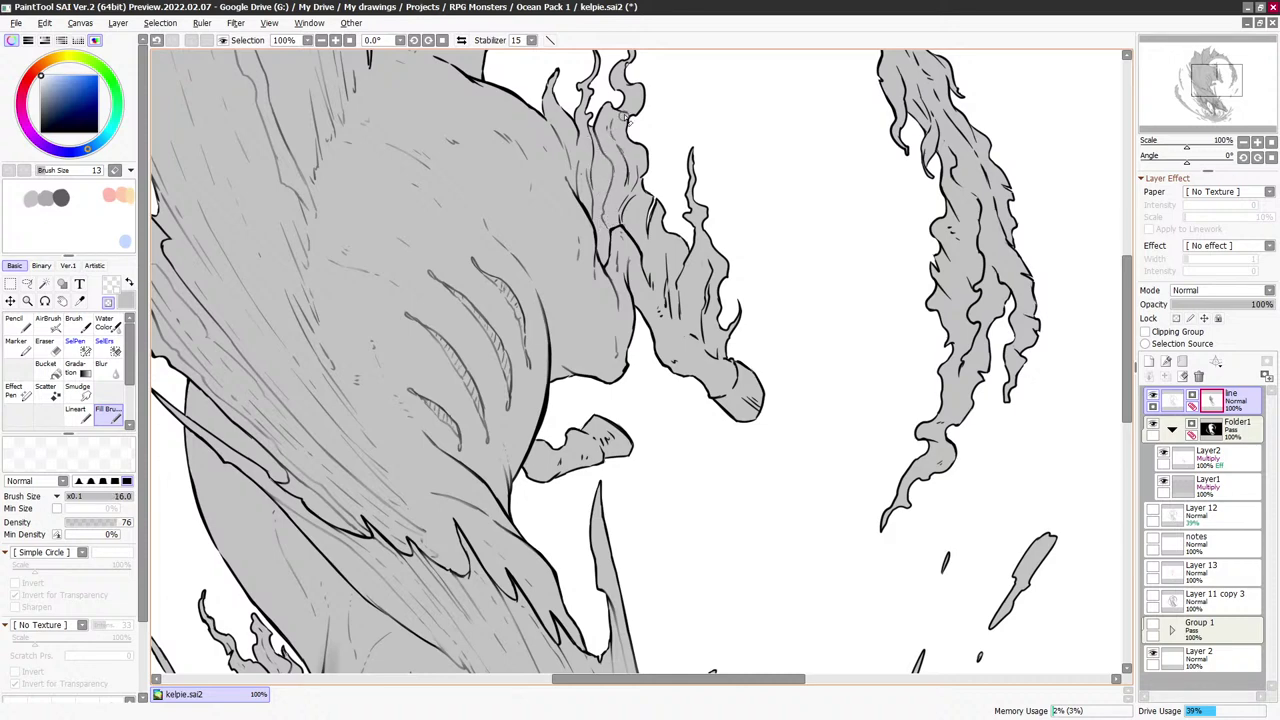
Soften the fine lines between the tufts and the upper foreleg on the mask with brush size 12
{"action": "key", "text": "minus"}
{"action": "left_click_drag", "start_coordinate": [655, 236], "coordinate": [659, 241]}
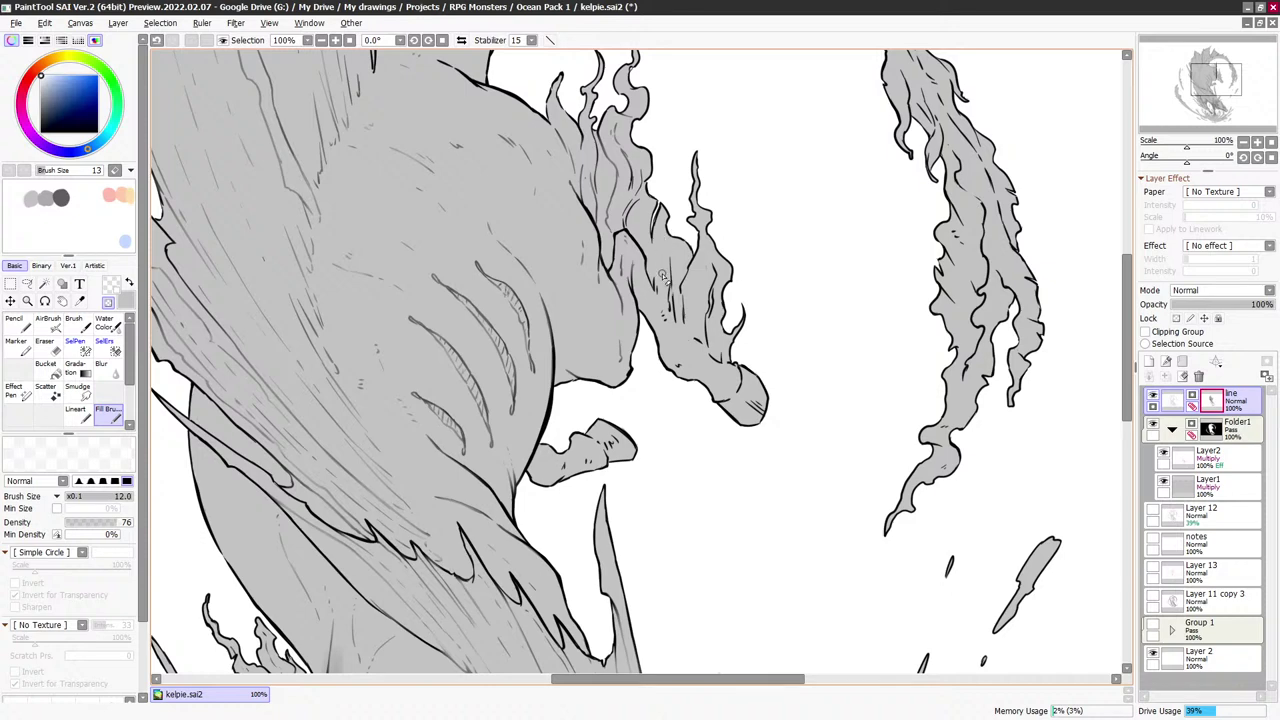
{"action": "left_click_drag", "start_coordinate": [665, 286], "coordinate": [675, 292]}
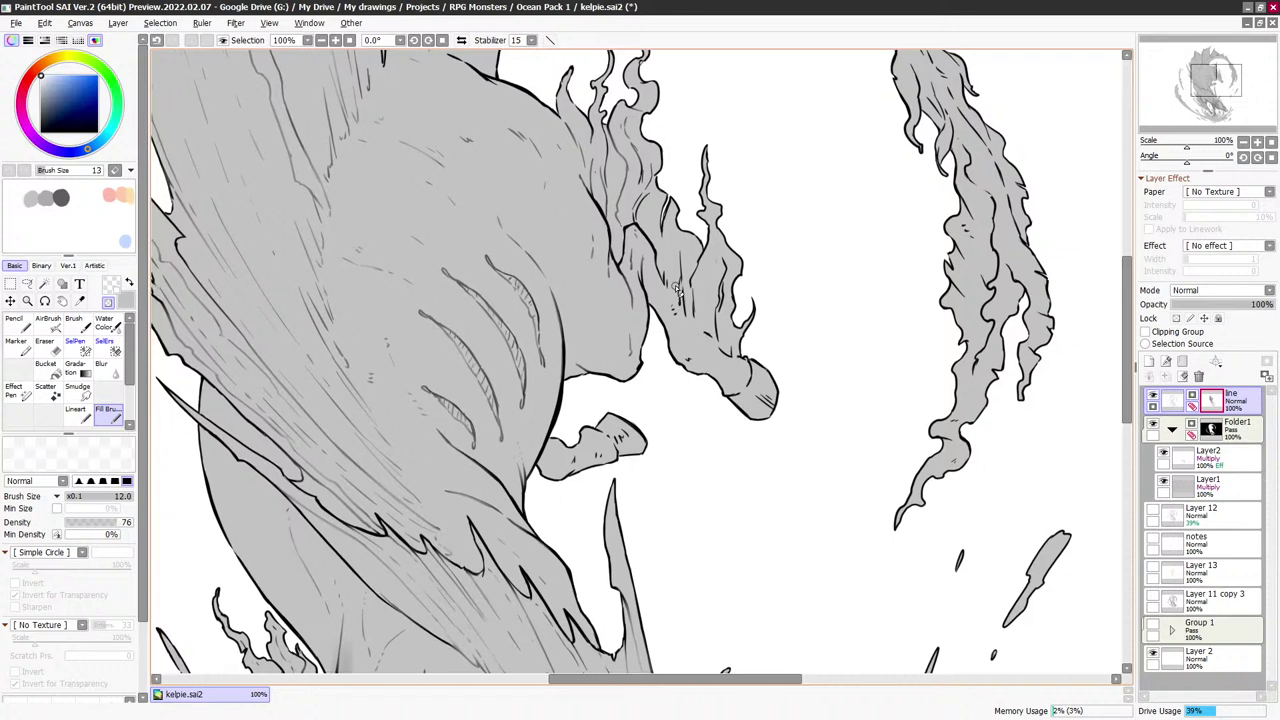
{"action": "left_click_drag", "start_coordinate": [663, 166], "coordinate": [653, 224]}
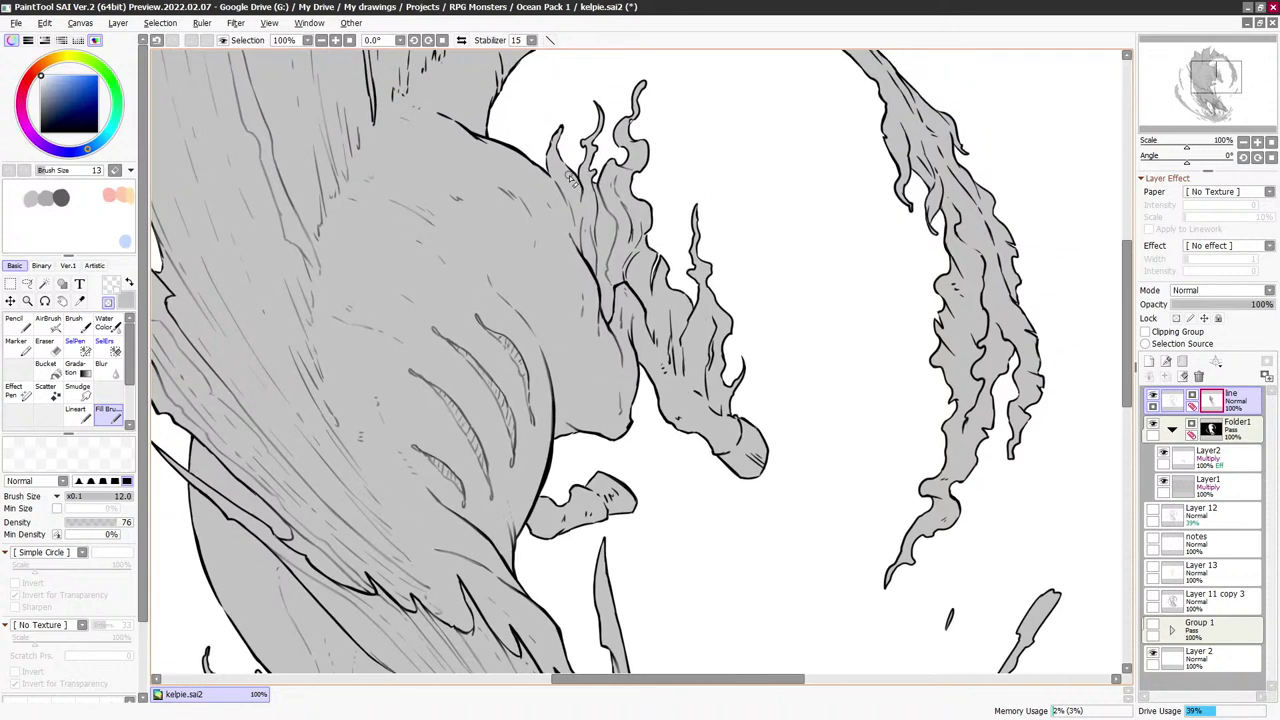
Retouch the thin lines at the base of the tufts nearest the shoulder with brush size 7, switching between restoring and fading
{"action": "key", "text": "bracketleft"}
{"action": "key", "text": "bracketleft"}
{"action": "key", "text": "bracketleft"}
{"action": "key", "text": "bracketleft"}
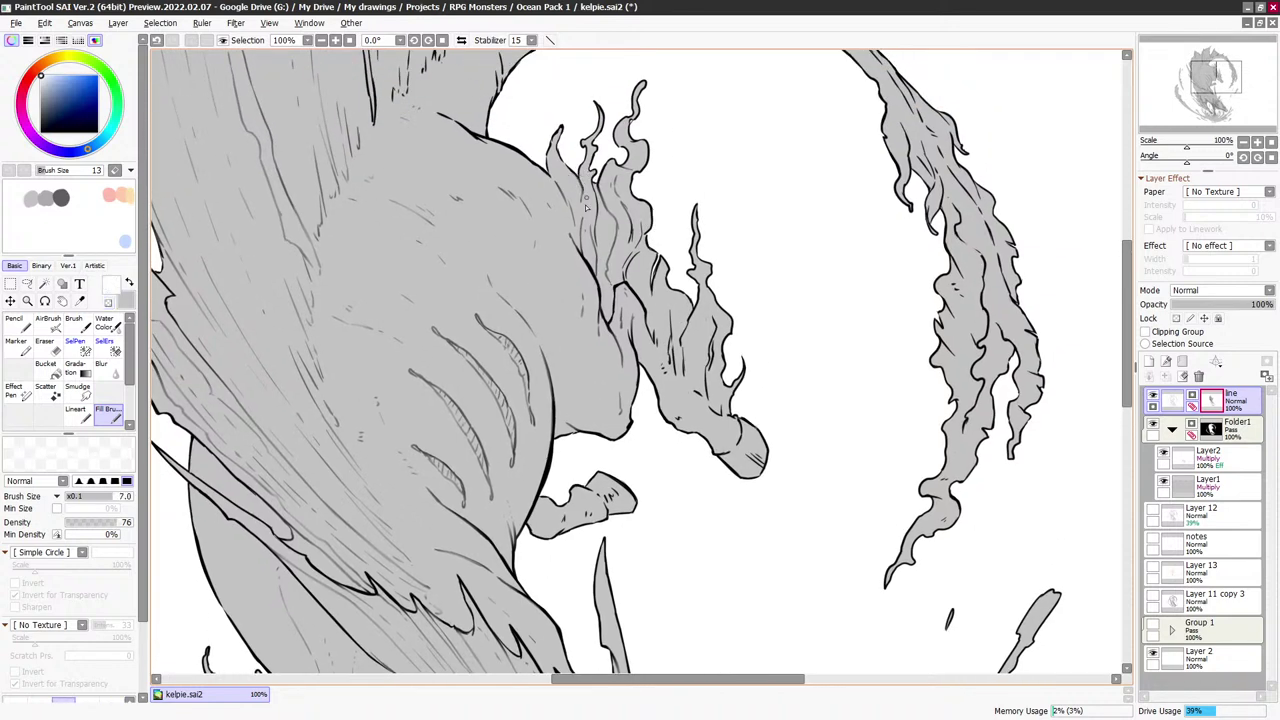
{"action": "key", "text": "a"}
{"action": "scroll", "coordinate": [636, 210], "scroll_direction": "down", "scroll_amount": 1}
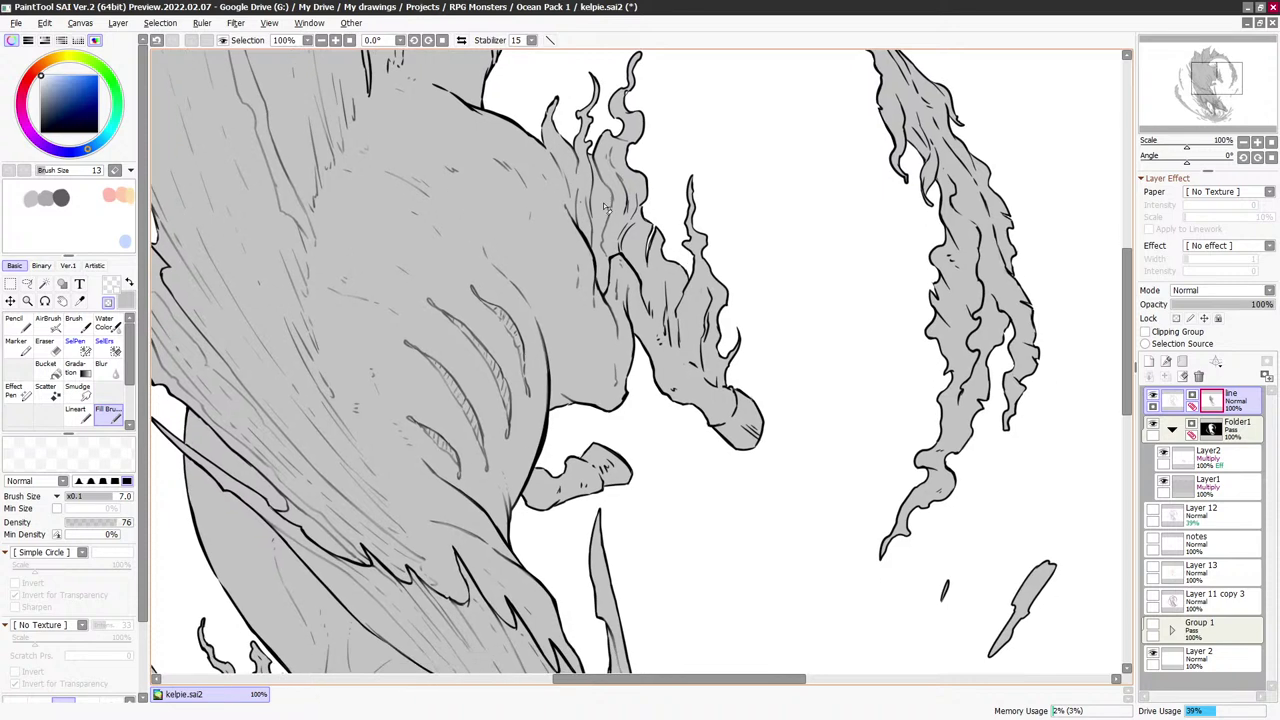
Lighten the long strand lines running down through the middle tufts to the knee, using a brush around size 14
{"action": "key", "text": "bracketright"}
{"action": "key", "text": "bracketright"}
{"action": "key", "text": "bracketright"}
{"action": "mouse_move", "coordinate": [596, 240]}
{"action": "left_mouse_down"}
{"action": "mouse_move", "coordinate": [583, 230]}
{"action": "mouse_move", "coordinate": [596, 193]}
{"action": "left_mouse_up"}
{"action": "key", "text": "bracketright"}
{"action": "left_click_drag", "start_coordinate": [624, 250], "coordinate": [627, 248]}
{"action": "key", "text": "bracketleft"}
{"action": "key", "text": "bracketleft"}
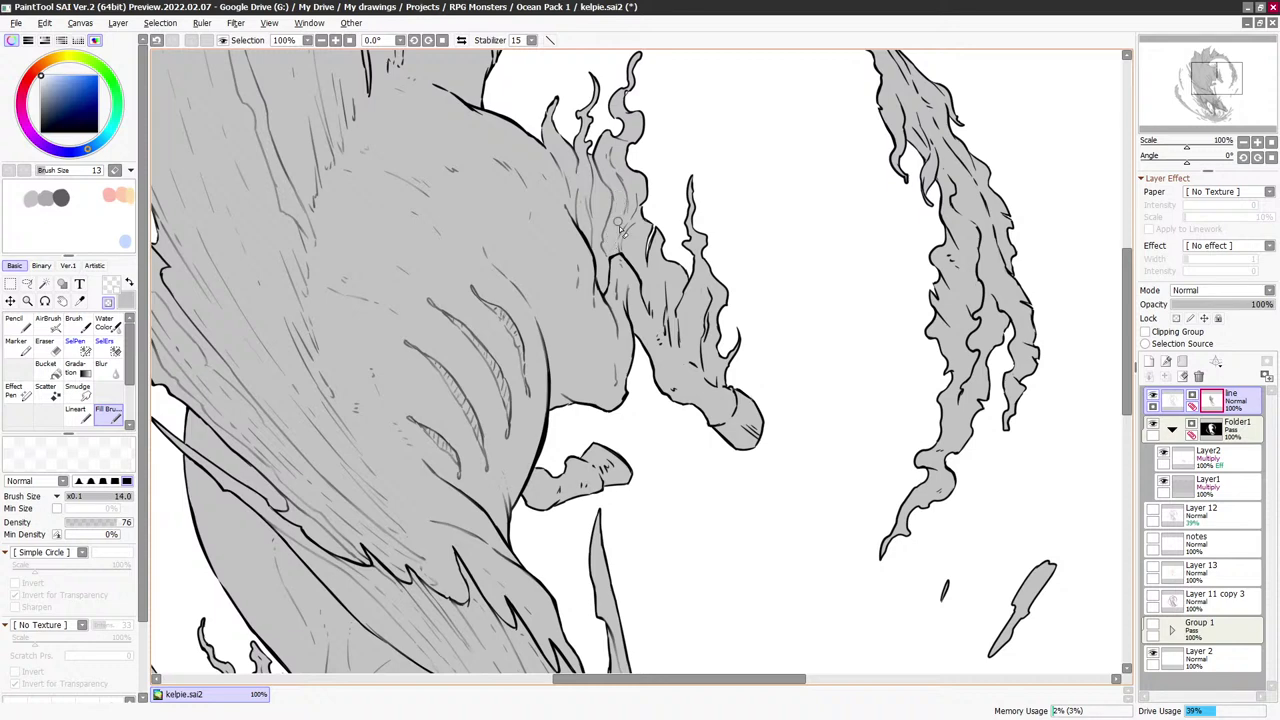
{"action": "left_click_drag", "start_coordinate": [626, 276], "coordinate": [612, 228]}
Soften the crease where the bent foreleg meets the shoulder on the mask with brush sizes 10 and 7
{"action": "key", "text": "bracketright"}
{"action": "key", "text": "bracketright"}
{"action": "key", "text": "bracketright"}
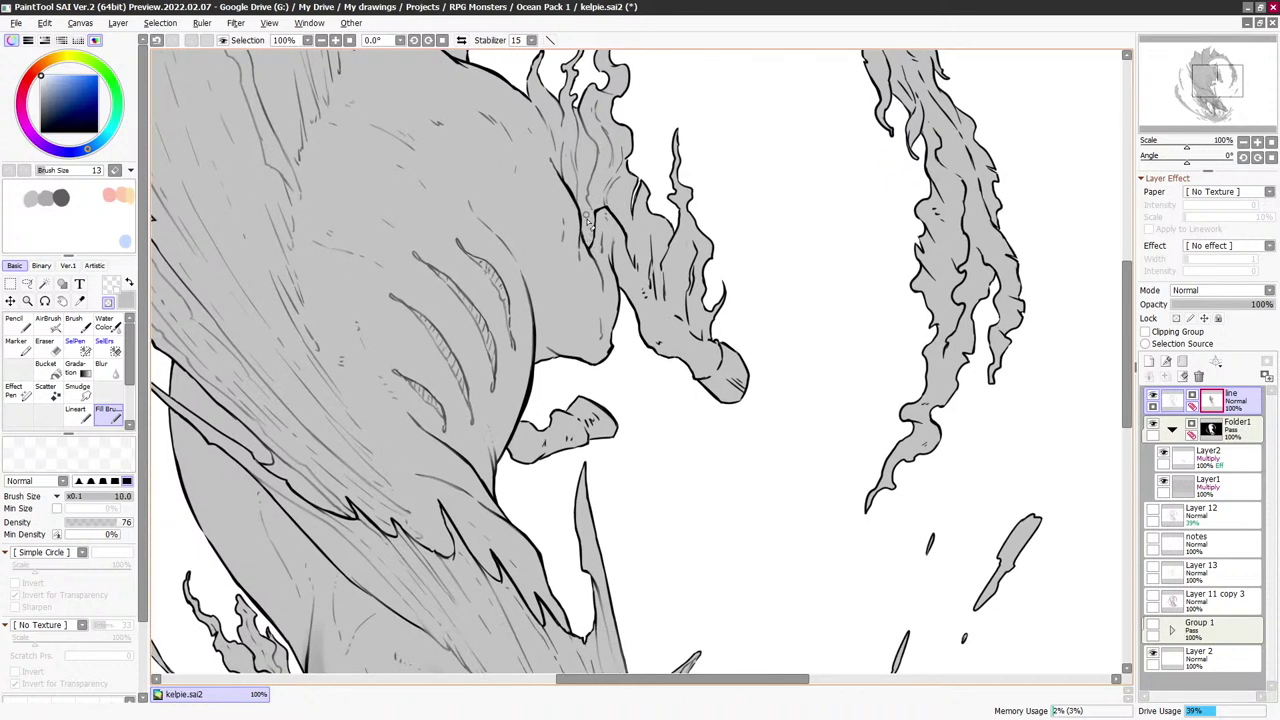
{"action": "key", "text": "bracketleft"}
{"action": "scroll", "coordinate": [629, 209], "scroll_direction": "down", "scroll_amount": 1}
{"action": "key", "text": "bracketright"}
{"action": "key", "text": "bracketleft"}
{"action": "key", "text": "bracketleft"}
{"action": "key", "text": "bracketleft"}
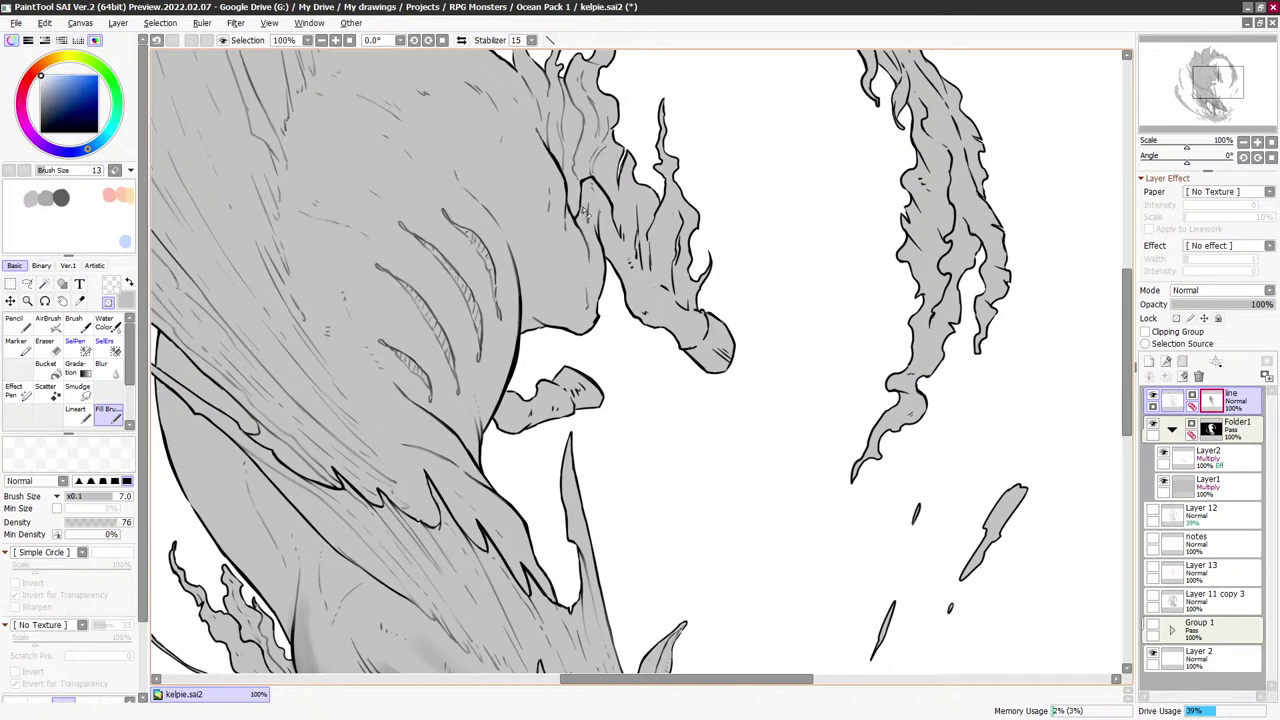
Fade the contour marks around the bent foreleg's knee on the mask with brush size 12
{"action": "key", "text": "bracketright"}
{"action": "key", "text": "bracketright"}
{"action": "key", "text": "bracketright"}
{"action": "key", "text": "bracketright"}
{"action": "key", "text": "bracketright"}
{"action": "key", "text": "bracketright"}
{"action": "key", "text": "bracketleft"}
{"action": "key", "text": "bracketleft"}
{"action": "key", "text": "bracketleft"}
{"action": "key", "text": "bracketleft"}
{"action": "left_click_drag", "start_coordinate": [626, 238], "coordinate": [612, 186]}
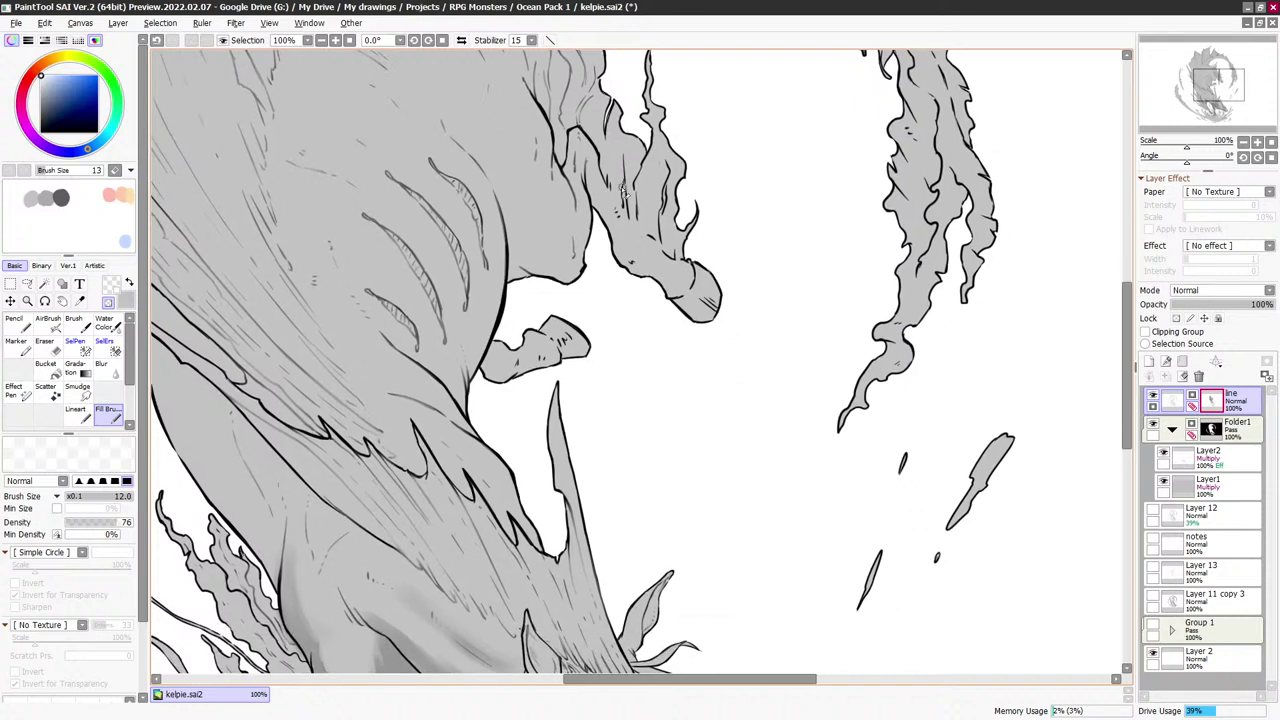
Soften the dark hatch marks and strand lines in the lower foreleg's fringe with a brush of about size 20
{"action": "key", "text": "bracketright"}
{"action": "key", "text": "bracketright"}
{"action": "key", "text": "bracketright"}
{"action": "key", "text": "bracketright"}
{"action": "key", "text": "bracketright"}
{"action": "key", "text": "bracketleft"}
{"action": "key", "text": "bracketleft"}
{"action": "key", "text": "bracketleft"}
{"action": "key", "text": "bracketright"}
{"action": "key", "text": "bracketright"}
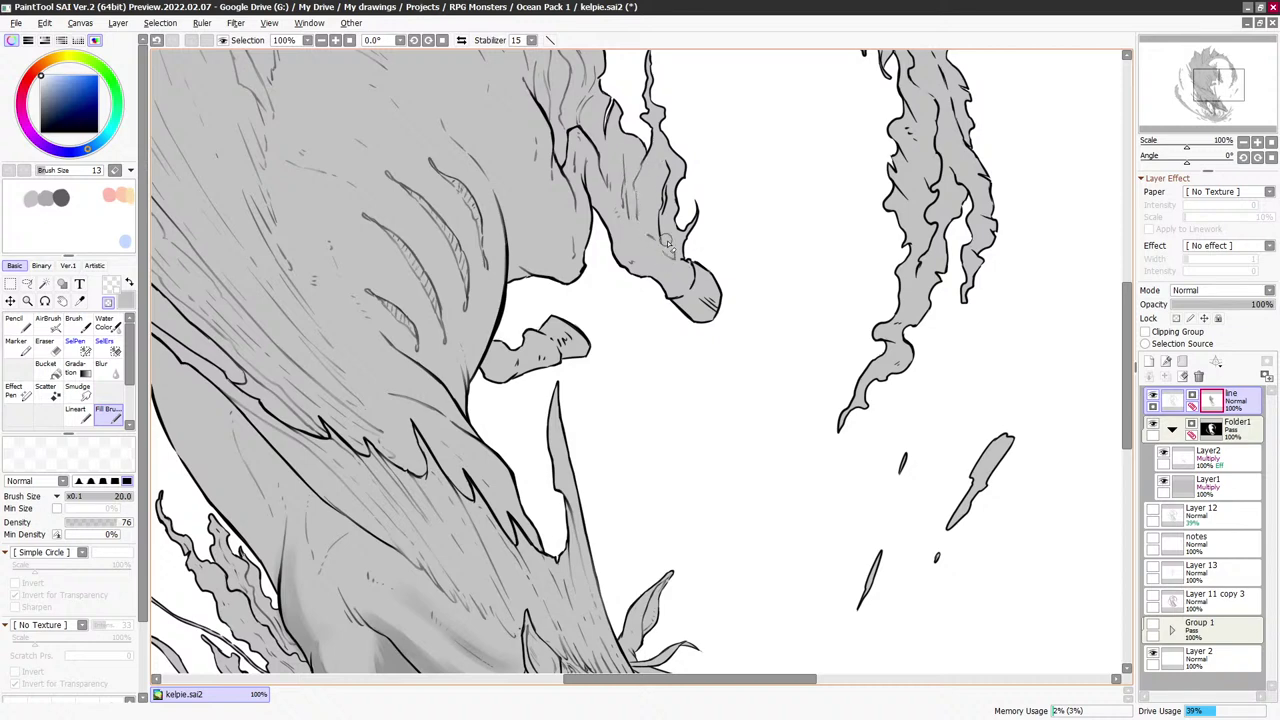
Soften the fetlock crease and the hoof's hatching on the upper foreleg with brush sizes 20 and 14
{"action": "key", "text": "bracketleft"}
{"action": "key", "text": "bracketleft"}
{"action": "scroll", "coordinate": [668, 240], "scroll_direction": "down", "scroll_amount": 1}
{"action": "scroll", "coordinate": [660, 260], "scroll_direction": "down", "scroll_amount": 2}
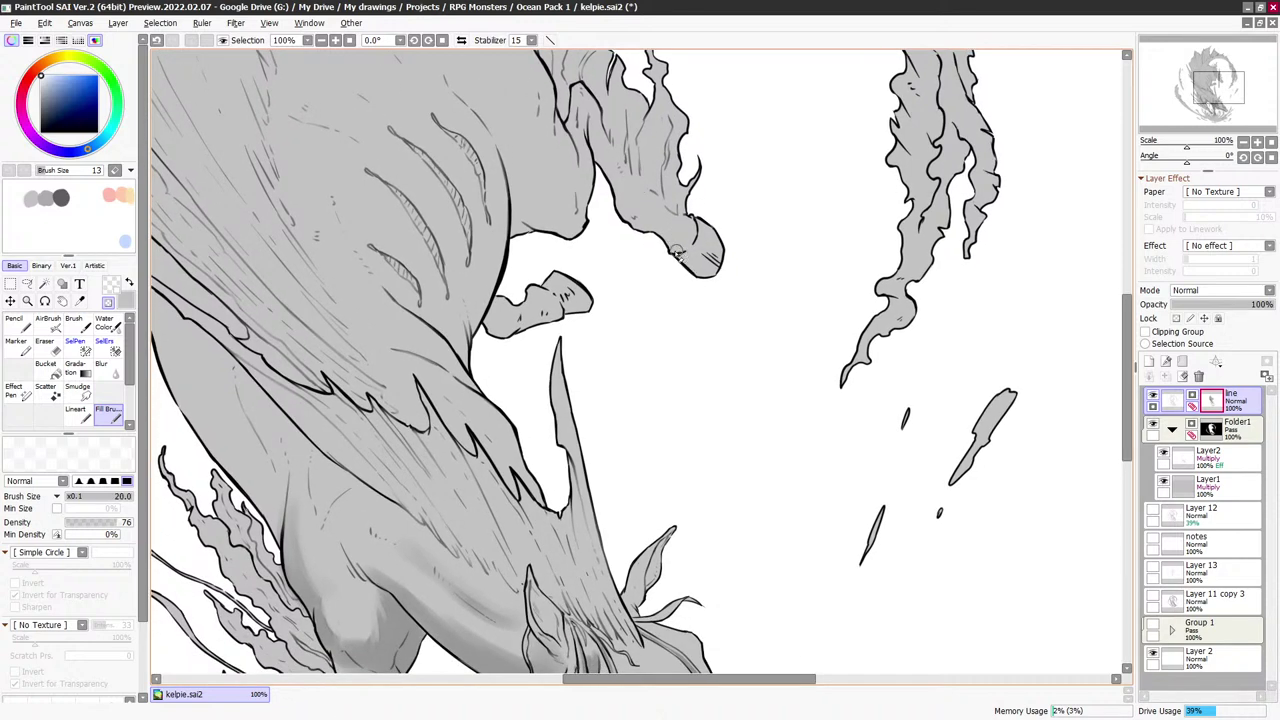
{"action": "key", "text": "bracketright"}
{"action": "key", "text": "bracketleft"}
{"action": "key", "text": "bracketleft"}
{"action": "key", "text": "bracketleft"}
{"action": "key", "text": "bracketright"}
{"action": "scroll", "coordinate": [709, 258], "scroll_direction": "down", "scroll_amount": 1}
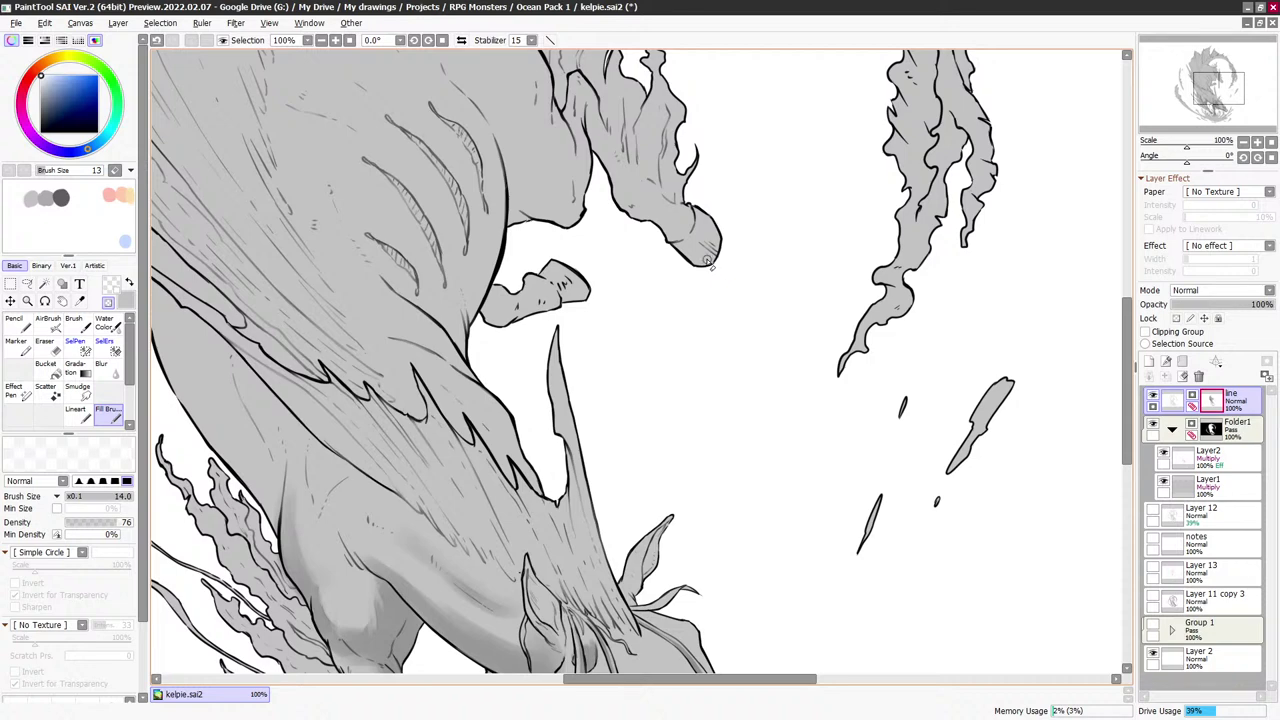
Soften the upper hoof's edge detail and the hatching on the lower hoof with a brush of about size 12
{"action": "scroll", "coordinate": [700, 243], "scroll_direction": "down", "scroll_amount": 1}
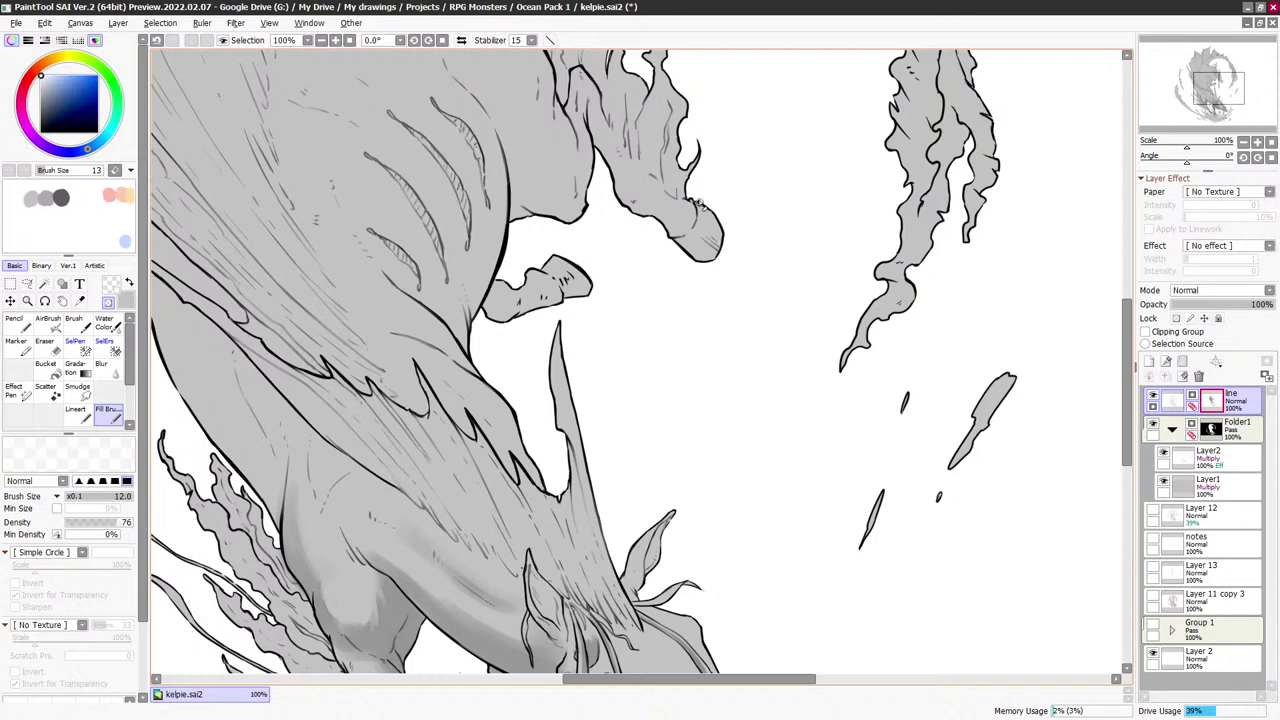
{"action": "left_click_drag", "start_coordinate": [521, 299], "coordinate": [509, 315]}
{"action": "key", "text": "]"}
{"action": "key", "text": "]"}
{"action": "key", "text": "bracketleft"}
{"action": "key", "text": "bracketleft"}
Soften the inner crease lines behind the upper foreleg's knee on the mask with brush size 20
{"action": "left_click_drag", "start_coordinate": [711, 214], "coordinate": [682, 354]}
{"action": "left_click_drag", "start_coordinate": [702, 250], "coordinate": [712, 347]}
{"action": "key", "text": "bracketright"}
{"action": "key", "text": "bracketright"}
{"action": "key", "text": "bracketright"}
{"action": "left_click_drag", "start_coordinate": [563, 310], "coordinate": [586, 346]}
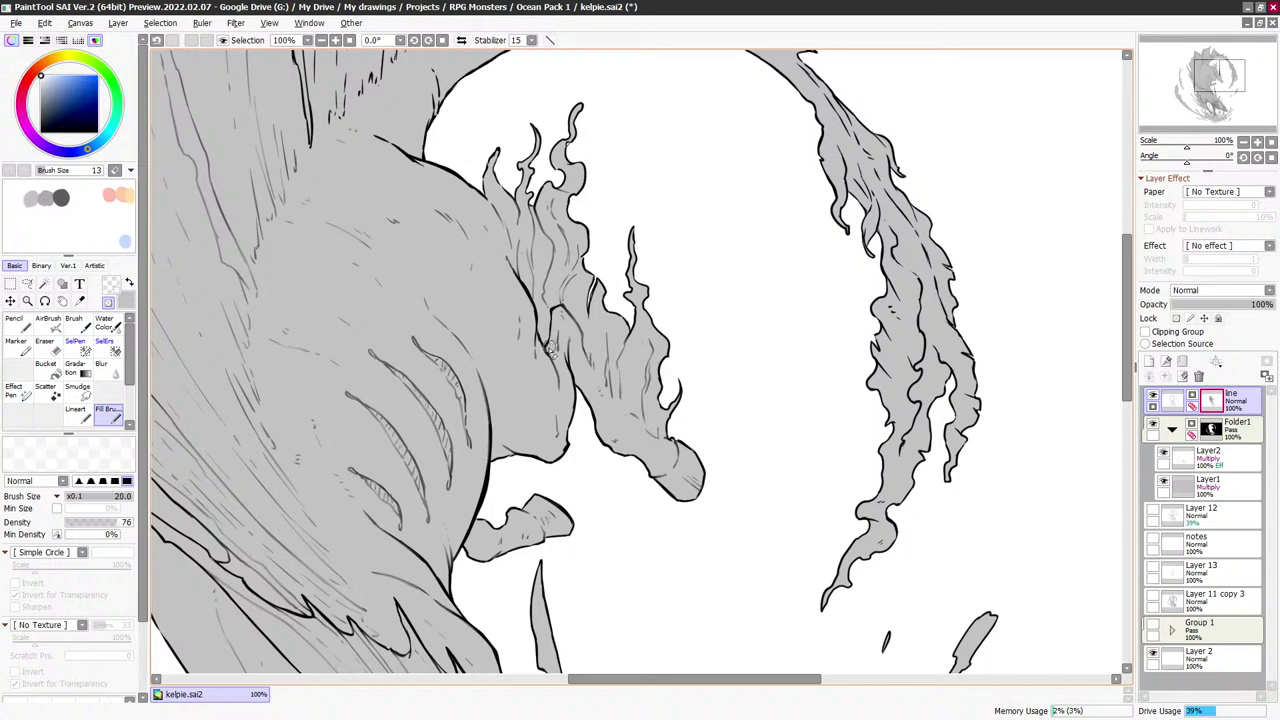
{"action": "key", "text": "bracketleft"}
Lighten the contour where the spiny arch's inner edge meets the body with a brush of about size 12
{"action": "scroll", "coordinate": [510, 260], "scroll_direction": "up", "scroll_amount": 4}
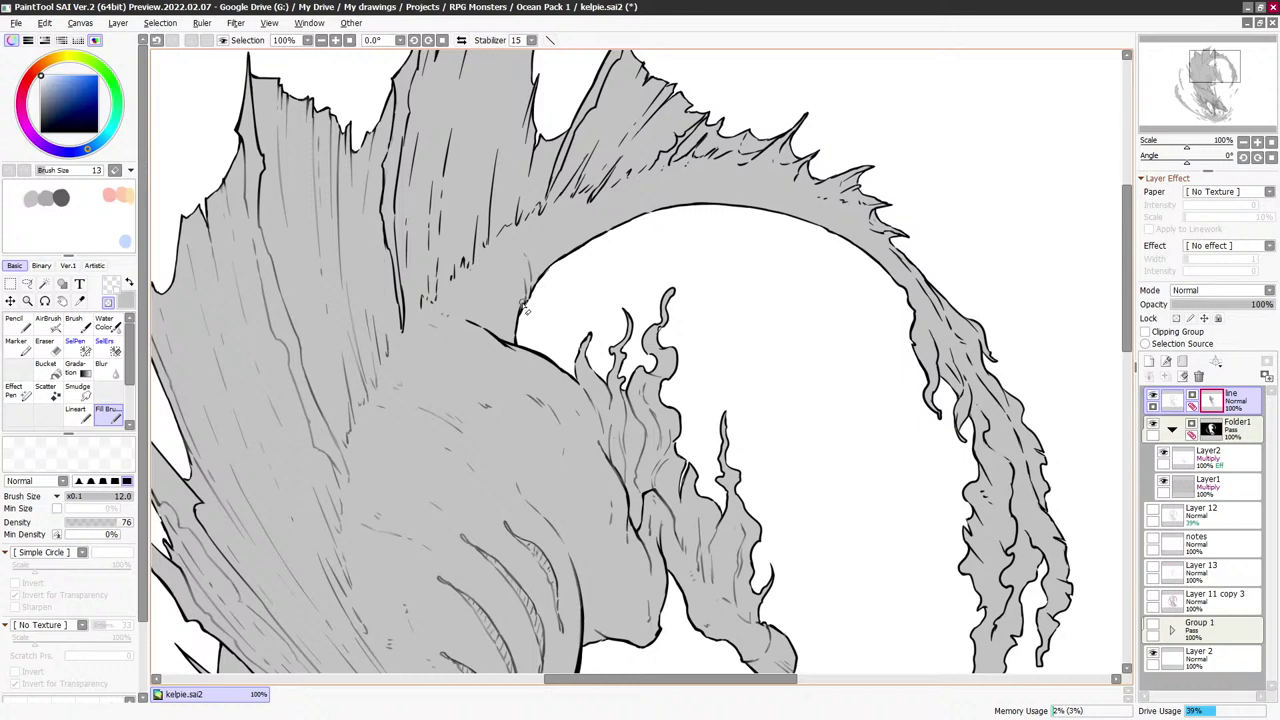
{"action": "key", "text": "bracketleft"}
{"action": "key", "text": "bracketleft"}
Fade the short marks and ray ends at the base of the large fin on the mask with brush size 35
{"action": "key", "text": "bracketright"}
{"action": "key", "text": "bracketright"}
{"action": "key", "text": "bracketright"}
{"action": "key", "text": "bracketright"}
{"action": "key", "text": "bracketright"}
{"action": "key", "text": "bracketright"}
{"action": "key", "text": "bracketright"}
{"action": "key", "text": "bracketright"}
{"action": "key", "text": "bracketright"}
{"action": "key", "text": "bracketright"}
{"action": "scroll", "coordinate": [447, 210], "scroll_direction": "up", "scroll_amount": 2}
{"action": "key", "text": "bracketleft"}
{"action": "key", "text": "bracketleft"}
{"action": "key", "text": "bracketleft"}
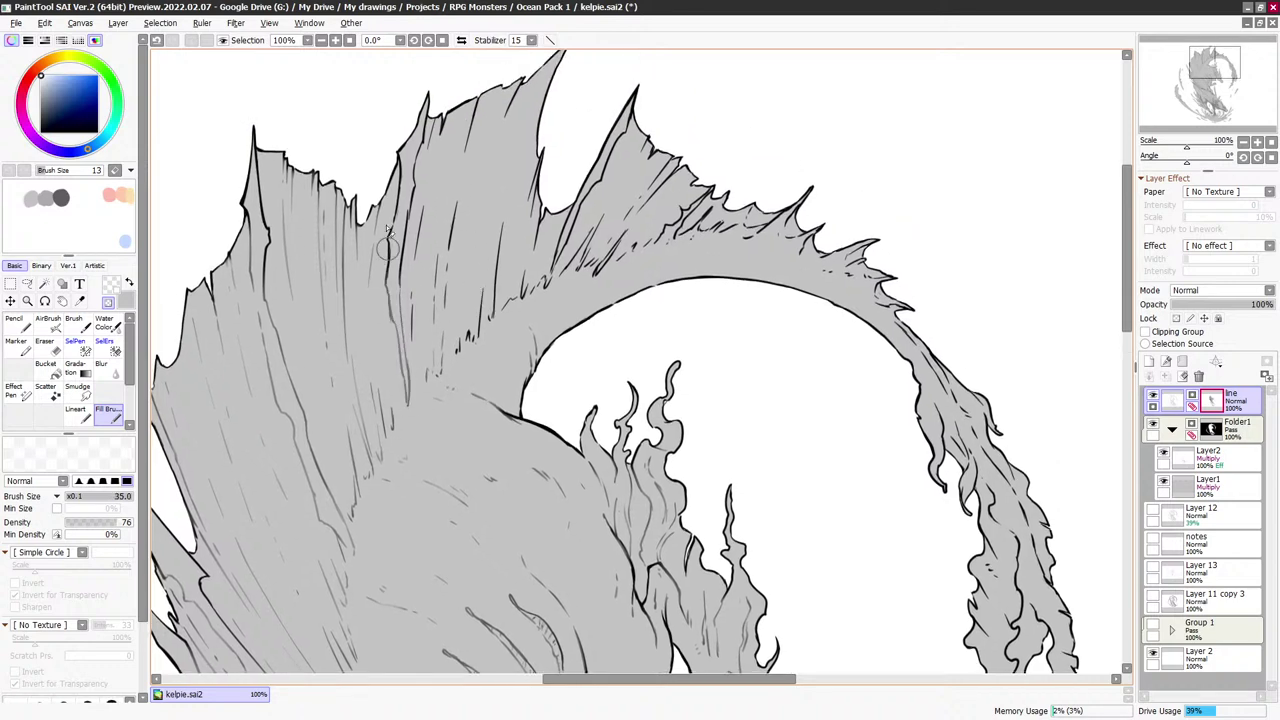
Soften the long jagged ray line down the middle of the large fin with brush sizes 14 and 12
{"action": "key", "text": "bracketleft"}
{"action": "key", "text": "bracketleft"}
{"action": "key", "text": "bracketleft"}
{"action": "key", "text": "bracketleft"}
{"action": "key", "text": "bracketleft"}
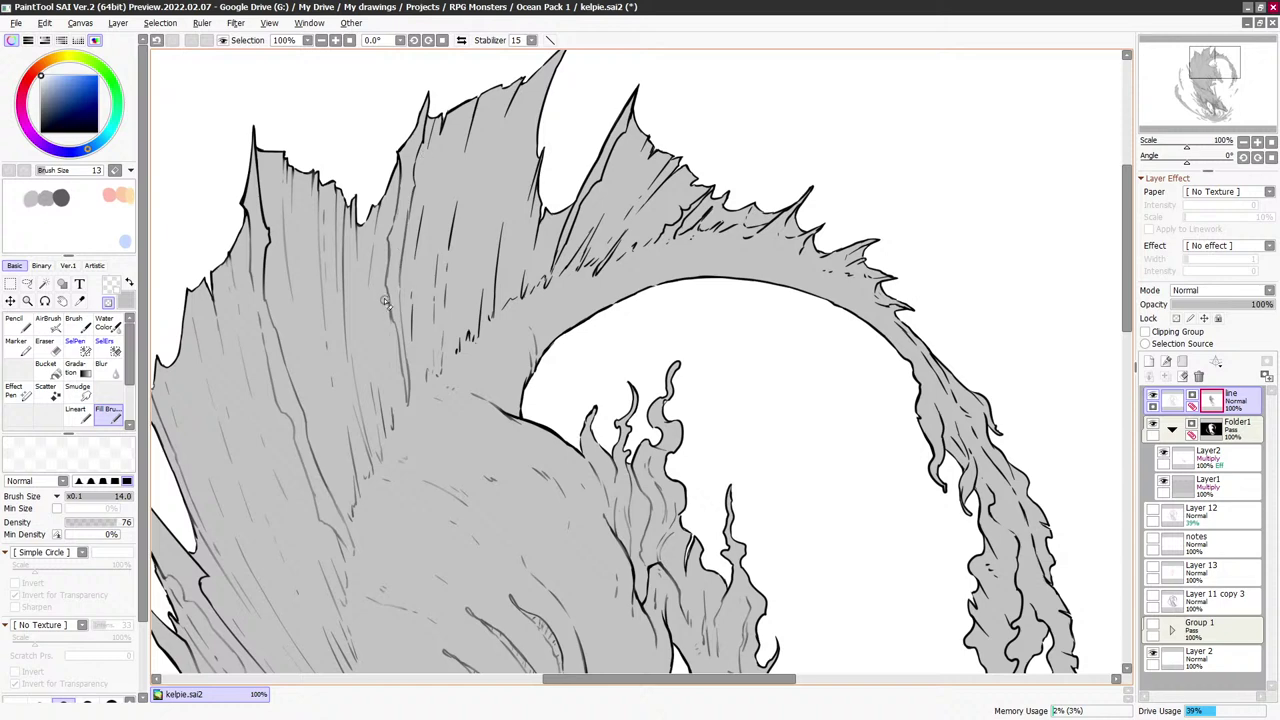
{"action": "key", "text": "bracketright"}
{"action": "key", "text": "bracketright"}
{"action": "key", "text": "bracketleft"}
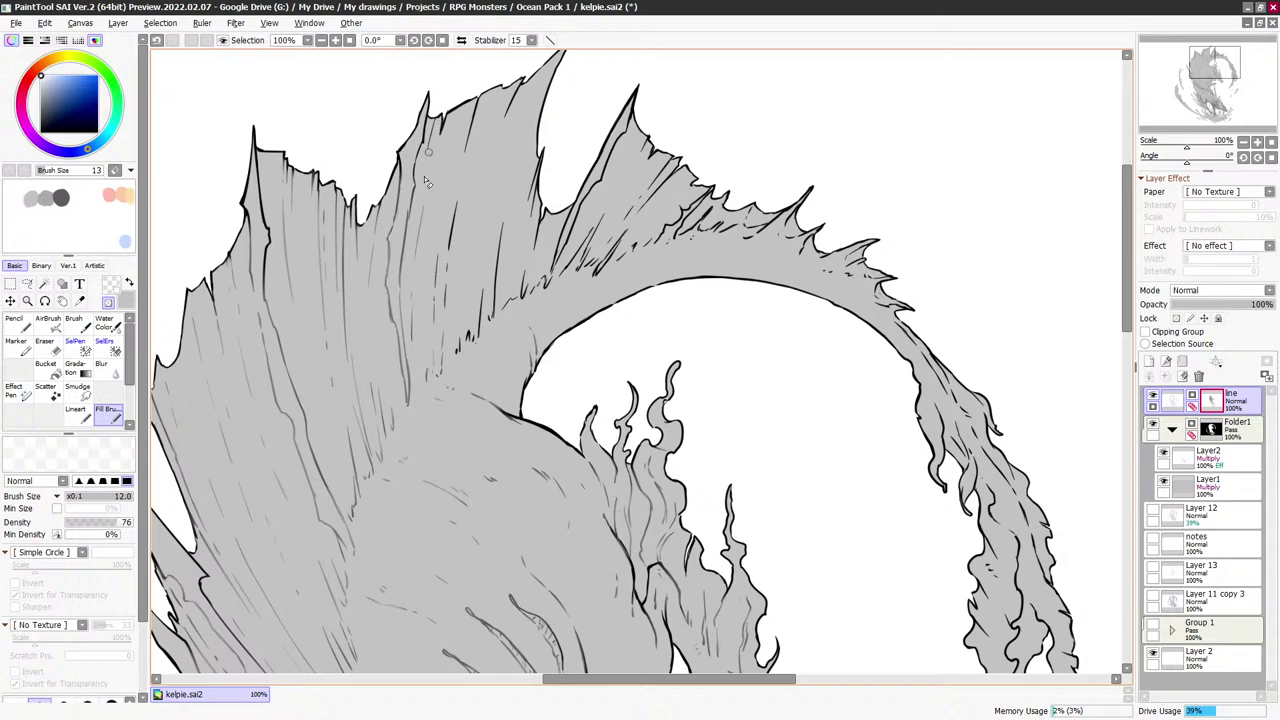
Fade the dark hatch marks along the large fin's base beside the arch with a brush of about size 35
{"action": "key", "text": "bracketright"}
{"action": "key", "text": "bracketright"}
{"action": "key", "text": "bracketright"}
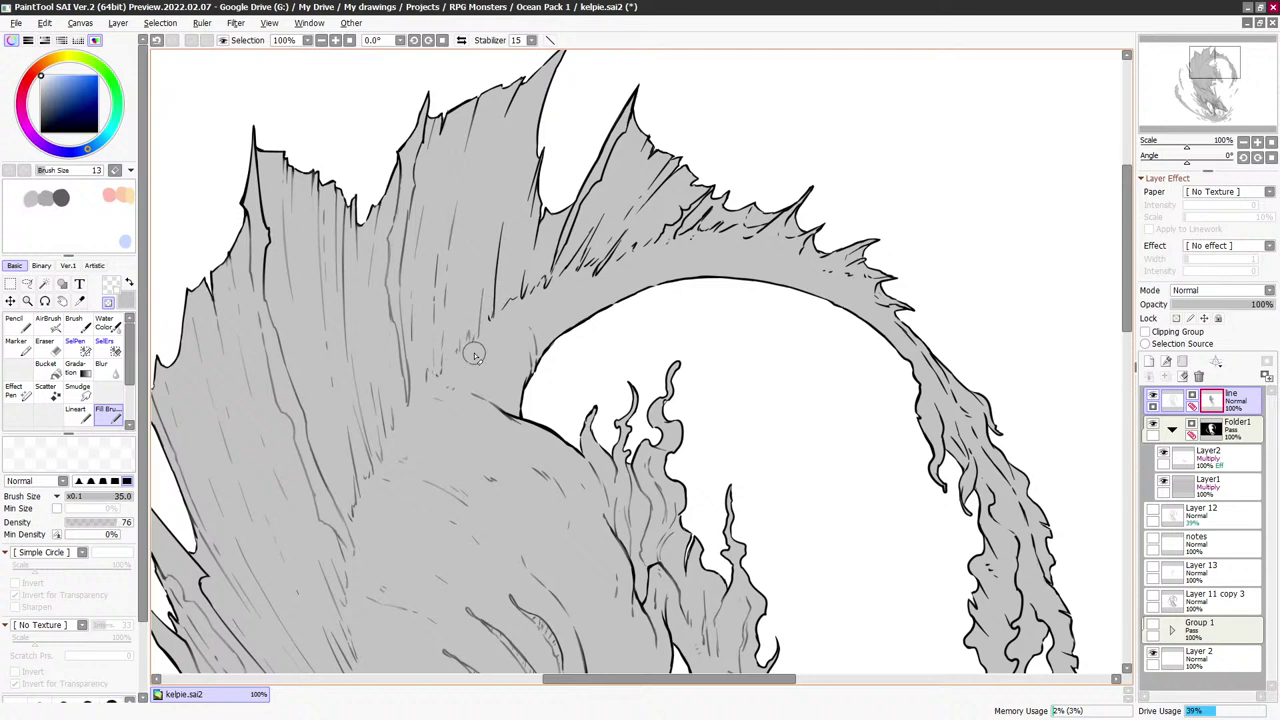
{"action": "key", "text": "bracketright"}
{"action": "key", "text": "bracketright"}
{"action": "key", "text": "bracketright"}
Soften the fine vertical rays in the large fin's tallest lobe on the mask with brush size 25
{"action": "key", "text": "bracketleft"}
{"action": "key", "text": "bracketleft"}
{"action": "key", "text": "bracketleft"}
{"action": "key", "text": "bracketleft"}
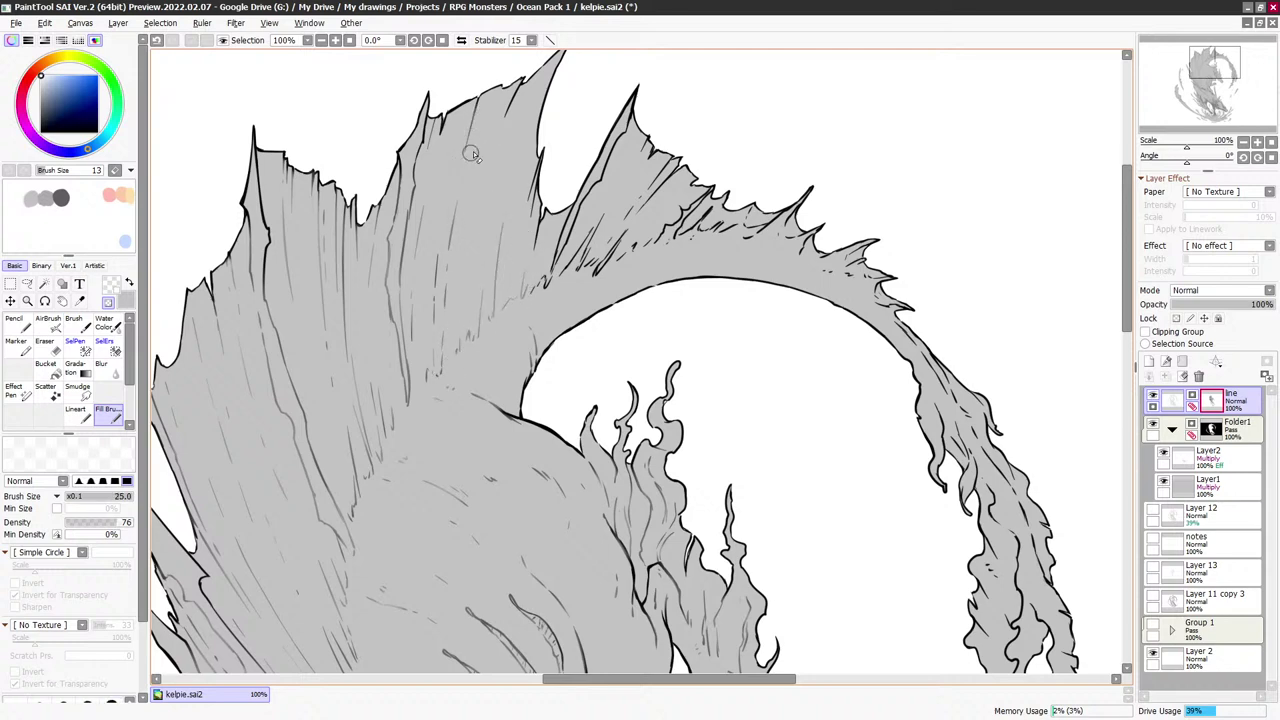
{"action": "key", "text": "bracketleft"}
{"action": "key", "text": "bracketleft"}
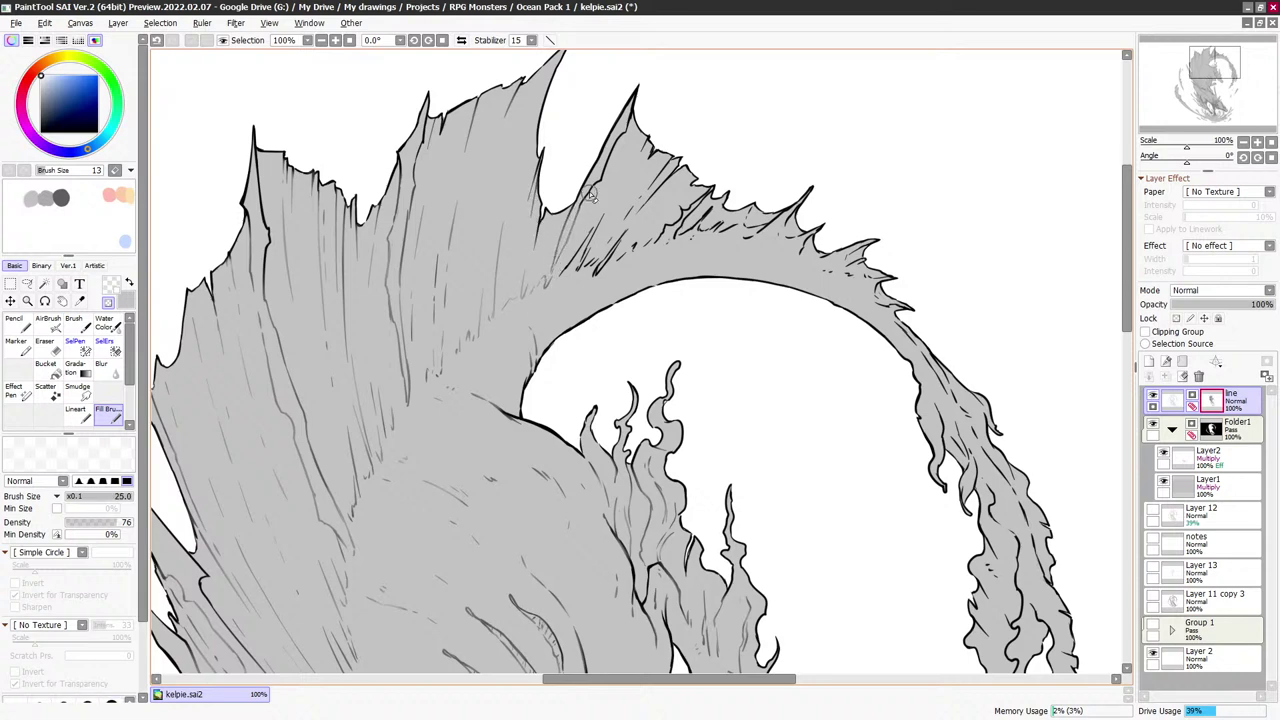
Soften the slanted rays in the smaller fin lobe above the arch, varying the brush up to size 25
{"action": "key", "text": "bracketleft"}
{"action": "key", "text": "bracketleft"}
{"action": "key", "text": "bracketleft"}
{"action": "key", "text": "bracketleft"}
{"action": "key", "text": "bracketleft"}
{"action": "key", "text": "bracketleft"}
{"action": "key", "text": "bracketright"}
{"action": "key", "text": "bracketright"}
{"action": "key", "text": "bracketright"}
{"action": "key", "text": "bracketright"}
{"action": "key", "text": "bracketright"}
{"action": "key", "text": "bracketright"}
{"action": "key", "text": "bracketright"}
{"action": "scroll", "coordinate": [620, 158], "scroll_direction": "down", "scroll_amount": 1}
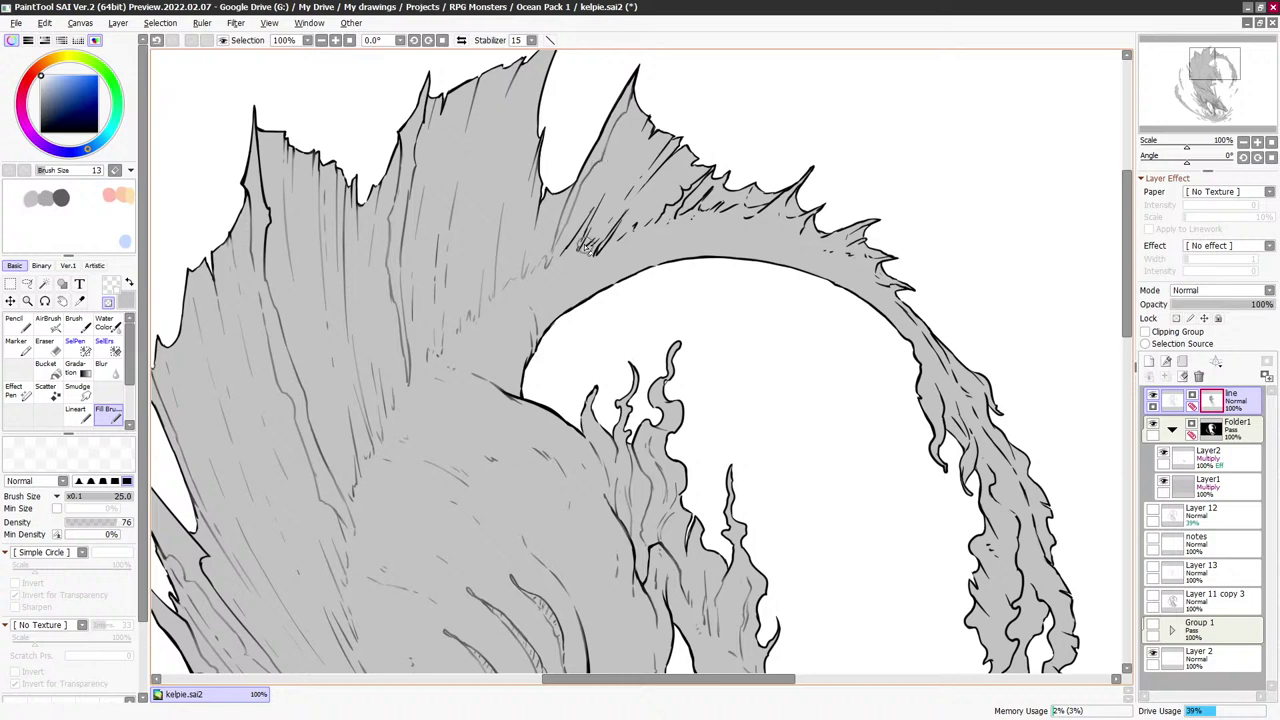
Fade the dense hatching at the base of the smaller fin lobe along the arch with brush size 30
{"action": "key", "text": "bracketright"}
{"action": "key", "text": "bracketright"}
{"action": "key", "text": "bracketright"}
{"action": "key", "text": "bracketright"}
{"action": "key", "text": "bracketright"}
{"action": "key", "text": "bracketleft"}
{"action": "key", "text": "bracketleft"}
{"action": "key", "text": "bracketleft"}
{"action": "key", "text": "bracketleft"}
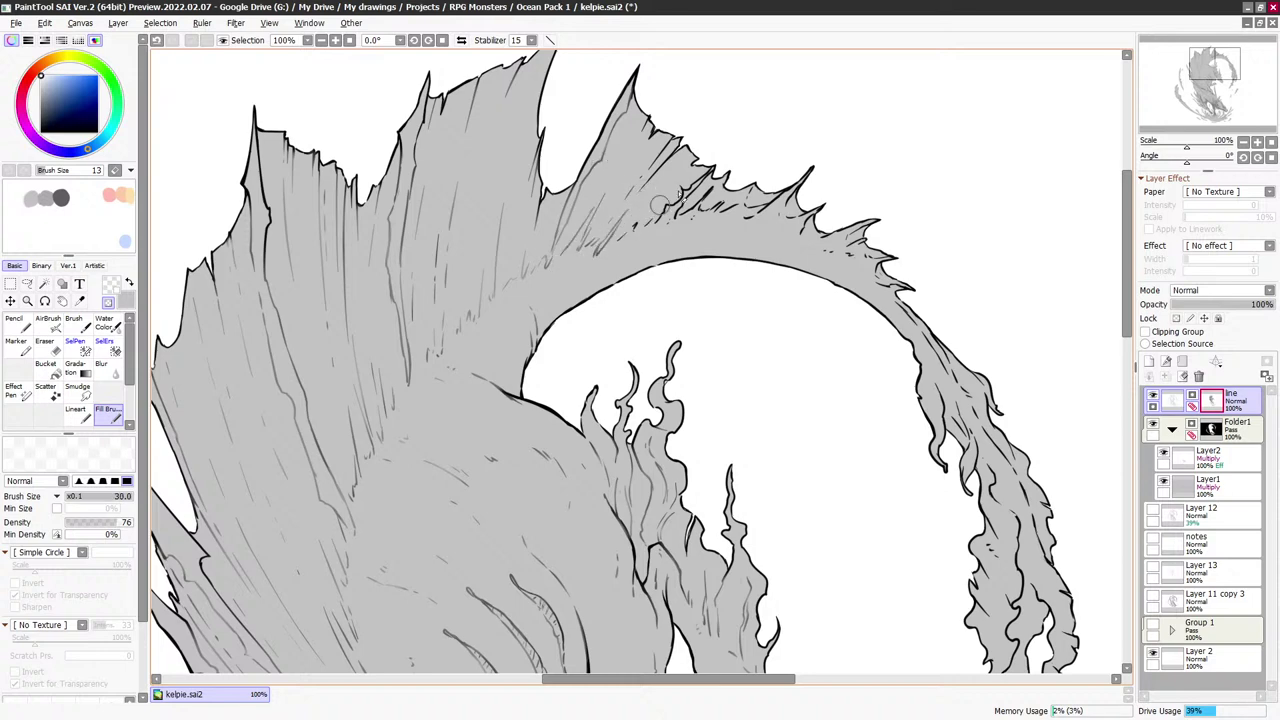
Fade the dark hatch marks where the smaller fin lobe meets the arch on the mask, varying the brush up to size 40
{"action": "key", "text": "bracketleft"}
{"action": "key", "text": "bracketleft"}
{"action": "key", "text": "bracketright"}
{"action": "key", "text": "bracketright"}
{"action": "key", "text": "bracketright"}
{"action": "key", "text": "bracketright"}
{"action": "key", "text": "bracketleft"}
{"action": "left_click_drag", "start_coordinate": [744, 230], "coordinate": [734, 208]}
{"action": "key", "text": "bracketright"}
{"action": "key", "text": "bracketright"}
{"action": "key", "text": "bracketright"}
{"action": "key", "text": "bracketright"}
{"action": "key", "text": "bracketright"}
{"action": "key", "text": "bracketright"}
{"action": "key", "text": "bracketright"}
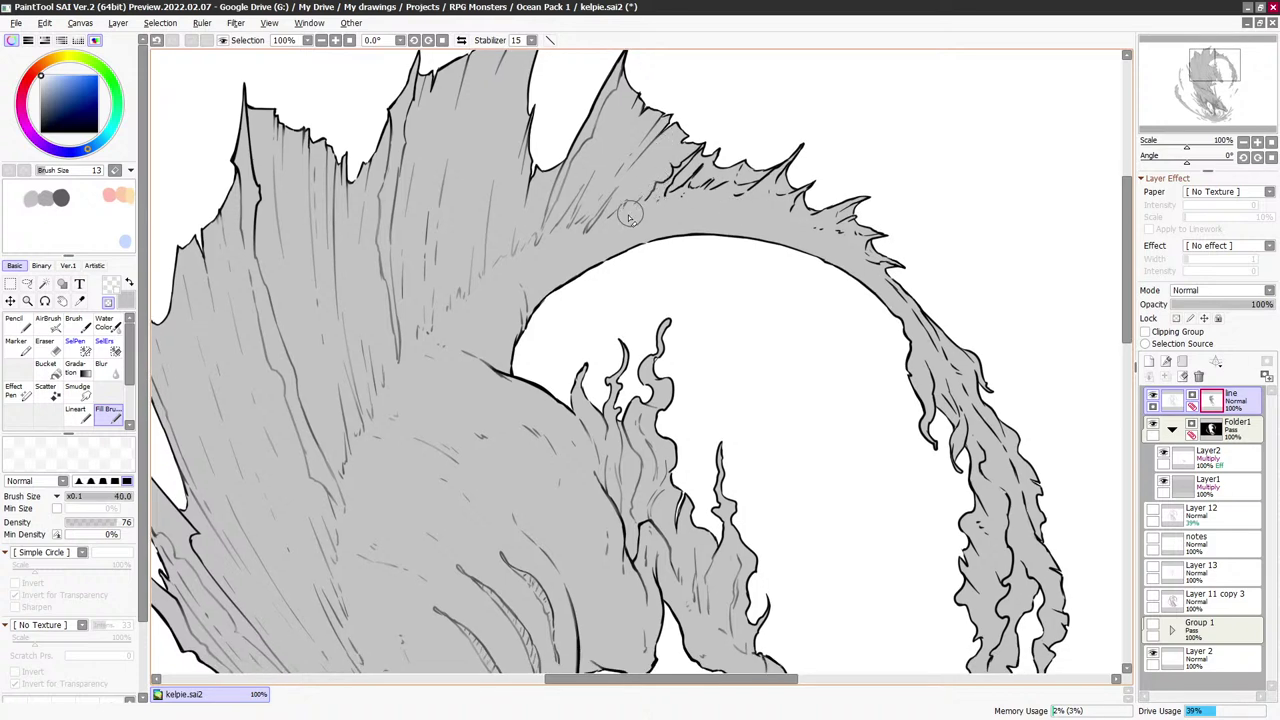
Soften the dark strokes beneath the arch's spiny upper edge on the mask with a brush of about size 12 to 14
{"action": "key", "text": "bracketleft"}
{"action": "key", "text": "bracketleft"}
{"action": "key", "text": "bracketleft"}
{"action": "key", "text": "bracketright"}
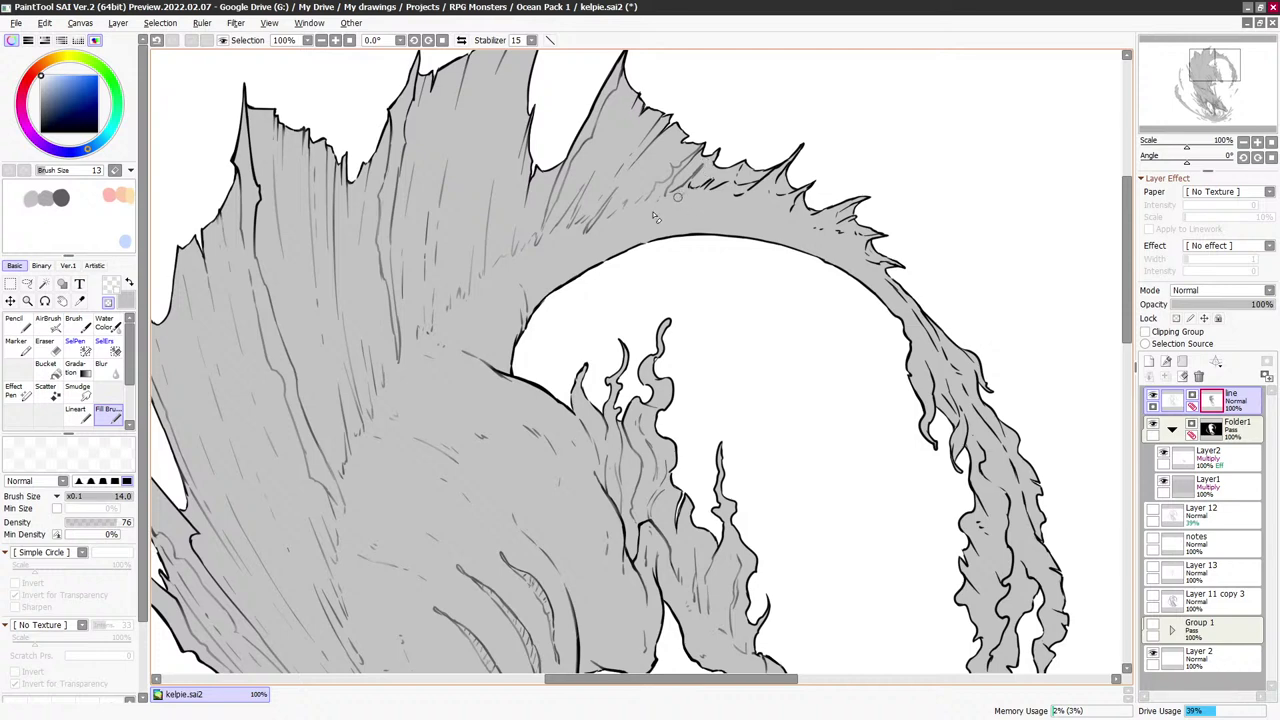
{"action": "key", "text": "bracketright"}
{"action": "key", "text": "bracketleft"}
{"action": "key", "text": "bracketleft"}
{"action": "key", "text": "bracketleft"}
{"action": "key", "text": "bracketleft"}
{"action": "key", "text": "bracketright"}
{"action": "key", "text": "bracketright"}
{"action": "key", "text": "bracketright"}
{"action": "key", "text": "bracketleft"}
{"action": "key", "text": "bracketleft"}
{"action": "key", "text": "bracketright"}
{"action": "key", "text": "bracketleft"}
{"action": "key", "text": "bracketleft"}
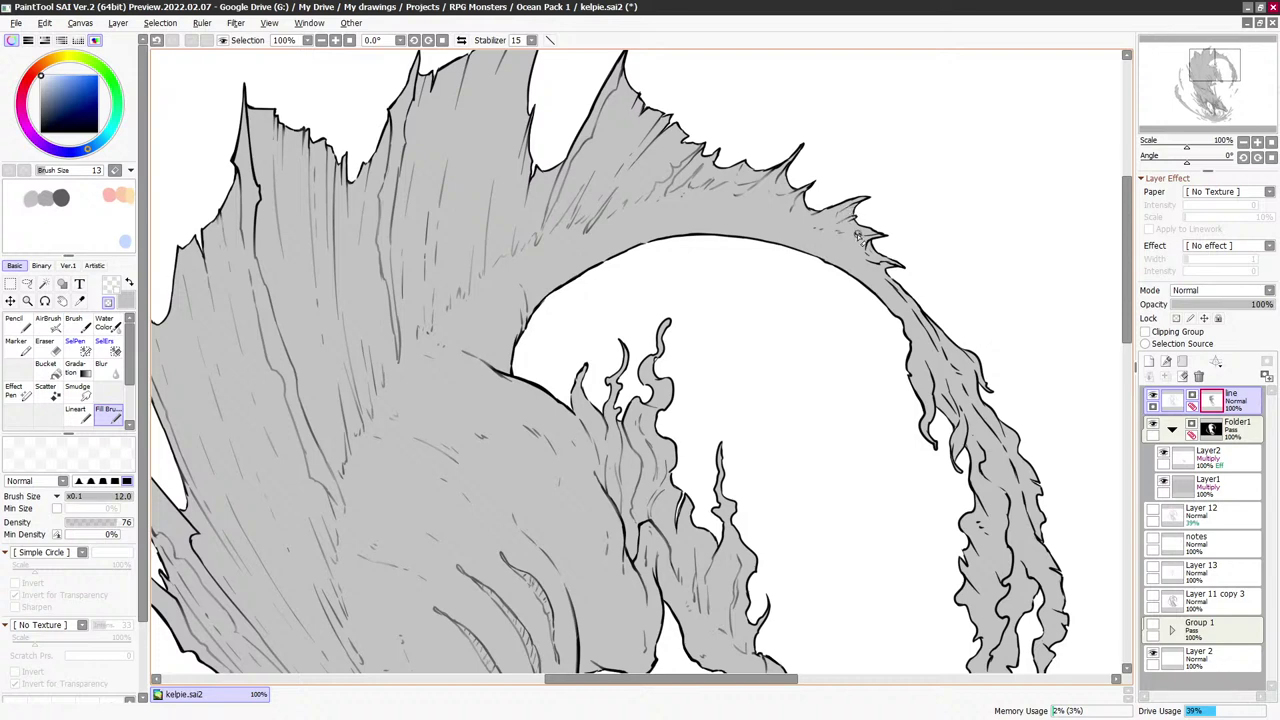
Undo the last mask stroke and rework the fine lines inside the arch's outermost spines with a small brush
{"action": "left_click_drag", "start_coordinate": [884, 246], "coordinate": [795, 210]}
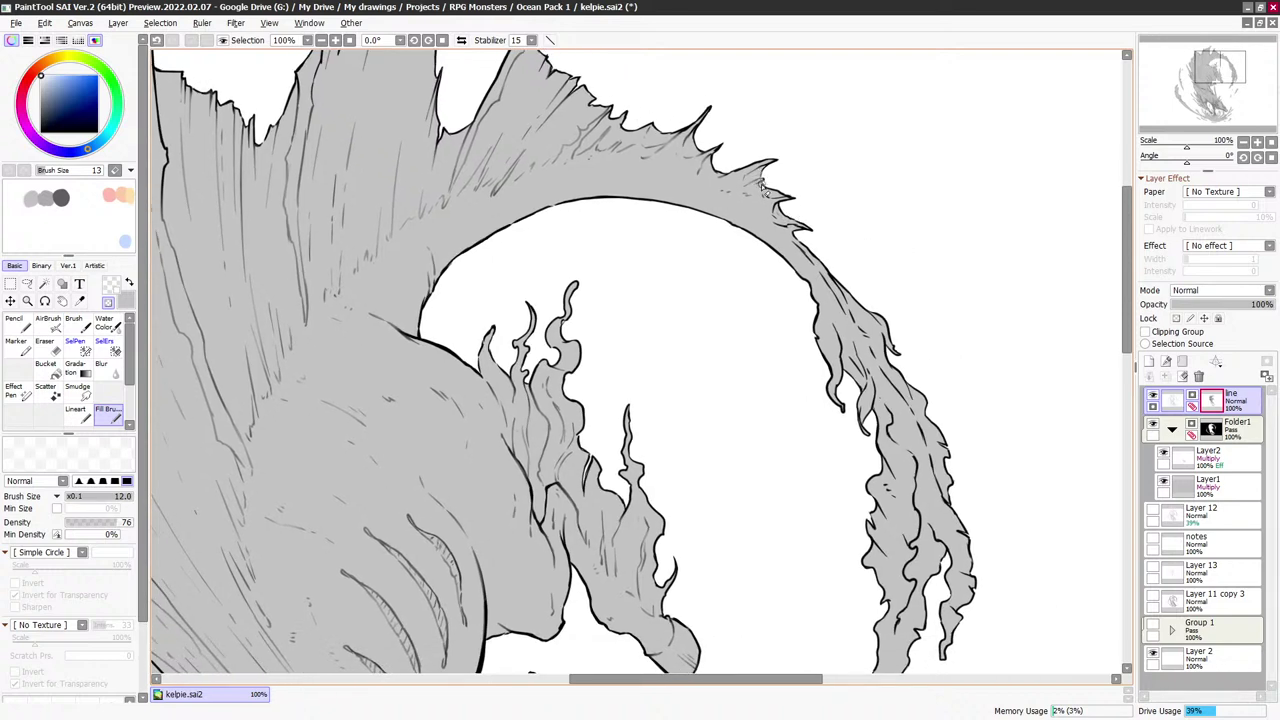
{"action": "key", "text": "ctrl+z"}
{"action": "left_click_drag", "start_coordinate": [756, 187], "coordinate": [759, 176]}
{"action": "key", "text": "bracketleft"}
{"action": "key", "text": "bracketleft"}
{"action": "key", "text": "bracketleft"}
{"action": "key", "text": "bracketleft"}
{"action": "key", "text": "bracketleft"}
{"action": "key", "text": "bracketright"}
{"action": "key", "text": "bracketright"}
{"action": "key", "text": "bracketright"}
{"action": "key", "text": "]"}
Soften the short marks where the spiny arch narrows into the hanging strand, using brush size 10
{"action": "left_click_drag", "start_coordinate": [790, 228], "coordinate": [697, 178]}
{"action": "key", "text": "bracketleft"}
{"action": "key", "text": "bracketleft"}
{"action": "key", "text": "bracketleft"}
{"action": "key", "text": "bracketright"}
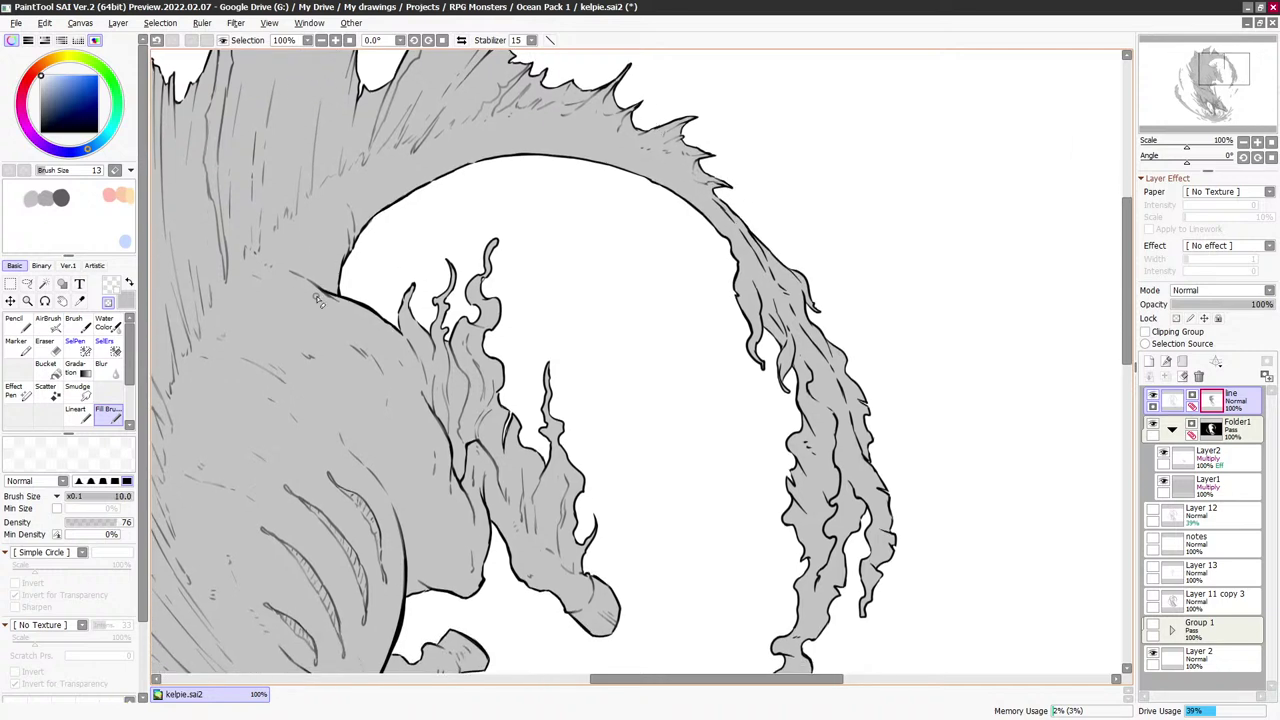
Fade the dark inner lines at the top of the hanging strand with brush size 14
{"action": "left_click_drag", "start_coordinate": [682, 249], "coordinate": [663, 231]}
{"action": "key", "text": "bracketright"}
{"action": "key", "text": "bracketright"}
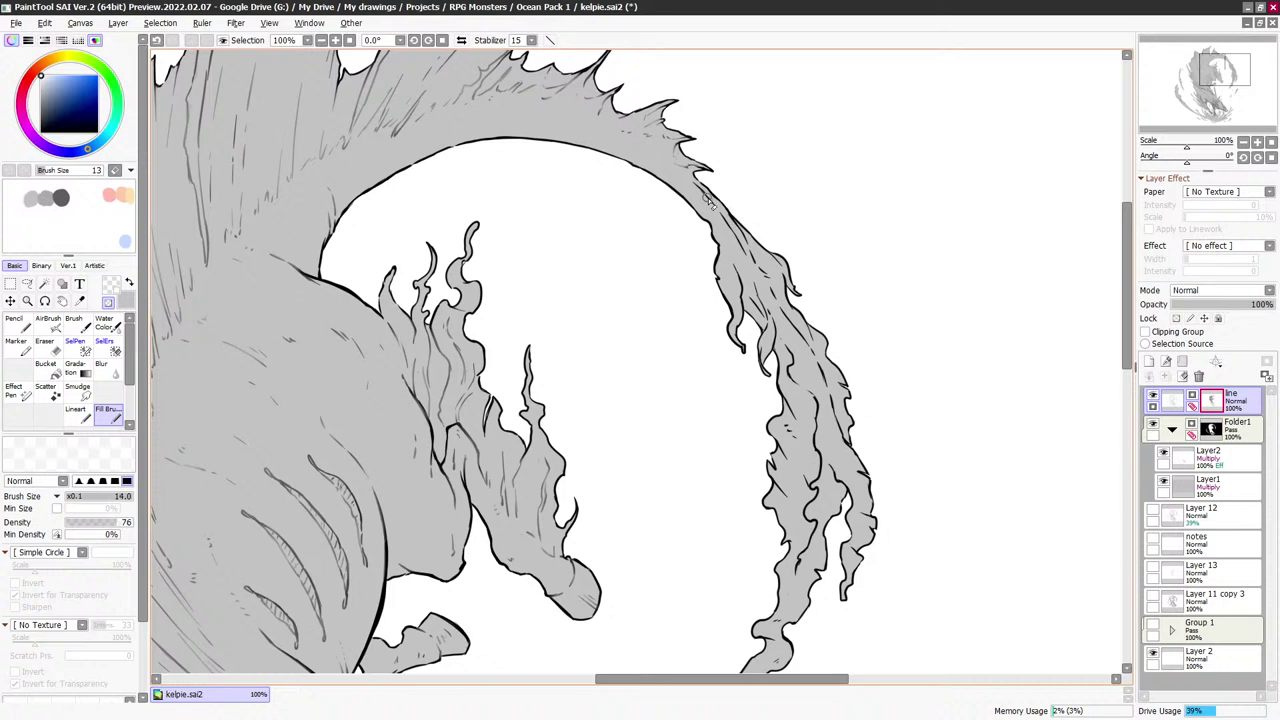
{"action": "key", "text": "bracketleft"}
{"action": "key", "text": "bracketleft"}
{"action": "key", "text": "bracketright"}
{"action": "key", "text": "bracketright"}
{"action": "key", "text": "bracketleft"}
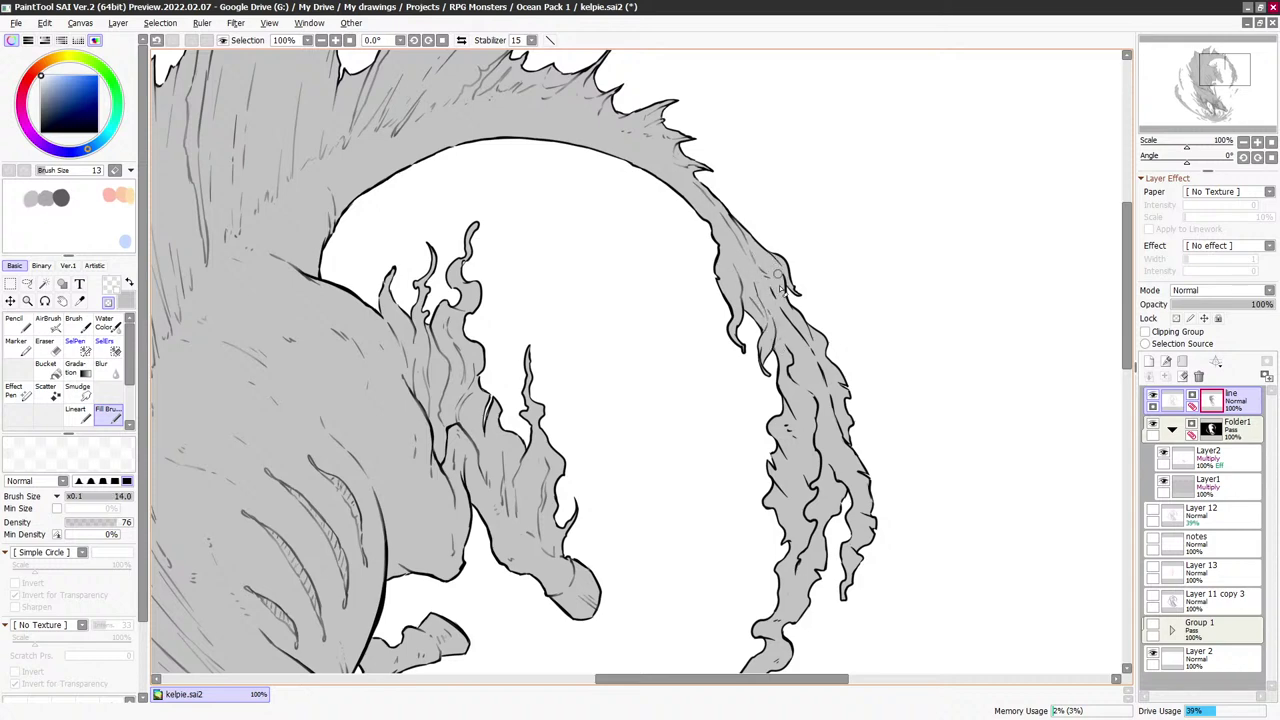
Soften the inner lines around the hanging strand's upper side tendrils, varying the brush from size 8 to 16
{"action": "left_click_drag", "start_coordinate": [783, 263], "coordinate": [760, 208]}
{"action": "key", "text": "bracketleft"}
{"action": "key", "text": "bracketleft"}
{"action": "key", "text": "bracketleft"}
{"action": "key", "text": "bracketleft"}
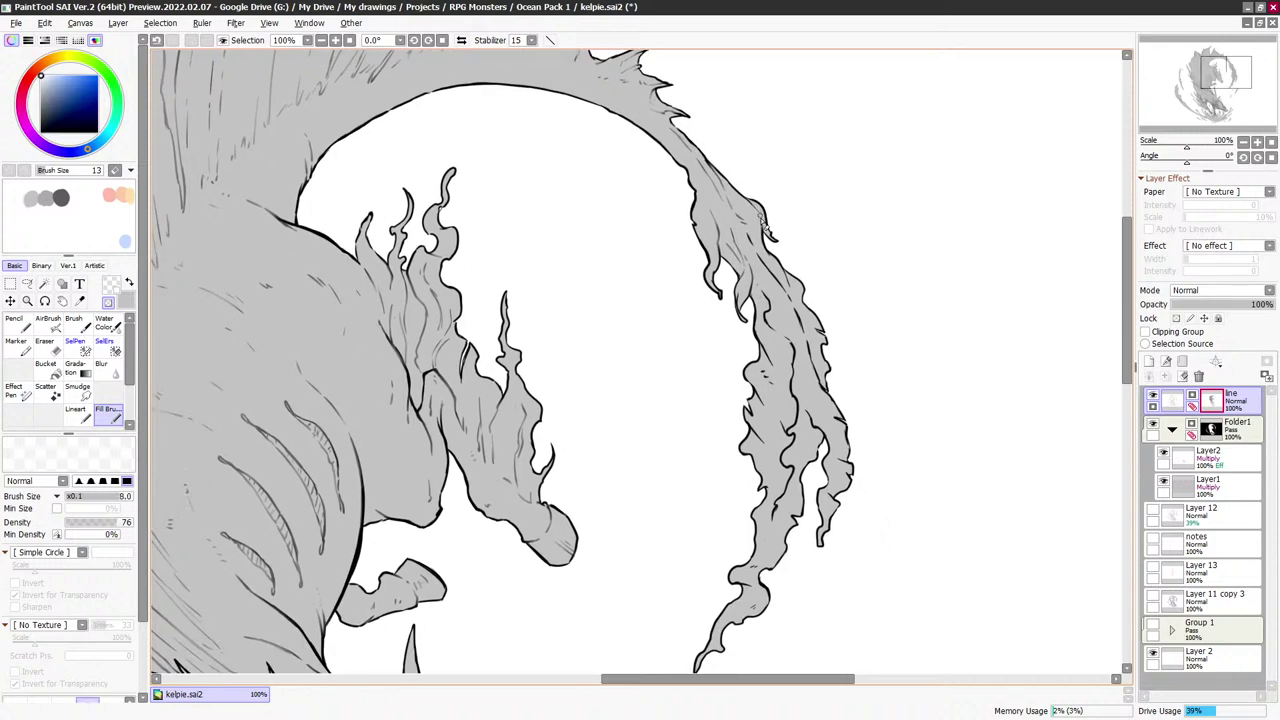
{"action": "key", "text": "bracketright"}
{"action": "key", "text": "bracketright"}
{"action": "key", "text": "bracketright"}
{"action": "key", "text": "bracketright"}
{"action": "key", "text": "bracketleft"}
{"action": "key", "text": "bracketright"}
{"action": "key", "text": "bracketright"}
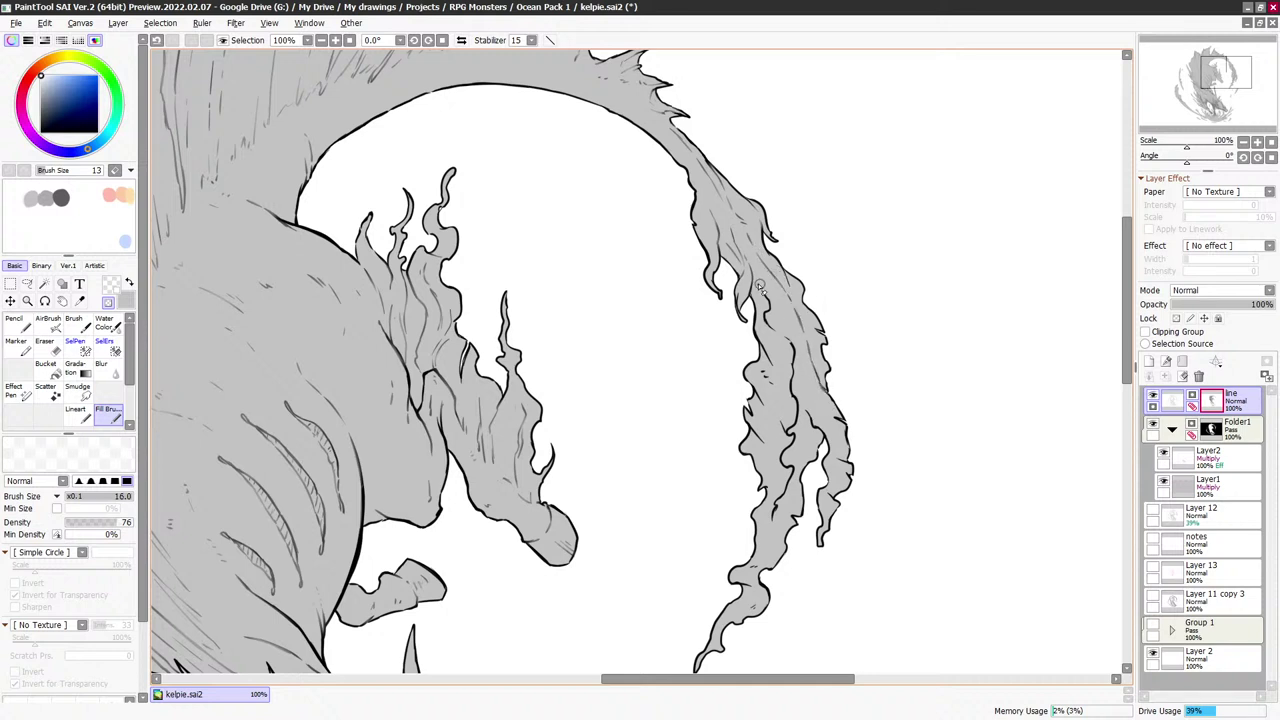
{"action": "key", "text": "bracketright"}
Fade the long wavy dividing line down the middle of the hanging strand with a brush of about size 16
{"action": "scroll", "coordinate": [762, 258], "scroll_direction": "down", "scroll_amount": 3}
{"action": "key", "text": "bracketleft"}
{"action": "key", "text": "bracketleft"}
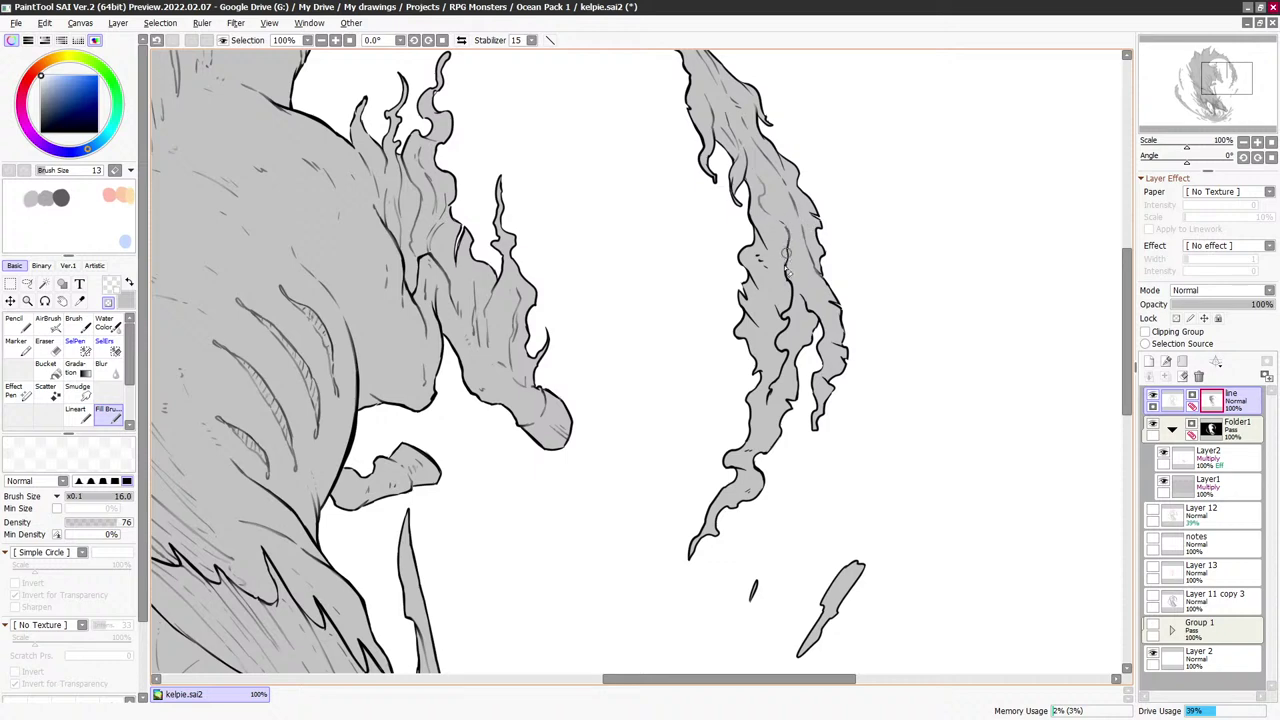
{"action": "key", "text": "bracketright"}
{"action": "key", "text": "bracketright"}
{"action": "key", "text": "bracketright"}
{"action": "key", "text": "bracketright"}
{"action": "key", "text": "bracketleft"}
{"action": "key", "text": "bracketleft"}
{"action": "key", "text": "bracketleft"}
{"action": "key", "text": "bracketleft"}
{"action": "key", "text": "bracketleft"}
Soften the inner lines in the hanging strand's lower half and curled end with a brush of about size 14
{"action": "left_click_drag", "start_coordinate": [814, 292], "coordinate": [816, 278]}
{"action": "key", "text": "bracketleft"}
{"action": "key", "text": "bracketright"}
{"action": "key", "text": "bracketright"}
{"action": "key", "text": "bracketright"}
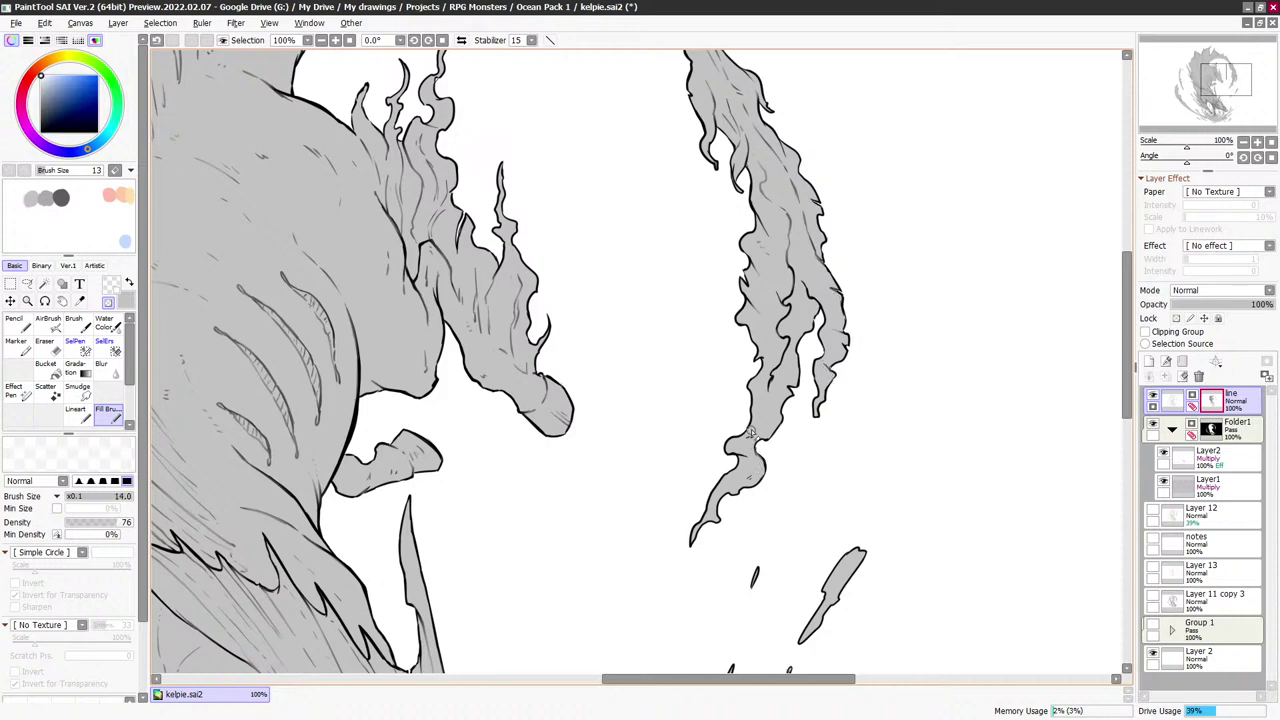
{"action": "key", "text": "bracketright"}
{"action": "key", "text": "bracketright"}
{"action": "key", "text": "bracketright"}
{"action": "key", "text": "bracketright"}
{"action": "key", "text": "bracketleft"}
{"action": "key", "text": "bracketleft"}
{"action": "key", "text": "bracketleft"}
Touch up the short hatch marks in the middle of the hanging strand with brush sizes 16 and 14
{"action": "key", "text": "c"}
{"action": "key", "text": "minus"}
{"action": "left_click_drag", "start_coordinate": [785, 225], "coordinate": [786, 228]}
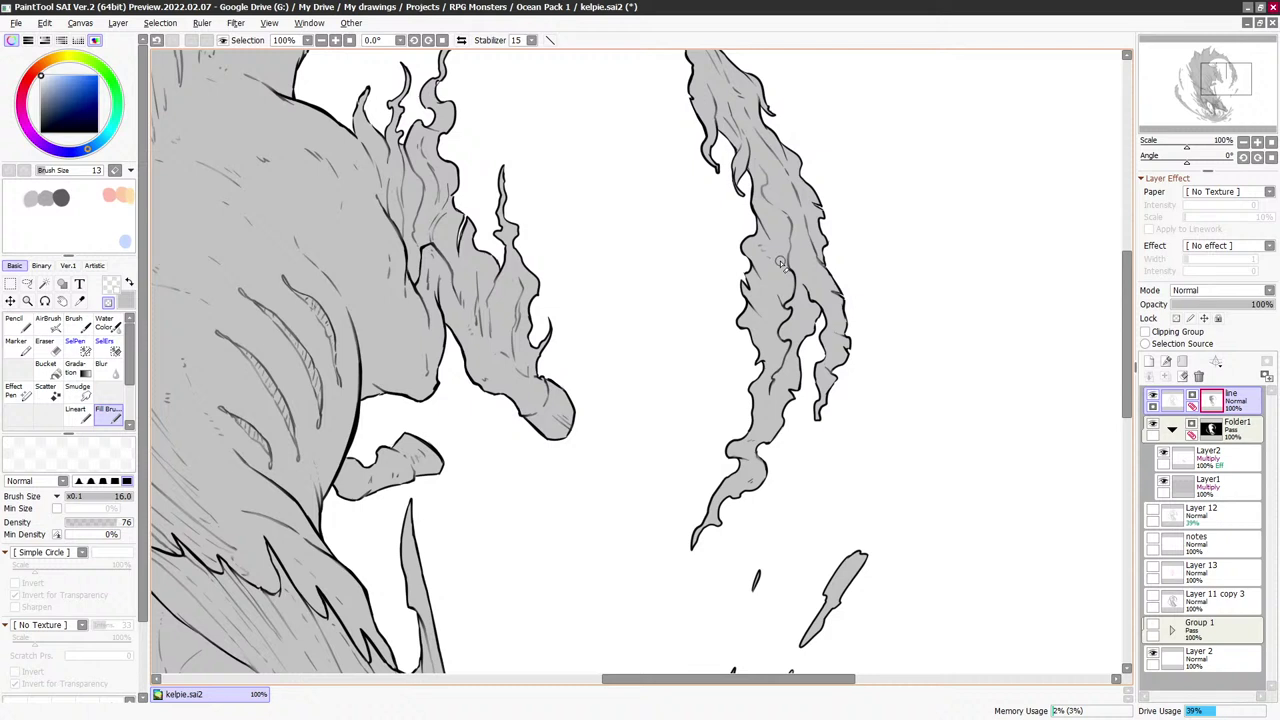
{"action": "scroll", "coordinate": [780, 262], "scroll_direction": "up", "scroll_amount": 2}
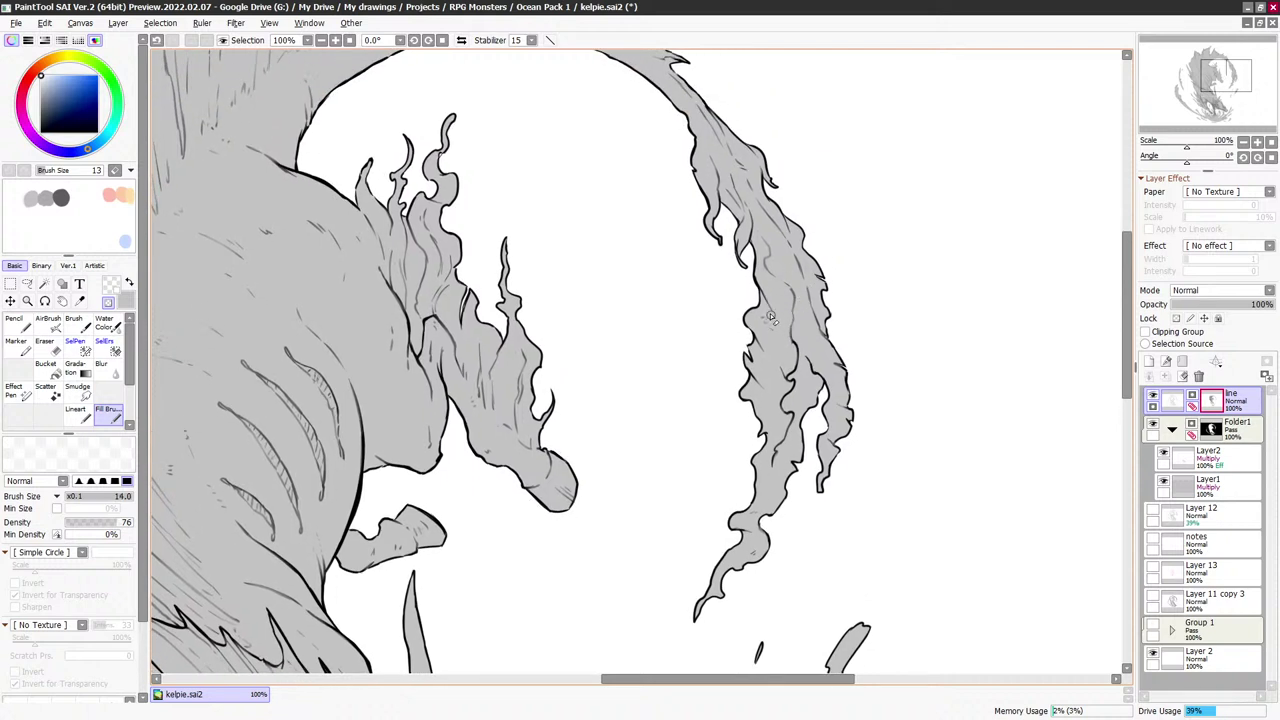
Refine the lines at the base of the hanging strand's small side tendrils with brush size 9
{"action": "key", "text": "bracketleft"}
{"action": "key", "text": "bracketleft"}
{"action": "key", "text": "bracketleft"}
{"action": "key", "text": "bracketleft"}
{"action": "left_click_drag", "start_coordinate": [777, 264], "coordinate": [800, 334]}
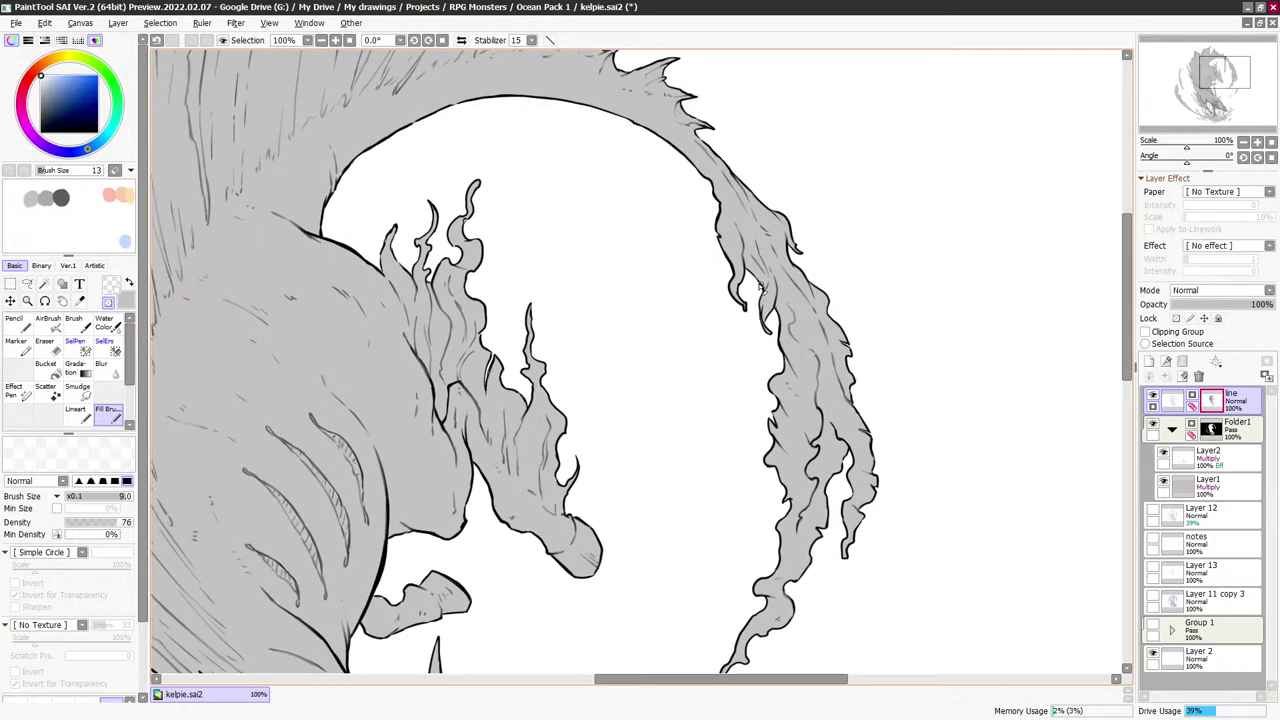
Soften the wavy inner lines of the flame-shaped leg tuft beneath the arch, reducing the brush from size 14 to 7
{"action": "left_click_drag", "start_coordinate": [760, 284], "coordinate": [830, 268]}
{"action": "key", "text": "bracketright"}
{"action": "key", "text": "bracketright"}
{"action": "key", "text": "bracketleft"}
{"action": "key", "text": "bracketleft"}
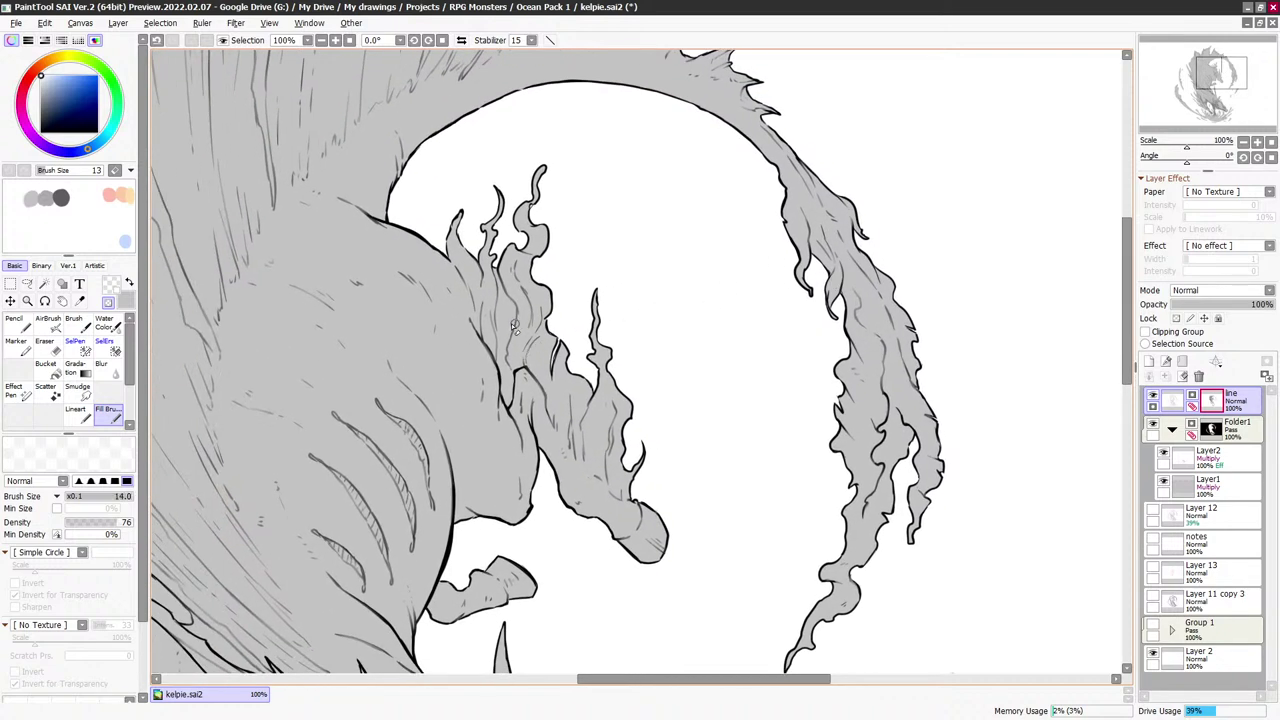
{"action": "key", "text": "bracketleft"}
{"action": "key", "text": "ctrl+z"}
{"action": "key", "text": "ctrl+y"}
{"action": "key", "text": "bracketleft"}
{"action": "key", "text": "bracketleft"}
{"action": "scroll", "coordinate": [545, 228], "scroll_direction": "up", "scroll_amount": 1}
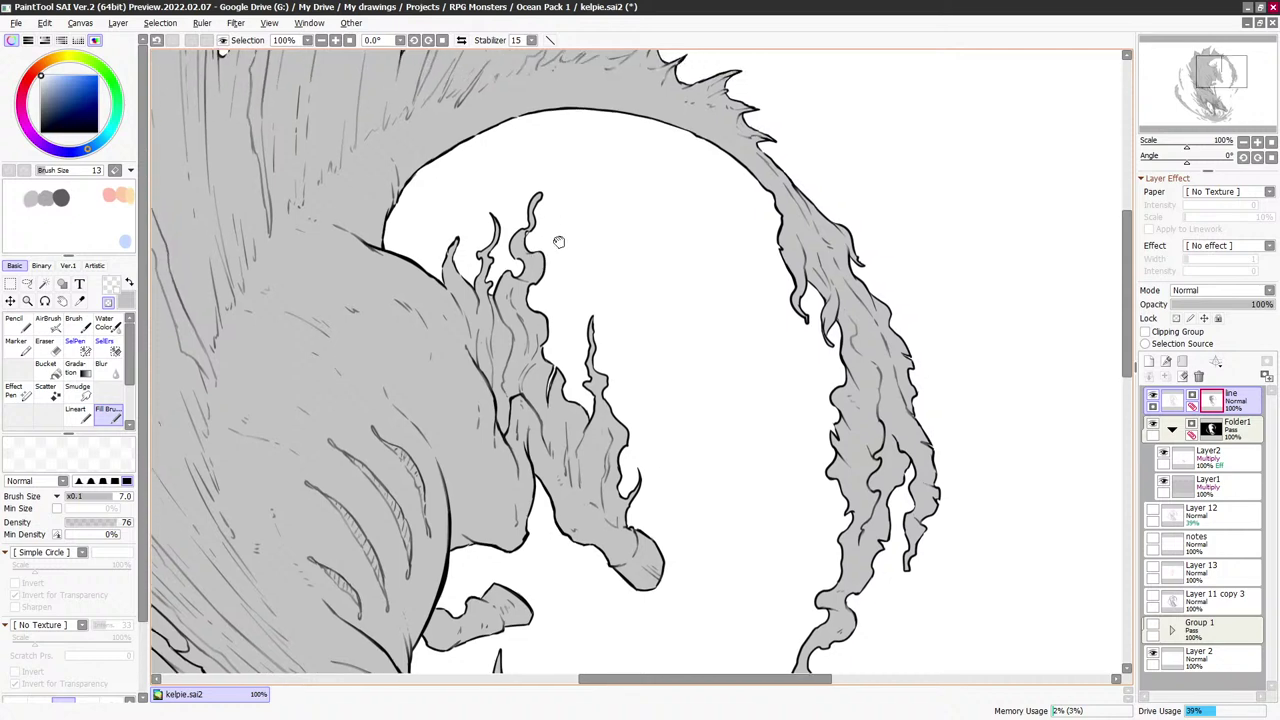
{"action": "key", "text": "bracketleft"}
Touch up the slanted rays of the smaller fin lobe on the mask, starting with brush size 7
{"action": "scroll", "coordinate": [495, 252], "scroll_direction": "up", "scroll_amount": 5}
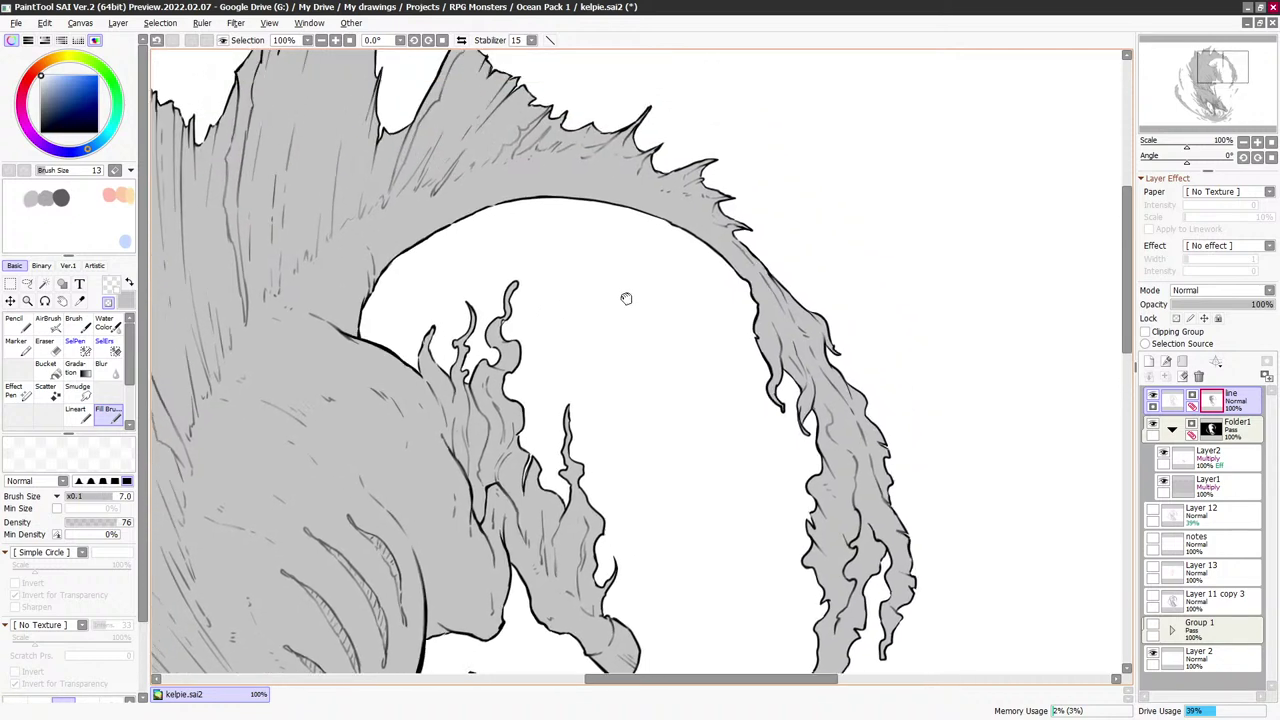
{"action": "scroll", "coordinate": [784, 246], "scroll_direction": "up", "scroll_amount": 3}
{"action": "key", "text": "bracketright"}
{"action": "left_click_drag", "start_coordinate": [476, 258], "coordinate": [672, 185]}
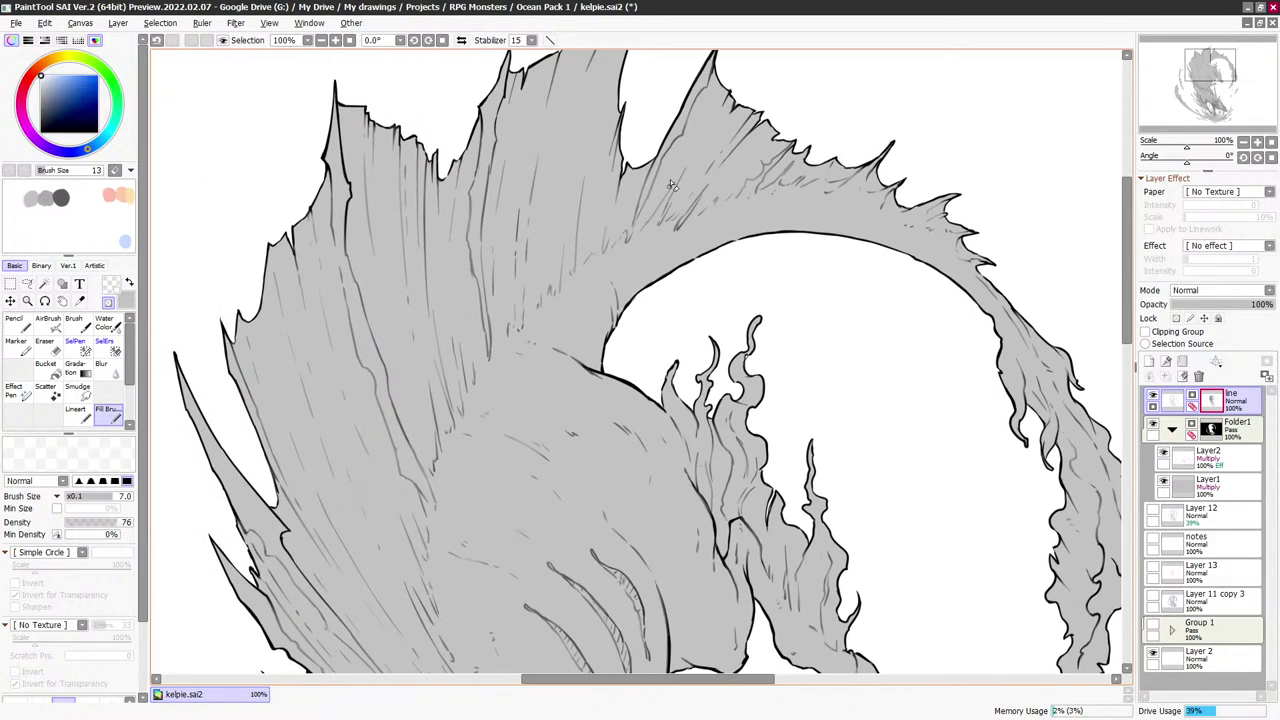
{"action": "key", "text": "minus"}
{"action": "key", "text": "x"}
{"action": "key", "text": "bracketleft"}
{"action": "key", "text": "bracketright"}
{"action": "key", "text": "bracketright"}
{"action": "key", "text": "bracketright"}
{"action": "key", "text": "bracketright"}
{"action": "key", "text": "bracketleft"}
{"action": "key", "text": "bracketleft"}
Soften the thick ray below the large fin's front spike on the mask, enlarging the brush from size 9 to 14
{"action": "mouse_move", "coordinate": [481, 318]}
{"action": "left_mouse_down"}
{"action": "mouse_move", "coordinate": [503, 263]}
{"action": "mouse_move", "coordinate": [570, 186]}
{"action": "left_mouse_up"}
{"action": "left_click_drag", "start_coordinate": [440, 92], "coordinate": [425, 238]}
{"action": "key", "text": "bracketright"}
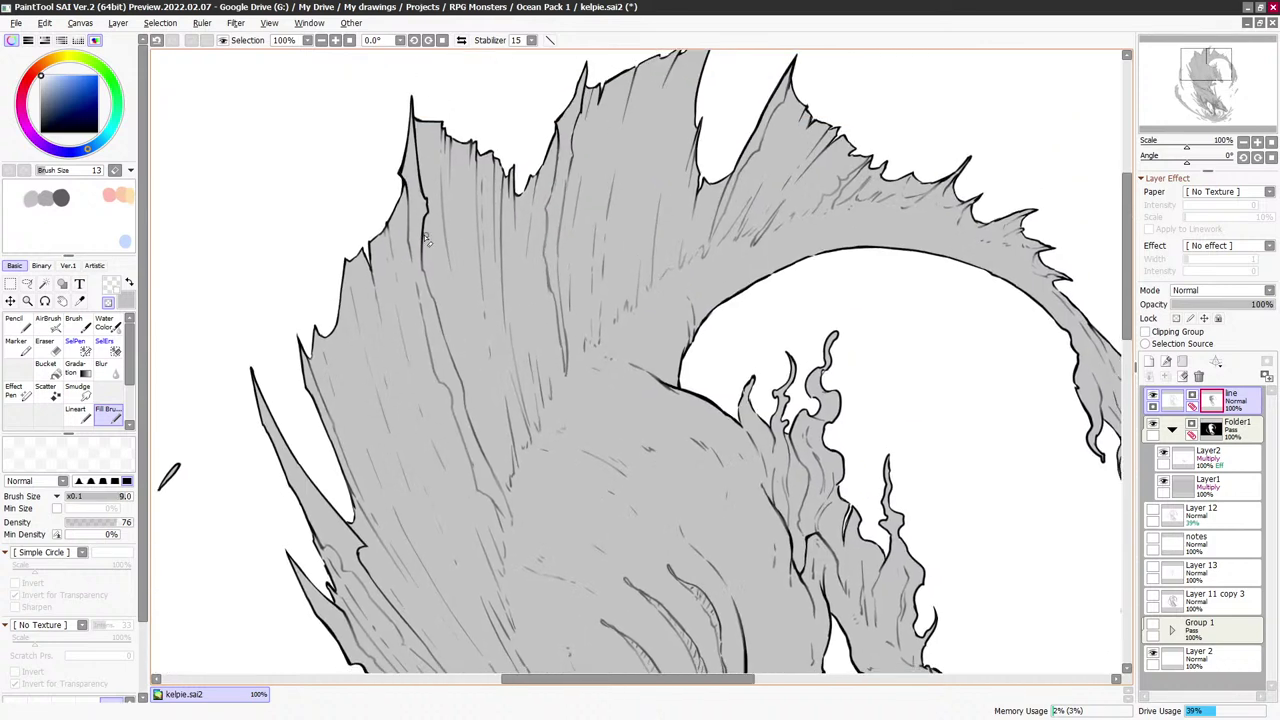
{"action": "key", "text": "bracketright"}
{"action": "key", "text": "bracketright"}
{"action": "key", "text": "bracketright"}
{"action": "key", "text": "bracketright"}
{"action": "key", "text": "bracketright"}
{"action": "key", "text": "bracketleft"}
{"action": "key", "text": "bracketleft"}
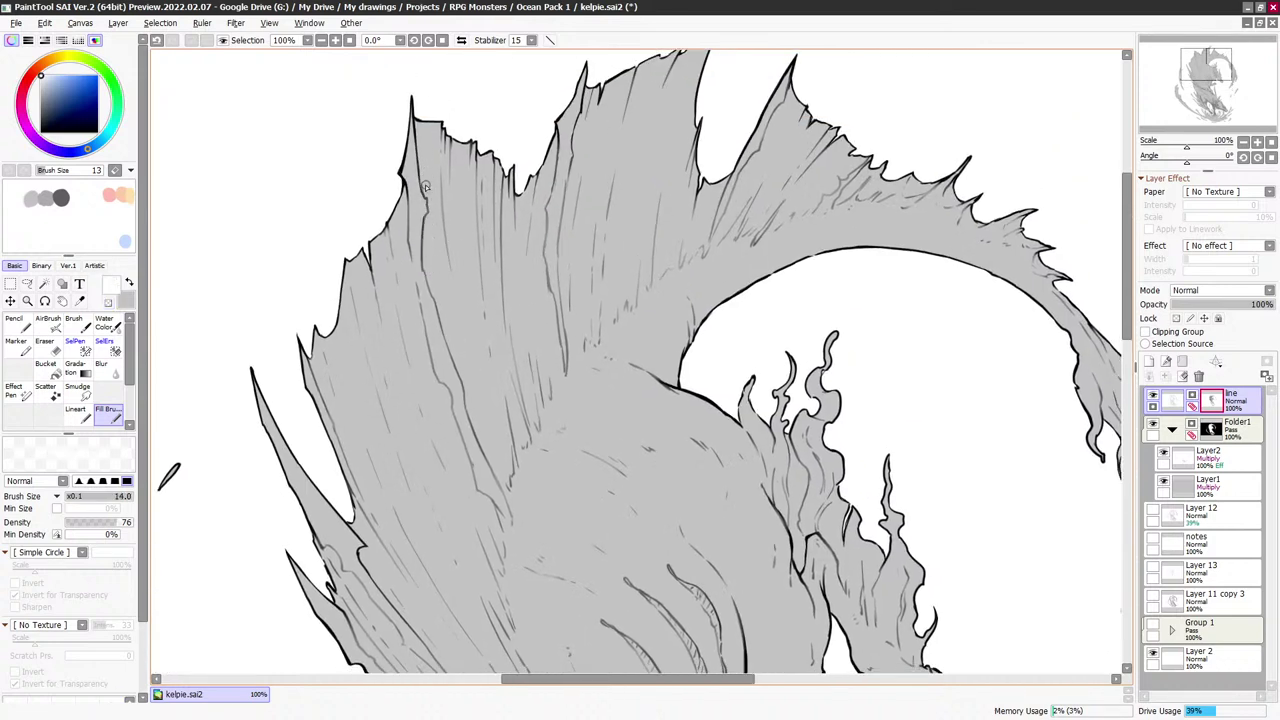
{"action": "key", "text": "bracketright"}
{"action": "key", "text": "bracketright"}
Refine the thin rays in the middle of the large fin on the mask with transparent colour and brush size 7
{"action": "key", "text": "minus"}
{"action": "key", "text": "bracketleft"}
{"action": "key", "text": "bracketleft"}
{"action": "key", "text": "bracketleft"}
{"action": "key", "text": "bracketleft"}
{"action": "key", "text": "bracketleft"}
{"action": "key", "text": "bracketleft"}
{"action": "key", "text": "bracketleft"}
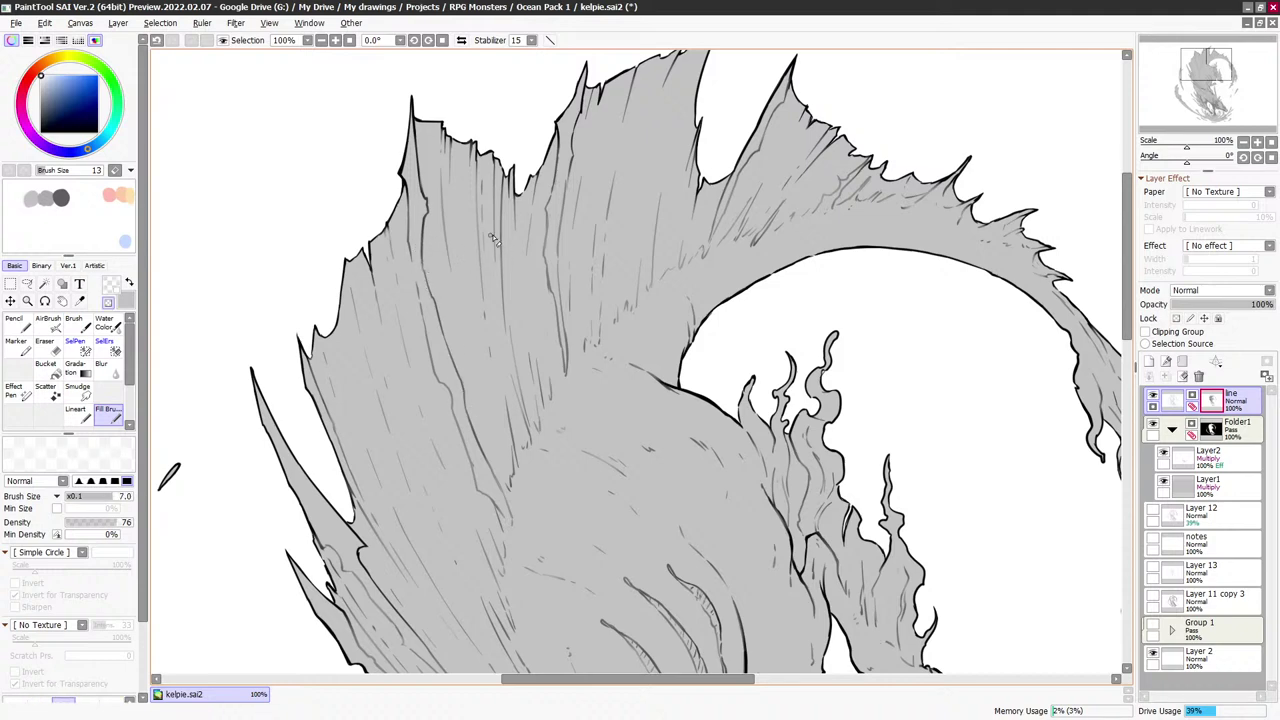
{"action": "left_click_drag", "start_coordinate": [523, 274], "coordinate": [530, 280]}
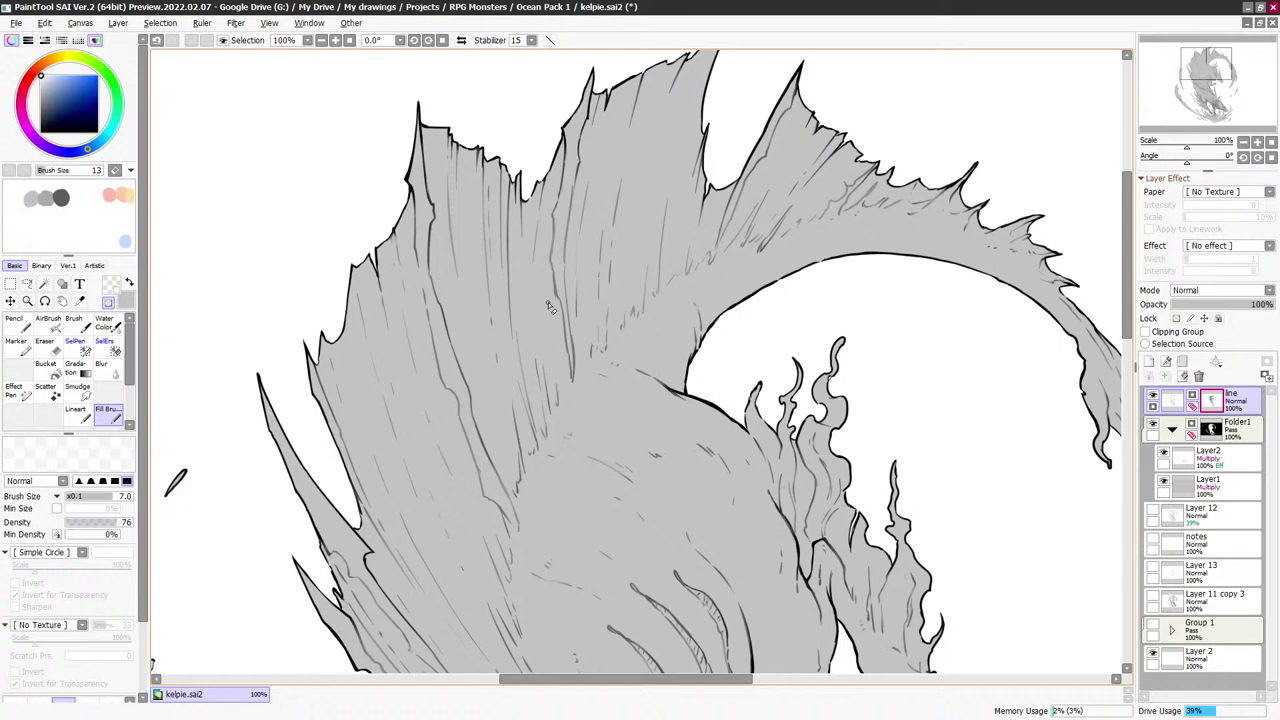
{"action": "left_click_drag", "start_coordinate": [619, 298], "coordinate": [623, 302]}
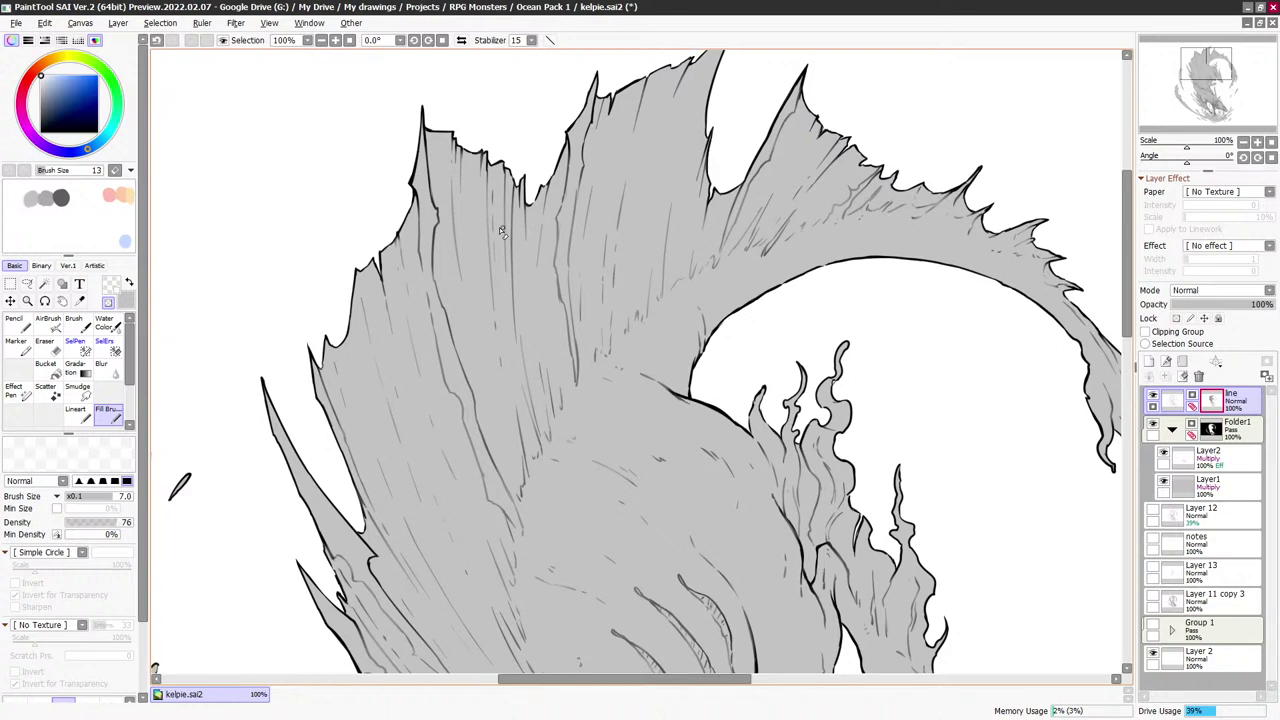
Soften the long rays across the large fin's centre on the mask, enlarging the brush to size 16
{"action": "key", "text": "bracketright"}
{"action": "key", "text": "bracketright"}
{"action": "key", "text": "bracketright"}
{"action": "key", "text": "bracketright"}
{"action": "key", "text": "bracketright"}
{"action": "key", "text": "bracketright"}
{"action": "key", "text": "bracketright"}
{"action": "key", "text": "bracketright"}
{"action": "key", "text": "minus"}
{"action": "key", "text": "bracketleft"}
{"action": "key", "text": "bracketleft"}
{"action": "left_click_drag", "start_coordinate": [605, 280], "coordinate": [608, 279]}
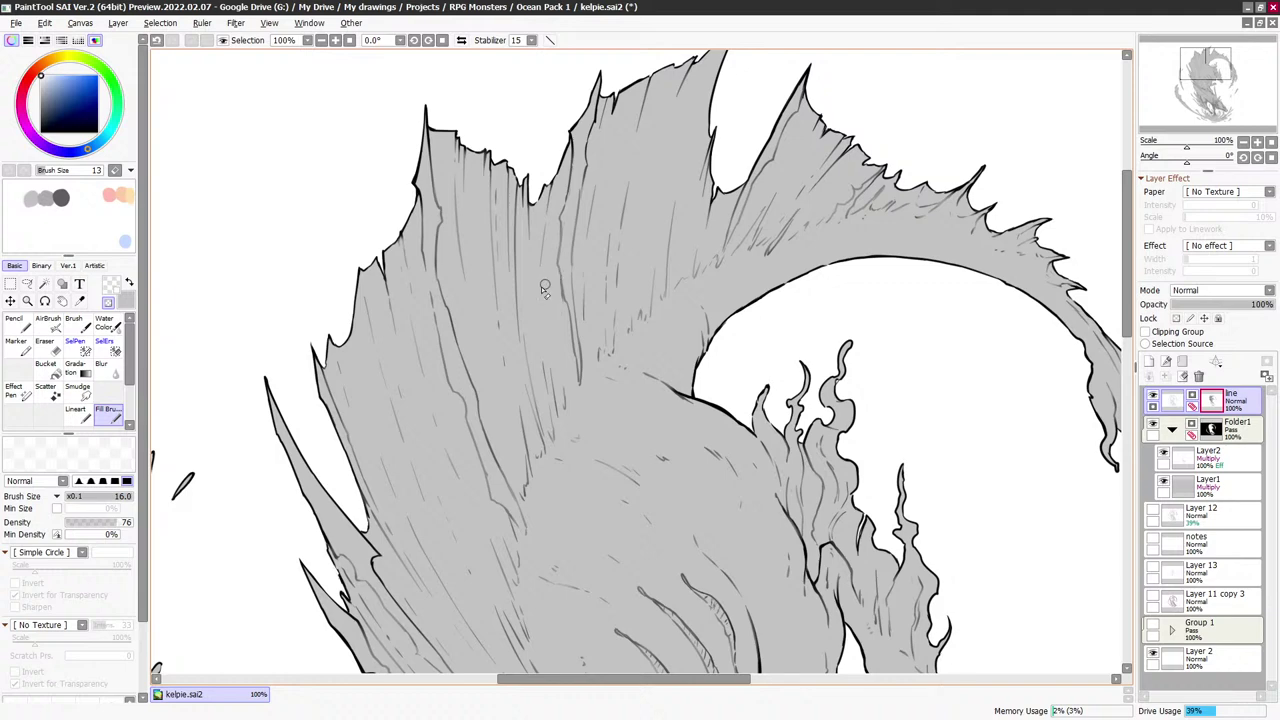
{"action": "left_click_drag", "start_coordinate": [504, 270], "coordinate": [516, 281]}
Touch up the lines at the fin's lower edge and side spikes, using brush size 10 and then 6
{"action": "scroll", "coordinate": [450, 175], "scroll_direction": "down", "scroll_amount": 5}
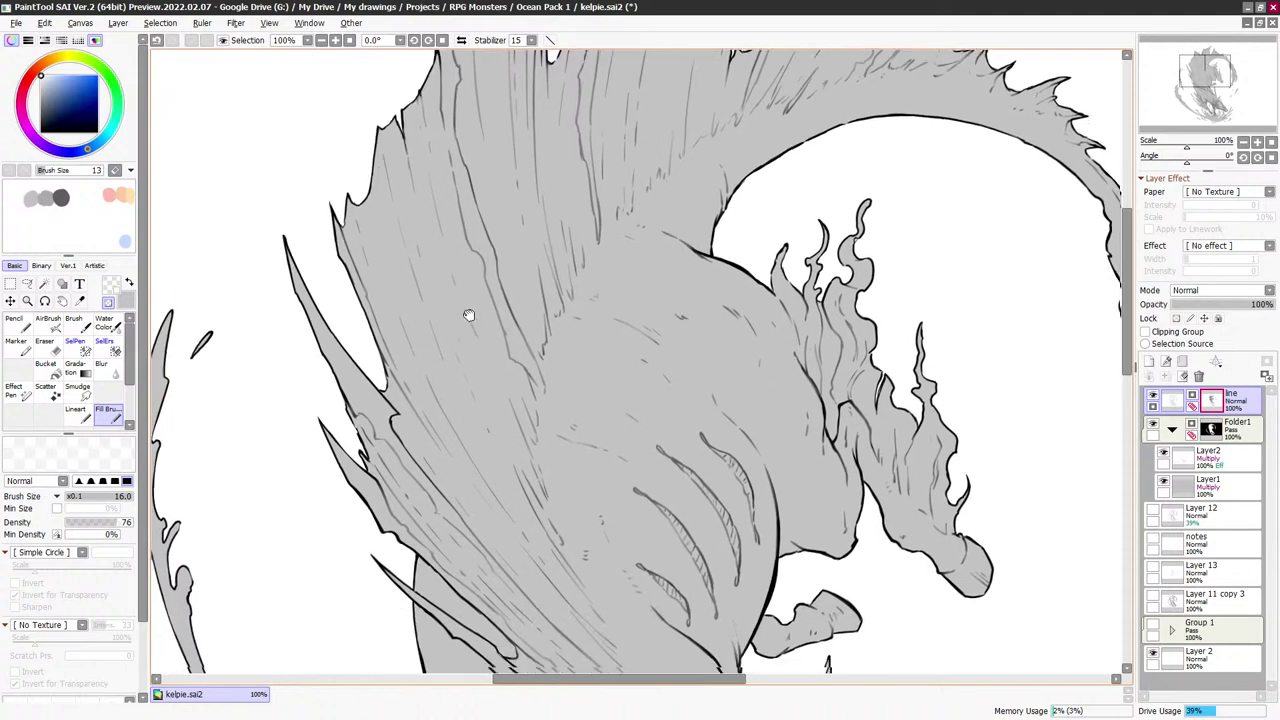
{"action": "key", "text": "["}
{"action": "key", "text": "["}
{"action": "left_click_drag", "start_coordinate": [393, 255], "coordinate": [465, 350]}
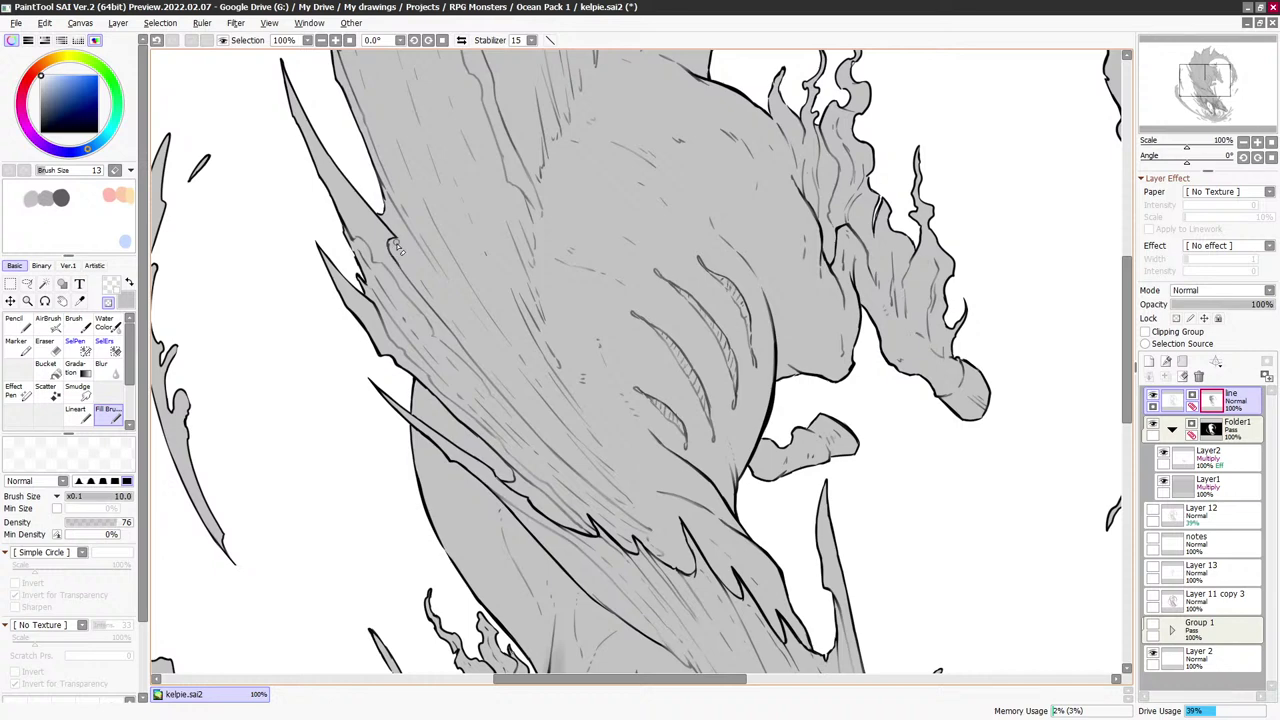
{"action": "key", "text": "bracketleft"}
{"action": "key", "text": "bracketleft"}
{"action": "key", "text": "bracketleft"}
{"action": "key", "text": "bracketleft"}
{"action": "key", "text": "bracketleft"}
{"action": "key", "text": "bracketleft"}
{"action": "left_click_drag", "start_coordinate": [380, 244], "coordinate": [354, 179]}
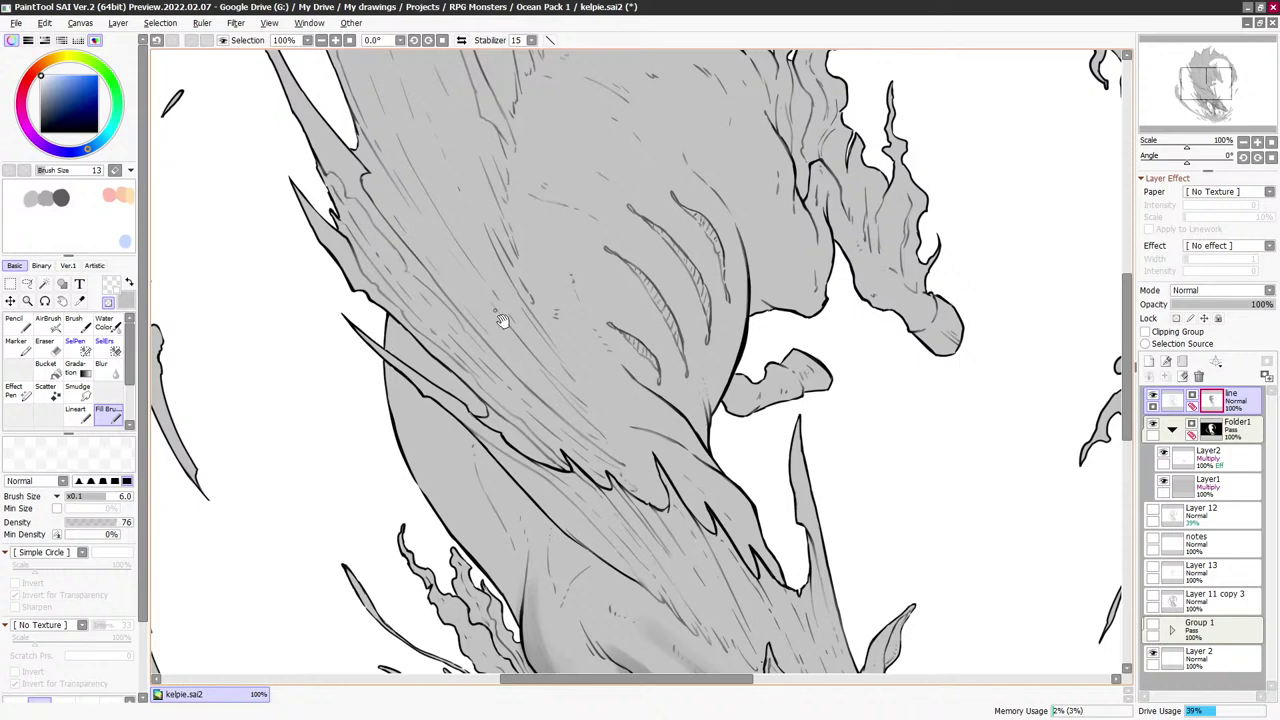
Touch up the inner lines near the hanging strand's lower tip on the mask with brush size 8
{"action": "scroll", "coordinate": [503, 320], "scroll_direction": "down", "scroll_amount": 8}
{"action": "scroll", "coordinate": [786, 288], "scroll_direction": "down", "scroll_amount": 1}
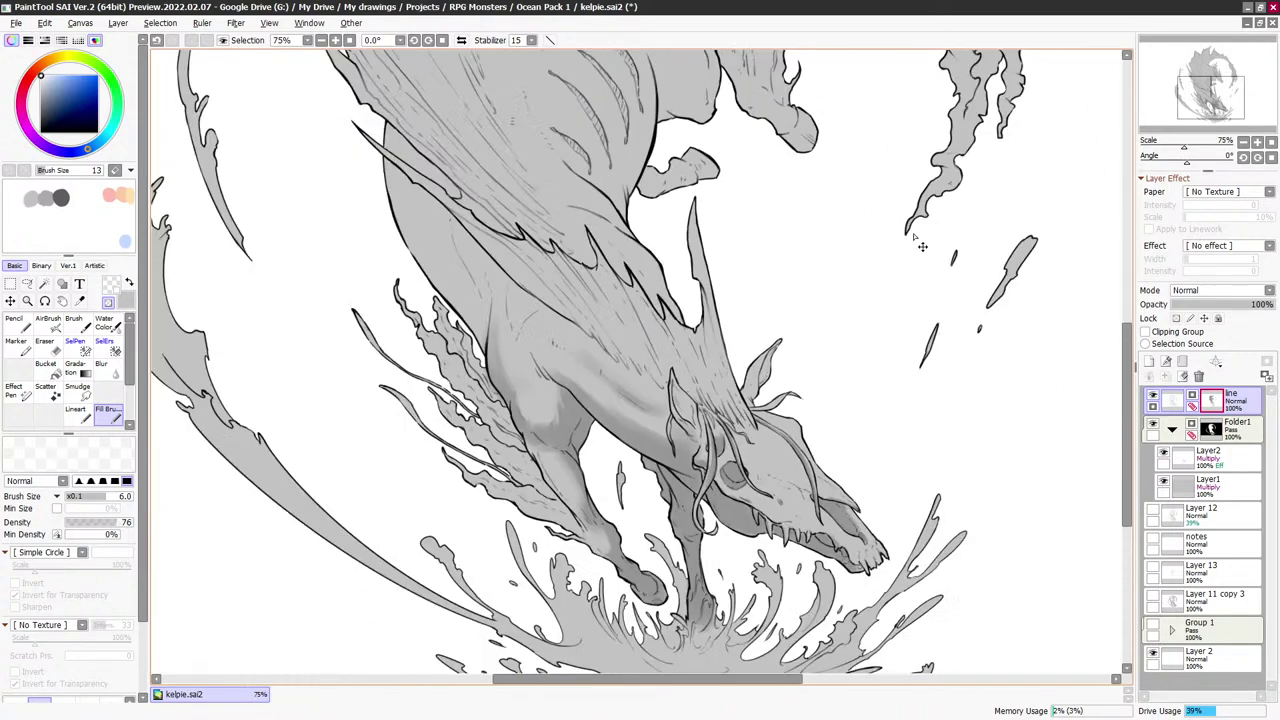
{"action": "left_click_drag", "start_coordinate": [958, 218], "coordinate": [801, 212]}
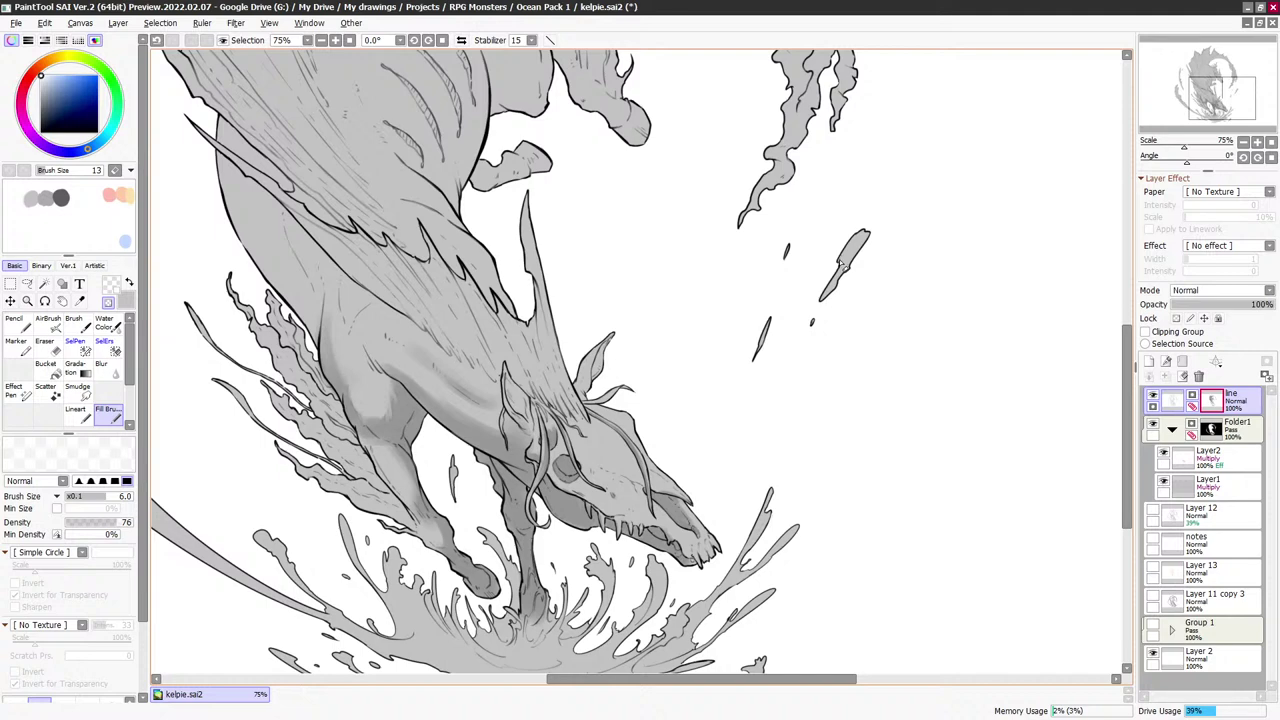
{"action": "scroll", "coordinate": [851, 270], "scroll_direction": "up", "scroll_amount": 3}
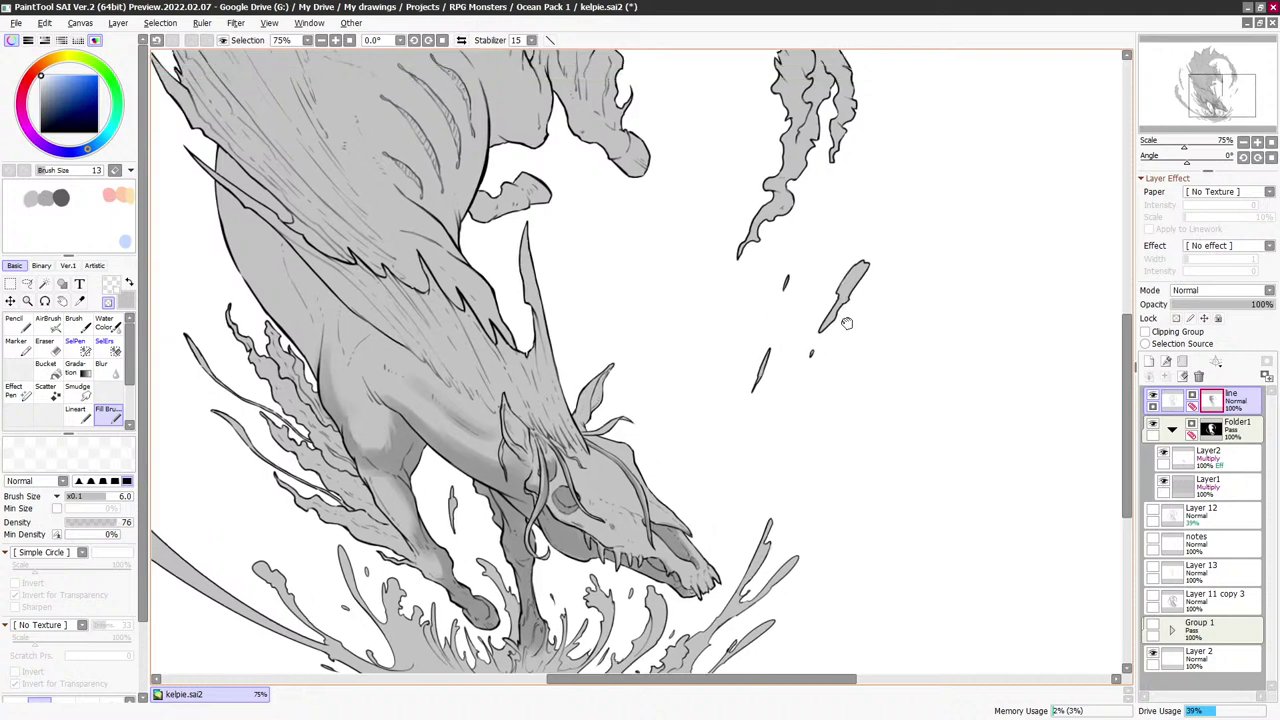
{"action": "key", "text": "]"}
{"action": "key", "text": "]"}
{"action": "key", "text": "]"}
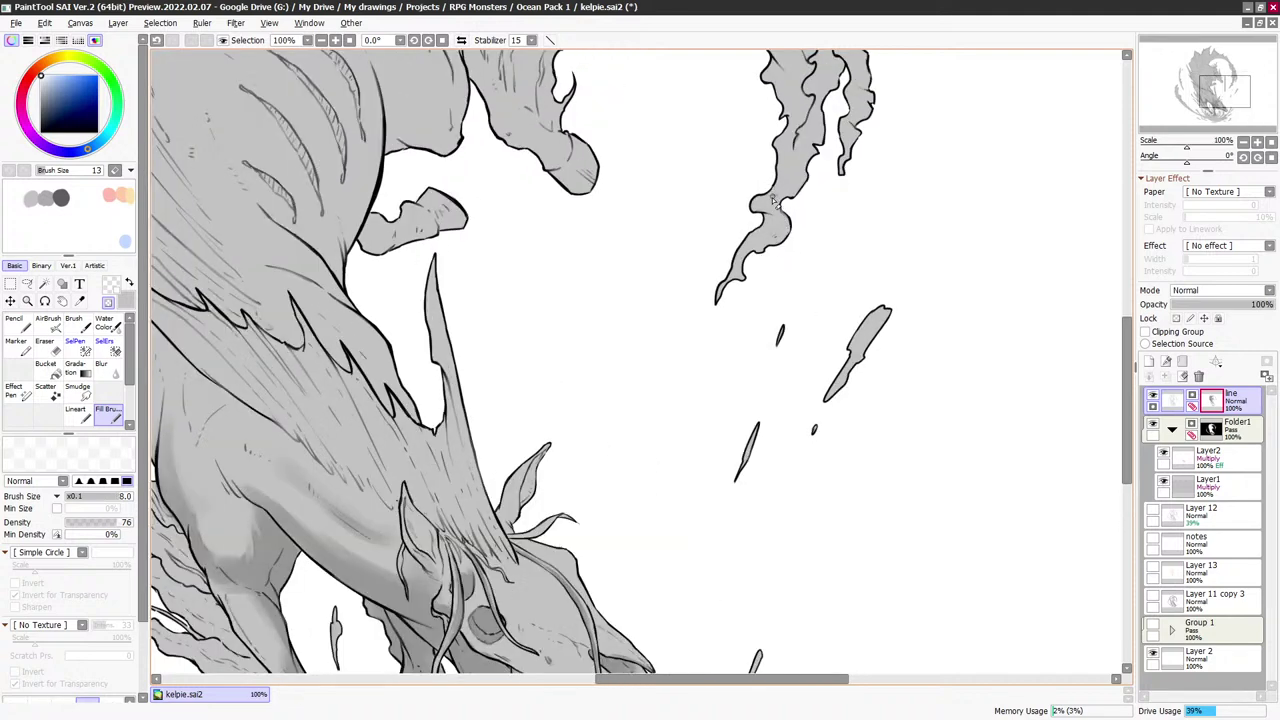
{"action": "key", "text": "["}
{"action": "left_click_drag", "start_coordinate": [842, 148], "coordinate": [759, 308]}
Soften the short inner lines around the hanging strand's lower fork, reducing the brush to size 6 and then 5
{"action": "key", "text": "bracketright"}
{"action": "key", "text": "bracketleft"}
{"action": "key", "text": "bracketleft"}
{"action": "key", "text": "bracketleft"}
{"action": "key", "text": "bracketleft"}
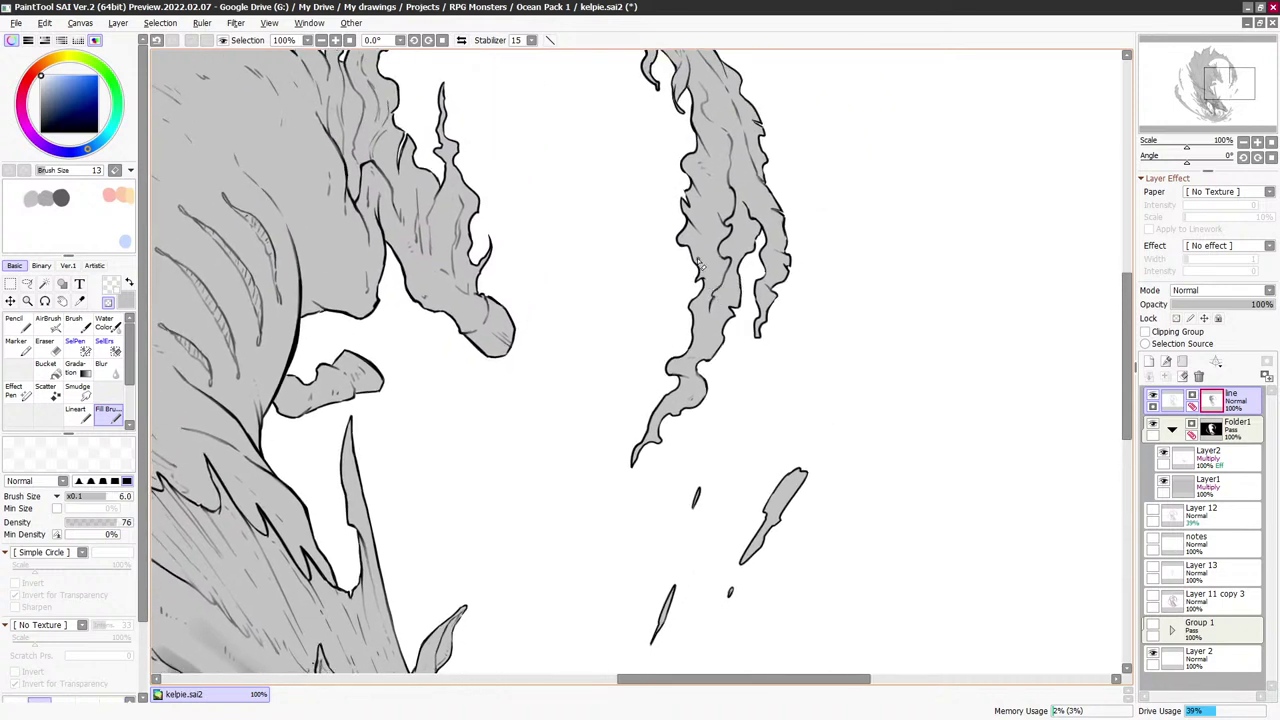
{"action": "left_click_drag", "start_coordinate": [720, 223], "coordinate": [714, 263]}
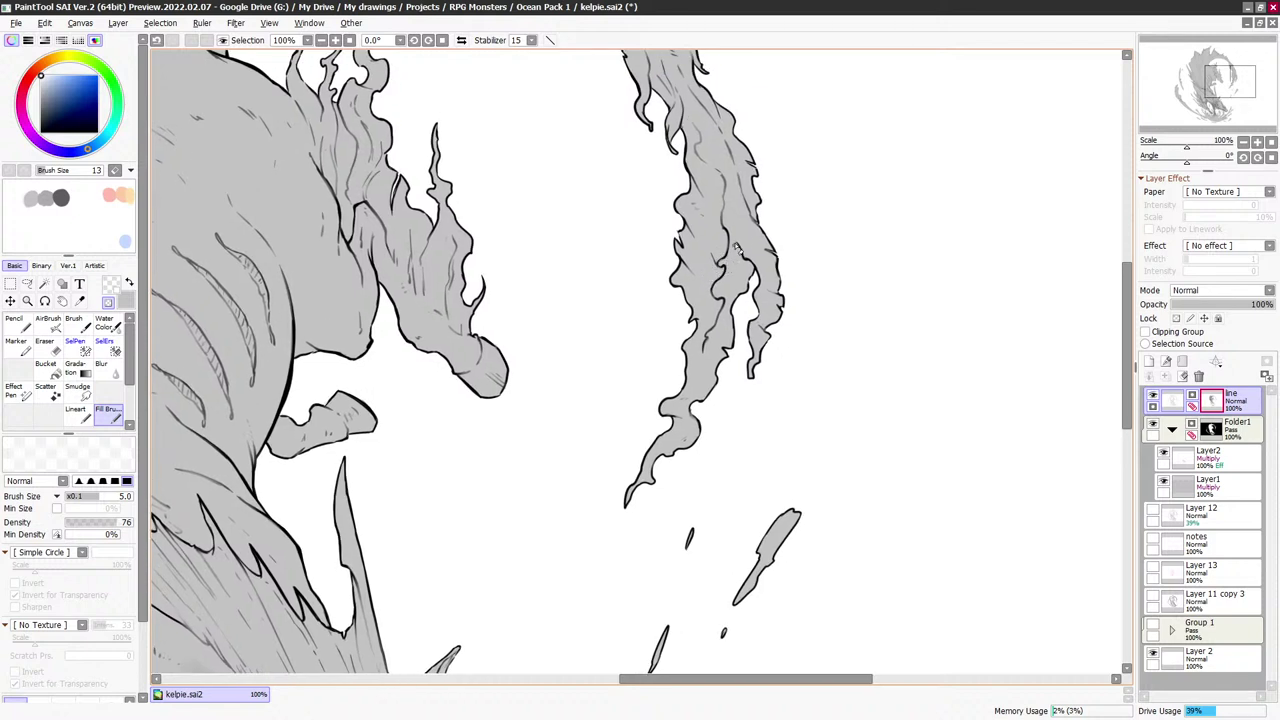
Refine the wavy lines in the hanging strand's middle and beside its small tendrils, reducing the brush to size 3.5
{"action": "left_click_drag", "start_coordinate": [731, 204], "coordinate": [706, 304]}
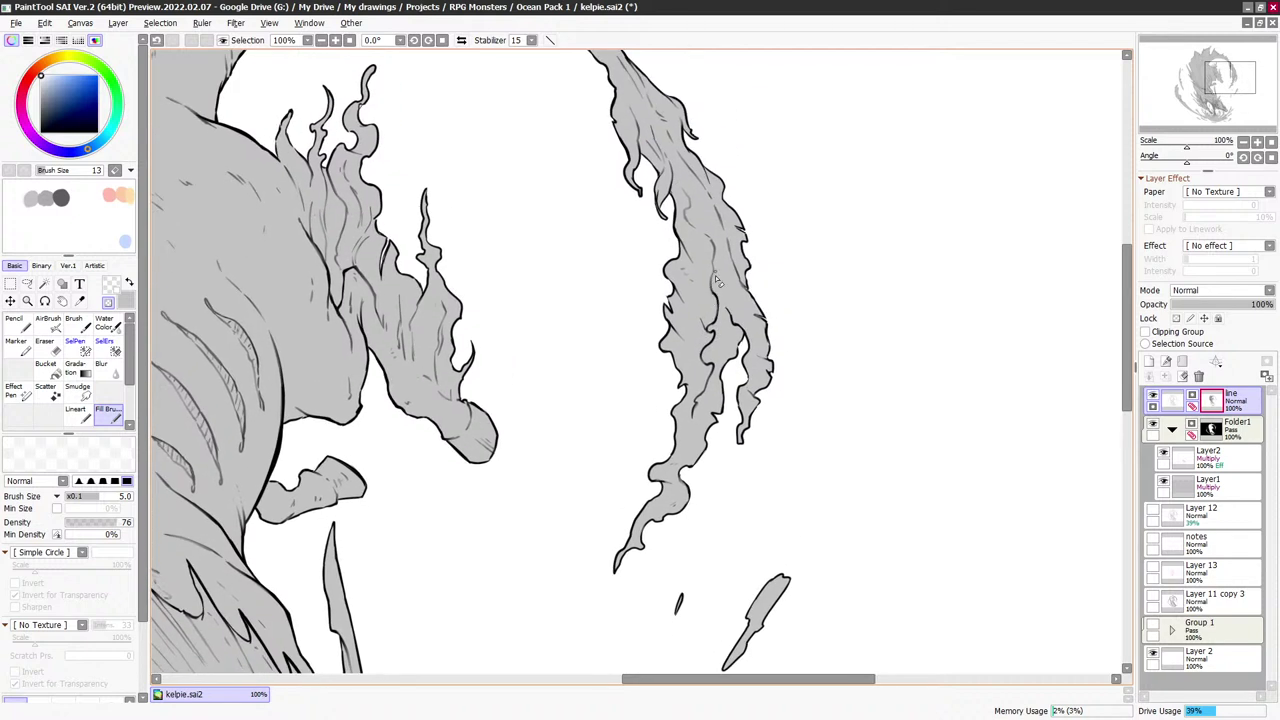
{"action": "scroll", "coordinate": [708, 290], "scroll_direction": "up", "scroll_amount": 1}
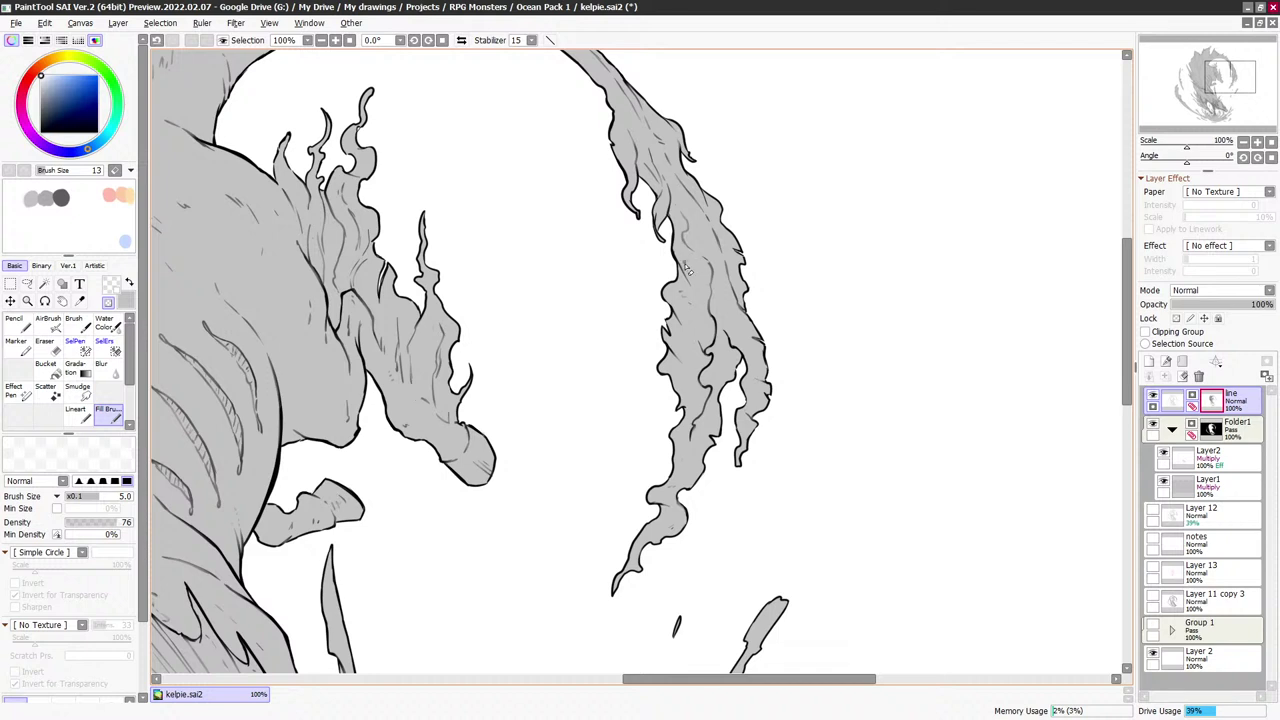
{"action": "scroll", "coordinate": [680, 270], "scroll_direction": "up", "scroll_amount": 1}
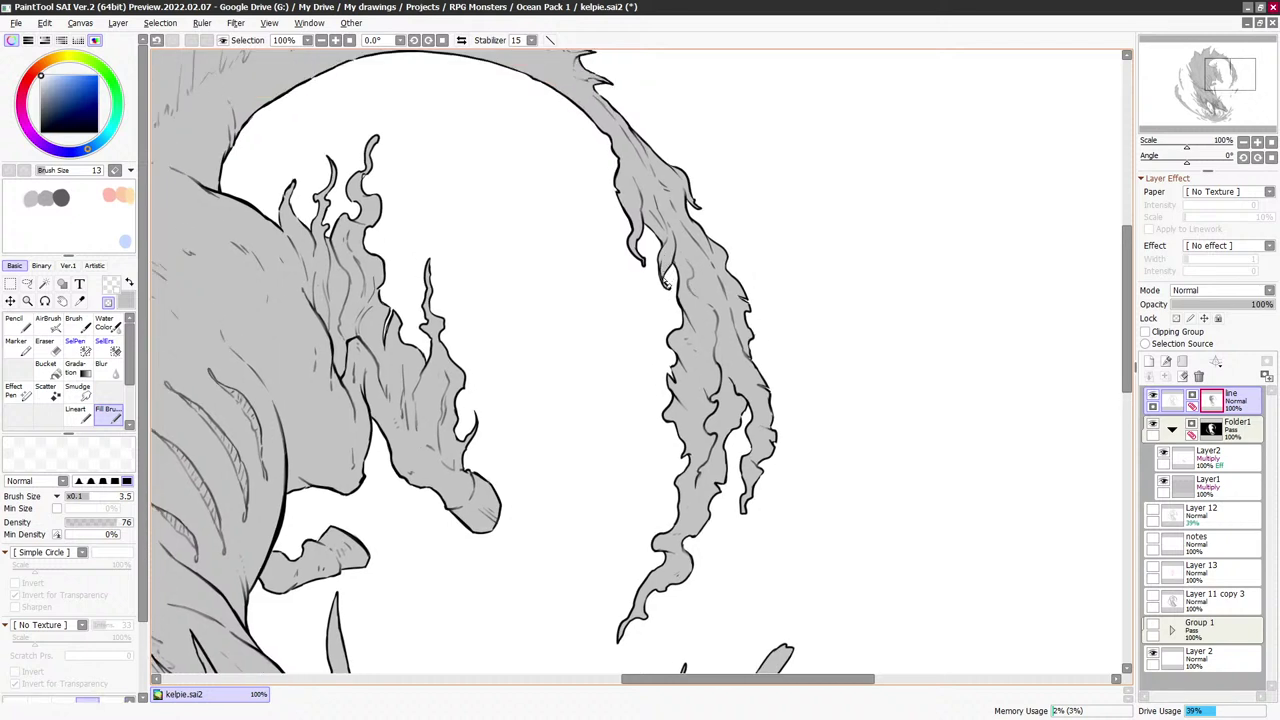
{"action": "scroll", "coordinate": [686, 285], "scroll_direction": "up", "scroll_amount": 1}
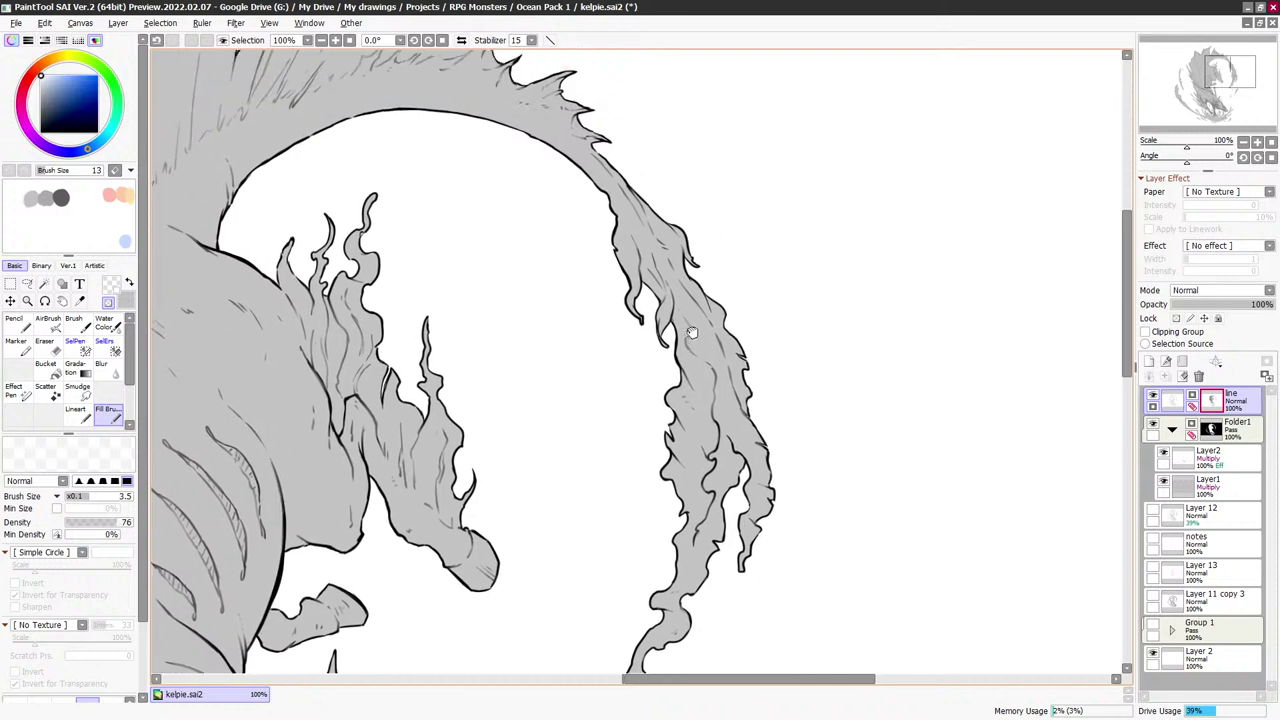
{"action": "left_click_drag", "start_coordinate": [680, 314], "coordinate": [678, 322]}
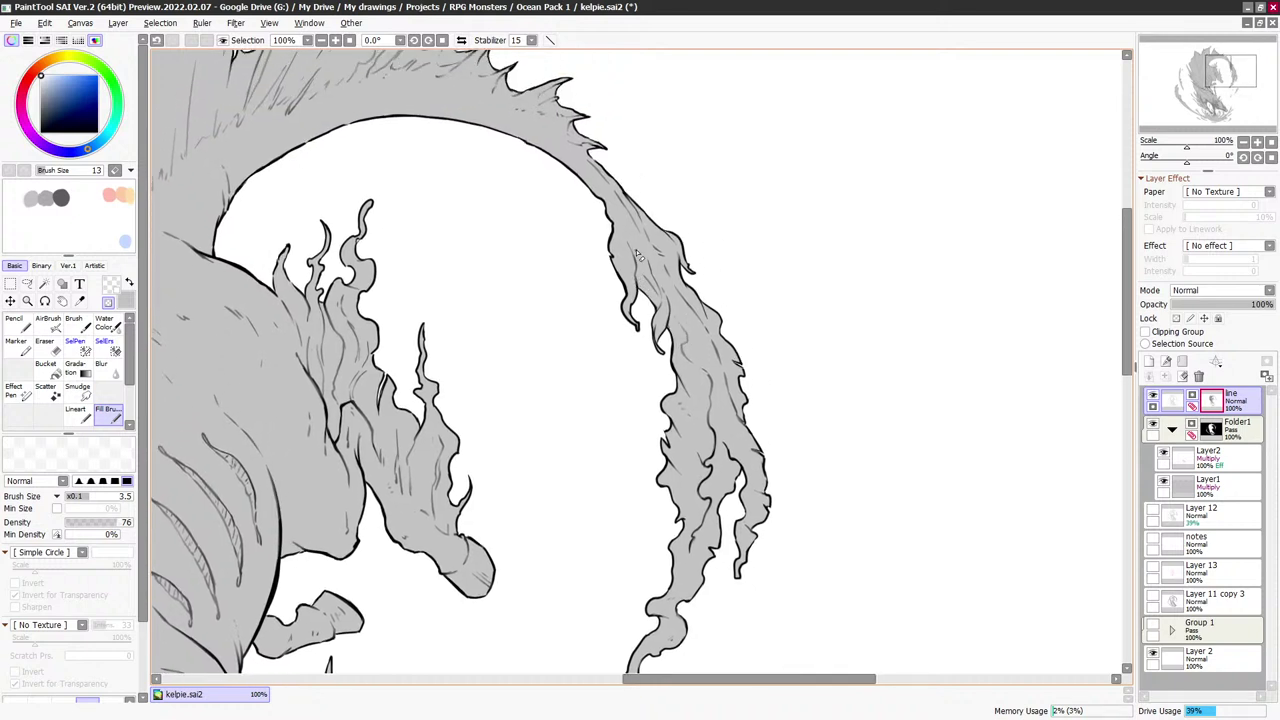
Rework the lines in the upper part of the hanging strand with brush size 5, alternating mask colours
{"action": "key", "text": "-"}
{"action": "key", "text": "]"}
{"action": "key", "text": "]"}
{"action": "key", "text": "x"}
{"action": "key", "text": "x"}
{"action": "key", "text": "x"}
{"action": "left_click_drag", "start_coordinate": [683, 277], "coordinate": [685, 285]}
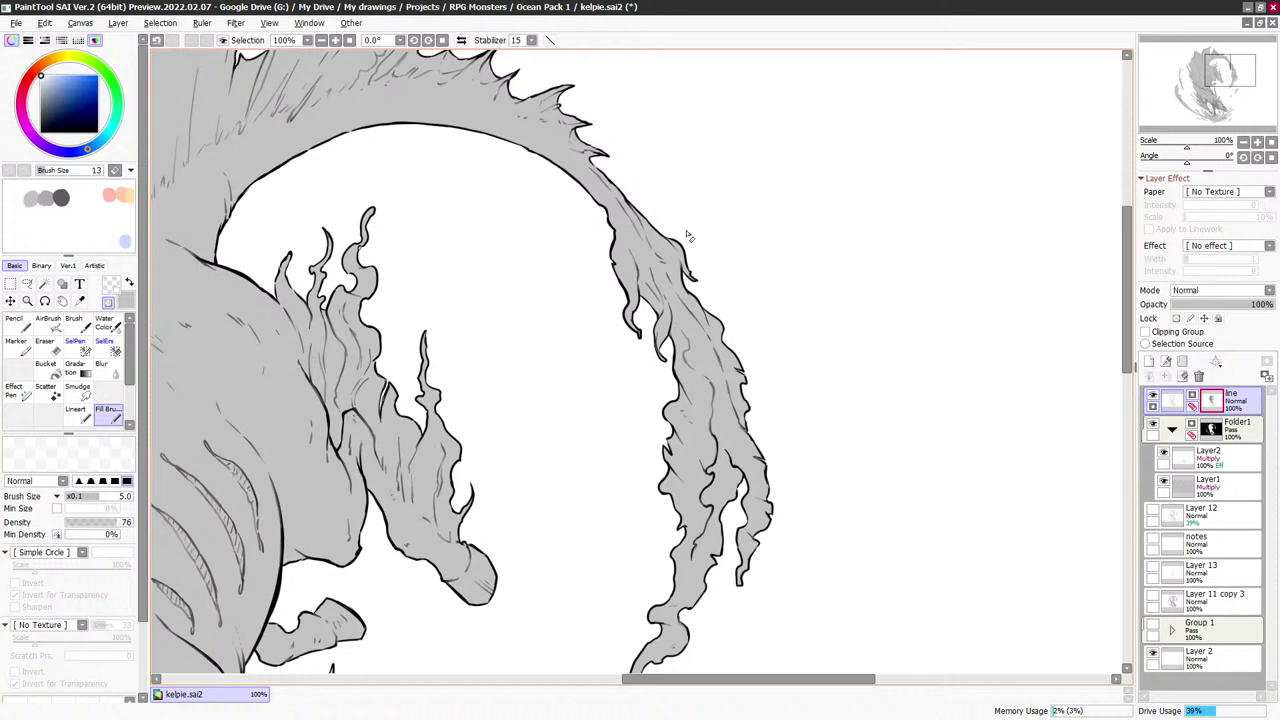
Try further mask strokes along the hanging strand's upper section with different brush sizes and undo them
{"action": "key", "text": "bracketright"}
{"action": "key", "text": "bracketleft"}
{"action": "key", "text": "bracketleft"}
{"action": "key", "text": "ctrl+z"}
{"action": "mouse_move", "coordinate": [600, 176]}
{"action": "left_mouse_down"}
{"action": "mouse_move", "coordinate": [653, 252]}
{"action": "mouse_move", "coordinate": [634, 214]}
{"action": "left_mouse_up"}
{"action": "key", "text": "bracketleft"}
{"action": "key", "text": "bracketleft"}
{"action": "key", "text": "ctrl+z"}
Soften the inner lines in the hanging strand's middle section with brush size 8
{"action": "left_click_drag", "start_coordinate": [693, 247], "coordinate": [637, 160]}
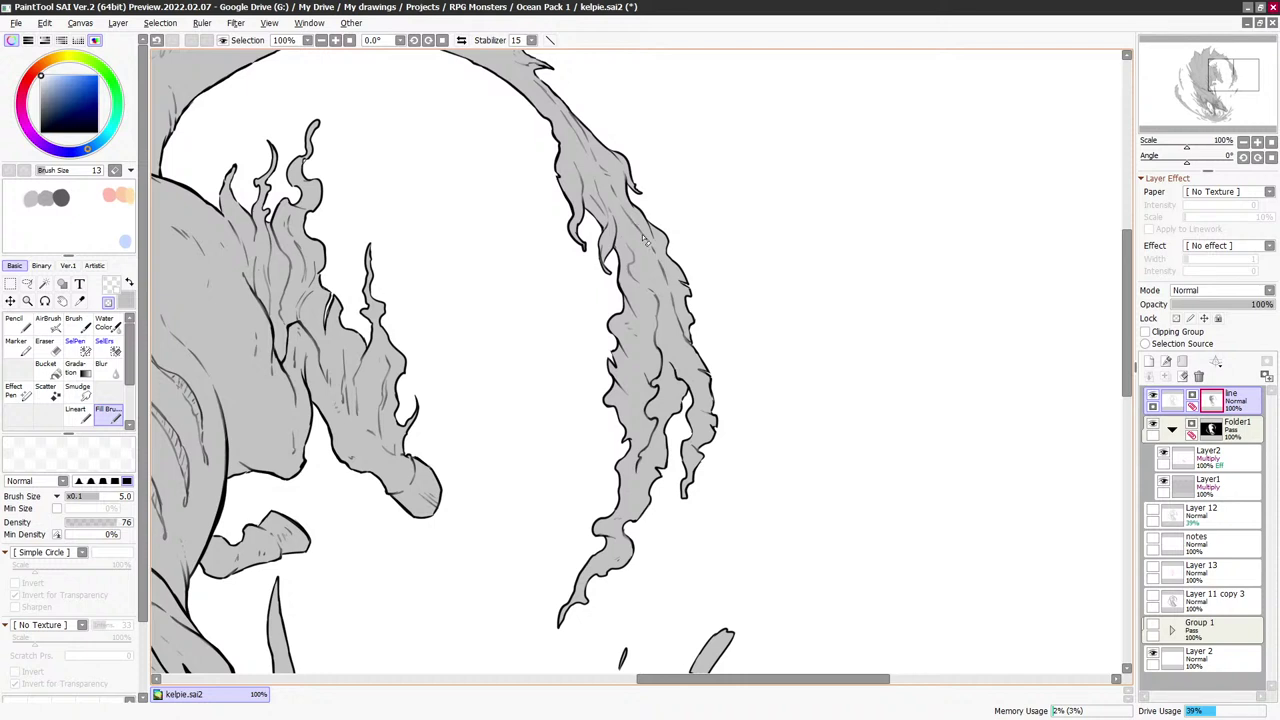
{"action": "key", "text": "bracketright"}
{"action": "key", "text": "bracketright"}
{"action": "key", "text": "bracketright"}
{"action": "key", "text": "bracketright"}
{"action": "key", "text": "minus"}
{"action": "scroll", "coordinate": [657, 272], "scroll_direction": "down", "scroll_amount": 1}
{"action": "key", "text": "x"}
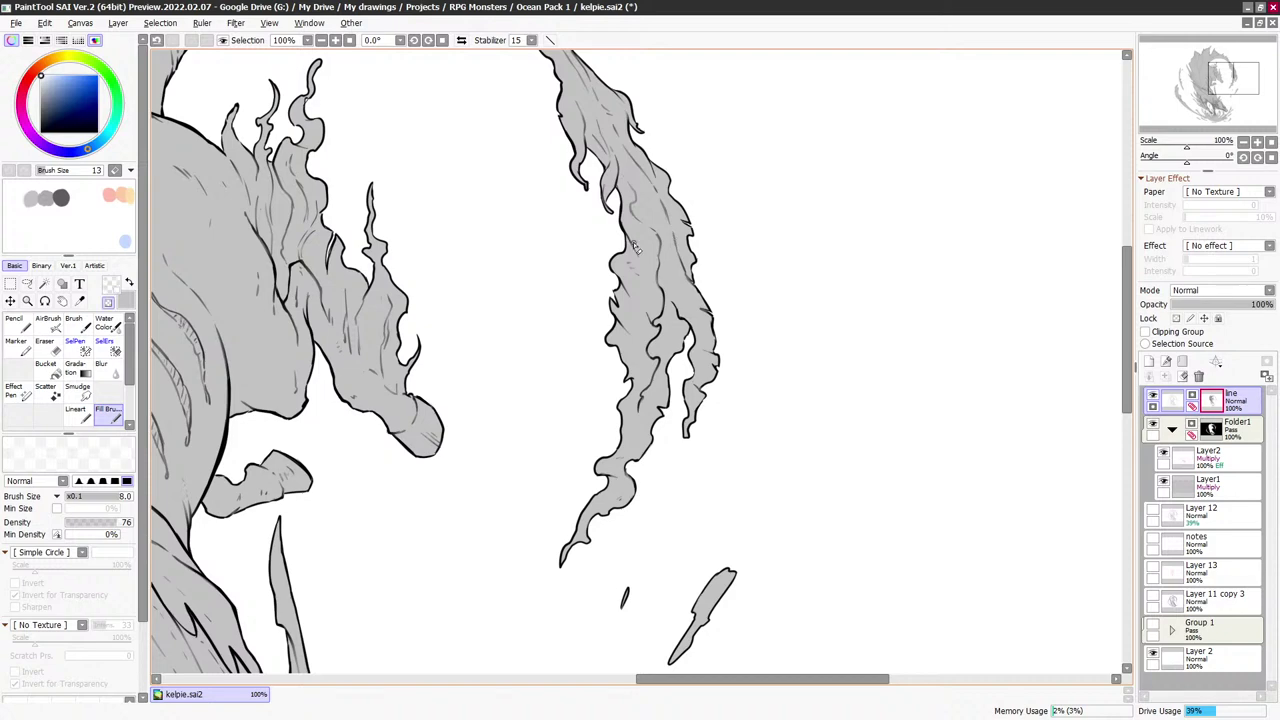
Touch up the lines on the hanging strand's lower side branch with transparent colour and brush size 10
{"action": "scroll", "coordinate": [688, 282], "scroll_direction": "down", "scroll_amount": 1}
{"action": "scroll", "coordinate": [676, 338], "scroll_direction": "up", "scroll_amount": 1}
{"action": "key", "text": "bracketright"}
{"action": "key", "text": "bracketright"}
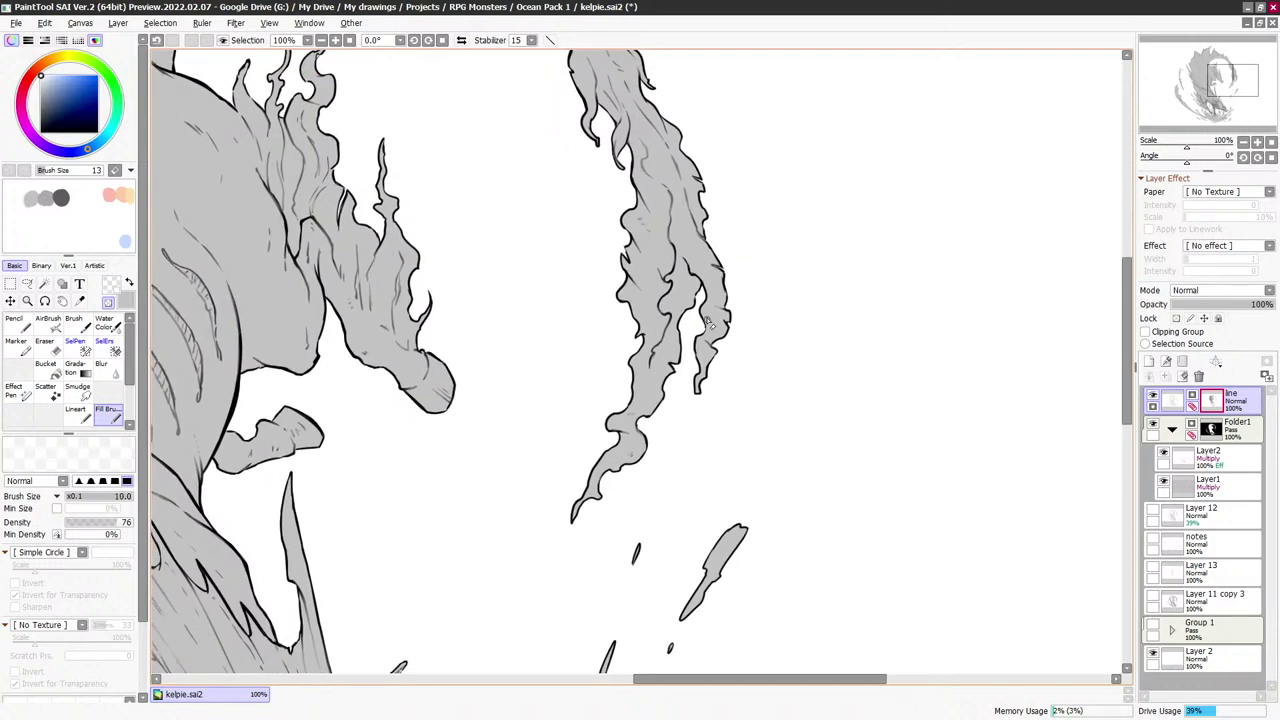
{"action": "key", "text": "bracketleft"}
{"action": "key", "text": "bracketleft"}
{"action": "left_click_drag", "start_coordinate": [588, 197], "coordinate": [722, 307]}
{"action": "left_click_drag", "start_coordinate": [551, 395], "coordinate": [654, 412]}
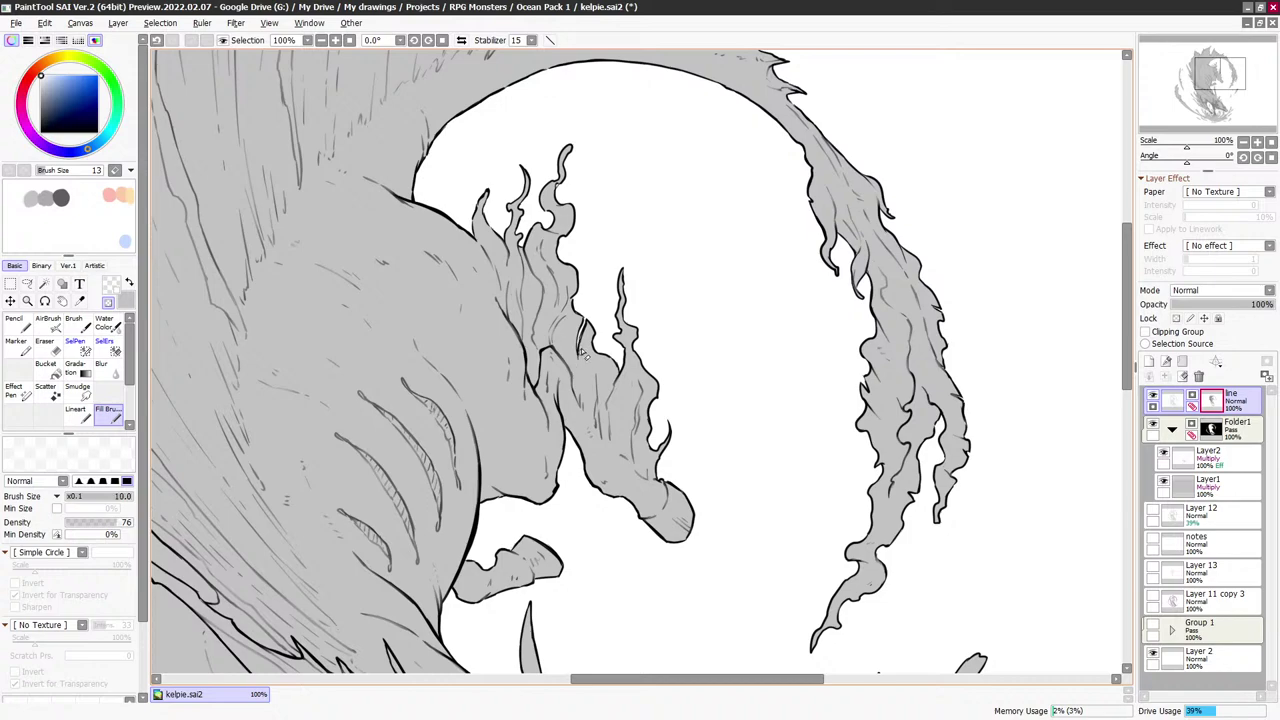
Soften the inner lines of the front leg's upper flame-shaped tuft, reducing the brush from size 12 to 8
{"action": "scroll", "coordinate": [695, 398], "scroll_direction": "down", "scroll_amount": 1}
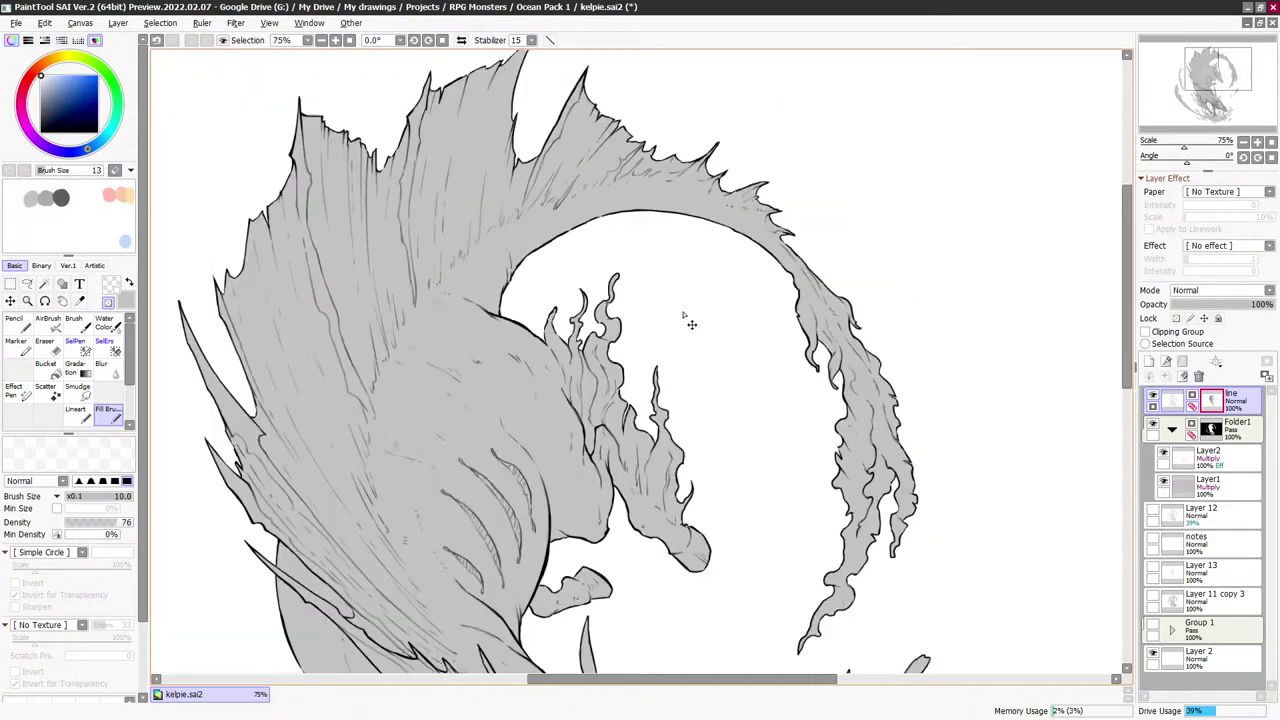
{"action": "left_click_drag", "start_coordinate": [612, 449], "coordinate": [770, 147]}
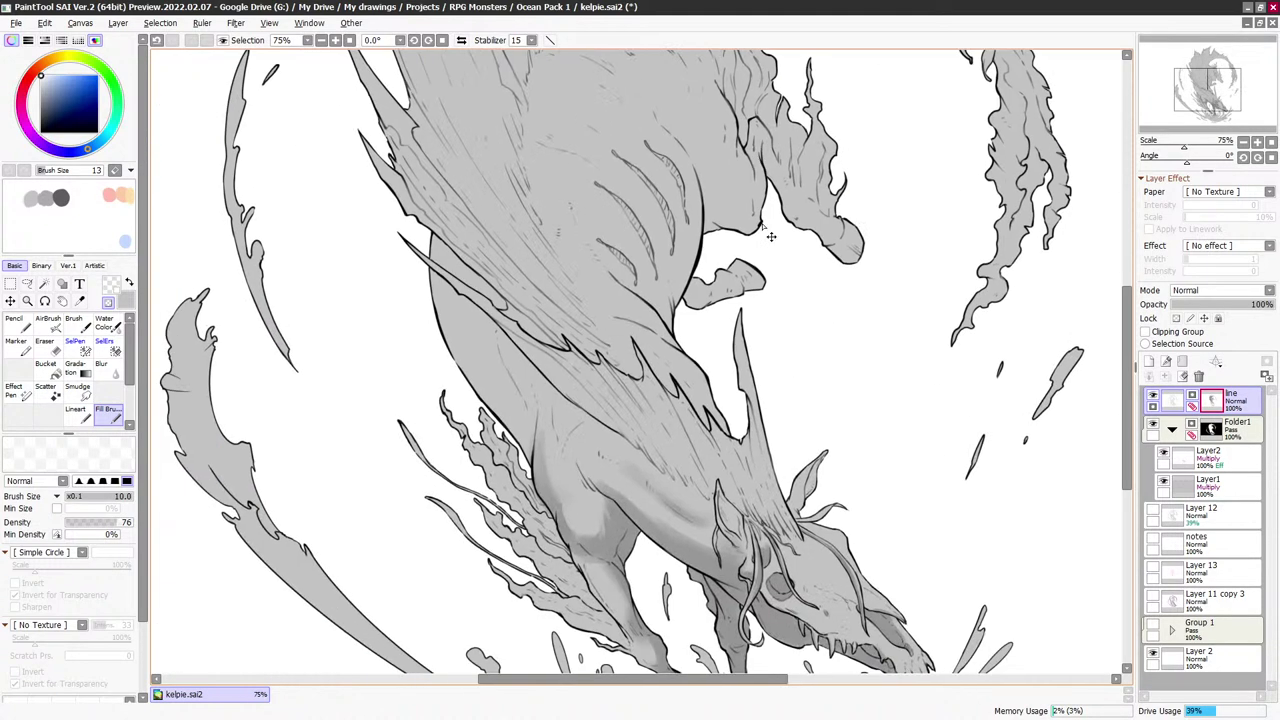
{"action": "scroll", "coordinate": [771, 237], "scroll_direction": "down", "scroll_amount": 1}
{"action": "left_click_drag", "start_coordinate": [772, 400], "coordinate": [719, 287]}
{"action": "scroll", "coordinate": [602, 318], "scroll_direction": "up", "scroll_amount": 1}
{"action": "scroll", "coordinate": [568, 310], "scroll_direction": "up", "scroll_amount": 1}
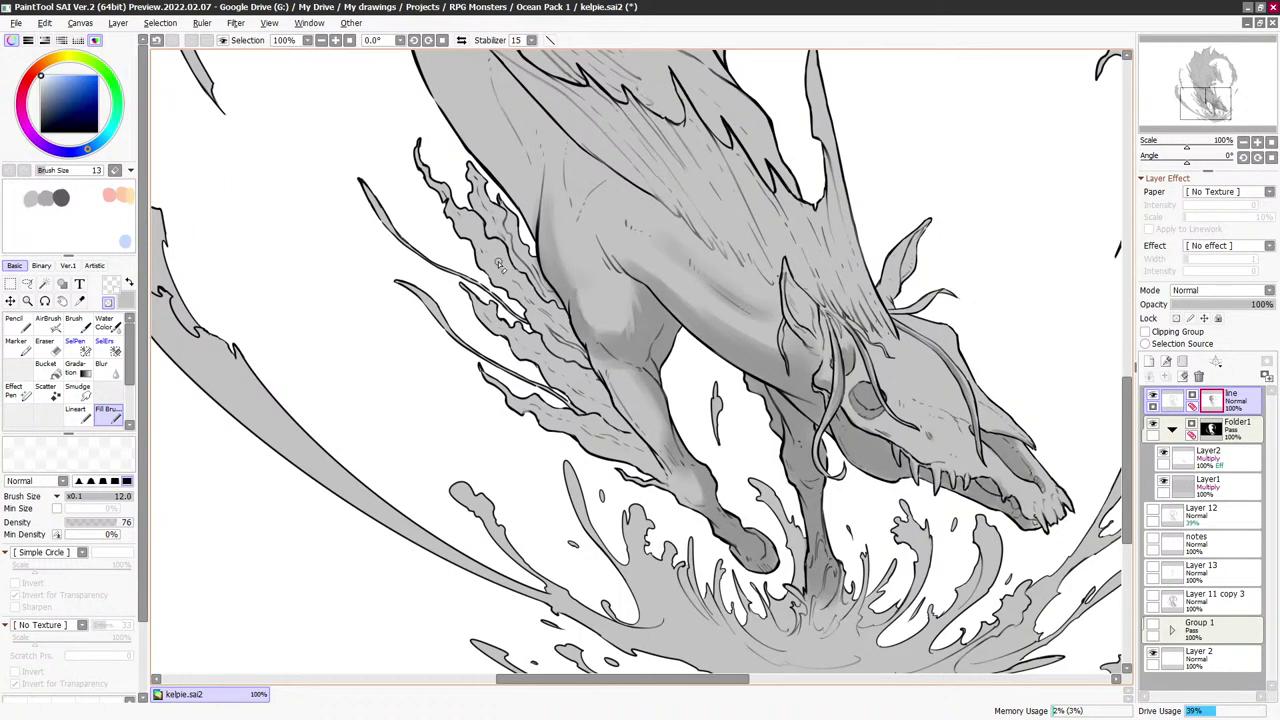
{"action": "key", "text": "bracketleft"}
{"action": "key", "text": "bracketleft"}
{"action": "key", "text": "bracketleft"}
{"action": "key", "text": "bracketright"}
{"action": "left_click_drag", "start_coordinate": [535, 270], "coordinate": [514, 215]}
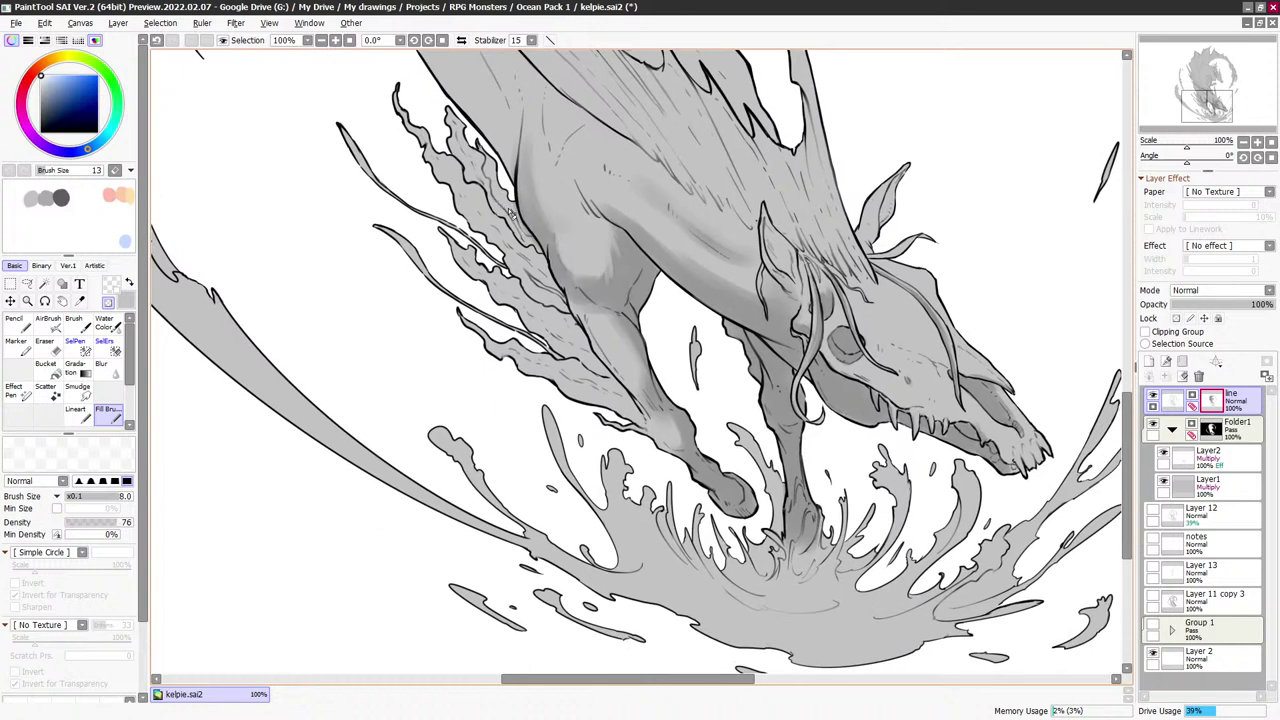
Refine the inner lines of the front leg's lower tufts with brush size 9, alternating transparent and white on the mask
{"action": "key", "text": "-"}
{"action": "scroll", "coordinate": [590, 270], "scroll_direction": "down", "scroll_amount": 3}
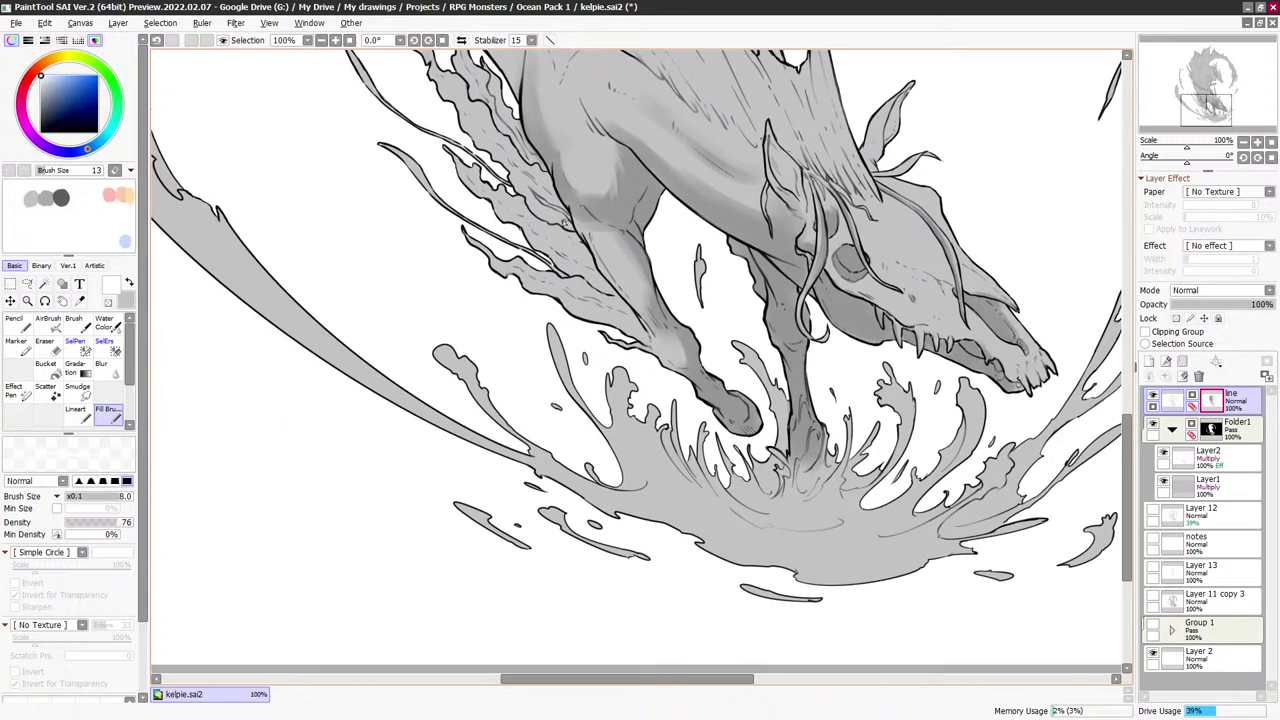
{"action": "key", "text": "bracketright"}
{"action": "key", "text": "bracketright"}
{"action": "key", "text": "bracketleft"}
{"action": "key", "text": "minus"}
{"action": "key", "text": "bracketright"}
{"action": "key", "text": "bracketright"}
{"action": "key", "text": "bracketleft"}
{"action": "key", "text": "bracketleft"}
{"action": "key", "text": "bracketleft"}
{"action": "key", "text": "bracketright"}
{"action": "key", "text": "bracketright"}
{"action": "key", "text": "bracketleft"}
{"action": "key", "text": "minus"}
{"action": "left_click_drag", "start_coordinate": [567, 247], "coordinate": [578, 239]}
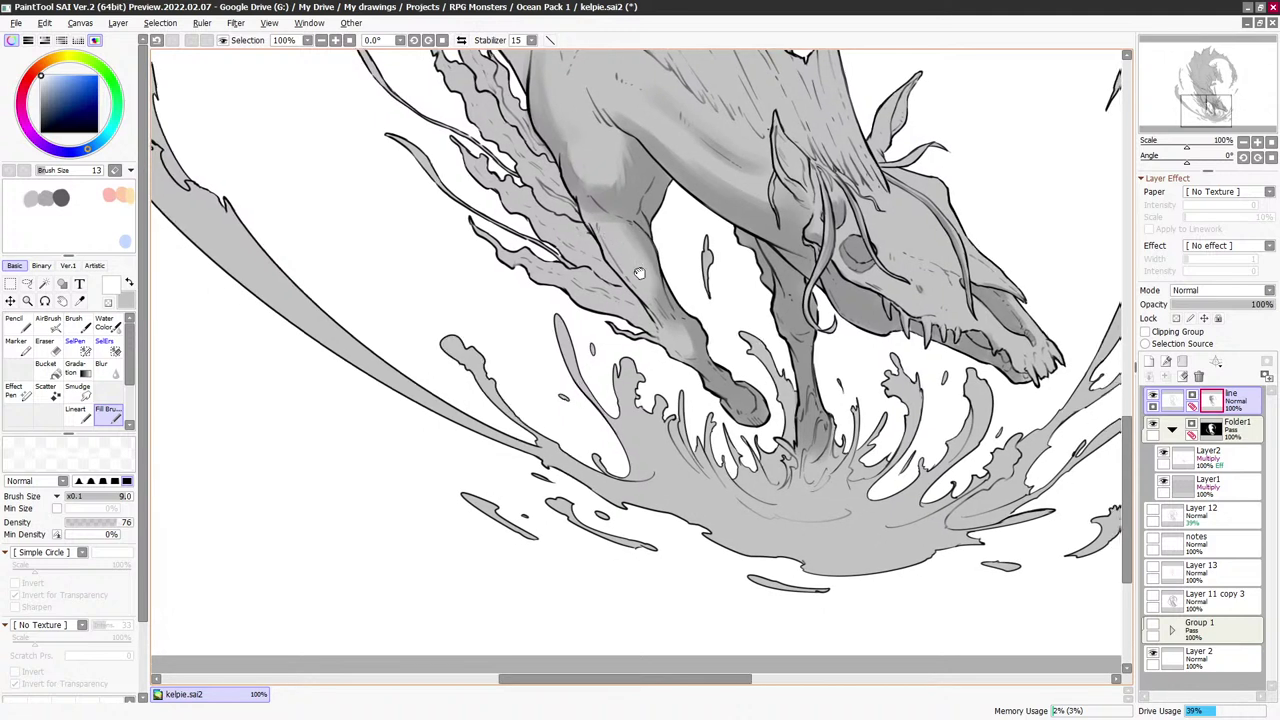
Soften the lines where the lowest tuft joins the front leg, using brush size 20 and then 10
{"action": "left_click_drag", "start_coordinate": [638, 272], "coordinate": [527, 232]}
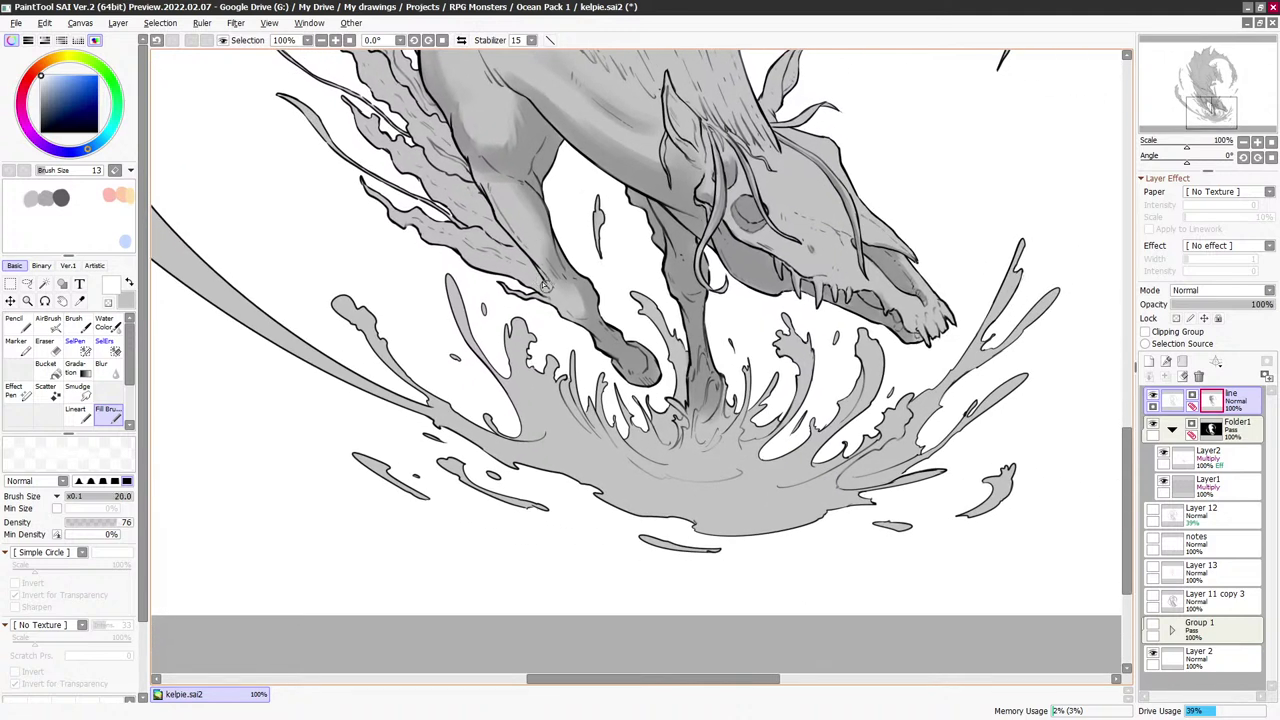
{"action": "key", "text": "minus"}
{"action": "key", "text": "bracketleft"}
{"action": "key", "text": "bracketleft"}
{"action": "key", "text": "minus"}
{"action": "key", "text": "bracketleft"}
{"action": "left_click_drag", "start_coordinate": [548, 259], "coordinate": [544, 248]}
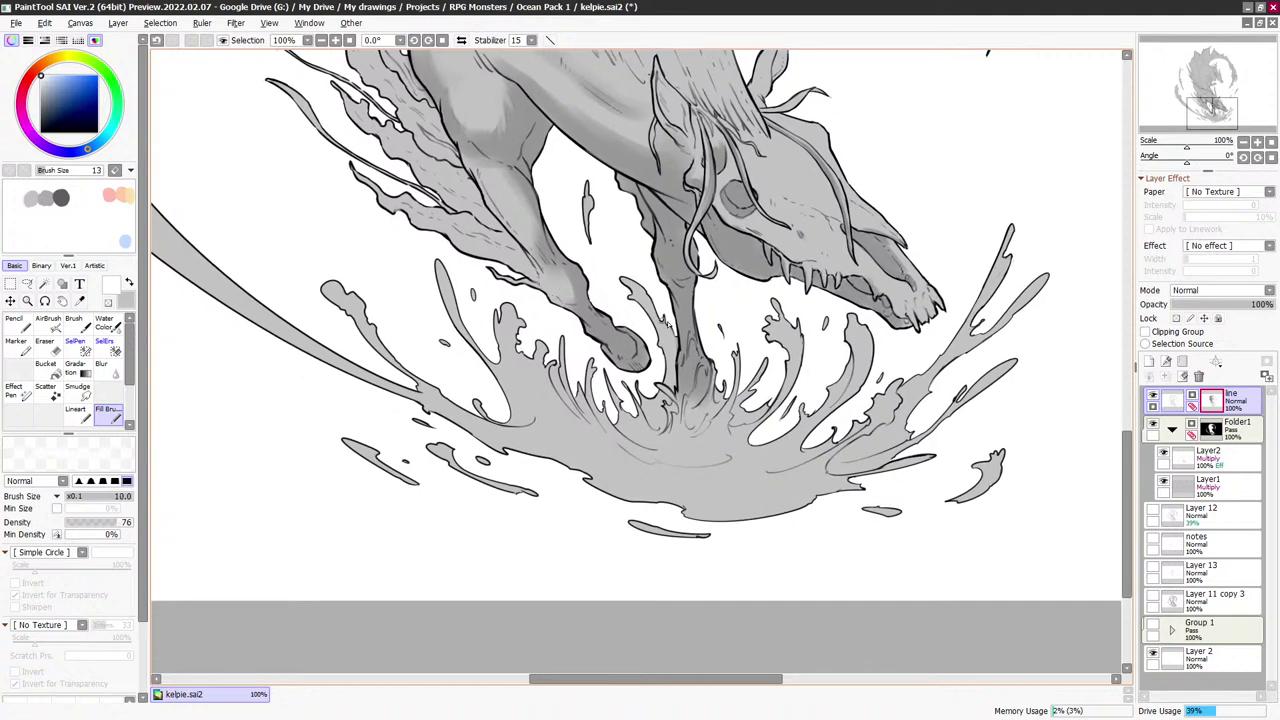
Touch up the lines of the far front leg above the splash, using brush size 16 and then 10
{"action": "left_click_drag", "start_coordinate": [668, 324], "coordinate": [656, 342]}
{"action": "key", "text": "bracketright"}
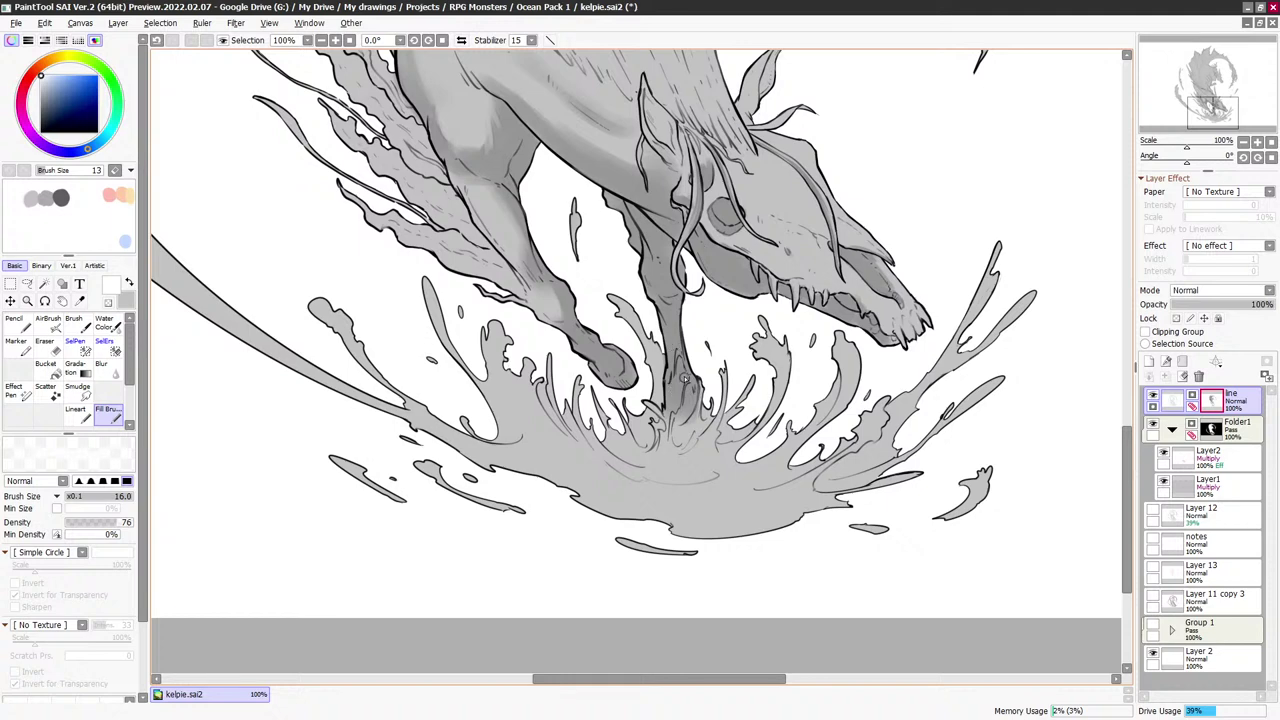
{"action": "key", "text": "minus"}
{"action": "key", "text": "bracketleft"}
{"action": "key", "text": "bracketleft"}
{"action": "key", "text": "bracketright"}
{"action": "key", "text": "bracketright"}
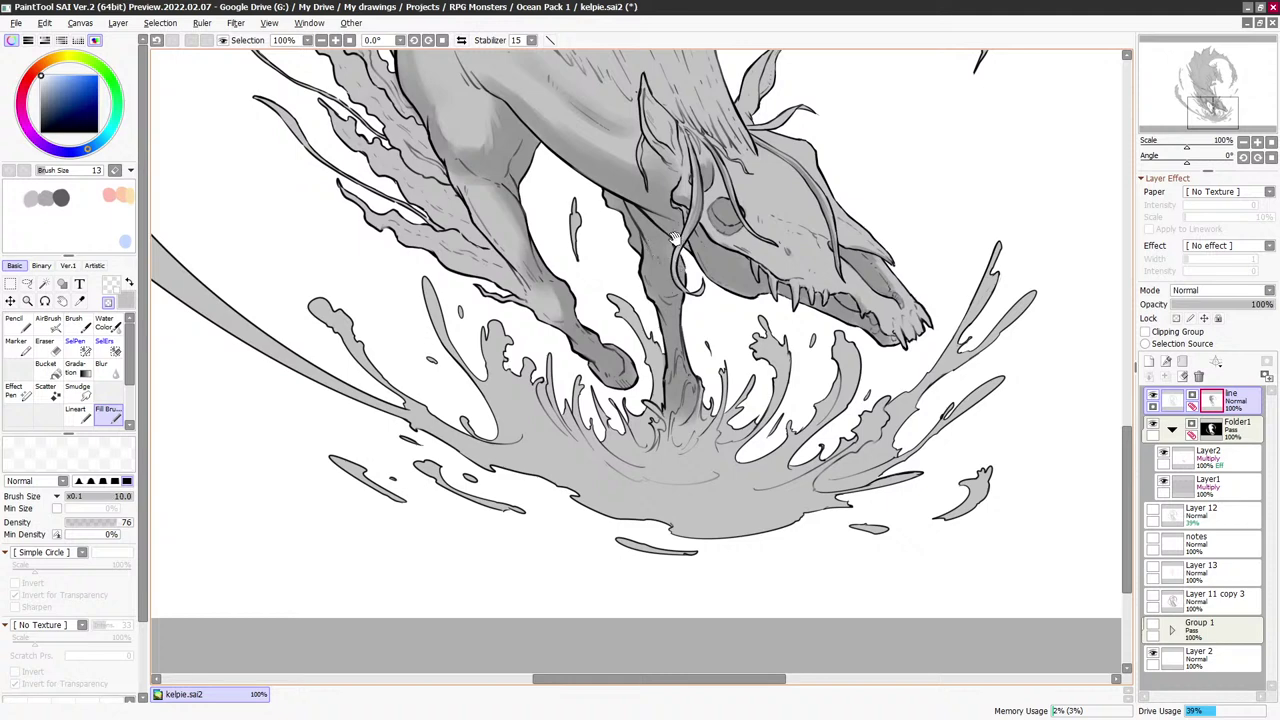
Refine the lines on the far front leg's upper part behind the jaw with a smaller brush
{"action": "key", "text": "bracketleft"}
{"action": "key", "text": "bracketleft"}
{"action": "key", "text": "bracketleft"}
{"action": "key", "text": "bracketleft"}
{"action": "key", "text": "bracketleft"}
{"action": "key", "text": "bracketright"}
{"action": "left_click_drag", "start_coordinate": [551, 139], "coordinate": [577, 186]}
Soften the lines along the far front leg's fringed back edge, enlarging the brush to size 20
{"action": "key", "text": "bracketright"}
{"action": "key", "text": "bracketright"}
{"action": "key", "text": "bracketright"}
{"action": "key", "text": "bracketright"}
{"action": "key", "text": "bracketright"}
{"action": "key", "text": "bracketright"}
{"action": "key", "text": "bracketright"}
{"action": "key", "text": "bracketright"}
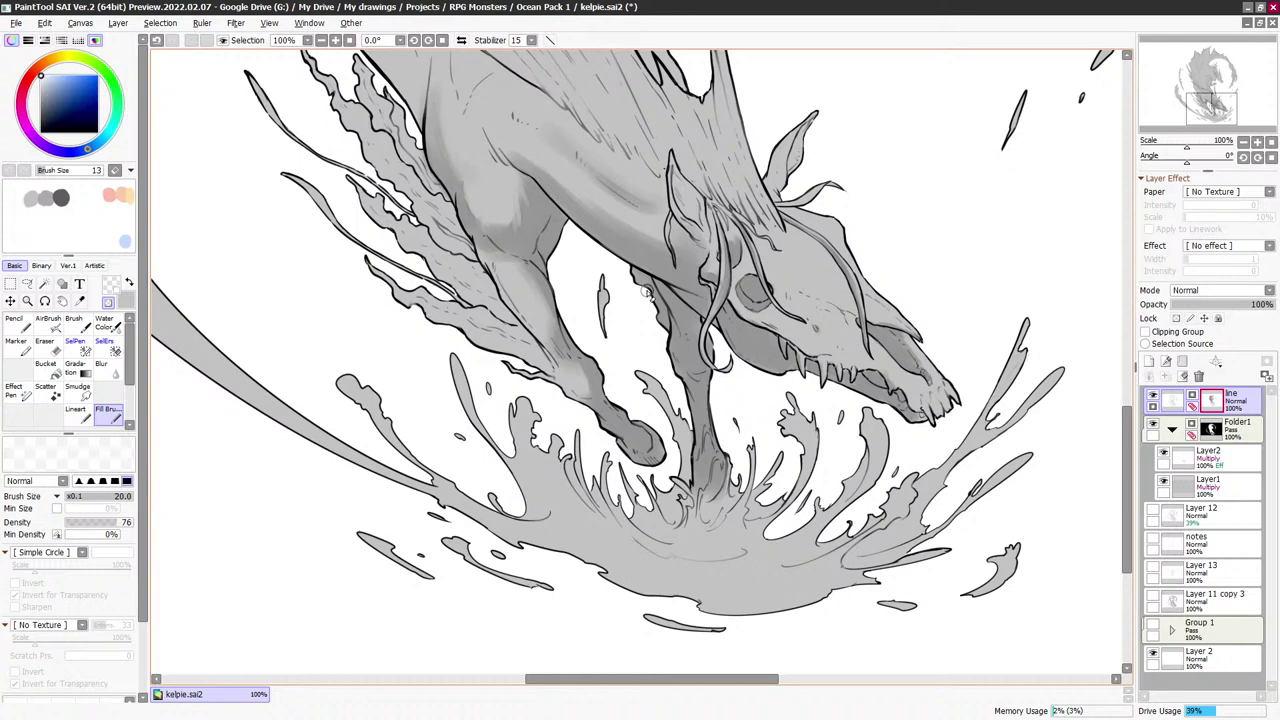
Soften the lines on the near front shoulder, enlarging the brush to size 40
{"action": "scroll", "coordinate": [600, 250], "scroll_direction": "up", "scroll_amount": 2}
{"action": "key", "text": "bracketright"}
{"action": "key", "text": "bracketright"}
{"action": "key", "text": "bracketright"}
{"action": "key", "text": "bracketright"}
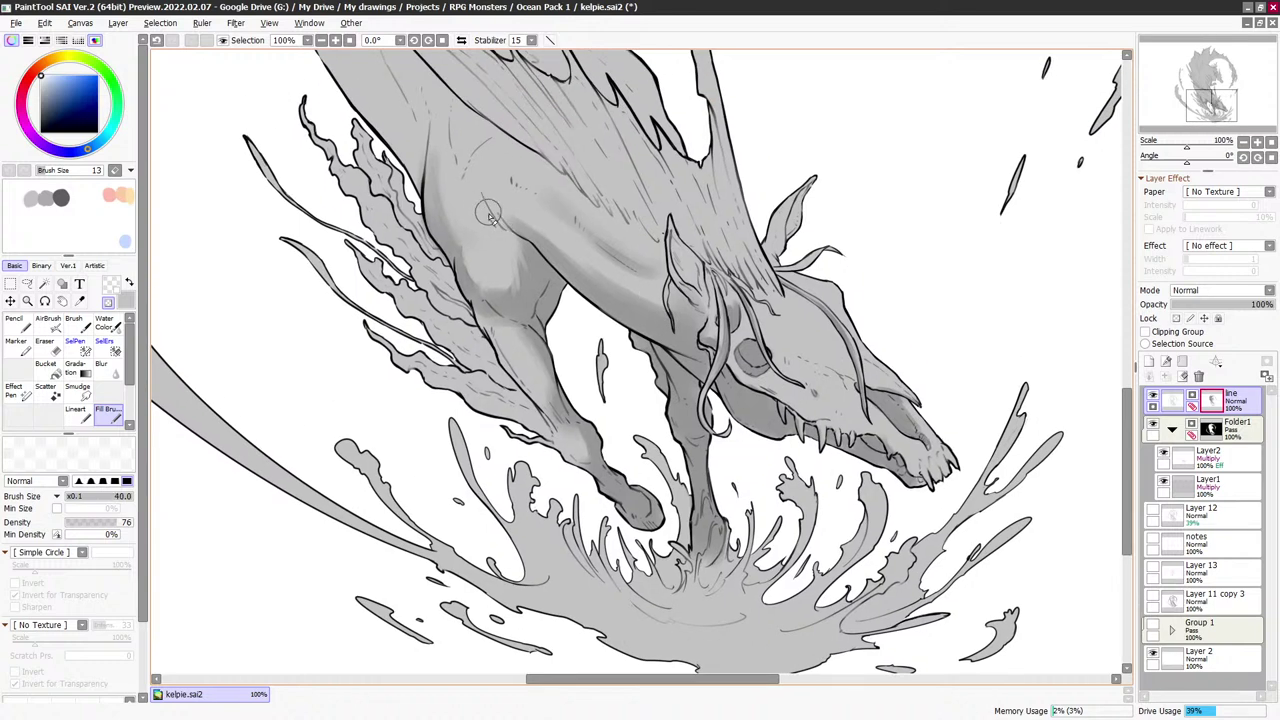
Refine the lines along the near front leg with the brush reduced to size 9, undoing the last stroke
{"action": "key", "text": "bracketleft"}
{"action": "key", "text": "bracketleft"}
{"action": "key", "text": "bracketleft"}
{"action": "key", "text": "bracketleft"}
{"action": "key", "text": "bracketleft"}
{"action": "mouse_move", "coordinate": [572, 390]}
{"action": "left_mouse_down"}
{"action": "mouse_move", "coordinate": [546, 291]}
{"action": "mouse_move", "coordinate": [533, 300]}
{"action": "left_mouse_up"}
{"action": "key", "text": "bracketleft"}
{"action": "key", "text": "bracketleft"}
{"action": "key", "text": "bracketleft"}
{"action": "key", "text": "ctrl+z"}
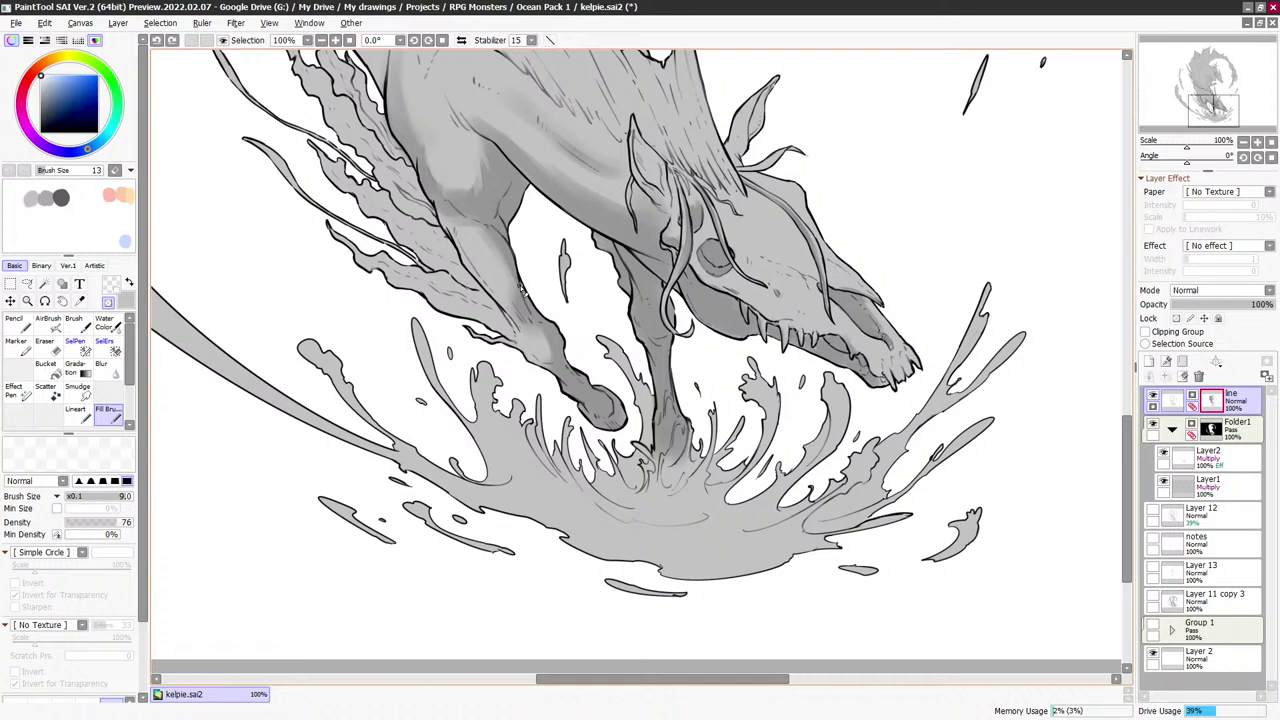
Soften the lines of the near front leg and the splash around the hooves, using brush sizes 10 and 14
{"action": "scroll", "coordinate": [506, 241], "scroll_direction": "down", "scroll_amount": 1}
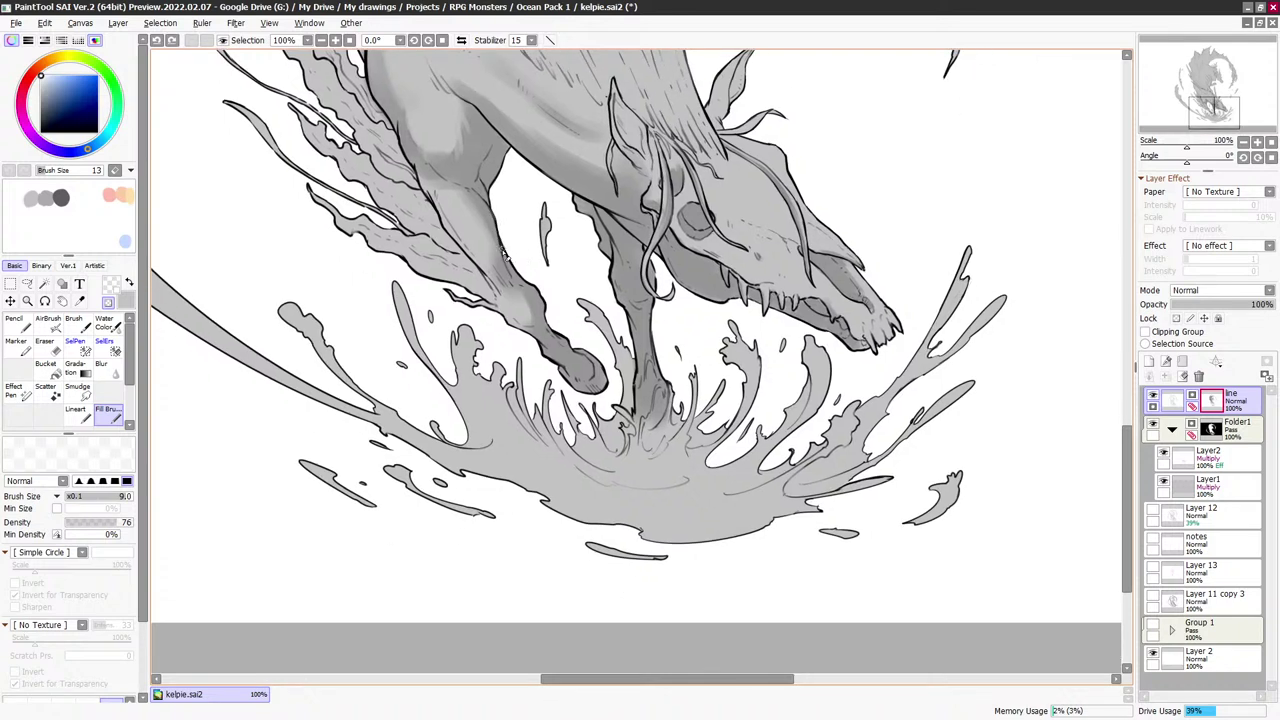
{"action": "key", "text": "bracketleft"}
{"action": "scroll", "coordinate": [587, 370], "scroll_direction": "down", "scroll_amount": 1}
{"action": "key", "text": "bracketright"}
{"action": "key", "text": "bracketright"}
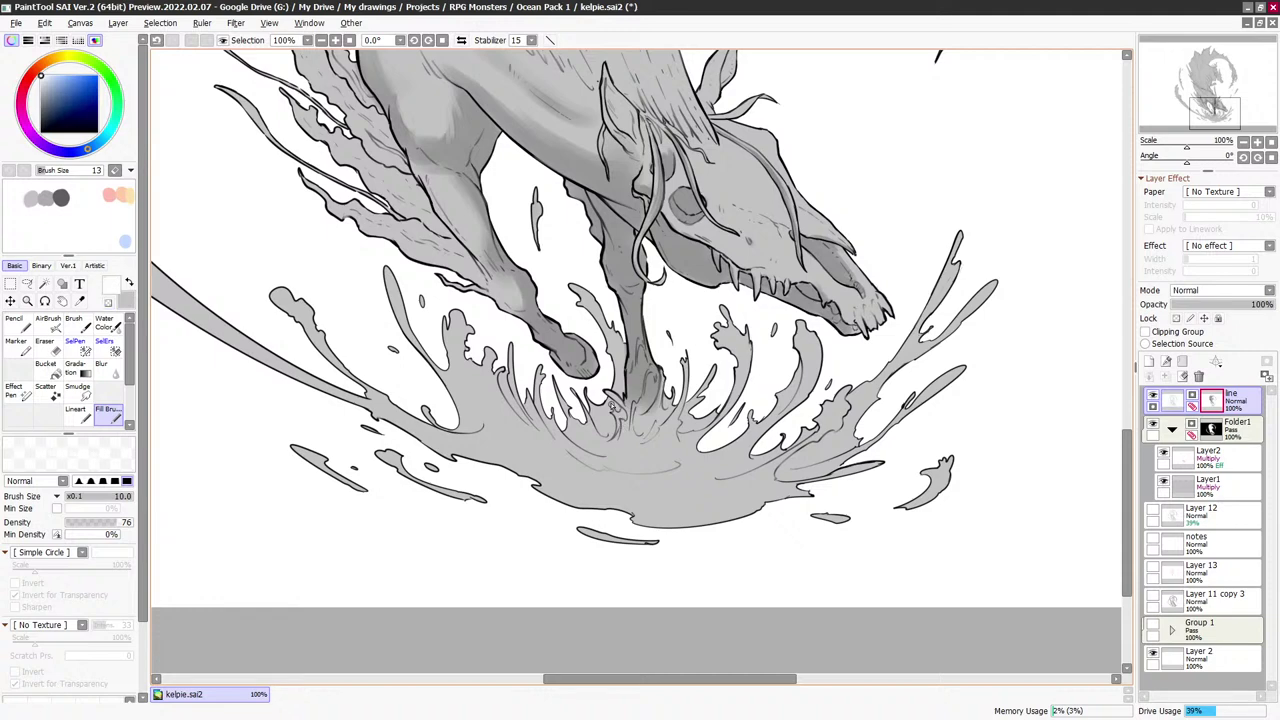
{"action": "key", "text": "bracketright"}
{"action": "key", "text": "bracketright"}
{"action": "scroll", "coordinate": [872, 350], "scroll_direction": "up", "scroll_amount": 1}
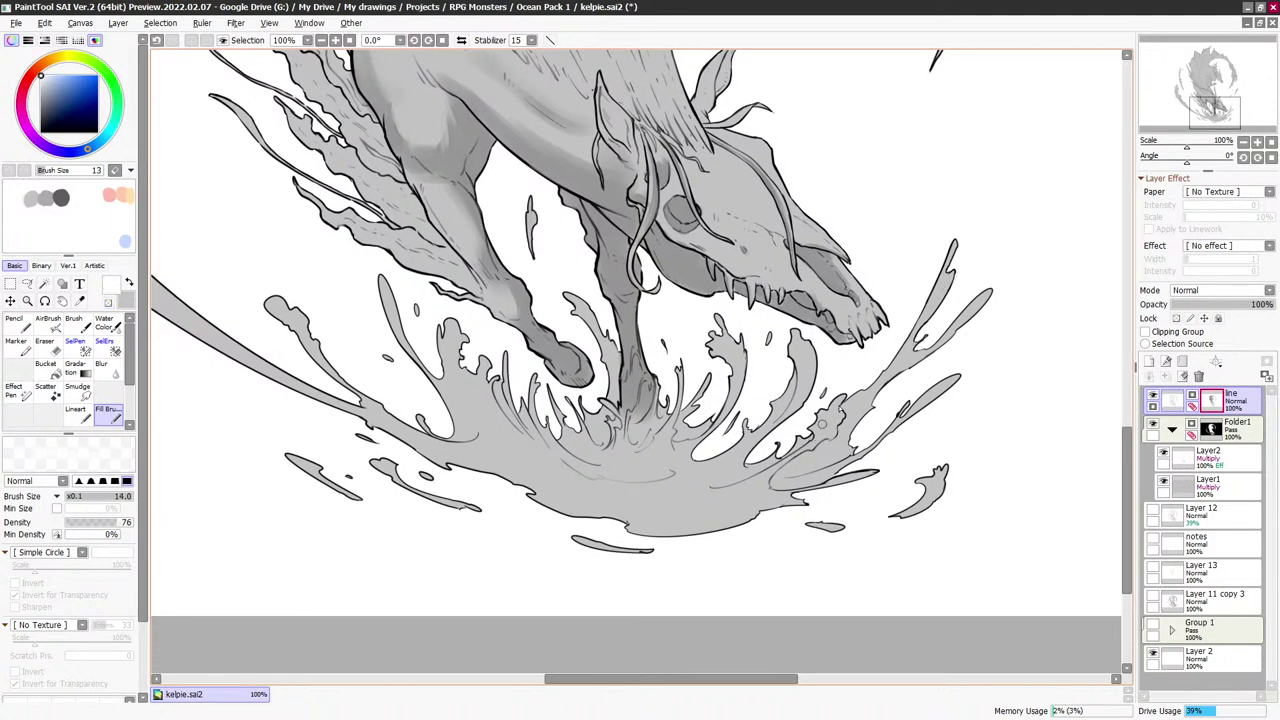
Soften the inner ray lines of the large back fin with the brush at size 20
{"action": "left_click_drag", "start_coordinate": [883, 320], "coordinate": [850, 543]}
{"action": "scroll", "coordinate": [812, 250], "scroll_direction": "down", "scroll_amount": 2}
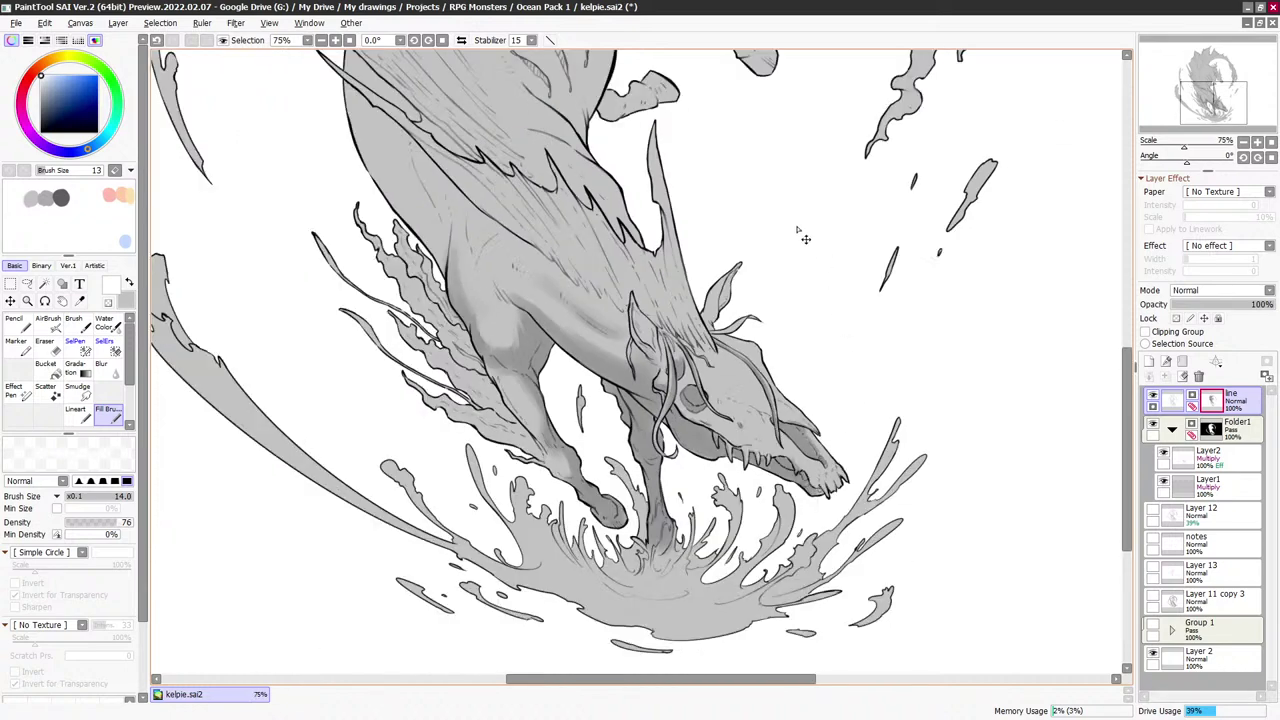
{"action": "left_click_drag", "start_coordinate": [834, 231], "coordinate": [757, 427]}
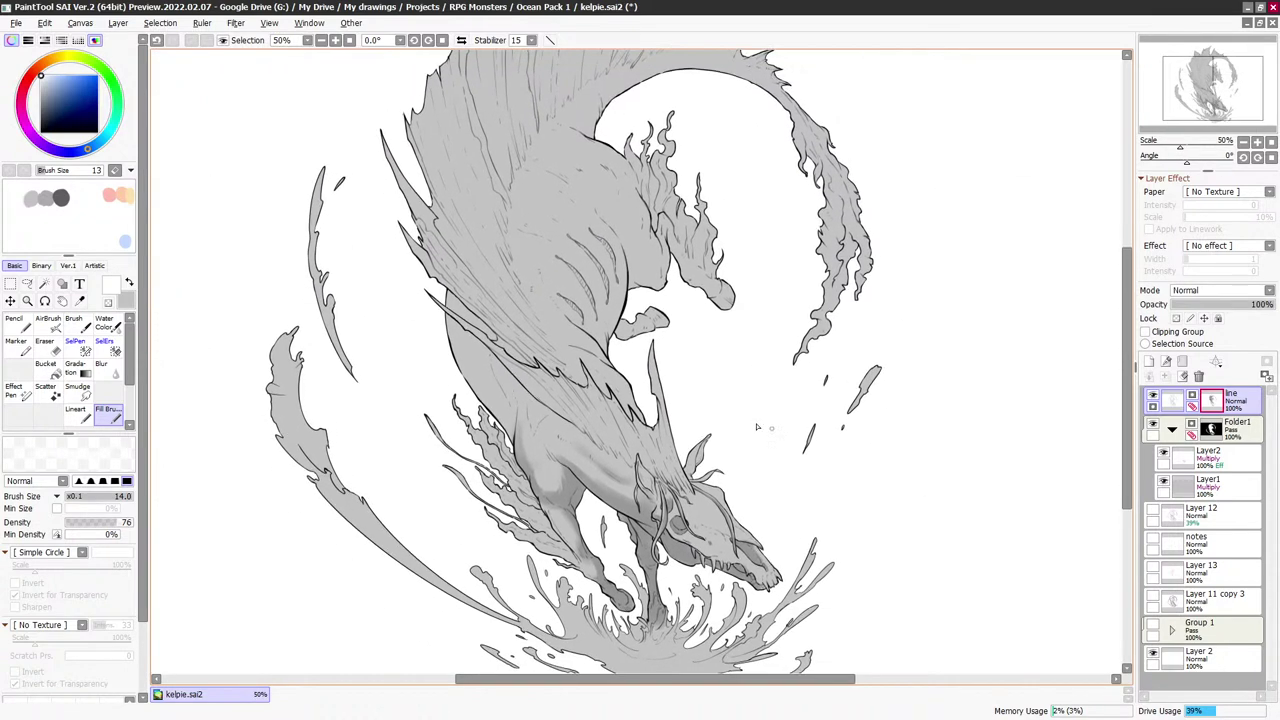
{"action": "key", "text": "bracketright"}
{"action": "key", "text": "bracketright"}
{"action": "key", "text": "bracketright"}
{"action": "key", "text": "bracketright"}
{"action": "key", "text": "bracketleft"}
{"action": "key", "text": "bracketleft"}
{"action": "left_click_drag", "start_coordinate": [496, 124], "coordinate": [478, 185]}
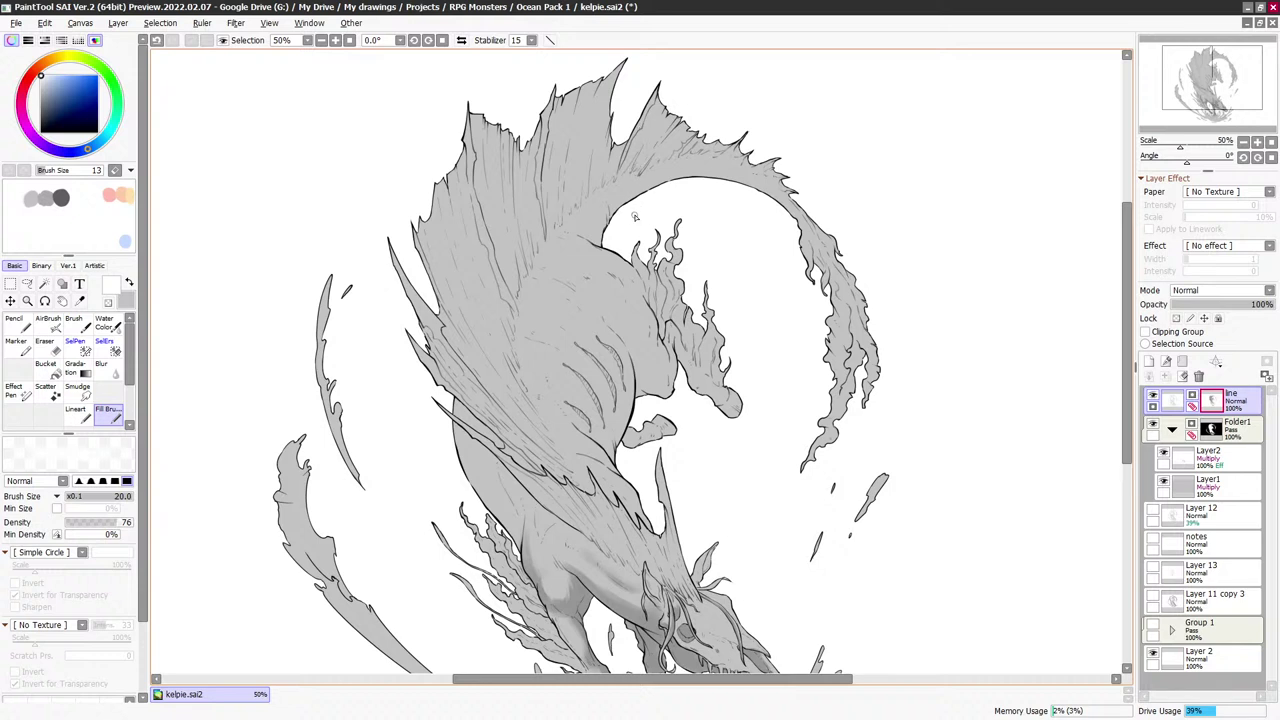
Touch up the fin lines near the tail base and above the flank, alternating softening and restoring with brush size 25
{"action": "key", "text": "e"}
{"action": "key", "text": "bracketleft"}
{"action": "key", "text": "e"}
{"action": "scroll", "coordinate": [572, 196], "scroll_direction": "down", "scroll_amount": 5}
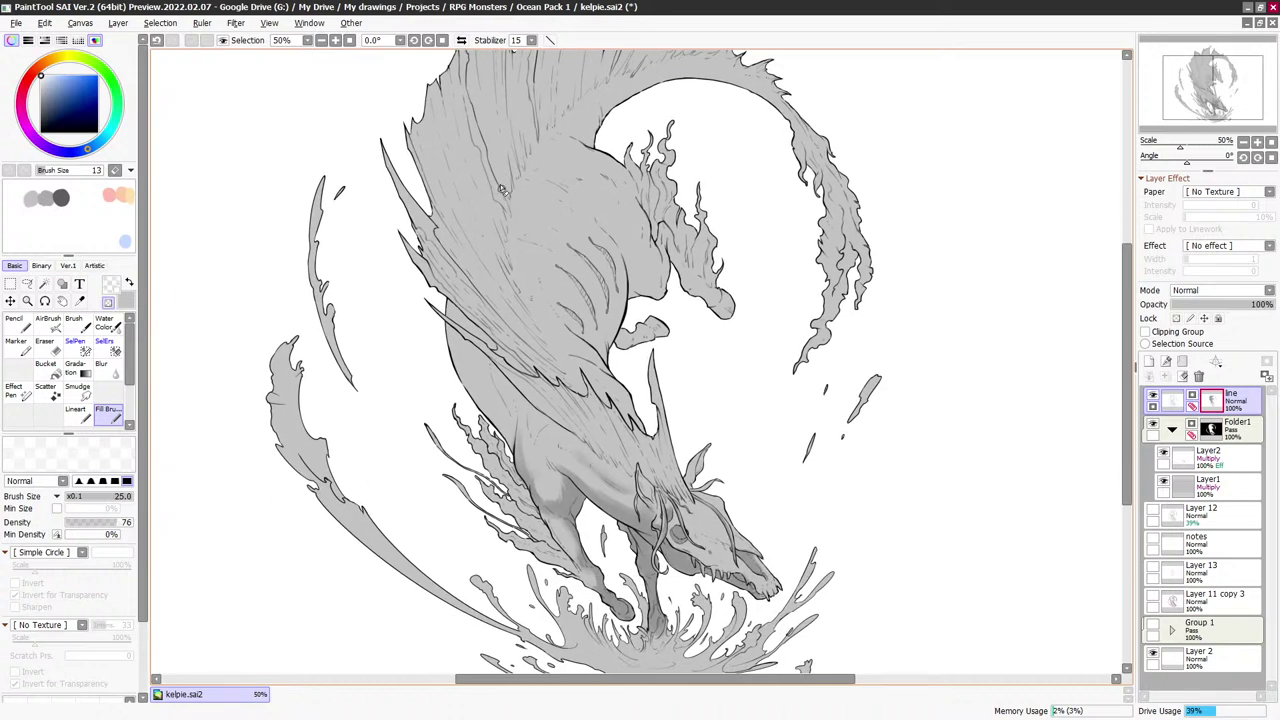
{"action": "key", "text": "e"}
{"action": "left_click_drag", "start_coordinate": [498, 210], "coordinate": [499, 187]}
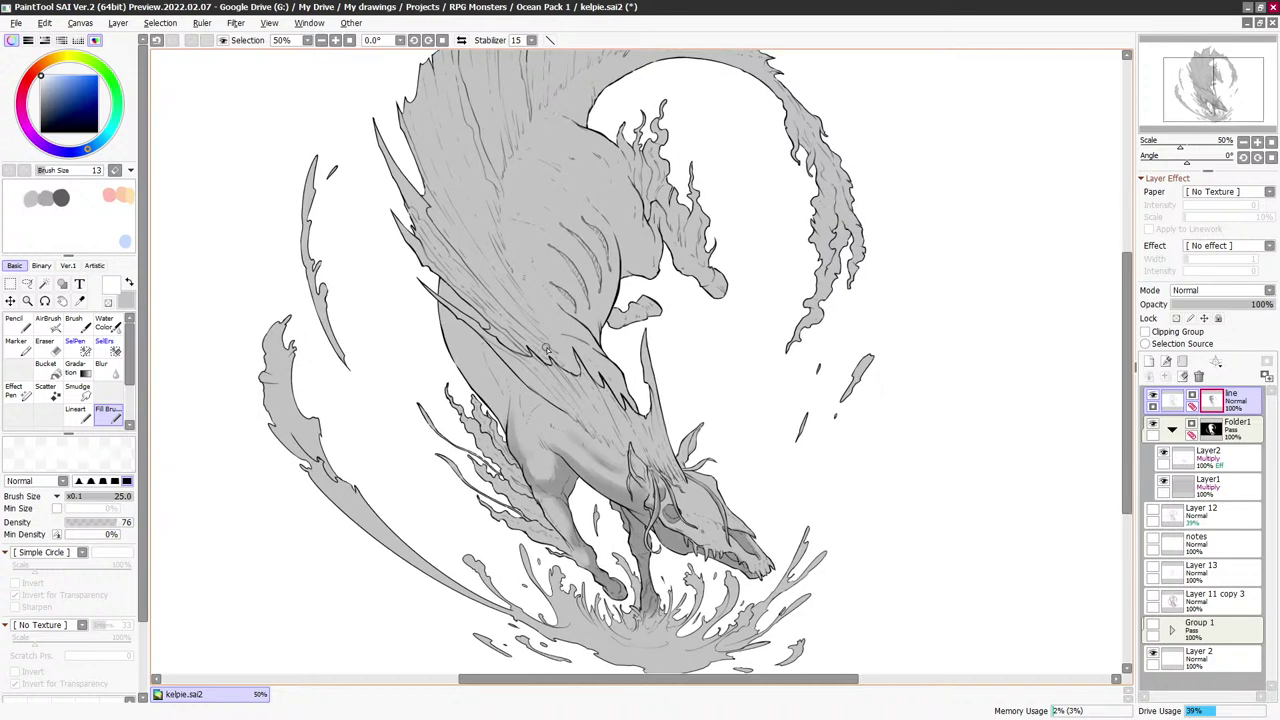
Soften the mane and neck lines down to the shoulder, using brush size 20 and then 40
{"action": "left_click_drag", "start_coordinate": [546, 346], "coordinate": [512, 283]}
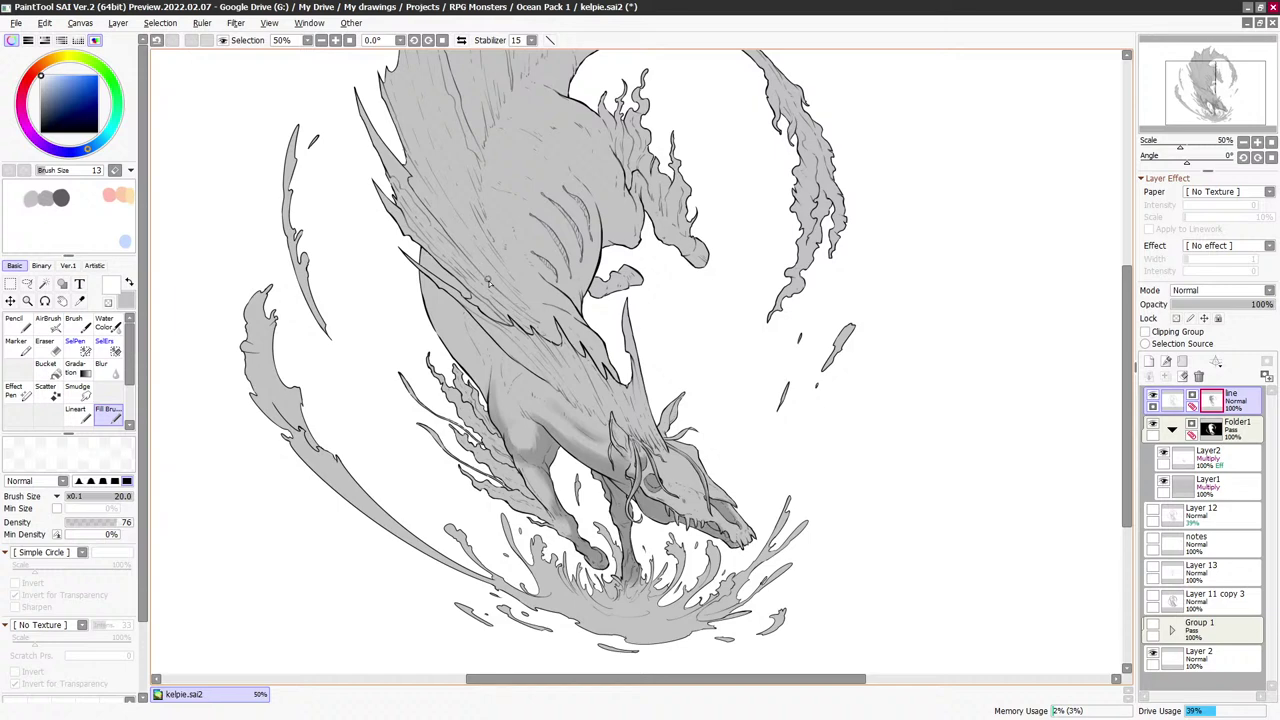
{"action": "key", "text": "e"}
{"action": "left_click_drag", "start_coordinate": [600, 325], "coordinate": [545, 251]}
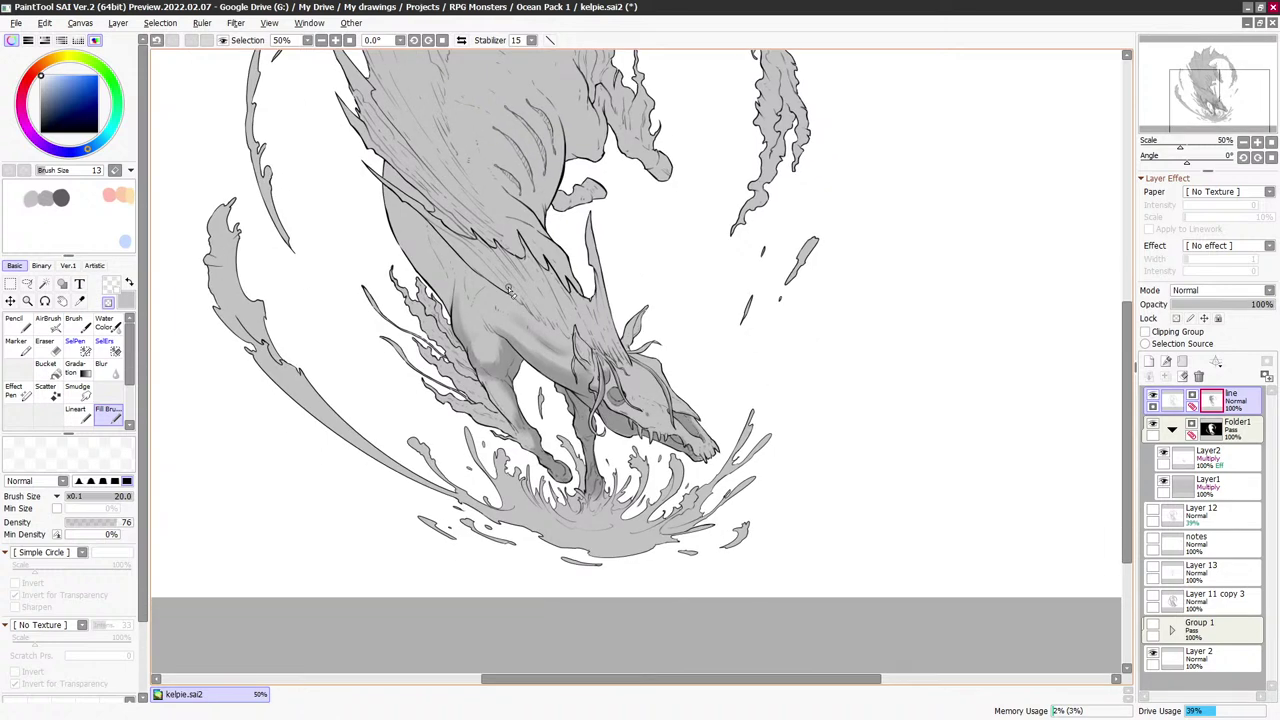
{"action": "key", "text": "bracketright"}
{"action": "key", "text": "bracketright"}
{"action": "left_click_drag", "start_coordinate": [473, 270], "coordinate": [429, 223]}
{"action": "left_click_drag", "start_coordinate": [581, 279], "coordinate": [574, 263]}
{"action": "scroll", "coordinate": [455, 293], "scroll_direction": "up", "scroll_amount": 1}
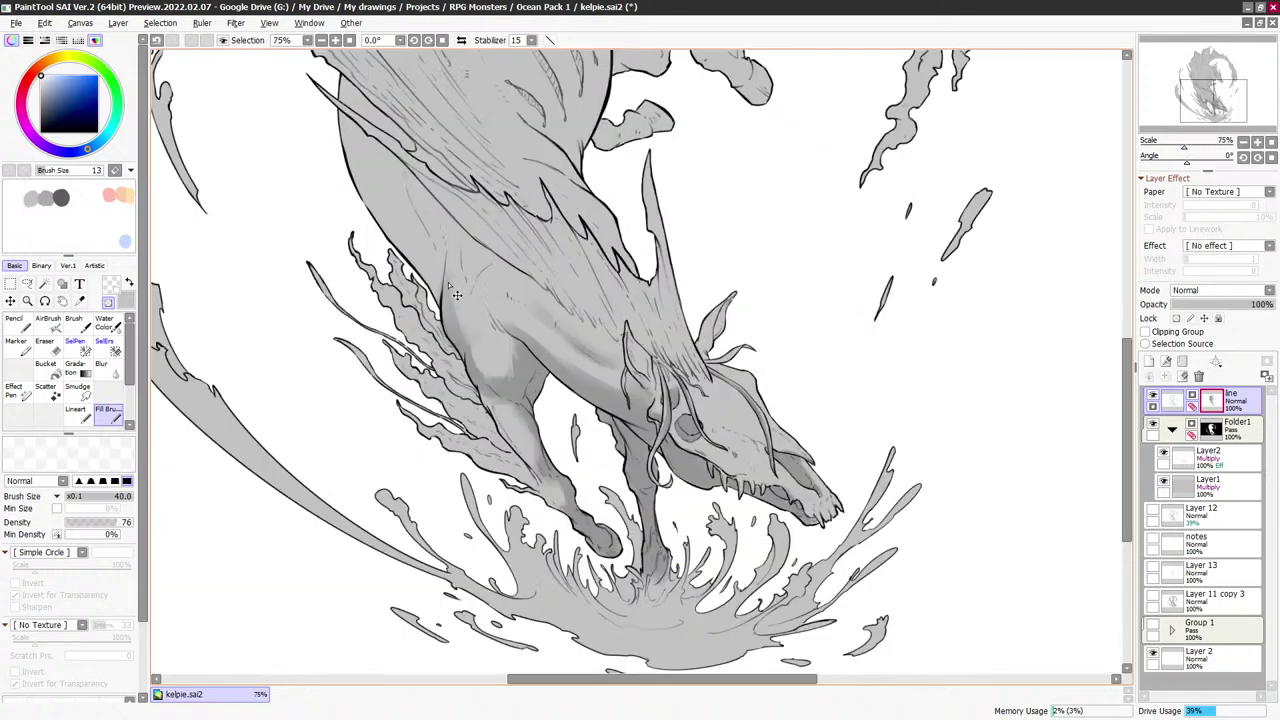
Refine the lines between the lower mane and the front shoulder, reducing the brush to size 10
{"action": "key", "text": "bracketleft"}
{"action": "key", "text": "bracketleft"}
{"action": "key", "text": "bracketleft"}
{"action": "key", "text": "bracketleft"}
{"action": "key", "text": "bracketleft"}
{"action": "key", "text": "bracketleft"}
{"action": "key", "text": "minus"}
{"action": "key", "text": "minus"}
{"action": "key", "text": "bracketleft"}
{"action": "key", "text": "bracketleft"}
{"action": "left_click_drag", "start_coordinate": [529, 276], "coordinate": [519, 279]}
Rework the inner lines of the tail's hanging strands with a larger brush, undoing the unwanted stroke
{"action": "scroll", "coordinate": [763, 255], "scroll_direction": "down", "scroll_amount": 1}
{"action": "left_click_drag", "start_coordinate": [758, 196], "coordinate": [732, 249]}
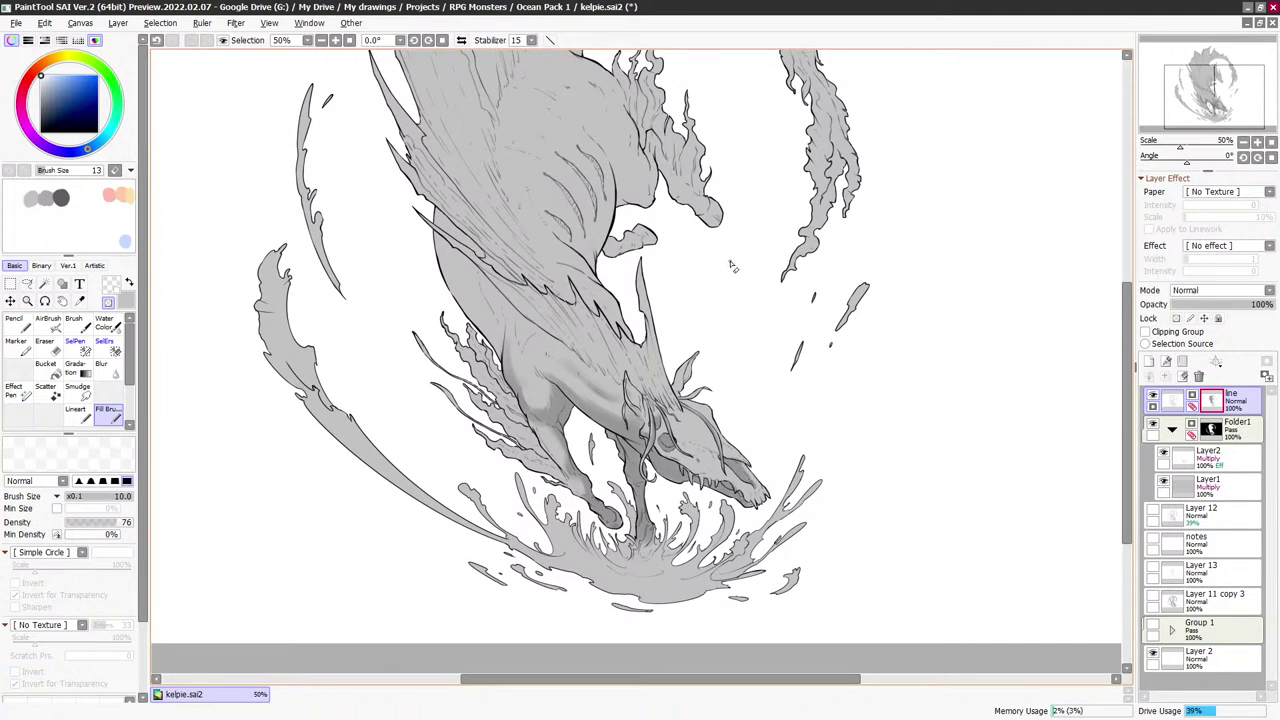
{"action": "left_click_drag", "start_coordinate": [727, 270], "coordinate": [699, 311]}
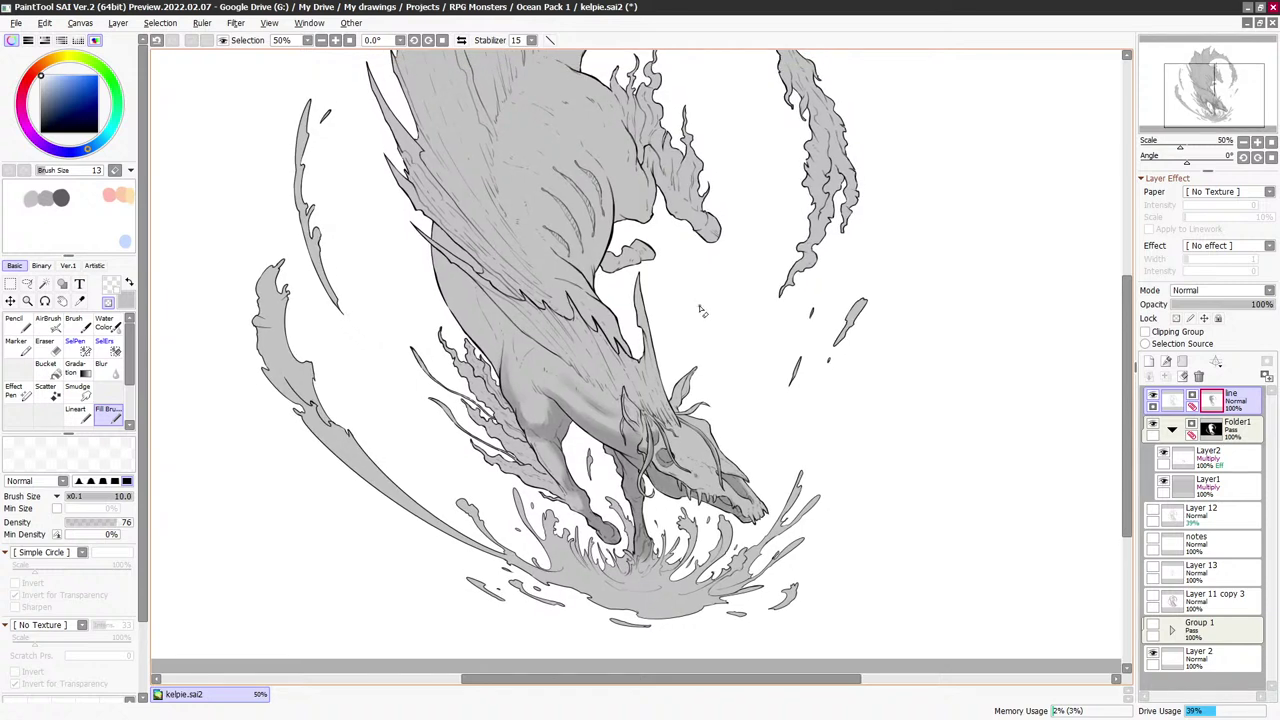
{"action": "scroll", "coordinate": [699, 308], "scroll_direction": "up", "scroll_amount": 3}
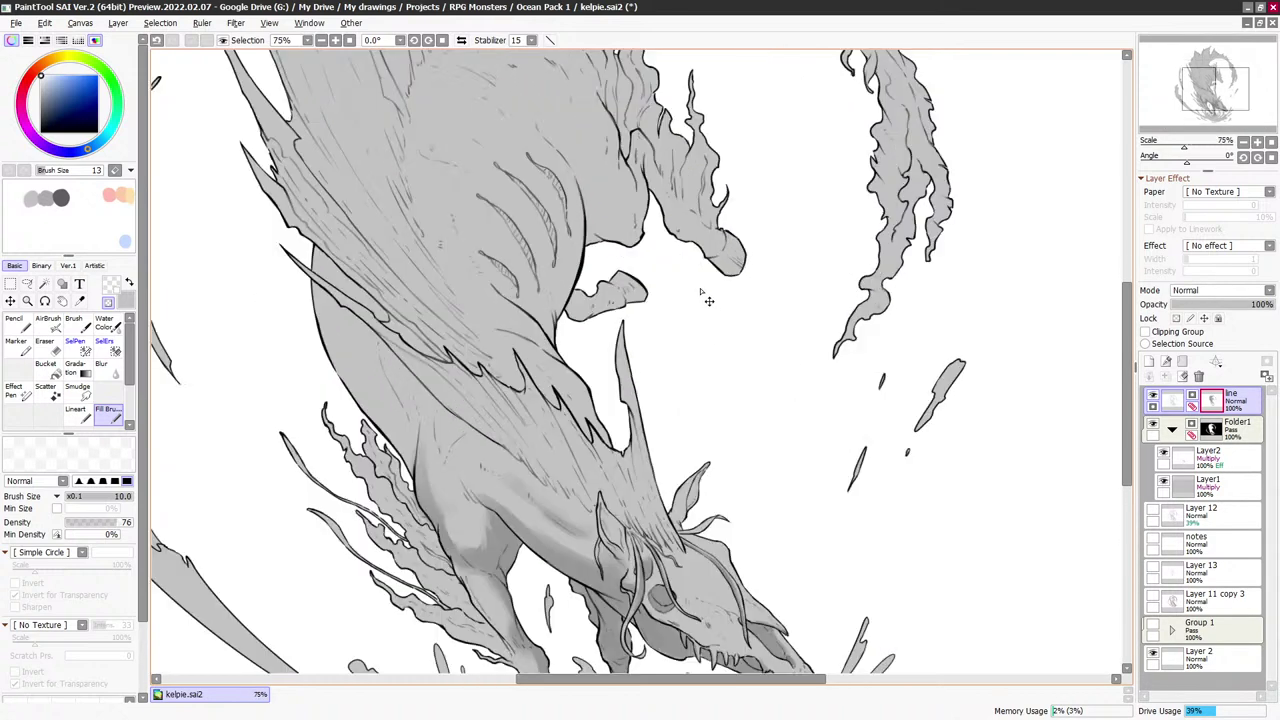
{"action": "left_click_drag", "start_coordinate": [716, 255], "coordinate": [702, 362]}
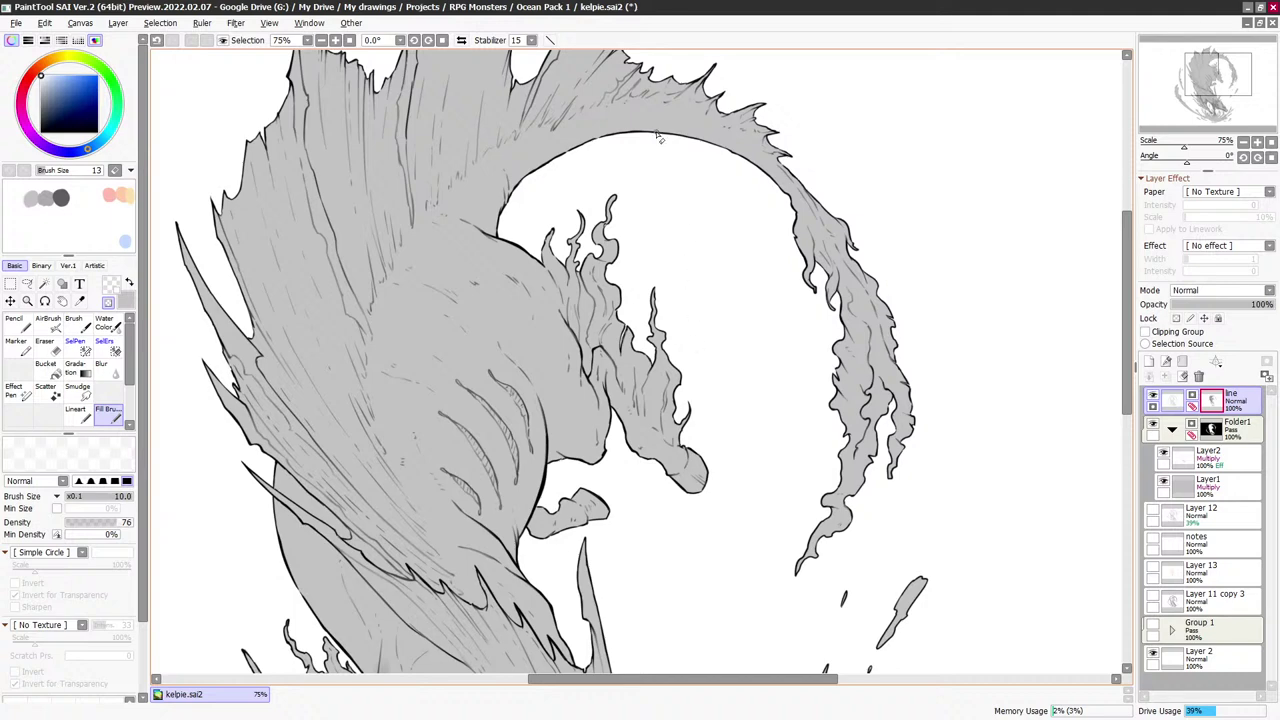
{"action": "left_click_drag", "start_coordinate": [886, 276], "coordinate": [808, 232]}
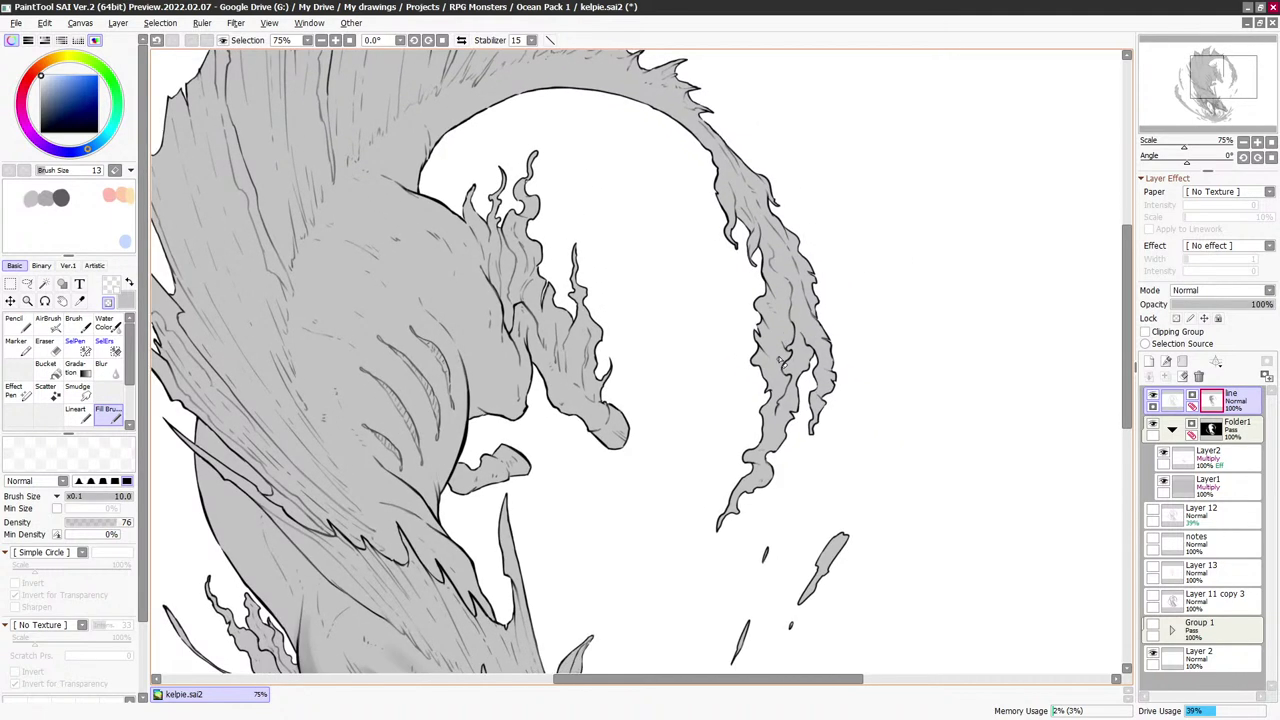
{"action": "key", "text": "bracketright"}
{"action": "key", "text": "bracketright"}
{"action": "key", "text": "bracketright"}
{"action": "key", "text": "bracketright"}
{"action": "key", "text": "bracketright"}
{"action": "key", "text": "bracketleft"}
{"action": "key", "text": "bracketleft"}
{"action": "key", "text": "ctrl+z"}
{"action": "left_click_drag", "start_coordinate": [772, 282], "coordinate": [766, 230]}
Soften the lines where the tail's upper curve meets its fringed strands, using brush size 20 and then 10
{"action": "key", "text": "bracketright"}
{"action": "key", "text": "bracketright"}
{"action": "mouse_move", "coordinate": [748, 174]}
{"action": "left_mouse_down"}
{"action": "mouse_move", "coordinate": [739, 241]}
{"action": "mouse_move", "coordinate": [719, 222]}
{"action": "left_mouse_up"}
{"action": "key", "text": "bracketleft"}
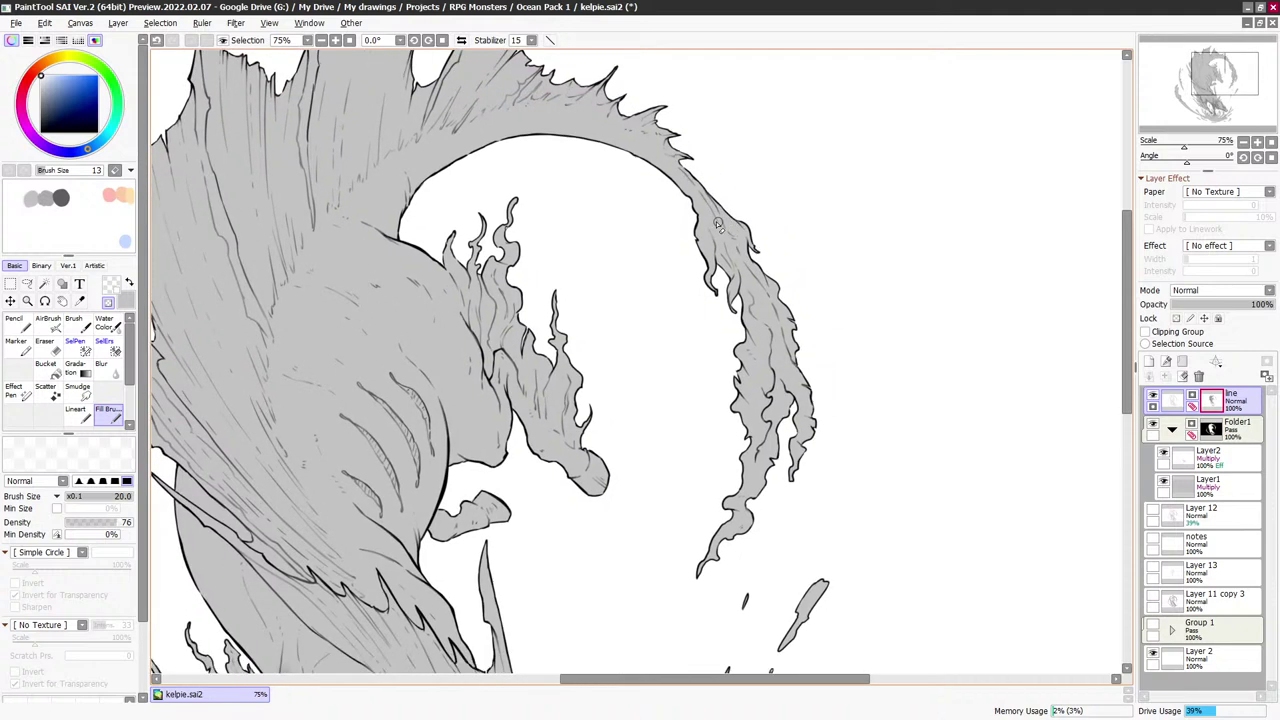
{"action": "key", "text": "bracketleft"}
{"action": "key", "text": "bracketleft"}
{"action": "key", "text": "bracketleft"}
{"action": "key", "text": "bracketleft"}
Switch to Layer2 and rework the shading on the near front shoulder with brush sizes 20 and 25
{"action": "left_click_drag", "start_coordinate": [642, 310], "coordinate": [782, 69]}
{"action": "scroll", "coordinate": [806, 240], "scroll_direction": "down", "scroll_amount": 1}
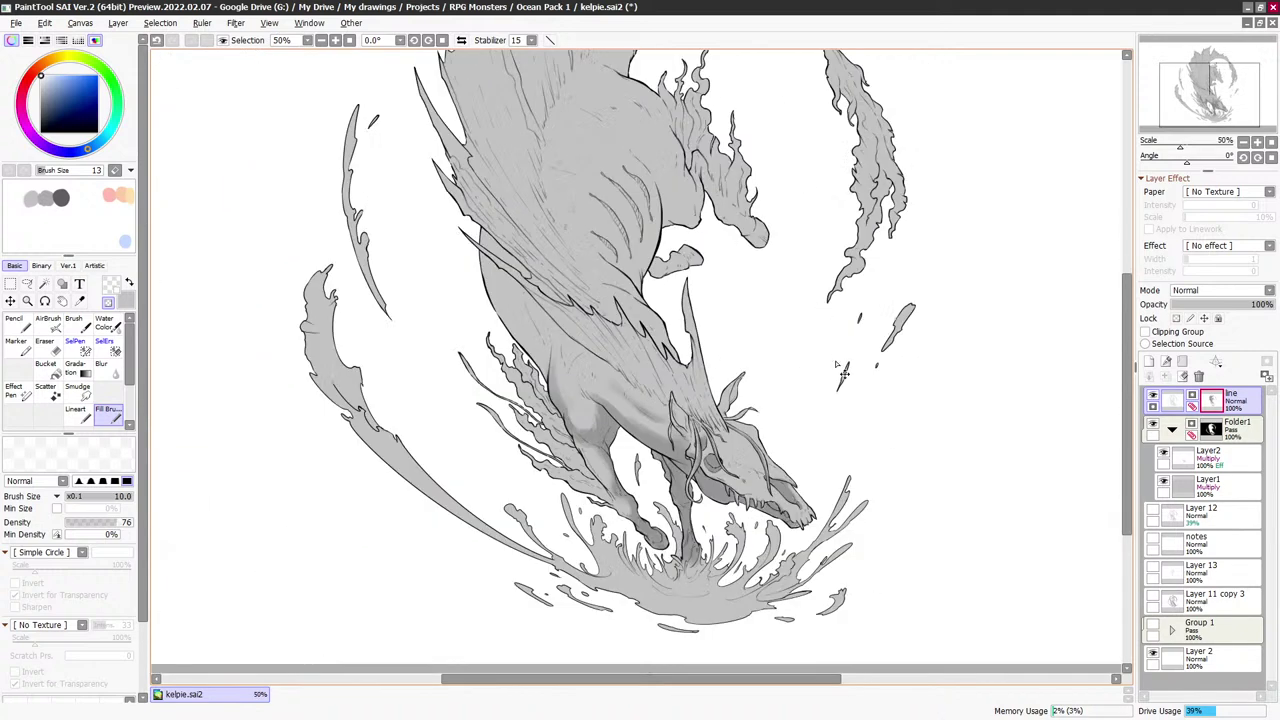
{"action": "left_click_drag", "start_coordinate": [843, 373], "coordinate": [787, 312]}
{"action": "left_click", "coordinate": [1200, 456]}
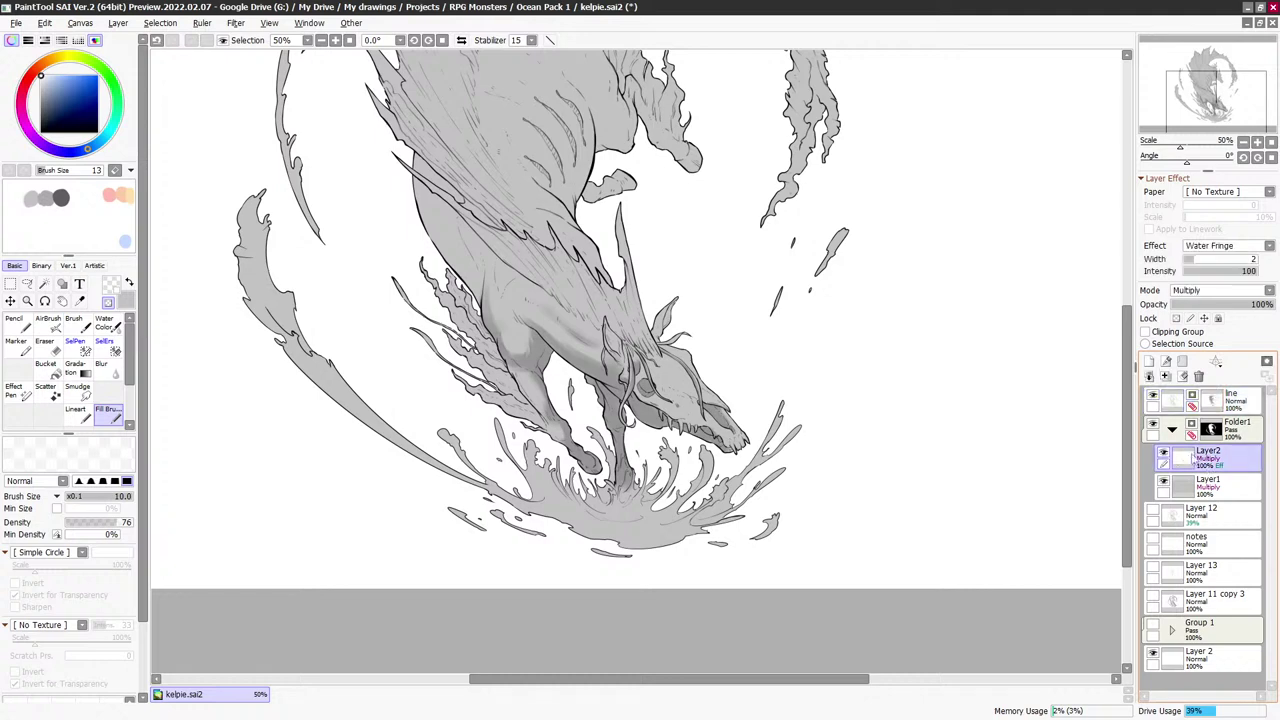
{"action": "scroll", "coordinate": [712, 373], "scroll_direction": "up", "scroll_amount": 4}
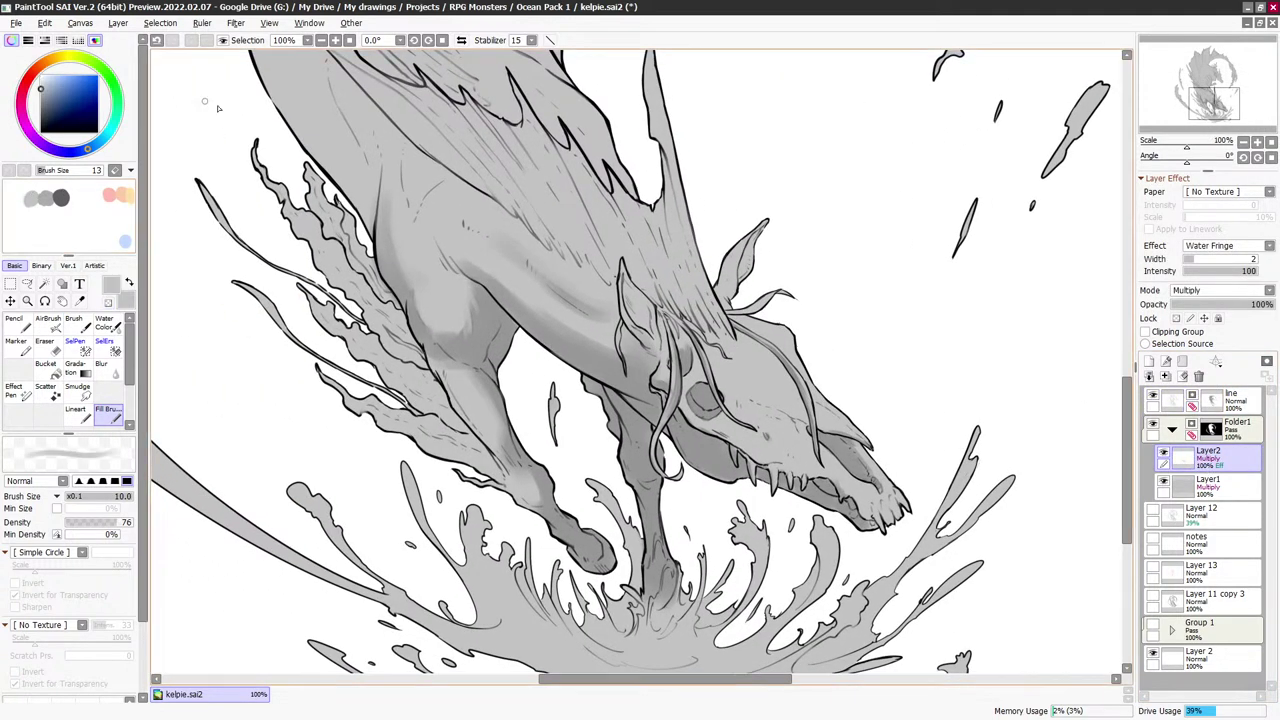
{"action": "key", "text": "bracketright"}
{"action": "key", "text": "bracketright"}
{"action": "key", "text": "bracketright"}
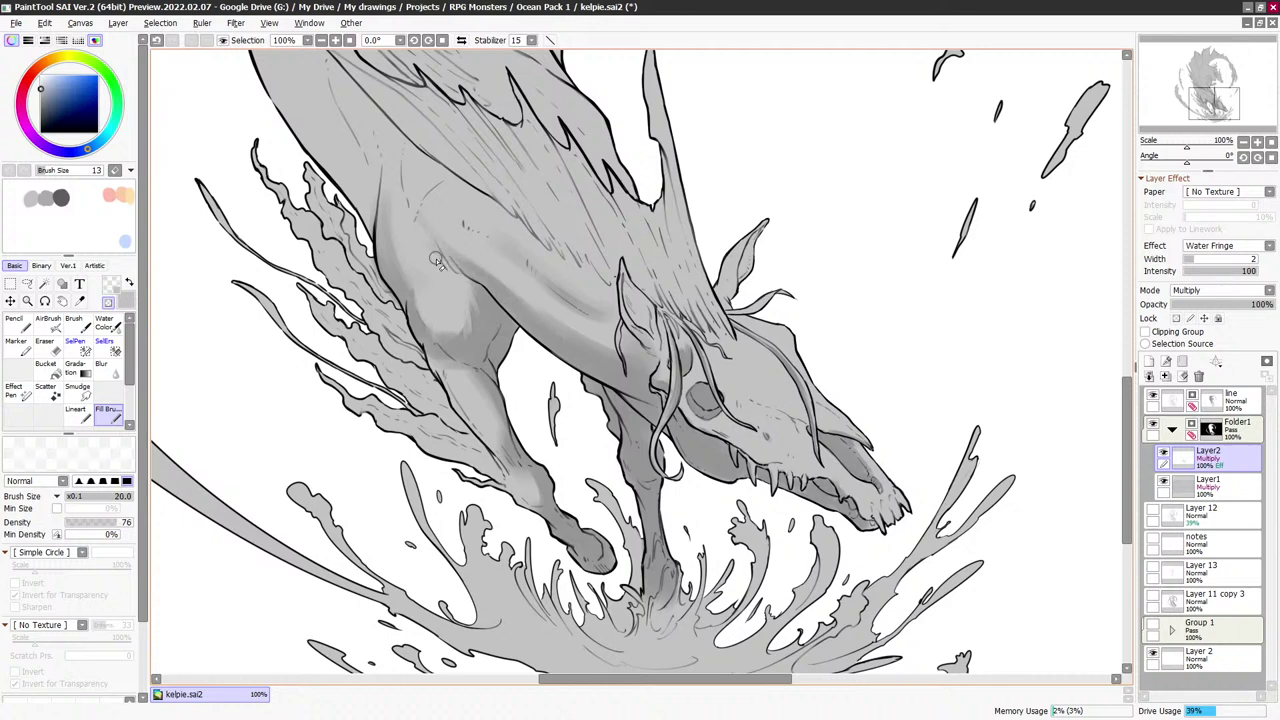
{"action": "key", "text": "minus"}
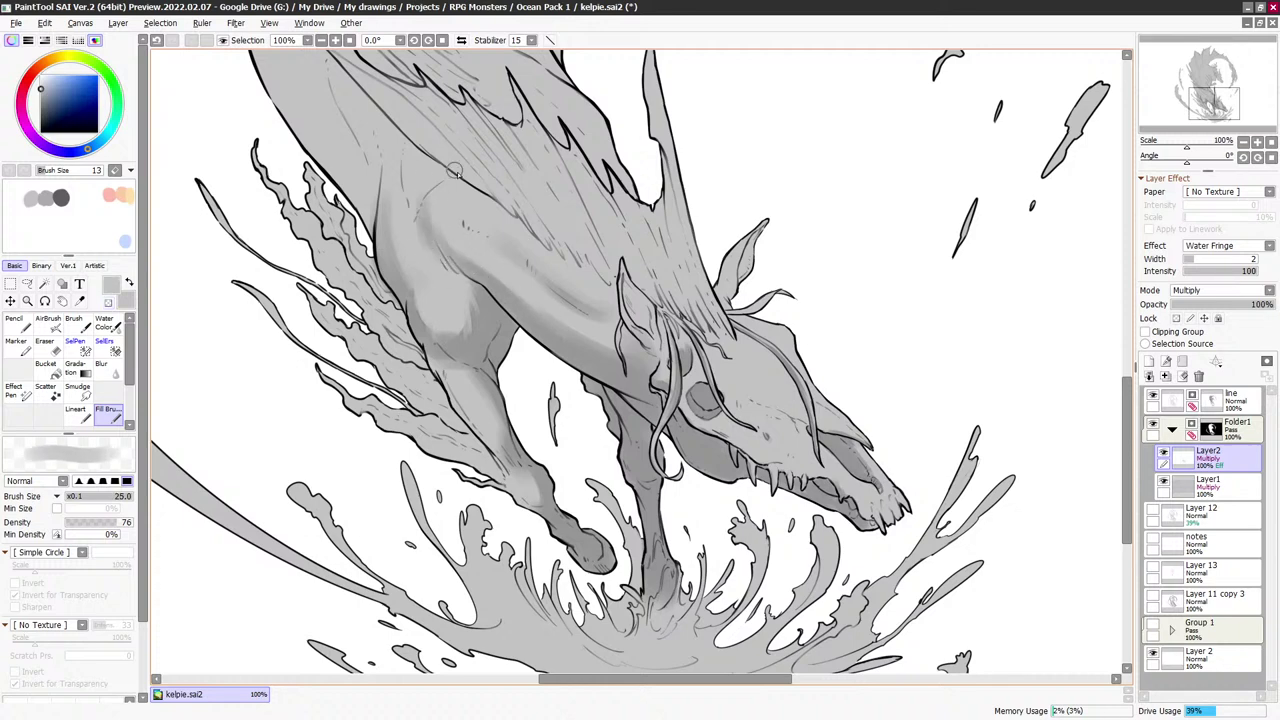
Shade the back edge of the near front shoulder with the brush at size 40
{"action": "key", "text": "bracketright"}
{"action": "key", "text": "bracketright"}
{"action": "key", "text": "bracketright"}
{"action": "key", "text": "bracketright"}
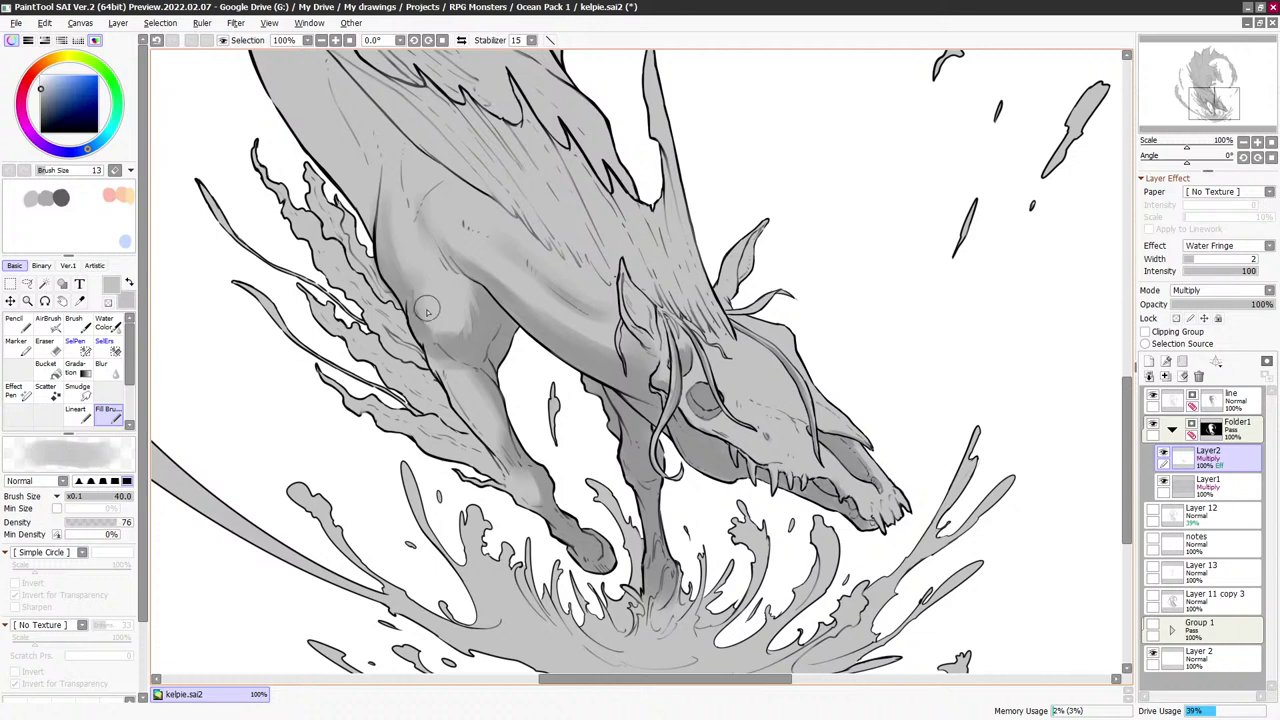
Refine the shading around the near front leg's upper joint, alternating painting and erasing with brush size 16
{"action": "key", "text": "bracketleft"}
{"action": "key", "text": "bracketleft"}
{"action": "key", "text": "bracketleft"}
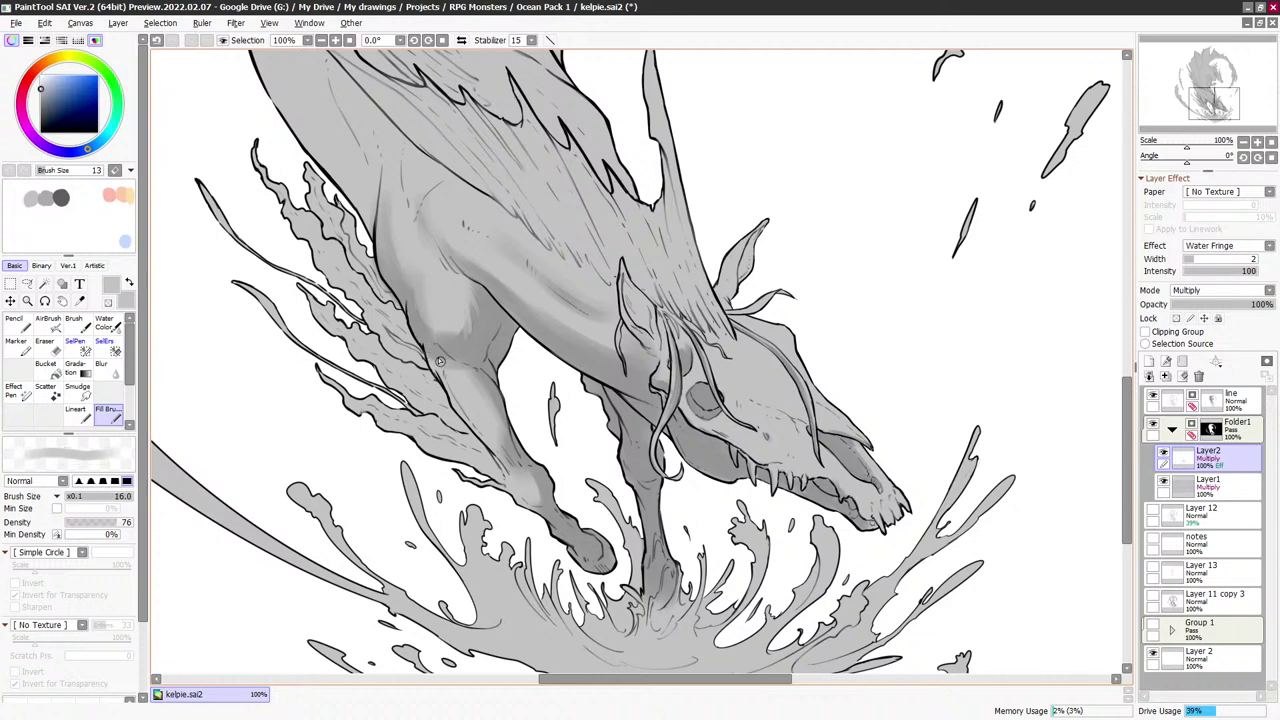
{"action": "key", "text": "bracketleft"}
{"action": "left_click_drag", "start_coordinate": [472, 366], "coordinate": [458, 275]}
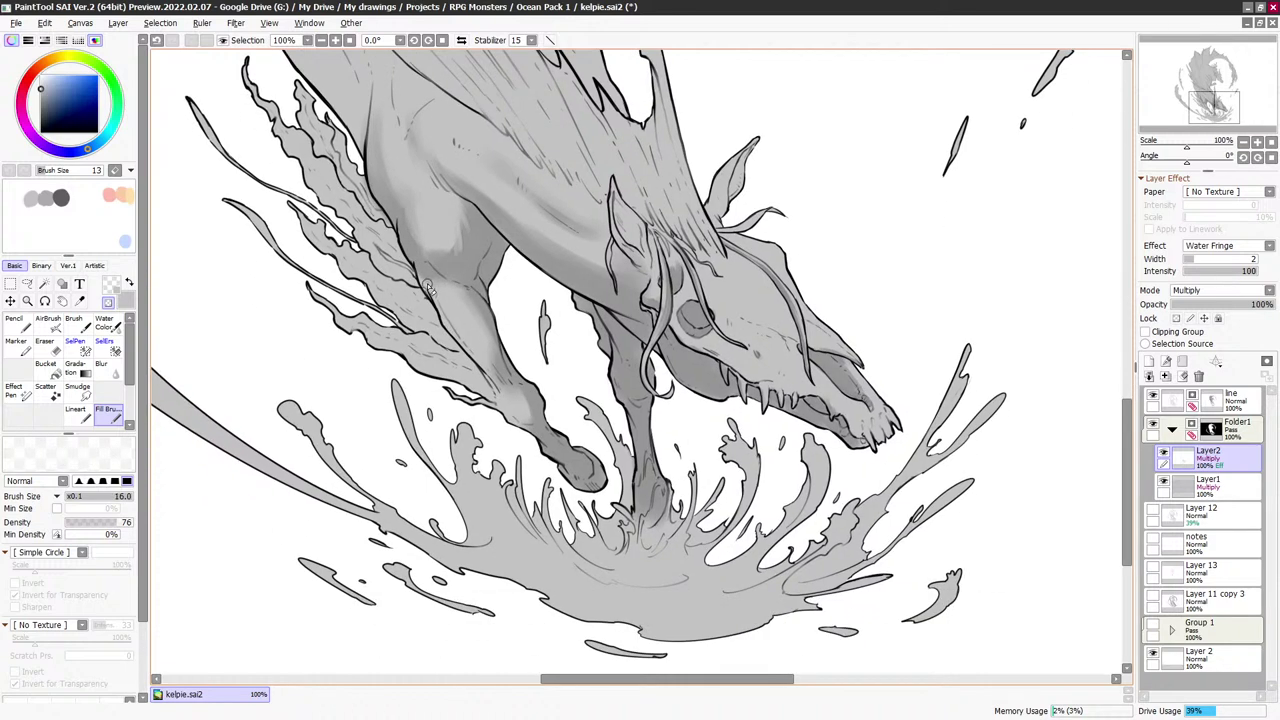
{"action": "key", "text": "minus"}
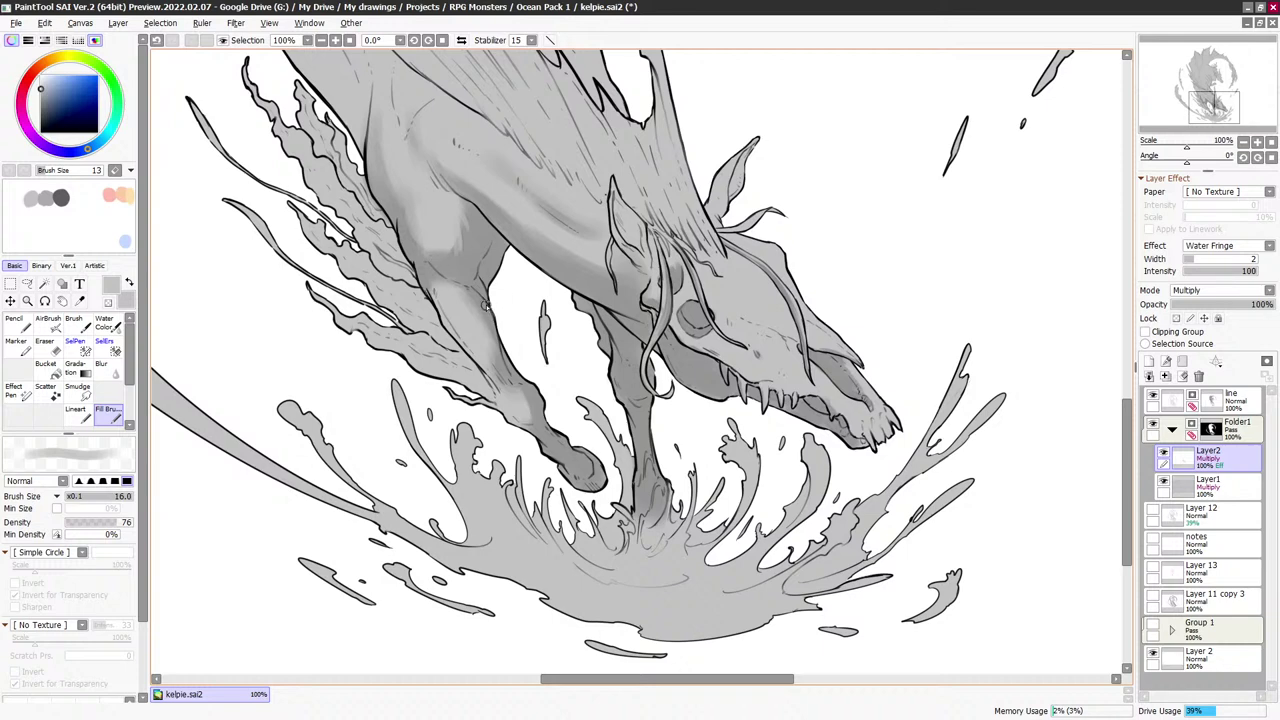
{"action": "left_click_drag", "start_coordinate": [484, 308], "coordinate": [473, 298]}
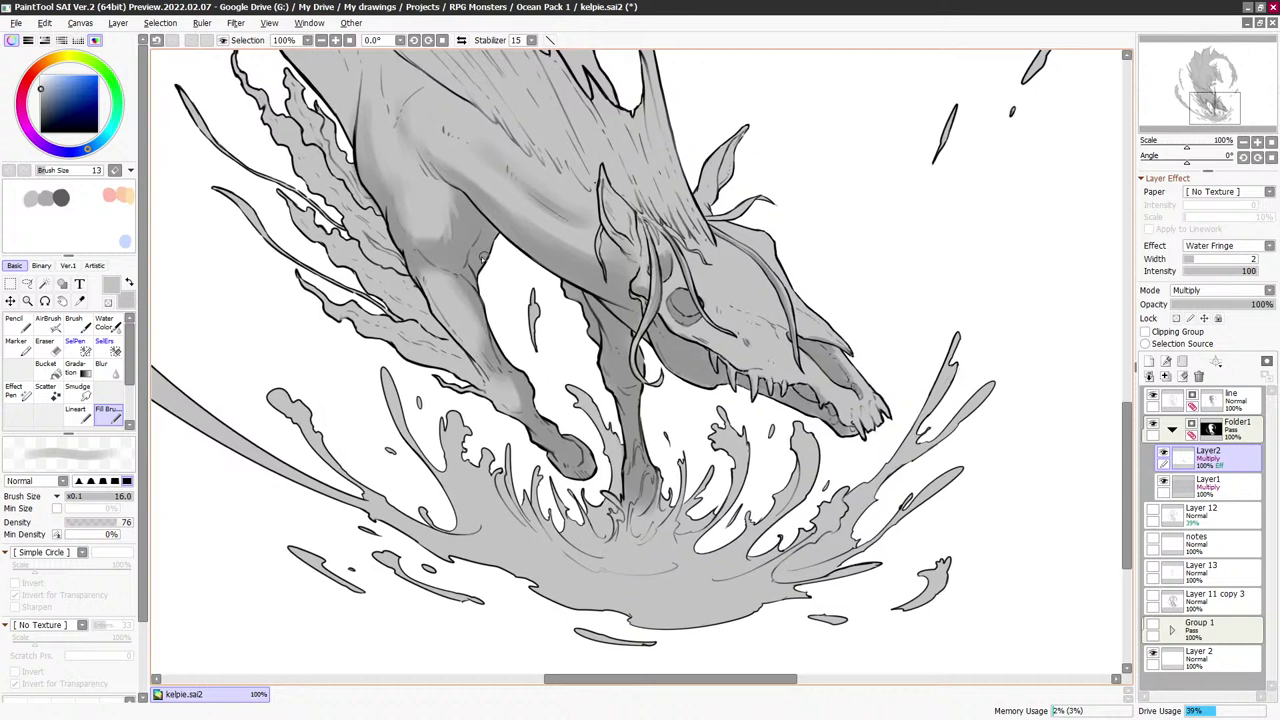
Adjust the shading below the near front leg's upper joint, alternating painting and erasing with brush sizes 10 and 12
{"action": "key", "text": "bracketleft"}
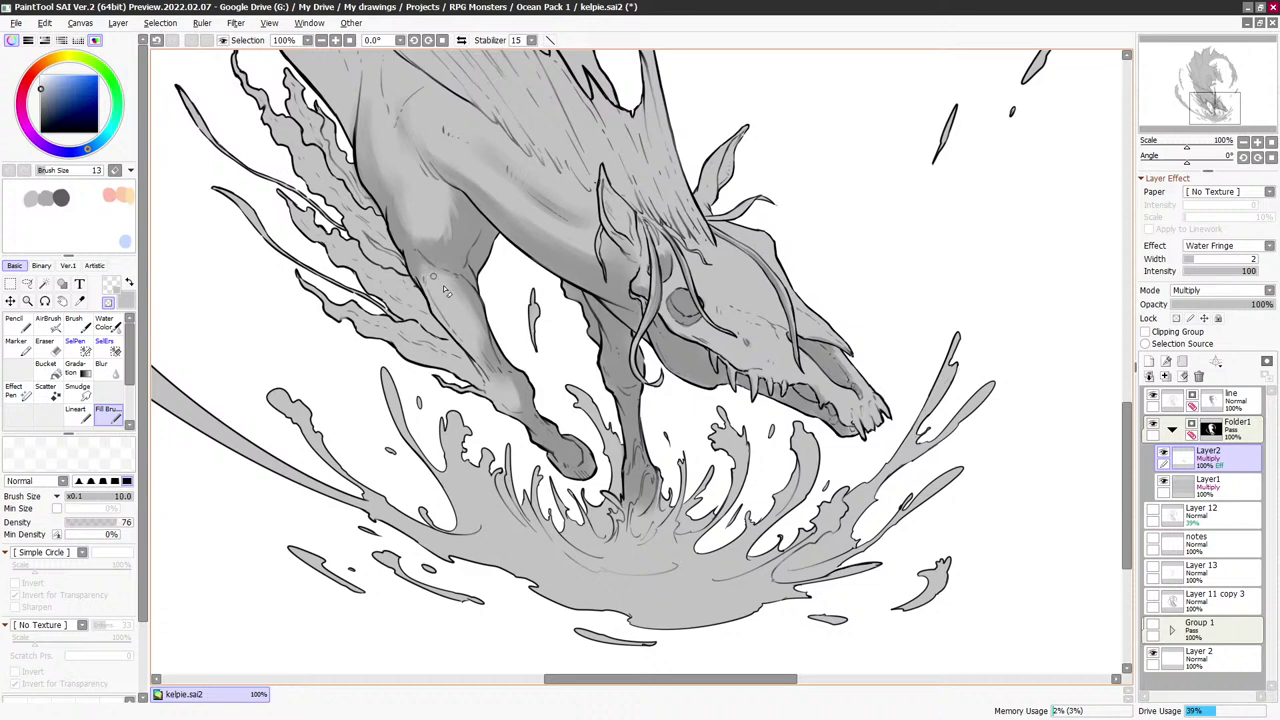
{"action": "key", "text": "bracketleft"}
{"action": "key", "text": "bracketleft"}
{"action": "key", "text": "minus"}
{"action": "key", "text": "minus"}
{"action": "key", "text": "minus"}
{"action": "key", "text": "bracketright"}
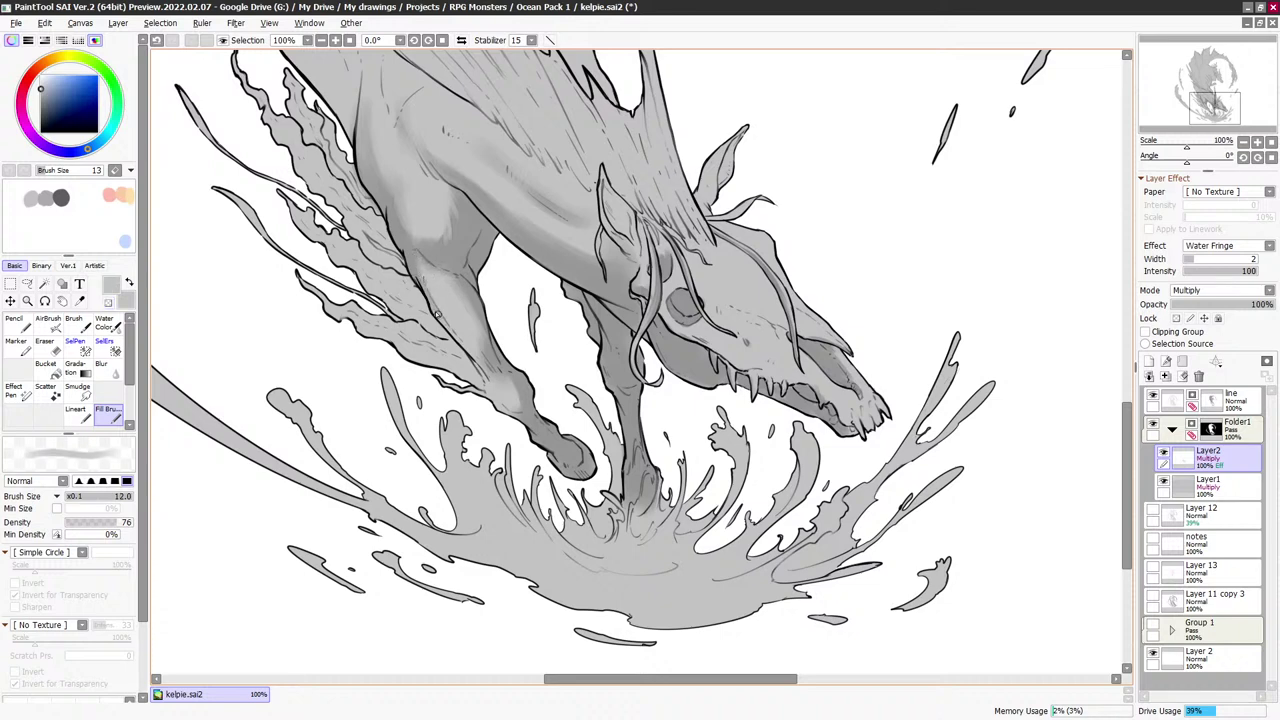
{"action": "key", "text": "bracketright"}
{"action": "key", "text": "minus"}
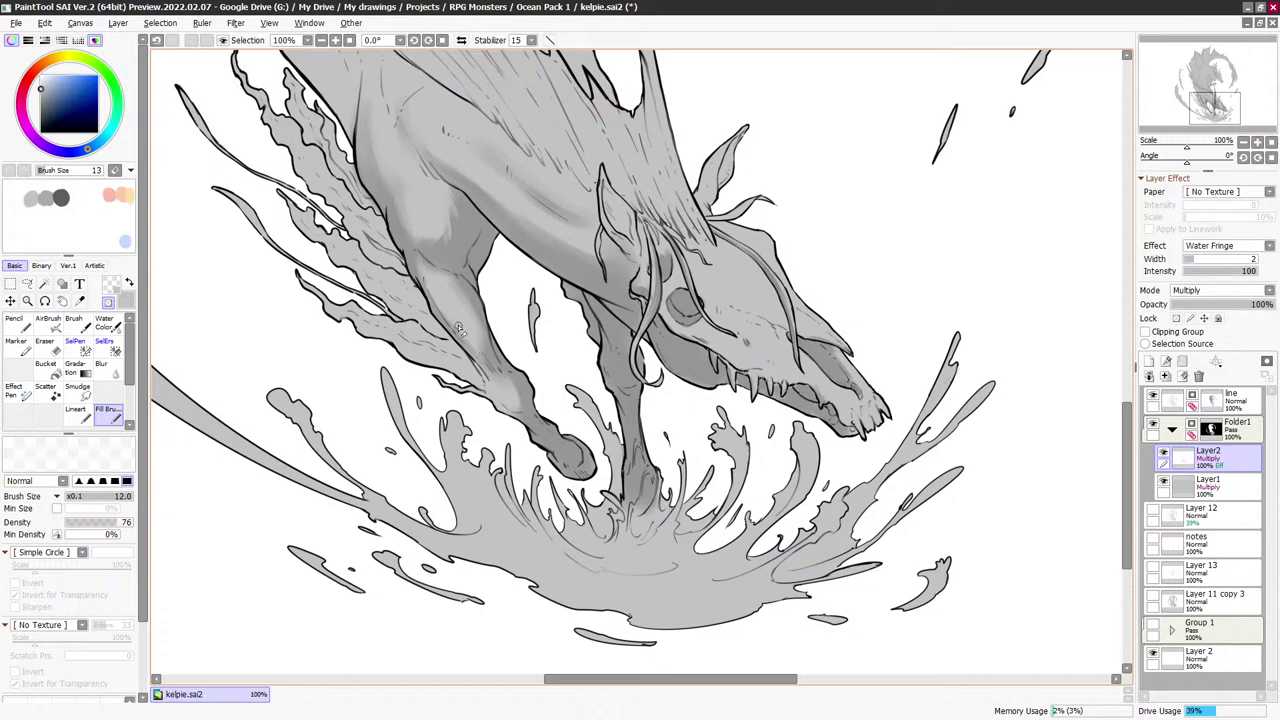
Refine the shading on the near front leg below its upper joint, painting with brush size 7 and erasing with size 12
{"action": "key", "text": "bracketleft"}
{"action": "key", "text": "bracketleft"}
{"action": "key", "text": "minus"}
{"action": "key", "text": "bracketright"}
{"action": "key", "text": "minus"}
{"action": "key", "text": "minus"}
{"action": "key", "text": "bracketleft"}
{"action": "key", "text": "bracketleft"}
{"action": "key", "text": "minus"}
{"action": "key", "text": "minus"}
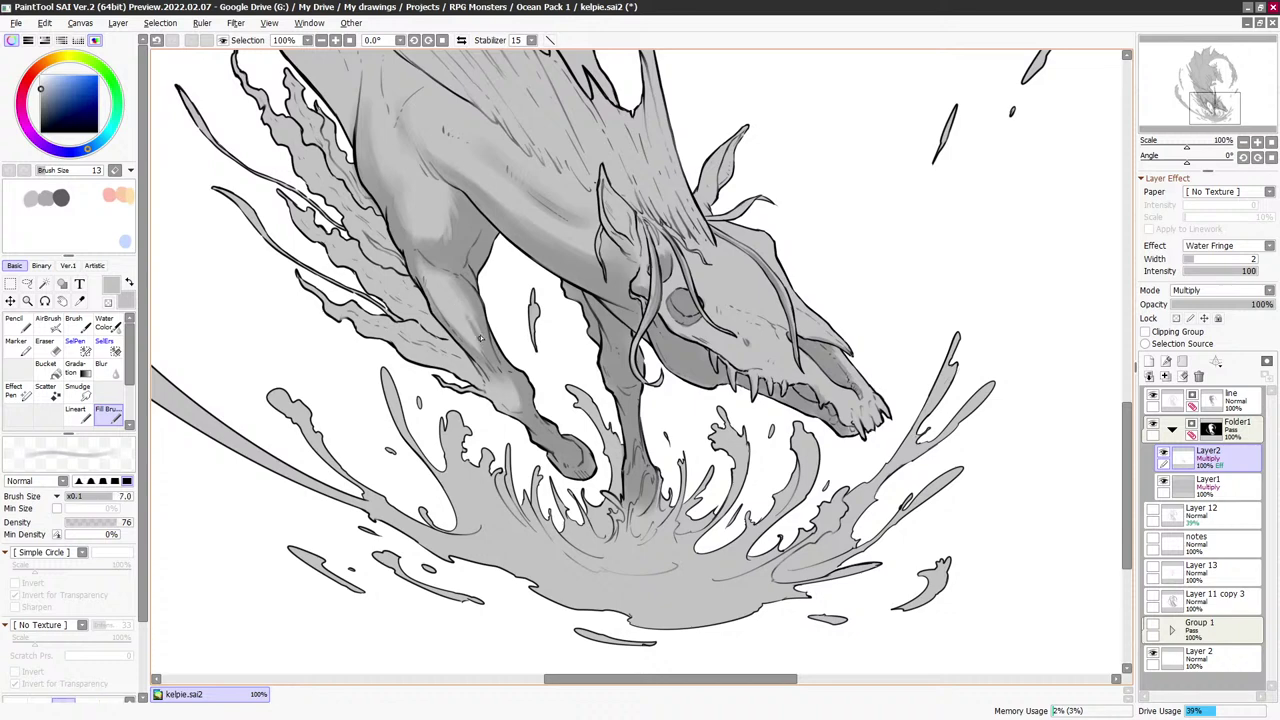
Adjust the shading further down the near front leg, erasing with brush size 14 and painting with size 16
{"action": "key", "text": "minus"}
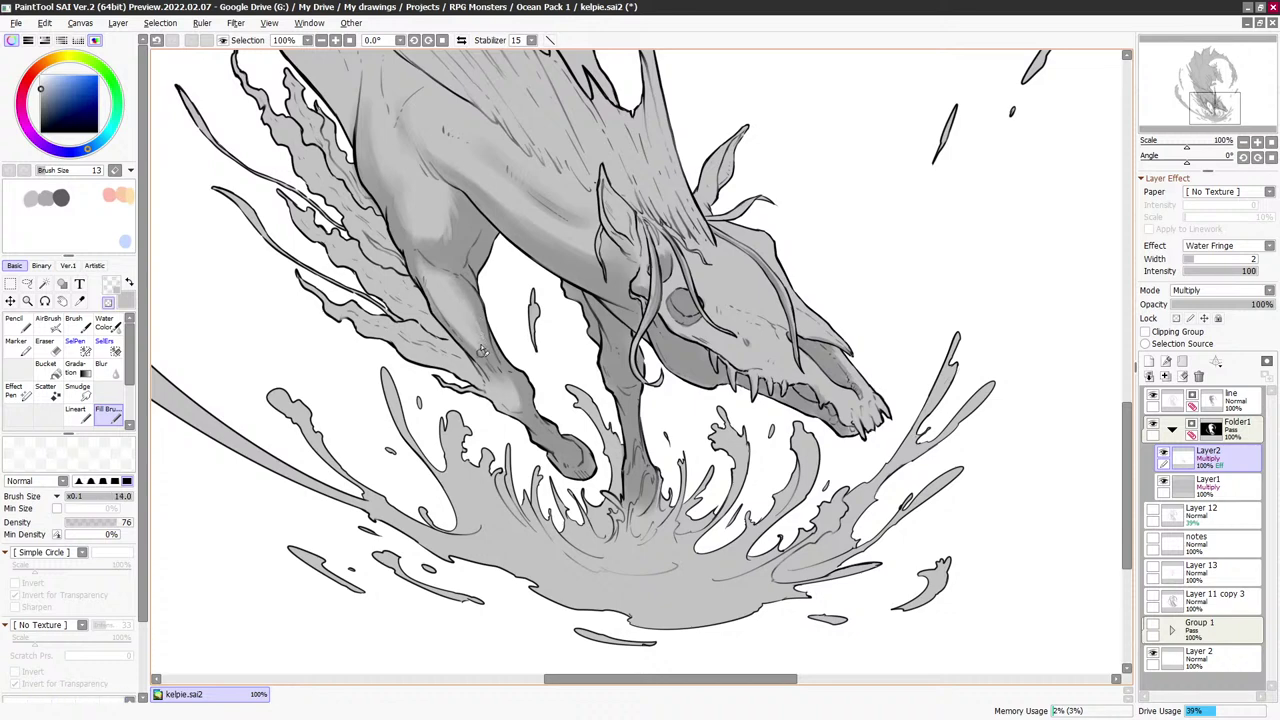
{"action": "key", "text": "bracketright"}
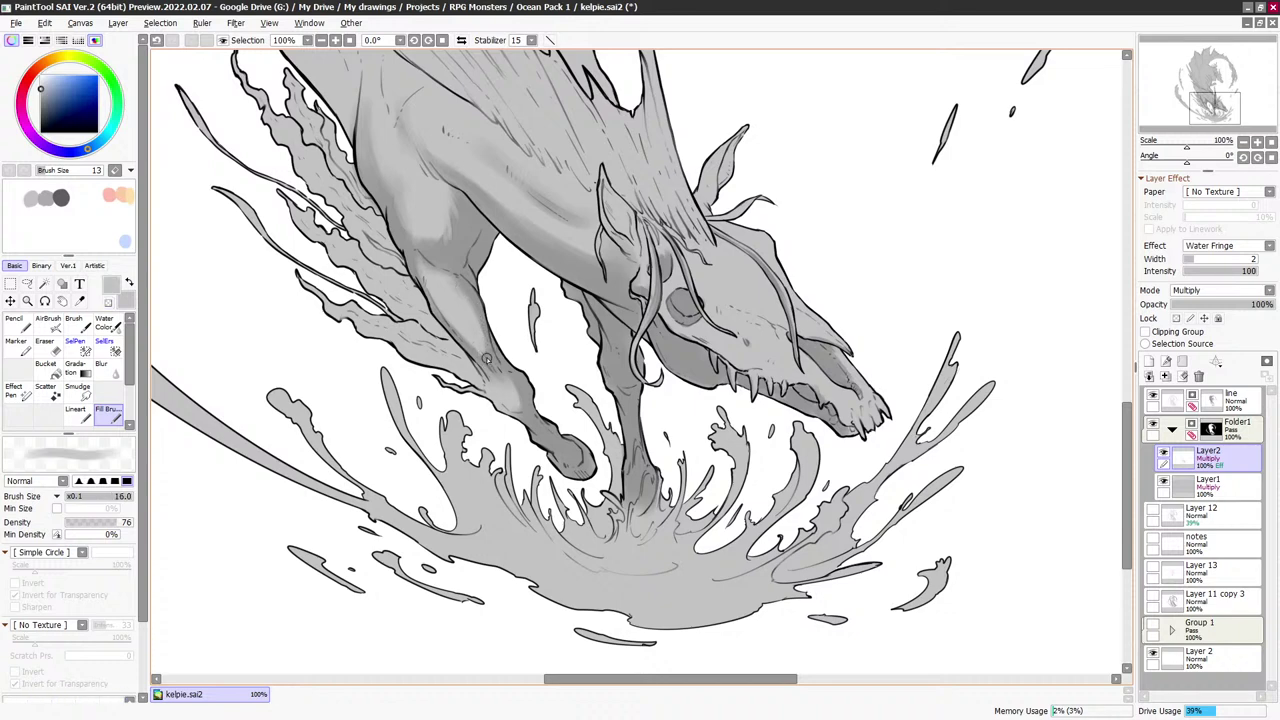
{"action": "key", "text": "minus"}
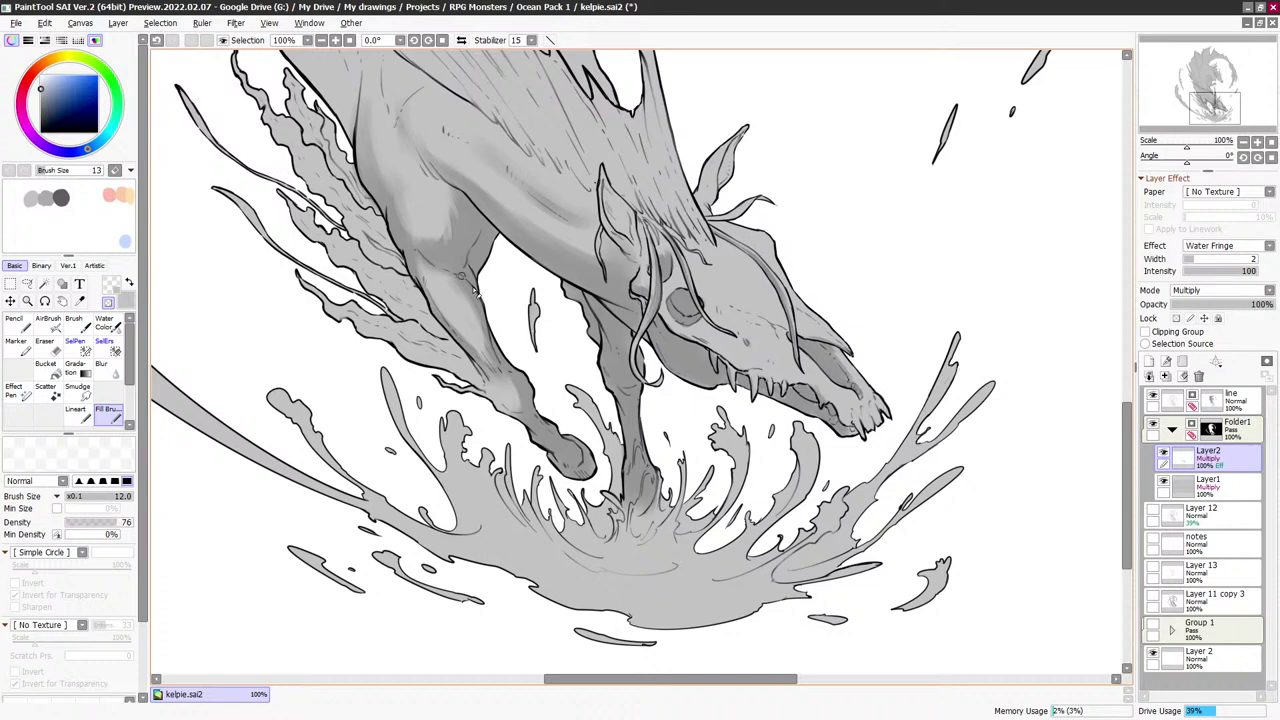
Touch up the shading along the near front leg with brush size 16
{"action": "key", "text": "c"}
{"action": "key", "text": "bracketright"}
{"action": "key", "text": "bracketright"}
{"action": "scroll", "coordinate": [600, 325], "scroll_direction": "up", "scroll_amount": 2}
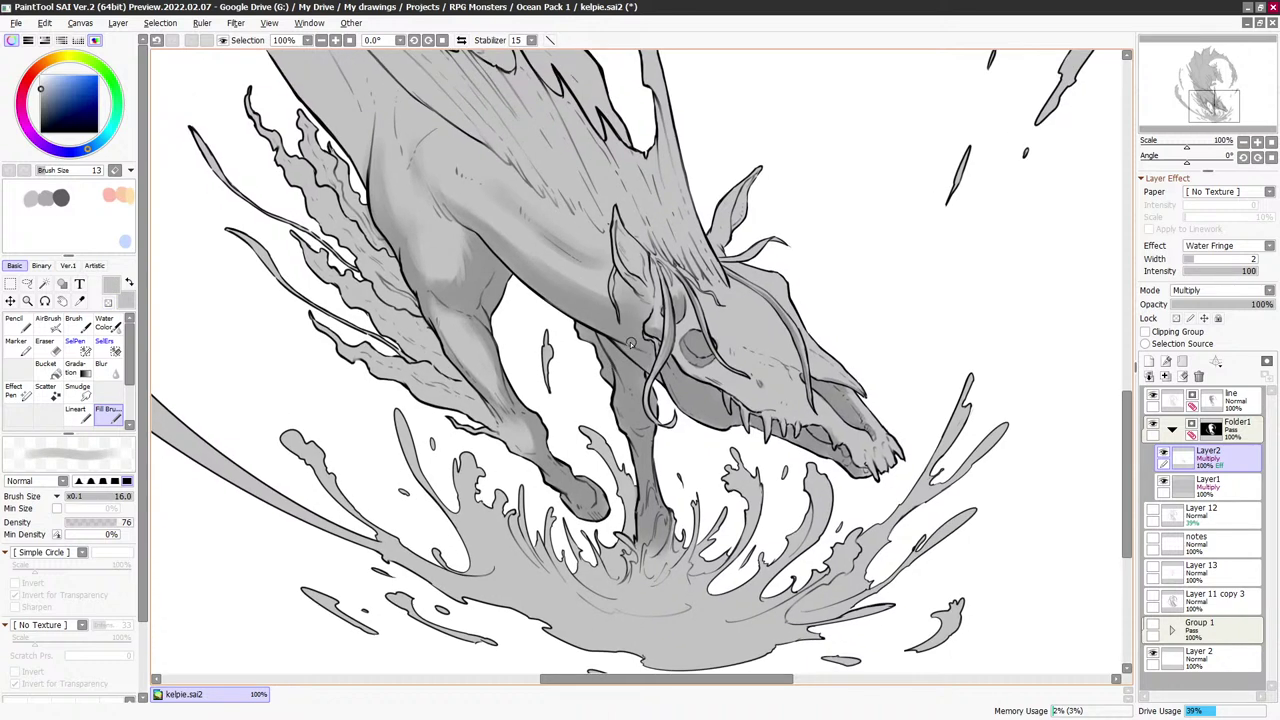
{"action": "scroll", "coordinate": [620, 340], "scroll_direction": "up", "scroll_amount": 2}
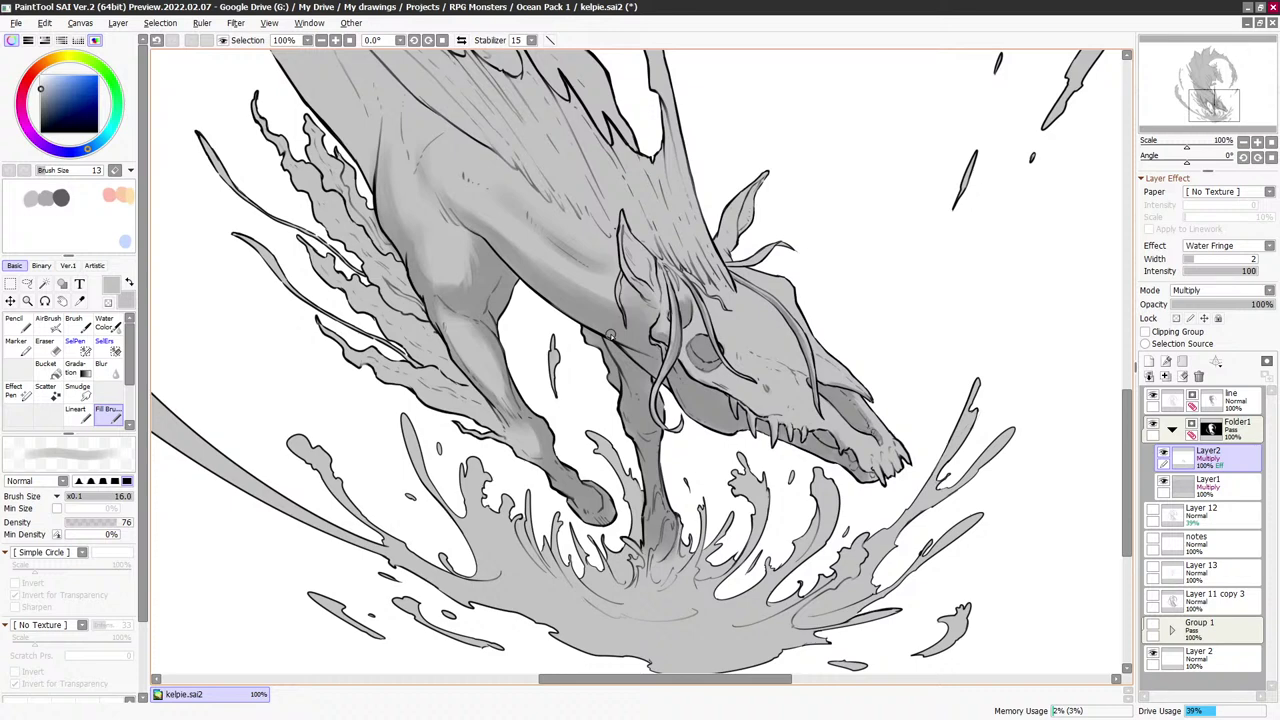
{"action": "key", "text": "alt+Tab"}
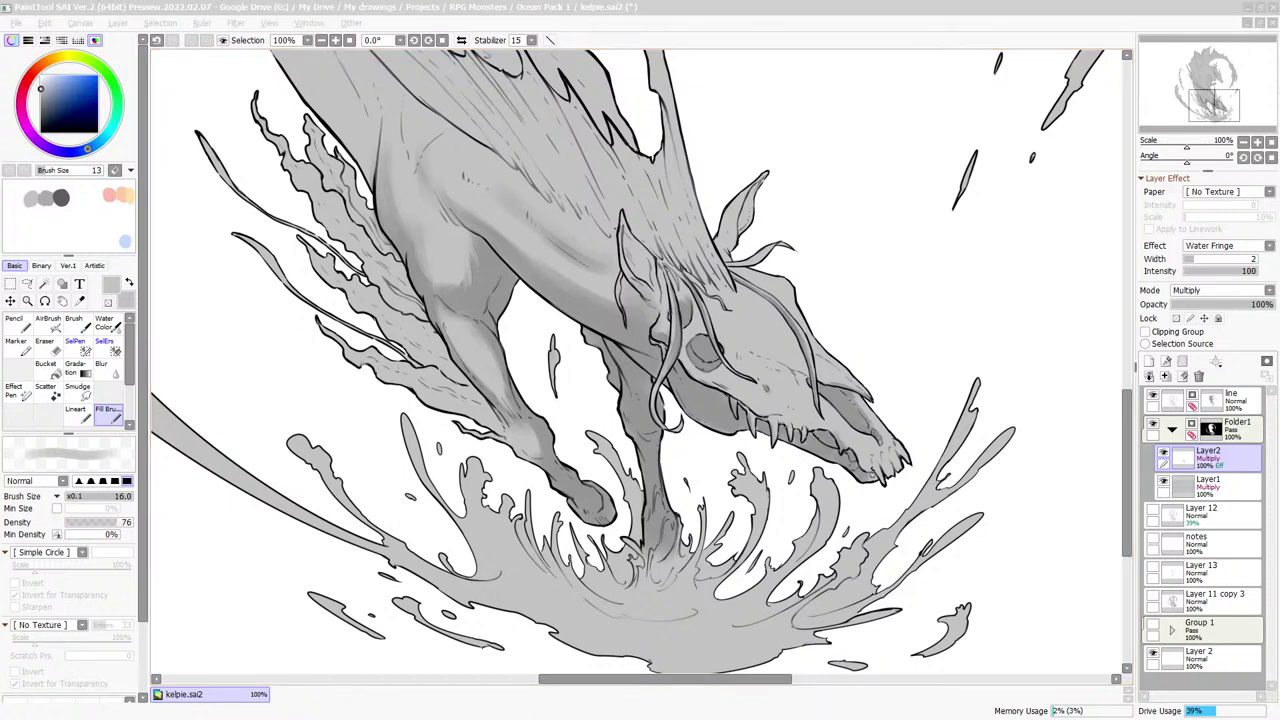
{"action": "left_click", "coordinate": [645, 8]}
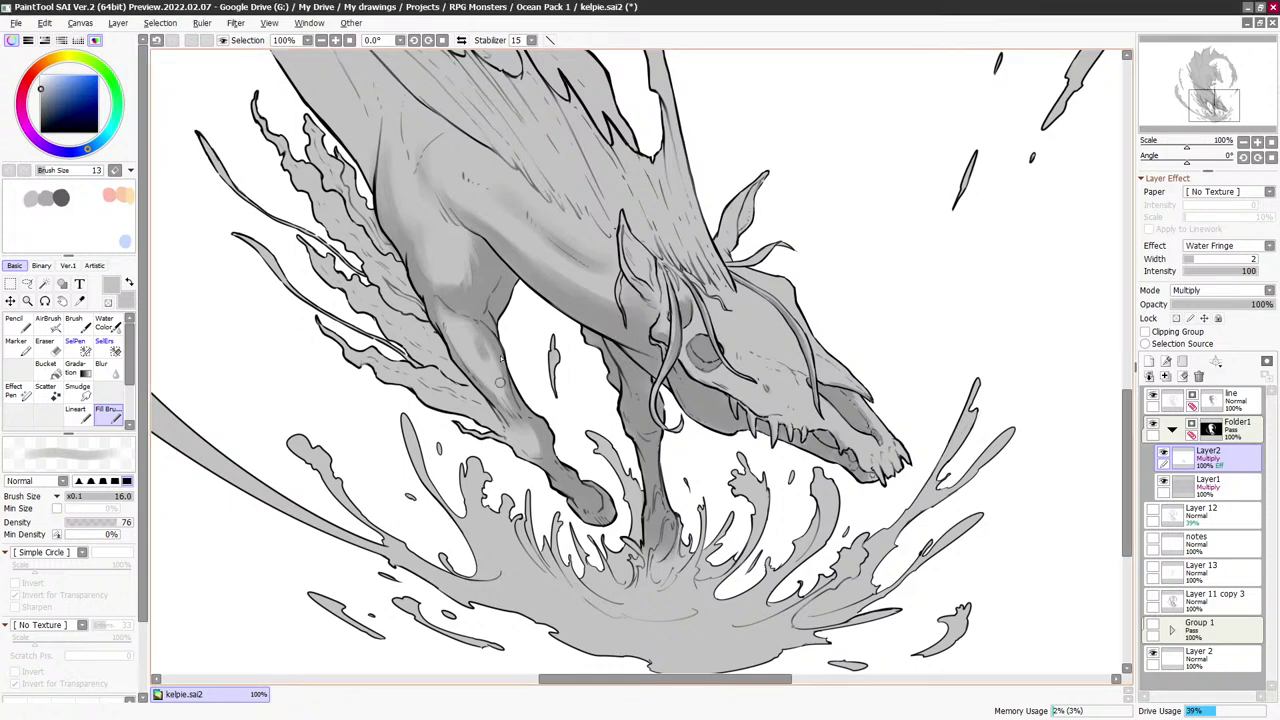
Shade the upper part of the far front leg below the chest, working down to brush size 9
{"action": "scroll", "coordinate": [535, 469], "scroll_direction": "down", "scroll_amount": 3}
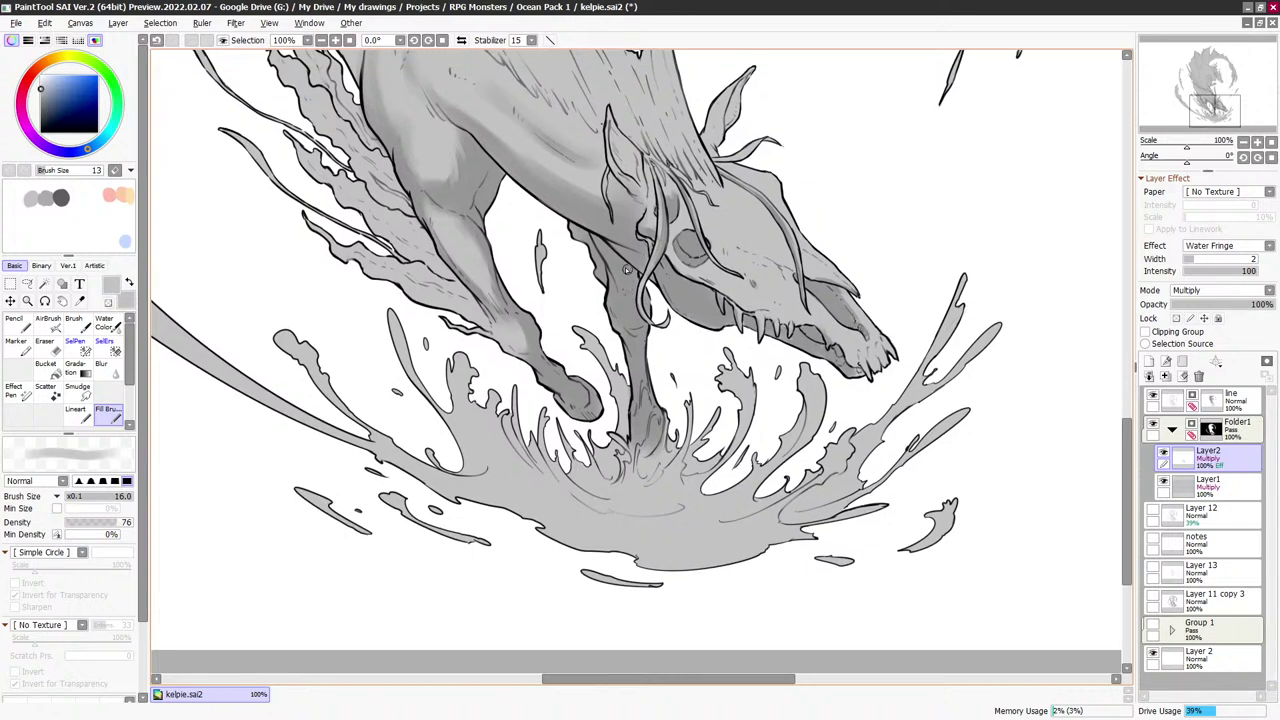
{"action": "key", "text": "bracketleft"}
{"action": "key", "text": "bracketleft"}
{"action": "scroll", "coordinate": [635, 369], "scroll_direction": "down", "scroll_amount": 1}
{"action": "key", "text": "bracketleft"}
{"action": "key", "text": "bracketleft"}
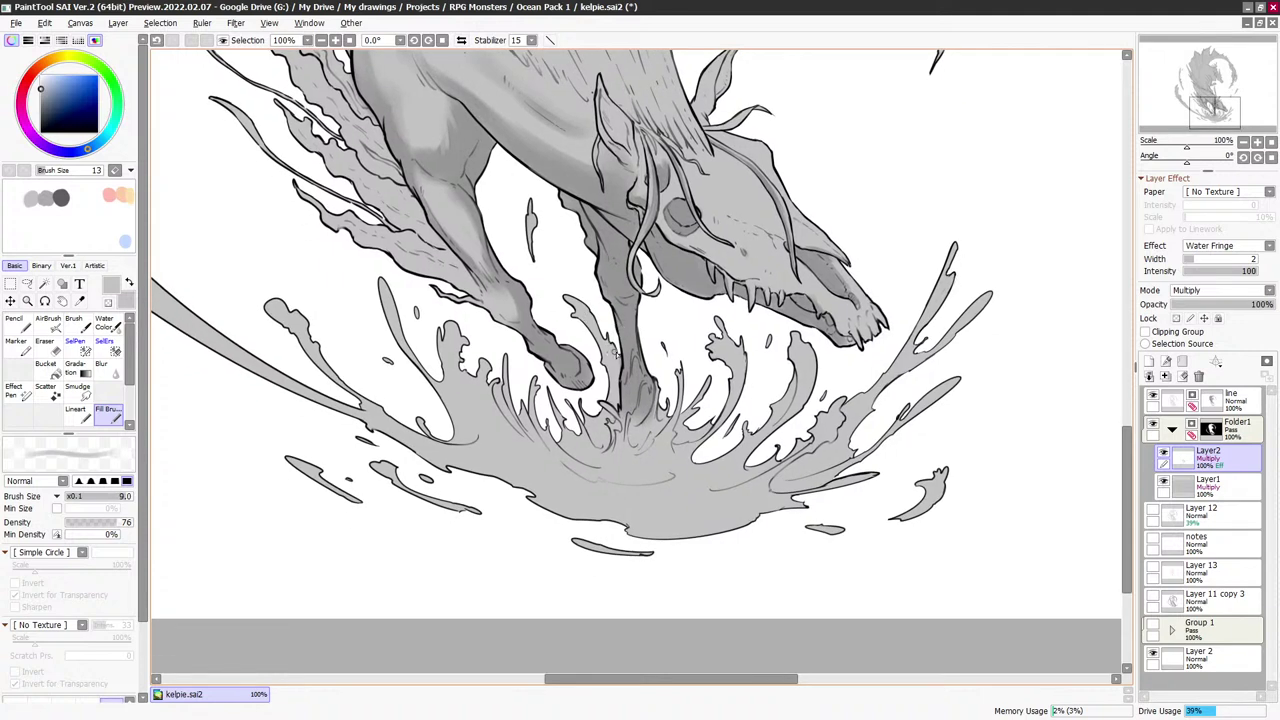
Shade the water strand rising beside the far front leg with brush sizes 8 and 7
{"action": "scroll", "coordinate": [620, 348], "scroll_direction": "down", "scroll_amount": 1}
{"action": "scroll", "coordinate": [616, 312], "scroll_direction": "down", "scroll_amount": 1}
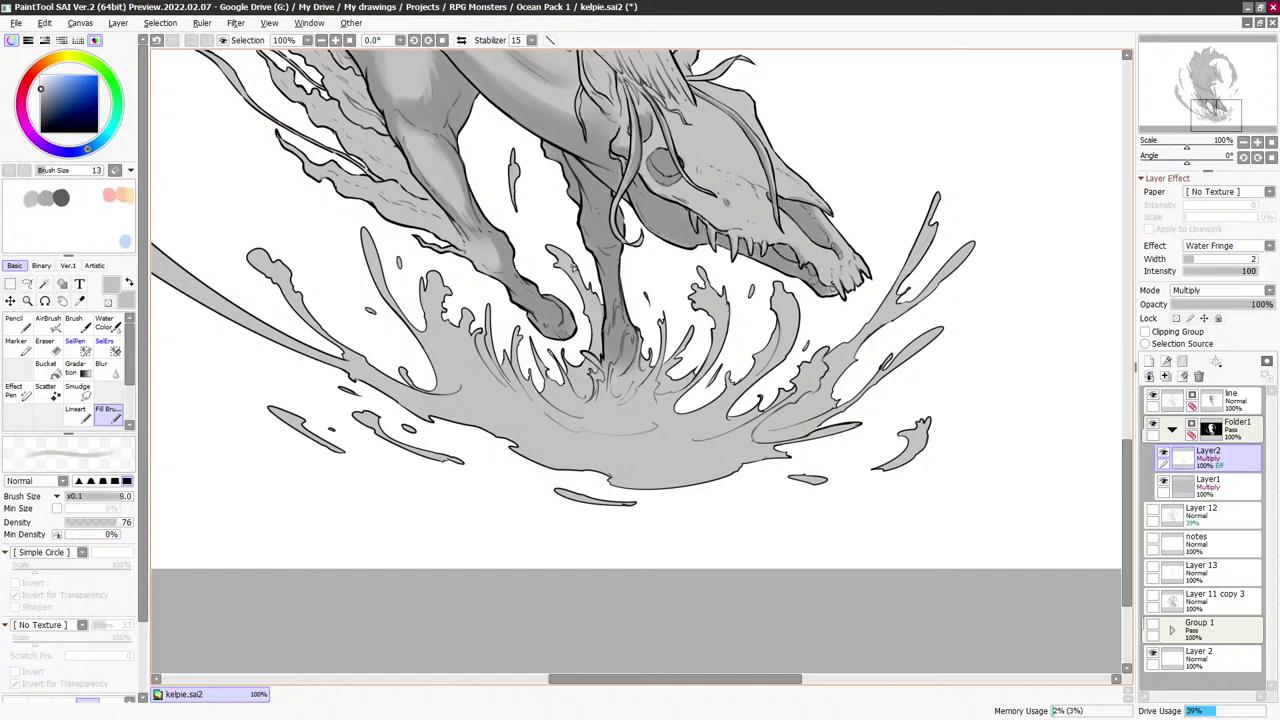
{"action": "key", "text": "bracketleft"}
{"action": "key", "text": "bracketleft"}
{"action": "key", "text": "bracketright"}
{"action": "key", "text": "bracketright"}
{"action": "key", "text": "bracketright"}
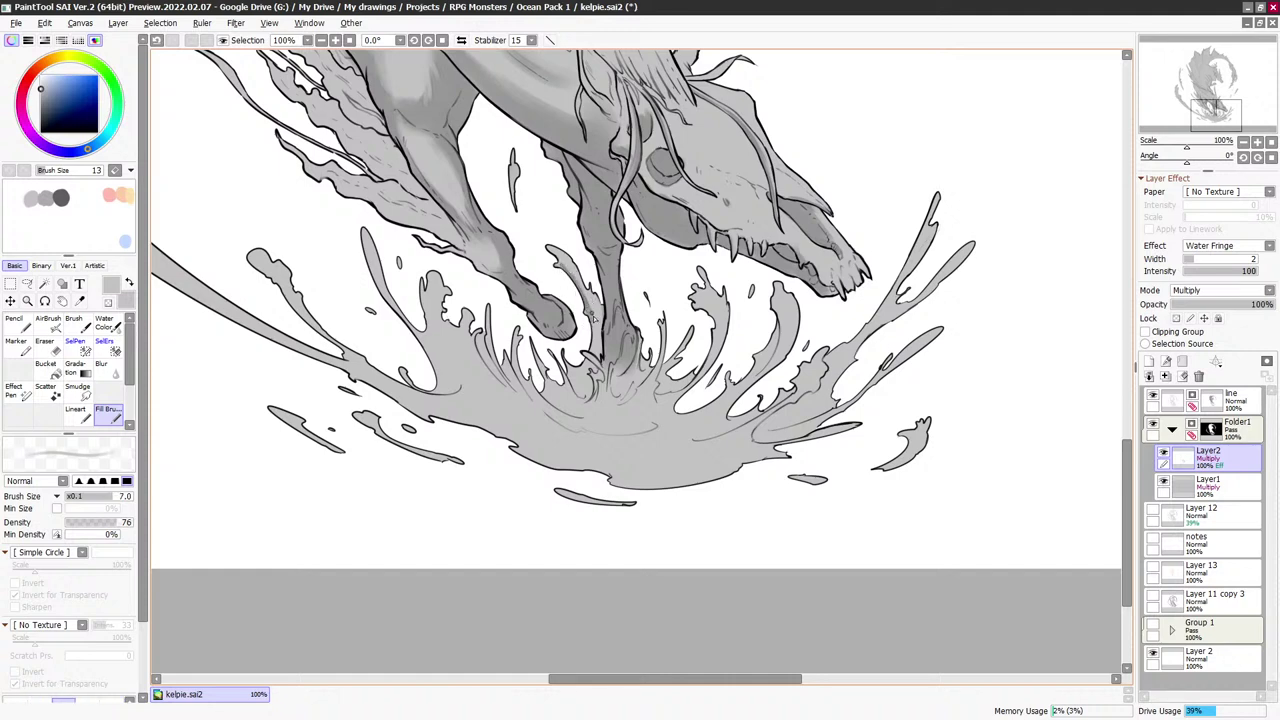
Refine the shading where the water strand meets the far front hoof, alternating painting and erasing with a small brush
{"action": "key", "text": "bracketleft"}
{"action": "key", "text": "minus"}
{"action": "key", "text": "bracketright"}
{"action": "key", "text": "minus"}
{"action": "key", "text": "bracketleft"}
{"action": "left_click_drag", "start_coordinate": [604, 340], "coordinate": [600, 385]}
{"action": "key", "text": "bracketleft"}
{"action": "left_click_drag", "start_coordinate": [714, 267], "coordinate": [625, 446]}
{"action": "left_click_drag", "start_coordinate": [599, 353], "coordinate": [497, 300]}
{"action": "key", "text": "bracketright"}
{"action": "key", "text": "bracketright"}
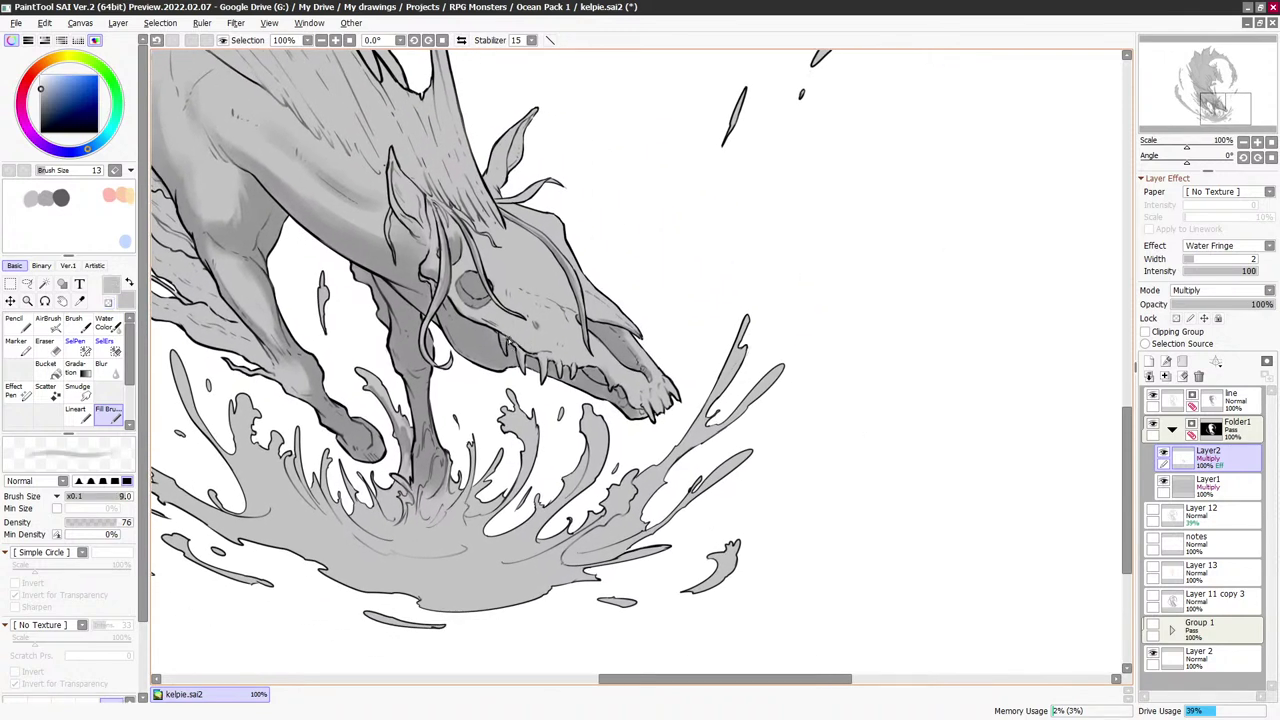
Shade the lower jaw beneath the skull's teeth with the brush at size 10
{"action": "key", "text": "bracketright"}
{"action": "key", "text": "bracketright"}
{"action": "key", "text": "bracketleft"}
{"action": "key", "text": "bracketleft"}
{"action": "key", "text": "bracketright"}
{"action": "key", "text": "bracketright"}
{"action": "key", "text": "bracketleft"}
{"action": "key", "text": "bracketleft"}
{"action": "key", "text": "bracketleft"}
{"action": "key", "text": "bracketright"}
{"action": "key", "text": "bracketright"}
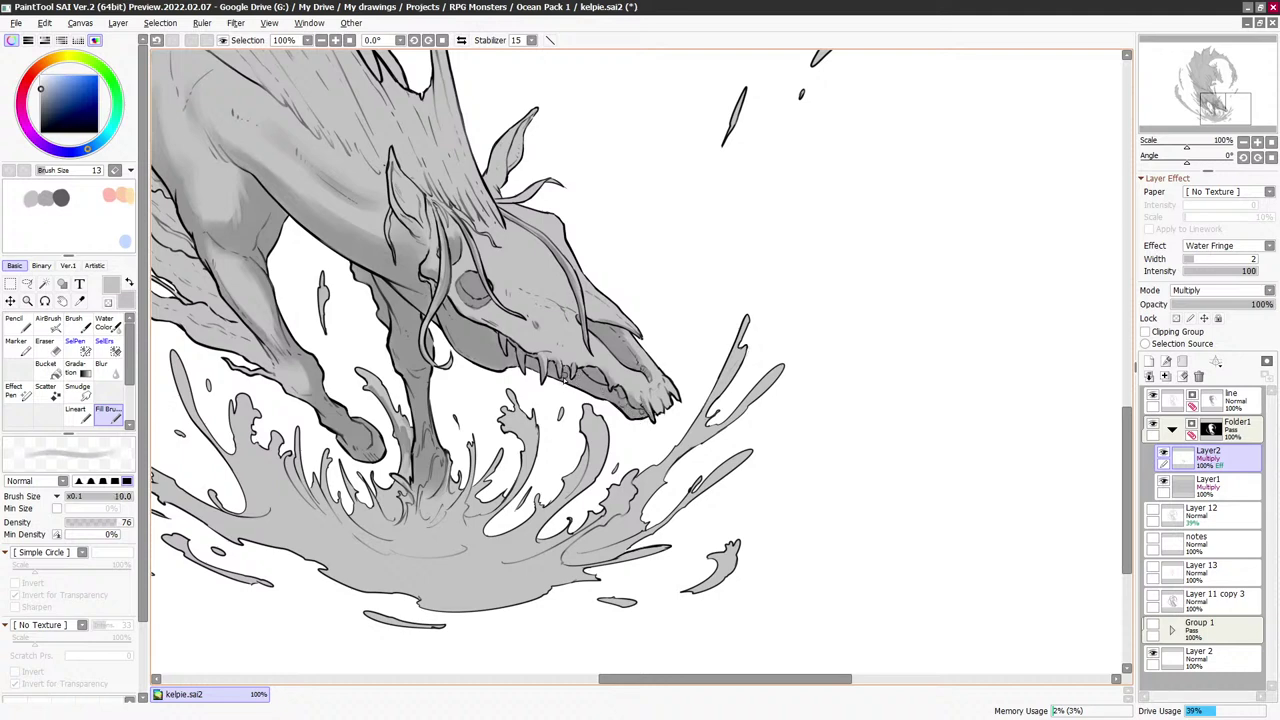
Clean up the jaw shading around the teeth, erasing with brush size 9 and painting with size 10
{"action": "key", "text": "bracketleft"}
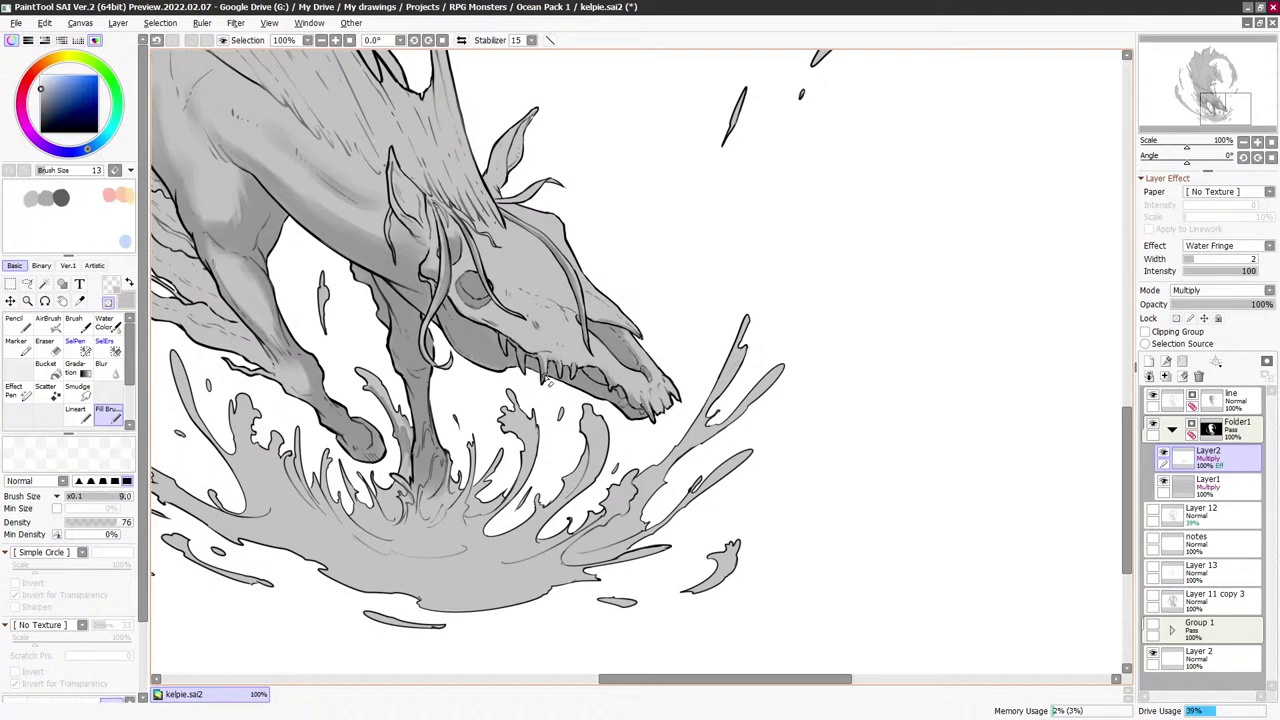
{"action": "key", "text": "bracketright"}
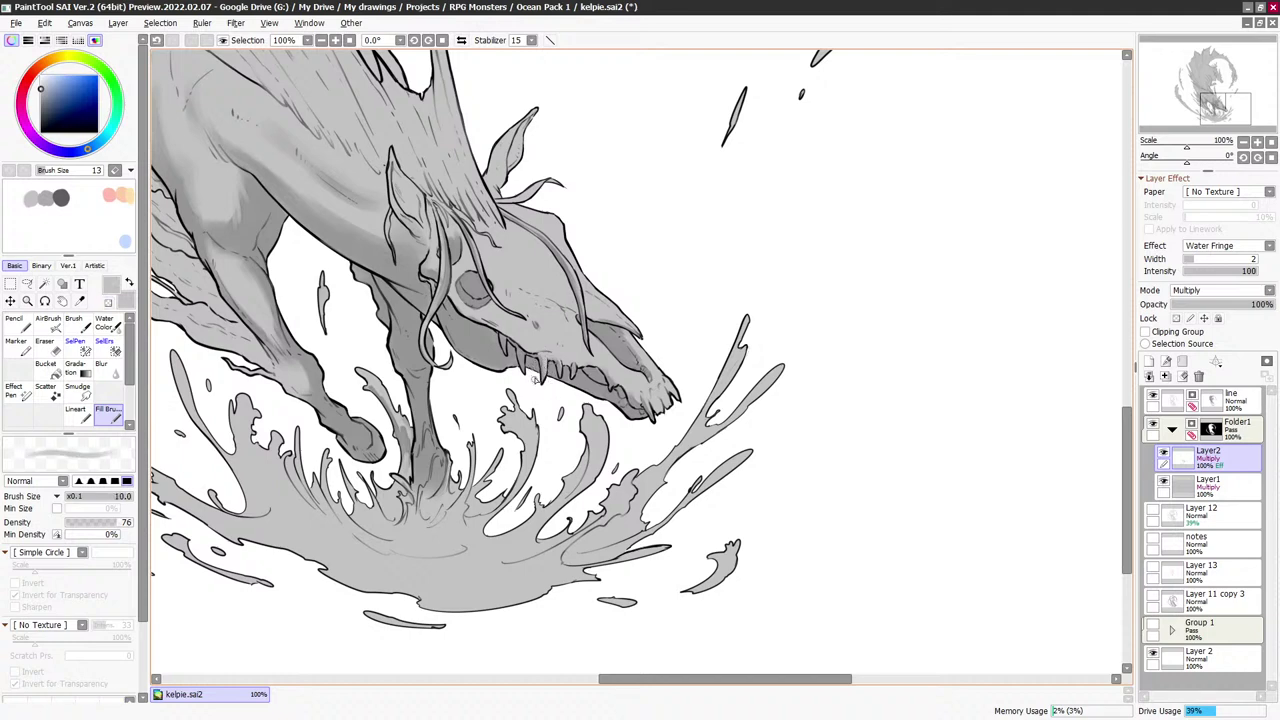
{"action": "key", "text": "minus"}
{"action": "key", "text": "bracketleft"}
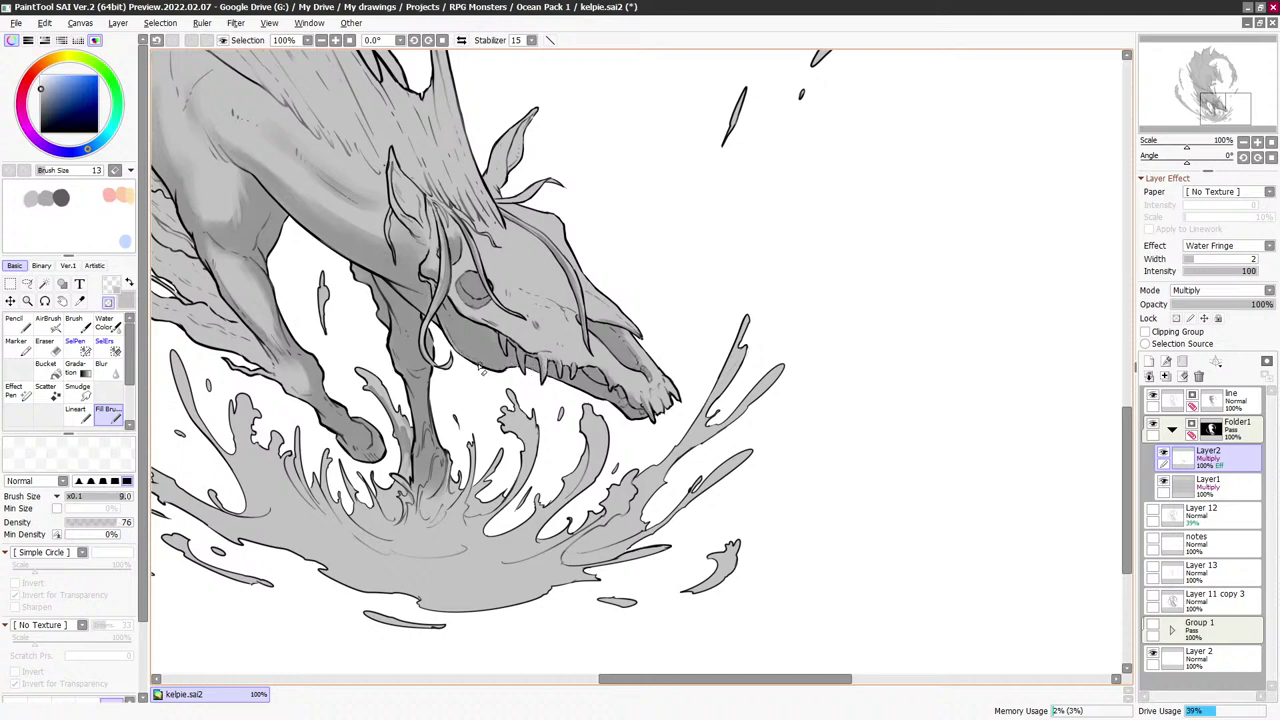
Rework the shading at the back of the lower jaw, alternating painting at size 12 and erasing at size 10
{"action": "key", "text": "e"}
{"action": "key", "text": "bracketright"}
{"action": "key", "text": "bracketright"}
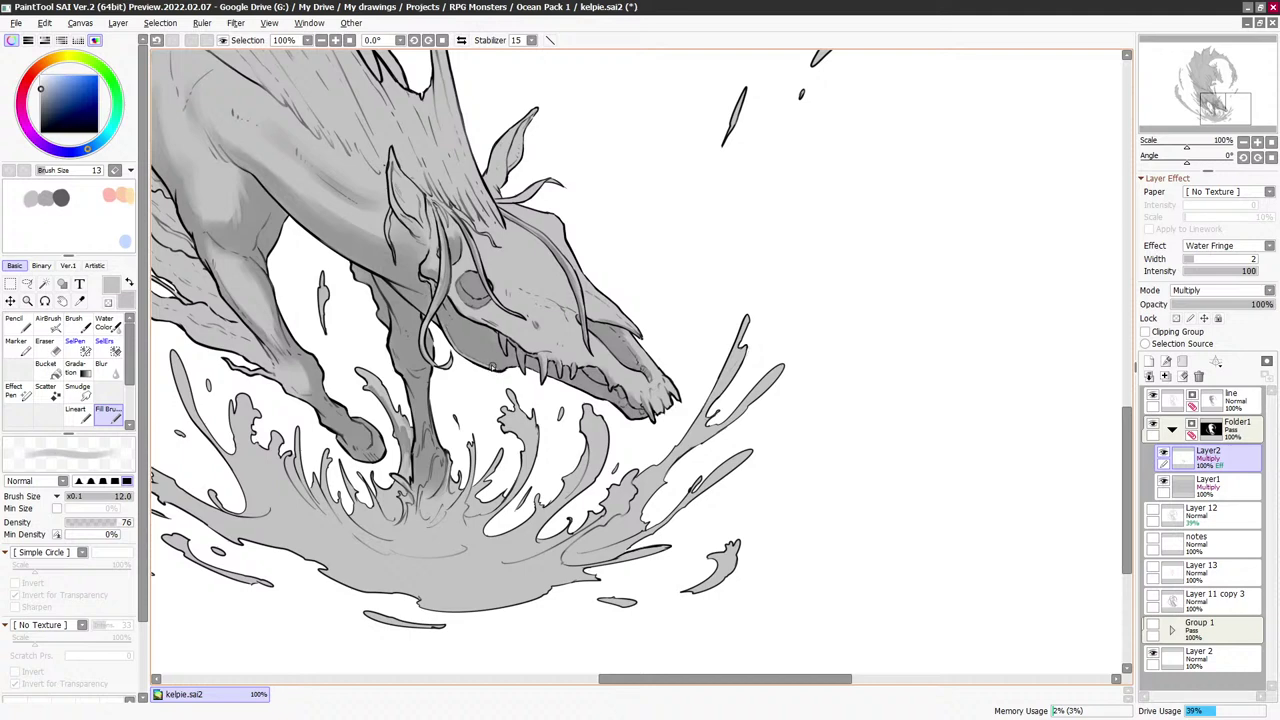
{"action": "key", "text": "e"}
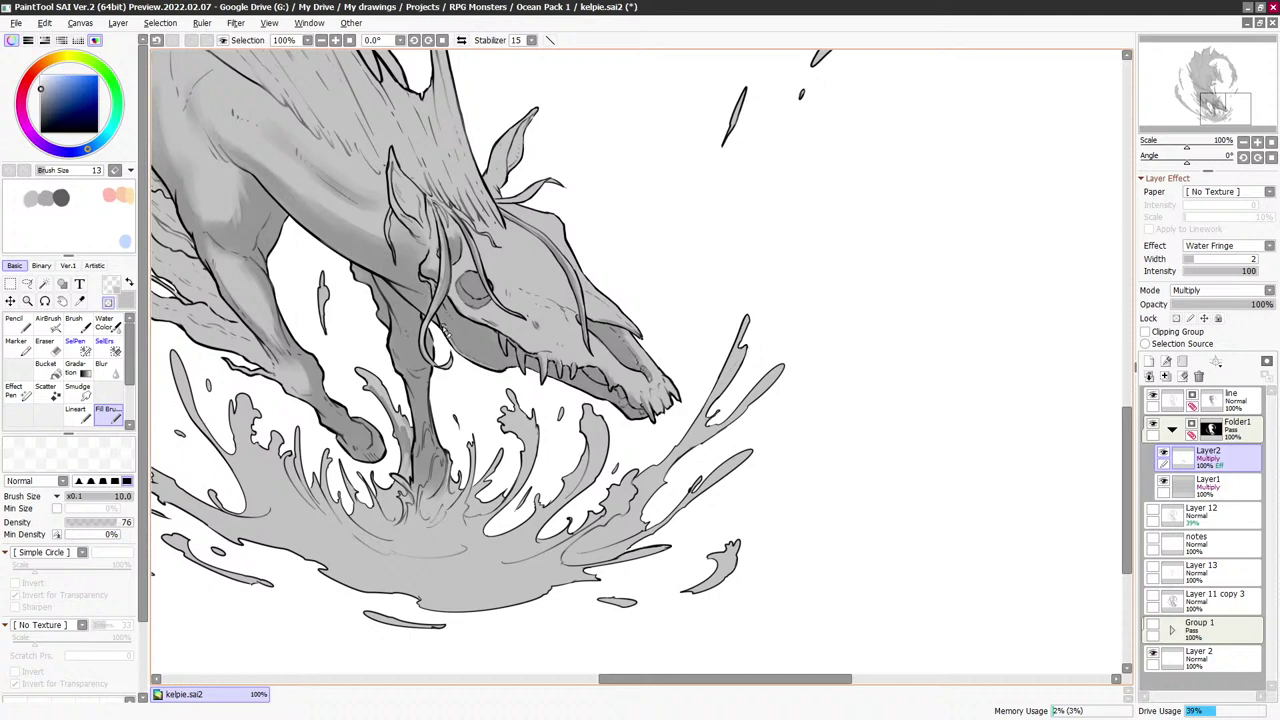
{"action": "key", "text": "e"}
{"action": "key", "text": "bracketleft"}
{"action": "key", "text": "bracketleft"}
{"action": "key", "text": "e"}
{"action": "key", "text": "e"}
{"action": "key", "text": "e"}
{"action": "key", "text": "e"}
Shade the front teeth at the snout's tip, alternating painting and erasing with brush sizes 12 and 7
{"action": "key", "text": "bracketleft"}
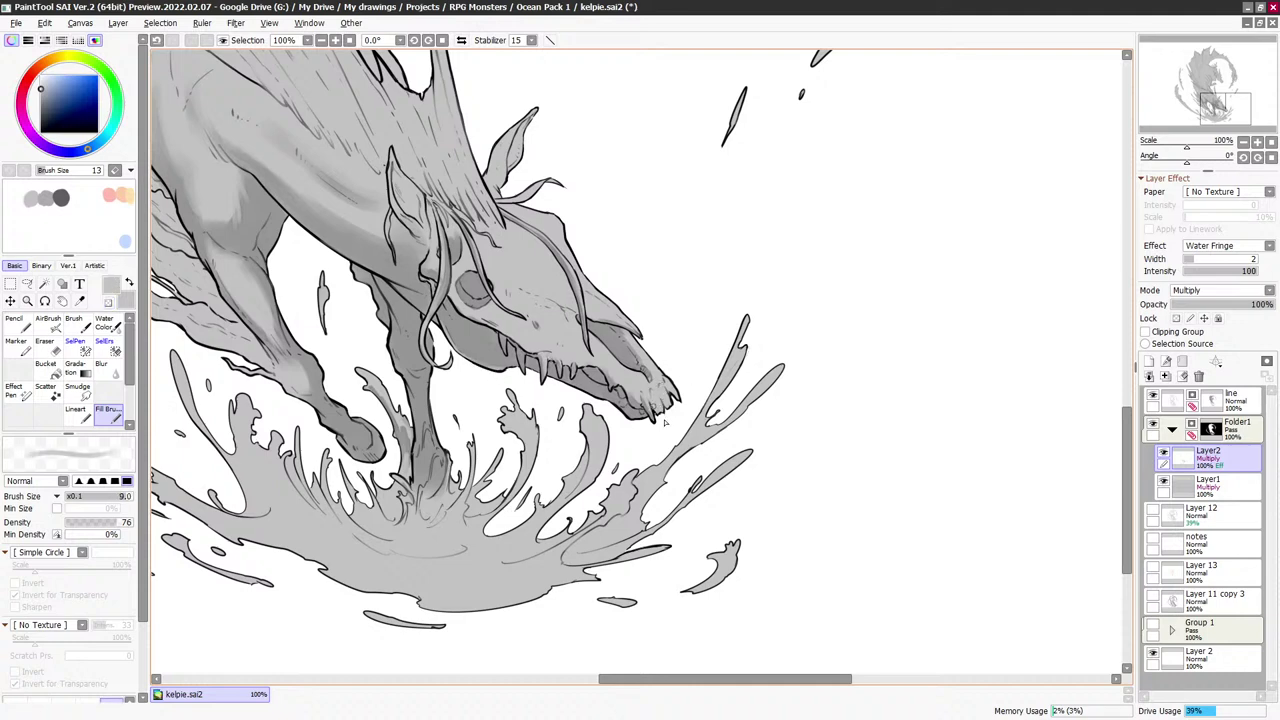
{"action": "key", "text": "bracketright"}
{"action": "key", "text": "bracketright"}
{"action": "key", "text": "bracketright"}
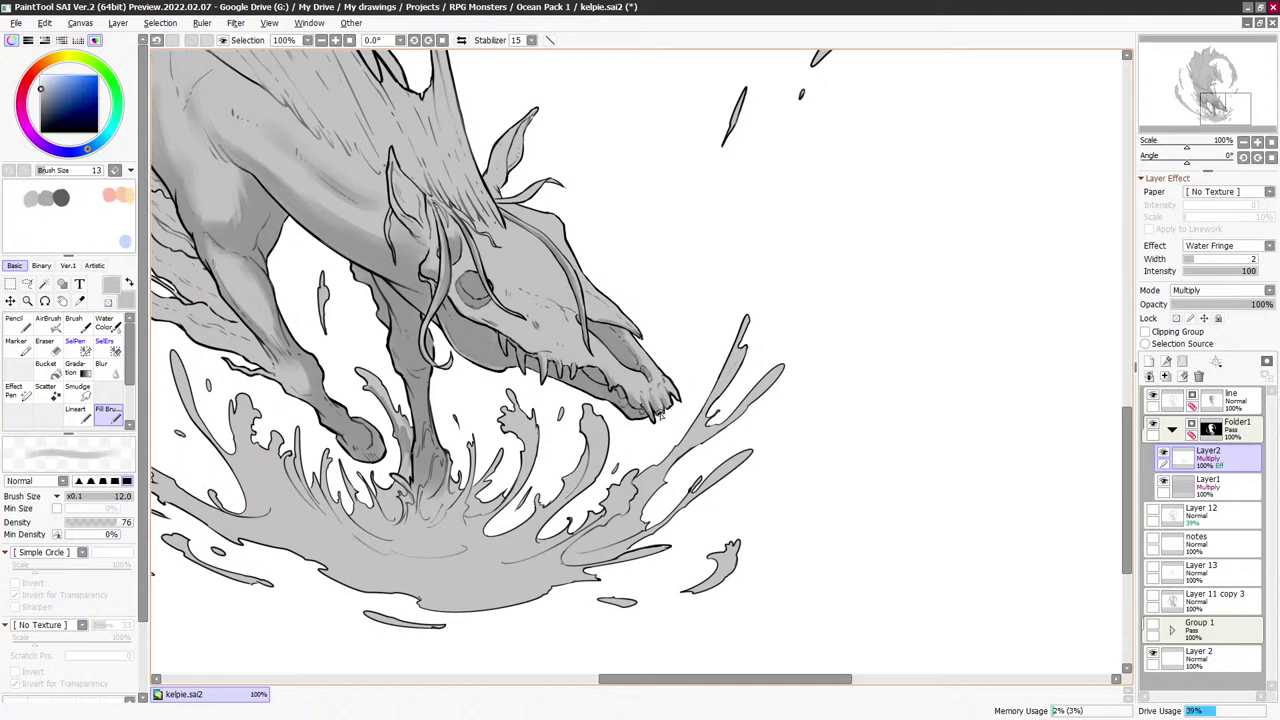
{"action": "key", "text": "e"}
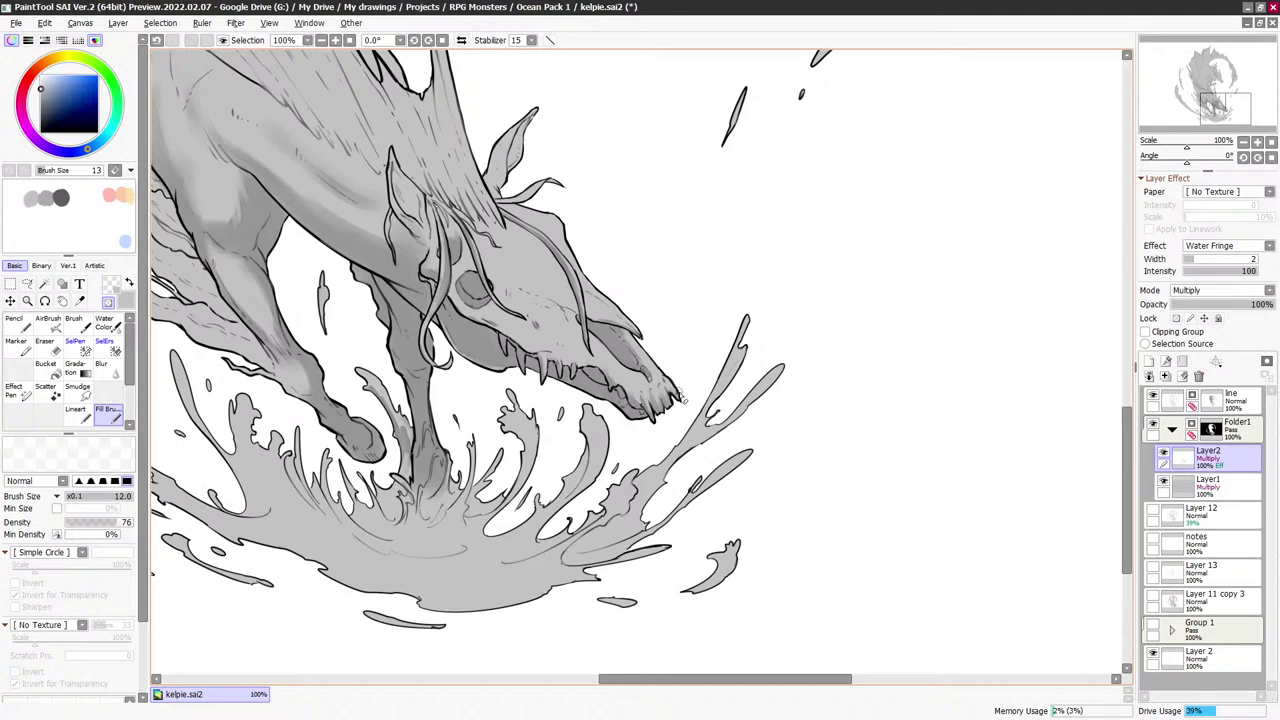
{"action": "key", "text": "e"}
{"action": "key", "text": "bracketleft"}
{"action": "key", "text": "bracketleft"}
{"action": "key", "text": "bracketleft"}
{"action": "key", "text": "e"}
{"action": "key", "text": "bracketleft"}
{"action": "key", "text": "e"}
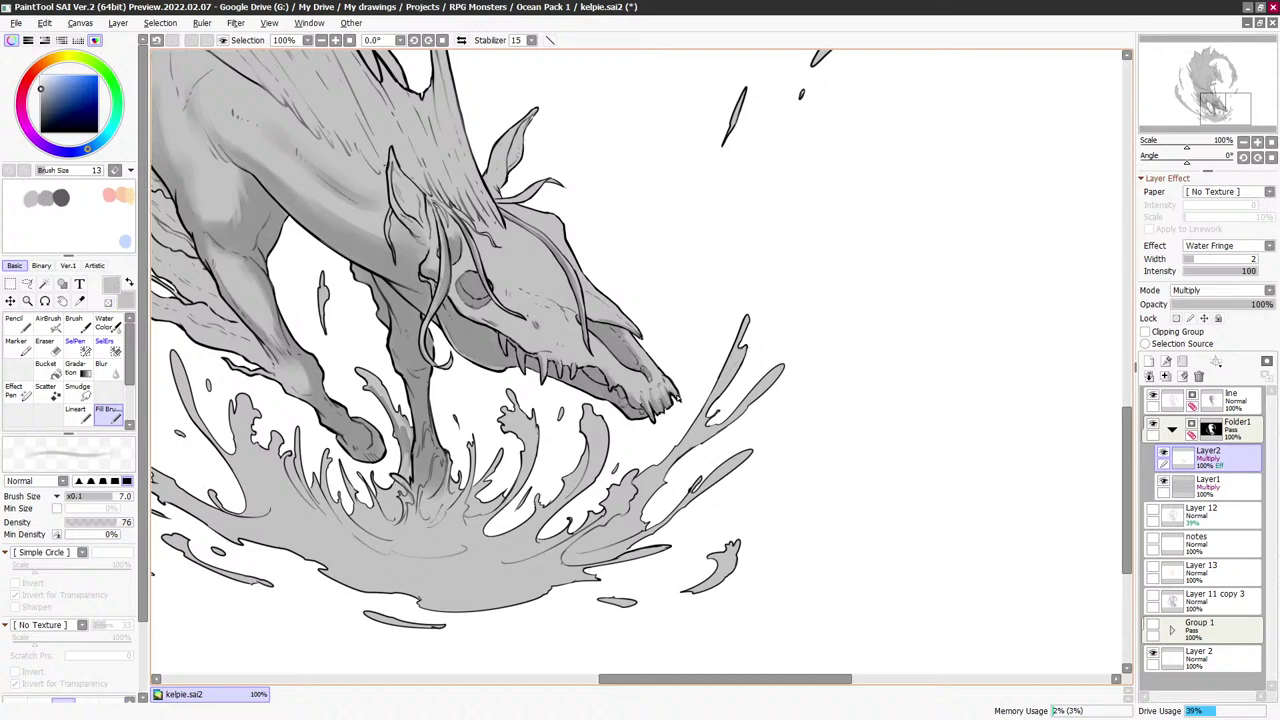
Refine the shading on the front of the snout and around the nasal opening with brush size 9
{"action": "key", "text": "bracketright"}
{"action": "key", "text": "bracketright"}
{"action": "key", "text": "e"}
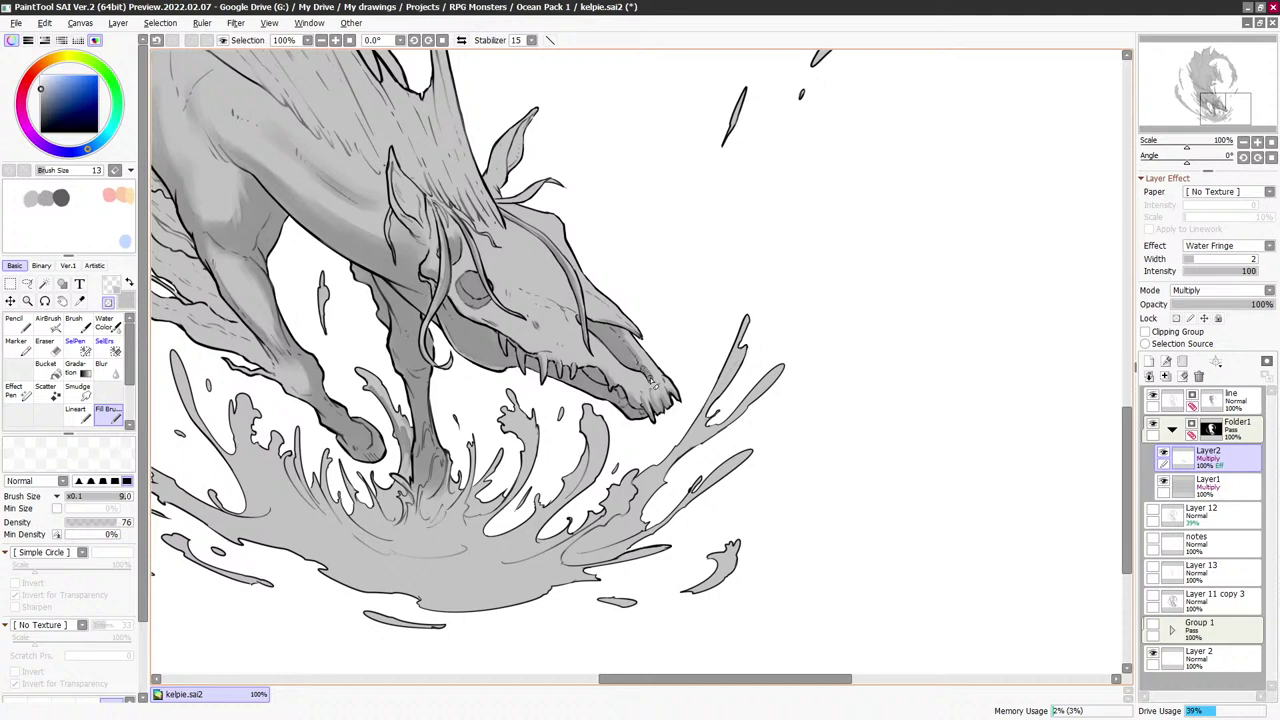
{"action": "key", "text": "e"}
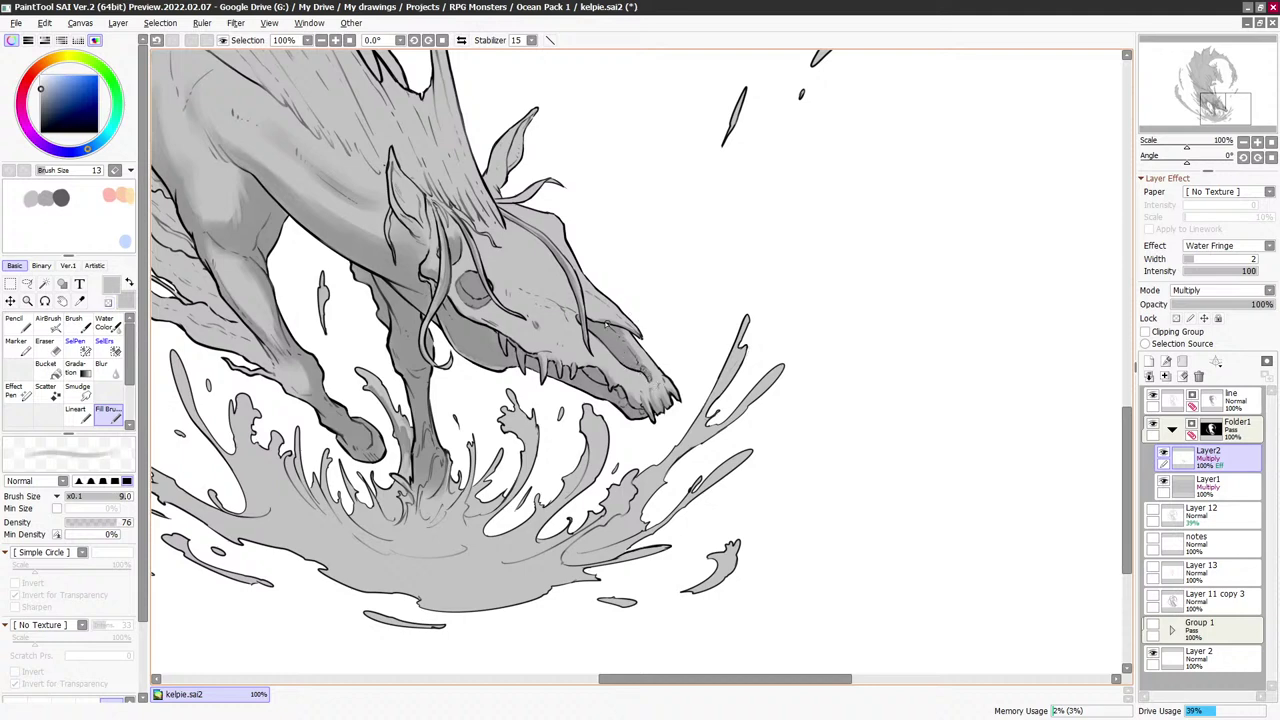
{"action": "key", "text": "bracketleft"}
{"action": "key", "text": "bracketright"}
{"action": "key", "text": "bracketright"}
Shade the area between the forelock strands above the eye socket, alternating painting and erasing with brush size 10
{"action": "key", "text": "bracketright"}
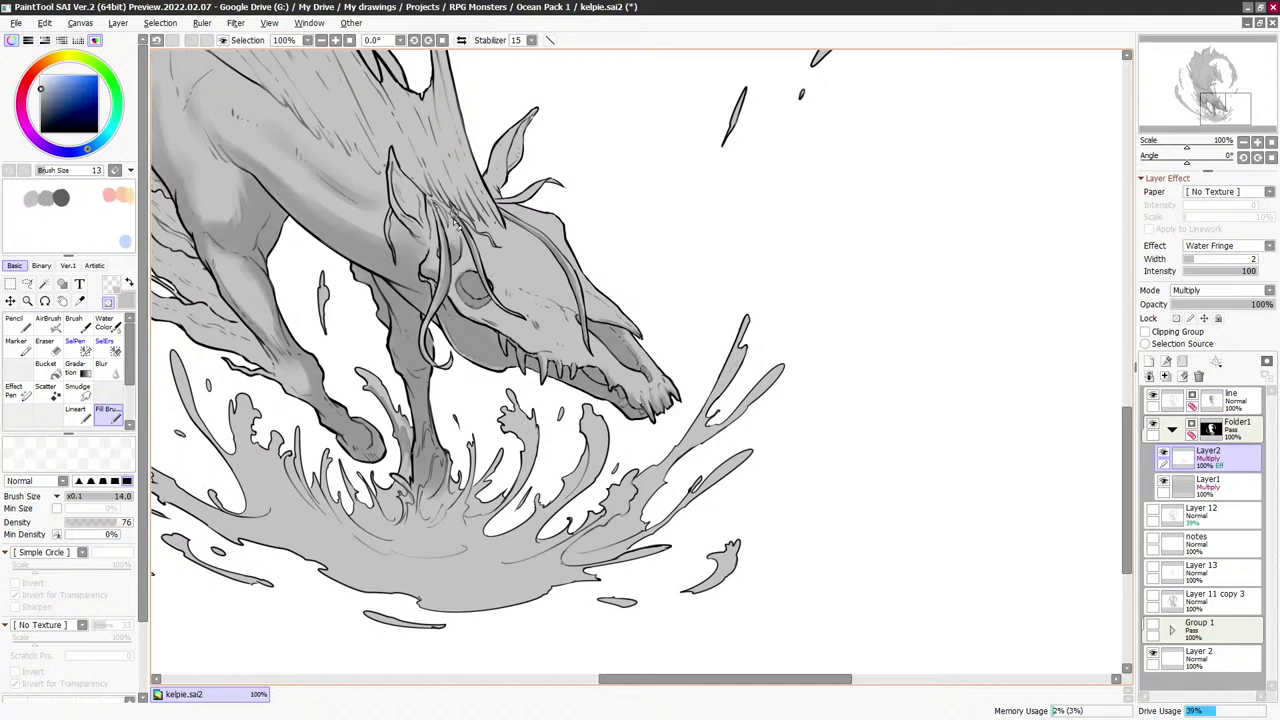
{"action": "key", "text": "bracketleft"}
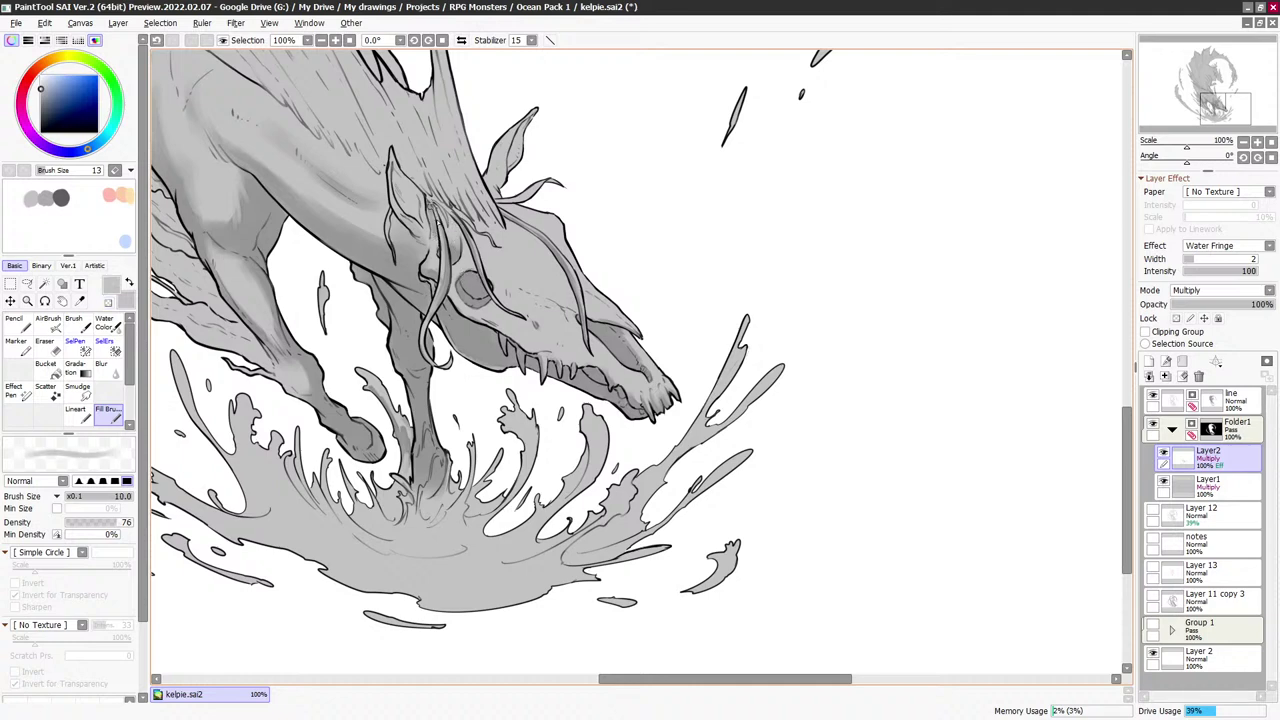
{"action": "left_click_drag", "start_coordinate": [431, 204], "coordinate": [460, 250]}
{"action": "key", "text": "minus"}
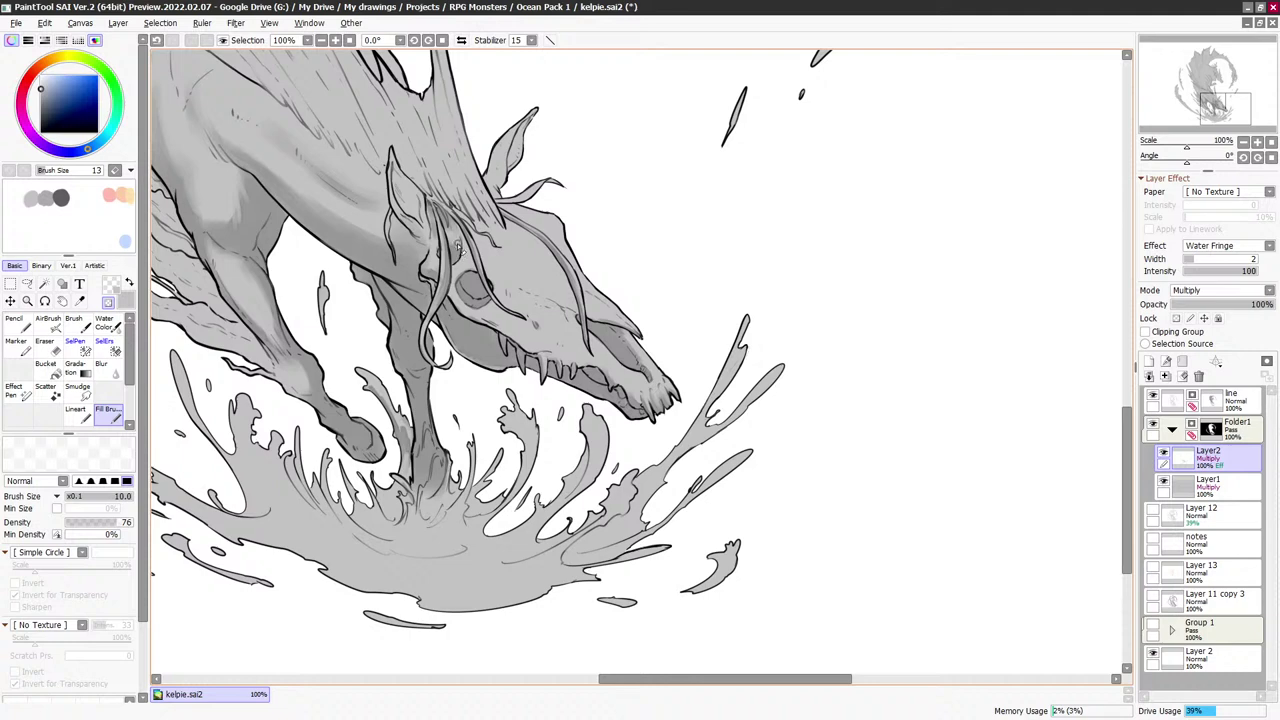
{"action": "key", "text": "x"}
{"action": "key", "text": "bracketleft"}
{"action": "key", "text": "x"}
{"action": "key", "text": "x"}
{"action": "key", "text": "bracketright"}
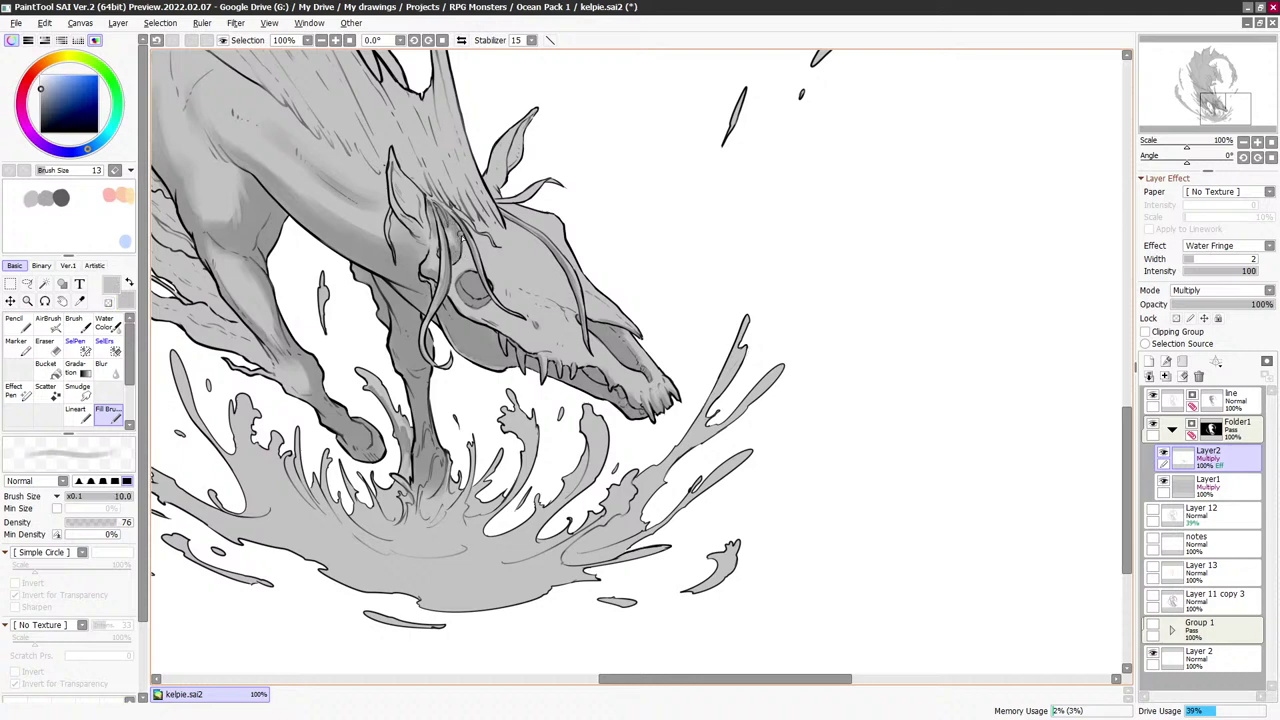
Shade the mane tips where they fall over the forehead, resizing the brush up to 12
{"action": "key", "text": "x"}
{"action": "key", "text": "x"}
{"action": "key", "text": "bracketleft"}
{"action": "key", "text": "bracketleft"}
{"action": "key", "text": "minus"}
{"action": "mouse_move", "coordinate": [476, 200]}
{"action": "left_mouse_down"}
{"action": "mouse_move", "coordinate": [512, 343]}
{"action": "mouse_move", "coordinate": [476, 260]}
{"action": "left_mouse_up"}
{"action": "key", "text": "x"}
{"action": "key", "text": "bracketright"}
{"action": "key", "text": "bracketright"}
{"action": "key", "text": "bracketright"}
{"action": "key", "text": "bracketleft"}
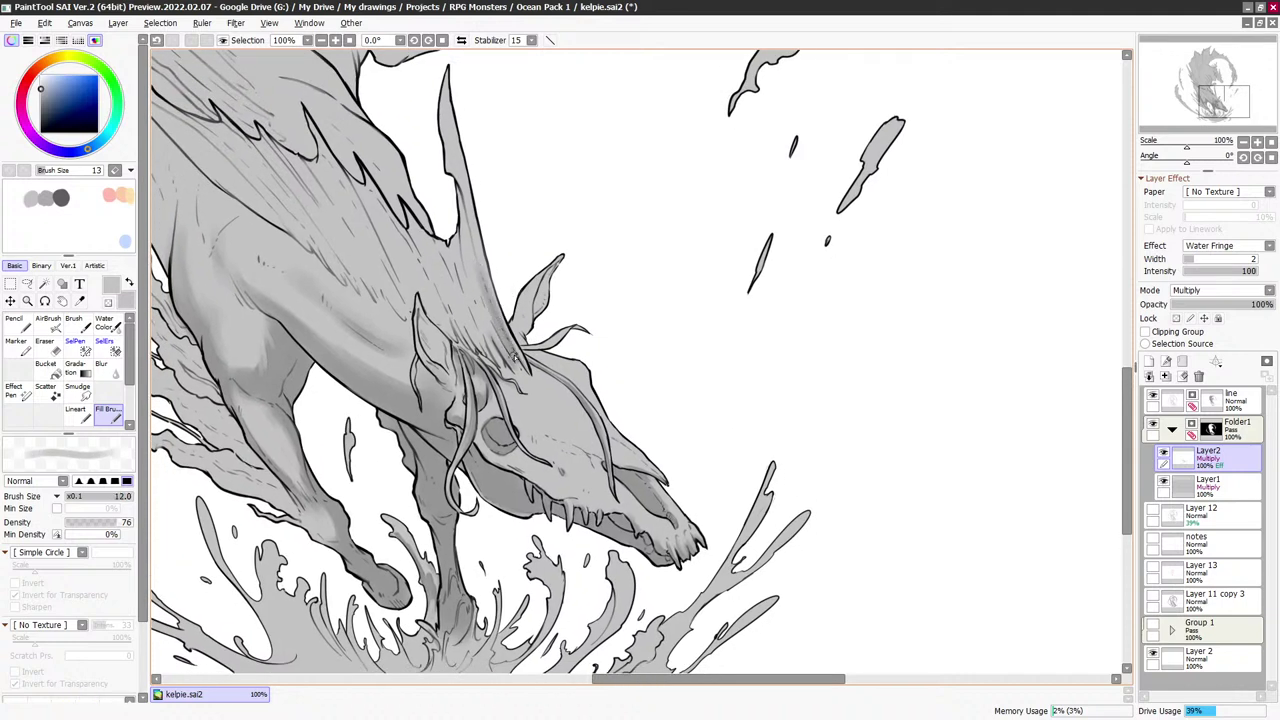
Erase parts of the shading along the lower mane with size 10 and continue painting its strands at size 8
{"action": "key", "text": "minus"}
{"action": "left_click_drag", "start_coordinate": [515, 315], "coordinate": [493, 251]}
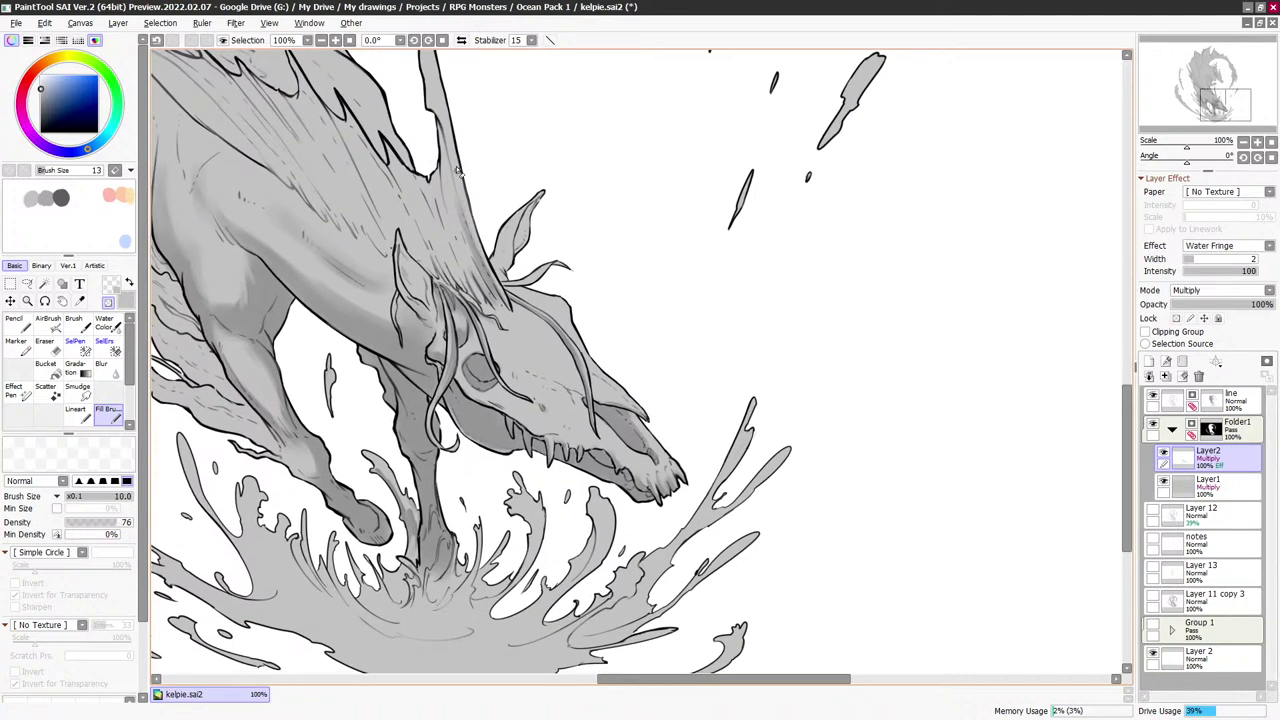
{"action": "key", "text": "x"}
{"action": "key", "text": "bracketleft"}
{"action": "key", "text": "bracketleft"}
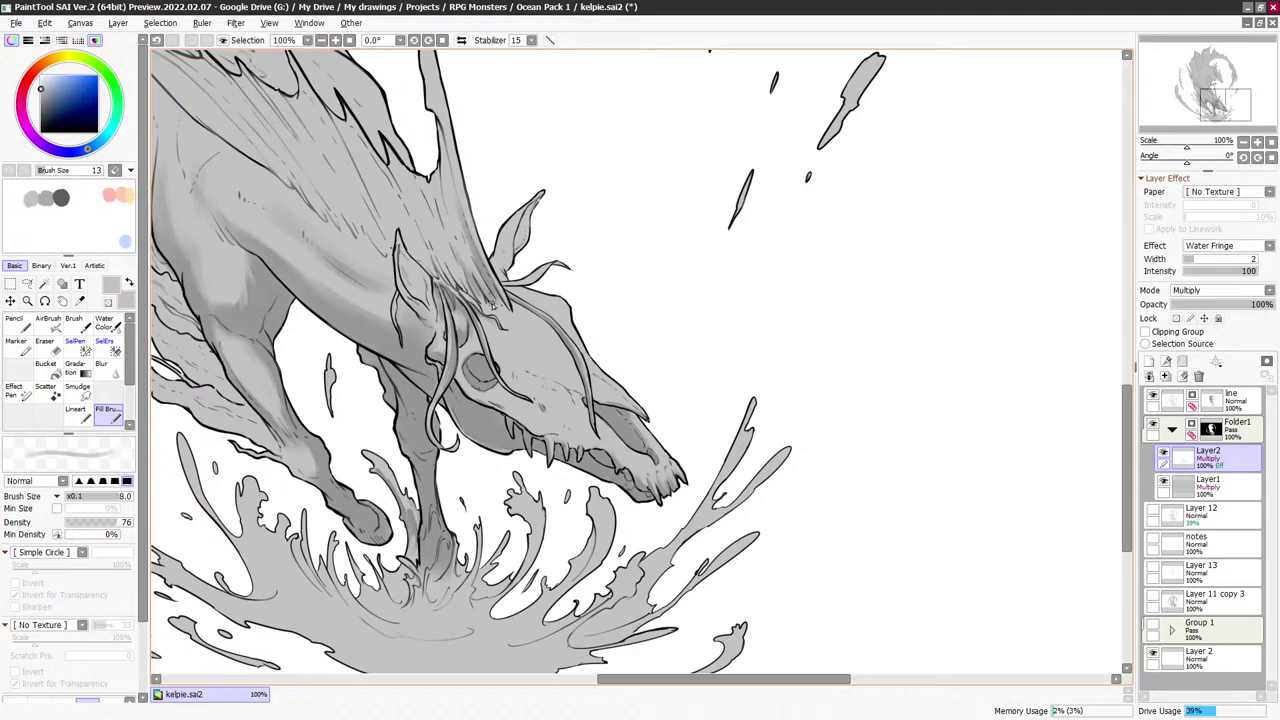
Shade the mane ends beside the near ear with brush sizes 8 to 10 and clean them up by erasing at size 9
{"action": "left_click_drag", "start_coordinate": [428, 243], "coordinate": [431, 259]}
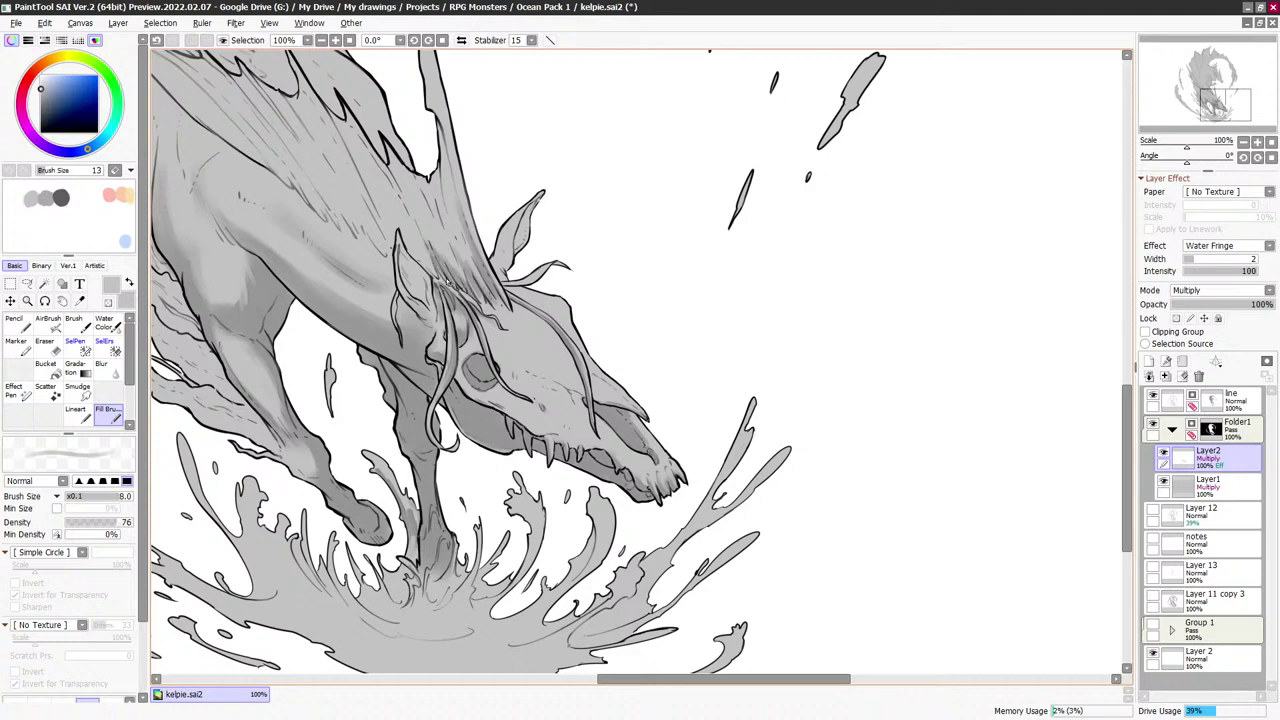
{"action": "key", "text": "bracketright"}
{"action": "key", "text": "bracketright"}
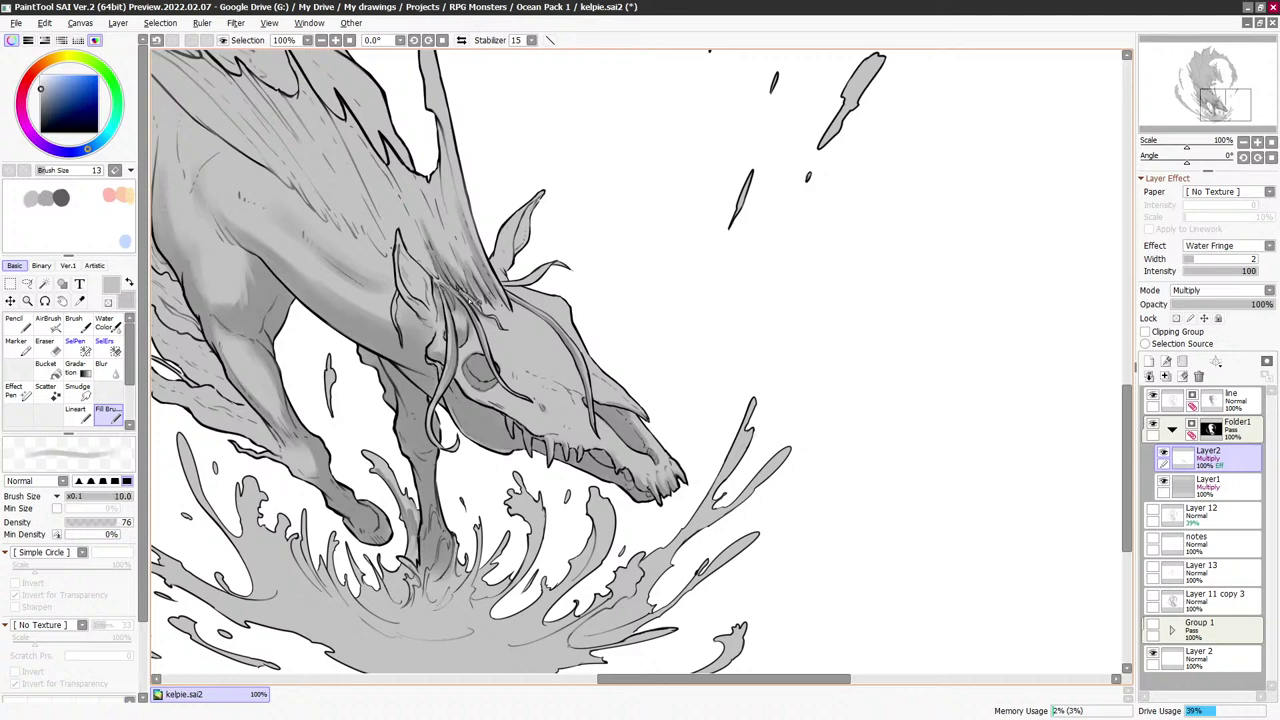
{"action": "key", "text": "bracketleft"}
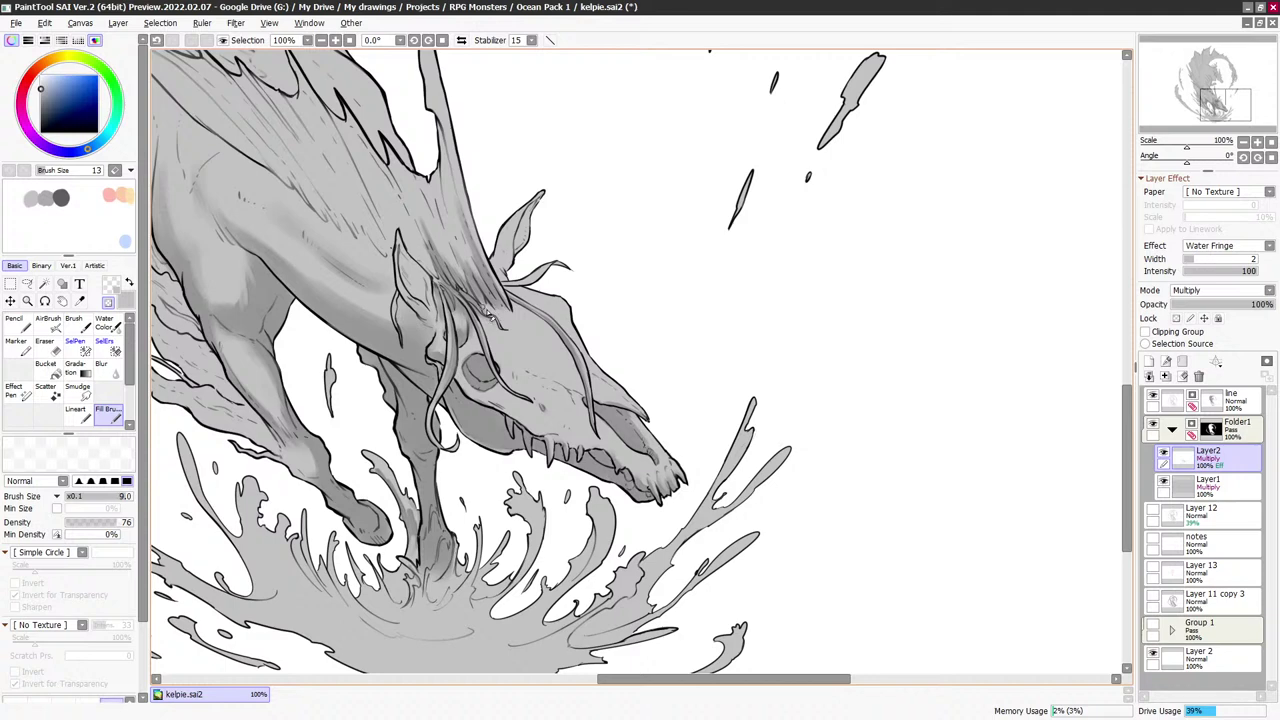
{"action": "key", "text": "bracketleft"}
{"action": "key", "text": "bracketleft"}
{"action": "scroll", "coordinate": [472, 225], "scroll_direction": "up", "scroll_amount": 2}
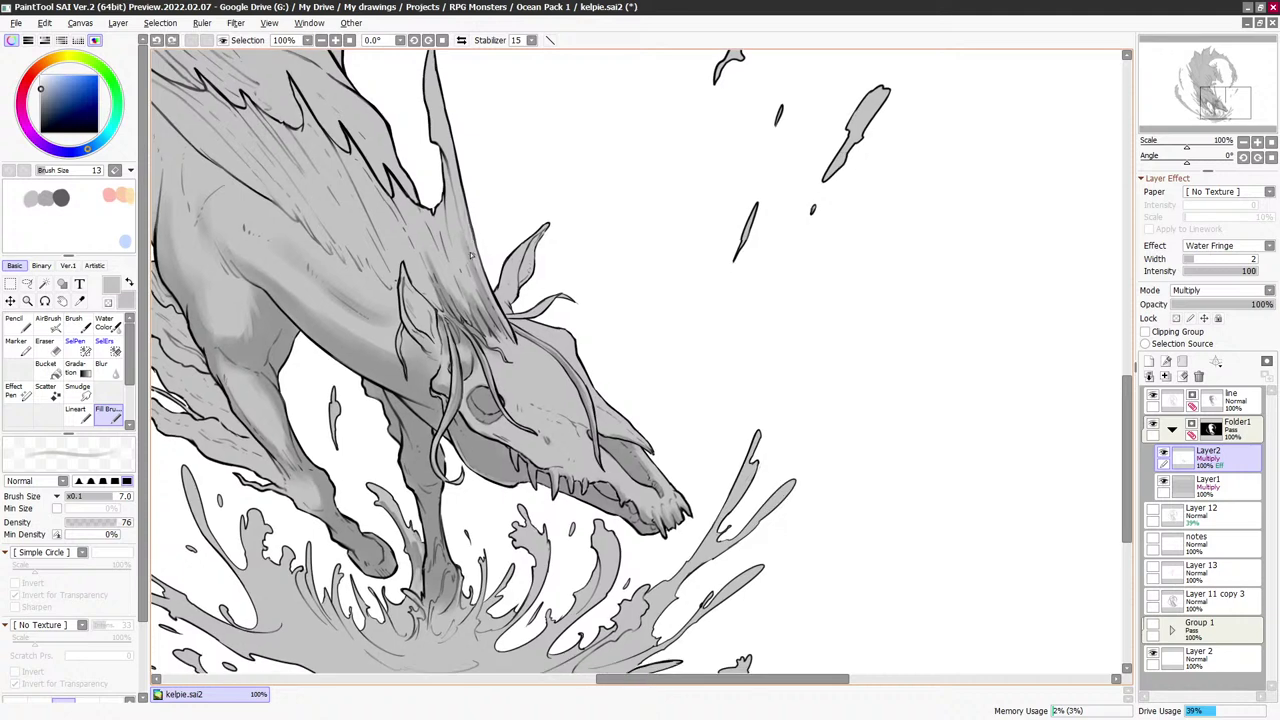
Shade the outer mane strand above the far ear with brush size 9, then trim it by erasing at size 7
{"action": "key", "text": "e"}
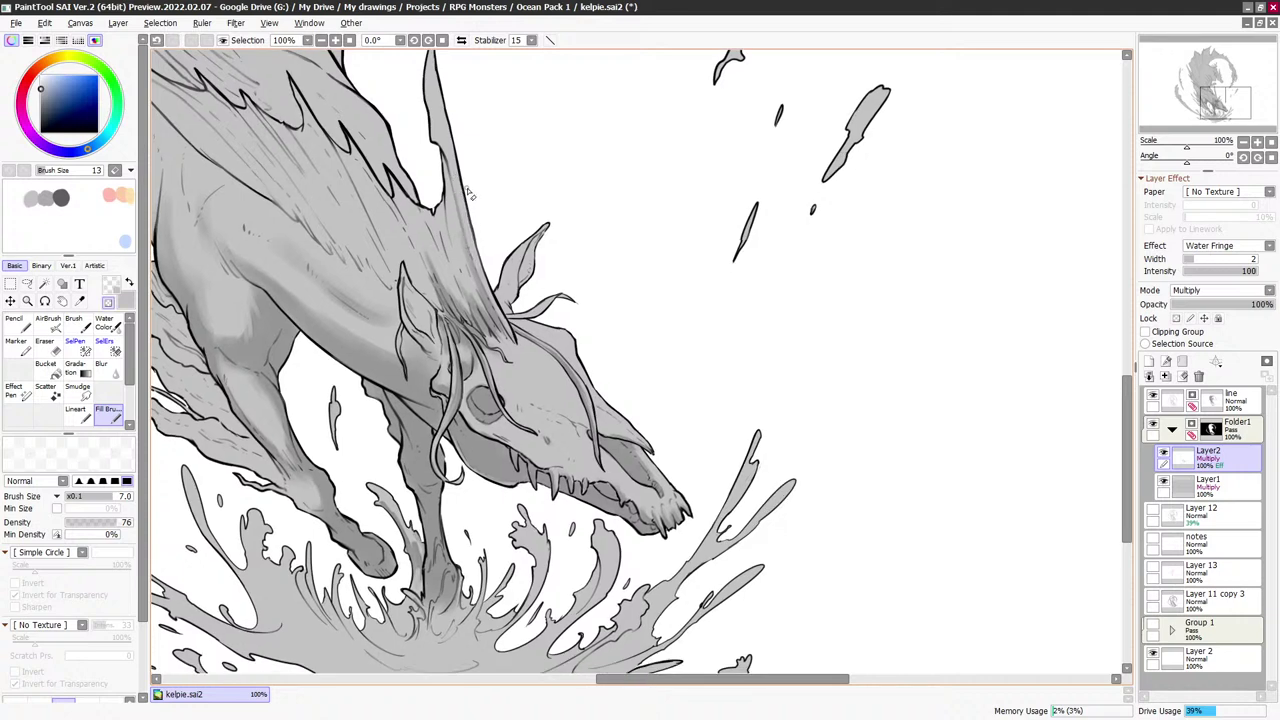
{"action": "key", "text": "e"}
{"action": "key", "text": "bracketright"}
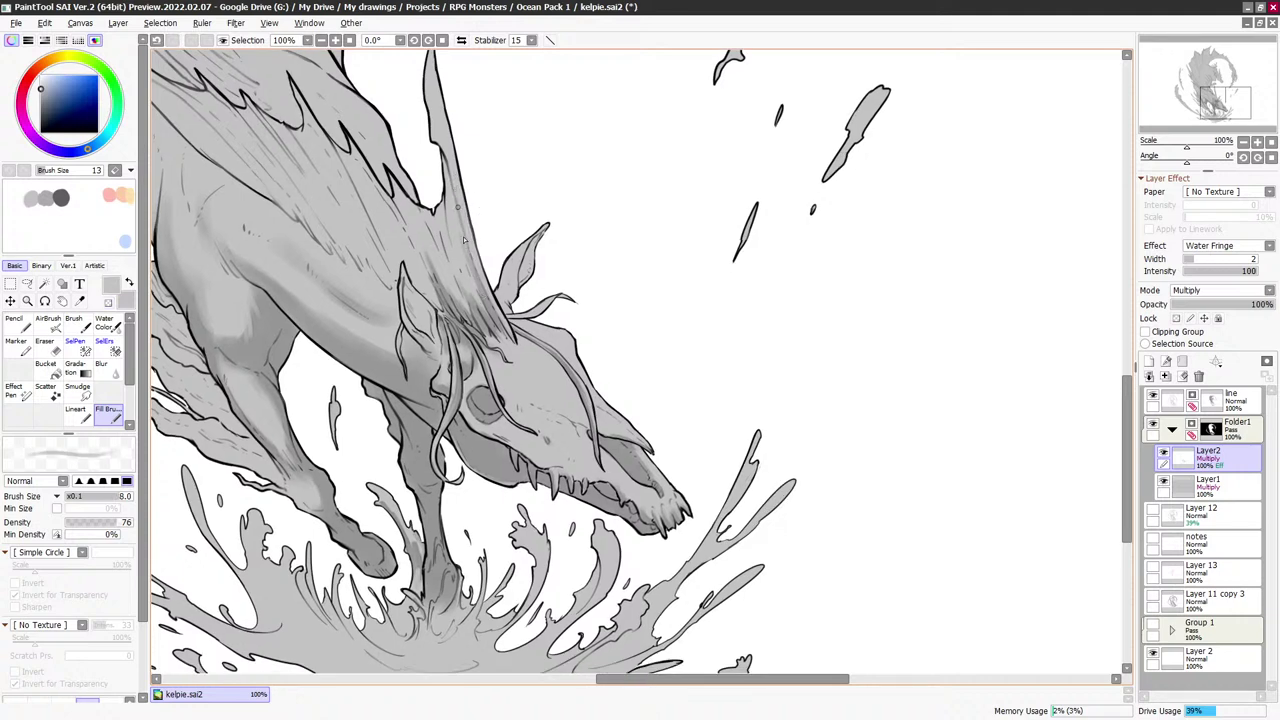
{"action": "key", "text": "bracketright"}
{"action": "left_click_drag", "start_coordinate": [482, 304], "coordinate": [453, 219]}
{"action": "key", "text": "e"}
{"action": "key", "text": "bracketleft"}
{"action": "key", "text": "bracketleft"}
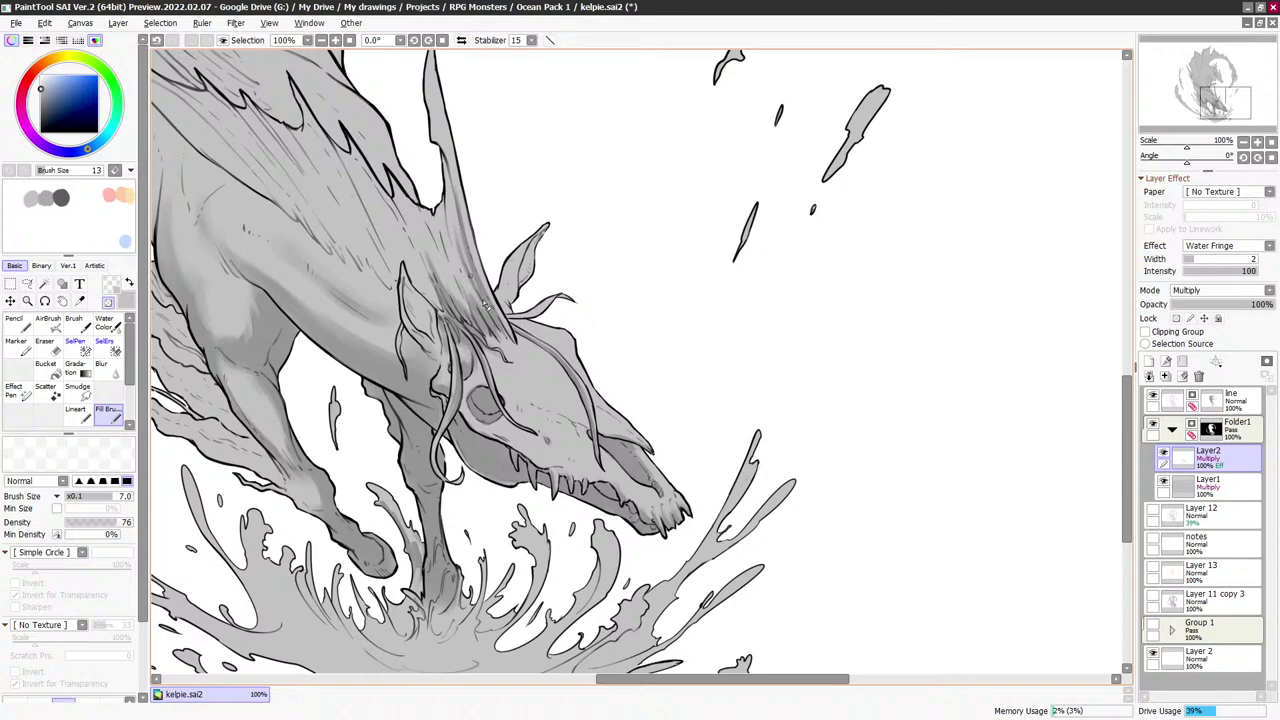
Paint shadow streaks along the lower mane strands between the ears with brush sizes 9 and 8
{"action": "key", "text": "e"}
{"action": "key", "text": "bracketright"}
{"action": "key", "text": "bracketright"}
{"action": "key", "text": "bracketright"}
{"action": "key", "text": "bracketright"}
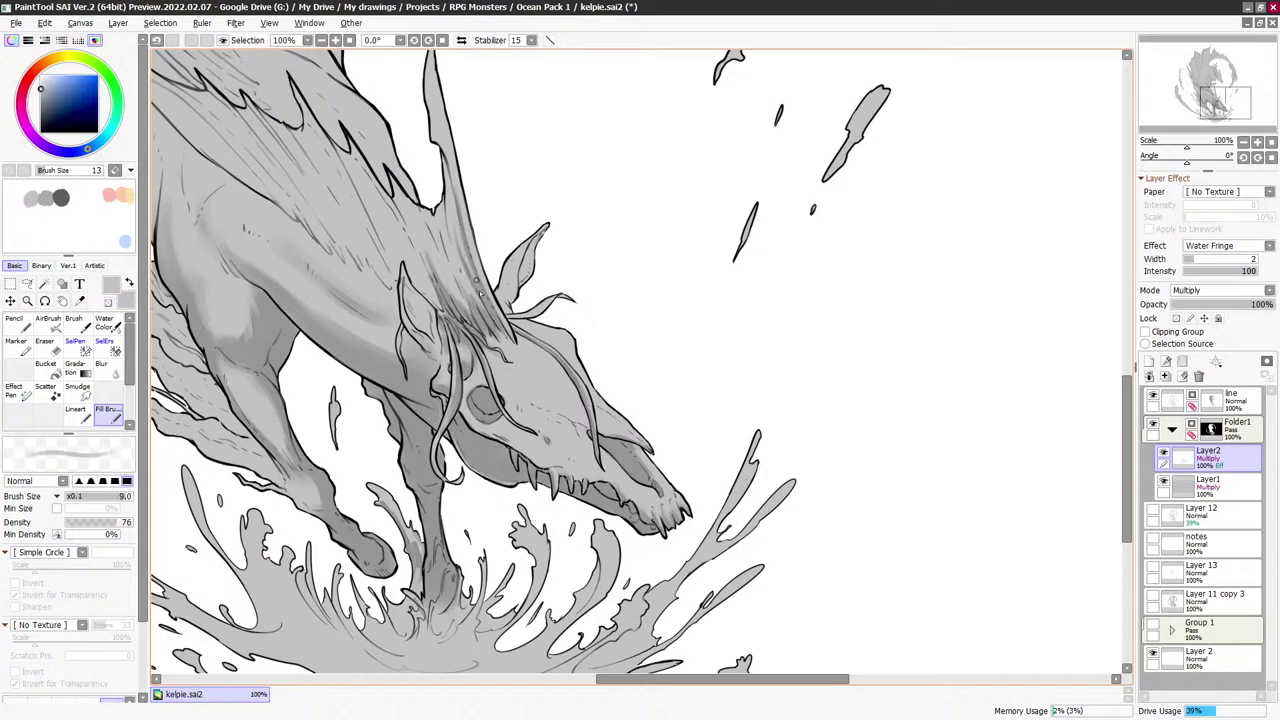
{"action": "key", "text": "bracketleft"}
{"action": "key", "text": "bracketleft"}
{"action": "key", "text": "bracketleft"}
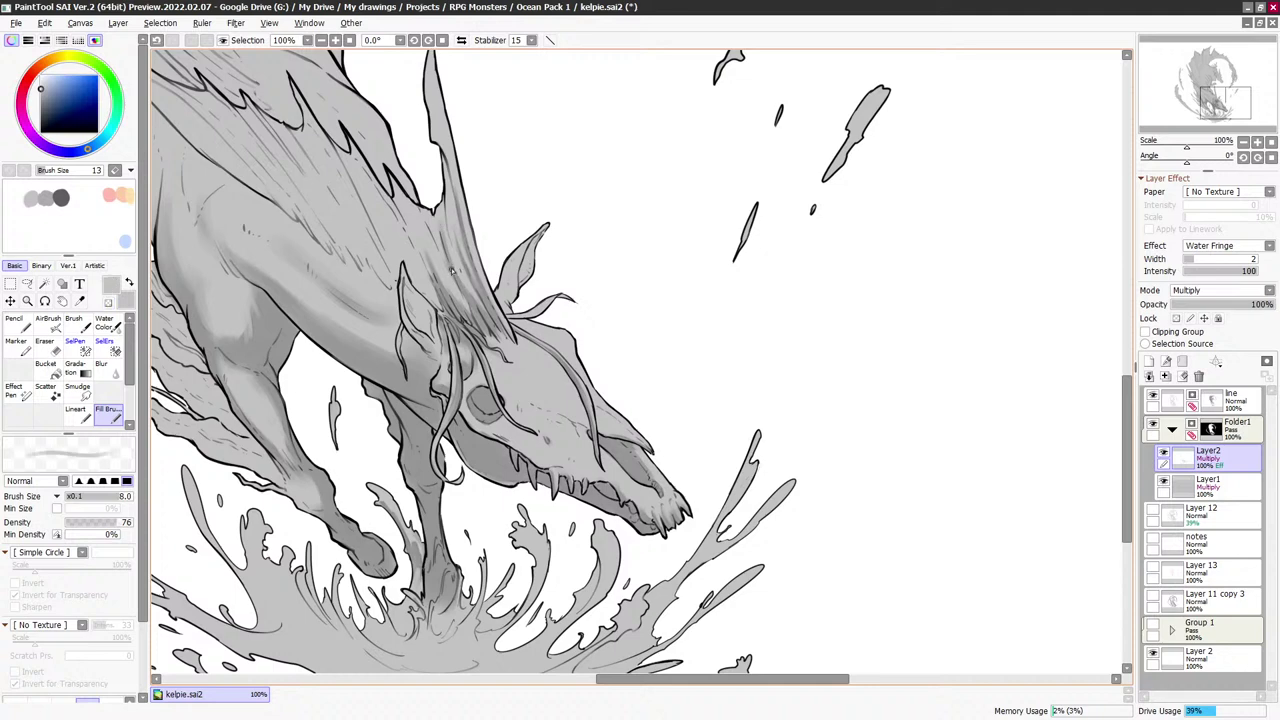
{"action": "left_click_drag", "start_coordinate": [466, 306], "coordinate": [436, 218]}
{"action": "left_click_drag", "start_coordinate": [464, 286], "coordinate": [432, 222]}
Erase light gaps between the shadow streaks of the lower mane with brush size 9
{"action": "key", "text": "minus"}
{"action": "key", "text": "bracketright"}
{"action": "key", "text": "bracketright"}
{"action": "key", "text": "bracketright"}
{"action": "key", "text": "minus"}
{"action": "key", "text": "bracketleft"}
{"action": "key", "text": "minus"}
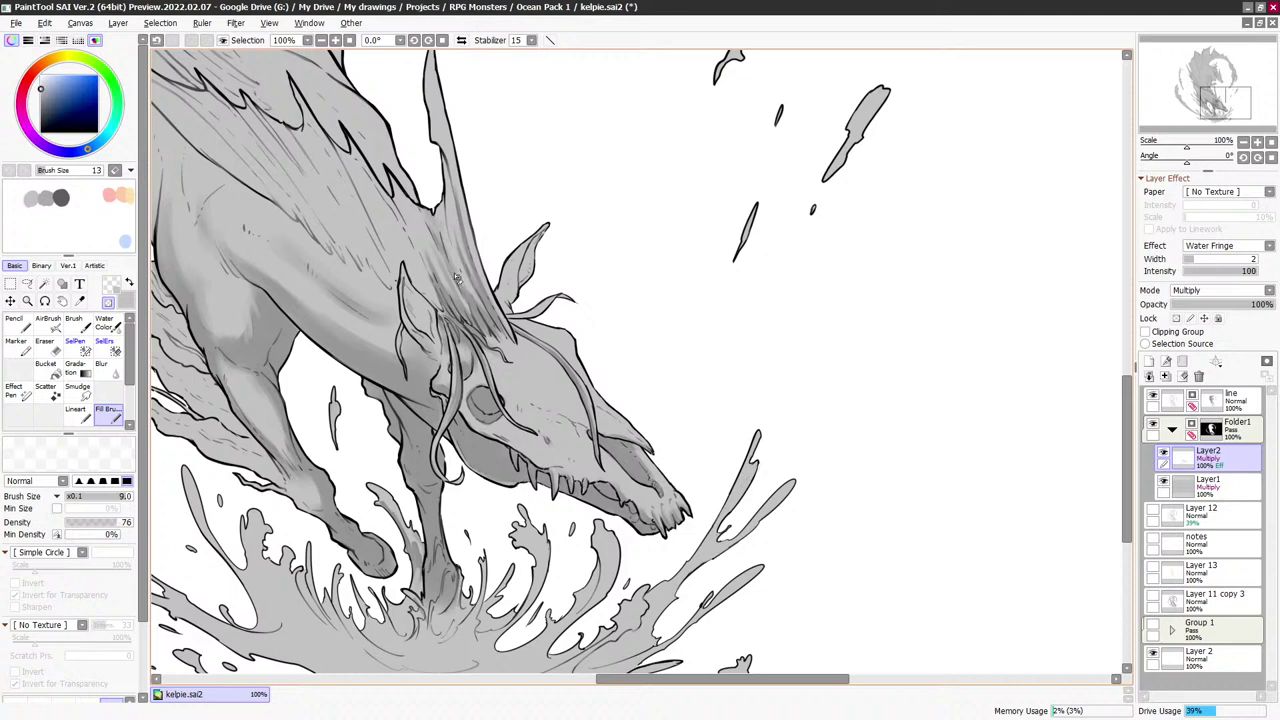
Darken the lower mane behind the ears softly with a large brush of size 80
{"action": "key", "text": "e"}
{"action": "key", "text": "bracketright"}
{"action": "key", "text": "bracketright"}
{"action": "key", "text": "bracketright"}
{"action": "key", "text": "bracketright"}
{"action": "key", "text": "bracketright"}
{"action": "key", "text": "bracketright"}
{"action": "key", "text": "bracketright"}
{"action": "key", "text": "bracketright"}
{"action": "key", "text": "bracketright"}
{"action": "key", "text": "bracketright"}
{"action": "left_click_drag", "start_coordinate": [473, 311], "coordinate": [438, 240]}
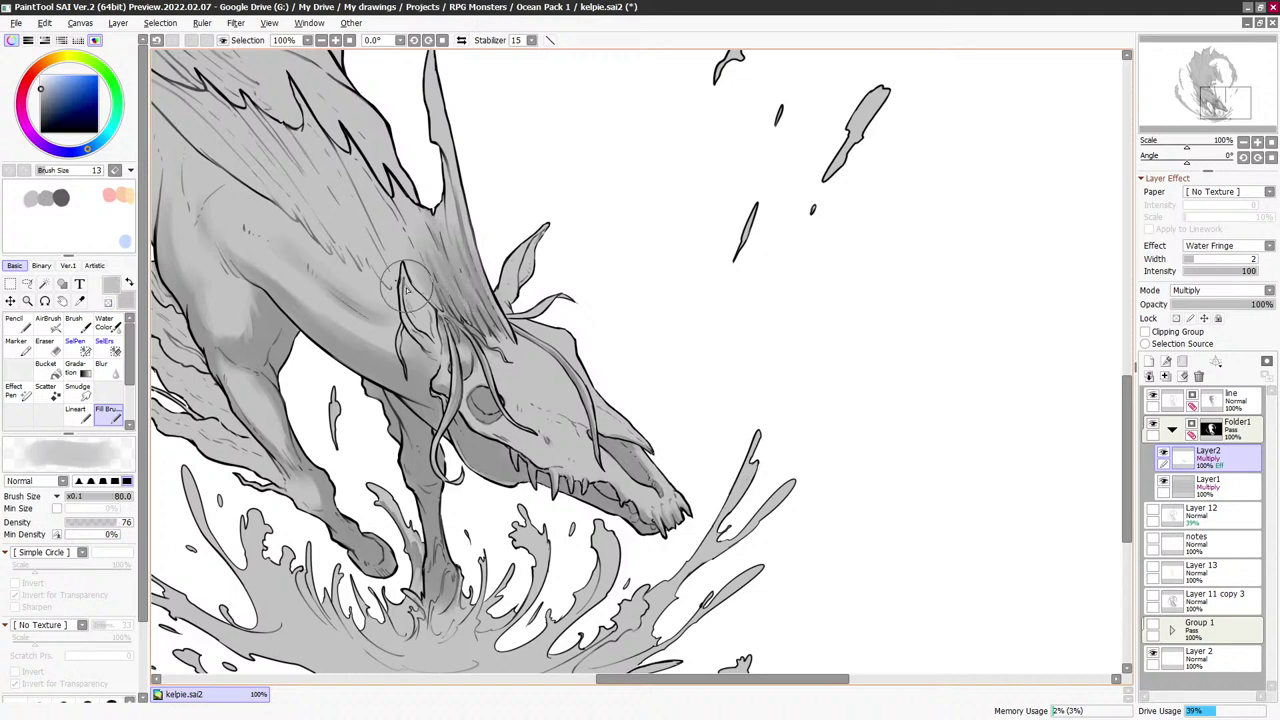
Shade the inside of the near ear with brush sizes 7 and 8
{"action": "key", "text": "bracketleft"}
{"action": "key", "text": "bracketleft"}
{"action": "key", "text": "bracketleft"}
{"action": "key", "text": "bracketleft"}
{"action": "key", "text": "bracketleft"}
{"action": "key", "text": "bracketleft"}
{"action": "key", "text": "bracketleft"}
{"action": "key", "text": "bracketleft"}
{"action": "key", "text": "bracketleft"}
{"action": "key", "text": "bracketleft"}
{"action": "key", "text": "bracketleft"}
{"action": "left_click_drag", "start_coordinate": [404, 284], "coordinate": [408, 309]}
{"action": "key", "text": "bracketleft"}
{"action": "key", "text": "bracketleft"}
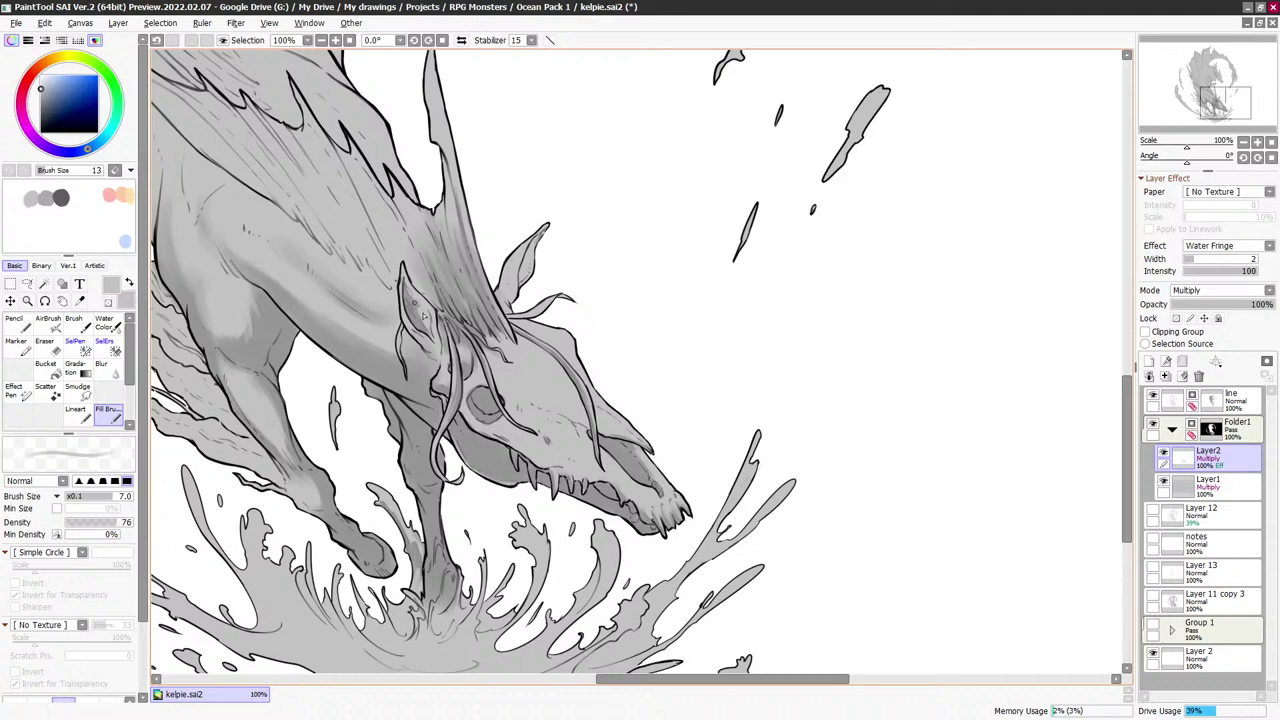
{"action": "key", "text": "bracketright"}
{"action": "left_click_drag", "start_coordinate": [424, 318], "coordinate": [411, 296]}
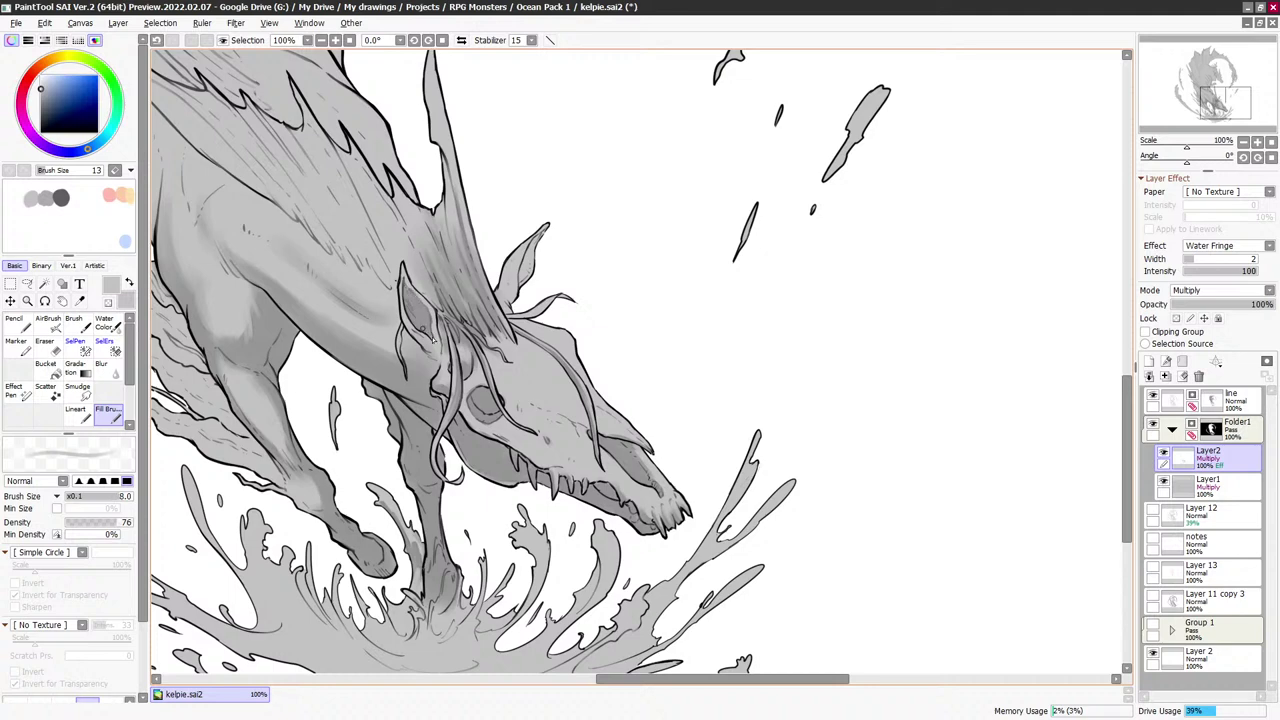
Deepen the shadow toward the base of the near ear with brush size 16
{"action": "key", "text": "bracketright"}
{"action": "key", "text": "bracketright"}
{"action": "key", "text": "bracketright"}
{"action": "key", "text": "bracketright"}
{"action": "key", "text": "bracketright"}
{"action": "key", "text": "bracketright"}
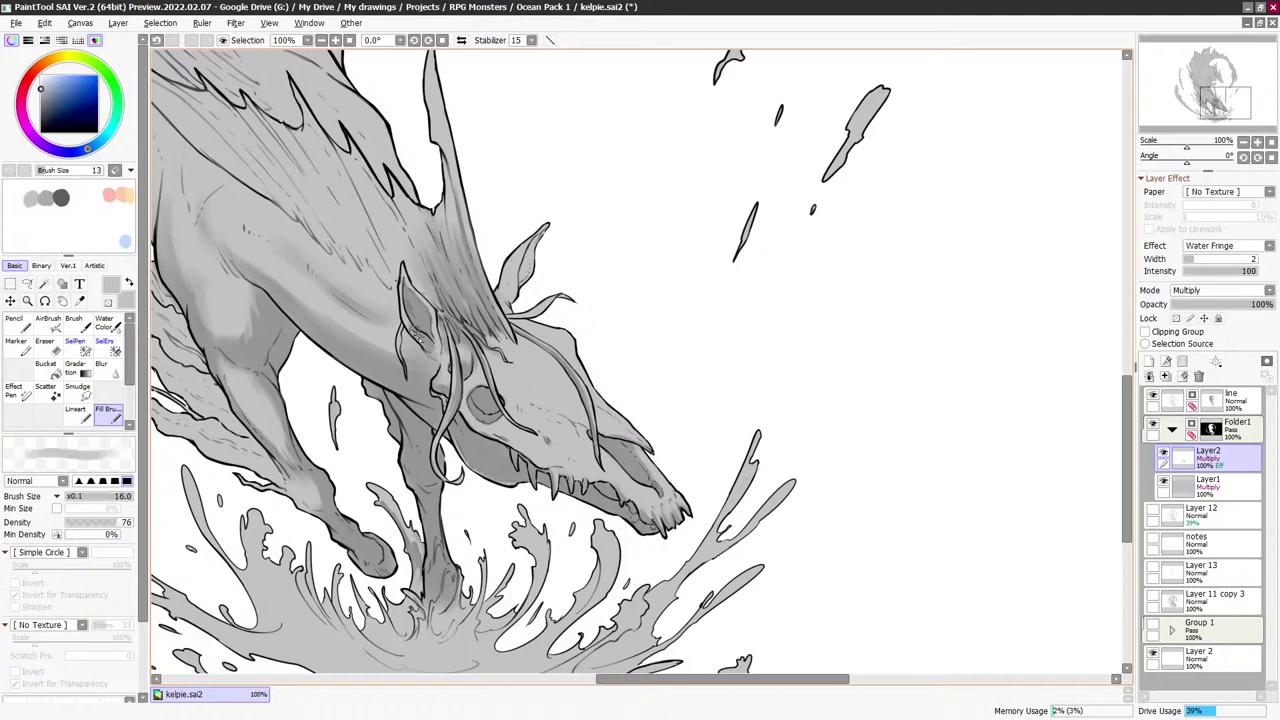
Shade the thin outer strand of the near ear with brush size 5 and refine the ear base by erasing at size 4
{"action": "key", "text": "bracketleft"}
{"action": "key", "text": "bracketleft"}
{"action": "key", "text": "bracketleft"}
{"action": "key", "text": "bracketleft"}
{"action": "key", "text": "bracketleft"}
{"action": "key", "text": "bracketleft"}
{"action": "key", "text": "bracketleft"}
{"action": "key", "text": "bracketleft"}
{"action": "key", "text": "bracketleft"}
{"action": "key", "text": "bracketleft"}
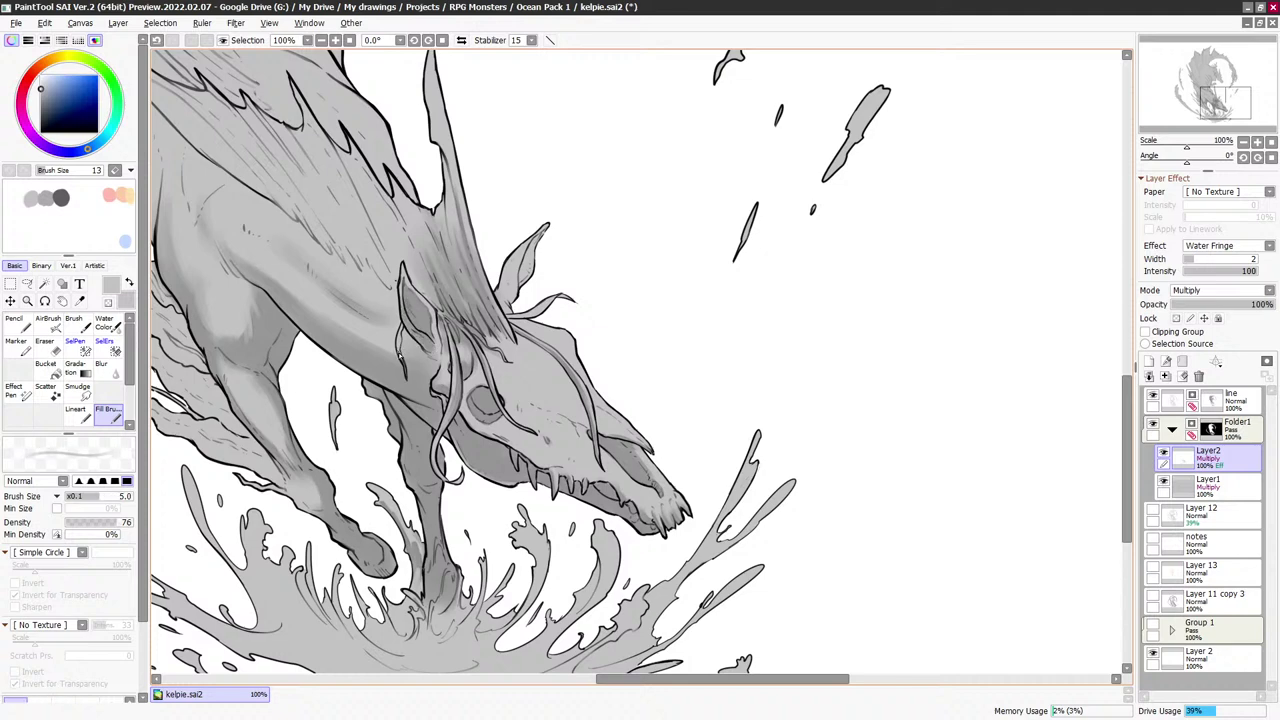
{"action": "key", "text": "e"}
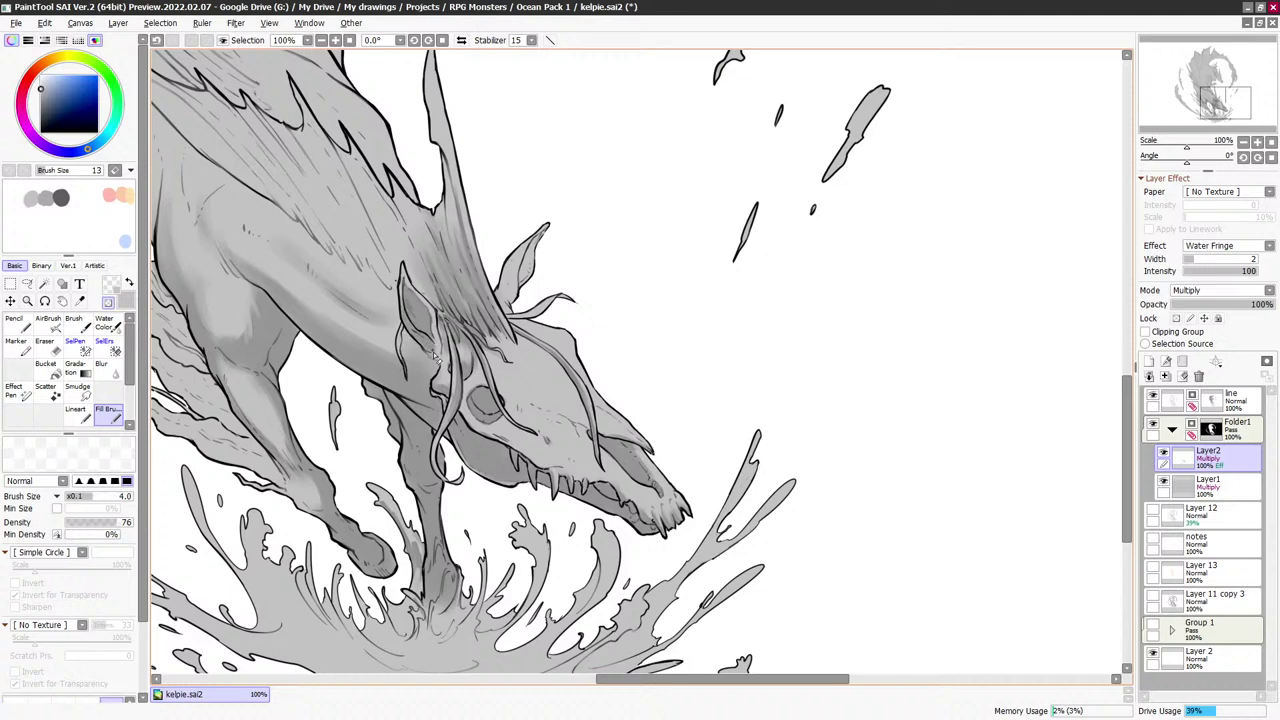
Blend the shading at the base of the near ear with brush size 20
{"action": "key", "text": "e"}
{"action": "key", "text": "bracketright"}
{"action": "key", "text": "bracketright"}
{"action": "key", "text": "bracketright"}
{"action": "key", "text": "bracketright"}
{"action": "key", "text": "bracketright"}
{"action": "key", "text": "bracketright"}
{"action": "key", "text": "bracketright"}
{"action": "key", "text": "bracketright"}
{"action": "key", "text": "bracketright"}
{"action": "key", "text": "bracketright"}
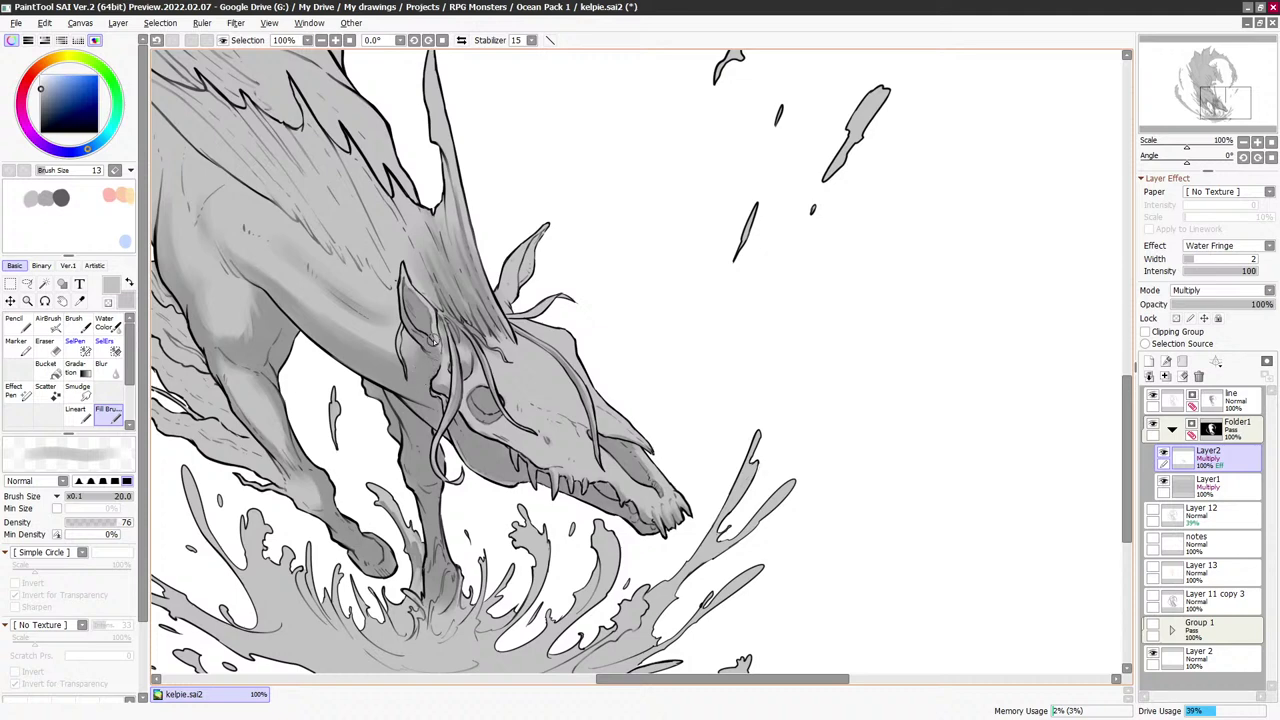
Erase around the near ear's base with size 16, then repaint its edge next to the mane with size 8
{"action": "key", "text": "e"}
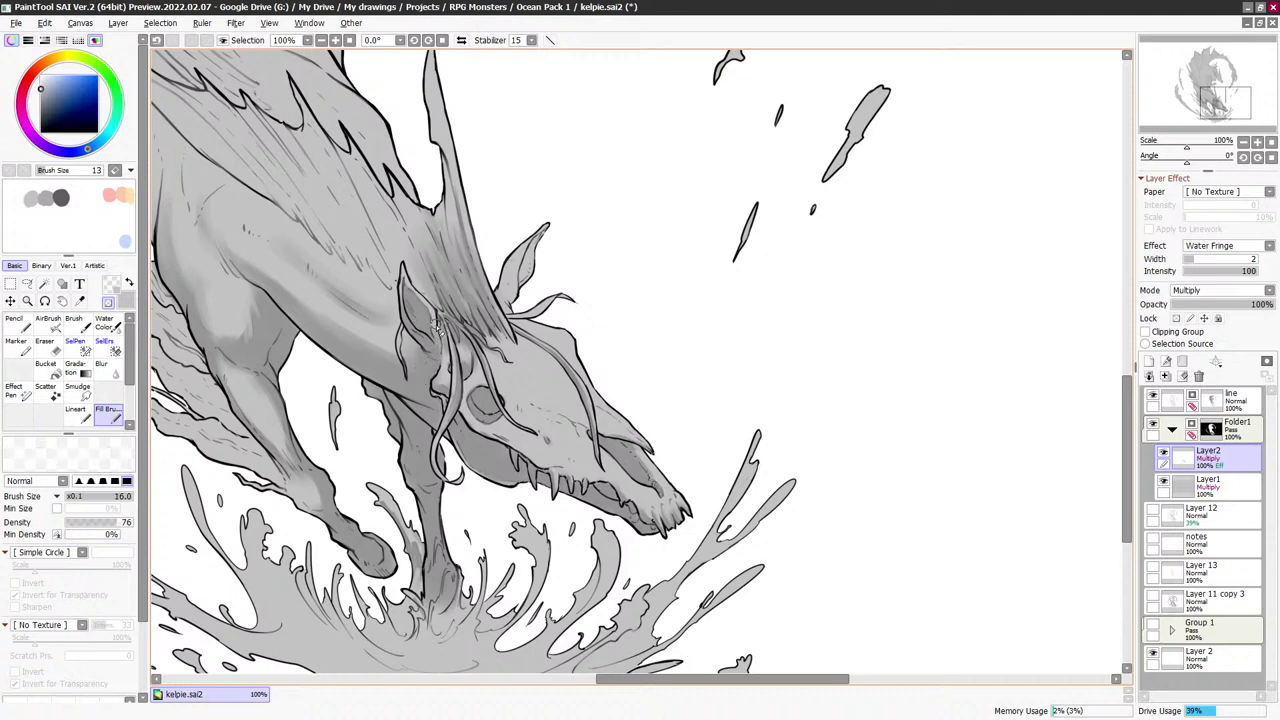
{"action": "key", "text": "bracketleft"}
{"action": "key", "text": "bracketleft"}
{"action": "key", "text": "bracketleft"}
{"action": "key", "text": "bracketleft"}
{"action": "key", "text": "bracketleft"}
{"action": "key", "text": "bracketleft"}
{"action": "key", "text": "e"}
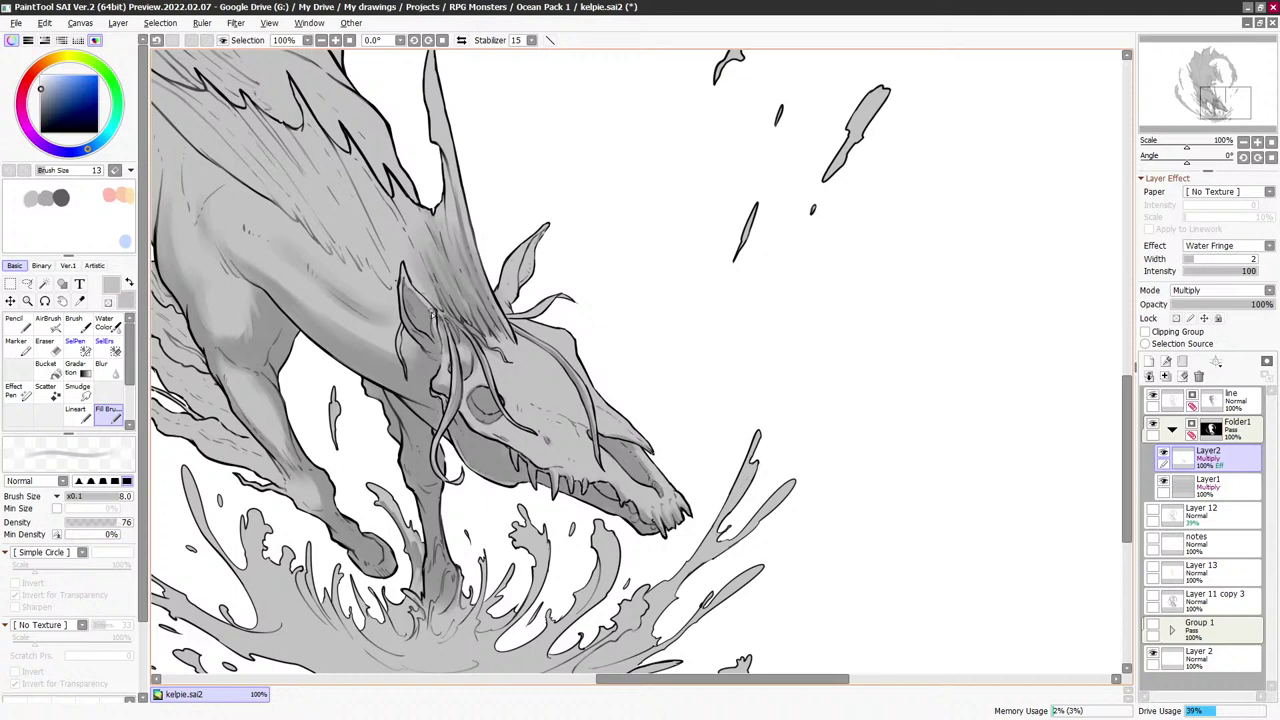
Erase inside the near ear with brush size 5 and touch up its tip with paint at size 4
{"action": "key", "text": "e"}
{"action": "key", "text": "e"}
{"action": "key", "text": "e"}
{"action": "key", "text": "bracketleft"}
{"action": "key", "text": "bracketleft"}
{"action": "key", "text": "bracketleft"}
{"action": "key", "text": "bracketleft"}
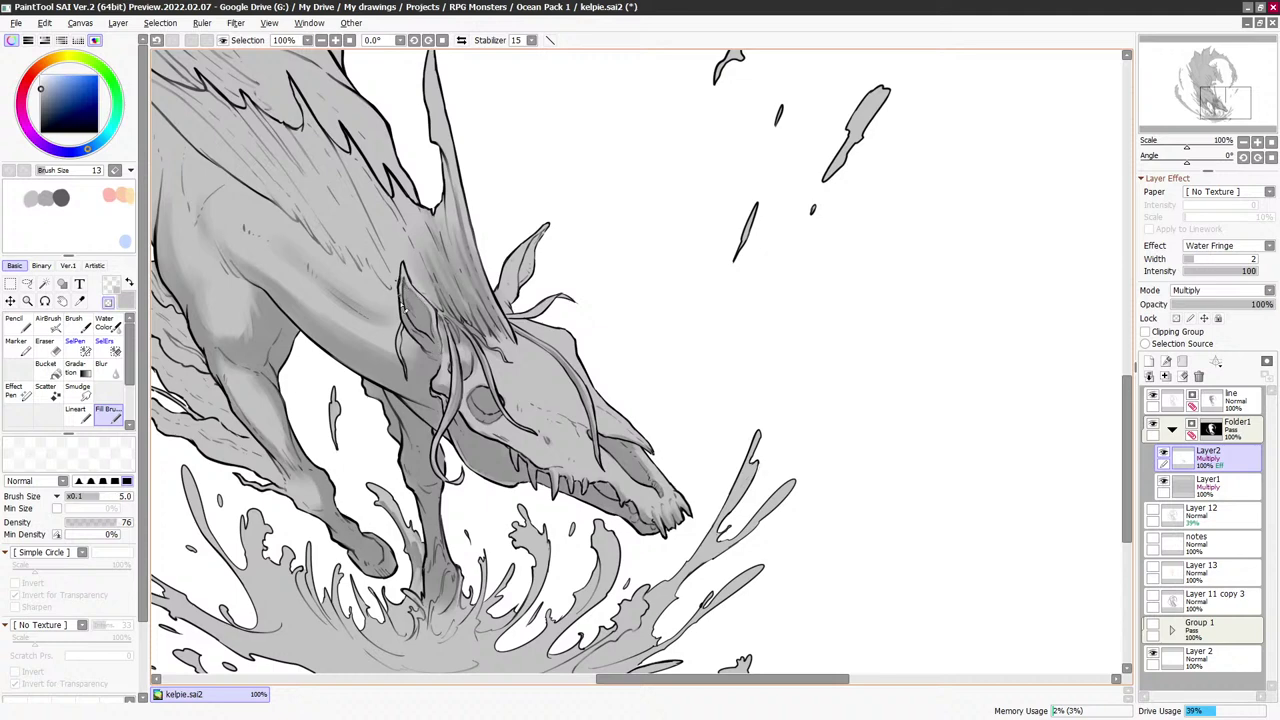
{"action": "key", "text": "e"}
{"action": "key", "text": "bracketleft"}
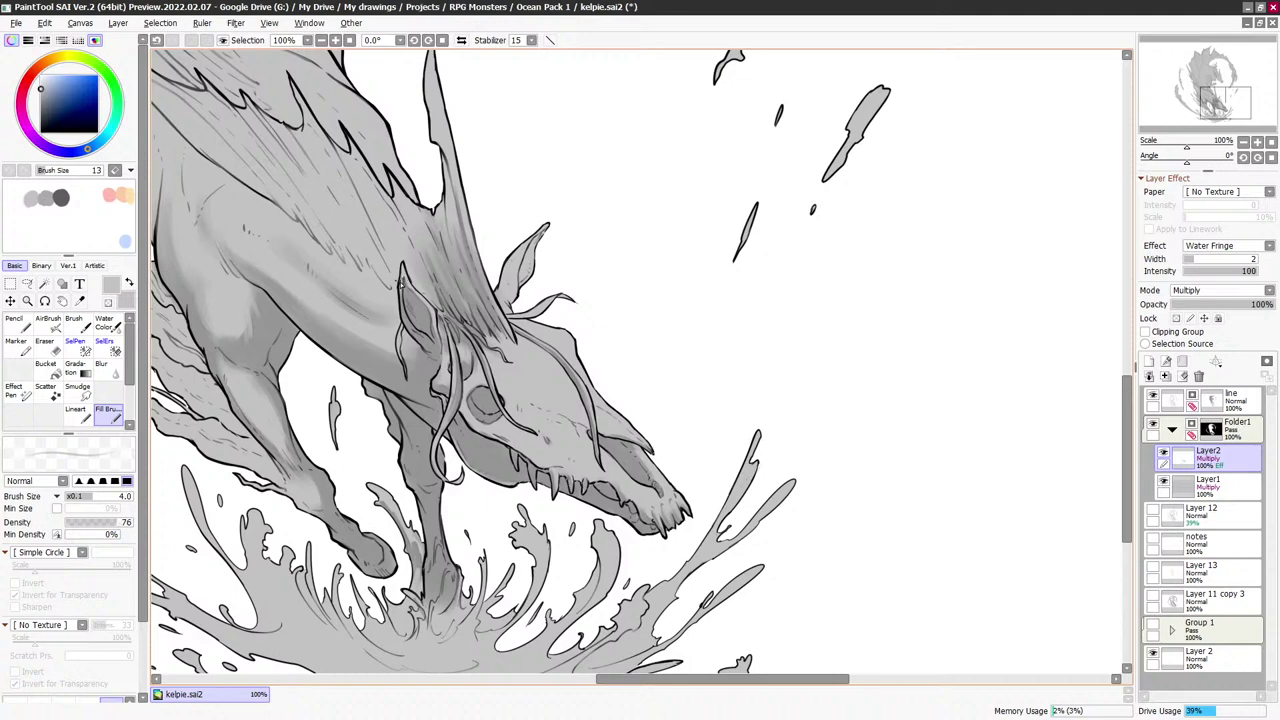
Undo the last near-ear stroke and erase a light rim along the ear's upper edge with brush size 4
{"action": "key", "text": "e"}
{"action": "key", "text": "ctrl+z"}
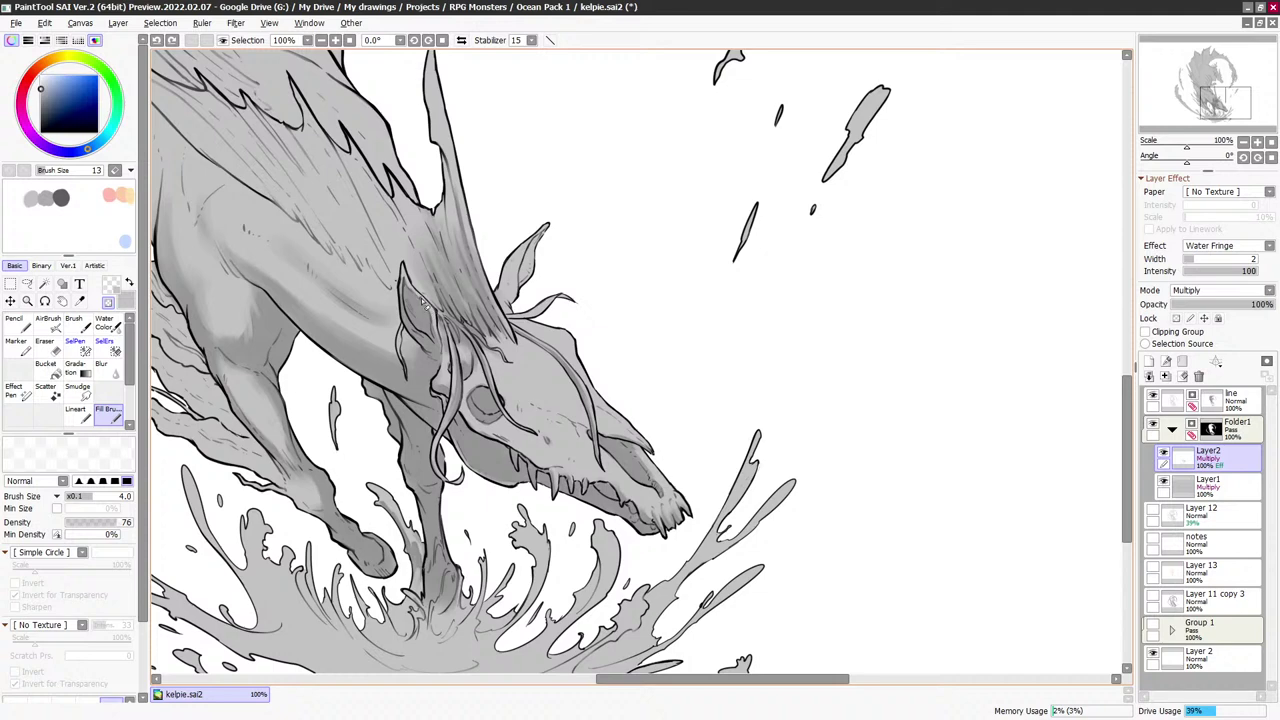
{"action": "left_click_drag", "start_coordinate": [421, 298], "coordinate": [427, 308]}
{"action": "key", "text": "minus"}
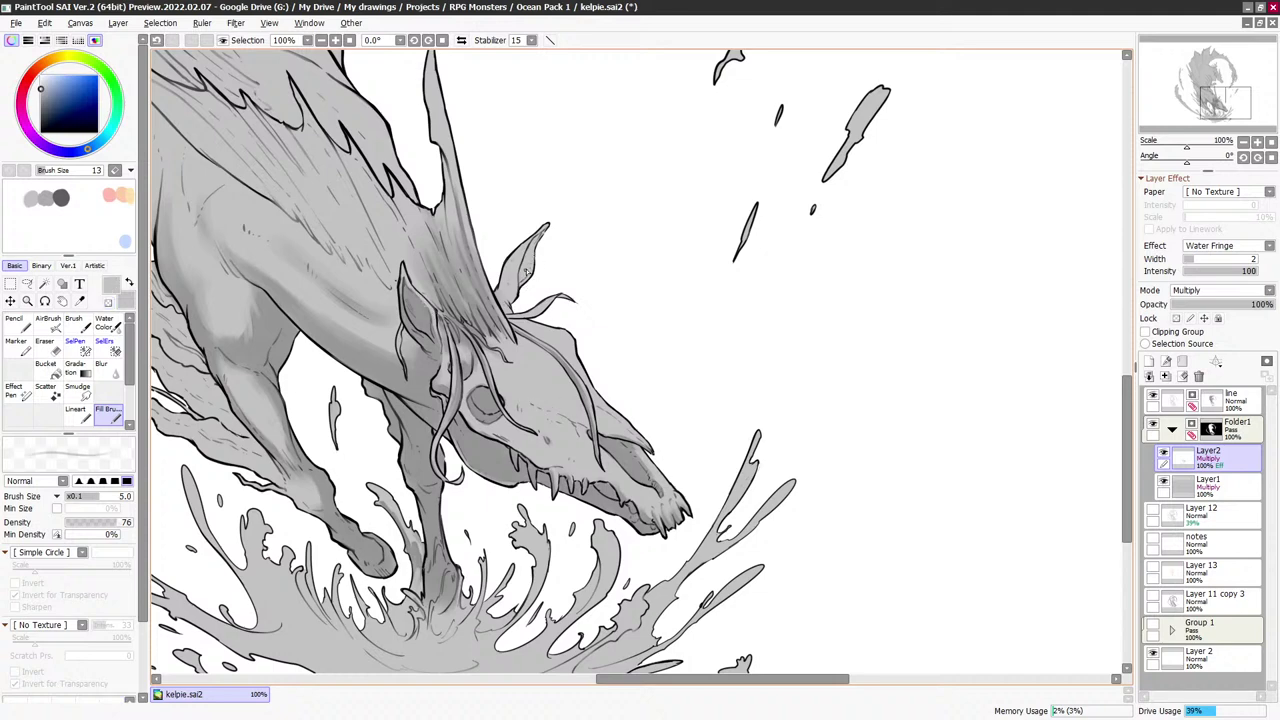
Shade the far ear from its tip to its base, enlarging the brush up to size 16 or more
{"action": "key", "text": "bracketright"}
{"action": "key", "text": "bracketright"}
{"action": "key", "text": "bracketright"}
{"action": "key", "text": "bracketright"}
{"action": "key", "text": "bracketright"}
{"action": "key", "text": "bracketright"}
{"action": "left_click_drag", "start_coordinate": [524, 274], "coordinate": [543, 236]}
{"action": "key", "text": "bracketright"}
{"action": "key", "text": "bracketright"}
{"action": "left_click_drag", "start_coordinate": [508, 306], "coordinate": [516, 256]}
{"action": "key", "text": "bracketleft"}
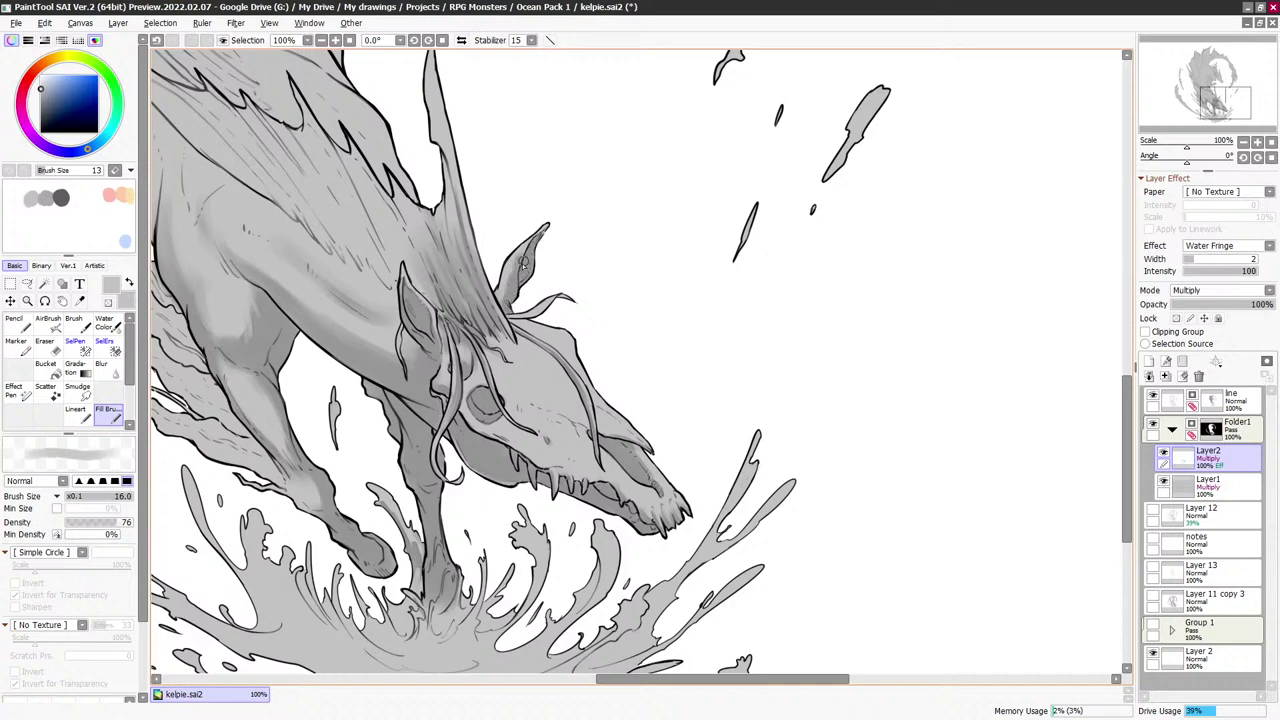
Erase parts of the far ear's shading with size 10 and refine its base with a brush of size 4
{"action": "key", "text": "minus"}
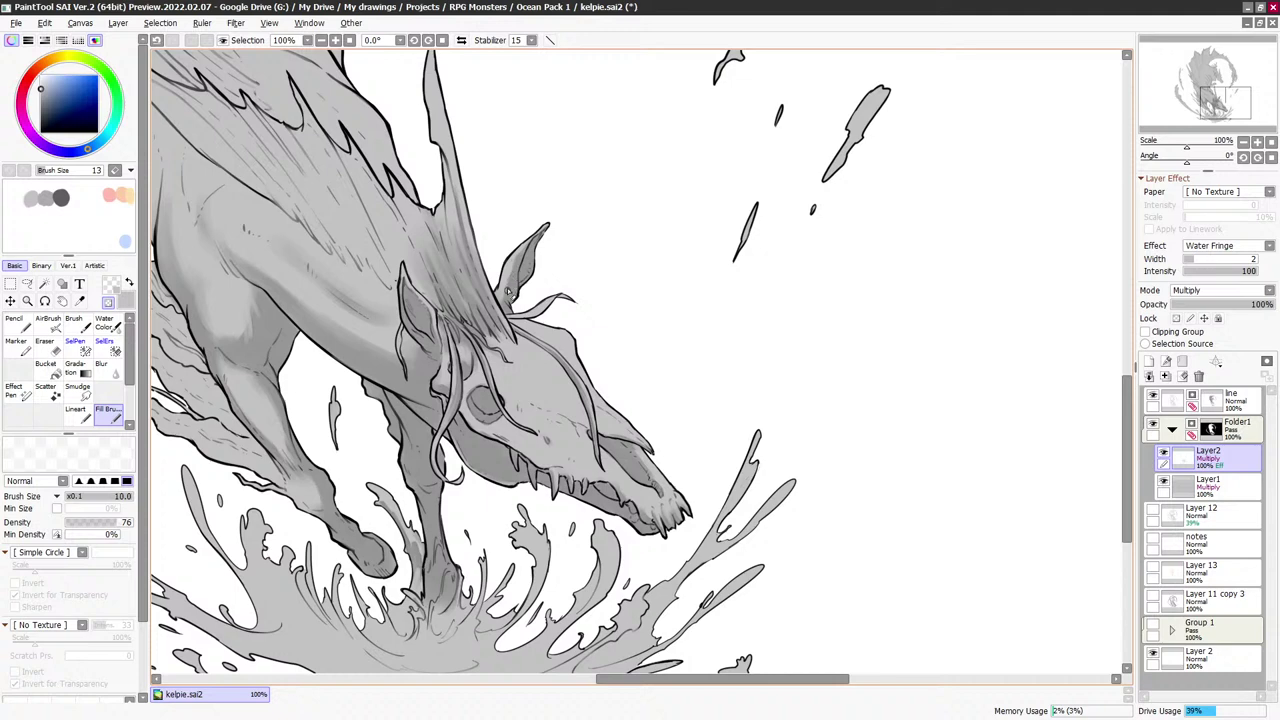
{"action": "key", "text": "bracketleft"}
{"action": "key", "text": "bracketleft"}
{"action": "key", "text": "bracketleft"}
{"action": "key", "text": "bracketleft"}
{"action": "key", "text": "bracketleft"}
{"action": "key", "text": "bracketleft"}
{"action": "key", "text": "bracketleft"}
{"action": "key", "text": "bracketleft"}
{"action": "key", "text": "bracketleft"}
{"action": "key", "text": "minus"}
Shade the root of the forelock strands below the far ear with brush size 10
{"action": "left_click_drag", "start_coordinate": [574, 249], "coordinate": [566, 229]}
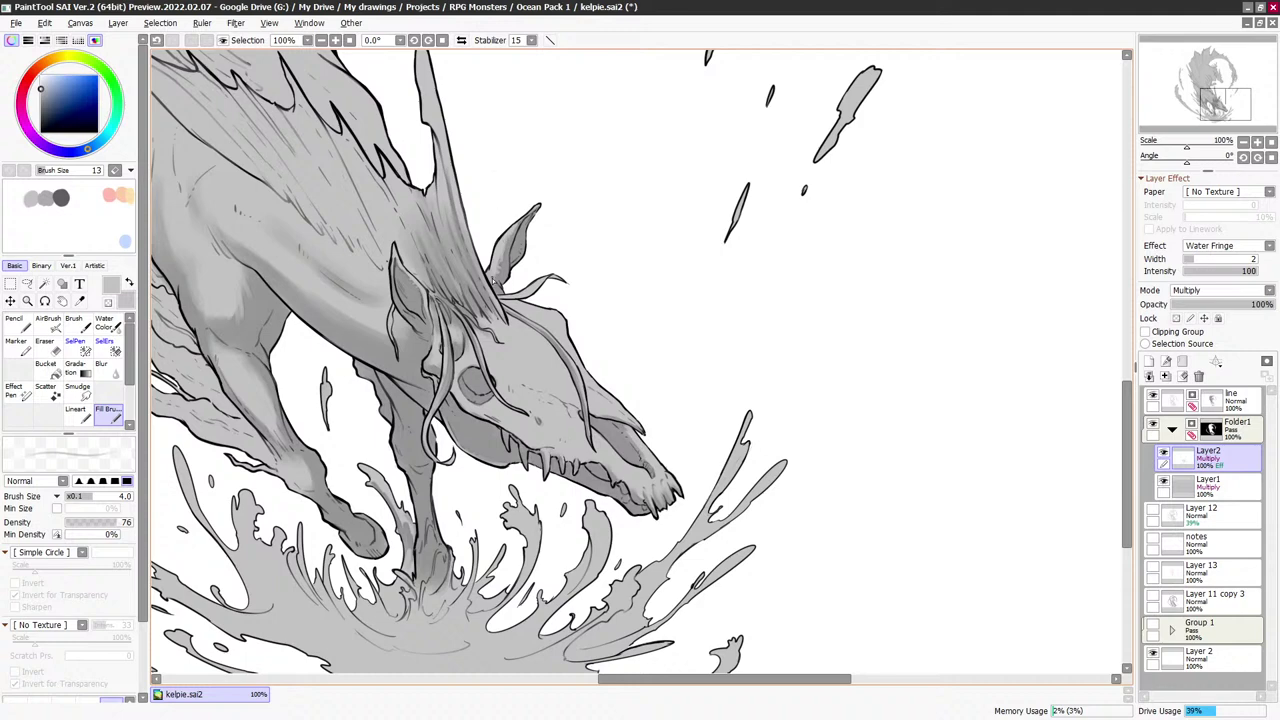
{"action": "key", "text": "bracketright"}
{"action": "key", "text": "bracketright"}
{"action": "key", "text": "bracketright"}
{"action": "key", "text": "bracketright"}
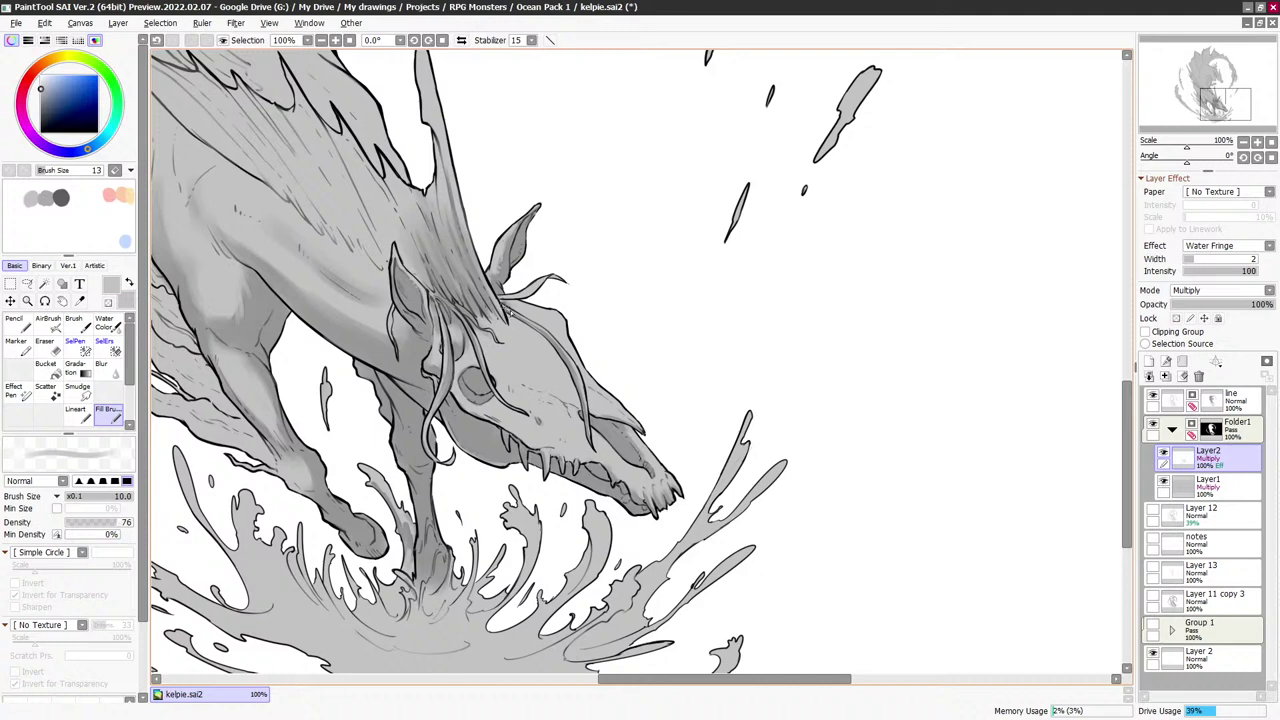
Erase excess shading at the top of the forehead beside the forelock root with brush size 8
{"action": "key", "text": "bracketleft"}
{"action": "key", "text": "bracketleft"}
{"action": "key", "text": "bracketleft"}
{"action": "key", "text": "bracketleft"}
{"action": "key", "text": "minus"}
{"action": "key", "text": "bracketright"}
{"action": "key", "text": "bracketright"}
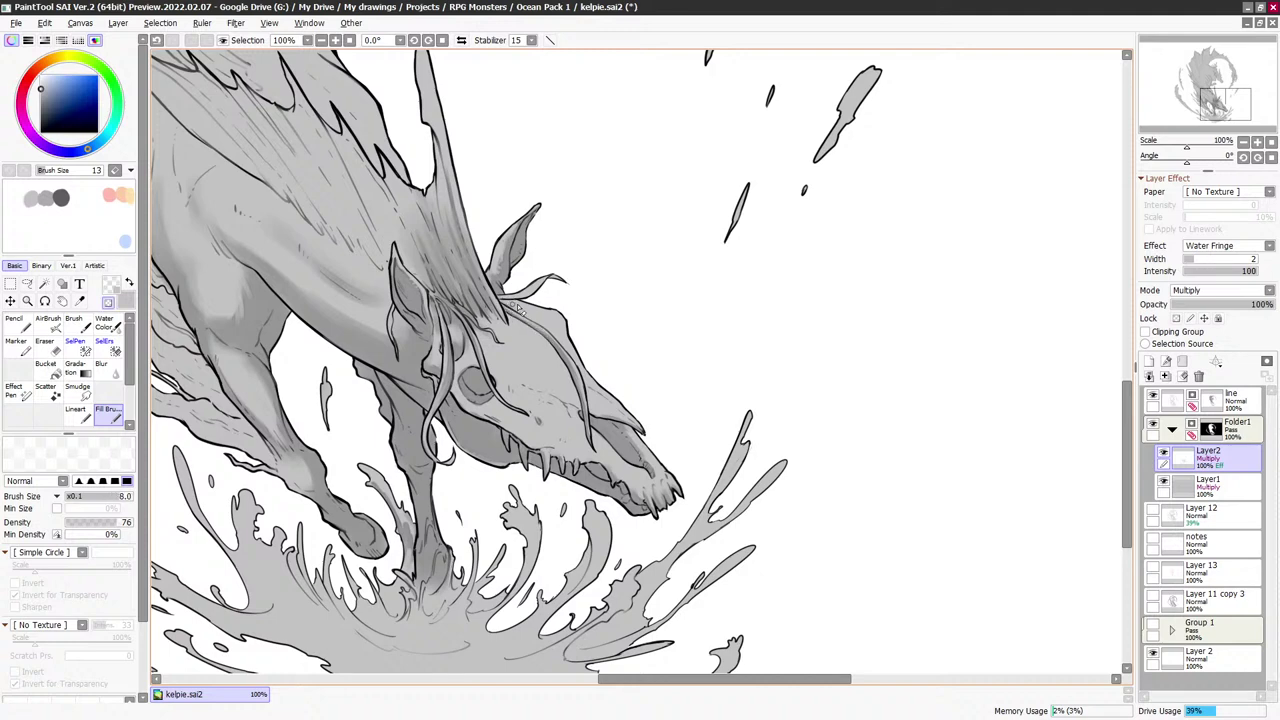
Shade the loose strand curling off the forehead below the far ear with brush size 7
{"action": "key", "text": "e"}
{"action": "key", "text": "bracketleft"}
{"action": "key", "text": "bracketright"}
{"action": "key", "text": "bracketright"}
{"action": "key", "text": "e"}
{"action": "key", "text": "e"}
{"action": "key", "text": "bracketleft"}
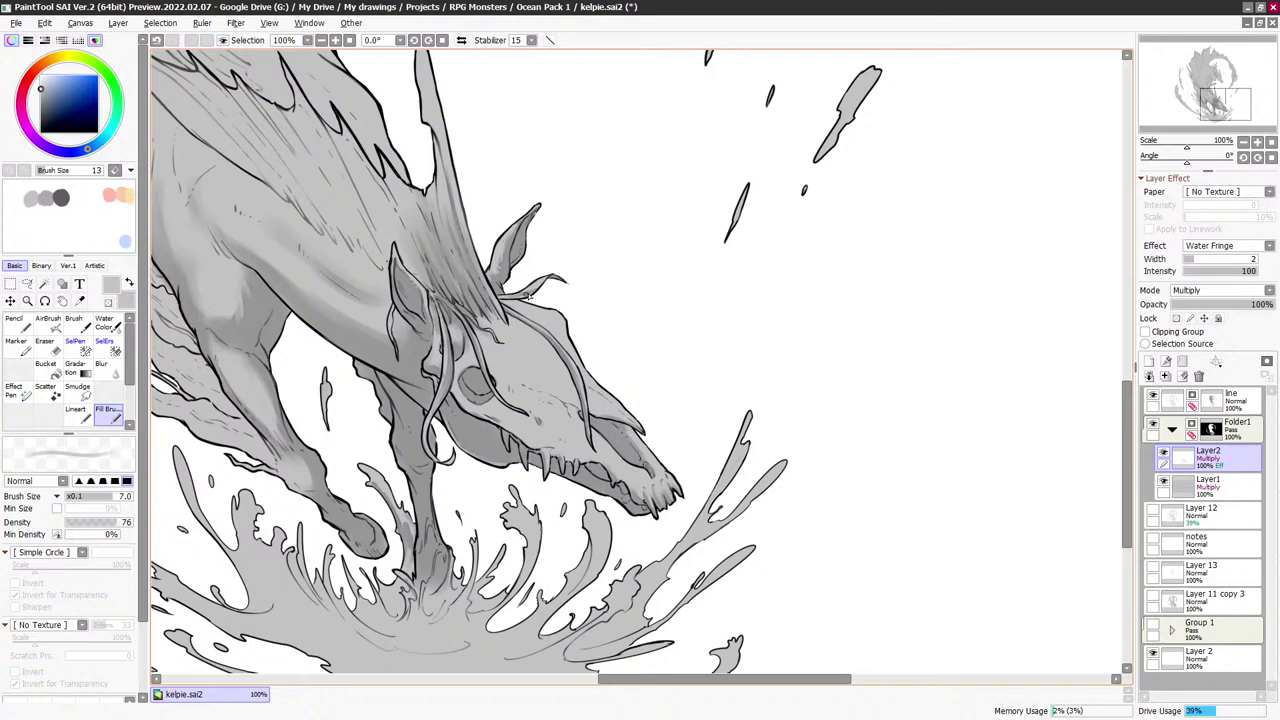
Erase along the tip of the loose forehead strand with brush size 9
{"action": "key", "text": "e"}
{"action": "key", "text": "e"}
{"action": "key", "text": "bracketright"}
{"action": "key", "text": "bracketright"}
{"action": "key", "text": "e"}
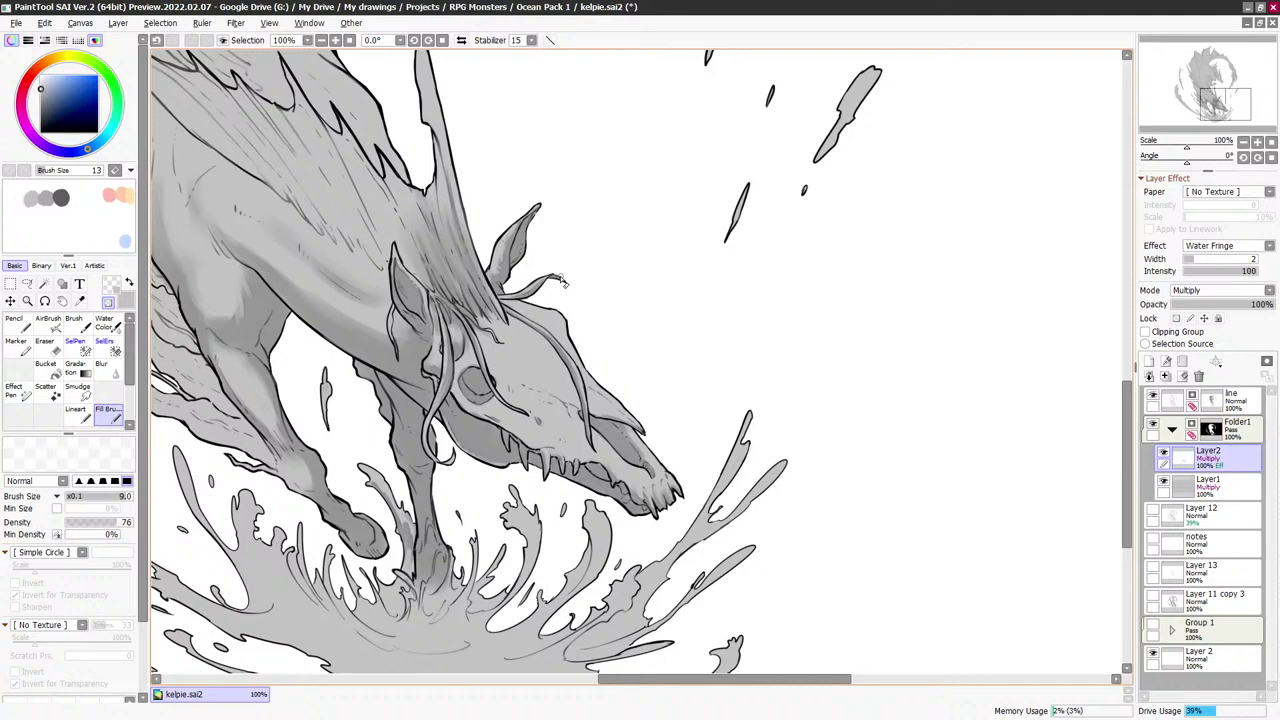
{"action": "left_click_drag", "start_coordinate": [580, 319], "coordinate": [590, 297]}
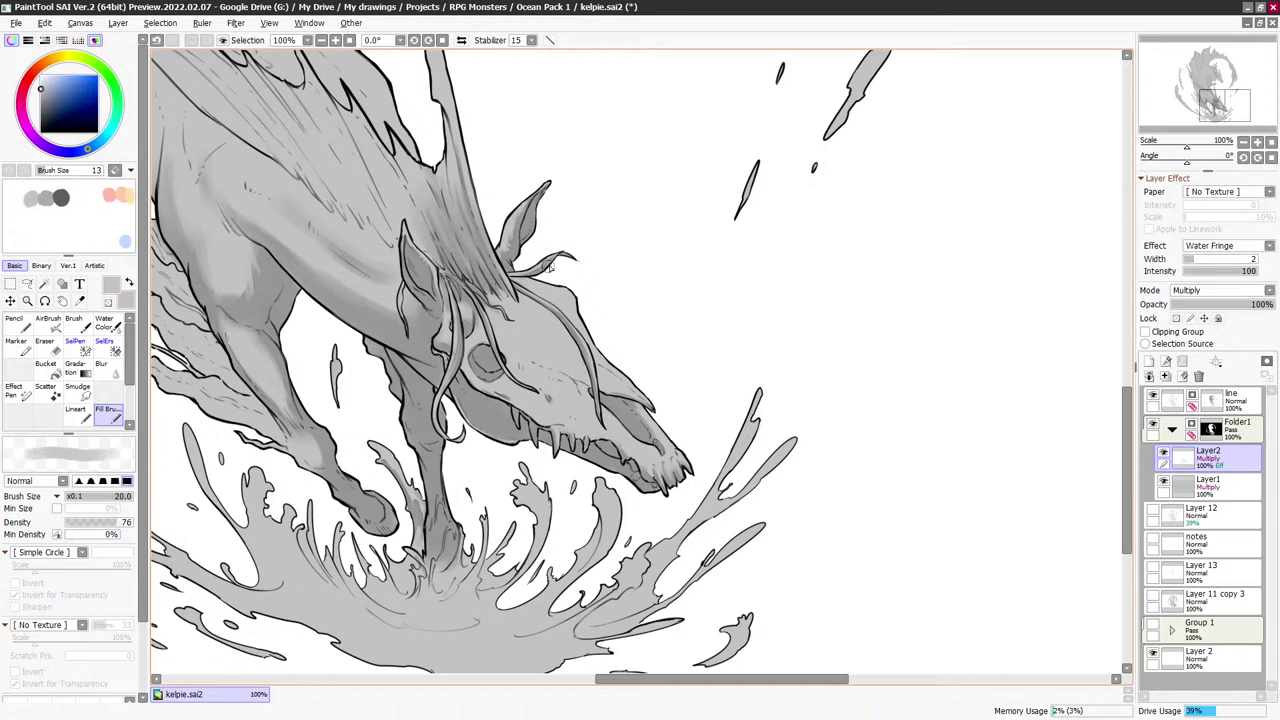
Shade the mane lock falling behind the ears and erase along its edge with brush size 10
{"action": "key", "text": "bracketright"}
{"action": "key", "text": "bracketright"}
{"action": "key", "text": "bracketright"}
{"action": "key", "text": "bracketright"}
{"action": "key", "text": "bracketright"}
{"action": "key", "text": "bracketleft"}
{"action": "key", "text": "bracketleft"}
{"action": "key", "text": "bracketleft"}
{"action": "key", "text": "bracketleft"}
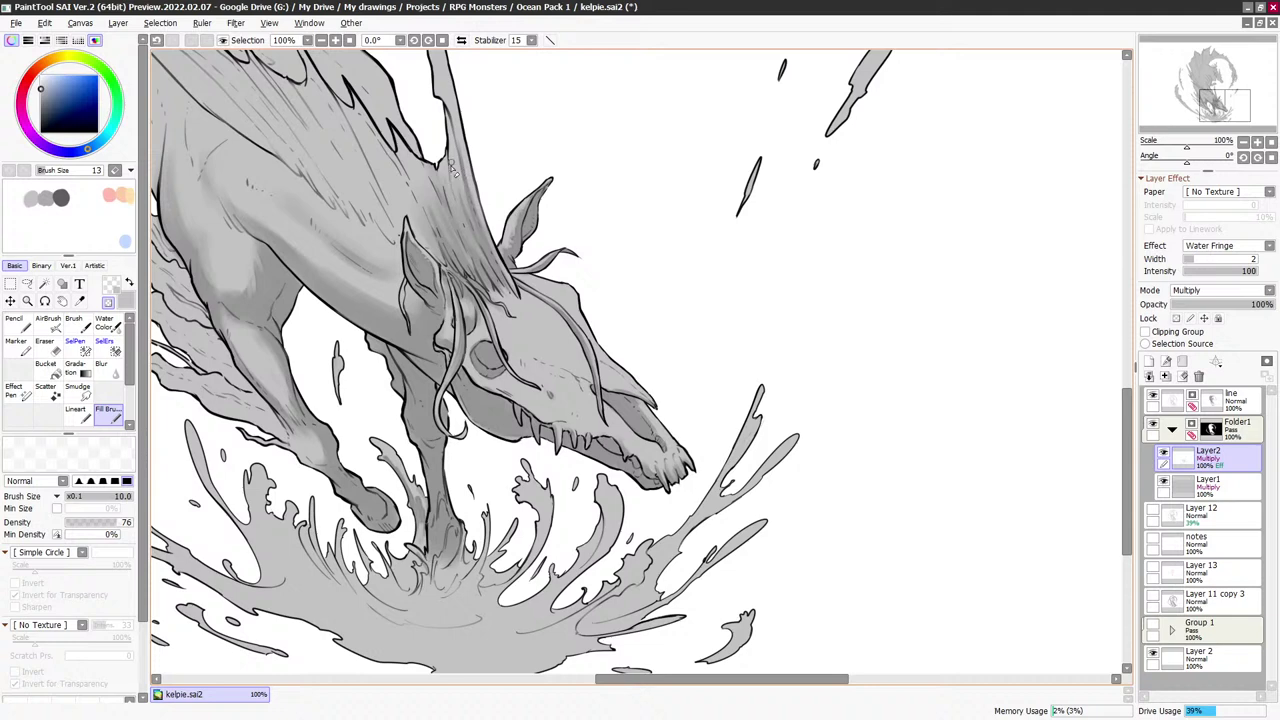
Shade the mane lock above the forehead with brush size 35
{"action": "key", "text": "bracketright"}
{"action": "key", "text": "bracketright"}
{"action": "key", "text": "bracketright"}
{"action": "key", "text": "bracketright"}
{"action": "key", "text": "bracketright"}
{"action": "key", "text": "bracketright"}
{"action": "key", "text": "bracketright"}
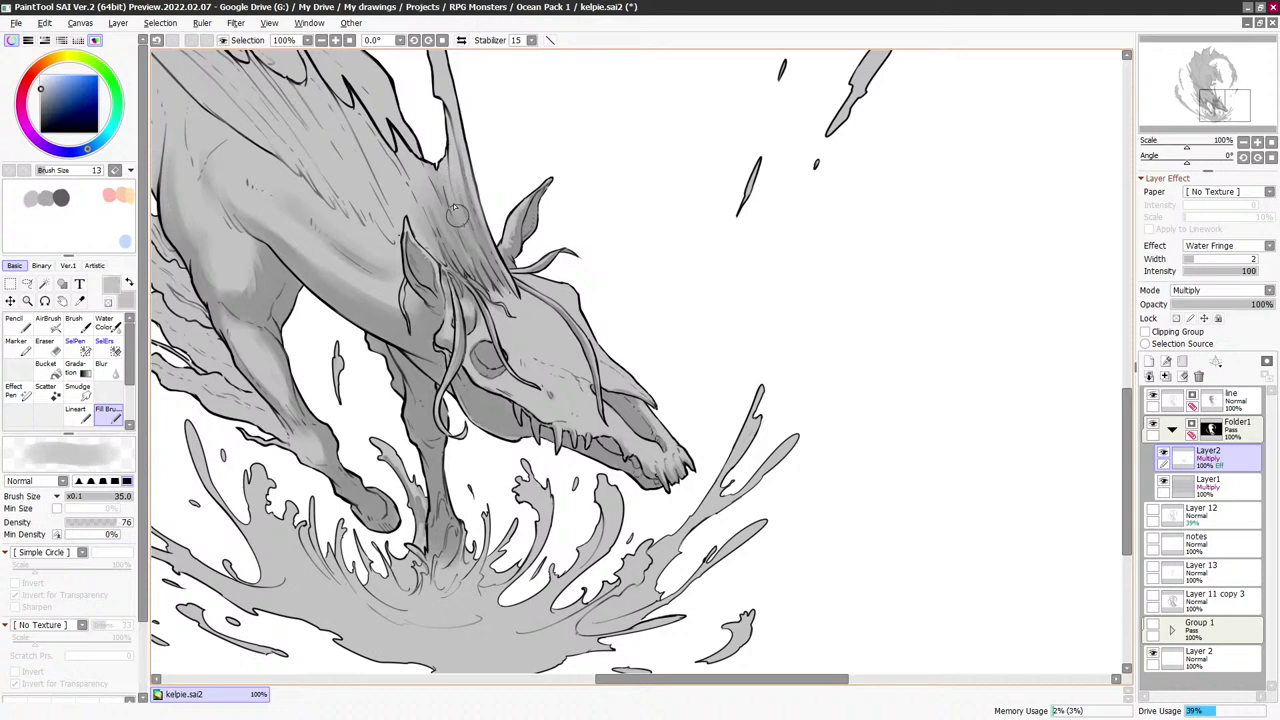
Add a finer shading stroke along the middle of the mane lock with brush size 14
{"action": "key", "text": "bracketleft"}
{"action": "key", "text": "bracketleft"}
{"action": "key", "text": "bracketleft"}
{"action": "key", "text": "bracketleft"}
{"action": "key", "text": "bracketleft"}
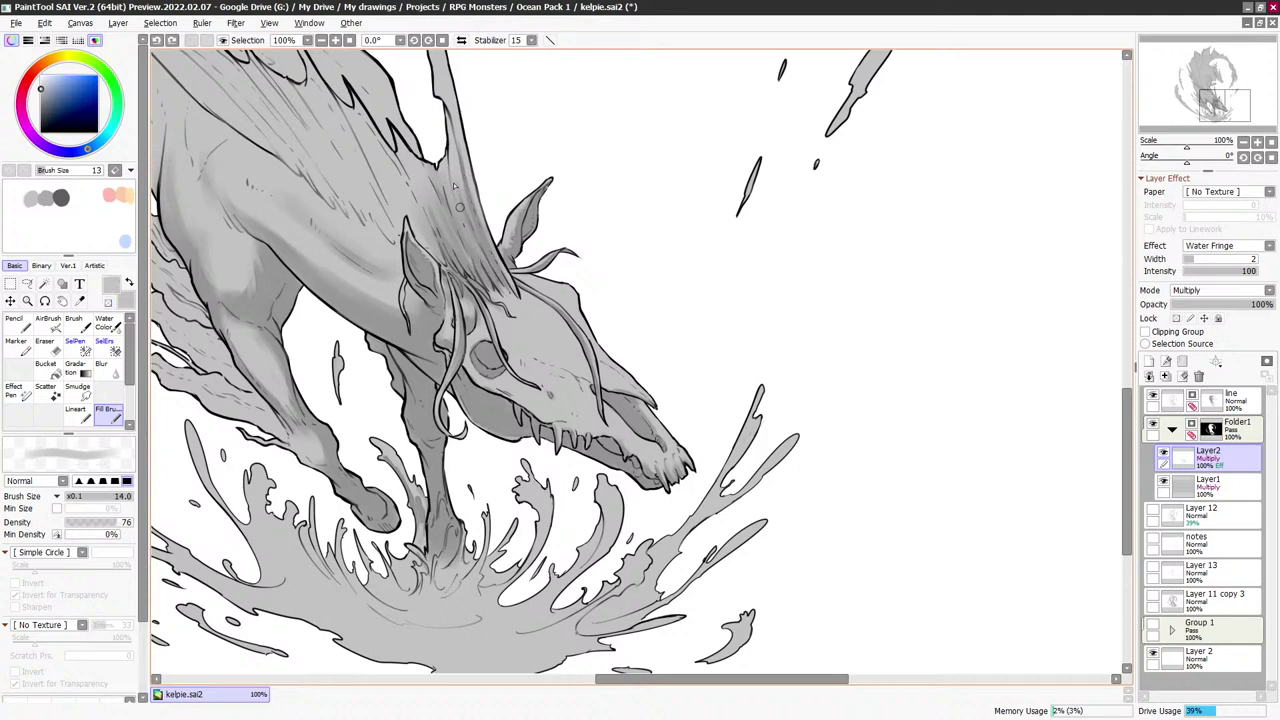
{"action": "left_click_drag", "start_coordinate": [460, 207], "coordinate": [455, 186]}
Shade the forehead below the mane fringe with brush size 50, undoing one stroke
{"action": "left_click_drag", "start_coordinate": [743, 525], "coordinate": [713, 491]}
{"action": "key", "text": "bracketright"}
{"action": "key", "text": "bracketright"}
{"action": "key", "text": "bracketright"}
{"action": "key", "text": "bracketright"}
{"action": "key", "text": "bracketright"}
{"action": "key", "text": "bracketright"}
{"action": "key", "text": "bracketright"}
{"action": "key", "text": "ctrl+z"}
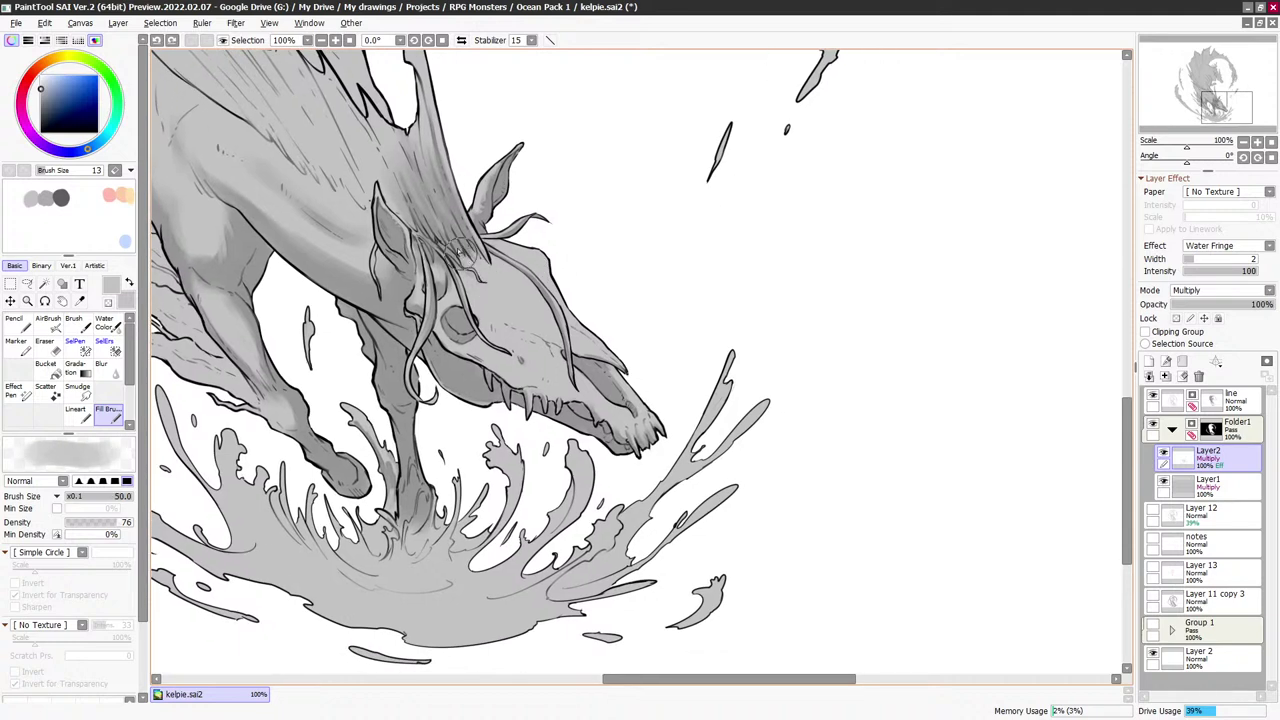
Erase excess shading across the forehead toward the long forelock strand with brush size 8
{"action": "key", "text": "minus"}
{"action": "key", "text": "bracketleft"}
{"action": "key", "text": "bracketleft"}
{"action": "key", "text": "bracketleft"}
{"action": "key", "text": "bracketleft"}
{"action": "key", "text": "bracketleft"}
{"action": "key", "text": "bracketleft"}
{"action": "key", "text": "bracketleft"}
{"action": "key", "text": "bracketleft"}
{"action": "key", "text": "bracketleft"}
{"action": "key", "text": "bracketleft"}
{"action": "key", "text": "bracketleft"}
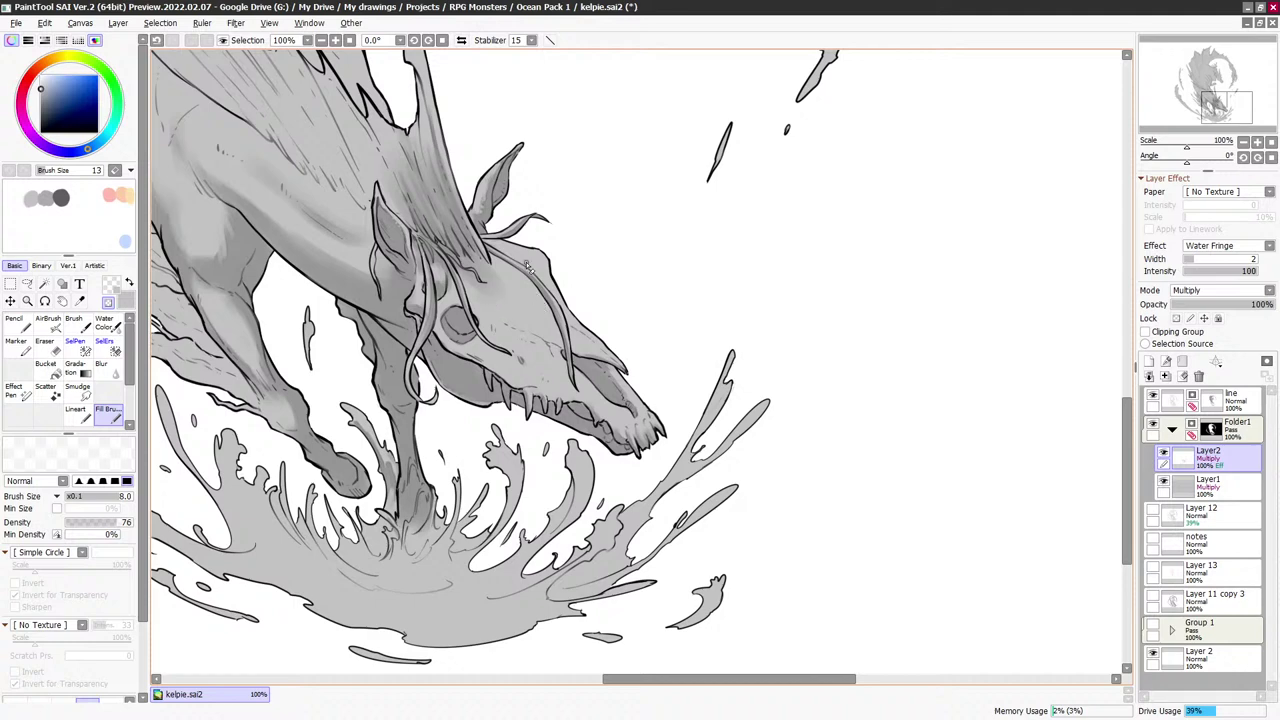
Refine the edges of the forehead shading with a finer eraser
{"action": "key", "text": "bracketleft"}
{"action": "key", "text": "bracketright"}
{"action": "key", "text": "bracketleft"}
{"action": "key", "text": "bracketleft"}
{"action": "key", "text": "bracketleft"}
{"action": "key", "text": "bracketleft"}
{"action": "key", "text": "bracketleft"}
{"action": "key", "text": "bracketright"}
{"action": "key", "text": "bracketright"}
{"action": "key", "text": "bracketright"}
{"action": "key", "text": "bracketright"}
Shade the forelock root beside the near ear with brush size 16
{"action": "key", "text": "minus"}
{"action": "key", "text": "bracketright"}
{"action": "key", "text": "bracketright"}
{"action": "key", "text": "bracketright"}
{"action": "key", "text": "bracketright"}
{"action": "key", "text": "bracketright"}
{"action": "left_click_drag", "start_coordinate": [437, 264], "coordinate": [441, 283]}
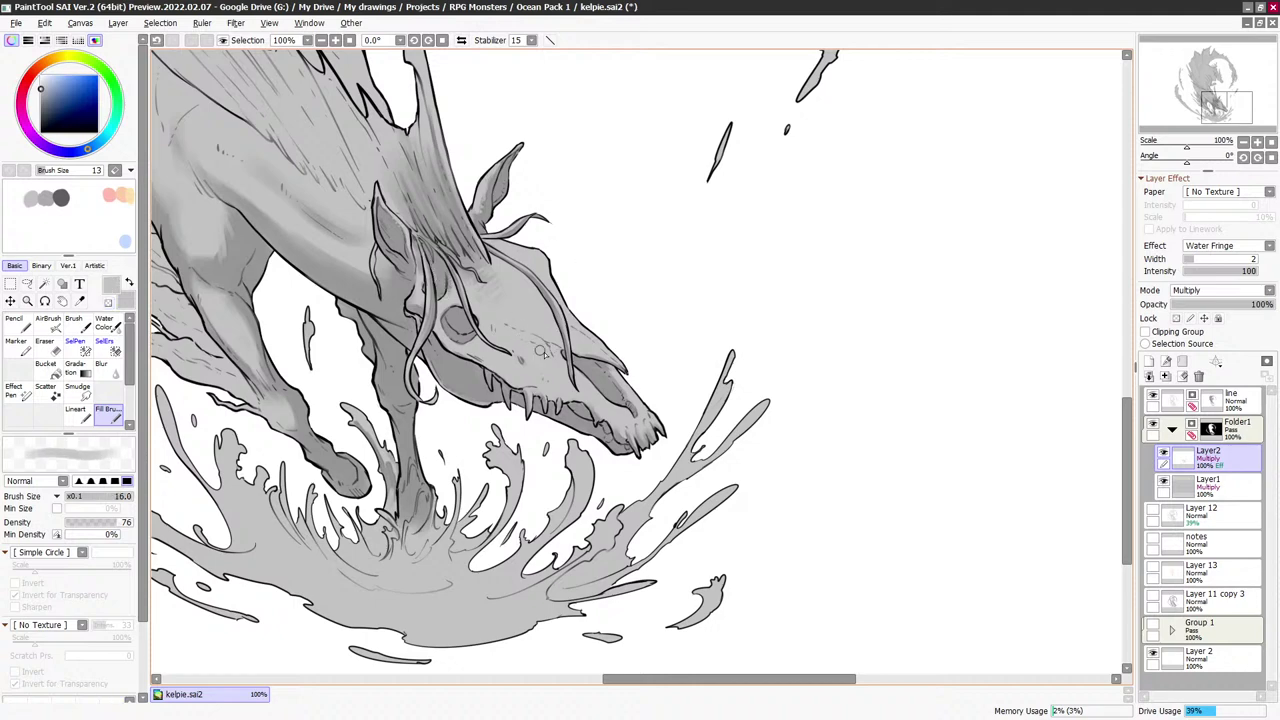
Shade the side of the snout between the eye socket and the long forelock strand with brush size 30
{"action": "key", "text": "bracketleft"}
{"action": "key", "text": "bracketright"}
{"action": "key", "text": "bracketright"}
{"action": "key", "text": "bracketright"}
{"action": "key", "text": "bracketright"}
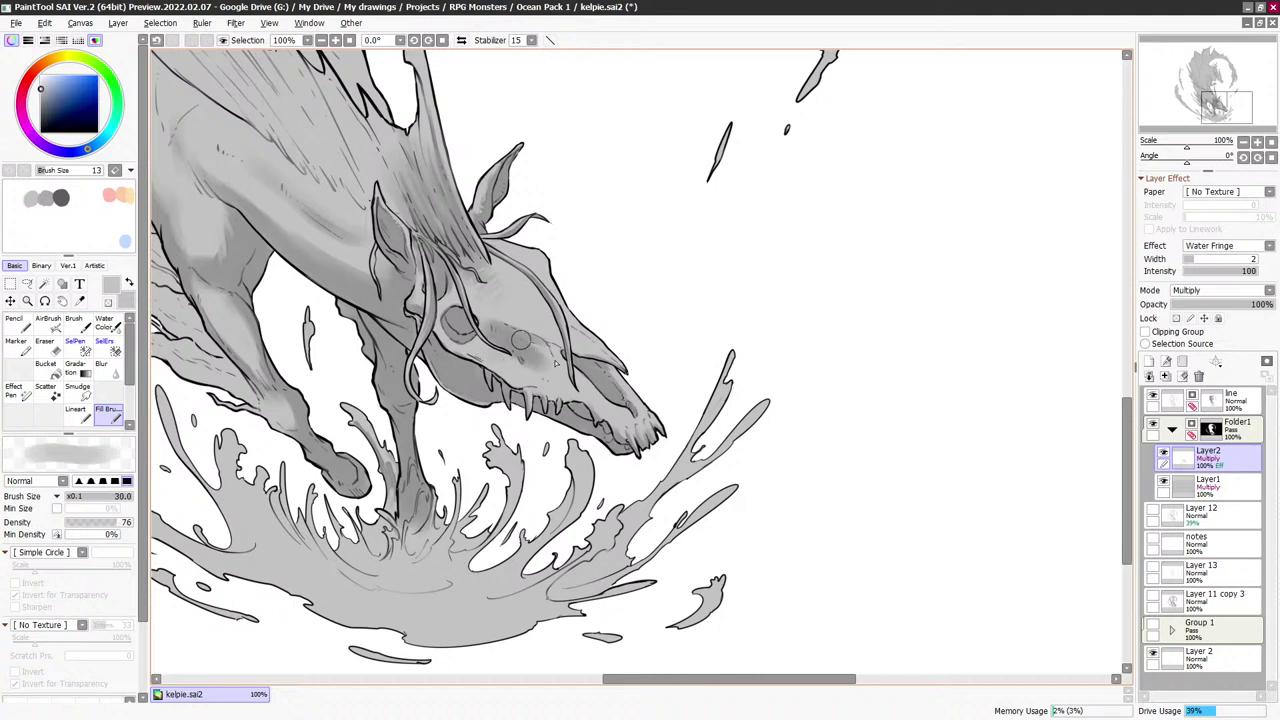
Erase excess along the lower edge of the snout shadow with brush size 5
{"action": "key", "text": "minus"}
{"action": "key", "text": "bracketleft"}
{"action": "key", "text": "bracketleft"}
{"action": "key", "text": "bracketleft"}
{"action": "key", "text": "bracketleft"}
{"action": "key", "text": "bracketleft"}
{"action": "key", "text": "bracketleft"}
{"action": "key", "text": "bracketleft"}
{"action": "key", "text": "bracketleft"}
{"action": "key", "text": "bracketleft"}
{"action": "key", "text": "bracketleft"}
{"action": "key", "text": "bracketleft"}
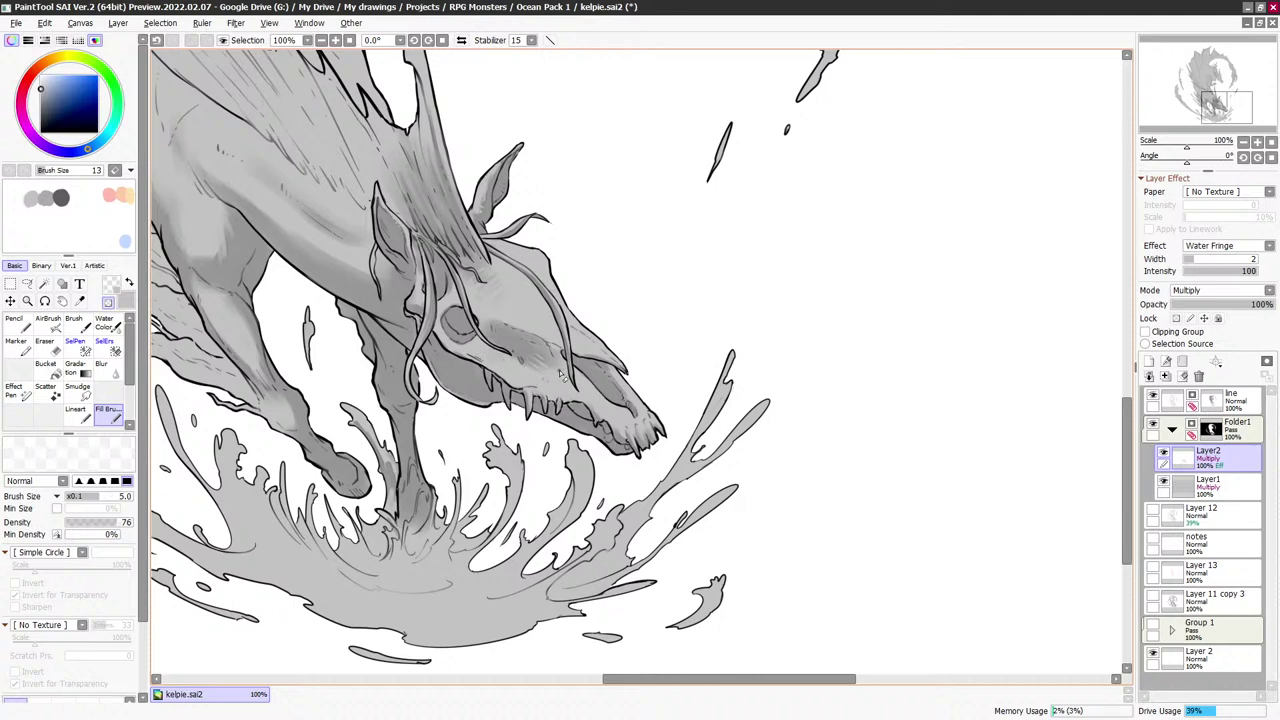
Touch up the snout shadow and erase its excess with a slightly larger brush
{"action": "key", "text": "e"}
{"action": "key", "text": "bracketright"}
{"action": "key", "text": "minus"}
{"action": "key", "text": "bracketright"}
{"action": "key", "text": "bracketright"}
{"action": "key", "text": "bracketright"}
{"action": "key", "text": "bracketright"}
{"action": "key", "text": "bracketright"}
Shade the upper tip of the snout shadow in front of the eye socket with brush size 4
{"action": "key", "text": "e"}
{"action": "key", "text": "bracketleft"}
{"action": "key", "text": "bracketleft"}
{"action": "key", "text": "bracketleft"}
{"action": "key", "text": "bracketleft"}
{"action": "key", "text": "bracketleft"}
{"action": "key", "text": "bracketleft"}
{"action": "key", "text": "bracketleft"}
{"action": "key", "text": "bracketleft"}
{"action": "key", "text": "bracketleft"}
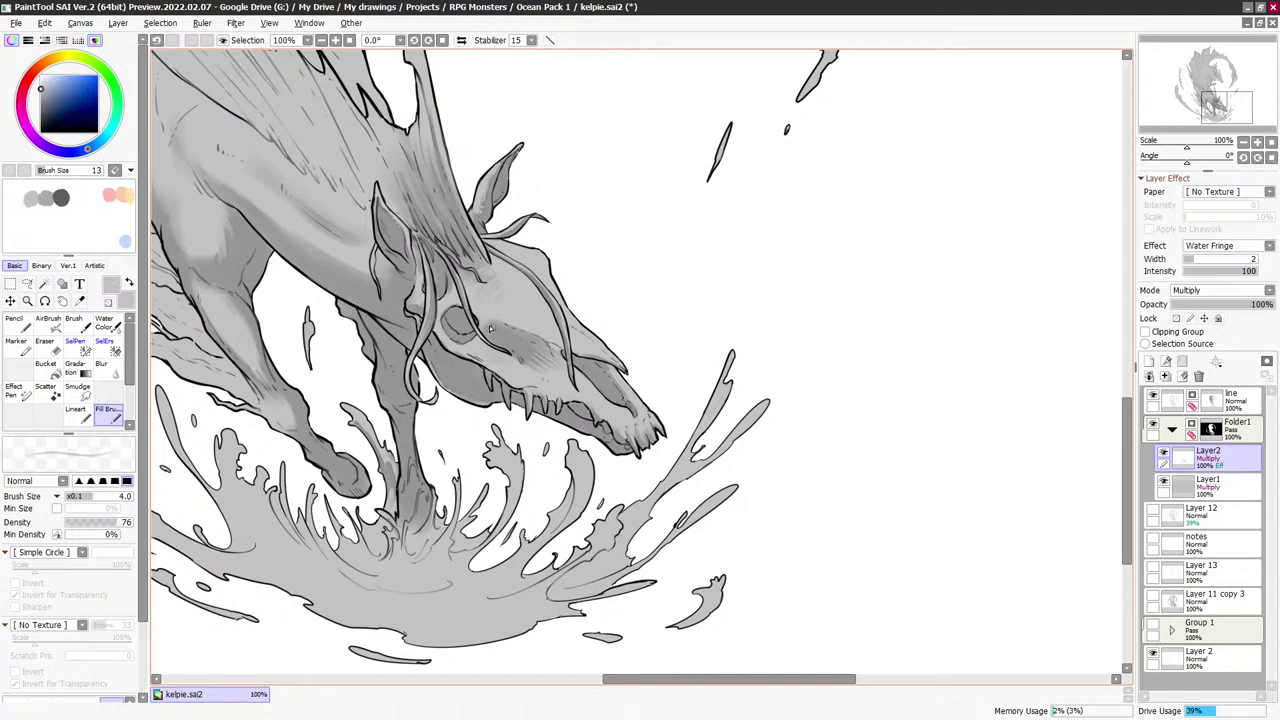
Sharpen the tip of the snout shadow in front of the eye socket by alternately erasing and shading with brush size 7
{"action": "key", "text": "bracketright"}
{"action": "key", "text": "bracketright"}
{"action": "key", "text": "e"}
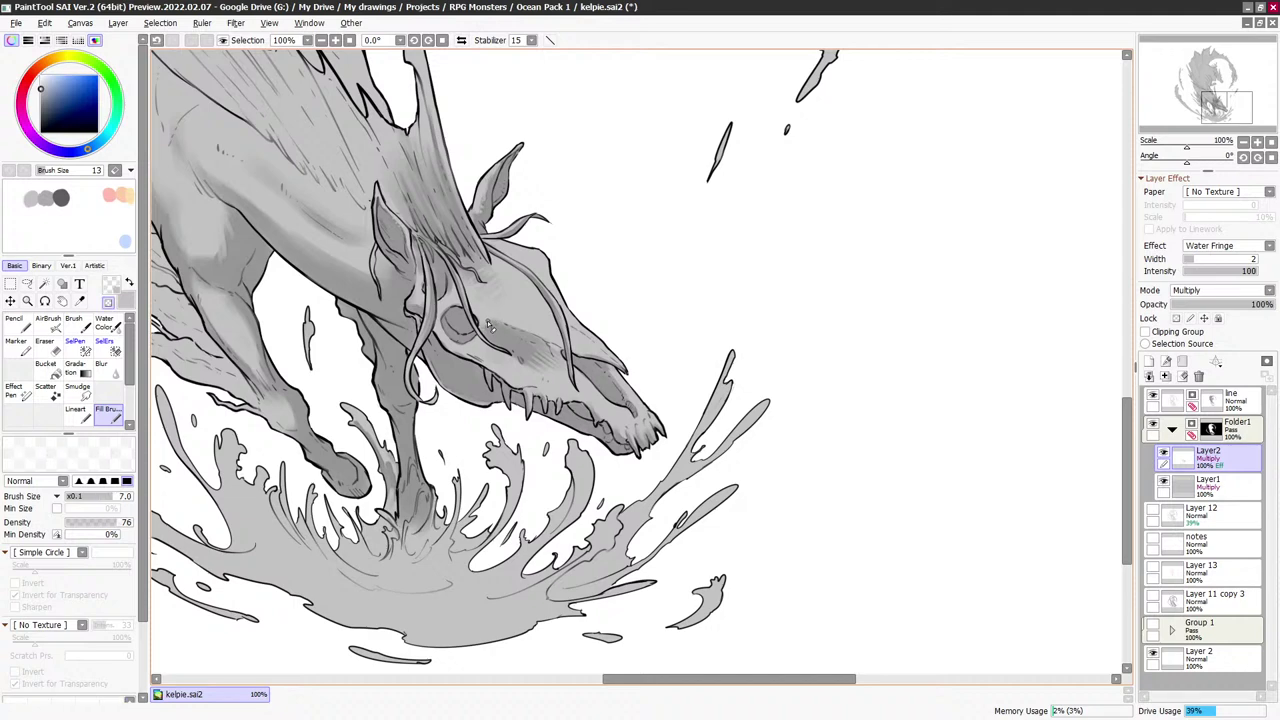
{"action": "key", "text": "e"}
{"action": "key", "text": "e"}
{"action": "key", "text": "e"}
{"action": "key", "text": "bracketright"}
{"action": "key", "text": "bracketright"}
{"action": "key", "text": "e"}
{"action": "key", "text": "e"}
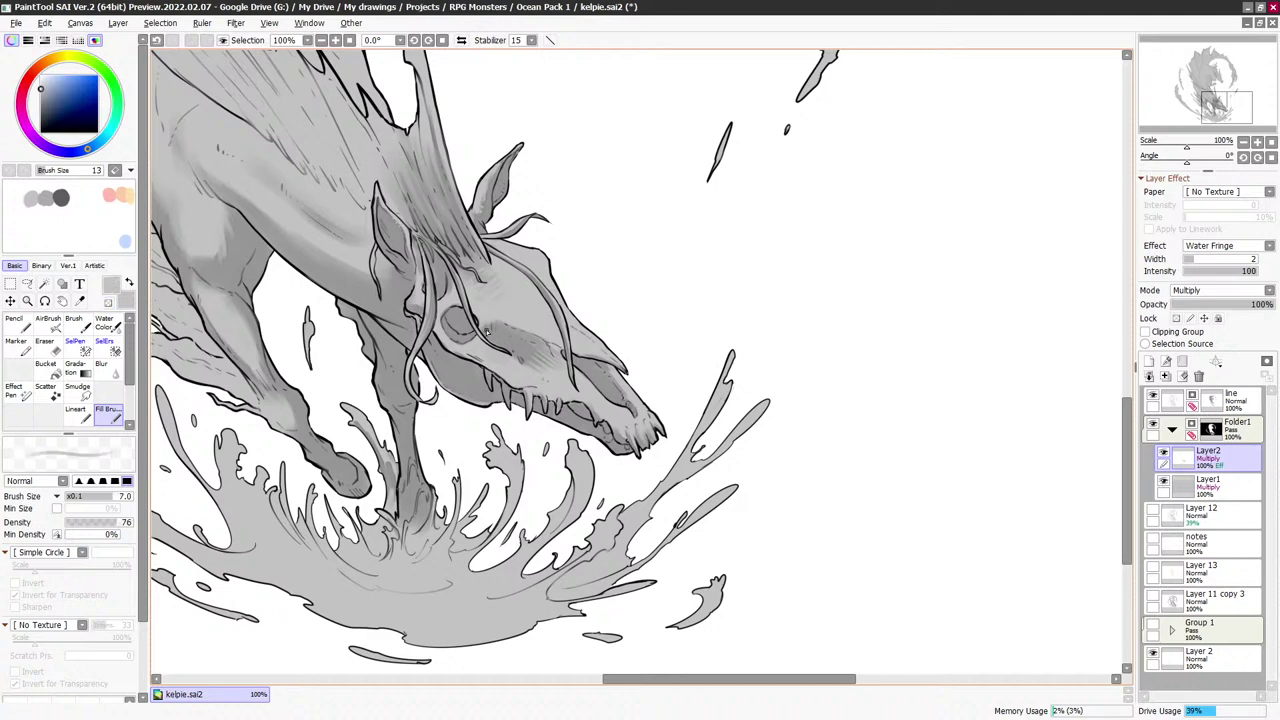
Erase along the top of the snout shadow near the eye socket with brush size 9
{"action": "key", "text": "e"}
{"action": "key", "text": "bracketright"}
{"action": "key", "text": "bracketright"}
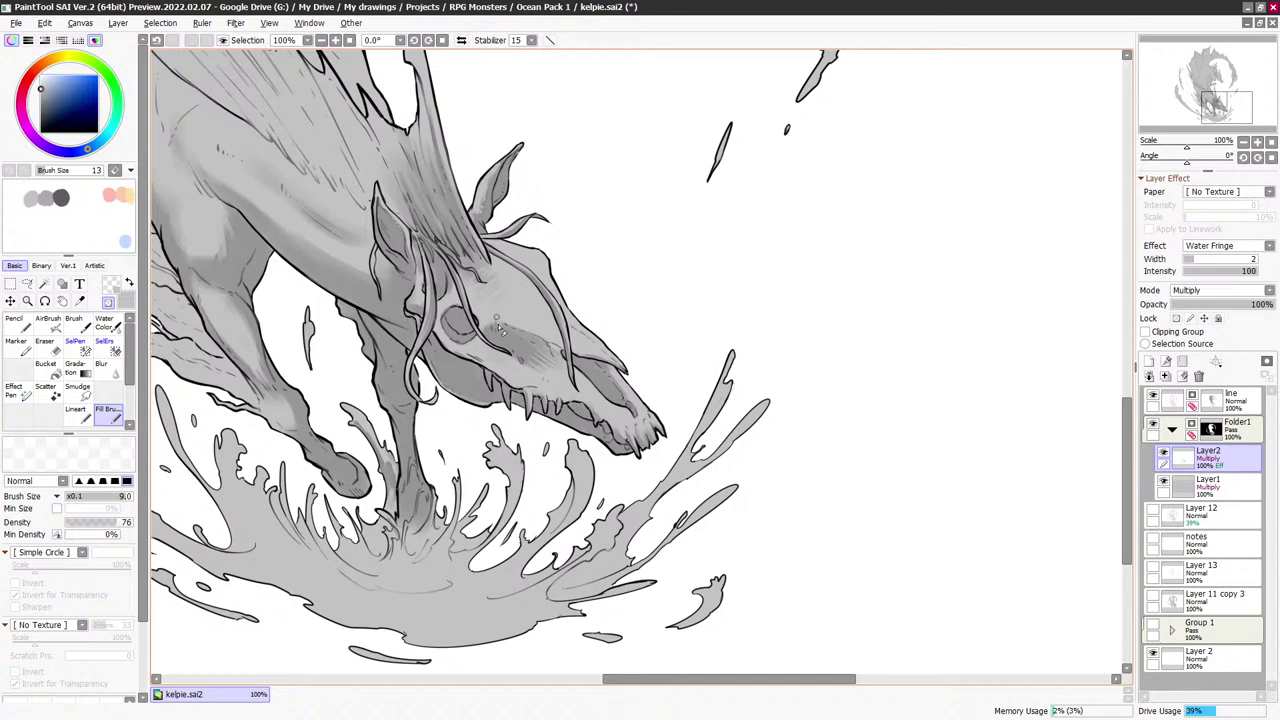
Shade around the small hole in the cheek with brush size 10 and erase beside it with size 12
{"action": "key", "text": "e"}
{"action": "key", "text": "bracketright"}
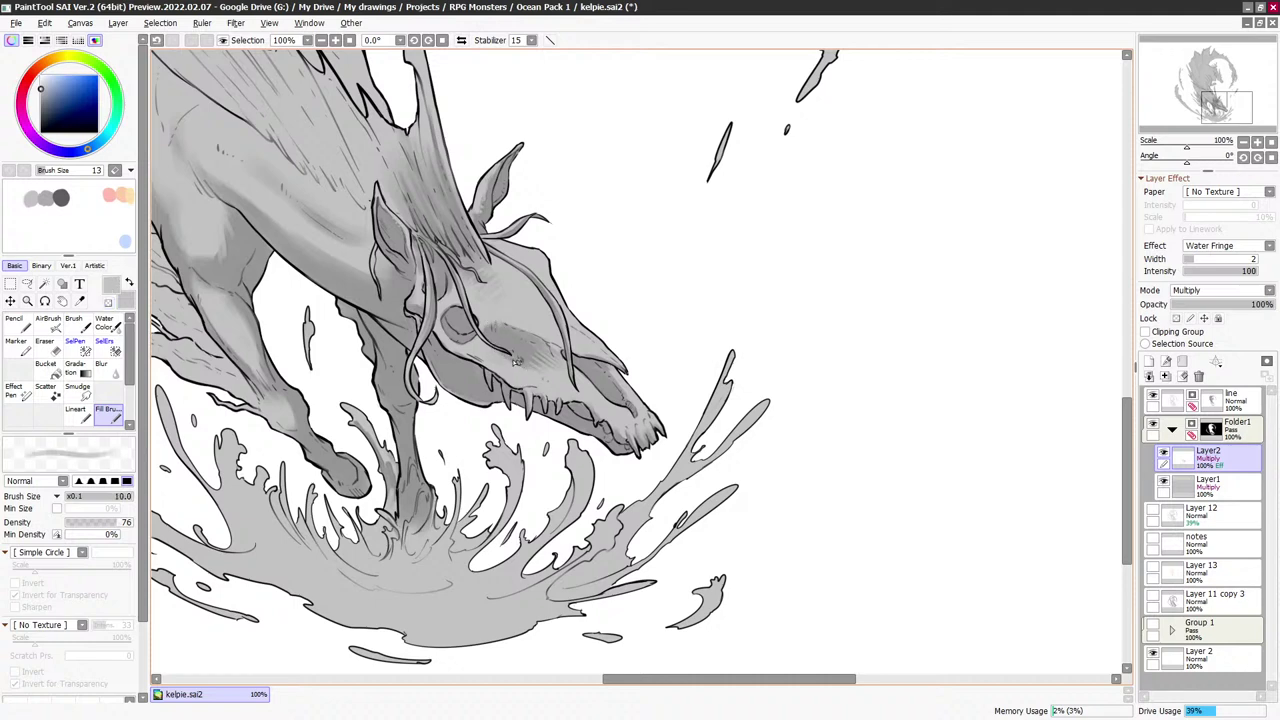
{"action": "key", "text": "e"}
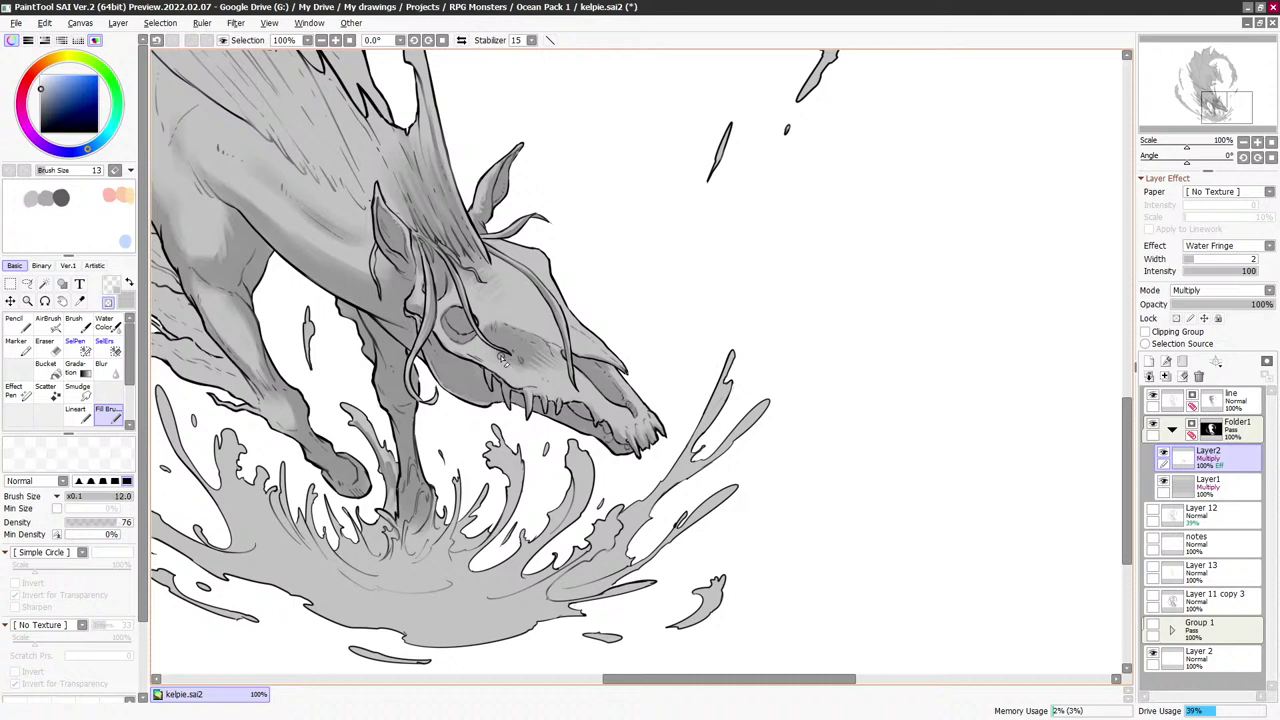
Add fine shading just below the small cheek hole with brush size 7
{"action": "key", "text": "e"}
{"action": "key", "text": "bracketleft"}
{"action": "key", "text": "bracketleft"}
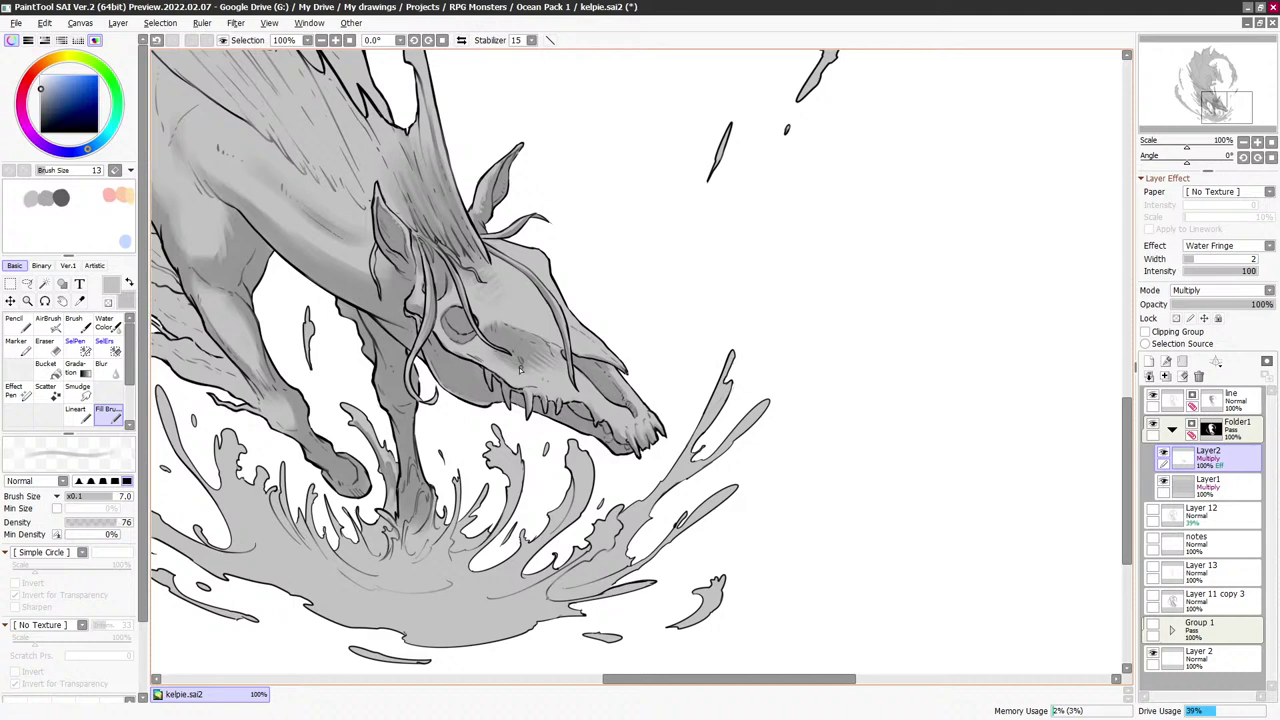
Erase along the upper edge of the snout shadow near the long forelock strand with brush size 10
{"action": "key", "text": "e"}
{"action": "key", "text": "e"}
{"action": "key", "text": "bracketleft"}
{"action": "key", "text": "bracketleft"}
{"action": "key", "text": "bracketright"}
{"action": "key", "text": "bracketright"}
{"action": "key", "text": "bracketright"}
{"action": "key", "text": "bracketright"}
{"action": "key", "text": "e"}
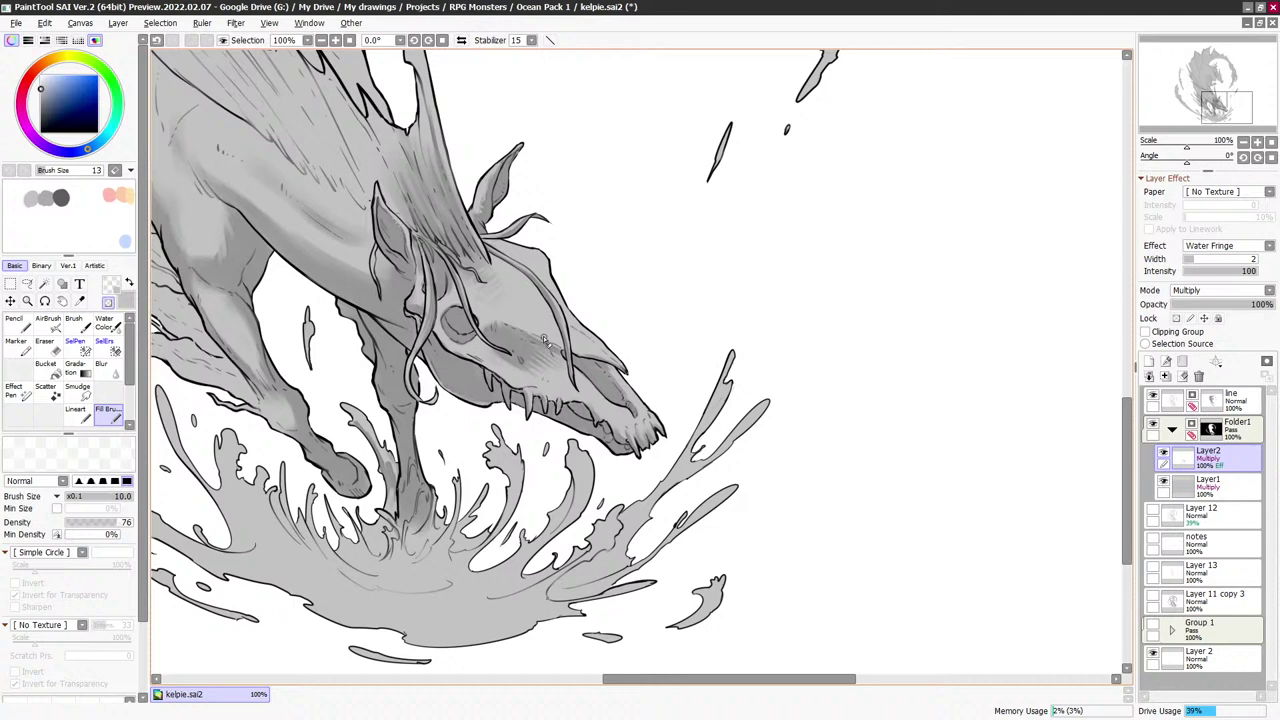
Shade along the snout ridge from the long forelock strand back toward the eye with brush size 10
{"action": "key", "text": "e"}
{"action": "left_click_drag", "start_coordinate": [565, 349], "coordinate": [531, 335]}
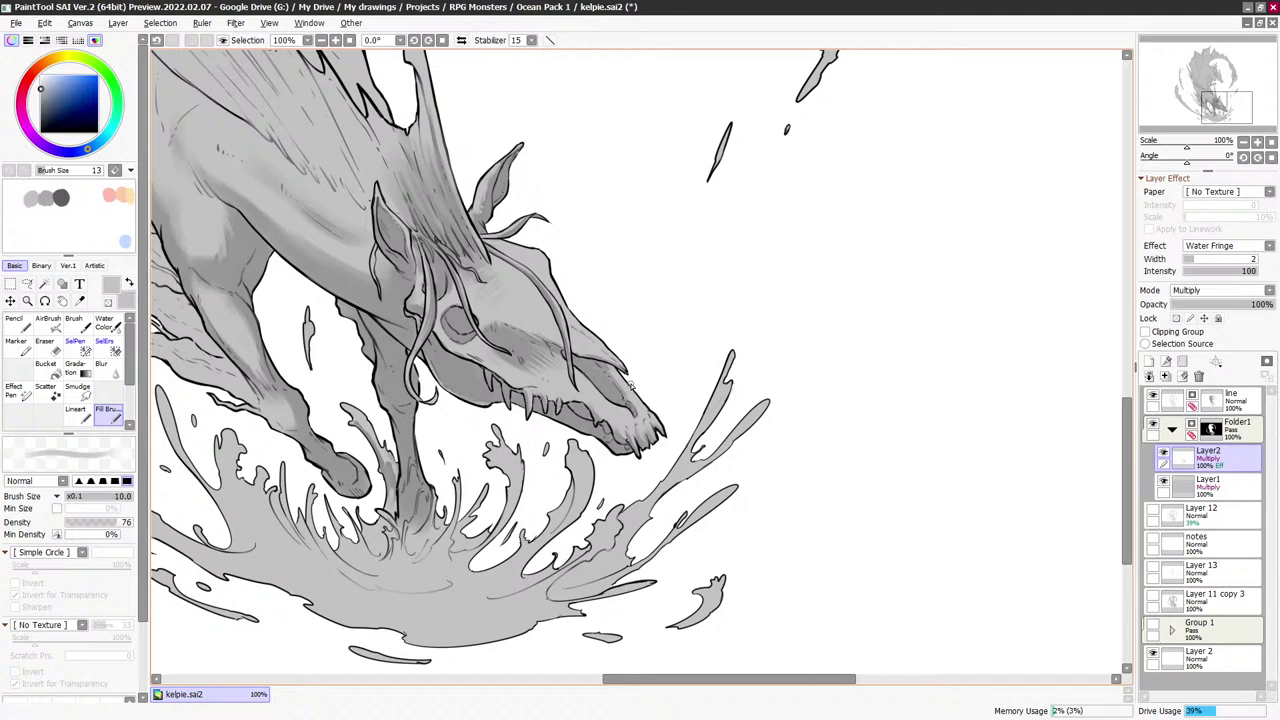
Erase excess snout shading beside the lower end of the long forelock strand with brush size 16
{"action": "left_click_drag", "start_coordinate": [668, 276], "coordinate": [668, 284]}
{"action": "key", "text": "e"}
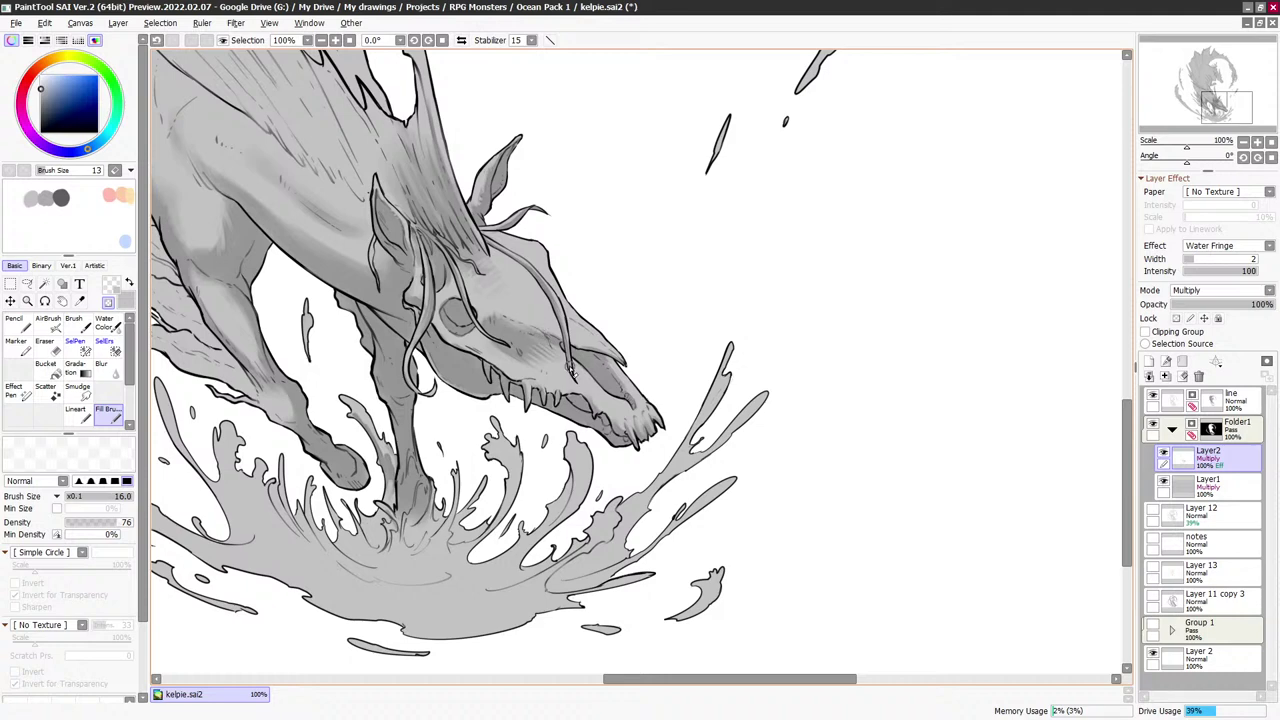
{"action": "left_click_drag", "start_coordinate": [572, 307], "coordinate": [564, 292]}
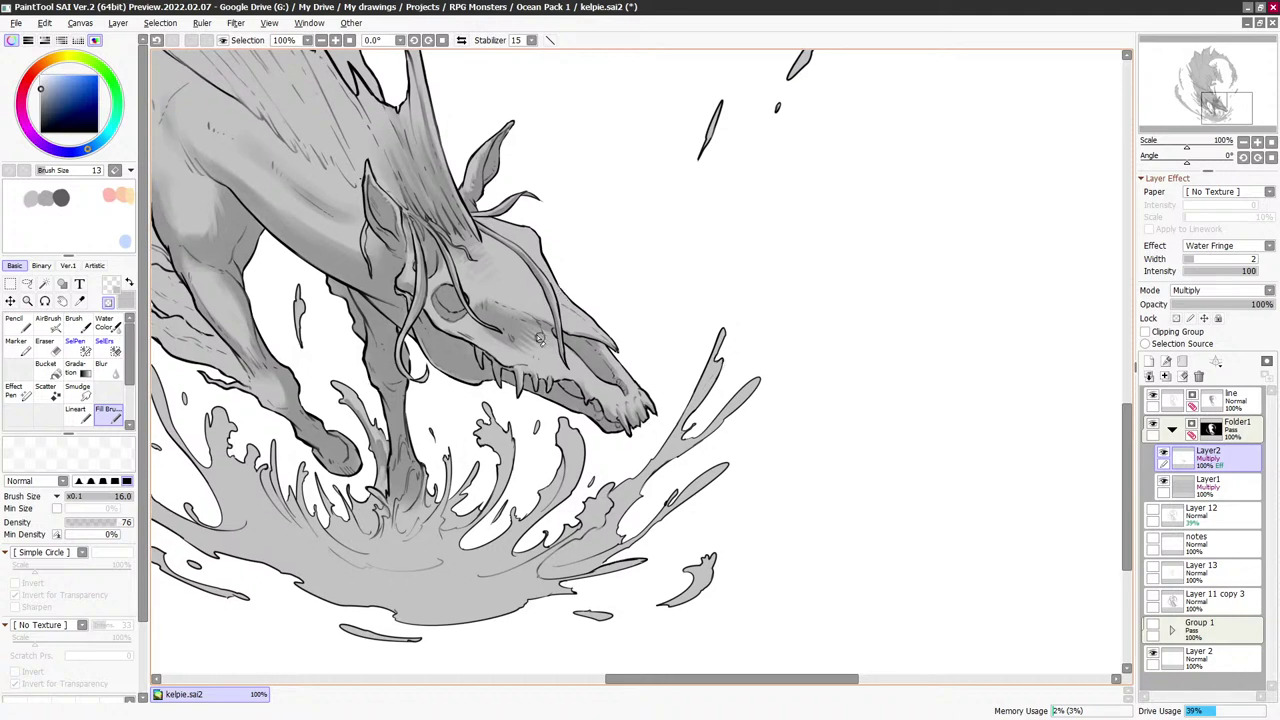
Shade the creature's snout with the brush in paint mode, using size 50 for soft tone and size 20 along the nose
{"action": "key", "text": "minus"}
{"action": "key", "text": "bracketright"}
{"action": "key", "text": "bracketright"}
{"action": "key", "text": "bracketright"}
{"action": "key", "text": "bracketright"}
{"action": "key", "text": "bracketright"}
{"action": "key", "text": "bracketright"}
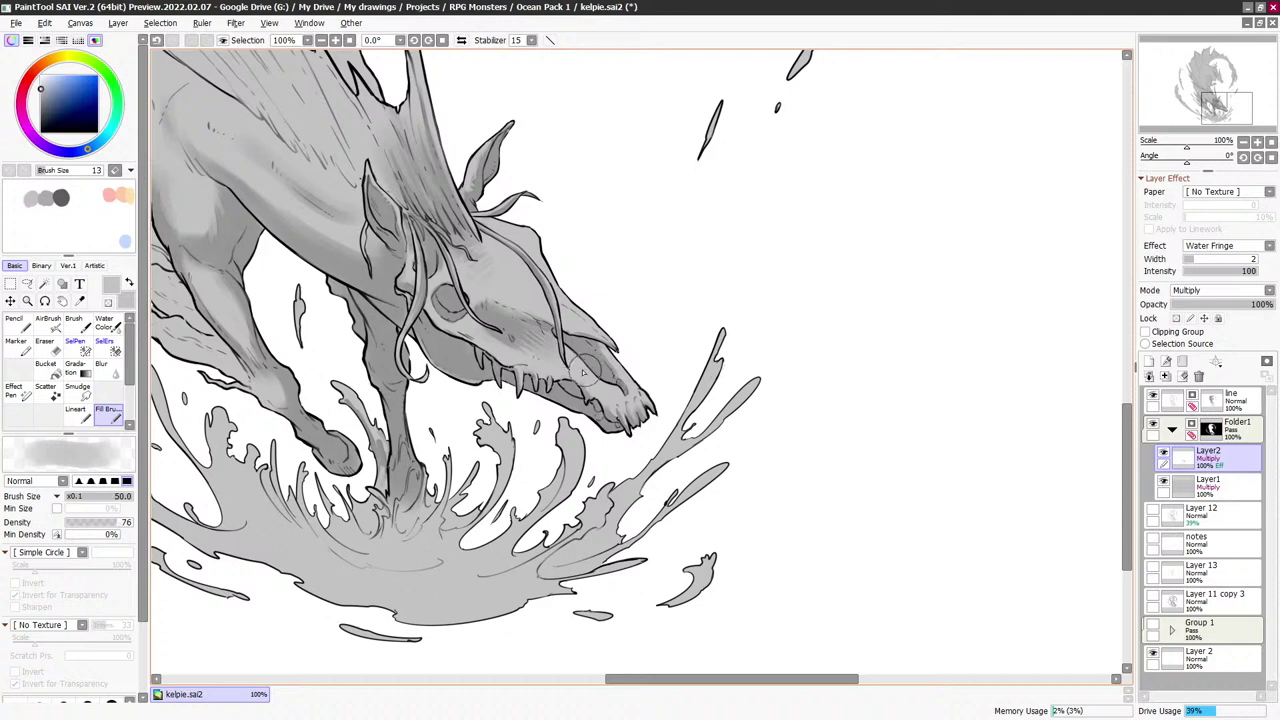
{"action": "key", "text": "bracketleft"}
{"action": "key", "text": "bracketleft"}
{"action": "key", "text": "bracketleft"}
{"action": "key", "text": "bracketleft"}
{"action": "key", "text": "bracketleft"}
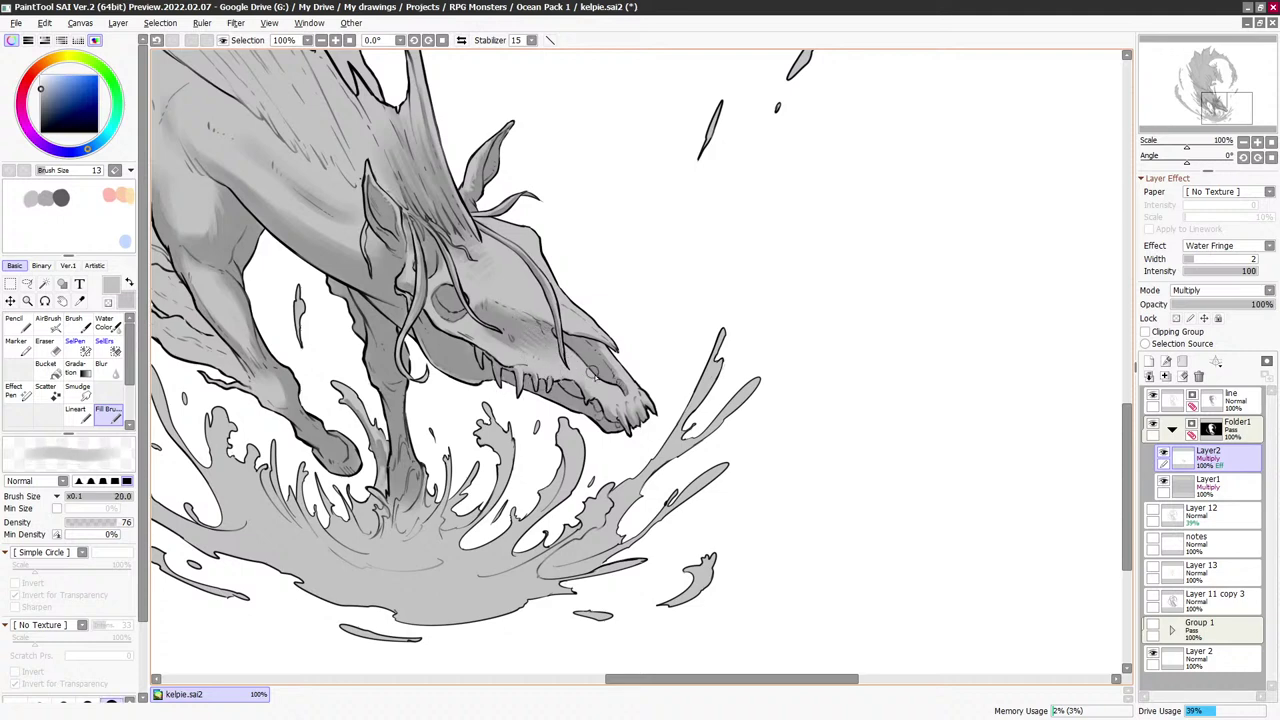
Refine the snout shading by alternating between erasing and painting, with the brush reduced to size 6
{"action": "key", "text": "minus"}
{"action": "key", "text": "bracketleft"}
{"action": "key", "text": "bracketleft"}
{"action": "key", "text": "bracketleft"}
{"action": "key", "text": "bracketleft"}
{"action": "key", "text": "bracketleft"}
{"action": "key", "text": "bracketleft"}
{"action": "key", "text": "bracketleft"}
{"action": "left_click_drag", "start_coordinate": [557, 304], "coordinate": [563, 340]}
{"action": "key", "text": "minus"}
{"action": "key", "text": "bracketleft"}
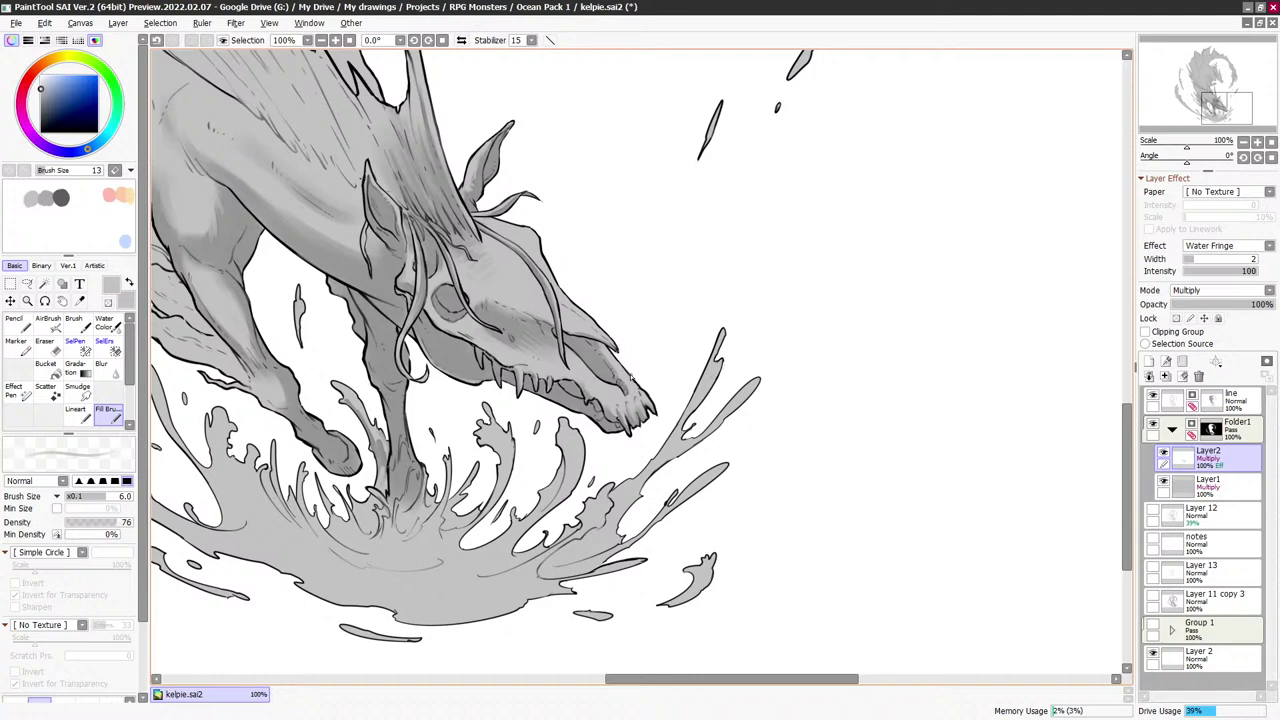
Shade the mouth and lower jaw with progressively larger brush sizes from 14 up to 35
{"action": "key", "text": "bracketright"}
{"action": "key", "text": "bracketright"}
{"action": "key", "text": "bracketright"}
{"action": "key", "text": "bracketright"}
{"action": "key", "text": "bracketright"}
{"action": "key", "text": "bracketright"}
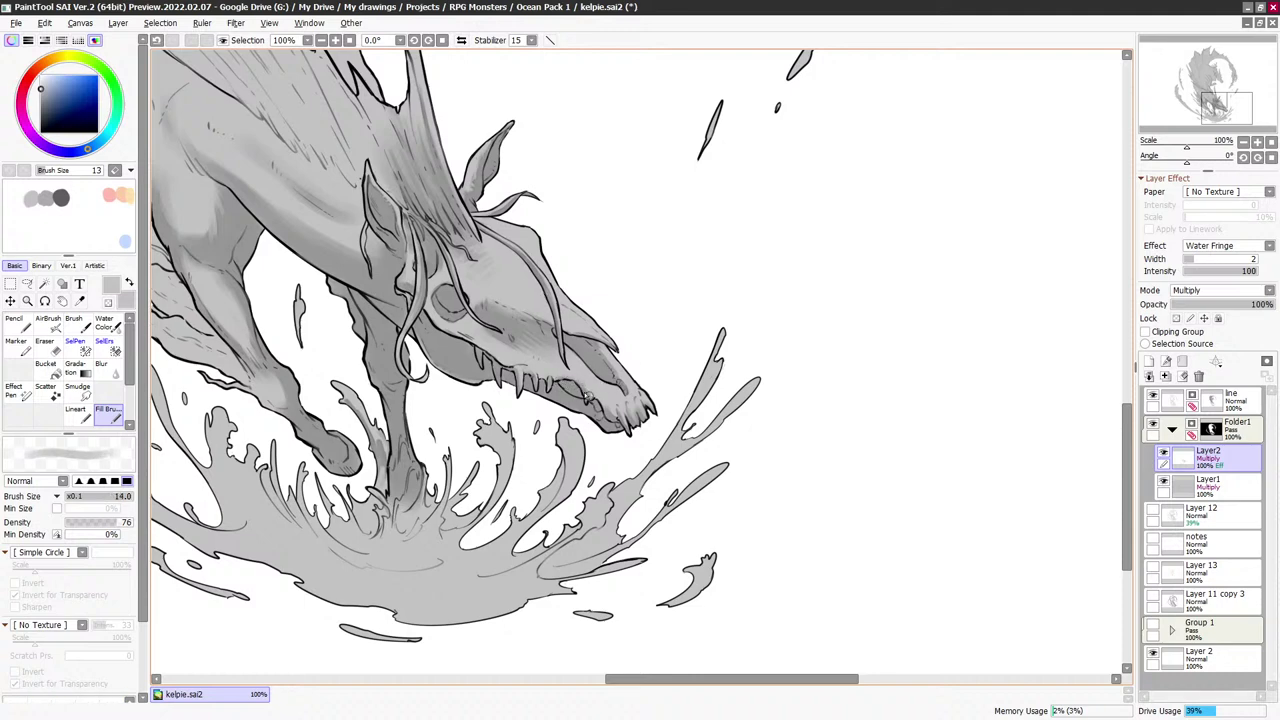
{"action": "key", "text": "bracketright"}
{"action": "key", "text": "bracketright"}
{"action": "key", "text": "bracketright"}
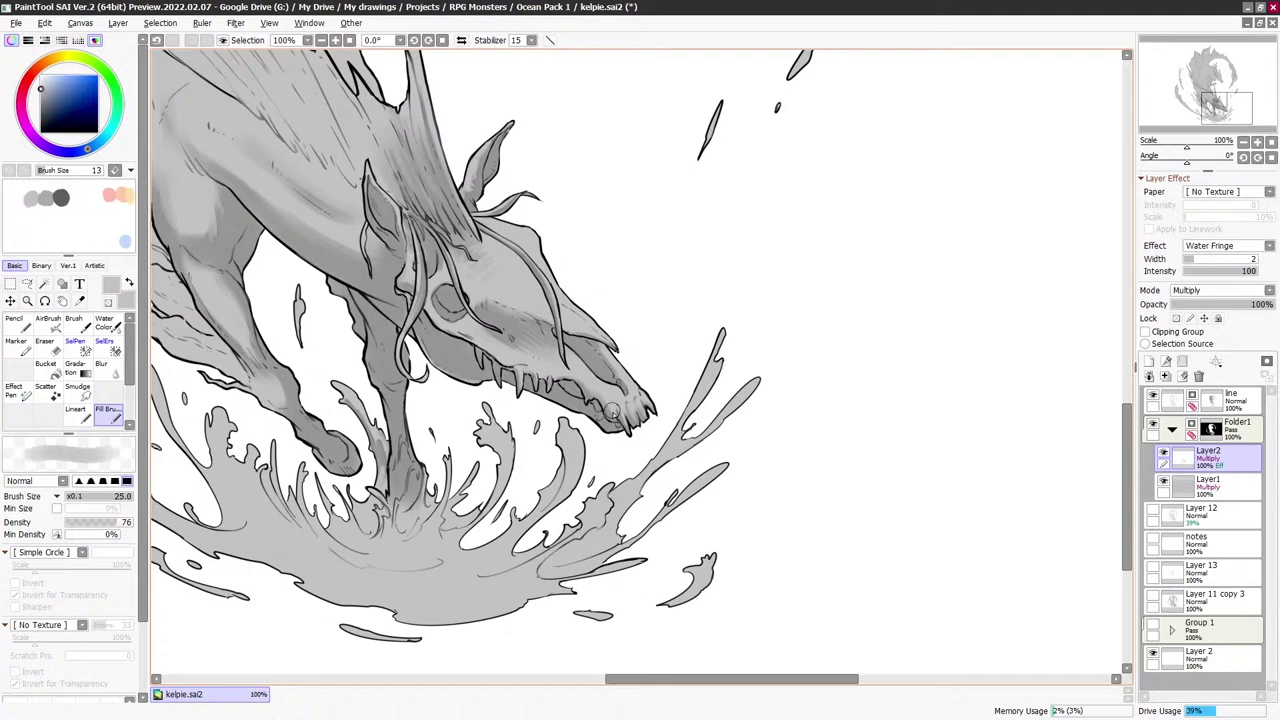
{"action": "key", "text": "bracketright"}
{"action": "key", "text": "bracketright"}
Open a new floating view of the drawing, narrow its window, and move it off the main canvas
{"action": "left_click_drag", "start_coordinate": [630, 290], "coordinate": [700, 346]}
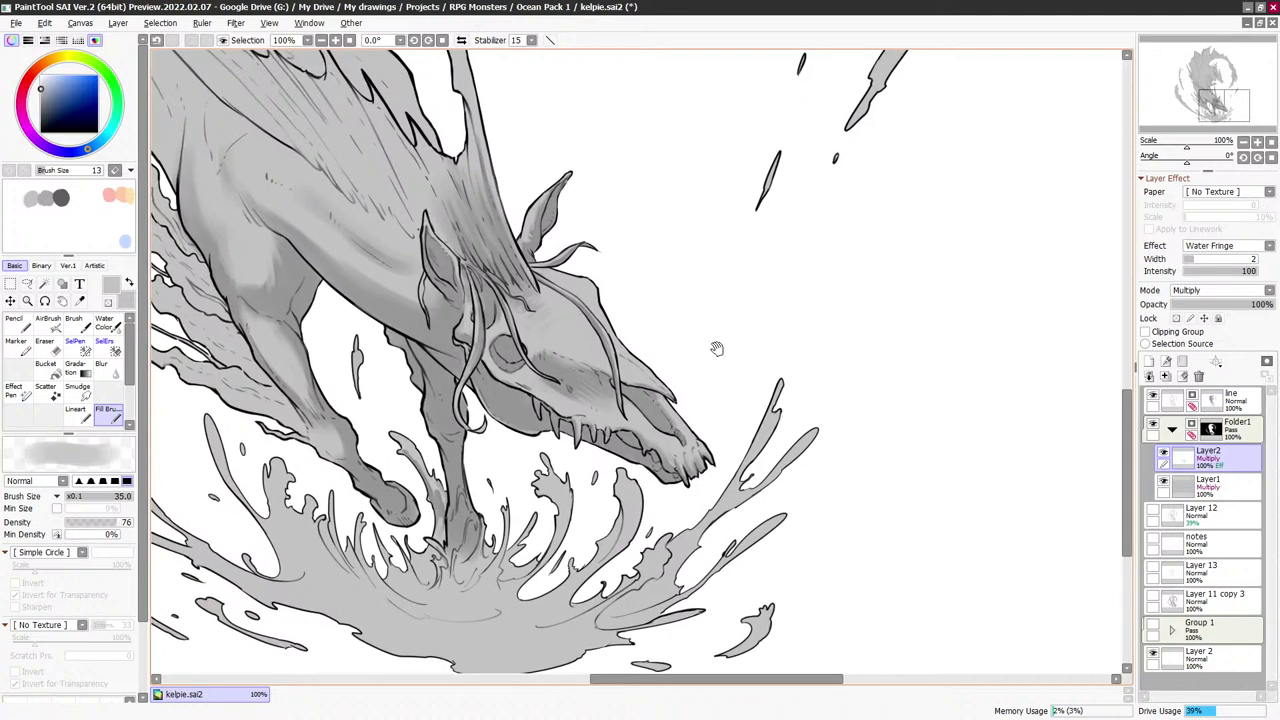
{"action": "left_click", "coordinate": [270, 23]}
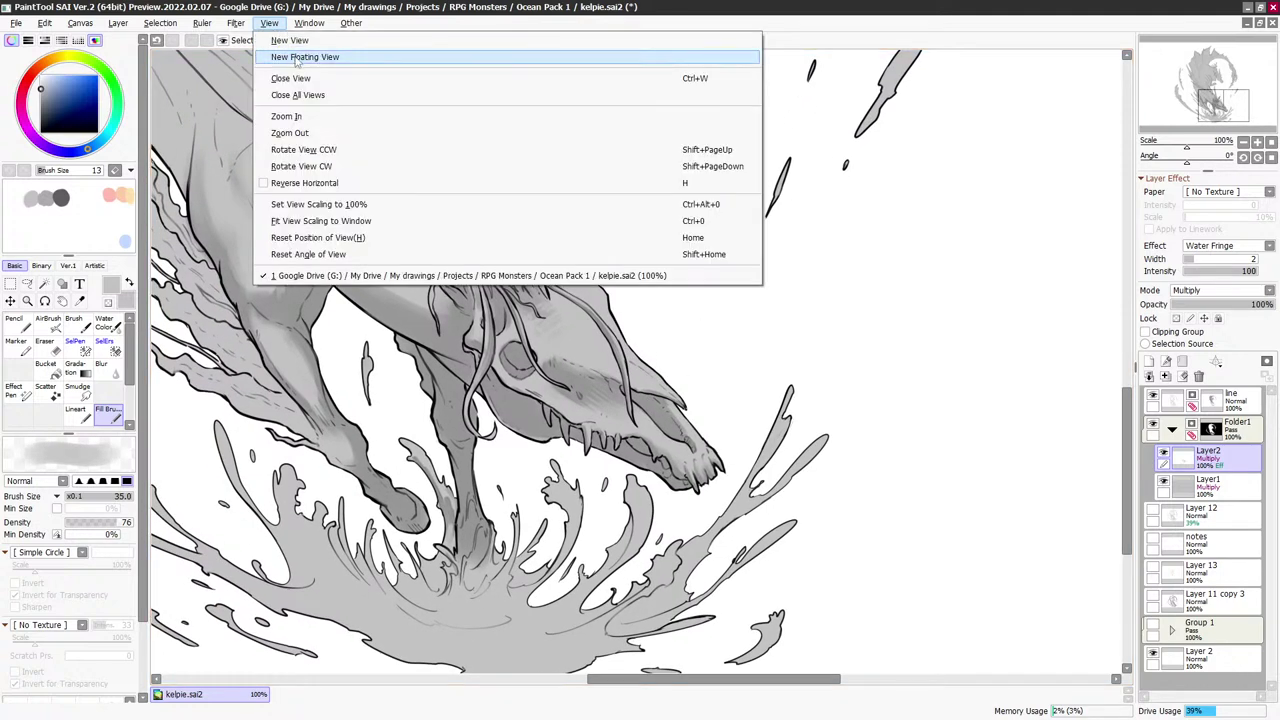
{"action": "left_click", "coordinate": [297, 58]}
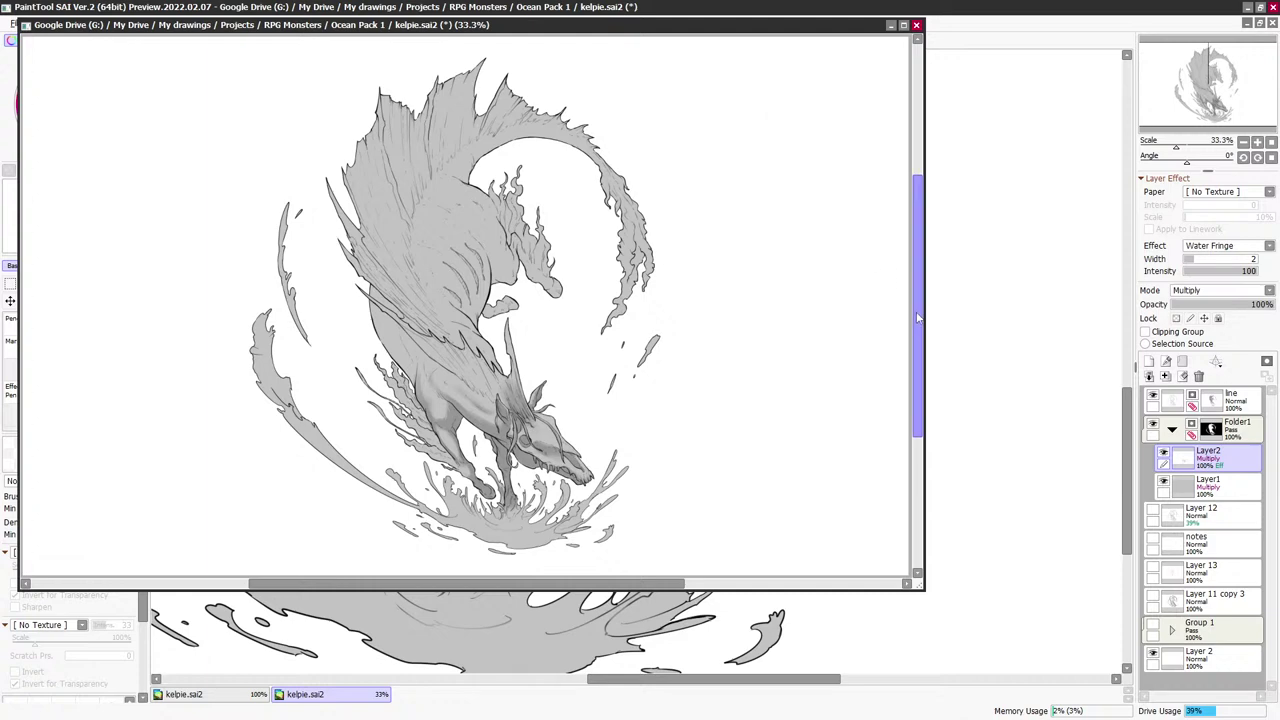
{"action": "left_click_drag", "start_coordinate": [926, 311], "coordinate": [548, 311]}
{"action": "left_click_drag", "start_coordinate": [397, 24], "coordinate": [830, 0]}
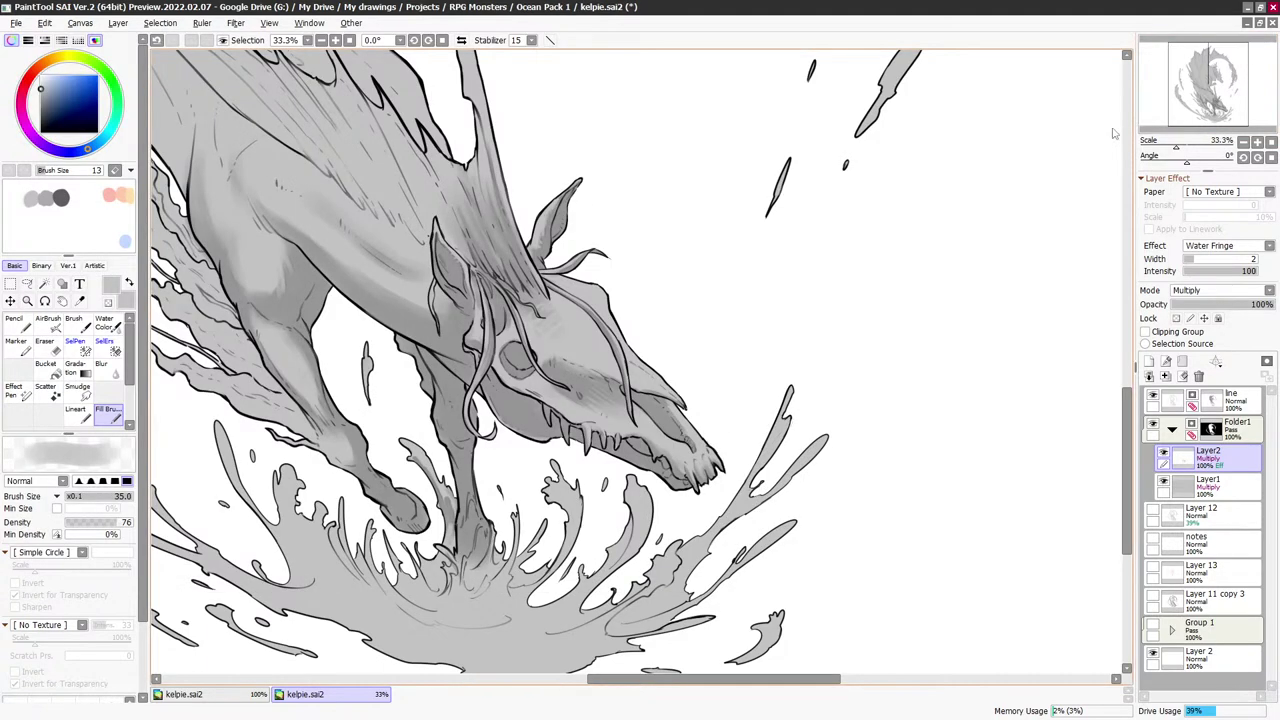
Return to the main drawing view and work on the forehead shading with the brush at size 16
{"action": "left_click", "coordinate": [573, 350]}
{"action": "key", "text": "["}
{"action": "key", "text": "["}
{"action": "key", "text": "["}
{"action": "key", "text": "["}
{"action": "key", "text": "["}
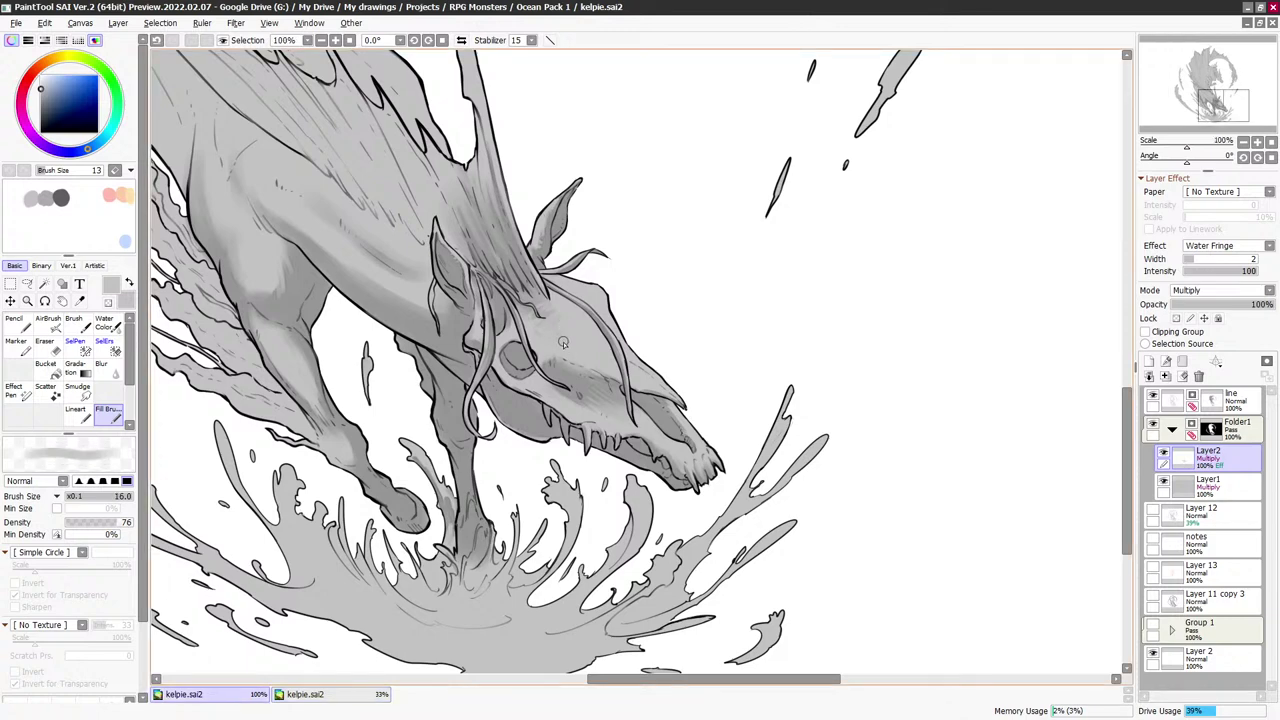
Shade broadly across the creature's head with the brush enlarged to size 250
{"action": "key", "text": "]"}
{"action": "key", "text": "]"}
{"action": "key", "text": "]"}
{"action": "key", "text": "]"}
{"action": "key", "text": "]"}
{"action": "key", "text": "]"}
{"action": "key", "text": "]"}
{"action": "key", "text": "]"}
{"action": "key", "text": "]"}
{"action": "key", "text": "]"}
{"action": "key", "text": "]"}
{"action": "key", "text": "]"}
{"action": "key", "text": "]"}
{"action": "key", "text": "]"}
{"action": "key", "text": "]"}
{"action": "left_click_drag", "start_coordinate": [526, 352], "coordinate": [548, 342]}
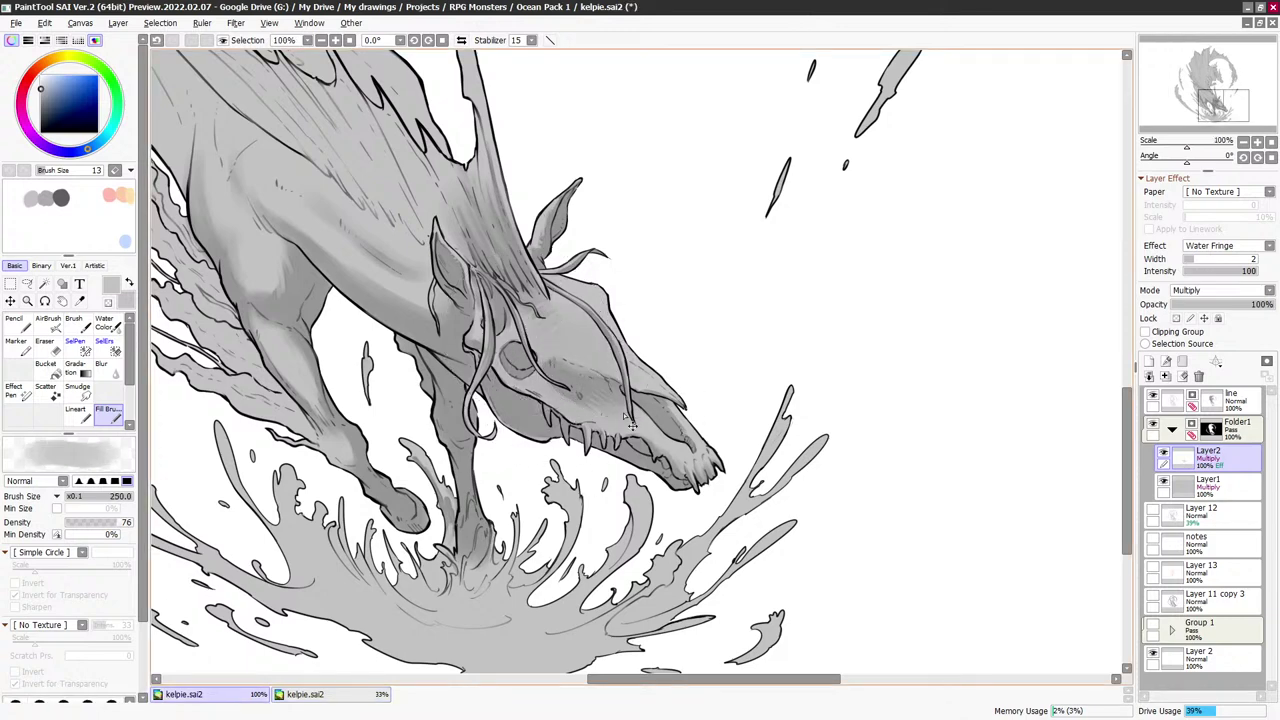
Darken the upper jaw and cheek below the eye with the brush at size 70
{"action": "key", "text": "["}
{"action": "key", "text": "["}
{"action": "key", "text": "["}
{"action": "key", "text": "["}
{"action": "key", "text": "["}
{"action": "key", "text": "["}
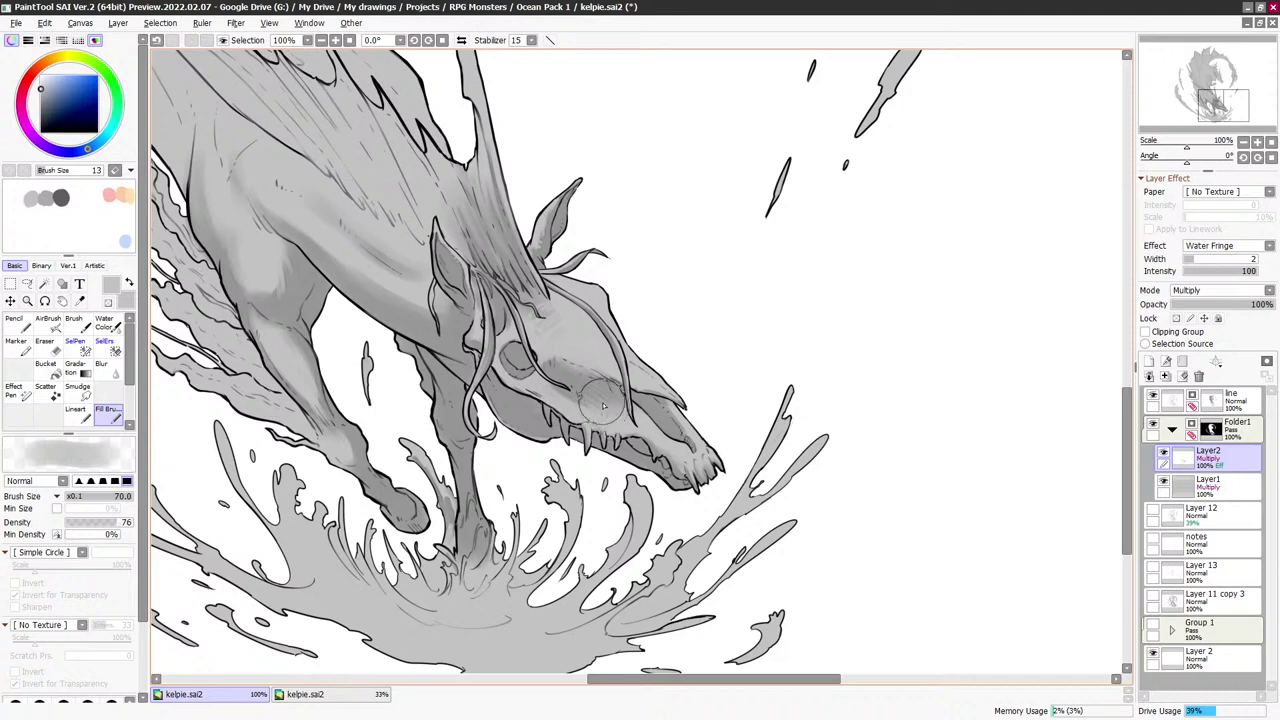
{"action": "mouse_move", "coordinate": [600, 403]}
{"action": "left_mouse_down"}
{"action": "mouse_move", "coordinate": [672, 473]}
{"action": "mouse_move", "coordinate": [602, 402]}
{"action": "mouse_move", "coordinate": [598, 412]}
{"action": "mouse_move", "coordinate": [550, 378]}
{"action": "left_mouse_up"}
Add fine shading to the cheek above the teeth with the brush reduced to size 6
{"action": "key", "text": "["}
{"action": "key", "text": "["}
{"action": "key", "text": "["}
{"action": "key", "text": "["}
{"action": "key", "text": "["}
{"action": "key", "text": "["}
{"action": "key", "text": "["}
{"action": "key", "text": "["}
{"action": "key", "text": "["}
{"action": "key", "text": "["}
{"action": "key", "text": "["}
{"action": "key", "text": "["}
{"action": "key", "text": "bracketleft"}
{"action": "key", "text": "bracketleft"}
{"action": "key", "text": "bracketleft"}
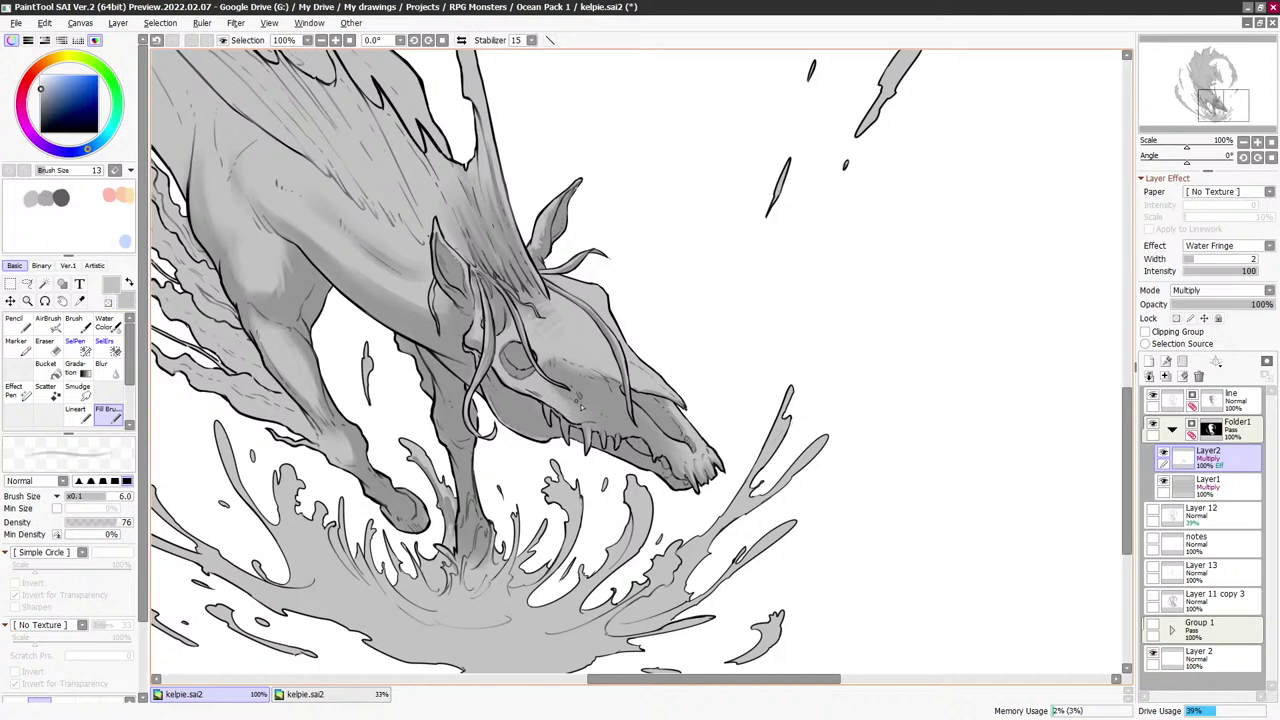
Shade the tip of the snout with brush size 16 and the forehead with size 40
{"action": "key", "text": "e"}
{"action": "key", "text": "e"}
{"action": "key", "text": "bracketright"}
{"action": "key", "text": "bracketright"}
{"action": "key", "text": "bracketright"}
{"action": "key", "text": "bracketright"}
{"action": "key", "text": "bracketright"}
{"action": "key", "text": "bracketright"}
{"action": "key", "text": "bracketright"}
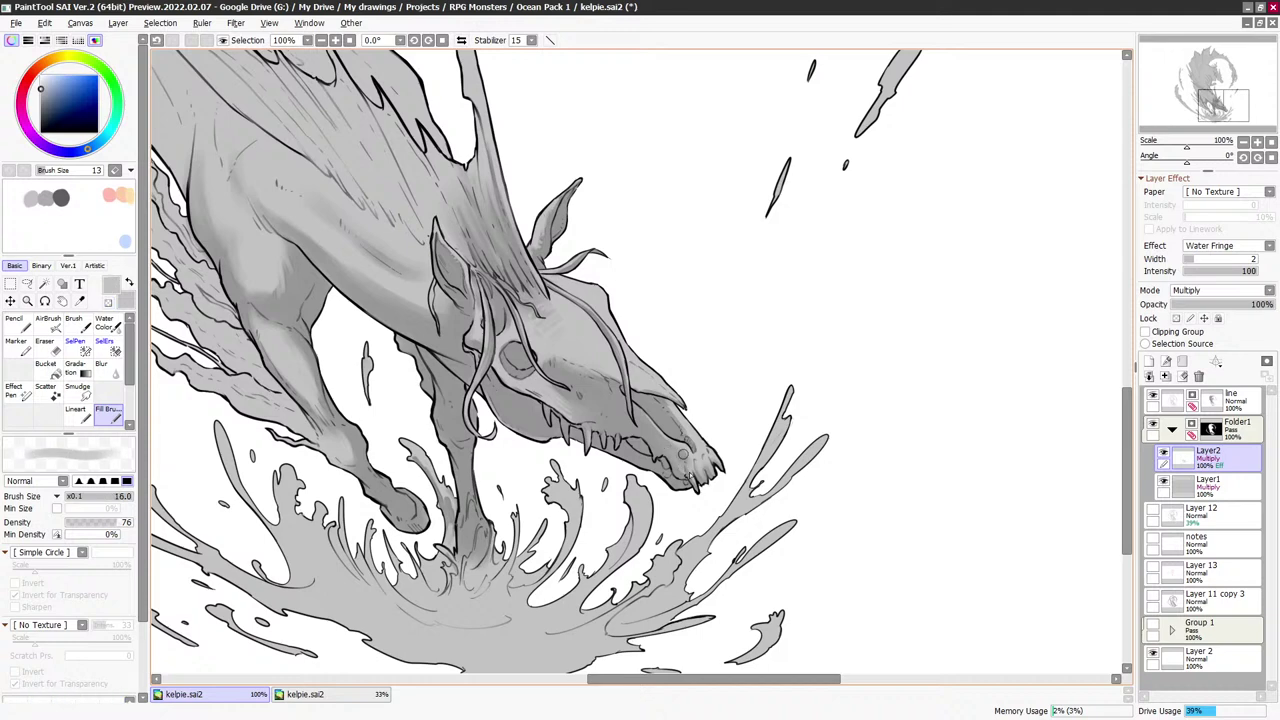
{"action": "key", "text": "bracketright"}
{"action": "key", "text": "bracketright"}
{"action": "left_click_drag", "start_coordinate": [658, 364], "coordinate": [669, 397]}
{"action": "key", "text": "bracketright"}
{"action": "key", "text": "bracketright"}
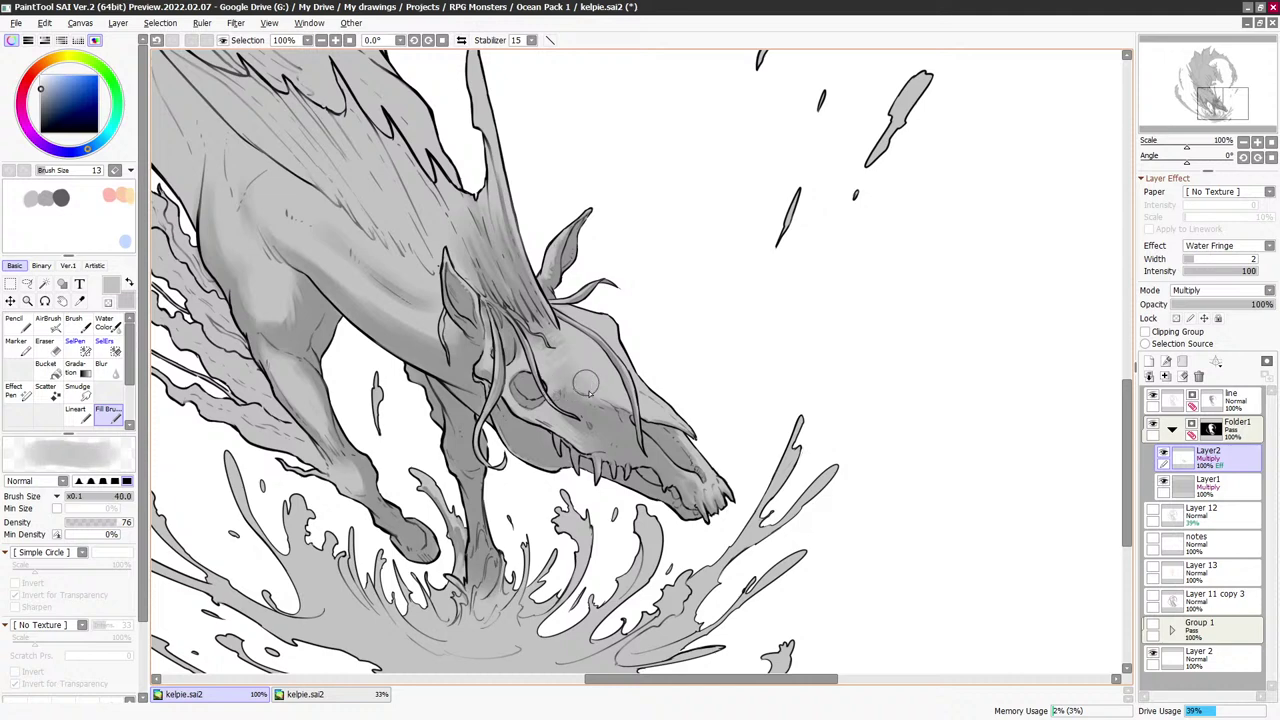
Erase excess shading around the eye socket with the transparent brush at size 14
{"action": "key", "text": "e"}
{"action": "key", "text": "bracketleft"}
{"action": "key", "text": "bracketleft"}
{"action": "key", "text": "bracketleft"}
{"action": "key", "text": "bracketleft"}
{"action": "key", "text": "bracketleft"}
{"action": "key", "text": "bracketleft"}
{"action": "key", "text": "bracketleft"}
{"action": "key", "text": "bracketleft"}
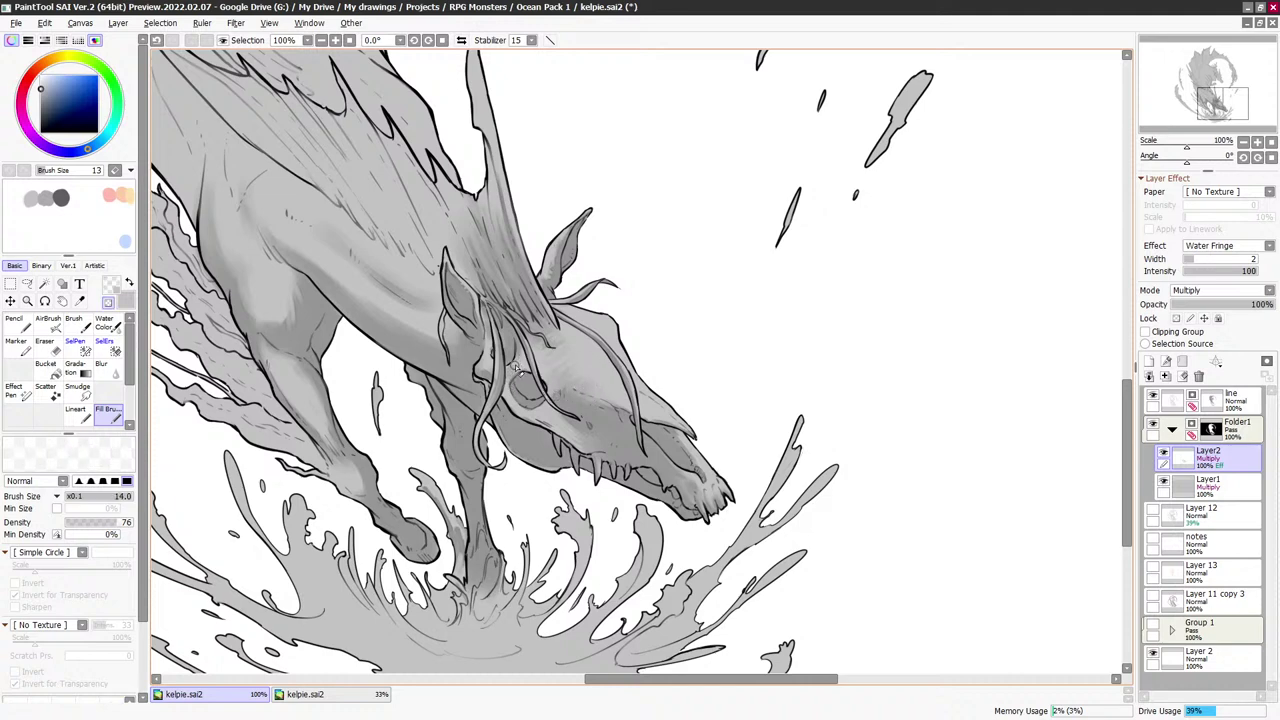
Clean up the shading on the mane behind the head with the transparent brush at sizes 9 and 10
{"action": "left_click_drag", "start_coordinate": [578, 326], "coordinate": [631, 418]}
{"action": "scroll", "coordinate": [522, 298], "scroll_direction": "down", "scroll_amount": 3}
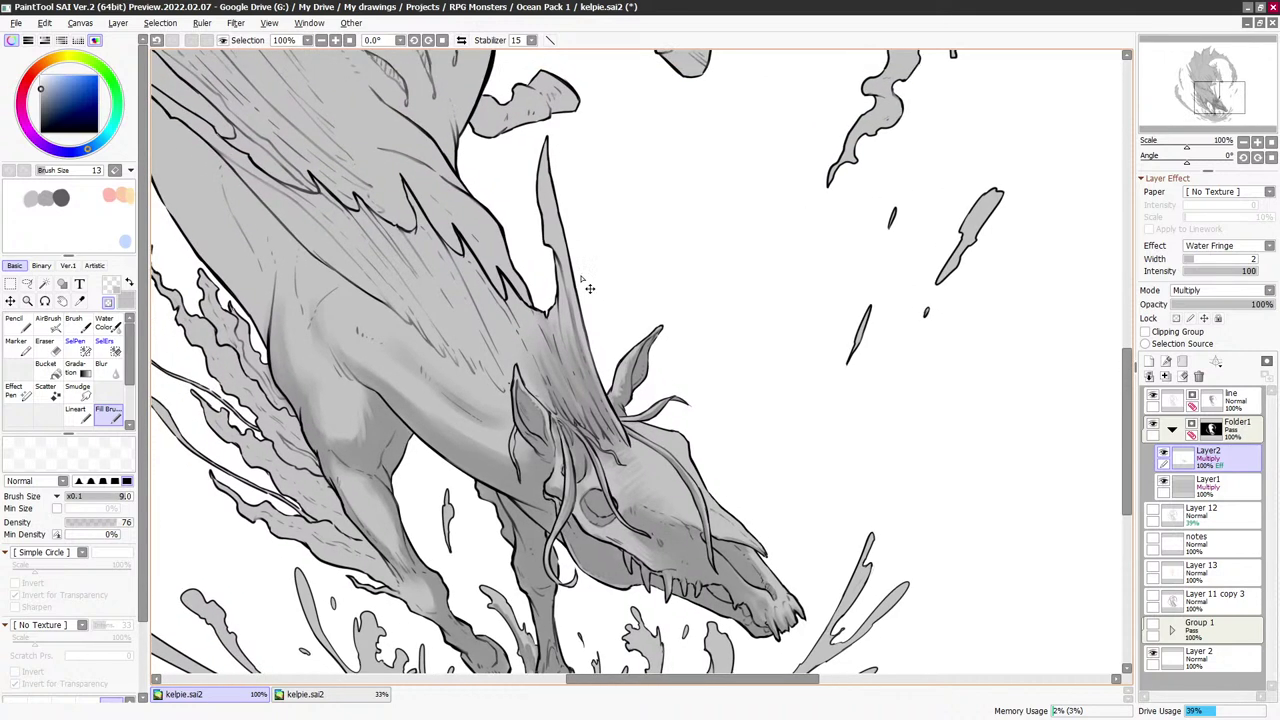
{"action": "left_click_drag", "start_coordinate": [534, 232], "coordinate": [532, 238]}
{"action": "key", "text": "]"}
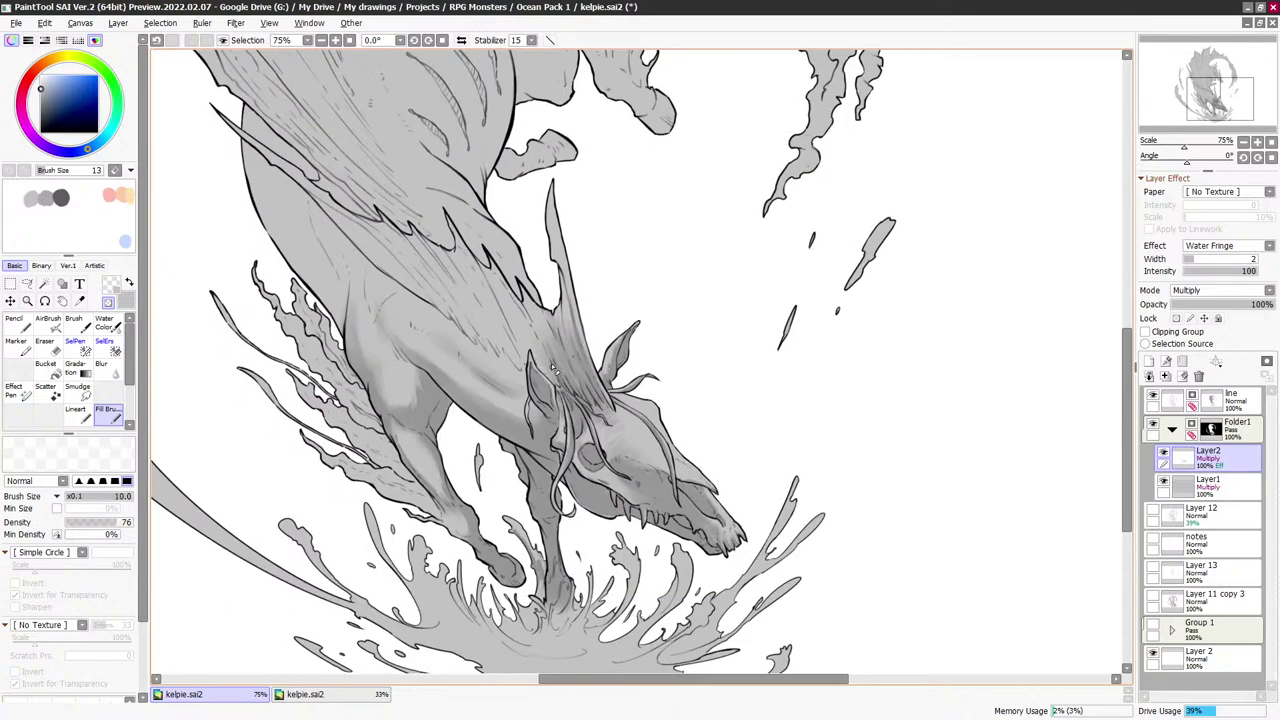
Paint above the near ear with the brush at size 20 and undo the last stroke
{"action": "key", "text": "minus"}
{"action": "key", "text": "bracketright"}
{"action": "key", "text": "bracketright"}
{"action": "key", "text": "bracketright"}
{"action": "key", "text": "bracketright"}
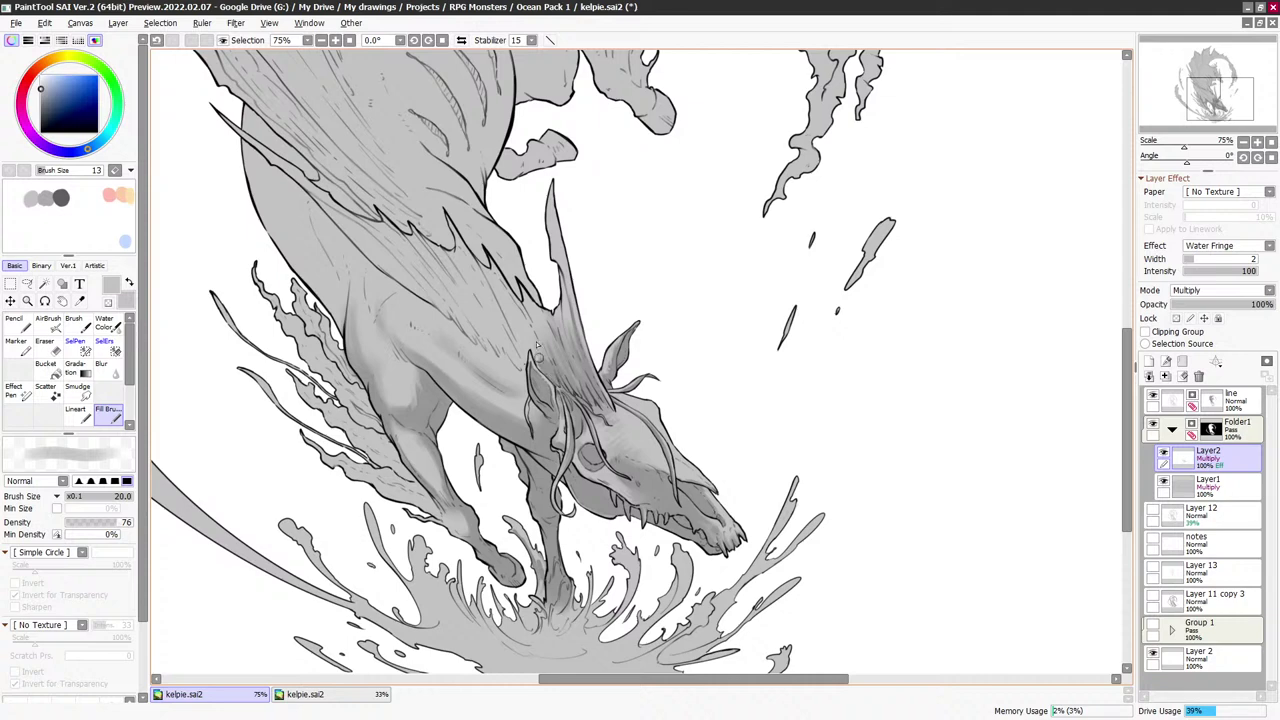
{"action": "key", "text": "ctrl+z"}
{"action": "key", "text": "alt+Tab"}
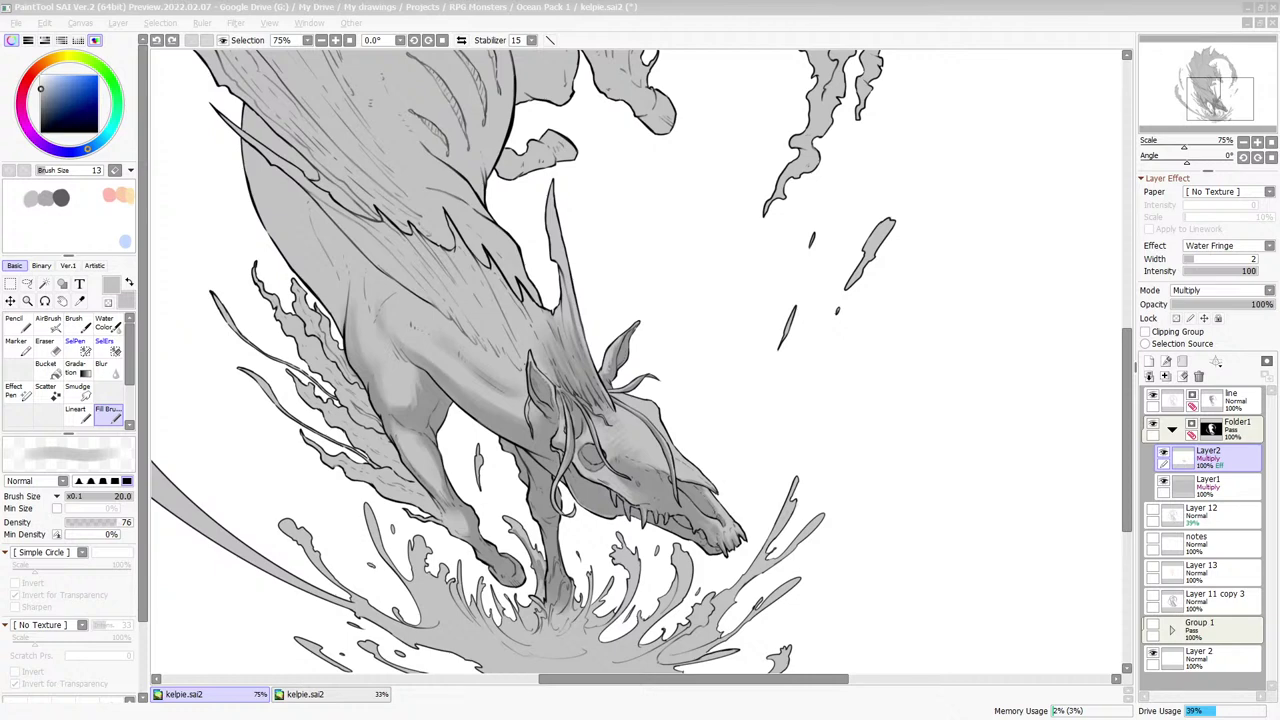
{"action": "left_click", "coordinate": [727, 17]}
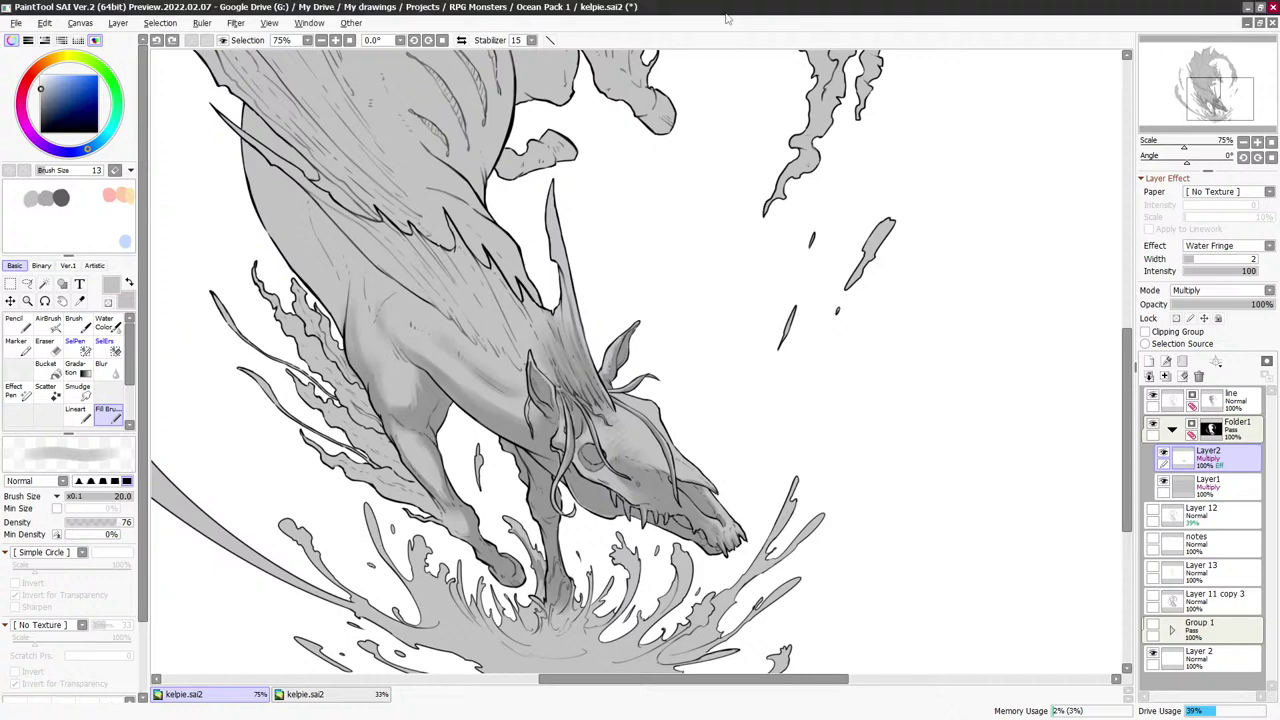
Add dark shading patches to the mane behind the near ear with the brush at size 20
{"action": "left_click_drag", "start_coordinate": [598, 312], "coordinate": [621, 336]}
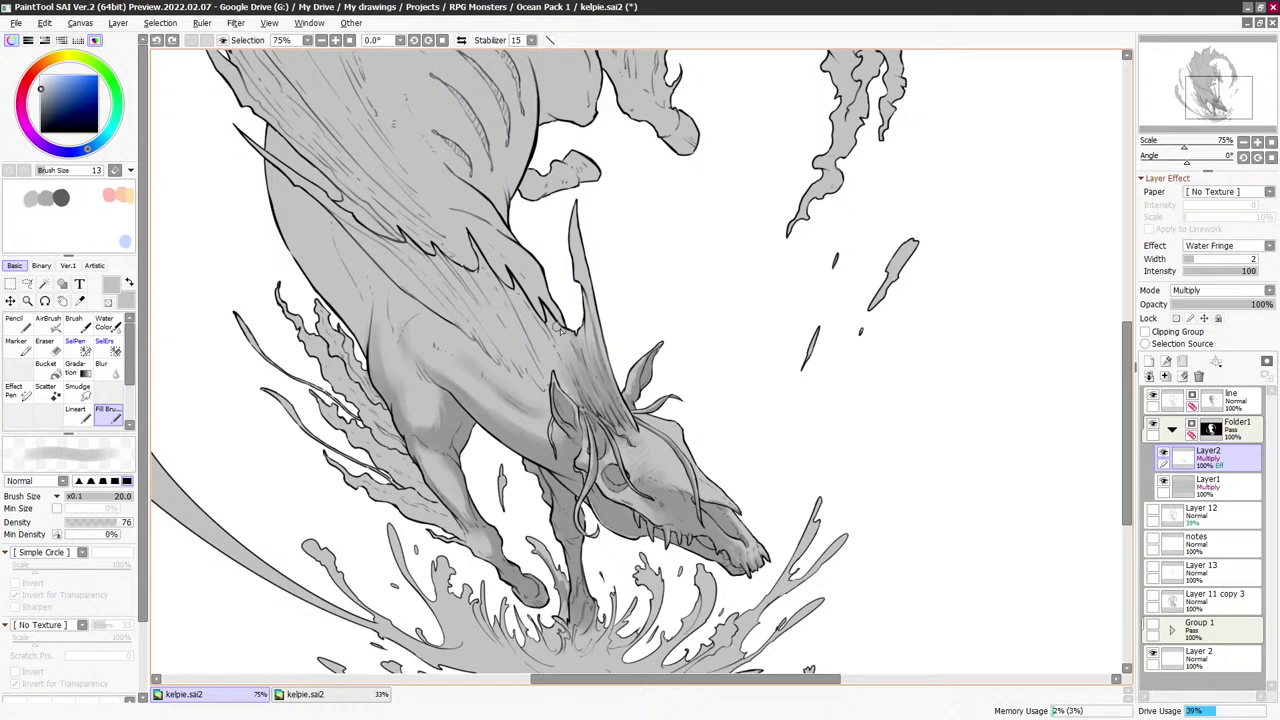
{"action": "left_click_drag", "start_coordinate": [559, 329], "coordinate": [606, 315]}
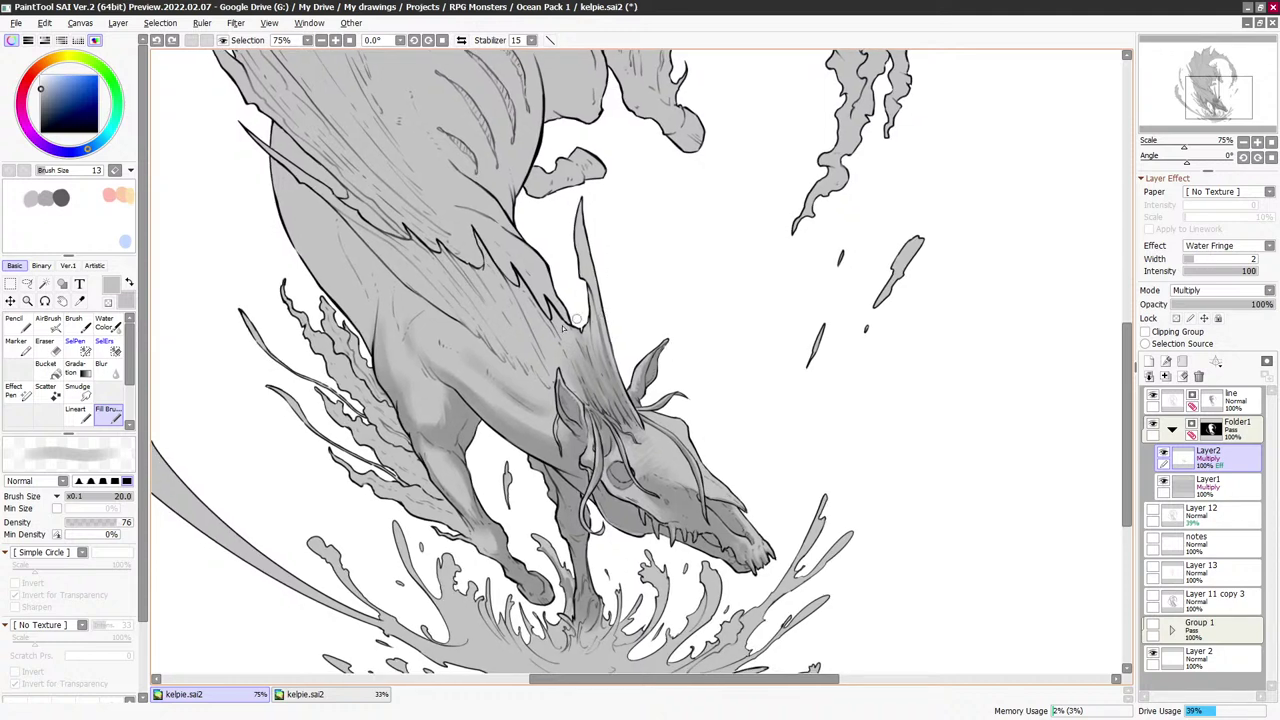
{"action": "mouse_move", "coordinate": [530, 350]}
{"action": "left_mouse_down"}
{"action": "mouse_move", "coordinate": [519, 318]}
{"action": "mouse_move", "coordinate": [585, 389]}
{"action": "left_mouse_up"}
{"action": "scroll", "coordinate": [574, 378], "scroll_direction": "up", "scroll_amount": 1}
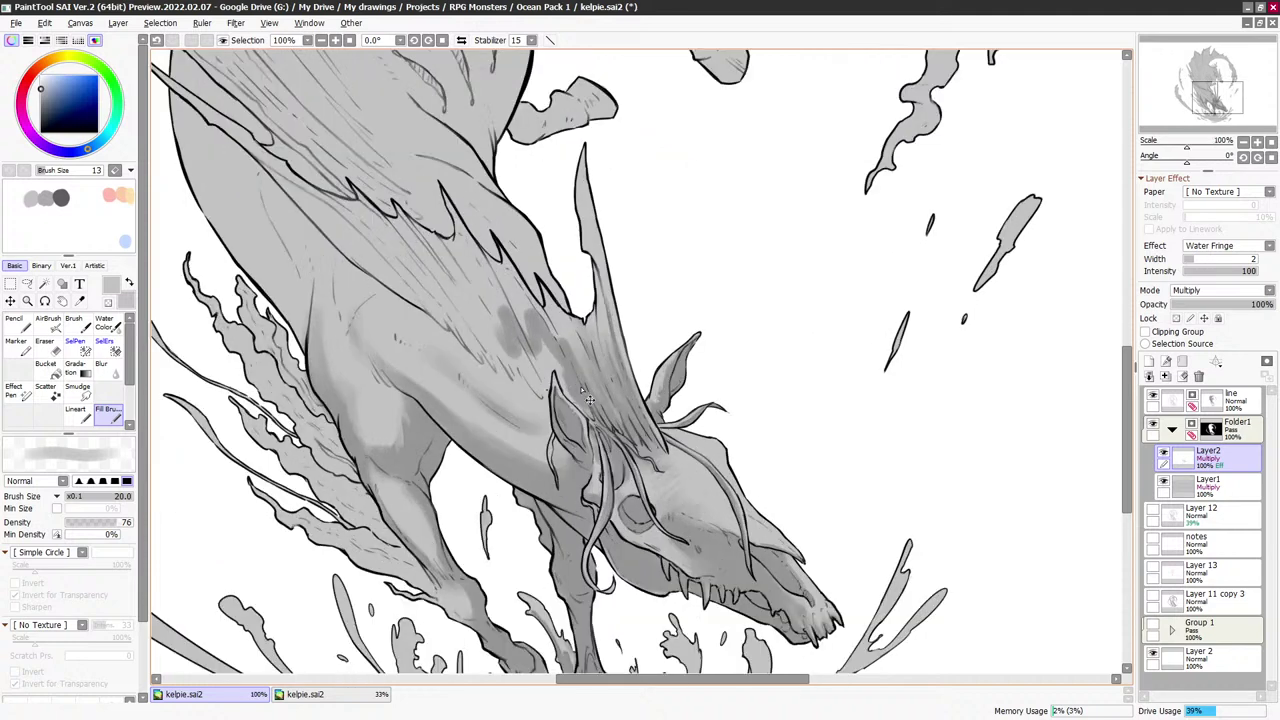
Shade the narrow areas along the mane's edge with the brush reduced to size 10
{"action": "key", "text": "bracketleft"}
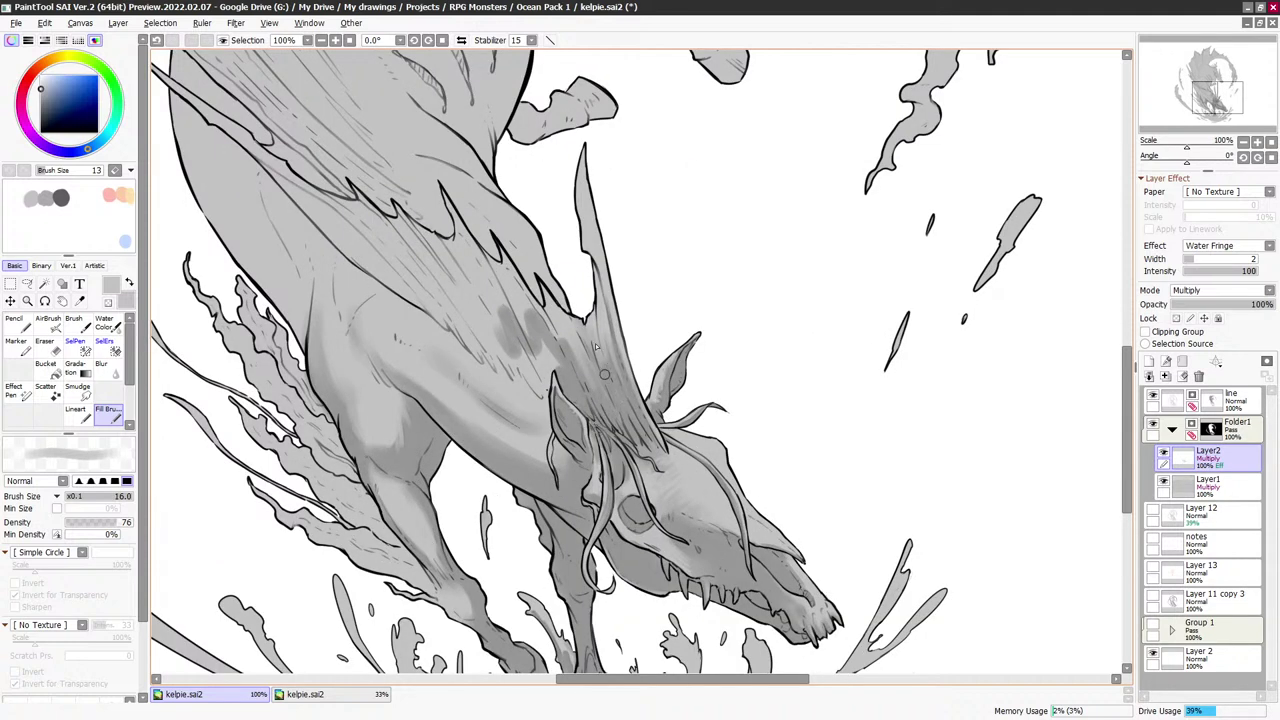
{"action": "key", "text": "bracketleft"}
{"action": "key", "text": "bracketleft"}
{"action": "key", "text": "bracketleft"}
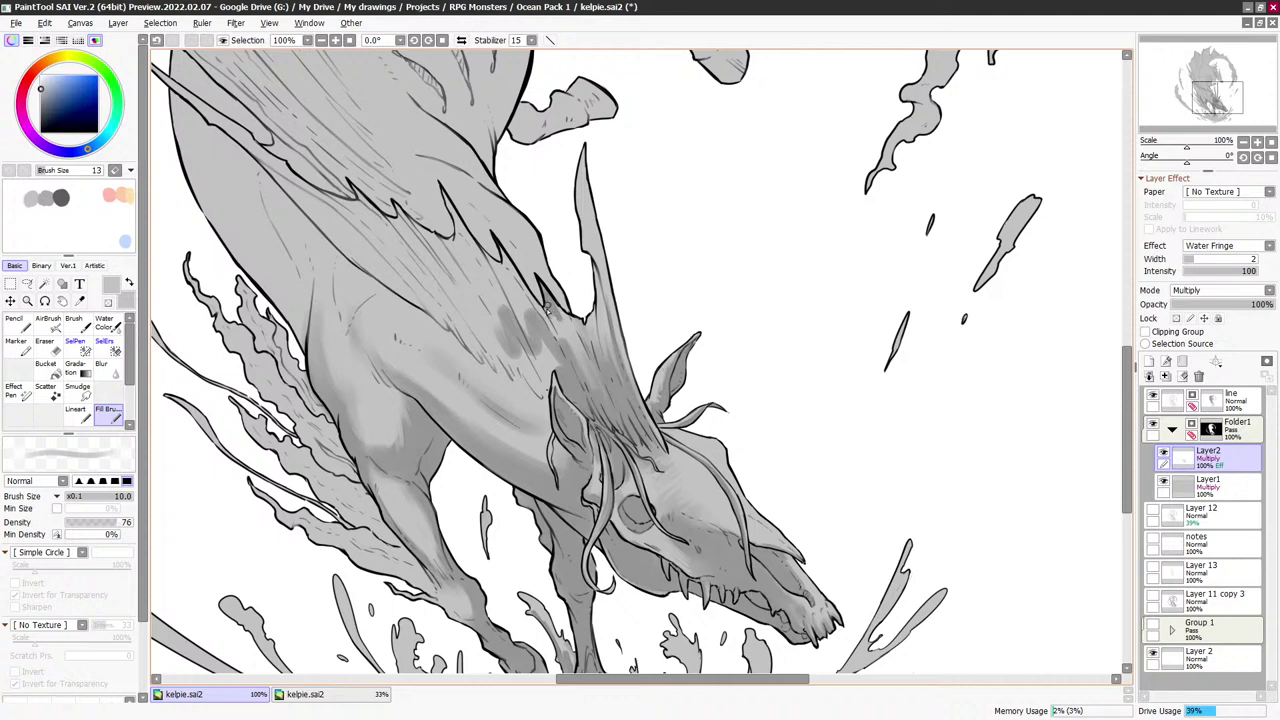
Darken the base of the mane and the foot of its tall spike with the brush at size 25
{"action": "key", "text": "bracketright"}
{"action": "key", "text": "bracketright"}
{"action": "key", "text": "bracketright"}
{"action": "key", "text": "bracketright"}
{"action": "key", "text": "bracketright"}
{"action": "mouse_move", "coordinate": [566, 318]}
{"action": "left_mouse_down"}
{"action": "mouse_move", "coordinate": [584, 365]}
{"action": "mouse_move", "coordinate": [613, 372]}
{"action": "left_mouse_up"}
{"action": "left_click_drag", "start_coordinate": [600, 288], "coordinate": [613, 360]}
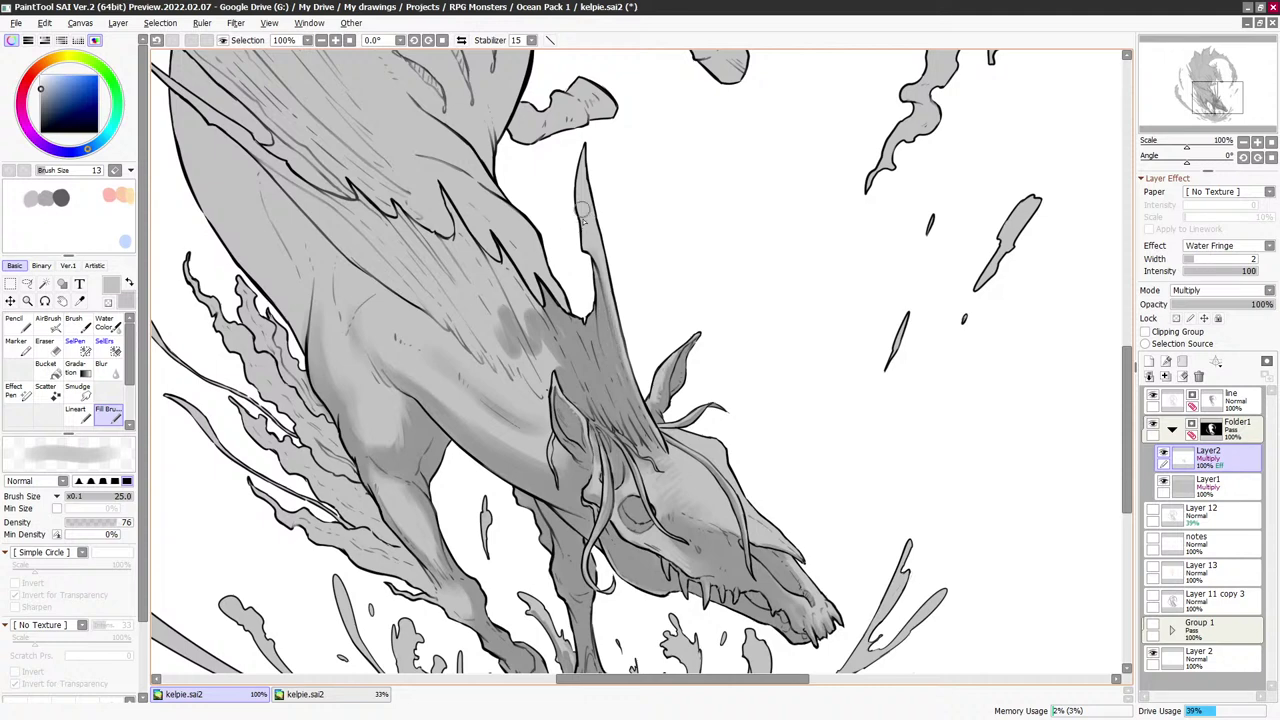
Shade the mane's tall spike with brush sizes 16 and 12, and erase excess tone along it at size 12
{"action": "key", "text": "bracketleft"}
{"action": "key", "text": "bracketleft"}
{"action": "mouse_move", "coordinate": [581, 208]}
{"action": "left_mouse_down"}
{"action": "mouse_move", "coordinate": [590, 256]}
{"action": "mouse_move", "coordinate": [576, 201]}
{"action": "mouse_move", "coordinate": [600, 280]}
{"action": "left_mouse_up"}
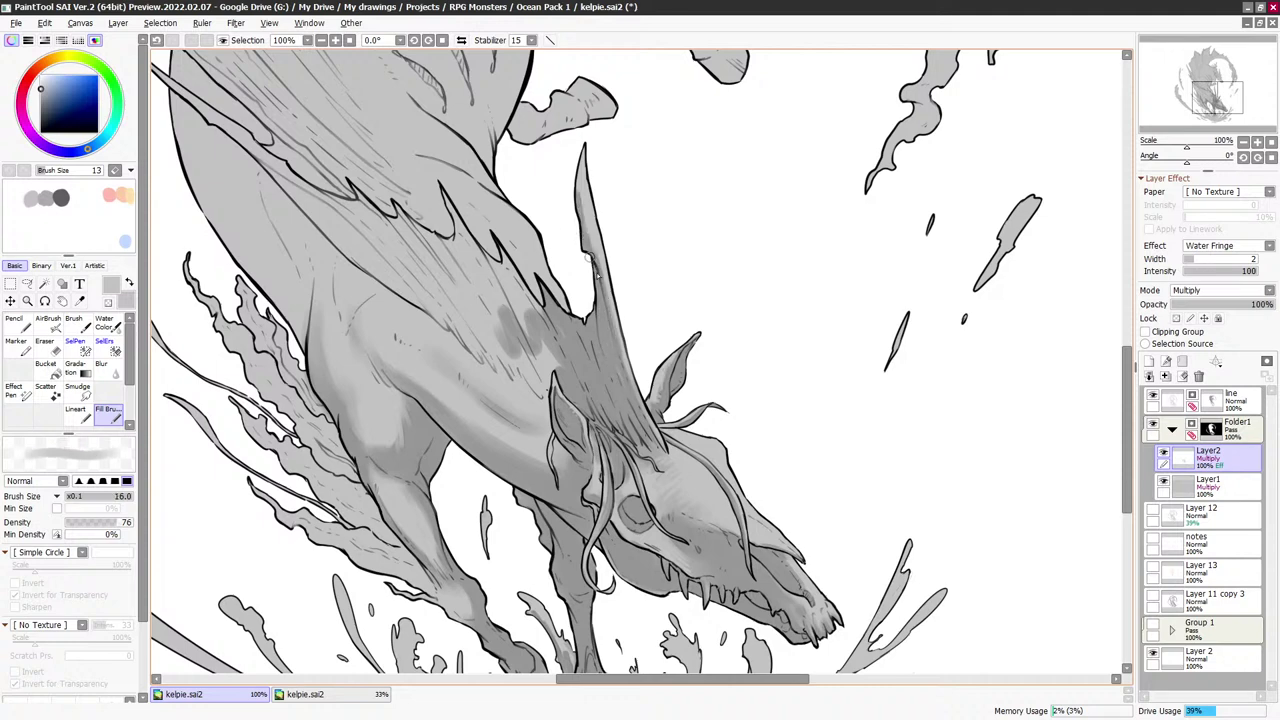
{"action": "key", "text": "bracketleft"}
{"action": "key", "text": "bracketleft"}
{"action": "left_click_drag", "start_coordinate": [582, 190], "coordinate": [590, 237]}
{"action": "key", "text": "minus"}
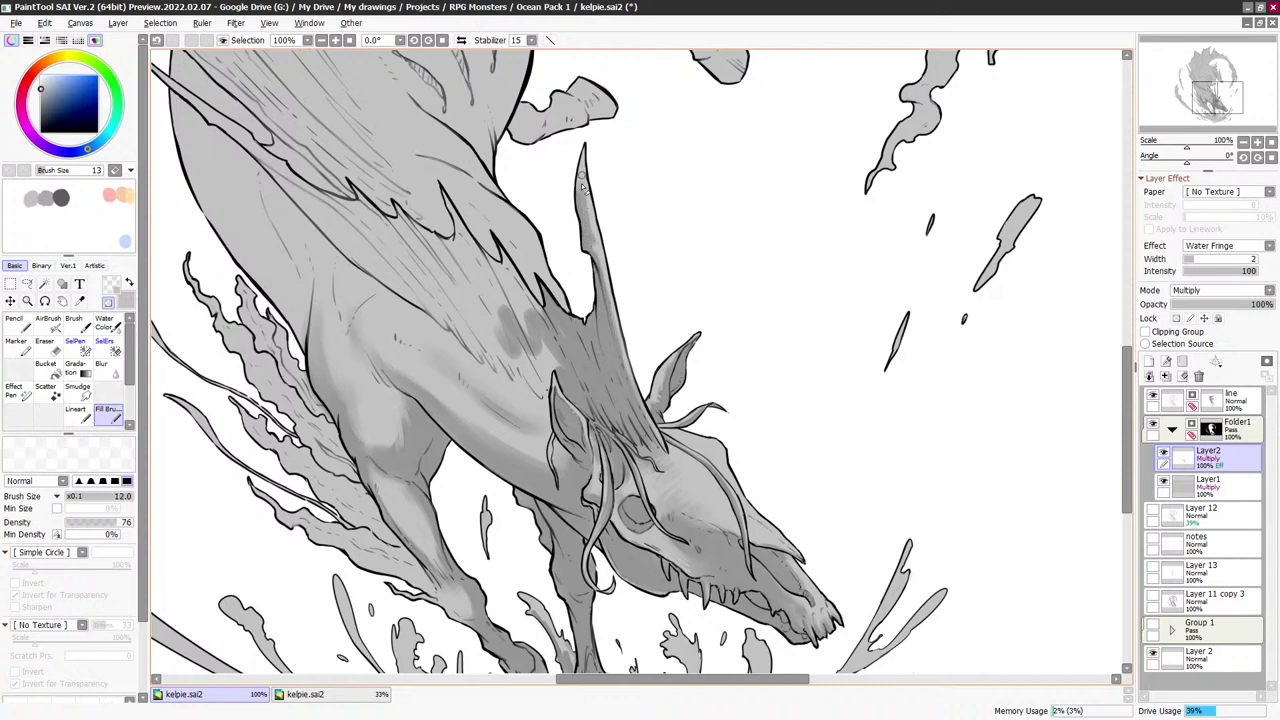
{"action": "left_click_drag", "start_coordinate": [582, 178], "coordinate": [602, 257]}
{"action": "key", "text": "minus"}
Shade beneath the jagged lock on the neck with the brush at size 10
{"action": "key", "text": "bracketleft"}
{"action": "key", "text": "bracketleft"}
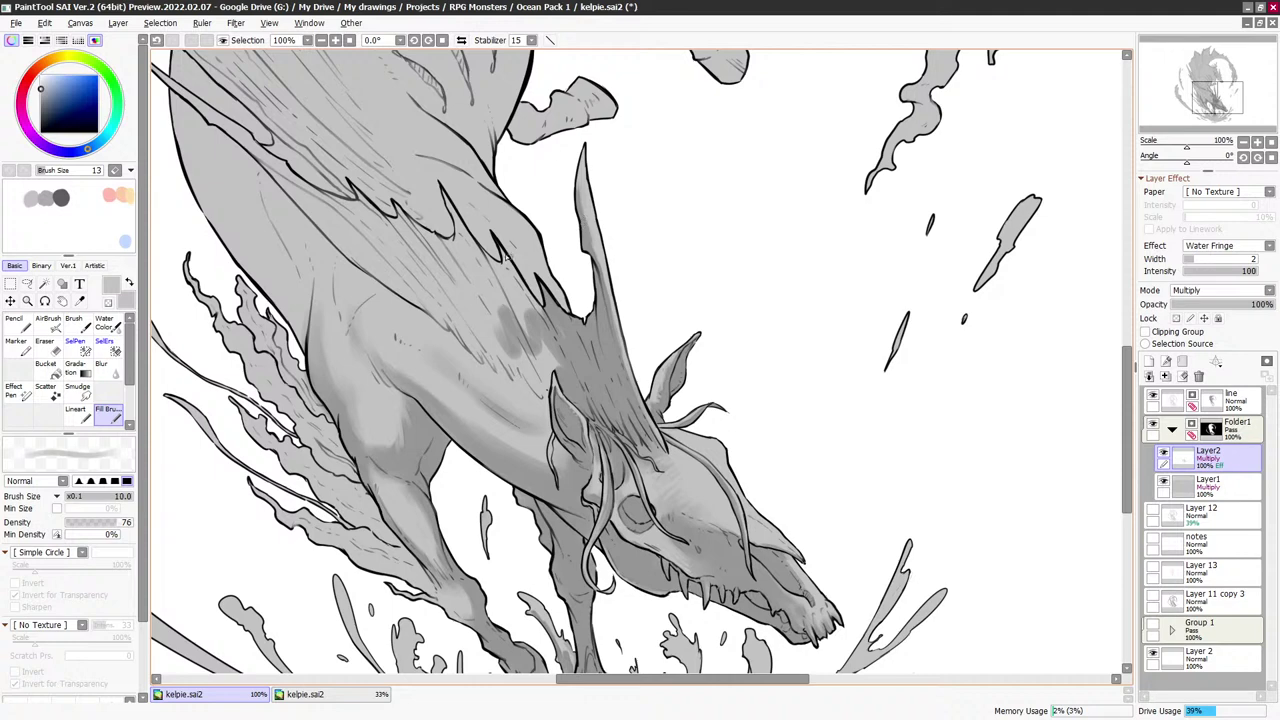
{"action": "mouse_move", "coordinate": [503, 252]}
{"action": "left_mouse_down"}
{"action": "mouse_move", "coordinate": [544, 330]}
{"action": "mouse_move", "coordinate": [514, 272]}
{"action": "left_mouse_up"}
Darken the mane strands along the middle of the neck with the enlarged brush, ending at size 30
{"action": "key", "text": "bracketright"}
{"action": "key", "text": "bracketright"}
{"action": "key", "text": "bracketright"}
{"action": "key", "text": "bracketright"}
{"action": "key", "text": "bracketright"}
{"action": "key", "text": "bracketright"}
{"action": "key", "text": "bracketright"}
{"action": "mouse_move", "coordinate": [535, 351]}
{"action": "left_mouse_down"}
{"action": "mouse_move", "coordinate": [558, 362]}
{"action": "mouse_move", "coordinate": [470, 325]}
{"action": "mouse_move", "coordinate": [495, 360]}
{"action": "mouse_move", "coordinate": [413, 283]}
{"action": "mouse_move", "coordinate": [436, 320]}
{"action": "left_mouse_up"}
{"action": "key", "text": "bracketleft"}
{"action": "key", "text": "bracketleft"}
{"action": "key", "text": "bracketright"}
{"action": "key", "text": "bracketright"}
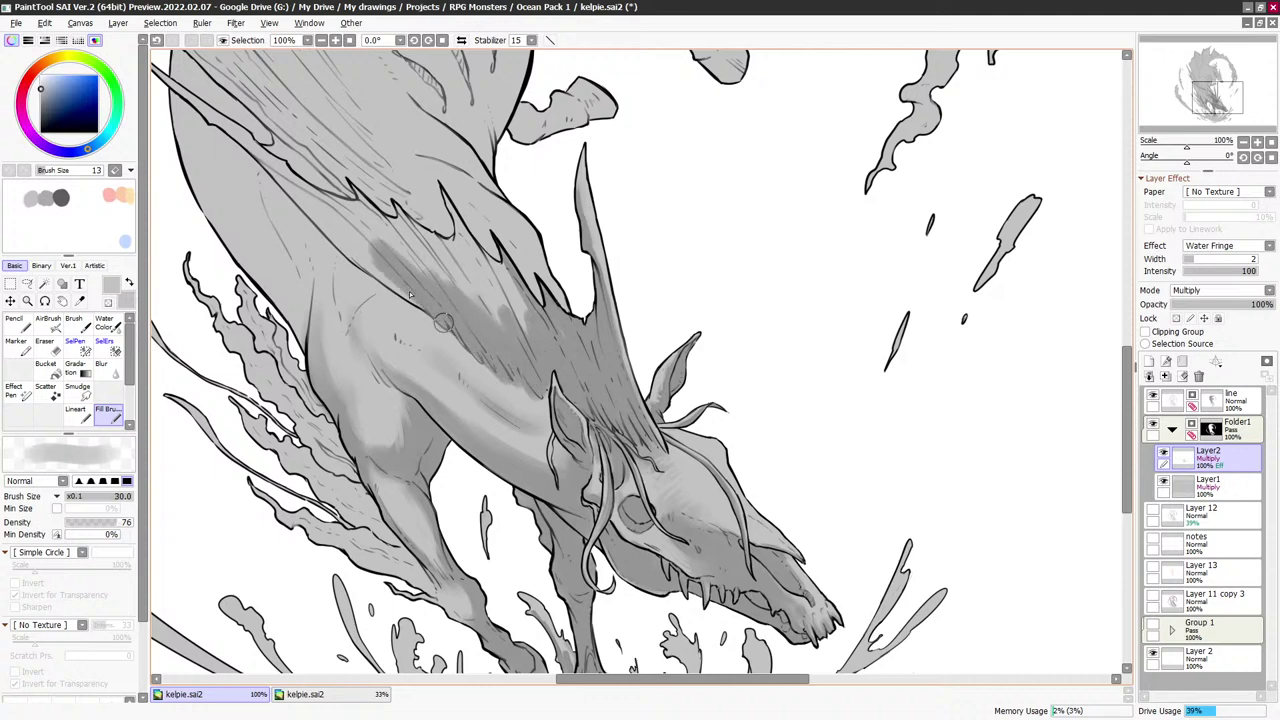
Switch to the floating 33.3% view of the drawing
{"action": "left_click_drag", "start_coordinate": [492, 288], "coordinate": [556, 292]}
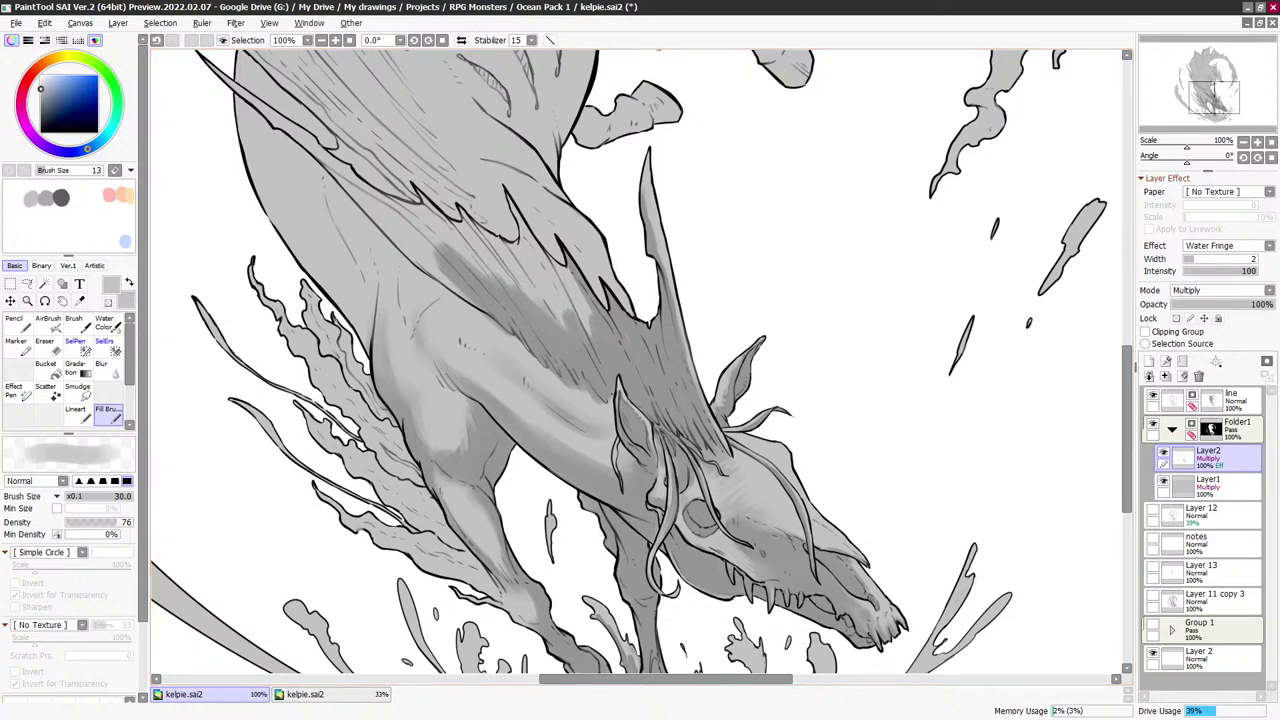
{"action": "key", "text": "ctrl+Tab"}
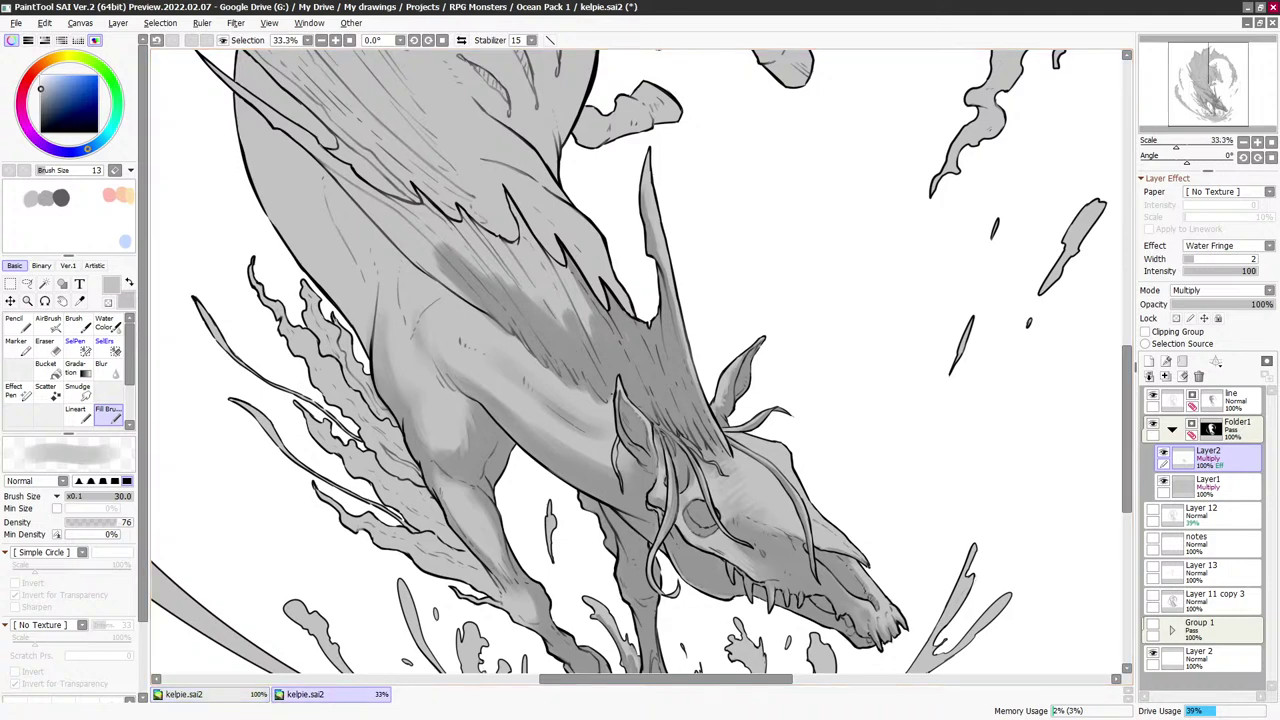
Return to the 100% view and extend the dark mane shading further back along the neck's lower edge
{"action": "key", "text": "ctrl+Tab"}
{"action": "key", "text": "["}
{"action": "key", "text": "["}
{"action": "left_click_drag", "start_coordinate": [406, 233], "coordinate": [478, 300]}
Shade the underside of the long pointed mane lock with the brush at size 12
{"action": "key", "text": "bracketleft"}
{"action": "key", "text": "bracketleft"}
{"action": "key", "text": "bracketleft"}
{"action": "key", "text": "bracketleft"}
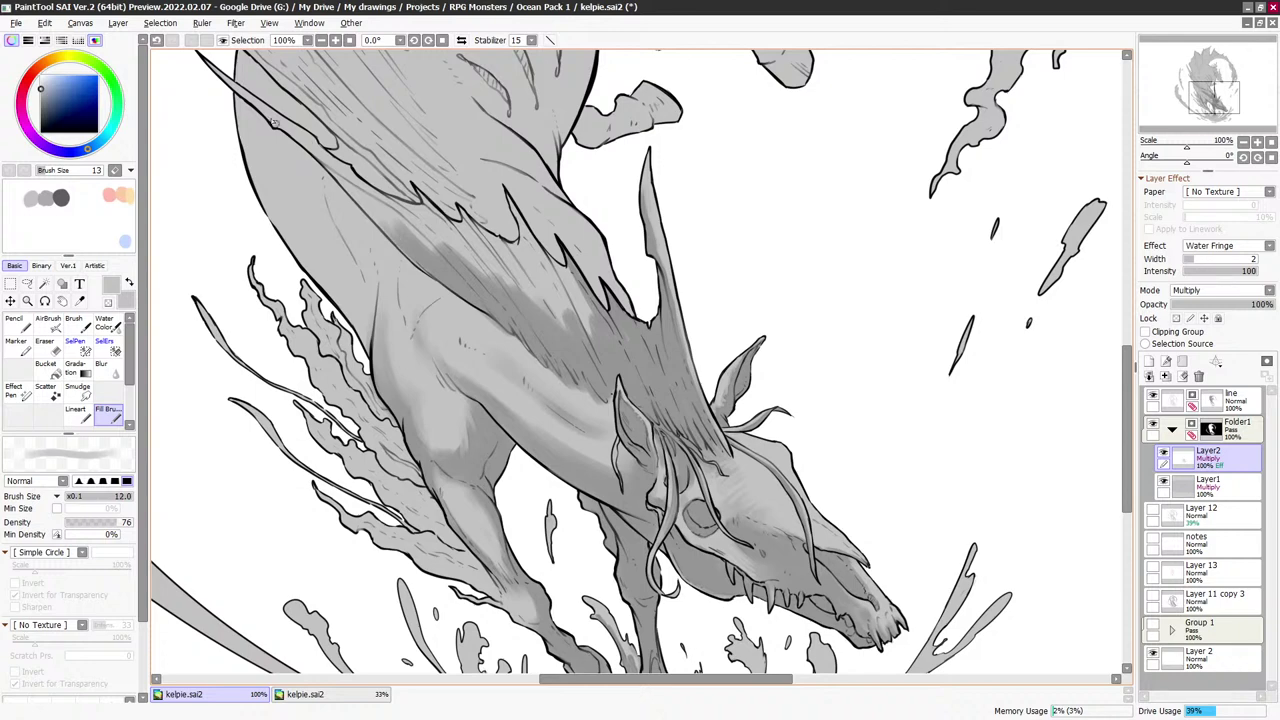
{"action": "left_click_drag", "start_coordinate": [212, 62], "coordinate": [390, 231]}
Darken the narrow strip of mane below the long pointed lock with the brush at sizes 25 and 20
{"action": "key", "text": "bracketright"}
{"action": "key", "text": "bracketright"}
{"action": "key", "text": "bracketright"}
{"action": "key", "text": "bracketright"}
{"action": "key", "text": "bracketright"}
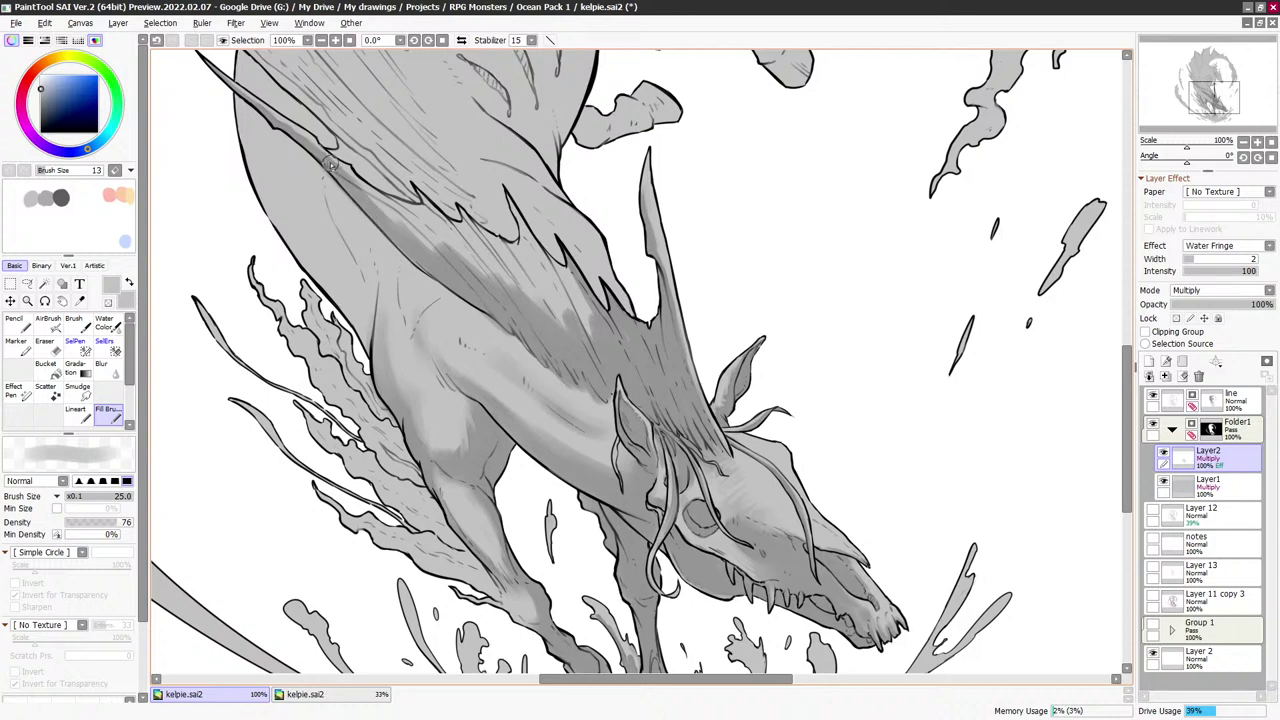
{"action": "left_click_drag", "start_coordinate": [331, 164], "coordinate": [417, 240]}
{"action": "key", "text": "minus"}
{"action": "key", "text": "minus"}
{"action": "key", "text": "bracketleft"}
{"action": "left_click_drag", "start_coordinate": [342, 180], "coordinate": [409, 229]}
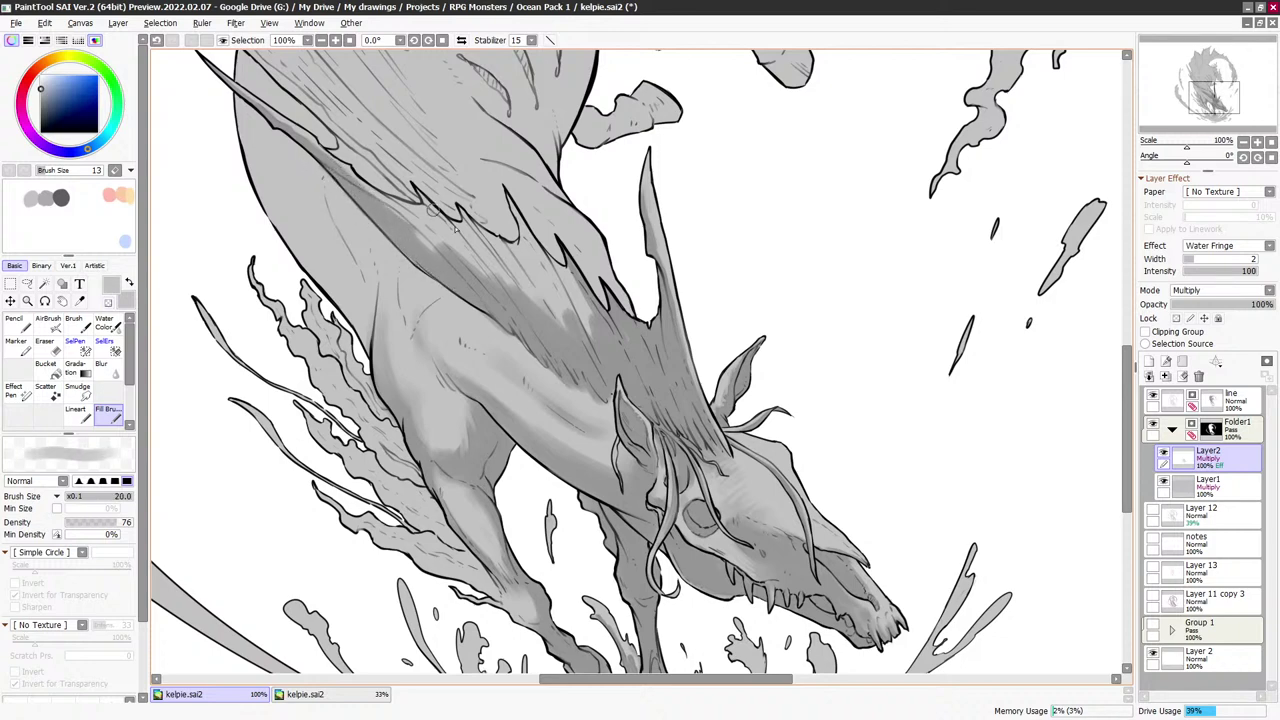
Fill the lighter gaps among the mid-neck mane strands with the brush at sizes 14 and 20
{"action": "key", "text": "bracketleft"}
{"action": "key", "text": "bracketleft"}
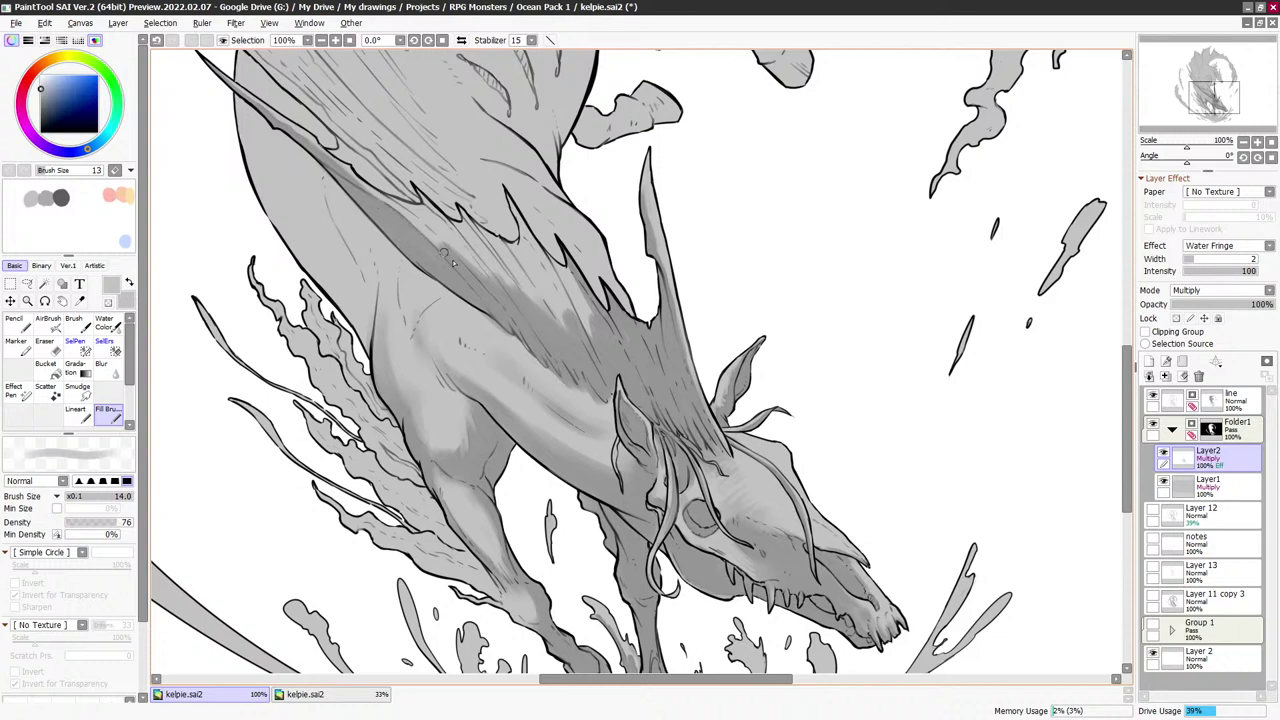
{"action": "key", "text": "bracketright"}
{"action": "key", "text": "bracketright"}
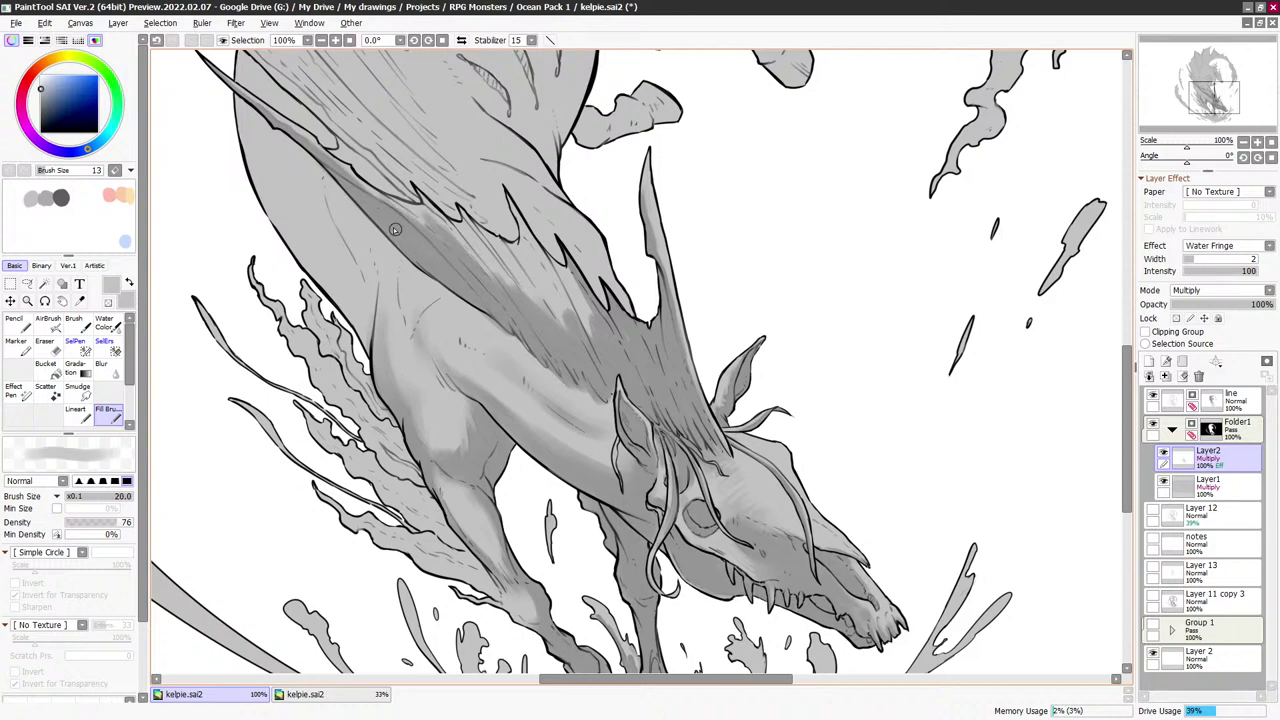
{"action": "mouse_move", "coordinate": [405, 232]}
{"action": "left_mouse_down"}
{"action": "mouse_move", "coordinate": [530, 305]}
{"action": "mouse_move", "coordinate": [598, 325]}
{"action": "left_mouse_up"}
Shade the small areas beneath the jagged mane locks with the brush reduced to sizes 10 and 9
{"action": "key", "text": "bracketleft"}
{"action": "key", "text": "bracketleft"}
{"action": "key", "text": "bracketleft"}
{"action": "key", "text": "bracketleft"}
{"action": "key", "text": "bracketleft"}
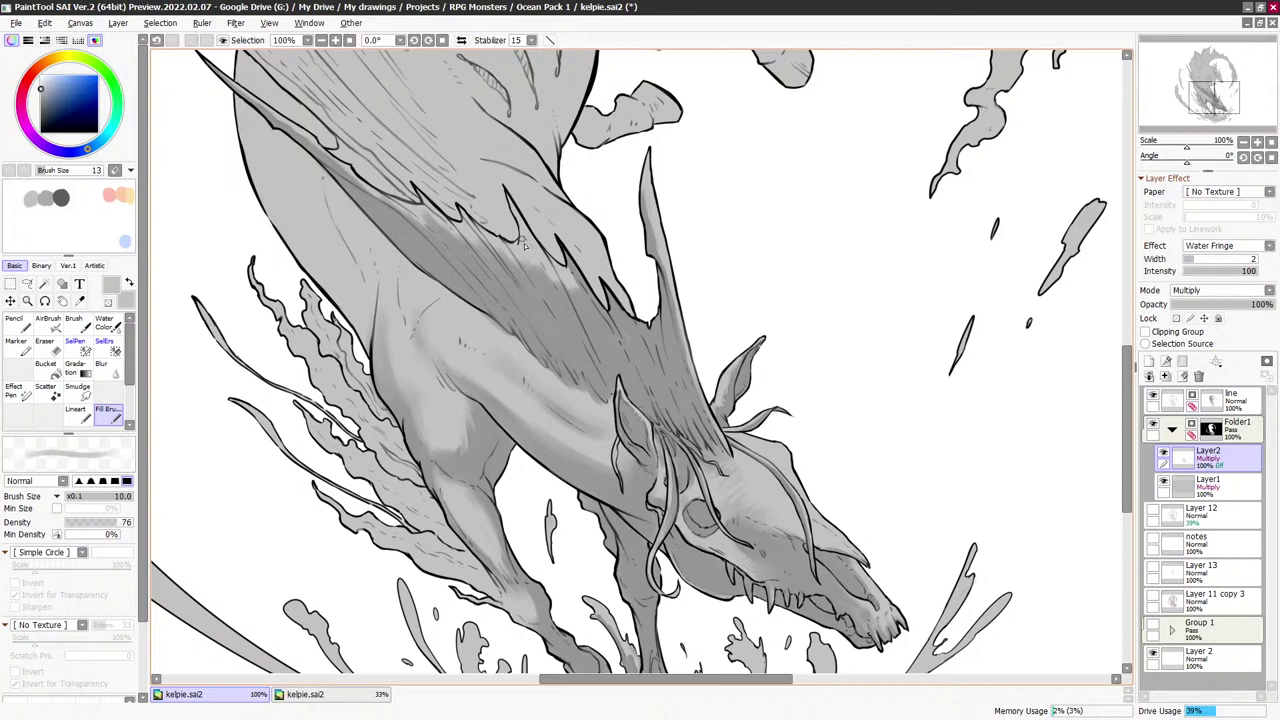
{"action": "key", "text": "bracketright"}
{"action": "key", "text": "bracketright"}
{"action": "key", "text": "bracketleft"}
{"action": "key", "text": "bracketleft"}
{"action": "key", "text": "bracketleft"}
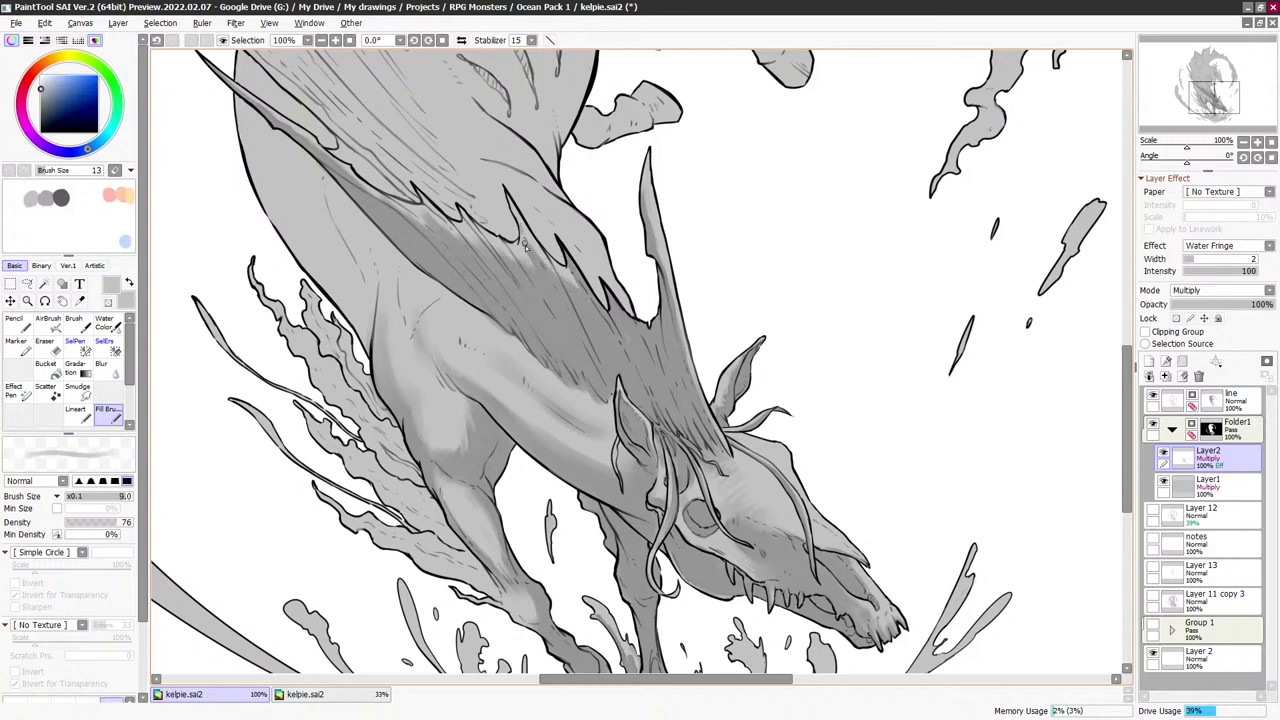
Erase thin strands in the mane at size 9 and retouch the tone below the jagged locks with the brush at size 14
{"action": "key", "text": "e"}
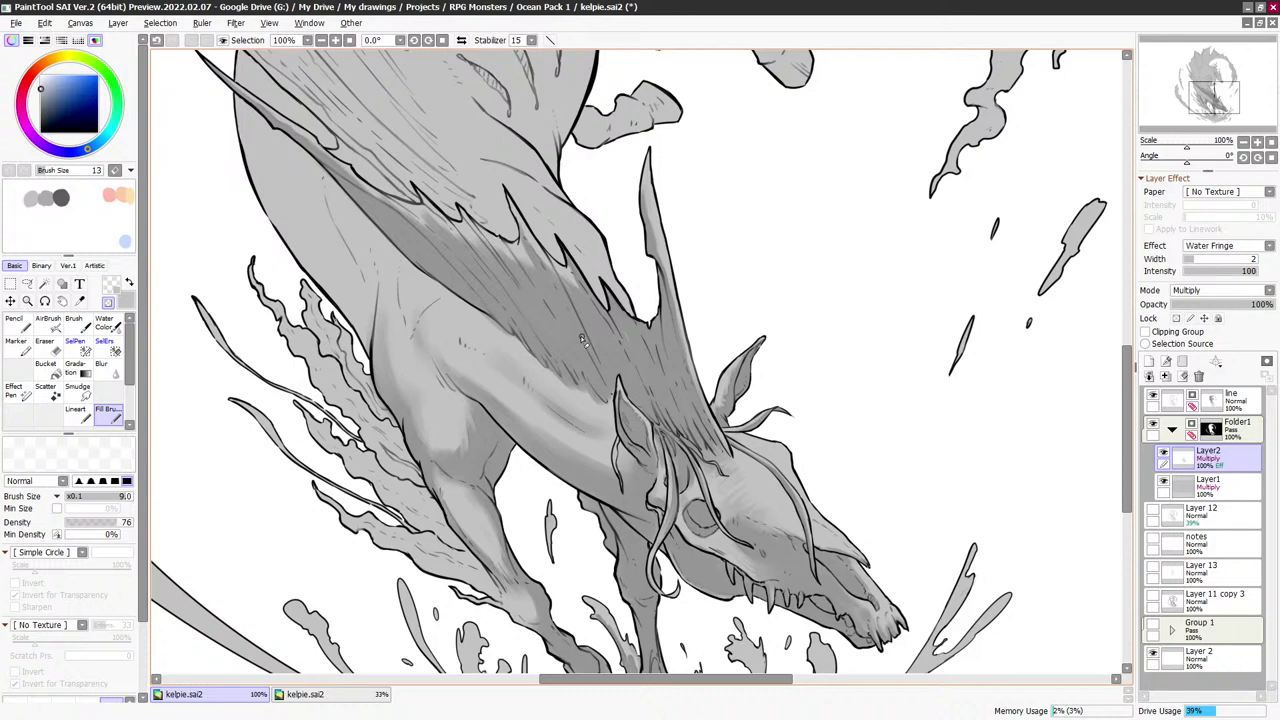
{"action": "key", "text": "bracketright"}
{"action": "key", "text": "bracketright"}
{"action": "key", "text": "bracketright"}
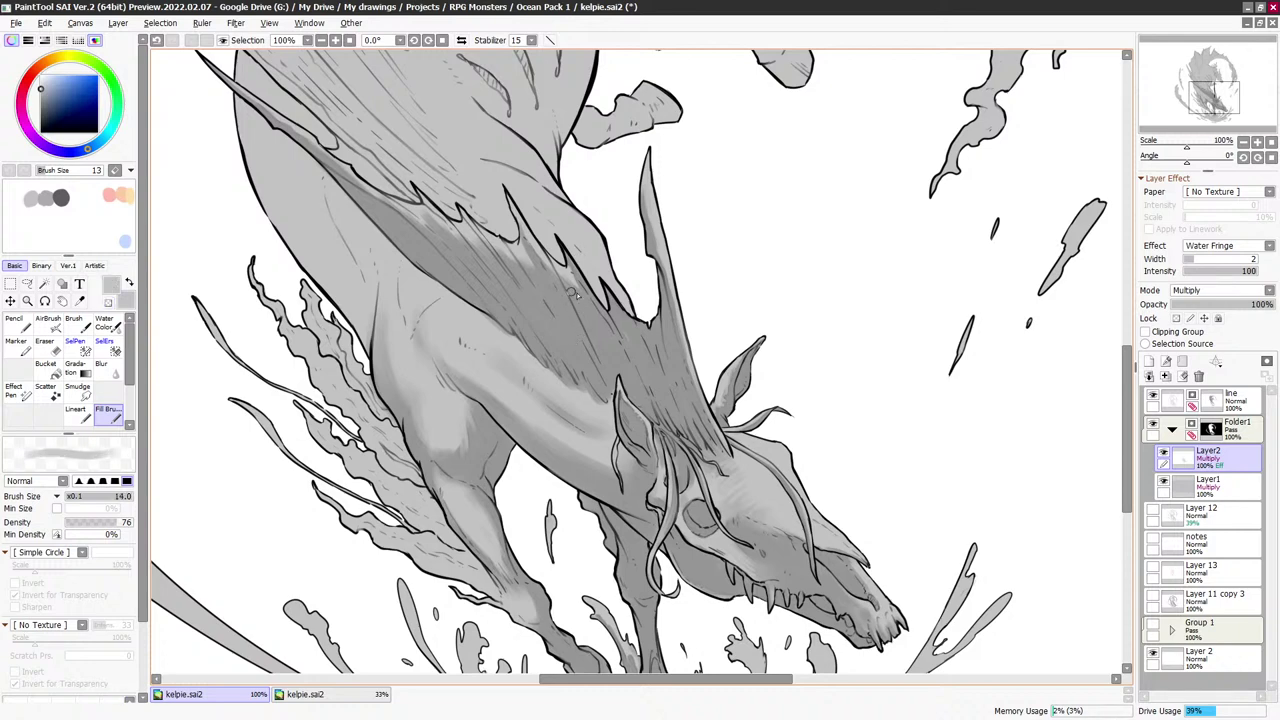
Erase excess tone near the tall spike's base and beneath the jagged locks at sizes 8 and 12
{"action": "key", "text": "bracketleft"}
{"action": "key", "text": "bracketleft"}
{"action": "key", "text": "bracketleft"}
{"action": "key", "text": "bracketleft"}
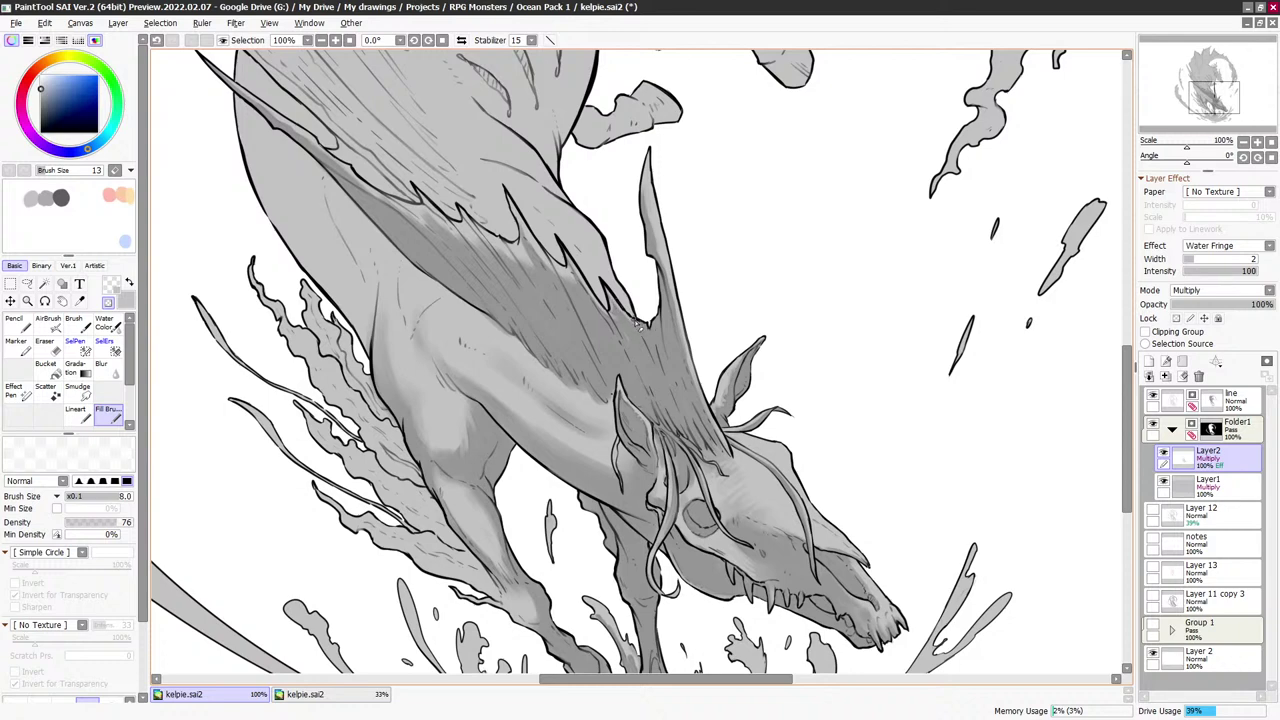
{"action": "key", "text": "bracketright"}
{"action": "key", "text": "bracketright"}
{"action": "key", "text": "bracketright"}
{"action": "left_click", "coordinate": [638, 326], "text": "alt"}
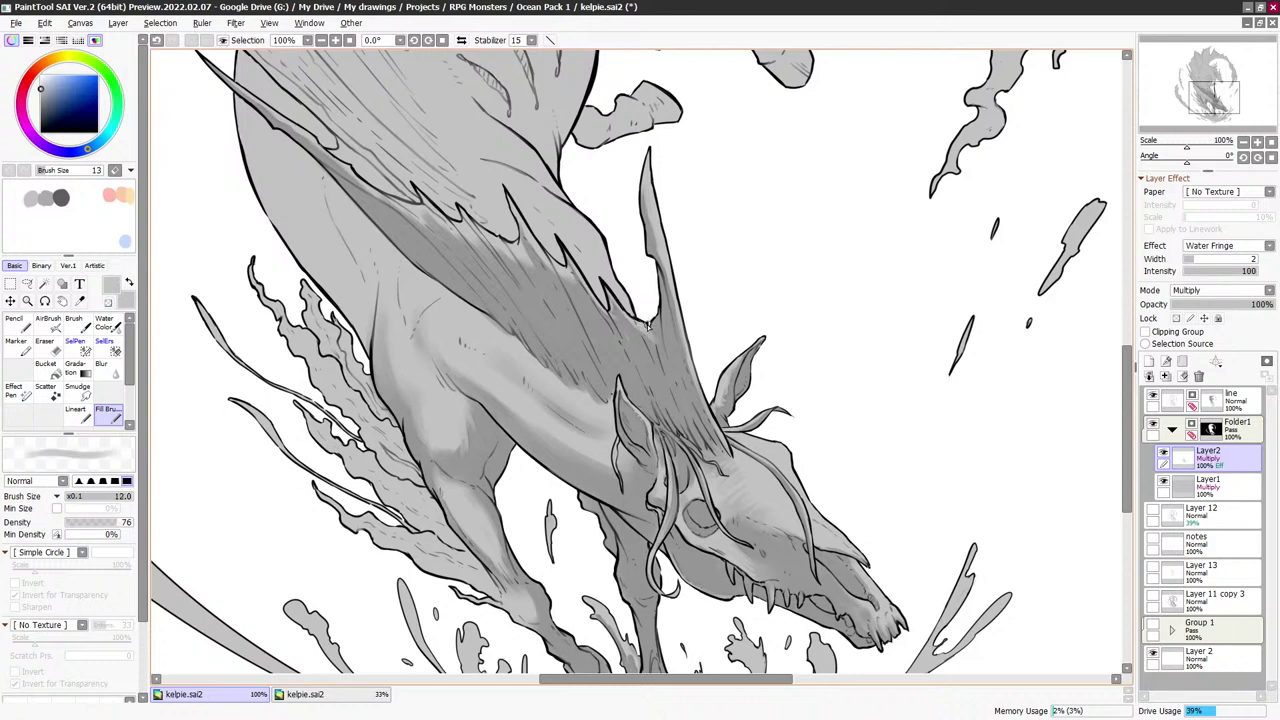
{"action": "key", "text": "bracketleft"}
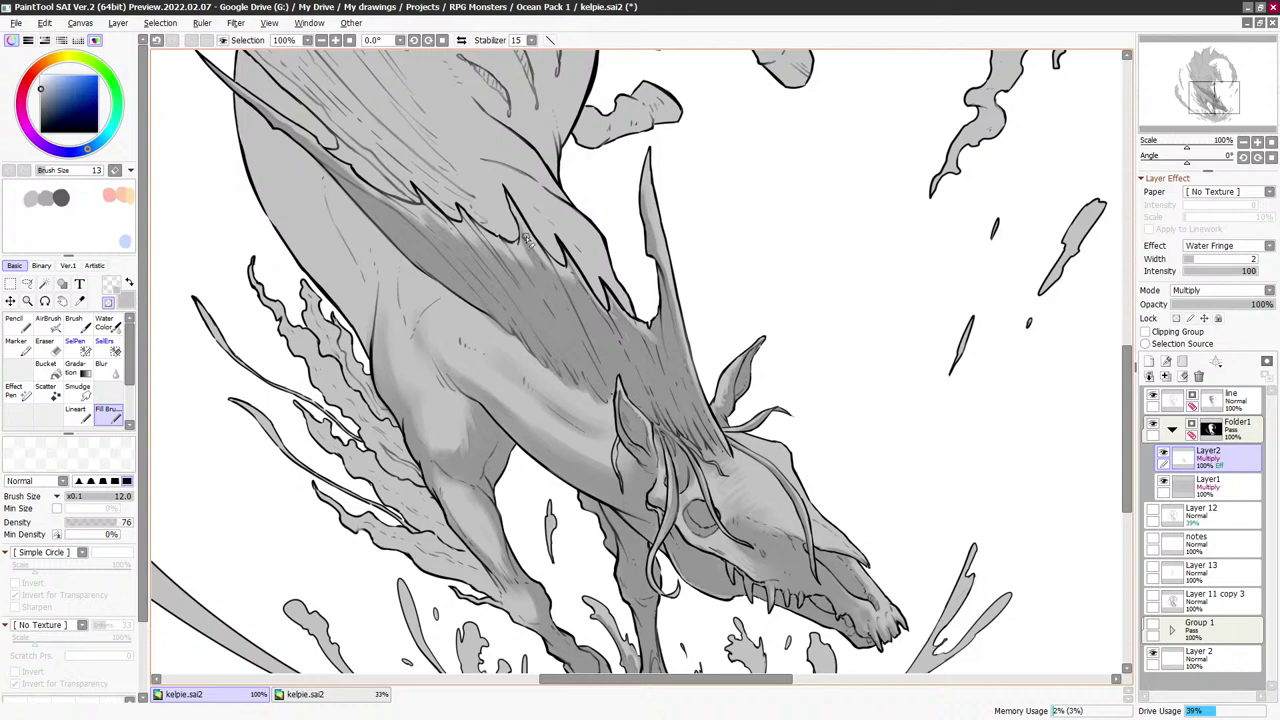
Darken the neck and mane around the near ear with the brush enlarged to sizes 100 and 250
{"action": "left_click", "coordinate": [543, 378], "text": "alt"}
{"action": "key", "text": "bracketright"}
{"action": "key", "text": "bracketright"}
{"action": "key", "text": "bracketright"}
{"action": "key", "text": "bracketright"}
{"action": "key", "text": "bracketright"}
{"action": "key", "text": "bracketright"}
{"action": "key", "text": "bracketright"}
{"action": "key", "text": "bracketright"}
{"action": "key", "text": "bracketright"}
{"action": "key", "text": "bracketright"}
{"action": "key", "text": "bracketright"}
{"action": "key", "text": "bracketright"}
{"action": "key", "text": "bracketright"}
{"action": "key", "text": "bracketright"}
{"action": "key", "text": "bracketright"}
{"action": "key", "text": "bracketright"}
{"action": "key", "text": "bracketright"}
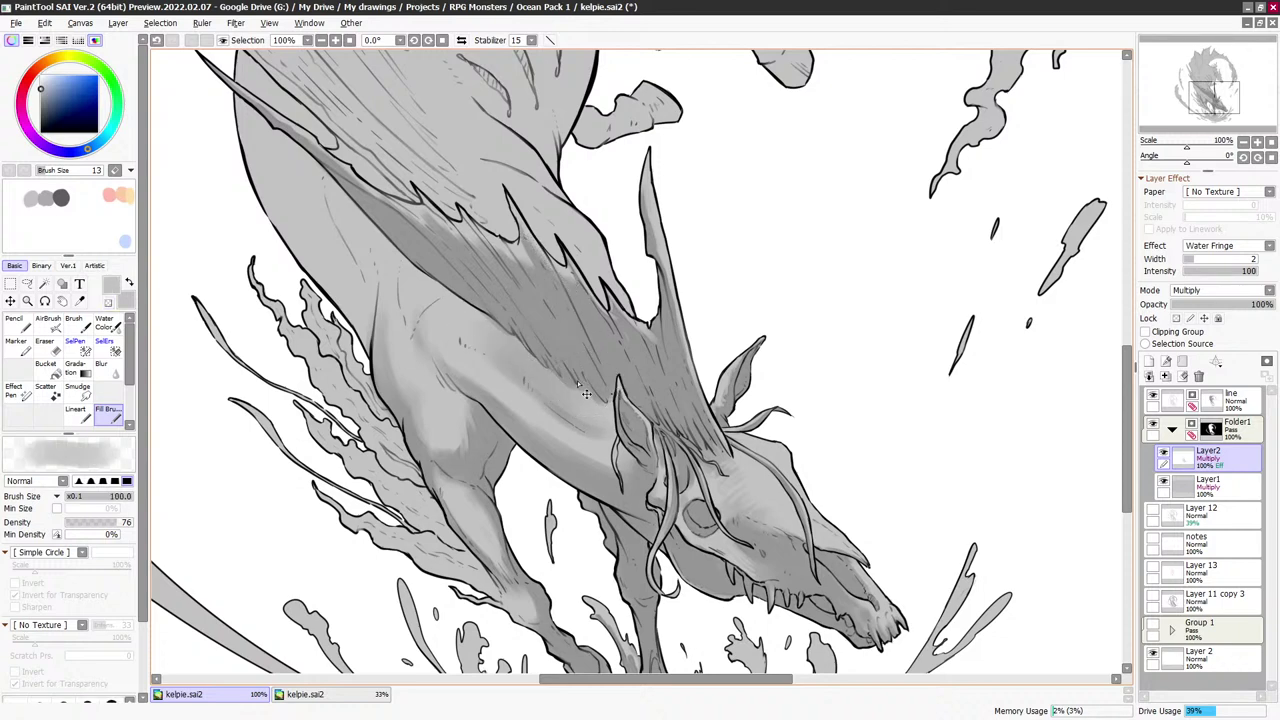
{"action": "key", "text": "bracketright"}
{"action": "key", "text": "bracketright"}
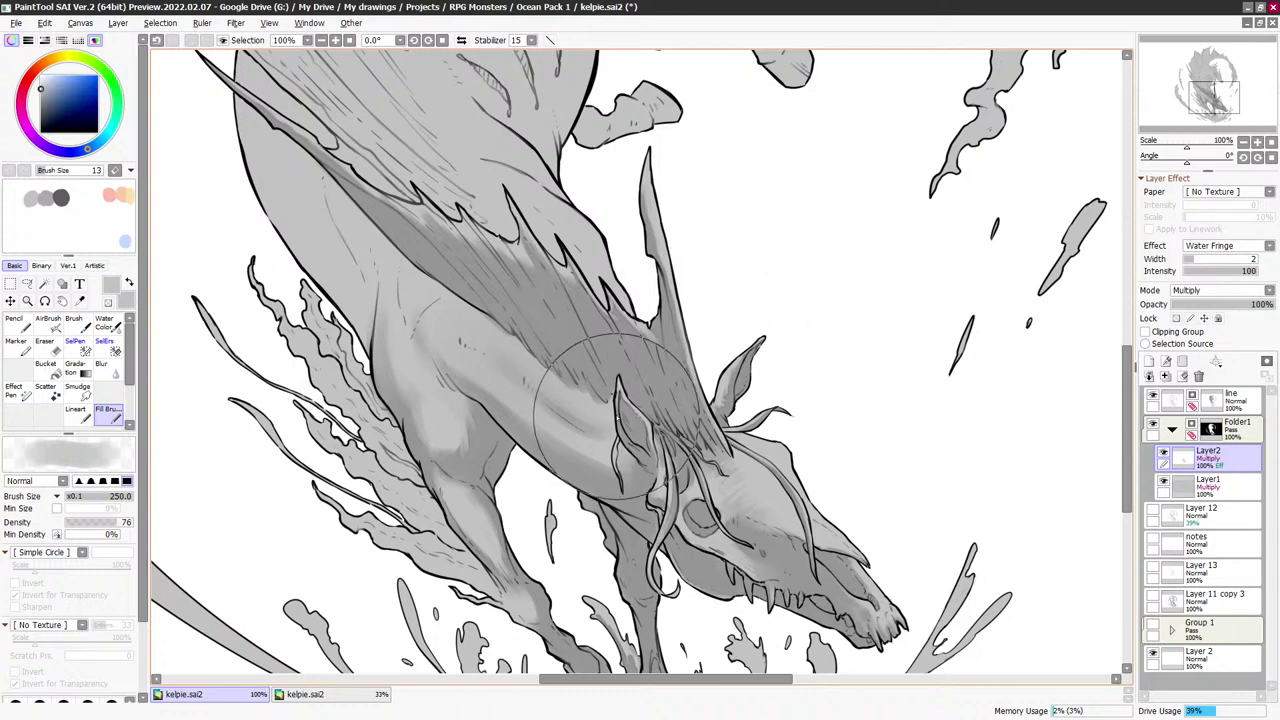
Deepen the mane tone below the tall spike with the brush at size 25, ending at size 50
{"action": "key", "text": "bracketleft"}
{"action": "key", "text": "bracketleft"}
{"action": "key", "text": "bracketleft"}
{"action": "key", "text": "bracketleft"}
{"action": "key", "text": "bracketleft"}
{"action": "key", "text": "bracketleft"}
{"action": "key", "text": "bracketleft"}
{"action": "key", "text": "bracketleft"}
{"action": "key", "text": "bracketleft"}
{"action": "key", "text": "bracketleft"}
{"action": "key", "text": "bracketleft"}
{"action": "key", "text": "bracketleft"}
{"action": "key", "text": "bracketleft"}
{"action": "key", "text": "bracketleft"}
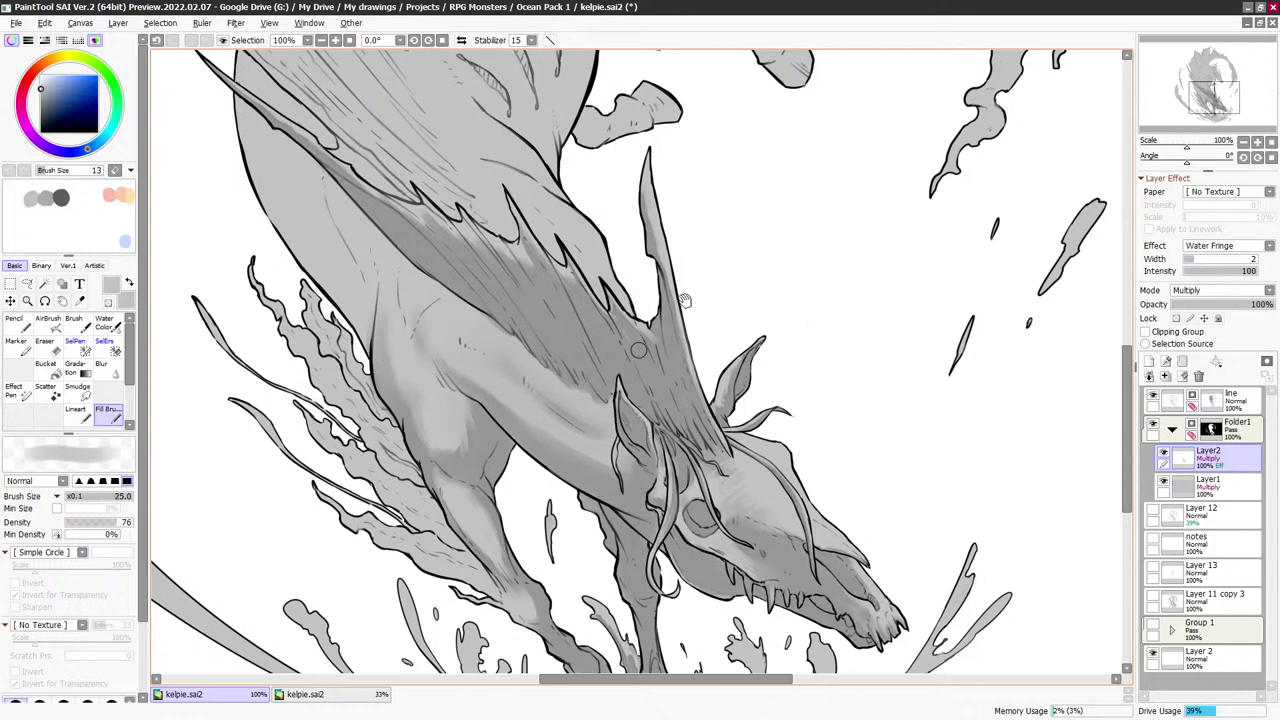
{"action": "scroll", "coordinate": [637, 350], "scroll_direction": "up", "scroll_amount": 2}
{"action": "key", "text": "bracketright"}
{"action": "key", "text": "bracketright"}
{"action": "key", "text": "bracketright"}
{"action": "key", "text": "bracketright"}
{"action": "key", "text": "bracketright"}
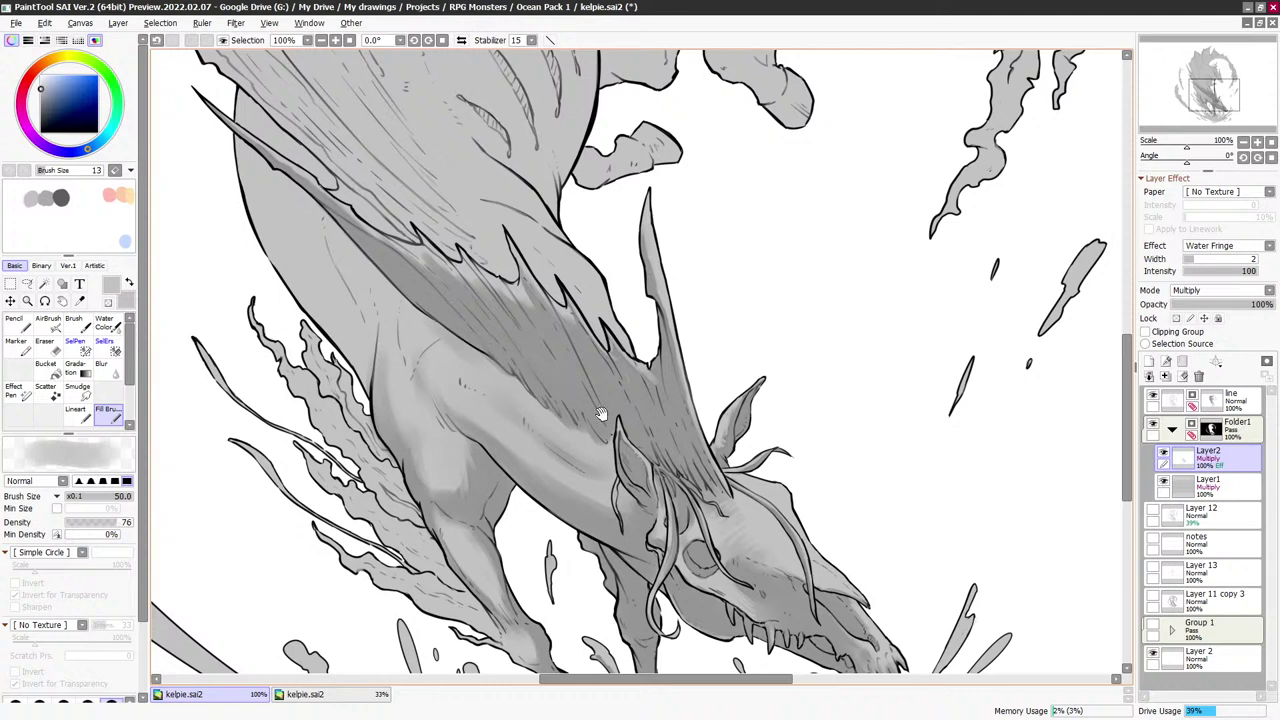
Shade the crease where the upper foreleg meets the neck with the brush at sizes 16 and 7
{"action": "scroll", "coordinate": [500, 380], "scroll_direction": "down", "scroll_amount": 4}
{"action": "key", "text": "bracketleft"}
{"action": "key", "text": "bracketleft"}
{"action": "key", "text": "bracketleft"}
{"action": "key", "text": "bracketleft"}
{"action": "key", "text": "bracketleft"}
{"action": "key", "text": "bracketleft"}
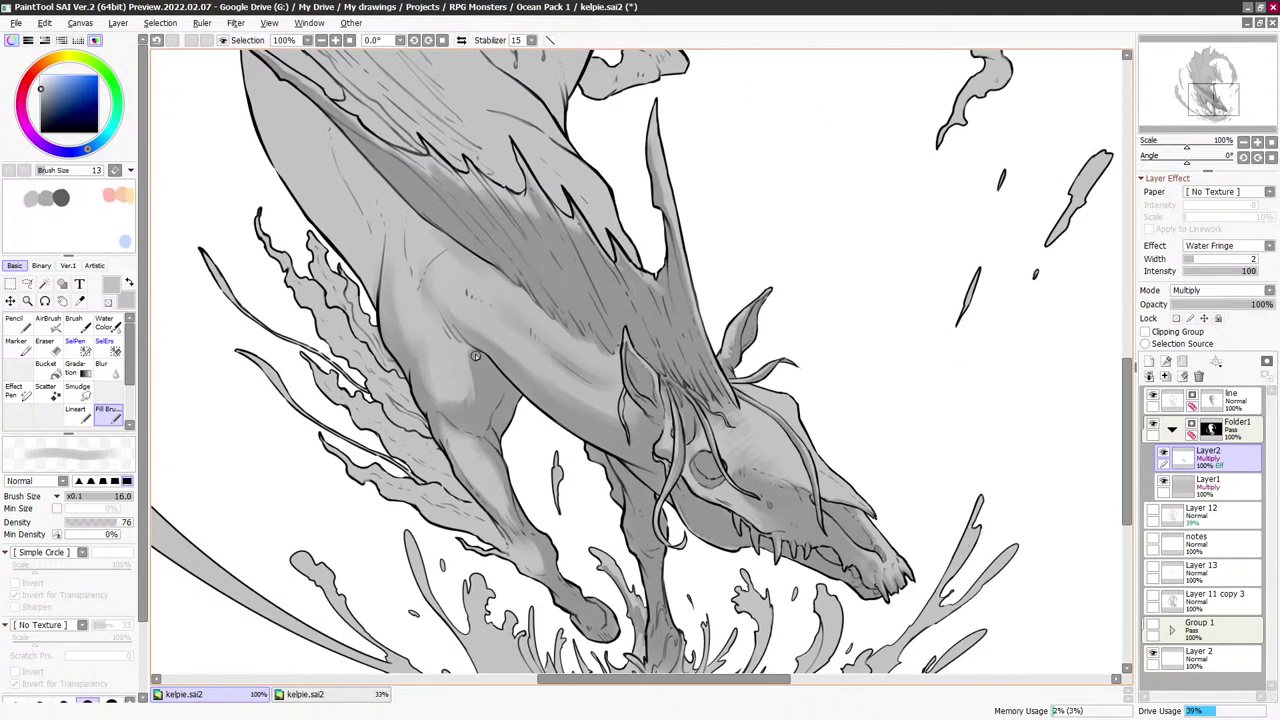
{"action": "key", "text": "bracketleft"}
{"action": "key", "text": "bracketleft"}
{"action": "key", "text": "bracketleft"}
{"action": "key", "text": "bracketleft"}
{"action": "key", "text": "bracketleft"}
{"action": "key", "text": "bracketleft"}
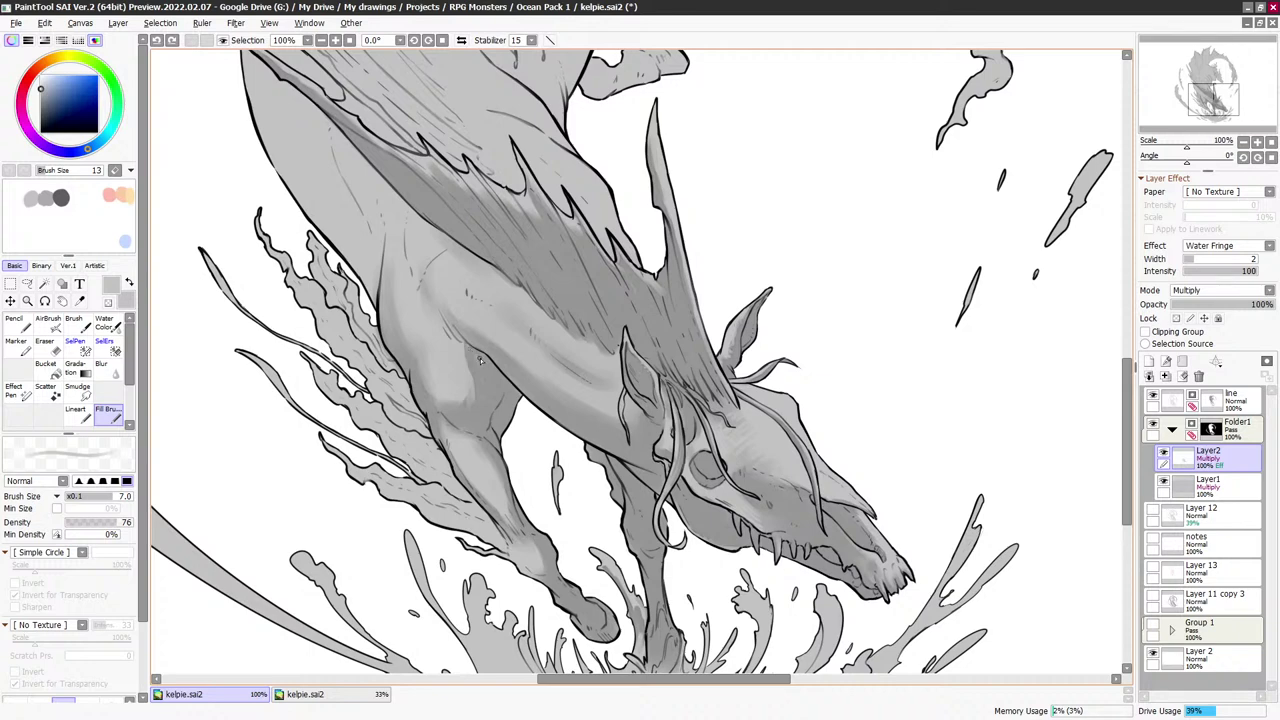
Lighten the shading on the upper foreleg and neck with the eraser at sizes 25 and 30
{"action": "left_click", "coordinate": [632, 281]}
{"action": "key", "text": "bracketright"}
{"action": "key", "text": "bracketright"}
{"action": "key", "text": "bracketright"}
{"action": "key", "text": "bracketright"}
{"action": "key", "text": "bracketright"}
{"action": "key", "text": "bracketright"}
{"action": "key", "text": "bracketright"}
{"action": "key", "text": "bracketright"}
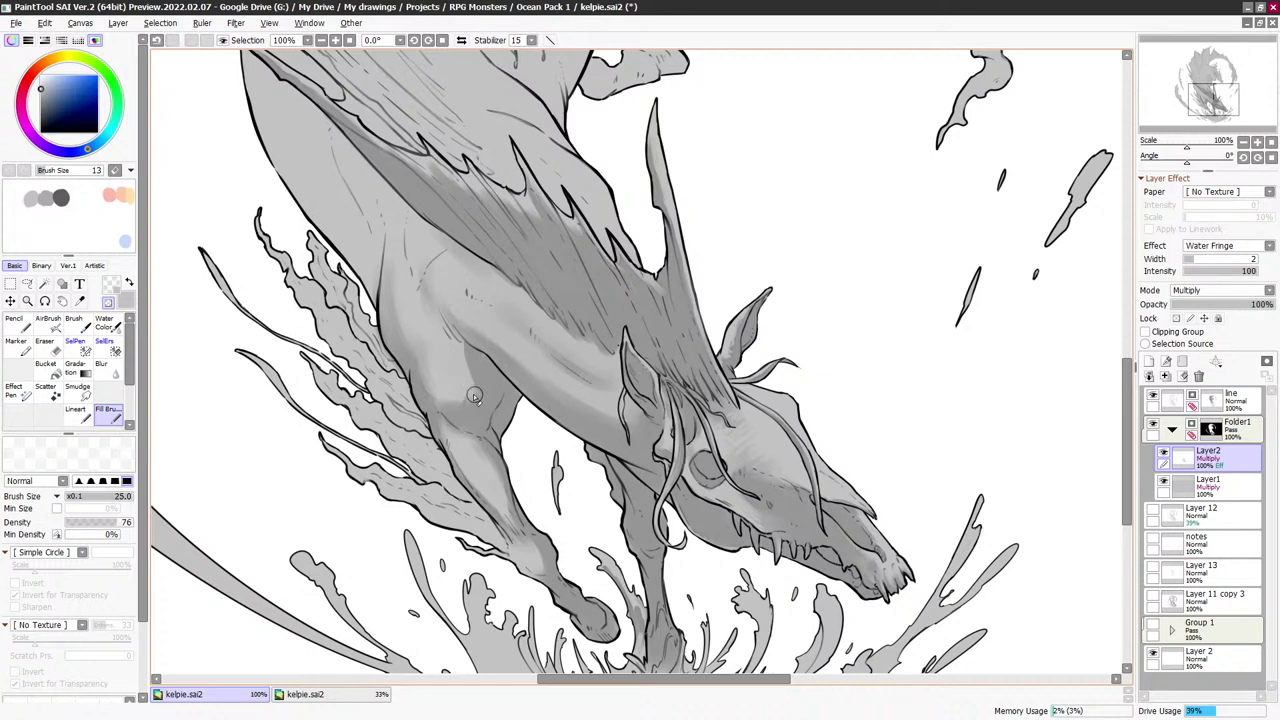
{"action": "key", "text": "bracketright"}
{"action": "left_click_drag", "start_coordinate": [664, 327], "coordinate": [671, 335]}
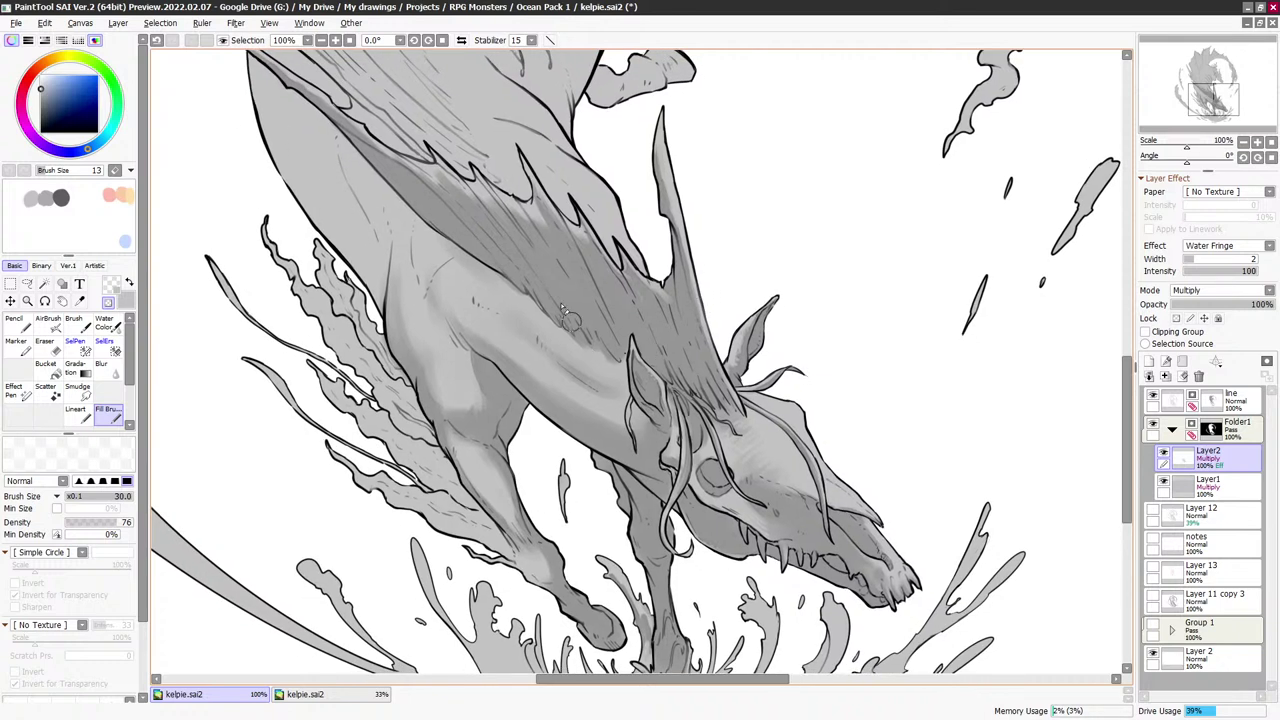
Refine the shadow along the jagged mane locks with the brush at size 12
{"action": "key", "text": "minus"}
{"action": "key", "text": "bracketleft"}
{"action": "key", "text": "bracketleft"}
{"action": "key", "text": "bracketleft"}
{"action": "key", "text": "bracketleft"}
{"action": "key", "text": "bracketleft"}
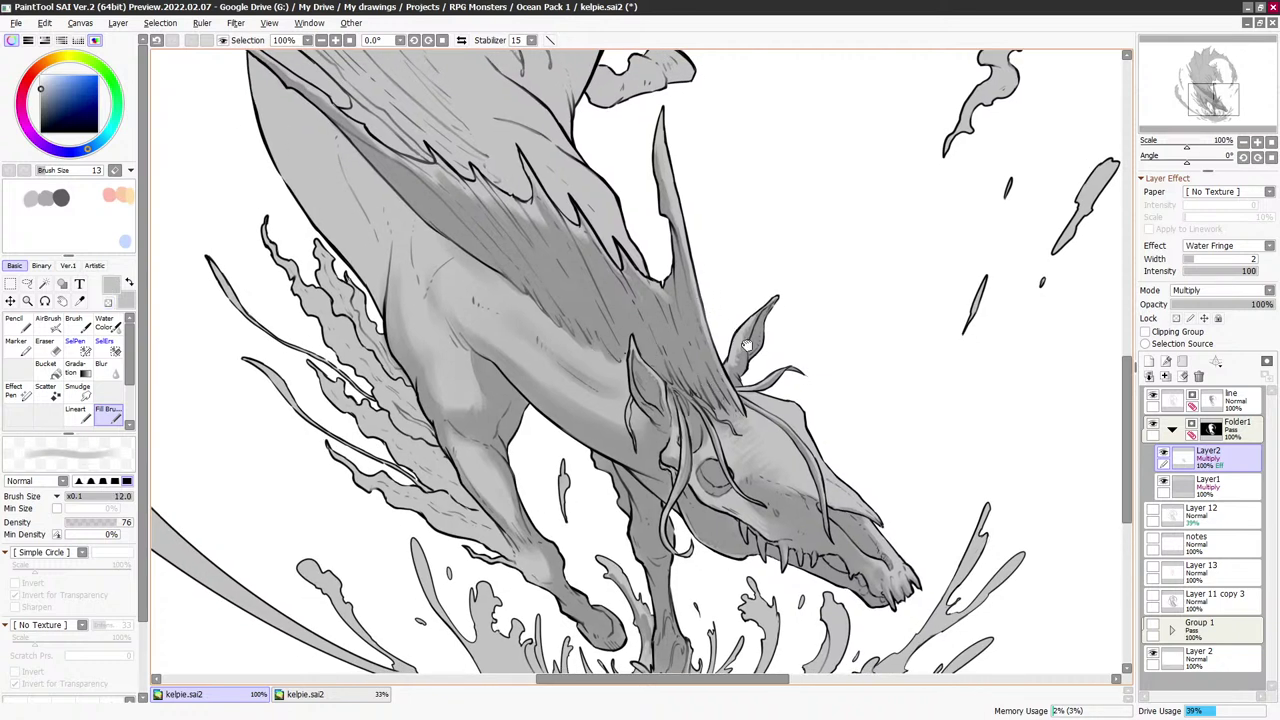
{"action": "mouse_move", "coordinate": [720, 311]}
{"action": "left_mouse_down"}
{"action": "mouse_move", "coordinate": [757, 346]}
{"action": "mouse_move", "coordinate": [760, 381]}
{"action": "left_mouse_up"}
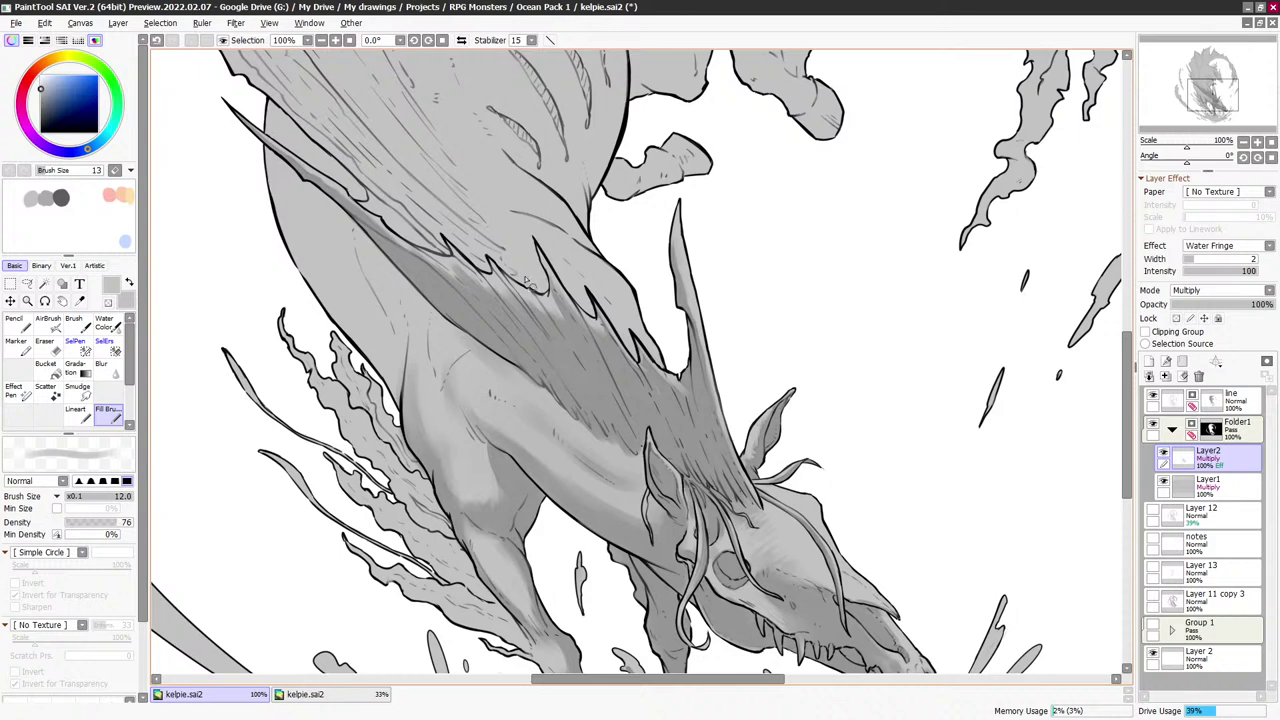
{"action": "left_click_drag", "start_coordinate": [471, 283], "coordinate": [524, 381]}
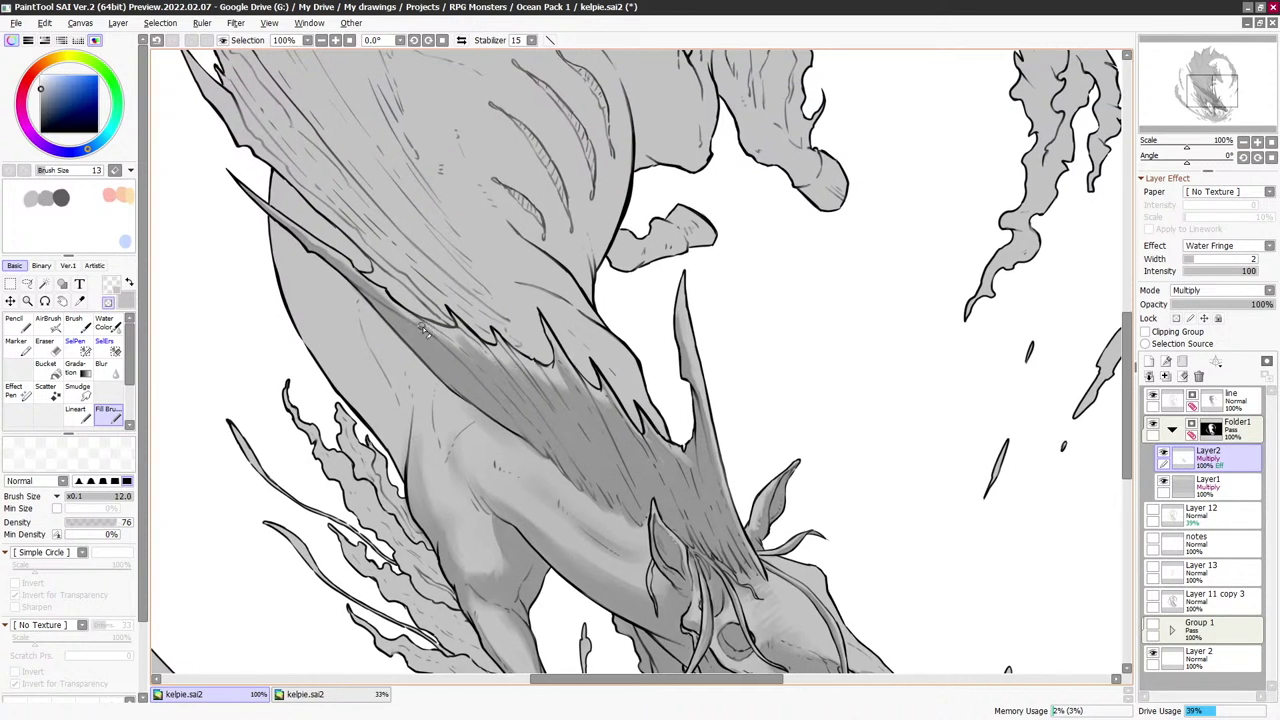
Erase excess tone along the edges of the long mane lock at size 9, ending at size 8
{"action": "key", "text": "bracketleft"}
{"action": "key", "text": "bracketleft"}
{"action": "left_click_drag", "start_coordinate": [600, 318], "coordinate": [607, 417]}
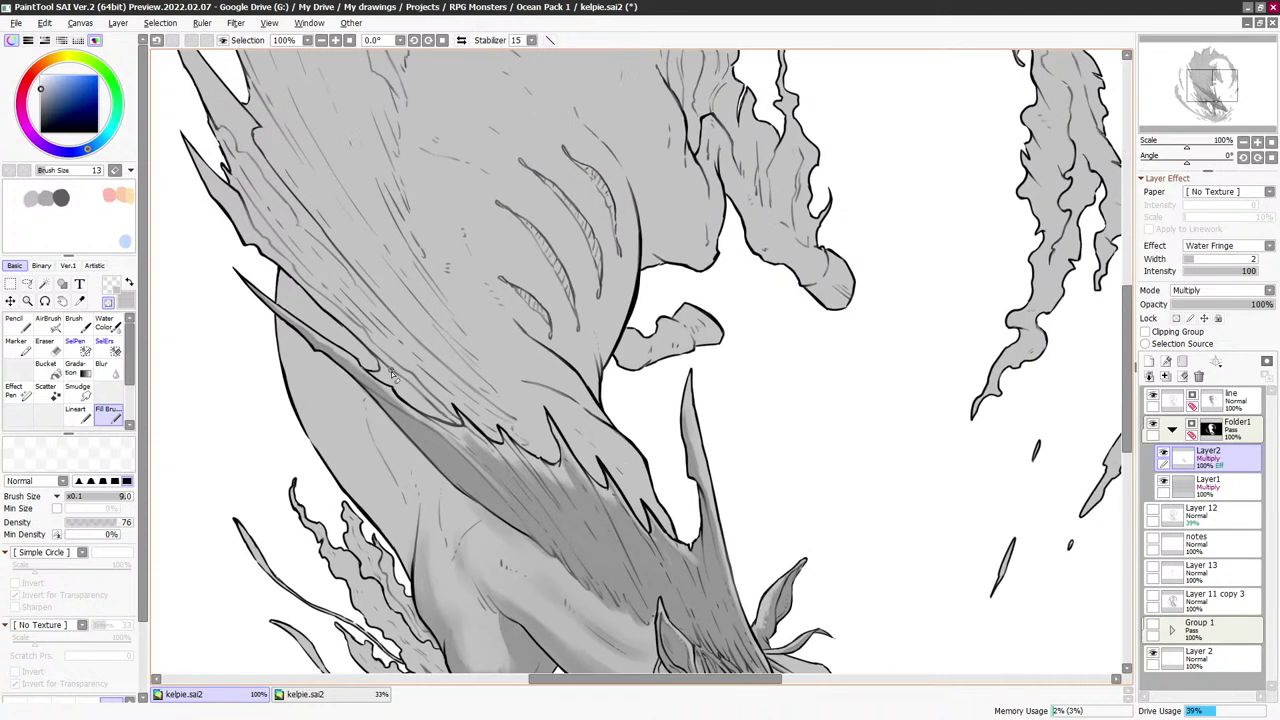
{"action": "left_click_drag", "start_coordinate": [360, 291], "coordinate": [405, 347]}
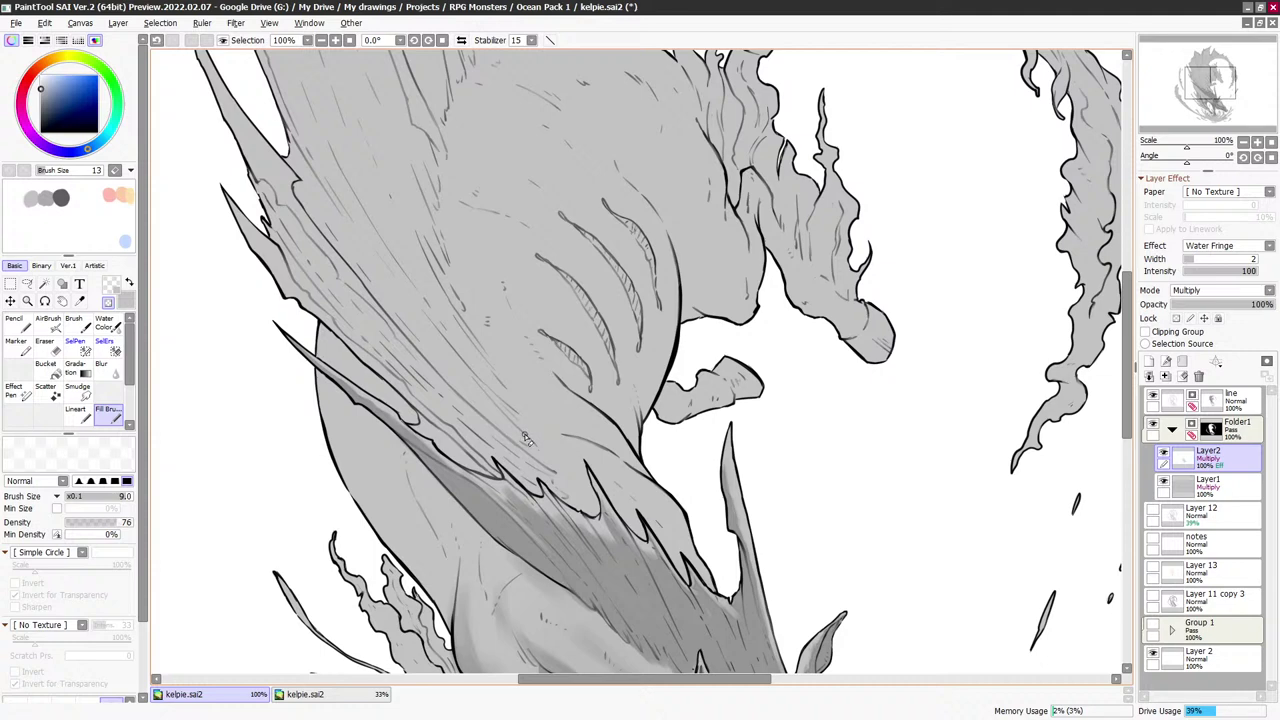
{"action": "left_click_drag", "start_coordinate": [590, 333], "coordinate": [607, 366]}
{"action": "key", "text": "bracketleft"}
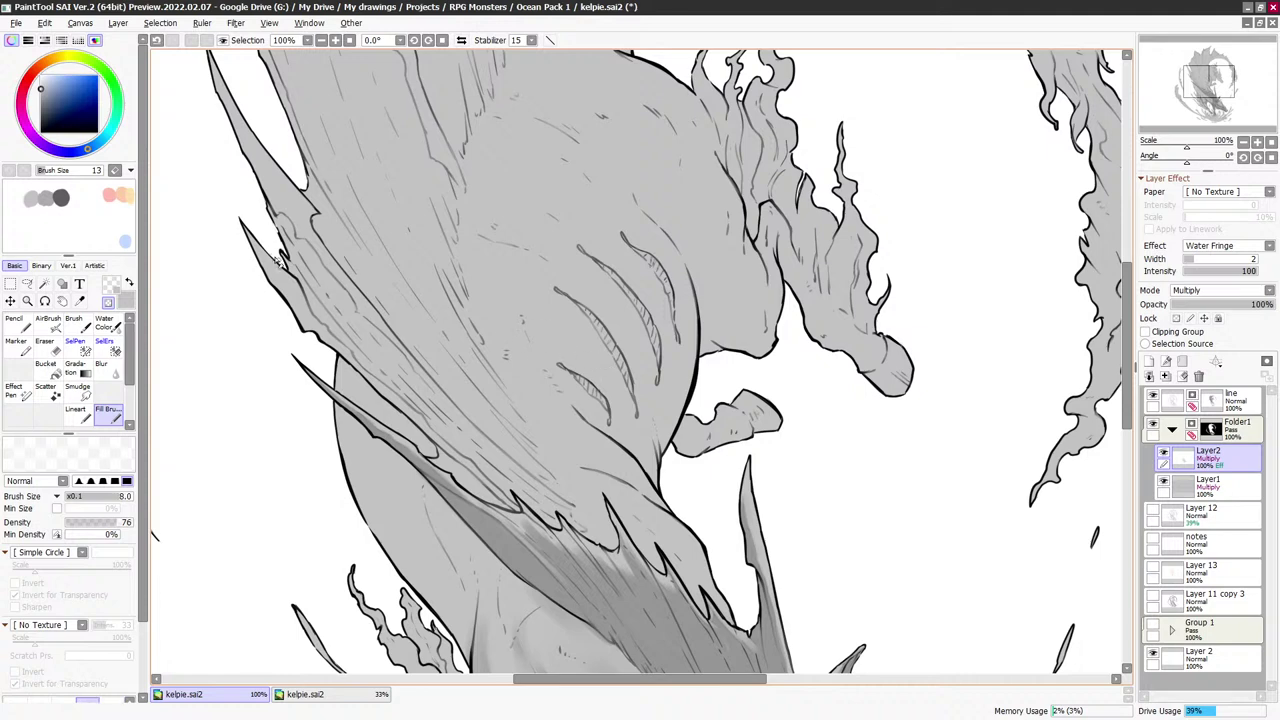
Shade the lower edge of the next pointed mane lock along the back with the brush at sizes 12 and 7
{"action": "key", "text": "minus"}
{"action": "key", "text": "bracketright"}
{"action": "key", "text": "bracketright"}
{"action": "left_click_drag", "start_coordinate": [243, 232], "coordinate": [304, 323]}
{"action": "key", "text": "bracketleft"}
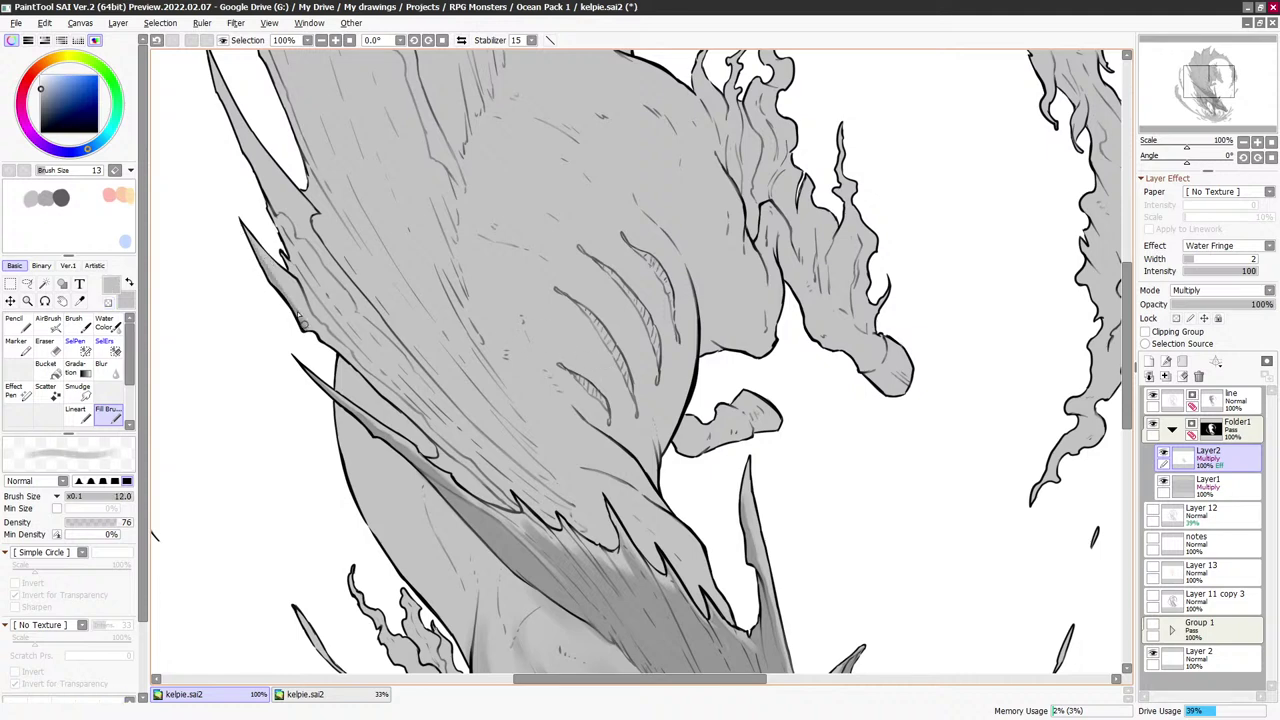
{"action": "left_click_drag", "start_coordinate": [246, 243], "coordinate": [330, 343]}
{"action": "key", "text": "bracketleft"}
{"action": "key", "text": "bracketleft"}
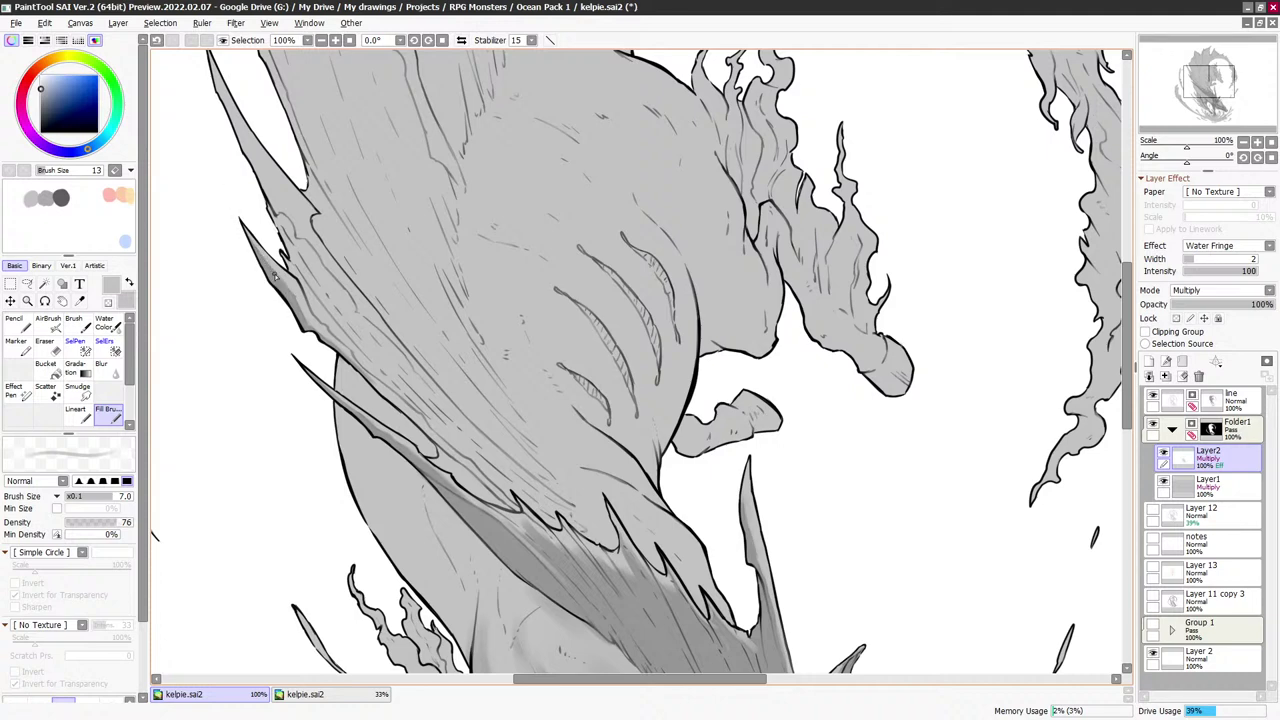
Erase excess tone along the inner edge of the back's pointed lock at size 10
{"action": "key", "text": "e"}
{"action": "key", "text": "bracketright"}
{"action": "key", "text": "bracketright"}
{"action": "key", "text": "bracketright"}
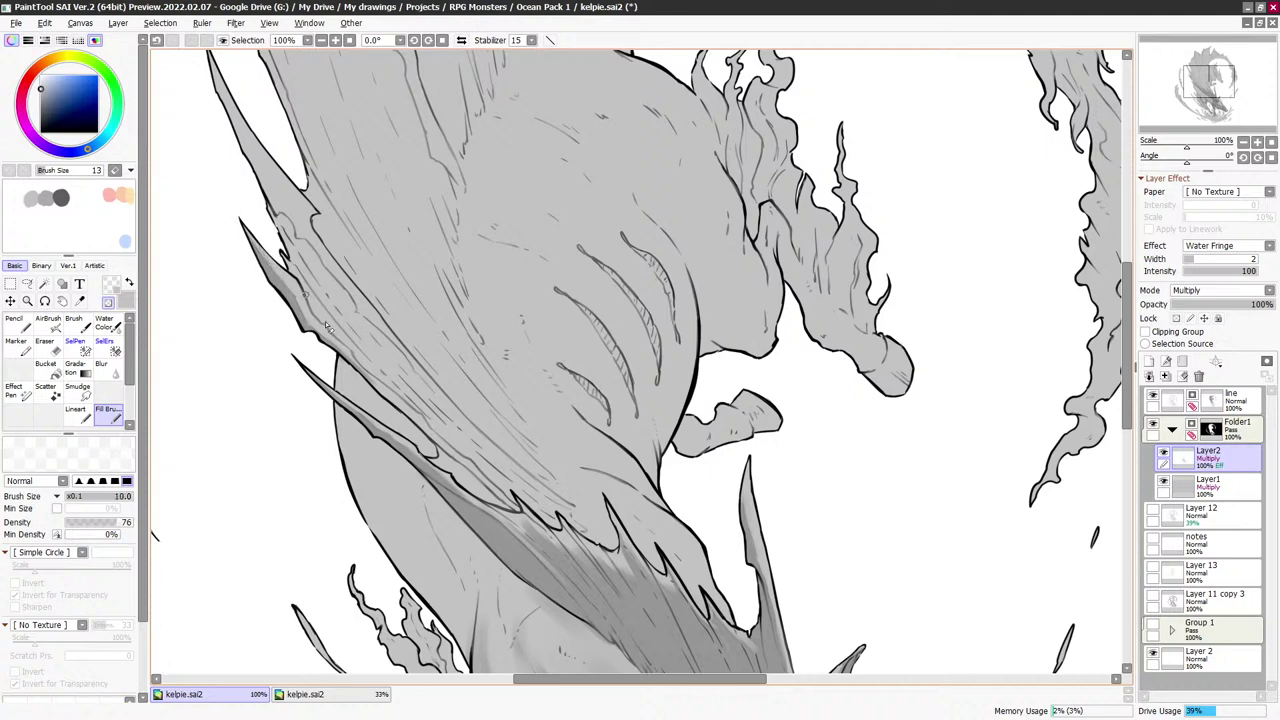
Build up the tone near the tip of the back's pointed lock with the brush at sizes 16 and 30
{"action": "key", "text": "e"}
{"action": "key", "text": "bracketright"}
{"action": "key", "text": "bracketright"}
{"action": "key", "text": "bracketright"}
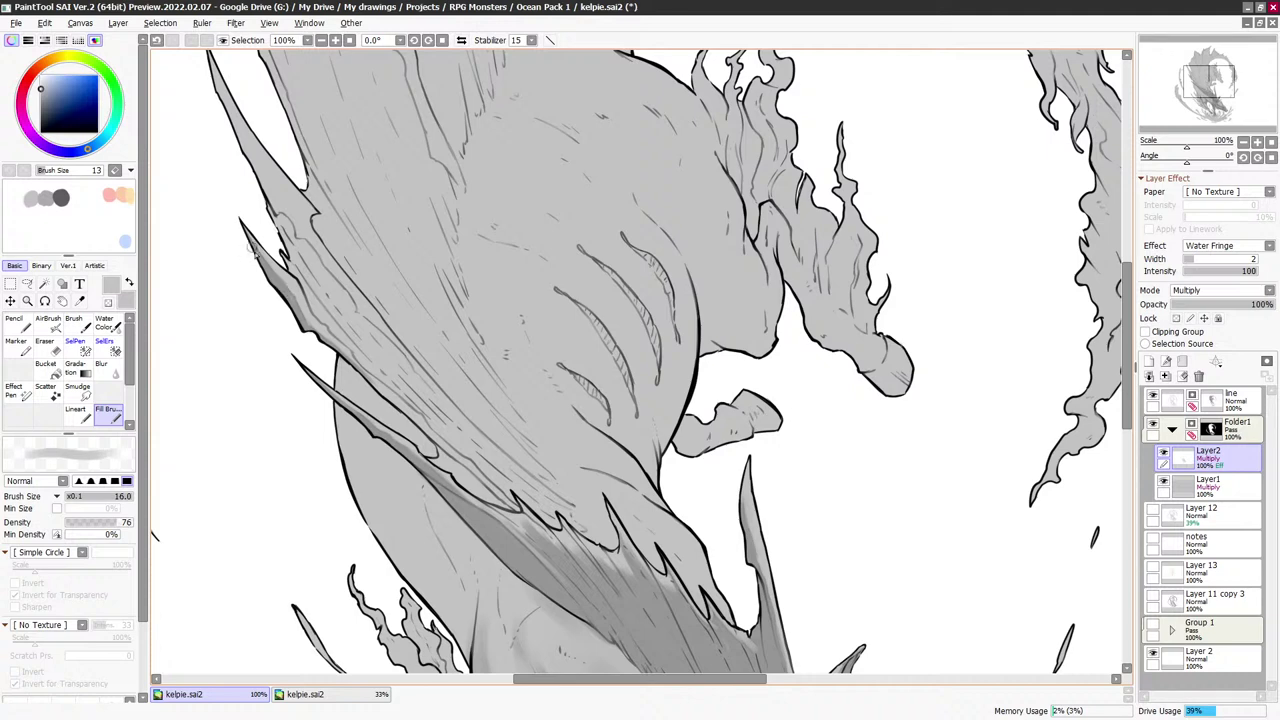
{"action": "key", "text": "bracketright"}
{"action": "key", "text": "bracketright"}
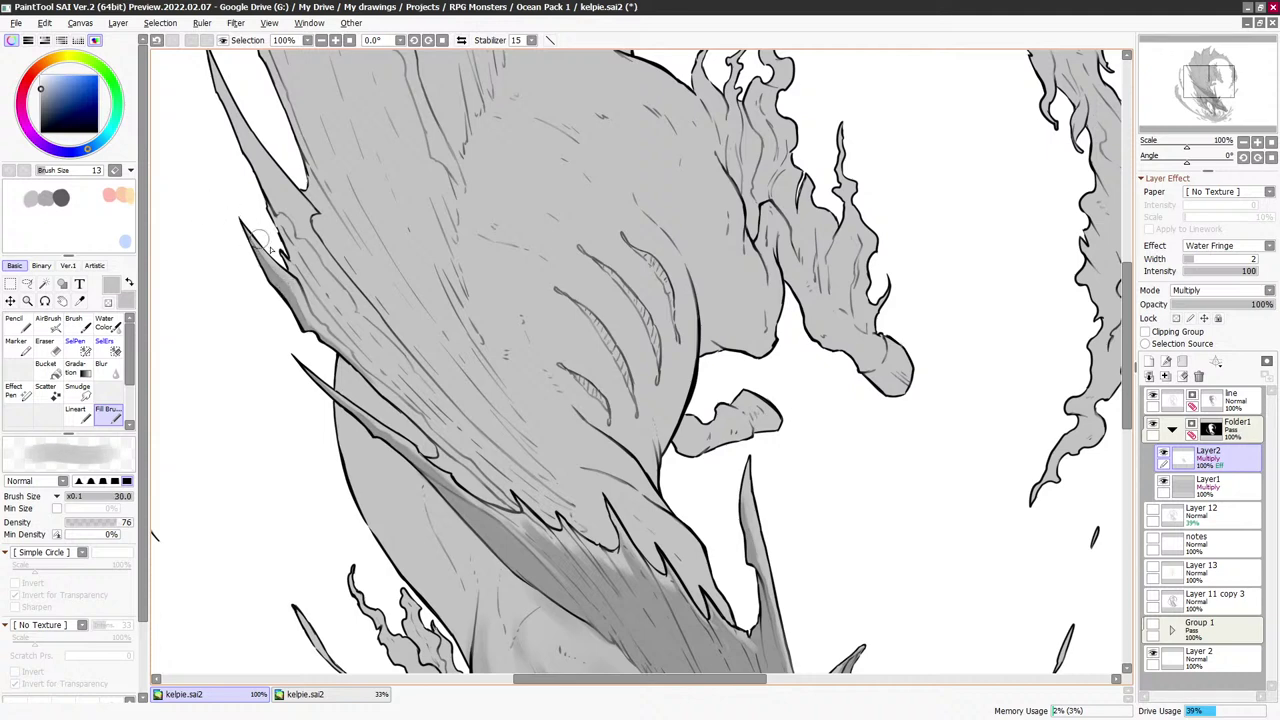
Clean up the shading beside the back lock's small notch with the eraser at size 9
{"action": "key", "text": "e"}
{"action": "key", "text": "bracketleft"}
{"action": "key", "text": "bracketleft"}
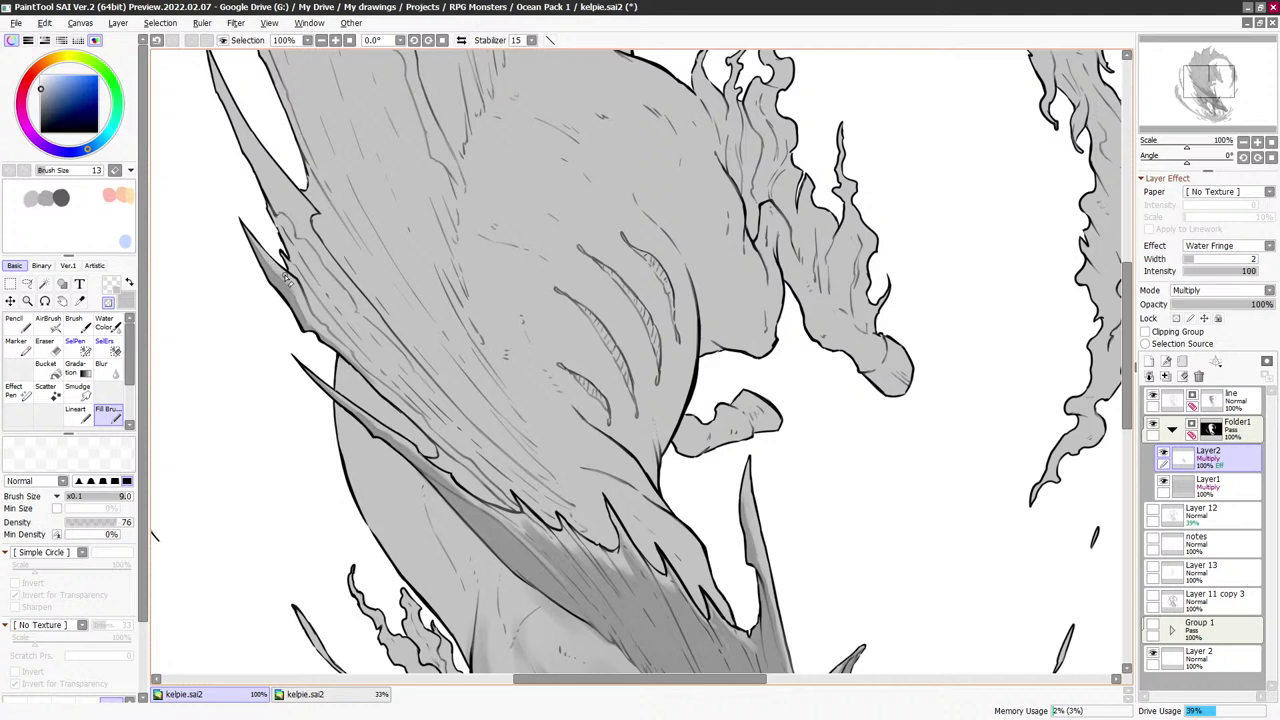
{"action": "left_click_drag", "start_coordinate": [293, 265], "coordinate": [286, 247]}
Shade the flank between the shoulder and the belly outline with the brush at size 20
{"action": "key", "text": "e"}
{"action": "key", "text": "bracketright"}
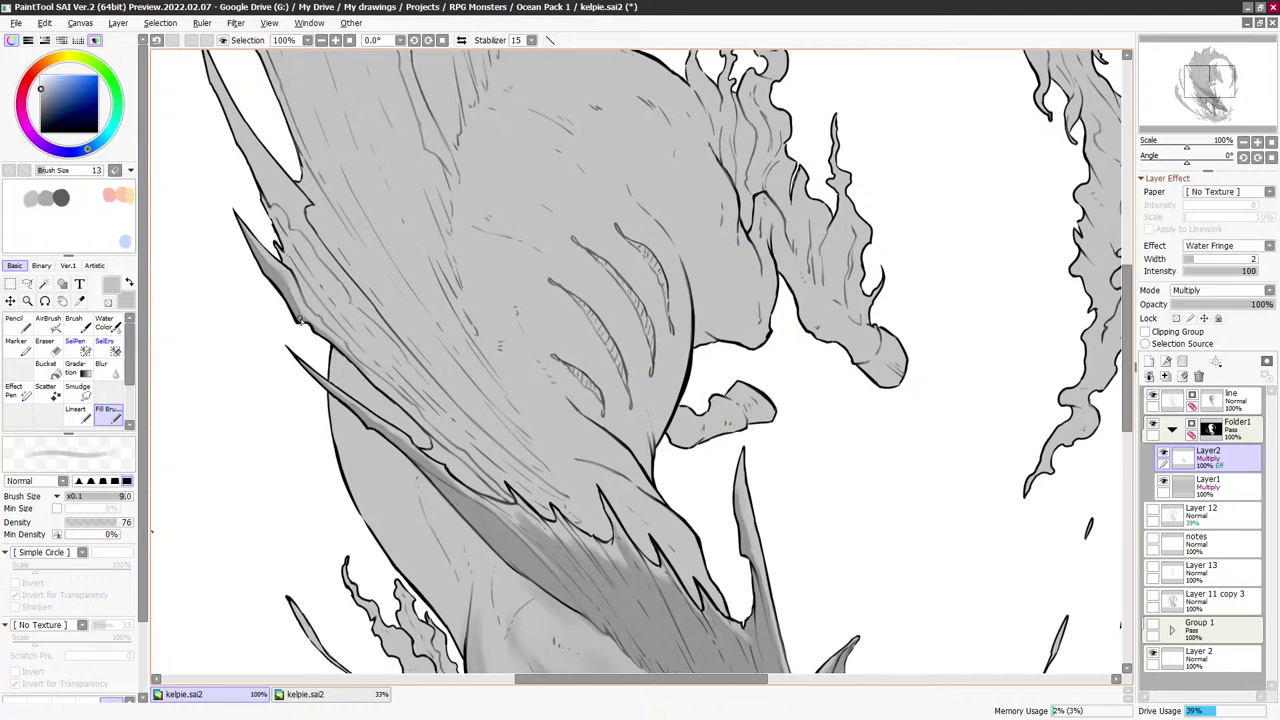
{"action": "left_click_drag", "start_coordinate": [472, 362], "coordinate": [399, 131]}
{"action": "key", "text": "bracketright"}
{"action": "key", "text": "bracketright"}
{"action": "key", "text": "bracketright"}
{"action": "key", "text": "bracketright"}
{"action": "key", "text": "bracketright"}
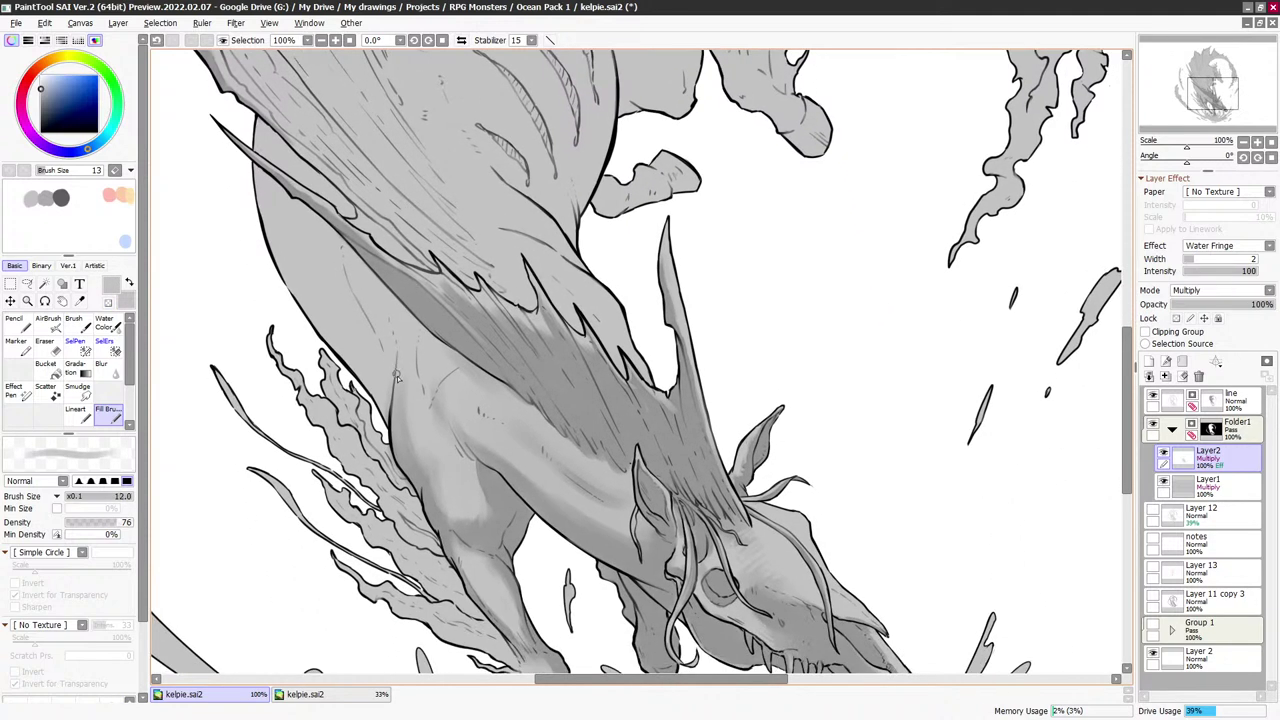
{"action": "mouse_move", "coordinate": [374, 342]}
{"action": "left_mouse_down"}
{"action": "mouse_move", "coordinate": [387, 416]}
{"action": "mouse_move", "coordinate": [385, 405]}
{"action": "left_mouse_up"}
{"action": "key", "text": "bracketleft"}
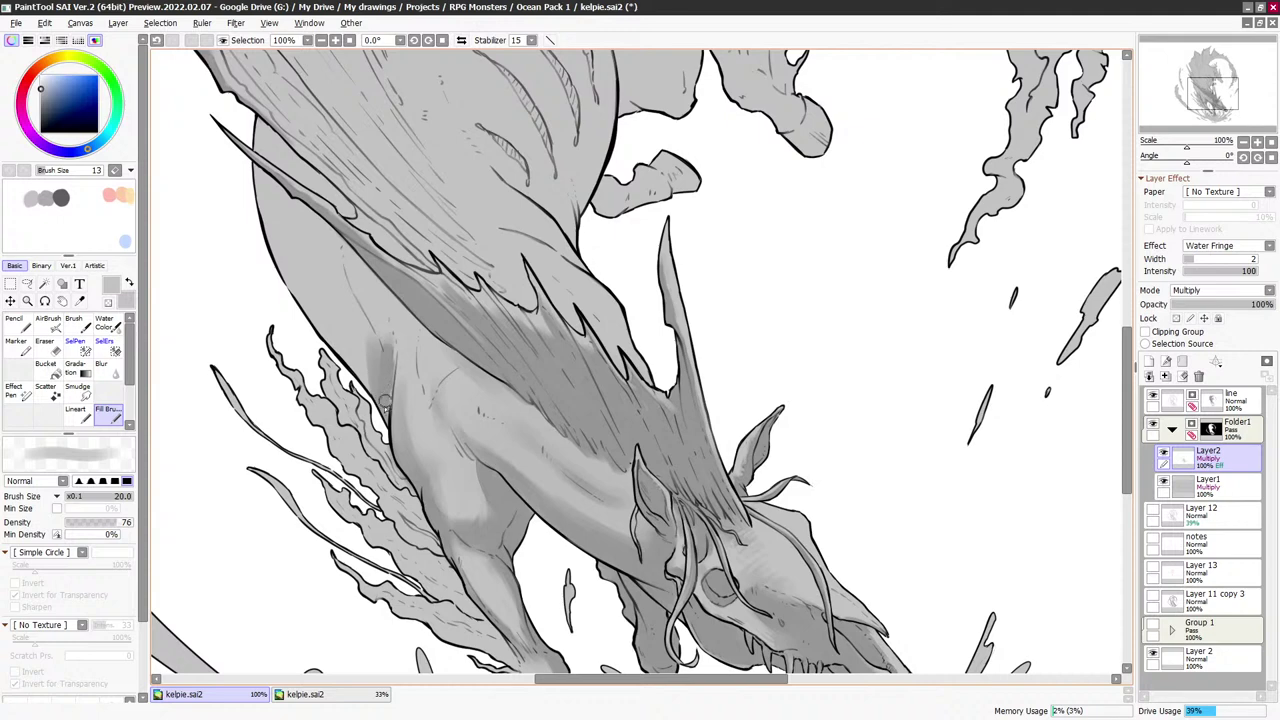
Widen the flank tone behind the shoulder out to the belly outline with a larger brush
{"action": "key", "text": "bracketright"}
{"action": "key", "text": "bracketright"}
{"action": "key", "text": "bracketright"}
{"action": "left_click_drag", "start_coordinate": [354, 360], "coordinate": [374, 386]}
{"action": "left_click_drag", "start_coordinate": [336, 328], "coordinate": [378, 395]}
{"action": "key", "text": "bracketleft"}
{"action": "key", "text": "bracketleft"}
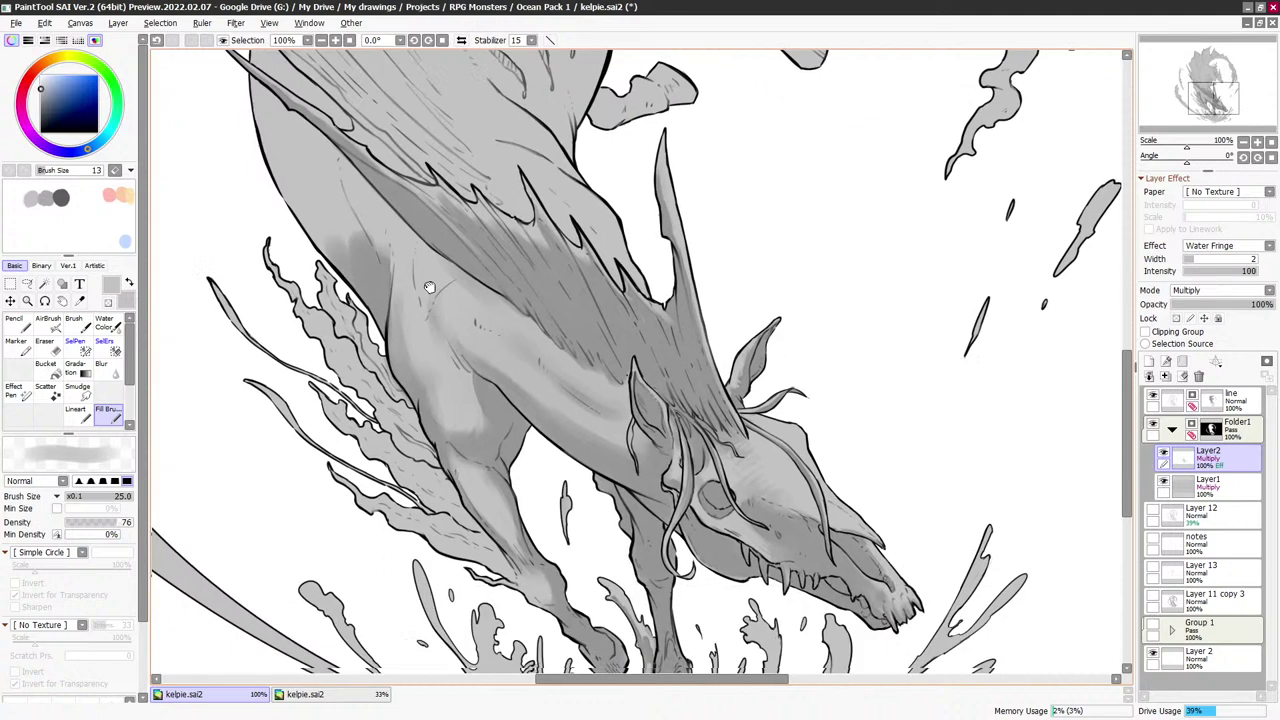
Refine the flank shading with the brush at size 14 and soften its upper edge with the eraser at size 50
{"action": "scroll", "coordinate": [386, 340], "scroll_direction": "down", "scroll_amount": 2}
{"action": "key", "text": "bracketleft"}
{"action": "key", "text": "bracketleft"}
{"action": "key", "text": "bracketleft"}
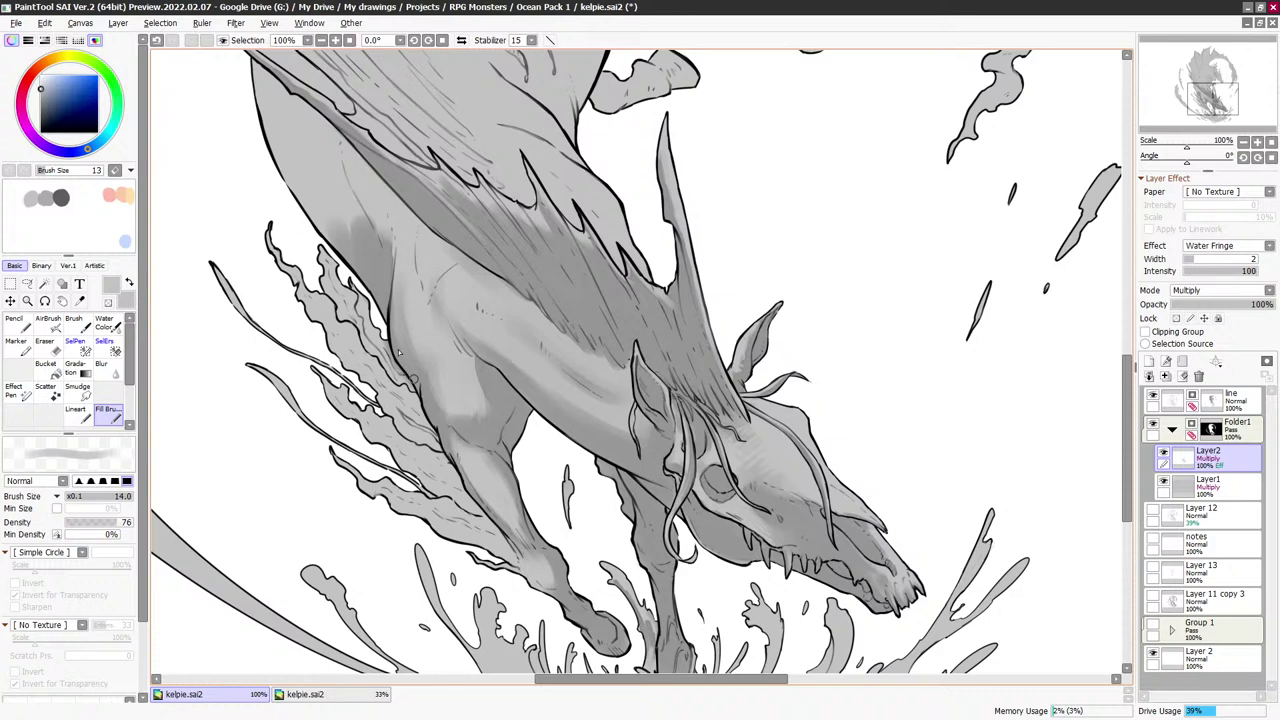
{"action": "left_click_drag", "start_coordinate": [400, 252], "coordinate": [404, 304]}
{"action": "key", "text": "bracketright"}
{"action": "key", "text": "bracketright"}
{"action": "key", "text": "bracketright"}
{"action": "key", "text": "bracketright"}
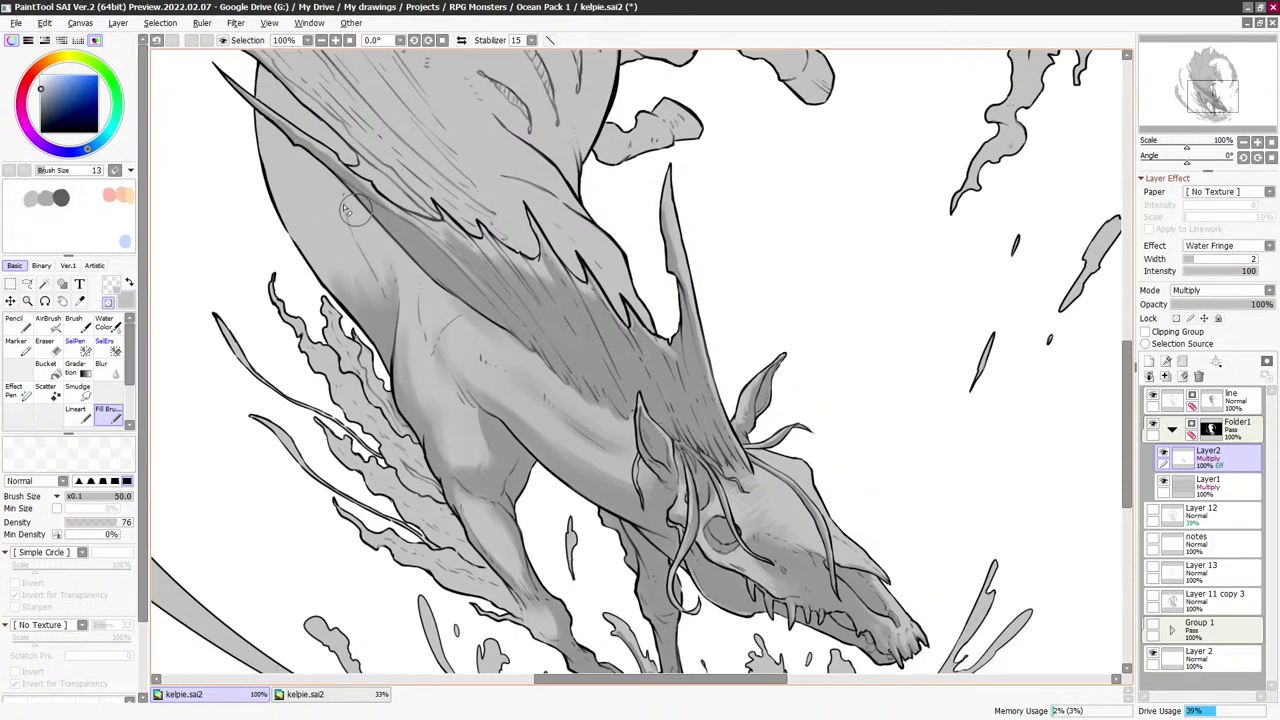
Shade along the belly outline with the brush at size 14 and soften the tone's inner edge with the eraser at size 60
{"action": "key", "text": "bracketleft"}
{"action": "key", "text": "bracketleft"}
{"action": "key", "text": "bracketleft"}
{"action": "key", "text": "bracketleft"}
{"action": "key", "text": "bracketleft"}
{"action": "key", "text": "bracketright"}
{"action": "key", "text": "bracketright"}
{"action": "key", "text": "bracketright"}
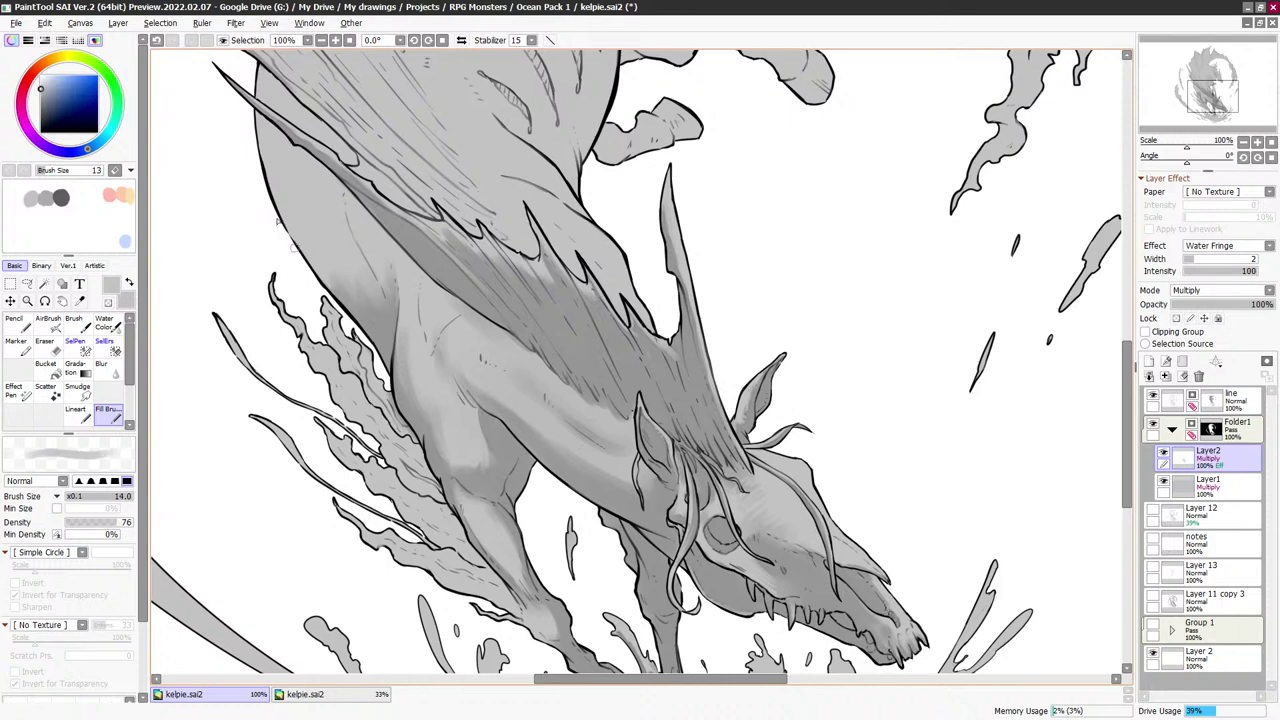
{"action": "key", "text": "c"}
{"action": "key", "text": "bracketright"}
{"action": "key", "text": "bracketright"}
{"action": "key", "text": "bracketright"}
{"action": "key", "text": "bracketright"}
{"action": "key", "text": "bracketright"}
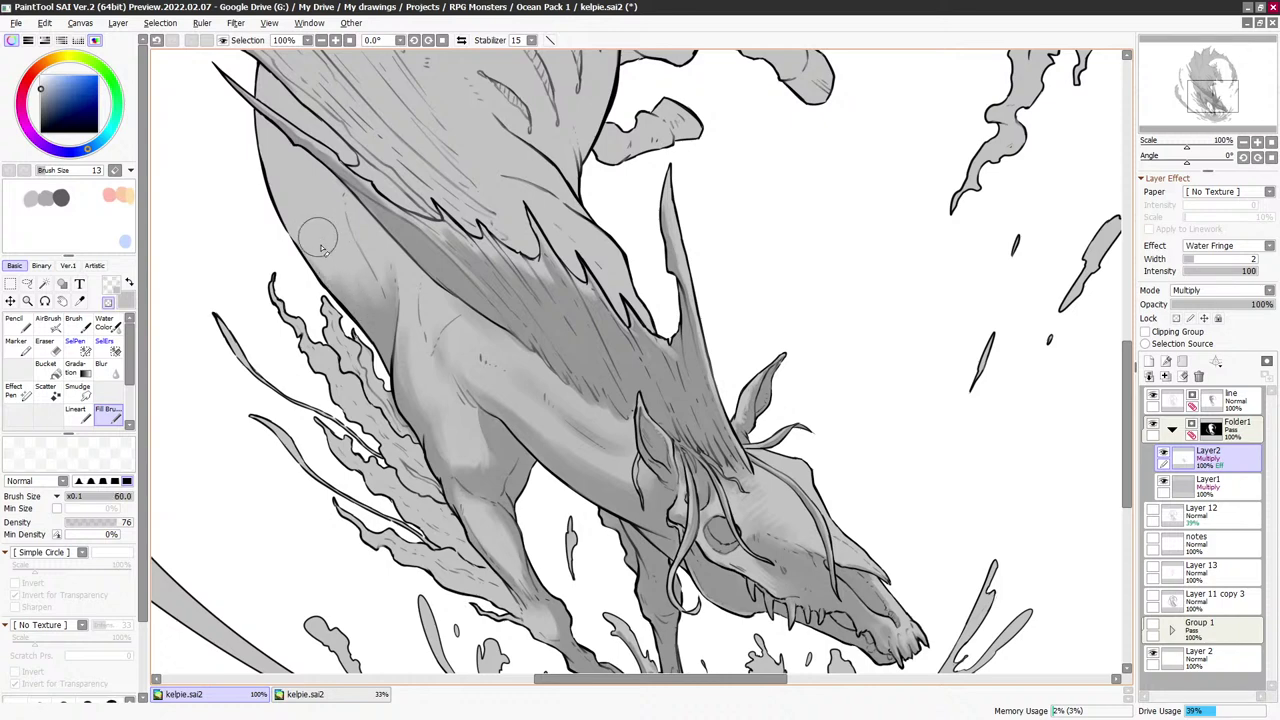
Extend the belly outline shading upward with the brush at size 25 and fade it with the eraser at size 40
{"action": "key", "text": "c"}
{"action": "key", "text": "bracketleft"}
{"action": "key", "text": "bracketleft"}
{"action": "key", "text": "bracketleft"}
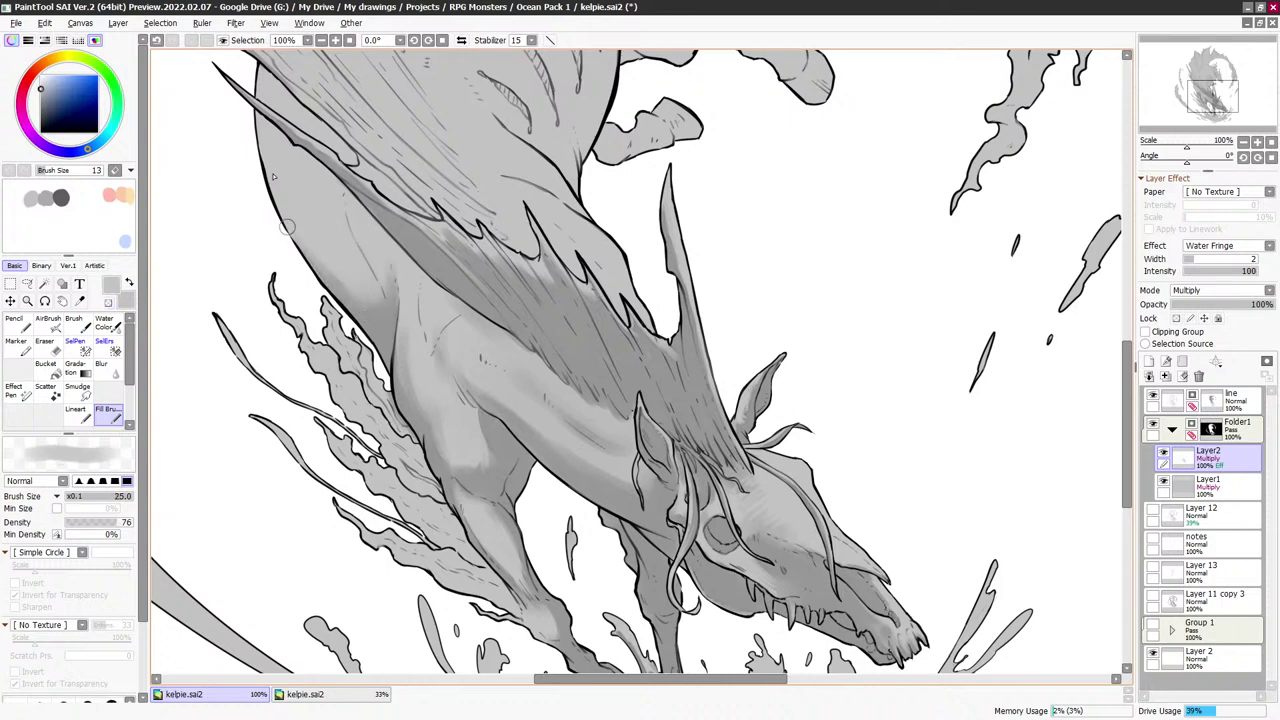
{"action": "key", "text": "c"}
{"action": "key", "text": "bracketright"}
{"action": "key", "text": "bracketright"}
{"action": "key", "text": "bracketright"}
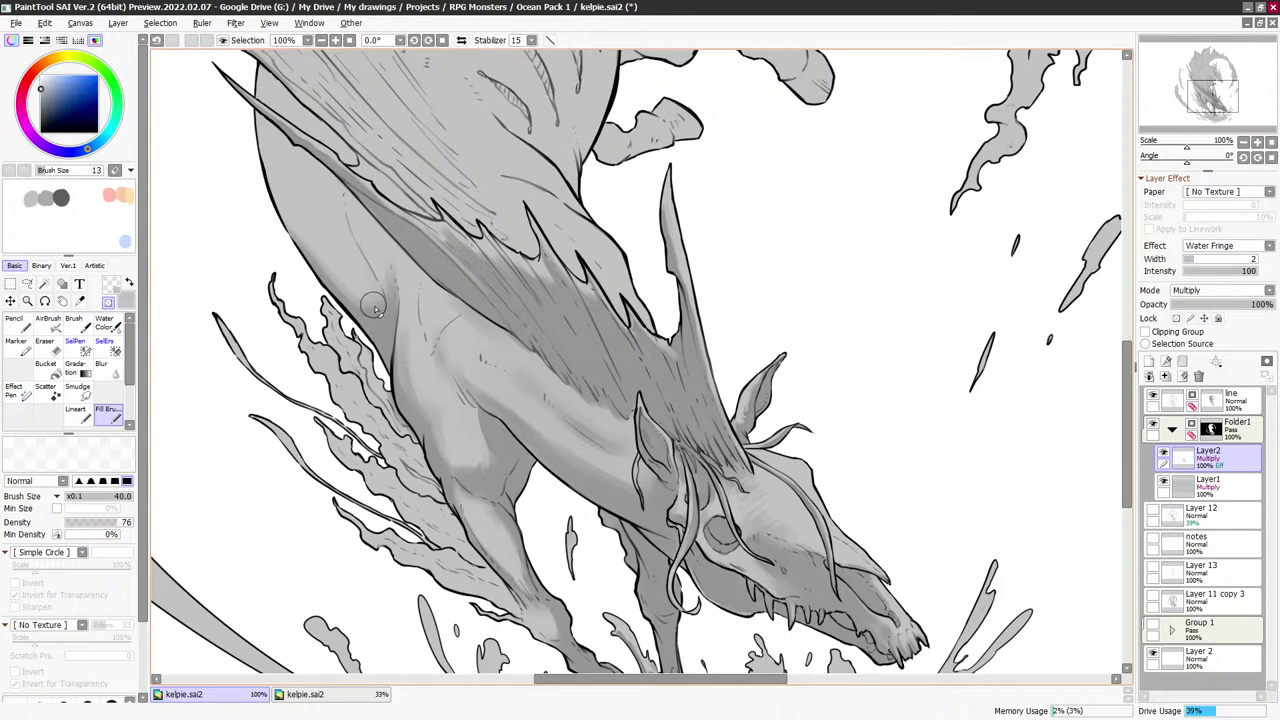
Clean up the flank tone beside the shoulder contour with the eraser at size 9
{"action": "key", "text": "c"}
{"action": "key", "text": "bracketleft"}
{"action": "key", "text": "bracketleft"}
{"action": "key", "text": "bracketleft"}
{"action": "key", "text": "bracketleft"}
{"action": "key", "text": "bracketleft"}
{"action": "key", "text": "c"}
{"action": "key", "text": "c"}
{"action": "key", "text": "bracketleft"}
{"action": "key", "text": "bracketleft"}
{"action": "key", "text": "bracketleft"}
{"action": "key", "text": "bracketleft"}
{"action": "key", "text": "bracketleft"}
{"action": "key", "text": "c"}
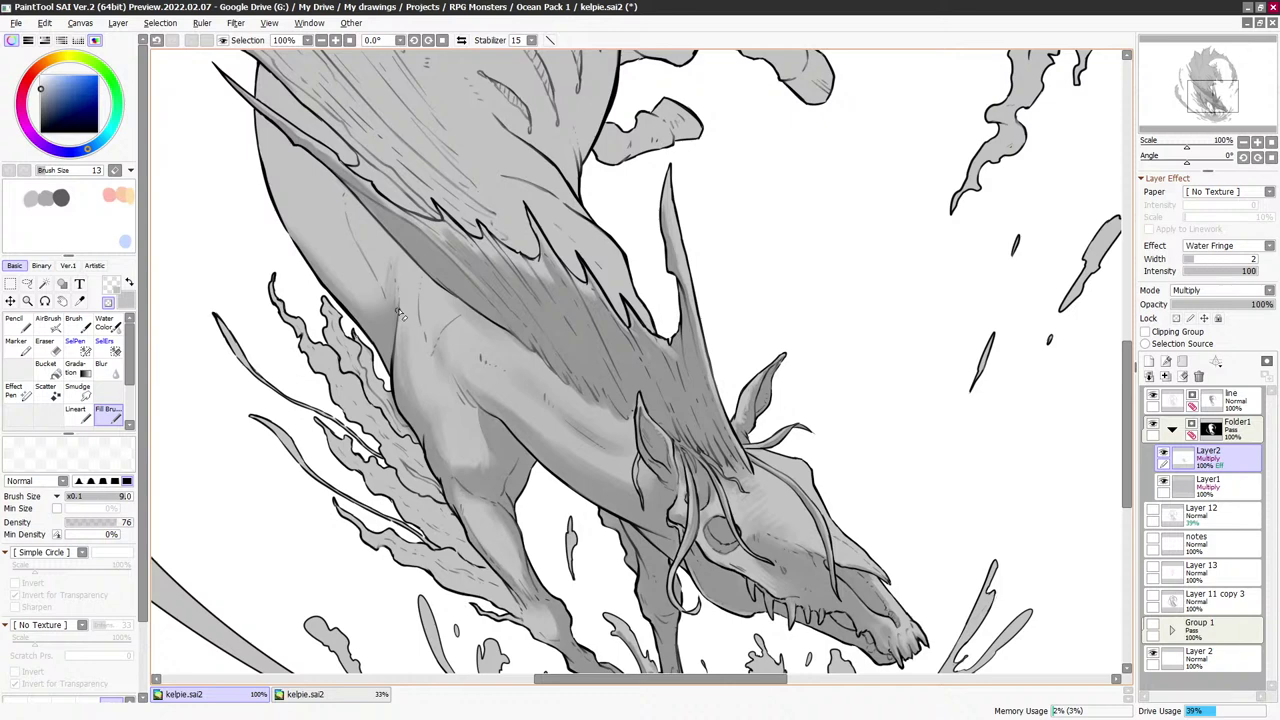
Rebuild the flank tone with the brush at size 25 and trim it near the shoulder with the eraser at size 4
{"action": "key", "text": "c"}
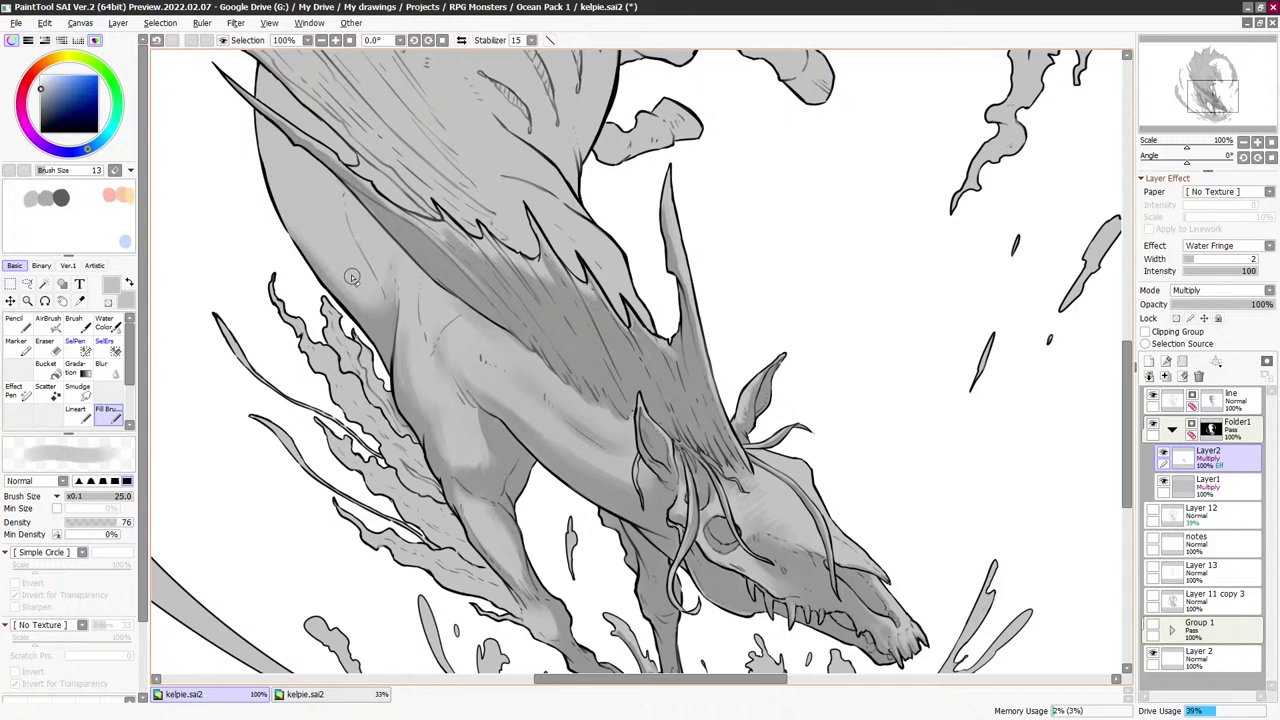
{"action": "key", "text": "c"}
{"action": "key", "text": "bracketleft"}
{"action": "key", "text": "bracketleft"}
{"action": "key", "text": "bracketleft"}
{"action": "key", "text": "bracketleft"}
{"action": "key", "text": "bracketleft"}
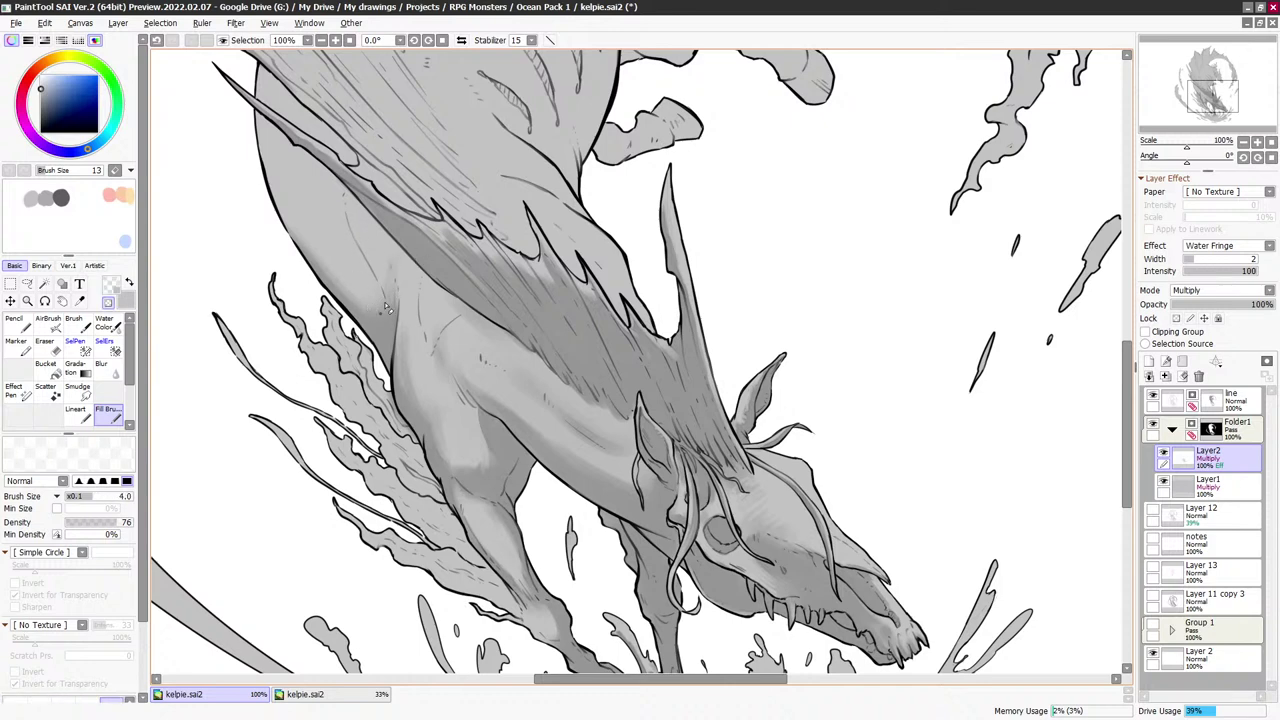
Lay a broad tone over the belly from the shoulder up to the back's pointed lock with the brush at size 120
{"action": "mouse_move", "coordinate": [535, 295]}
{"action": "left_mouse_down"}
{"action": "mouse_move", "coordinate": [505, 311]}
{"action": "mouse_move", "coordinate": [562, 386]}
{"action": "left_mouse_up"}
{"action": "key", "text": "bracketright"}
{"action": "key", "text": "bracketright"}
{"action": "key", "text": "bracketright"}
{"action": "key", "text": "bracketright"}
{"action": "key", "text": "bracketright"}
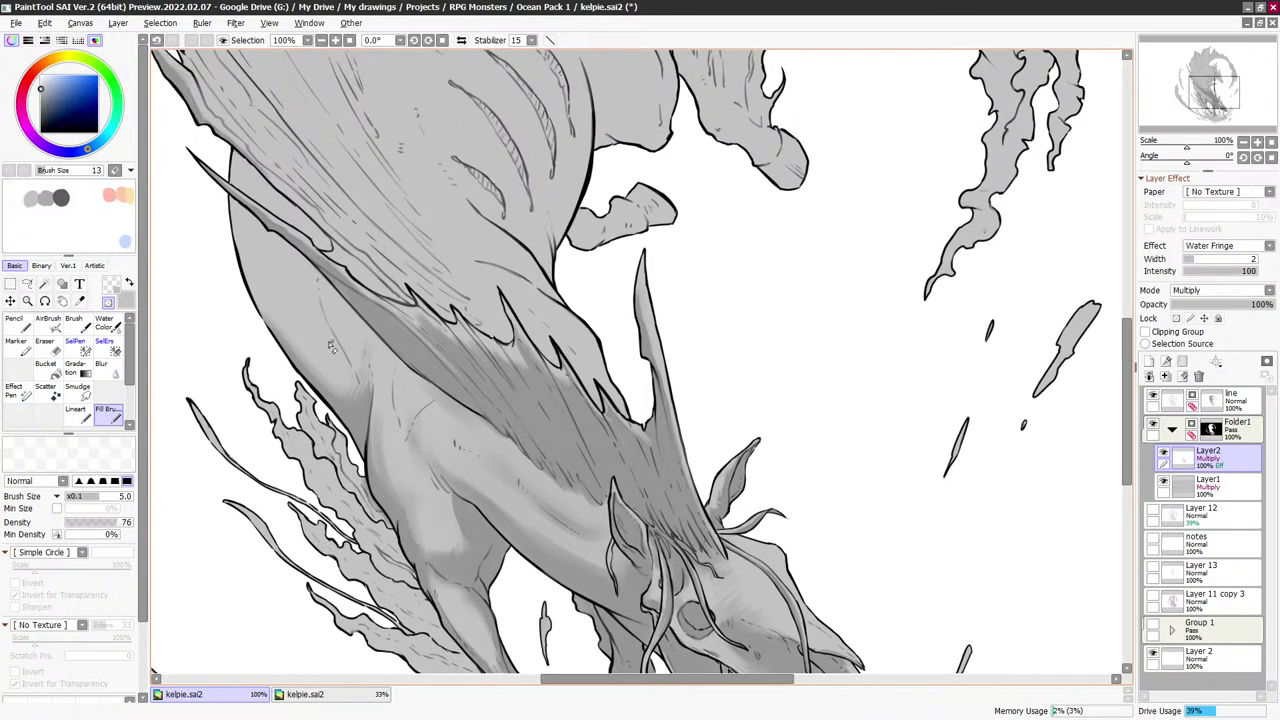
{"action": "key", "text": "bracketright"}
{"action": "key", "text": "bracketright"}
{"action": "key", "text": "bracketright"}
{"action": "key", "text": "bracketright"}
{"action": "key", "text": "bracketright"}
{"action": "key", "text": "bracketright"}
{"action": "key", "text": "bracketright"}
{"action": "key", "text": "bracketright"}
{"action": "key", "text": "bracketright"}
{"action": "key", "text": "bracketright"}
{"action": "key", "text": "bracketright"}
{"action": "key", "text": "bracketright"}
{"action": "key", "text": "bracketright"}
{"action": "key", "text": "bracketright"}
{"action": "key", "text": "bracketright"}
{"action": "key", "text": "minus"}
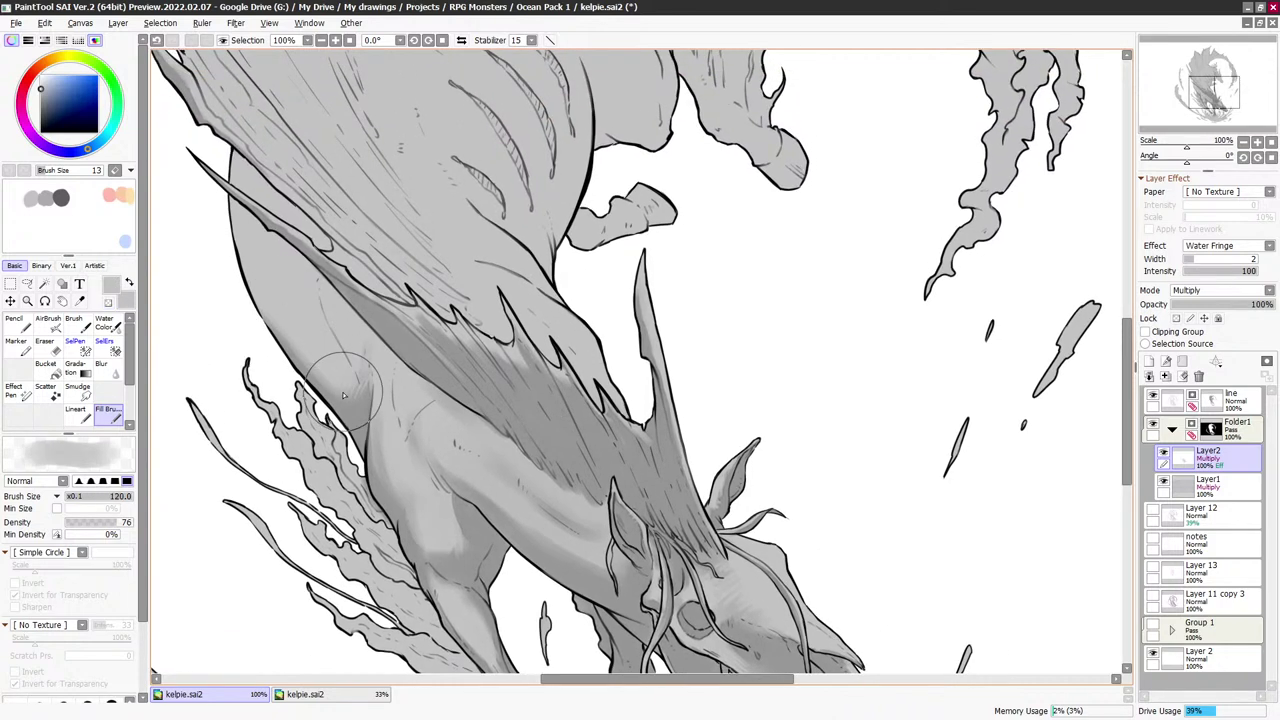
{"action": "mouse_move", "coordinate": [334, 378]}
{"action": "left_mouse_down"}
{"action": "mouse_move", "coordinate": [305, 343]}
{"action": "mouse_move", "coordinate": [355, 396]}
{"action": "mouse_move", "coordinate": [336, 334]}
{"action": "mouse_move", "coordinate": [358, 382]}
{"action": "mouse_move", "coordinate": [312, 342]}
{"action": "mouse_move", "coordinate": [329, 376]}
{"action": "mouse_move", "coordinate": [283, 298]}
{"action": "mouse_move", "coordinate": [310, 369]}
{"action": "mouse_move", "coordinate": [255, 235]}
{"action": "left_mouse_up"}
Lighten the upper belly with the eraser at size 120 and cut fine streaks into its tone at size 9
{"action": "key", "text": "bracketleft"}
{"action": "key", "text": "bracketleft"}
{"action": "key", "text": "bracketleft"}
{"action": "key", "text": "bracketleft"}
{"action": "key", "text": "bracketleft"}
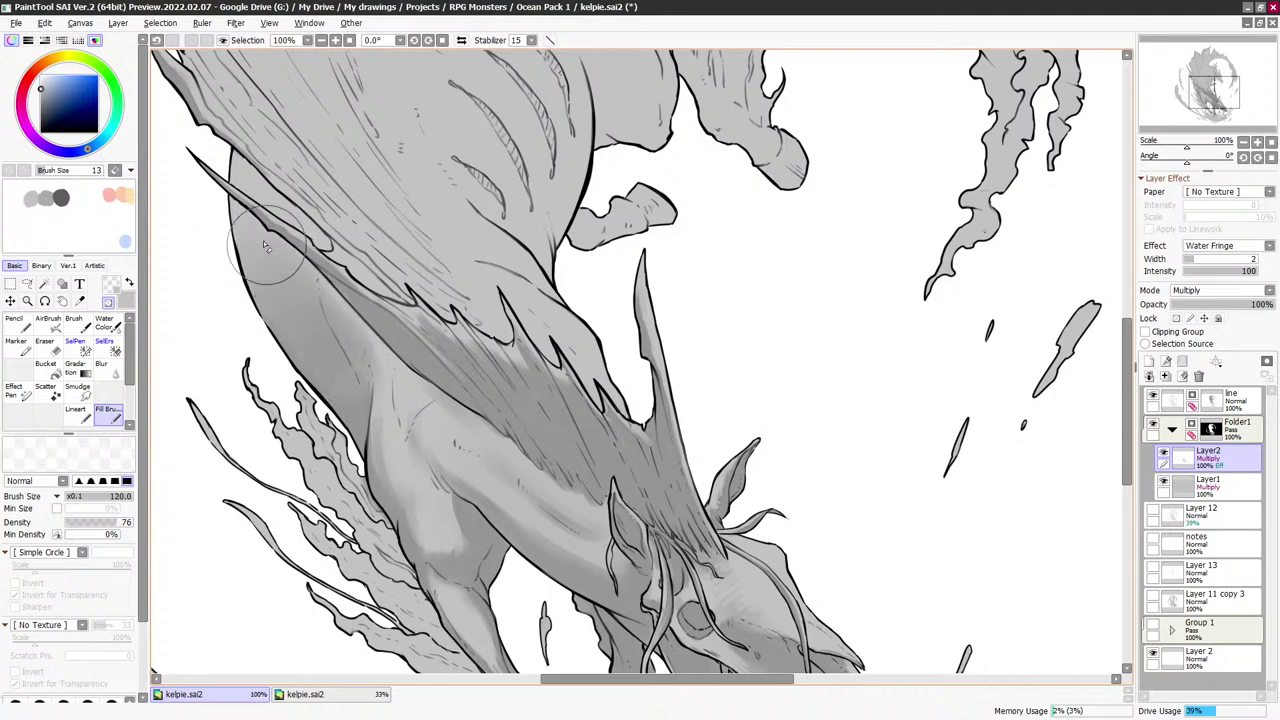
{"action": "key", "text": "bracketleft"}
{"action": "key", "text": "bracketleft"}
{"action": "key", "text": "bracketleft"}
{"action": "key", "text": "bracketleft"}
{"action": "key", "text": "bracketleft"}
{"action": "key", "text": "bracketleft"}
{"action": "key", "text": "bracketleft"}
{"action": "key", "text": "bracketleft"}
{"action": "key", "text": "bracketleft"}
{"action": "key", "text": "bracketleft"}
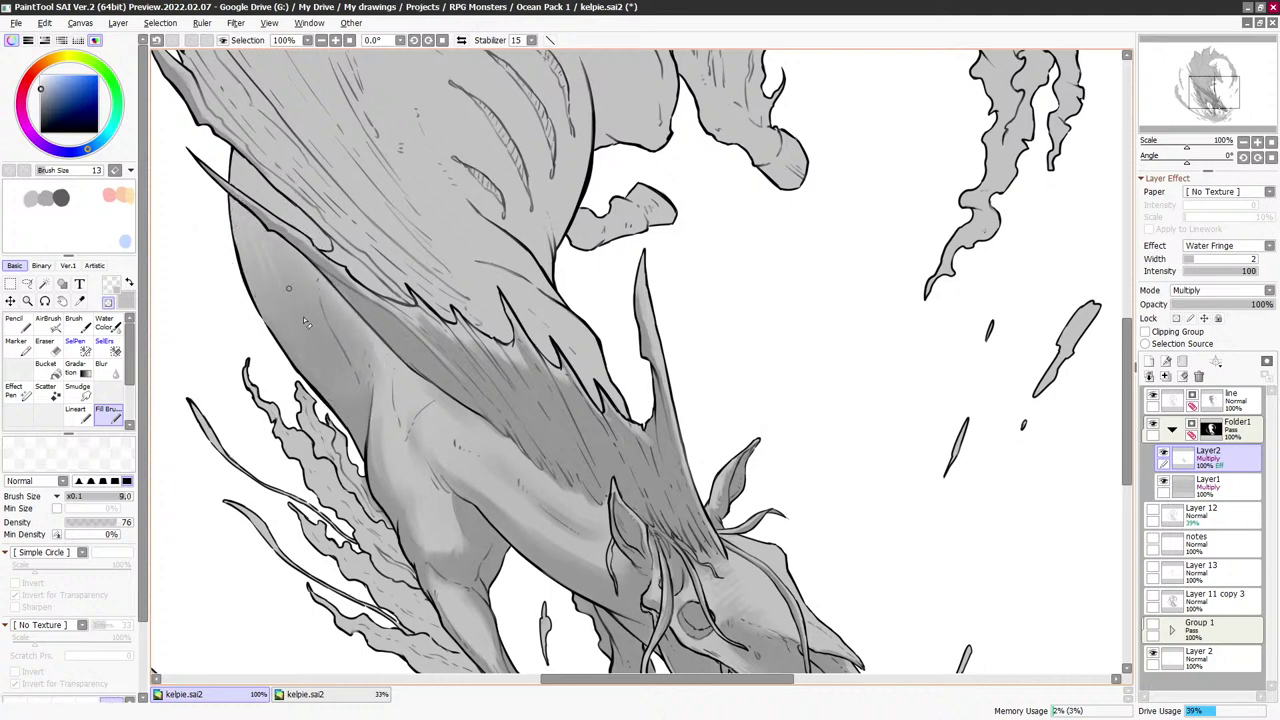
{"action": "left_click_drag", "start_coordinate": [290, 270], "coordinate": [323, 318]}
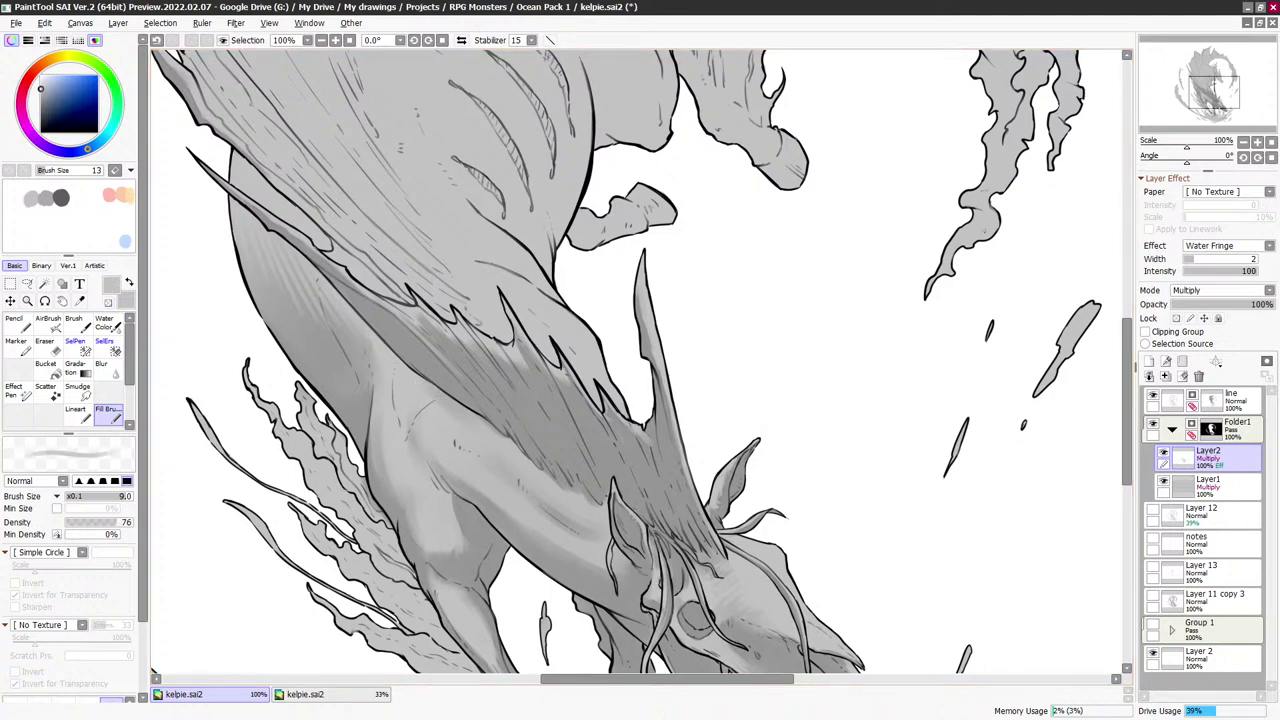
{"action": "key", "text": "alt+Tab"}
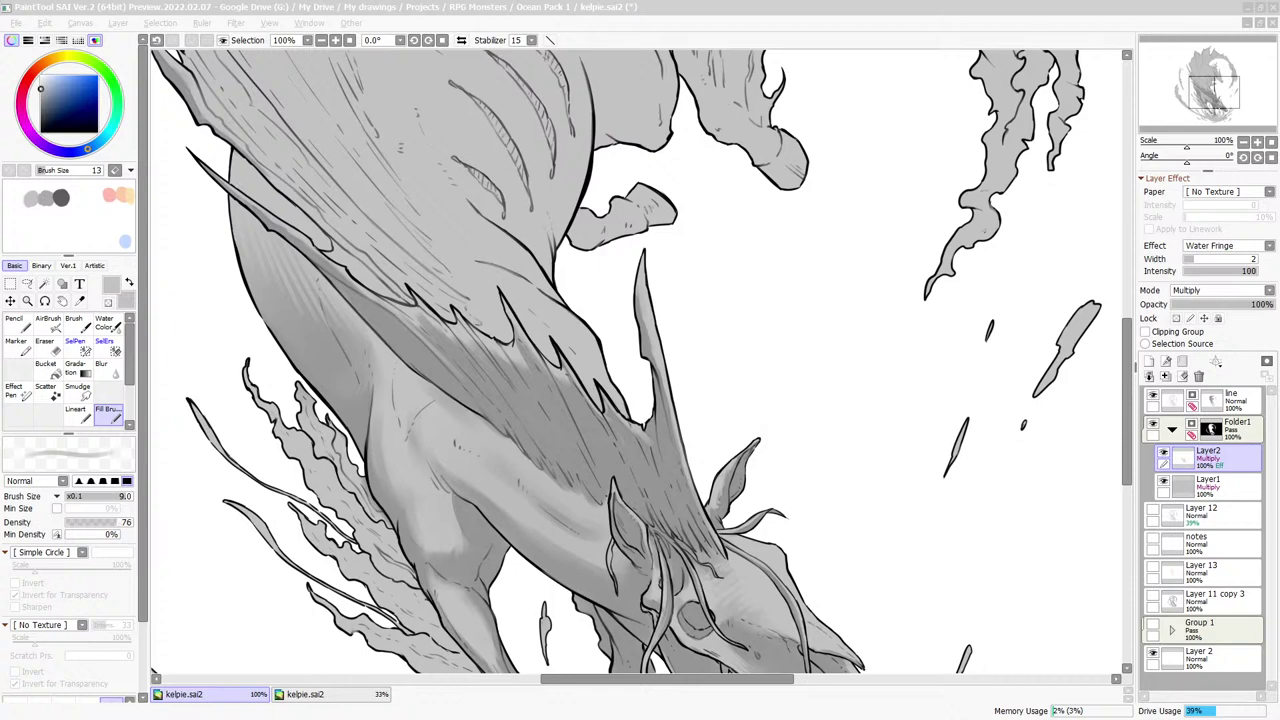
{"action": "left_click", "coordinate": [825, 12]}
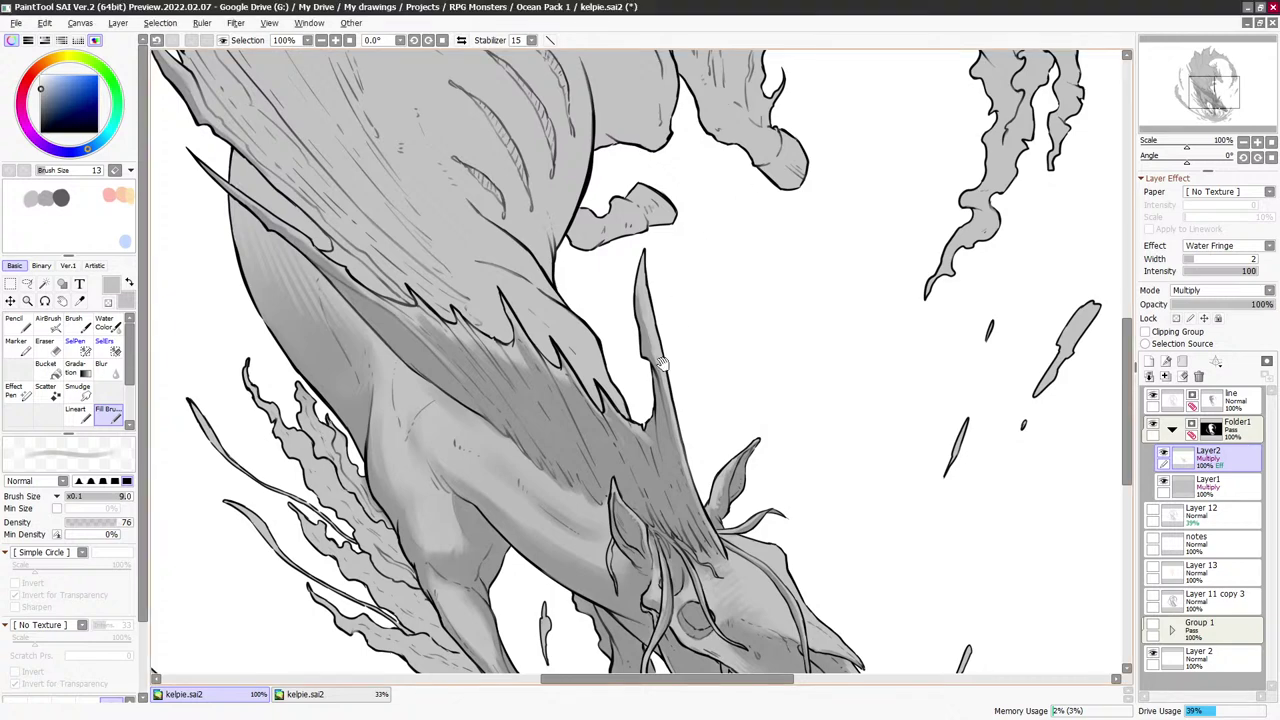
Touch up the upper shoulder shading with the brush at size 16 and soften it with the eraser at size 30
{"action": "left_click_drag", "start_coordinate": [676, 406], "coordinate": [667, 259]}
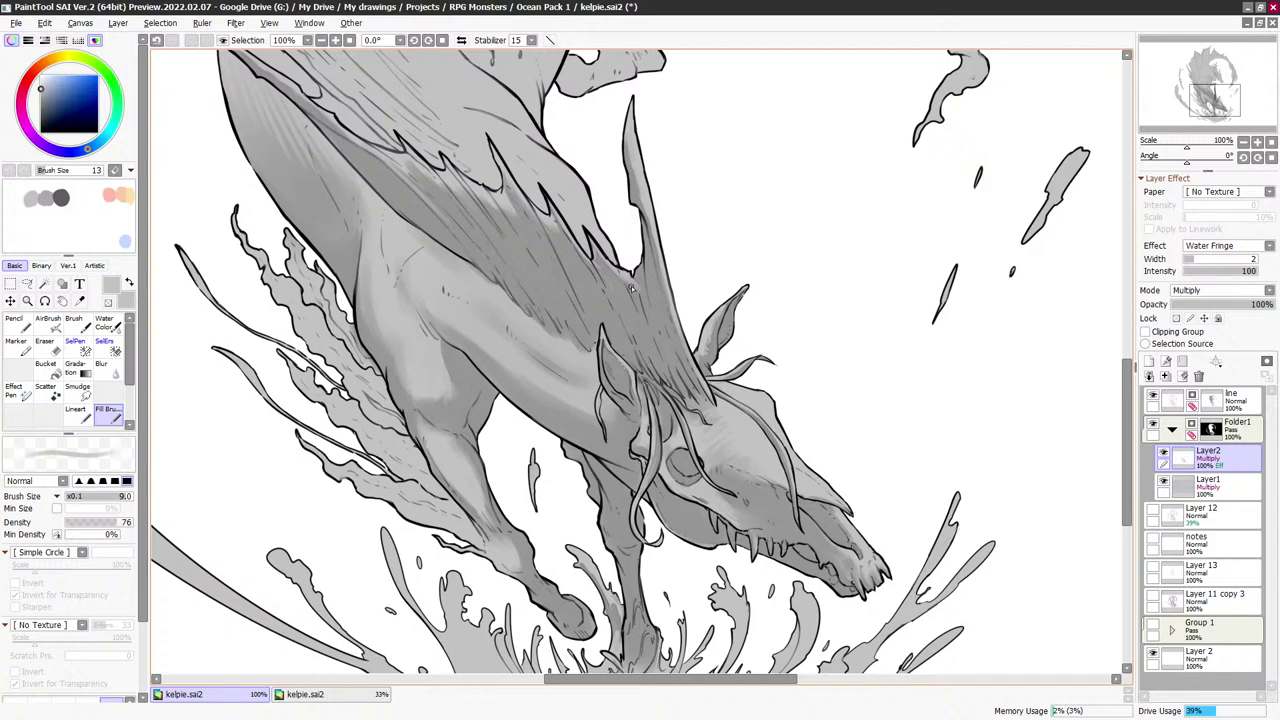
{"action": "key", "text": "bracketright"}
{"action": "key", "text": "bracketright"}
{"action": "key", "text": "bracketright"}
{"action": "key", "text": "bracketright"}
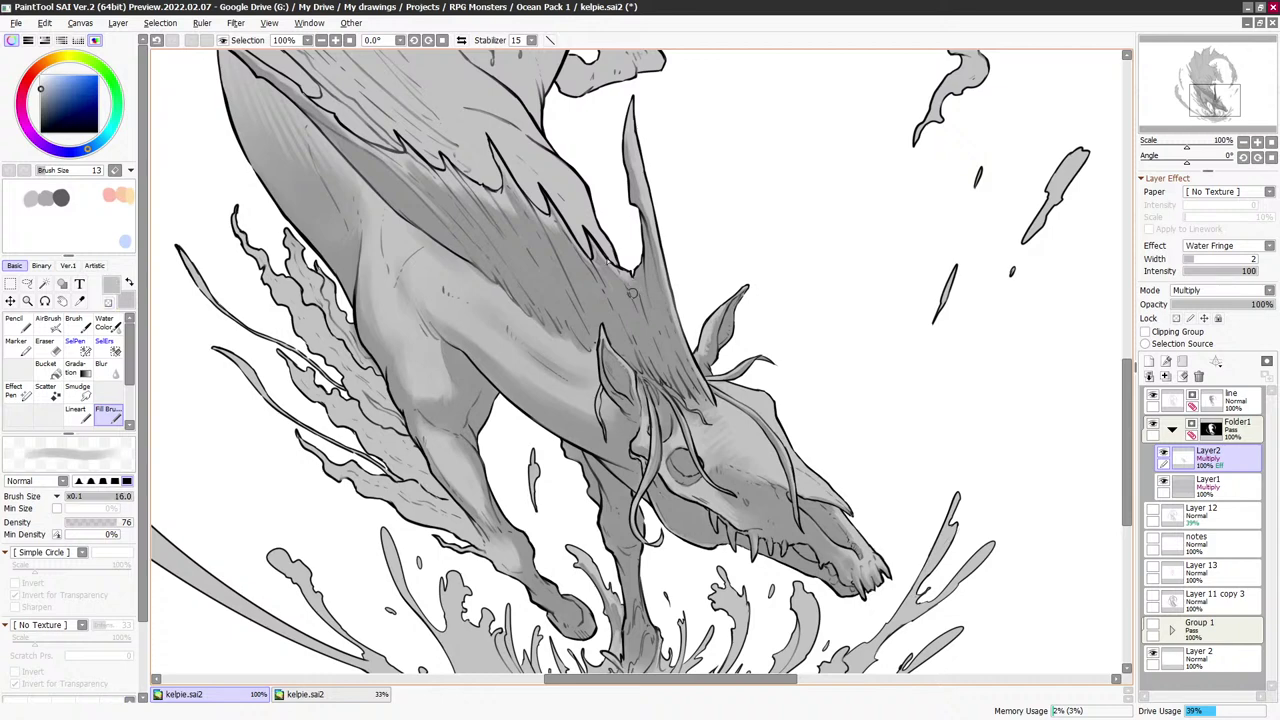
{"action": "left_click_drag", "start_coordinate": [632, 293], "coordinate": [646, 323]}
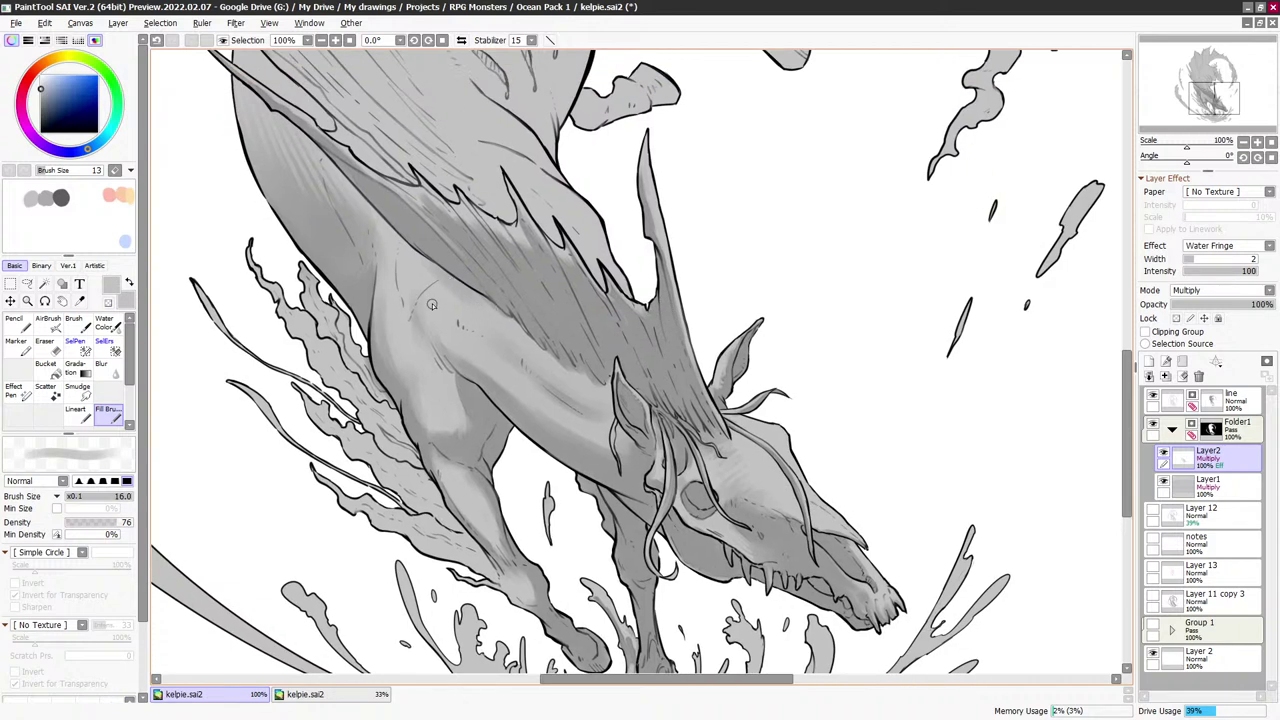
{"action": "key", "text": "bracketright"}
{"action": "key", "text": "bracketright"}
{"action": "key", "text": "bracketright"}
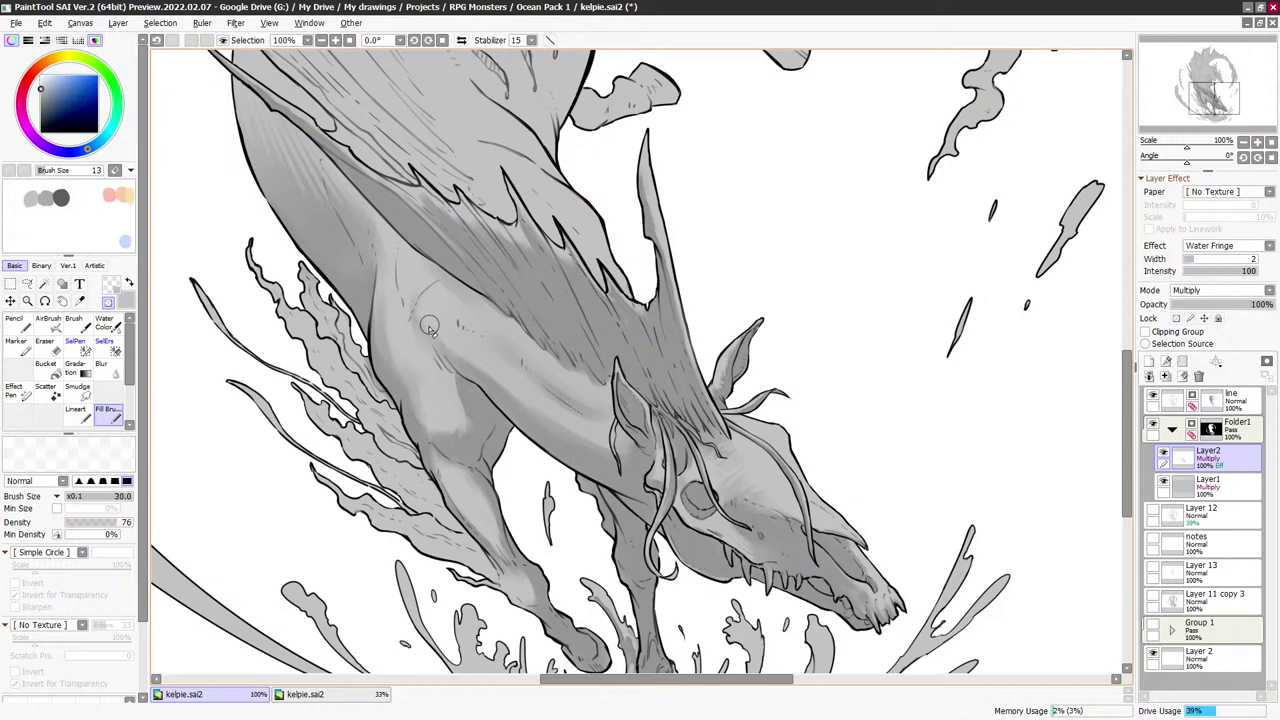
Build up the tone where the shoulder meets the belly and mane with the brush at sizes 50 and 70
{"action": "key", "text": "minus"}
{"action": "key", "text": "bracketright"}
{"action": "key", "text": "bracketright"}
{"action": "key", "text": "bracketright"}
{"action": "key", "text": "bracketright"}
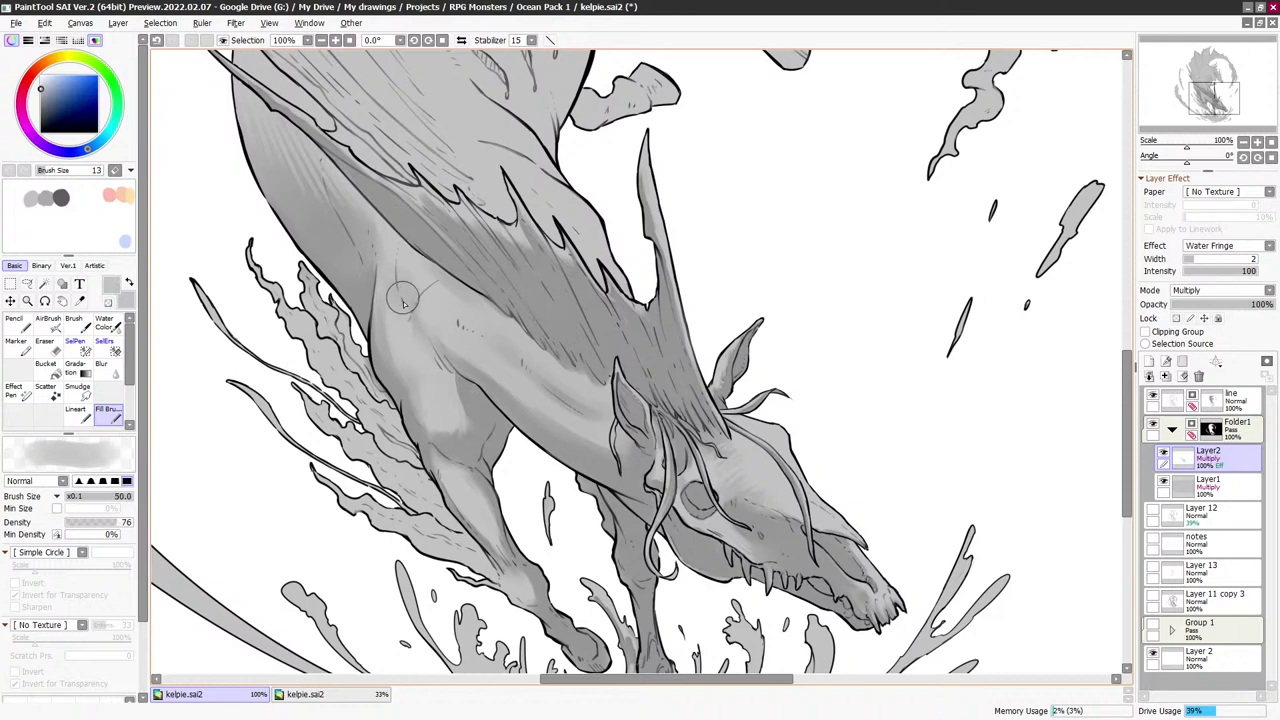
{"action": "key", "text": "bracketright"}
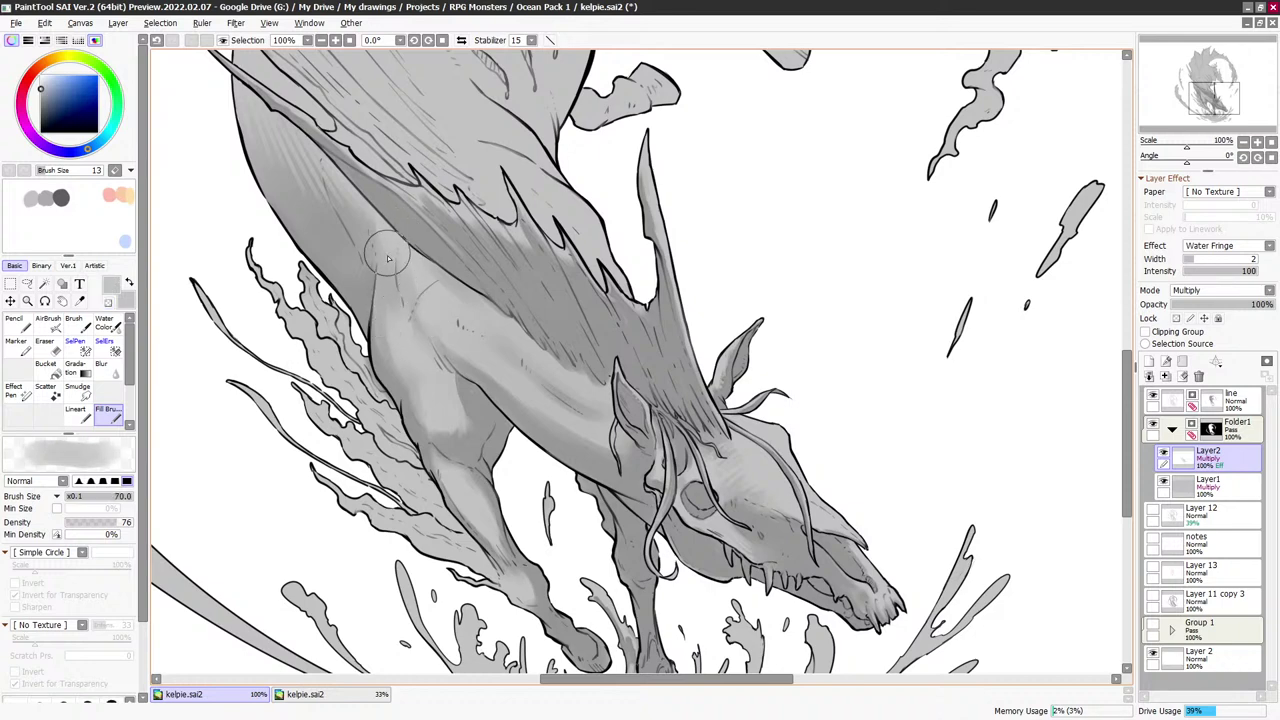
Erase excess tone at the top of the shoulder beside the mane at size 8
{"action": "key", "text": "x"}
{"action": "key", "text": "bracketleft"}
{"action": "key", "text": "bracketleft"}
{"action": "key", "text": "bracketleft"}
{"action": "key", "text": "bracketleft"}
{"action": "key", "text": "bracketleft"}
{"action": "key", "text": "bracketleft"}
{"action": "key", "text": "bracketleft"}
{"action": "key", "text": "bracketleft"}
{"action": "key", "text": "bracketleft"}
{"action": "key", "text": "bracketleft"}
{"action": "key", "text": "bracketleft"}
{"action": "key", "text": "bracketleft"}
{"action": "key", "text": "bracketleft"}
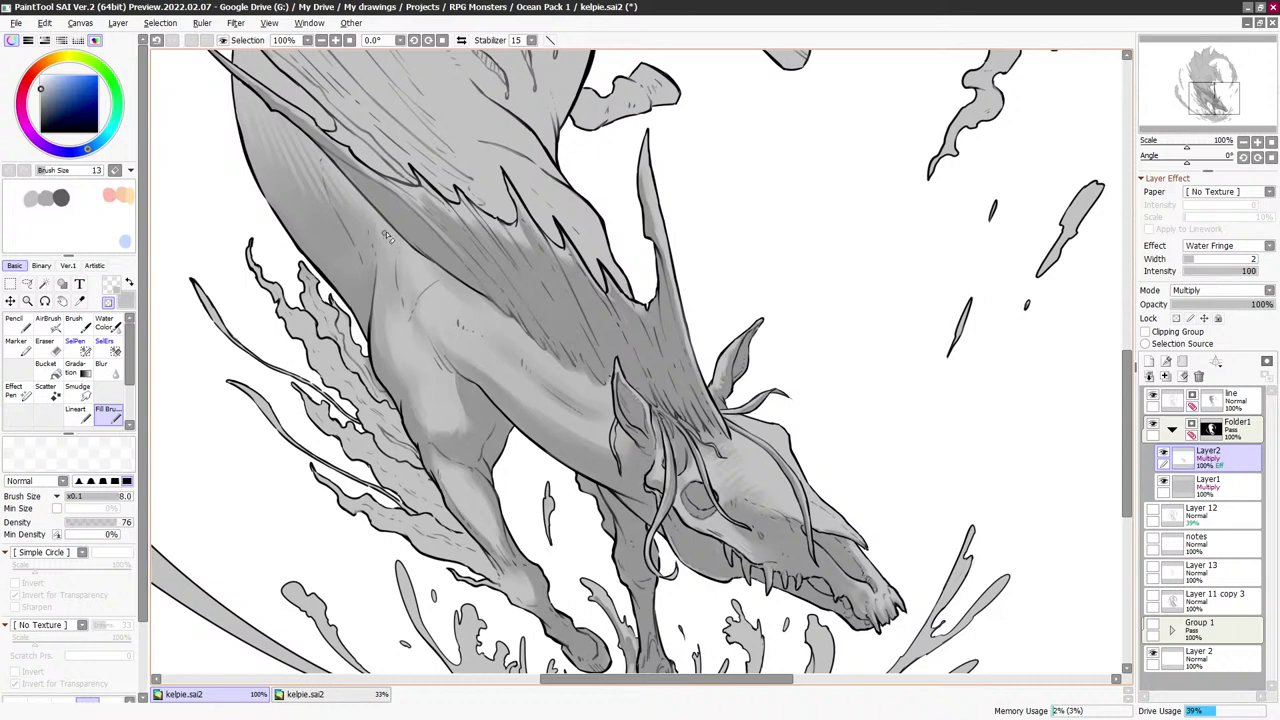
Sharpen the shading along the contour between the shoulder and the belly with the brush at size 10
{"action": "key", "text": "bracketright"}
{"action": "key", "text": "x"}
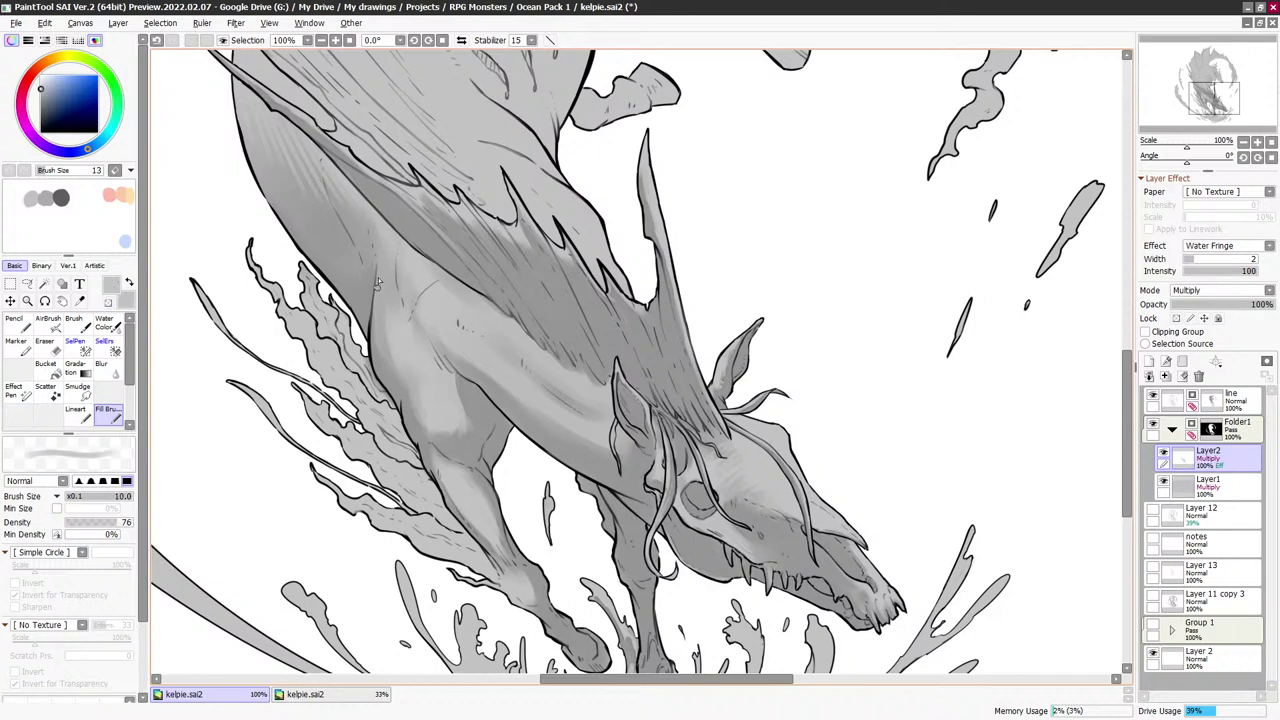
{"action": "key", "text": "bracketright"}
{"action": "key", "text": "bracketright"}
Shade the shoulder above the foreleg with soft tone using the brush at size 60
{"action": "left_click_drag", "start_coordinate": [453, 293], "coordinate": [422, 246]}
{"action": "key", "text": "bracketright"}
{"action": "key", "text": "bracketright"}
{"action": "key", "text": "bracketright"}
{"action": "key", "text": "bracketright"}
{"action": "key", "text": "bracketright"}
{"action": "key", "text": "bracketright"}
{"action": "key", "text": "bracketright"}
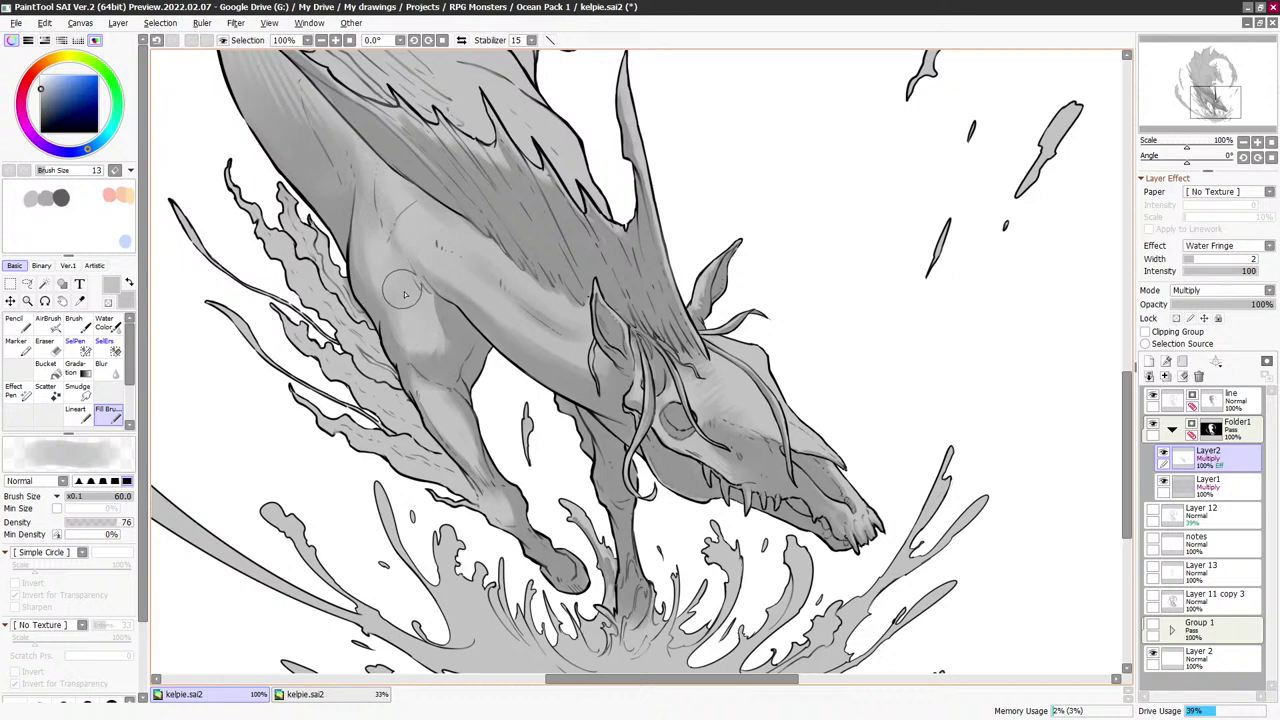
Shade the upper shoulder below the mane with soft tone using the brush at size 30
{"action": "key", "text": "bracketright"}
{"action": "key", "text": "bracketright"}
{"action": "key", "text": "bracketleft"}
{"action": "key", "text": "bracketleft"}
{"action": "key", "text": "bracketleft"}
{"action": "key", "text": "bracketleft"}
{"action": "key", "text": "bracketleft"}
{"action": "key", "text": "bracketleft"}
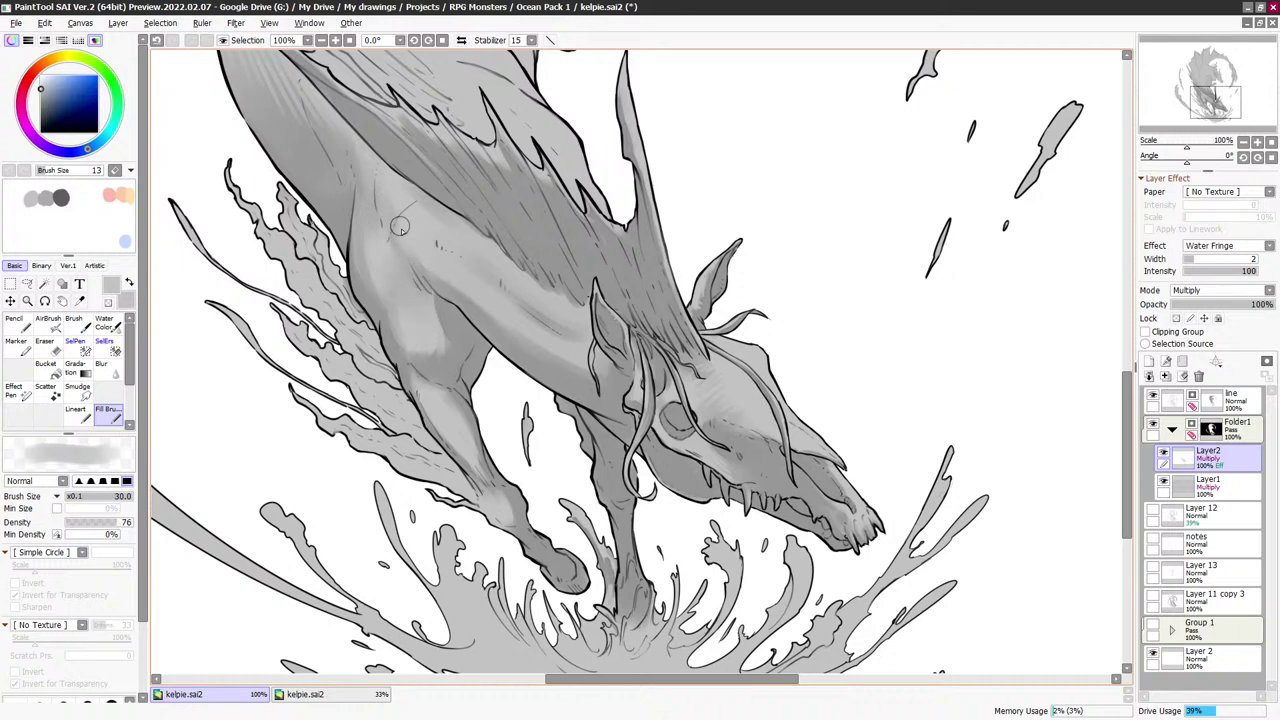
Erase excess tone along the shoulder contour above the foreleg at size 8
{"action": "key", "text": "e"}
{"action": "key", "text": "bracketleft"}
{"action": "key", "text": "bracketleft"}
{"action": "key", "text": "bracketleft"}
{"action": "key", "text": "bracketleft"}
{"action": "key", "text": "bracketleft"}
{"action": "key", "text": "bracketleft"}
{"action": "key", "text": "bracketleft"}
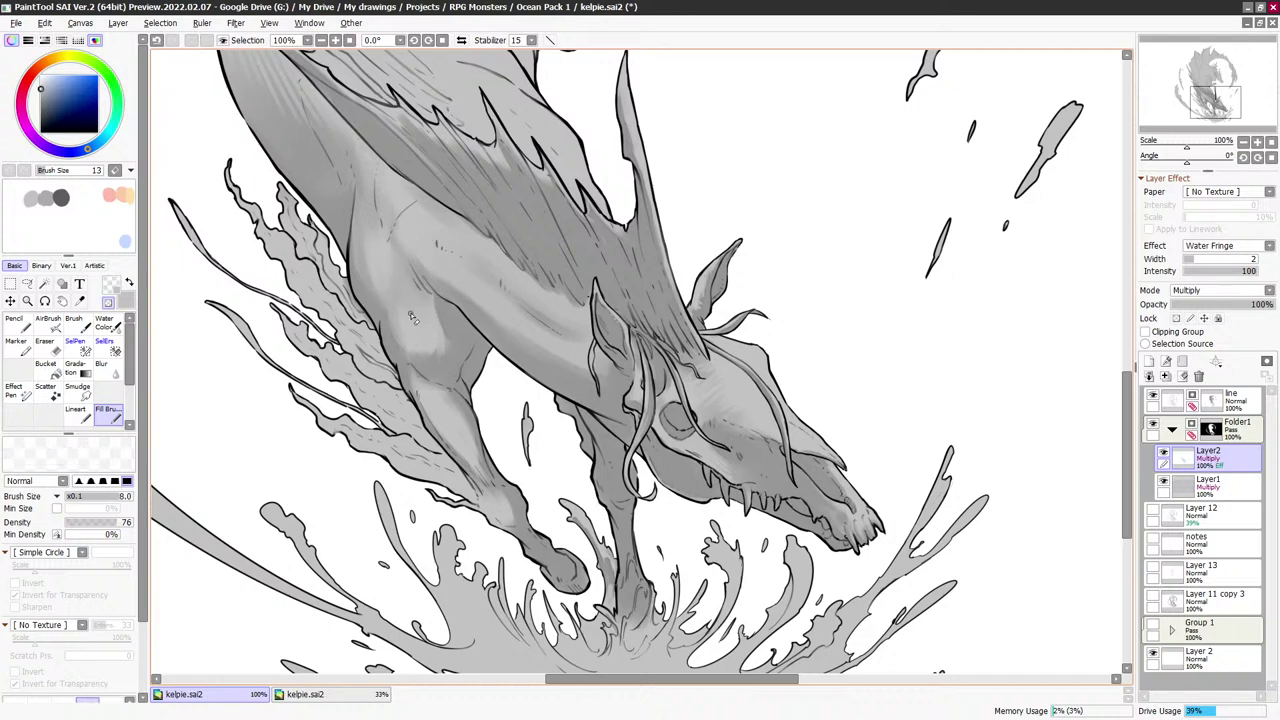
Lighten the top of the shoulder near the mane with the eraser at size 30
{"action": "key", "text": "bracketright"}
{"action": "key", "text": "bracketright"}
{"action": "key", "text": "bracketright"}
{"action": "key", "text": "bracketright"}
{"action": "key", "text": "bracketright"}
{"action": "key", "text": "bracketright"}
{"action": "key", "text": "bracketright"}
{"action": "key", "text": "bracketright"}
{"action": "key", "text": "bracketright"}
{"action": "key", "text": "bracketleft"}
{"action": "key", "text": "bracketleft"}
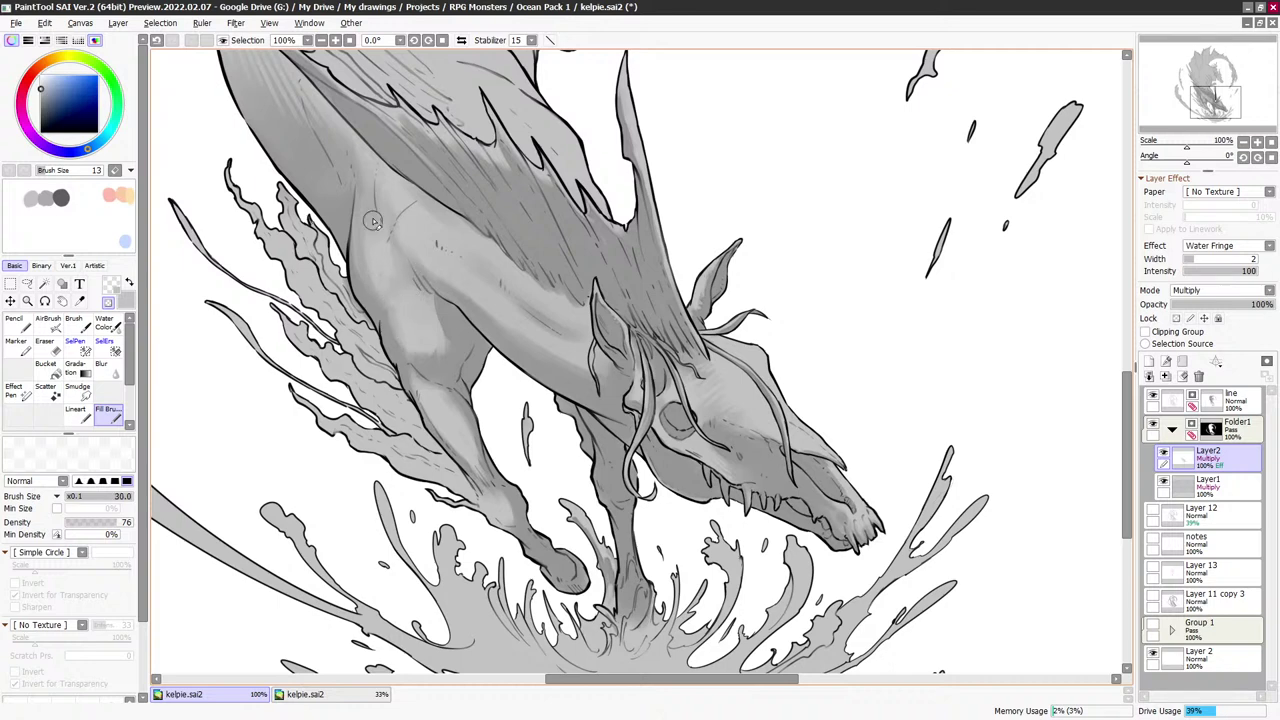
{"action": "key", "text": "bracketleft"}
{"action": "key", "text": "bracketleft"}
{"action": "key", "text": "bracketleft"}
Try a soft tone stroke along the outer edge of the shoulder with the brush at size 50
{"action": "scroll", "coordinate": [549, 293], "scroll_direction": "up", "scroll_amount": 1}
{"action": "key", "text": "bracketright"}
{"action": "key", "text": "bracketright"}
{"action": "key", "text": "bracketright"}
{"action": "key", "text": "bracketright"}
{"action": "key", "text": "bracketright"}
{"action": "key", "text": "bracketright"}
{"action": "key", "text": "bracketright"}
{"action": "key", "text": "bracketright"}
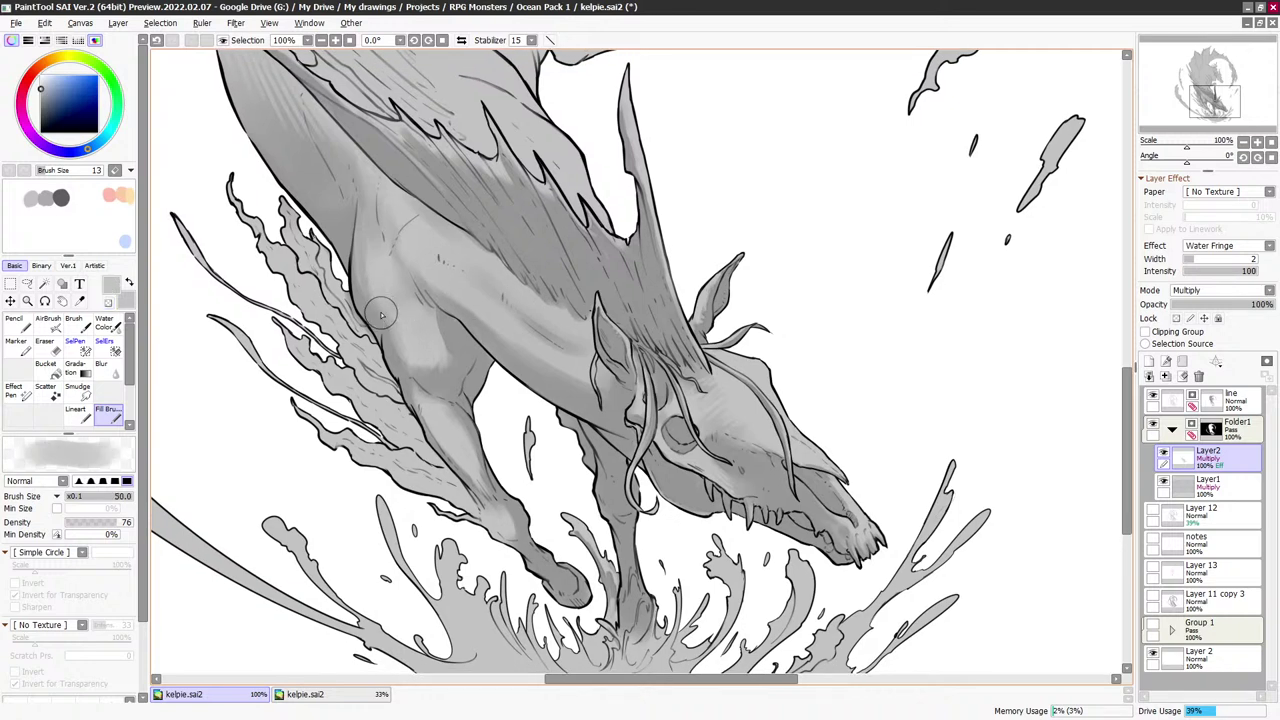
{"action": "left_click_drag", "start_coordinate": [380, 313], "coordinate": [380, 294]}
{"action": "key", "text": "ctrl+z"}
Erase tone where the foreleg's shoulder muscle meets the neck at size 14
{"action": "key", "text": "bracketright"}
{"action": "key", "text": "bracketright"}
{"action": "key", "text": "bracketleft"}
{"action": "key", "text": "bracketleft"}
{"action": "key", "text": "bracketleft"}
{"action": "key", "text": "bracketleft"}
{"action": "key", "text": "bracketleft"}
{"action": "key", "text": "bracketleft"}
{"action": "key", "text": "bracketleft"}
{"action": "key", "text": "bracketleft"}
{"action": "key", "text": "bracketleft"}
{"action": "key", "text": "bracketleft"}
{"action": "key", "text": "bracketleft"}
{"action": "key", "text": "bracketleft"}
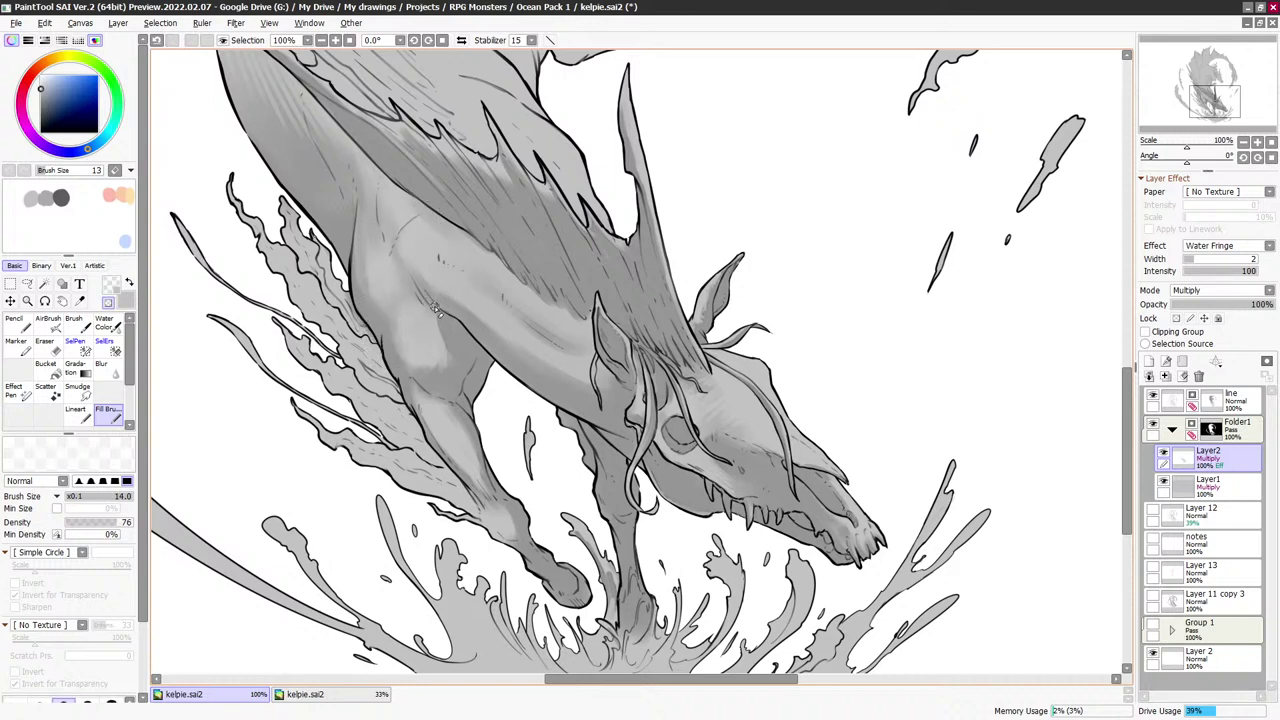
Refine the shadow edge between the shoulder muscle and the neck with the brush at size 14 and the eraser at size 20
{"action": "key", "text": "bracketright"}
{"action": "key", "text": "minus"}
{"action": "key", "text": "minus"}
{"action": "key", "text": "bracketright"}
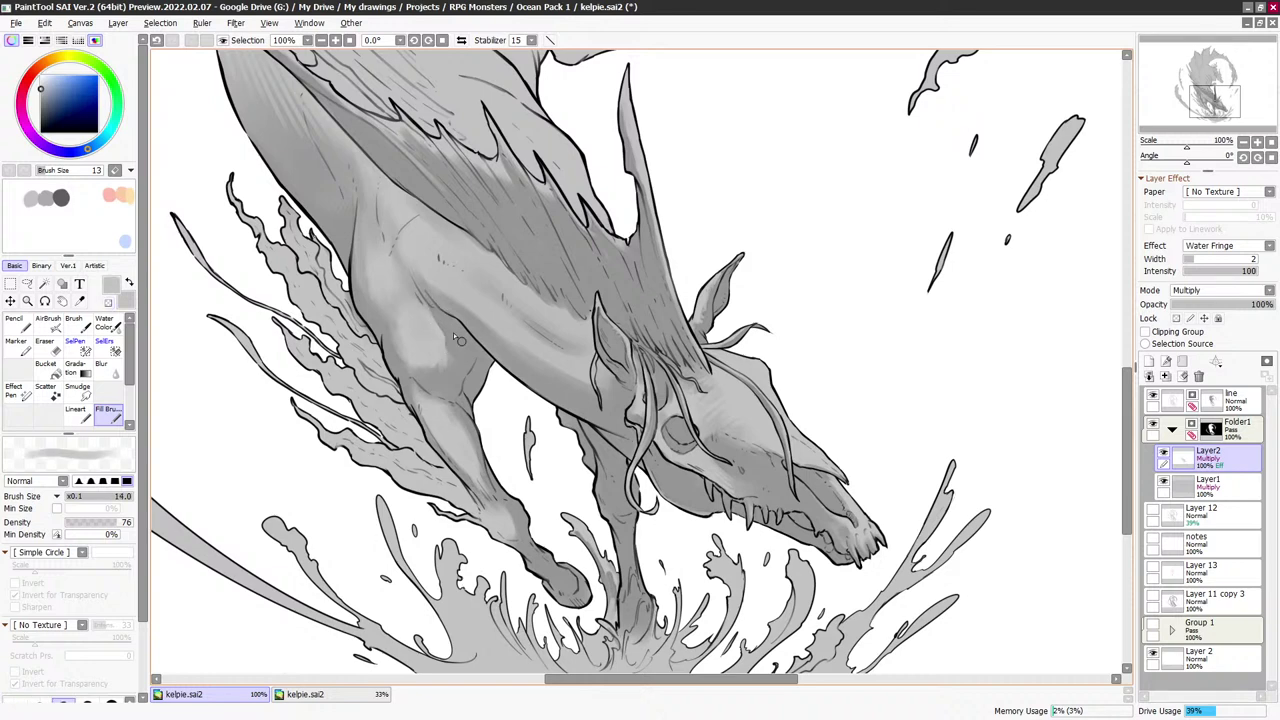
{"action": "key", "text": "minus"}
{"action": "key", "text": "bracketright"}
{"action": "key", "text": "bracketright"}
{"action": "key", "text": "bracketright"}
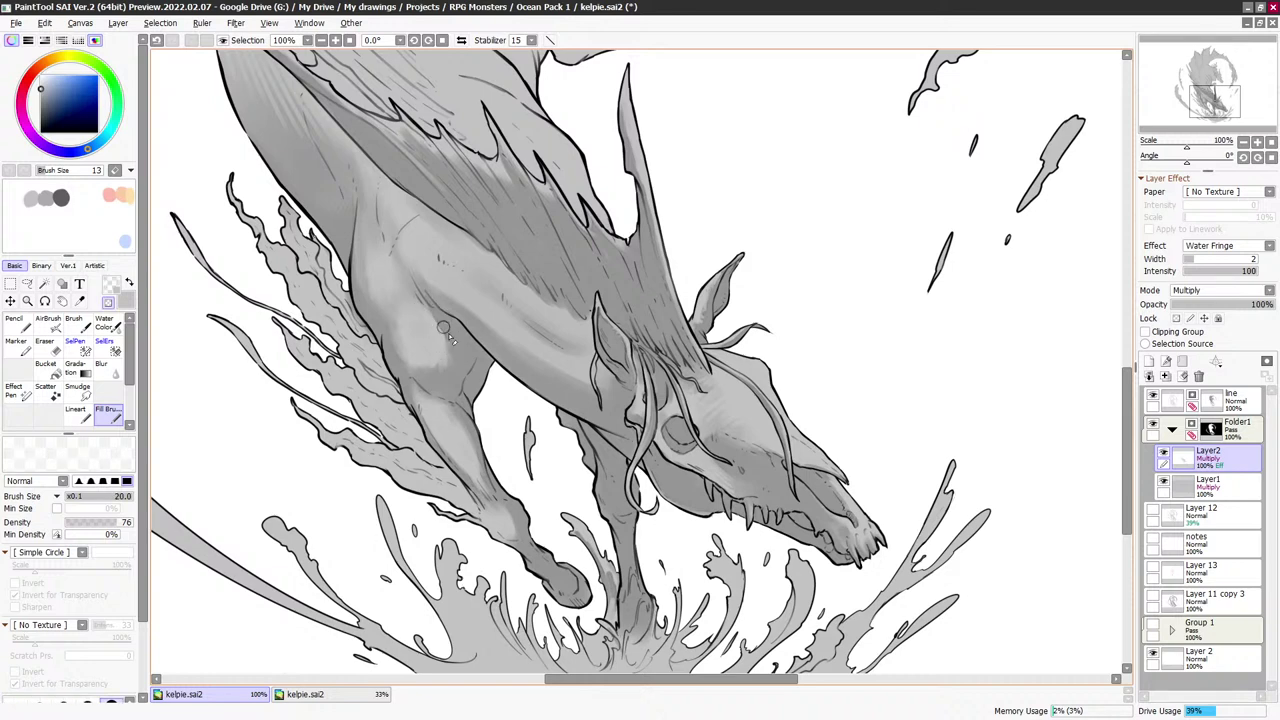
Sharpen the shadow edge on the upper foreleg with the brush at size 6
{"action": "key", "text": "minus"}
{"action": "key", "text": "minus"}
{"action": "key", "text": "minus"}
{"action": "key", "text": "bracketleft"}
{"action": "key", "text": "bracketleft"}
{"action": "key", "text": "bracketleft"}
{"action": "key", "text": "bracketleft"}
{"action": "key", "text": "bracketleft"}
{"action": "key", "text": "bracketleft"}
{"action": "key", "text": "bracketleft"}
{"action": "key", "text": "bracketleft"}
{"action": "key", "text": "bracketleft"}
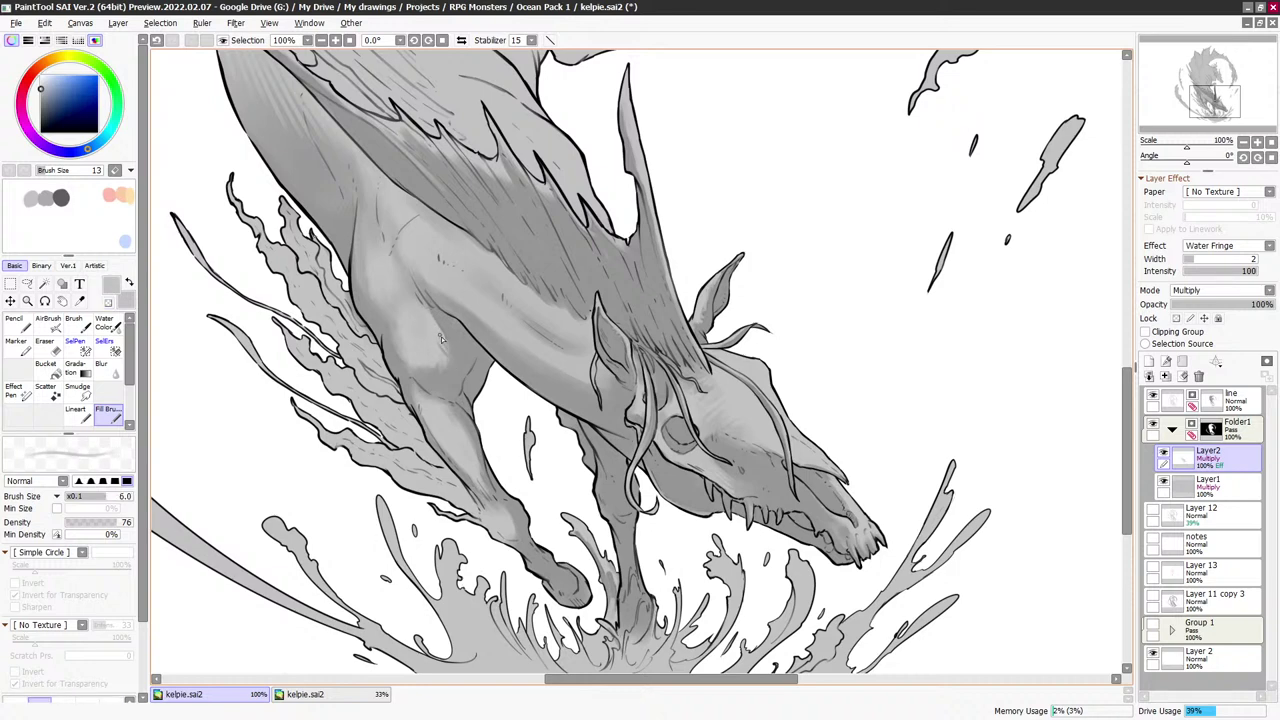
Clean up the upper foreleg's inner shadow with the eraser and the brush, both at size 8
{"action": "key", "text": "minus"}
{"action": "scroll", "coordinate": [455, 340], "scroll_direction": "down", "scroll_amount": 2}
{"action": "key", "text": "bracketright"}
{"action": "key", "text": "bracketright"}
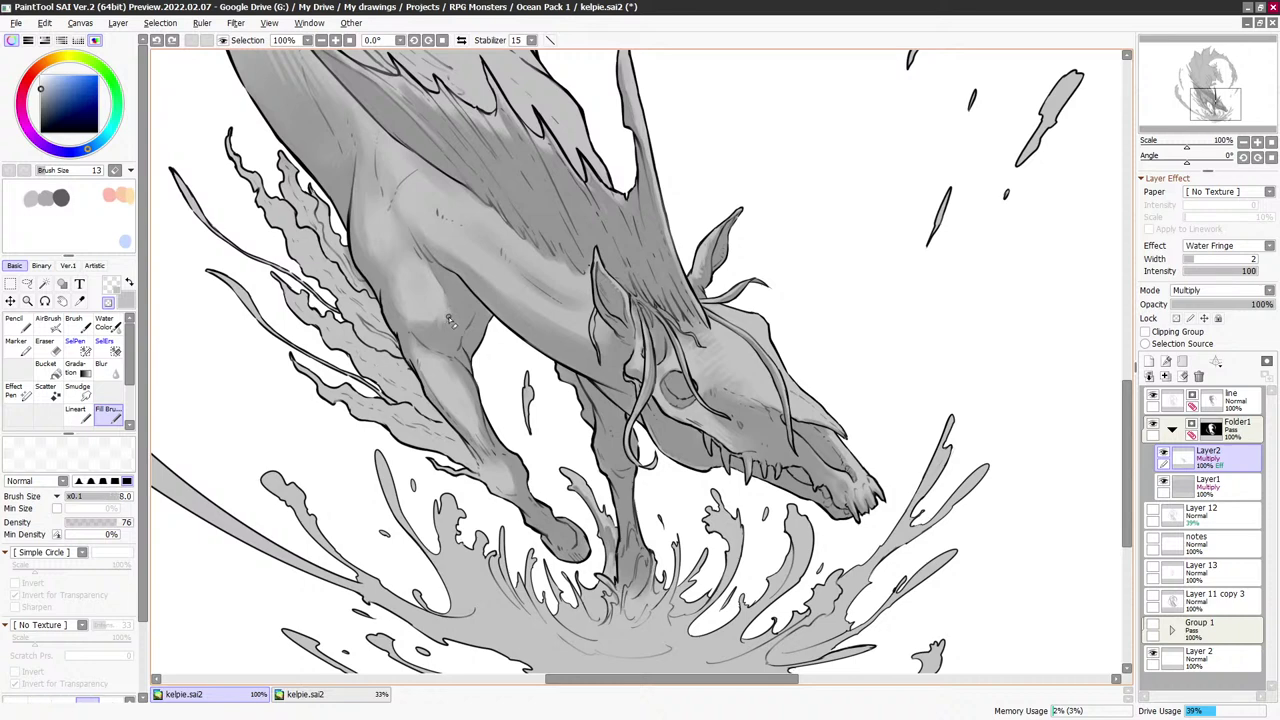
{"action": "key", "text": "bracketright"}
{"action": "key", "text": "bracketright"}
{"action": "key", "text": "minus"}
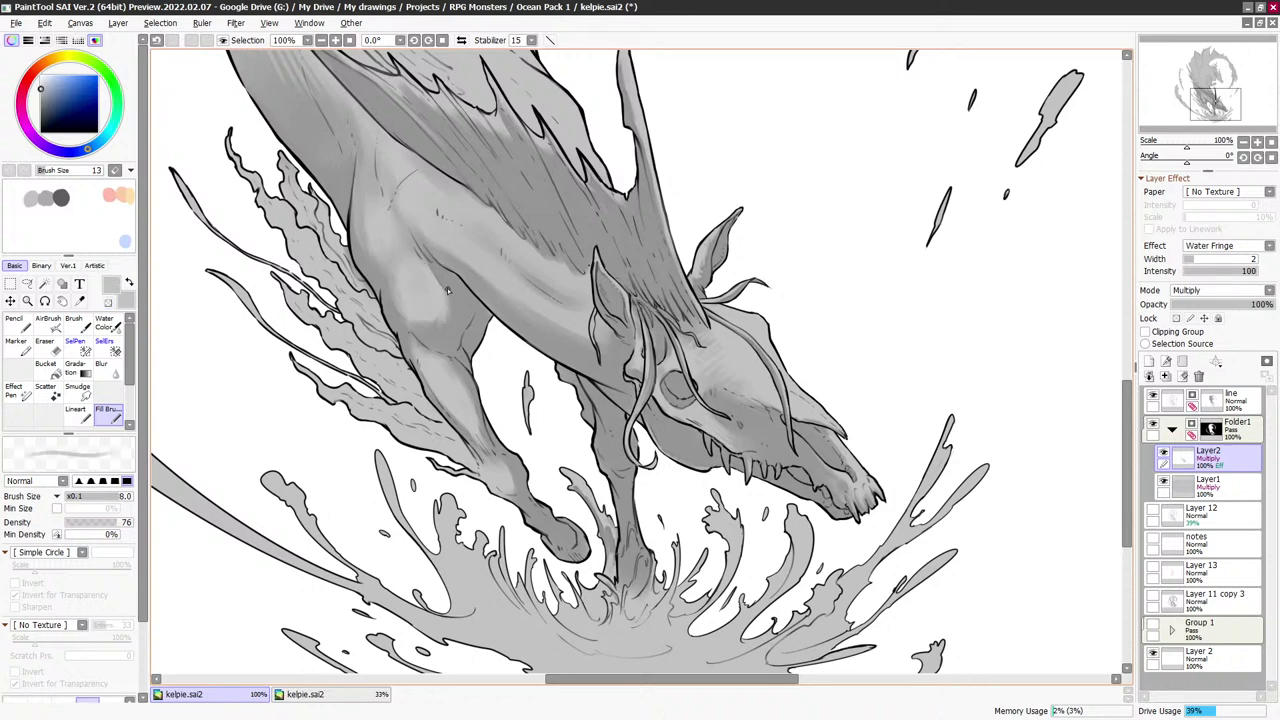
Touch up the tone on the neck toward the ear with the brush at size 12 and the eraser at size 8
{"action": "key", "text": "bracketright"}
{"action": "key", "text": "bracketright"}
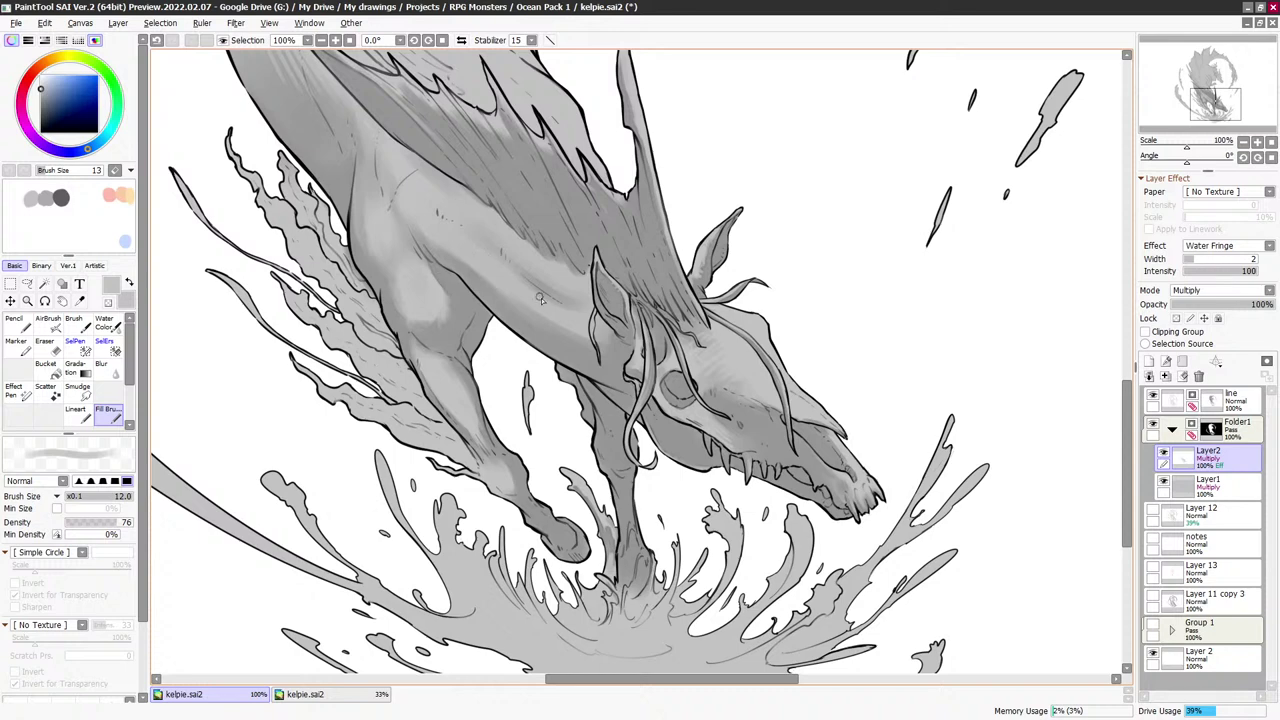
{"action": "scroll", "coordinate": [540, 298], "scroll_direction": "up", "scroll_amount": 1}
{"action": "scroll", "coordinate": [569, 296], "scroll_direction": "up", "scroll_amount": 3}
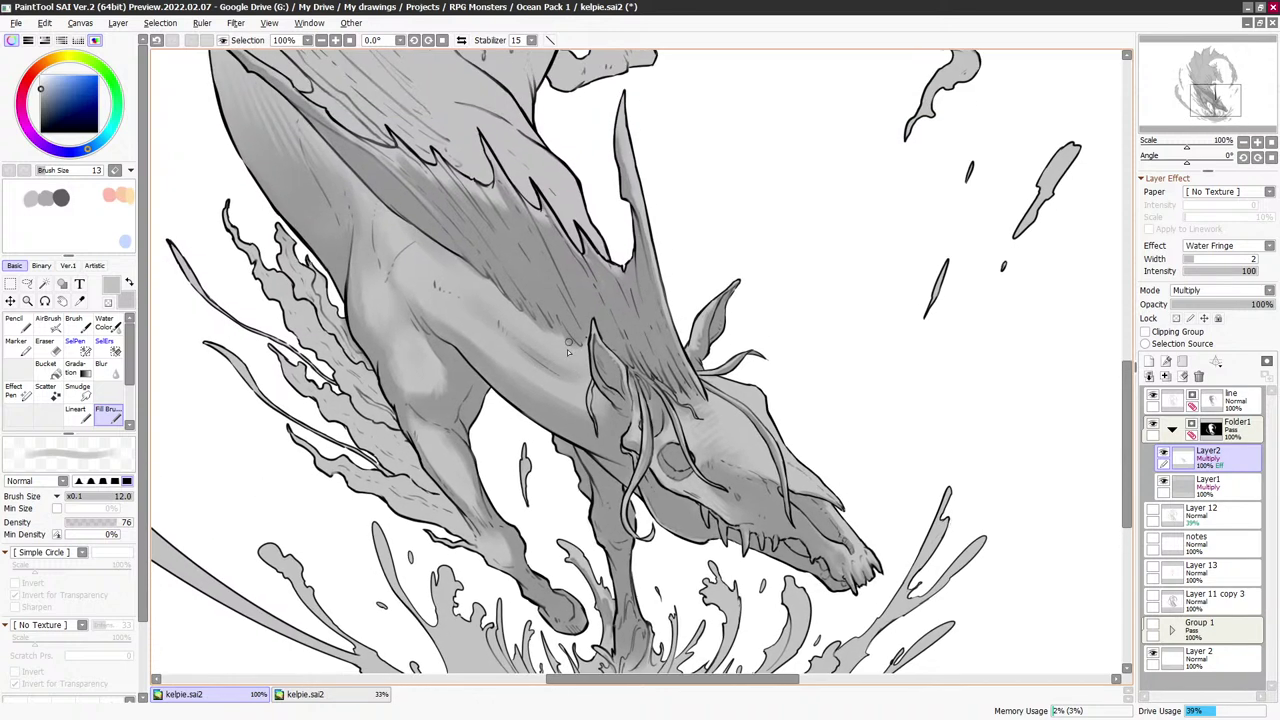
{"action": "scroll", "coordinate": [478, 327], "scroll_direction": "down", "scroll_amount": 5}
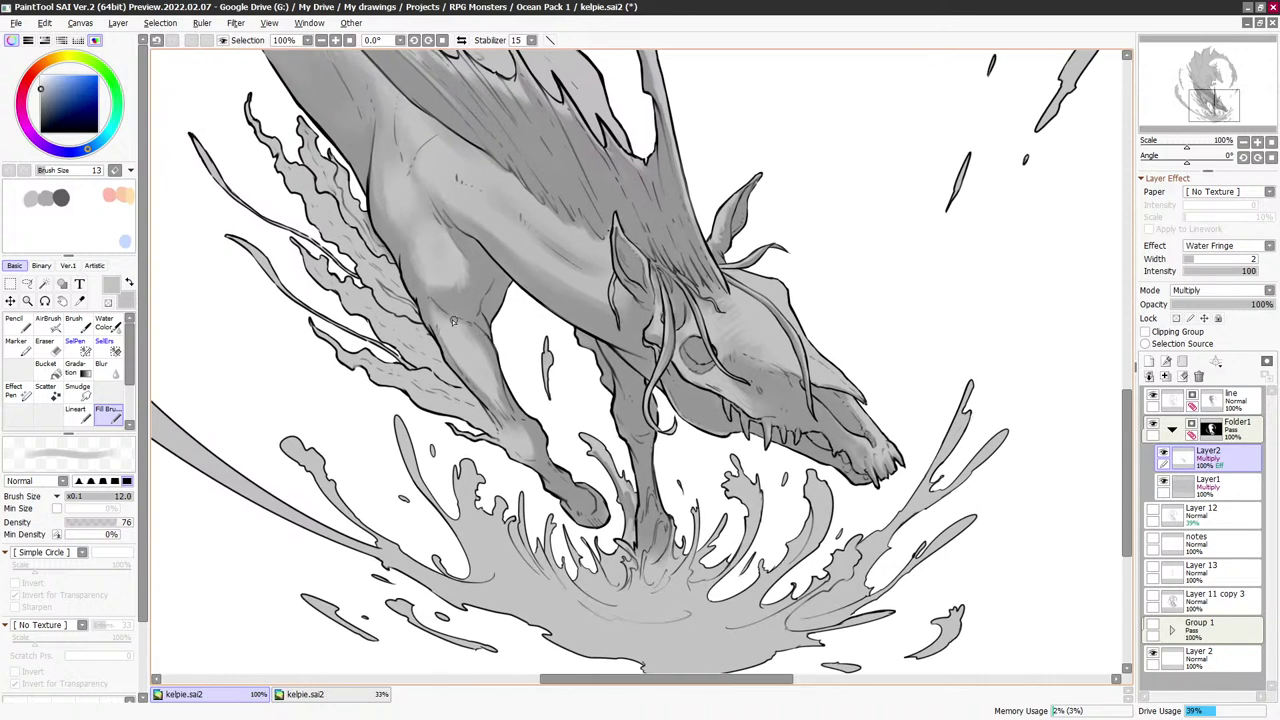
{"action": "key", "text": "minus"}
{"action": "key", "text": "bracketleft"}
{"action": "key", "text": "bracketleft"}
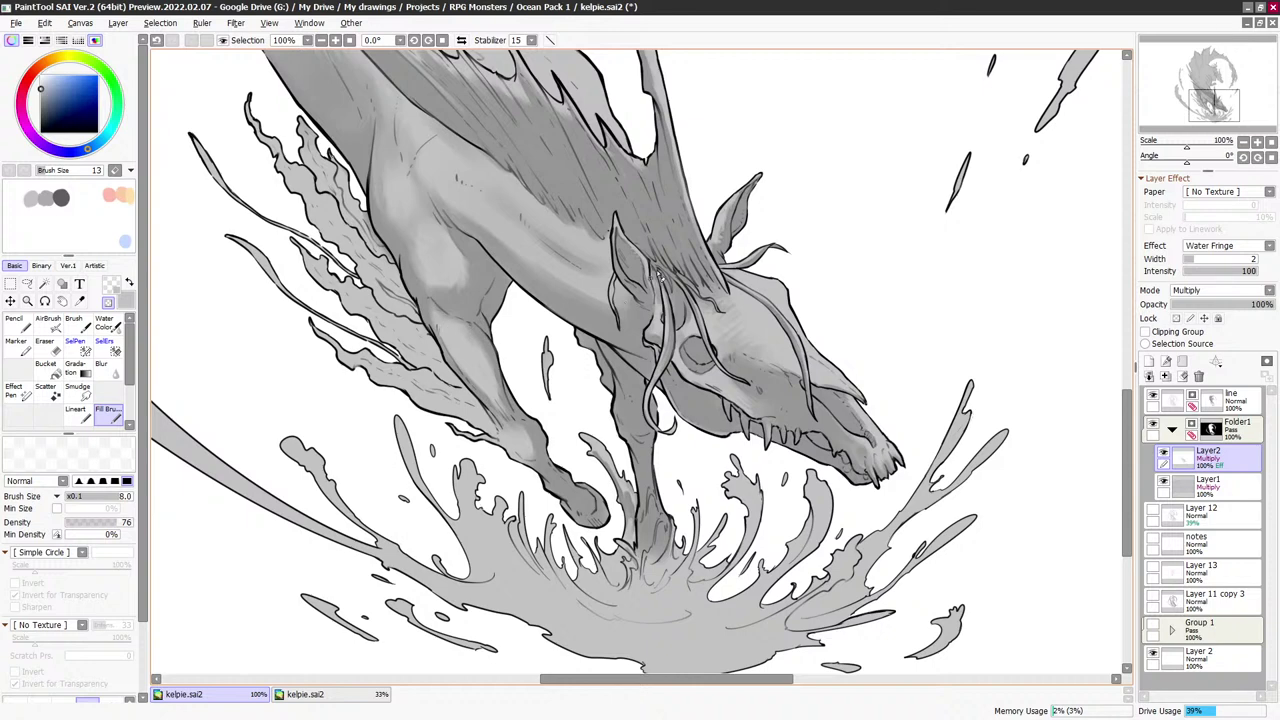
Shade the body's edge behind the mane's pointed tips with soft tone using the brush at size 35
{"action": "scroll", "coordinate": [660, 280], "scroll_direction": "up", "scroll_amount": 10}
{"action": "key", "text": "bracketright"}
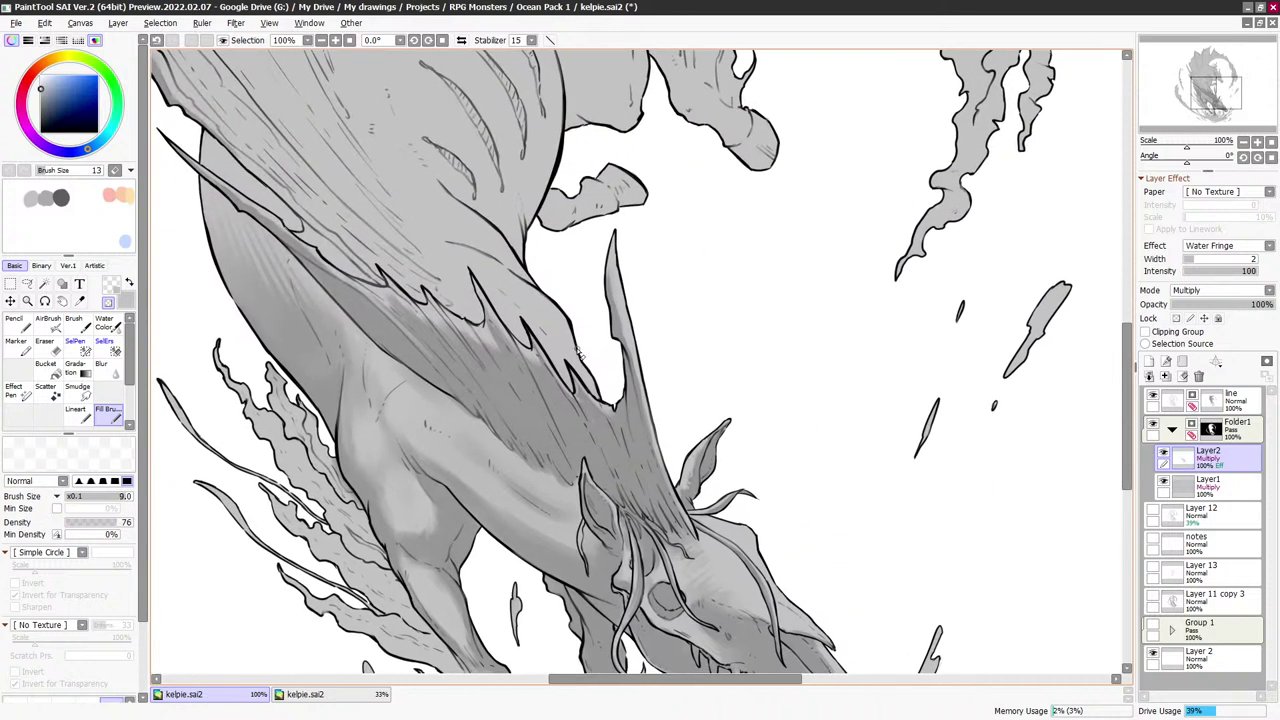
{"action": "key", "text": "bracketright"}
{"action": "key", "text": "bracketright"}
{"action": "key", "text": "bracketright"}
{"action": "key", "text": "bracketright"}
{"action": "key", "text": "bracketright"}
{"action": "key", "text": "bracketright"}
{"action": "key", "text": "bracketright"}
{"action": "key", "text": "bracketright"}
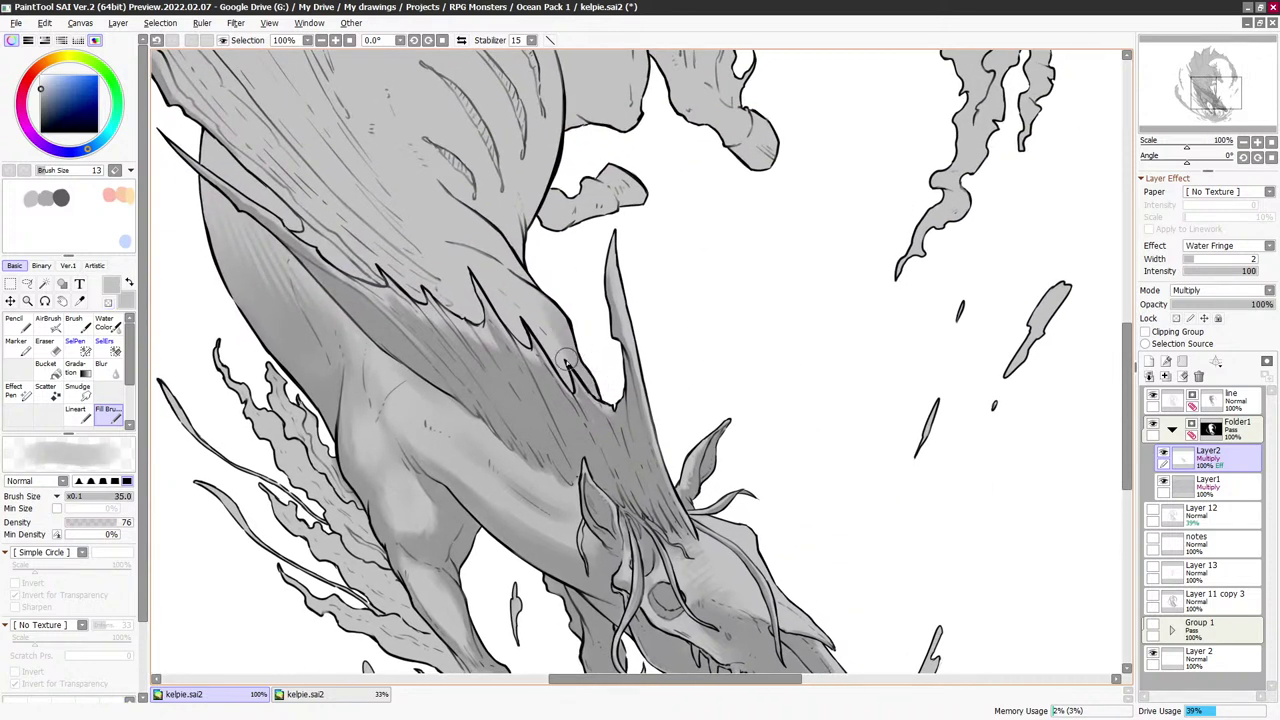
Darken the gaps between the mane's pointed tips with the brush at sizes 16 and 14
{"action": "key", "text": "bracketleft"}
{"action": "key", "text": "bracketleft"}
{"action": "key", "text": "bracketleft"}
{"action": "key", "text": "bracketleft"}
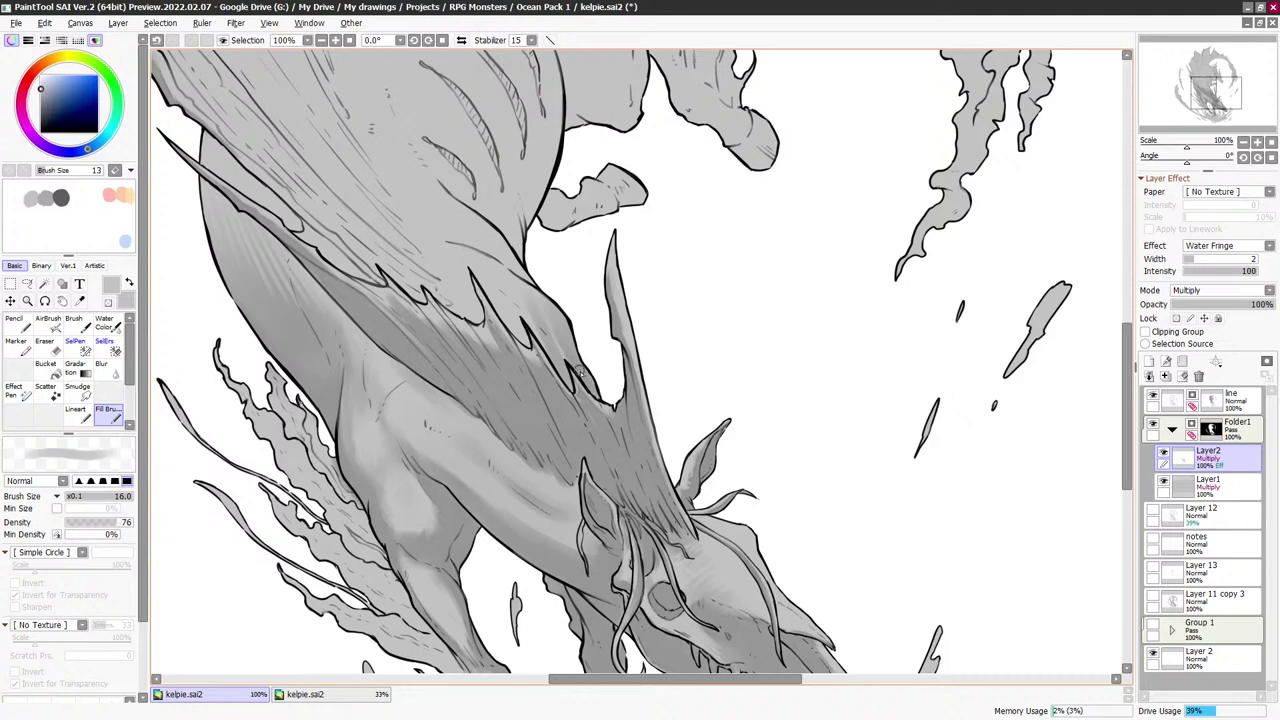
{"action": "key", "text": "bracketleft"}
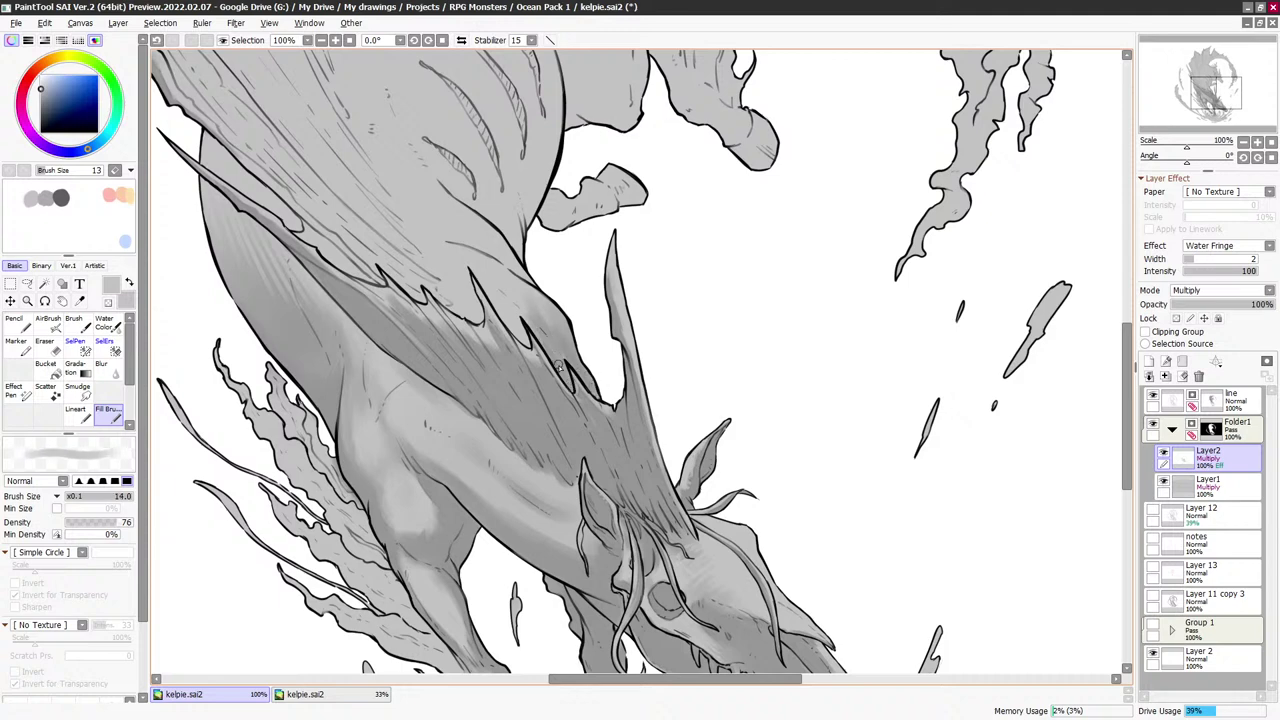
Extend the tone above the mane tips with the brush at size 35 and erase excess at size 20
{"action": "key", "text": "bracketright"}
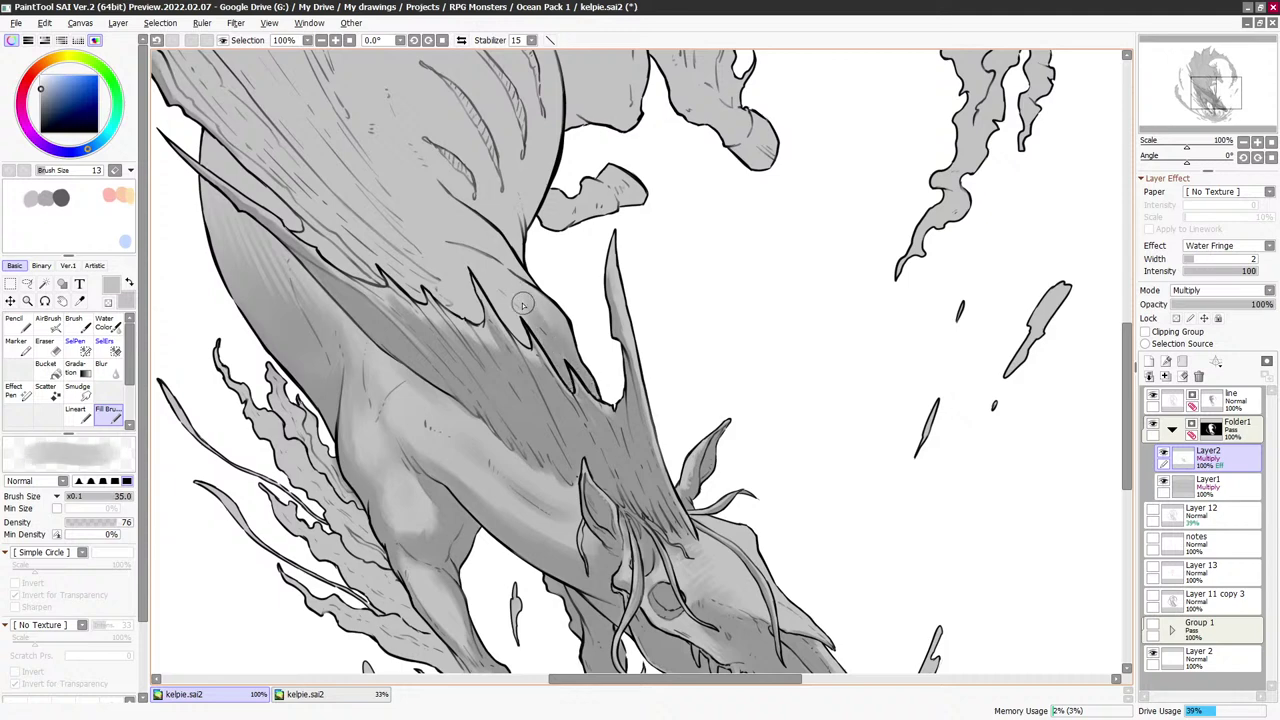
{"action": "key", "text": "e"}
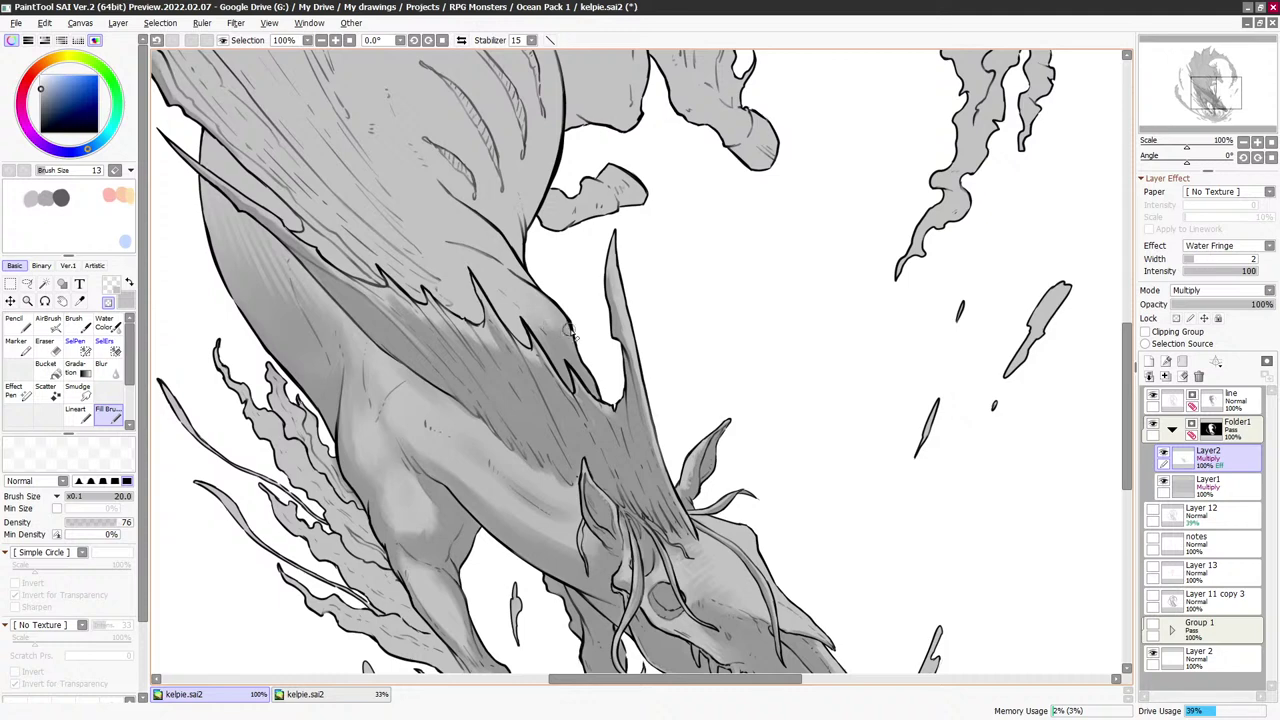
{"action": "key", "text": "minus"}
{"action": "key", "text": "minus"}
{"action": "key", "text": "bracketleft"}
Shade closely around the middle mane tip with the brush at size 12 and soften the tone with the eraser at size 20
{"action": "key", "text": "e"}
{"action": "key", "text": "bracketleft"}
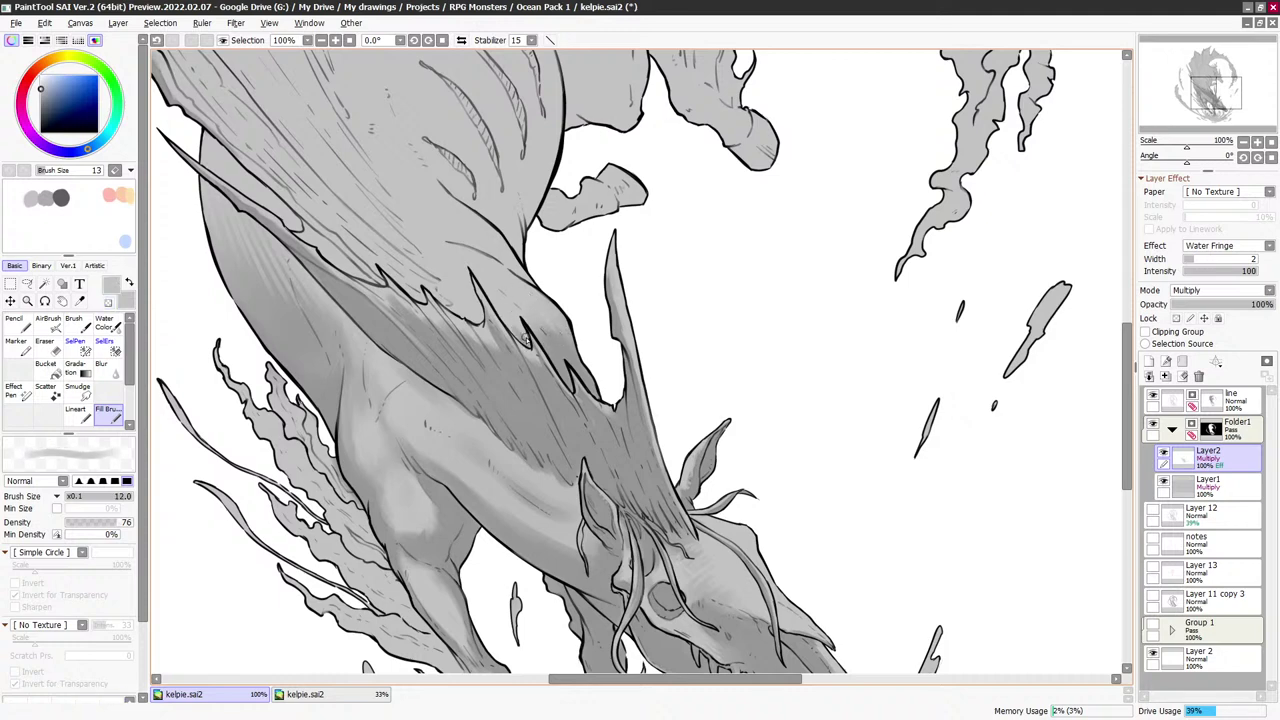
{"action": "key", "text": "bracketleft"}
{"action": "key", "text": "minus"}
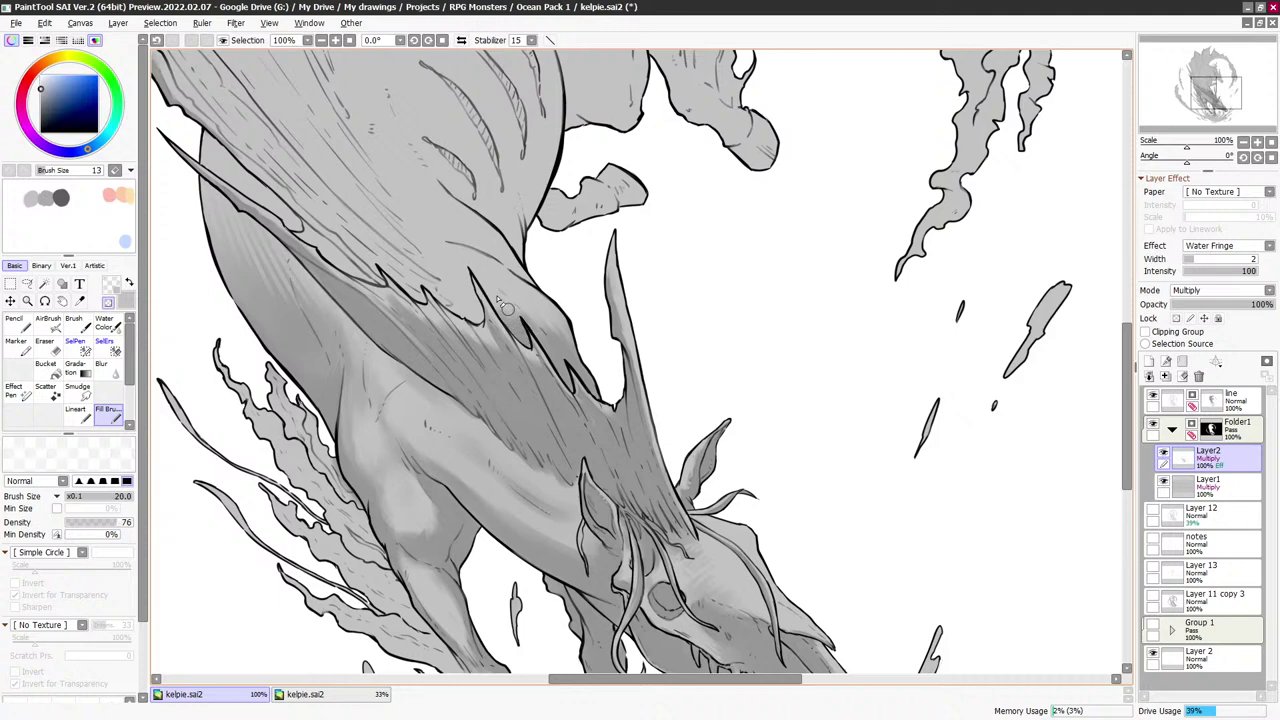
Lighten the outer edge of the body above the mane tips with the eraser at size 50
{"action": "key", "text": "bracketright"}
{"action": "key", "text": "bracketright"}
{"action": "key", "text": "bracketright"}
{"action": "key", "text": "bracketright"}
{"action": "key", "text": "bracketright"}
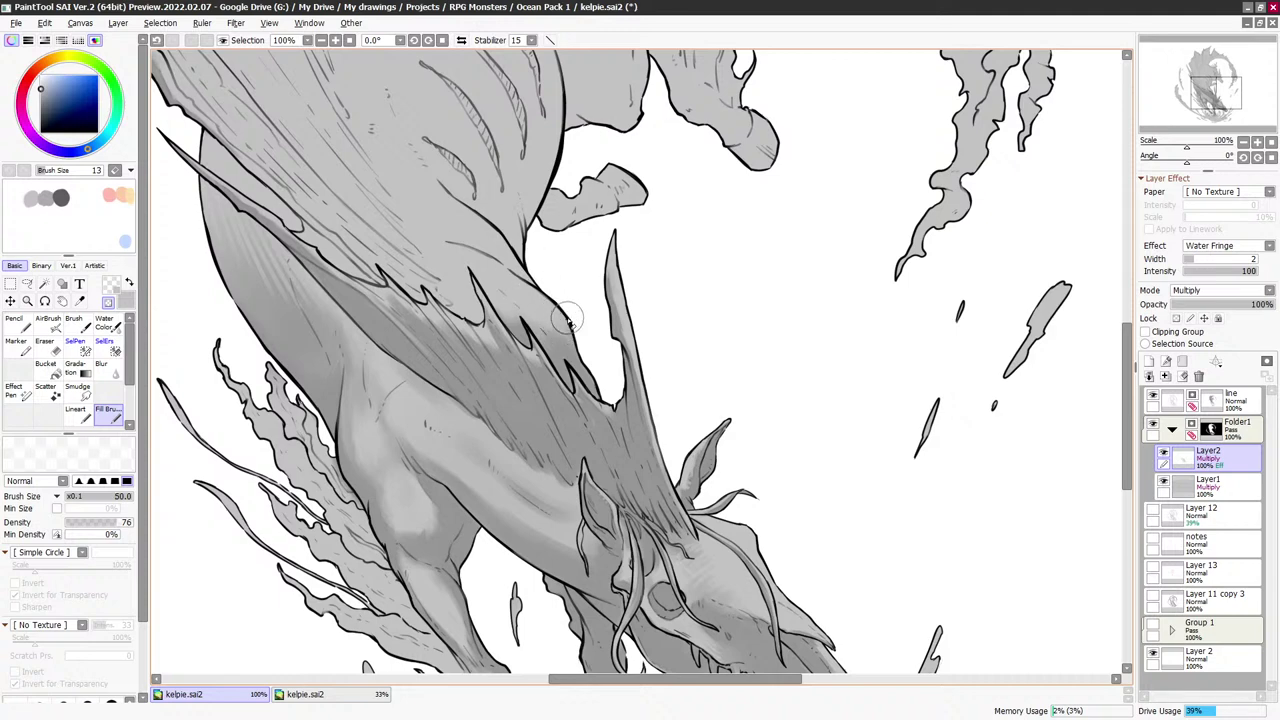
Add fine shading strokes to the body just above the mane tips with the brush at size 3.5
{"action": "key", "text": "bracketleft"}
{"action": "key", "text": "bracketleft"}
{"action": "key", "text": "bracketleft"}
{"action": "key", "text": "bracketleft"}
{"action": "key", "text": "bracketleft"}
{"action": "key", "text": "bracketleft"}
{"action": "key", "text": "bracketleft"}
{"action": "key", "text": "bracketleft"}
{"action": "key", "text": "bracketleft"}
{"action": "key", "text": "bracketleft"}
{"action": "key", "text": "bracketleft"}
{"action": "key", "text": "bracketleft"}
{"action": "key", "text": "bracketleft"}
{"action": "key", "text": "bracketleft"}
{"action": "key", "text": "bracketleft"}
{"action": "key", "text": "bracketleft"}
{"action": "key", "text": "bracketleft"}
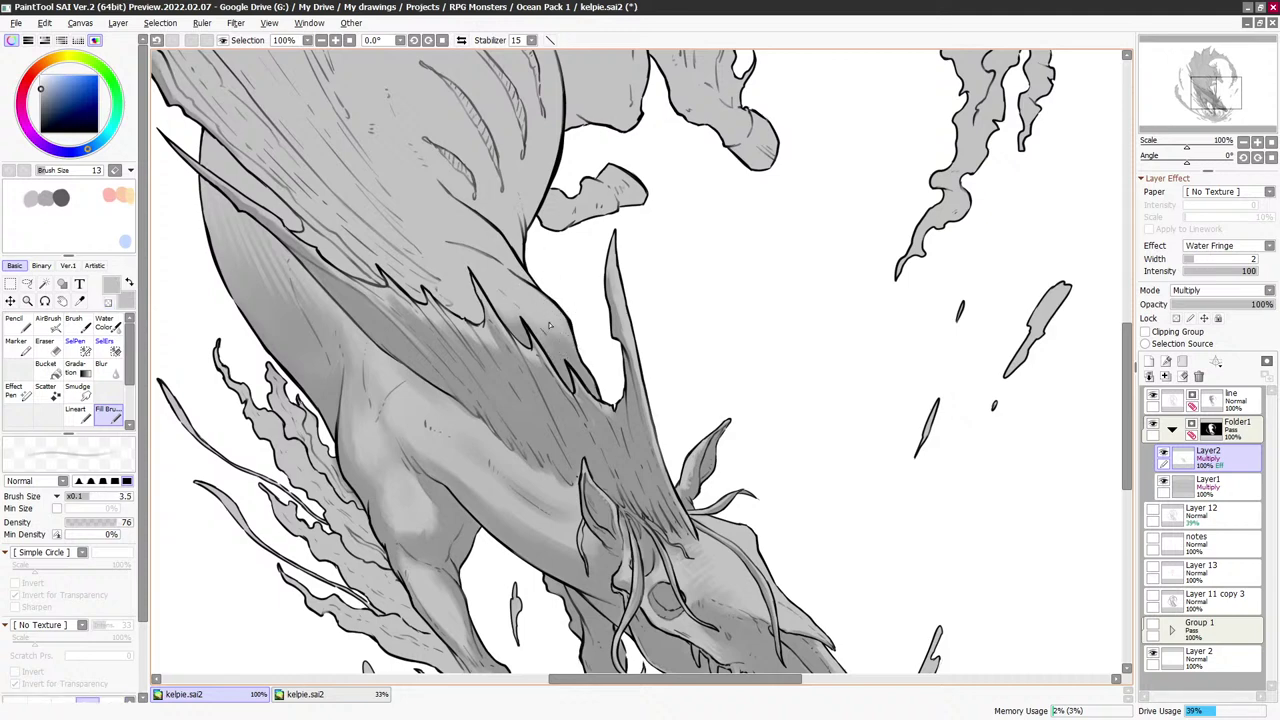
Strengthen the shading above the mane tips with the brush at size 9 and trim it with the eraser at size 6
{"action": "key", "text": "bracketright"}
{"action": "key", "text": "bracketright"}
{"action": "key", "text": "bracketright"}
{"action": "key", "text": "bracketright"}
{"action": "key", "text": "bracketright"}
{"action": "key", "text": "bracketright"}
{"action": "key", "text": "bracketright"}
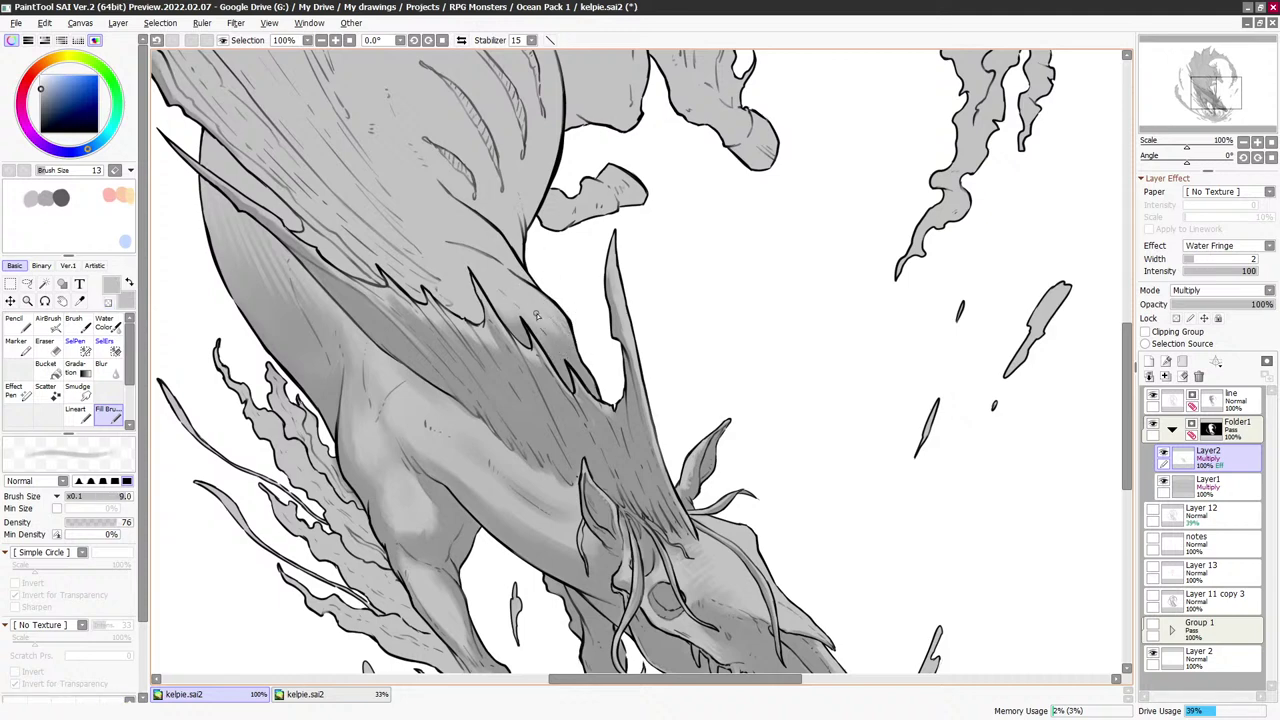
{"action": "key", "text": "x"}
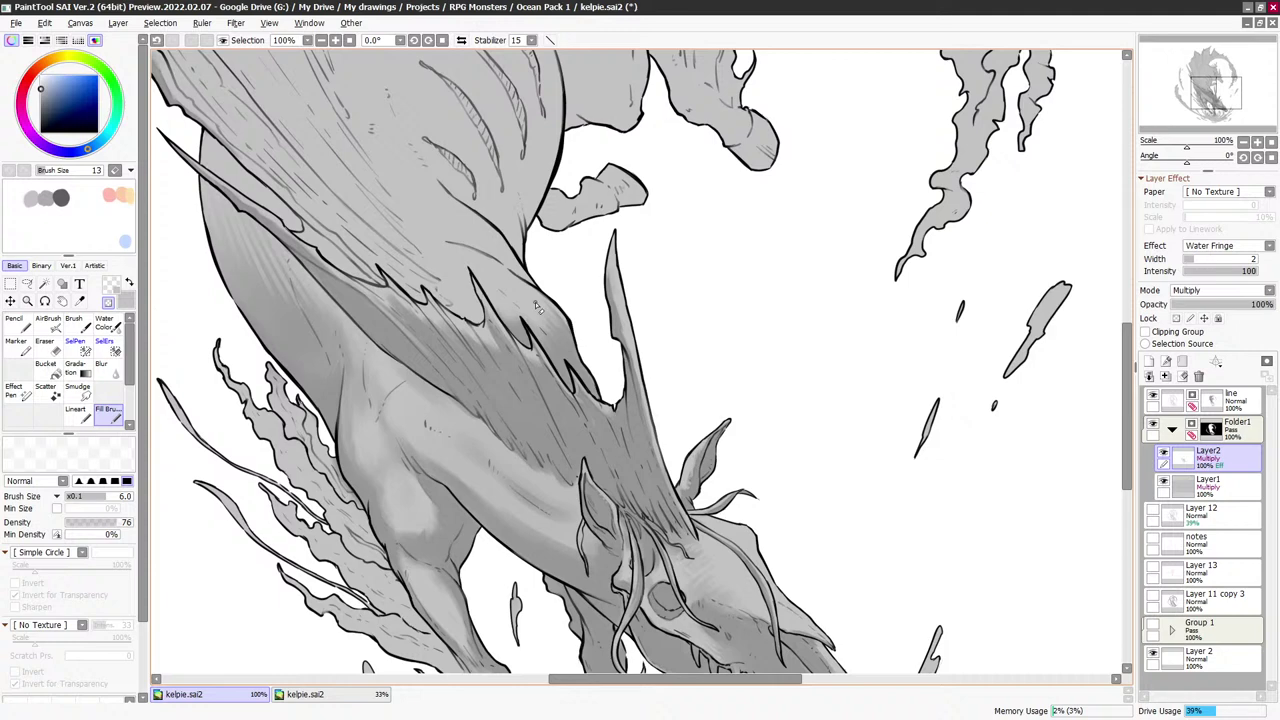
Darken the lowest hatched slit on the kelpie's flank with the brush at size 7
{"action": "scroll", "coordinate": [516, 261], "scroll_direction": "up", "scroll_amount": 2}
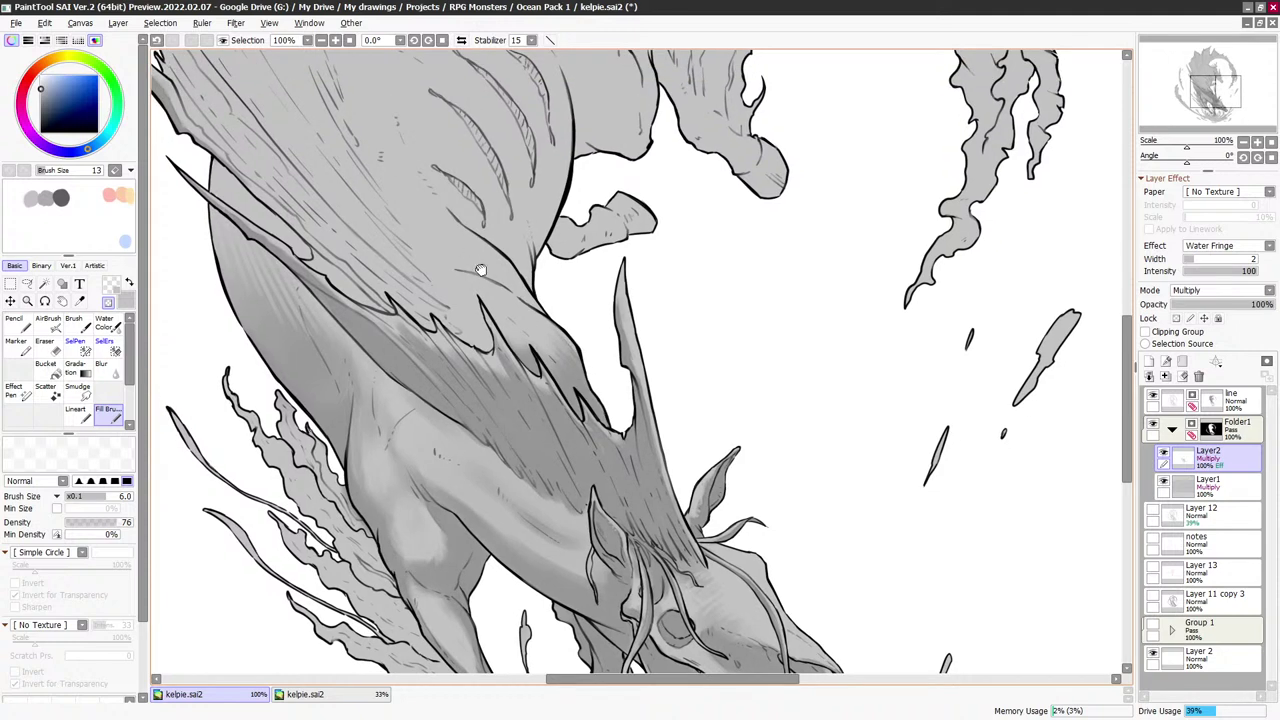
{"action": "scroll", "coordinate": [559, 244], "scroll_direction": "up", "scroll_amount": 1}
{"action": "key", "text": "bracketleft"}
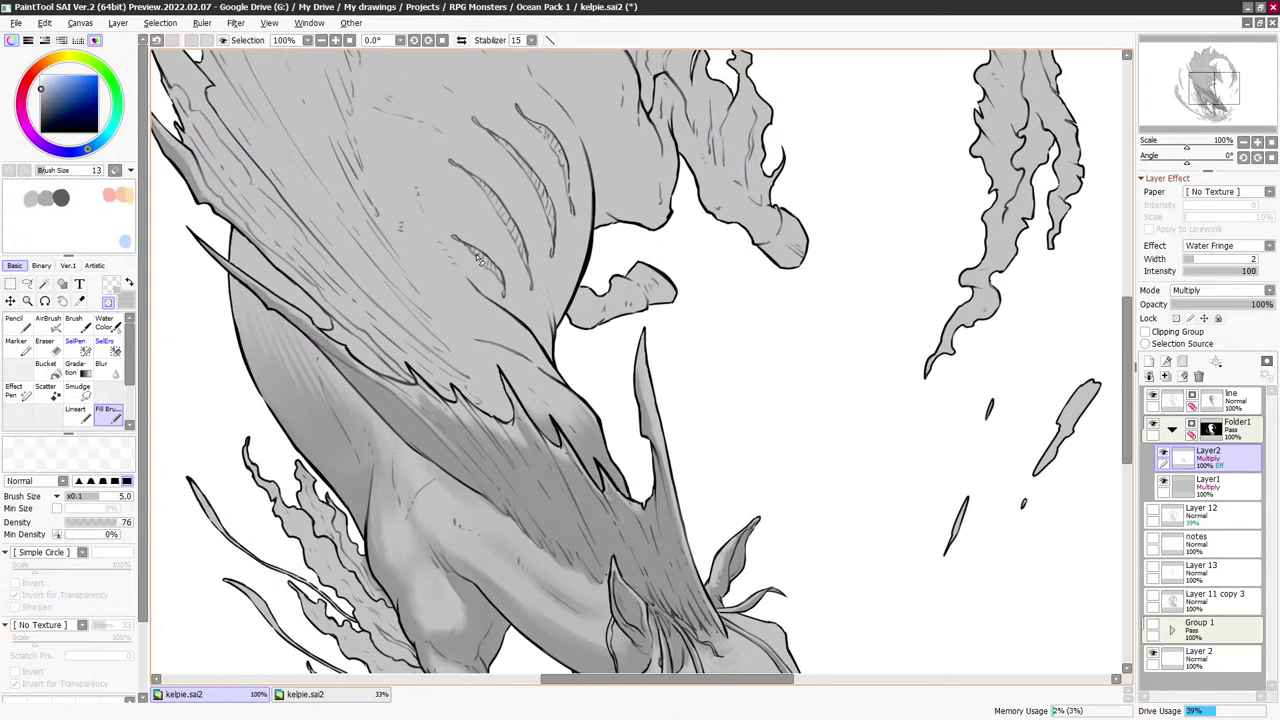
{"action": "key", "text": "x"}
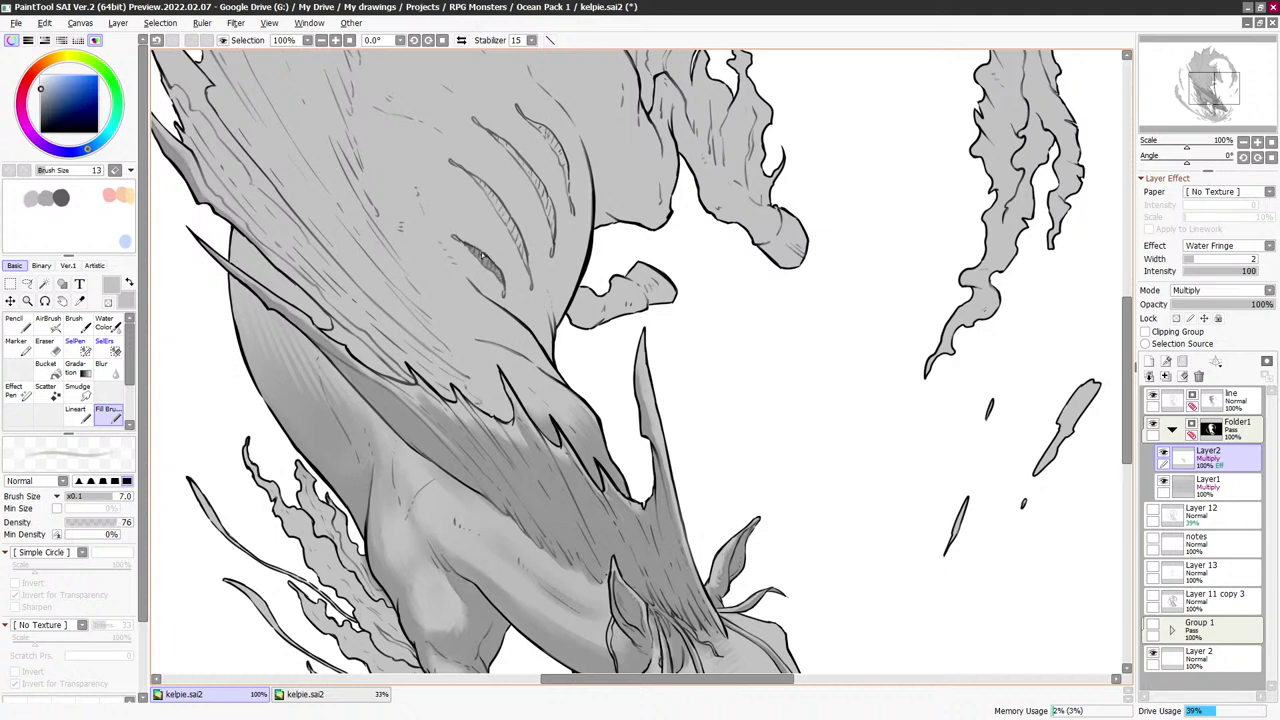
Darken the next two hatched slits on the flank with the brush
{"action": "scroll", "coordinate": [504, 230], "scroll_direction": "up", "scroll_amount": 2}
{"action": "key", "text": "bracketright"}
{"action": "key", "text": "bracketright"}
{"action": "key", "text": "bracketright"}
{"action": "key", "text": "bracketright"}
{"action": "key", "text": "bracketright"}
{"action": "mouse_move", "coordinate": [478, 232]}
{"action": "left_mouse_down"}
{"action": "mouse_move", "coordinate": [509, 270]}
{"action": "mouse_move", "coordinate": [486, 239]}
{"action": "mouse_move", "coordinate": [507, 259]}
{"action": "mouse_move", "coordinate": [492, 242]}
{"action": "mouse_move", "coordinate": [531, 318]}
{"action": "mouse_move", "coordinate": [498, 249]}
{"action": "left_mouse_up"}
{"action": "key", "text": "bracketleft"}
{"action": "key", "text": "bracketright"}
{"action": "mouse_move", "coordinate": [501, 188]}
{"action": "left_mouse_down"}
{"action": "mouse_move", "coordinate": [531, 218]}
{"action": "mouse_move", "coordinate": [480, 172]}
{"action": "mouse_move", "coordinate": [550, 245]}
{"action": "mouse_move", "coordinate": [552, 271]}
{"action": "mouse_move", "coordinate": [547, 241]}
{"action": "mouse_move", "coordinate": [558, 280]}
{"action": "left_mouse_up"}
{"action": "key", "text": "bracketleft"}
{"action": "key", "text": "bracketleft"}
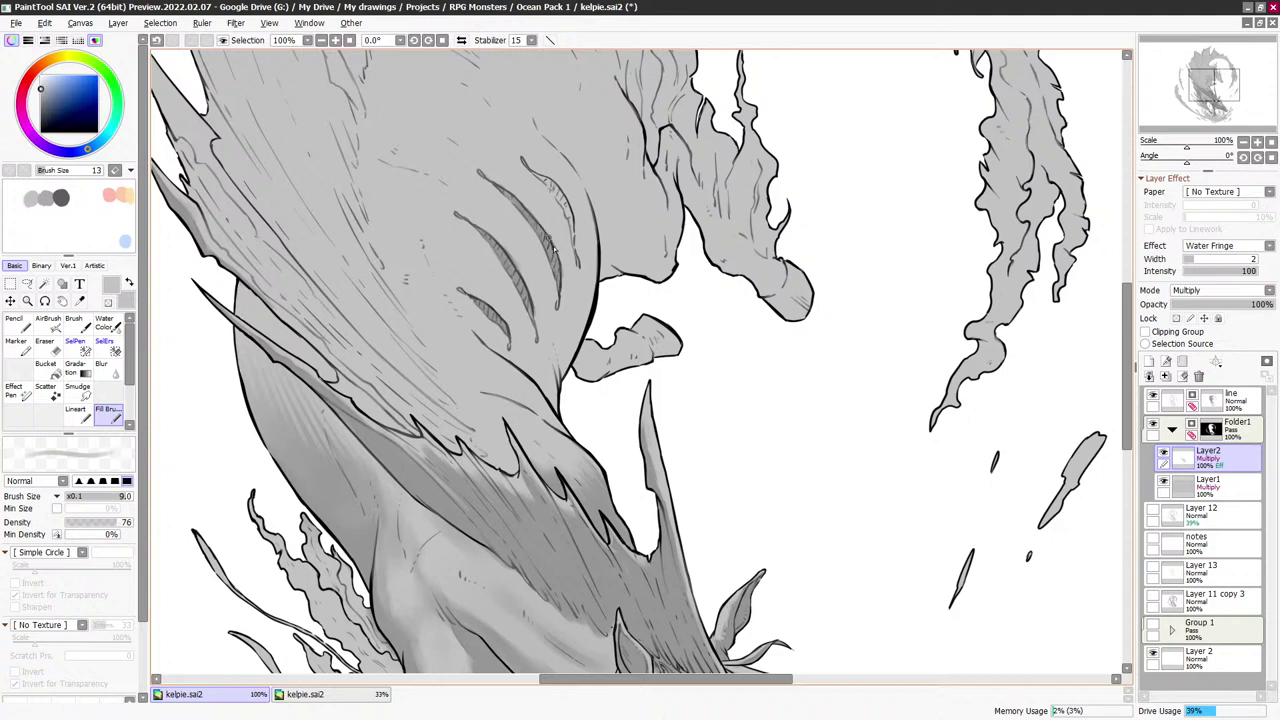
Darken the topmost hatched slit on the kelpie's flank with the brush at size 6
{"action": "key", "text": "bracketleft"}
{"action": "key", "text": "bracketleft"}
{"action": "key", "text": "bracketleft"}
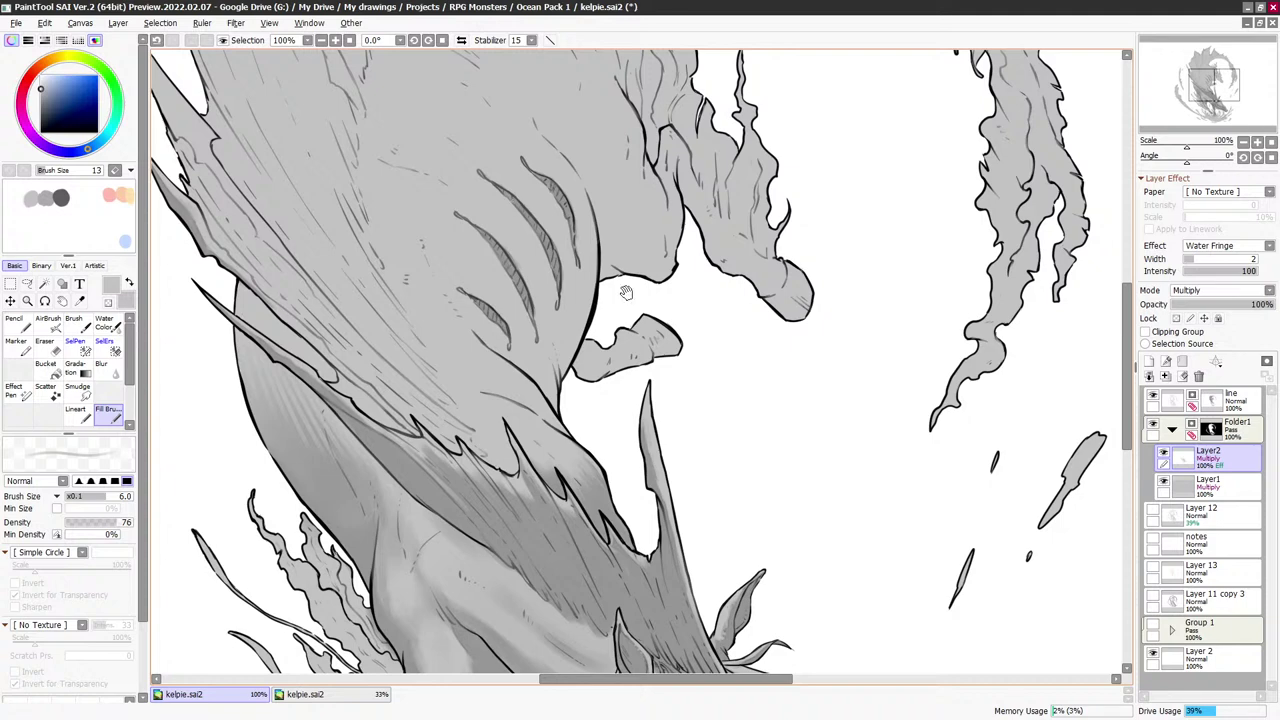
Darken the small separate limb piece beside the belly with the brush at size 35 and refine its tip at size 20
{"action": "left_click_drag", "start_coordinate": [626, 292], "coordinate": [626, 278]}
{"action": "key", "text": "bracketright"}
{"action": "key", "text": "bracketright"}
{"action": "key", "text": "bracketright"}
{"action": "key", "text": "bracketright"}
{"action": "key", "text": "bracketright"}
{"action": "key", "text": "bracketright"}
{"action": "key", "text": "bracketright"}
{"action": "key", "text": "bracketright"}
{"action": "key", "text": "bracketright"}
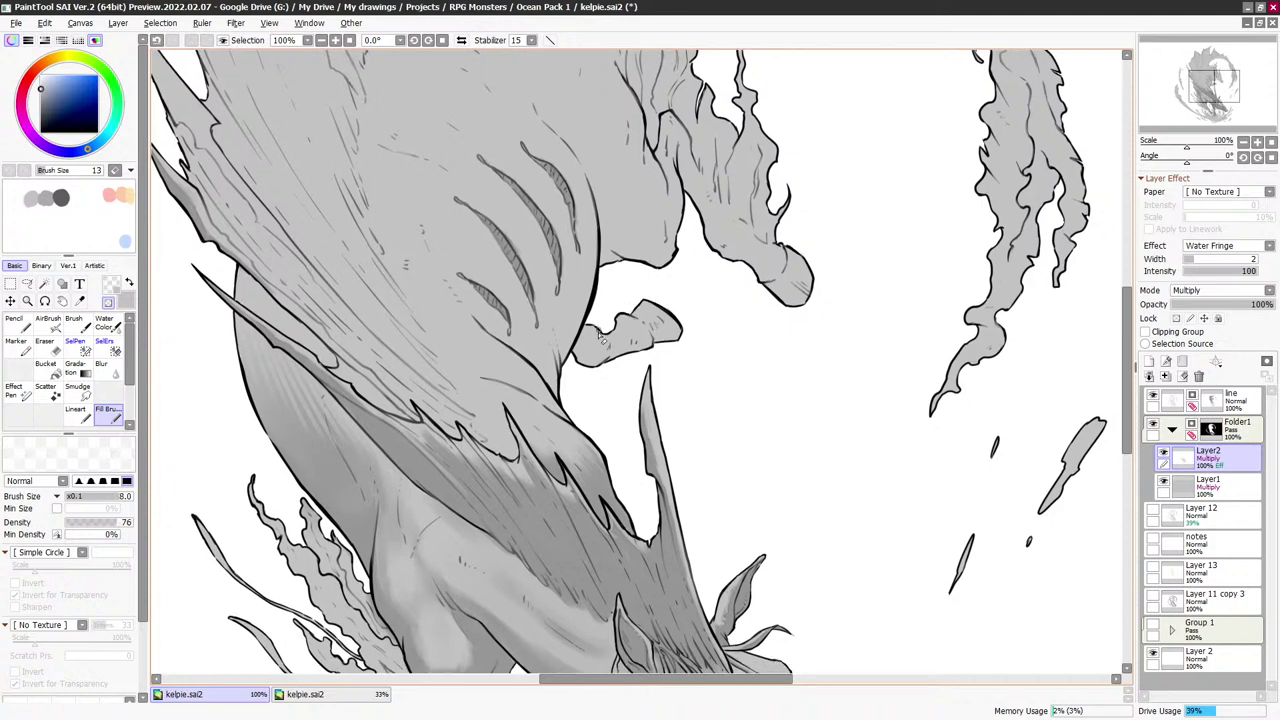
{"action": "mouse_move", "coordinate": [586, 334]}
{"action": "left_mouse_down"}
{"action": "mouse_move", "coordinate": [595, 378]}
{"action": "mouse_move", "coordinate": [655, 297]}
{"action": "mouse_move", "coordinate": [671, 341]}
{"action": "mouse_move", "coordinate": [680, 334]}
{"action": "mouse_move", "coordinate": [644, 312]}
{"action": "mouse_move", "coordinate": [648, 344]}
{"action": "left_mouse_up"}
{"action": "key", "text": "minus"}
{"action": "key", "text": "minus"}
{"action": "key", "text": "bracketright"}
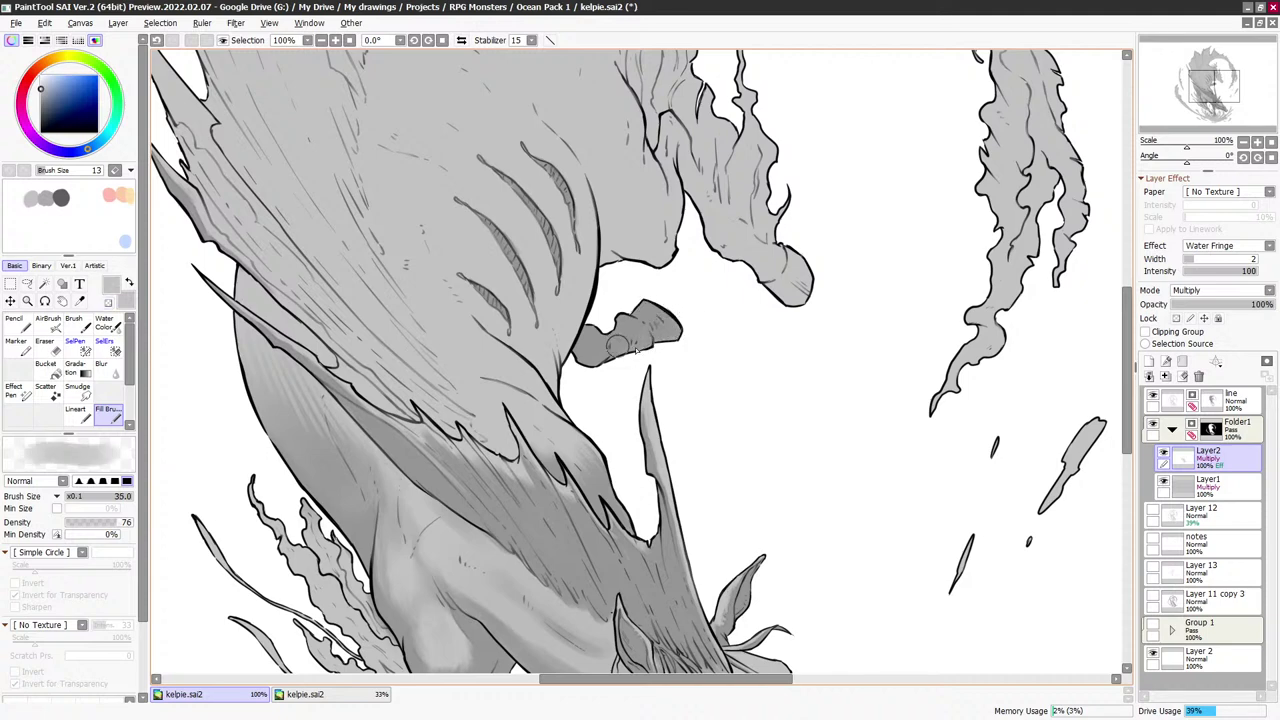
{"action": "key", "text": "minus"}
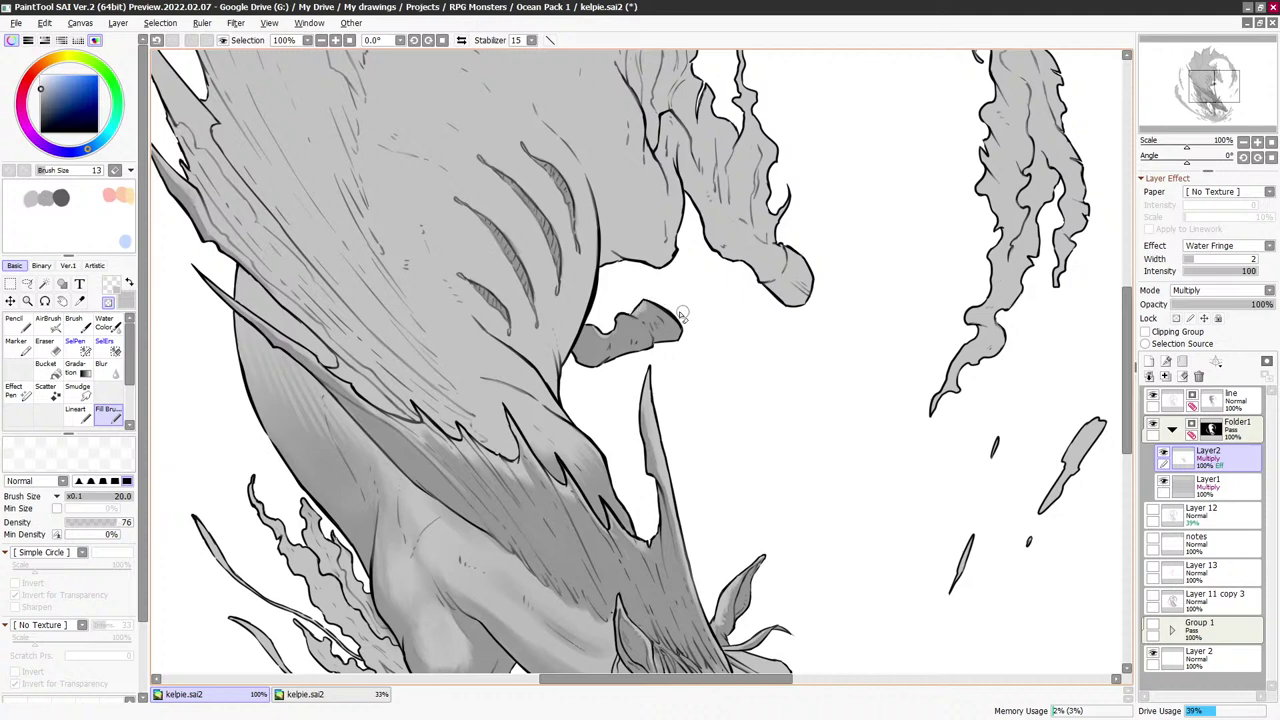
{"action": "key", "text": "minus"}
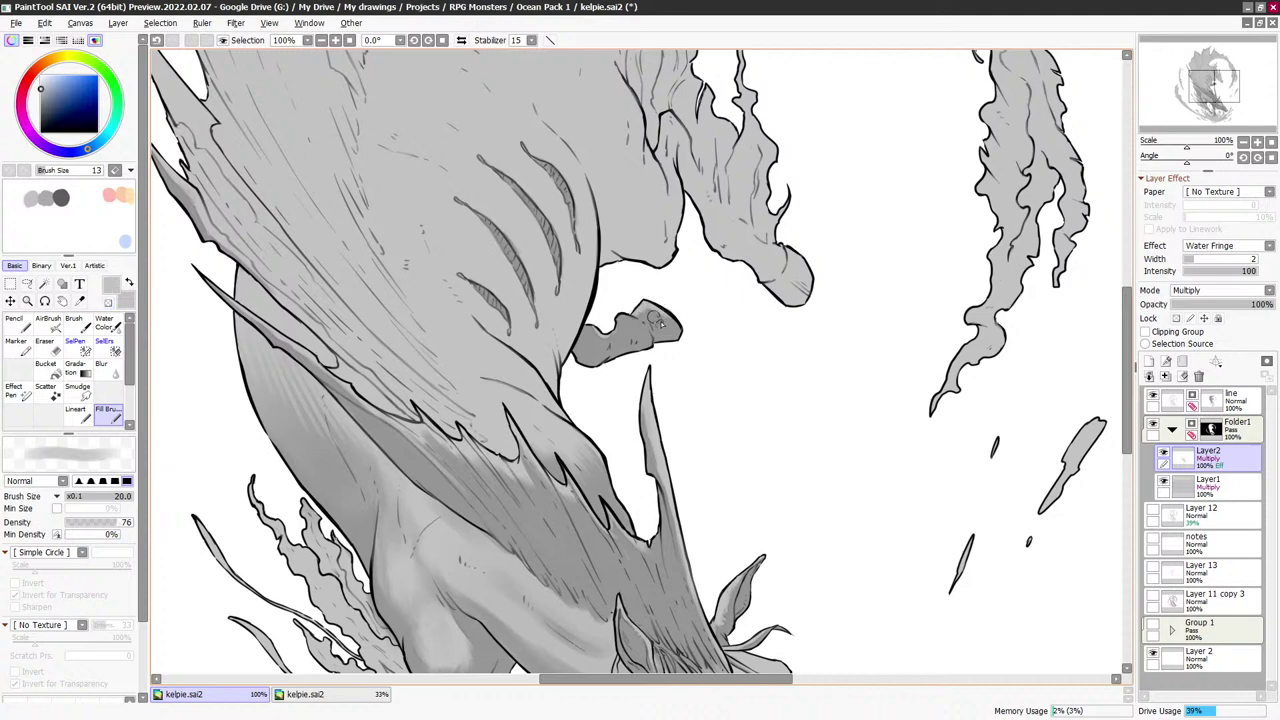
Shade the body's edge from the narrow waist up past the flank slits with broad brush strokes
{"action": "left_click_drag", "start_coordinate": [694, 345], "coordinate": [730, 295]}
{"action": "key", "text": "minus"}
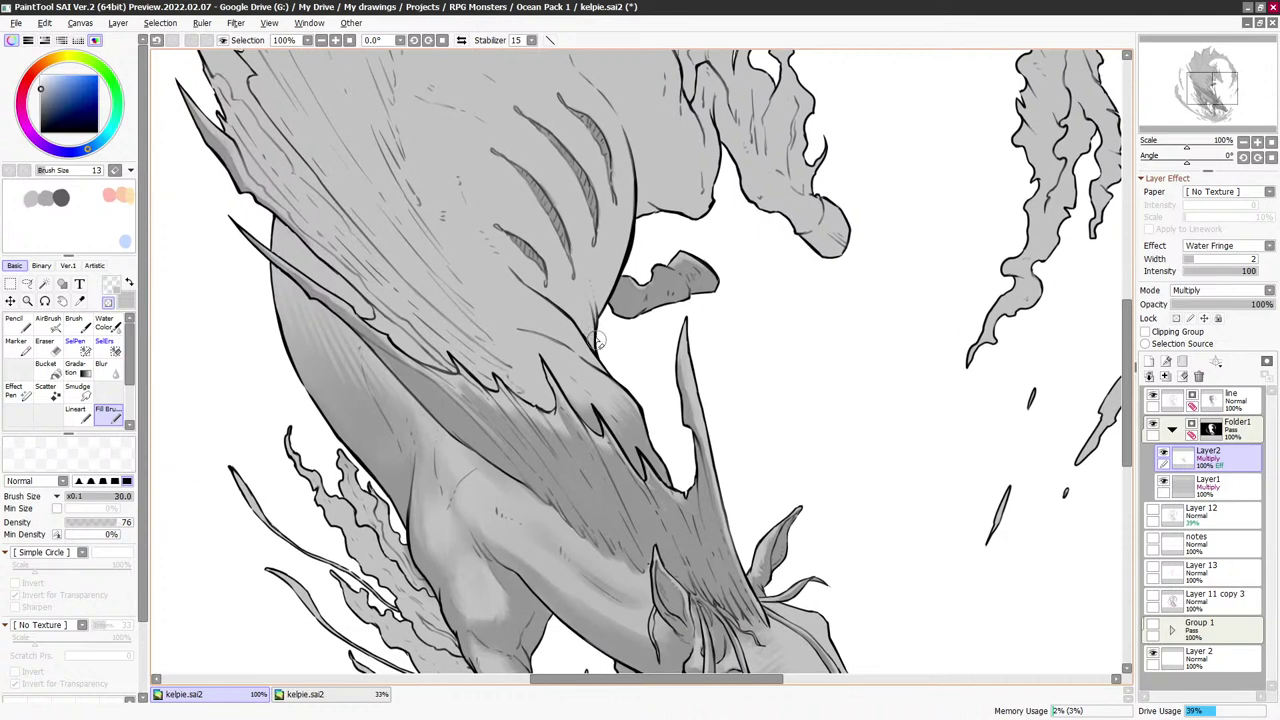
{"action": "key", "text": "minus"}
{"action": "key", "text": "bracketright"}
{"action": "key", "text": "bracketright"}
{"action": "left_click_drag", "start_coordinate": [596, 338], "coordinate": [577, 295]}
{"action": "mouse_move", "coordinate": [597, 325]}
{"action": "left_mouse_down"}
{"action": "mouse_move", "coordinate": [590, 281]}
{"action": "mouse_move", "coordinate": [604, 251]}
{"action": "left_mouse_up"}
{"action": "key", "text": "bracketright"}
{"action": "mouse_move", "coordinate": [601, 301]}
{"action": "left_mouse_down"}
{"action": "mouse_move", "coordinate": [620, 224]}
{"action": "mouse_move", "coordinate": [568, 295]}
{"action": "mouse_move", "coordinate": [571, 278]}
{"action": "mouse_move", "coordinate": [591, 273]}
{"action": "mouse_move", "coordinate": [599, 320]}
{"action": "left_mouse_up"}
Refine the new edge shading near the waist with the eraser at sizes 25 and 16 and the brush at size 20
{"action": "key", "text": "minus"}
{"action": "key", "text": "bracketleft"}
{"action": "key", "text": "bracketleft"}
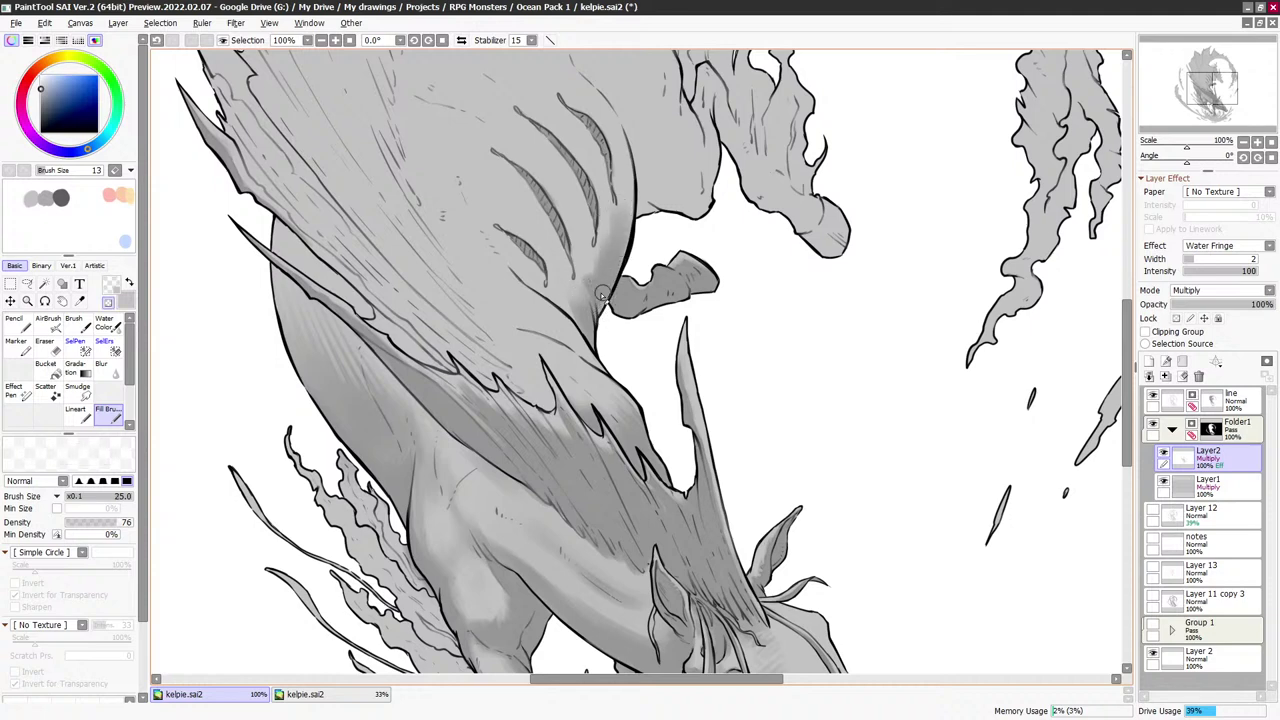
{"action": "key", "text": "minus"}
{"action": "key", "text": "bracketleft"}
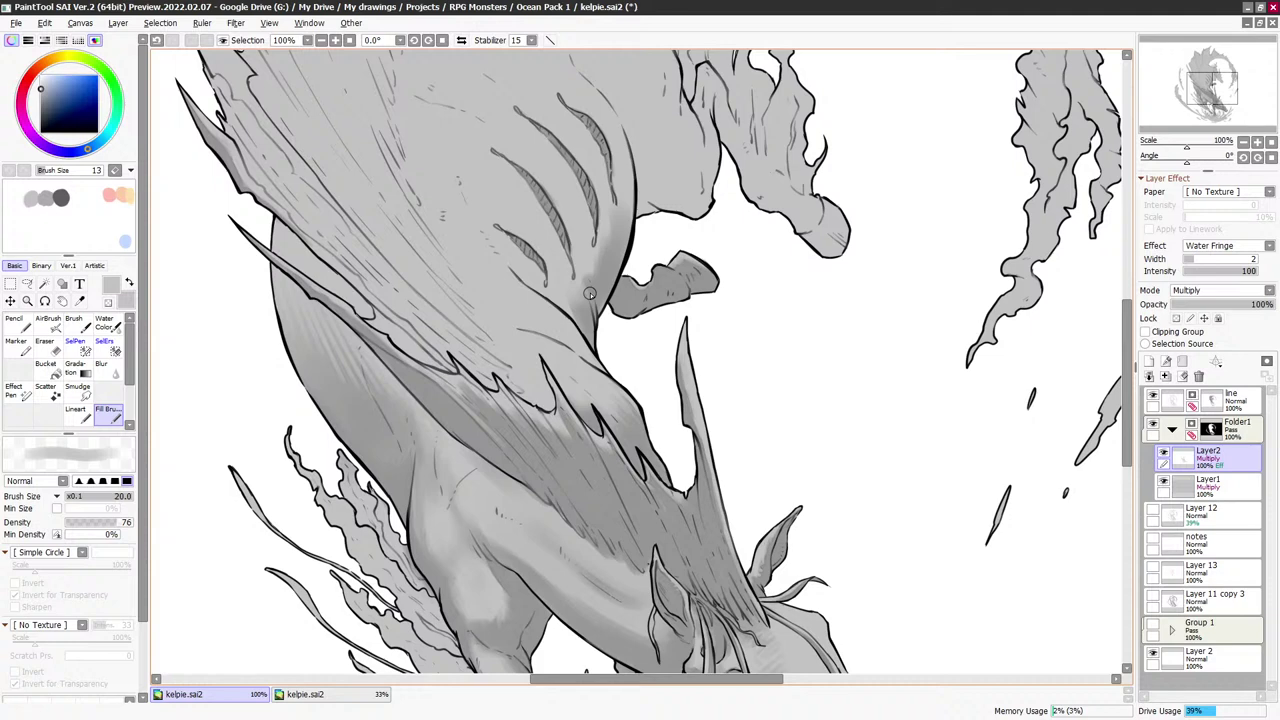
{"action": "key", "text": "minus"}
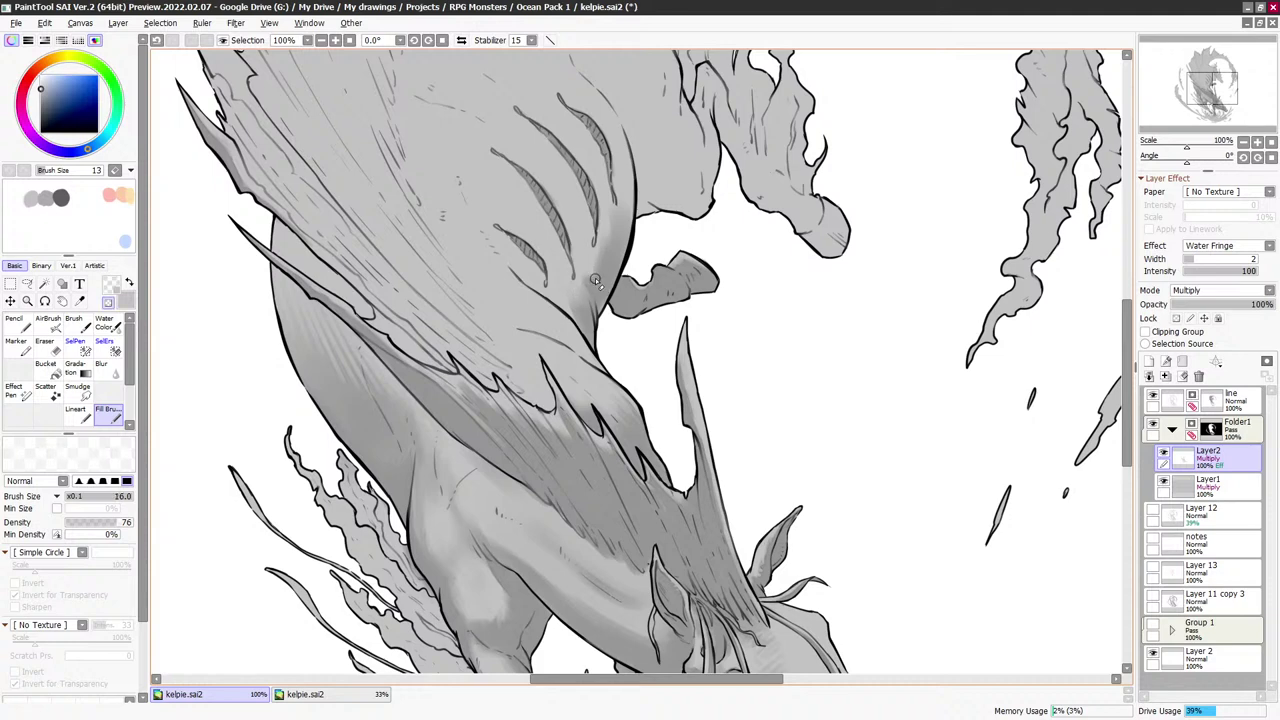
Work thinner brush strokes into the shading where the body's edge meets the waist
{"action": "key", "text": "bracketleft"}
{"action": "key", "text": "bracketleft"}
{"action": "key", "text": "bracketleft"}
{"action": "key", "text": "bracketleft"}
{"action": "key", "text": "bracketleft"}
{"action": "key", "text": "bracketleft"}
{"action": "key", "text": "bracketleft"}
{"action": "key", "text": "bracketleft"}
{"action": "key", "text": "bracketleft"}
{"action": "key", "text": "bracketleft"}
{"action": "key", "text": "bracketleft"}
{"action": "key", "text": "bracketleft"}
{"action": "key", "text": "bracketright"}
{"action": "key", "text": "bracketright"}
{"action": "key", "text": "bracketright"}
{"action": "key", "text": "bracketright"}
{"action": "key", "text": "bracketright"}
{"action": "key", "text": "bracketright"}
{"action": "key", "text": "bracketright"}
{"action": "key", "text": "bracketright"}
Build up the edge tone beside the flank slits with the brush at size 16 and soften it with the eraser at size 20
{"action": "key", "text": "minus"}
{"action": "key", "text": "bracketright"}
{"action": "key", "text": "bracketright"}
{"action": "key", "text": "bracketright"}
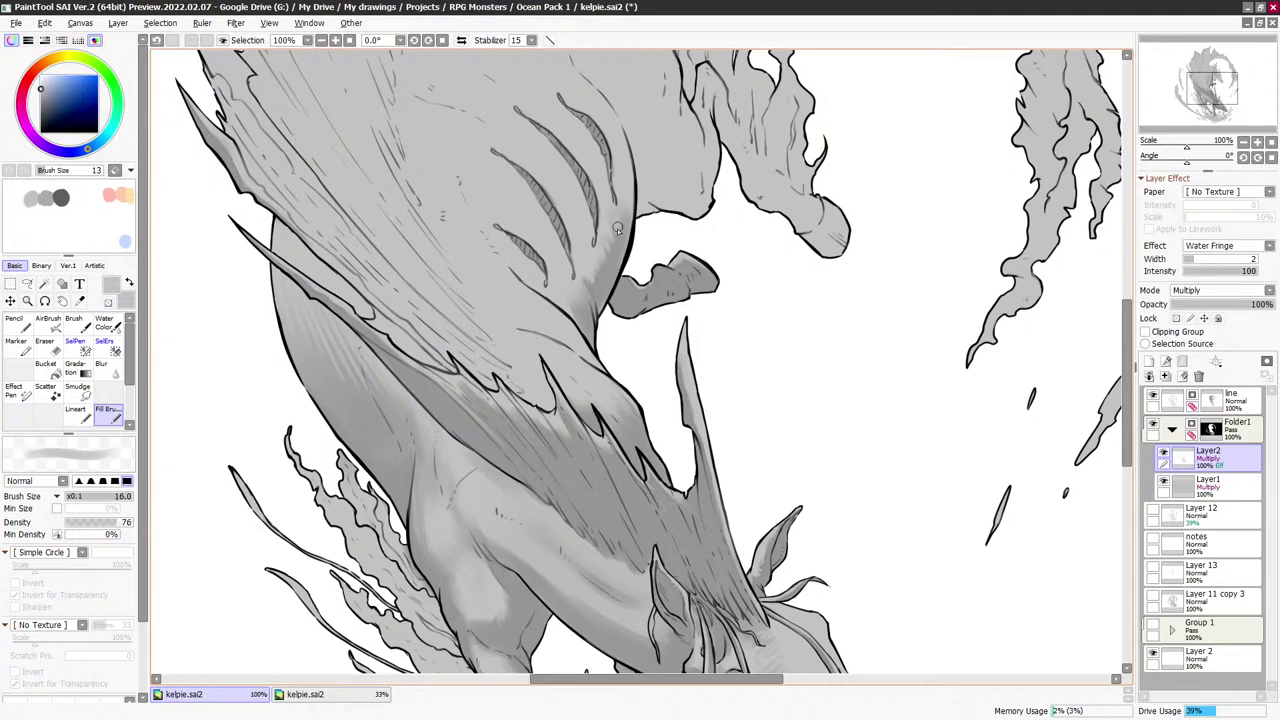
{"action": "left_click_drag", "start_coordinate": [617, 228], "coordinate": [616, 252]}
{"action": "left_click_drag", "start_coordinate": [614, 284], "coordinate": [607, 243]}
{"action": "key", "text": "bracketright"}
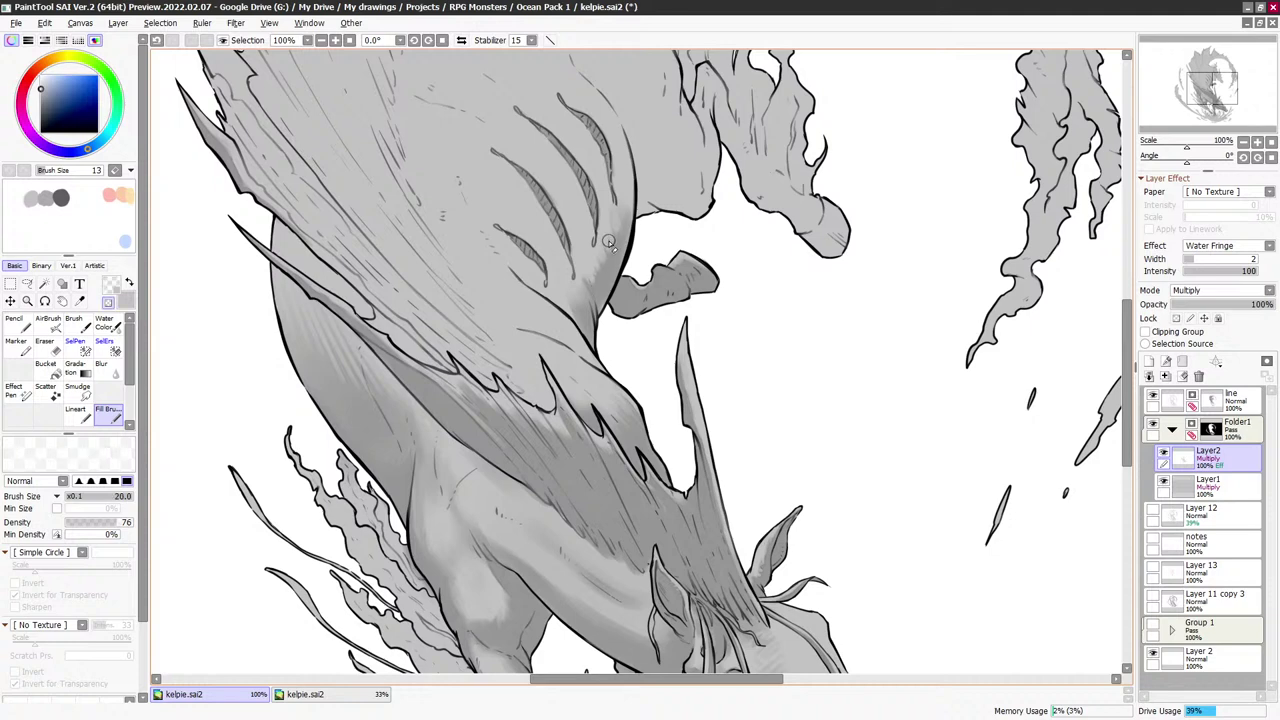
Blend the shading along the body's edge with alternating brush and eraser strokes at size 20
{"action": "key", "text": "e"}
{"action": "key", "text": "minus"}
{"action": "key", "text": "bracketleft"}
{"action": "key", "text": "bracketleft"}
{"action": "key", "text": "bracketleft"}
{"action": "key", "text": "bracketleft"}
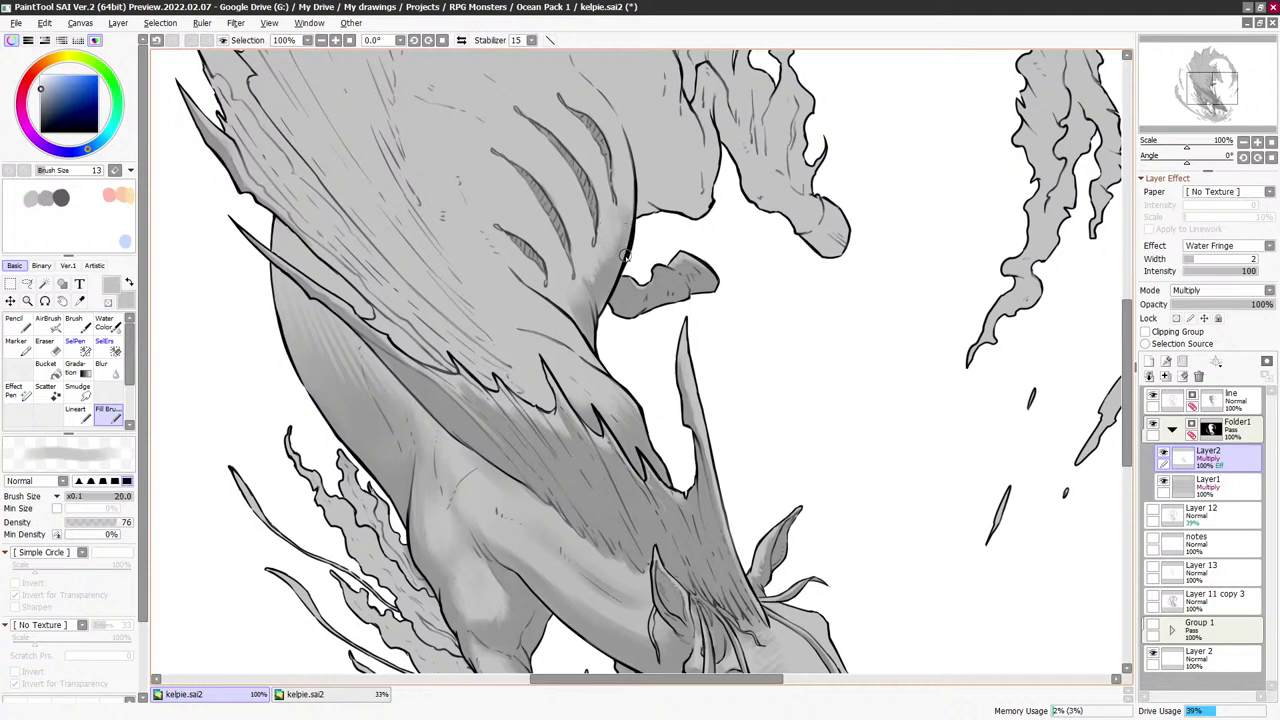
{"action": "key", "text": "e"}
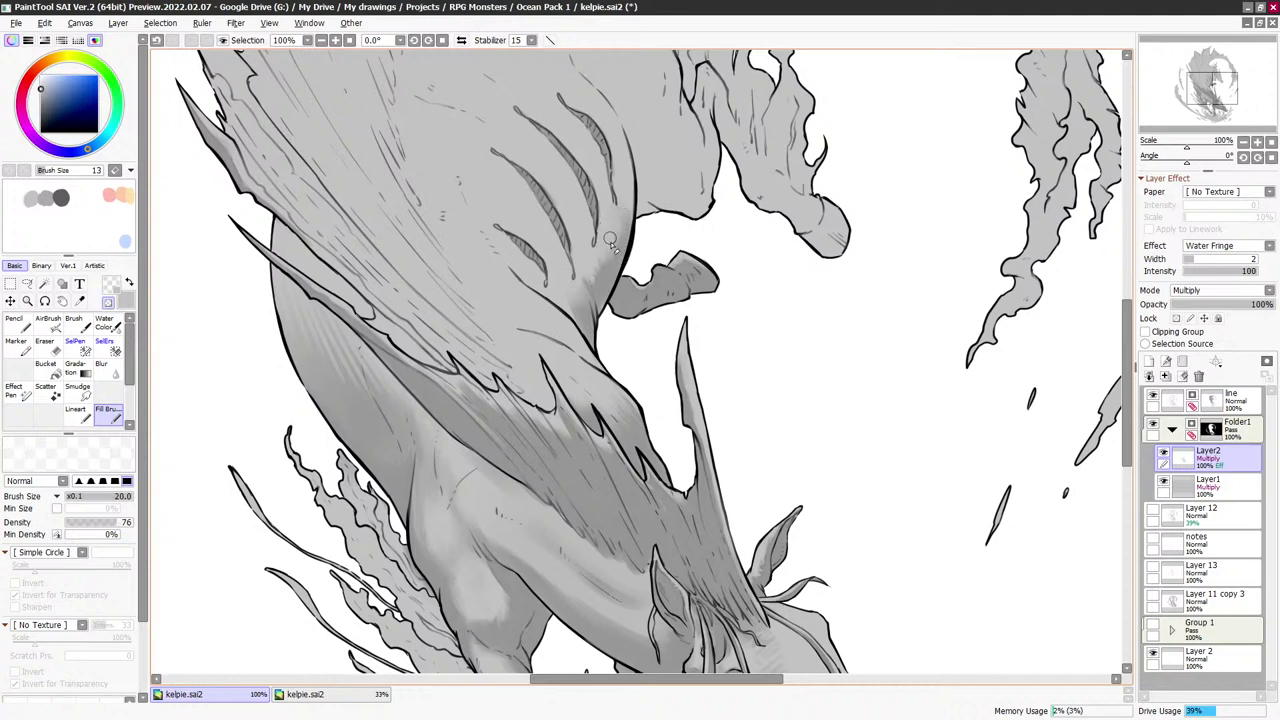
Add thin strokes to the shading just above the waist with the brush at size 6
{"action": "key", "text": "e"}
{"action": "key", "text": "bracketleft"}
{"action": "key", "text": "bracketleft"}
{"action": "key", "text": "bracketleft"}
{"action": "key", "text": "bracketleft"}
{"action": "key", "text": "bracketleft"}
{"action": "key", "text": "bracketleft"}
{"action": "key", "text": "bracketleft"}
{"action": "key", "text": "bracketleft"}
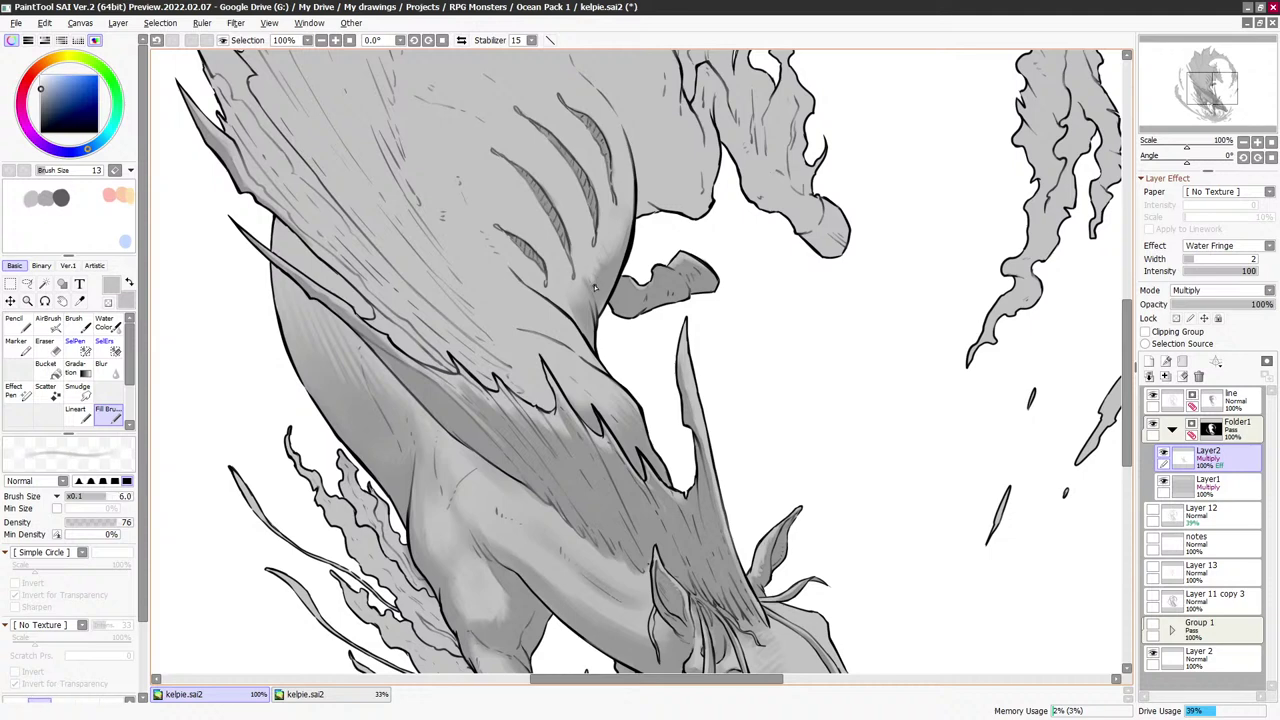
Add short hatching strokes to the body's edge above the waist with the brush at size 9
{"action": "key", "text": "e"}
{"action": "key", "text": "e"}
{"action": "key", "text": "bracketright"}
{"action": "key", "text": "bracketright"}
{"action": "key", "text": "bracketright"}
{"action": "key", "text": "bracketleft"}
{"action": "key", "text": "bracketright"}
Darken the crease running from below the lowest slit to the waist with the brush and trim it with the eraser at size 14
{"action": "mouse_move", "coordinate": [650, 262]}
{"action": "left_mouse_down"}
{"action": "mouse_move", "coordinate": [634, 245]}
{"action": "mouse_move", "coordinate": [663, 267]}
{"action": "mouse_move", "coordinate": [626, 340]}
{"action": "left_mouse_up"}
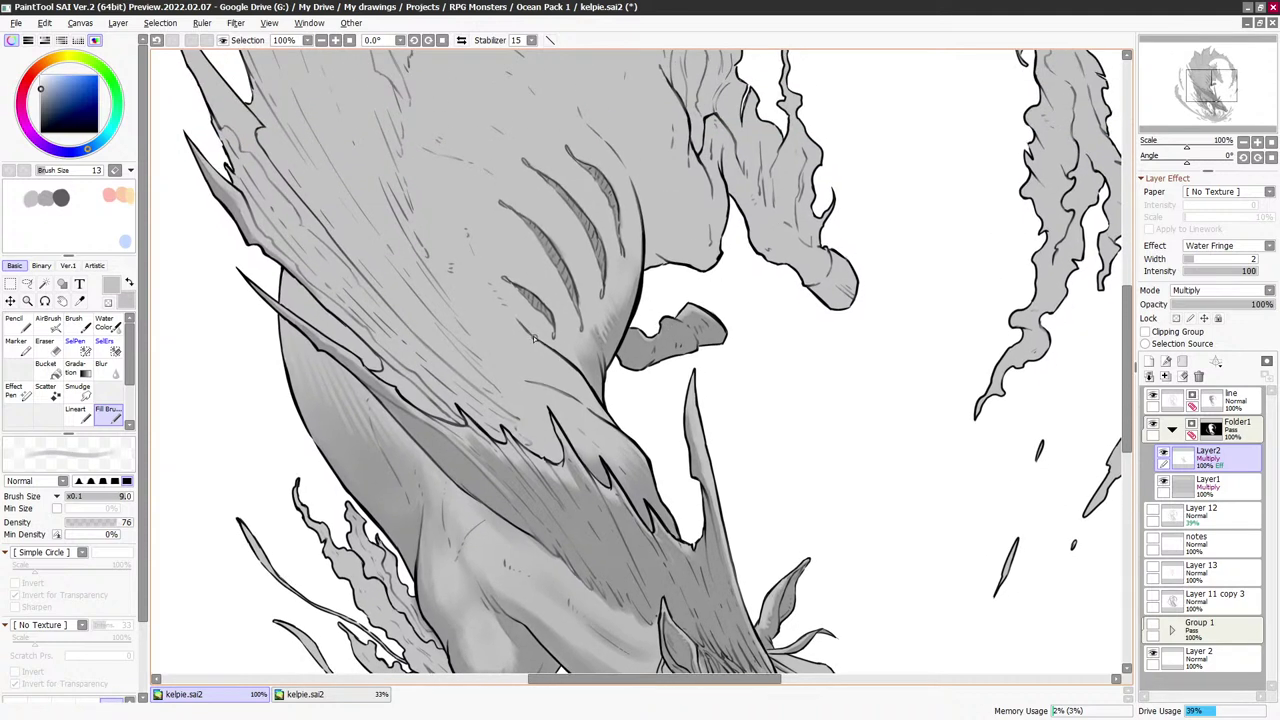
{"action": "key", "text": "bracketright"}
{"action": "key", "text": "bracketleft"}
{"action": "key", "text": "bracketleft"}
{"action": "key", "text": "bracketleft"}
{"action": "key", "text": "bracketright"}
{"action": "key", "text": "bracketright"}
{"action": "key", "text": "bracketright"}
{"action": "key", "text": "bracketright"}
{"action": "key", "text": "bracketright"}
{"action": "key", "text": "e"}
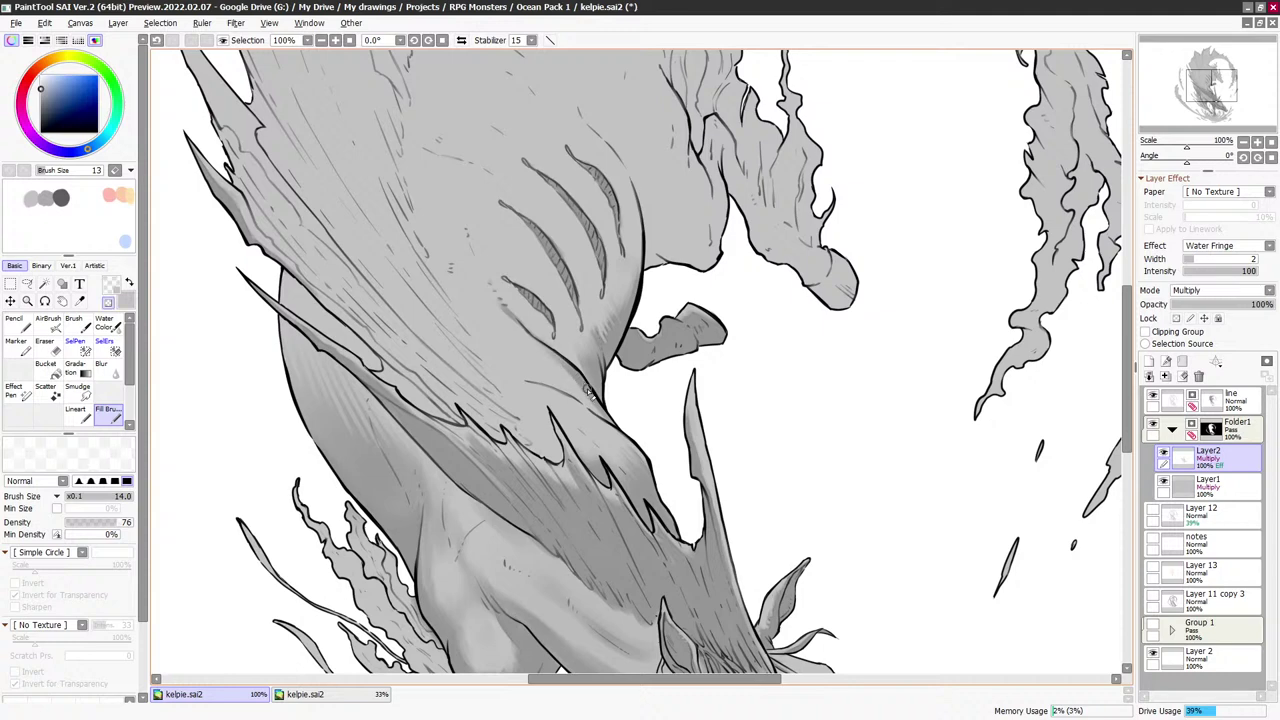
Shade broadly beneath the waist crease with the brush at size 35 and soften the tone with the eraser at size 20
{"action": "key", "text": "e"}
{"action": "key", "text": "bracketright"}
{"action": "key", "text": "bracketright"}
{"action": "key", "text": "bracketright"}
{"action": "key", "text": "bracketright"}
{"action": "key", "text": "bracketright"}
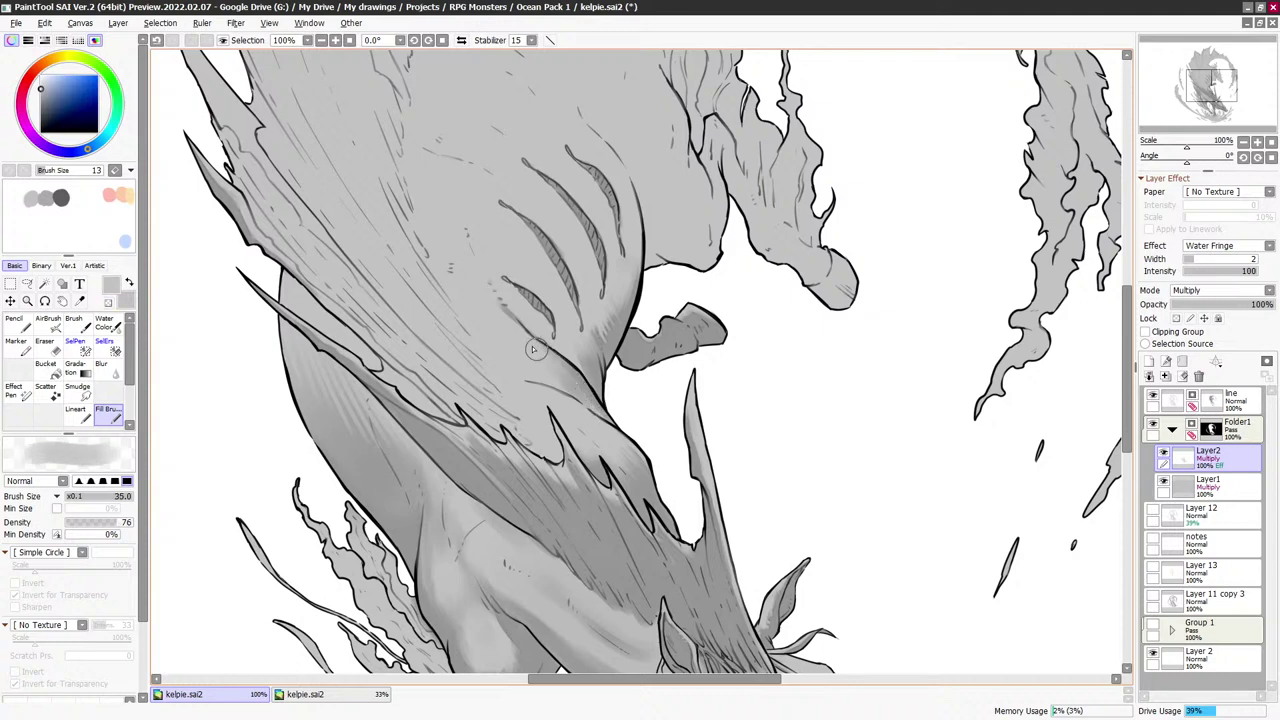
{"action": "key", "text": "e"}
{"action": "key", "text": "bracketleft"}
{"action": "key", "text": "bracketleft"}
{"action": "key", "text": "bracketleft"}
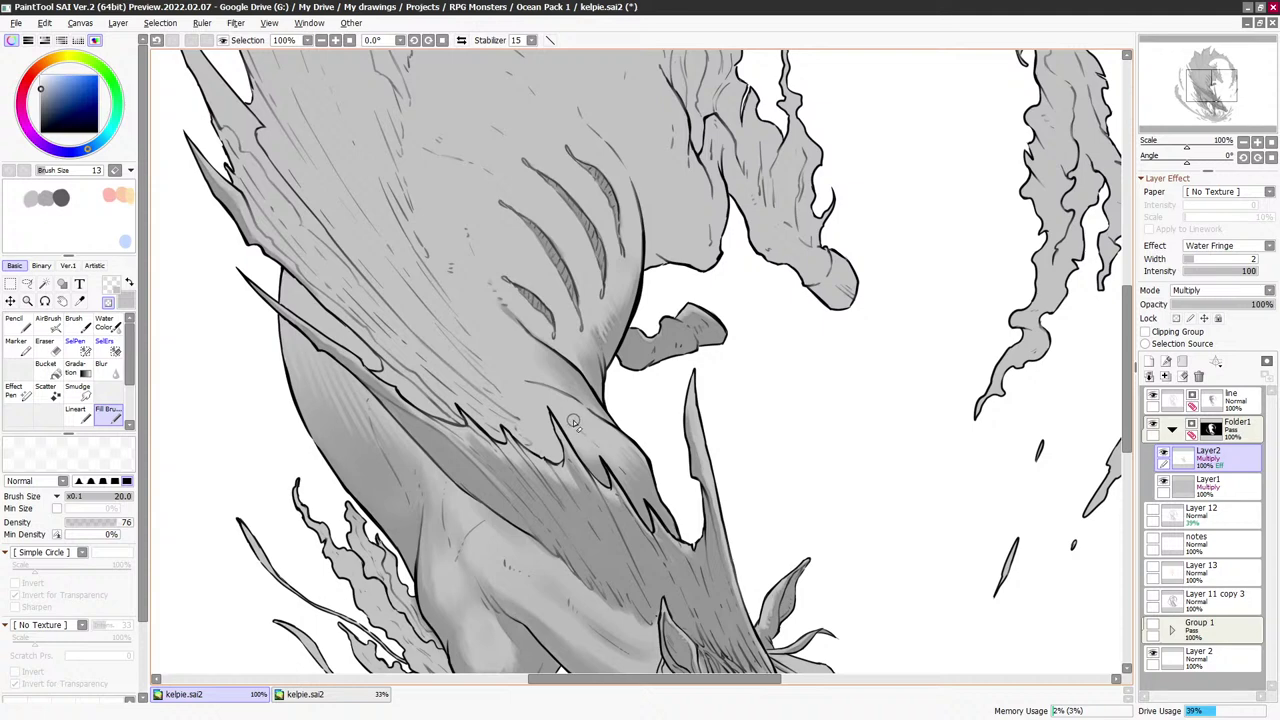
Add shading streaks to the lower mane strands beside the flank with the brush at size 14
{"action": "key", "text": "bracketleft"}
{"action": "key", "text": "bracketleft"}
{"action": "key", "text": "bracketleft"}
{"action": "key", "text": "bracketleft"}
{"action": "key", "text": "bracketright"}
{"action": "key", "text": "bracketright"}
Darken the mane strands along the flank with brush strokes at sizes 12 and 20
{"action": "scroll", "coordinate": [735, 343], "scroll_direction": "down", "scroll_amount": 2}
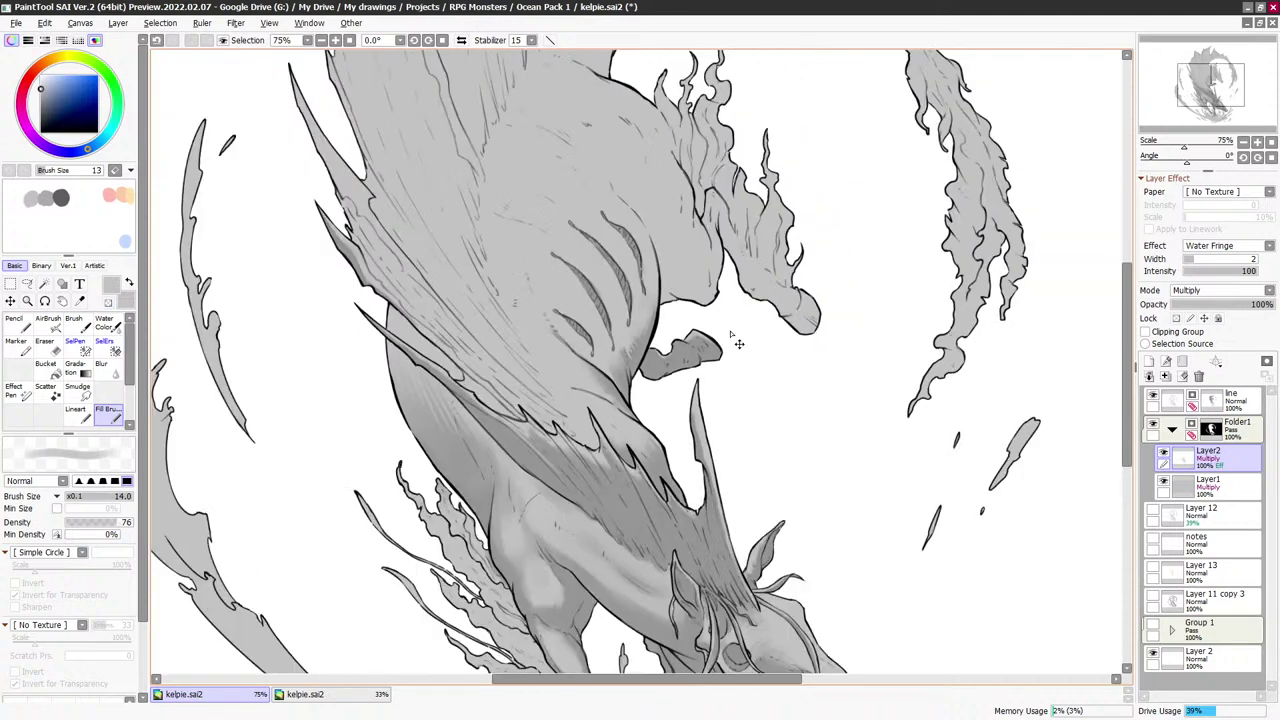
{"action": "scroll", "coordinate": [560, 388], "scroll_direction": "up", "scroll_amount": 3}
{"action": "key", "text": "bracketleft"}
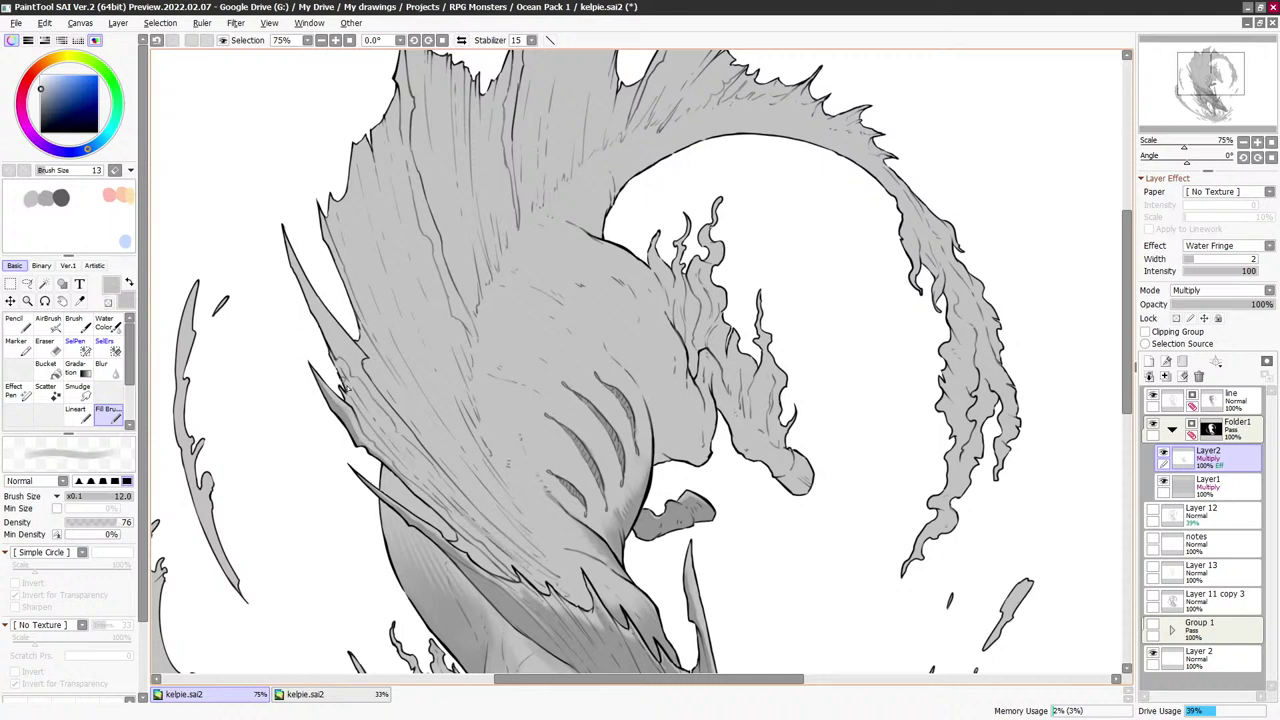
{"action": "key", "text": "bracketright"}
{"action": "key", "text": "bracketright"}
{"action": "key", "text": "bracketright"}
{"action": "key", "text": "bracketright"}
{"action": "key", "text": "bracketleft"}
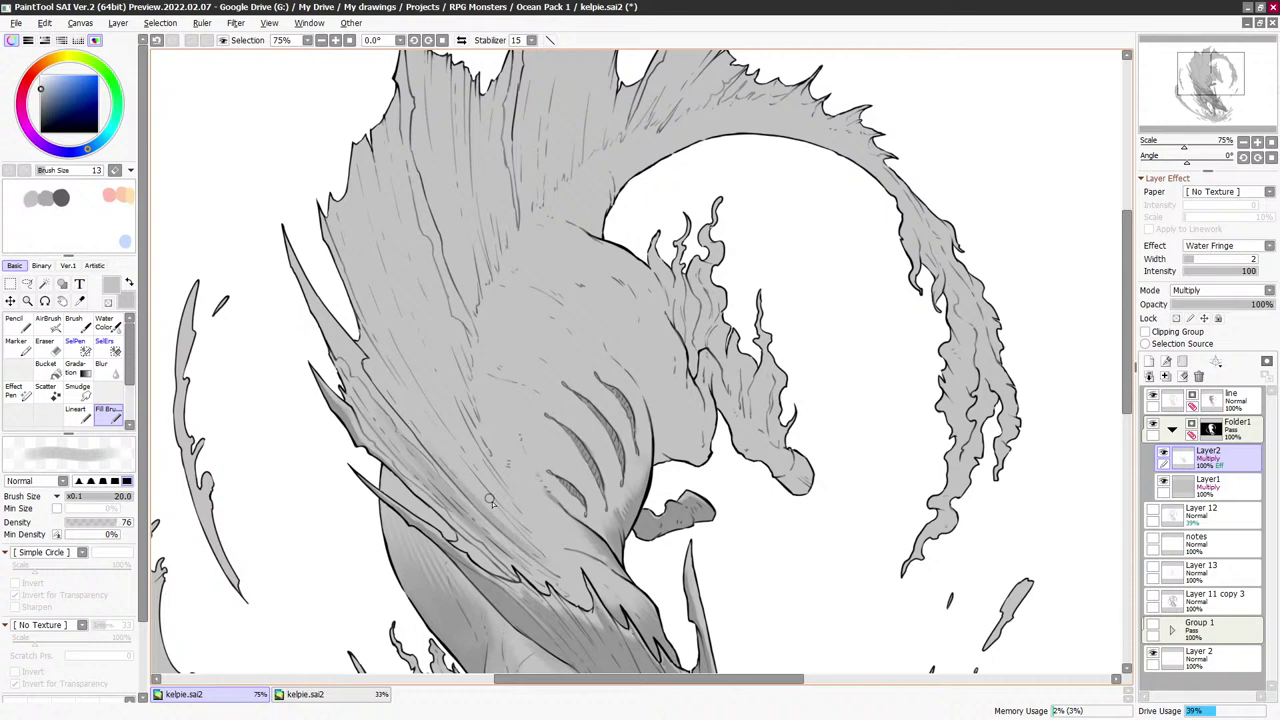
Extend the streaks up the mane strands at brush size 14 and shade the strands near the outer spikes at size 40
{"action": "key", "text": "bracketleft"}
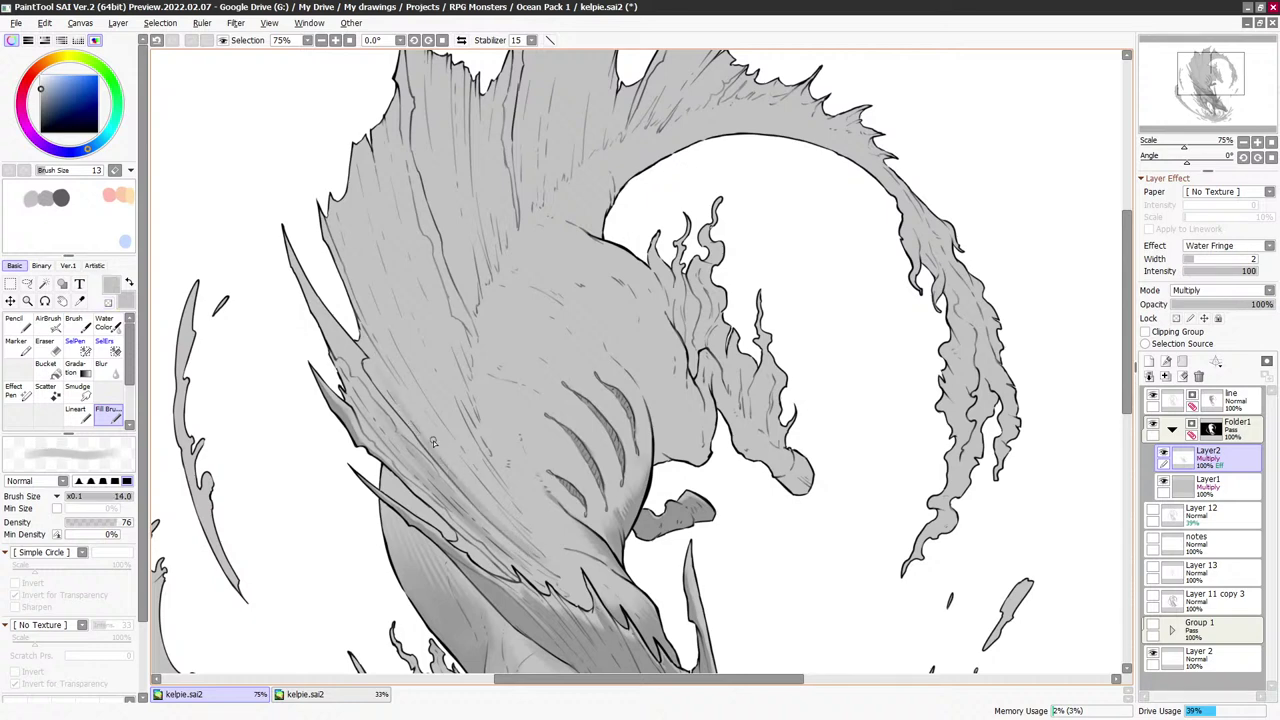
{"action": "key", "text": "bracketright"}
{"action": "key", "text": "bracketright"}
{"action": "key", "text": "bracketright"}
{"action": "key", "text": "bracketright"}
{"action": "key", "text": "bracketright"}
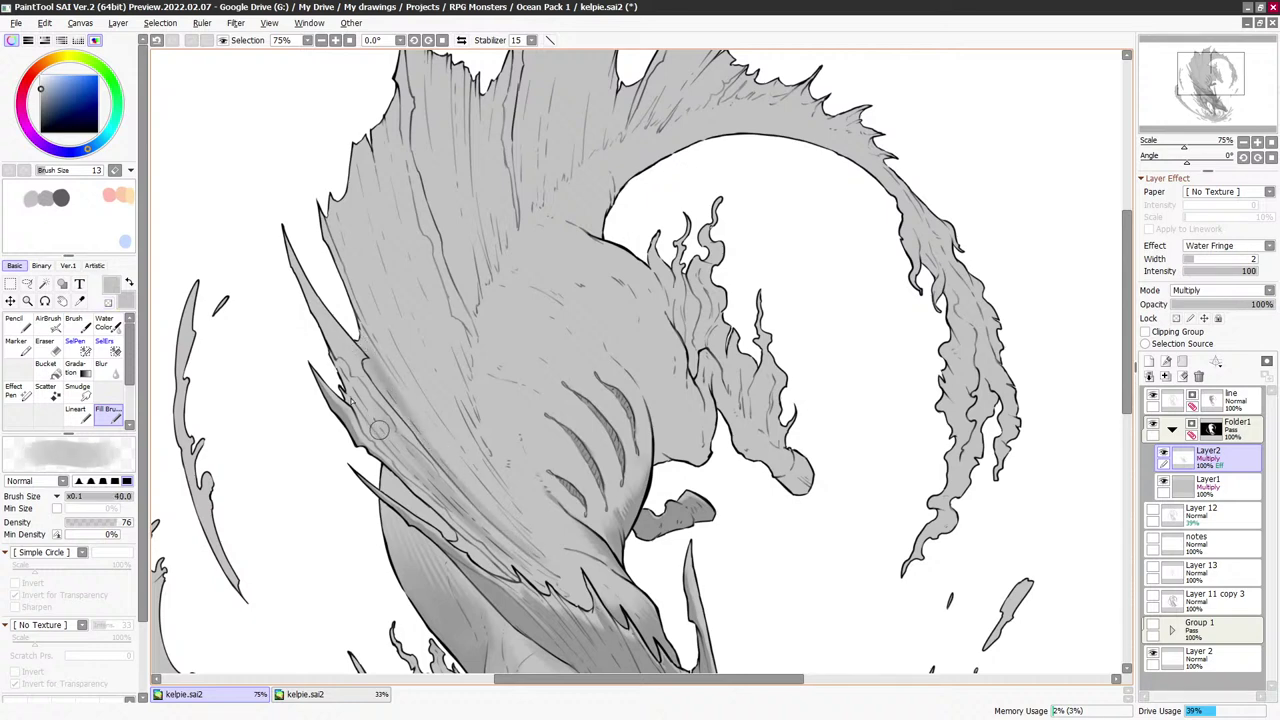
Trim the shading at the base of the outer mane spikes with the eraser at size 25
{"action": "key", "text": "bracketleft"}
{"action": "key", "text": "bracketleft"}
{"action": "key", "text": "bracketleft"}
{"action": "key", "text": "bracketleft"}
{"action": "key", "text": "minus"}
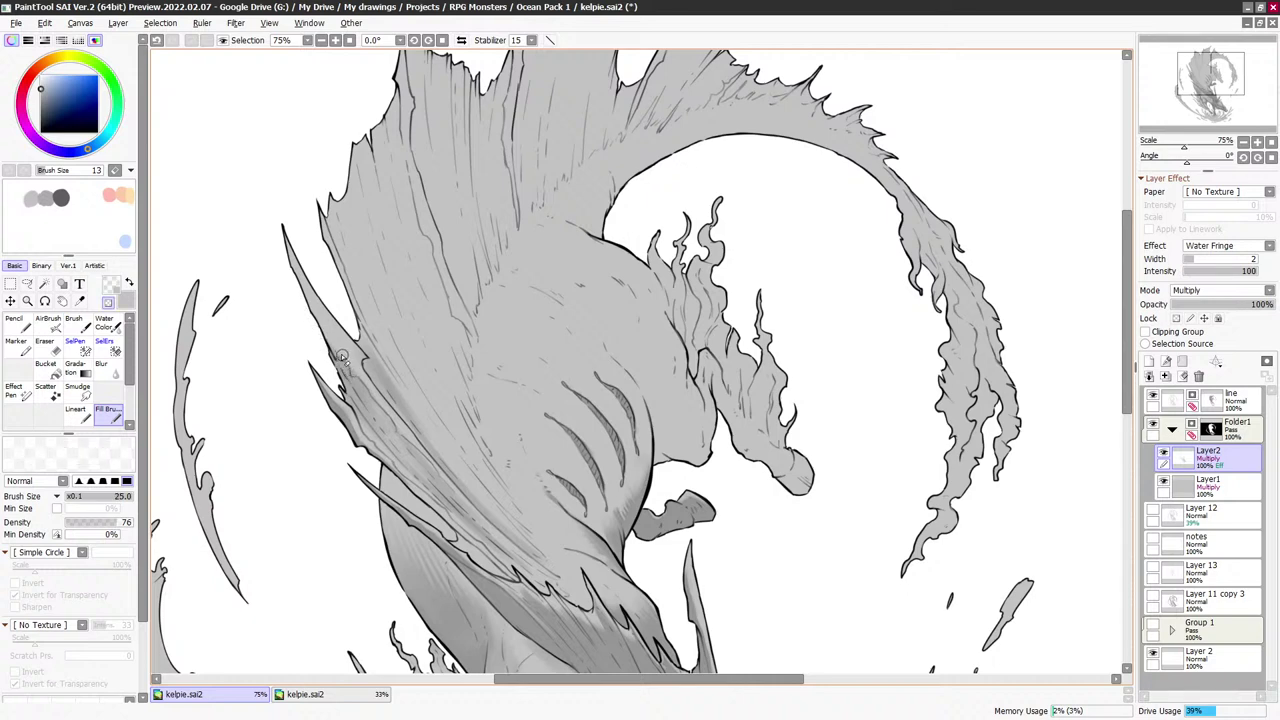
{"action": "key", "text": "bracketleft"}
Add fine strokes to the mane strands beside the outer spikes with the brush at size 5
{"action": "key", "text": "e"}
{"action": "key", "text": "e"}
{"action": "key", "text": "e"}
{"action": "key", "text": "bracketleft"}
{"action": "key", "text": "bracketleft"}
{"action": "key", "text": "bracketleft"}
{"action": "key", "text": "bracketleft"}
{"action": "key", "text": "bracketleft"}
{"action": "key", "text": "bracketleft"}
{"action": "key", "text": "bracketleft"}
{"action": "key", "text": "bracketleft"}
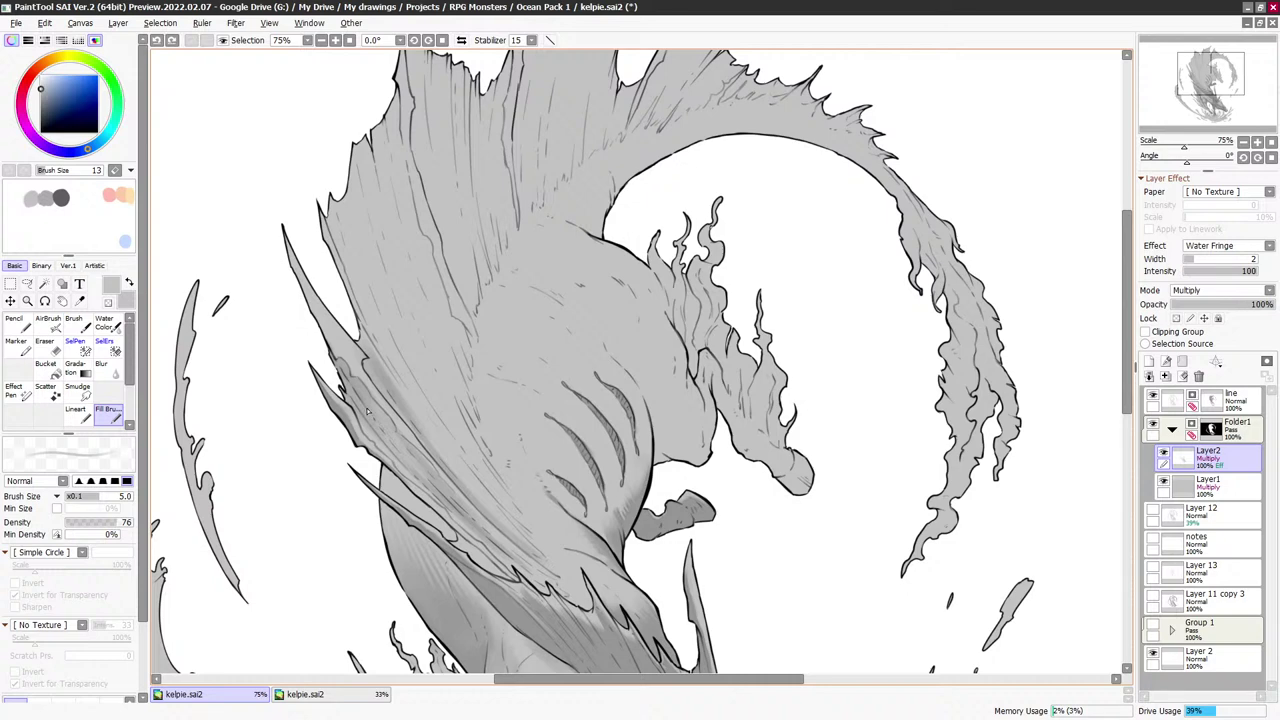
Strengthen the strands below the outer spikes with the brush at size 9 and clean them with the eraser at size 8
{"action": "key", "text": "bracketright"}
{"action": "key", "text": "bracketright"}
{"action": "key", "text": "bracketright"}
{"action": "key", "text": "bracketright"}
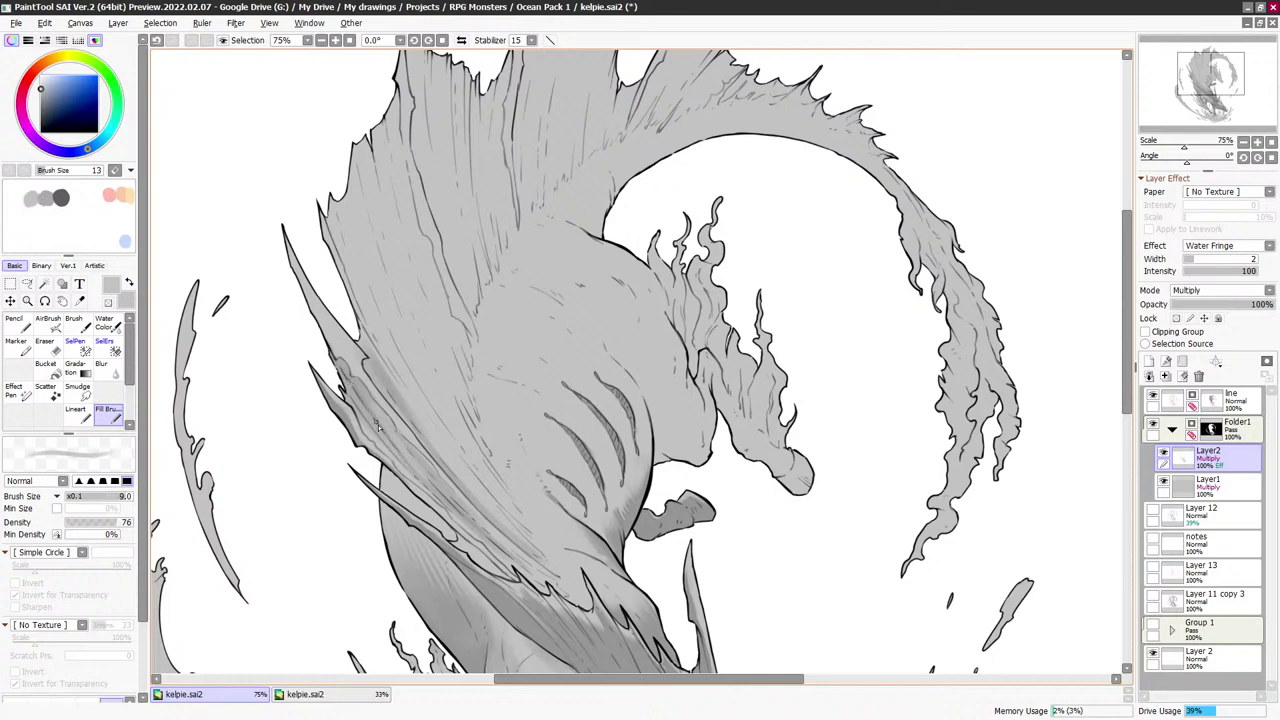
{"action": "key", "text": "bracketleft"}
{"action": "key", "text": "e"}
{"action": "key", "text": "e"}
{"action": "key", "text": "e"}
{"action": "key", "text": "e"}
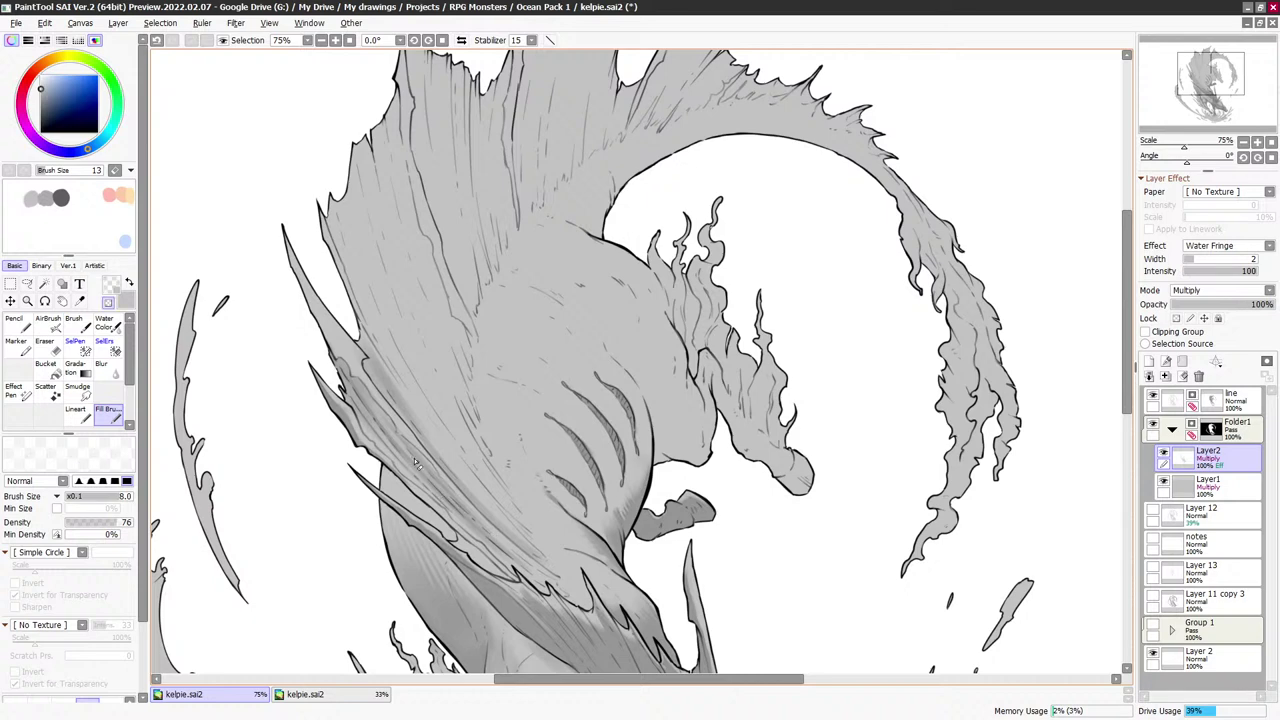
Shade the mane strands along the jagged lower edge with the brush at sizes 10 and 9
{"action": "mouse_move", "coordinate": [474, 518]}
{"action": "left_mouse_down"}
{"action": "mouse_move", "coordinate": [510, 550]}
{"action": "mouse_move", "coordinate": [468, 475]}
{"action": "left_mouse_up"}
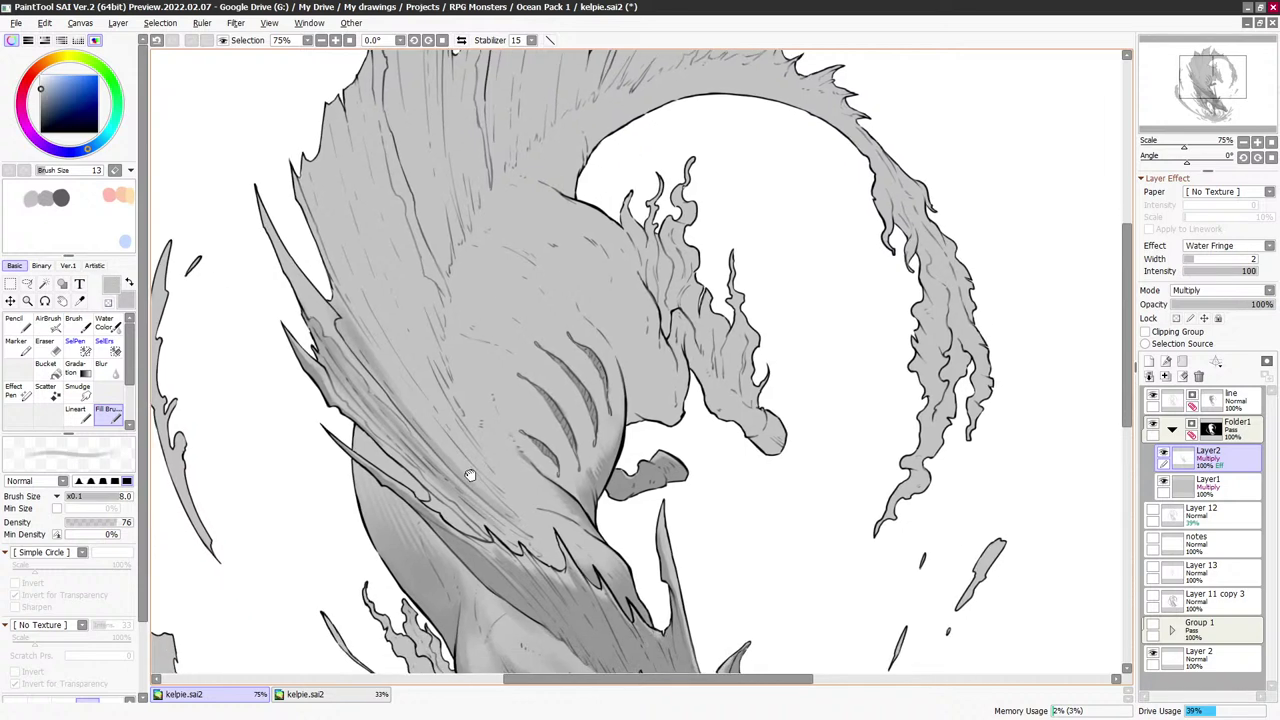
{"action": "key", "text": "minus"}
{"action": "key", "text": "bracketright"}
{"action": "key", "text": "minus"}
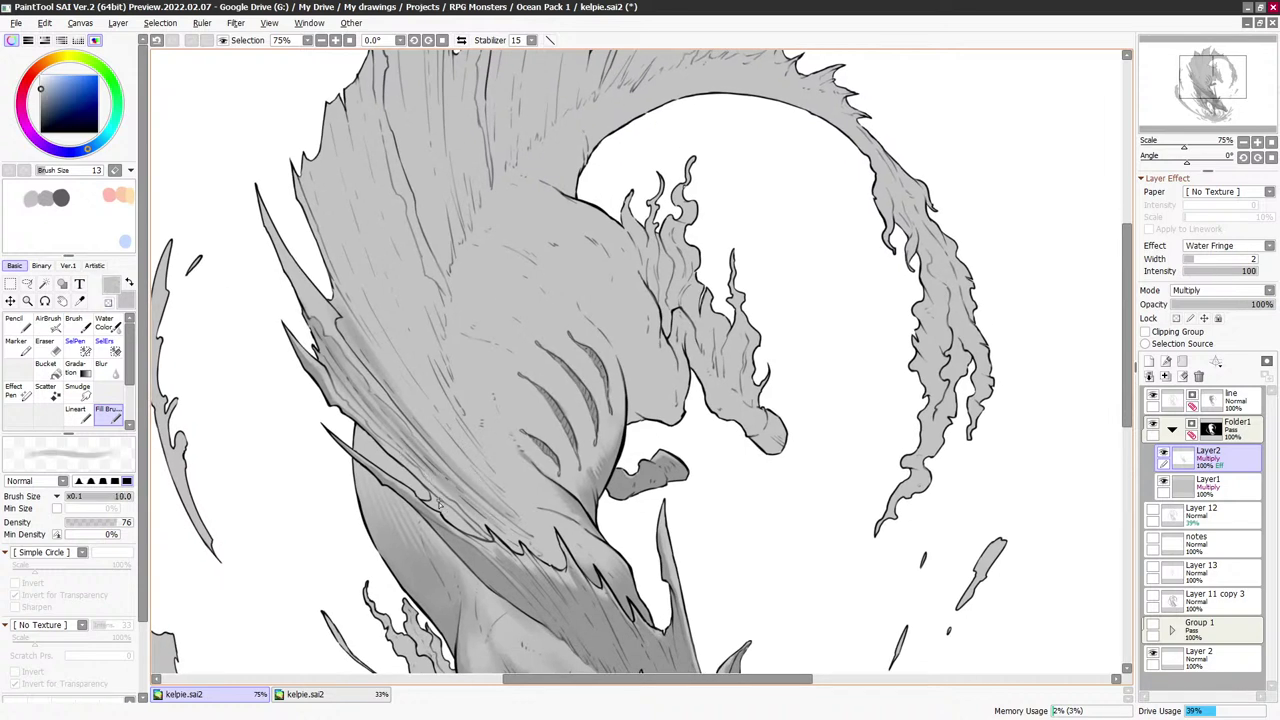
{"action": "left_click_drag", "start_coordinate": [450, 521], "coordinate": [477, 530]}
{"action": "key", "text": "]"}
{"action": "key", "text": "]"}
{"action": "key", "text": "bracketleft"}
{"action": "key", "text": "bracketleft"}
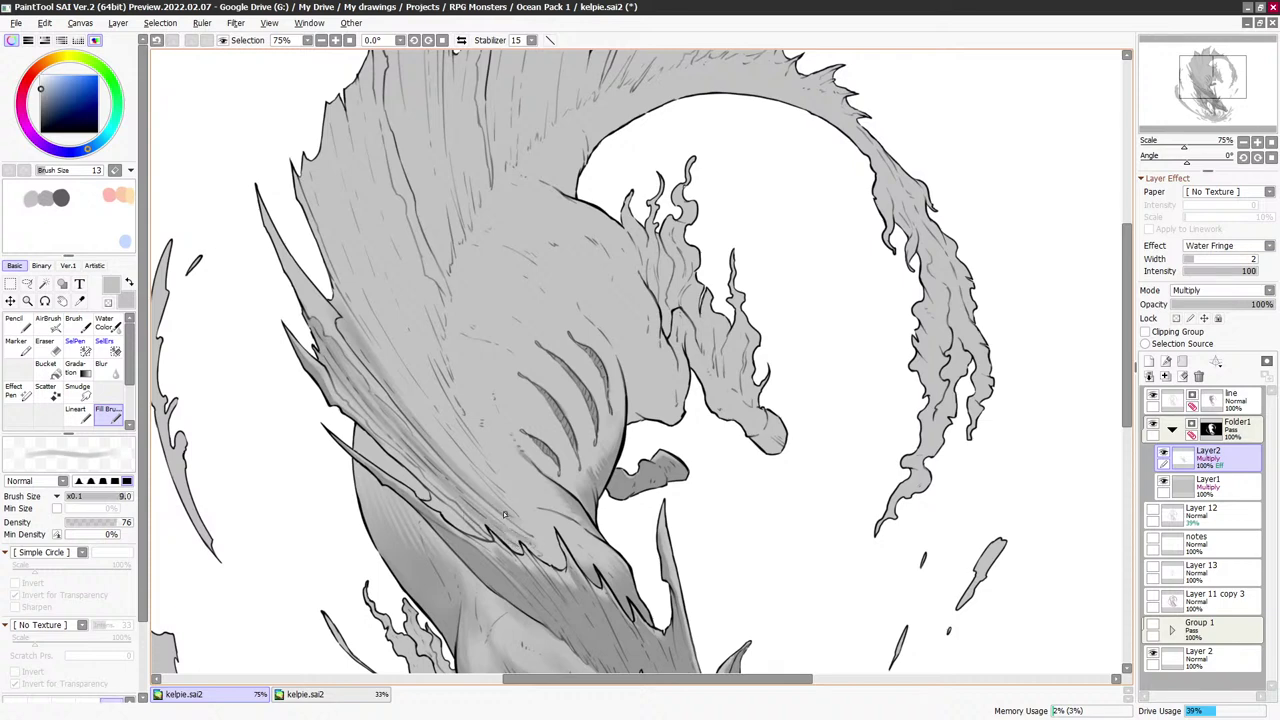
Shade the base of the uppermost long outer mane spike with the brush, working from size 10 up to 35
{"action": "key", "text": "bracketright"}
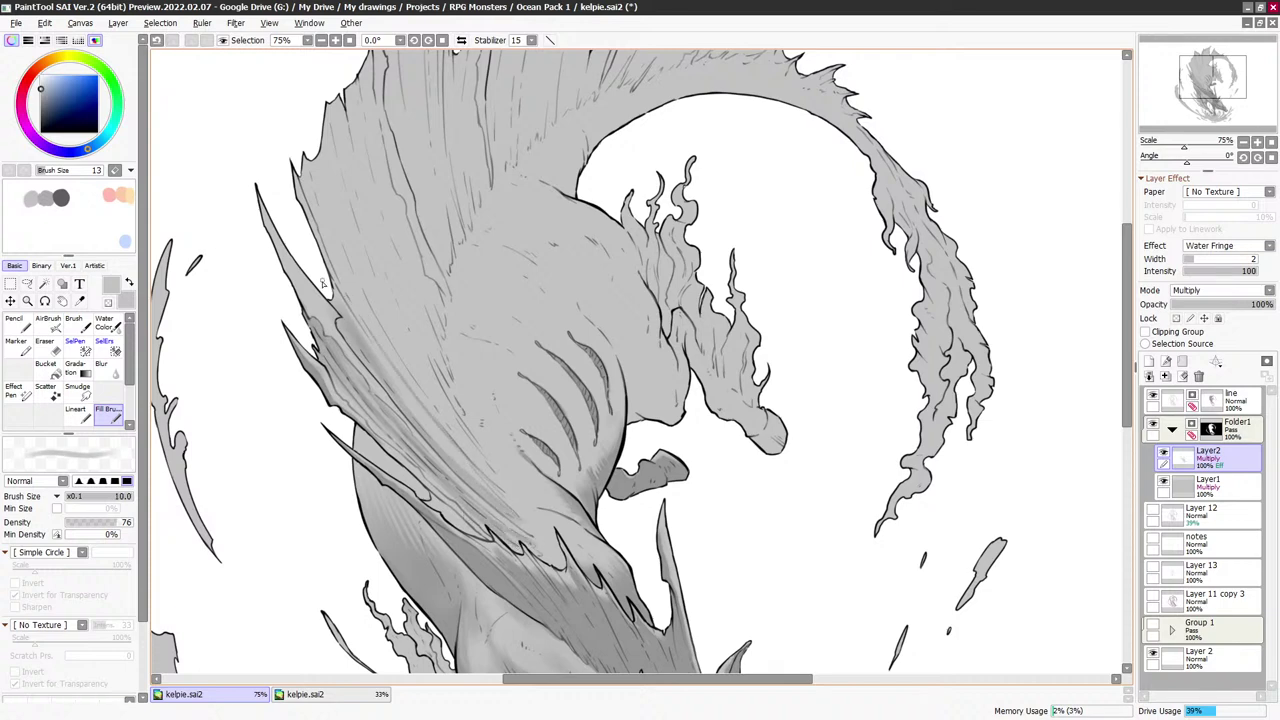
{"action": "key", "text": "bracketright"}
{"action": "key", "text": "bracketright"}
{"action": "key", "text": "bracketright"}
{"action": "key", "text": "bracketright"}
{"action": "key", "text": "bracketright"}
{"action": "key", "text": "bracketright"}
{"action": "key", "text": "bracketright"}
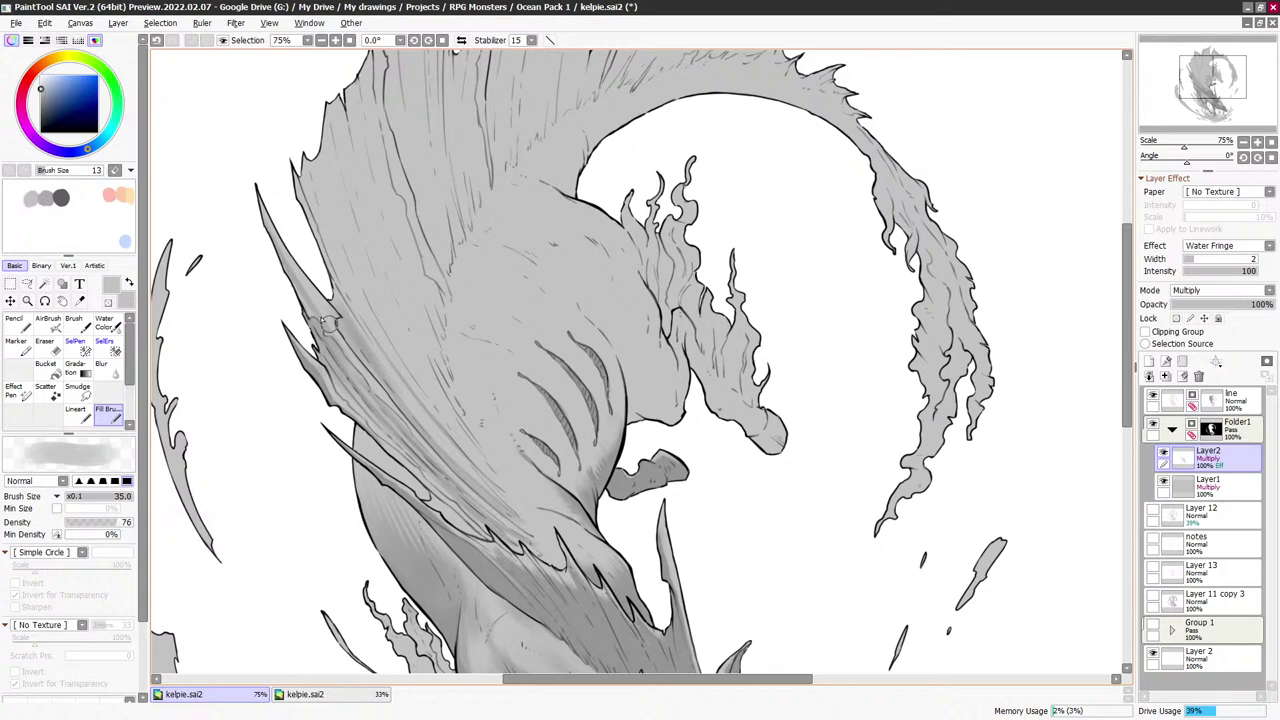
Trim the shading on the uppermost long outer spike with the eraser at size 16
{"action": "key", "text": "c"}
{"action": "key", "text": "bracketleft"}
{"action": "key", "text": "bracketleft"}
{"action": "key", "text": "bracketleft"}
{"action": "key", "text": "bracketleft"}
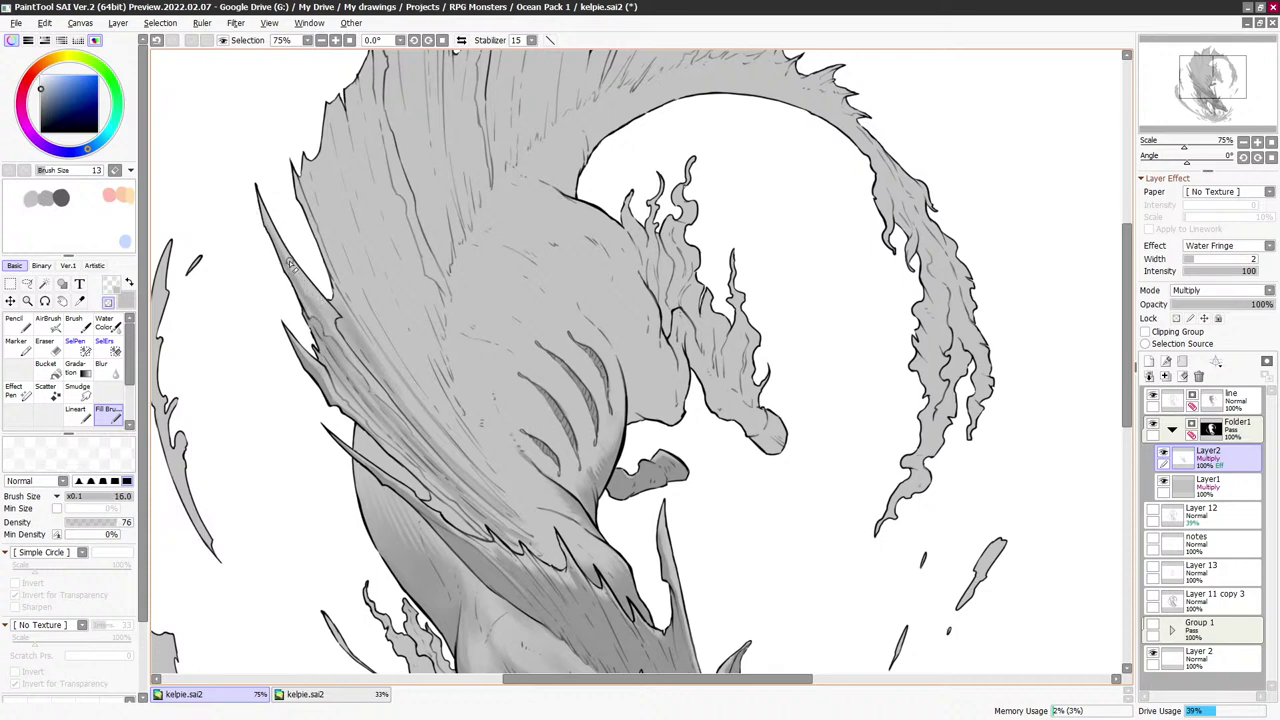
Shade the mane strands between the outer spikes and the flank with the brush at sizes 25 and 20
{"action": "key", "text": "minus"}
{"action": "key", "text": "bracketright"}
{"action": "key", "text": "bracketright"}
{"action": "left_click_drag", "start_coordinate": [462, 244], "coordinate": [446, 311]}
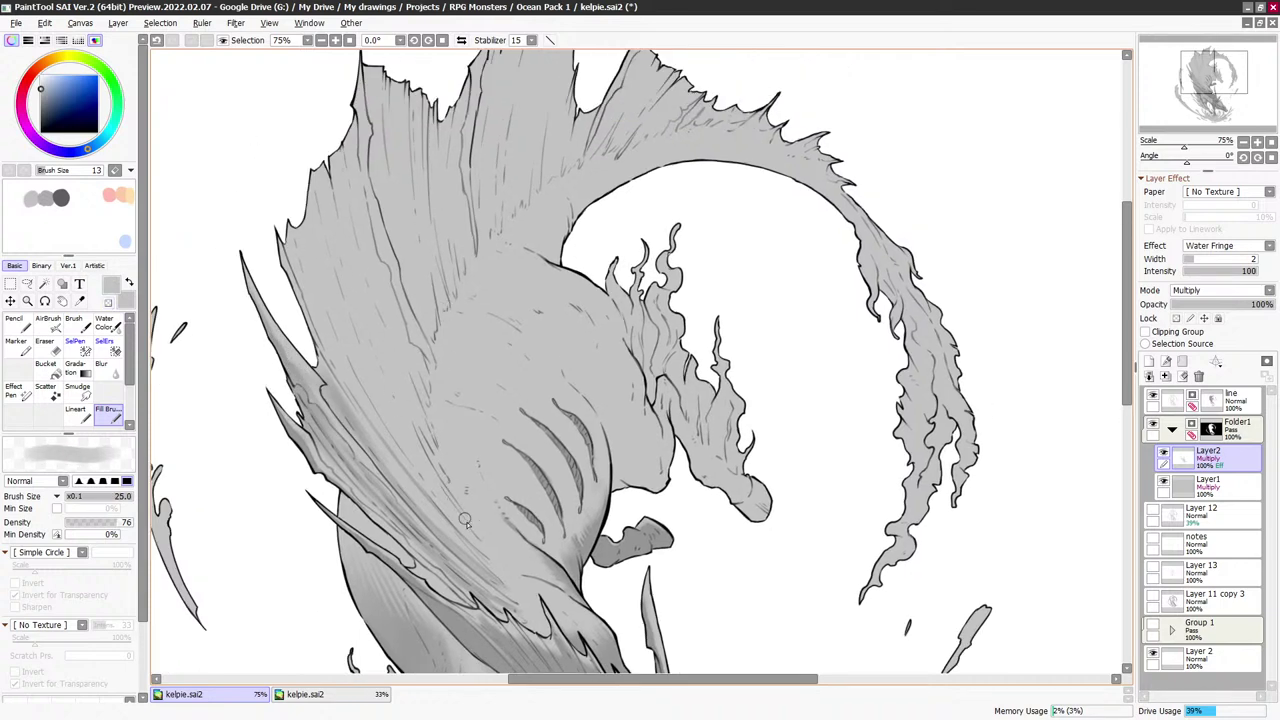
{"action": "key", "text": "bracketleft"}
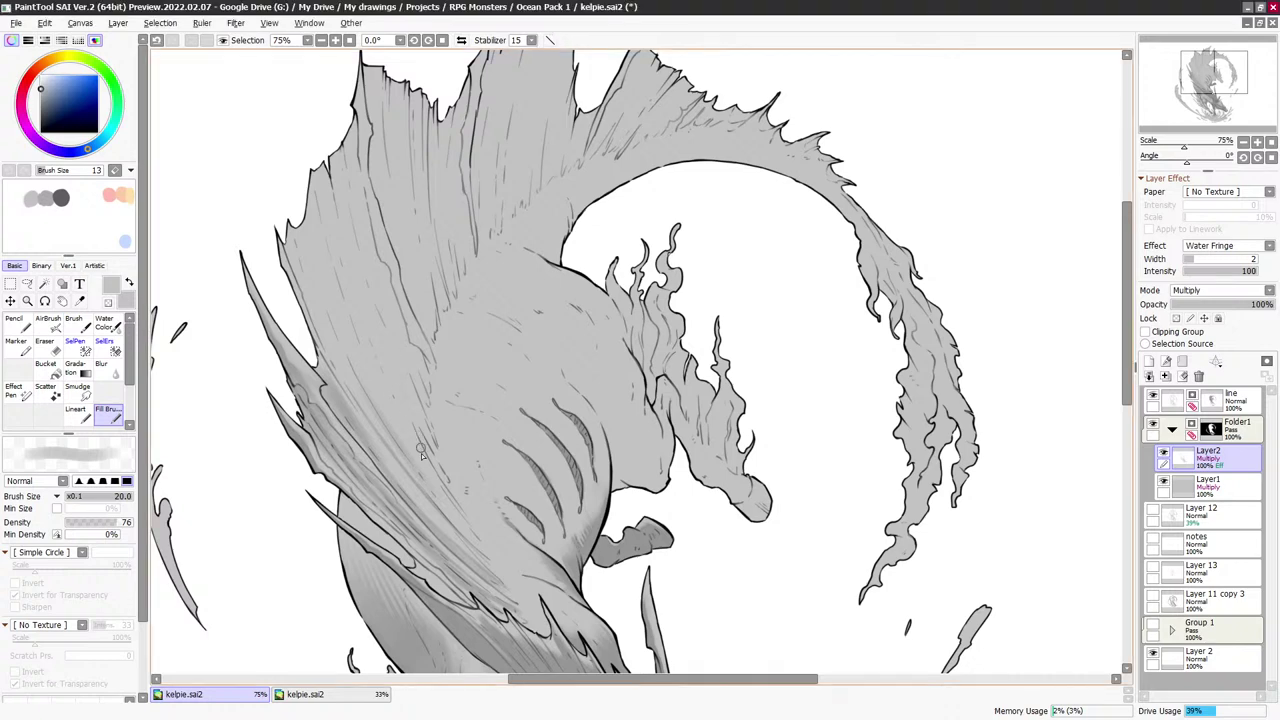
{"action": "key", "text": "bracketleft"}
{"action": "key", "text": "bracketleft"}
{"action": "key", "text": "bracketleft"}
{"action": "left_click_drag", "start_coordinate": [472, 548], "coordinate": [368, 402]}
Add thin shading strokes to the mane strands above the outer spikes with the brush at sizes 8 and 9
{"action": "key", "text": "bracketleft"}
{"action": "key", "text": "bracketleft"}
{"action": "key", "text": "bracketleft"}
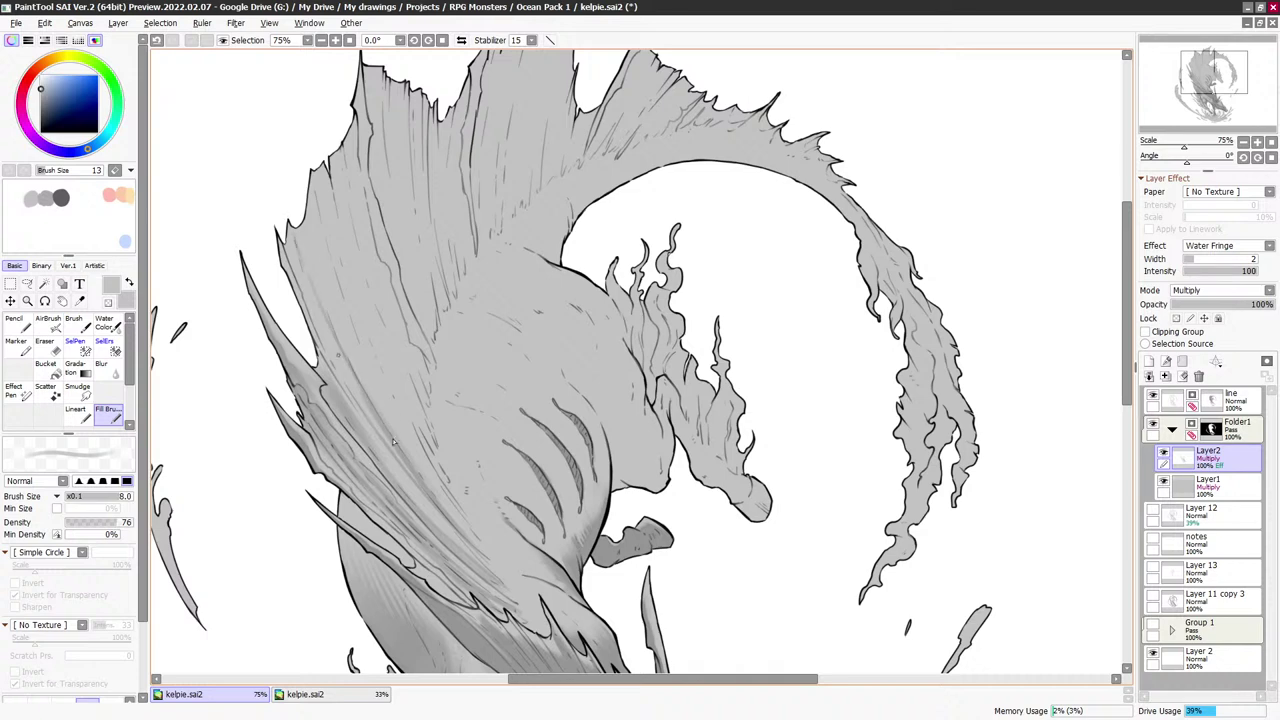
{"action": "key", "text": "bracketright"}
{"action": "key", "text": "bracketright"}
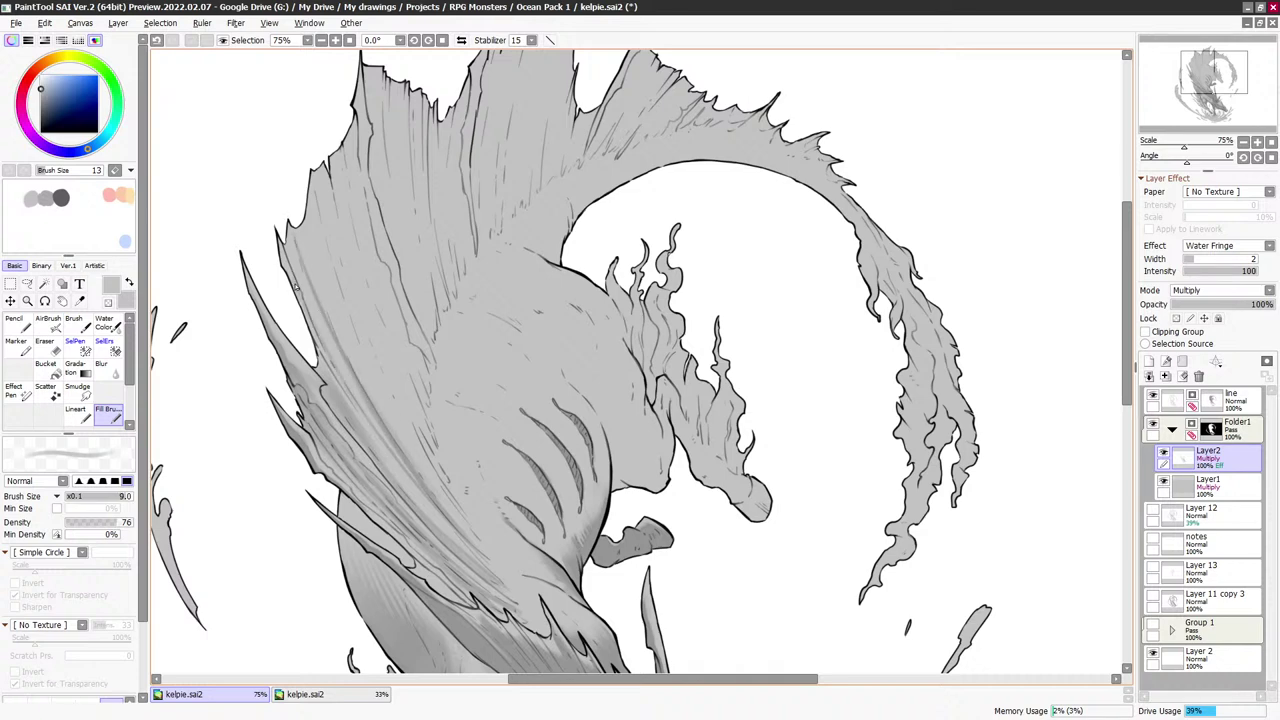
{"action": "key", "text": "bracketright"}
{"action": "key", "text": "bracketright"}
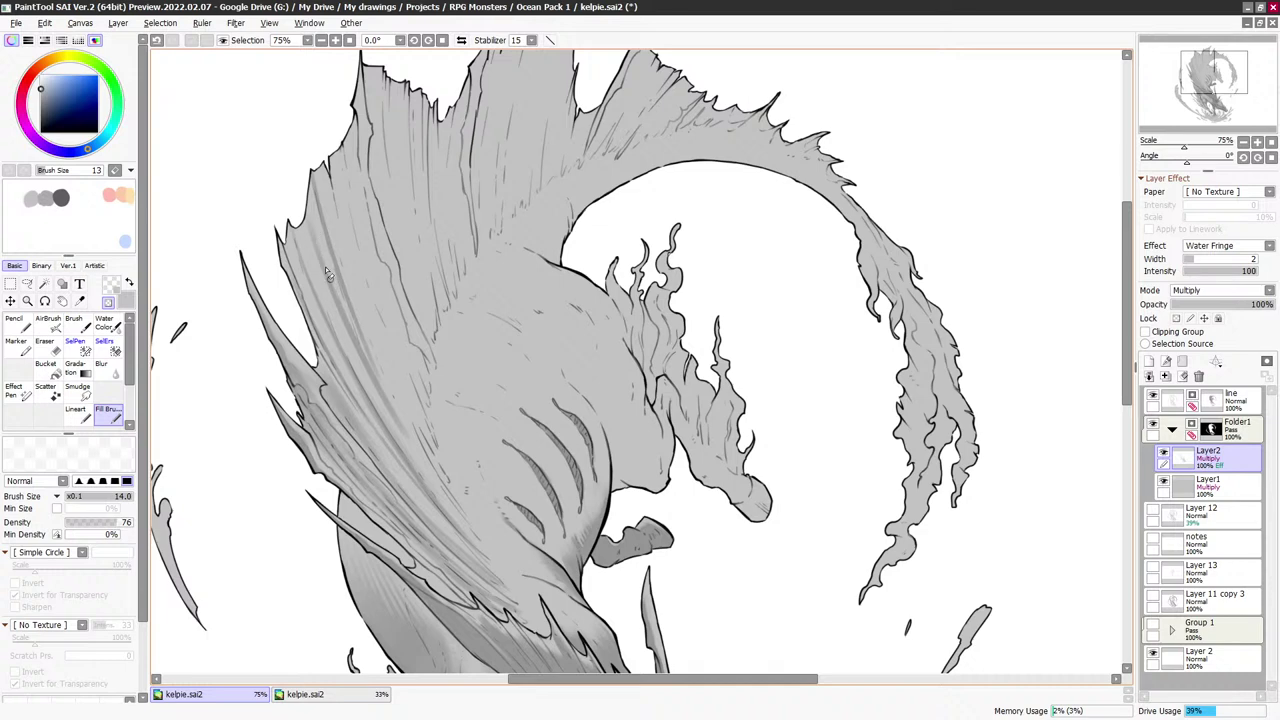
Refine the long strands running from the jagged mane edge toward the flank, using sizes 14 down to 10 and 12
{"action": "left_click_drag", "start_coordinate": [365, 348], "coordinate": [450, 500]}
{"action": "mouse_move", "coordinate": [379, 380]}
{"action": "left_mouse_down"}
{"action": "mouse_move", "coordinate": [448, 500]}
{"action": "mouse_move", "coordinate": [438, 460]}
{"action": "left_mouse_up"}
{"action": "key", "text": "bracketleft"}
{"action": "key", "text": "bracketleft"}
{"action": "left_click_drag", "start_coordinate": [388, 322], "coordinate": [432, 434]}
{"action": "left_click_drag", "start_coordinate": [370, 250], "coordinate": [395, 333]}
{"action": "mouse_move", "coordinate": [378, 289]}
{"action": "left_mouse_down"}
{"action": "mouse_move", "coordinate": [419, 351]}
{"action": "mouse_move", "coordinate": [360, 182]}
{"action": "mouse_move", "coordinate": [356, 126]}
{"action": "mouse_move", "coordinate": [386, 328]}
{"action": "left_mouse_up"}
{"action": "key", "text": "bracketright"}
{"action": "left_click_drag", "start_coordinate": [336, 142], "coordinate": [398, 386]}
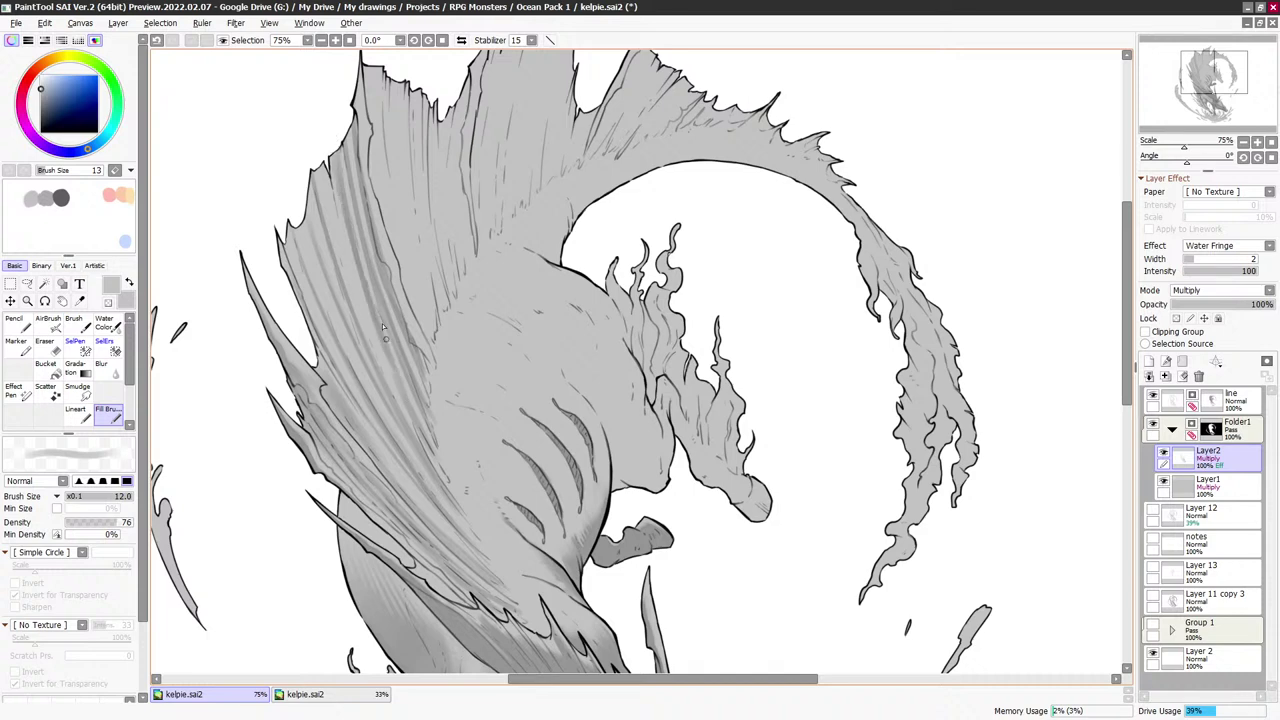
Define the strands below the jagged outer mane edge, alternating between the brush and the eraser at small sizes
{"action": "key", "text": "minus"}
{"action": "key", "text": "bracketleft"}
{"action": "left_click_drag", "start_coordinate": [354, 232], "coordinate": [396, 378]}
{"action": "key", "text": "minus"}
{"action": "left_click_drag", "start_coordinate": [331, 168], "coordinate": [410, 414]}
{"action": "key", "text": "minus"}
{"action": "key", "text": "bracketright"}
{"action": "key", "text": "minus"}
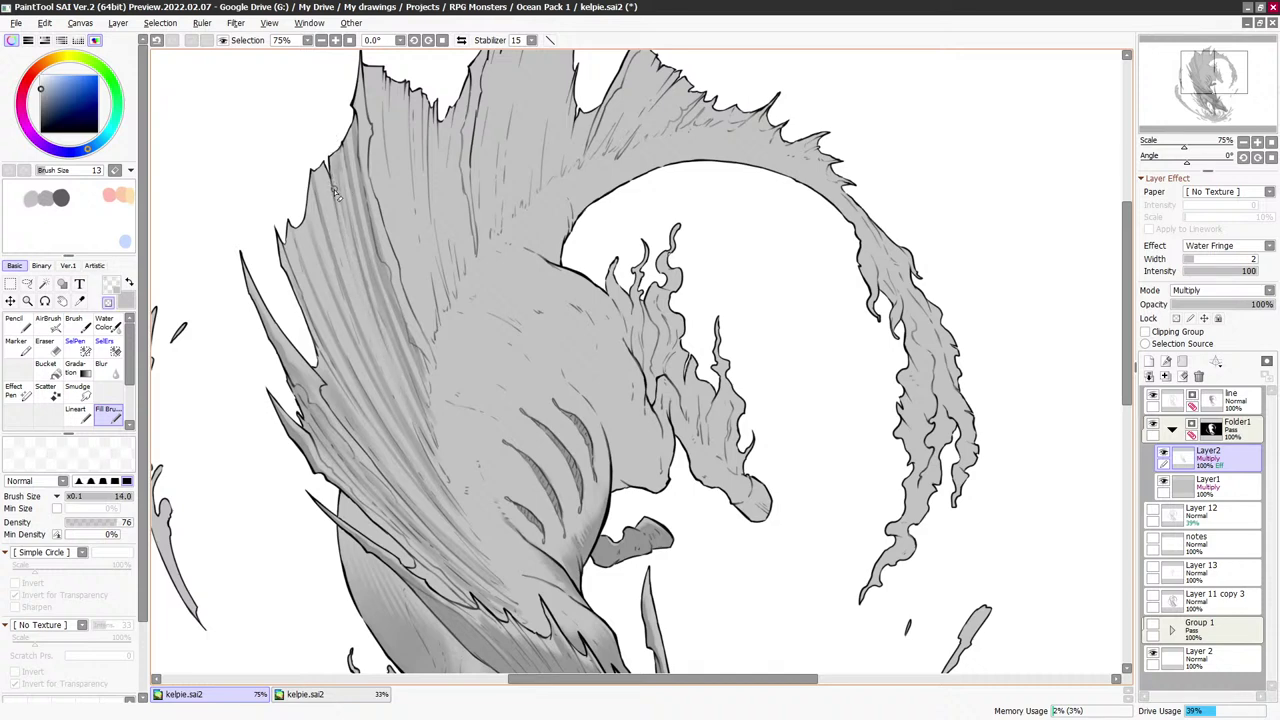
Soften the shading along the jagged outer mane edge with a greatly enlarged brush and eraser
{"action": "key", "text": "bracketright"}
{"action": "key", "text": "bracketright"}
{"action": "key", "text": "bracketright"}
{"action": "key", "text": "bracketright"}
{"action": "key", "text": "bracketright"}
{"action": "key", "text": "bracketright"}
{"action": "key", "text": "bracketright"}
{"action": "key", "text": "bracketright"}
{"action": "key", "text": "bracketright"}
{"action": "key", "text": "bracketright"}
{"action": "key", "text": "bracketright"}
{"action": "key", "text": "bracketright"}
{"action": "key", "text": "bracketright"}
{"action": "key", "text": "minus"}
{"action": "left_click_drag", "start_coordinate": [323, 188], "coordinate": [394, 380]}
{"action": "key", "text": "minus"}
Erase a thin highlight along the strand running from the jagged mane edge to the flank at size 7
{"action": "key", "text": "bracketleft"}
{"action": "key", "text": "bracketleft"}
{"action": "key", "text": "bracketleft"}
{"action": "key", "text": "bracketleft"}
{"action": "key", "text": "bracketleft"}
{"action": "key", "text": "bracketleft"}
{"action": "key", "text": "bracketleft"}
{"action": "key", "text": "bracketleft"}
{"action": "key", "text": "bracketleft"}
{"action": "key", "text": "bracketleft"}
{"action": "key", "text": "bracketleft"}
{"action": "key", "text": "bracketleft"}
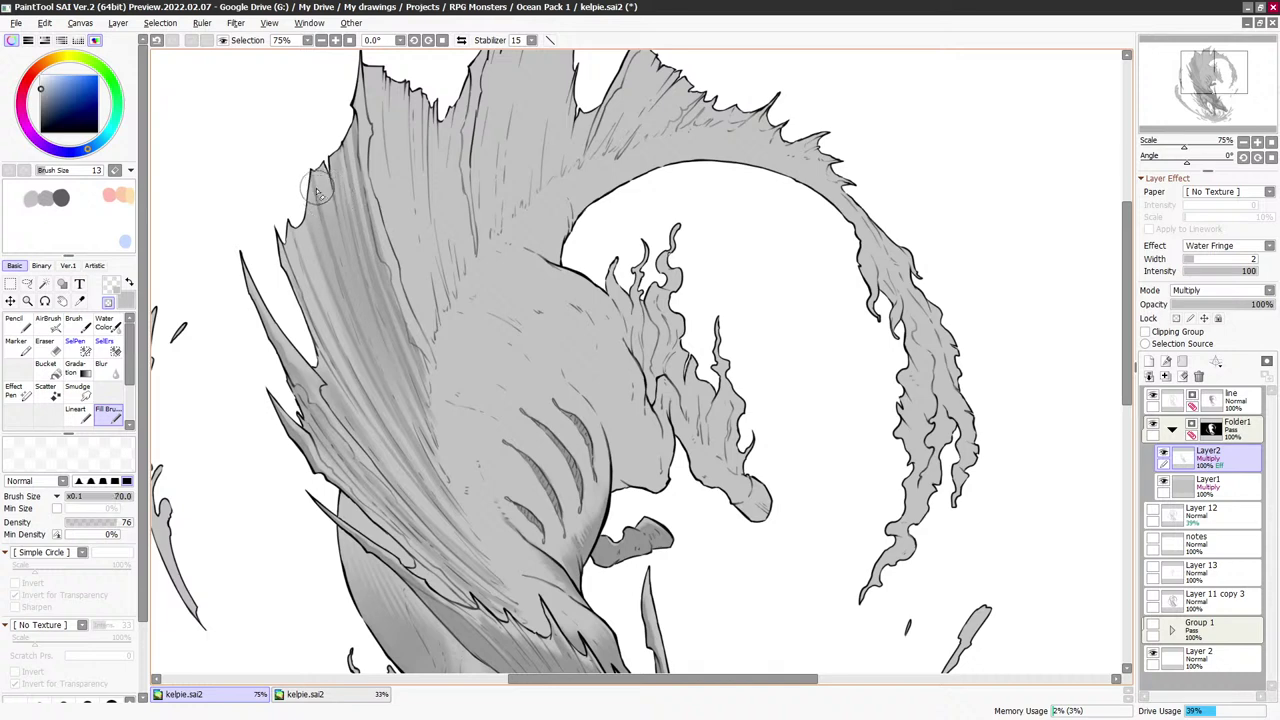
{"action": "key", "text": "bracketleft"}
{"action": "key", "text": "bracketleft"}
{"action": "key", "text": "bracketleft"}
{"action": "key", "text": "bracketleft"}
{"action": "key", "text": "bracketleft"}
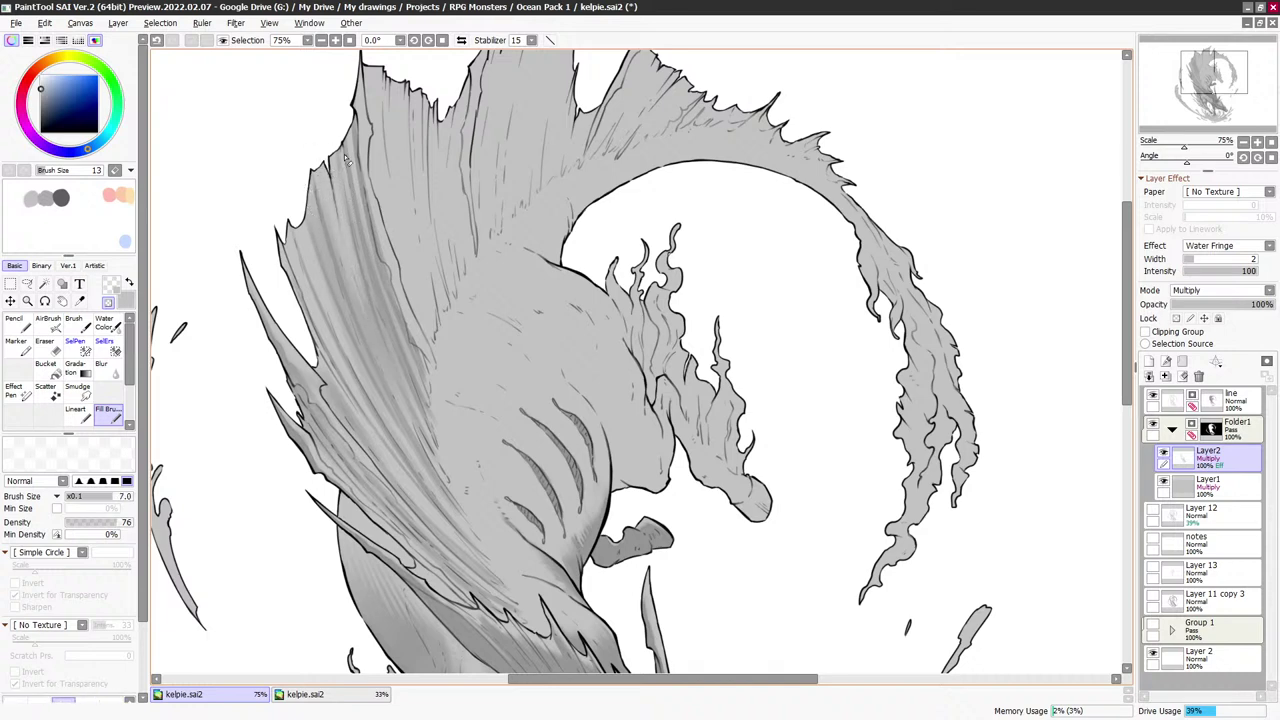
{"action": "left_click_drag", "start_coordinate": [346, 150], "coordinate": [441, 454]}
Add fine strokes to the lower ends of the mane strands beside the flank with the brush at sizes 8, 6 and 5
{"action": "key", "text": "minus"}
{"action": "key", "text": "bracketright"}
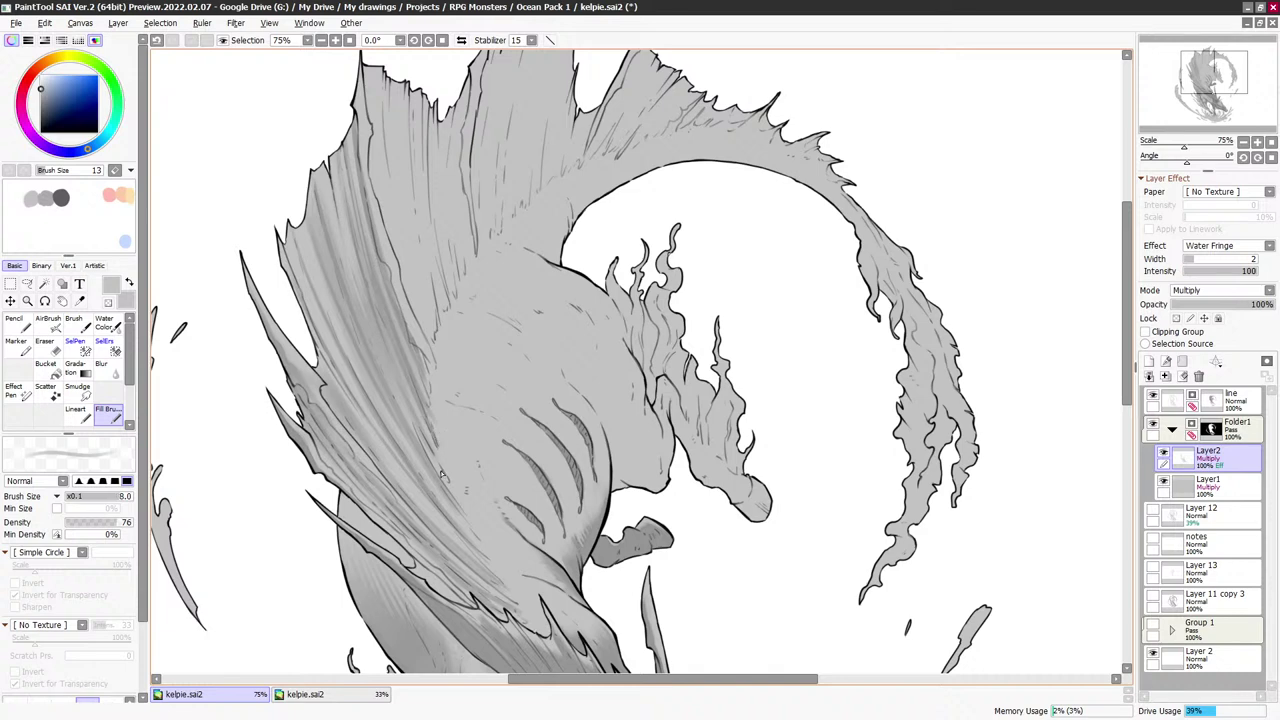
{"action": "key", "text": "bracketleft"}
{"action": "key", "text": "bracketleft"}
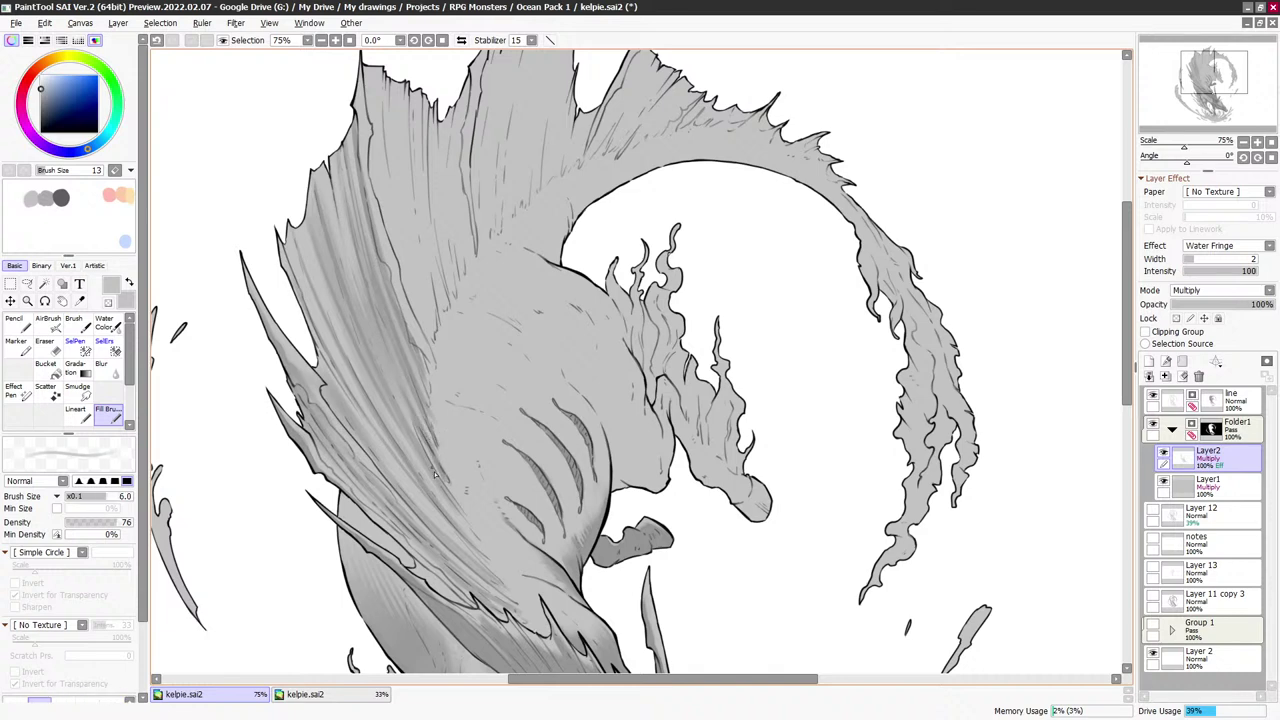
{"action": "key", "text": "bracketleft"}
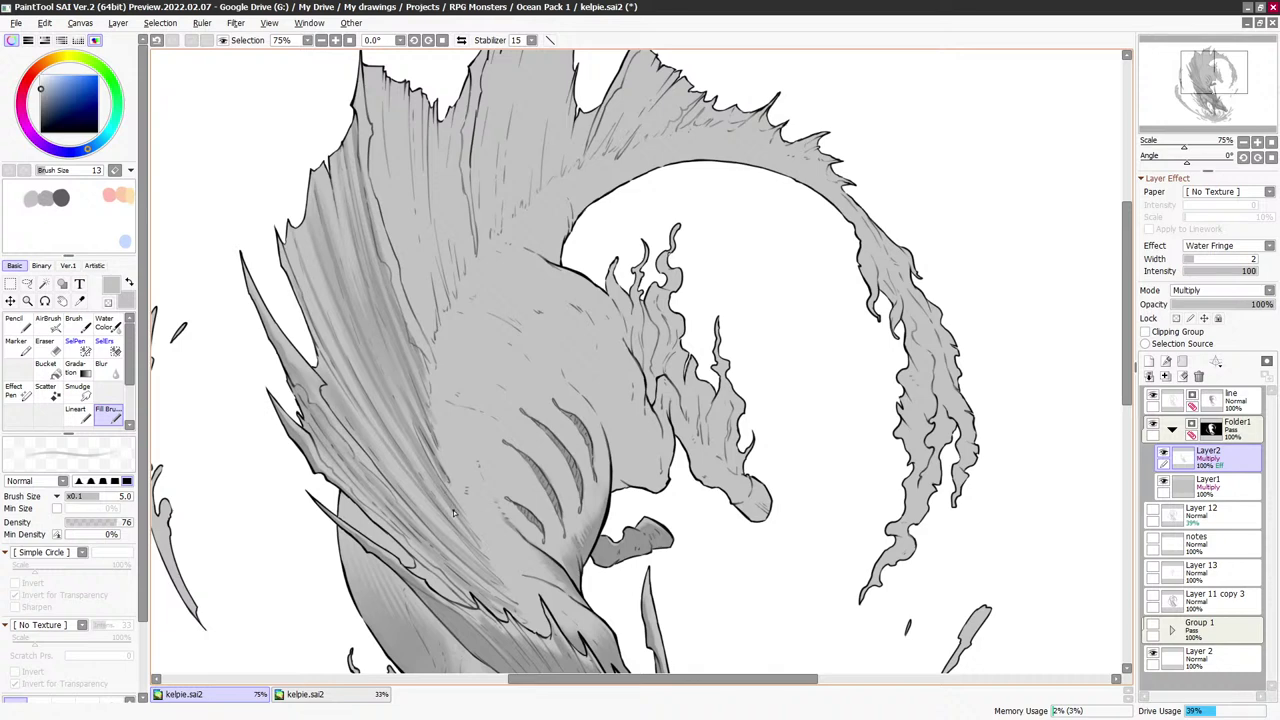
Darken the long contour strand descending from the first tall mane peak with the brush at sizes 10 and 8
{"action": "scroll", "coordinate": [453, 511], "scroll_direction": "up", "scroll_amount": 3}
{"action": "key", "text": "bracketright"}
{"action": "key", "text": "bracketright"}
{"action": "key", "text": "bracketright"}
{"action": "key", "text": "bracketright"}
{"action": "key", "text": "bracketright"}
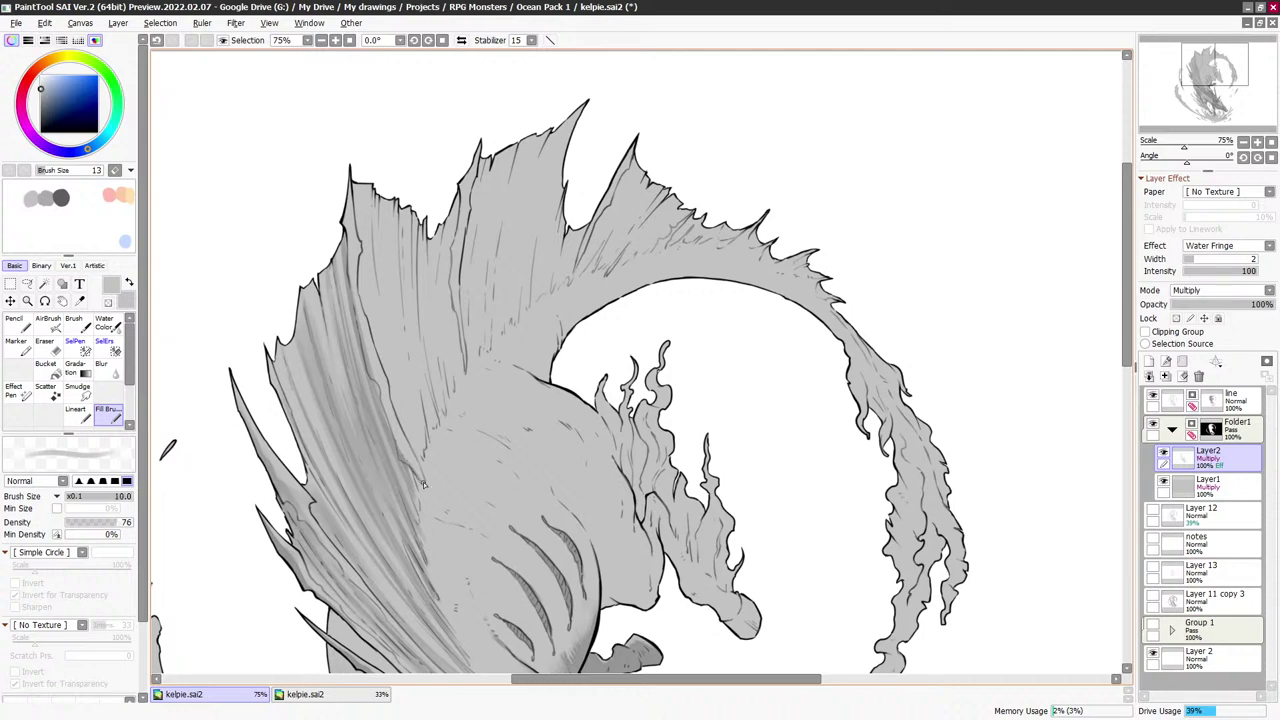
{"action": "key", "text": "bracketleft"}
{"action": "key", "text": "bracketleft"}
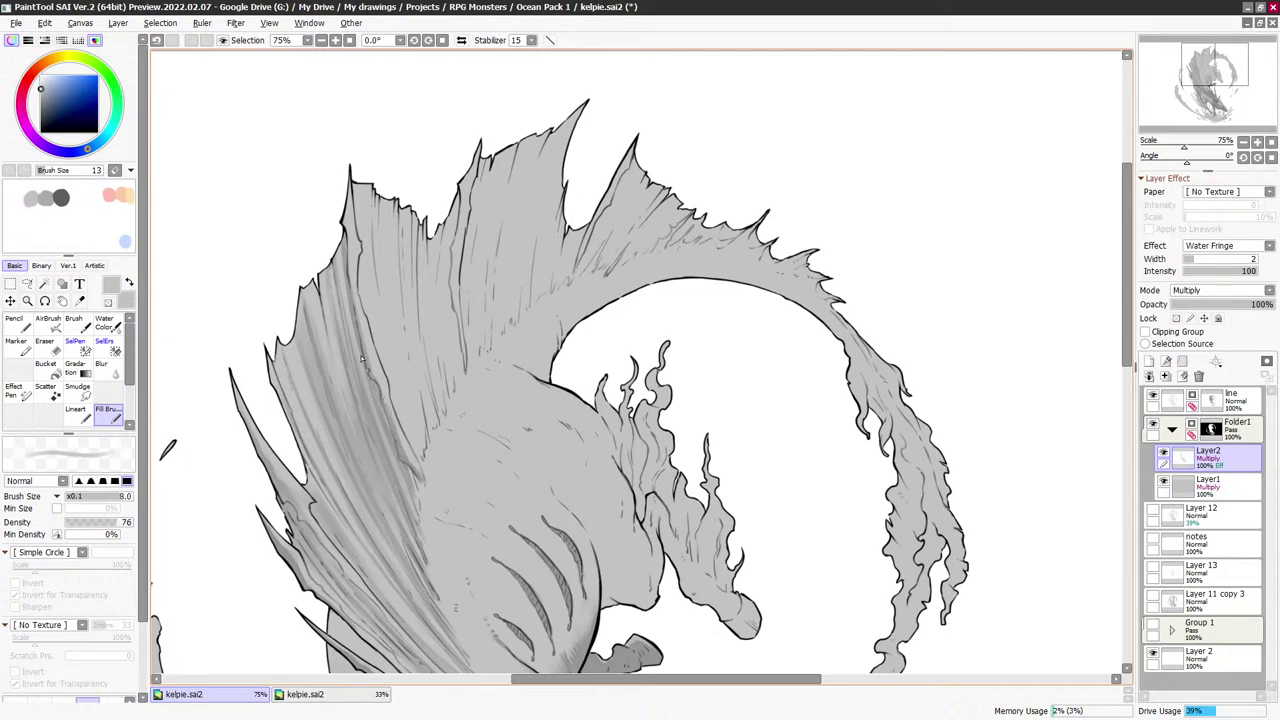
Shade the strands under the first tall mane peak with the brush at sizes 12 and 9, then clean them with the eraser at size 12
{"action": "key", "text": "bracketright"}
{"action": "key", "text": "bracketright"}
{"action": "key", "text": "bracketright"}
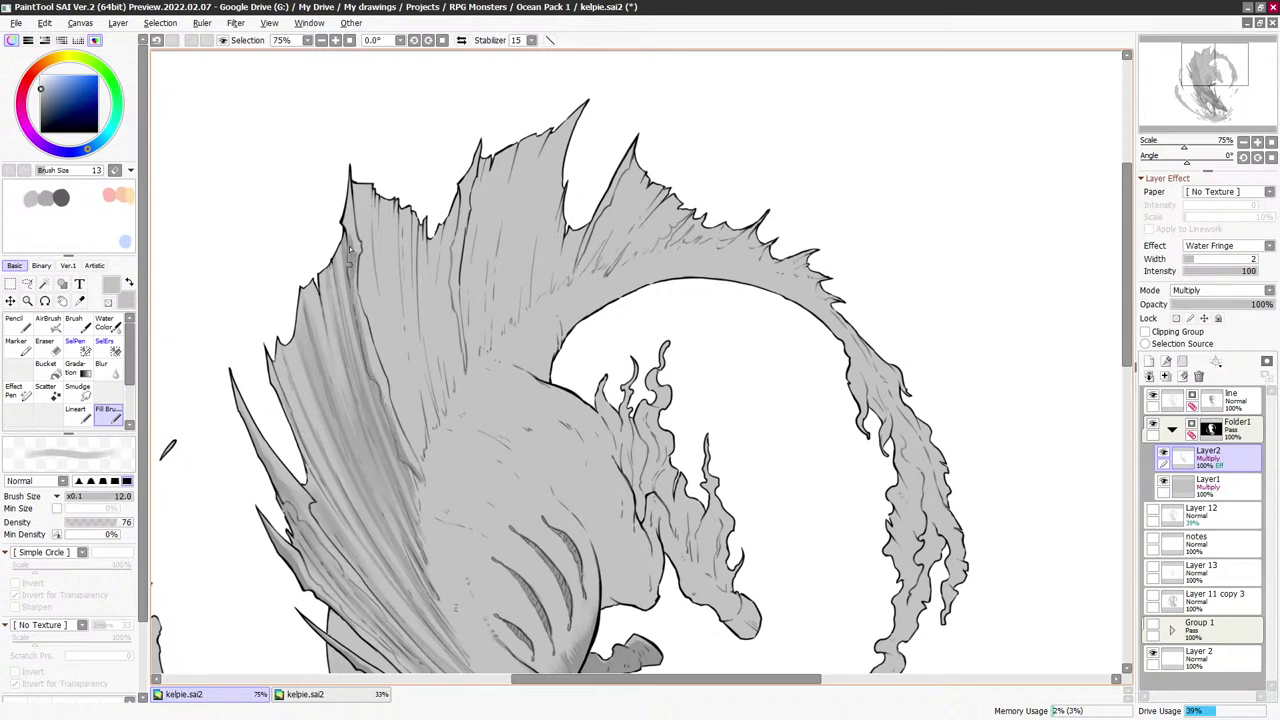
{"action": "key", "text": "bracketleft"}
{"action": "left_click_drag", "start_coordinate": [464, 259], "coordinate": [508, 187]}
{"action": "key", "text": "bracketleft"}
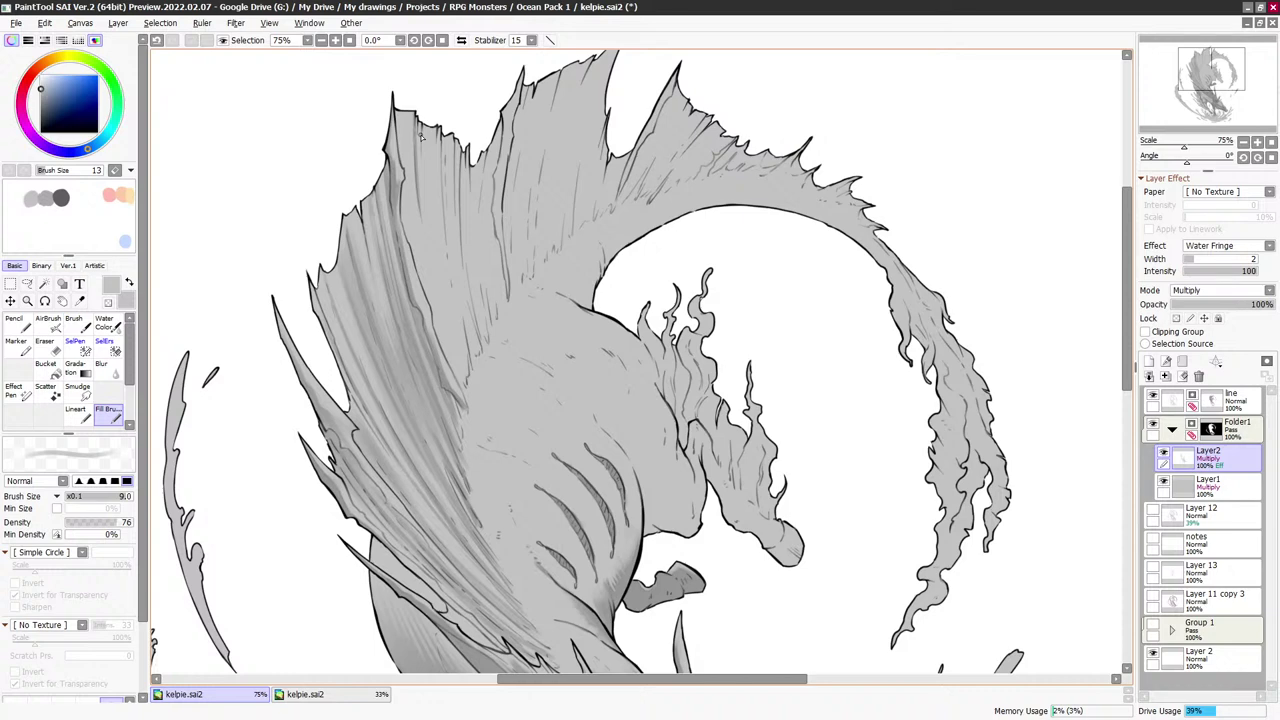
{"action": "key", "text": "x"}
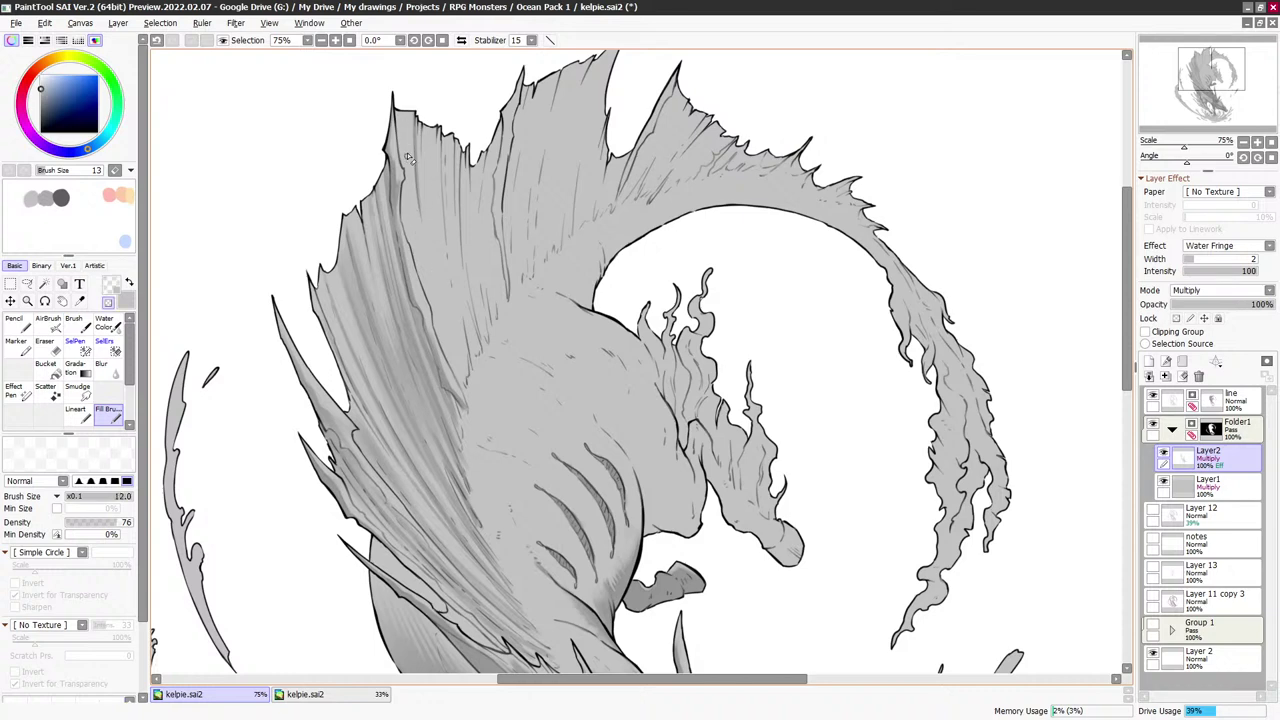
Lay broad shading down the mane section just right of the first tall peak with the brush up to size 30
{"action": "key", "text": "x"}
{"action": "key", "text": "bracketright"}
{"action": "key", "text": "bracketright"}
{"action": "key", "text": "bracketright"}
{"action": "left_click_drag", "start_coordinate": [412, 114], "coordinate": [435, 323]}
{"action": "key", "text": "bracketright"}
{"action": "key", "text": "bracketright"}
{"action": "key", "text": "bracketright"}
{"action": "key", "text": "bracketright"}
{"action": "left_click_drag", "start_coordinate": [413, 221], "coordinate": [449, 340]}
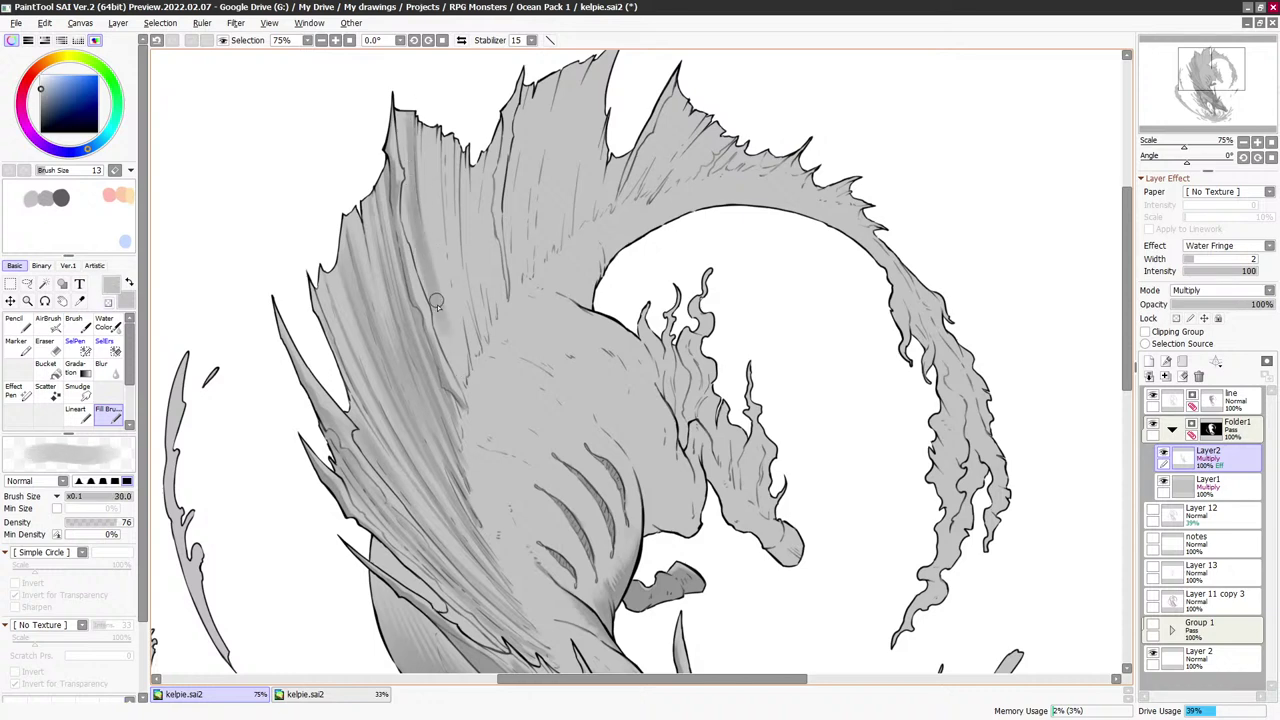
{"action": "key", "text": "bracketleft"}
{"action": "mouse_move", "coordinate": [423, 243]}
{"action": "left_mouse_down"}
{"action": "mouse_move", "coordinate": [461, 366]}
{"action": "mouse_move", "coordinate": [446, 128]}
{"action": "mouse_move", "coordinate": [436, 214]}
{"action": "left_mouse_up"}
{"action": "left_click_drag", "start_coordinate": [439, 112], "coordinate": [457, 319]}
Erase thin highlights between the strands of the newly shaded mane section with the eraser at sizes 6 and 9
{"action": "key", "text": "minus"}
{"action": "key", "text": "bracketleft"}
{"action": "key", "text": "bracketleft"}
{"action": "key", "text": "bracketleft"}
{"action": "key", "text": "bracketleft"}
{"action": "key", "text": "bracketleft"}
{"action": "key", "text": "bracketleft"}
{"action": "key", "text": "bracketleft"}
{"action": "key", "text": "bracketleft"}
{"action": "key", "text": "bracketleft"}
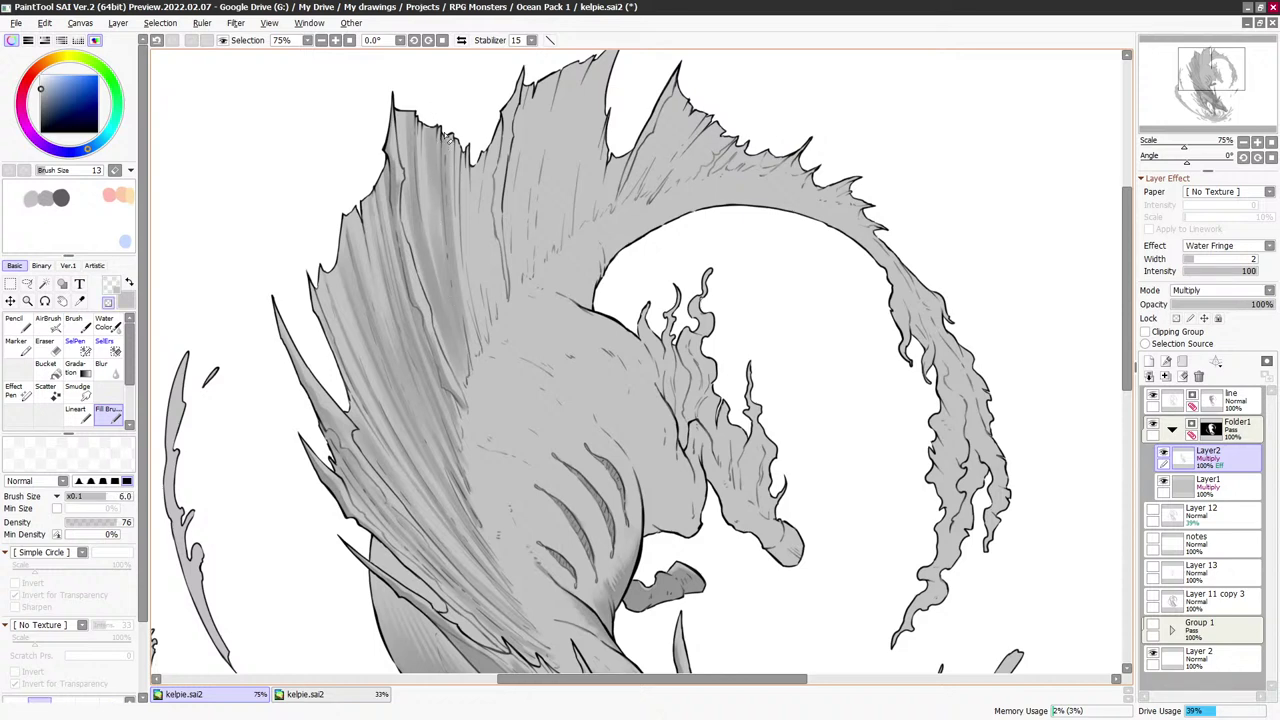
{"action": "key", "text": "bracketright"}
{"action": "key", "text": "bracketright"}
{"action": "key", "text": "bracketright"}
{"action": "left_click_drag", "start_coordinate": [424, 200], "coordinate": [449, 312]}
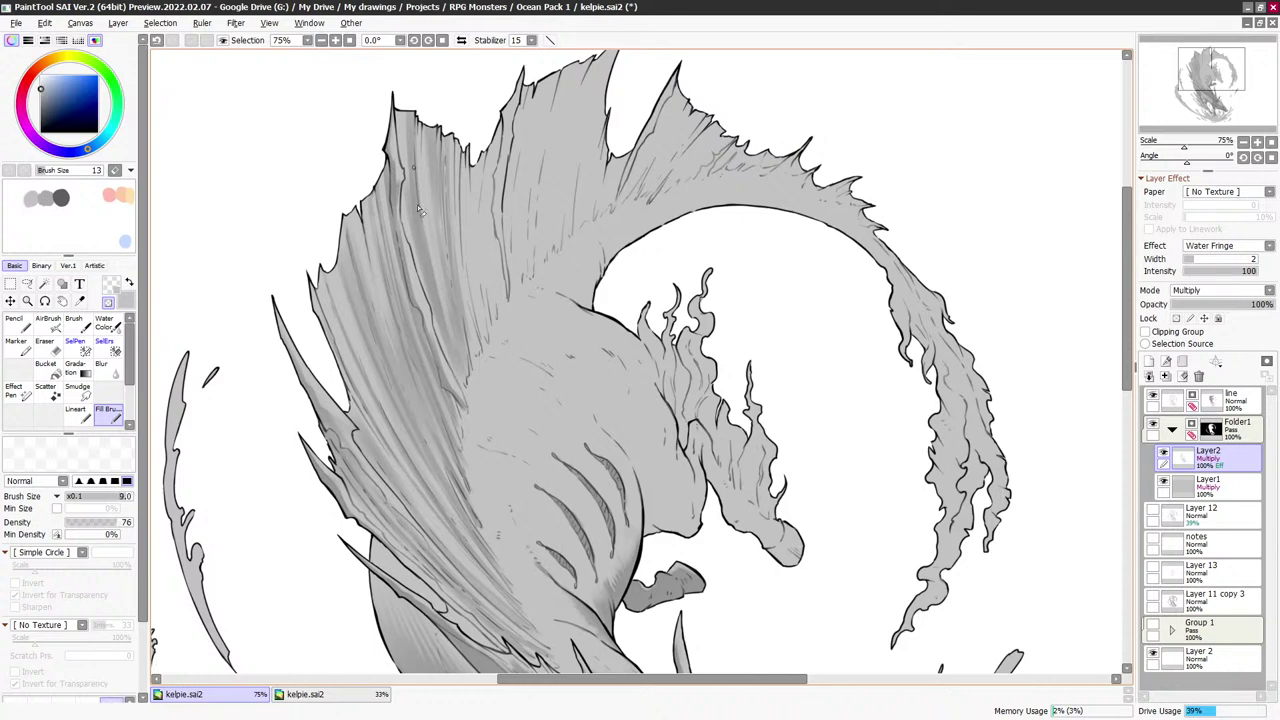
{"action": "mouse_move", "coordinate": [417, 204]}
{"action": "left_mouse_down"}
{"action": "mouse_move", "coordinate": [451, 354]}
{"action": "mouse_move", "coordinate": [429, 282]}
{"action": "mouse_move", "coordinate": [437, 214]}
{"action": "mouse_move", "coordinate": [442, 249]}
{"action": "mouse_move", "coordinate": [409, 213]}
{"action": "mouse_move", "coordinate": [460, 382]}
{"action": "left_mouse_up"}
Reinforce the lower strands of that mane section with the brush at size 10 and clean them with the eraser at size 7
{"action": "key", "text": "x"}
{"action": "key", "text": "bracketright"}
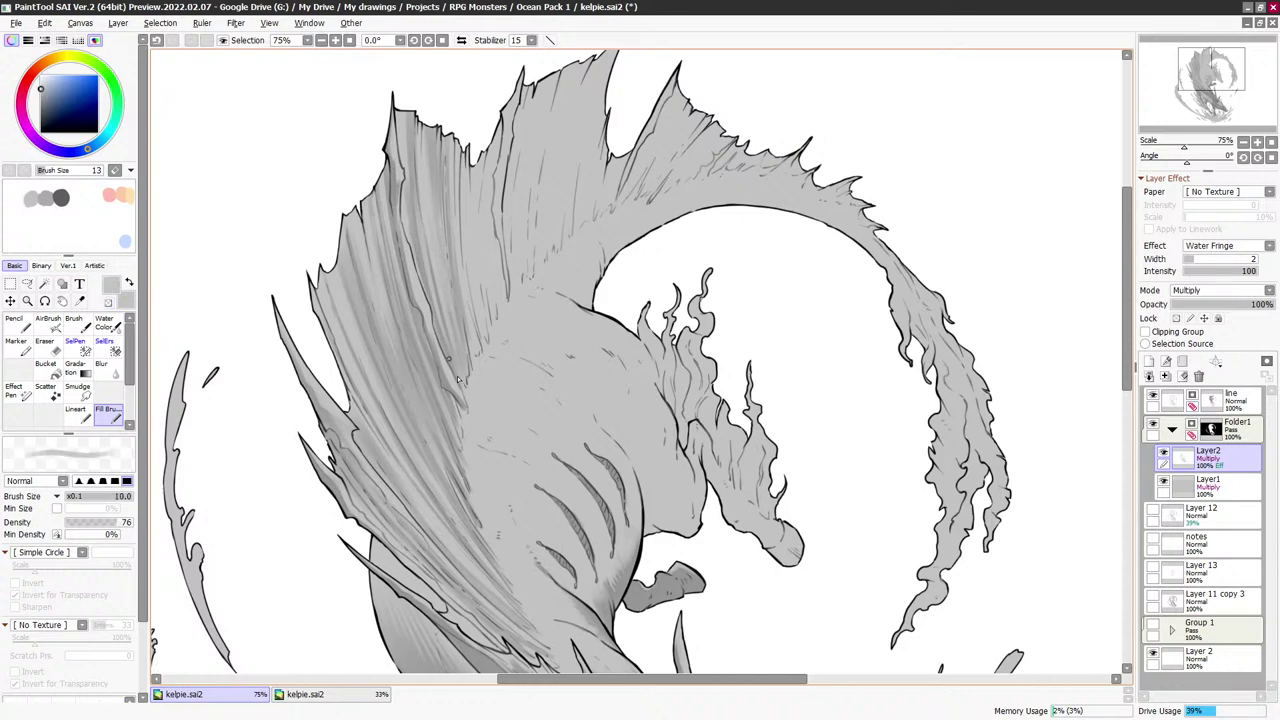
{"action": "key", "text": "x"}
{"action": "key", "text": "bracketleft"}
{"action": "key", "text": "bracketleft"}
{"action": "key", "text": "bracketleft"}
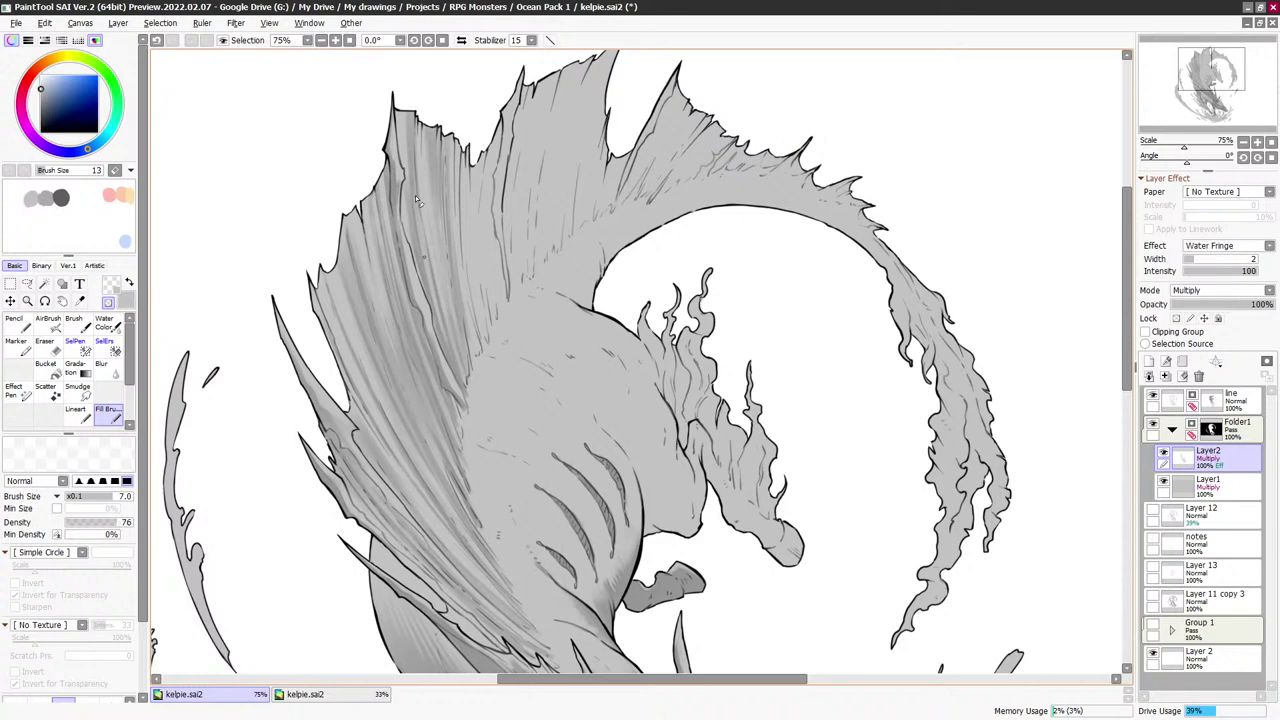
Shade beneath the tip of the first tall mane peak with the brush at size 25 and trim it with the eraser at size 8
{"action": "key", "text": "x"}
{"action": "key", "text": "bracketright"}
{"action": "key", "text": "bracketright"}
{"action": "key", "text": "bracketright"}
{"action": "key", "text": "bracketright"}
{"action": "key", "text": "bracketright"}
{"action": "key", "text": "bracketright"}
{"action": "key", "text": "bracketleft"}
{"action": "key", "text": "bracketleft"}
{"action": "key", "text": "bracketleft"}
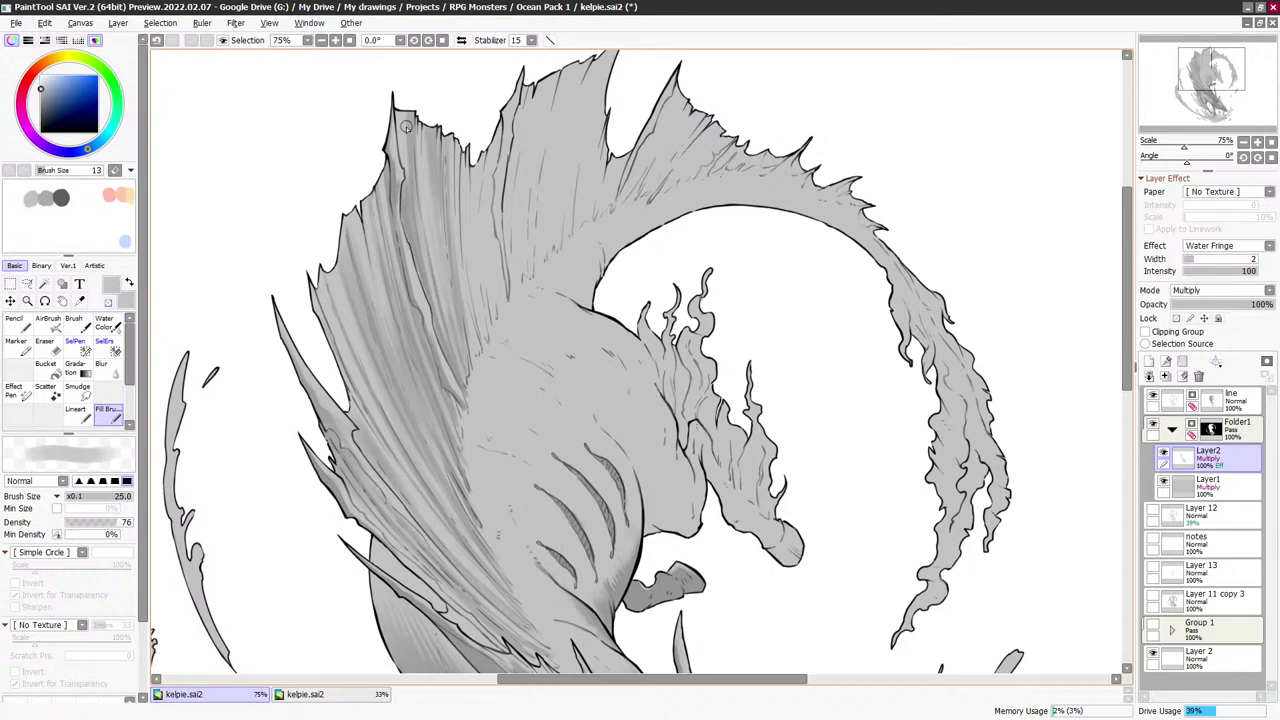
{"action": "key", "text": "x"}
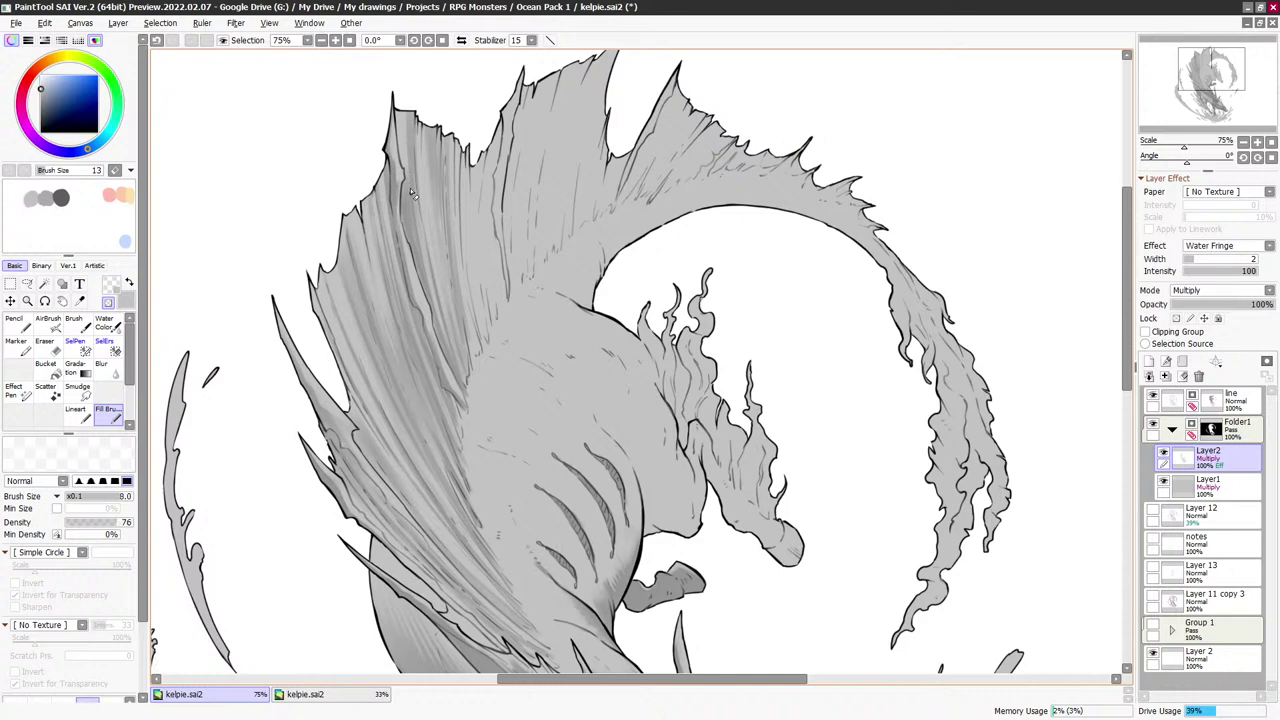
Draw shading strands up to the notch between the first two mane peaks with the brush at sizes 8 and 10
{"action": "key", "text": "x"}
{"action": "key", "text": "bracketleft"}
{"action": "key", "text": "bracketleft"}
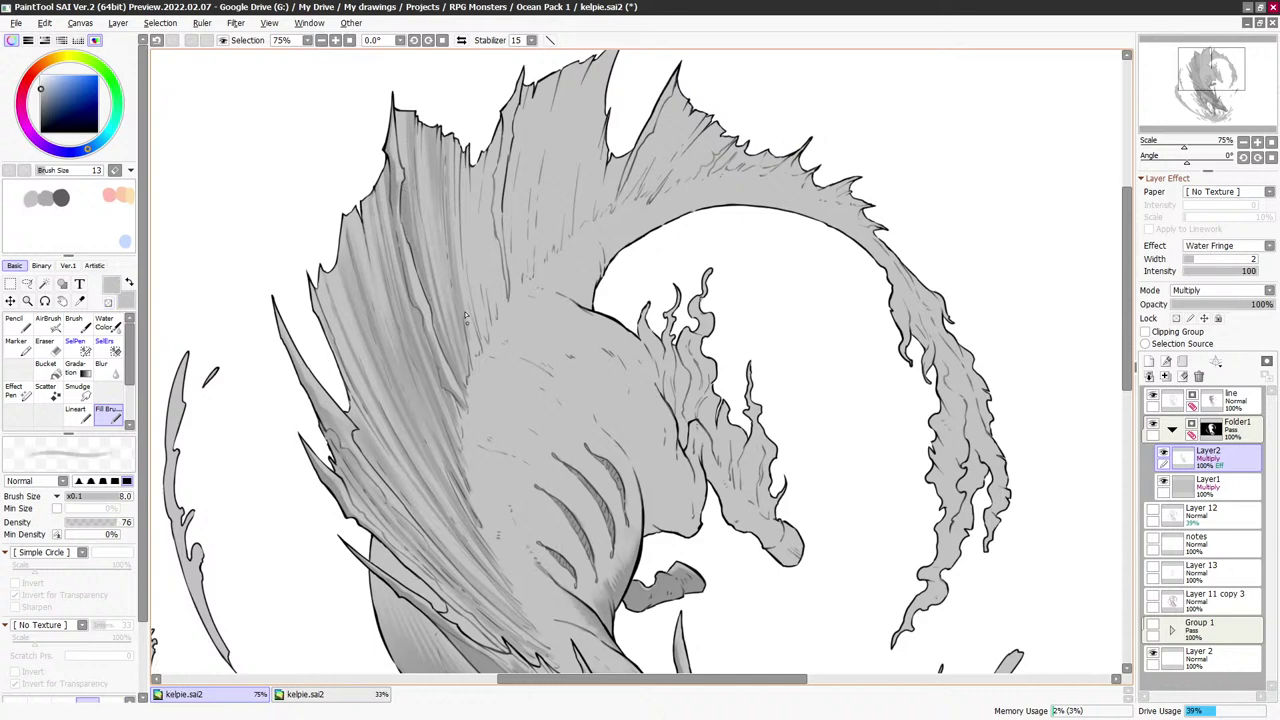
{"action": "left_click_drag", "start_coordinate": [465, 340], "coordinate": [468, 157]}
{"action": "key", "text": "bracketright"}
{"action": "key", "text": "bracketright"}
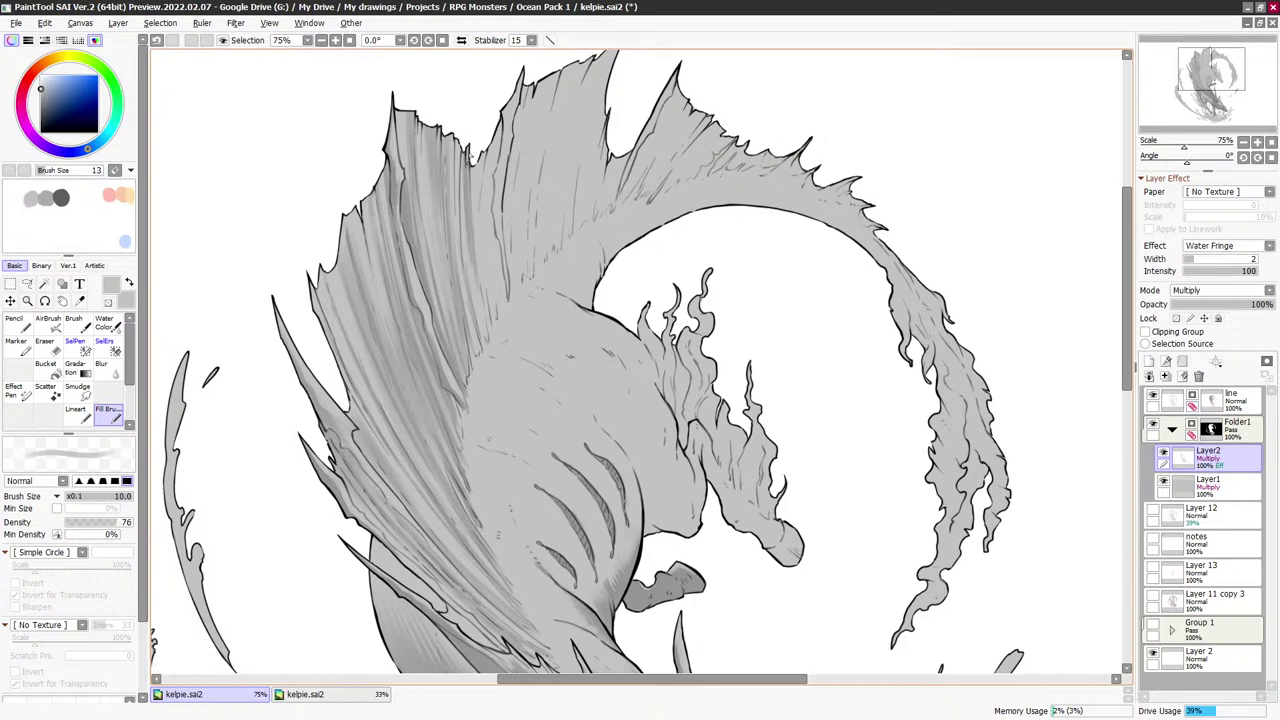
{"action": "left_click_drag", "start_coordinate": [488, 330], "coordinate": [475, 164]}
Shade the strands below the notch with the brush at size 12 and refine them with the eraser at size 10
{"action": "key", "text": "bracketright"}
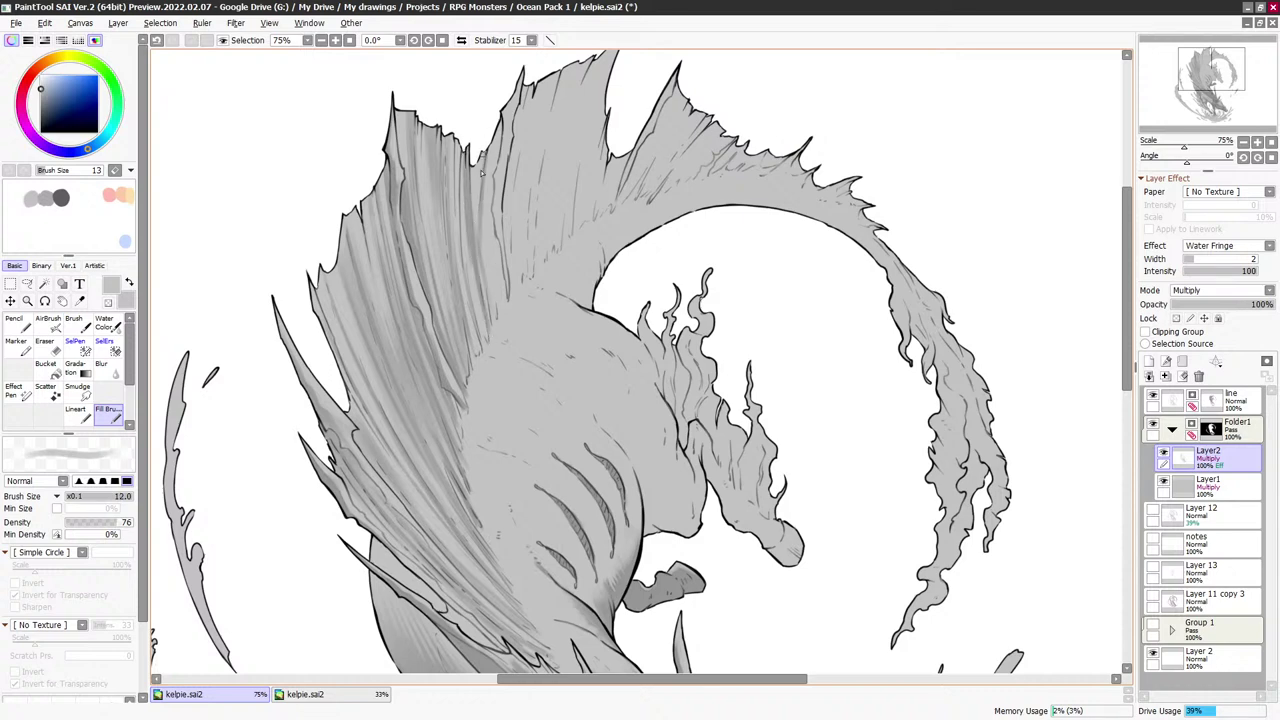
{"action": "left_click_drag", "start_coordinate": [491, 264], "coordinate": [481, 174]}
{"action": "key", "text": "minus"}
{"action": "left_click_drag", "start_coordinate": [491, 305], "coordinate": [485, 172]}
{"action": "key", "text": "minus"}
{"action": "mouse_move", "coordinate": [484, 250]}
{"action": "left_mouse_down"}
{"action": "mouse_move", "coordinate": [472, 157]}
{"action": "mouse_move", "coordinate": [492, 324]}
{"action": "left_mouse_up"}
{"action": "key", "text": "minus"}
{"action": "key", "text": "bracketleft"}
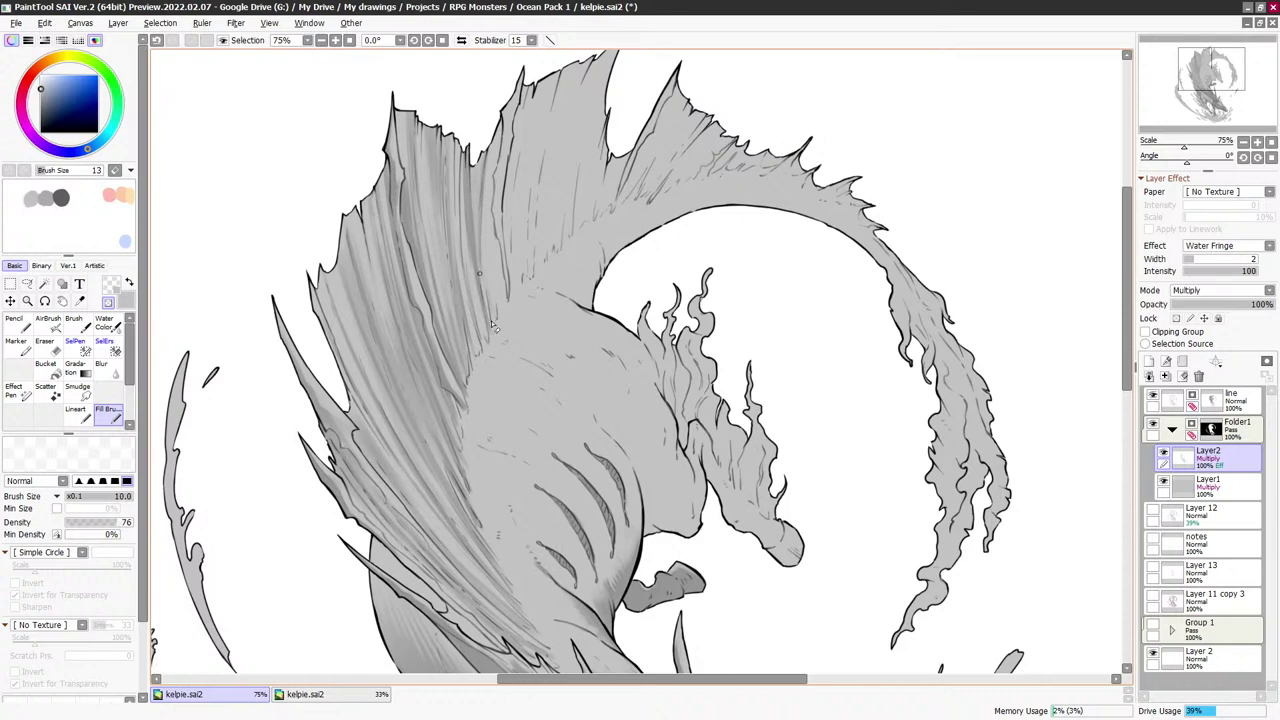
Draw shading strands just past the notch, up toward the second mane peak, with the brush at sizes 9 to 12
{"action": "left_click_drag", "start_coordinate": [472, 226], "coordinate": [486, 330]}
{"action": "key", "text": "minus"}
{"action": "mouse_move", "coordinate": [486, 228]}
{"action": "left_mouse_down"}
{"action": "mouse_move", "coordinate": [496, 328]}
{"action": "mouse_move", "coordinate": [483, 190]}
{"action": "mouse_move", "coordinate": [497, 300]}
{"action": "mouse_move", "coordinate": [493, 172]}
{"action": "left_mouse_up"}
{"action": "left_click_drag", "start_coordinate": [501, 264], "coordinate": [495, 180]}
{"action": "key", "text": "bracketleft"}
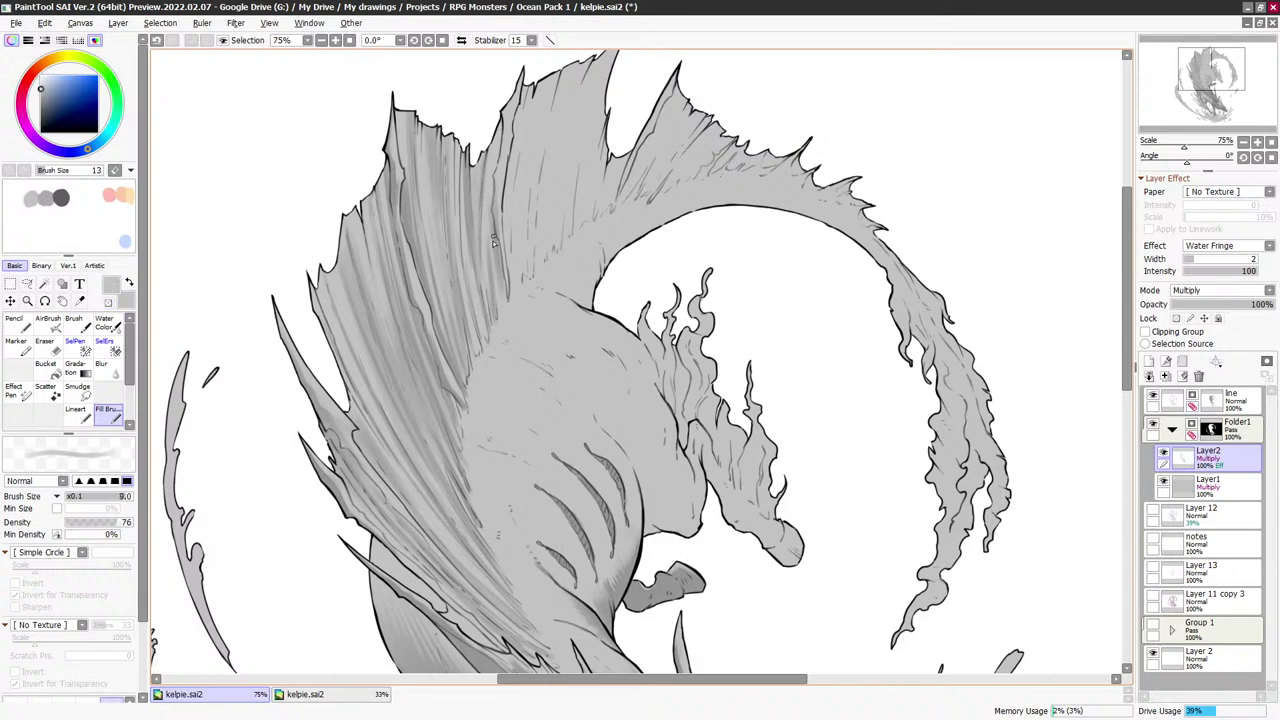
{"action": "left_click_drag", "start_coordinate": [496, 241], "coordinate": [506, 108]}
{"action": "key", "text": "bracketright"}
{"action": "key", "text": "bracketright"}
{"action": "left_click_drag", "start_coordinate": [494, 234], "coordinate": [499, 132]}
Darken the lower part of those strands with the brush at size 20 and trim the tone with the eraser at size 7
{"action": "key", "text": "bracketright"}
{"action": "key", "text": "bracketleft"}
{"action": "key", "text": "bracketright"}
{"action": "key", "text": "bracketright"}
{"action": "key", "text": "bracketright"}
{"action": "left_click_drag", "start_coordinate": [497, 315], "coordinate": [488, 208]}
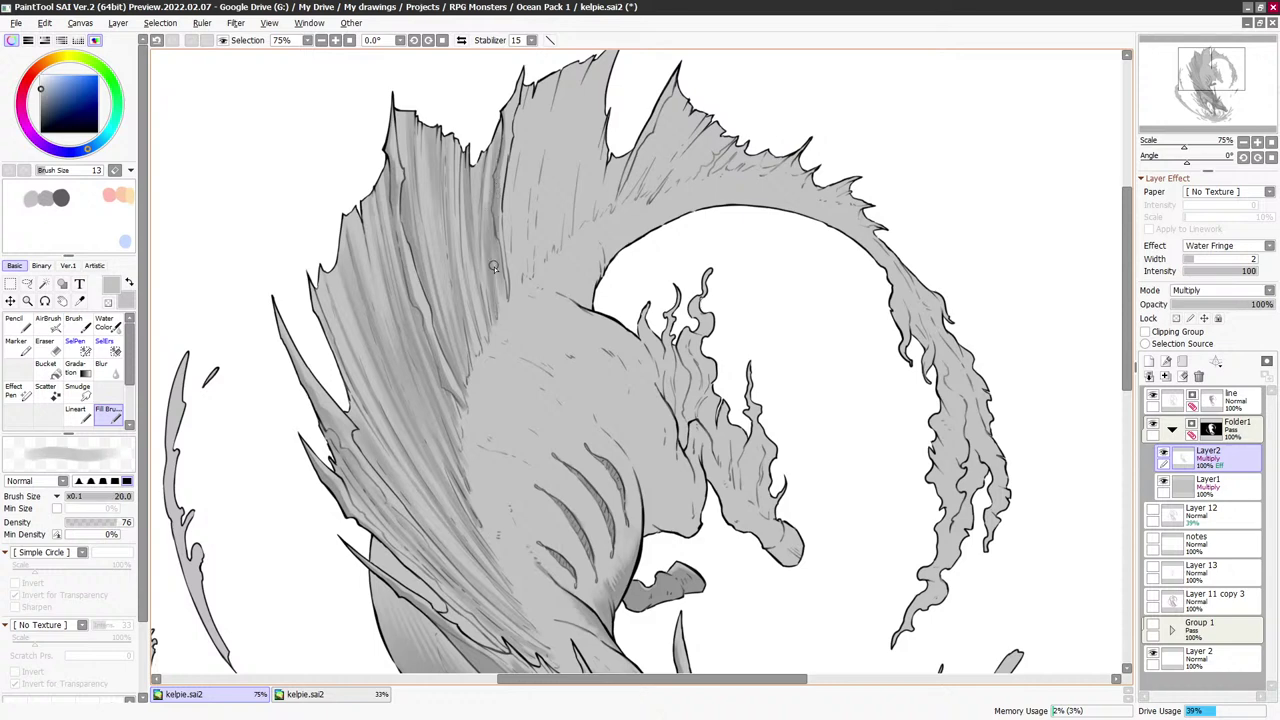
{"action": "key", "text": "minus"}
{"action": "key", "text": "bracketleft"}
{"action": "key", "text": "bracketleft"}
{"action": "key", "text": "bracketleft"}
{"action": "key", "text": "bracketleft"}
{"action": "key", "text": "bracketleft"}
{"action": "key", "text": "bracketleft"}
{"action": "key", "text": "bracketleft"}
{"action": "left_click_drag", "start_coordinate": [485, 262], "coordinate": [490, 176]}
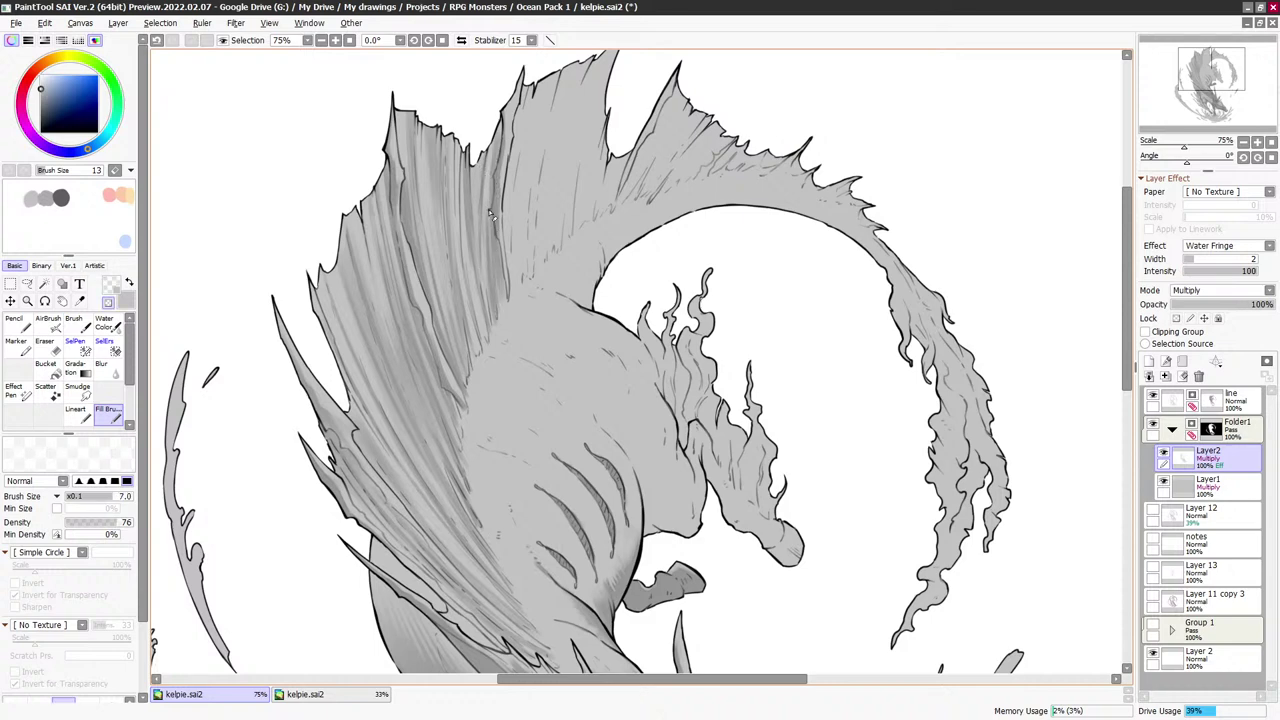
Extend the strands below the notch with the brush at size 10 and refine them with the eraser at size 9
{"action": "key", "text": "bracketright"}
{"action": "key", "text": "bracketright"}
{"action": "key", "text": "bracketright"}
{"action": "key", "text": "bracketright"}
{"action": "key", "text": "bracketleft"}
{"action": "key", "text": "minus"}
{"action": "left_click_drag", "start_coordinate": [491, 298], "coordinate": [486, 165]}
{"action": "key", "text": "minus"}
{"action": "key", "text": "bracketleft"}
{"action": "left_click_drag", "start_coordinate": [485, 268], "coordinate": [482, 152]}
{"action": "key", "text": "minus"}
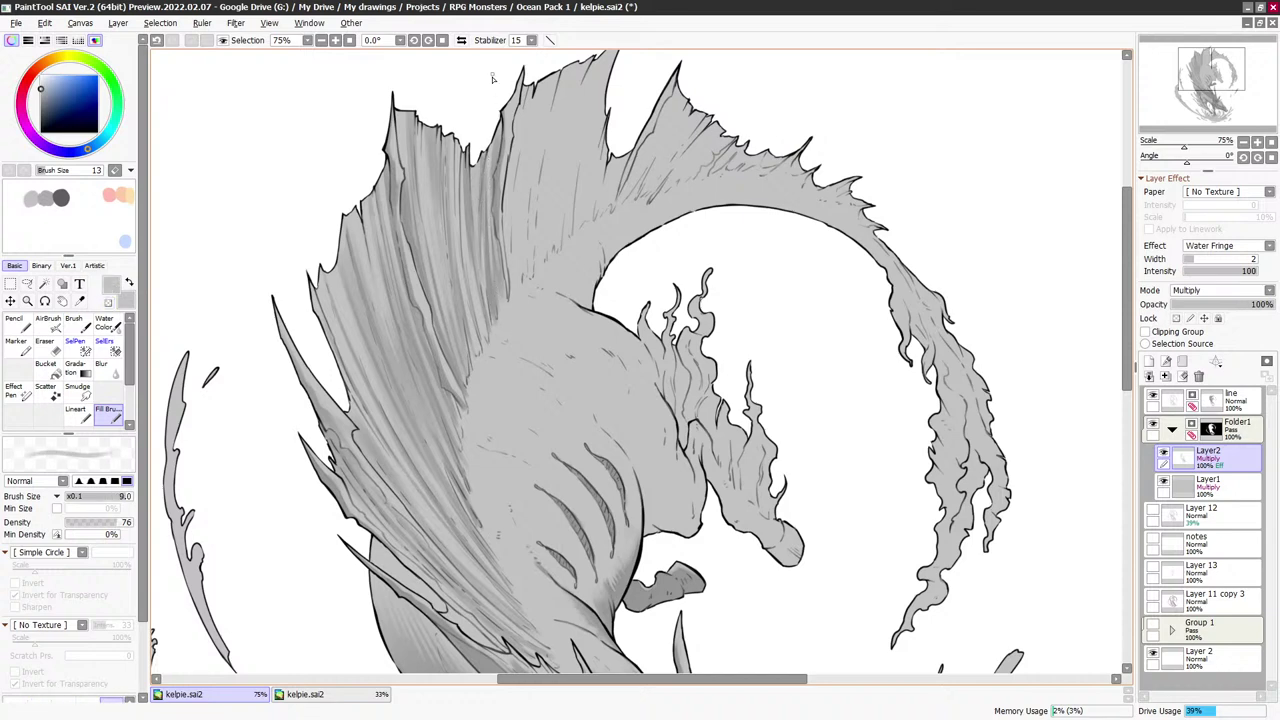
{"action": "key", "text": "minus"}
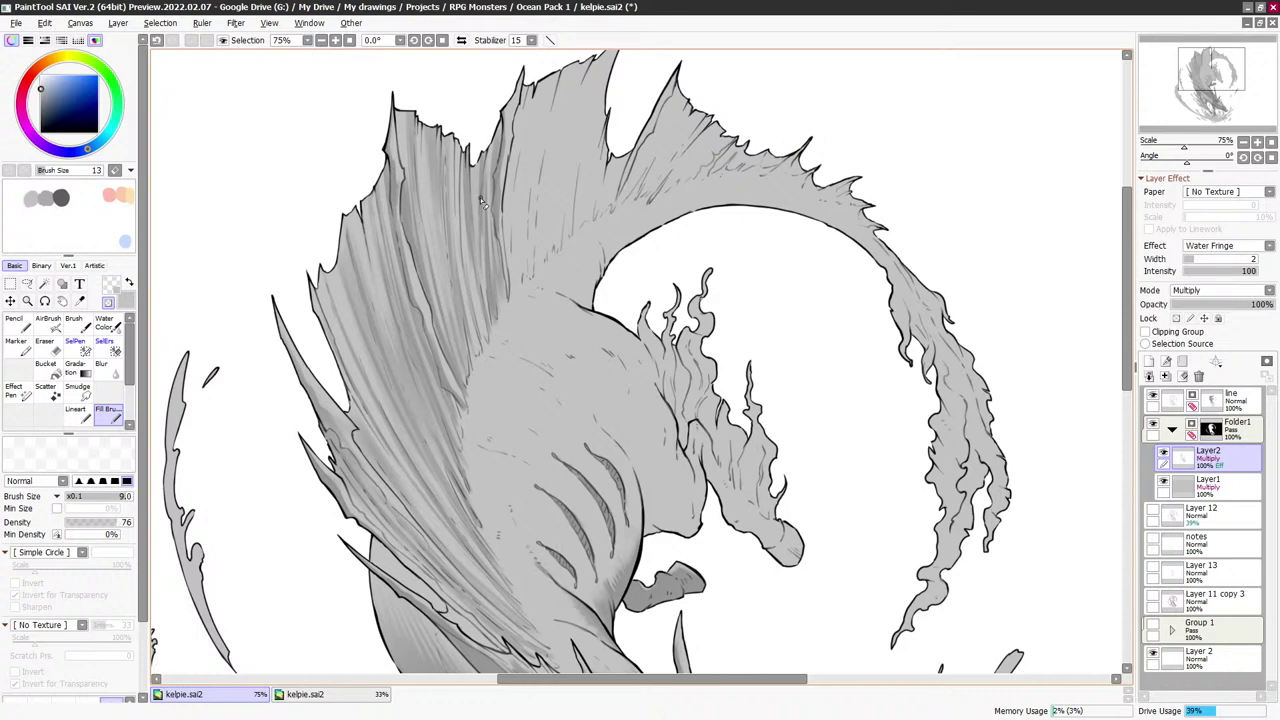
{"action": "key", "text": "minus"}
{"action": "key", "text": "minus"}
{"action": "key", "text": "minus"}
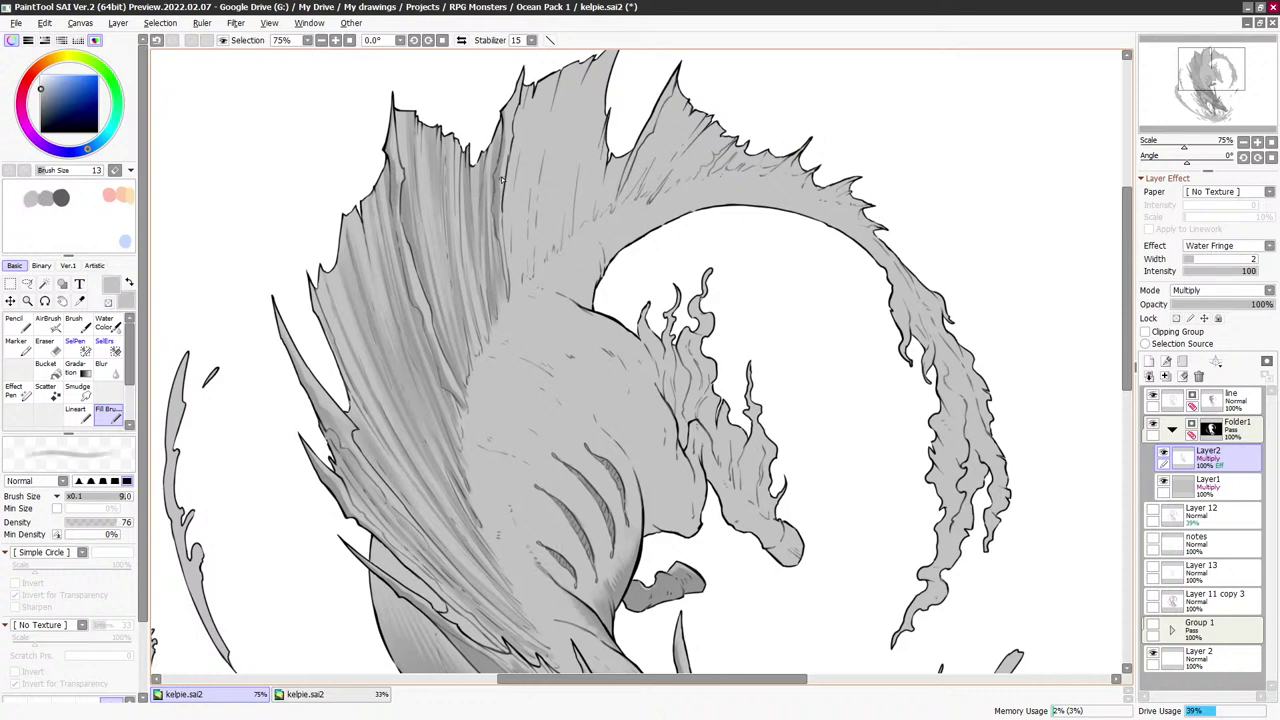
Clean along the second peak's long fold line with the eraser at size 9 and darken beneath its tip with the brush at size 12
{"action": "key", "text": "minus"}
{"action": "left_click_drag", "start_coordinate": [504, 186], "coordinate": [506, 297]}
{"action": "key", "text": "minus"}
{"action": "key", "text": "bracketright"}
{"action": "key", "text": "bracketright"}
{"action": "mouse_move", "coordinate": [500, 188]}
{"action": "left_mouse_down"}
{"action": "mouse_move", "coordinate": [512, 103]}
{"action": "mouse_move", "coordinate": [505, 142]}
{"action": "mouse_move", "coordinate": [513, 127]}
{"action": "left_mouse_up"}
{"action": "key", "text": "minus"}
{"action": "key", "text": "bracketleft"}
{"action": "key", "text": "bracketleft"}
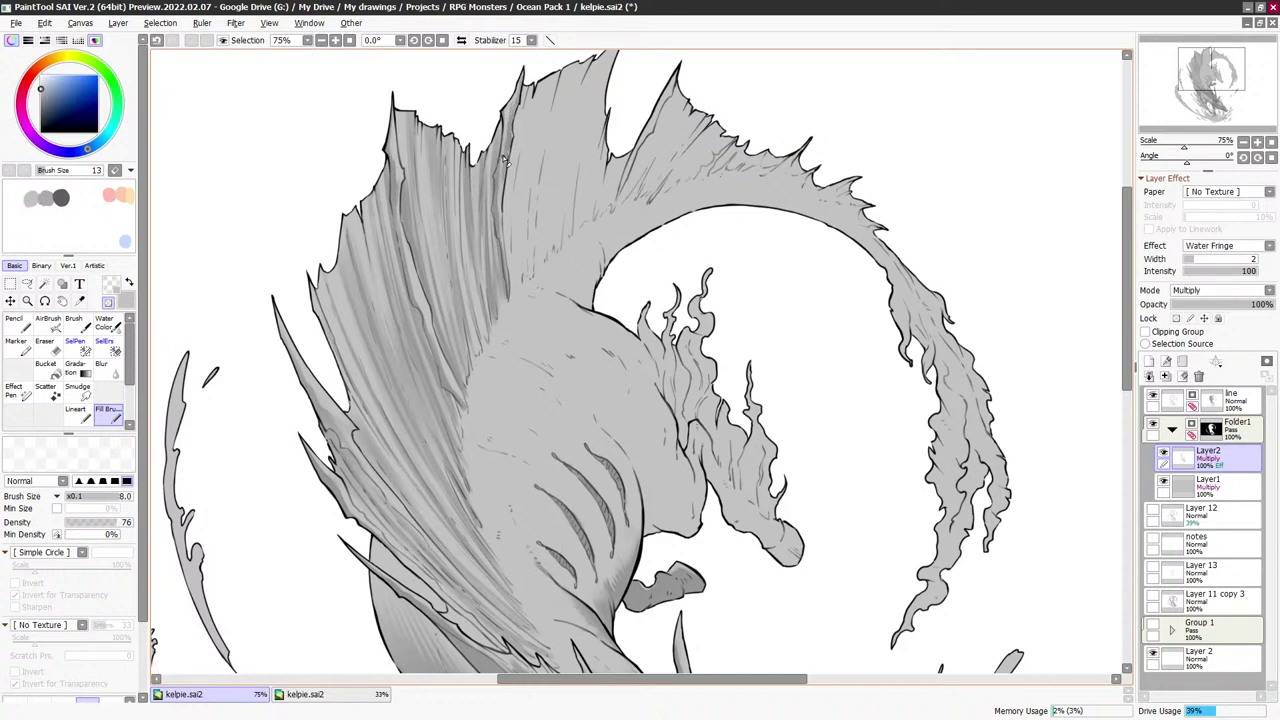
Deepen the tone beside the second peak's fold line with the brush at size 8, undoing the last stroke
{"action": "key", "text": "minus"}
{"action": "left_click_drag", "start_coordinate": [499, 196], "coordinate": [505, 262]}
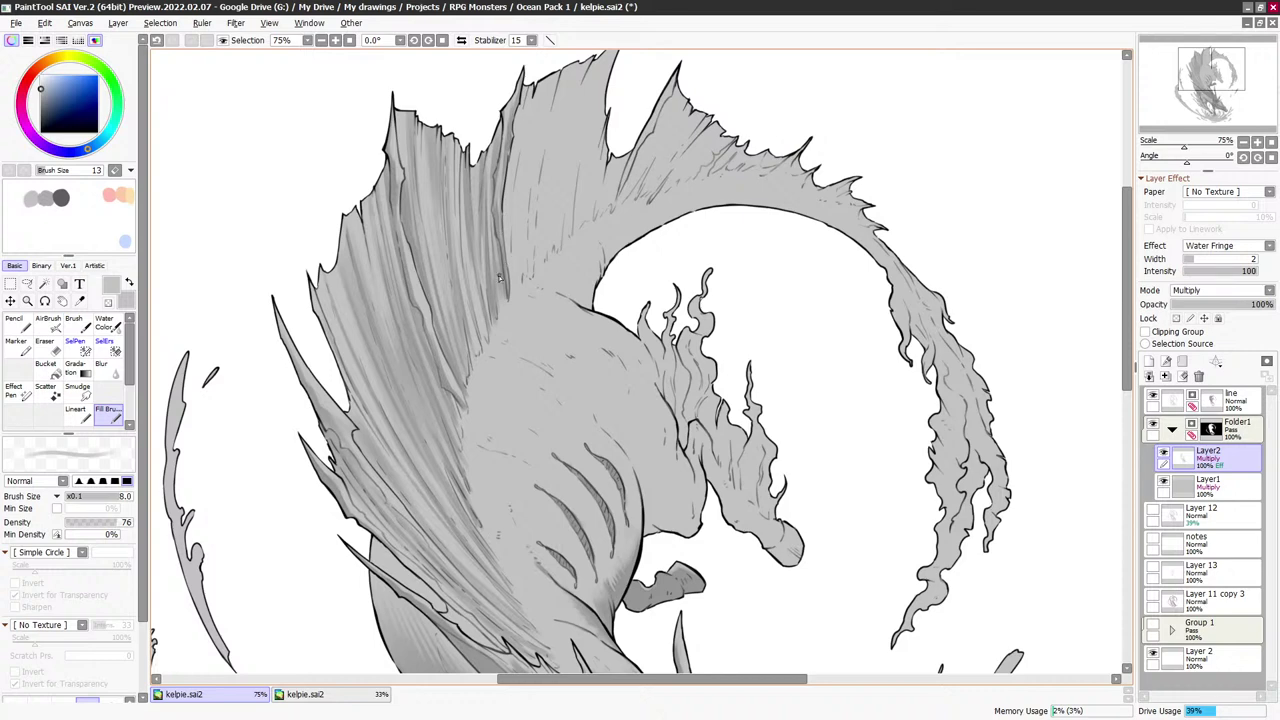
{"action": "key", "text": "minus"}
{"action": "key", "text": "minus"}
{"action": "key", "text": "minus"}
{"action": "key", "text": "ctrl+z"}
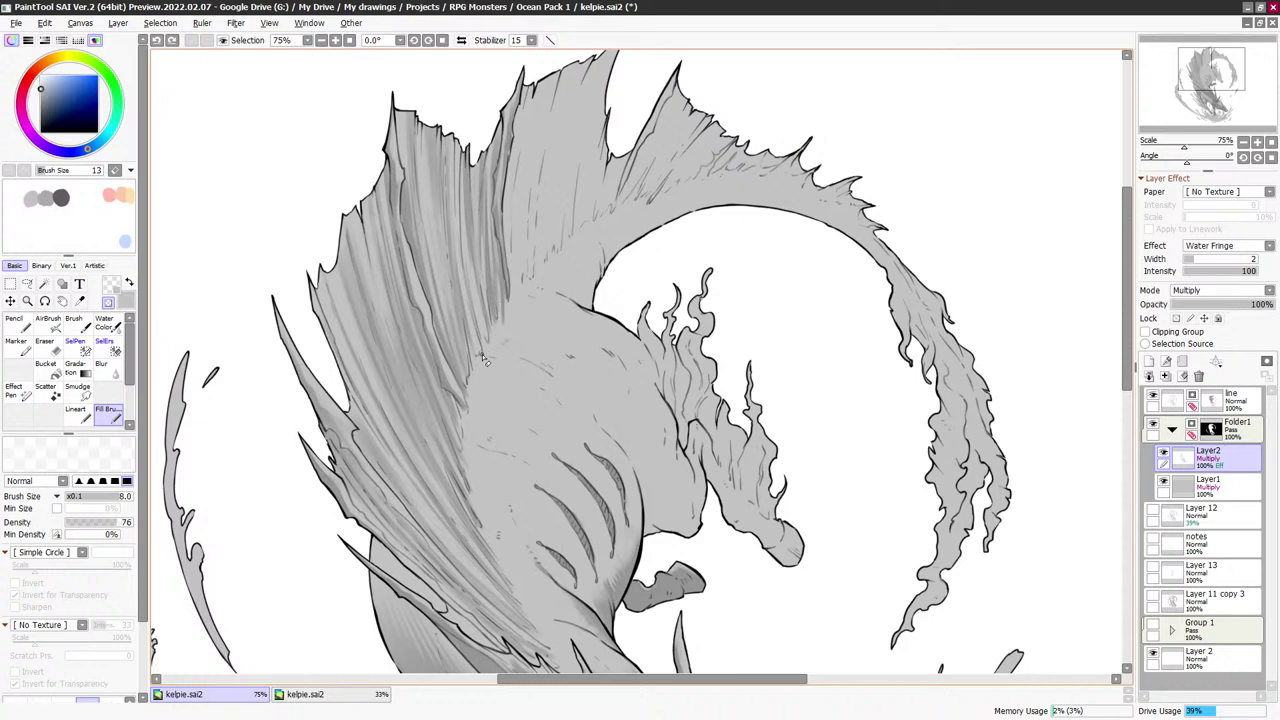
Draw a fine strand midway down the first tall mane section with the brush at size 5, undoing the first attempt
{"action": "key", "text": "minus"}
{"action": "key", "text": "bracketleft"}
{"action": "key", "text": "bracketleft"}
{"action": "key", "text": "bracketleft"}
{"action": "left_click_drag", "start_coordinate": [427, 208], "coordinate": [435, 259]}
{"action": "key", "text": "ctrl+z"}
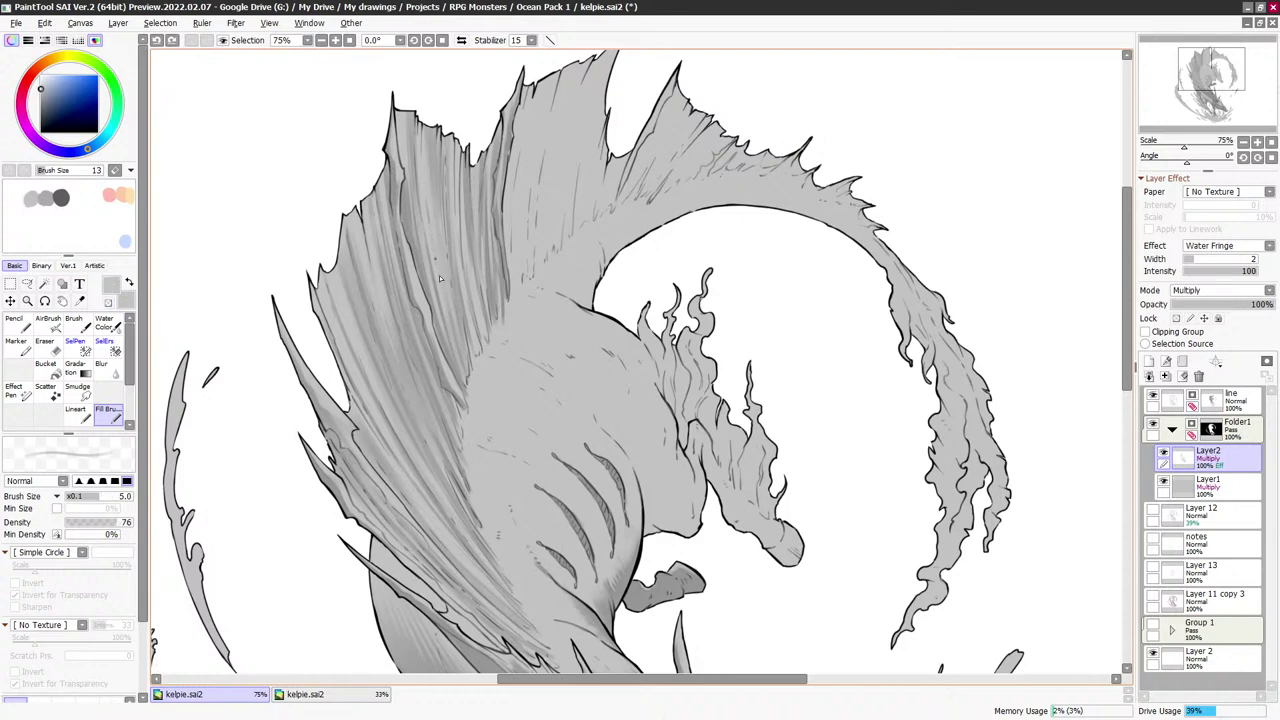
{"action": "left_click_drag", "start_coordinate": [430, 214], "coordinate": [440, 257]}
Draw shading strands up the inner side of the tallest mane section with the brush at sizes 9 and 12
{"action": "key", "text": "bracketright"}
{"action": "key", "text": "bracketright"}
{"action": "key", "text": "bracketright"}
{"action": "key", "text": "bracketright"}
{"action": "key", "text": "bracketright"}
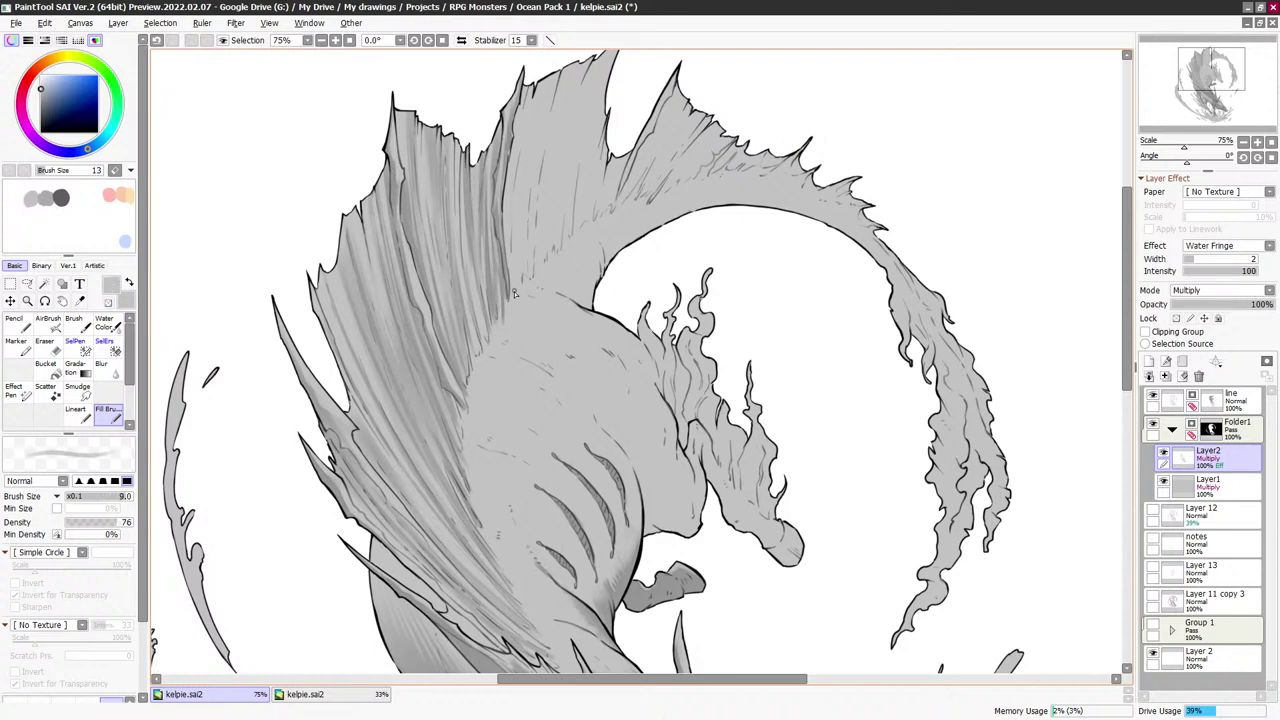
{"action": "left_click_drag", "start_coordinate": [517, 300], "coordinate": [514, 133]}
{"action": "left_click_drag", "start_coordinate": [515, 212], "coordinate": [520, 136]}
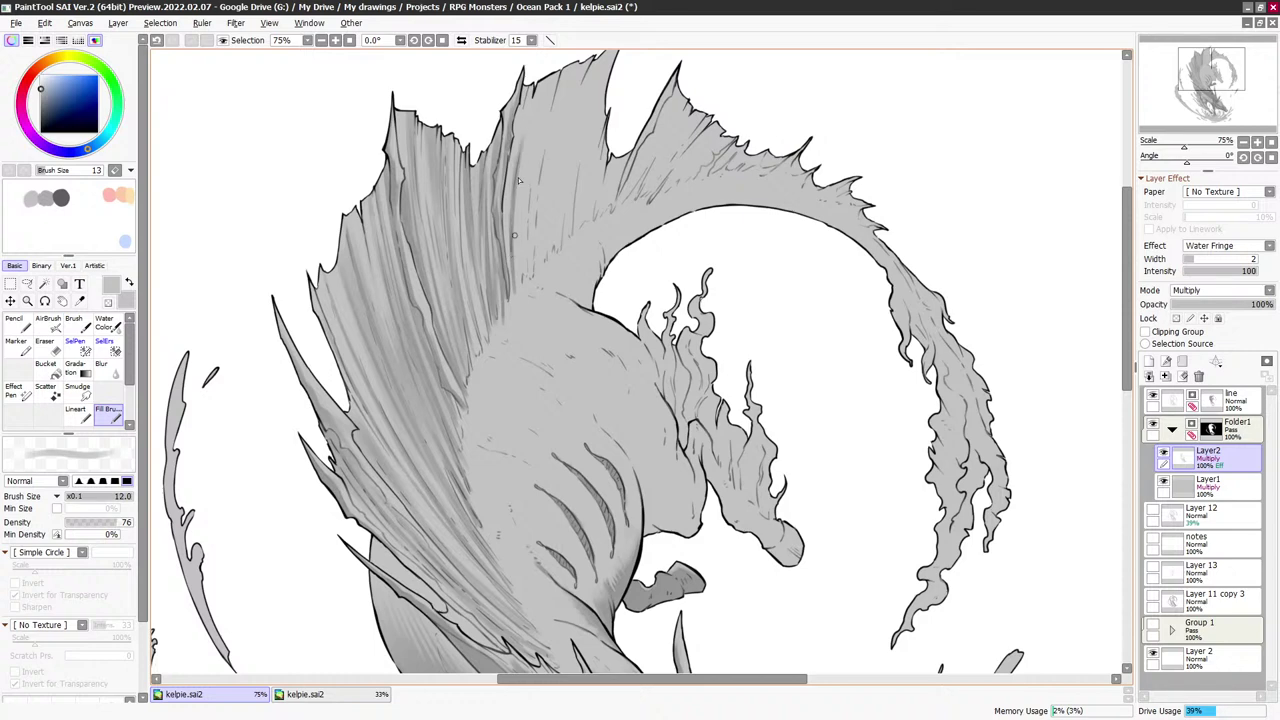
{"action": "left_click_drag", "start_coordinate": [516, 240], "coordinate": [526, 128]}
{"action": "left_click_drag", "start_coordinate": [586, 159], "coordinate": [552, 249]}
Lay broad shading strokes across the upper part of the tallest mane section with the brush at size 25
{"action": "key", "text": "bracketright"}
{"action": "key", "text": "bracketright"}
{"action": "key", "text": "bracketright"}
{"action": "key", "text": "bracketright"}
{"action": "key", "text": "bracketright"}
{"action": "mouse_move", "coordinate": [484, 294]}
{"action": "left_mouse_down"}
{"action": "mouse_move", "coordinate": [507, 160]}
{"action": "mouse_move", "coordinate": [494, 285]}
{"action": "mouse_move", "coordinate": [515, 174]}
{"action": "mouse_move", "coordinate": [505, 290]}
{"action": "mouse_move", "coordinate": [563, 142]}
{"action": "left_mouse_up"}
{"action": "left_click_drag", "start_coordinate": [525, 226], "coordinate": [580, 125]}
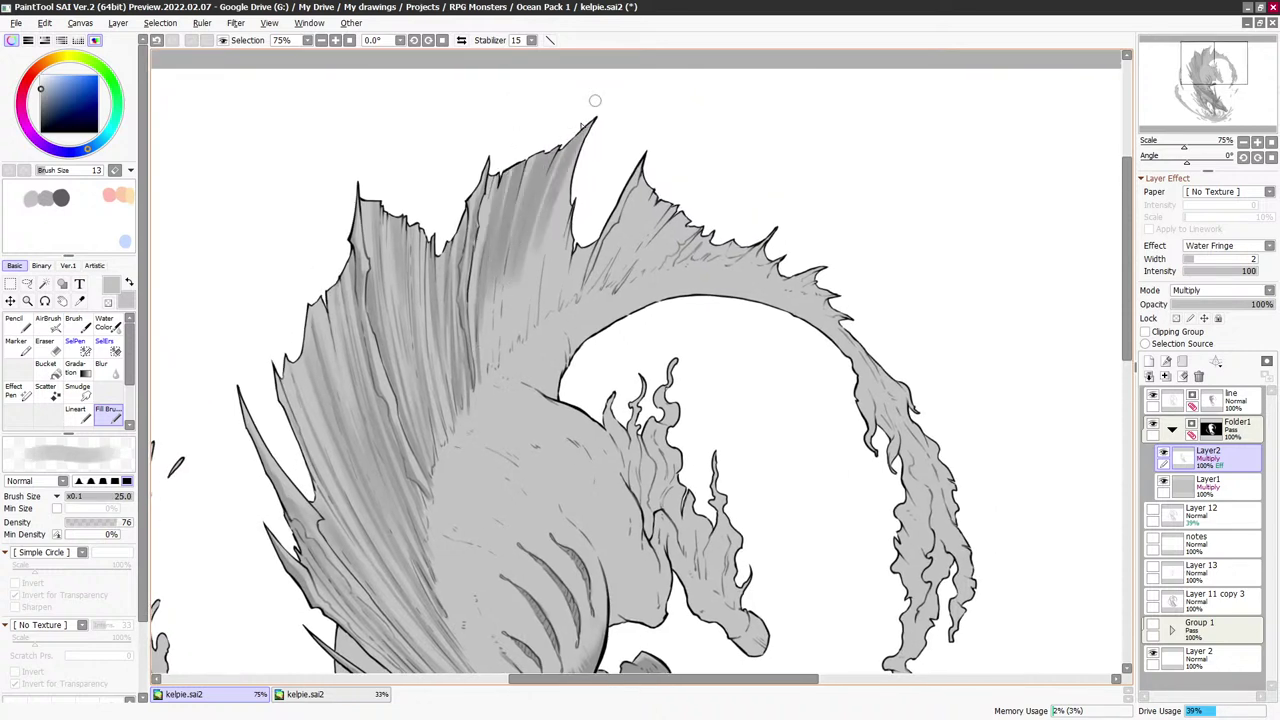
Carve light streaks into the broad shading of the tallest mane section with the eraser at size 9
{"action": "key", "text": "bracketleft"}
{"action": "key", "text": "bracketleft"}
{"action": "key", "text": "bracketleft"}
{"action": "key", "text": "bracketleft"}
{"action": "key", "text": "bracketleft"}
{"action": "key", "text": "bracketleft"}
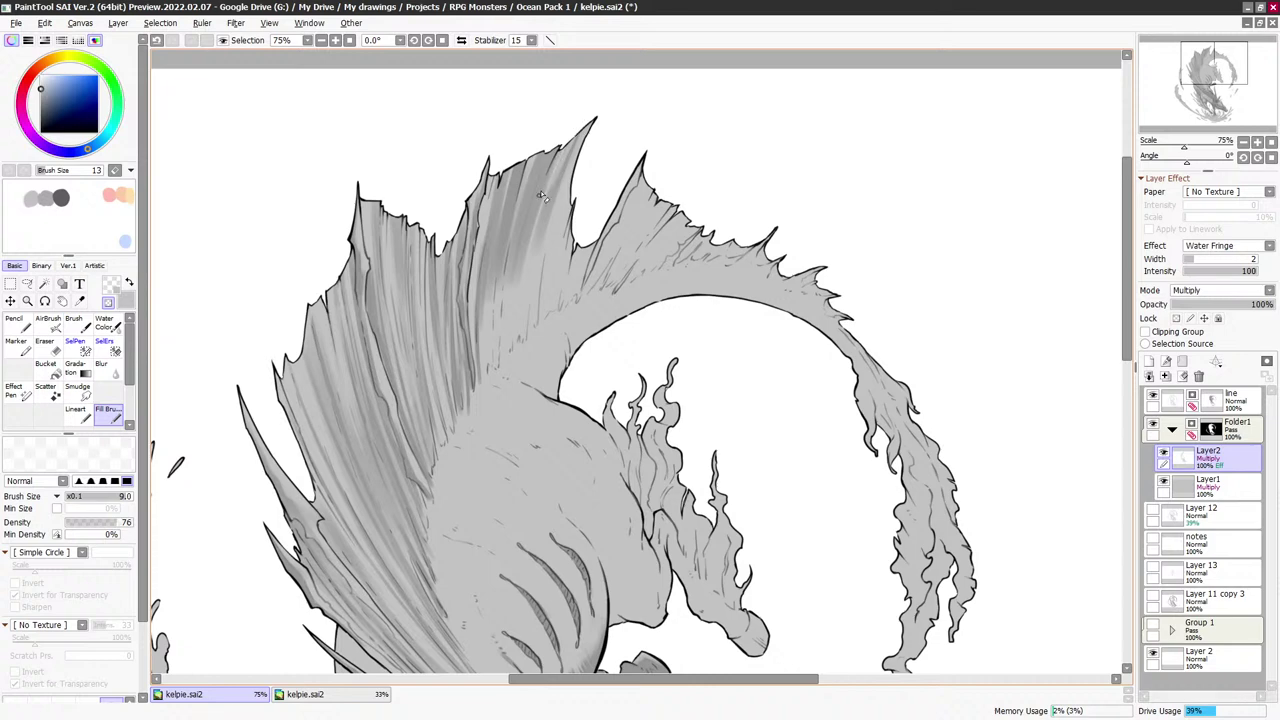
{"action": "mouse_move", "coordinate": [543, 196]}
{"action": "left_mouse_down"}
{"action": "mouse_move", "coordinate": [536, 160]}
{"action": "mouse_move", "coordinate": [500, 318]}
{"action": "mouse_move", "coordinate": [501, 233]}
{"action": "mouse_move", "coordinate": [484, 320]}
{"action": "mouse_move", "coordinate": [493, 217]}
{"action": "mouse_move", "coordinate": [480, 285]}
{"action": "left_mouse_up"}
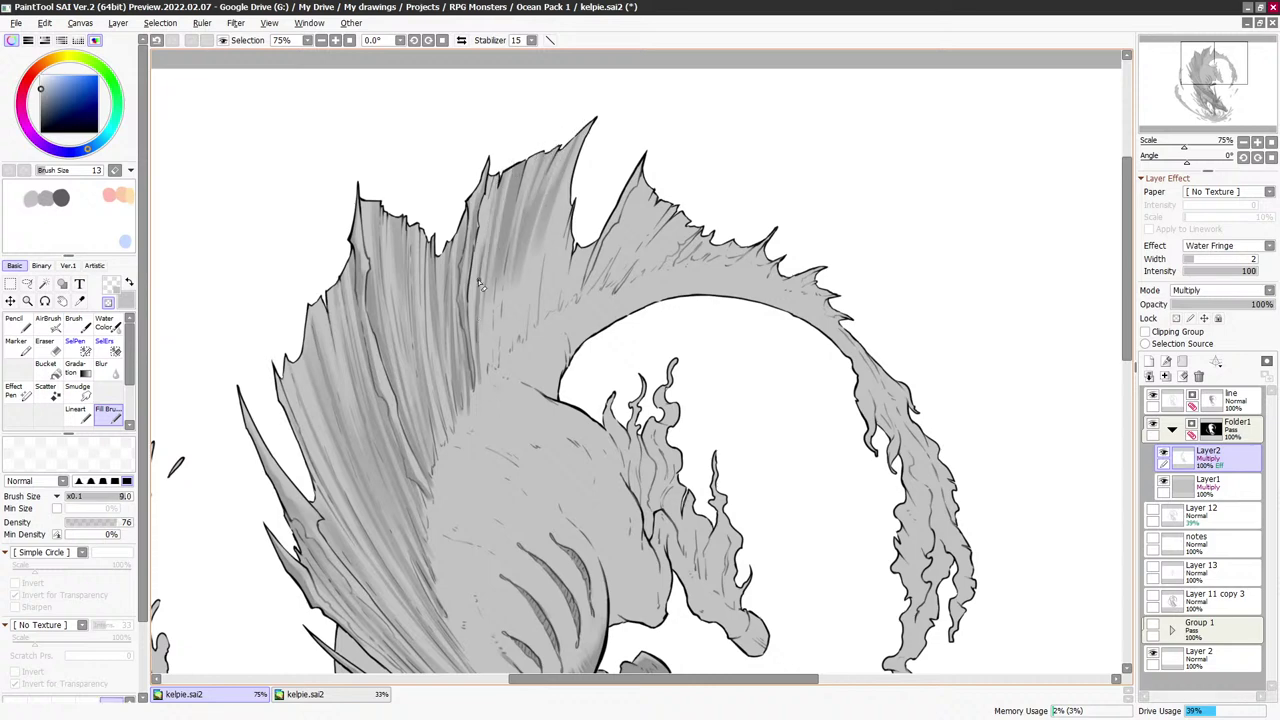
Draw strands up from the base of the tallest mane section beside the fold with the brush at sizes 7 and 10
{"action": "key", "text": "bracketleft"}
{"action": "key", "text": "bracketleft"}
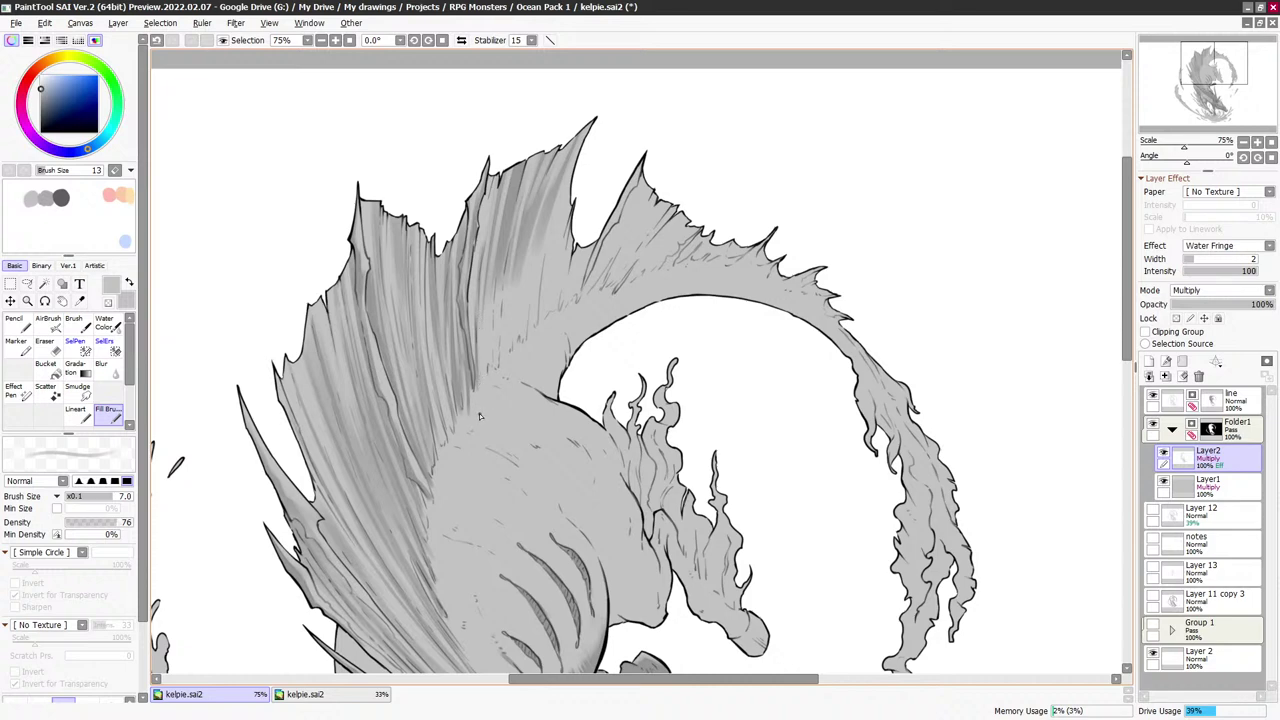
{"action": "key", "text": "bracketright"}
{"action": "key", "text": "bracketright"}
{"action": "key", "text": "bracketright"}
{"action": "left_click_drag", "start_coordinate": [480, 390], "coordinate": [489, 303]}
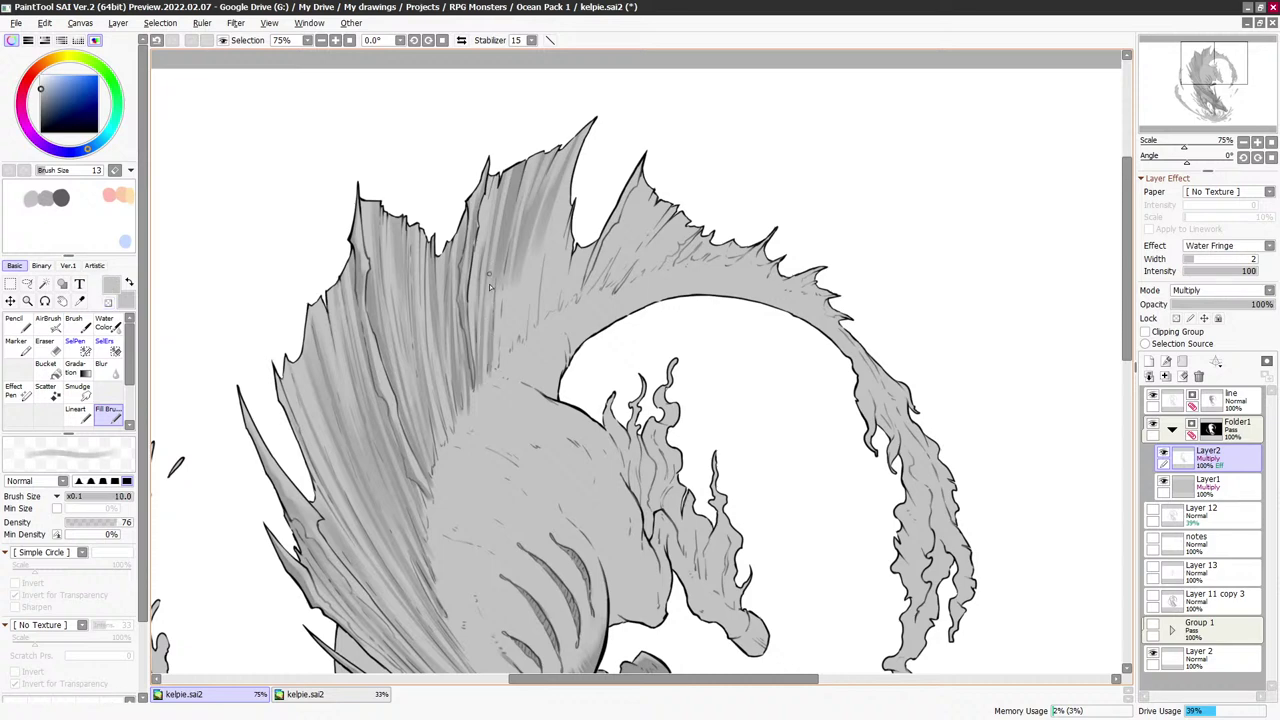
{"action": "key", "text": "minus"}
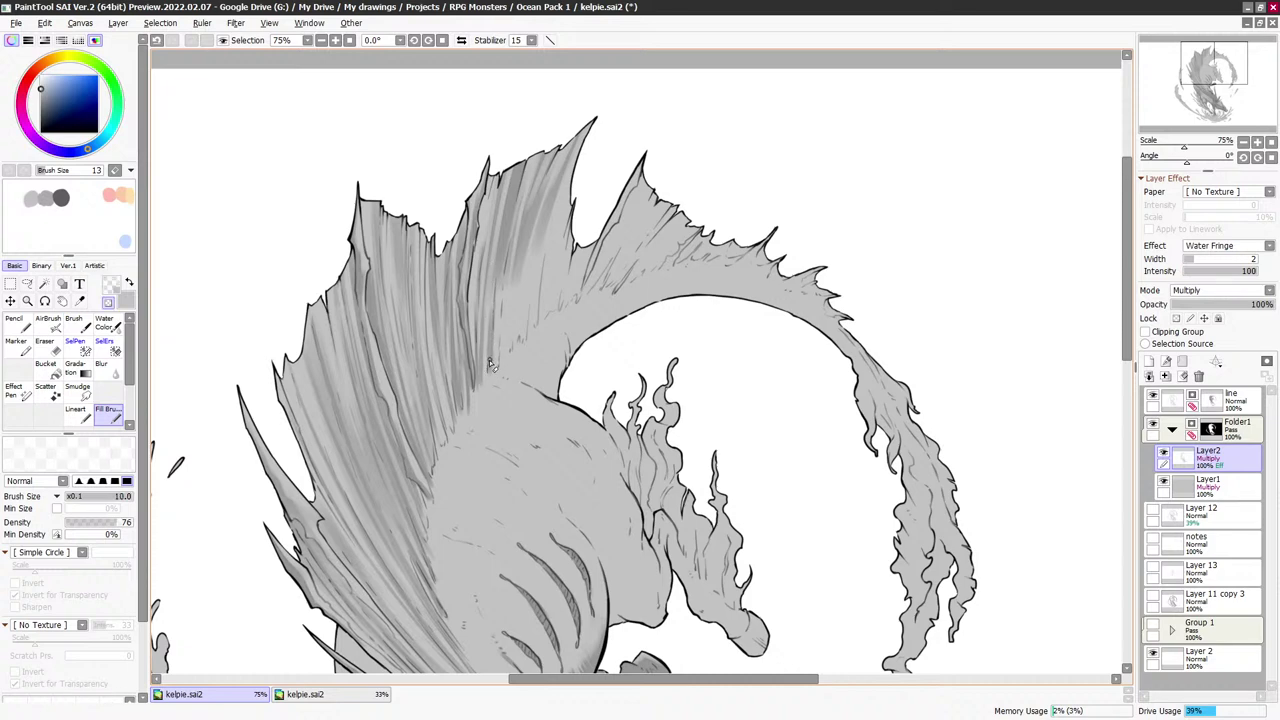
{"action": "key", "text": "minus"}
{"action": "mouse_move", "coordinate": [492, 362]}
{"action": "left_mouse_down"}
{"action": "mouse_move", "coordinate": [490, 380]}
{"action": "mouse_move", "coordinate": [496, 308]}
{"action": "left_mouse_up"}
{"action": "key", "text": "minus"}
{"action": "key", "text": "minus"}
Draw a long strand from the section's base to its upper edge with the brush at size 12, undoing the first two attempts
{"action": "key", "text": "bracketright"}
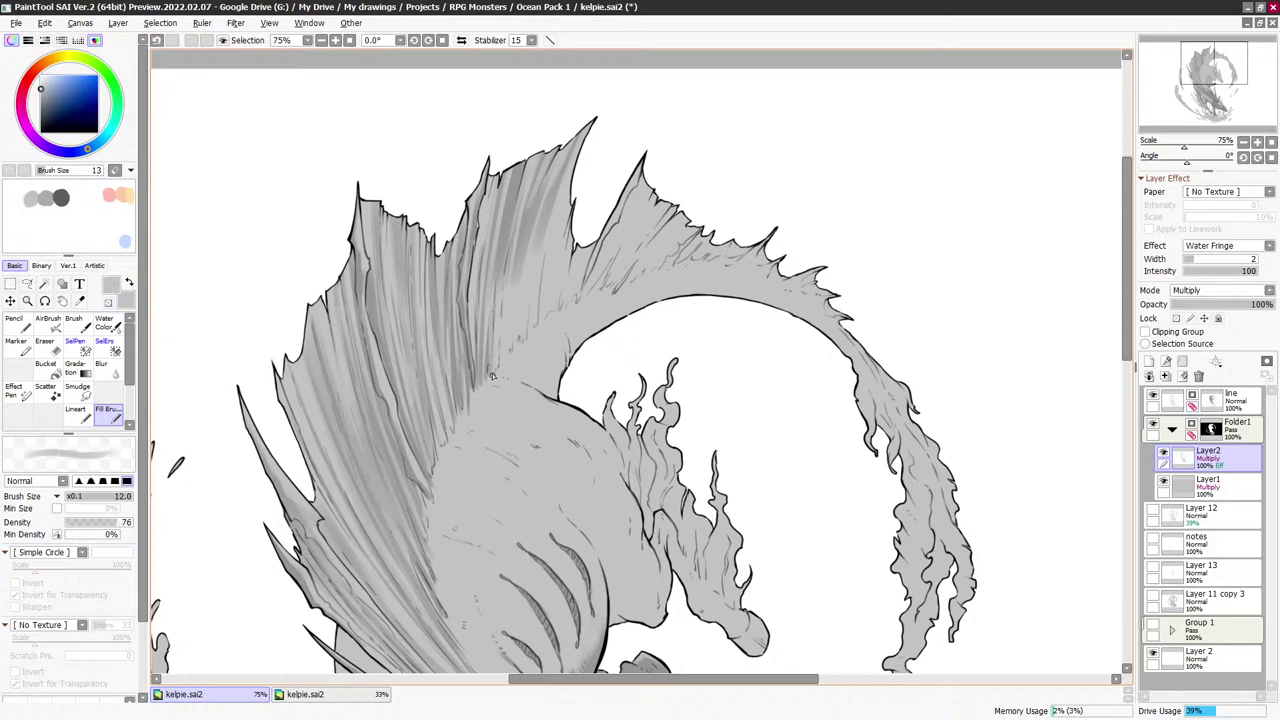
{"action": "left_click_drag", "start_coordinate": [493, 376], "coordinate": [501, 280]}
{"action": "key", "text": "ctrl+z"}
{"action": "left_click_drag", "start_coordinate": [496, 354], "coordinate": [501, 282]}
{"action": "key", "text": "ctrl+z"}
{"action": "left_click_drag", "start_coordinate": [493, 372], "coordinate": [525, 162]}
Add a strand beneath the second peak's tip, alongside the fold line, with the brush at size 9
{"action": "key", "text": "minus"}
{"action": "key", "text": "minus"}
{"action": "key", "text": "bracketleft"}
{"action": "key", "text": "bracketleft"}
{"action": "left_click_drag", "start_coordinate": [483, 254], "coordinate": [493, 178]}
Shade the lower middle of the tallest mane section with the brush at size 25 and split it into strands with the eraser at sizes 14 and 9
{"action": "key", "text": "bracketright"}
{"action": "key", "text": "bracketright"}
{"action": "key", "text": "bracketright"}
{"action": "key", "text": "bracketright"}
{"action": "key", "text": "bracketright"}
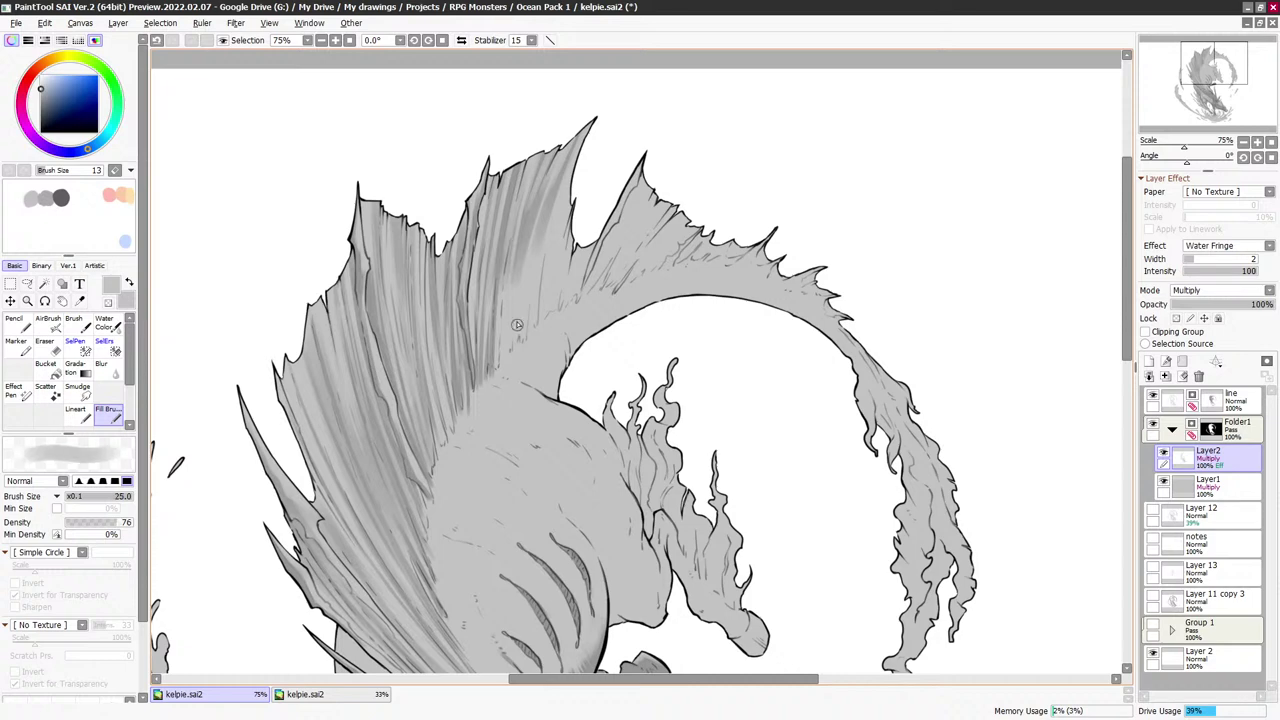
{"action": "left_click_drag", "start_coordinate": [506, 360], "coordinate": [514, 278]}
{"action": "key", "text": "minus"}
{"action": "key", "text": "bracketleft"}
{"action": "key", "text": "bracketleft"}
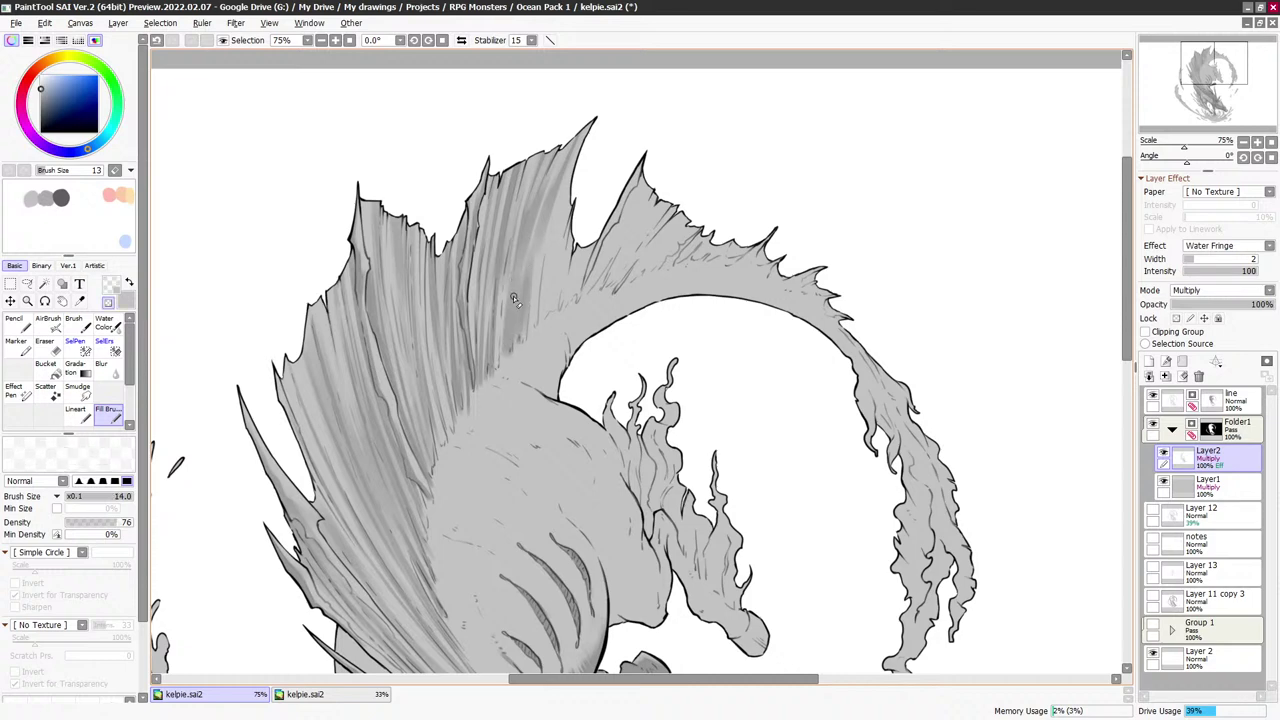
{"action": "key", "text": "bracketleft"}
{"action": "key", "text": "bracketleft"}
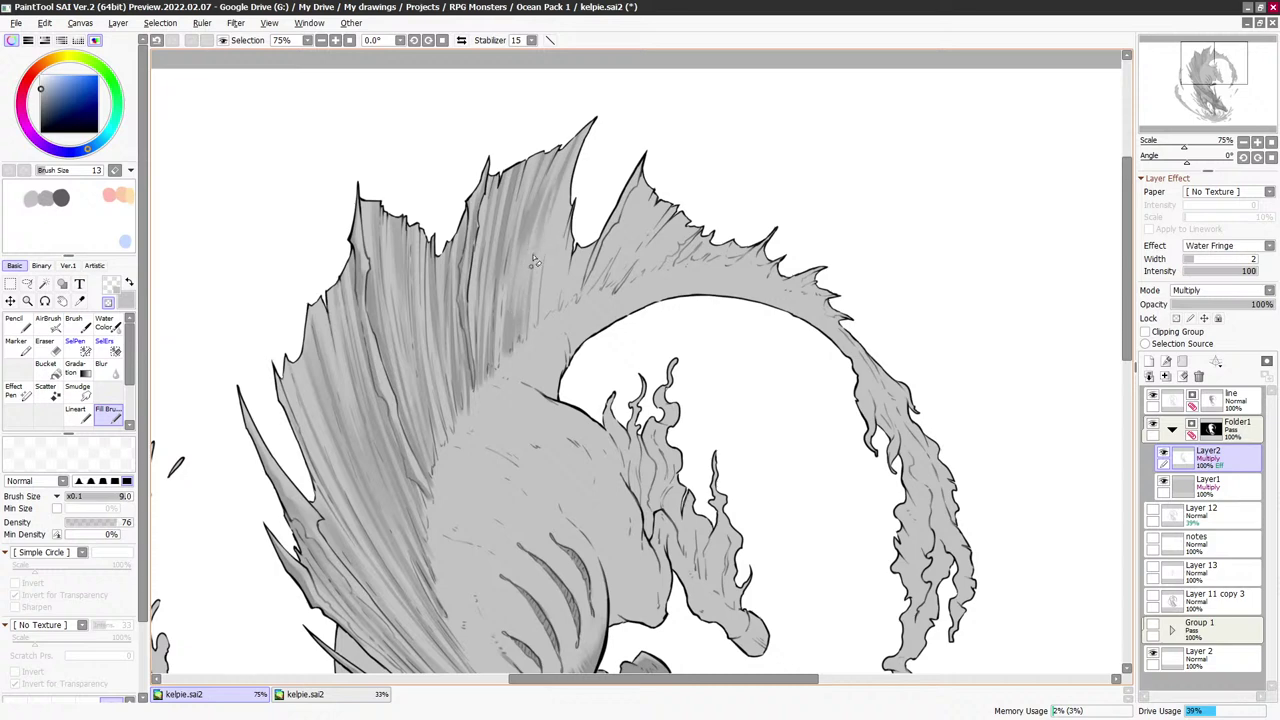
Add thin strands reaching the upper edge of the tallest mane section with the brush and refine them with the eraser, both at size 8
{"action": "key", "text": "minus"}
{"action": "key", "text": "bracketleft"}
{"action": "key", "text": "bracketleft"}
{"action": "key", "text": "bracketright"}
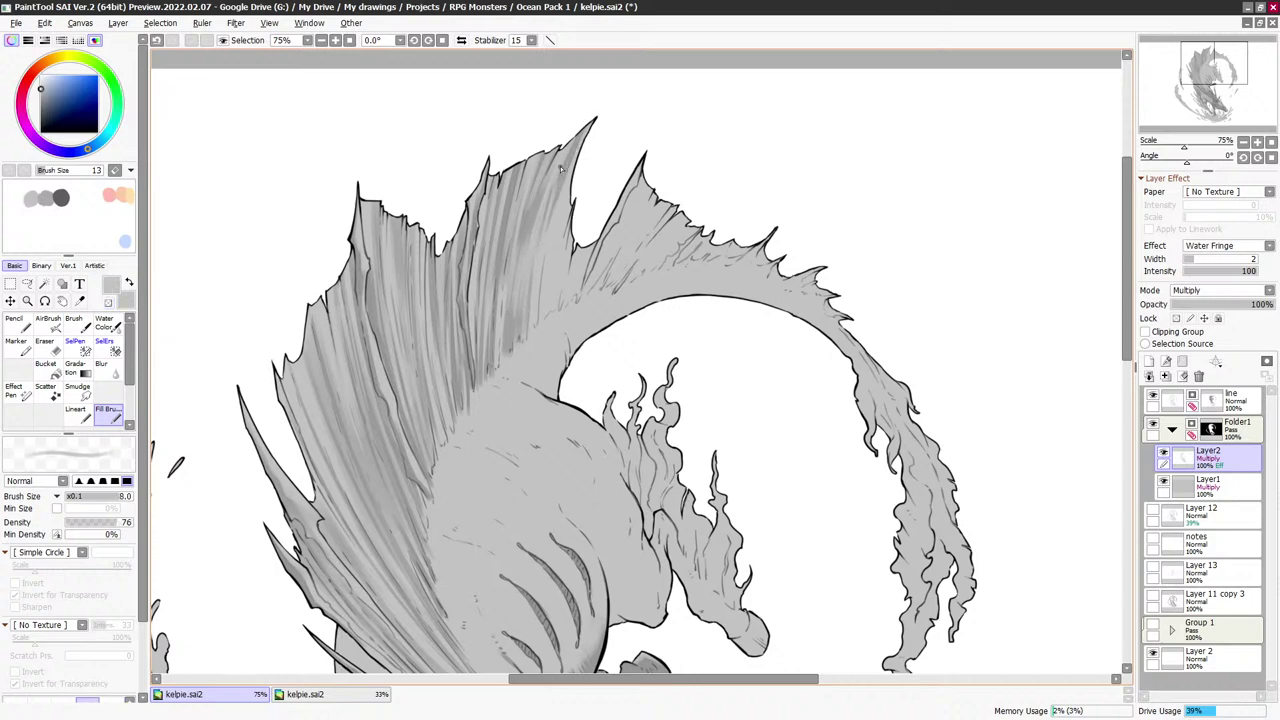
{"action": "key", "text": "minus"}
{"action": "key", "text": "minus"}
{"action": "key", "text": "minus"}
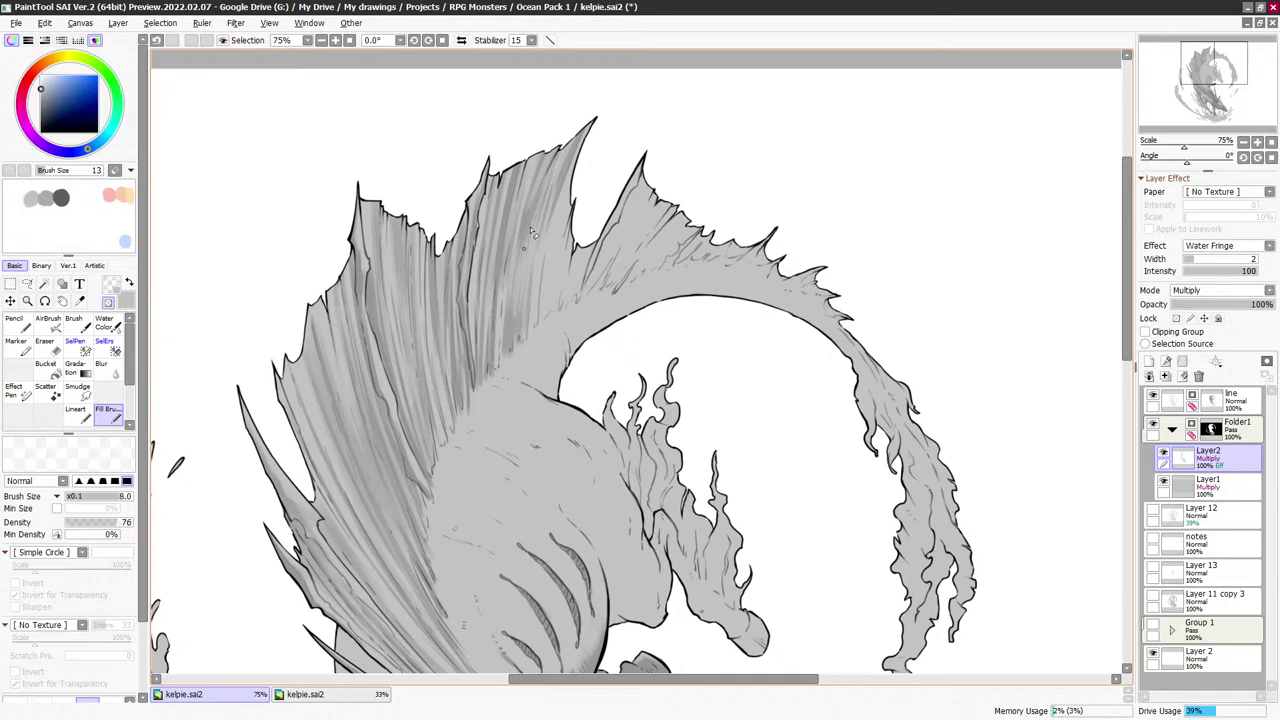
{"action": "key", "text": "minus"}
{"action": "key", "text": "minus"}
{"action": "left_click_drag", "start_coordinate": [525, 250], "coordinate": [538, 186]}
Shade strands along the far edge of the tallest mane section with the brush at sizes 10 and 9 and clean them with the eraser at size 8
{"action": "key", "text": "minus"}
{"action": "key", "text": "bracketright"}
{"action": "key", "text": "bracketright"}
{"action": "mouse_move", "coordinate": [540, 320]}
{"action": "left_mouse_down"}
{"action": "mouse_move", "coordinate": [548, 235]}
{"action": "mouse_move", "coordinate": [531, 322]}
{"action": "mouse_move", "coordinate": [566, 200]}
{"action": "mouse_move", "coordinate": [546, 297]}
{"action": "mouse_move", "coordinate": [578, 201]}
{"action": "left_mouse_up"}
{"action": "key", "text": "bracketright"}
{"action": "key", "text": "bracketright"}
{"action": "key", "text": "bracketright"}
{"action": "key", "text": "bracketleft"}
{"action": "key", "text": "bracketleft"}
{"action": "key", "text": "bracketleft"}
{"action": "key", "text": "bracketleft"}
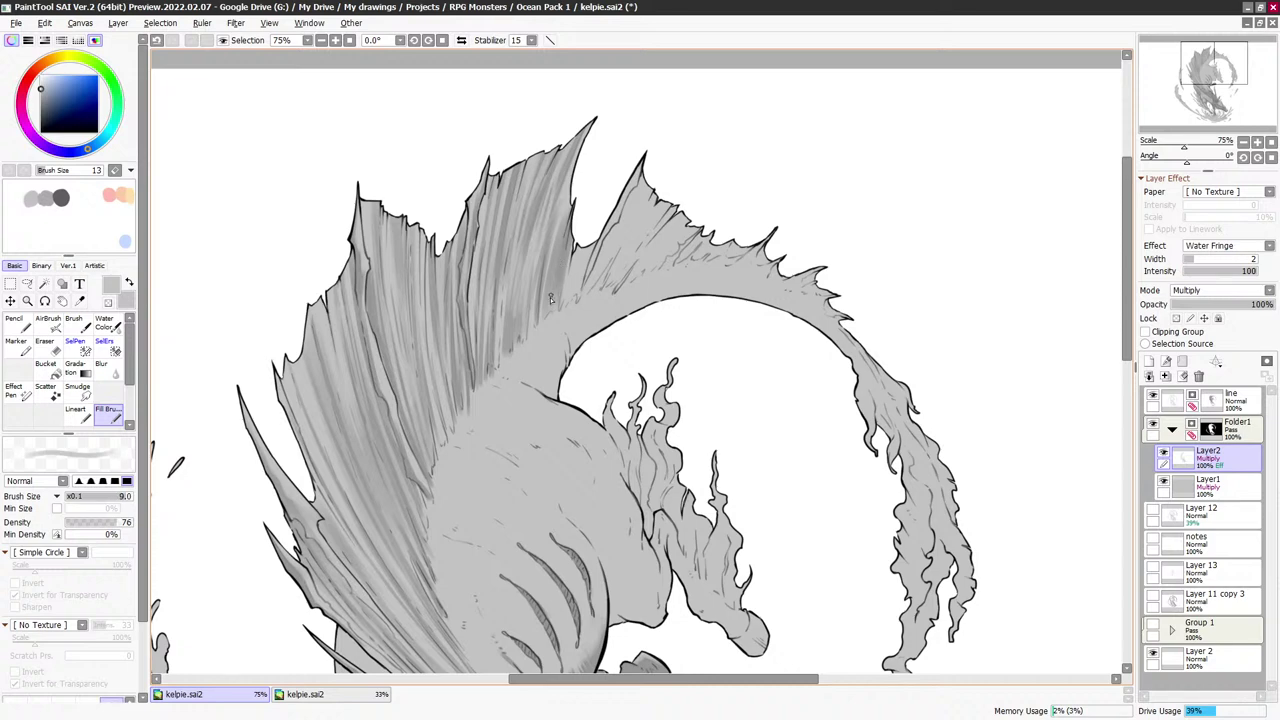
{"action": "key", "text": "minus"}
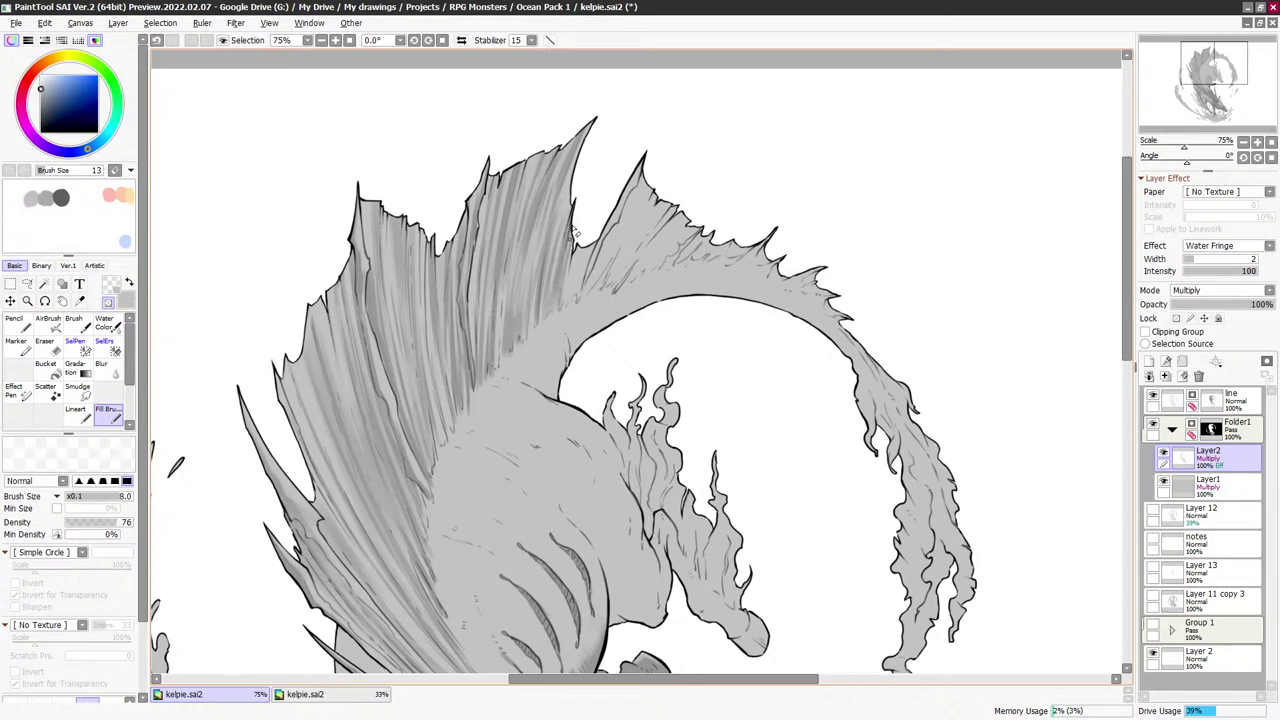
Shade the strands below the notch between the tallest mane peak and the next one with the brush at size 12
{"action": "key", "text": "minus"}
{"action": "key", "text": "bracketleft"}
{"action": "key", "text": "minus"}
{"action": "key", "text": "minus"}
{"action": "key", "text": "bracketright"}
{"action": "key", "text": "bracketright"}
{"action": "left_click_drag", "start_coordinate": [566, 308], "coordinate": [576, 250]}
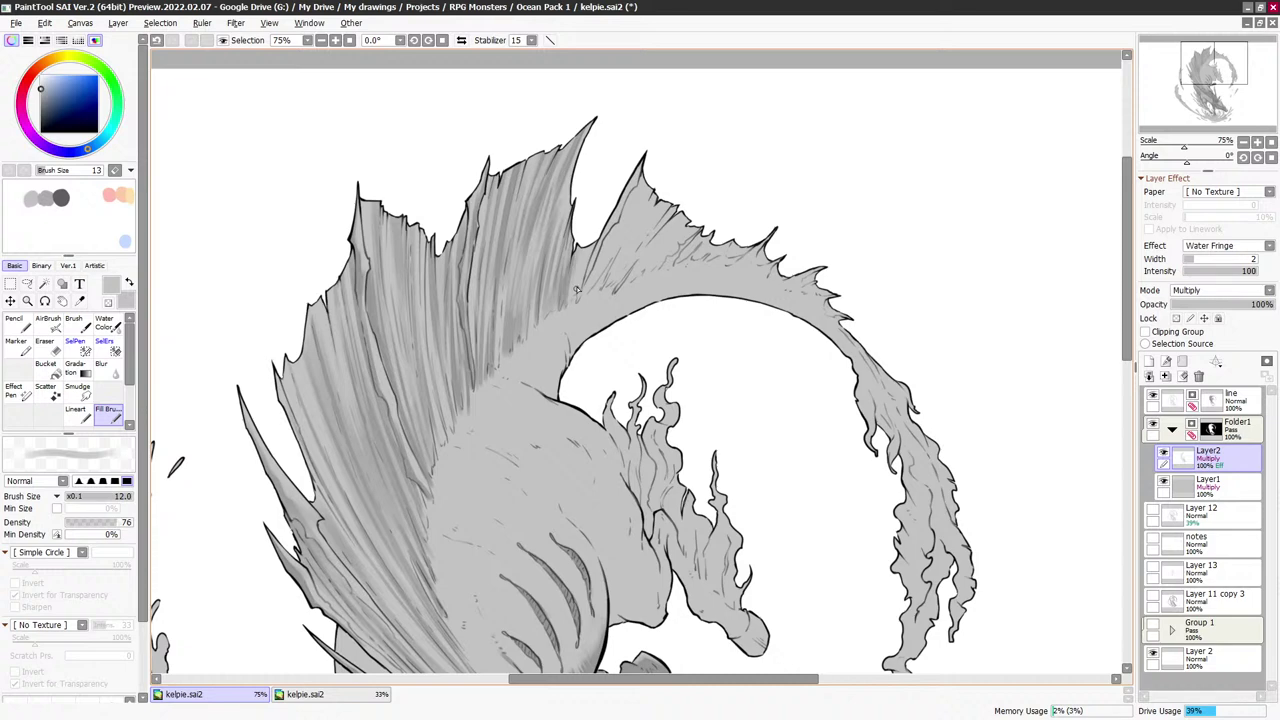
{"action": "left_click_drag", "start_coordinate": [571, 350], "coordinate": [577, 289]}
Refine the strands along the lower jagged outer edge of the mane with the brush at size 9 and the eraser at size 4
{"action": "key", "text": "bracketleft"}
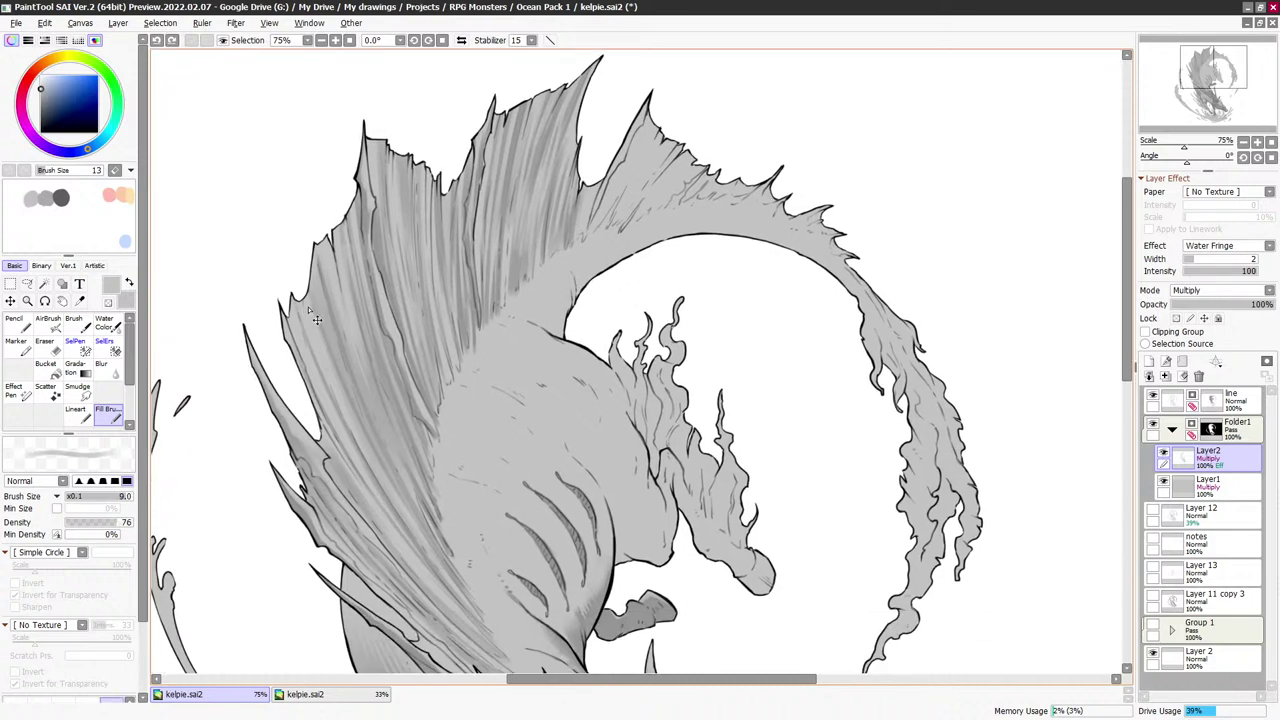
{"action": "key", "text": "bracketleft"}
{"action": "key", "text": "bracketleft"}
{"action": "key", "text": "bracketleft"}
{"action": "key", "text": "bracketleft"}
{"action": "key", "text": "bracketleft"}
{"action": "key", "text": "minus"}
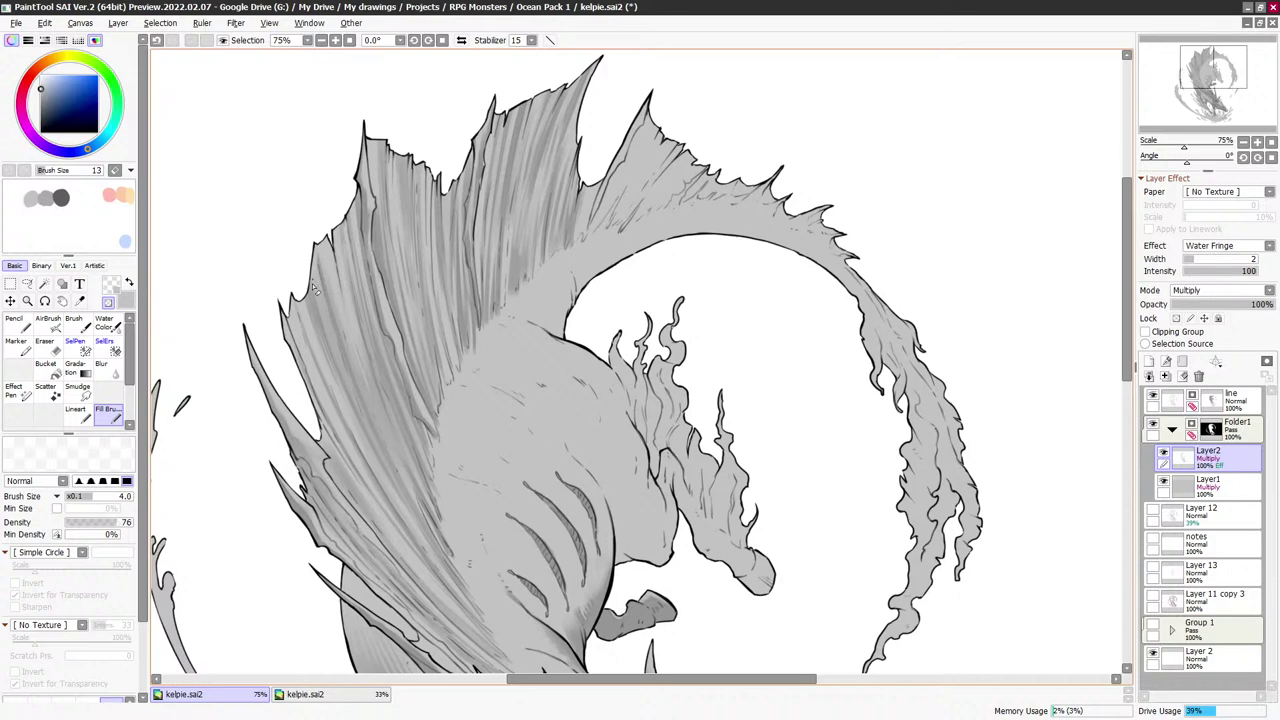
{"action": "key", "text": "minus"}
{"action": "key", "text": "minus"}
{"action": "key", "text": "minus"}
Shade the strands below the notch beside the tallest mane peak with the brush at size 7 and trim them with the eraser at size 10
{"action": "key", "text": "bracketright"}
{"action": "key", "text": "bracketright"}
{"action": "key", "text": "bracketright"}
{"action": "key", "text": "bracketright"}
{"action": "key", "text": "bracketright"}
{"action": "key", "text": "bracketright"}
{"action": "key", "text": "bracketright"}
{"action": "key", "text": "bracketright"}
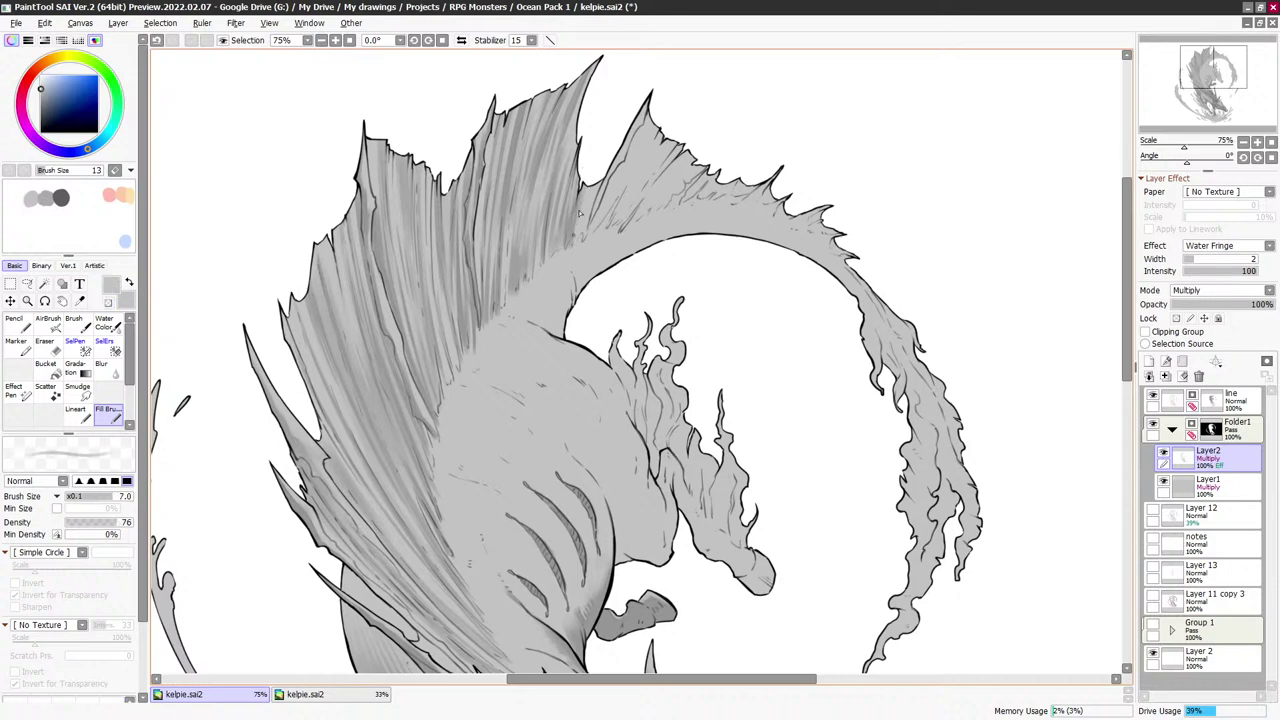
{"action": "left_click_drag", "start_coordinate": [578, 234], "coordinate": [600, 178]}
{"action": "key", "text": "minus"}
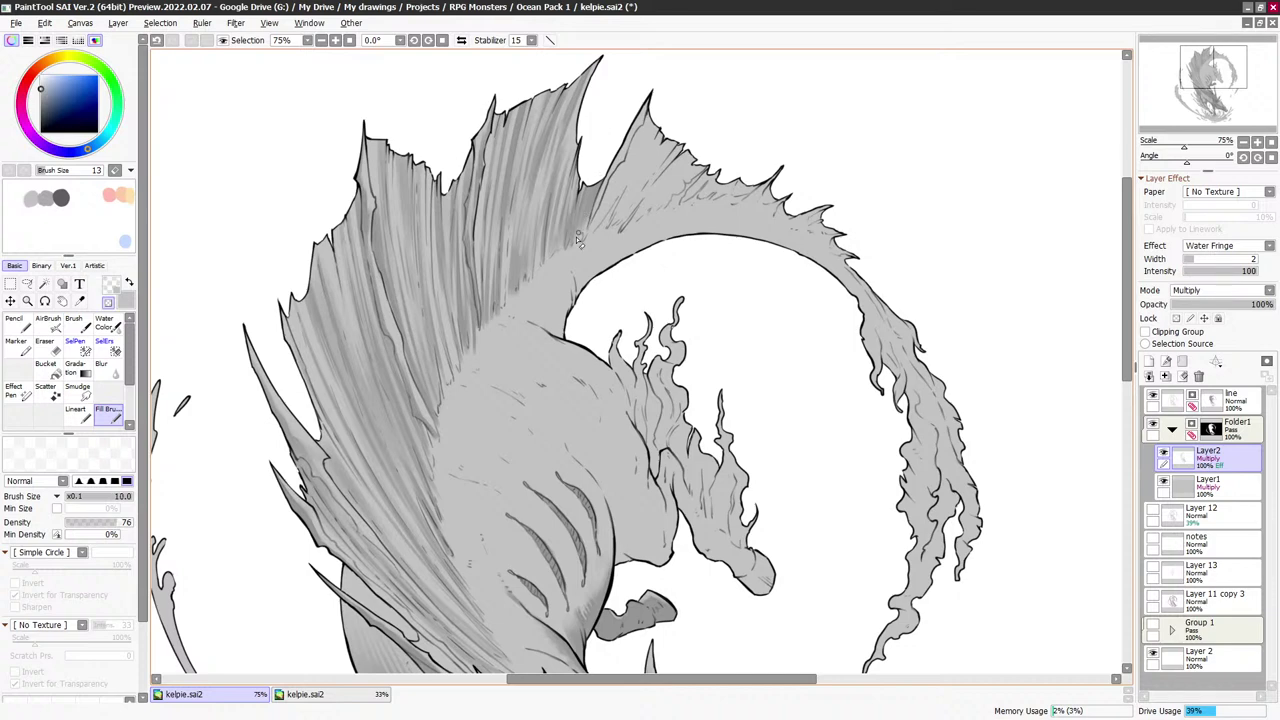
{"action": "key", "text": "bracketleft"}
{"action": "key", "text": "bracketleft"}
{"action": "key", "text": "bracketleft"}
{"action": "key", "text": "bracketleft"}
{"action": "key", "text": "bracketleft"}
{"action": "key", "text": "bracketleft"}
{"action": "key", "text": "bracketleft"}
{"action": "key", "text": "minus"}
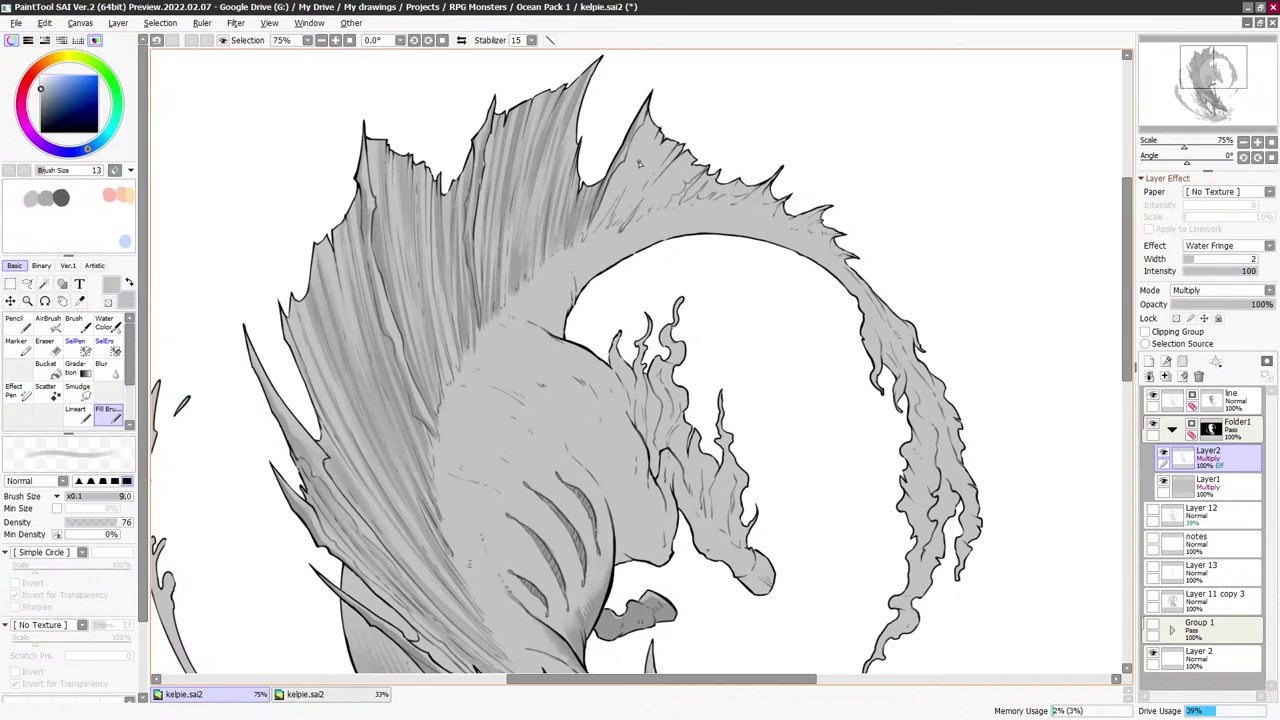
Shade the leading edge of the mane peak past the notch with the brush at size 16 and split it with the eraser at size 9
{"action": "key", "text": "]"}
{"action": "key", "text": "]"}
{"action": "key", "text": "]"}
{"action": "mouse_move", "coordinate": [602, 226]}
{"action": "left_mouse_down"}
{"action": "mouse_move", "coordinate": [662, 150]}
{"action": "mouse_move", "coordinate": [630, 204]}
{"action": "left_mouse_up"}
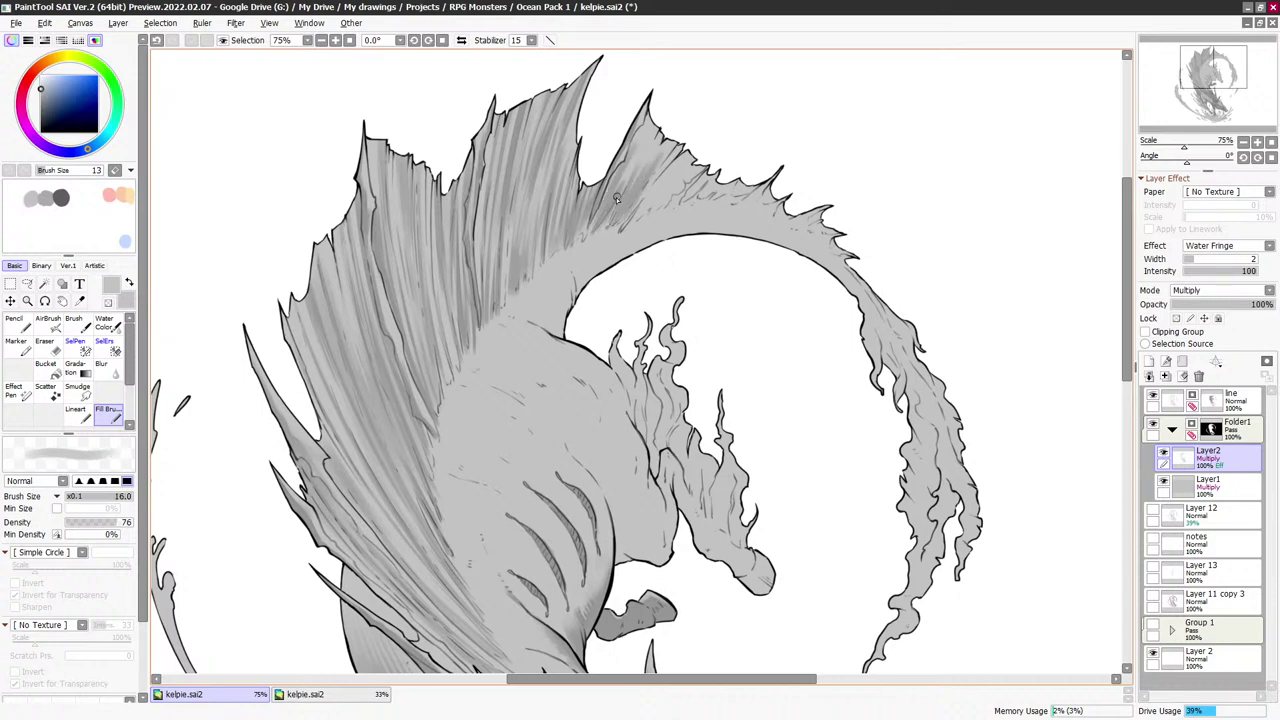
{"action": "left_click_drag", "start_coordinate": [616, 199], "coordinate": [645, 130]}
{"action": "key", "text": "e"}
{"action": "key", "text": "minus"}
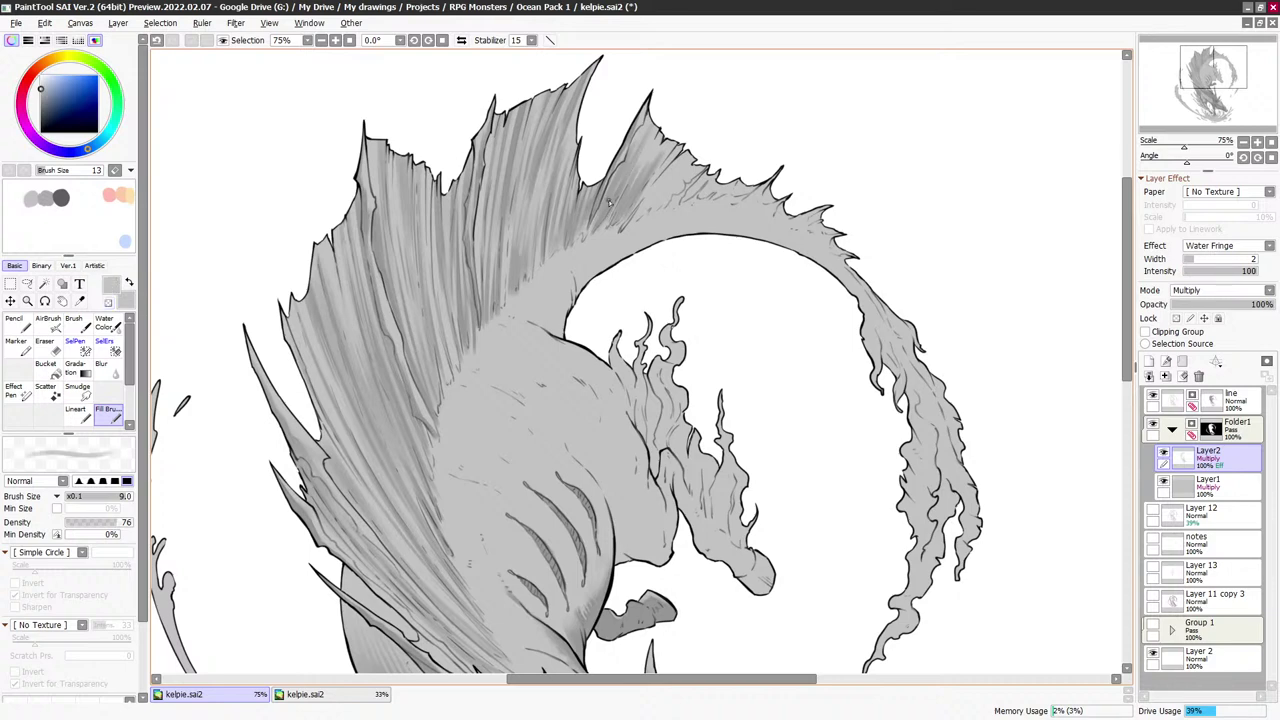
{"action": "key", "text": "minus"}
{"action": "mouse_move", "coordinate": [616, 187]}
{"action": "left_mouse_down"}
{"action": "mouse_move", "coordinate": [636, 157]}
{"action": "mouse_move", "coordinate": [607, 202]}
{"action": "mouse_move", "coordinate": [658, 122]}
{"action": "left_mouse_up"}
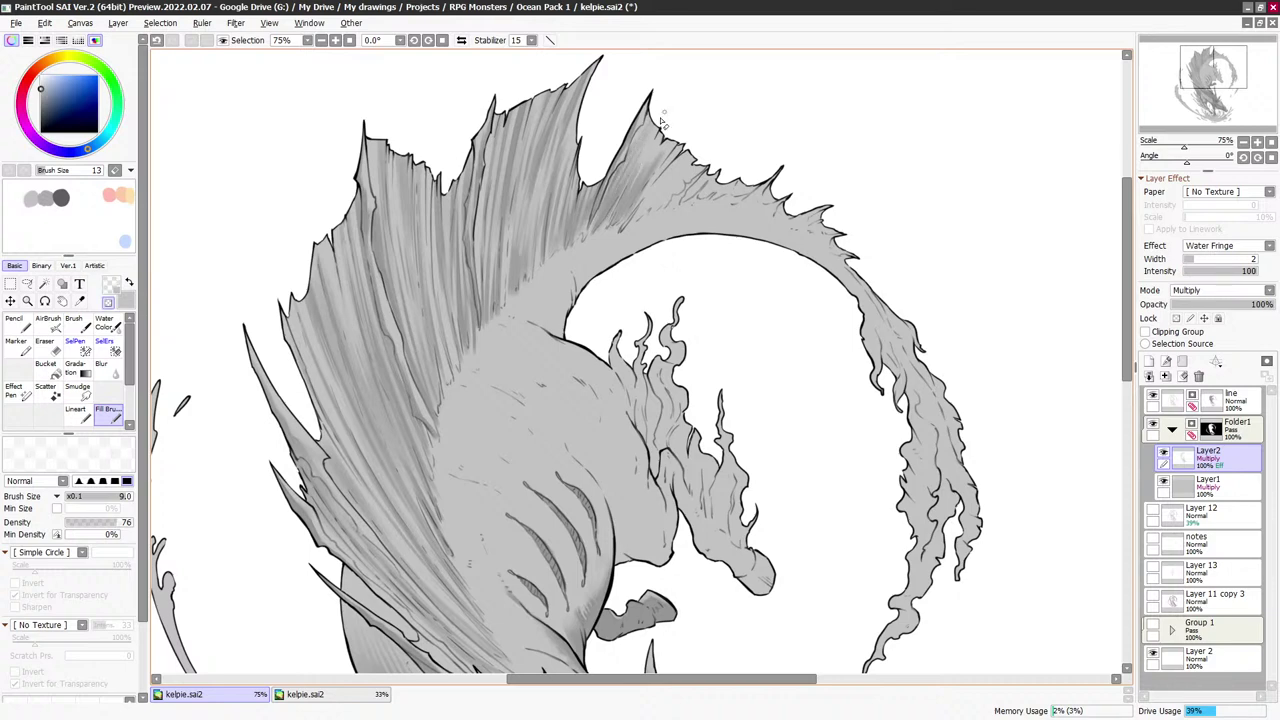
Add strands across the middle of the same mane peak with the brush at size 16 and thin them with the eraser at size 8
{"action": "key", "text": "minus"}
{"action": "left_click_drag", "start_coordinate": [638, 196], "coordinate": [678, 138]}
{"action": "key", "text": "bracketright"}
{"action": "key", "text": "bracketright"}
{"action": "key", "text": "bracketright"}
{"action": "key", "text": "bracketright"}
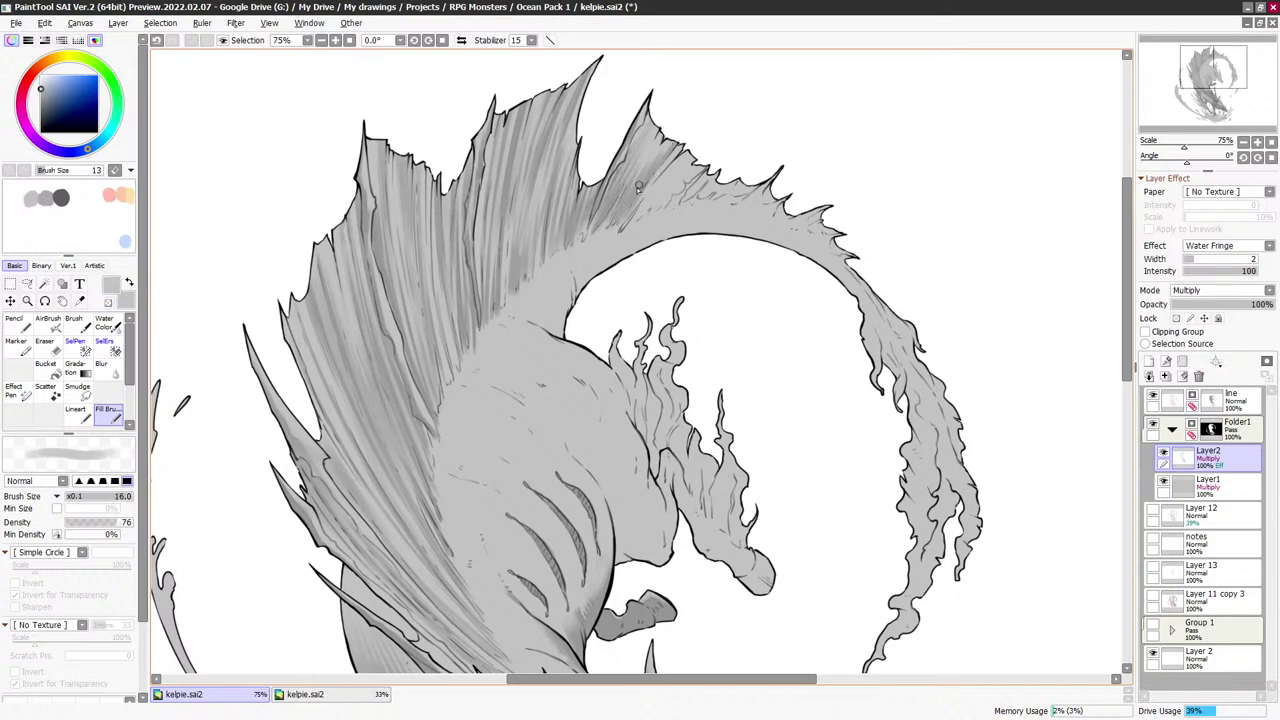
{"action": "left_click_drag", "start_coordinate": [633, 195], "coordinate": [662, 134]}
{"action": "key", "text": "e"}
{"action": "key", "text": "bracketleft"}
{"action": "key", "text": "bracketleft"}
{"action": "key", "text": "bracketleft"}
{"action": "key", "text": "bracketleft"}
{"action": "key", "text": "bracketleft"}
{"action": "key", "text": "bracketleft"}
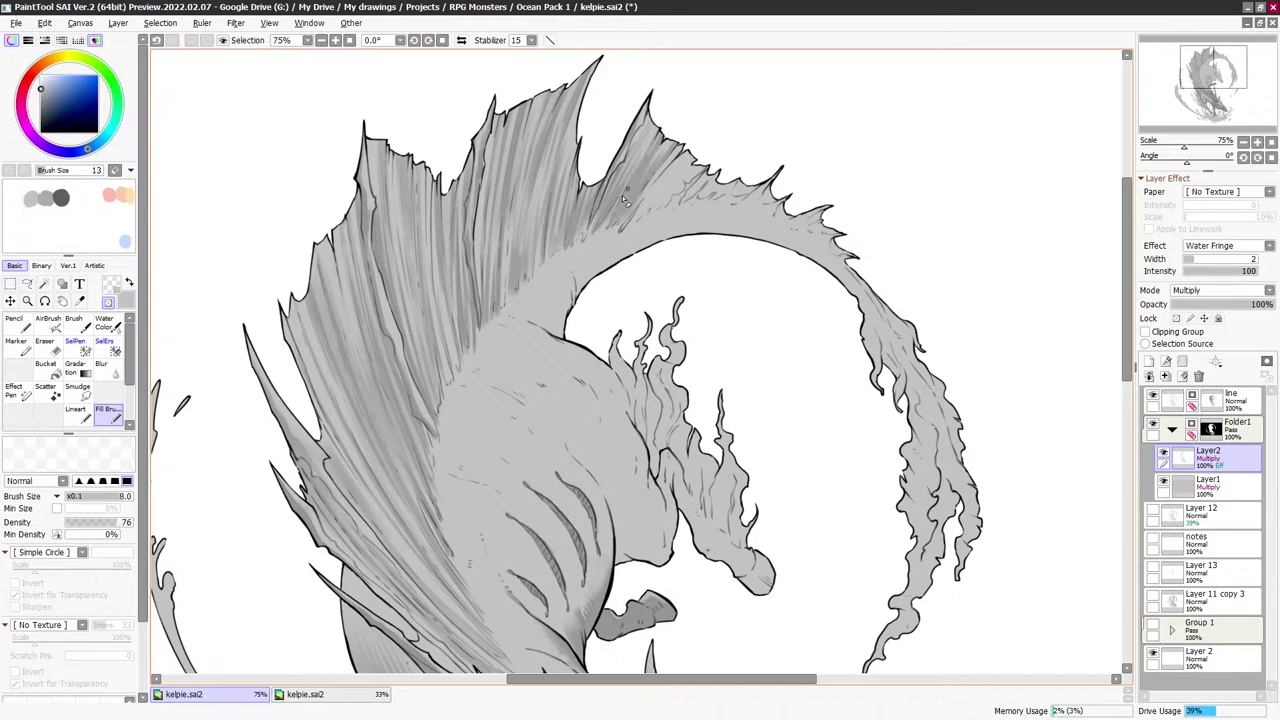
{"action": "key", "text": "minus"}
{"action": "key", "text": "bracketright"}
{"action": "left_click_drag", "start_coordinate": [628, 182], "coordinate": [660, 128]}
{"action": "key", "text": "minus"}
Shade the crease where the curved tail meets the body with the brush at size 30
{"action": "key", "text": "e"}
{"action": "key", "text": "bracketright"}
{"action": "key", "text": "bracketright"}
{"action": "key", "text": "bracketright"}
{"action": "key", "text": "bracketright"}
{"action": "key", "text": "bracketright"}
{"action": "key", "text": "bracketright"}
{"action": "key", "text": "bracketright"}
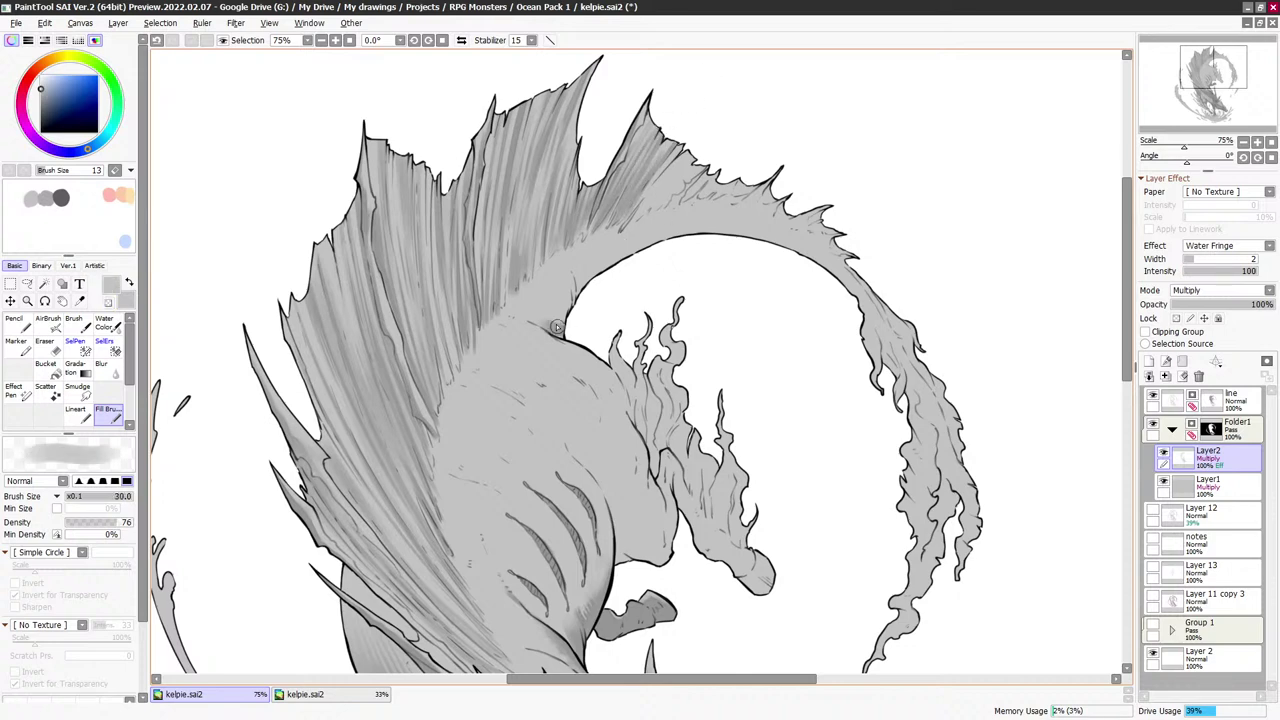
Lay in a curved shadow edge across the rounded form beside the flank slits with the brush at sizes 20 and 12
{"action": "left_click_drag", "start_coordinate": [629, 419], "coordinate": [585, 284]}
{"action": "key", "text": "bracketleft"}
{"action": "key", "text": "bracketleft"}
{"action": "key", "text": "bracketleft"}
{"action": "key", "text": "bracketleft"}
{"action": "key", "text": "bracketleft"}
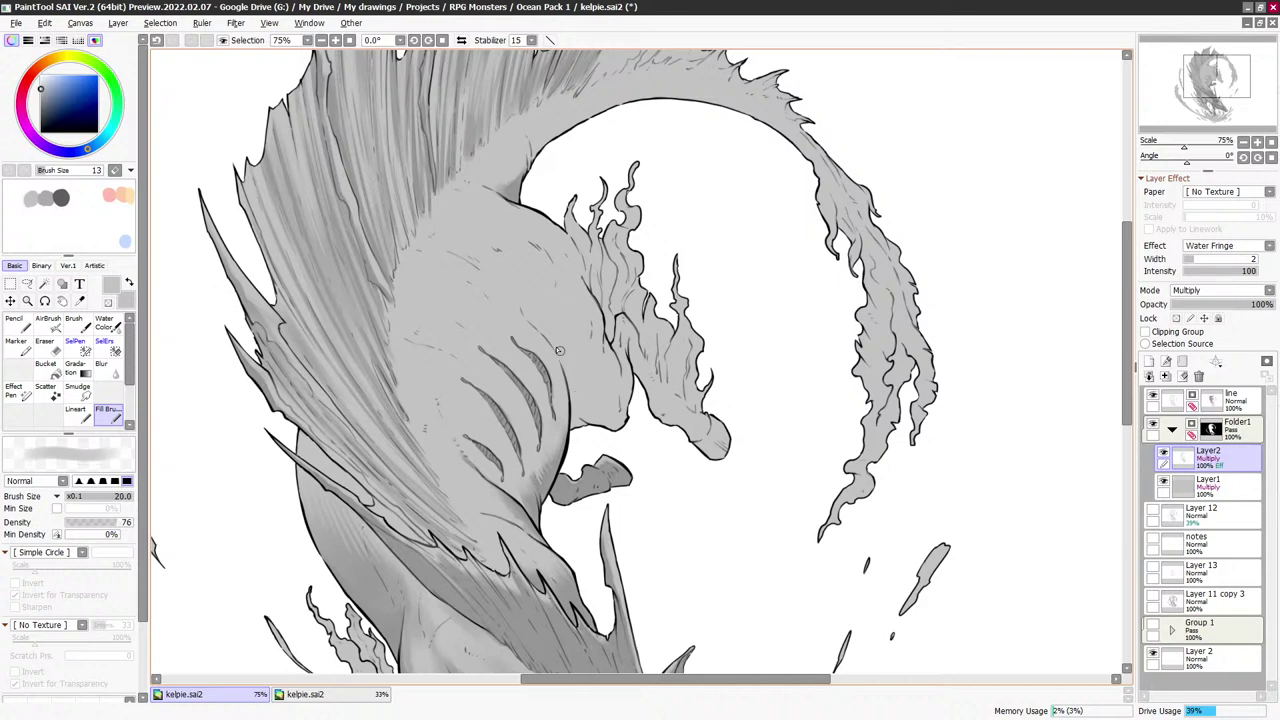
{"action": "left_click_drag", "start_coordinate": [531, 325], "coordinate": [604, 381]}
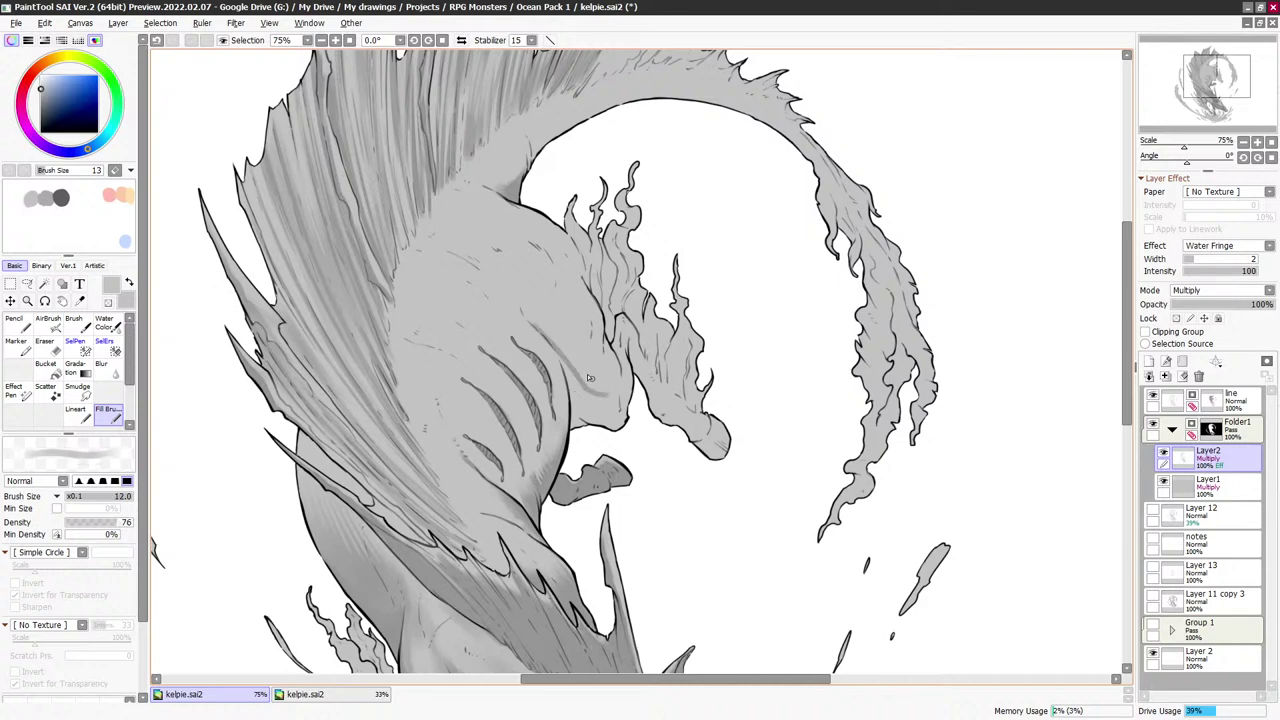
{"action": "key", "text": "bracketleft"}
Fill the lower part of the rounded form beside the flank slits with shadow, enlarging the brush to size 35
{"action": "key", "text": "bracketright"}
{"action": "key", "text": "bracketright"}
{"action": "key", "text": "bracketright"}
{"action": "key", "text": "bracketright"}
{"action": "key", "text": "bracketright"}
{"action": "mouse_move", "coordinate": [583, 381]}
{"action": "left_mouse_down"}
{"action": "mouse_move", "coordinate": [618, 400]}
{"action": "mouse_move", "coordinate": [582, 392]}
{"action": "mouse_move", "coordinate": [563, 363]}
{"action": "mouse_move", "coordinate": [573, 432]}
{"action": "mouse_move", "coordinate": [593, 417]}
{"action": "mouse_move", "coordinate": [617, 441]}
{"action": "left_mouse_up"}
{"action": "key", "text": "bracketleft"}
{"action": "key", "text": "bracketleft"}
{"action": "key", "text": "bracketright"}
{"action": "key", "text": "bracketright"}
{"action": "key", "text": "bracketright"}
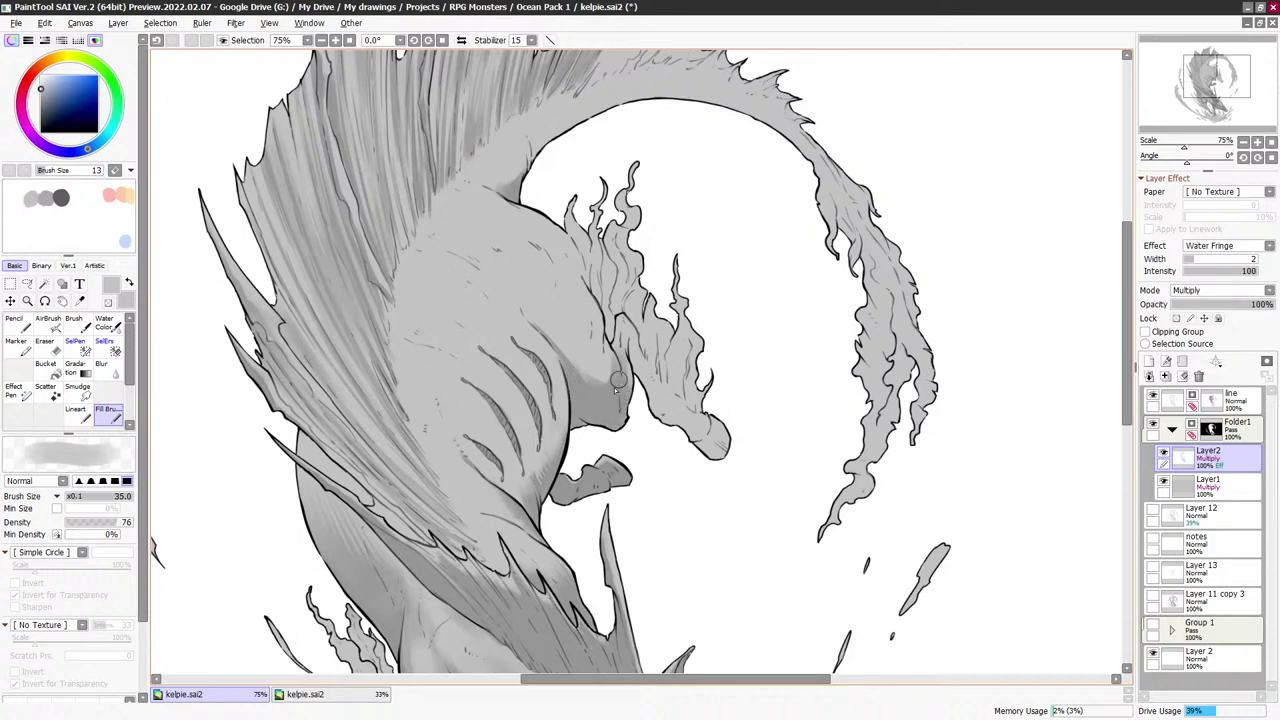
Shape the shading at the narrow upper tip of the rounded form with the eraser at size 16 and the brush at size 10
{"action": "key", "text": "bracketleft"}
{"action": "key", "text": "bracketleft"}
{"action": "key", "text": "bracketleft"}
{"action": "key", "text": "x"}
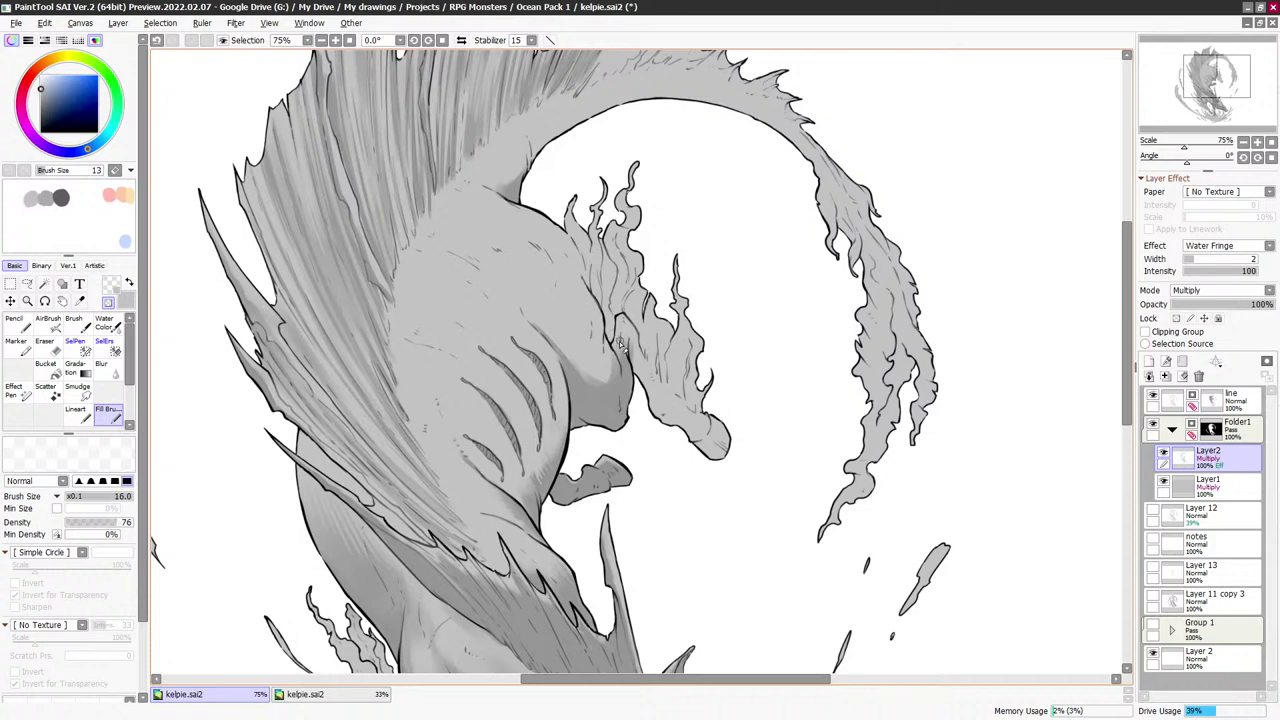
{"action": "key", "text": "x"}
{"action": "key", "text": "bracketleft"}
{"action": "key", "text": "bracketleft"}
{"action": "key", "text": "bracketleft"}
{"action": "key", "text": "bracketleft"}
{"action": "key", "text": "x"}
{"action": "key", "text": "bracketright"}
{"action": "key", "text": "x"}
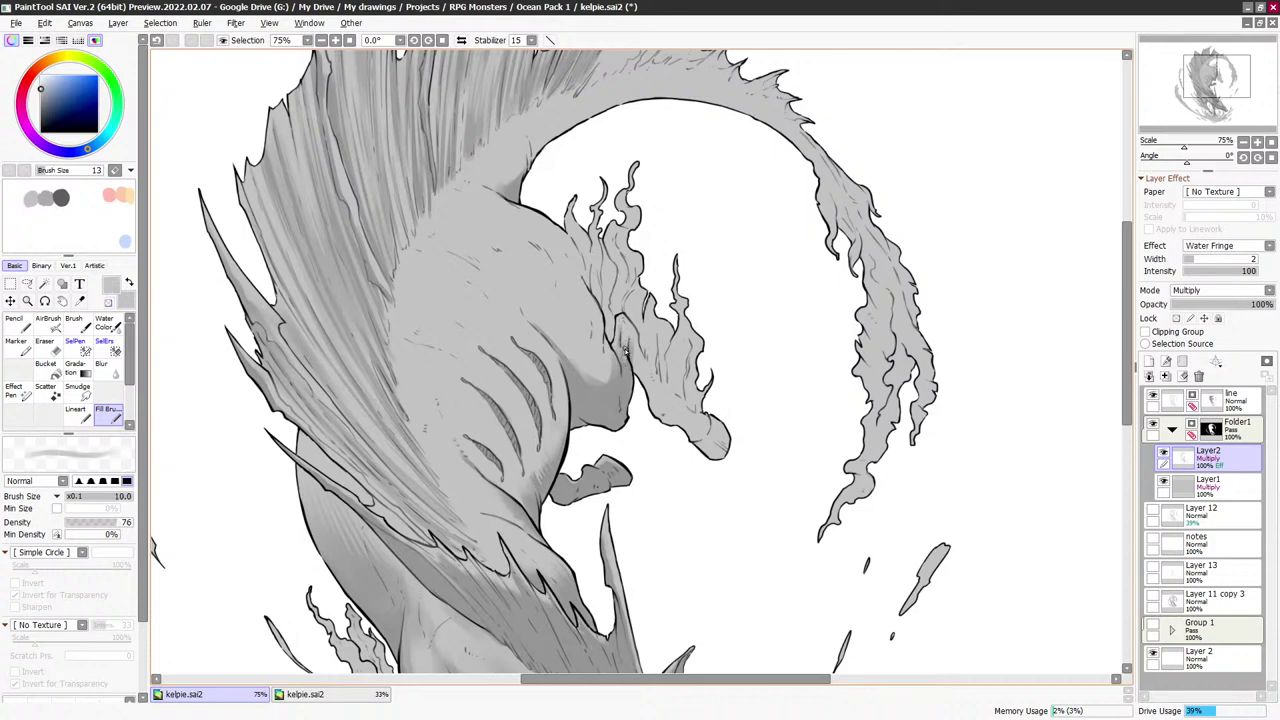
Lighten the middle of the rounded form with the eraser at sizes 20 and 30 and rework its shadow edge with the brush at size 10
{"action": "key", "text": "x"}
{"action": "key", "text": "x"}
{"action": "key", "text": "x"}
{"action": "key", "text": "bracketright"}
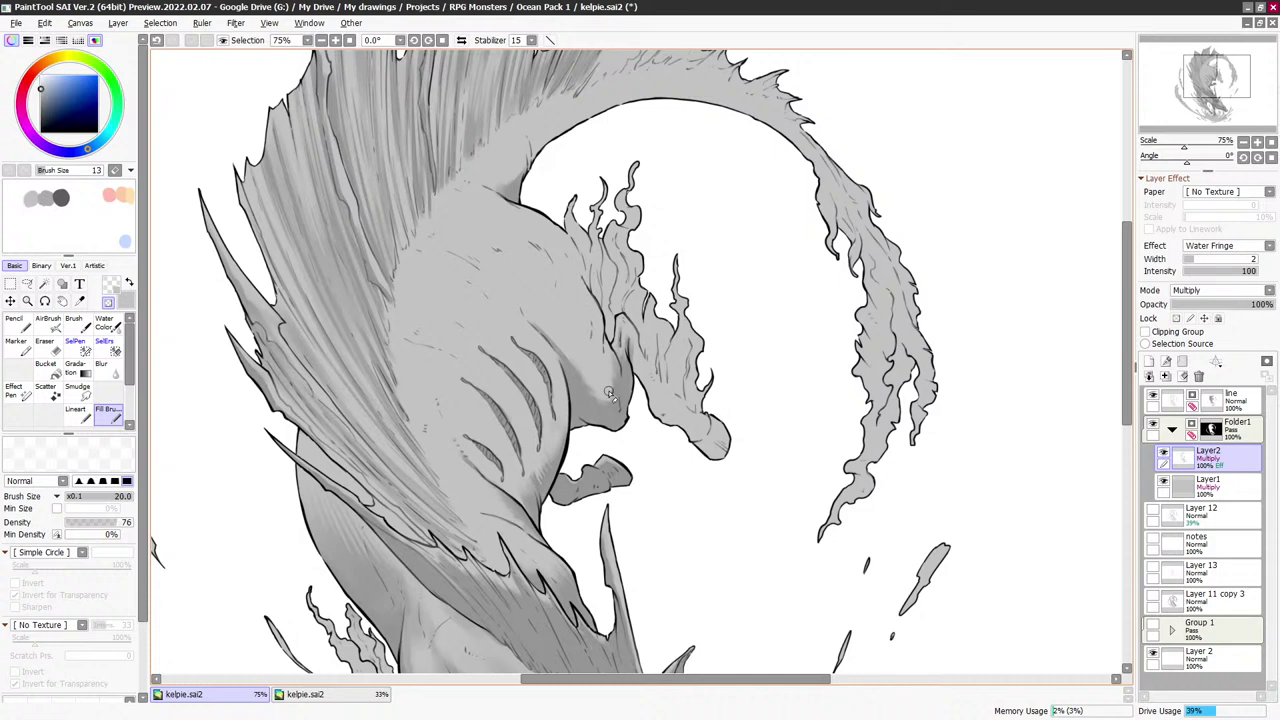
{"action": "key", "text": "minus"}
{"action": "key", "text": "bracketleft"}
{"action": "key", "text": "bracketleft"}
{"action": "key", "text": "bracketleft"}
{"action": "key", "text": "bracketleft"}
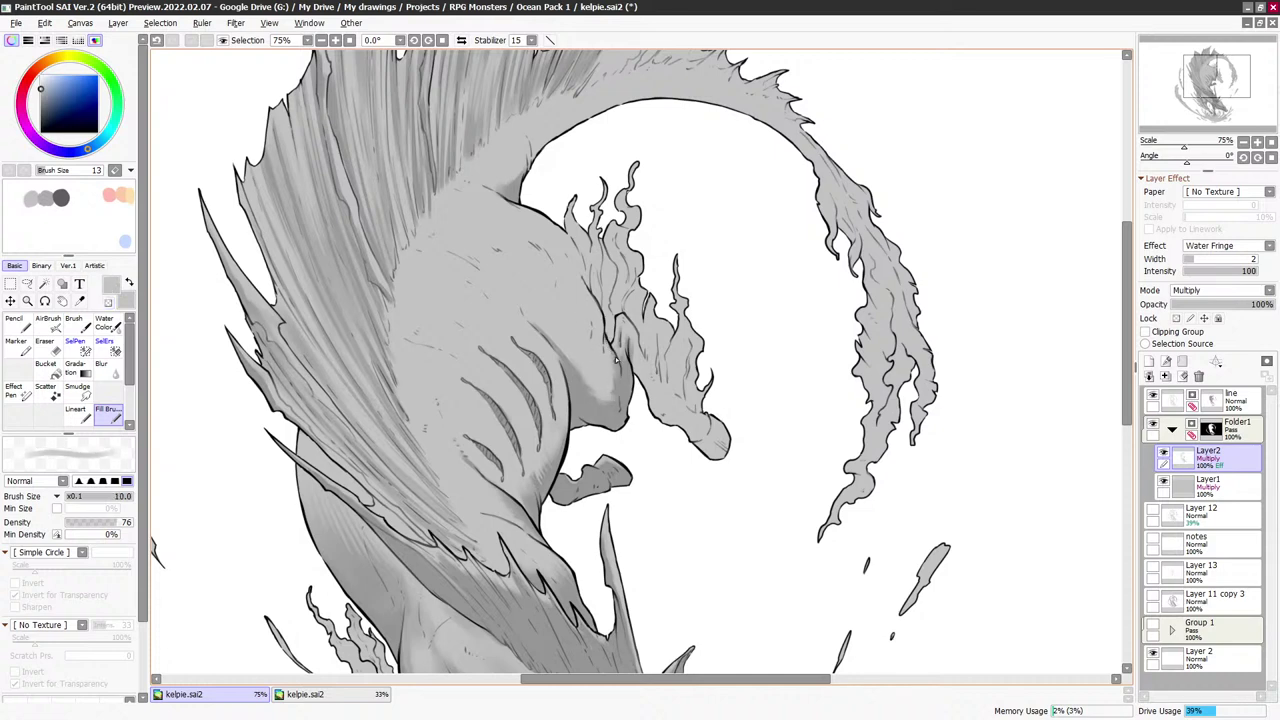
{"action": "key", "text": "a"}
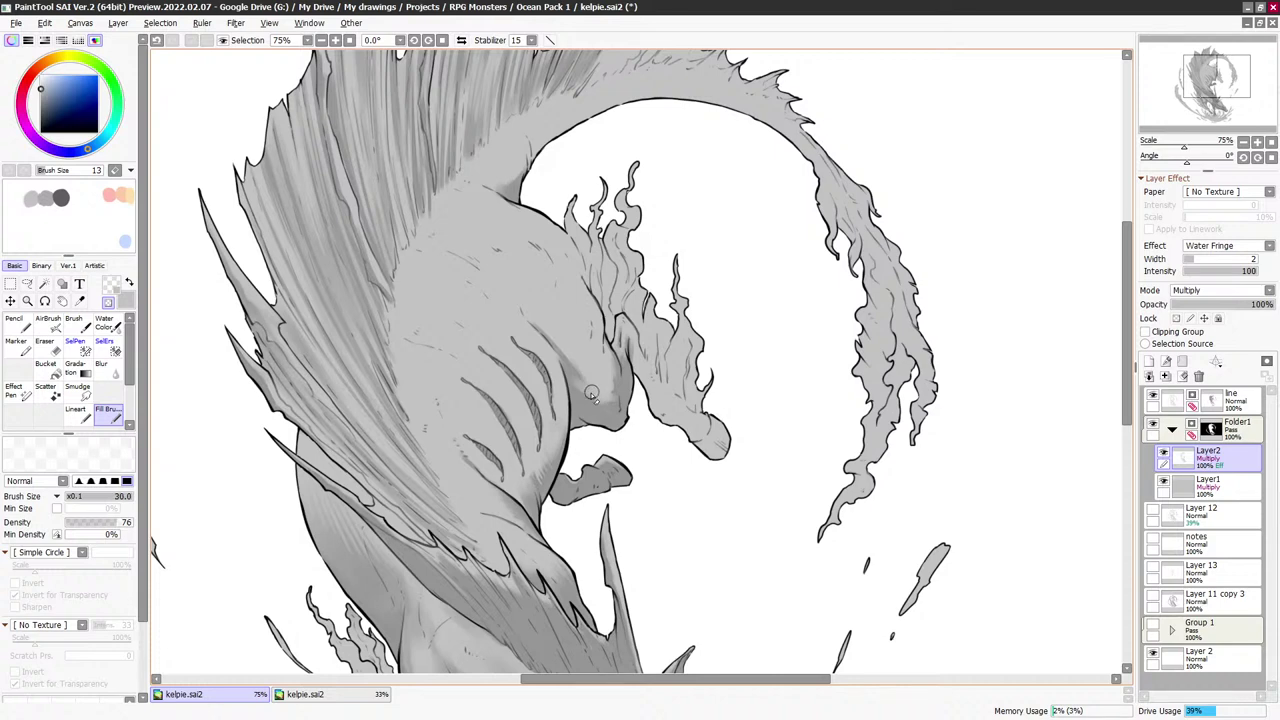
{"action": "key", "text": "a"}
{"action": "key", "text": "bracketleft"}
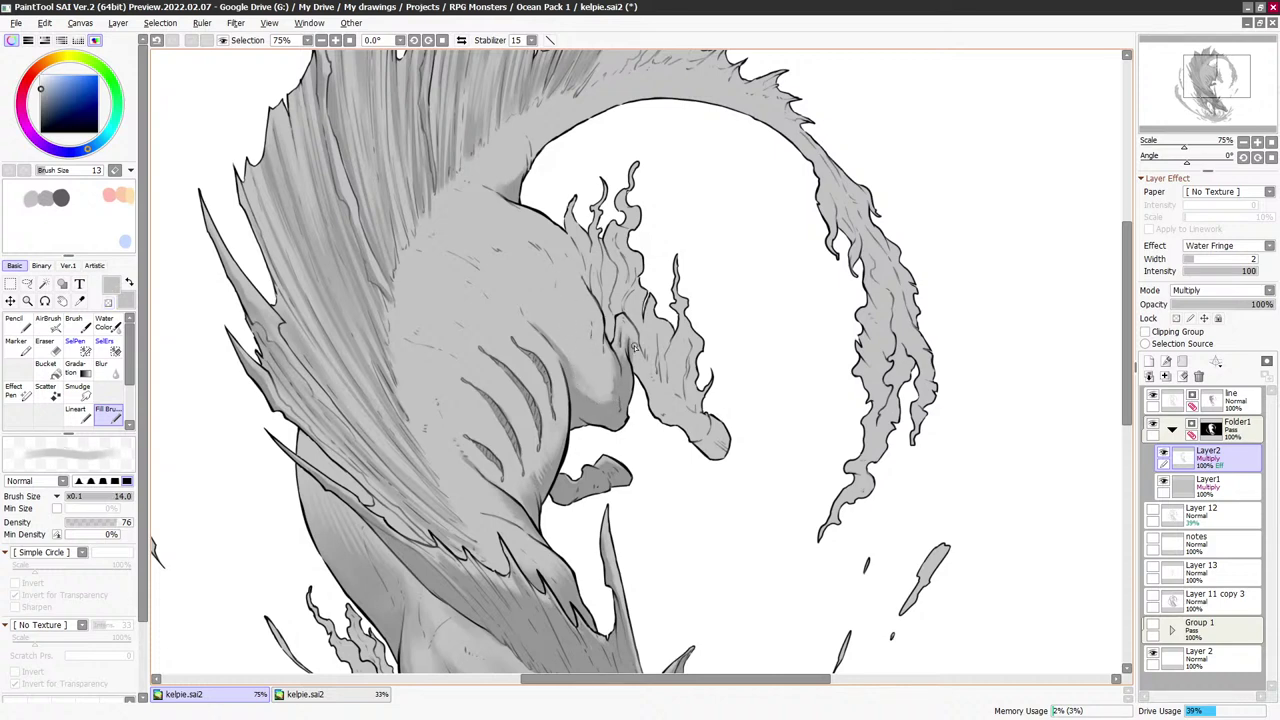
Deepen the shading along the crease and inner side of the rounded form with the brush at sizes 14 and 20
{"action": "key", "text": "bracketright"}
{"action": "key", "text": "a"}
{"action": "key", "text": "a"}
{"action": "key", "text": "bracketright"}
{"action": "key", "text": "bracketright"}
{"action": "key", "text": "bracketright"}
{"action": "key", "text": "bracketright"}
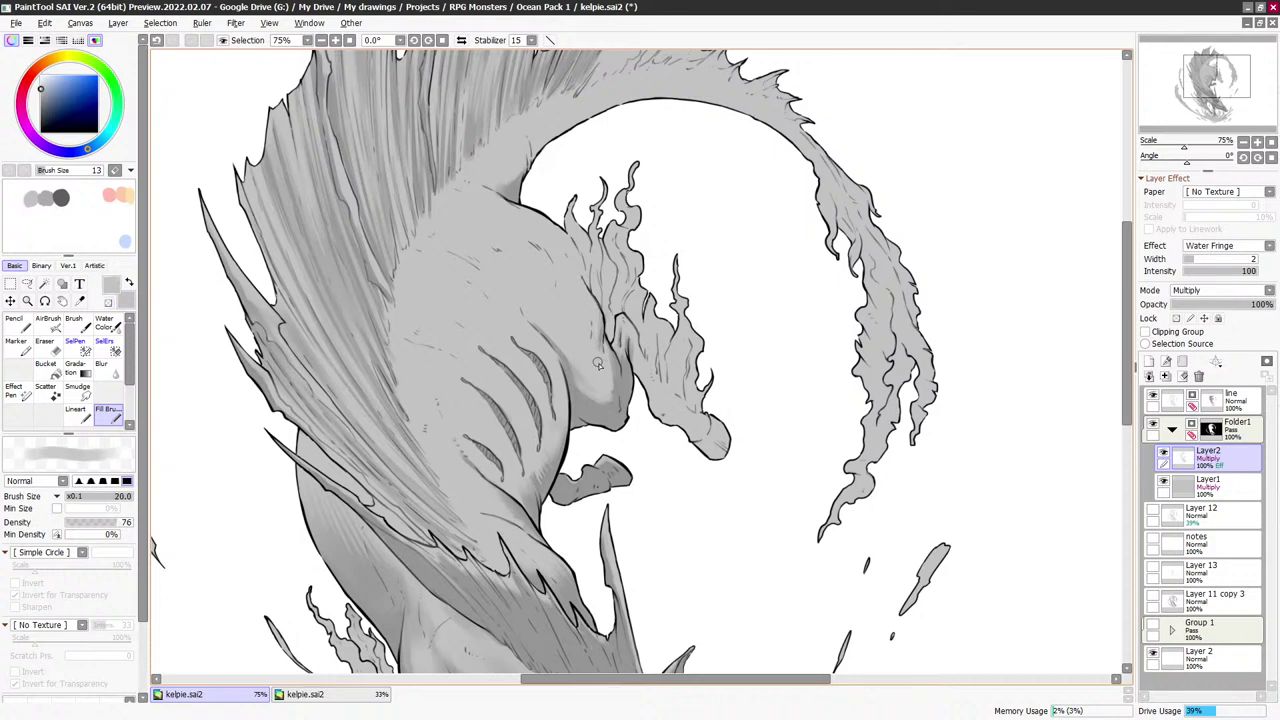
Darken the underside of the rounded form with broad brush strokes at size 120 and finer ones at size 30
{"action": "key", "text": "bracketright"}
{"action": "key", "text": "bracketright"}
{"action": "key", "text": "bracketright"}
{"action": "key", "text": "bracketright"}
{"action": "key", "text": "bracketright"}
{"action": "key", "text": "bracketright"}
{"action": "key", "text": "bracketright"}
{"action": "key", "text": "bracketright"}
{"action": "key", "text": "bracketright"}
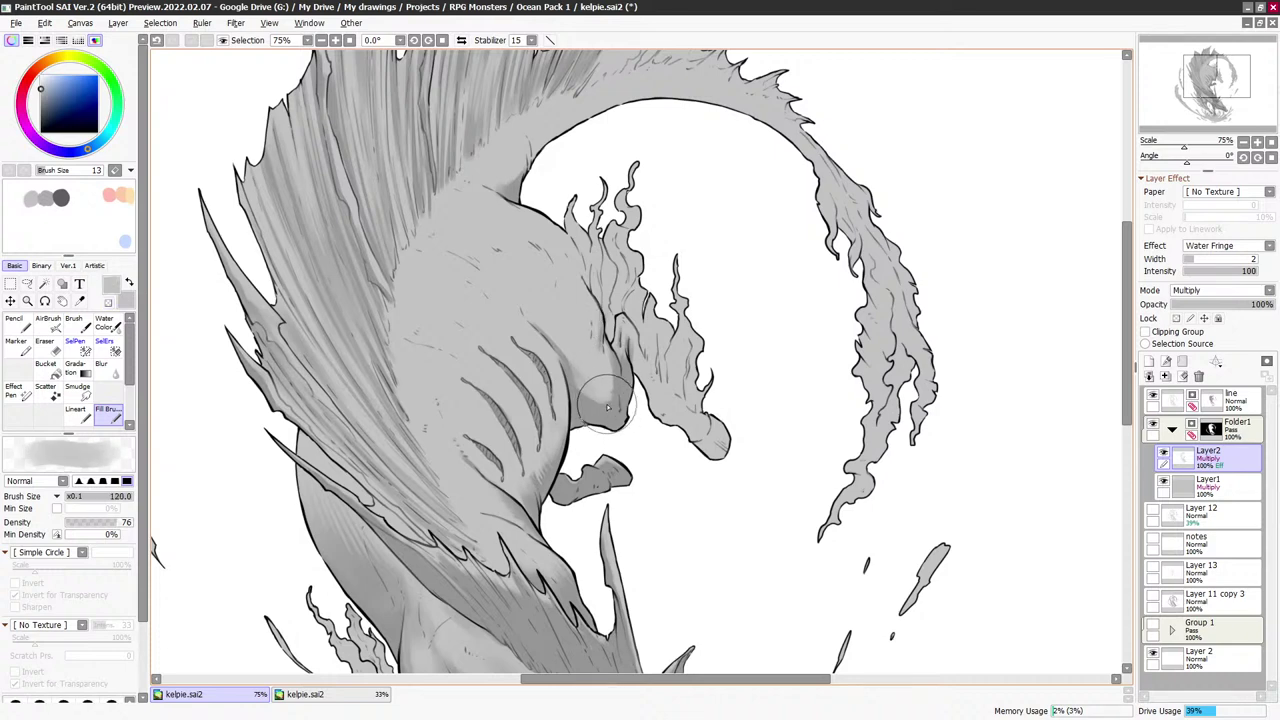
{"action": "key", "text": "bracketleft"}
{"action": "key", "text": "bracketleft"}
{"action": "key", "text": "bracketleft"}
{"action": "key", "text": "bracketleft"}
{"action": "key", "text": "bracketleft"}
{"action": "key", "text": "bracketleft"}
{"action": "key", "text": "bracketleft"}
{"action": "key", "text": "bracketleft"}
{"action": "key", "text": "bracketleft"}
{"action": "key", "text": "bracketleft"}
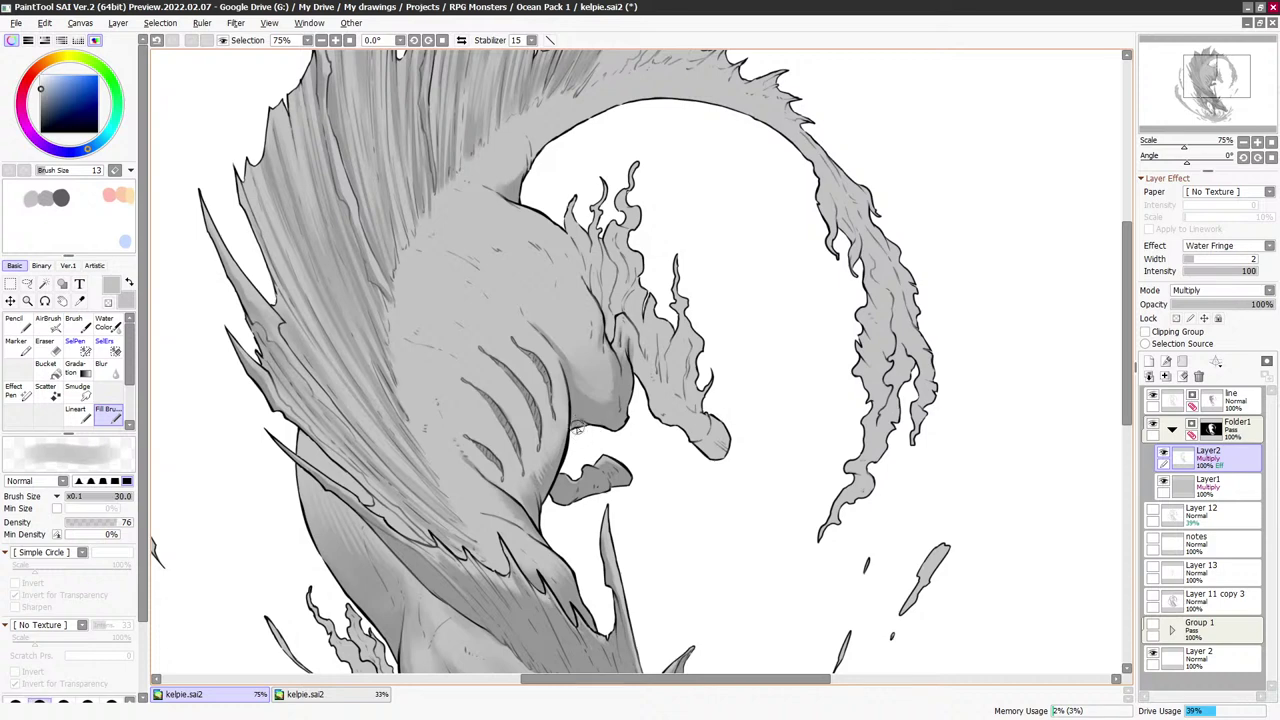
Lighten the upper edge of the small dark limb below the rounded form with the eraser at size 20
{"action": "key", "text": "a"}
{"action": "key", "text": "bracketleft"}
{"action": "key", "text": "bracketleft"}
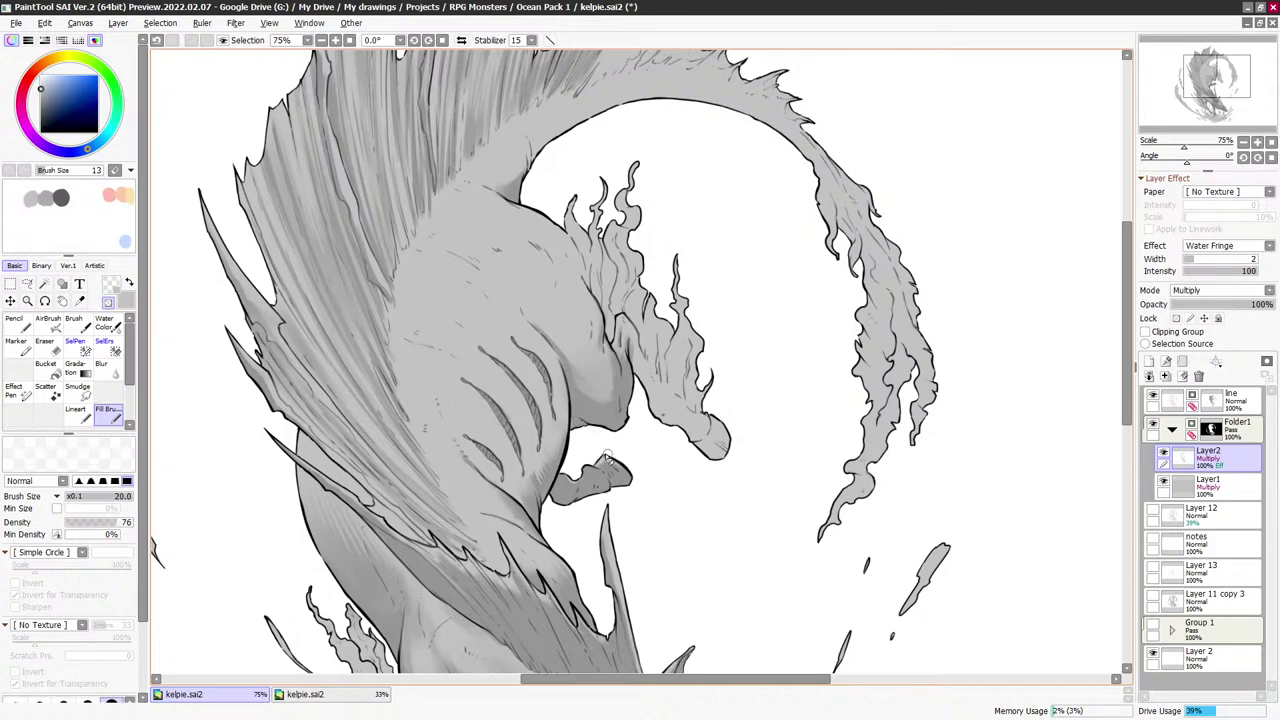
{"action": "key", "text": "bracketleft"}
{"action": "key", "text": "bracketleft"}
Shape a small shadow patch on the upper shoulder with the brush at size 16 and the eraser at sizes 35 and 12
{"action": "key", "text": "bracketright"}
{"action": "key", "text": "bracketright"}
{"action": "key", "text": "bracketright"}
{"action": "key", "text": "bracketright"}
{"action": "key", "text": "bracketright"}
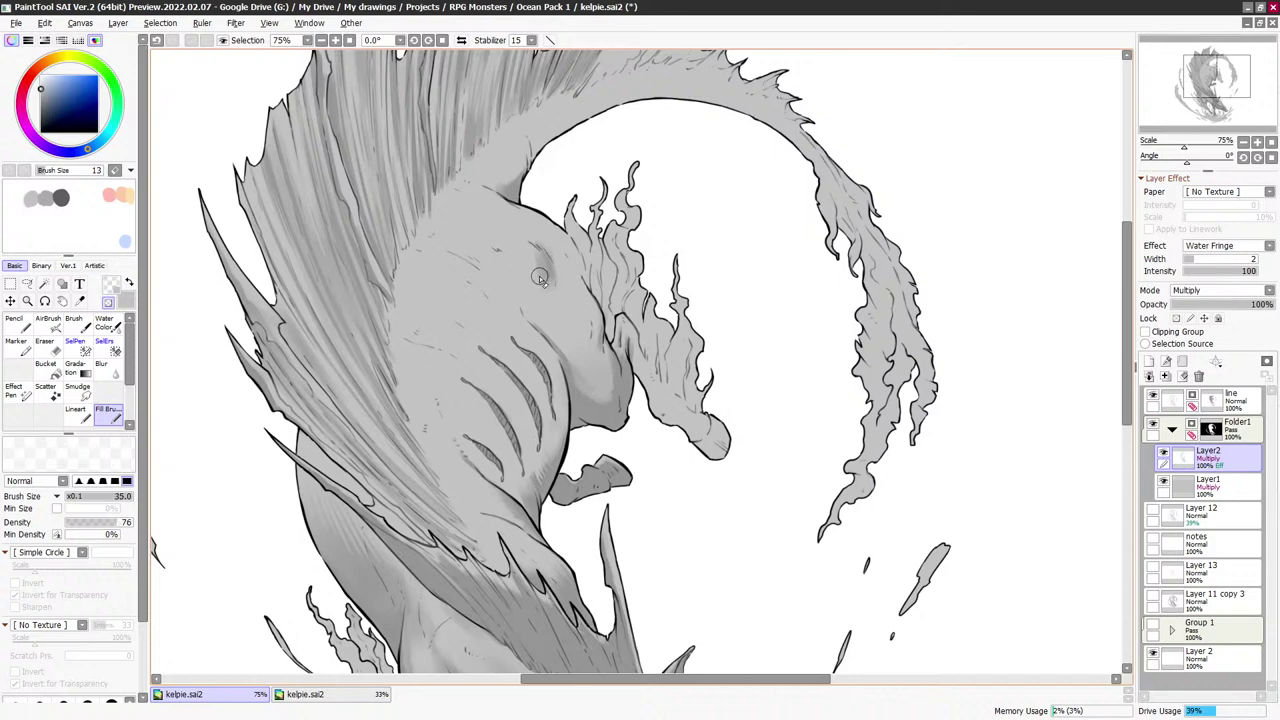
{"action": "key", "text": "bracketleft"}
{"action": "key", "text": "bracketleft"}
{"action": "key", "text": "bracketleft"}
{"action": "key", "text": "bracketleft"}
{"action": "key", "text": "bracketleft"}
{"action": "key", "text": "bracketleft"}
{"action": "key", "text": "bracketleft"}
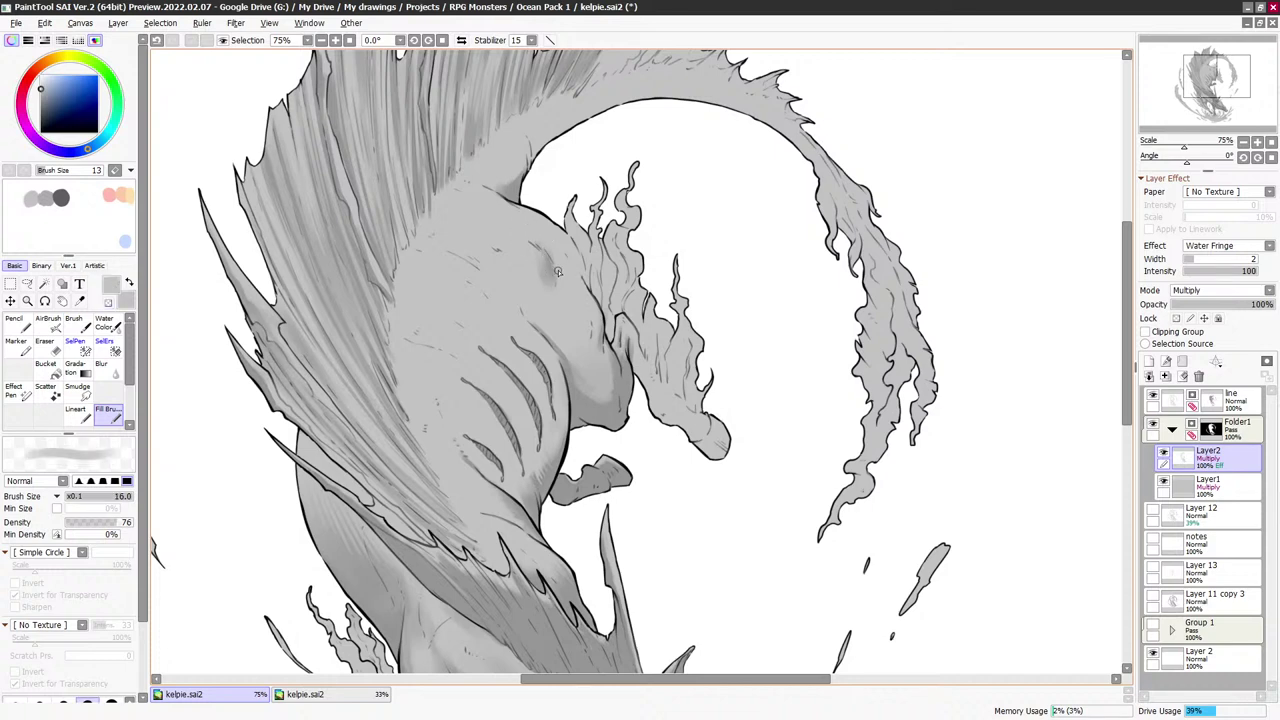
{"action": "key", "text": "bracketright"}
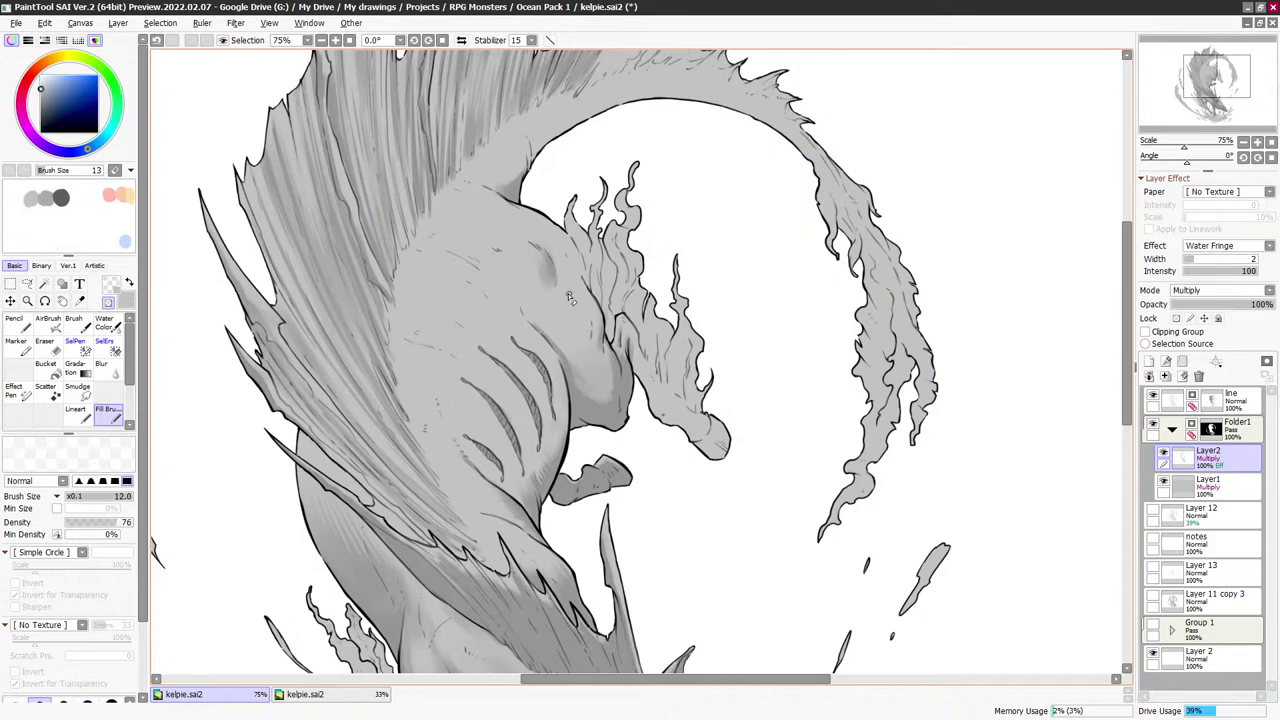
Add broad shading over the rounded form and up toward the shoulder with the brush at size 70
{"action": "key", "text": "minus"}
{"action": "key", "text": "bracketright"}
{"action": "key", "text": "bracketright"}
{"action": "key", "text": "bracketright"}
{"action": "key", "text": "bracketright"}
{"action": "key", "text": "bracketright"}
{"action": "key", "text": "bracketright"}
{"action": "key", "text": "bracketright"}
{"action": "key", "text": "bracketright"}
{"action": "key", "text": "bracketright"}
{"action": "key", "text": "bracketright"}
{"action": "key", "text": "bracketright"}
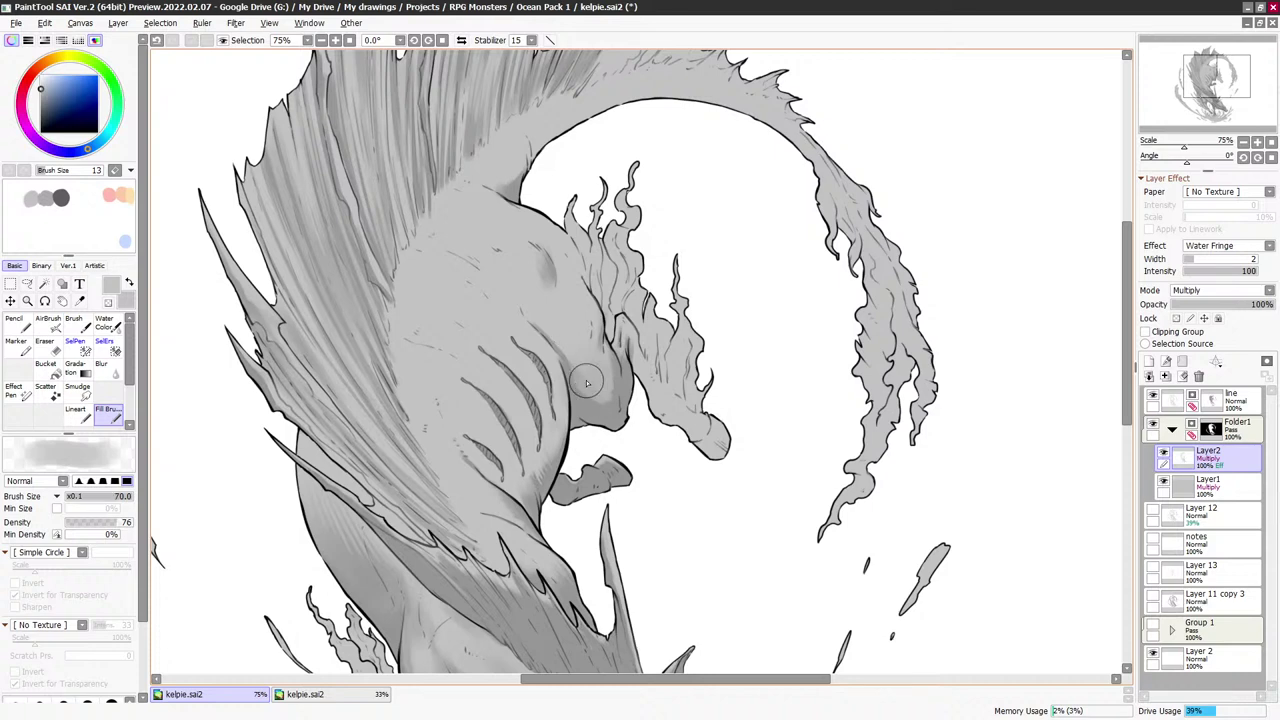
{"action": "left_click_drag", "start_coordinate": [598, 408], "coordinate": [557, 292]}
{"action": "key", "text": "bracketright"}
{"action": "scroll", "coordinate": [610, 280], "scroll_direction": "up", "scroll_amount": 1}
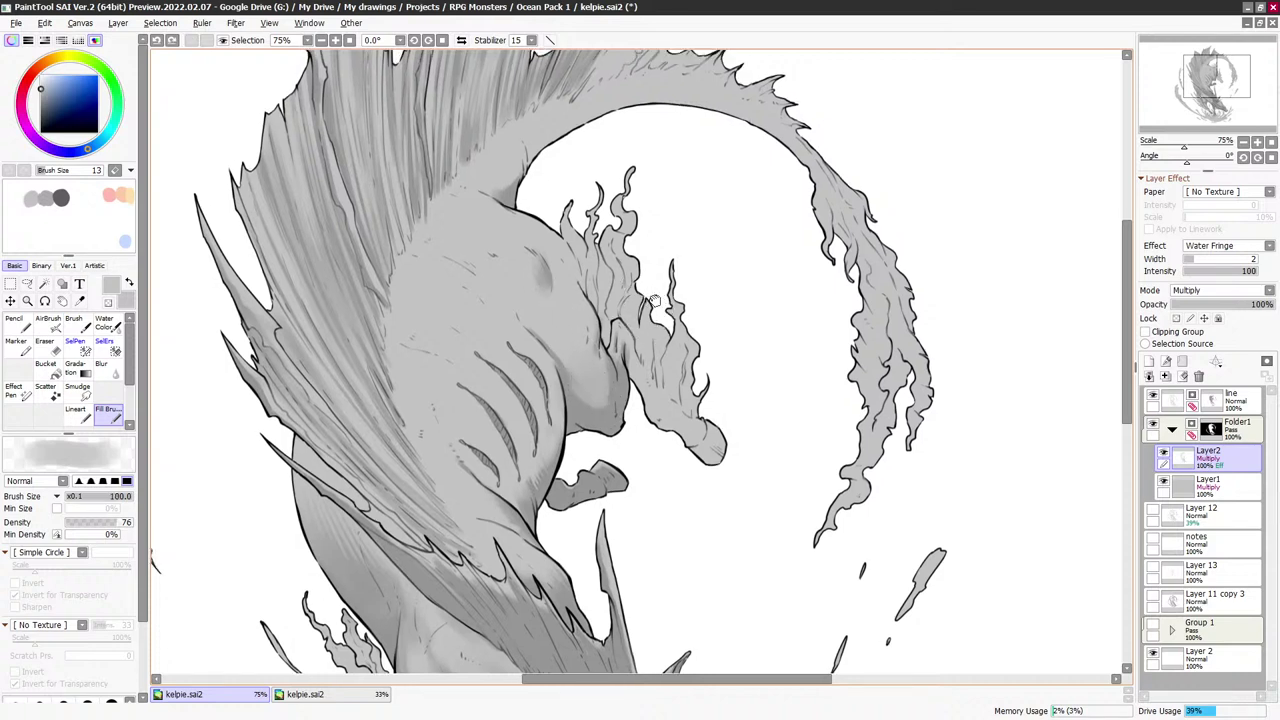
Lighten the inner edge of the shoulder shadow with the eraser at sizes 14 and 9
{"action": "scroll", "coordinate": [650, 320], "scroll_direction": "up", "scroll_amount": 1}
{"action": "key", "text": "x"}
{"action": "key", "text": "bracketleft"}
{"action": "key", "text": "bracketleft"}
{"action": "key", "text": "bracketleft"}
{"action": "key", "text": "bracketleft"}
{"action": "key", "text": "bracketleft"}
{"action": "key", "text": "bracketleft"}
{"action": "key", "text": "bracketleft"}
{"action": "key", "text": "bracketleft"}
{"action": "key", "text": "bracketleft"}
{"action": "key", "text": "bracketleft"}
{"action": "key", "text": "bracketleft"}
{"action": "key", "text": "bracketleft"}
{"action": "key", "text": "bracketleft"}
{"action": "key", "text": "bracketleft"}
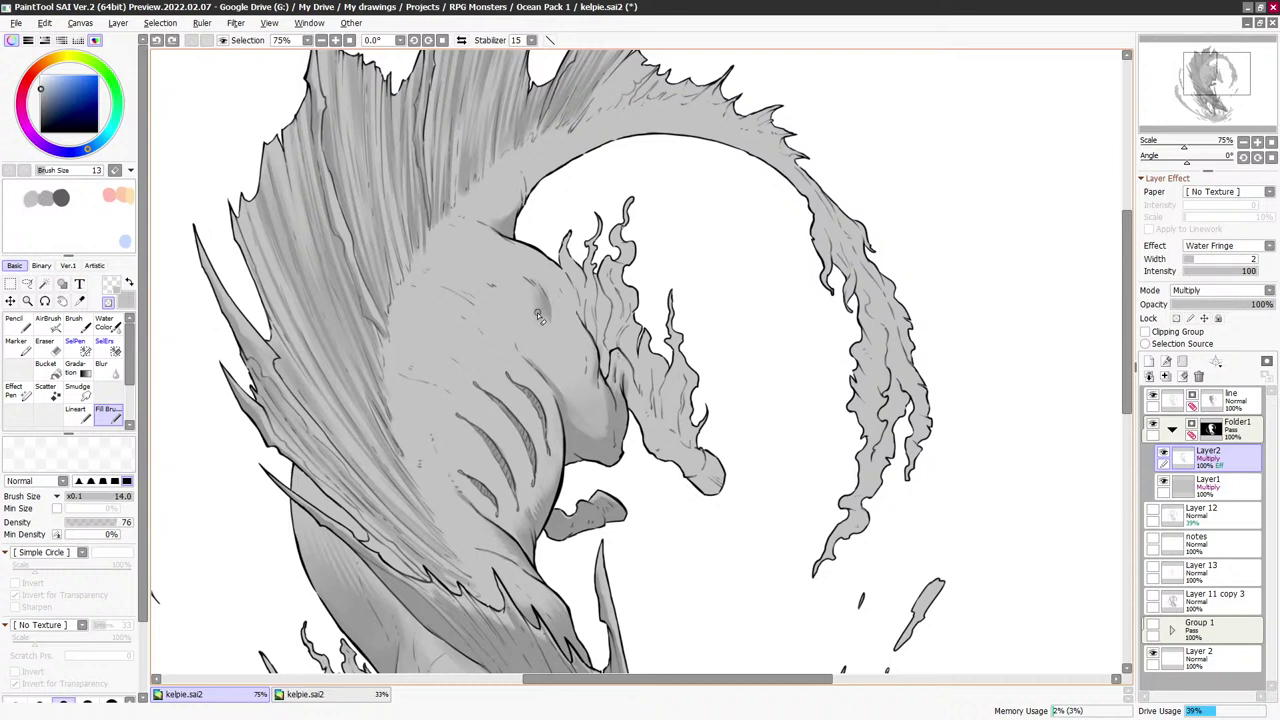
{"action": "left_click_drag", "start_coordinate": [540, 326], "coordinate": [538, 298]}
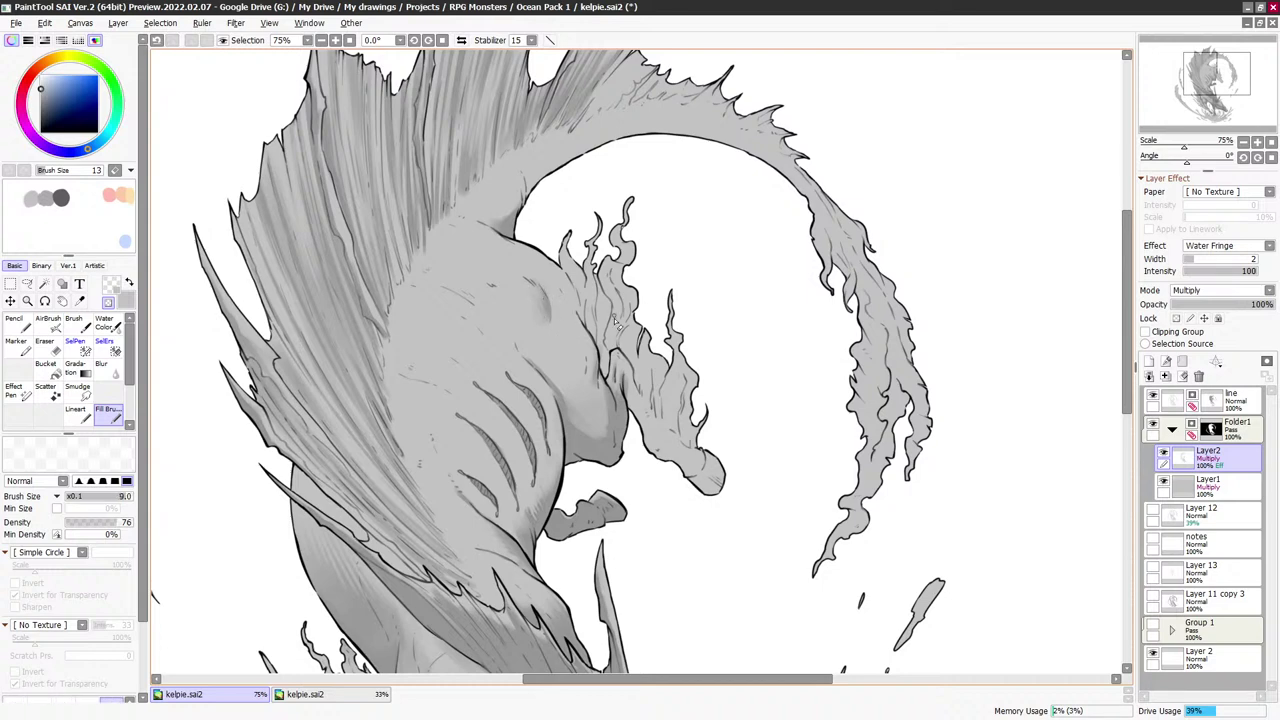
{"action": "scroll", "coordinate": [615, 320], "scroll_direction": "down", "scroll_amount": 1}
Shade the flank along the base of the mane with the brush at size 40
{"action": "key", "text": "x"}
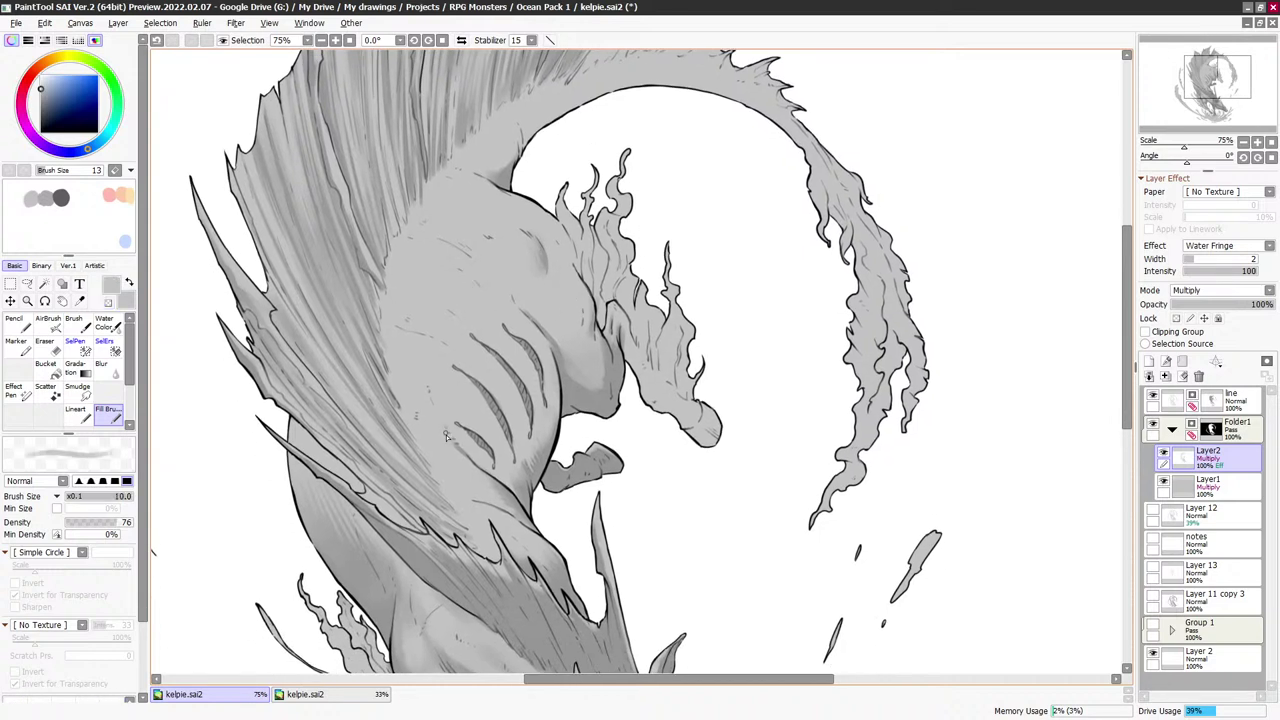
{"action": "key", "text": "bracketright"}
{"action": "key", "text": "bracketright"}
{"action": "key", "text": "bracketright"}
{"action": "key", "text": "bracketright"}
{"action": "key", "text": "bracketright"}
{"action": "key", "text": "bracketright"}
{"action": "key", "text": "bracketright"}
{"action": "key", "text": "bracketright"}
{"action": "key", "text": "bracketright"}
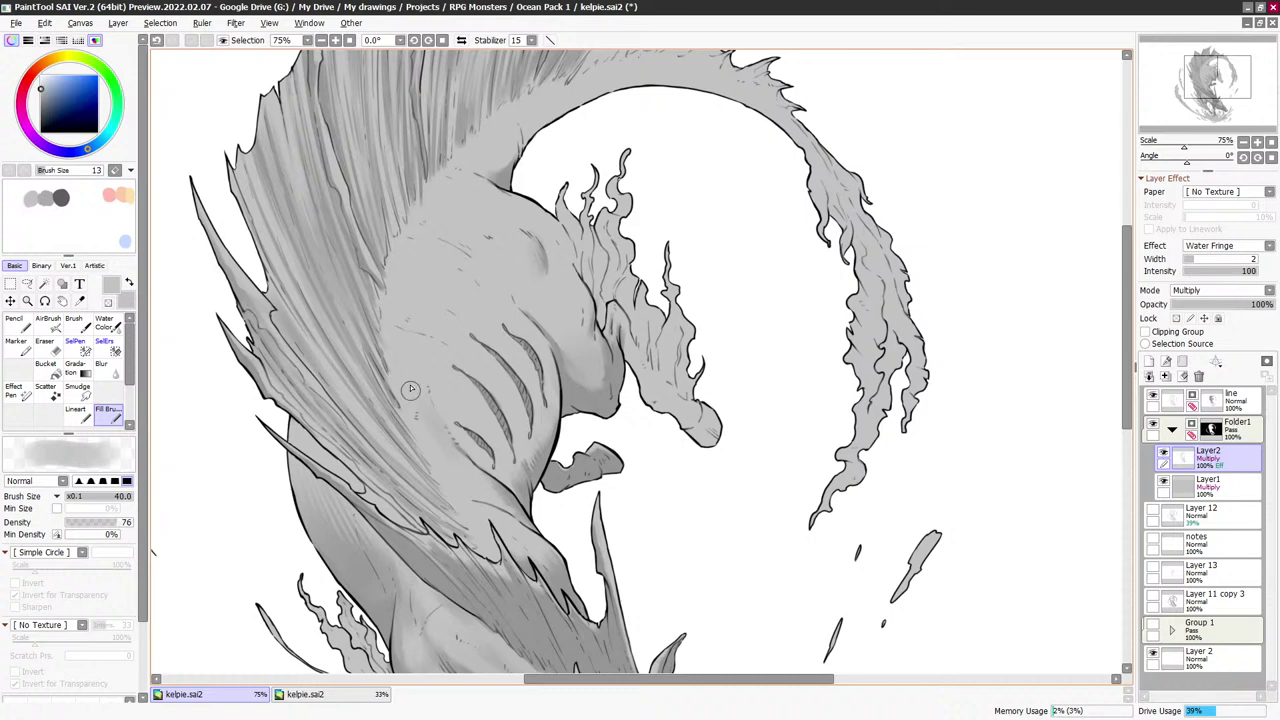
Soften the flank shading beside the mane roots with the eraser at size 25
{"action": "key", "text": "x"}
{"action": "key", "text": "bracketleft"}
{"action": "key", "text": "bracketleft"}
{"action": "key", "text": "bracketleft"}
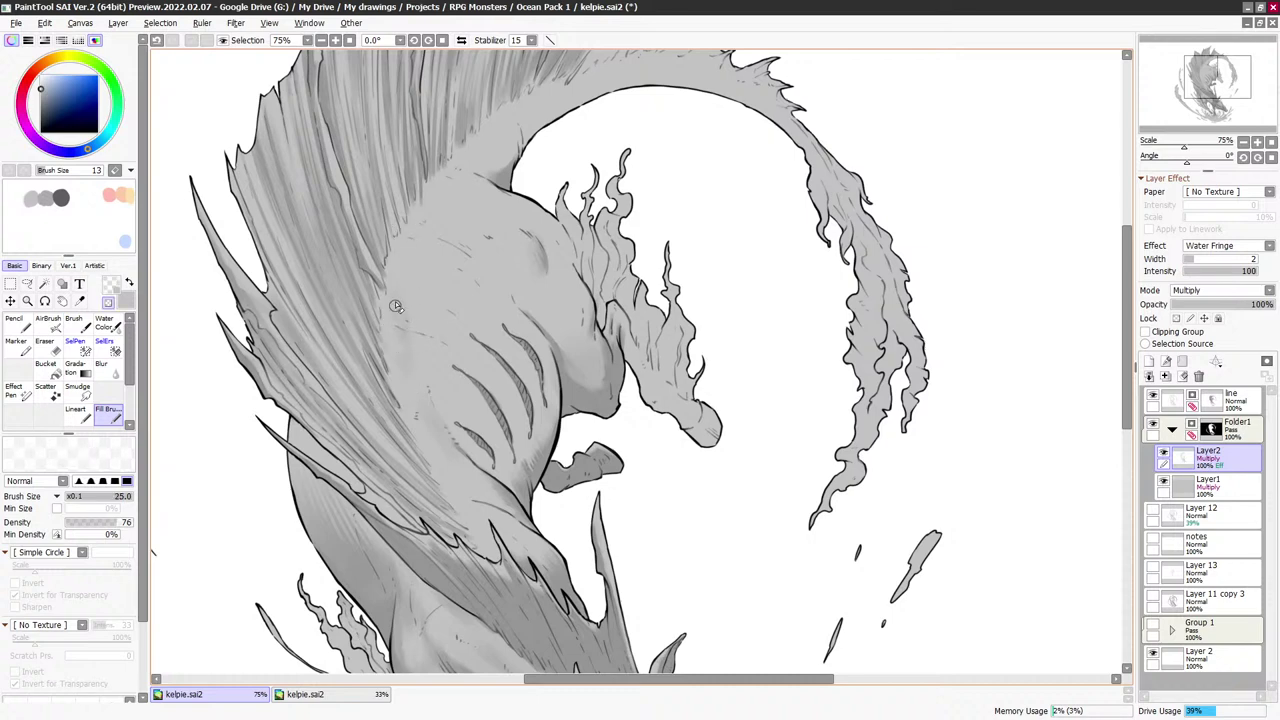
{"action": "key", "text": "bracketleft"}
{"action": "key", "text": "bracketright"}
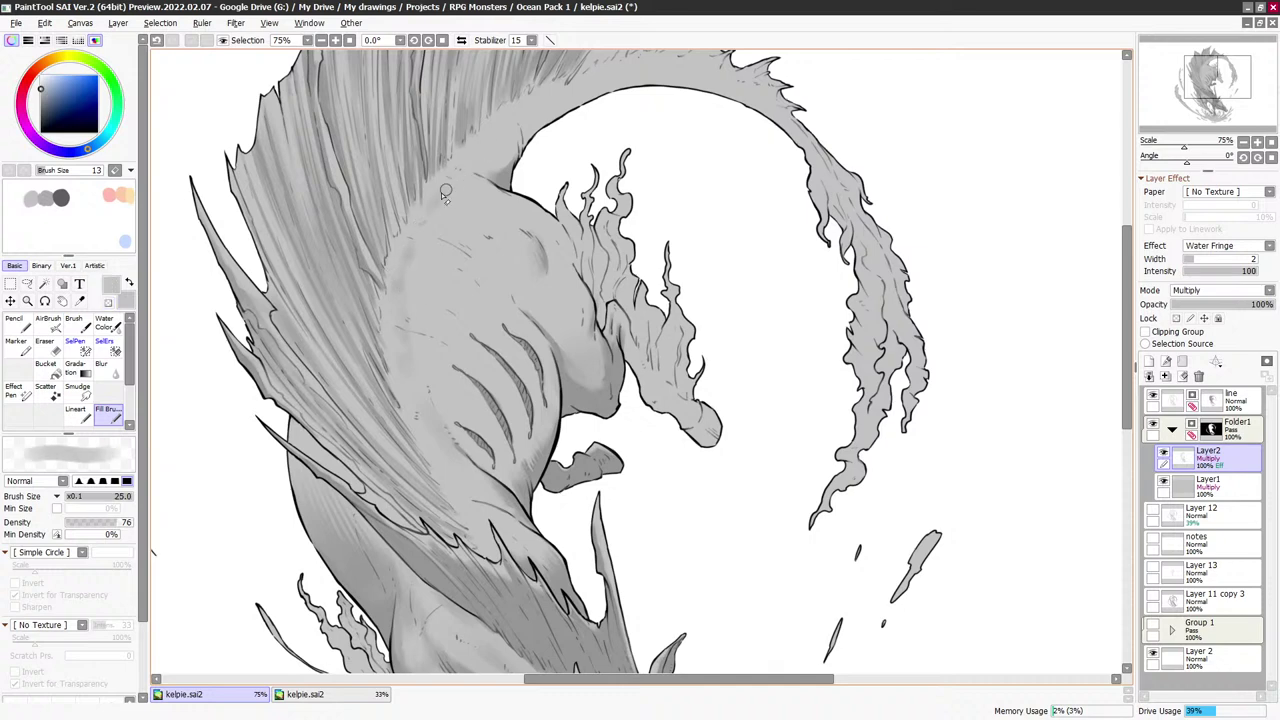
Blend the shading at the upper end of the mane base with the eraser at size 20 and the brush at size 35
{"action": "key", "text": "e"}
{"action": "key", "text": "bracketleft"}
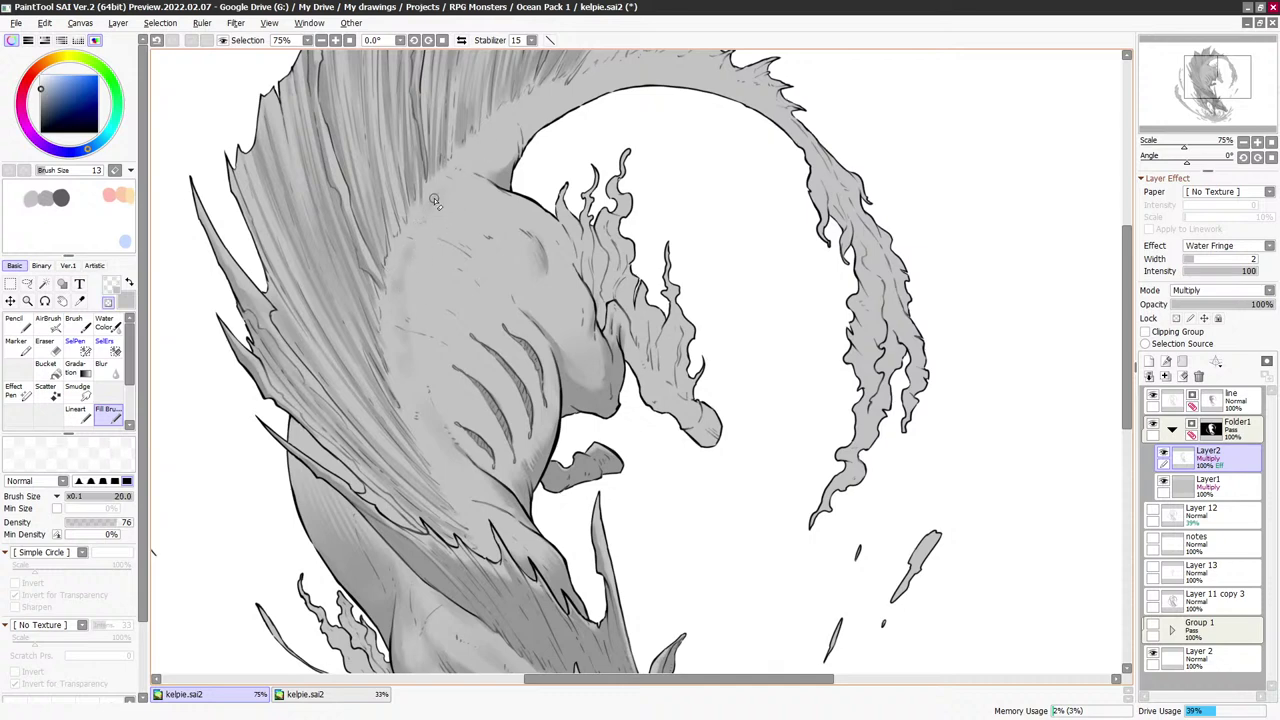
{"action": "key", "text": "e"}
{"action": "key", "text": "bracketright"}
{"action": "key", "text": "bracketright"}
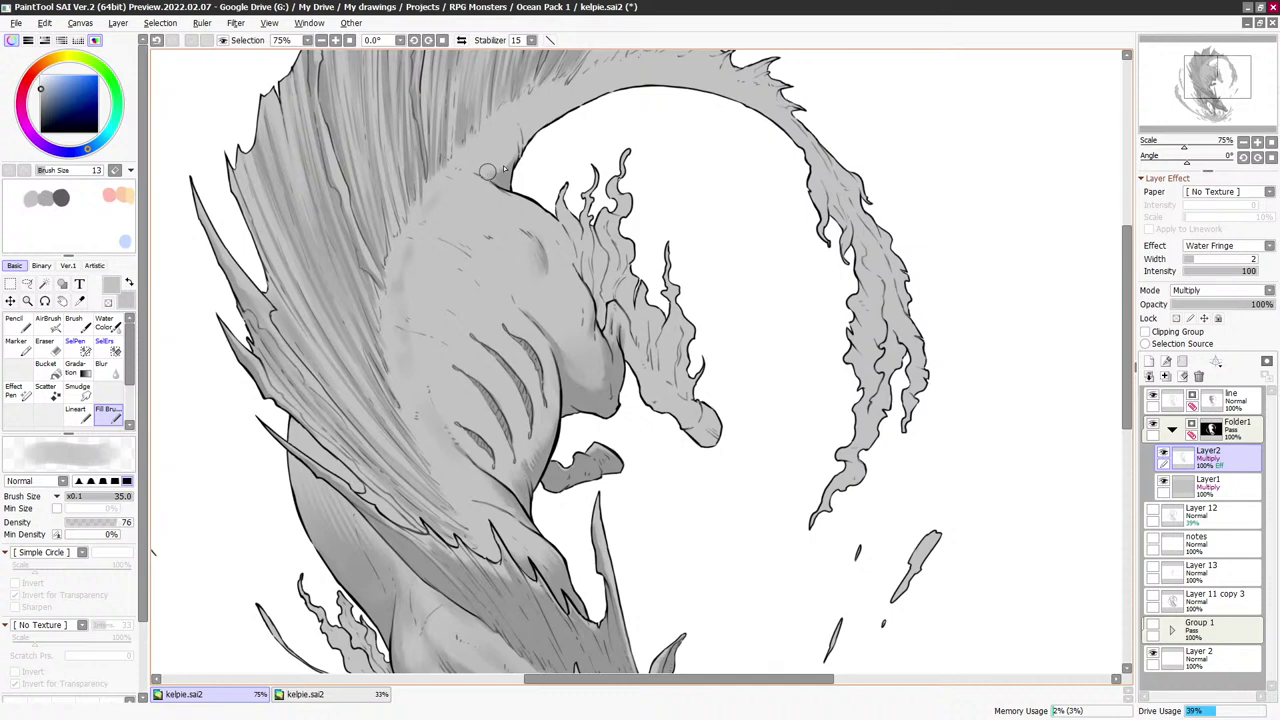
{"action": "key", "text": "bracketleft"}
{"action": "key", "text": "bracketleft"}
Darken the tail's base and the inner edge of its arch with the brush at sizes 30 and 60
{"action": "mouse_move", "coordinate": [563, 155]}
{"action": "left_mouse_down"}
{"action": "mouse_move", "coordinate": [535, 217]}
{"action": "mouse_move", "coordinate": [496, 251]}
{"action": "left_mouse_up"}
{"action": "key", "text": "bracketleft"}
{"action": "key", "text": "bracketleft"}
{"action": "key", "text": "bracketright"}
{"action": "key", "text": "bracketright"}
{"action": "key", "text": "bracketright"}
{"action": "key", "text": "bracketright"}
{"action": "key", "text": "bracketright"}
{"action": "key", "text": "bracketright"}
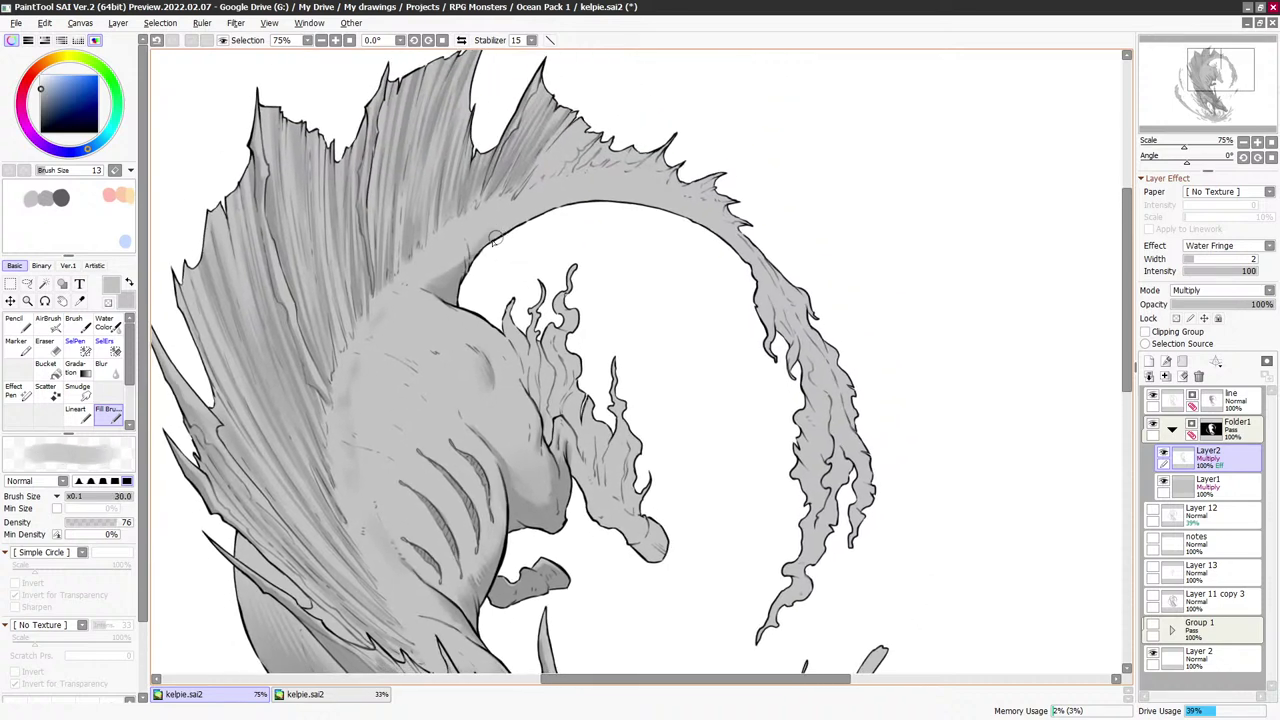
{"action": "key", "text": "bracketright"}
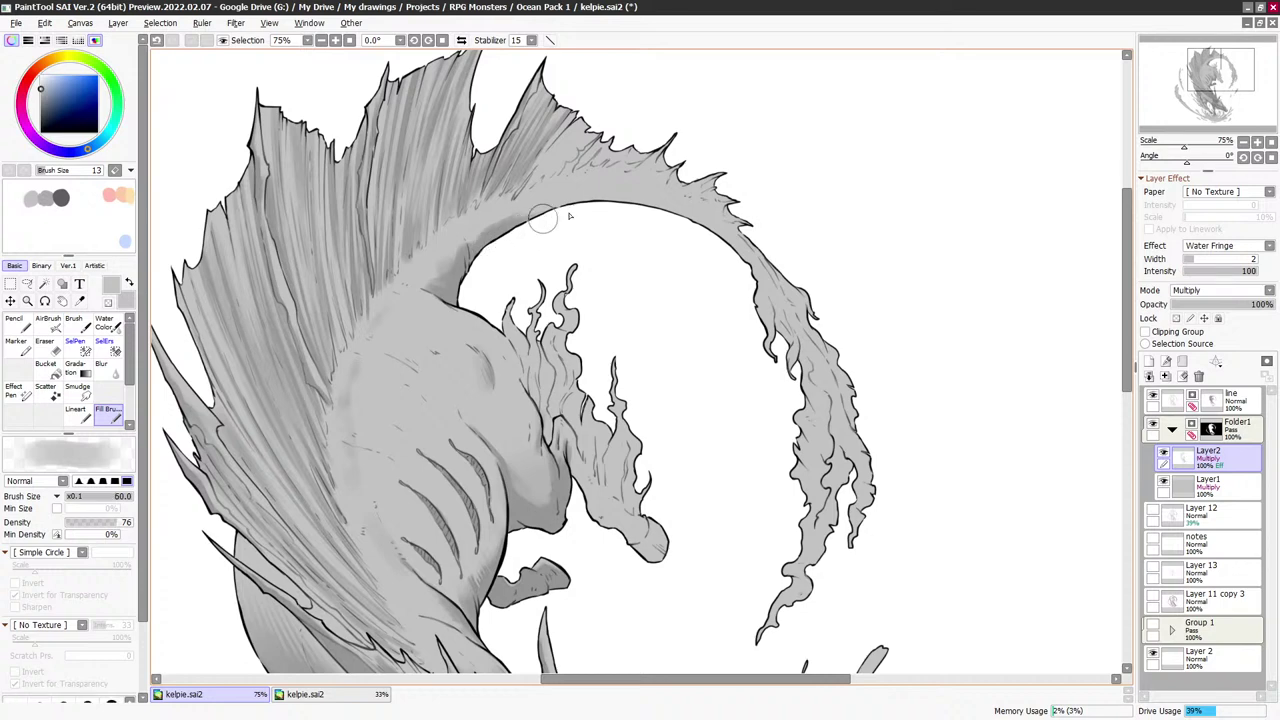
{"action": "left_click_drag", "start_coordinate": [543, 219], "coordinate": [692, 229]}
Soften the upper edge of the shadow along the tail's arch with the eraser, starting at size 50
{"action": "key", "text": "bracketleft"}
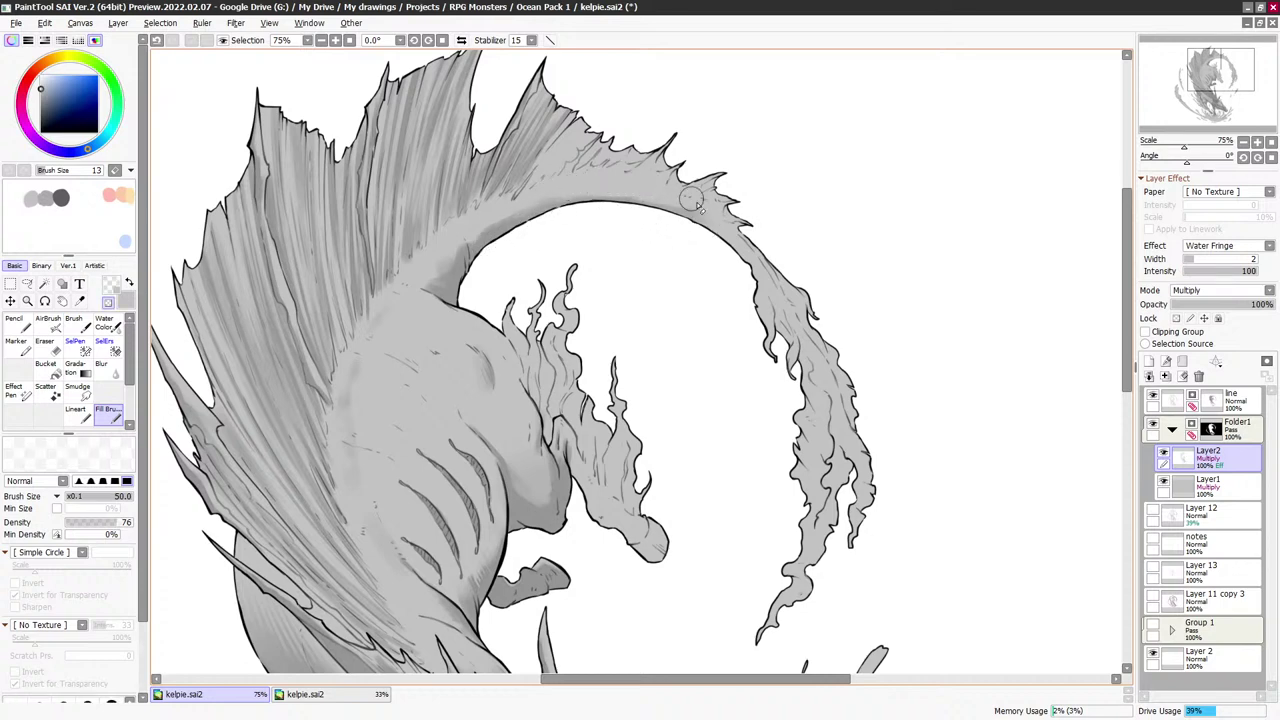
{"action": "key", "text": "bracketleft"}
{"action": "key", "text": "bracketleft"}
{"action": "key", "text": "bracketleft"}
{"action": "key", "text": "bracketleft"}
{"action": "key", "text": "bracketleft"}
{"action": "key", "text": "bracketleft"}
{"action": "key", "text": "bracketleft"}
{"action": "key", "text": "bracketleft"}
{"action": "key", "text": "bracketleft"}
Shade the crease where the tail meets the back with the brush at sizes 12 and 35 and refine it with the eraser at size 12
{"action": "key", "text": "bracketright"}
{"action": "key", "text": "bracketright"}
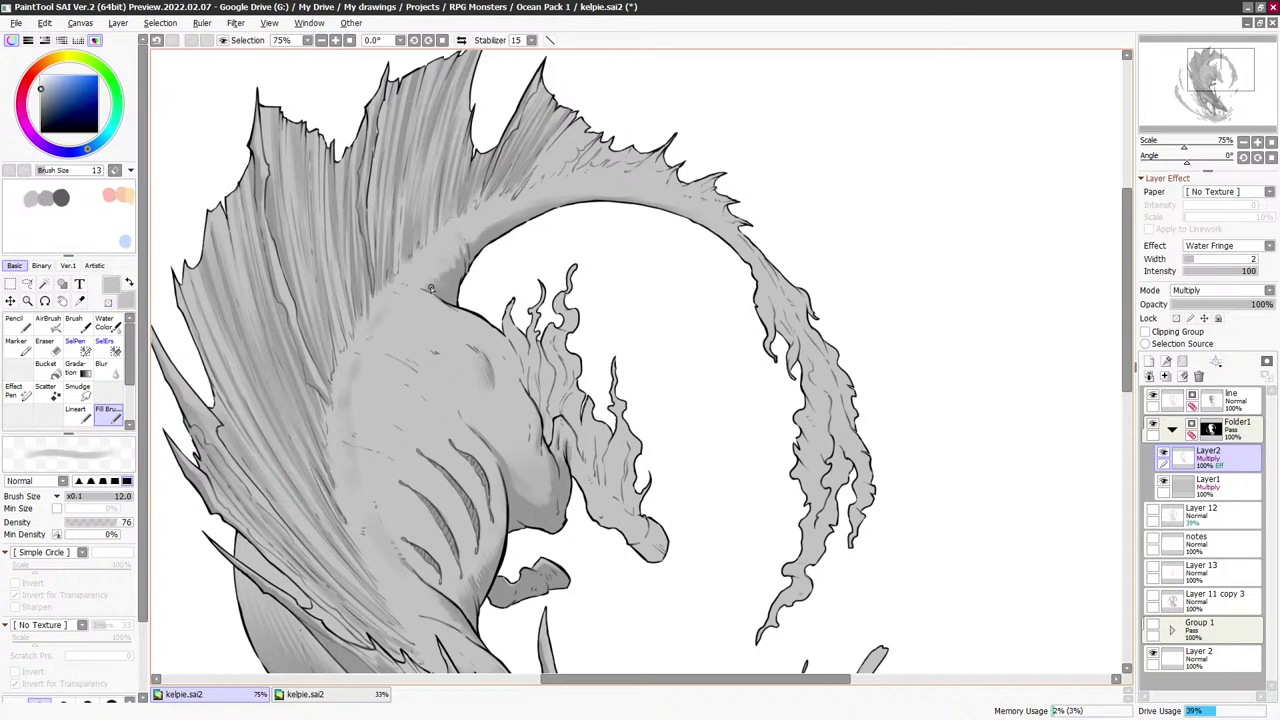
{"action": "key", "text": "bracketright"}
{"action": "key", "text": "bracketright"}
{"action": "key", "text": "bracketright"}
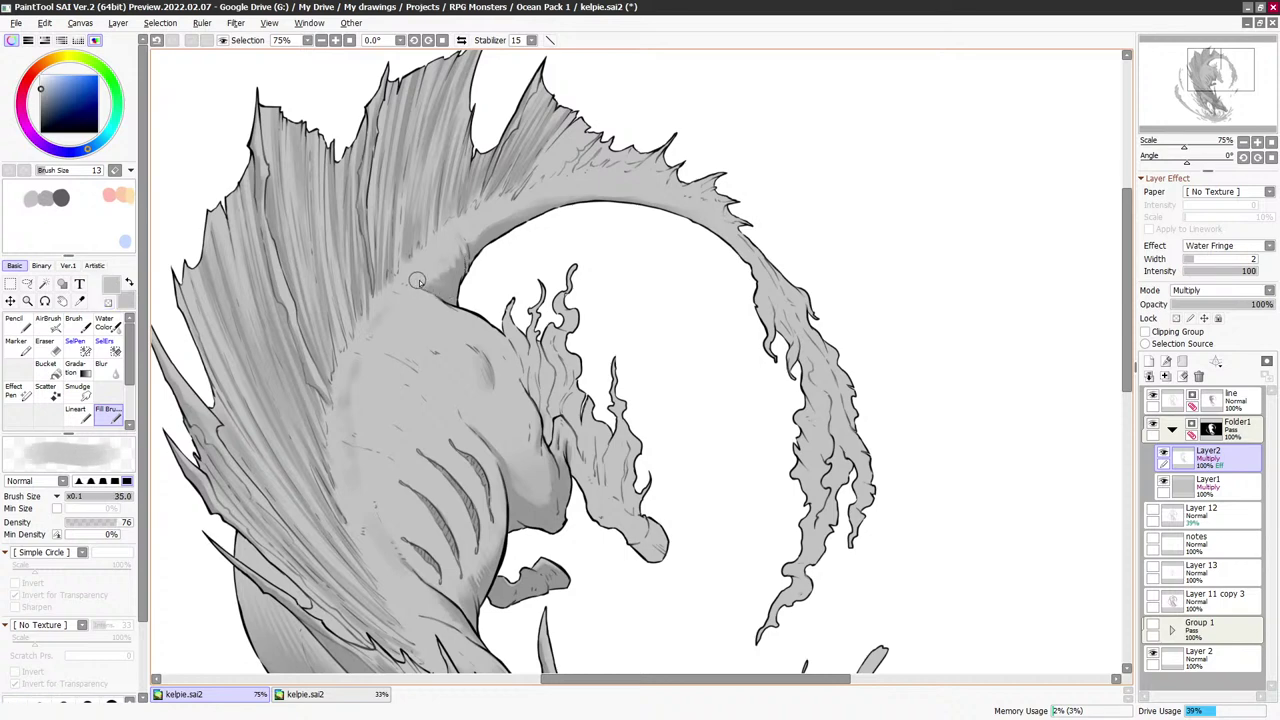
{"action": "key", "text": "e"}
{"action": "key", "text": "bracketleft"}
{"action": "key", "text": "bracketleft"}
{"action": "key", "text": "bracketleft"}
{"action": "key", "text": "bracketleft"}
{"action": "key", "text": "bracketleft"}
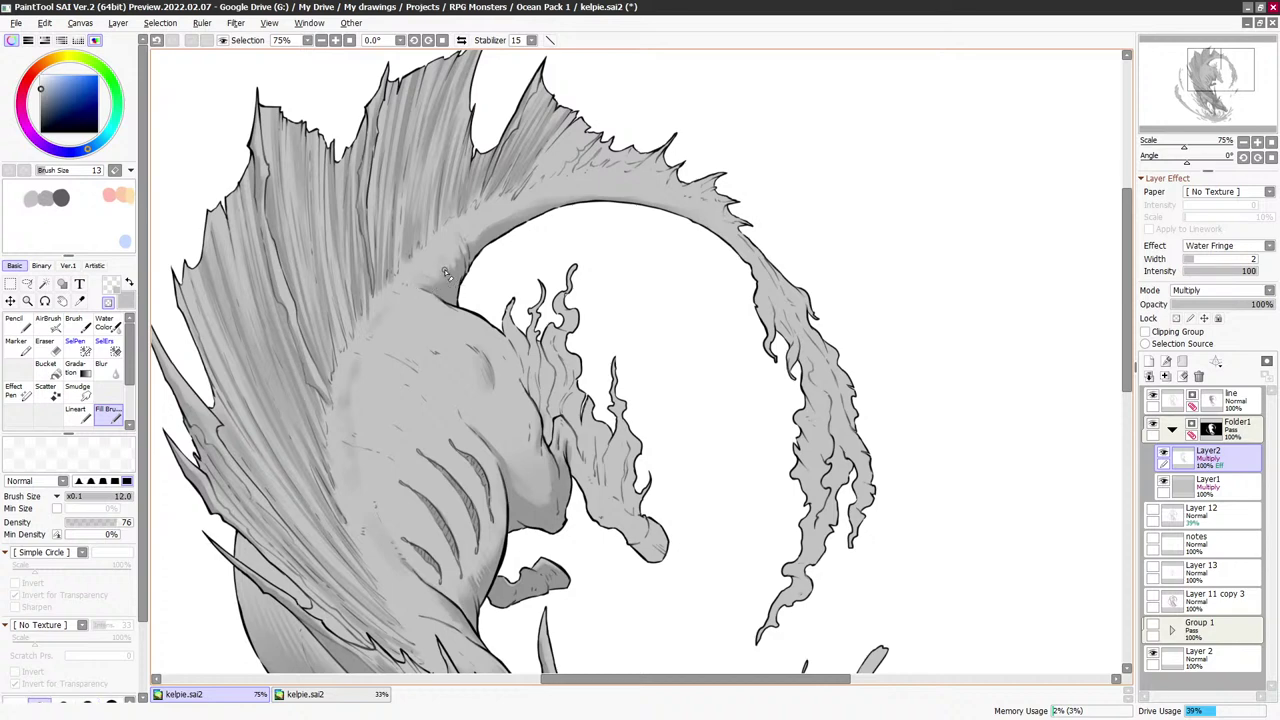
Deepen the crease shadow at the tail's base with the brush at size 16
{"action": "key", "text": "e"}
{"action": "key", "text": "bracketleft"}
{"action": "key", "text": "bracketright"}
{"action": "key", "text": "bracketright"}
{"action": "key", "text": "bracketright"}
{"action": "key", "text": "bracketright"}
{"action": "key", "text": "bracketright"}
{"action": "key", "text": "bracketright"}
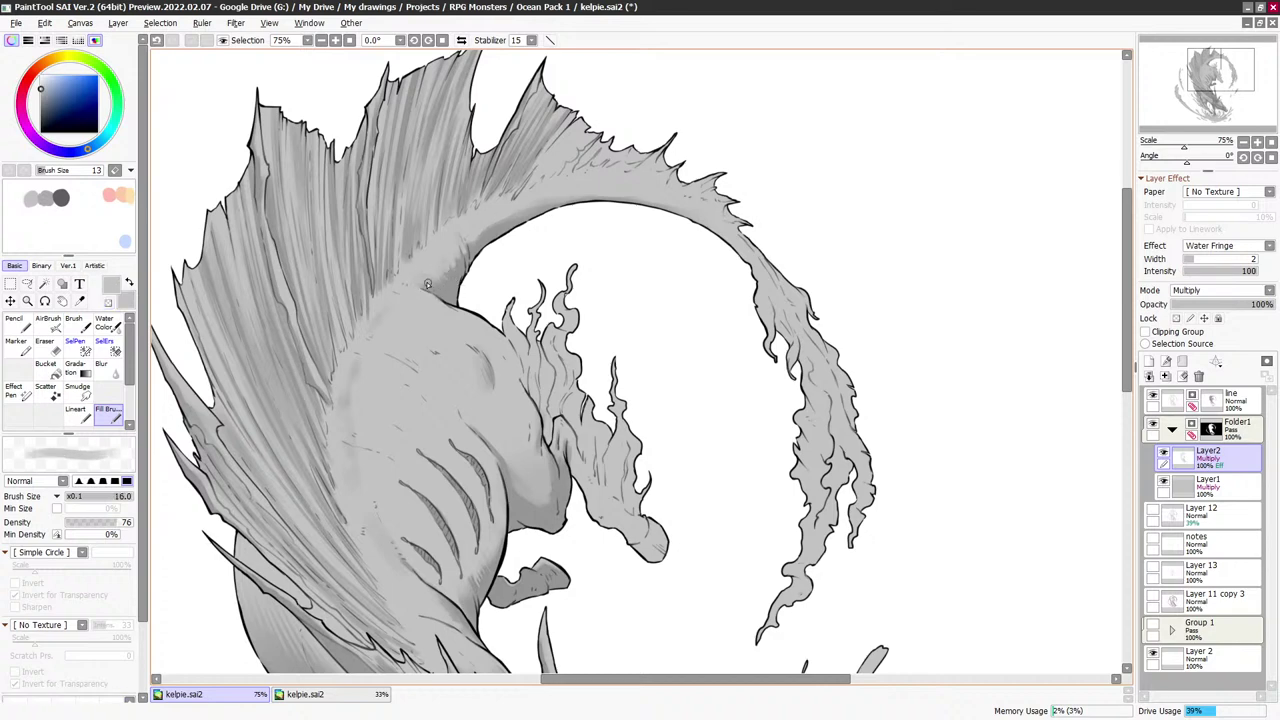
Paint dark streaks on the last large fin panel above the tail from size 7 and thin them with the eraser at size 6
{"action": "key", "text": "bracketleft"}
{"action": "key", "text": "bracketleft"}
{"action": "key", "text": "bracketleft"}
{"action": "key", "text": "bracketleft"}
{"action": "key", "text": "bracketleft"}
{"action": "key", "text": "bracketleft"}
{"action": "key", "text": "bracketleft"}
{"action": "key", "text": "bracketleft"}
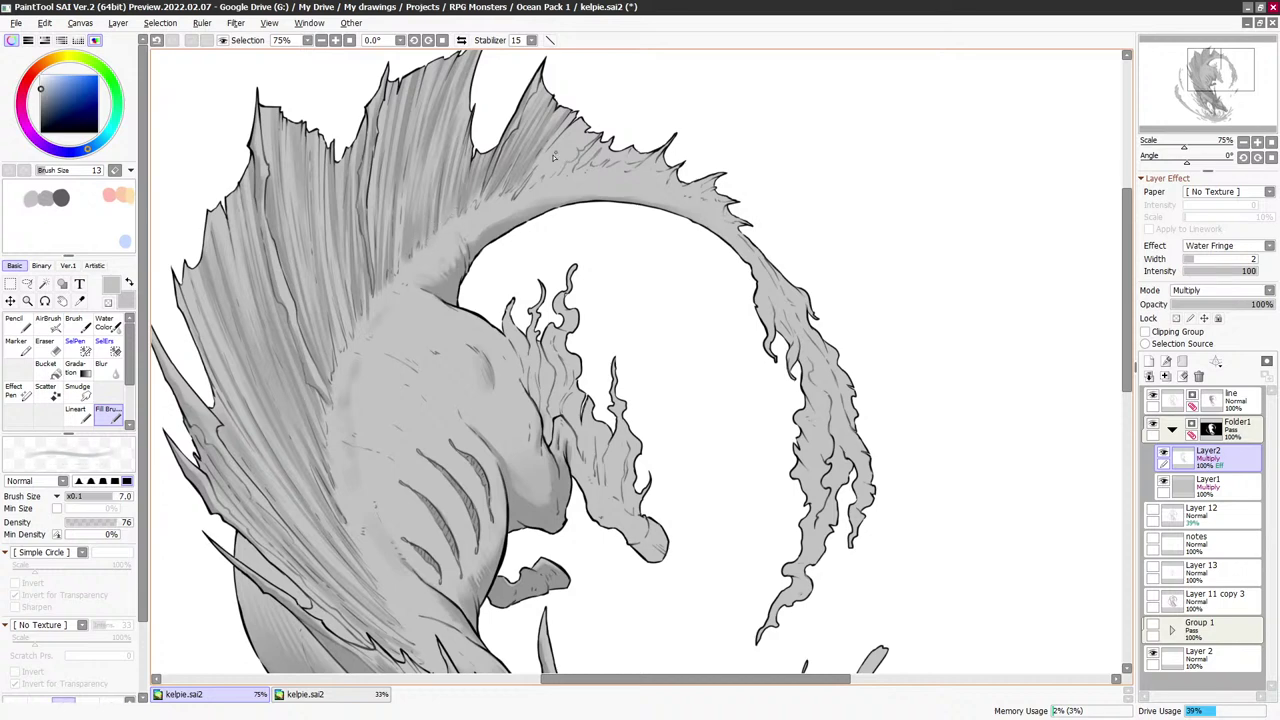
{"action": "key", "text": "bracketright"}
{"action": "key", "text": "bracketright"}
{"action": "key", "text": "bracketright"}
{"action": "key", "text": "bracketright"}
{"action": "key", "text": "bracketleft"}
{"action": "mouse_move", "coordinate": [558, 172]}
{"action": "left_mouse_down"}
{"action": "mouse_move", "coordinate": [618, 114]}
{"action": "mouse_move", "coordinate": [548, 176]}
{"action": "mouse_move", "coordinate": [586, 134]}
{"action": "left_mouse_up"}
{"action": "key", "text": "bracketleft"}
{"action": "key", "text": "minus"}
{"action": "key", "text": "bracketleft"}
{"action": "key", "text": "bracketleft"}
{"action": "key", "text": "bracketleft"}
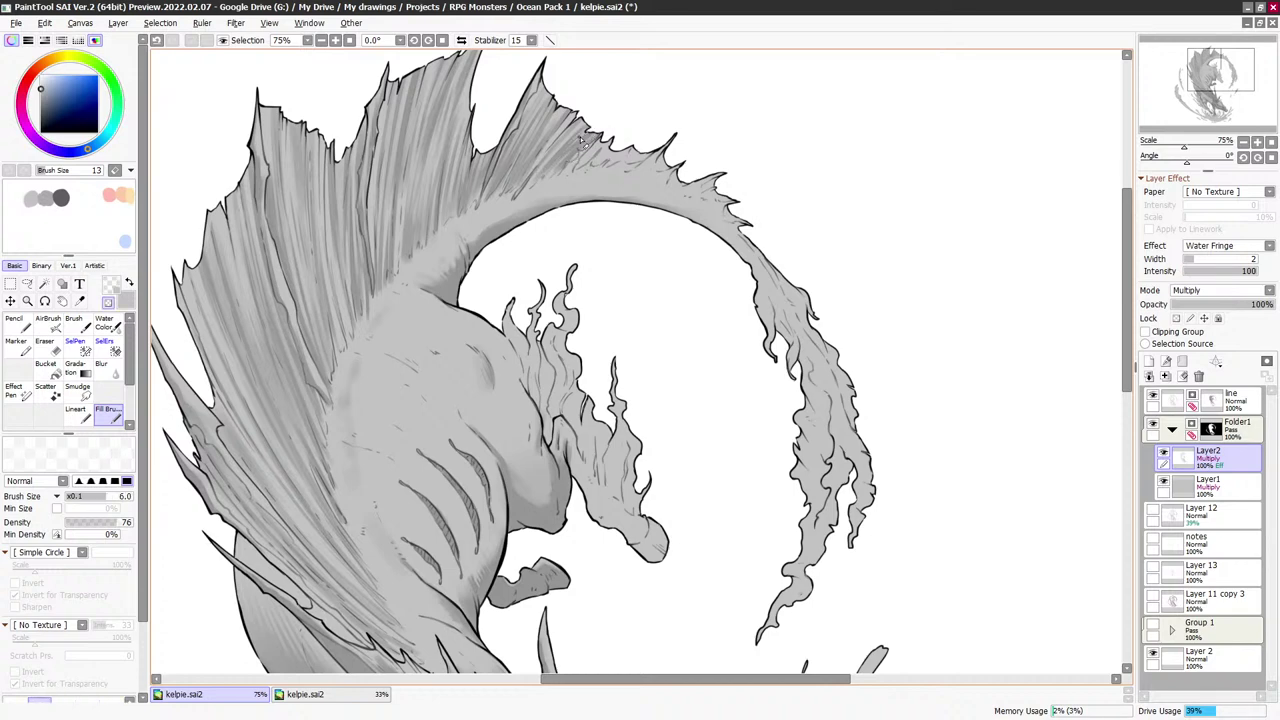
Extend the fine streaks toward the first small tail spikes with the brush at size 7 and the eraser at size 6
{"action": "key", "text": "minus"}
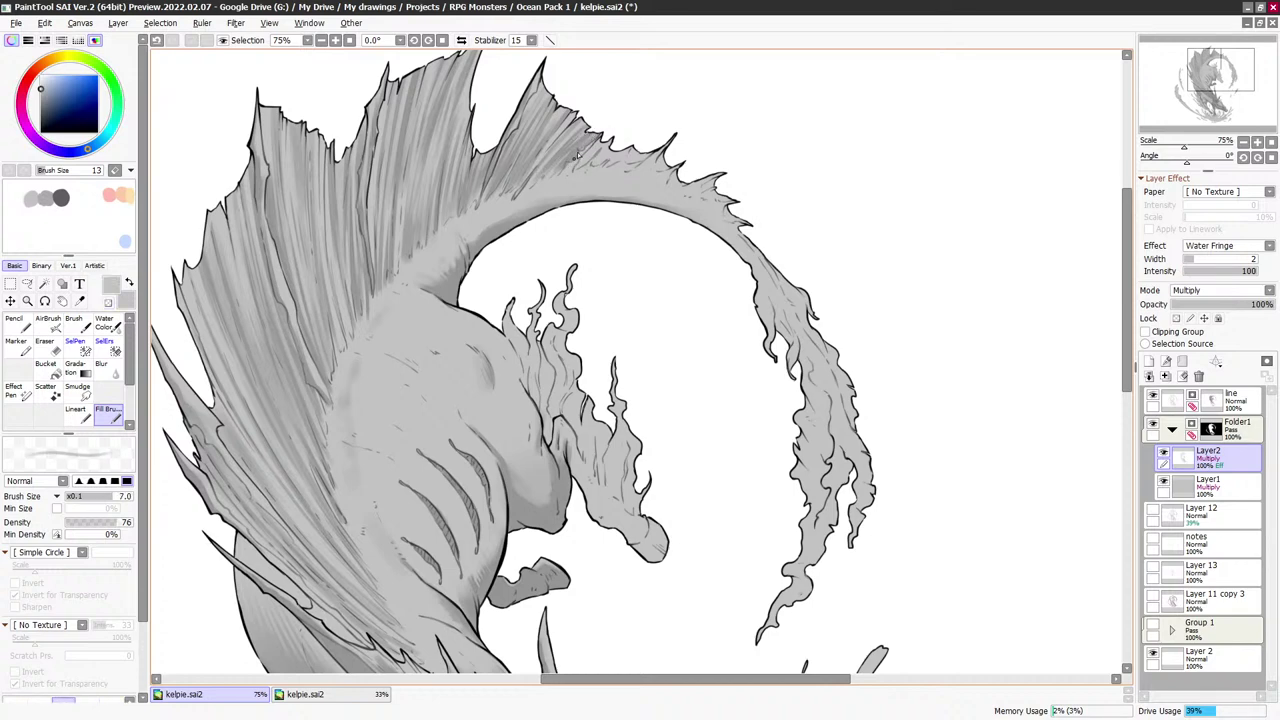
{"action": "key", "text": "bracketright"}
{"action": "key", "text": "bracketright"}
{"action": "key", "text": "minus"}
{"action": "key", "text": "bracketleft"}
{"action": "key", "text": "bracketleft"}
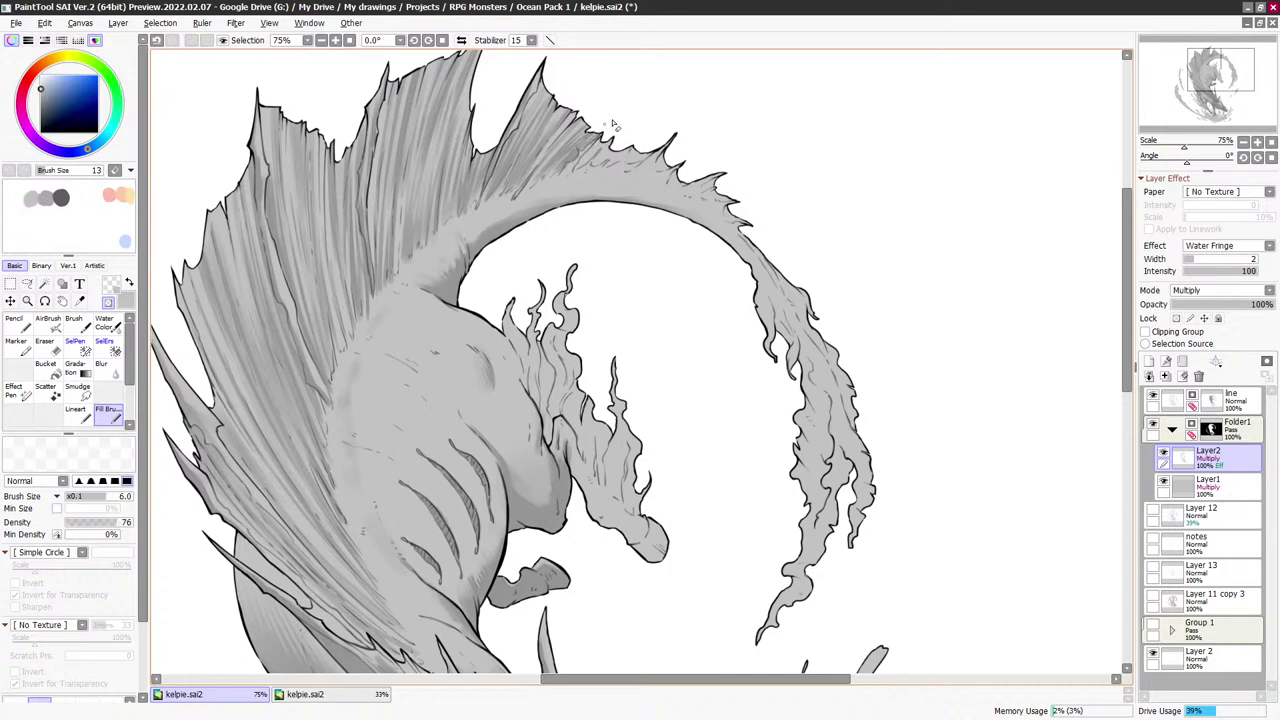
{"action": "key", "text": "minus"}
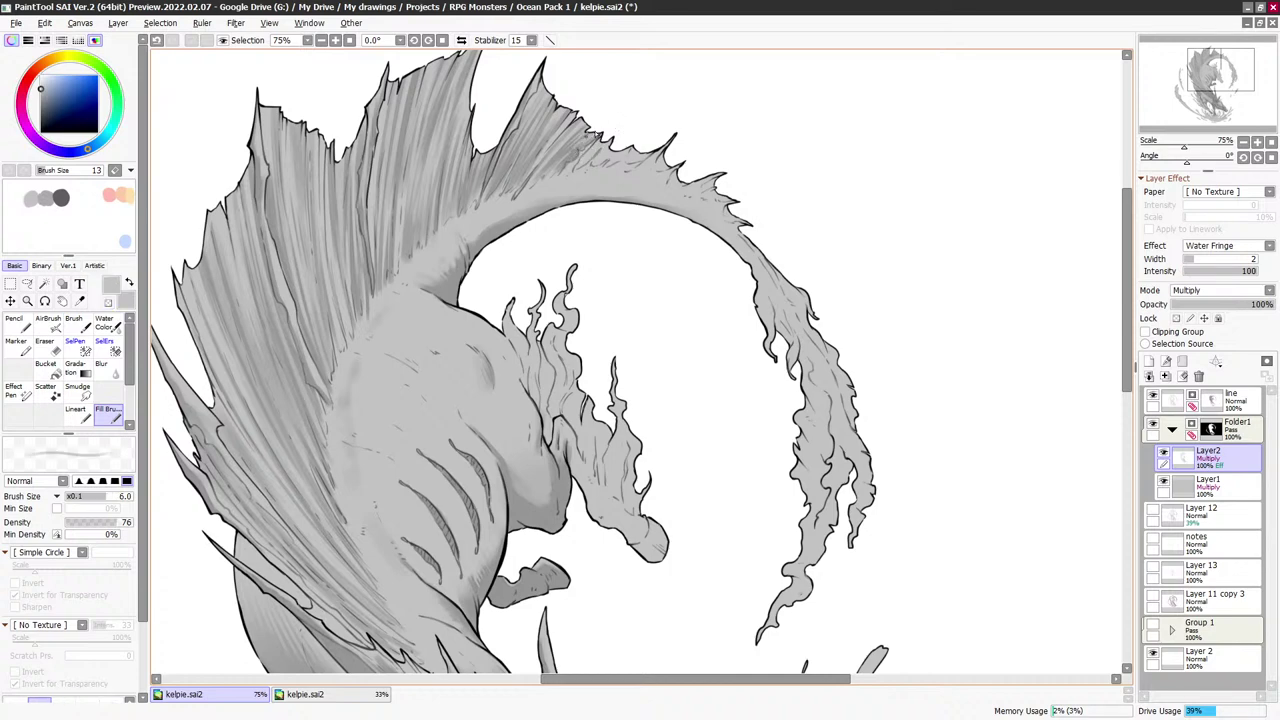
Shade beneath the small tail spikes with the brush at sizes 6 and 9 and pick out light gaps with the eraser at size 10
{"action": "key", "text": "minus"}
{"action": "key", "text": "bracketright"}
{"action": "key", "text": "minus"}
{"action": "key", "text": "bracketright"}
{"action": "key", "text": "bracketright"}
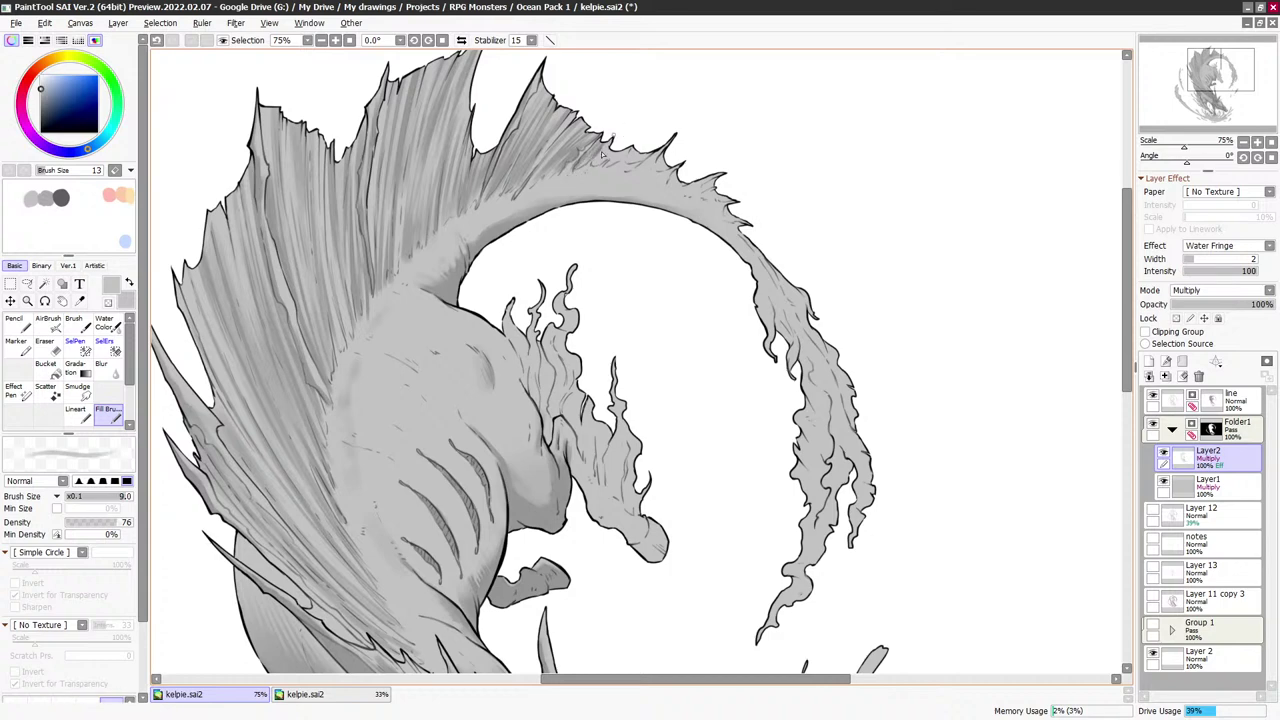
{"action": "key", "text": "bracketright"}
{"action": "key", "text": "minus"}
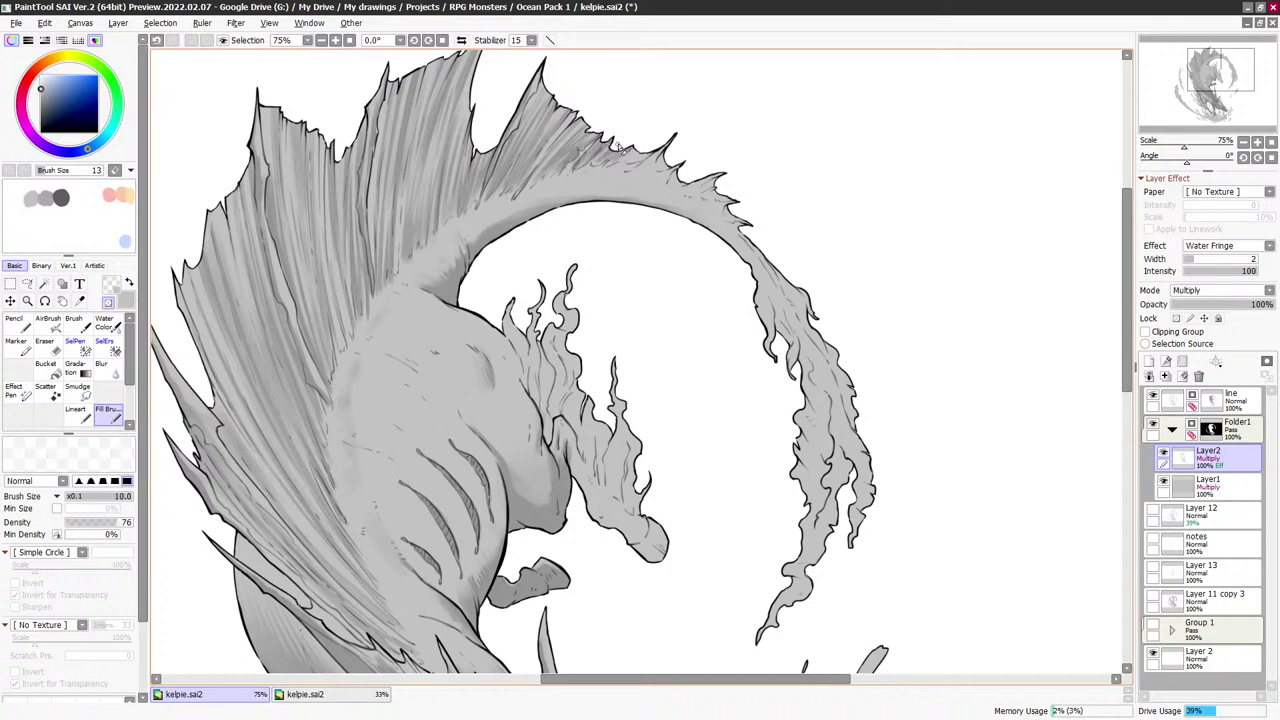
{"action": "key", "text": "minus"}
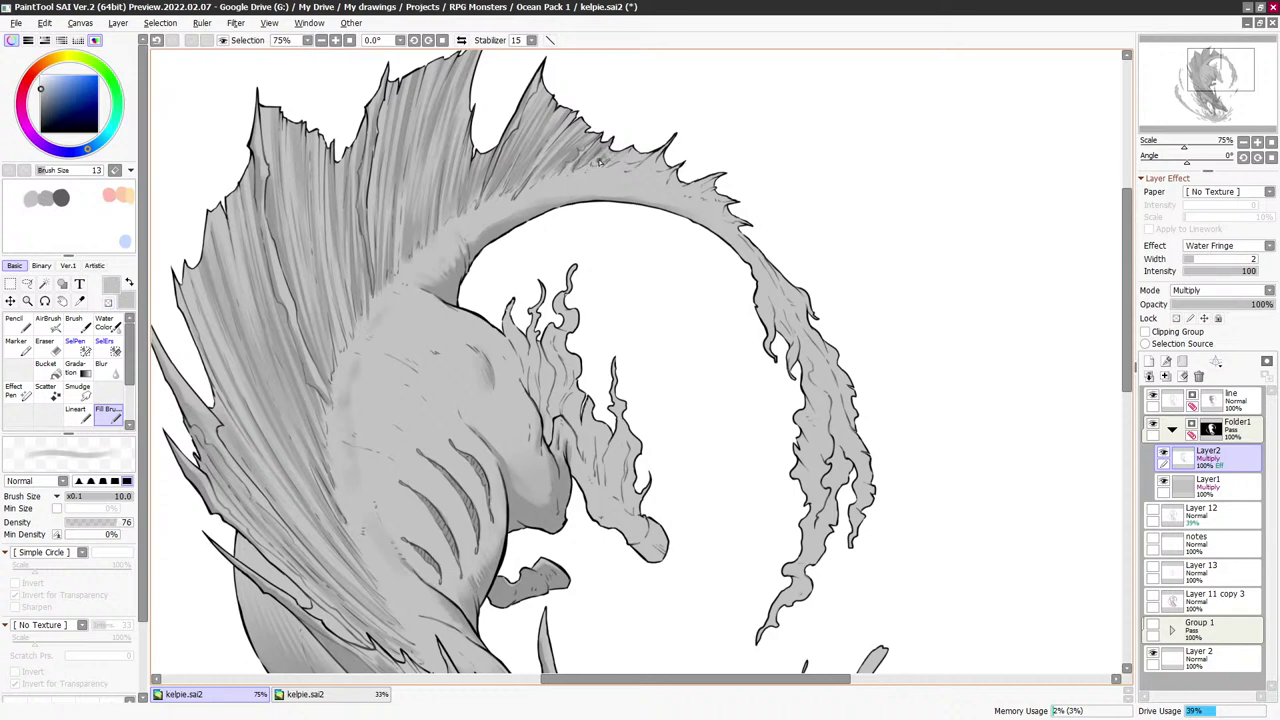
Darken the fin base below the tail spikes with the brush at size 35 and carve lighter strands with the eraser at size 10
{"action": "key", "text": "bracketright"}
{"action": "key", "text": "bracketright"}
{"action": "key", "text": "minus"}
{"action": "key", "text": "minus"}
{"action": "key", "text": "bracketleft"}
{"action": "key", "text": "bracketleft"}
{"action": "key", "text": "bracketright"}
{"action": "key", "text": "bracketright"}
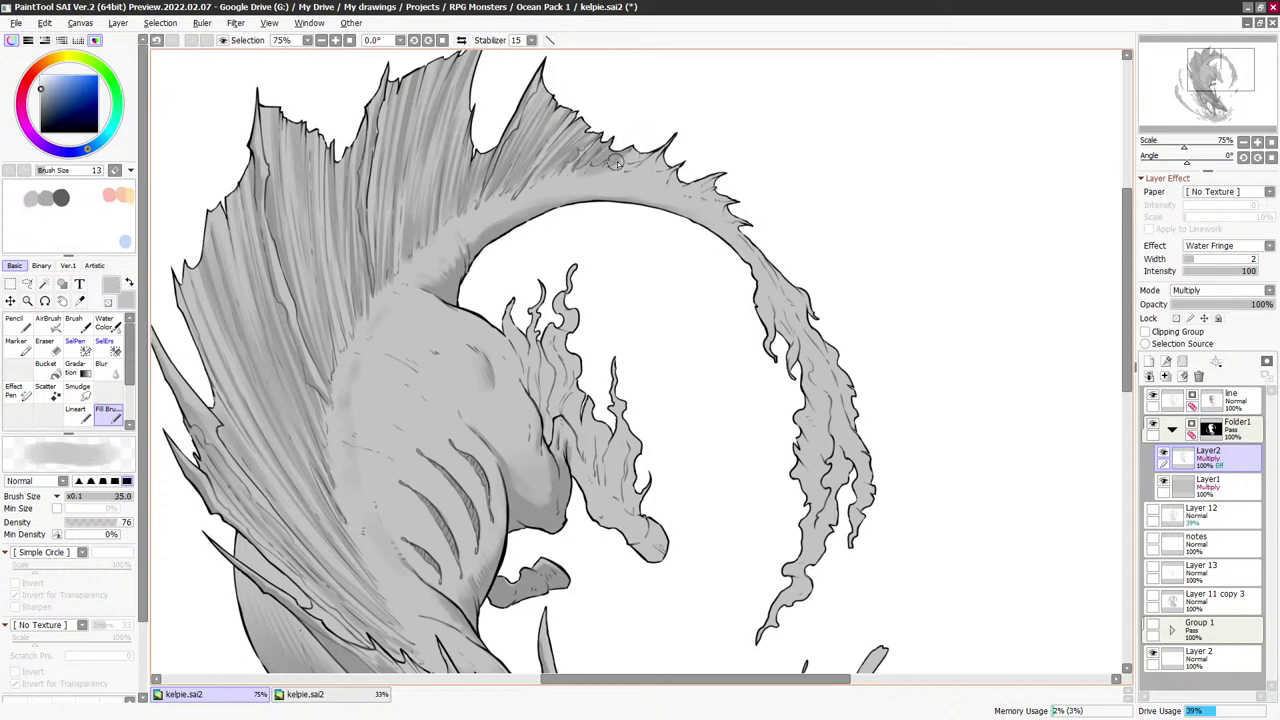
{"action": "key", "text": "minus"}
{"action": "key", "text": "bracketleft"}
{"action": "key", "text": "bracketleft"}
{"action": "key", "text": "bracketleft"}
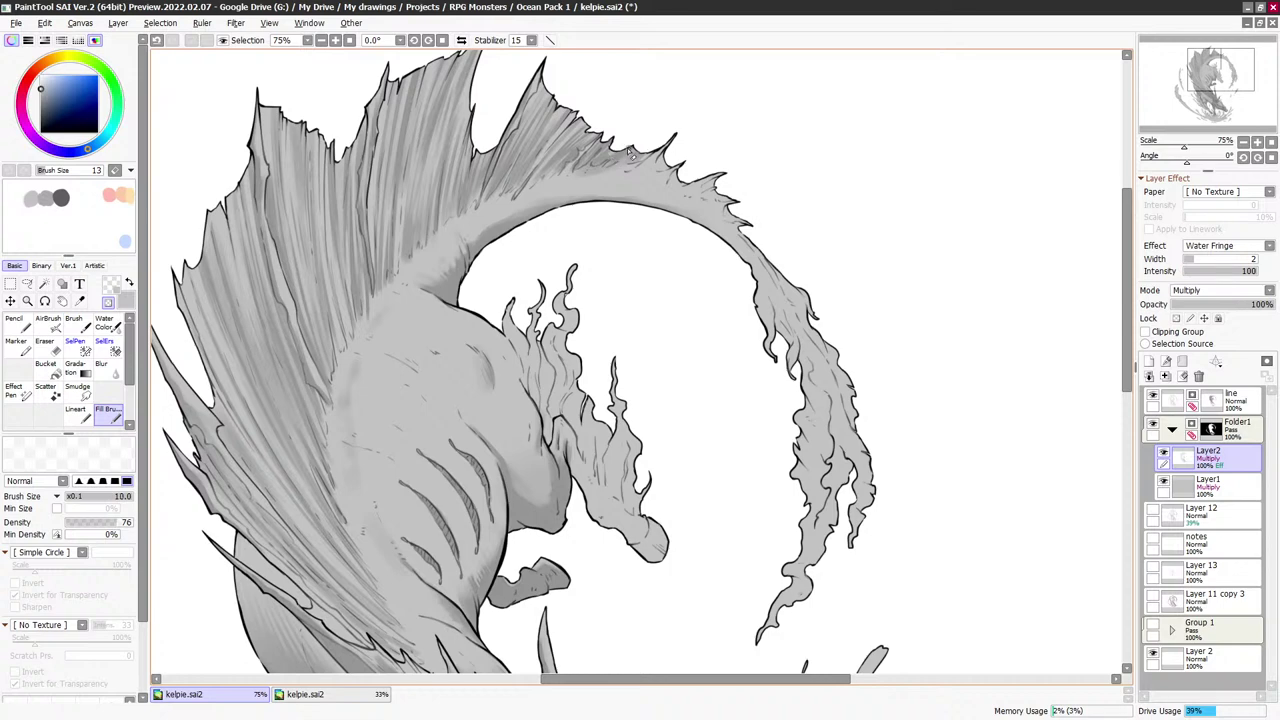
Shade beneath the middle small tail spikes with the brush at size 12 and lift light gaps with the eraser at size 10
{"action": "key", "text": "bracketleft"}
{"action": "key", "text": "bracketleft"}
{"action": "key", "text": "bracketleft"}
{"action": "key", "text": "bracketright"}
{"action": "key", "text": "bracketright"}
{"action": "key", "text": "bracketright"}
{"action": "key", "text": "x"}
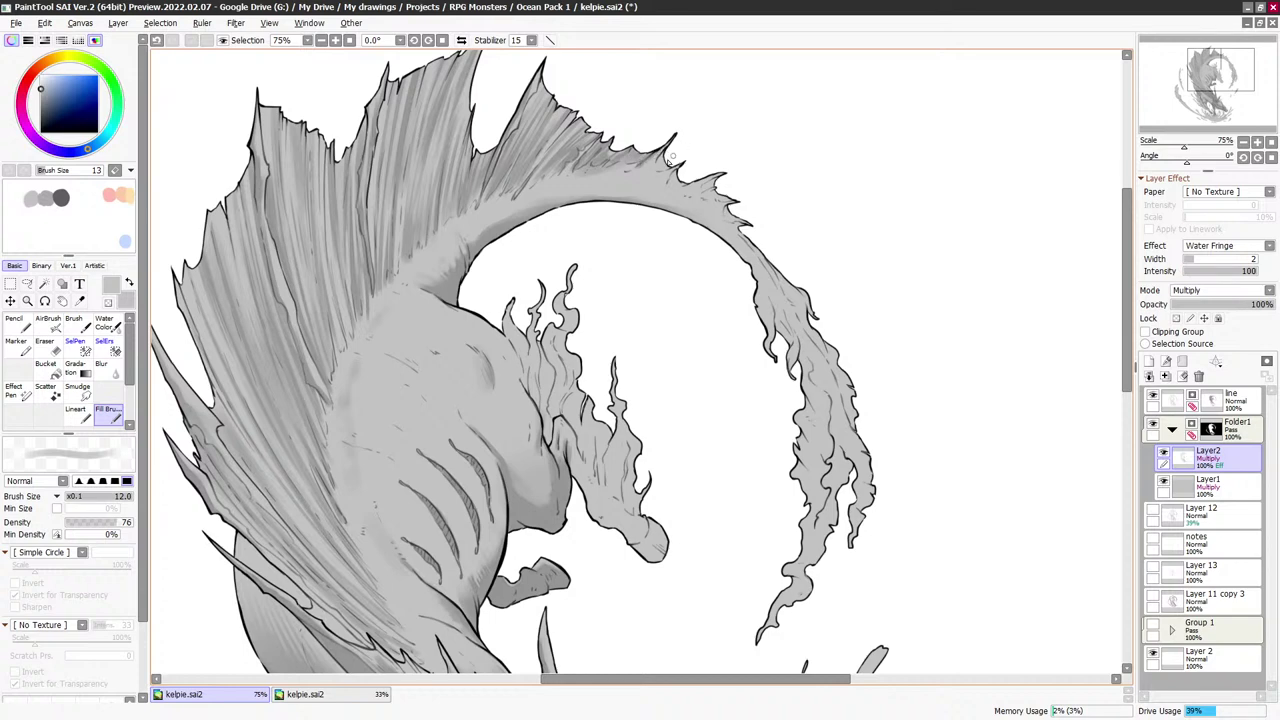
{"action": "key", "text": "bracketright"}
{"action": "key", "text": "x"}
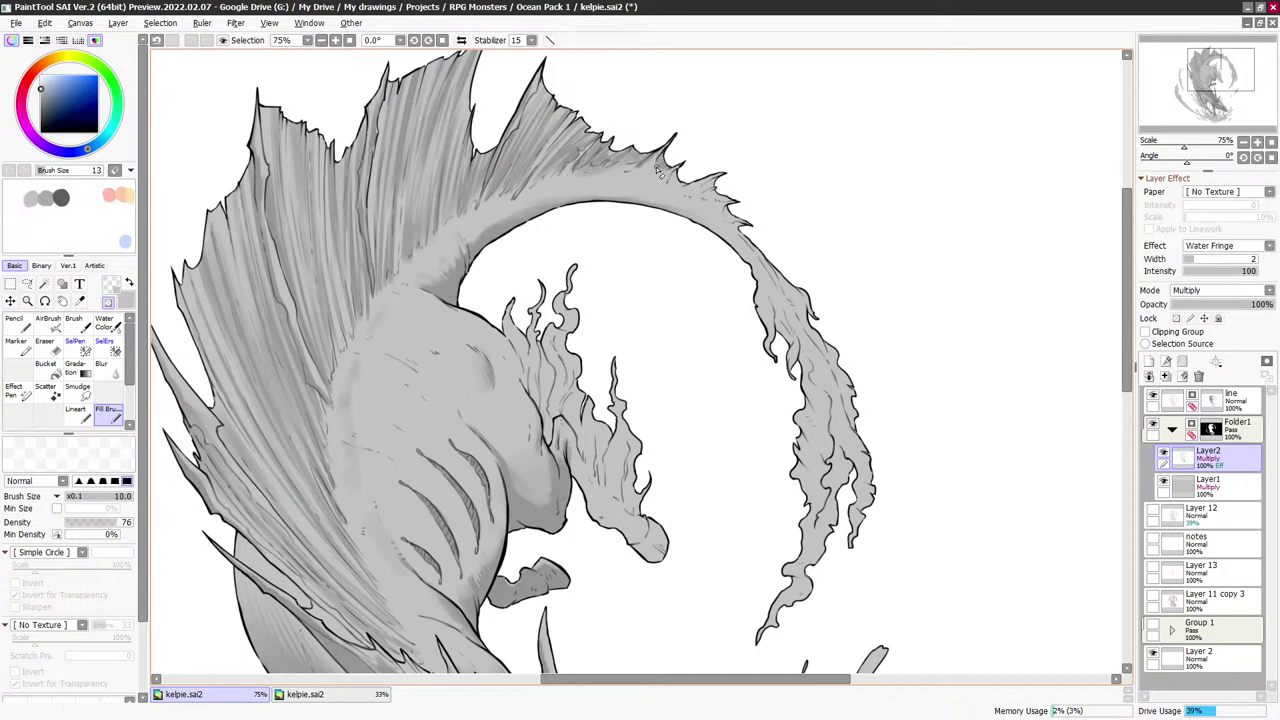
Add fine dark streaks at the base of the tall tail spike with the brush at size 7
{"action": "key", "text": "x"}
{"action": "key", "text": "bracketright"}
{"action": "key", "text": "bracketright"}
{"action": "key", "text": "bracketright"}
{"action": "key", "text": "x"}
{"action": "key", "text": "bracketleft"}
{"action": "key", "text": "bracketleft"}
{"action": "key", "text": "bracketleft"}
{"action": "key", "text": "bracketleft"}
{"action": "key", "text": "x"}
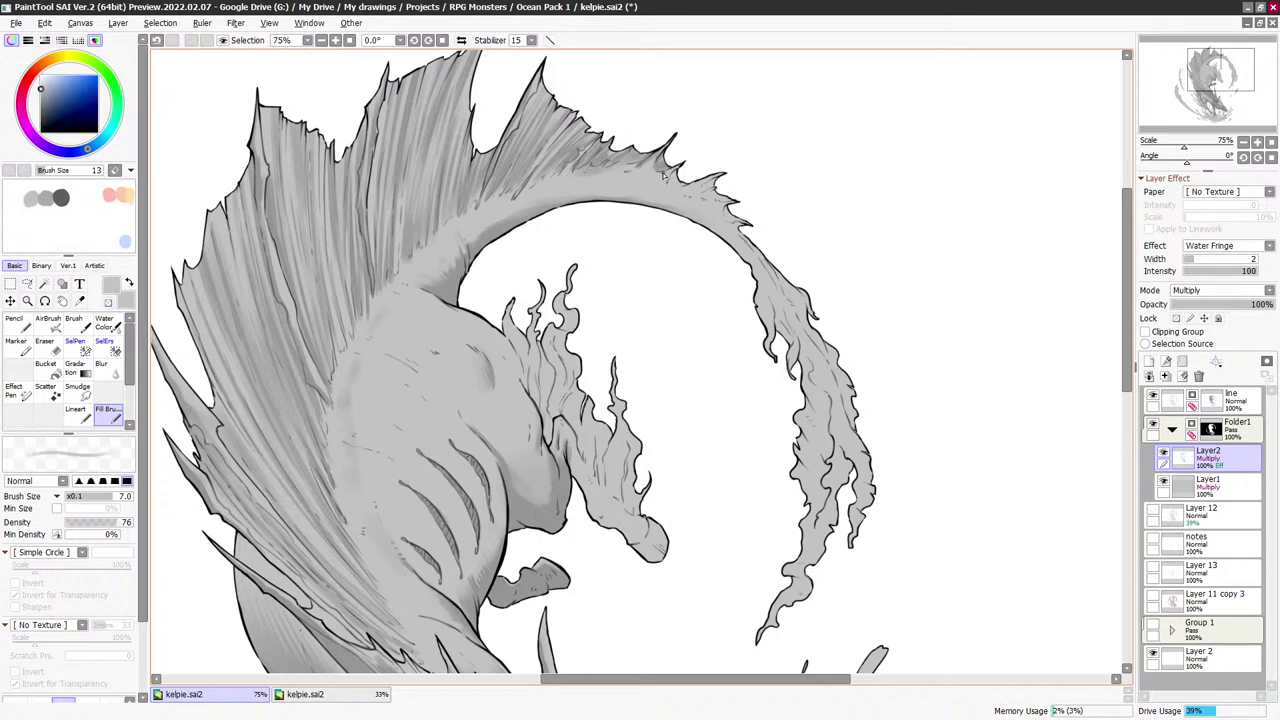
Continue the shading into the last tail spikes with the brush at size 10 and refine it with the eraser at size 10
{"action": "key", "text": "bracketright"}
{"action": "key", "text": "bracketright"}
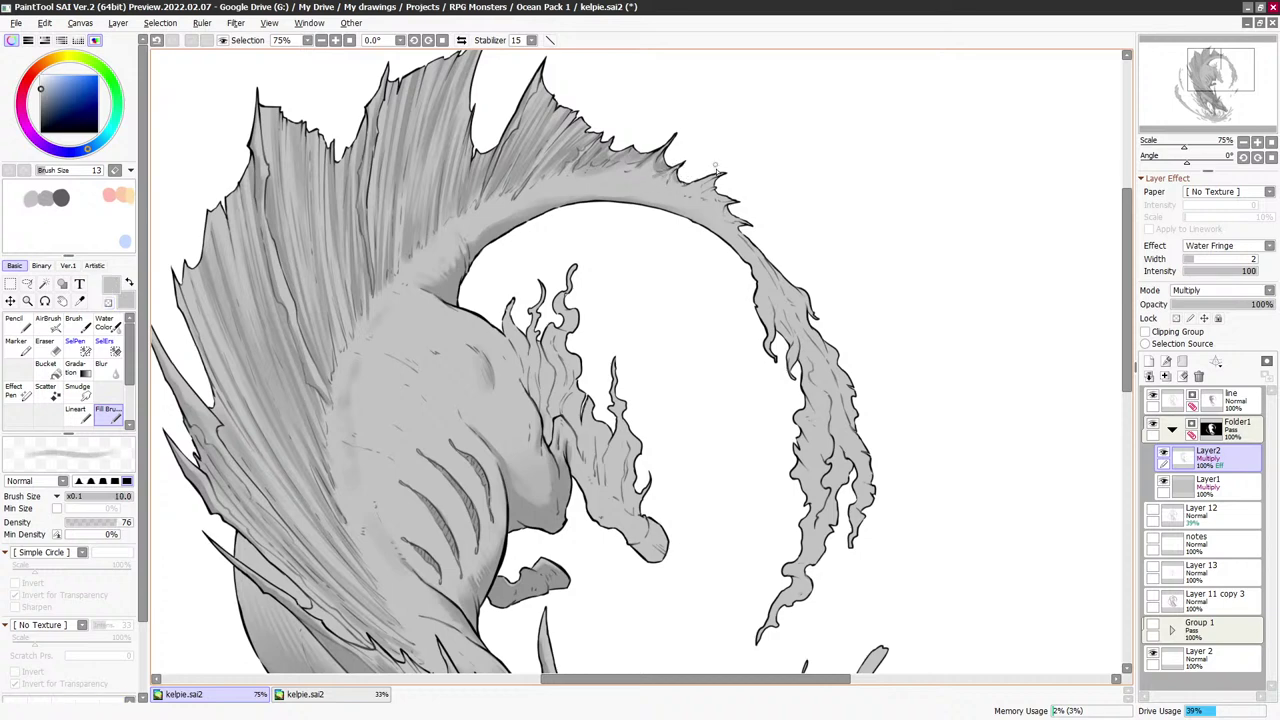
{"action": "key", "text": "bracketright"}
{"action": "key", "text": "bracketright"}
{"action": "key", "text": "x"}
{"action": "key", "text": "bracketleft"}
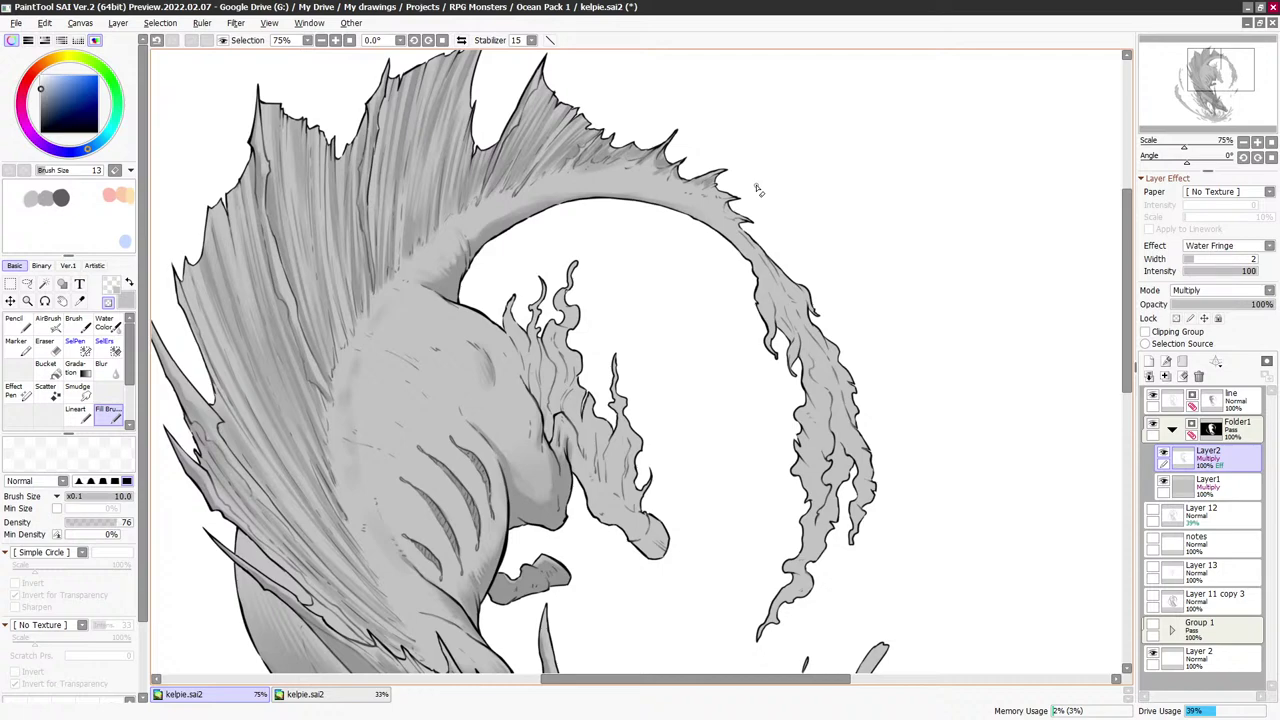
Darken the tail's inner edge where it narrows past the spikes with the brush at sizes 60 and 35
{"action": "scroll", "coordinate": [757, 190], "scroll_direction": "down", "scroll_amount": 3}
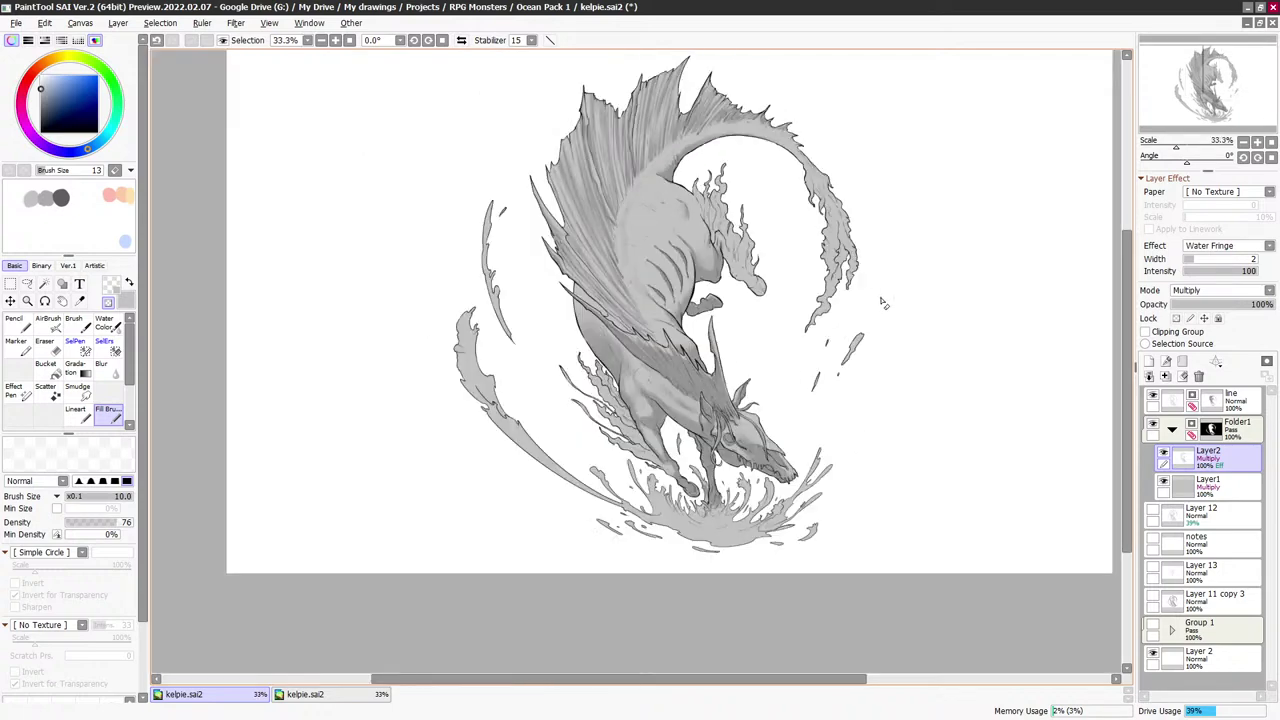
{"action": "scroll", "coordinate": [872, 290], "scroll_direction": "up", "scroll_amount": 1}
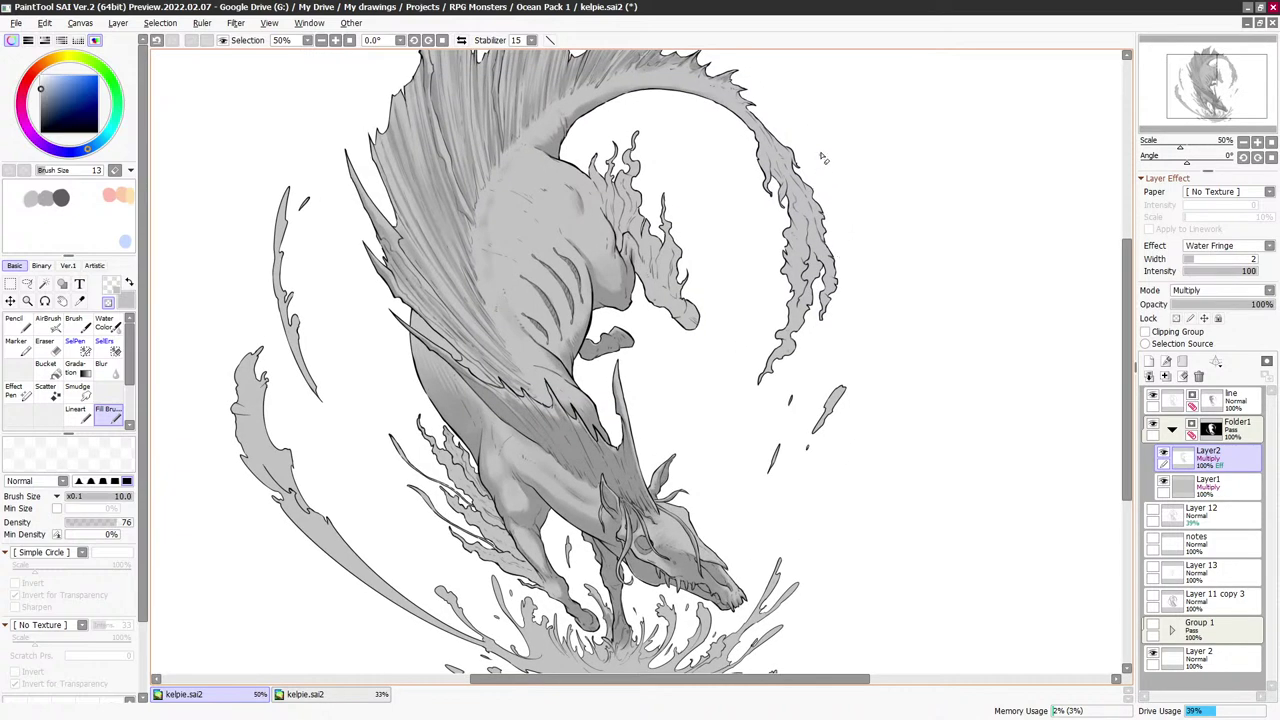
{"action": "scroll", "coordinate": [823, 158], "scroll_direction": "up", "scroll_amount": 1}
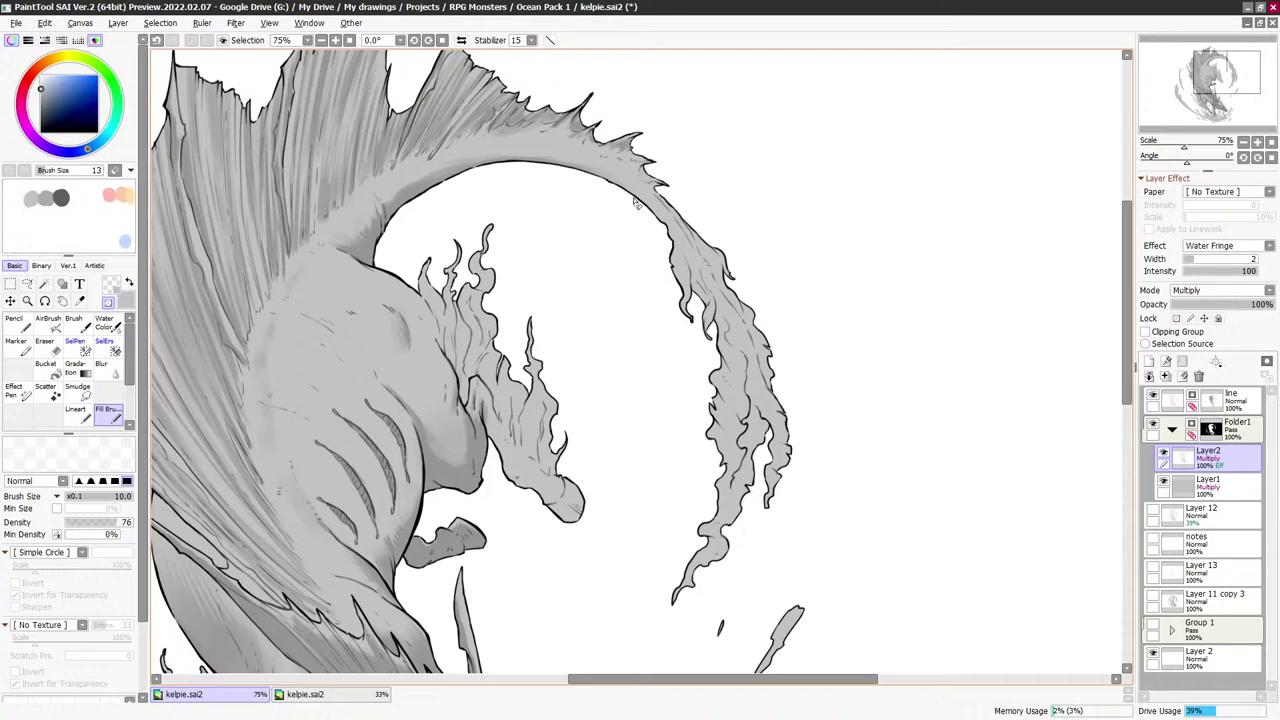
{"action": "key", "text": "minus"}
{"action": "key", "text": "bracketright"}
{"action": "key", "text": "bracketright"}
{"action": "key", "text": "bracketright"}
{"action": "key", "text": "bracketright"}
{"action": "key", "text": "bracketright"}
{"action": "key", "text": "bracketright"}
{"action": "key", "text": "bracketright"}
{"action": "key", "text": "bracketright"}
{"action": "key", "text": "bracketright"}
{"action": "key", "text": "bracketright"}
{"action": "key", "text": "bracketright"}
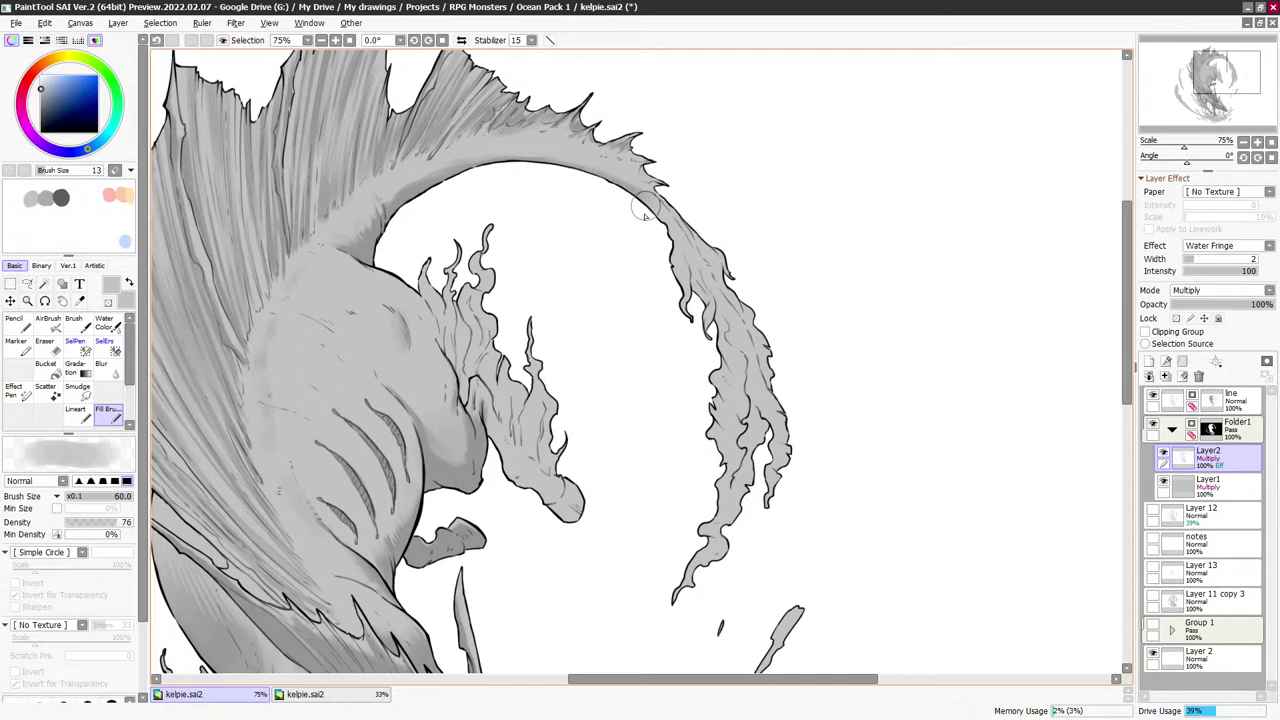
{"action": "key", "text": "bracketleft"}
{"action": "key", "text": "bracketleft"}
{"action": "key", "text": "bracketleft"}
{"action": "key", "text": "bracketleft"}
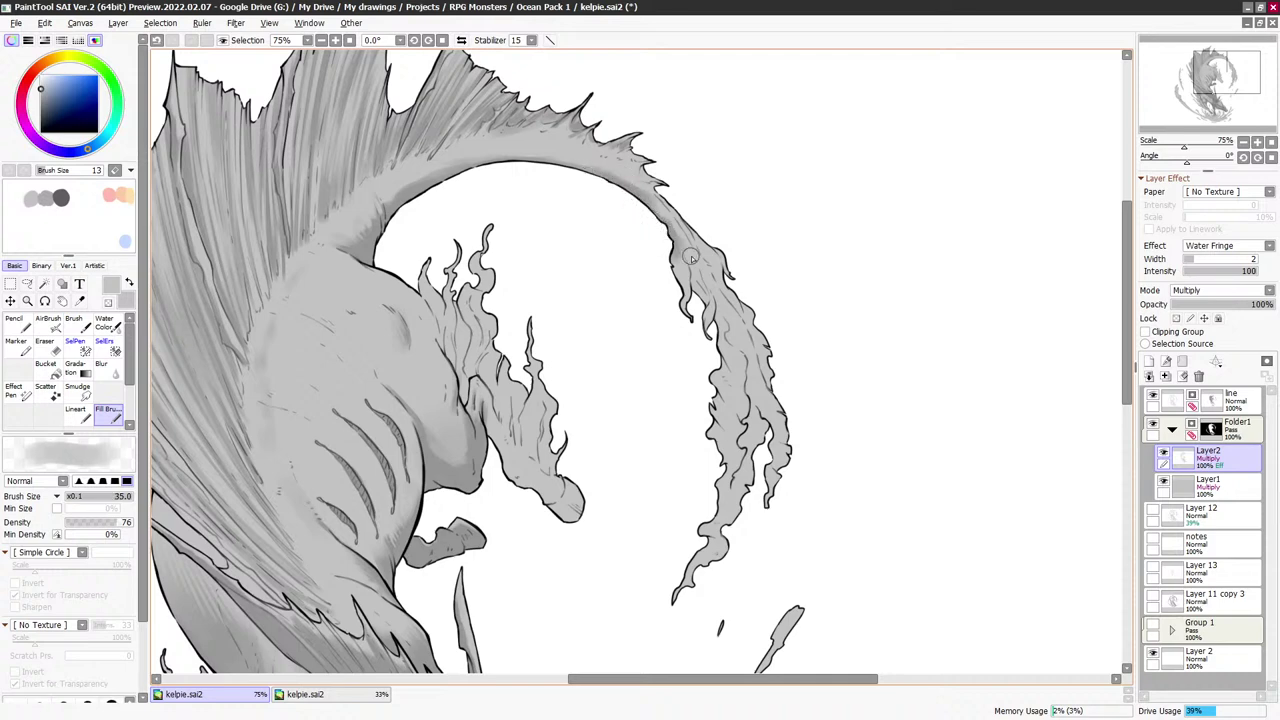
Add darker tone to the narrow tail section with the brush at size 16 and lighten around the last spikes with the eraser at size 10
{"action": "key", "text": "x"}
{"action": "key", "text": "x"}
{"action": "key", "text": "bracketleft"}
{"action": "key", "text": "bracketleft"}
{"action": "key", "text": "bracketleft"}
{"action": "key", "text": "bracketleft"}
{"action": "key", "text": "bracketleft"}
{"action": "key", "text": "bracketleft"}
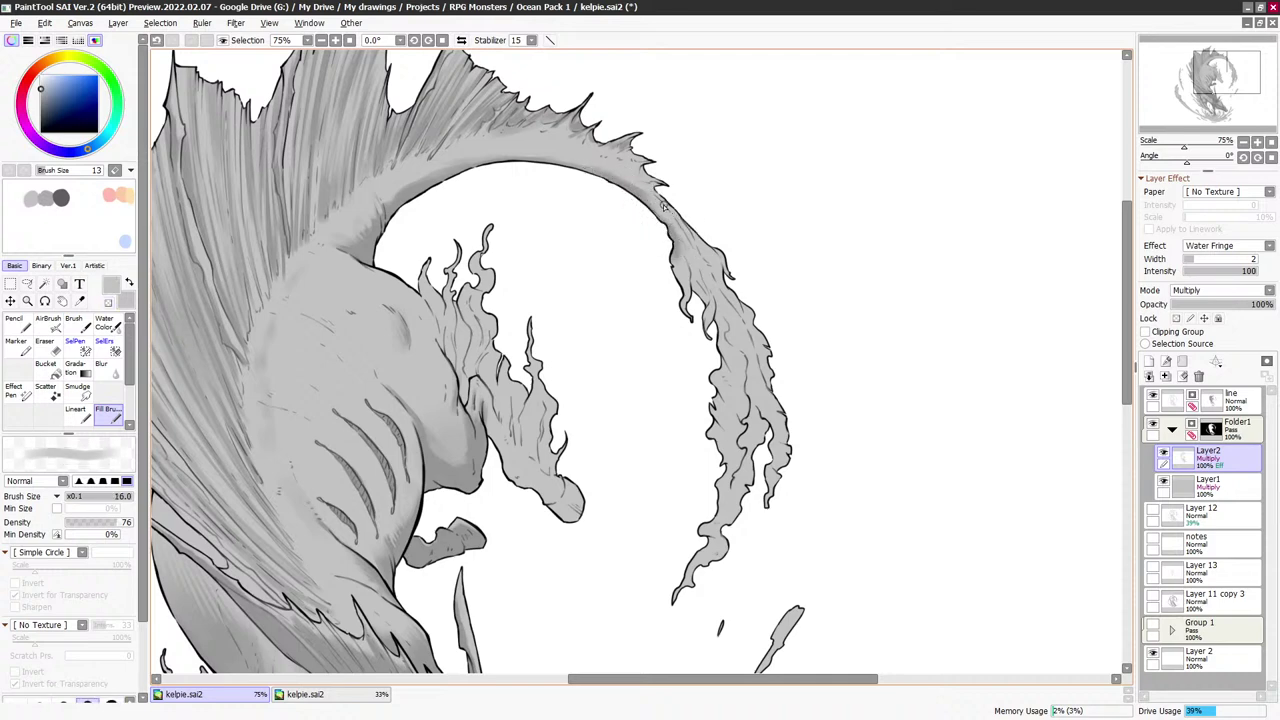
{"action": "key", "text": "x"}
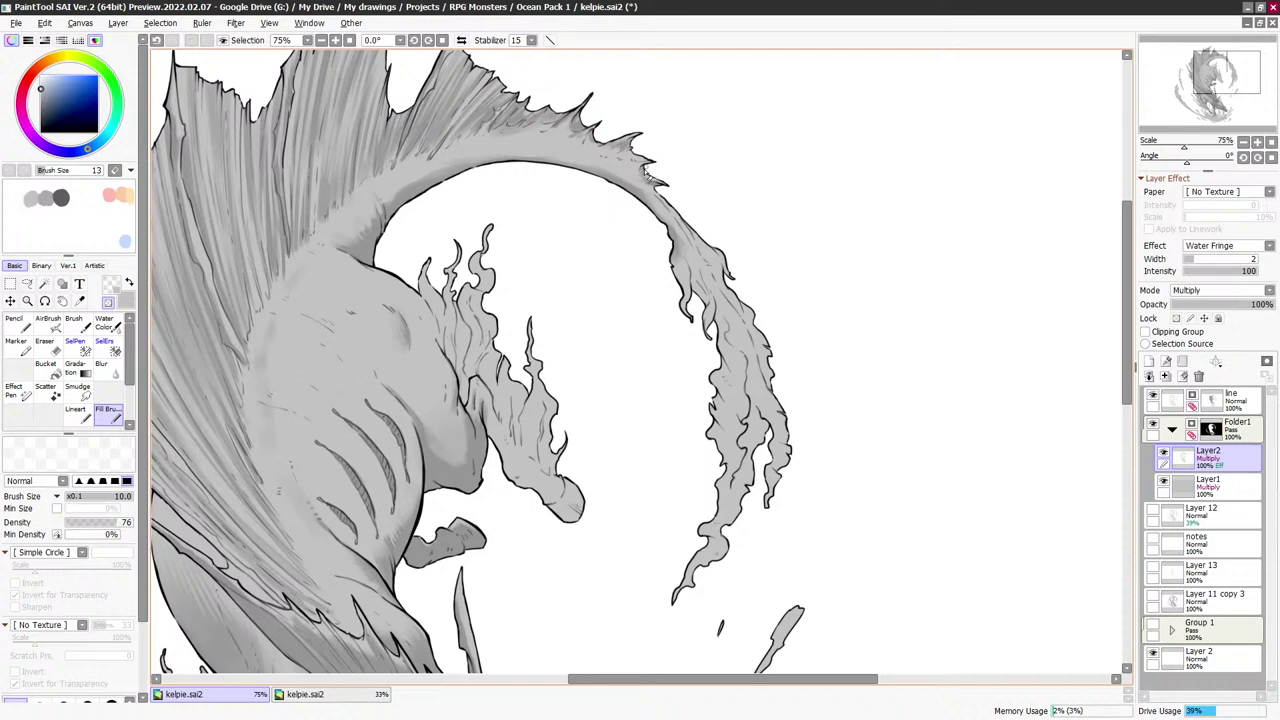
Refine the shadows below the last tail spikes, alternating the brush at size 12 with the eraser
{"action": "key", "text": "x"}
{"action": "key", "text": "bracketright"}
{"action": "key", "text": "x"}
{"action": "key", "text": "x"}
{"action": "key", "text": "x"}
{"action": "key", "text": "x"}
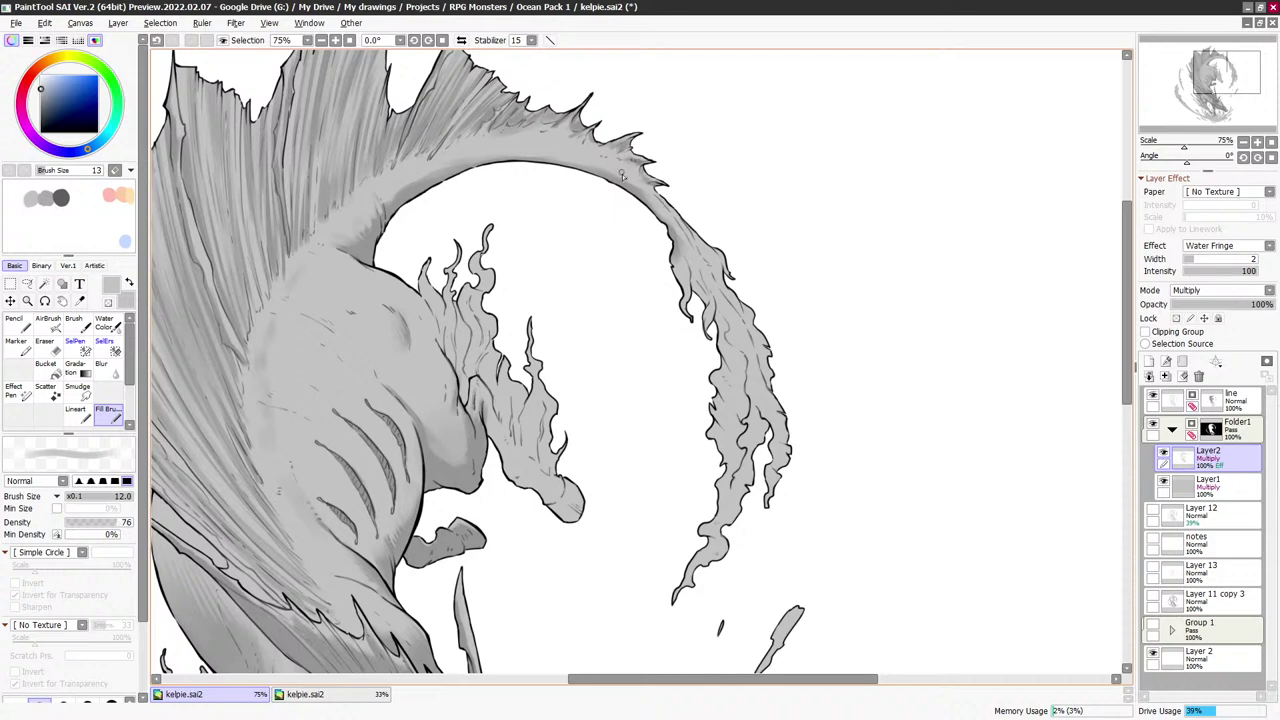
Soften the shading along the underside of the tail arch with the eraser at size 60
{"action": "key", "text": "x"}
{"action": "key", "text": "bracketright"}
{"action": "key", "text": "bracketright"}
{"action": "key", "text": "bracketright"}
{"action": "key", "text": "bracketright"}
{"action": "key", "text": "bracketright"}
{"action": "key", "text": "bracketright"}
{"action": "key", "text": "bracketright"}
{"action": "key", "text": "bracketright"}
{"action": "key", "text": "bracketright"}
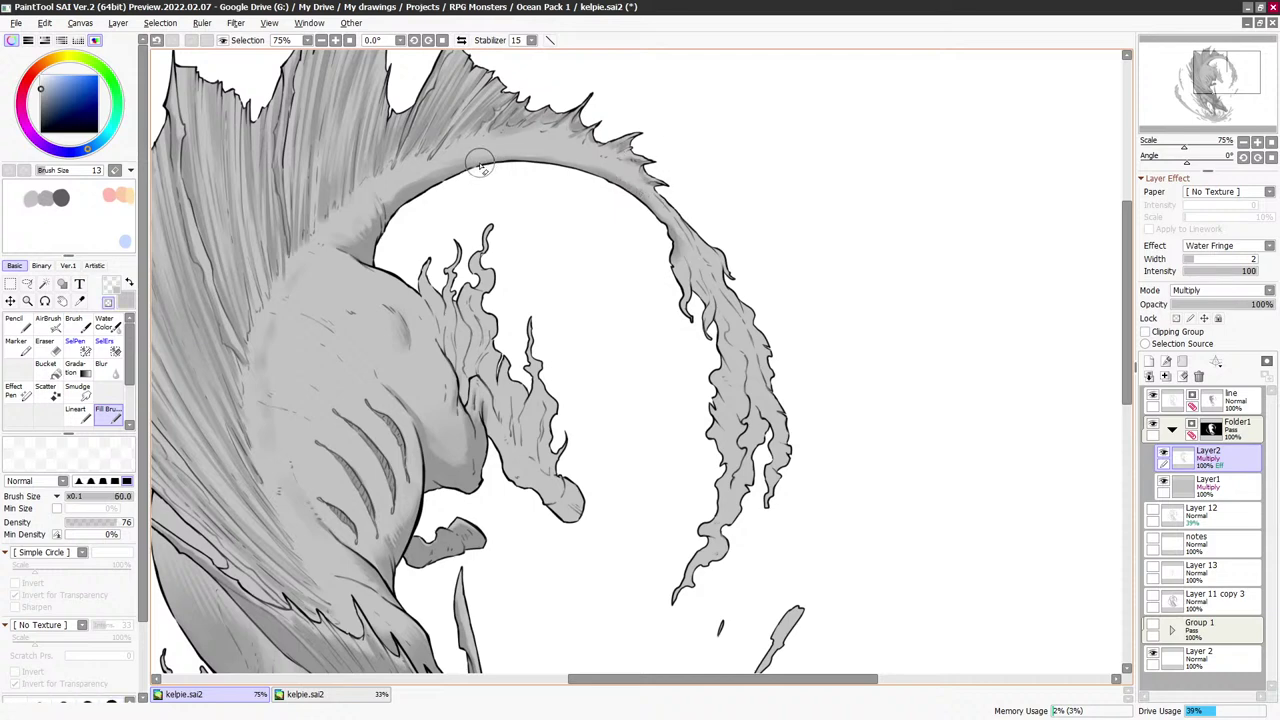
Blend soft shadow along the tail arch with the brush at size 50 and lighten below the spikes with the eraser at size 16
{"action": "key", "text": "x"}
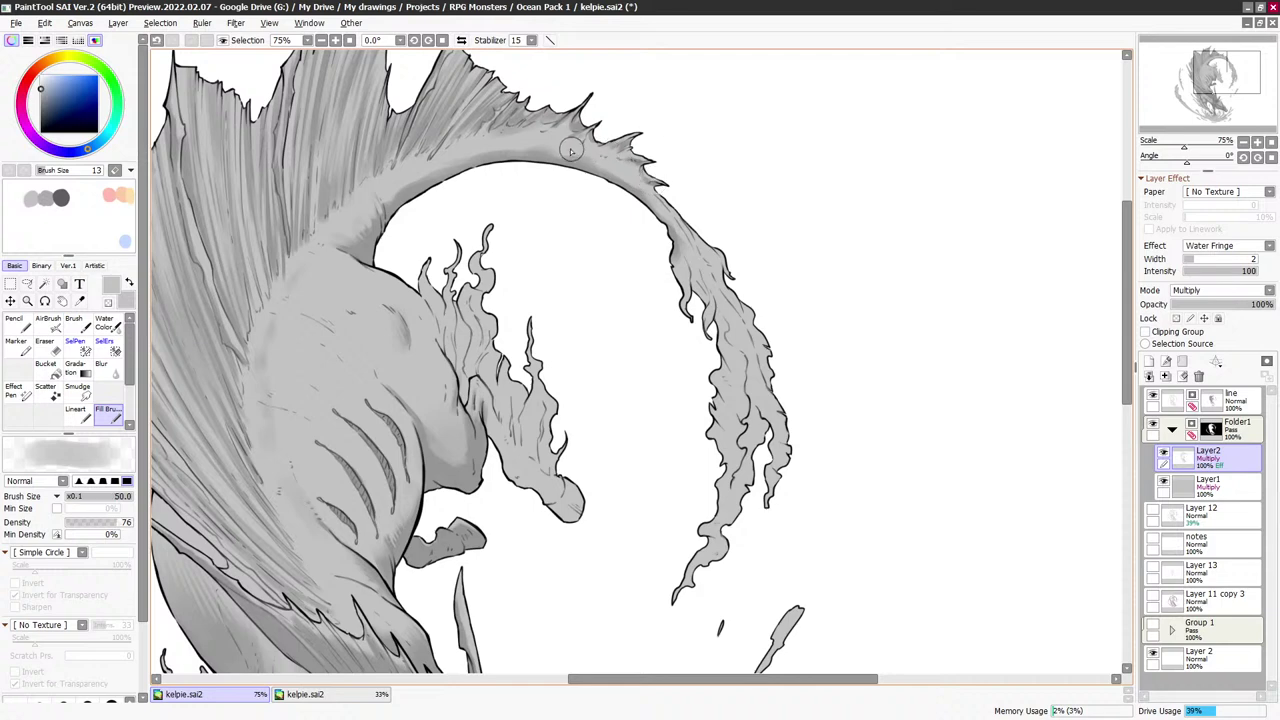
{"action": "key", "text": "["}
{"action": "key", "text": "["}
{"action": "key", "text": "["}
{"action": "key", "text": "["}
{"action": "key", "text": "-"}
{"action": "key", "text": "["}
{"action": "key", "text": "["}
{"action": "key", "text": "["}
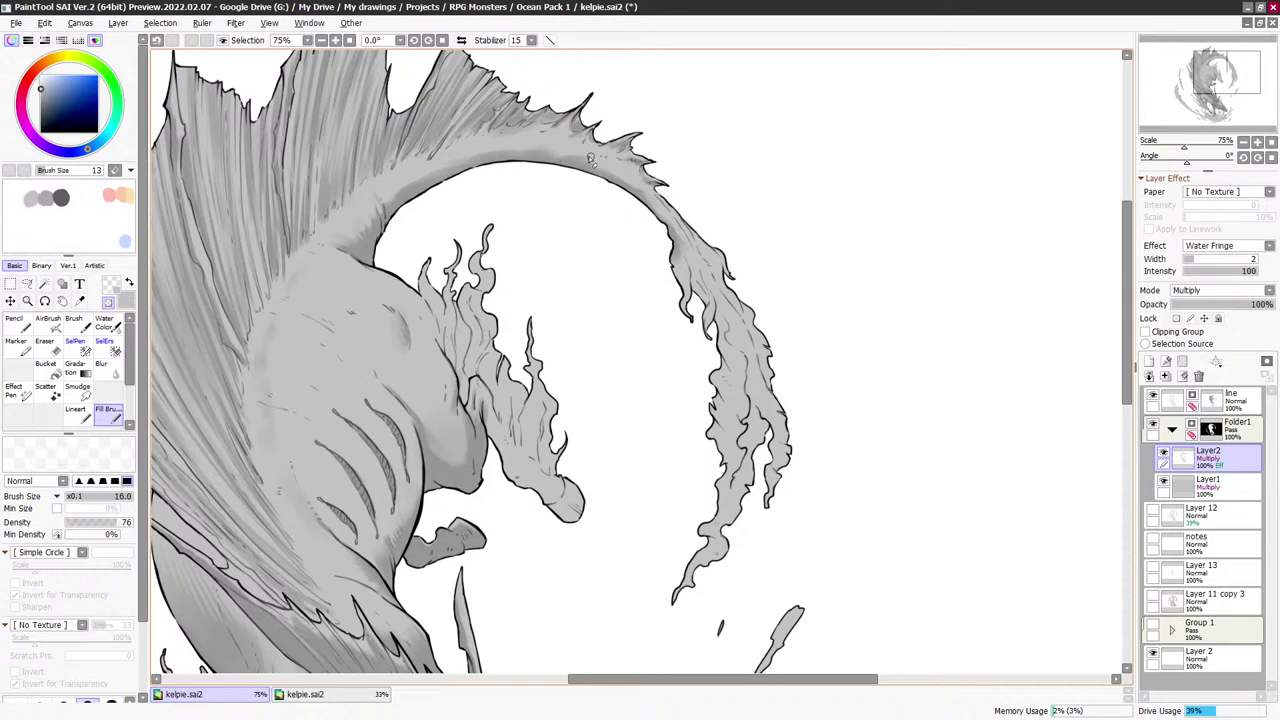
Build up tone along the tail arch with the brush at sizes 20 and 16 and even it out with the eraser at size 20
{"action": "key", "text": "bracketright"}
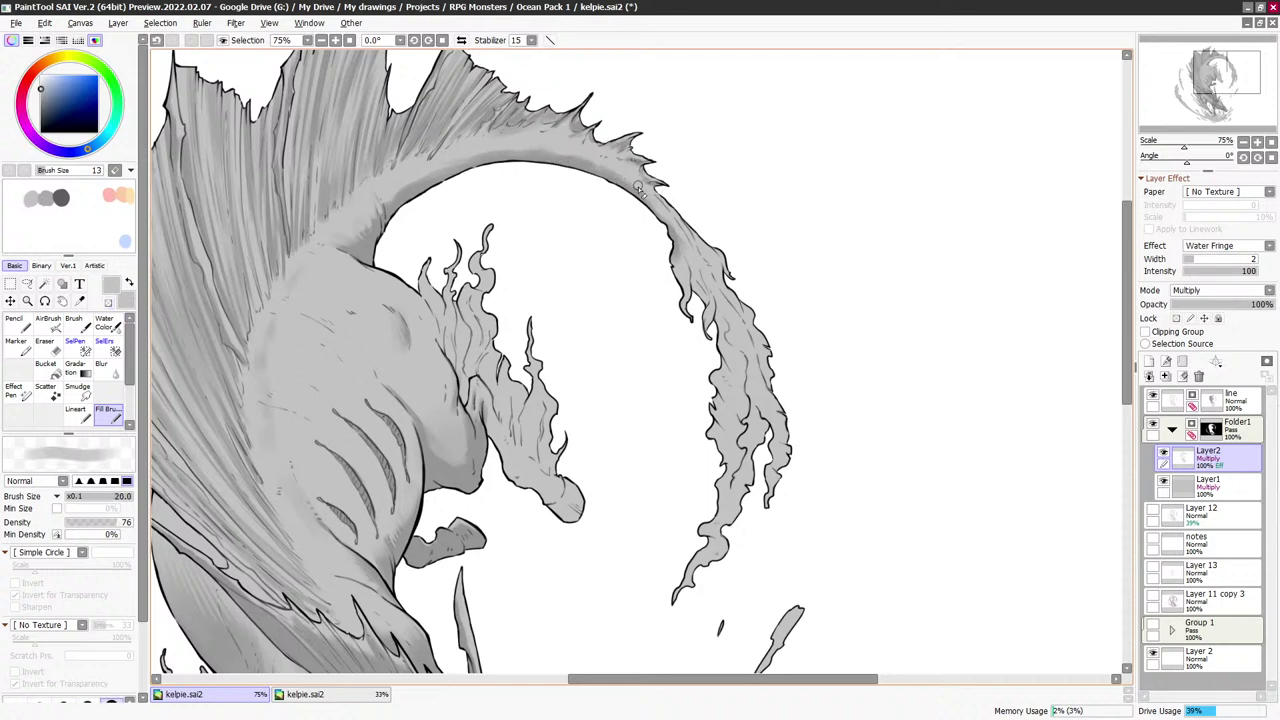
{"action": "key", "text": "bracketright"}
{"action": "key", "text": "bracketleft"}
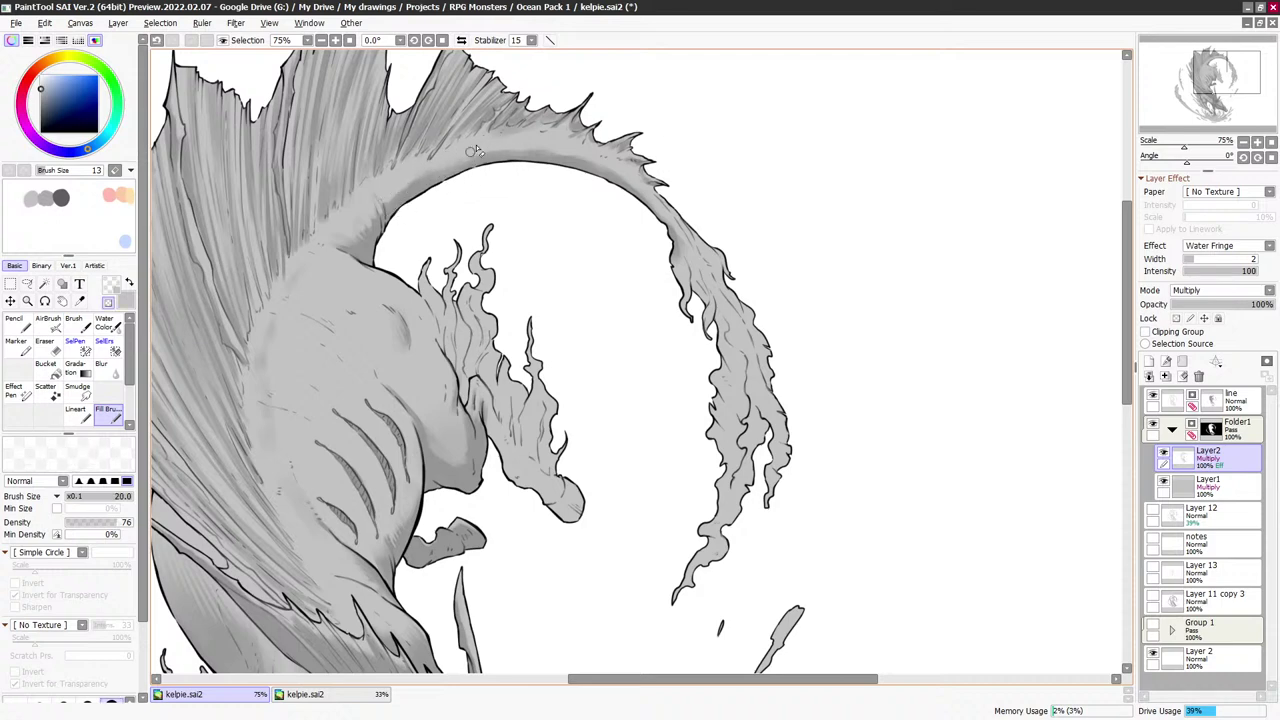
{"action": "key", "text": "bracketleft"}
{"action": "key", "text": "bracketleft"}
{"action": "key", "text": "bracketleft"}
{"action": "key", "text": "bracketright"}
{"action": "key", "text": "bracketright"}
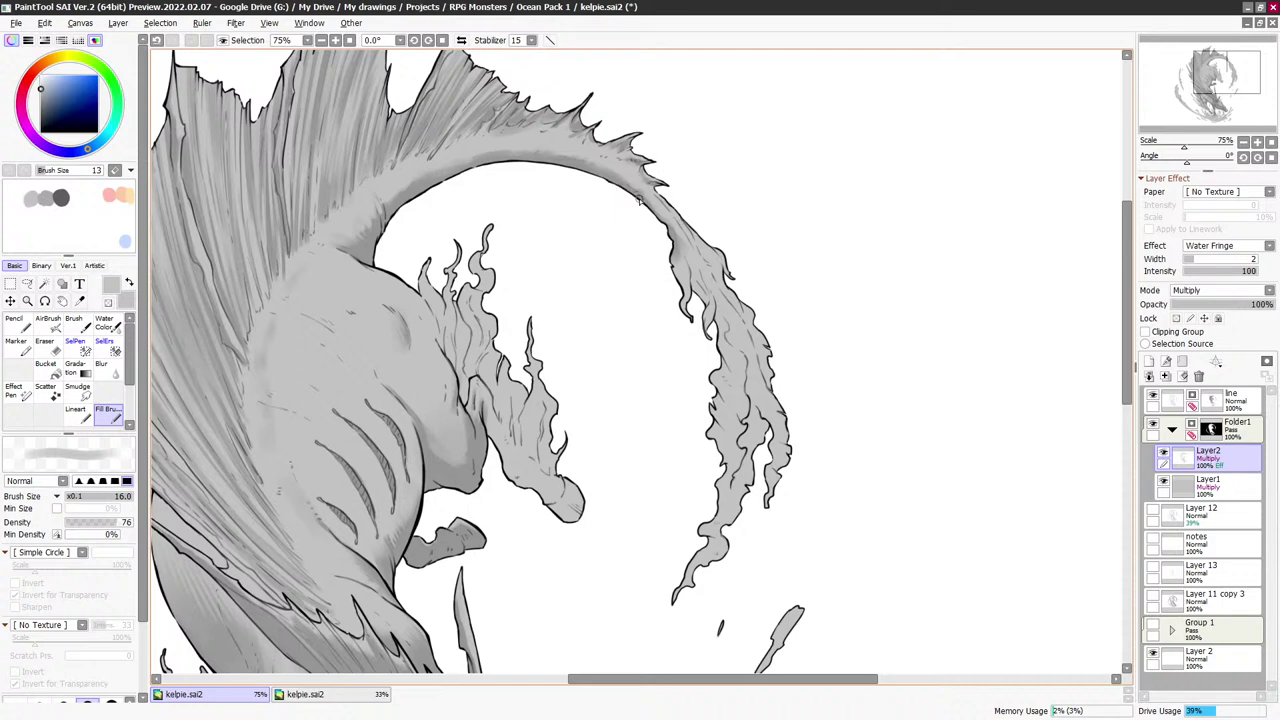
Define the narrow tail section below the spikes with the brush at size 14 and the eraser at sizes 12 and 9
{"action": "key", "text": "e"}
{"action": "key", "text": "bracketleft"}
{"action": "key", "text": "bracketleft"}
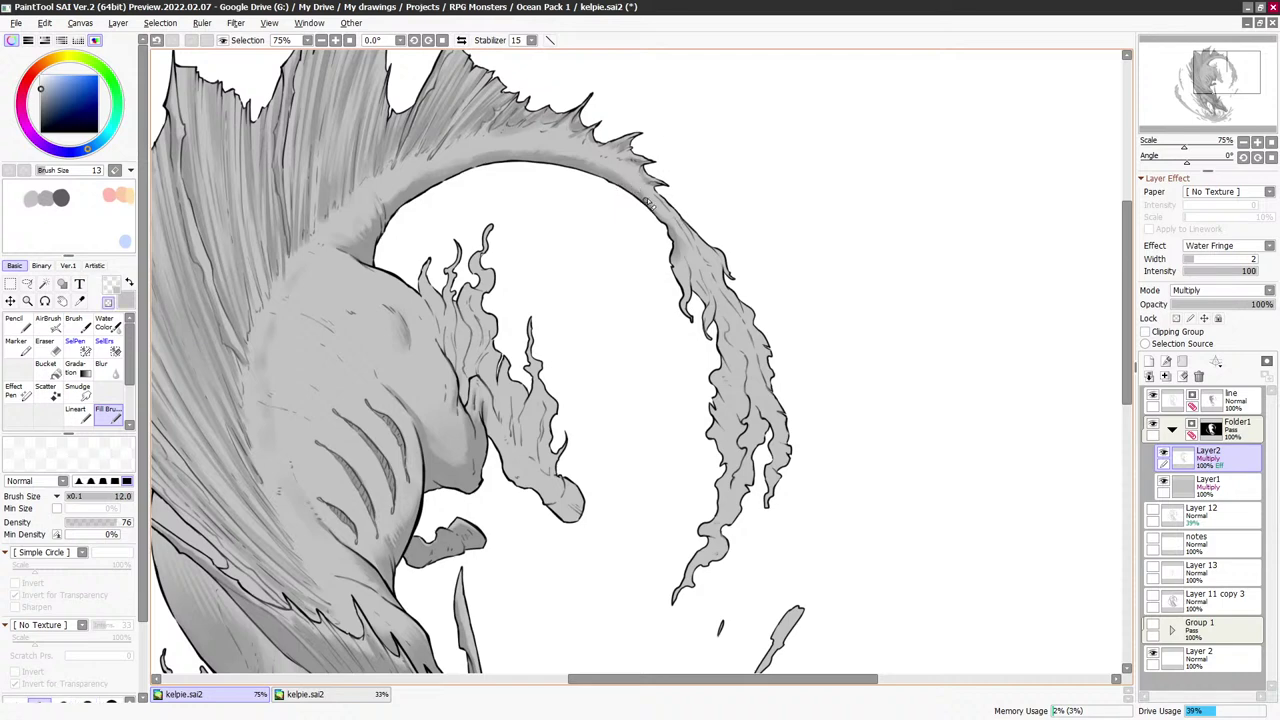
{"action": "key", "text": "e"}
{"action": "key", "text": "bracketright"}
{"action": "key", "text": "bracketright"}
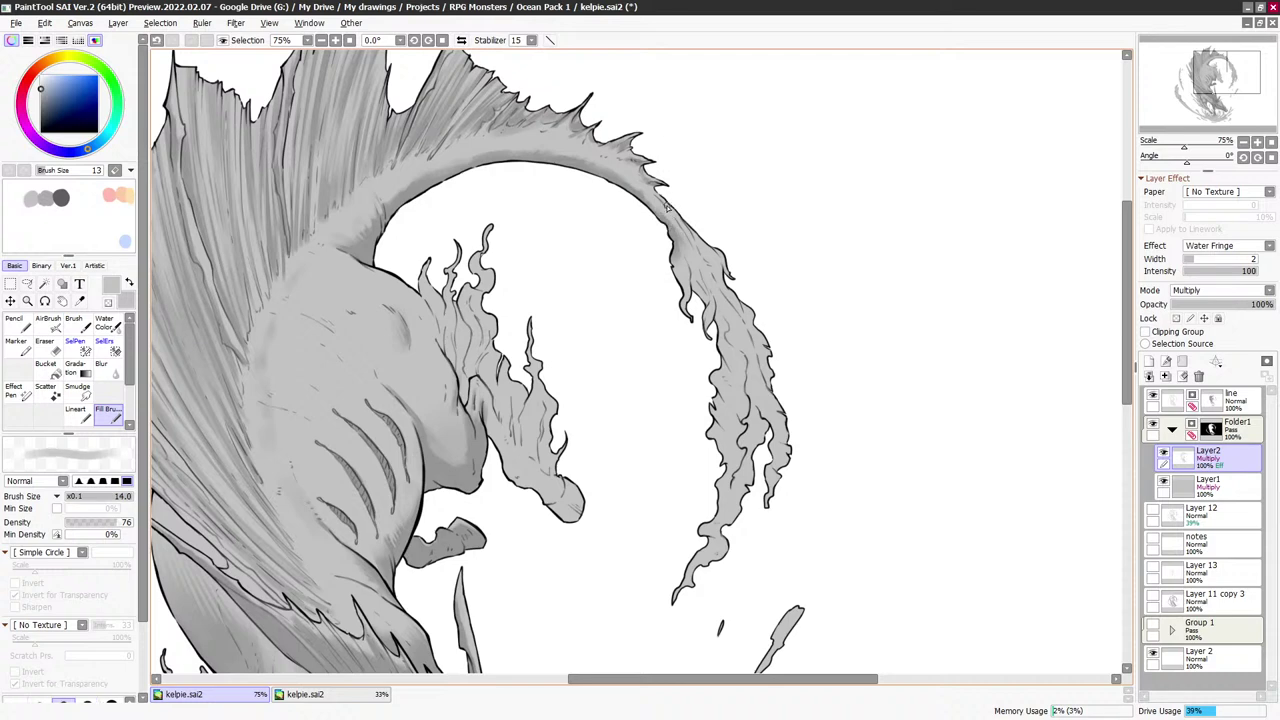
{"action": "key", "text": "bracketleft"}
{"action": "key", "text": "bracketleft"}
{"action": "key", "text": "bracketleft"}
{"action": "key", "text": "bracketleft"}
{"action": "key", "text": "e"}
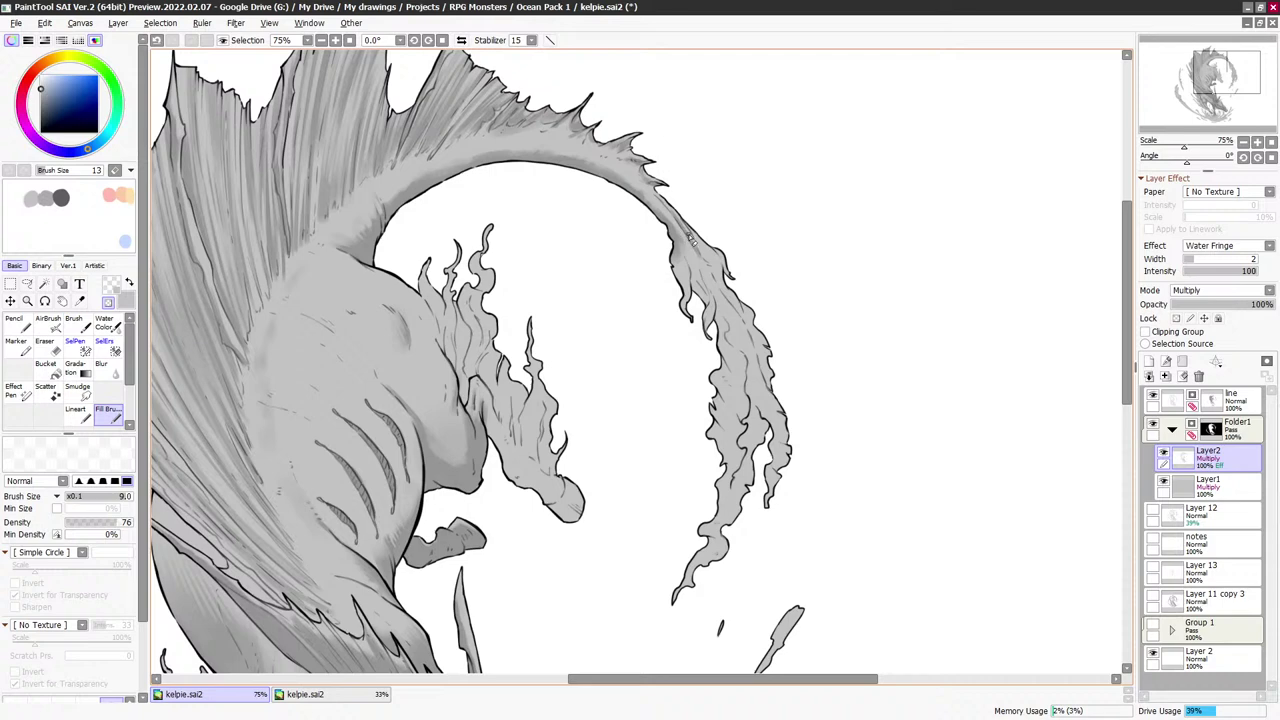
Shade the first ragged strand of the tail tip with the brush at sizes 16 and 9, picking out highlights with the eraser at size 9
{"action": "left_click_drag", "start_coordinate": [668, 250], "coordinate": [650, 184]}
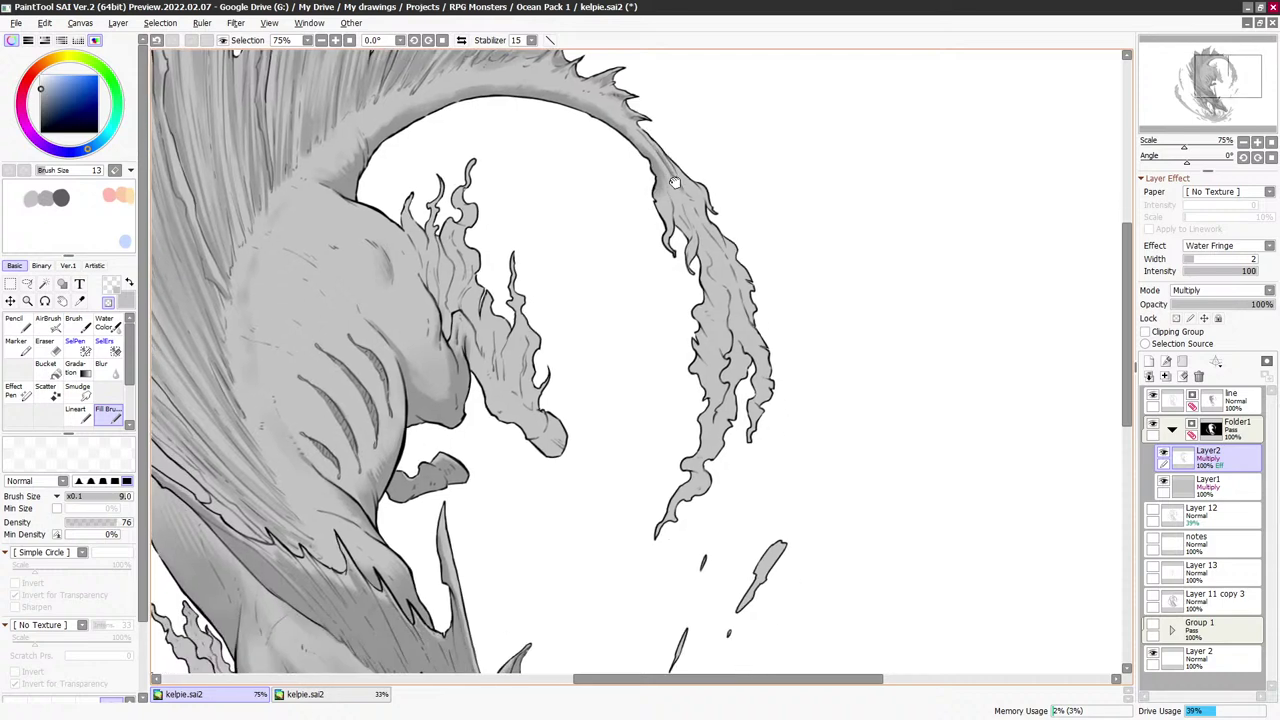
{"action": "key", "text": "minus"}
{"action": "key", "text": "bracketright"}
{"action": "key", "text": "bracketright"}
{"action": "key", "text": "bracketright"}
{"action": "key", "text": "bracketright"}
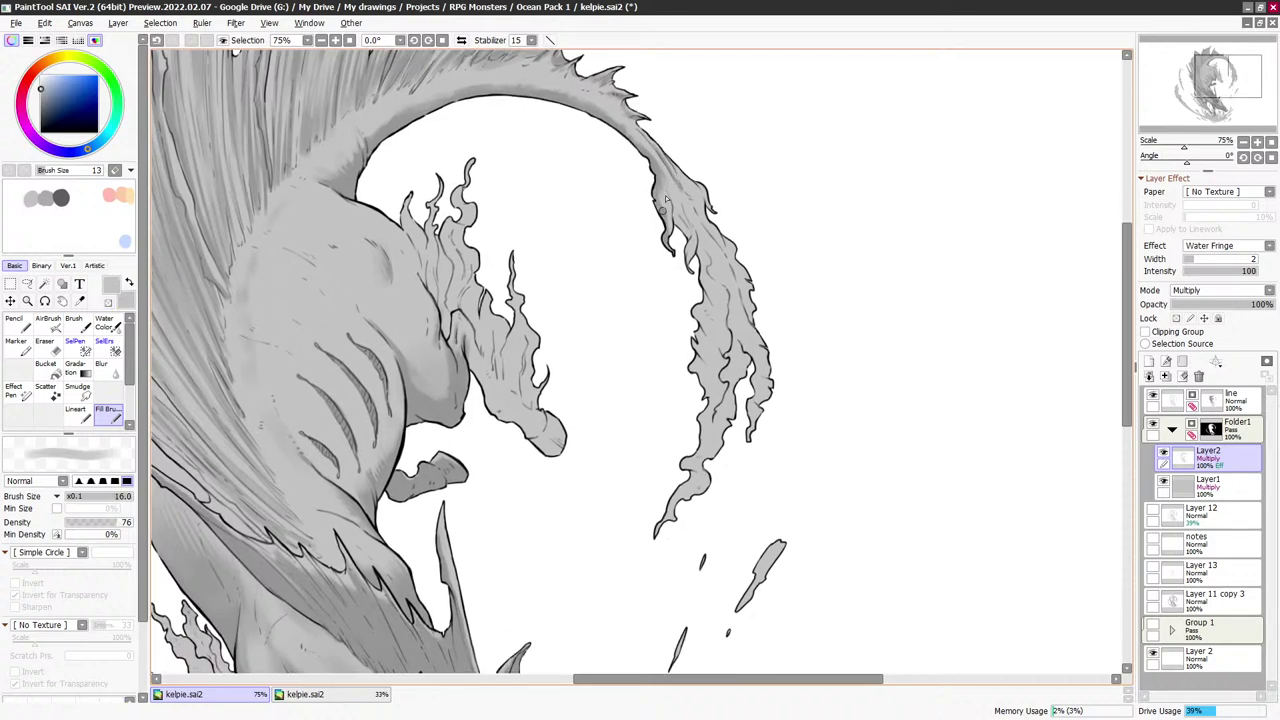
{"action": "key", "text": "e"}
{"action": "key", "text": "e"}
{"action": "key", "text": "e"}
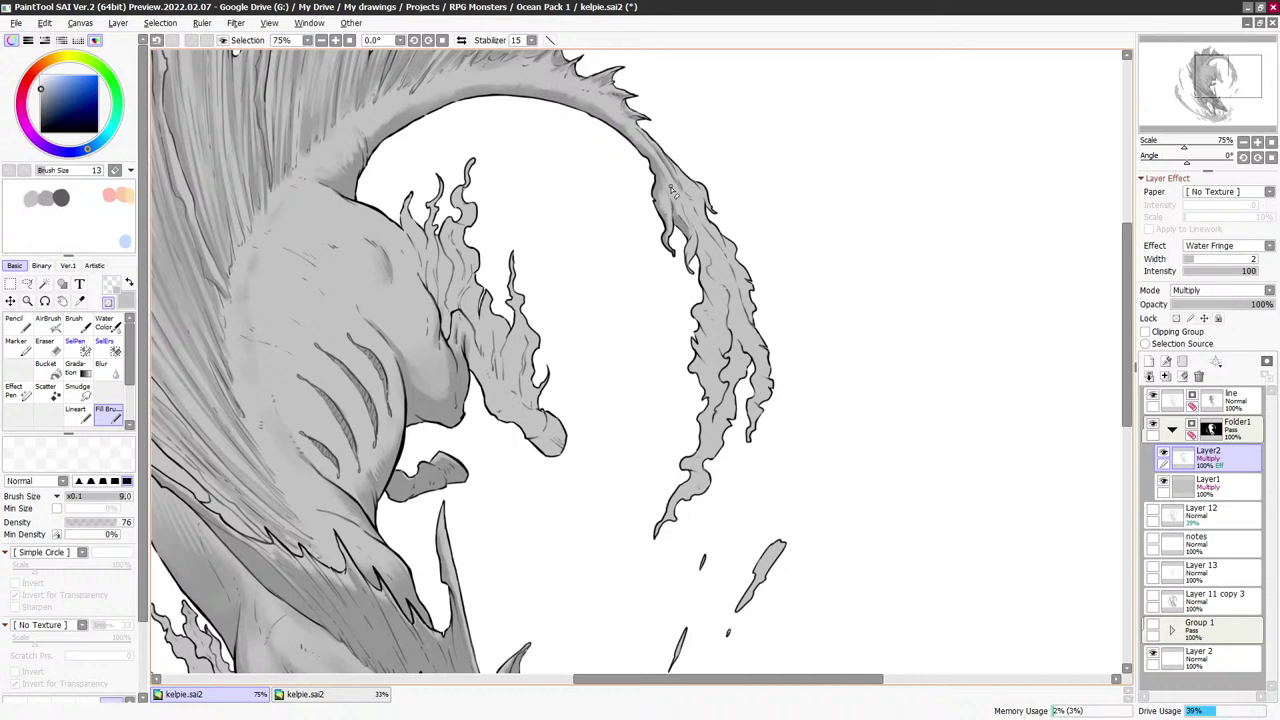
{"action": "key", "text": "e"}
{"action": "key", "text": "]"}
{"action": "key", "text": "]"}
{"action": "key", "text": "]"}
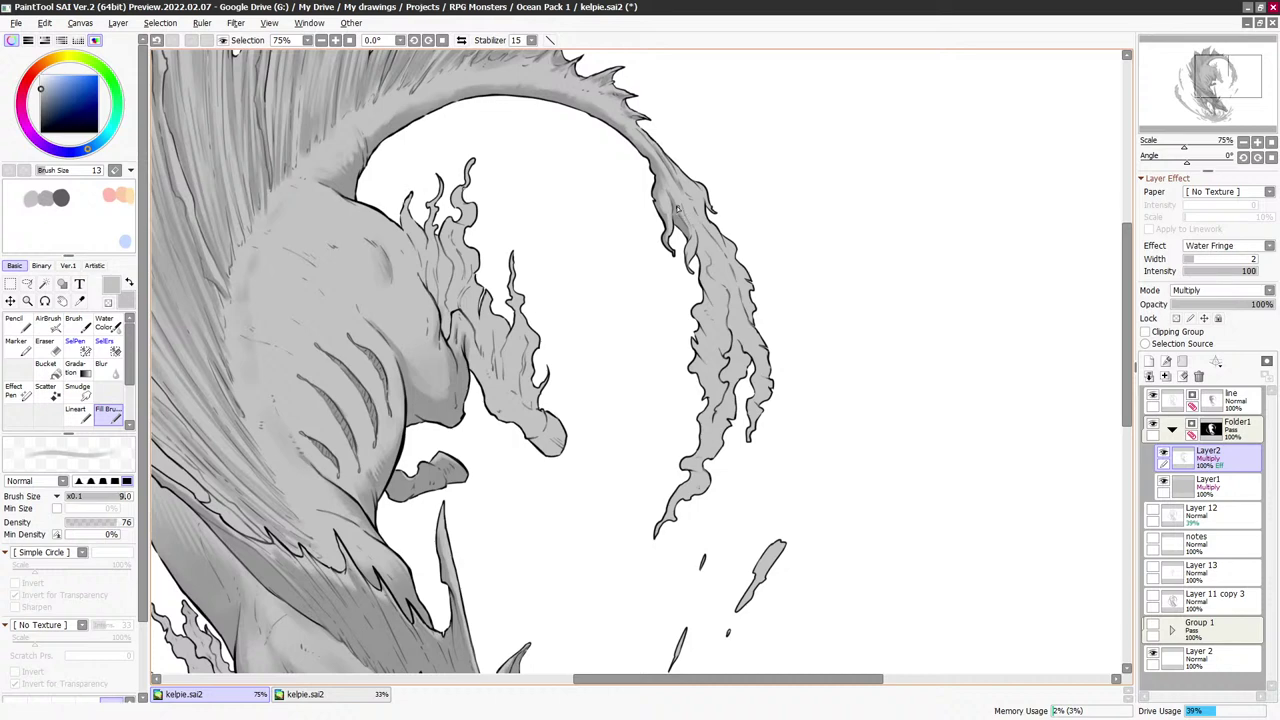
Darken the second ragged strand and the tail edge beside it with the brush at sizes 30 and 12
{"action": "key", "text": "minus"}
{"action": "left_click_drag", "start_coordinate": [708, 226], "coordinate": [704, 186]}
{"action": "key", "text": "minus"}
{"action": "key", "text": "]"}
{"action": "key", "text": "]"}
{"action": "key", "text": "]"}
{"action": "key", "text": "]"}
{"action": "key", "text": "bracketleft"}
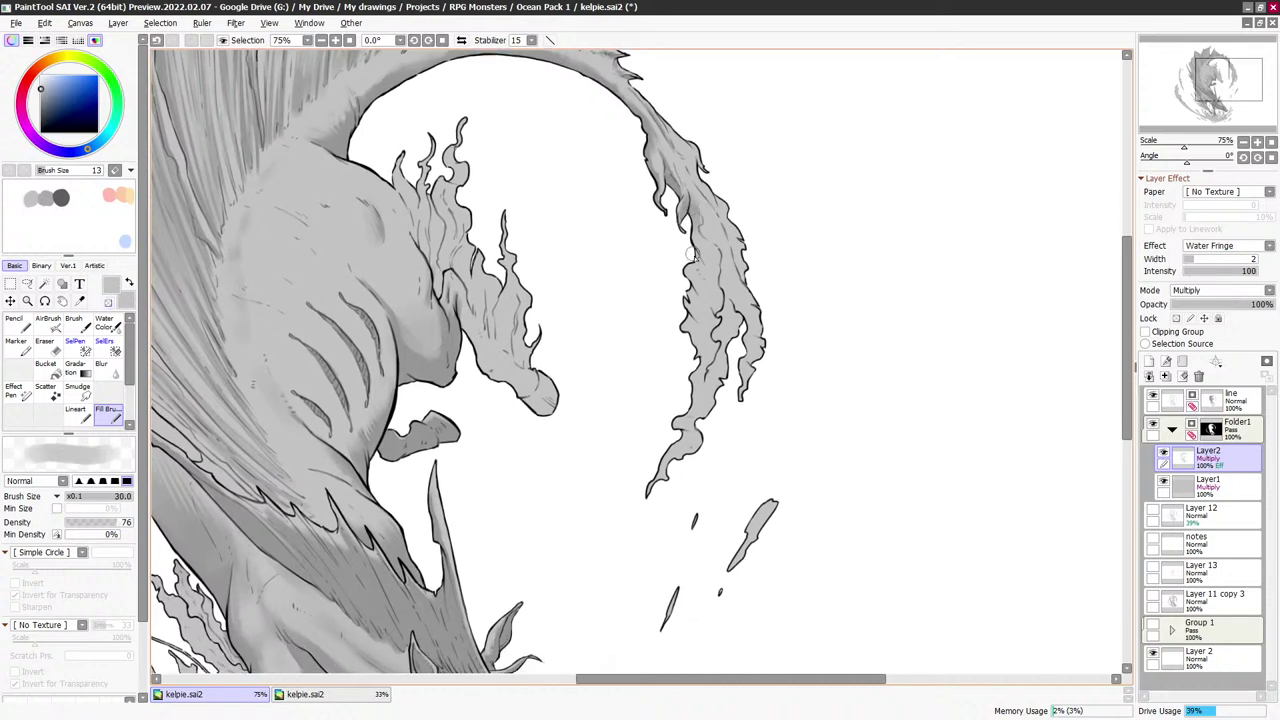
{"action": "key", "text": "e"}
{"action": "key", "text": "e"}
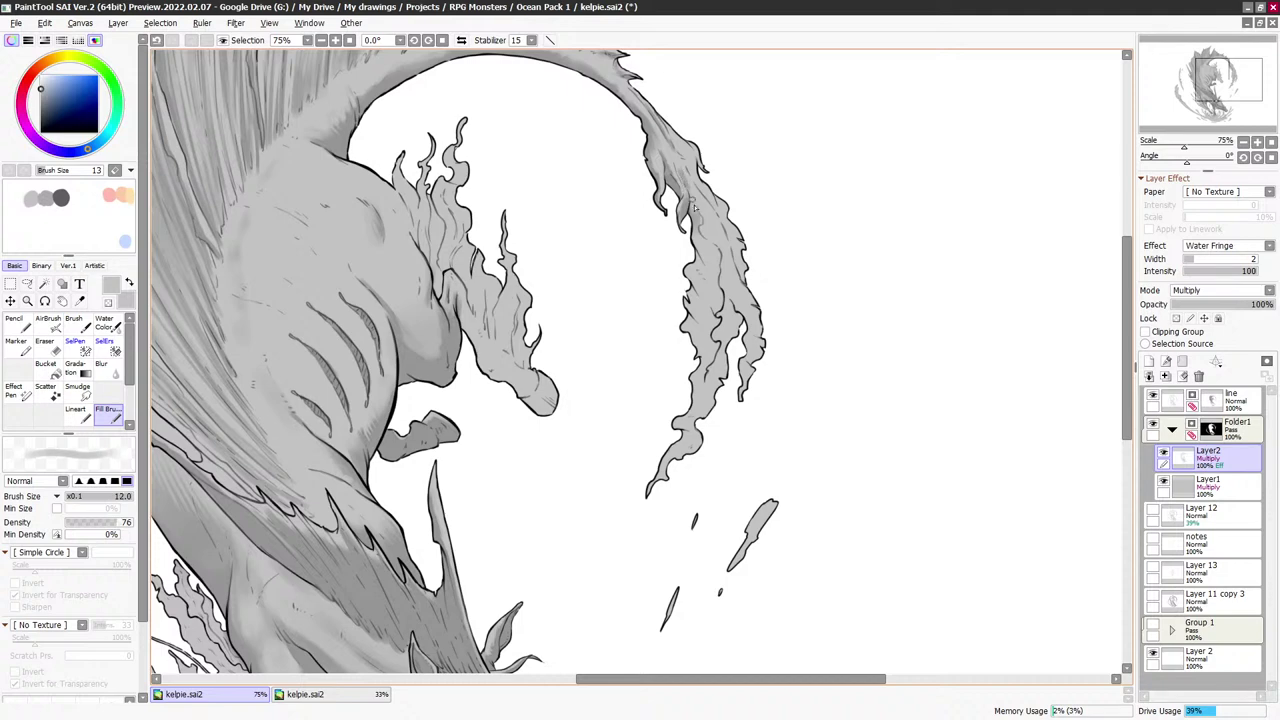
Paint folds down the middle of the ragged tail tip with the brush at sizes 20 and 16 and lighten them with the eraser at size 14
{"action": "left_click_drag", "start_coordinate": [688, 190], "coordinate": [709, 233]}
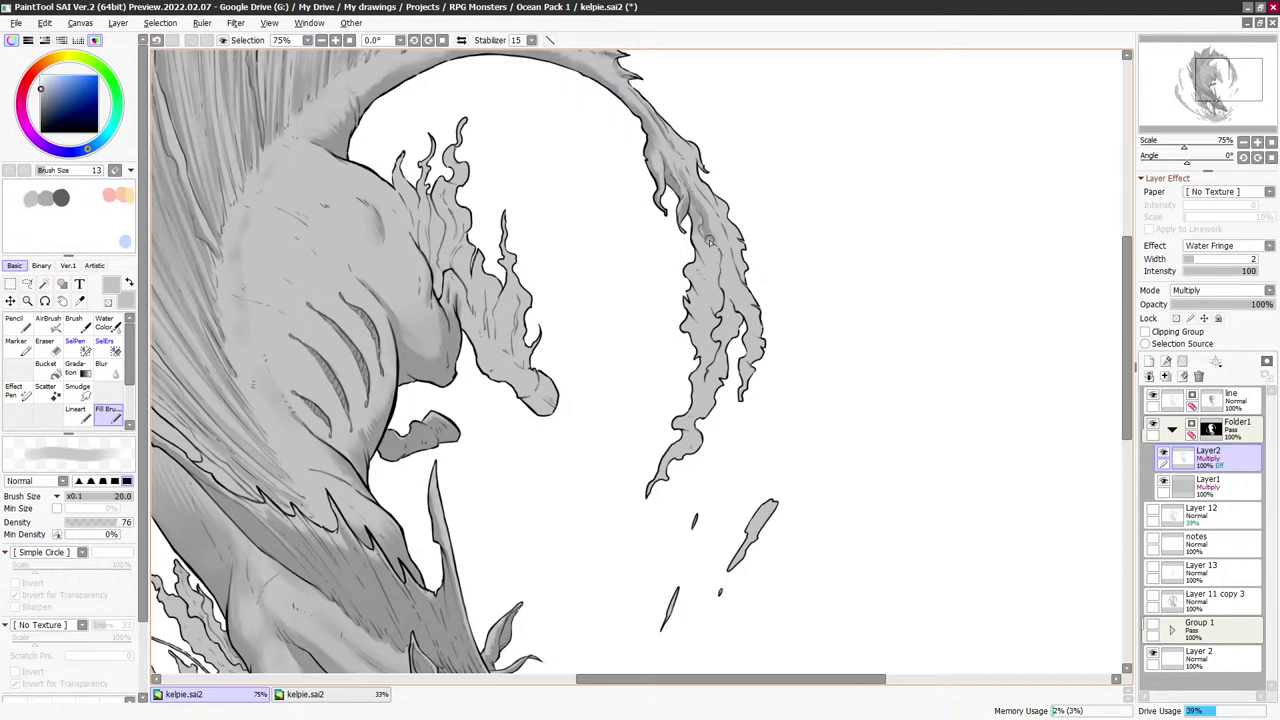
{"action": "key", "text": "e"}
{"action": "key", "text": "e"}
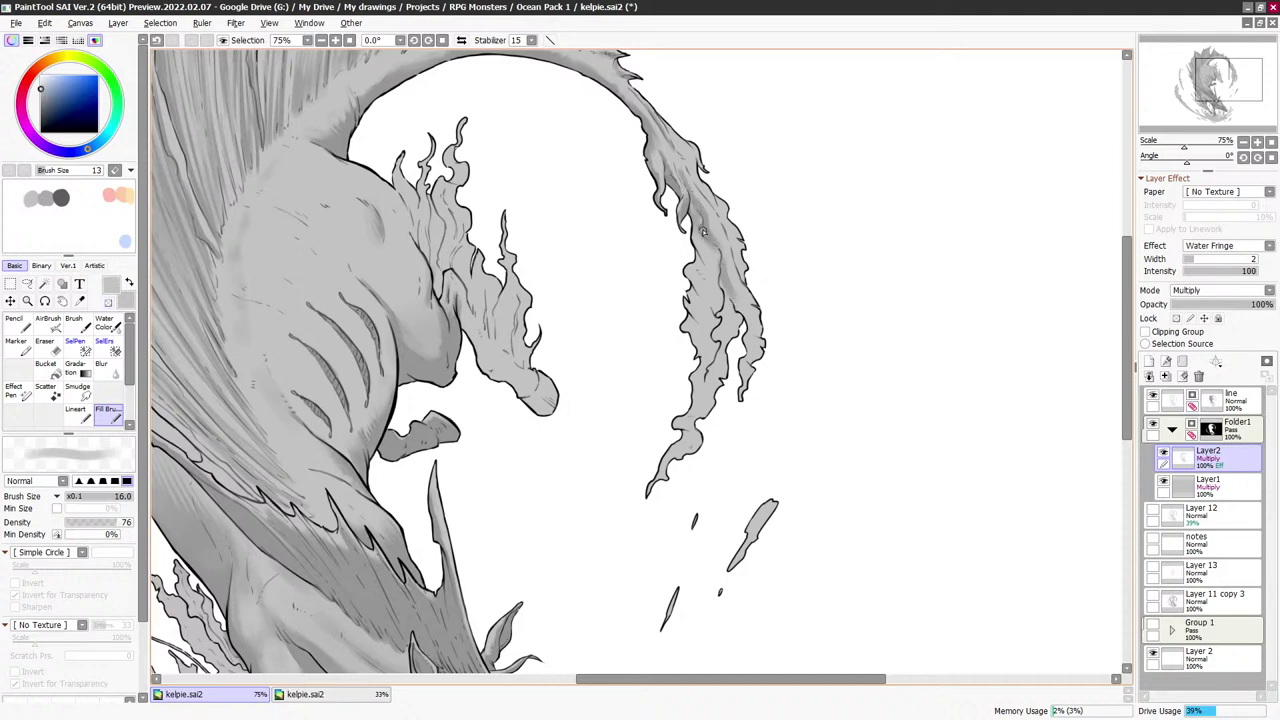
{"action": "key", "text": "e"}
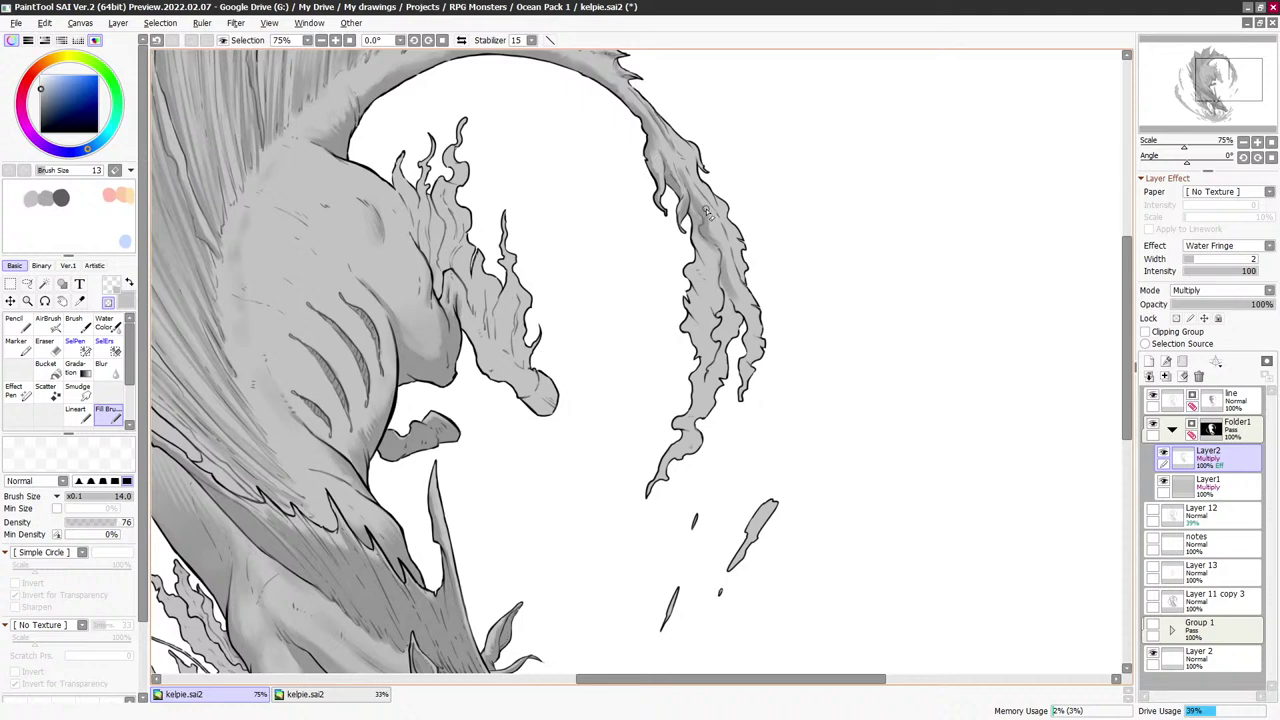
Extend the fold shadows above the tail tip's lower strands with the brush at sizes 25, 16 and 20 and the eraser at size 16
{"action": "key", "text": "e"}
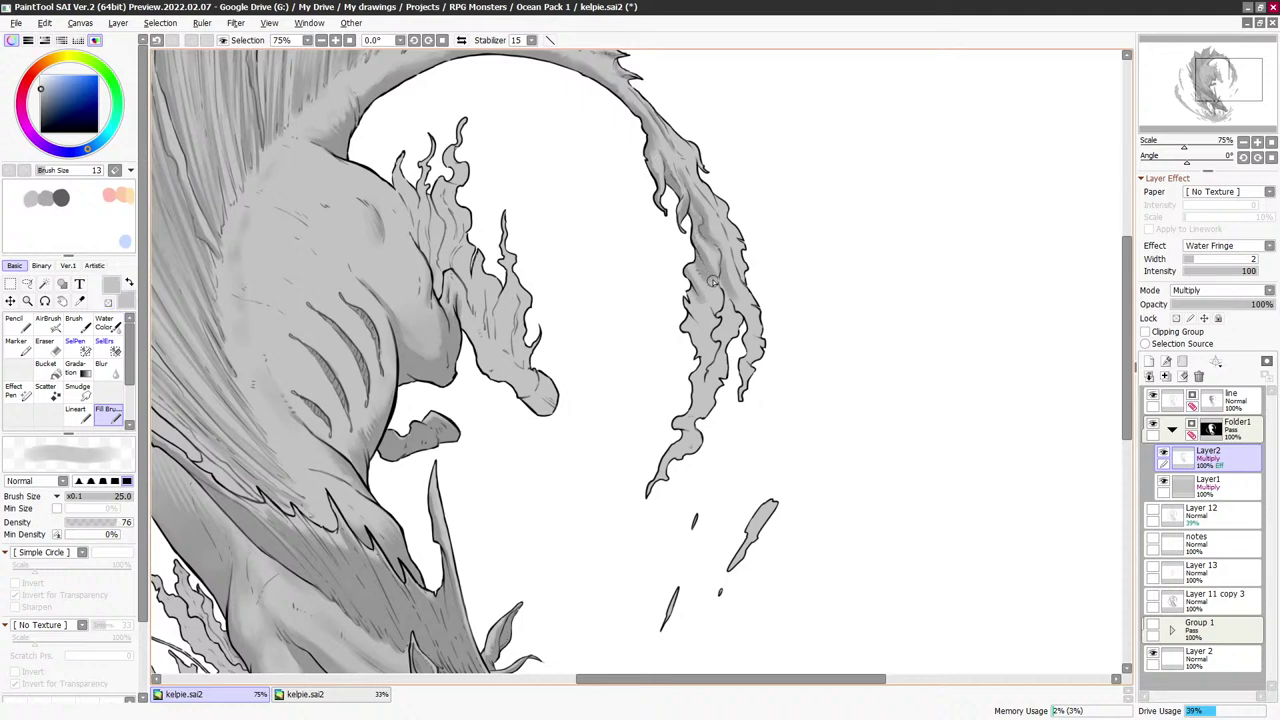
{"action": "key", "text": "e"}
{"action": "key", "text": "e"}
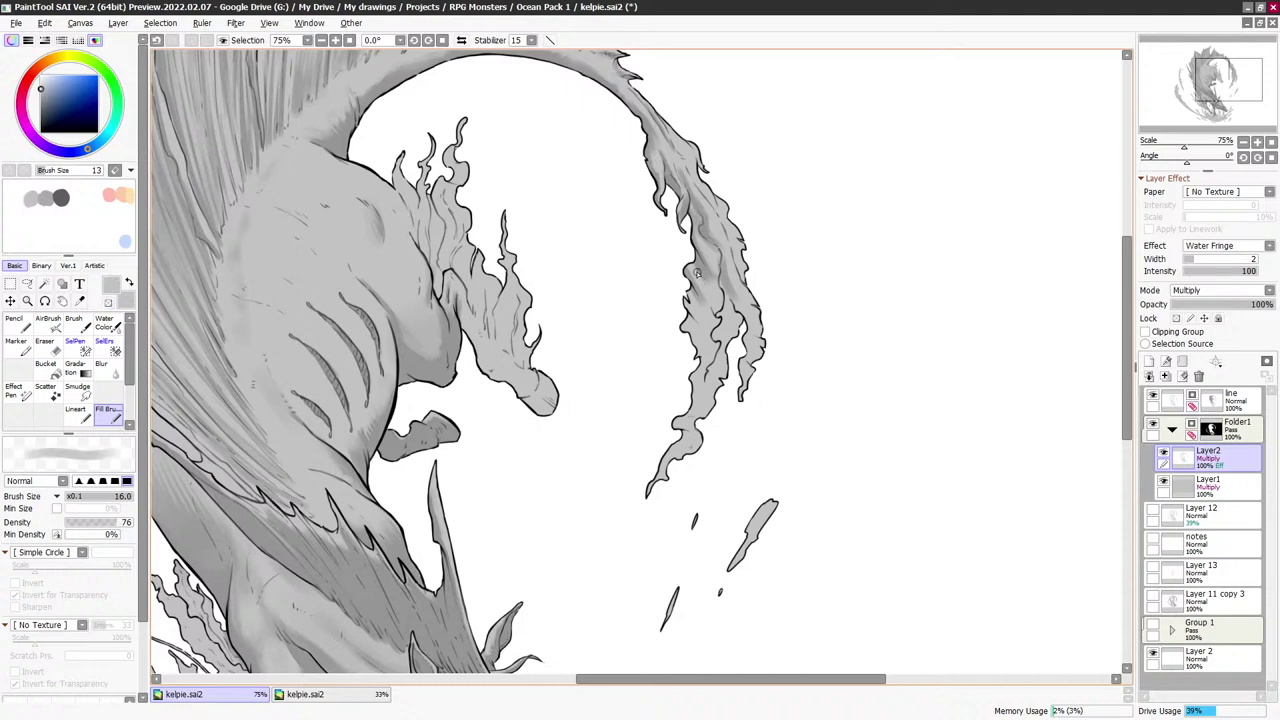
{"action": "key", "text": "e"}
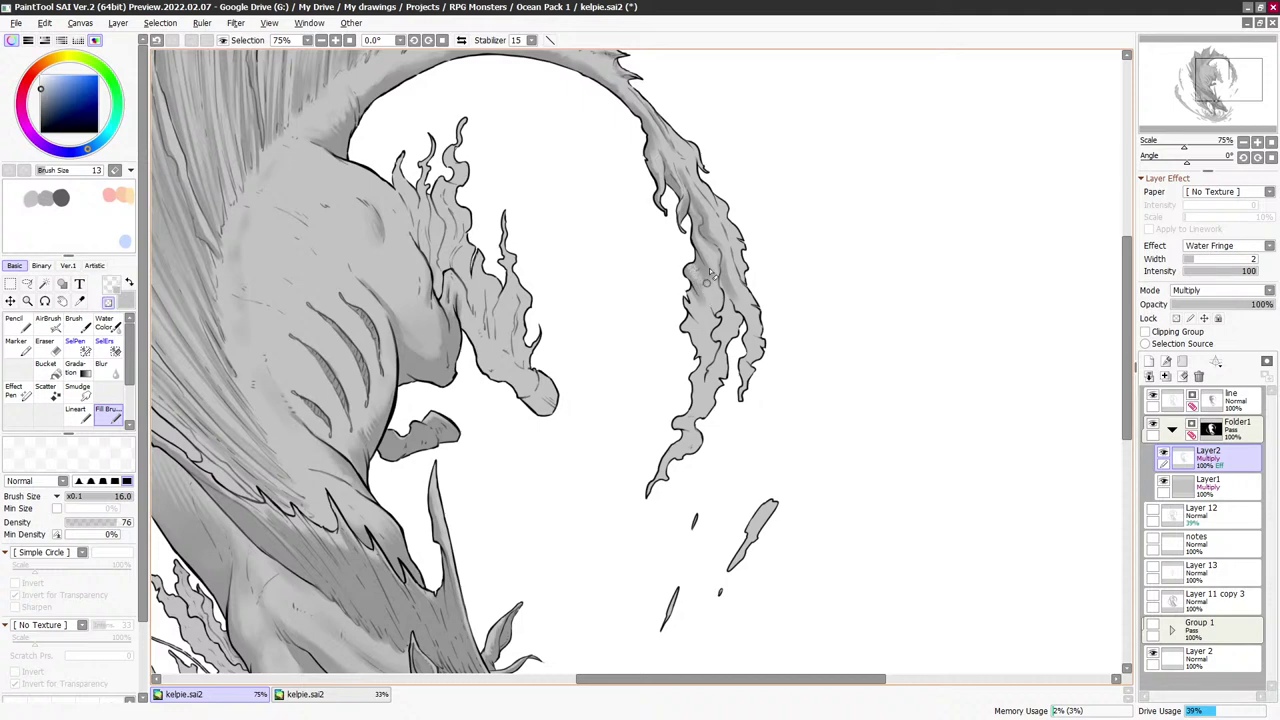
{"action": "key", "text": "e"}
{"action": "left_click_drag", "start_coordinate": [708, 269], "coordinate": [688, 202]}
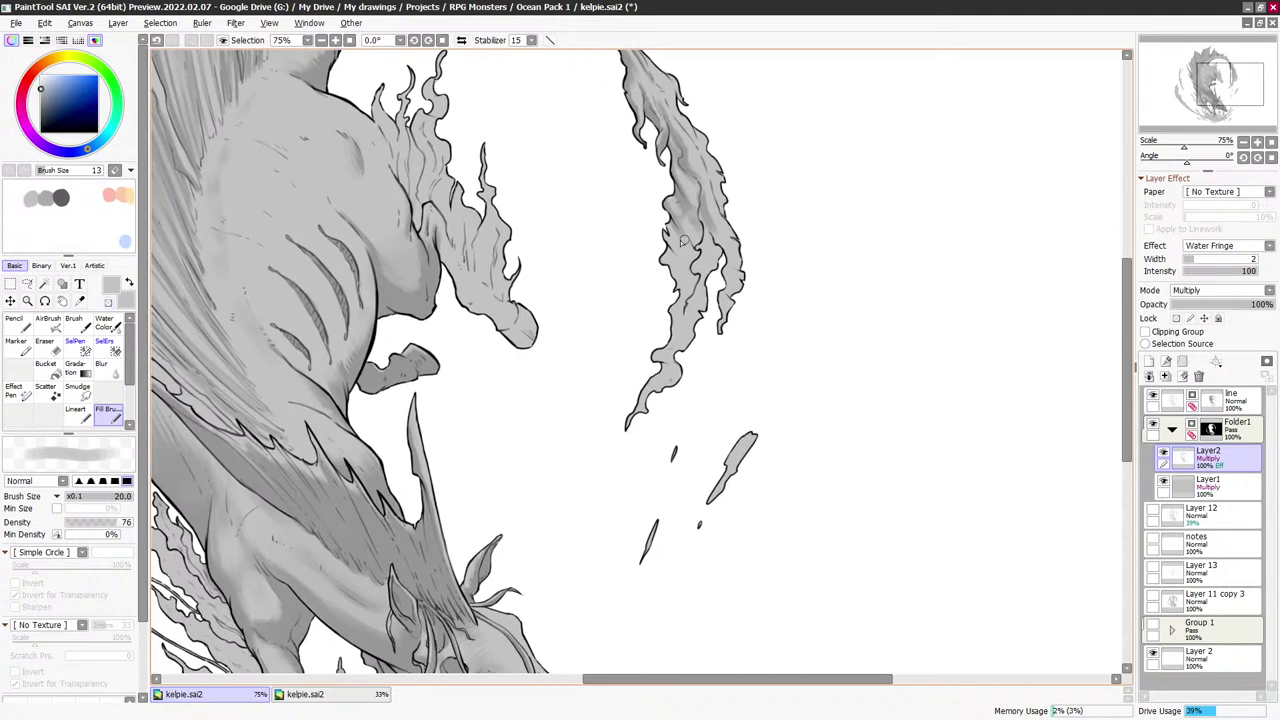
Deepen the fold lines in the middle of the ragged tail tip with the brush and eraser at size 12
{"action": "key", "text": "bracketleft"}
{"action": "key", "text": "bracketleft"}
{"action": "key", "text": "bracketleft"}
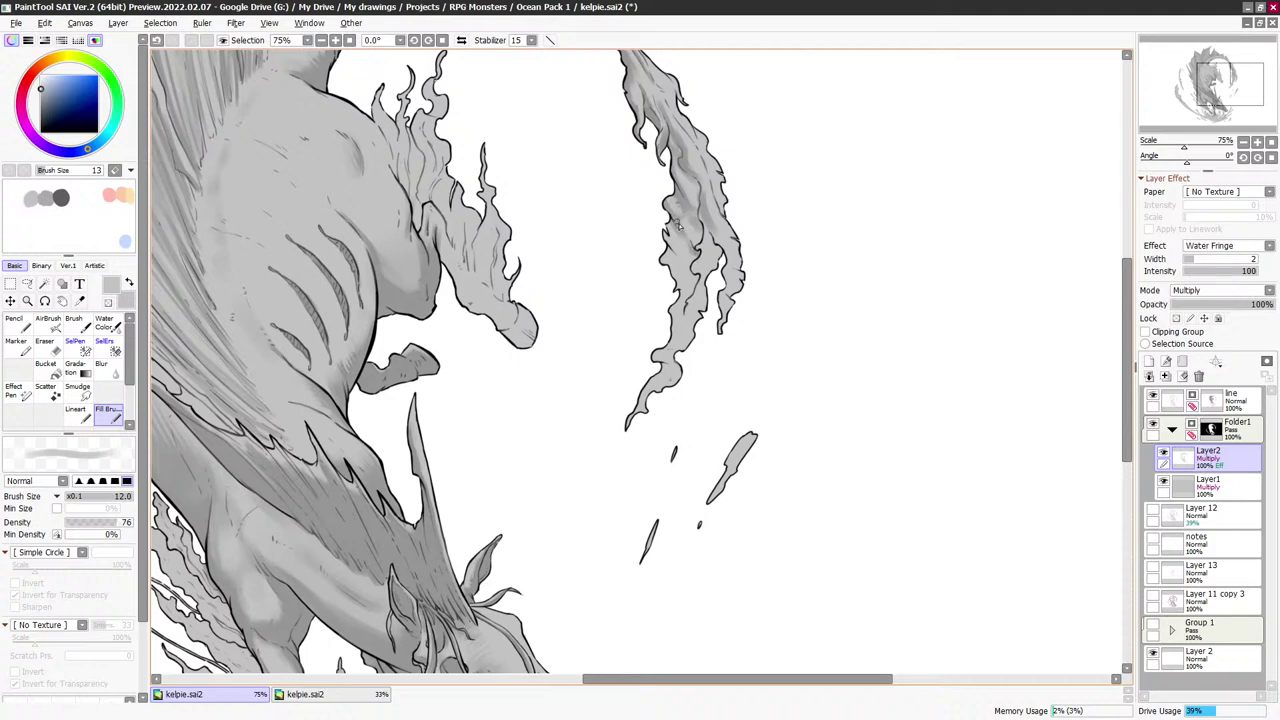
{"action": "key", "text": "e"}
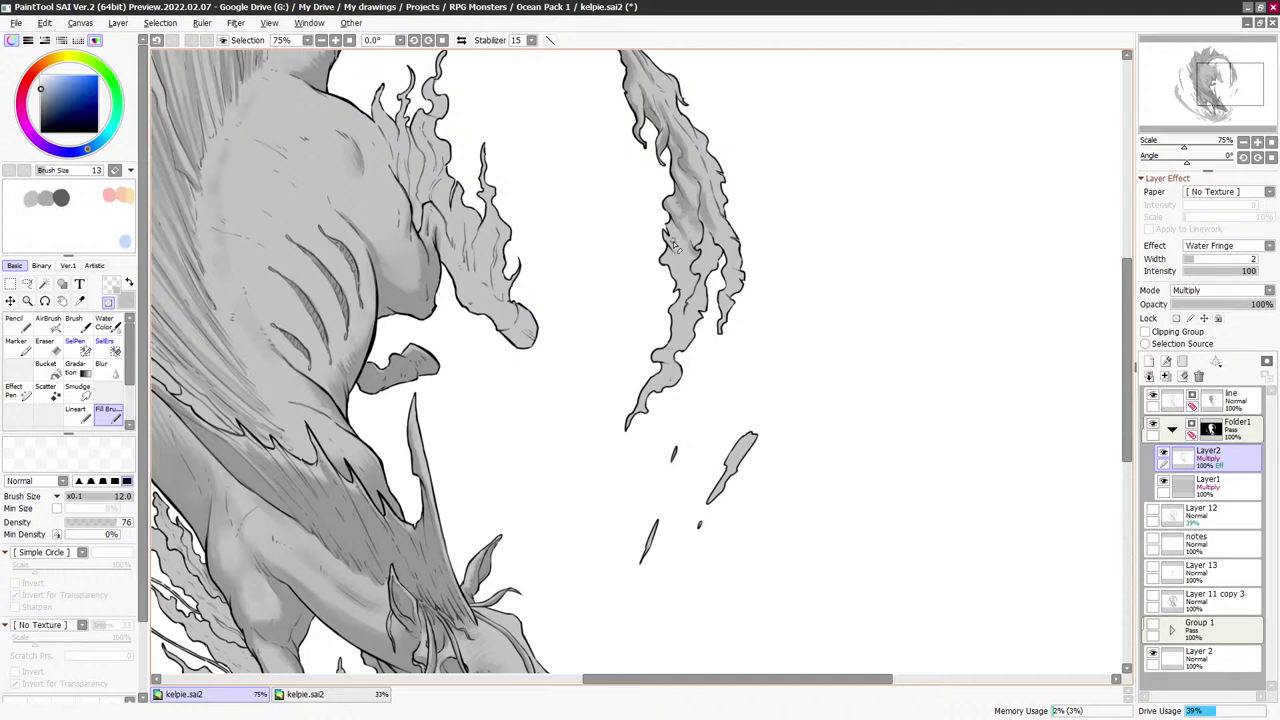
Darken the fork where the tail tip's lower strands split with the brush at sizes 25, 14 and 20
{"action": "key", "text": "e"}
{"action": "key", "text": "bracketright"}
{"action": "key", "text": "bracketright"}
{"action": "key", "text": "bracketright"}
{"action": "key", "text": "bracketright"}
{"action": "left_click", "coordinate": [699, 266]}
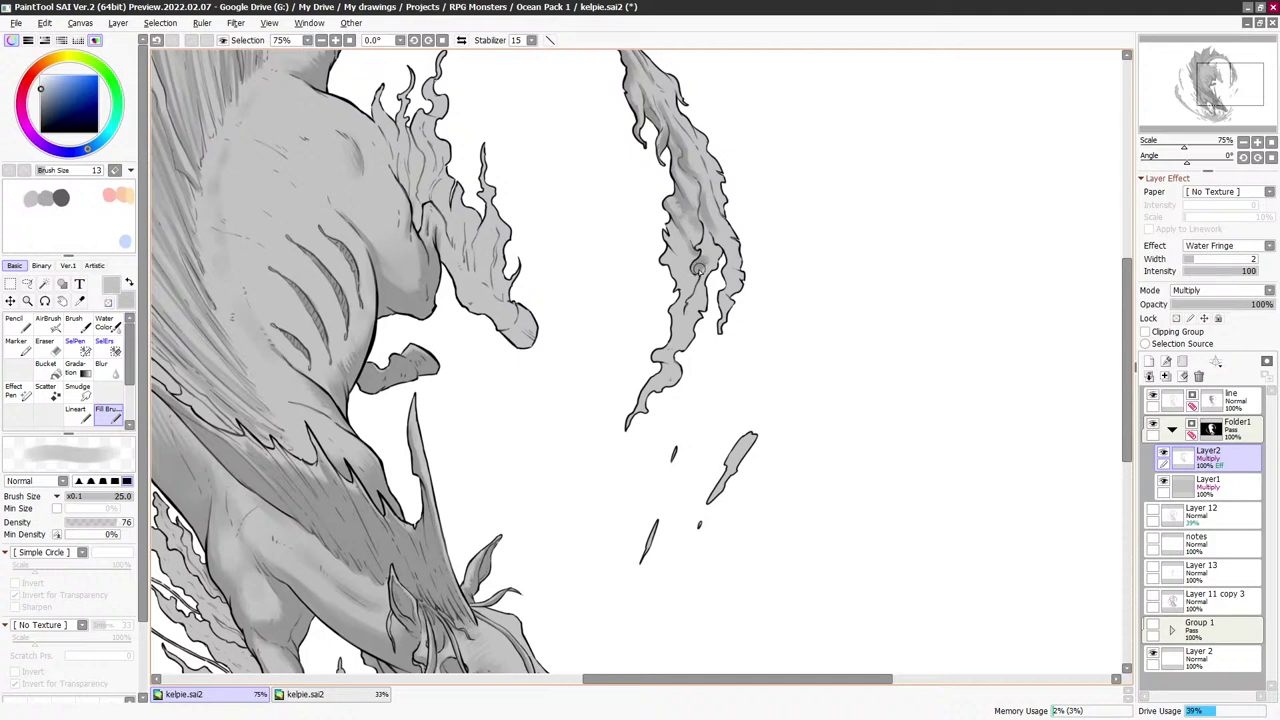
{"action": "key", "text": "bracketleft"}
{"action": "key", "text": "bracketleft"}
{"action": "key", "text": "bracketleft"}
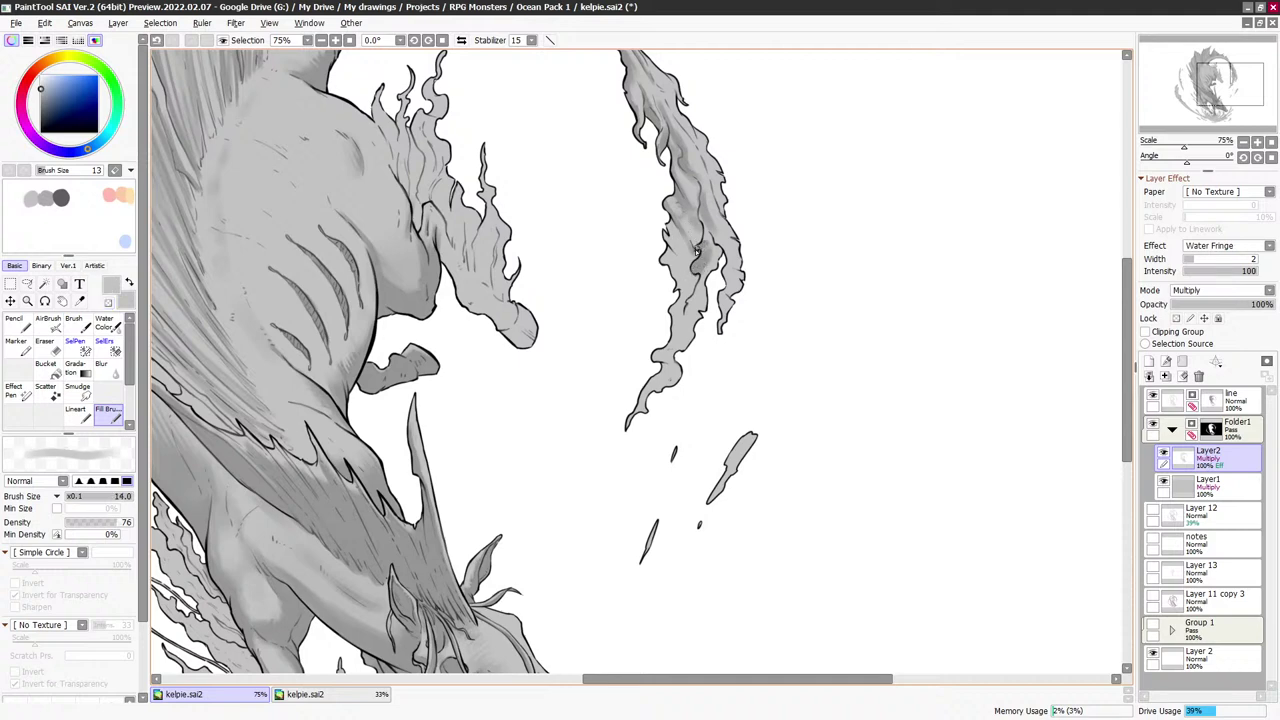
{"action": "key", "text": "bracketright"}
{"action": "left_click_drag", "start_coordinate": [717, 250], "coordinate": [711, 276]}
{"action": "key", "text": "bracketright"}
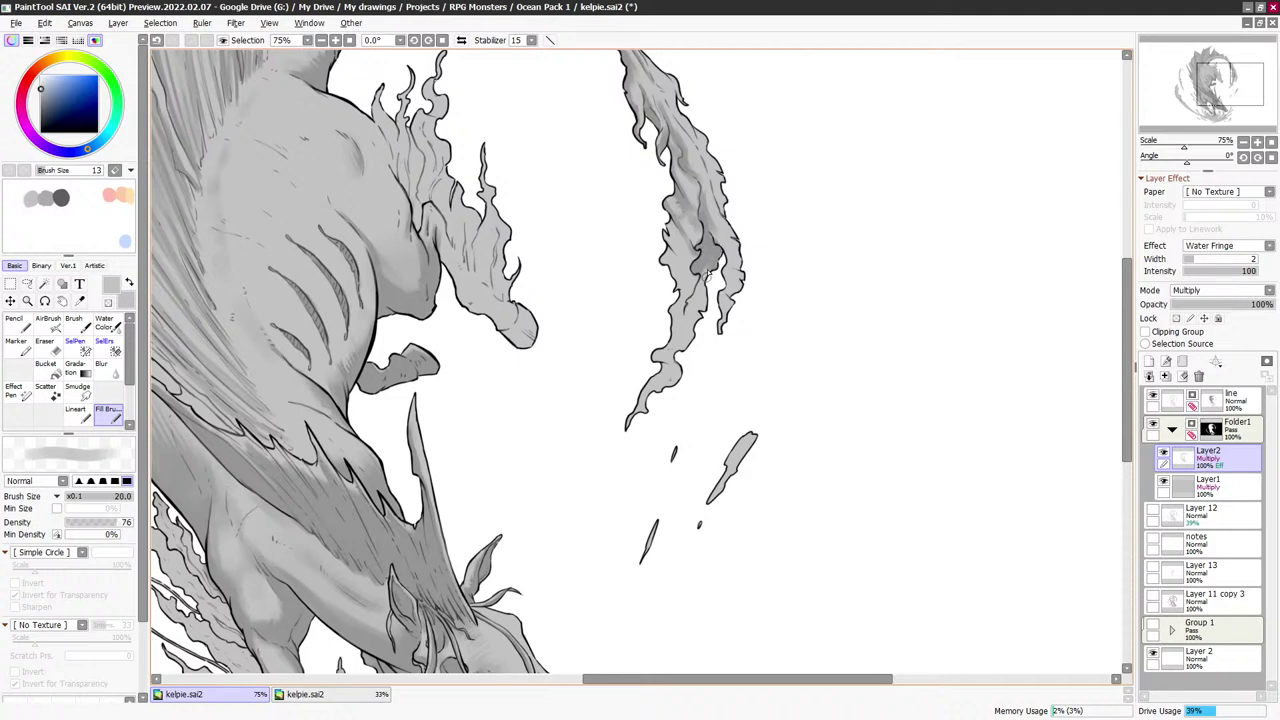
Carry the dark tone from the fork down the longest strand's outer side, detailing its edge with the brush at size 10
{"action": "mouse_move", "coordinate": [688, 307]}
{"action": "left_mouse_down"}
{"action": "mouse_move", "coordinate": [720, 268]}
{"action": "mouse_move", "coordinate": [706, 299]}
{"action": "left_mouse_up"}
{"action": "key", "text": "minus"}
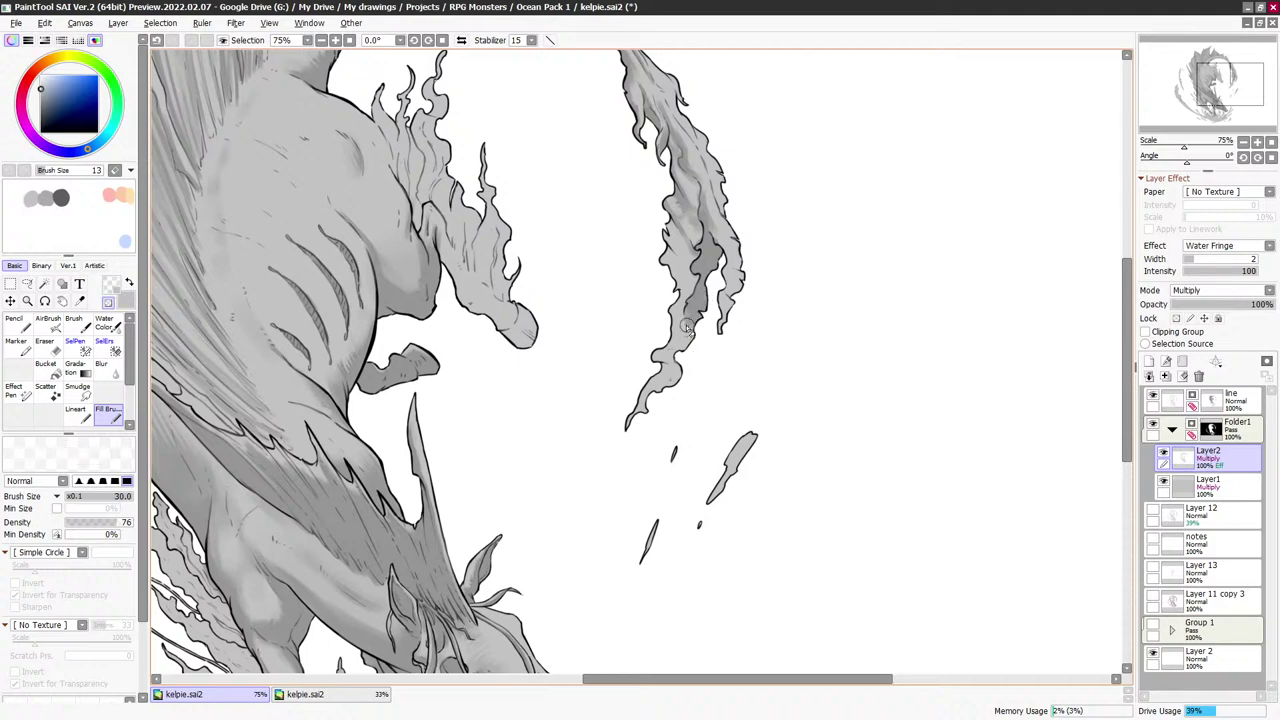
{"action": "key", "text": "minus"}
{"action": "key", "text": "bracketleft"}
{"action": "key", "text": "bracketleft"}
{"action": "key", "text": "bracketleft"}
{"action": "key", "text": "bracketleft"}
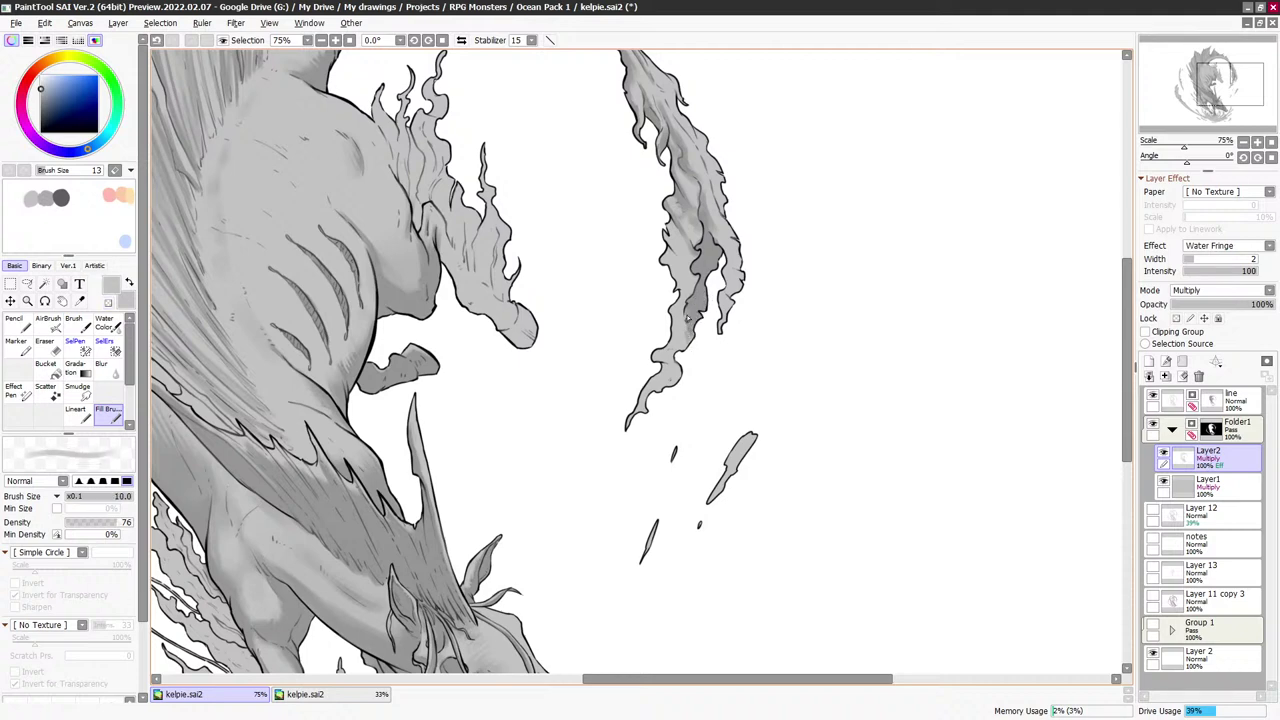
{"action": "key", "text": "minus"}
{"action": "mouse_move", "coordinate": [688, 320]}
{"action": "left_mouse_down"}
{"action": "mouse_move", "coordinate": [695, 342]}
{"action": "mouse_move", "coordinate": [690, 318]}
{"action": "mouse_move", "coordinate": [678, 334]}
{"action": "mouse_move", "coordinate": [676, 319]}
{"action": "left_mouse_up"}
Extend the shadow down the longest strand toward its bottom curl, trimming it with the eraser at size 14
{"action": "key", "text": "minus"}
{"action": "key", "text": "bracketright"}
{"action": "key", "text": "bracketright"}
{"action": "key", "text": "bracketright"}
{"action": "key", "text": "bracketright"}
{"action": "key", "text": "bracketright"}
{"action": "key", "text": "bracketright"}
{"action": "key", "text": "bracketright"}
{"action": "key", "text": "bracketright"}
{"action": "key", "text": "bracketright"}
{"action": "key", "text": "bracketright"}
{"action": "key", "text": "minus"}
{"action": "key", "text": "bracketleft"}
{"action": "key", "text": "bracketleft"}
{"action": "key", "text": "bracketleft"}
{"action": "key", "text": "bracketleft"}
{"action": "key", "text": "bracketleft"}
{"action": "key", "text": "bracketleft"}
{"action": "key", "text": "bracketleft"}
{"action": "key", "text": "bracketleft"}
{"action": "key", "text": "bracketleft"}
{"action": "key", "text": "bracketleft"}
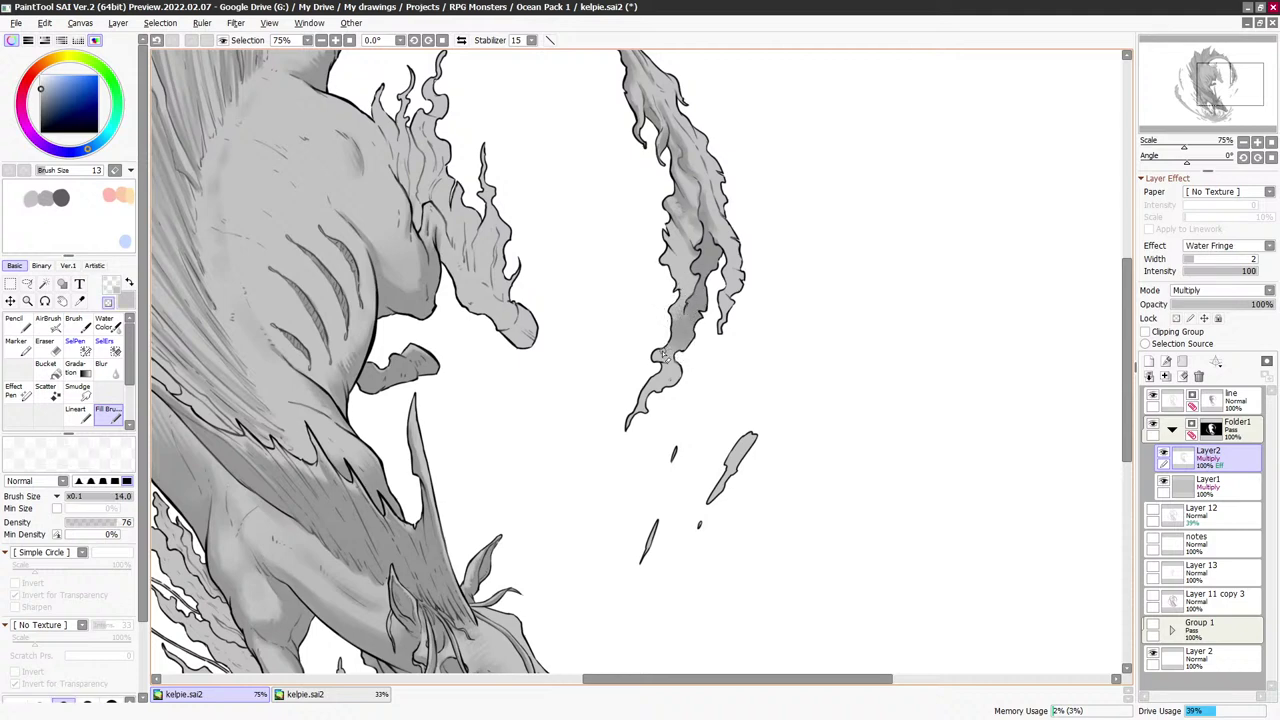
Shade the bottom curl of the longest strand with the brush at sizes 16, 20 and 35, cleaning up with the eraser at size 20
{"action": "key", "text": "minus"}
{"action": "key", "text": "bracketright"}
{"action": "key", "text": "bracketright"}
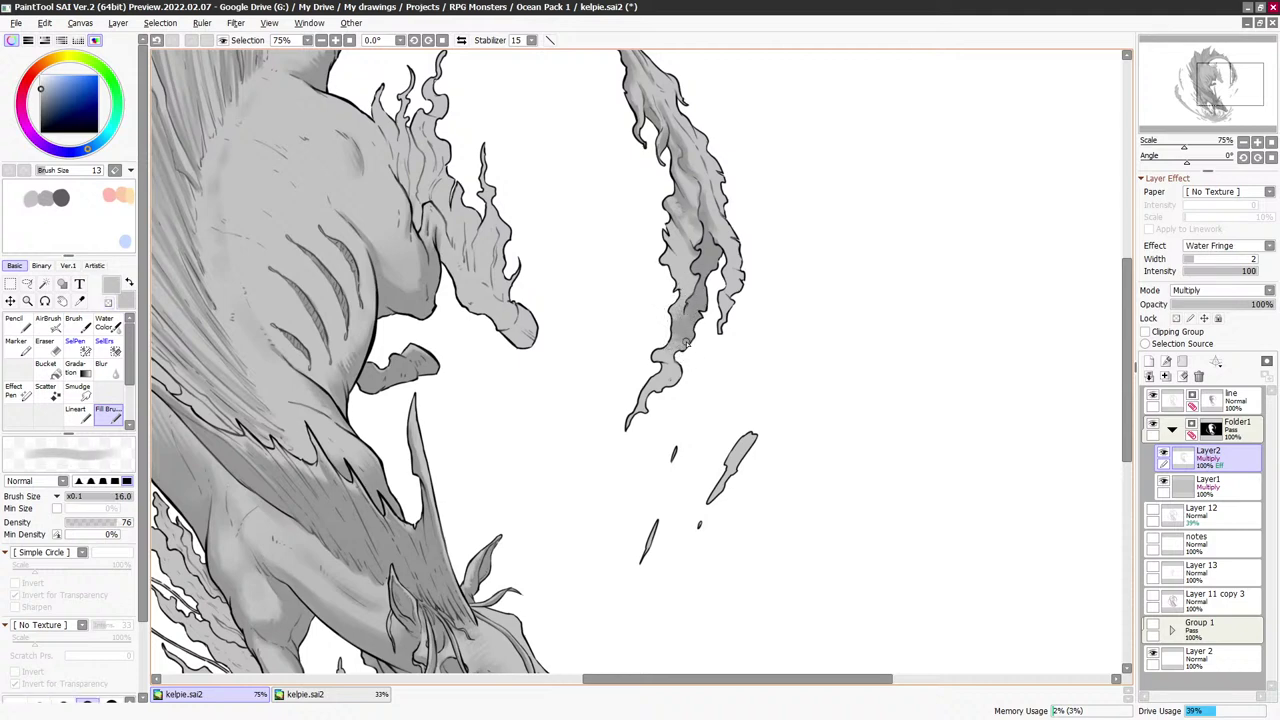
{"action": "key", "text": "bracketright"}
{"action": "key", "text": "bracketright"}
{"action": "key", "text": "bracketright"}
{"action": "key", "text": "bracketright"}
{"action": "key", "text": "bracketleft"}
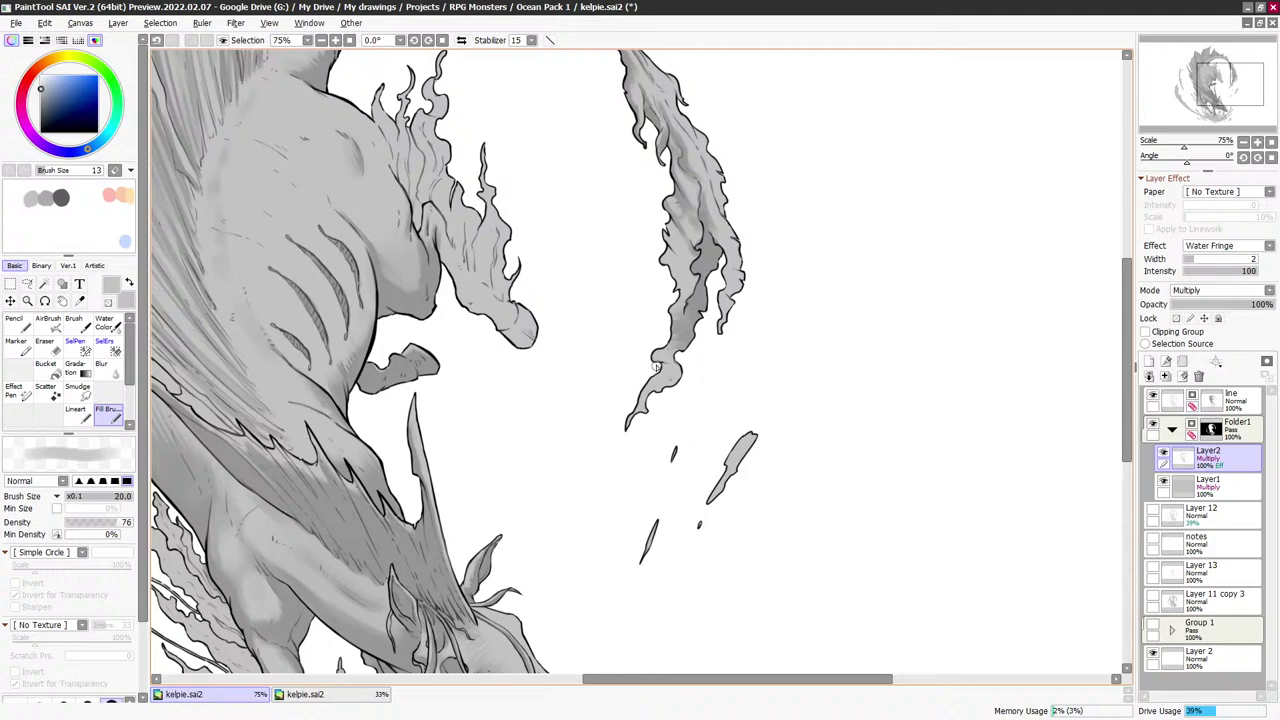
{"action": "key", "text": "bracketright"}
{"action": "key", "text": "bracketright"}
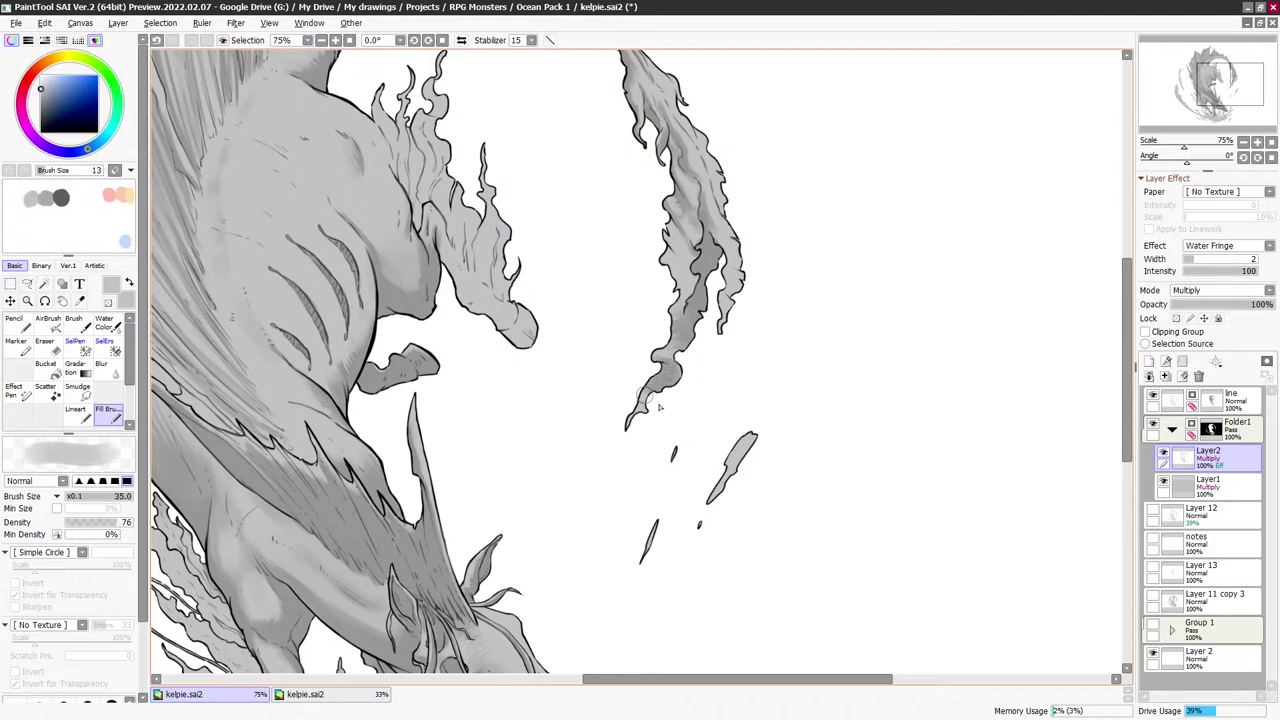
{"action": "key", "text": "minus"}
{"action": "key", "text": "bracketleft"}
{"action": "key", "text": "bracketleft"}
{"action": "key", "text": "bracketleft"}
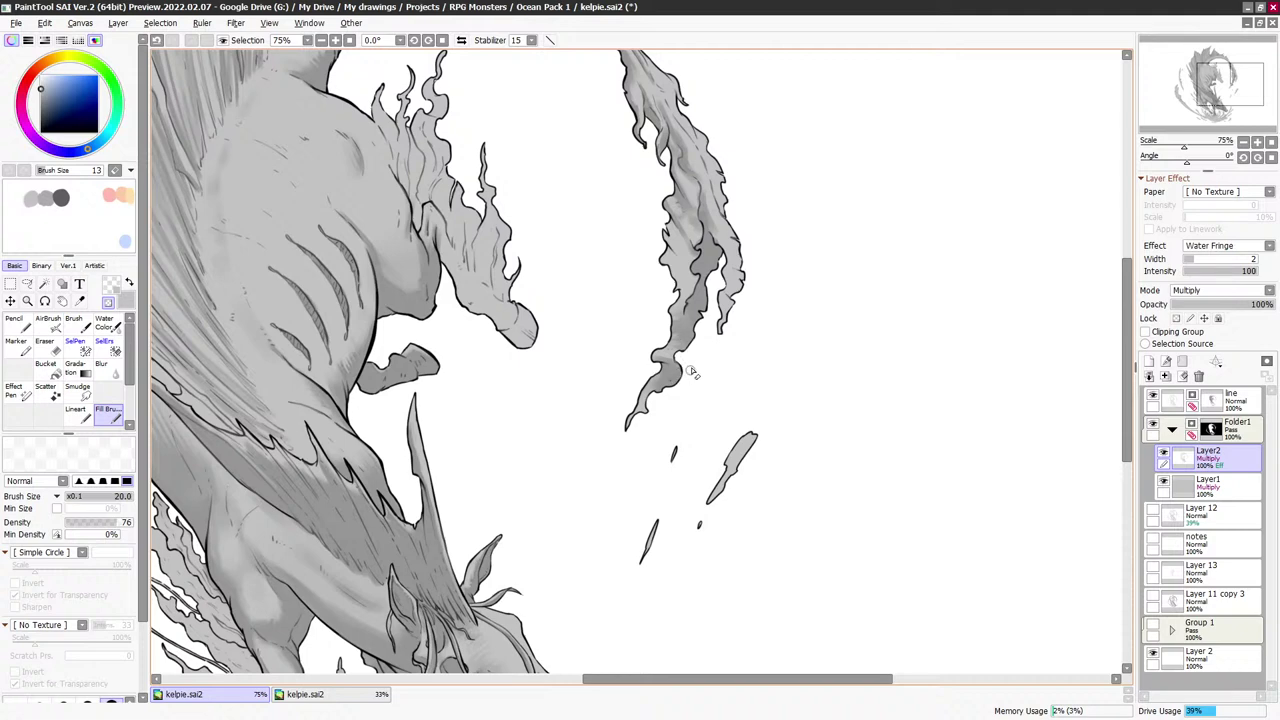
Shade the short outer strand beside the fork with the brush at sizes 30 and 20, lightening it with the eraser at size 16
{"action": "left_click_drag", "start_coordinate": [756, 292], "coordinate": [737, 329]}
{"action": "key", "text": "minus"}
{"action": "key", "text": "bracketright"}
{"action": "key", "text": "bracketright"}
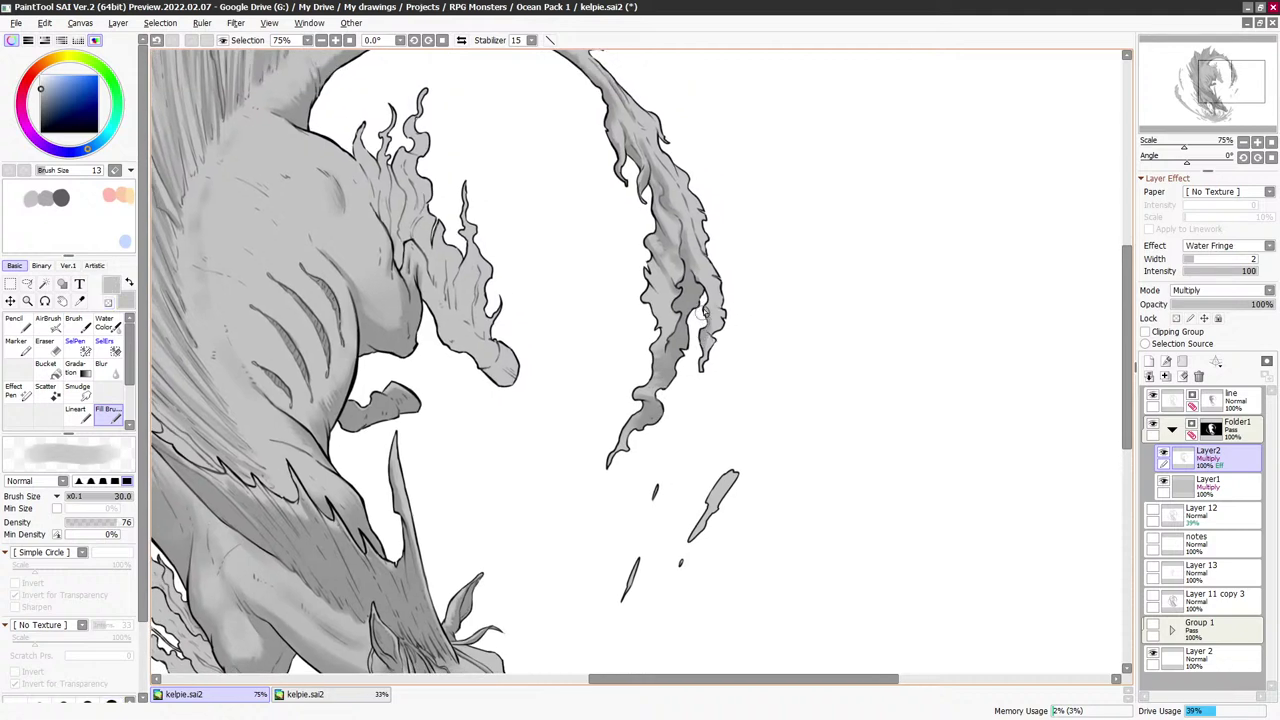
{"action": "key", "text": "bracketleft"}
{"action": "key", "text": "bracketleft"}
{"action": "key", "text": "minus"}
{"action": "key", "text": "minus"}
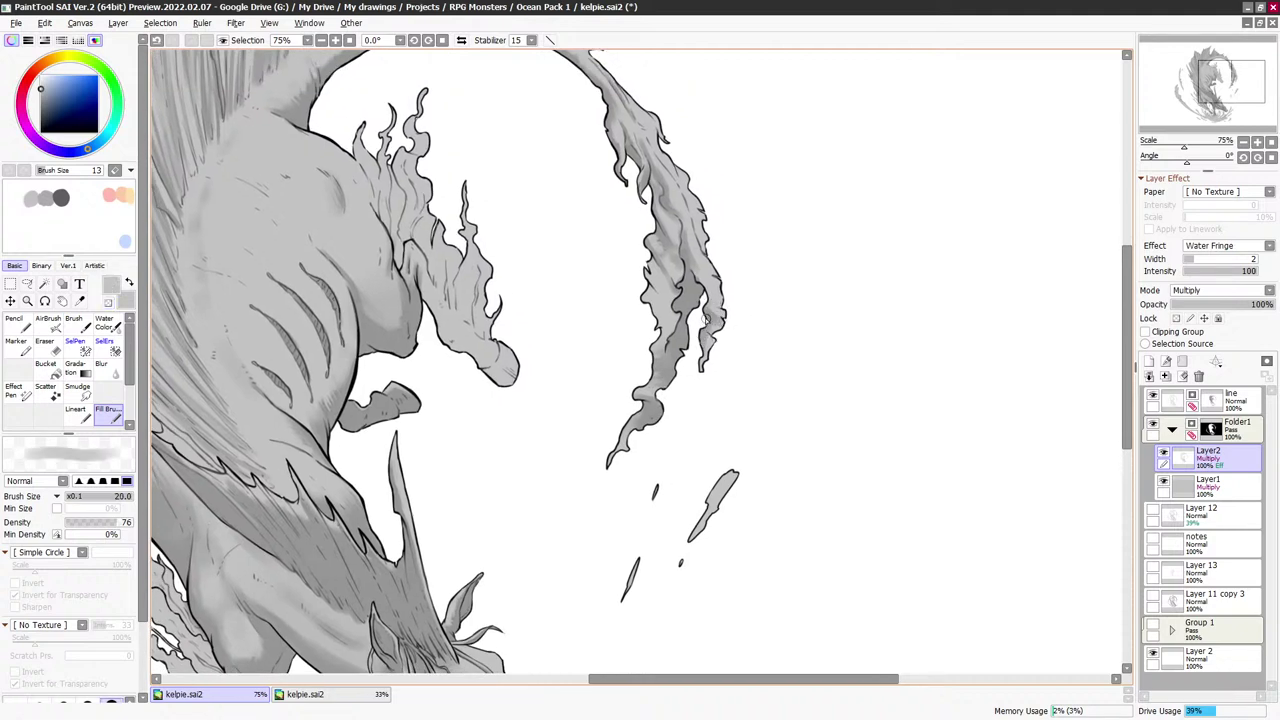
{"action": "key", "text": "minus"}
{"action": "key", "text": "minus"}
{"action": "key", "text": "bracketleft"}
{"action": "key", "text": "minus"}
Paint soft shadow along the tail tip's outer edge above the fork with the brush at size 35
{"action": "left_click_drag", "start_coordinate": [712, 208], "coordinate": [704, 246]}
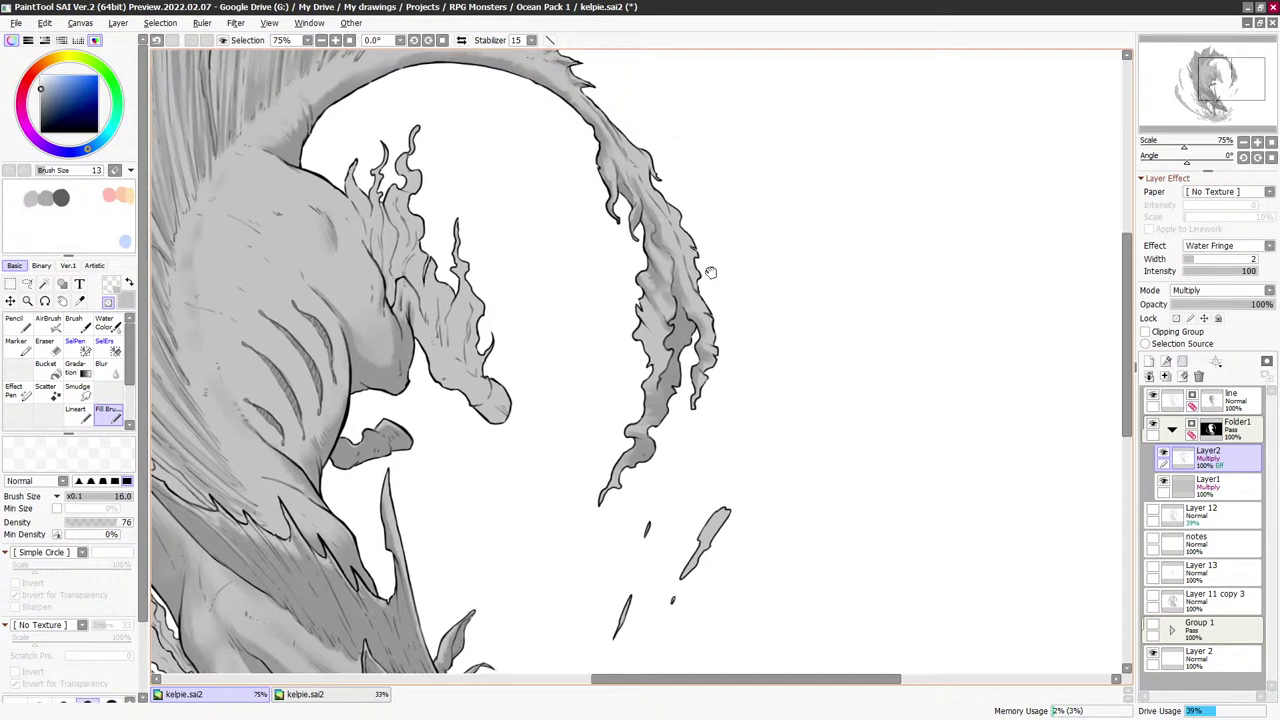
{"action": "key", "text": "minus"}
{"action": "key", "text": "bracketright"}
{"action": "key", "text": "bracketright"}
{"action": "key", "text": "bracketright"}
{"action": "key", "text": "bracketright"}
{"action": "key", "text": "bracketright"}
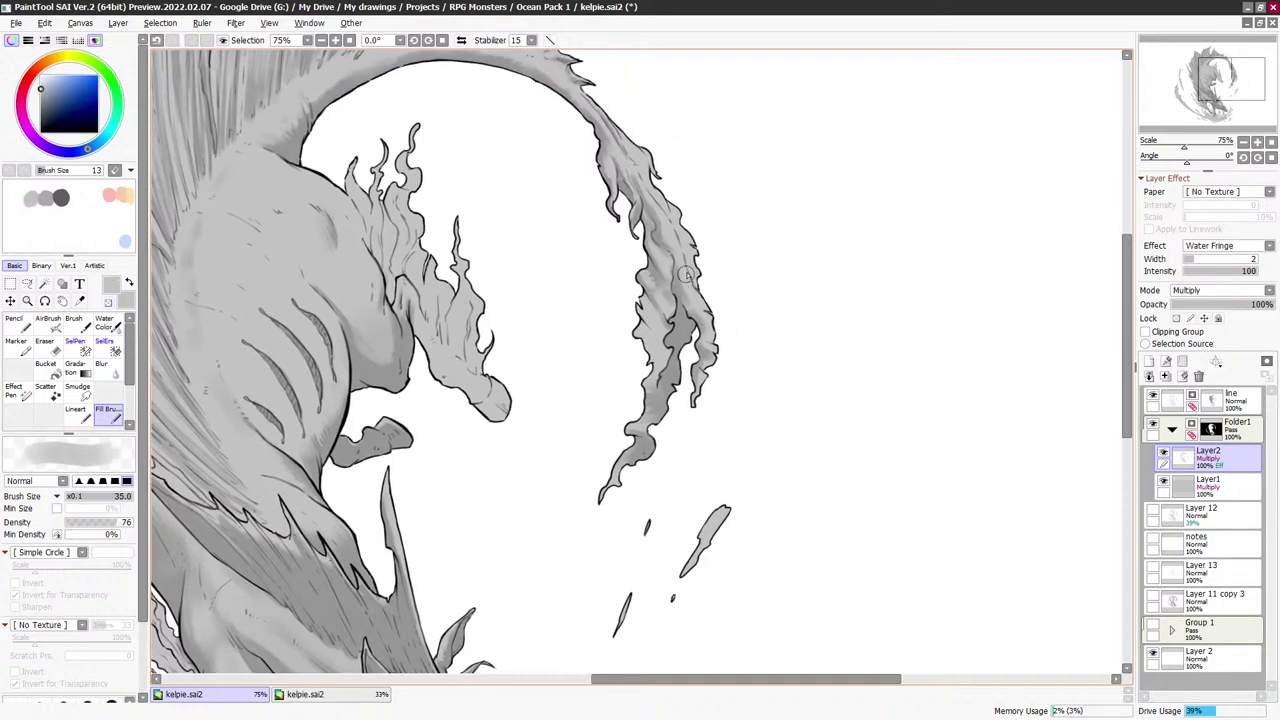
{"action": "key", "text": "minus"}
Refine the folds through the middle of the tail tip with the brush at size 14 and the eraser at size 16
{"action": "key", "text": "bracketleft"}
{"action": "key", "text": "bracketleft"}
{"action": "key", "text": "bracketleft"}
{"action": "key", "text": "bracketleft"}
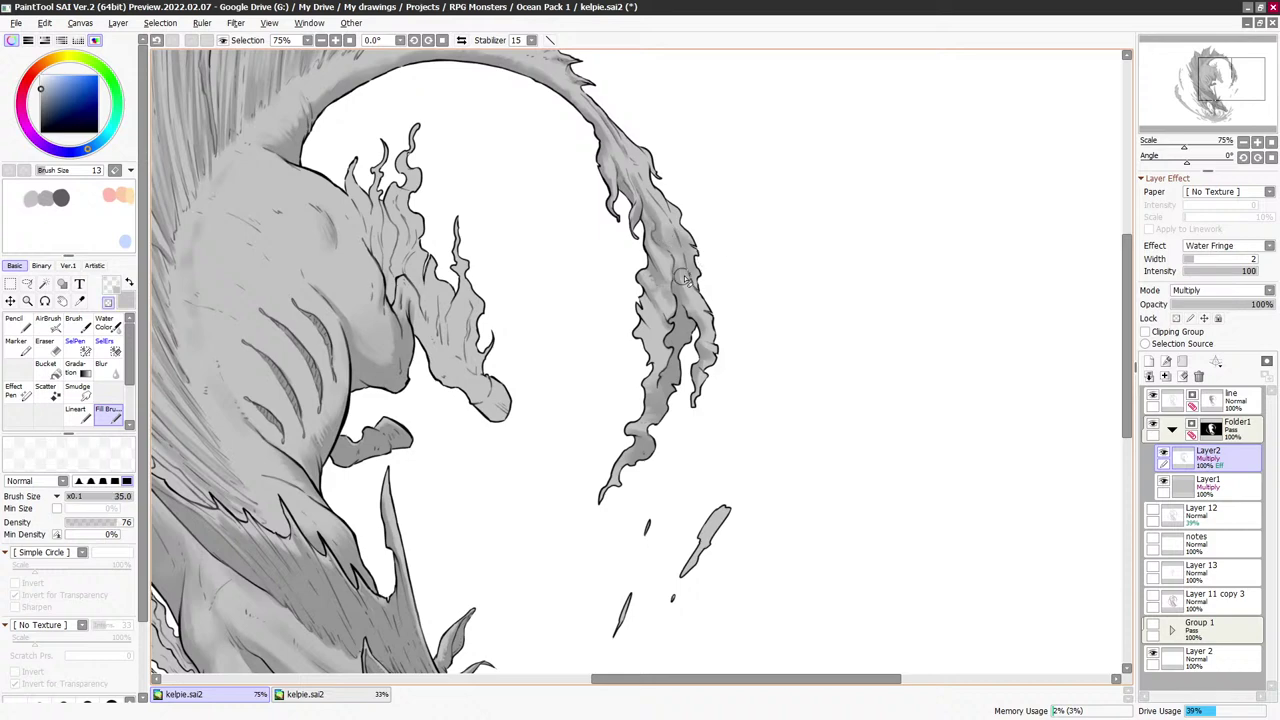
{"action": "key", "text": "bracketleft"}
{"action": "key", "text": "minus"}
{"action": "key", "text": "minus"}
{"action": "key", "text": "minus"}
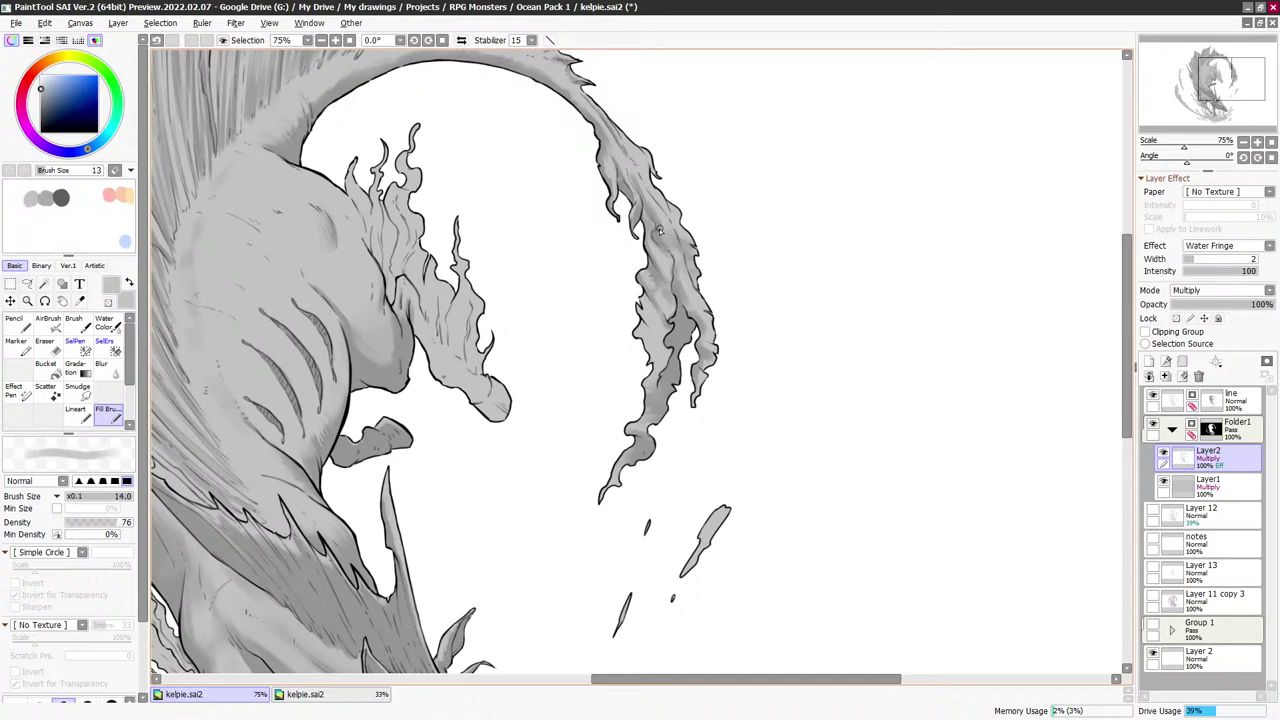
{"action": "key", "text": "minus"}
{"action": "key", "text": "minus"}
{"action": "key", "text": "minus"}
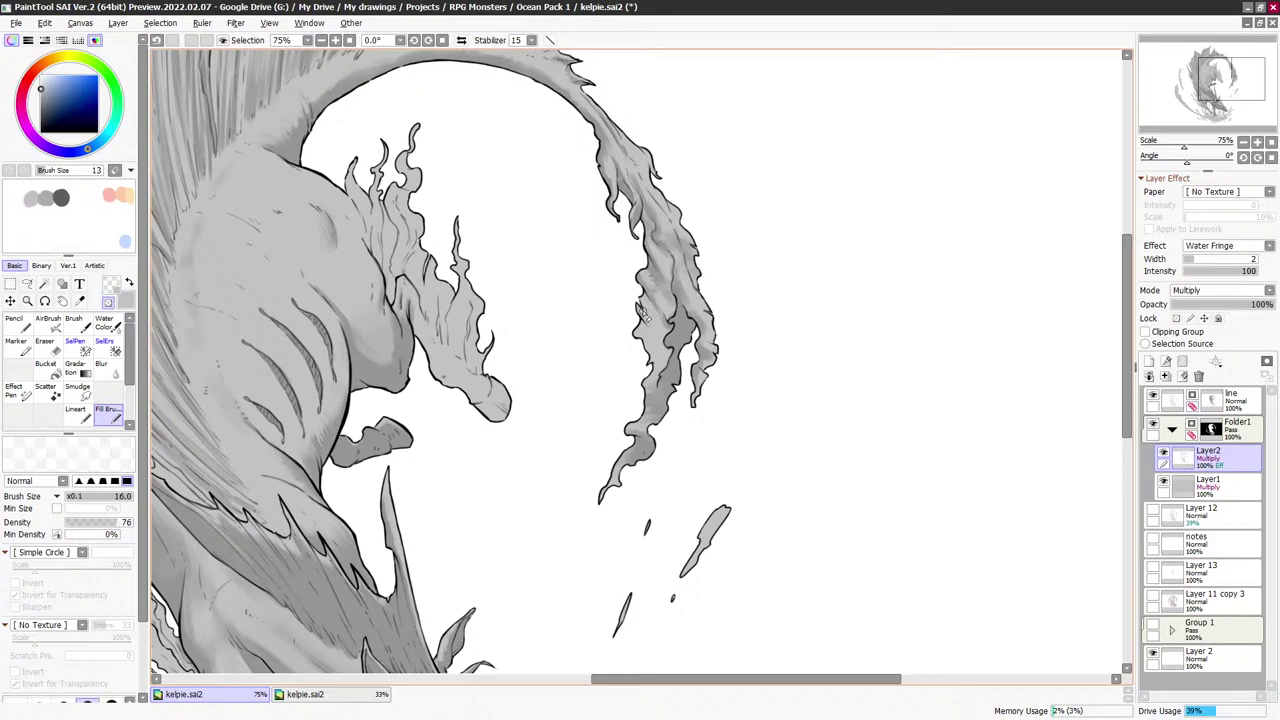
Shade the tail tip's inner ragged edge above the longest strand with the brush at size 20
{"action": "key", "text": "bracketright"}
{"action": "key", "text": "minus"}
{"action": "left_click_drag", "start_coordinate": [637, 309], "coordinate": [661, 347]}
{"action": "key", "text": "bracketleft"}
{"action": "key", "text": "bracketleft"}
{"action": "key", "text": "bracketright"}
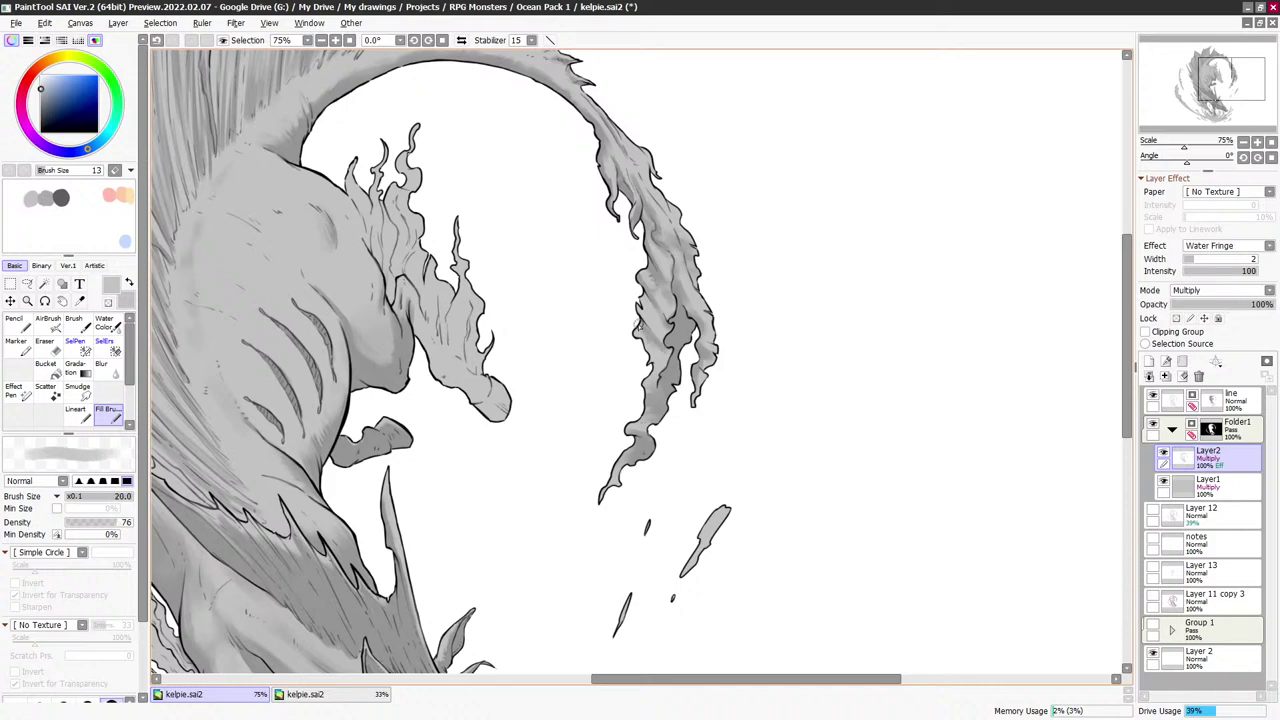
Sharpen the folds along the tail tip's inner edge with the eraser at sizes 16 and 8 and the brush at sizes 16 and 7
{"action": "key", "text": "minus"}
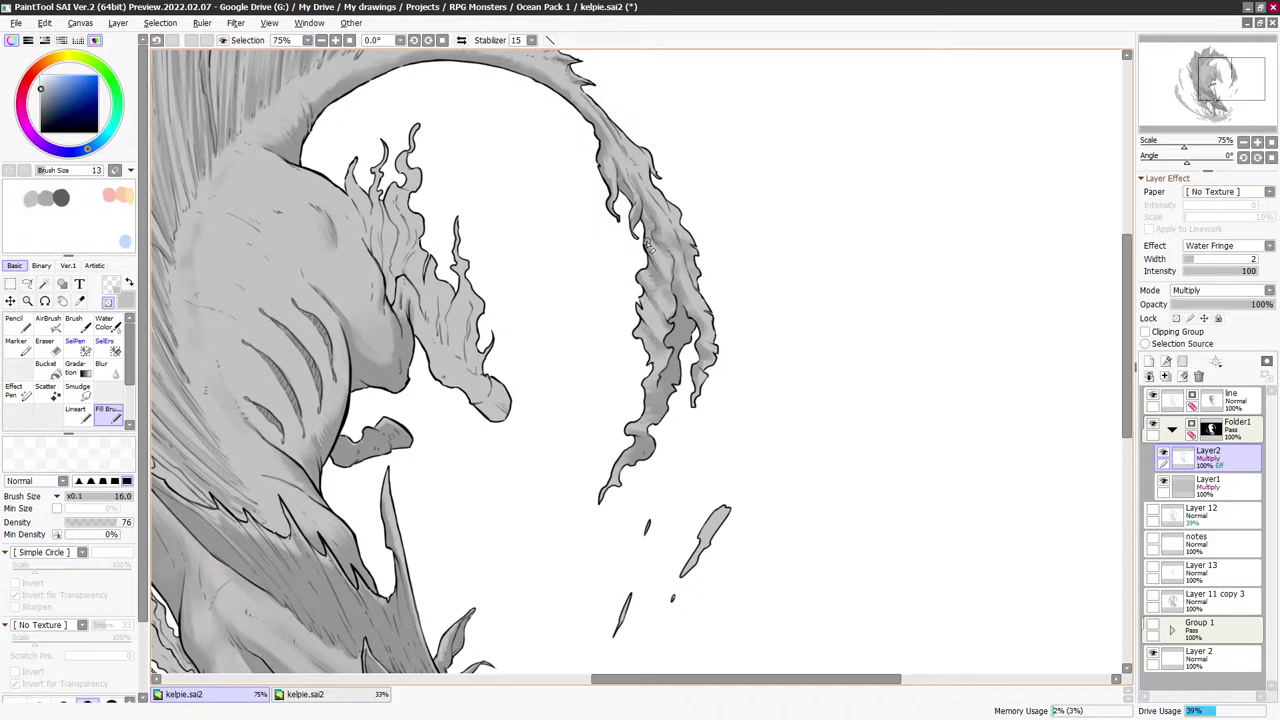
{"action": "key", "text": "minus"}
{"action": "key", "text": "bracketleft"}
{"action": "key", "text": "bracketleft"}
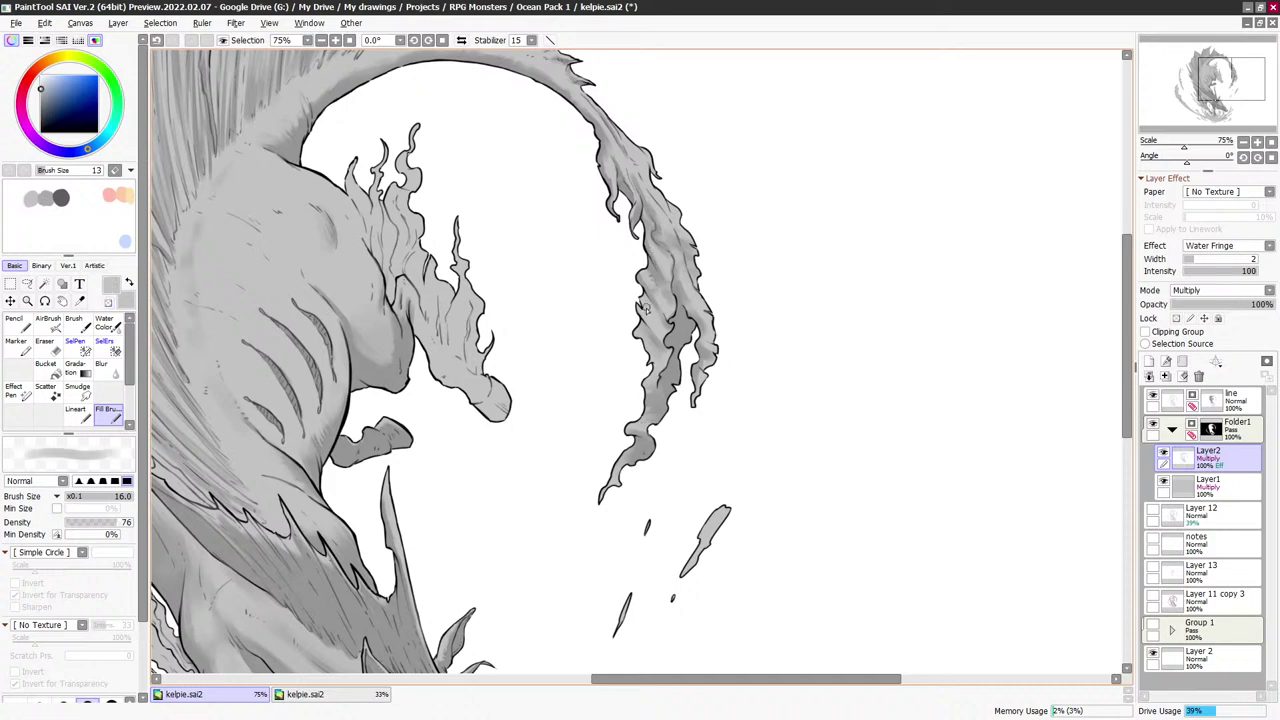
{"action": "key", "text": "minus"}
{"action": "key", "text": "bracketleft"}
{"action": "key", "text": "bracketleft"}
{"action": "key", "text": "bracketleft"}
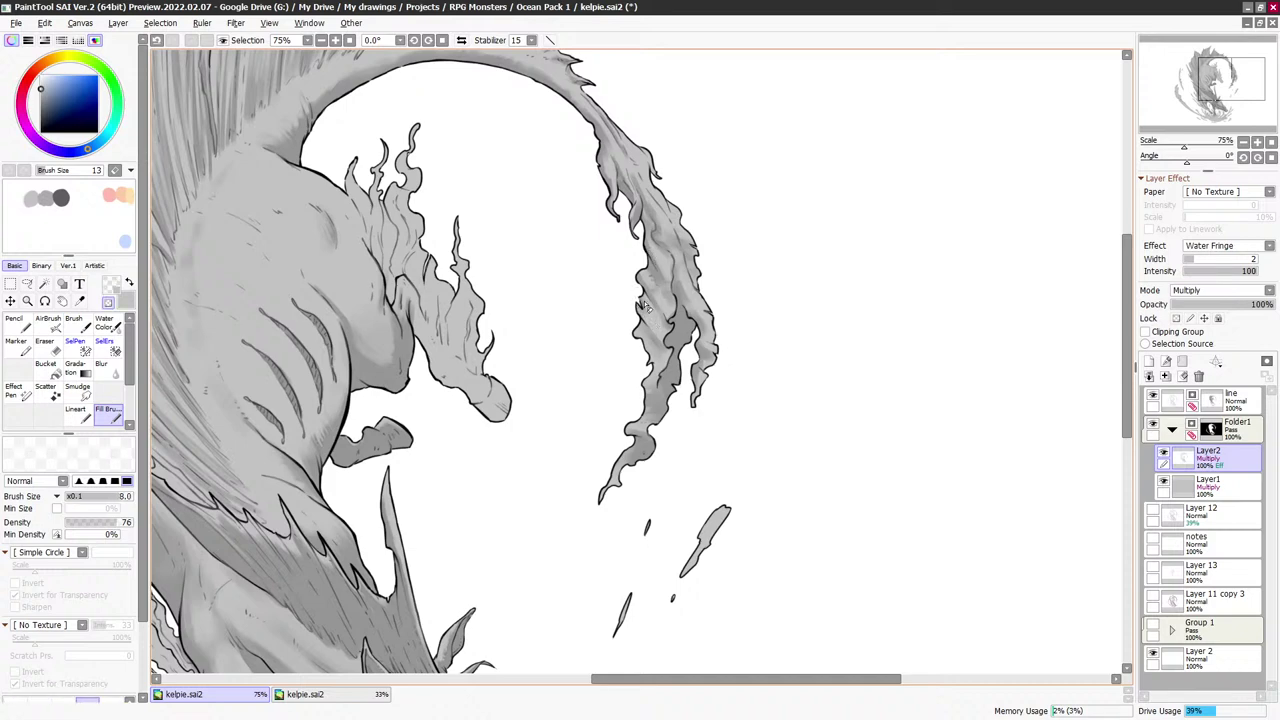
{"action": "key", "text": "minus"}
{"action": "key", "text": "minus"}
{"action": "key", "text": "minus"}
{"action": "key", "text": "bracketleft"}
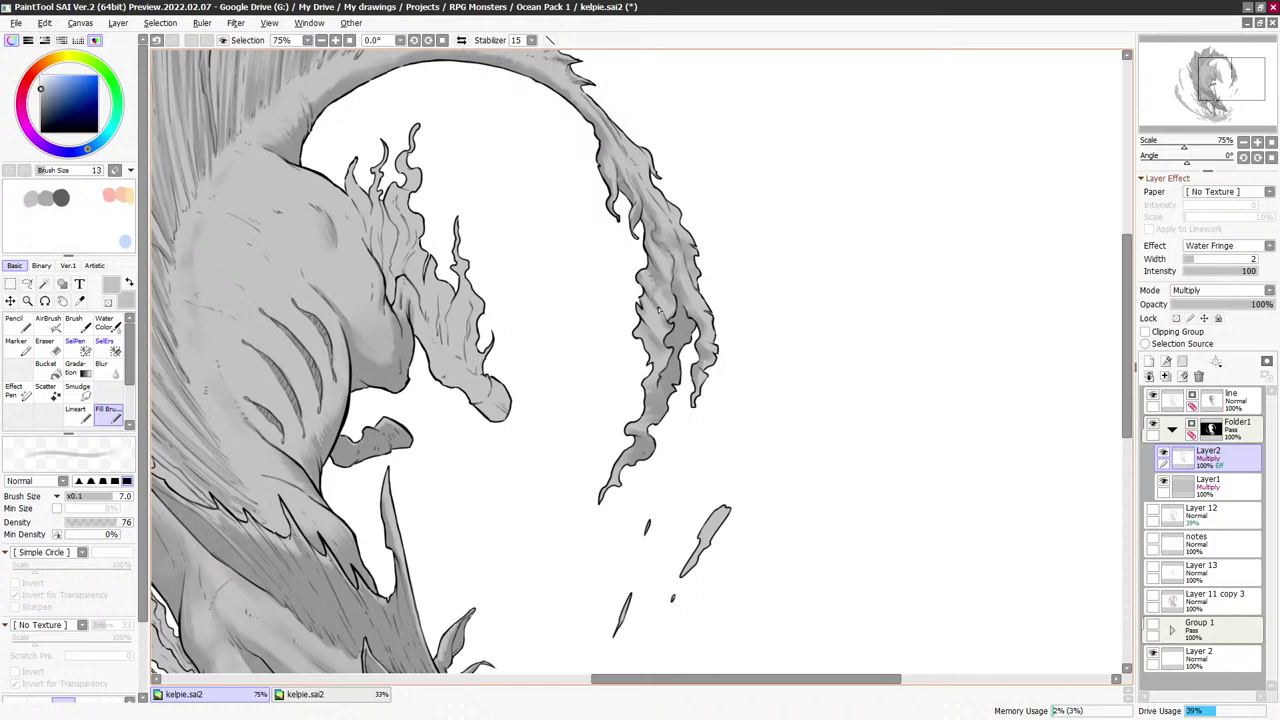
Try a broad shadow stroke over the tail tip's lower strands with the brush at size 120
{"action": "key", "text": "minus"}
{"action": "mouse_move", "coordinate": [688, 257]}
{"action": "left_mouse_down"}
{"action": "mouse_move", "coordinate": [678, 295]}
{"action": "mouse_move", "coordinate": [658, 316]}
{"action": "mouse_move", "coordinate": [655, 306]}
{"action": "left_mouse_up"}
{"action": "key", "text": "bracketright"}
{"action": "key", "text": "bracketright"}
{"action": "key", "text": "bracketright"}
{"action": "key", "text": "bracketright"}
{"action": "key", "text": "minus"}
{"action": "key", "text": "bracketright"}
{"action": "key", "text": "bracketright"}
{"action": "key", "text": "bracketright"}
{"action": "key", "text": "bracketright"}
{"action": "key", "text": "bracketright"}
{"action": "key", "text": "bracketright"}
{"action": "key", "text": "bracketright"}
{"action": "key", "text": "bracketright"}
{"action": "key", "text": "bracketright"}
{"action": "key", "text": "bracketright"}
{"action": "key", "text": "bracketright"}
{"action": "key", "text": "bracketright"}
{"action": "key", "text": "bracketright"}
{"action": "key", "text": "bracketright"}
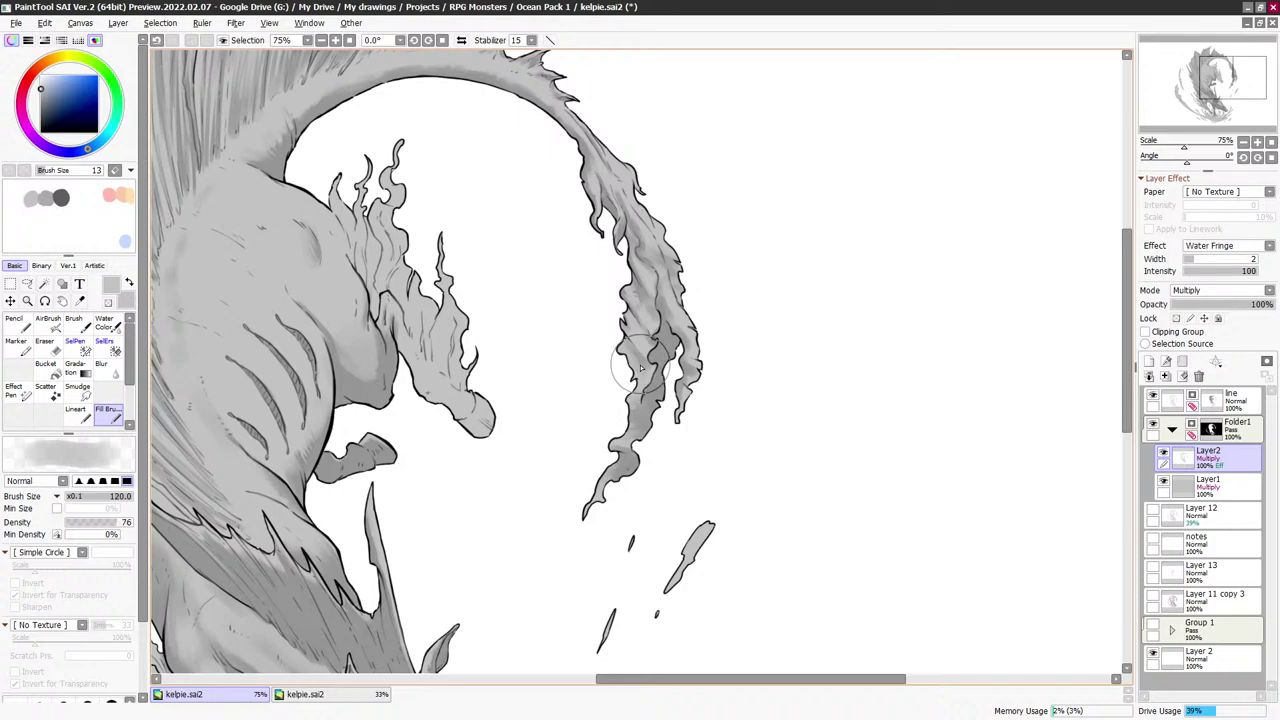
{"action": "left_click_drag", "start_coordinate": [641, 364], "coordinate": [635, 388]}
{"action": "key", "text": "ctrl+z"}
Touch up the shading toward the upper part of the tail tip, lightening it with the eraser at size 16
{"action": "key", "text": "bracketleft"}
{"action": "key", "text": "bracketleft"}
{"action": "mouse_move", "coordinate": [716, 236]}
{"action": "left_mouse_down"}
{"action": "mouse_move", "coordinate": [708, 314]}
{"action": "mouse_move", "coordinate": [659, 276]}
{"action": "left_mouse_up"}
{"action": "key", "text": "minus"}
{"action": "key", "text": "bracketleft"}
{"action": "key", "text": "bracketleft"}
{"action": "key", "text": "bracketleft"}
{"action": "key", "text": "bracketleft"}
{"action": "key", "text": "bracketleft"}
{"action": "key", "text": "bracketleft"}
{"action": "key", "text": "bracketleft"}
{"action": "key", "text": "bracketleft"}
{"action": "key", "text": "bracketleft"}
{"action": "key", "text": "bracketleft"}
{"action": "key", "text": "bracketleft"}
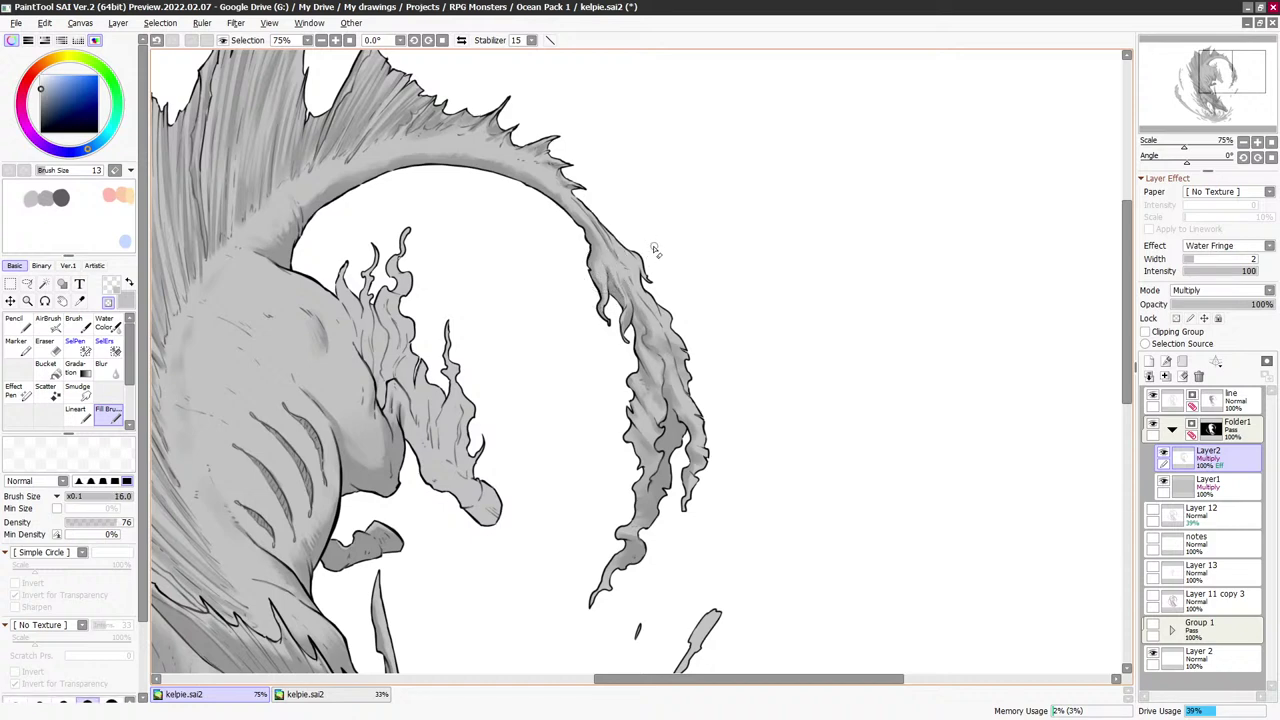
{"action": "left_click_drag", "start_coordinate": [672, 249], "coordinate": [674, 252]}
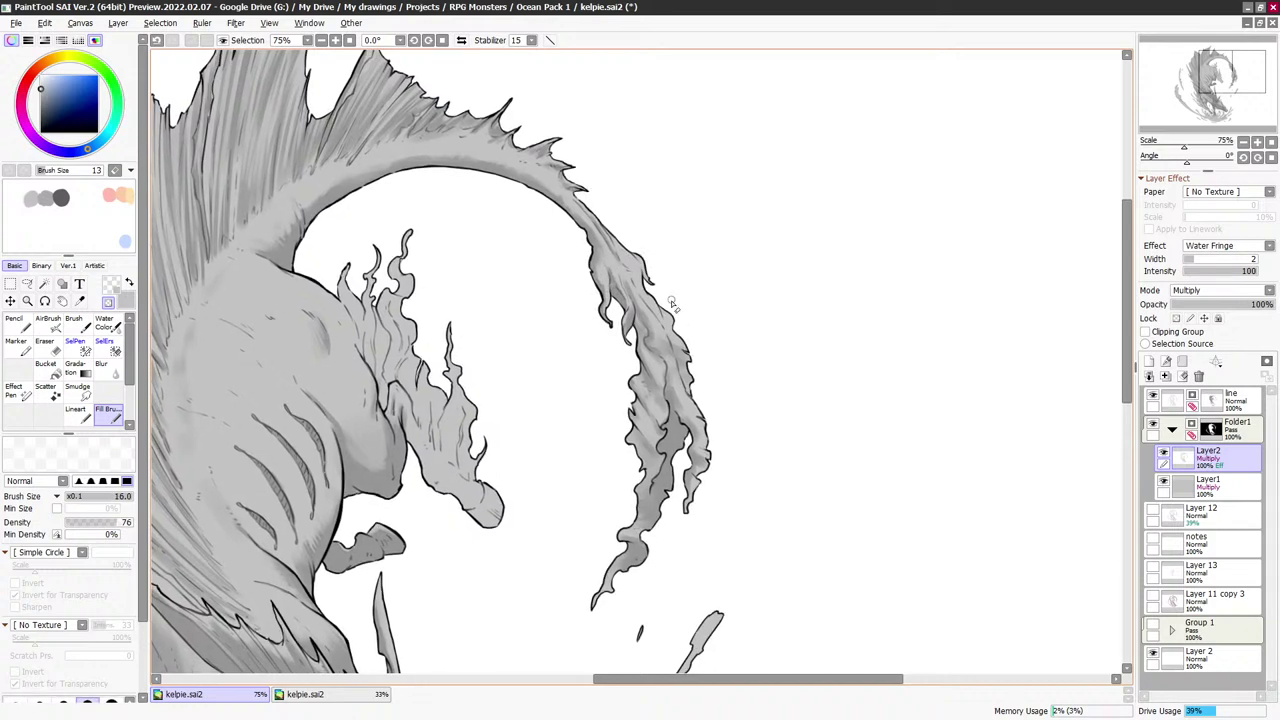
Shade the upper part of the tail tip and its short inner strands with the brush at sizes 12 and 60
{"action": "key", "text": "minus"}
{"action": "key", "text": "bracketleft"}
{"action": "key", "text": "bracketleft"}
{"action": "key", "text": "bracketleft"}
{"action": "key", "text": "bracketleft"}
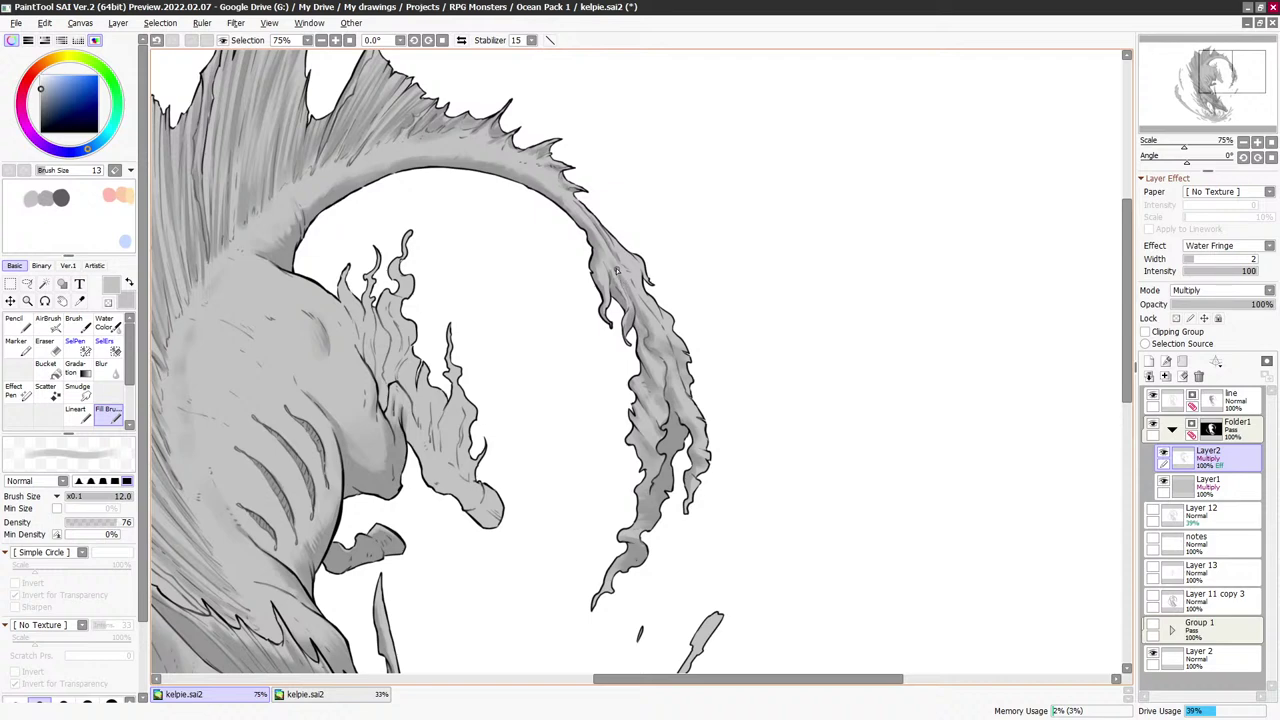
{"action": "key", "text": "bracketright"}
{"action": "key", "text": "bracketright"}
{"action": "key", "text": "bracketright"}
{"action": "key", "text": "bracketright"}
{"action": "key", "text": "bracketright"}
{"action": "key", "text": "bracketright"}
{"action": "key", "text": "bracketright"}
{"action": "key", "text": "bracketright"}
{"action": "key", "text": "bracketright"}
{"action": "key", "text": "bracketright"}
{"action": "key", "text": "bracketright"}
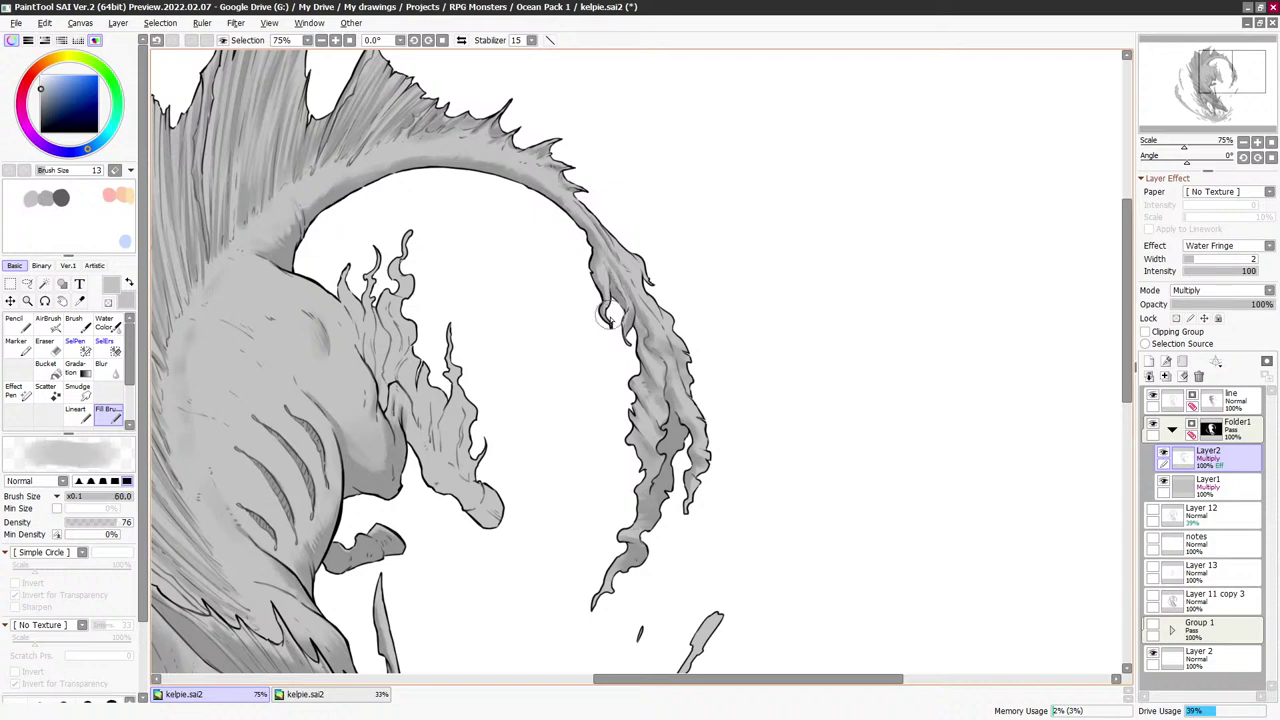
{"action": "left_click_drag", "start_coordinate": [621, 286], "coordinate": [621, 325]}
{"action": "key", "text": "minus"}
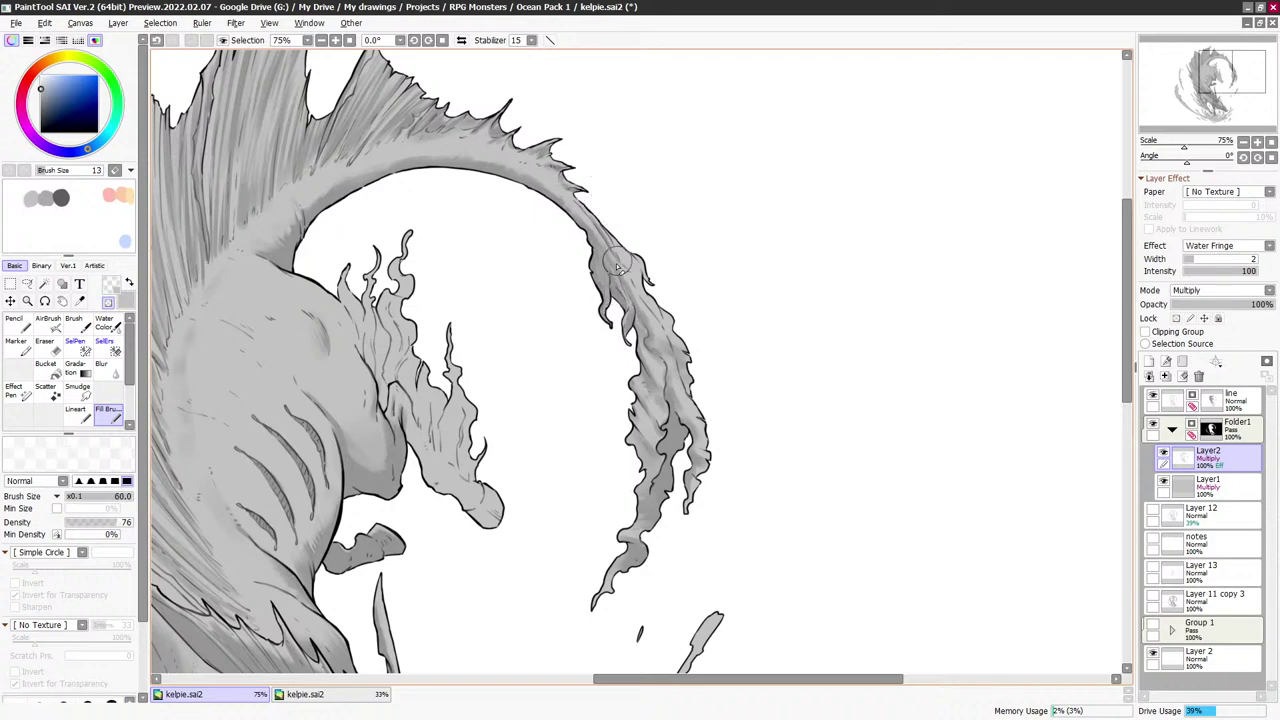
Lighten the upper part of the tail tip with the eraser, reducing its size from 60 for finer touches
{"action": "key", "text": "bracketleft"}
{"action": "key", "text": "bracketleft"}
{"action": "key", "text": "bracketleft"}
{"action": "key", "text": "bracketleft"}
{"action": "key", "text": "bracketleft"}
{"action": "key", "text": "bracketleft"}
{"action": "key", "text": "bracketleft"}
{"action": "key", "text": "bracketleft"}
{"action": "key", "text": "bracketleft"}
{"action": "key", "text": "bracketleft"}
{"action": "key", "text": "bracketleft"}
{"action": "key", "text": "bracketleft"}
{"action": "key", "text": "bracketleft"}
{"action": "key", "text": "bracketleft"}
{"action": "key", "text": "bracketleft"}
Shade the base of the ragged leg fringe inside the tail's arch with the brush at sizes 14 and 12
{"action": "left_click_drag", "start_coordinate": [714, 349], "coordinate": [881, 276]}
{"action": "key", "text": "minus"}
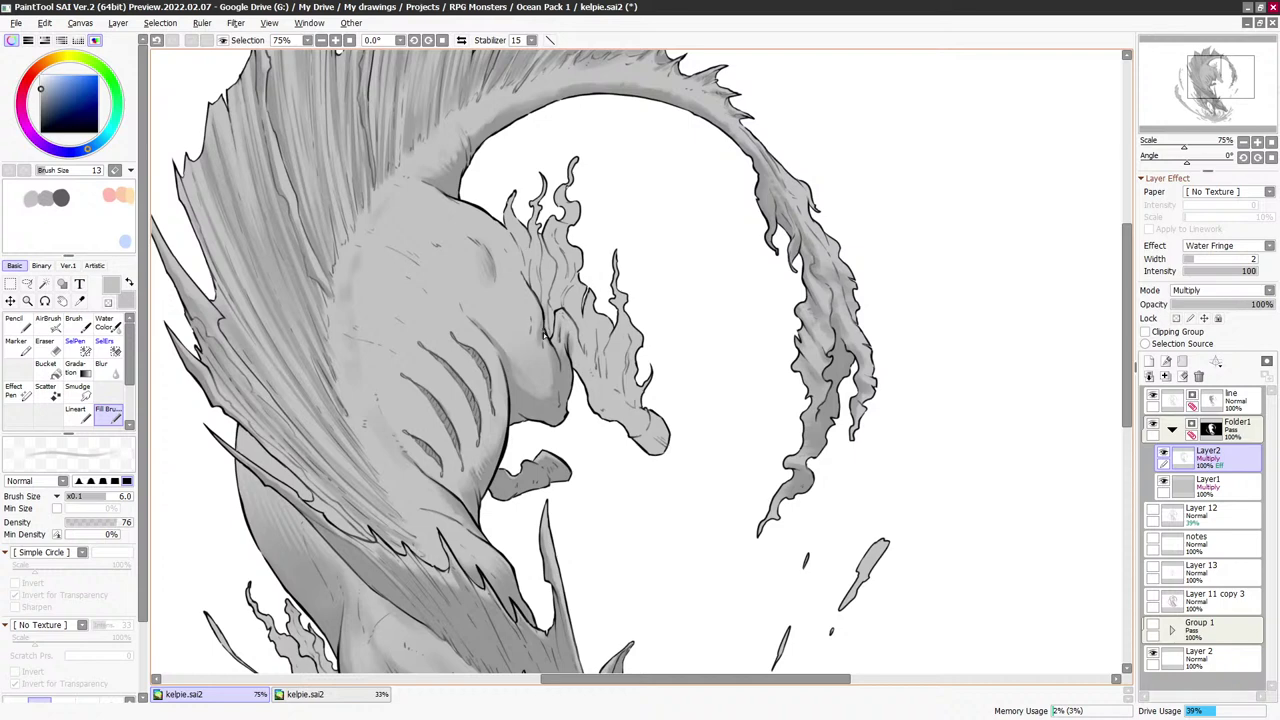
{"action": "key", "text": "bracketright"}
{"action": "key", "text": "bracketright"}
{"action": "key", "text": "bracketright"}
{"action": "key", "text": "bracketright"}
{"action": "key", "text": "bracketright"}
{"action": "key", "text": "bracketright"}
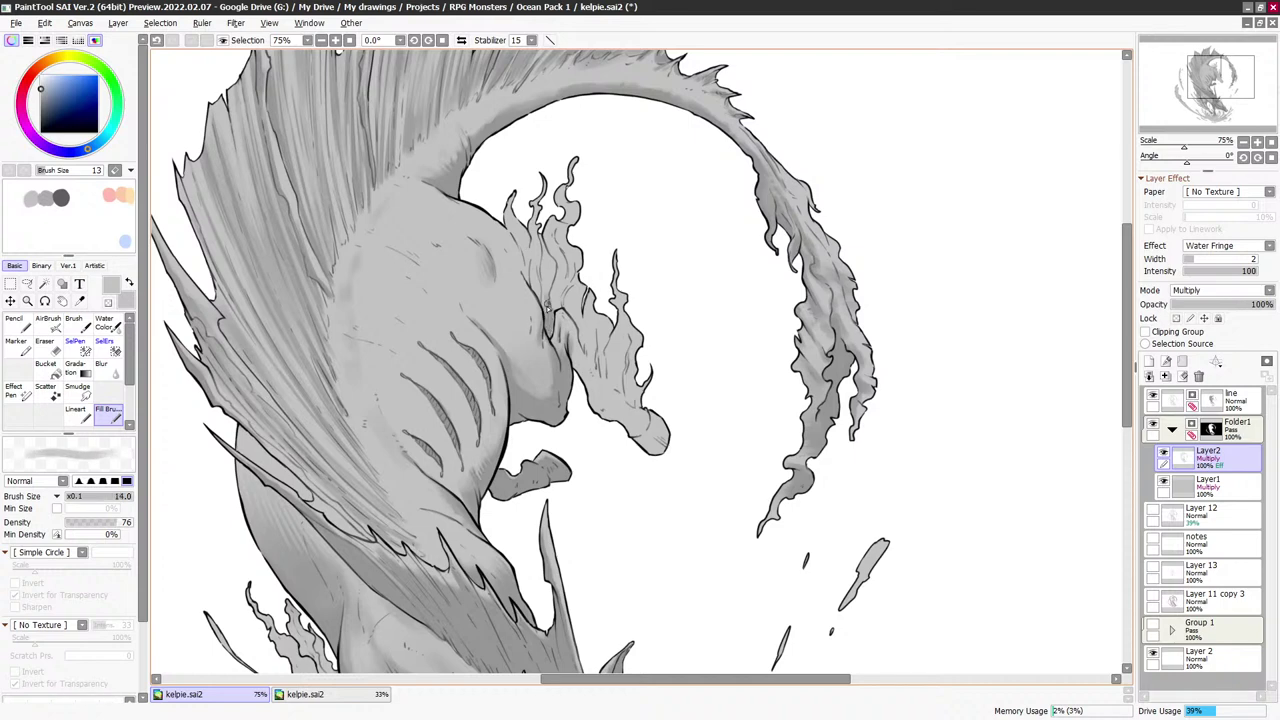
{"action": "key", "text": "bracketleft"}
{"action": "key", "text": "bracketleft"}
{"action": "key", "text": "bracketright"}
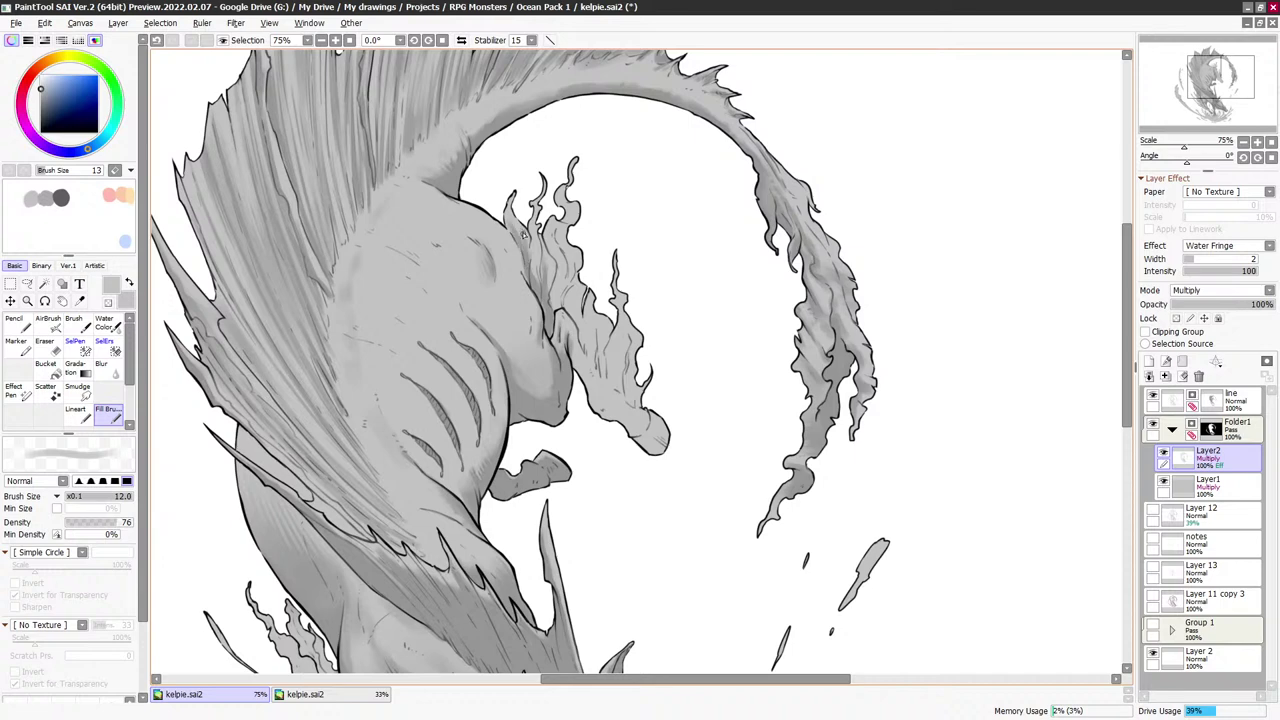
Darken the folds between the leg fringe's first strands, alternating the eraser with the brush at size 16
{"action": "key", "text": "minus"}
{"action": "key", "text": "bracketleft"}
{"action": "key", "text": "minus"}
{"action": "key", "text": "minus"}
{"action": "key", "text": "minus"}
{"action": "key", "text": "bracketright"}
{"action": "key", "text": "bracketright"}
{"action": "key", "text": "bracketright"}
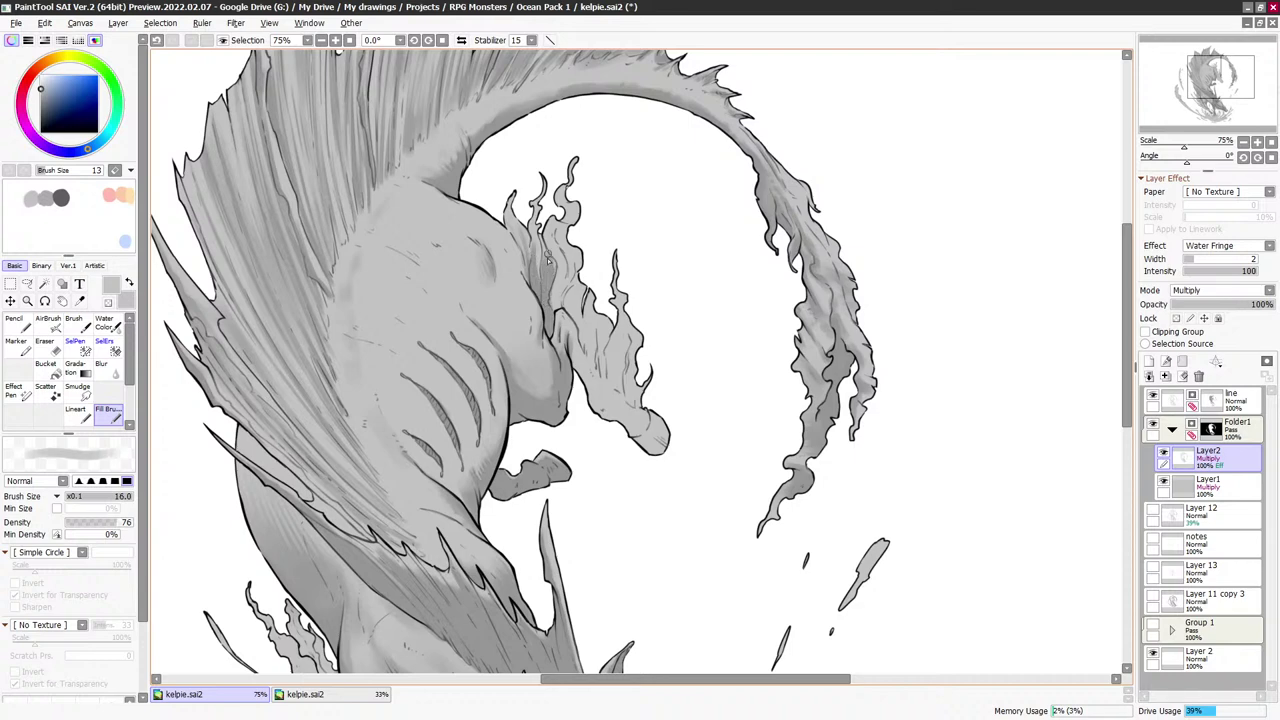
Lighten the fringe's central fold with the eraser at size 12 and shade its tallest strand with the brush at size 20
{"action": "key", "text": "minus"}
{"action": "key", "text": "bracketleft"}
{"action": "key", "text": "bracketleft"}
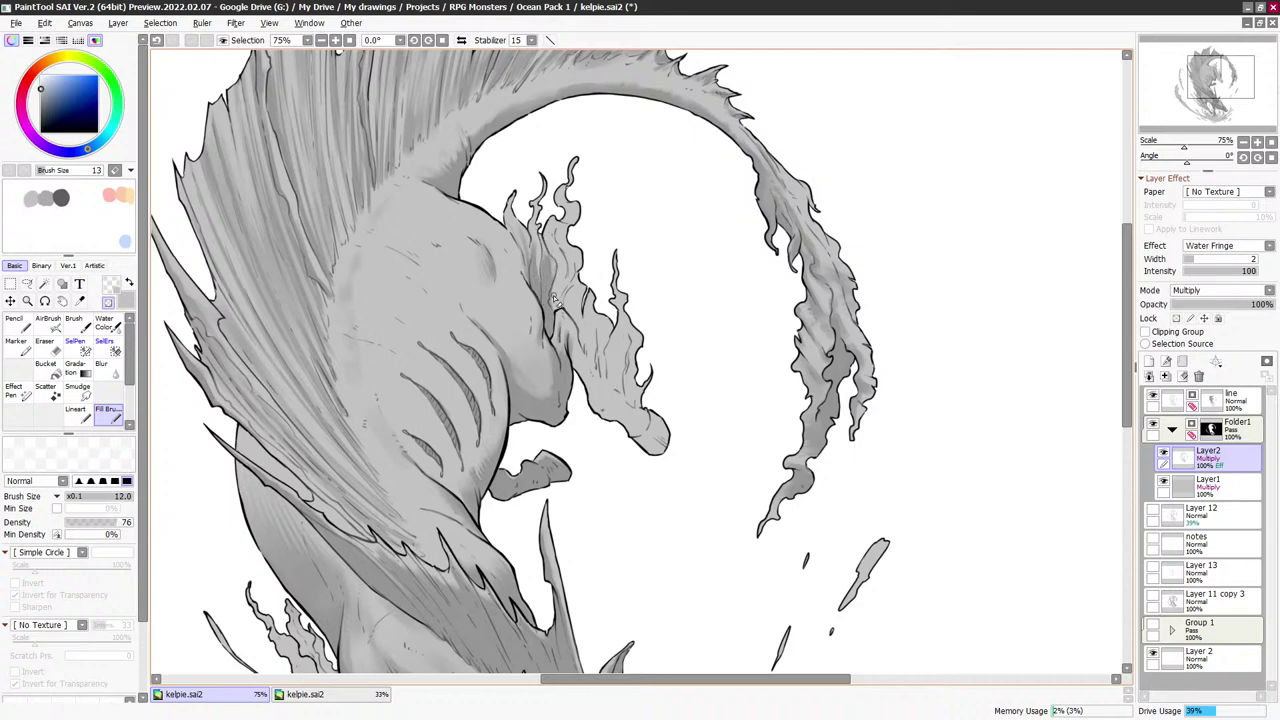
{"action": "key", "text": "minus"}
{"action": "key", "text": "bracketright"}
{"action": "key", "text": "bracketright"}
{"action": "key", "text": "bracketright"}
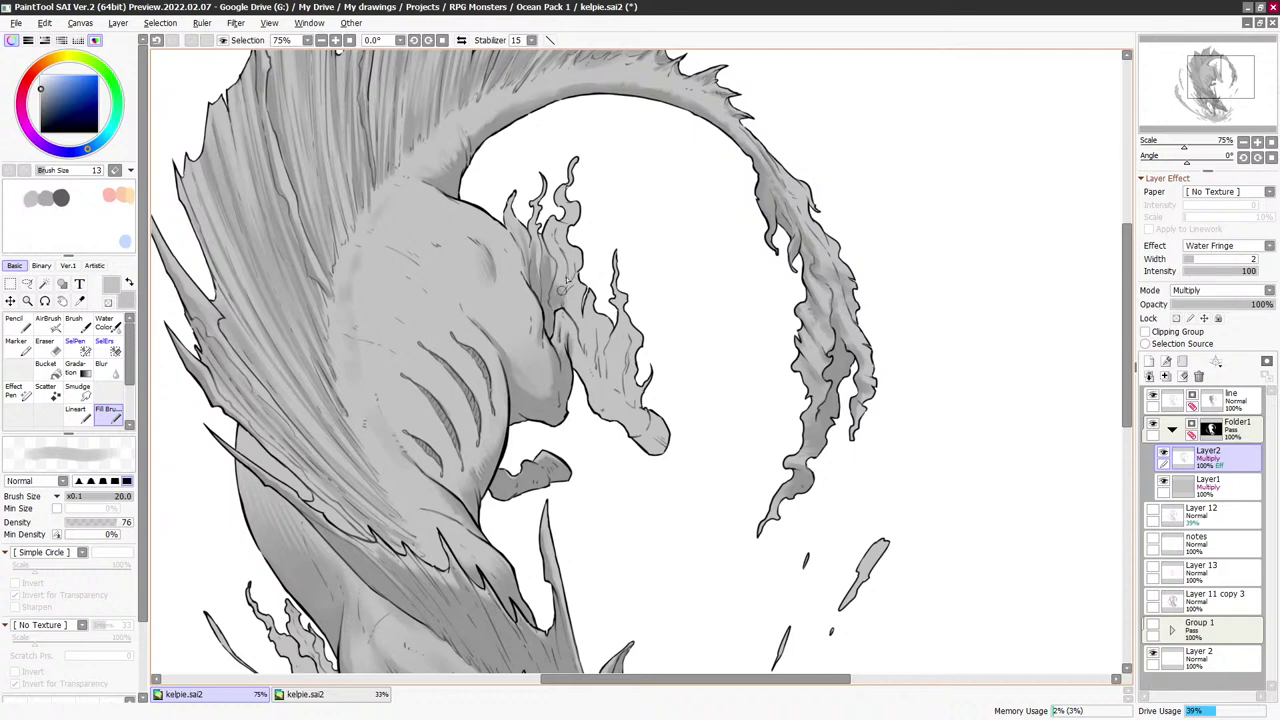
{"action": "left_click_drag", "start_coordinate": [566, 280], "coordinate": [548, 224]}
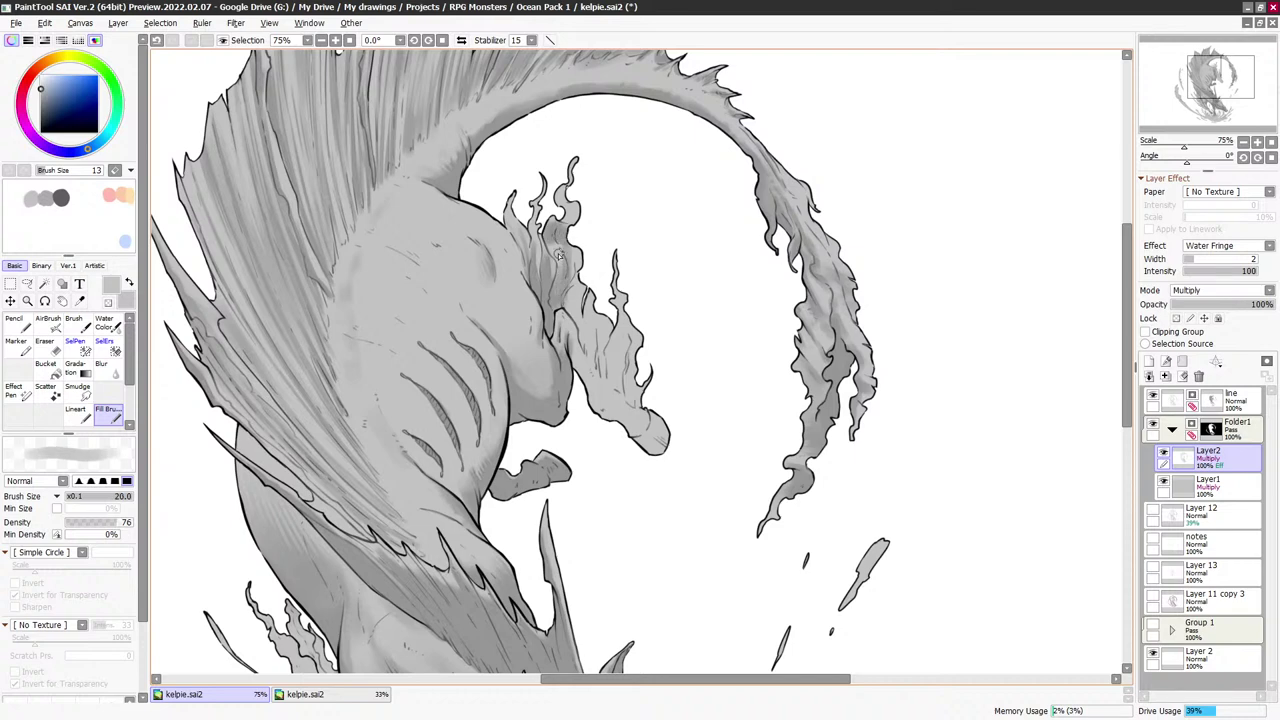
Refine the tallest fringe strand's outer edge with the eraser at size 9 and the brush at size 12
{"action": "key", "text": "bracketleft"}
{"action": "key", "text": "bracketleft"}
{"action": "key", "text": "bracketleft"}
{"action": "key", "text": "bracketleft"}
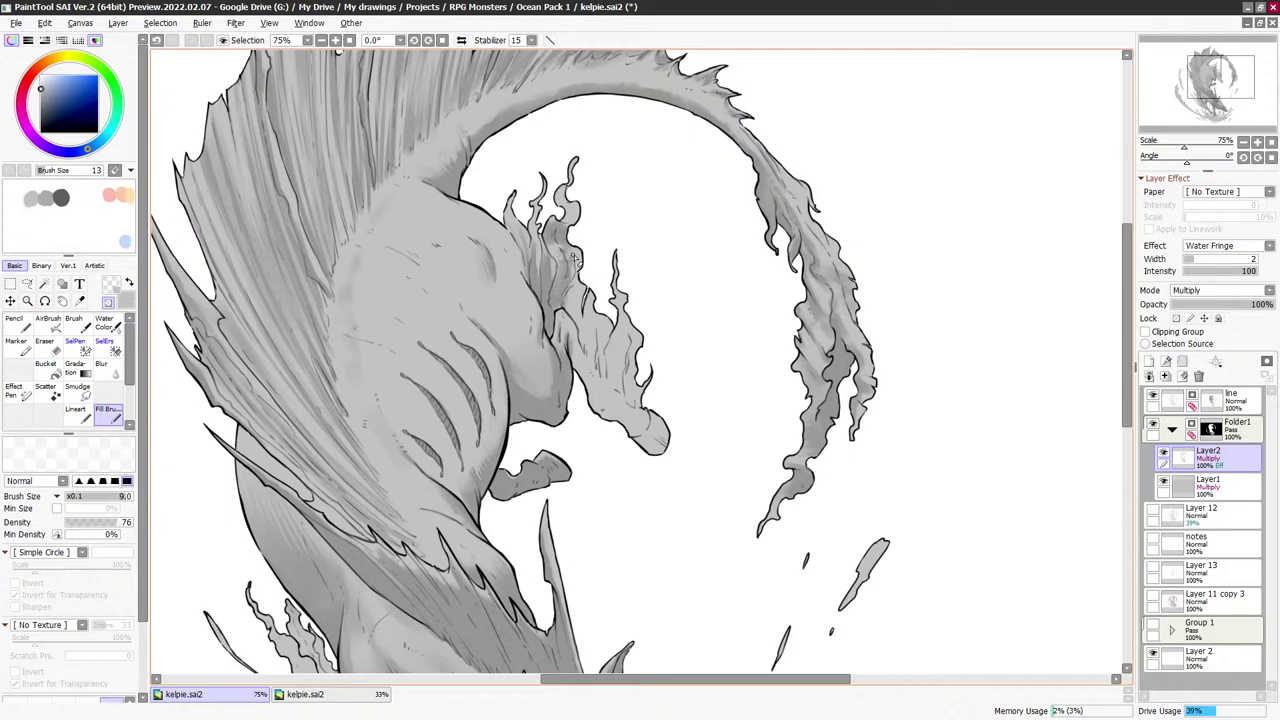
{"action": "key", "text": "bracketright"}
{"action": "key", "text": "bracketright"}
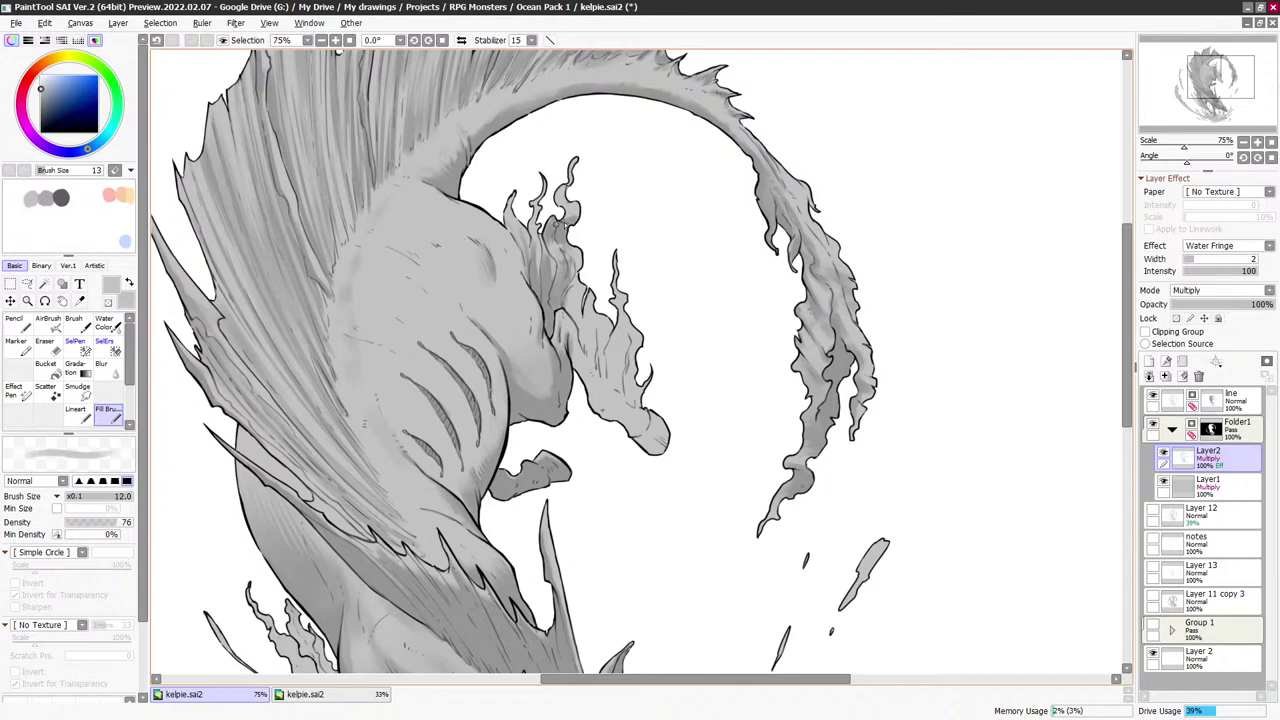
Sharpen the tallest fringe strand's folds with the eraser at size 9 and shade toward its curl with the brush at size 9
{"action": "key", "text": "bracketleft"}
{"action": "key", "text": "bracketleft"}
{"action": "key", "text": "minus"}
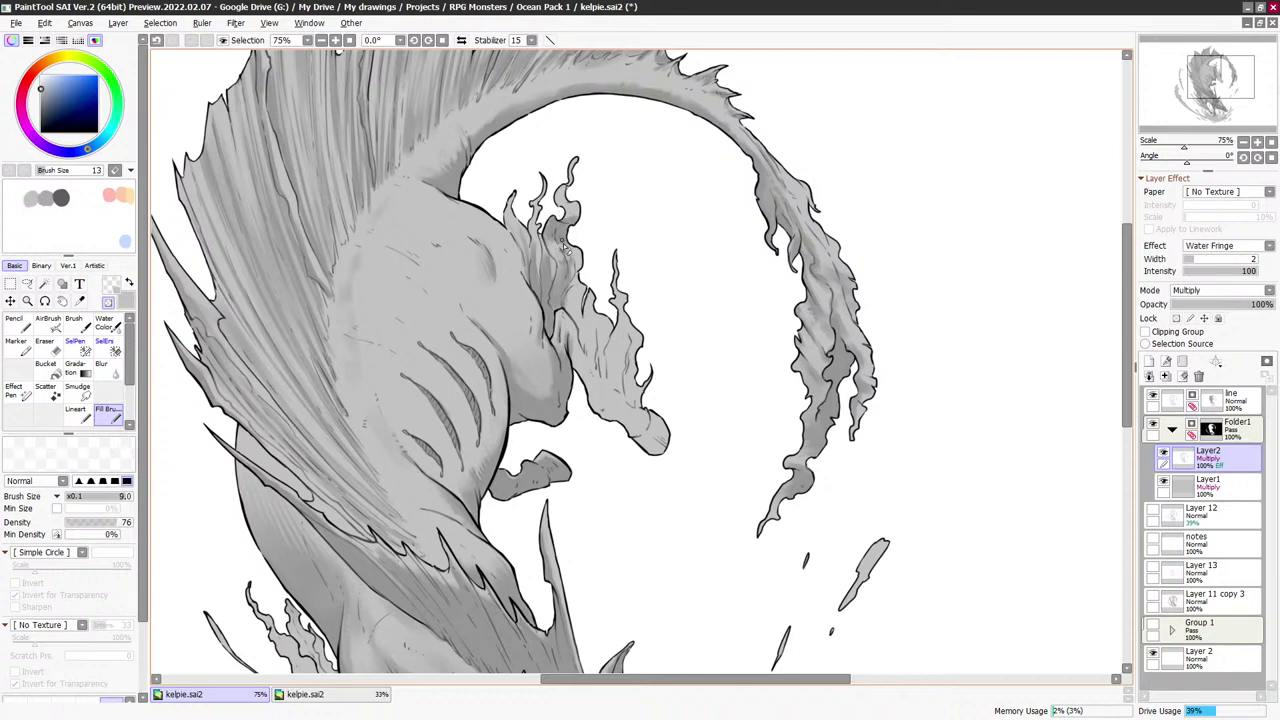
{"action": "key", "text": "minus"}
{"action": "key", "text": "bracketright"}
{"action": "key", "text": "bracketright"}
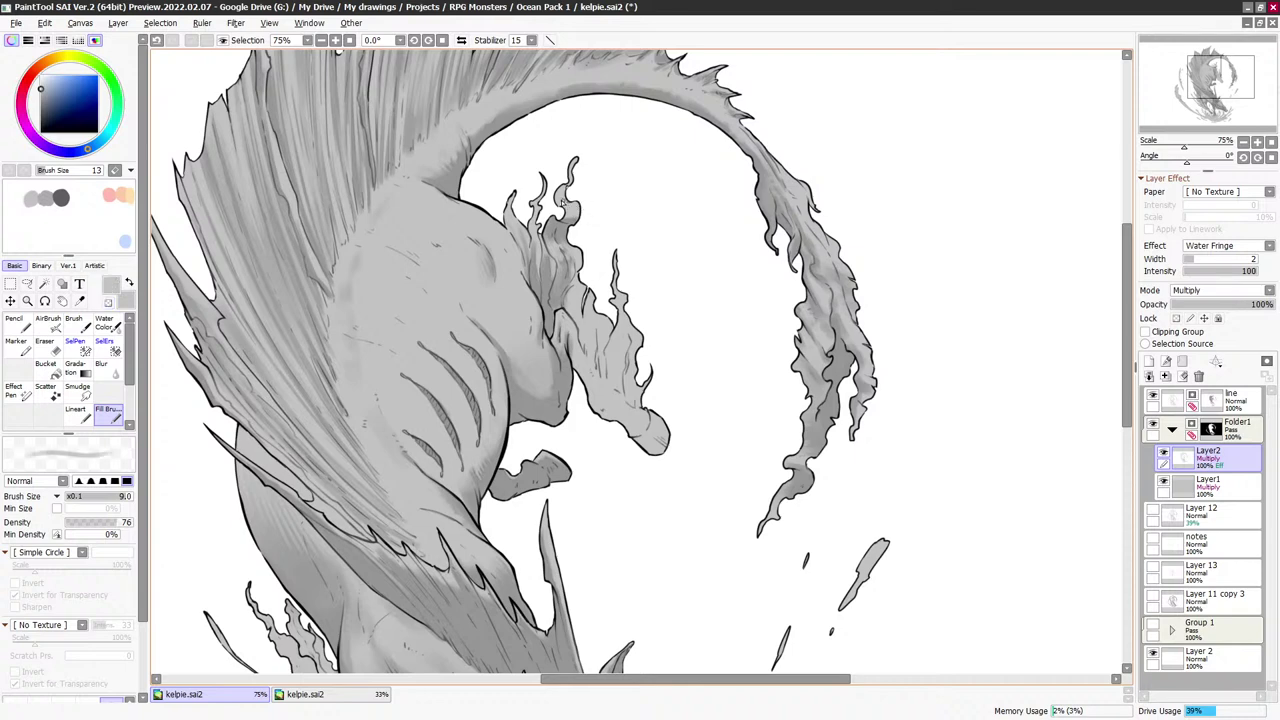
{"action": "key", "text": "minus"}
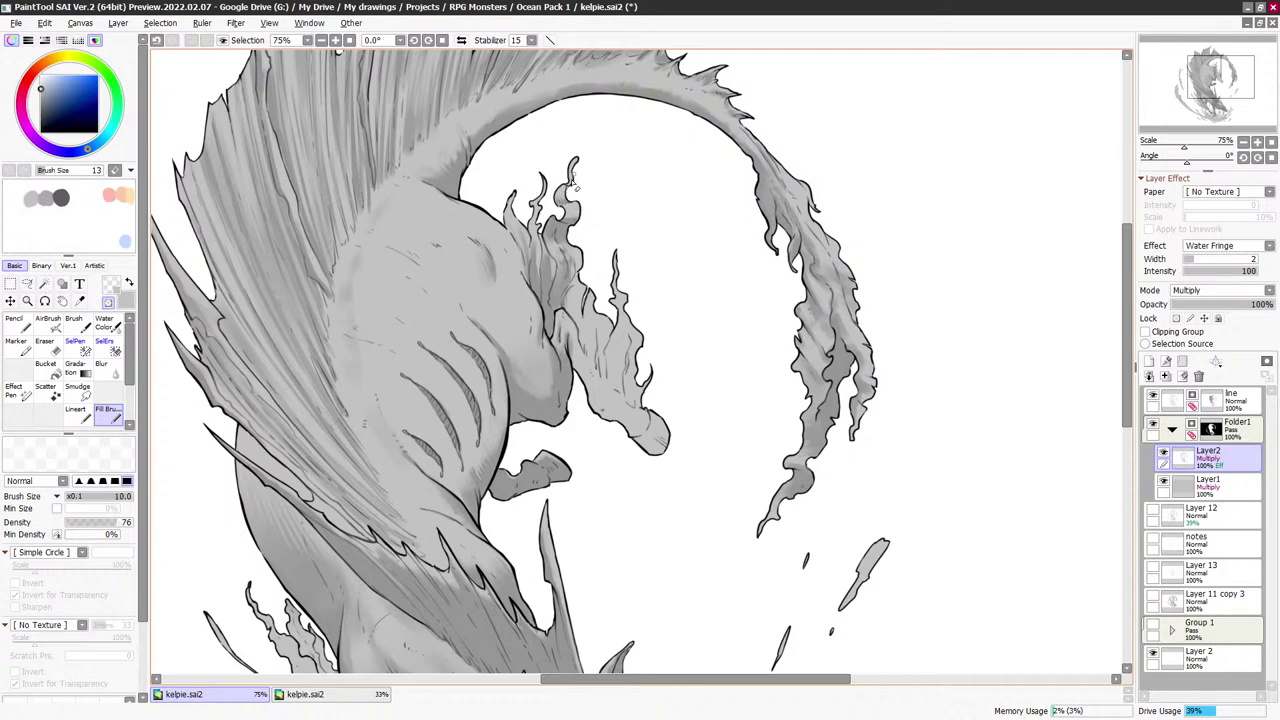
Shade the fringe's short middle strand with the brush at size 12 and clean its edge with the eraser at size 9
{"action": "key", "text": "minus"}
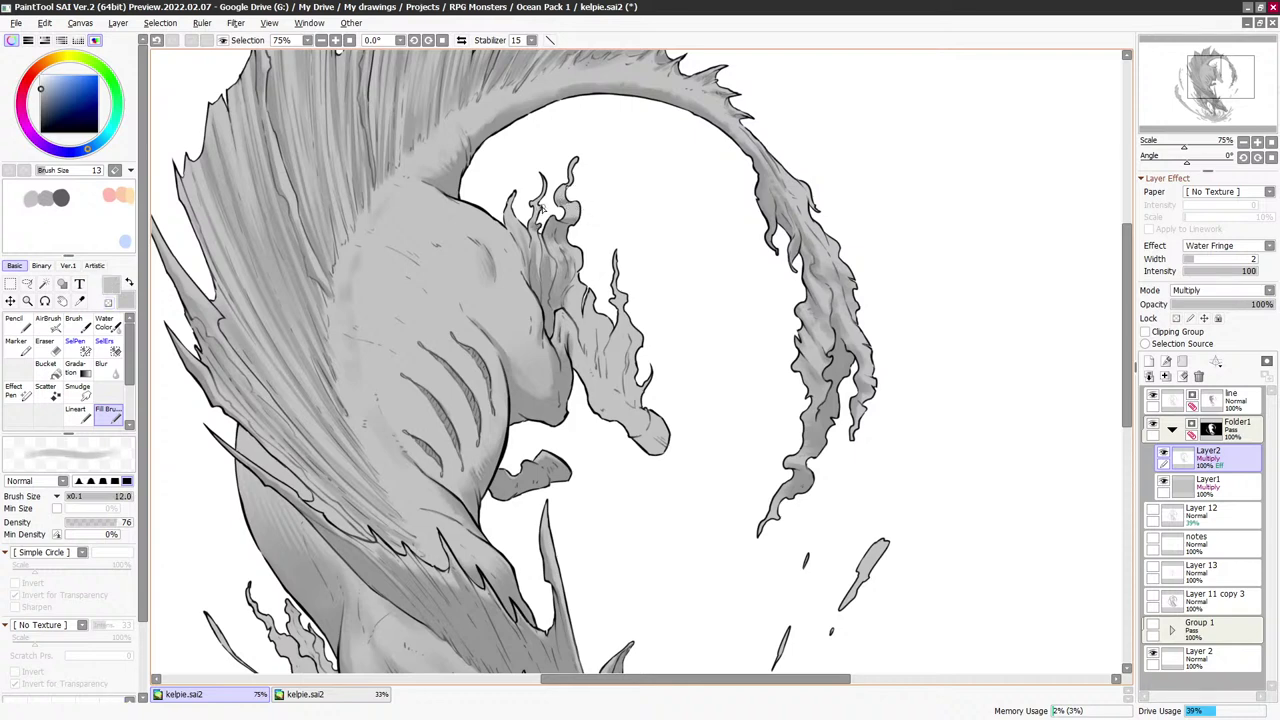
{"action": "key", "text": "minus"}
{"action": "key", "text": "bracketleft"}
{"action": "key", "text": "bracketleft"}
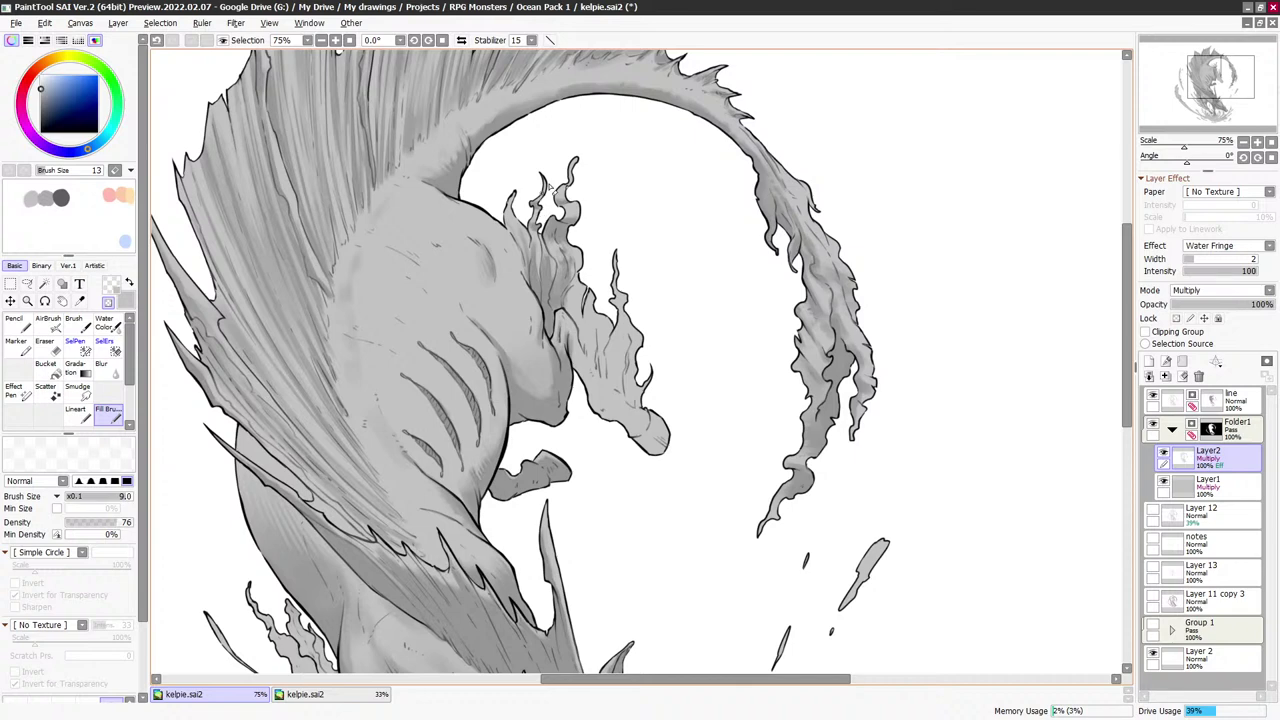
{"action": "left_click_drag", "start_coordinate": [548, 205], "coordinate": [553, 203]}
Shade the tip of the fringe strand nearest the body with the brush at size 14
{"action": "key", "text": "minus"}
{"action": "key", "text": "bracketright"}
{"action": "key", "text": "bracketright"}
{"action": "key", "text": "bracketright"}
{"action": "key", "text": "bracketright"}
{"action": "key", "text": "bracketright"}
{"action": "key", "text": "bracketright"}
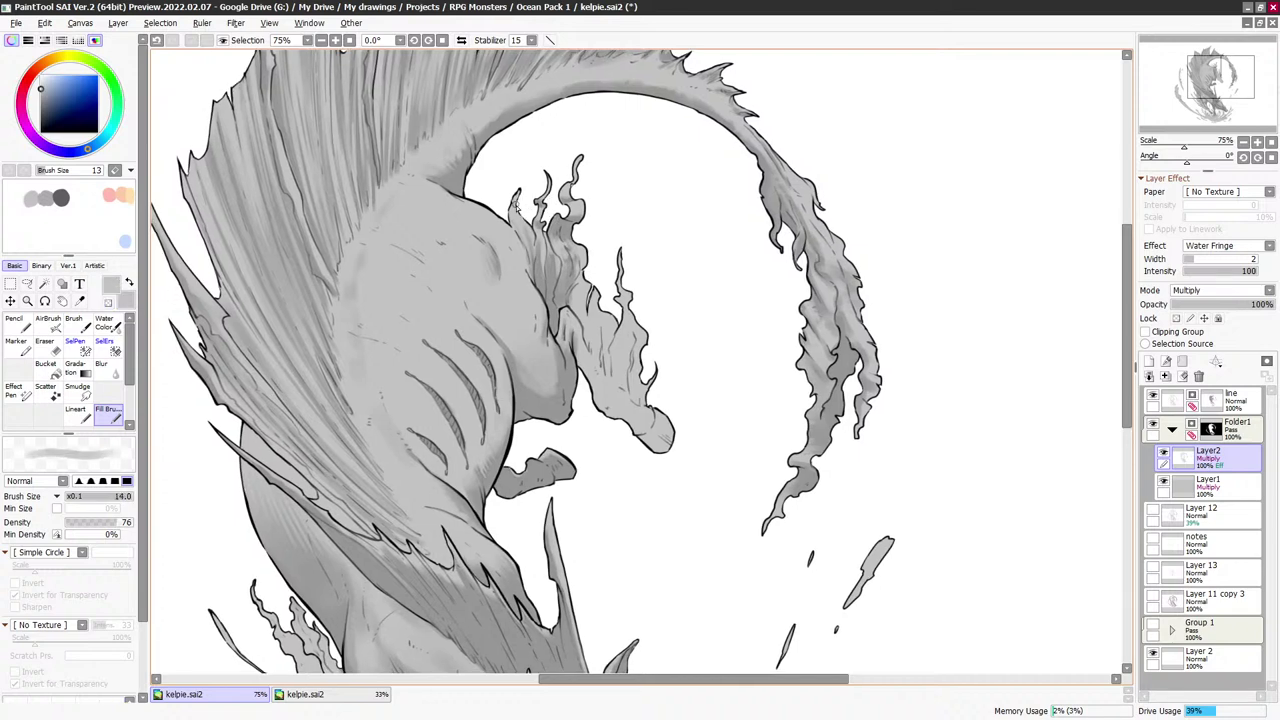
Lighten the edges between the fringe's upper strands with the eraser at size 7
{"action": "key", "text": "minus"}
{"action": "key", "text": "bracketleft"}
{"action": "key", "text": "bracketleft"}
{"action": "key", "text": "bracketleft"}
{"action": "key", "text": "bracketleft"}
{"action": "key", "text": "bracketleft"}
{"action": "key", "text": "bracketleft"}
{"action": "key", "text": "bracketleft"}
{"action": "key", "text": "bracketleft"}
{"action": "key", "text": "bracketleft"}
{"action": "key", "text": "bracketleft"}
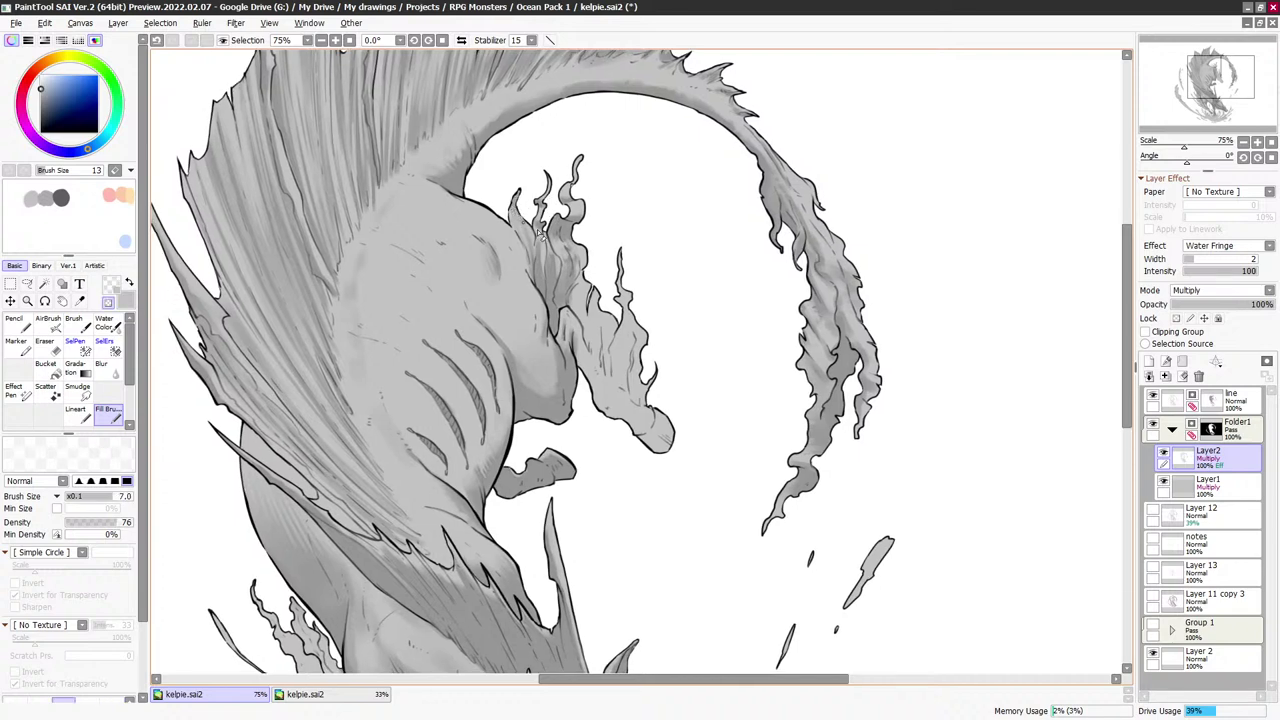
{"action": "left_click_drag", "start_coordinate": [621, 268], "coordinate": [613, 234]}
Add fine shadow lines along the fringe folds with the brush at sizes 6 and 9
{"action": "key", "text": "minus"}
{"action": "key", "text": "bracketright"}
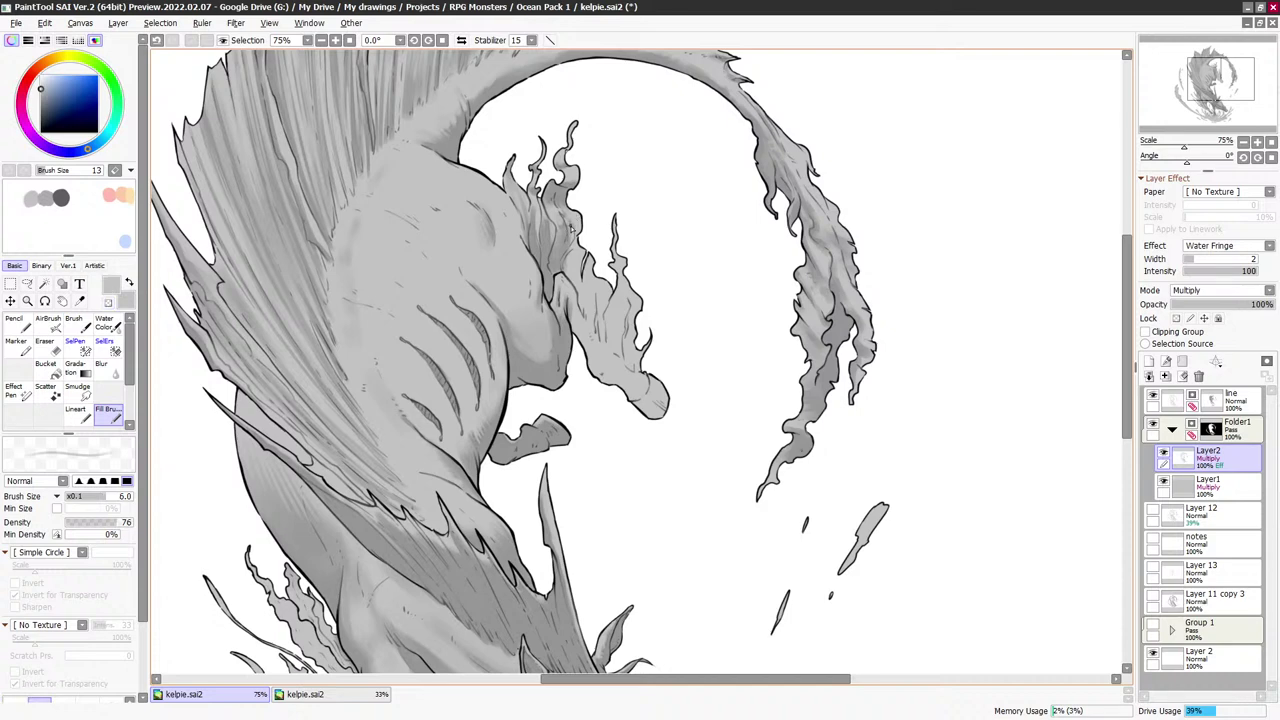
{"action": "key", "text": "minus"}
{"action": "key", "text": "bracketright"}
{"action": "key", "text": "bracketright"}
{"action": "key", "text": "bracketright"}
{"action": "key", "text": "minus"}
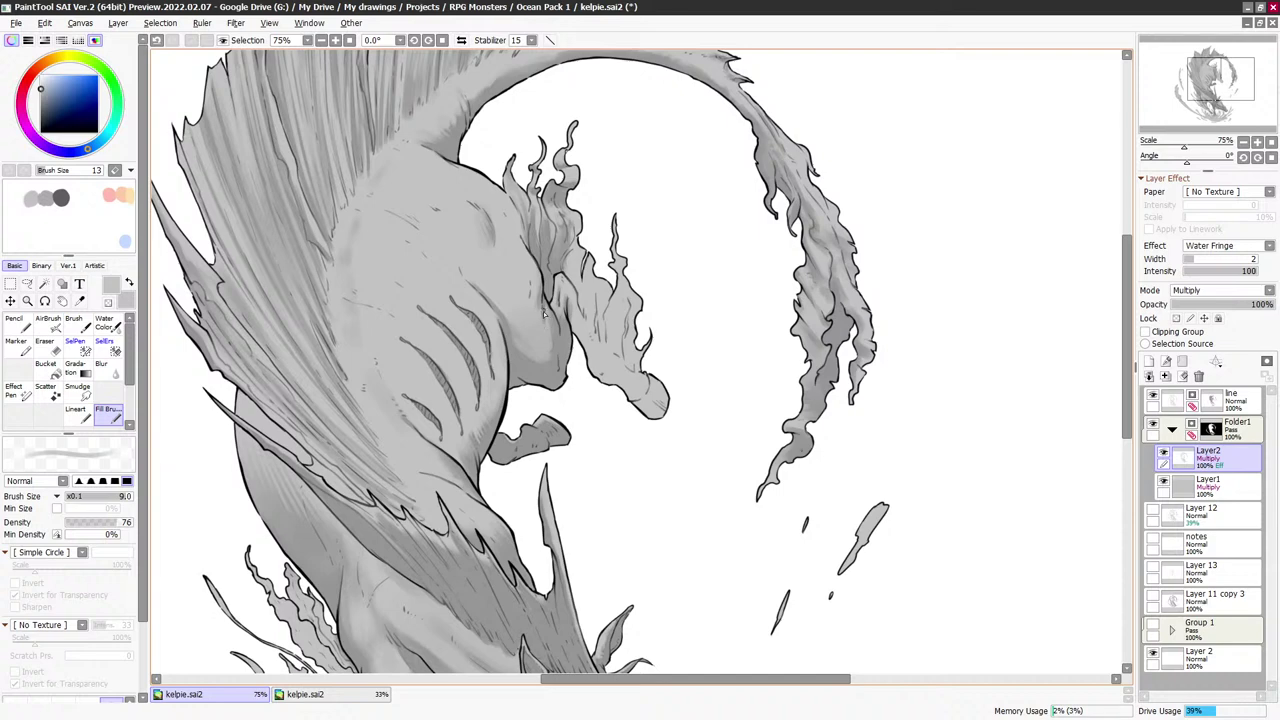
Touch up the shading around the bent knee and adjoining leg with the eraser at sizes 12 and 9
{"action": "key", "text": "bracketright"}
{"action": "key", "text": "bracketright"}
{"action": "key", "text": "minus"}
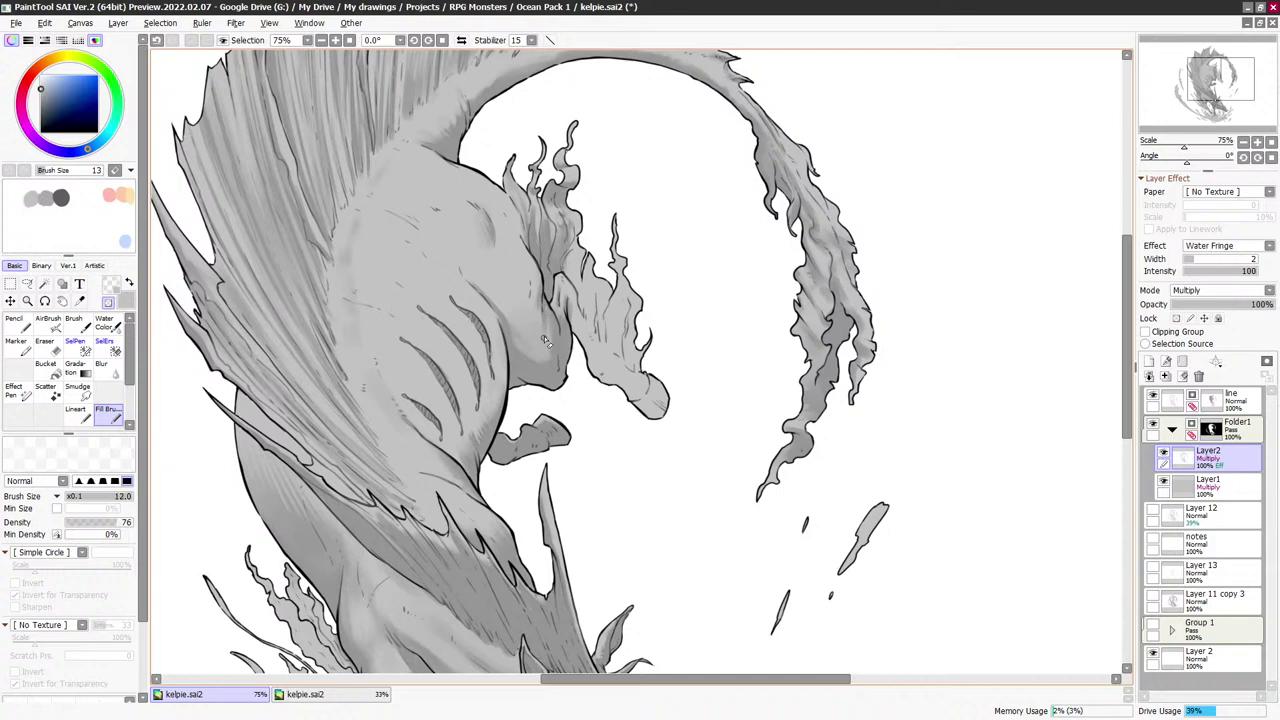
{"action": "key", "text": "bracketleft"}
{"action": "key", "text": "bracketleft"}
{"action": "left_click_drag", "start_coordinate": [571, 308], "coordinate": [573, 313]}
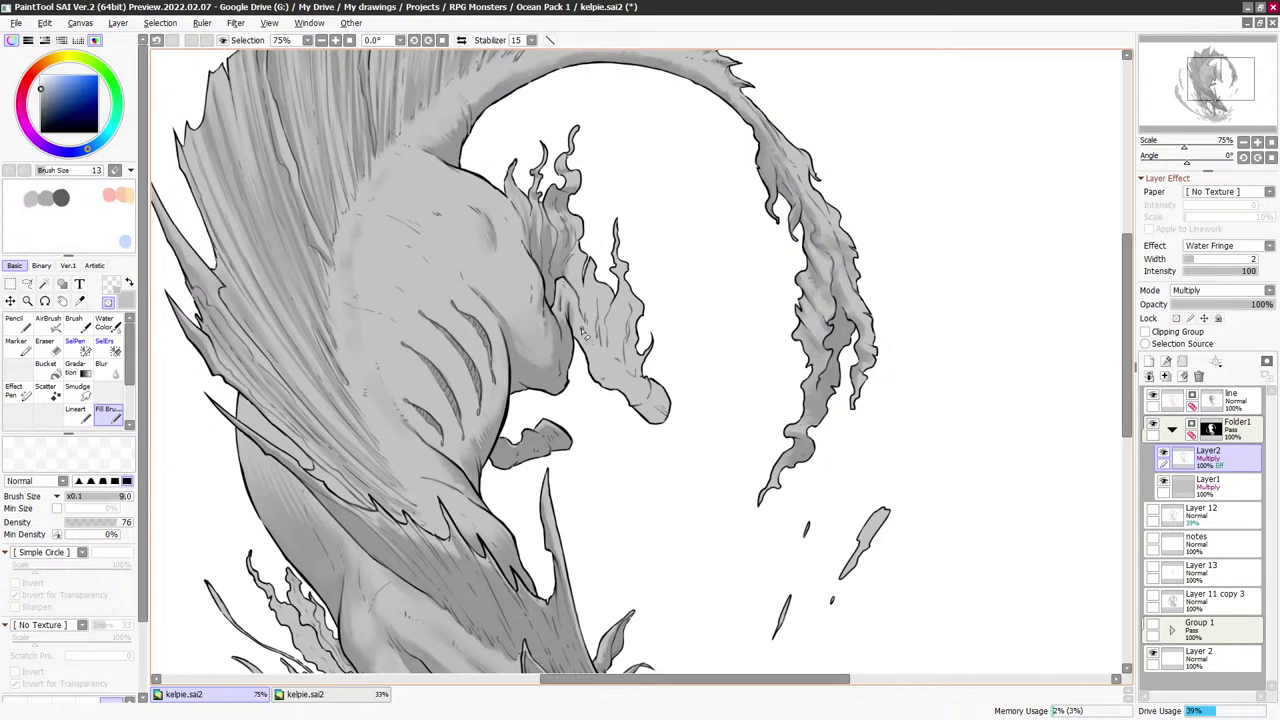
Shade the gap in the lower leg fringe with the brush at size 14 and soften it with the eraser at size 14
{"action": "left_click_drag", "start_coordinate": [608, 294], "coordinate": [610, 306]}
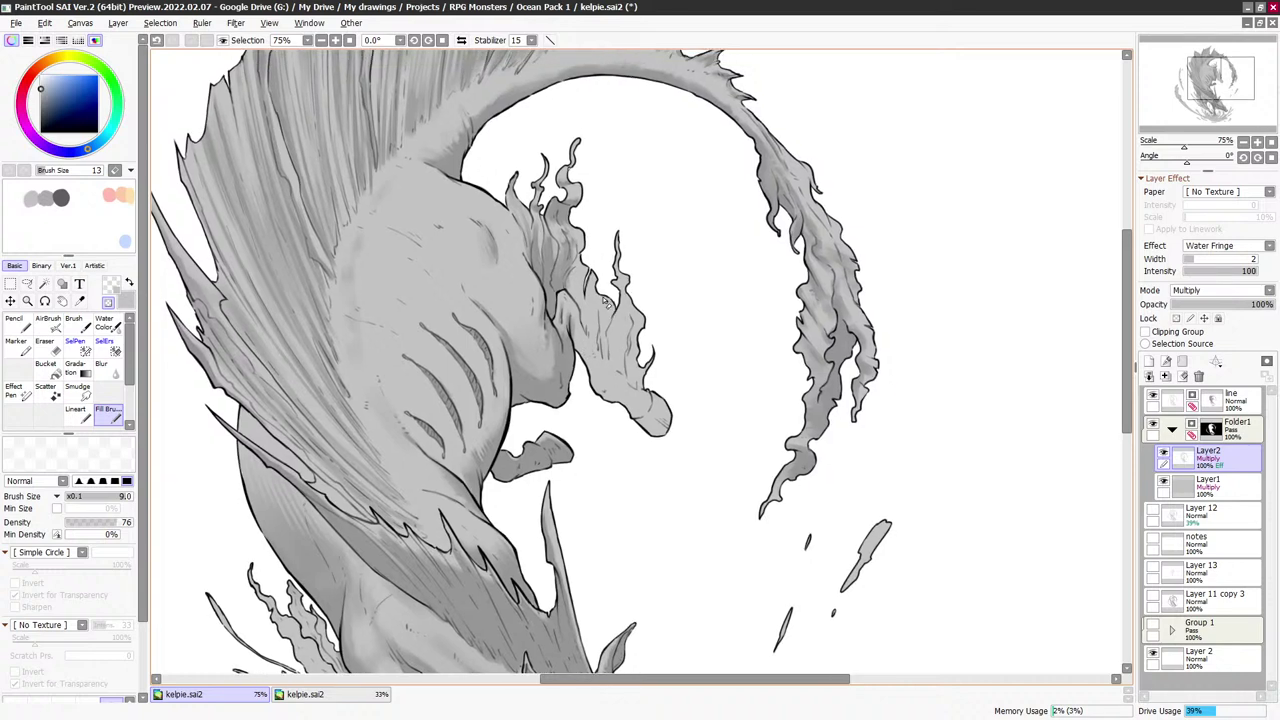
{"action": "key", "text": "minus"}
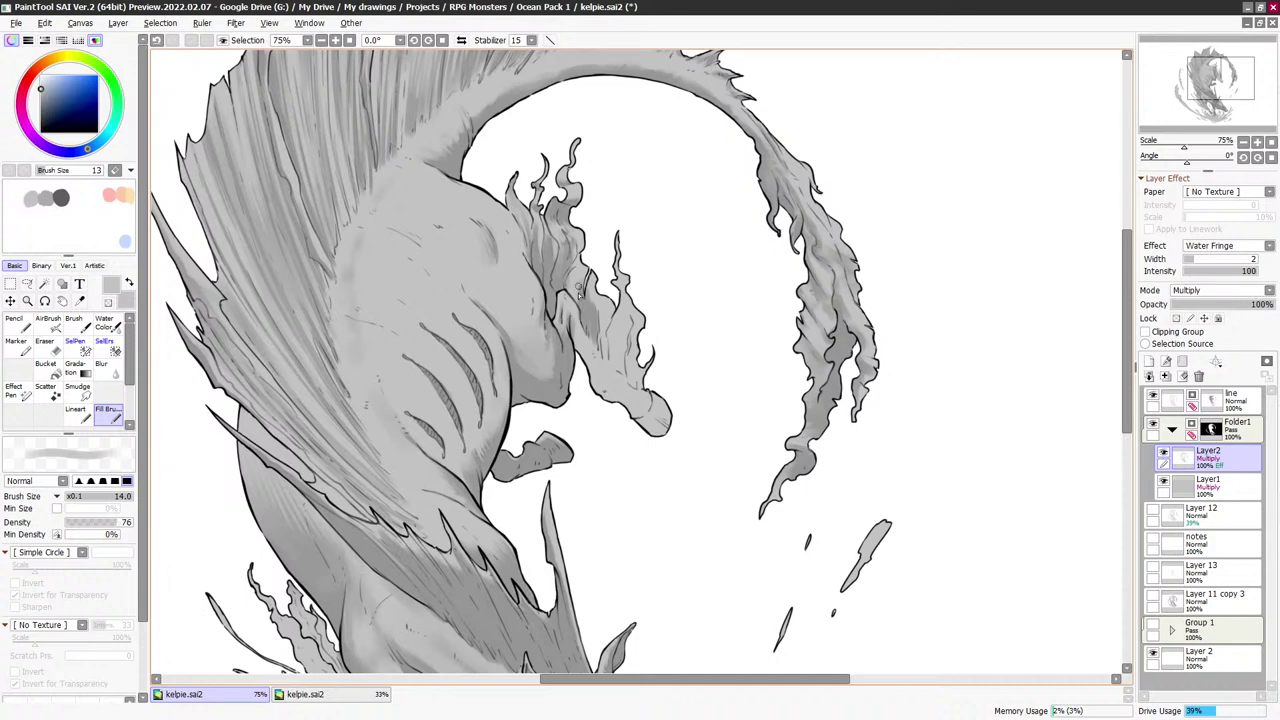
{"action": "key", "text": "c"}
{"action": "key", "text": "c"}
{"action": "key", "text": "c"}
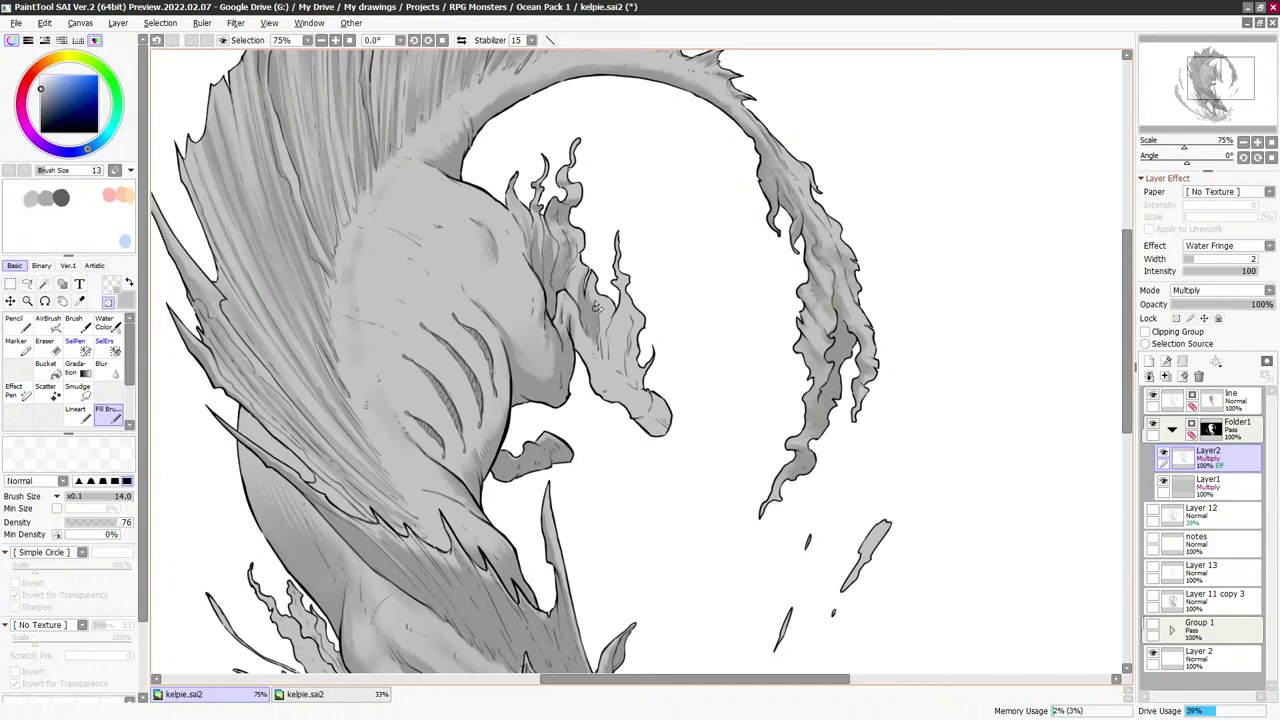
{"action": "key", "text": "c"}
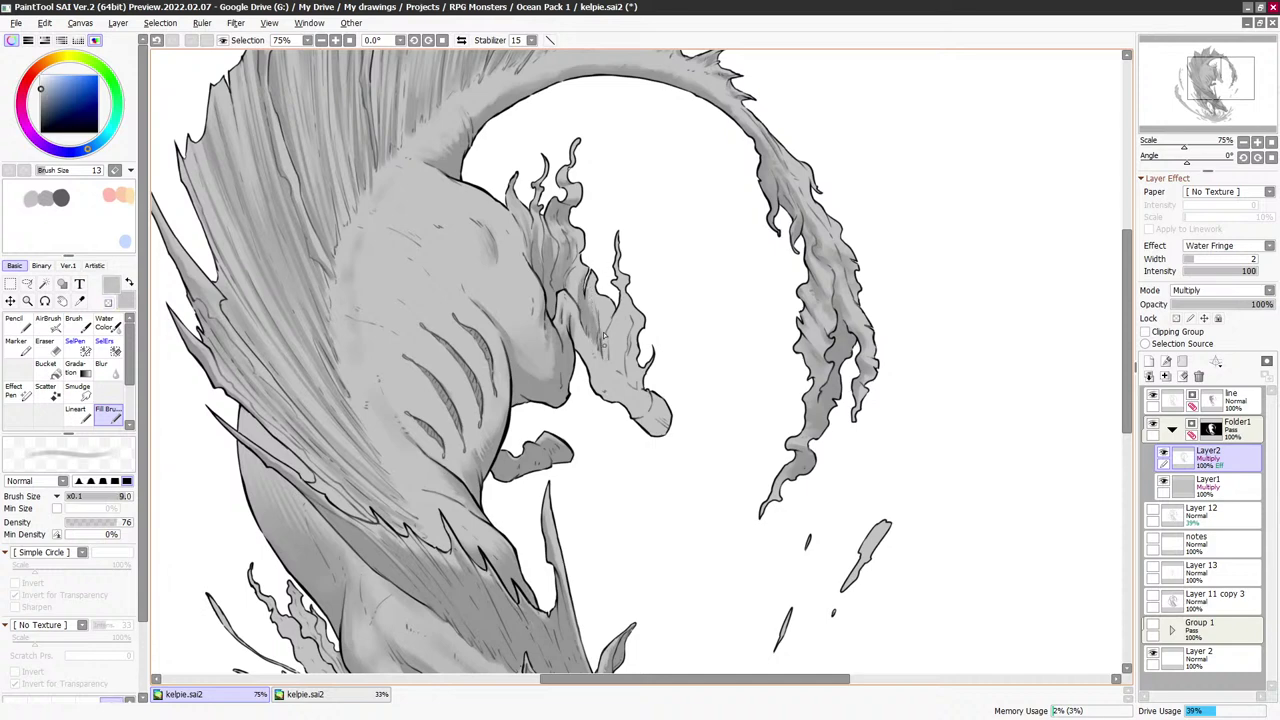
Lighten the lower fringe's inner folds with the eraser at size 20
{"action": "key", "text": "bracketright"}
{"action": "key", "text": "bracketright"}
{"action": "key", "text": "bracketright"}
{"action": "key", "text": "bracketright"}
{"action": "key", "text": "bracketright"}
{"action": "key", "text": "c"}
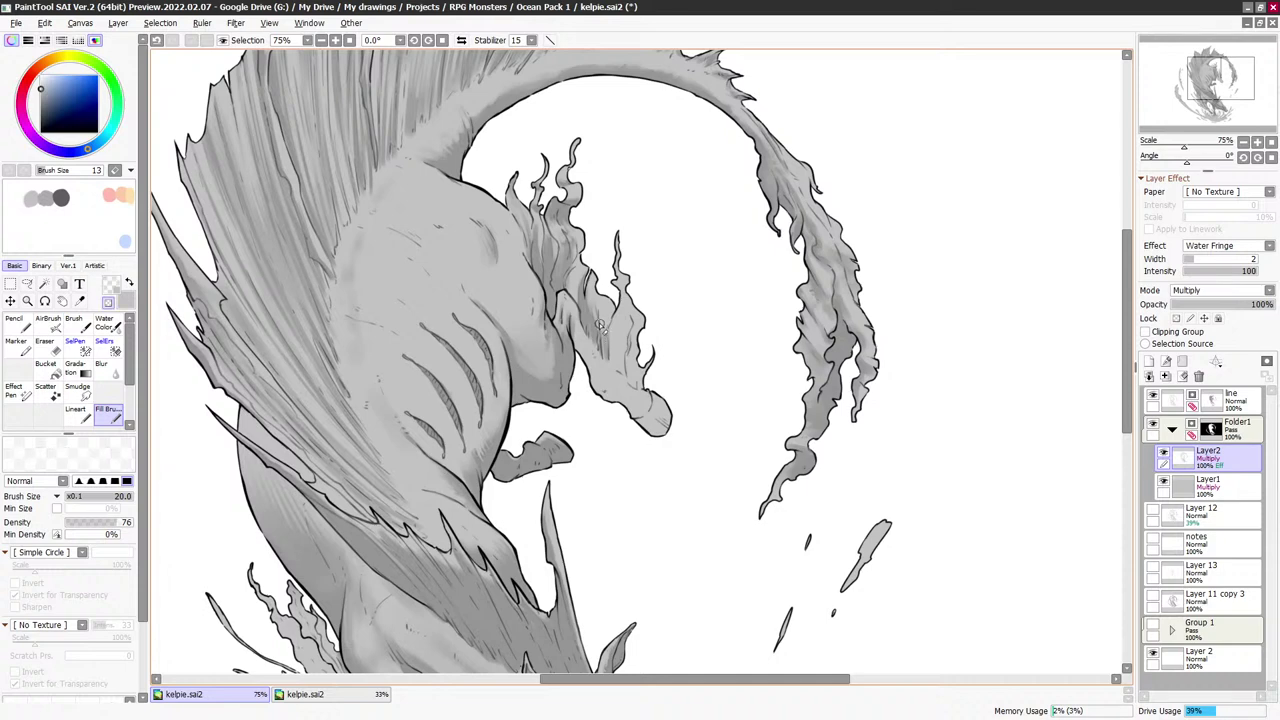
Deepen the shadow where the upper and lower fringe meet with the brush at size 14, trimming it with the eraser at size 5
{"action": "key", "text": "bracketleft"}
{"action": "key", "text": "bracketleft"}
{"action": "key", "text": "bracketleft"}
{"action": "key", "text": "c"}
{"action": "key", "text": "bracketleft"}
{"action": "key", "text": "bracketleft"}
{"action": "key", "text": "bracketleft"}
{"action": "key", "text": "bracketleft"}
{"action": "key", "text": "bracketleft"}
{"action": "key", "text": "bracketleft"}
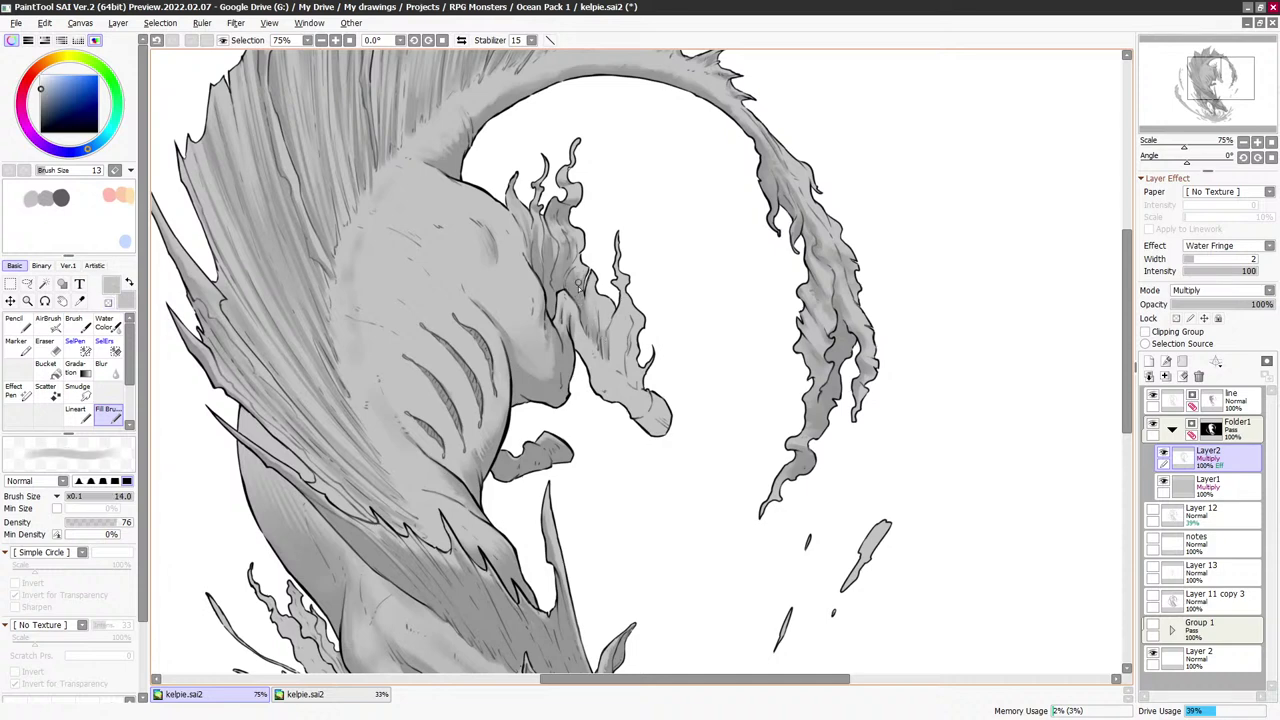
{"action": "key", "text": "c"}
{"action": "key", "text": "bracketleft"}
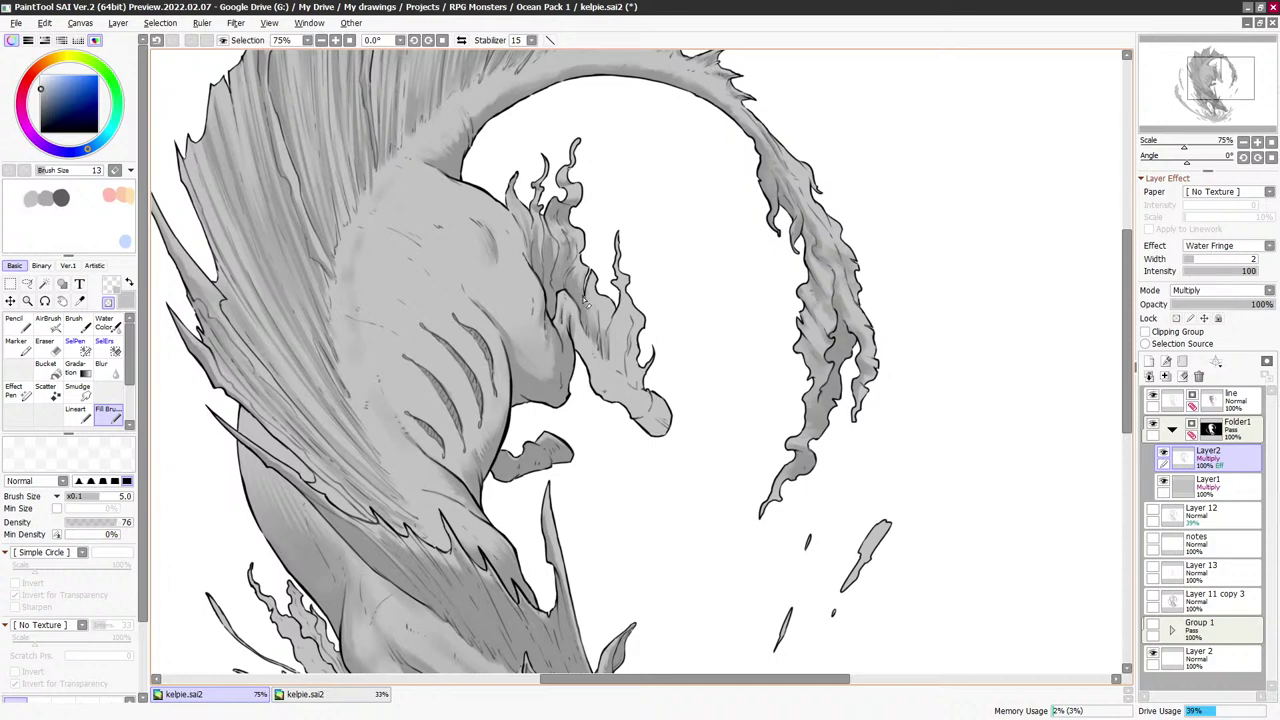
Darken the lower fringe's folds along the leg with the brush at size 9
{"action": "key", "text": "c"}
{"action": "key", "text": "bracketright"}
{"action": "key", "text": "bracketright"}
{"action": "key", "text": "bracketright"}
{"action": "key", "text": "bracketright"}
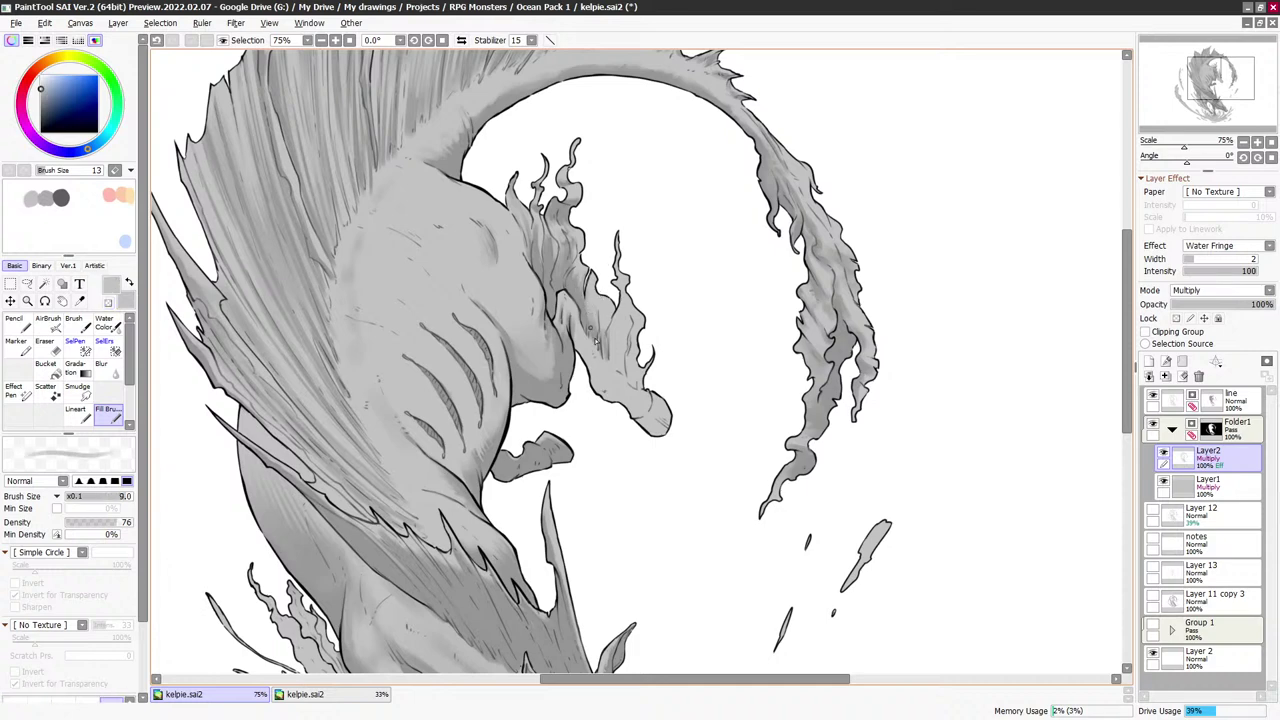
Soften the lower fringe's shading near the leg with the eraser at size 10
{"action": "key", "text": "c"}
{"action": "key", "text": "bracketright"}
{"action": "key", "text": "bracketright"}
{"action": "key", "text": "bracketright"}
{"action": "key", "text": "bracketright"}
{"action": "key", "text": "bracketright"}
{"action": "key", "text": "bracketright"}
{"action": "key", "text": "bracketright"}
{"action": "key", "text": "bracketright"}
{"action": "key", "text": "bracketright"}
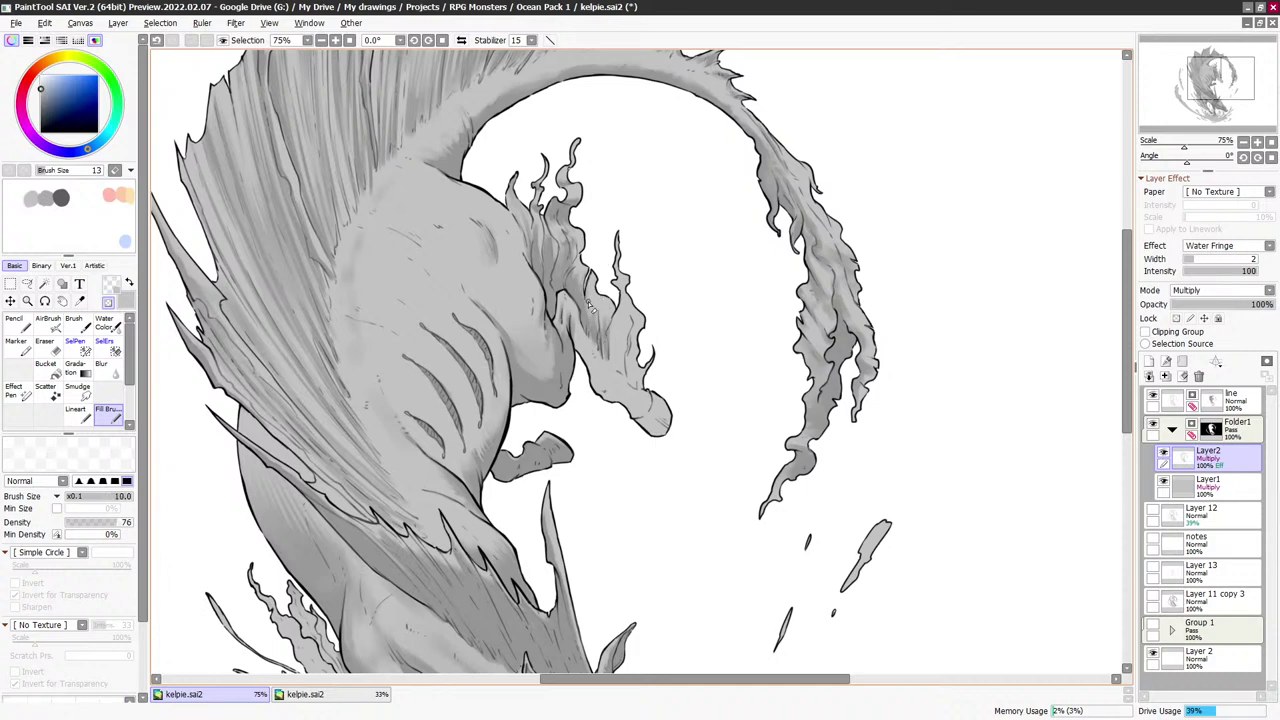
Darken the lower fringe's base near the hoof with the brush at size 20, and trim the fringe shading with the eraser at size 12
{"action": "key", "text": "bracketleft"}
{"action": "key", "text": "bracketleft"}
{"action": "key", "text": "bracketleft"}
{"action": "key", "text": "bracketleft"}
{"action": "key", "text": "bracketleft"}
{"action": "key", "text": "bracketleft"}
{"action": "key", "text": "bracketleft"}
{"action": "key", "text": "bracketleft"}
{"action": "key", "text": "c"}
{"action": "key", "text": "bracketright"}
{"action": "key", "text": "bracketright"}
{"action": "key", "text": "bracketright"}
{"action": "key", "text": "bracketright"}
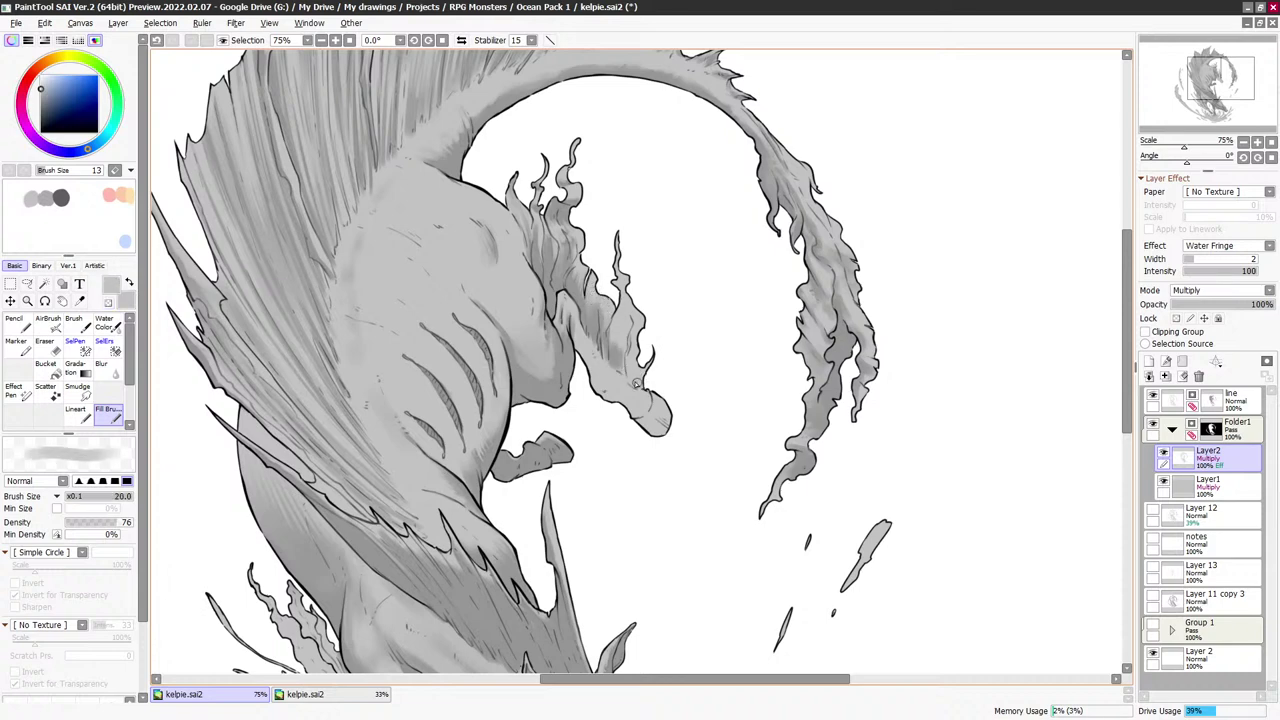
{"action": "mouse_move", "coordinate": [637, 383]}
{"action": "left_mouse_down"}
{"action": "mouse_move", "coordinate": [628, 340]}
{"action": "mouse_move", "coordinate": [645, 362]}
{"action": "mouse_move", "coordinate": [636, 384]}
{"action": "mouse_move", "coordinate": [617, 366]}
{"action": "mouse_move", "coordinate": [625, 386]}
{"action": "left_mouse_up"}
{"action": "key", "text": "c"}
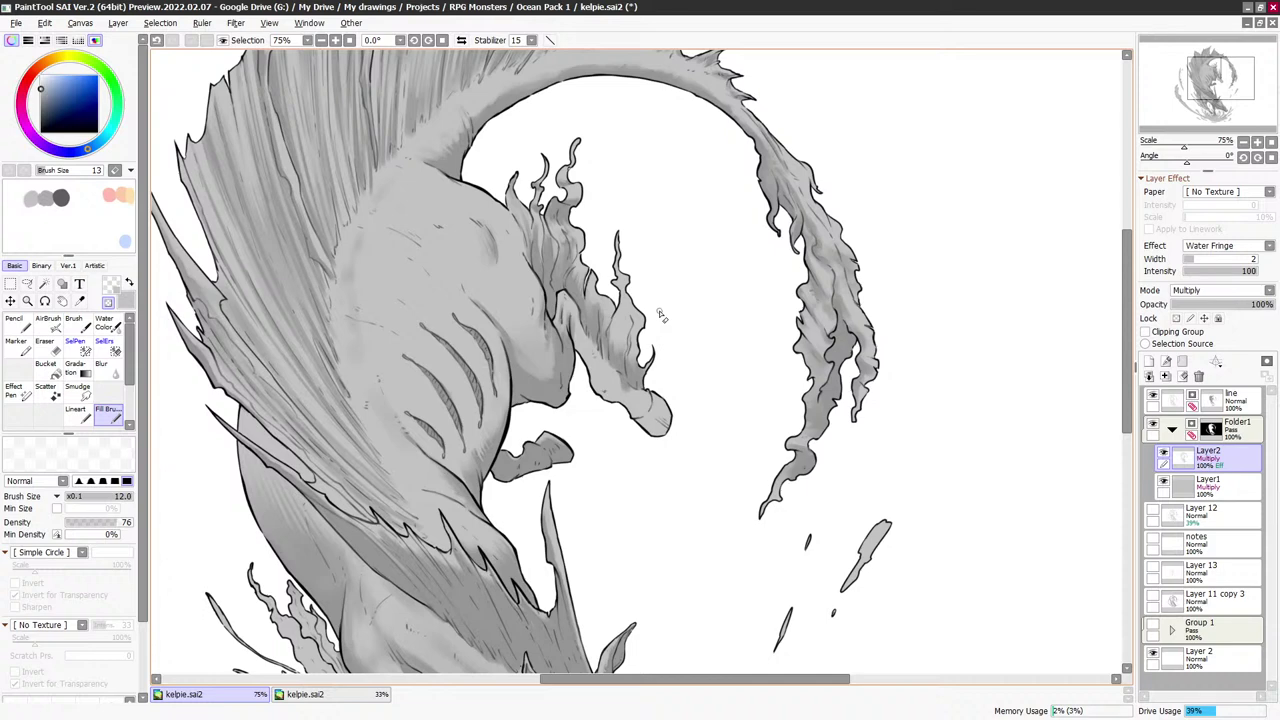
{"action": "left_click_drag", "start_coordinate": [646, 318], "coordinate": [654, 322]}
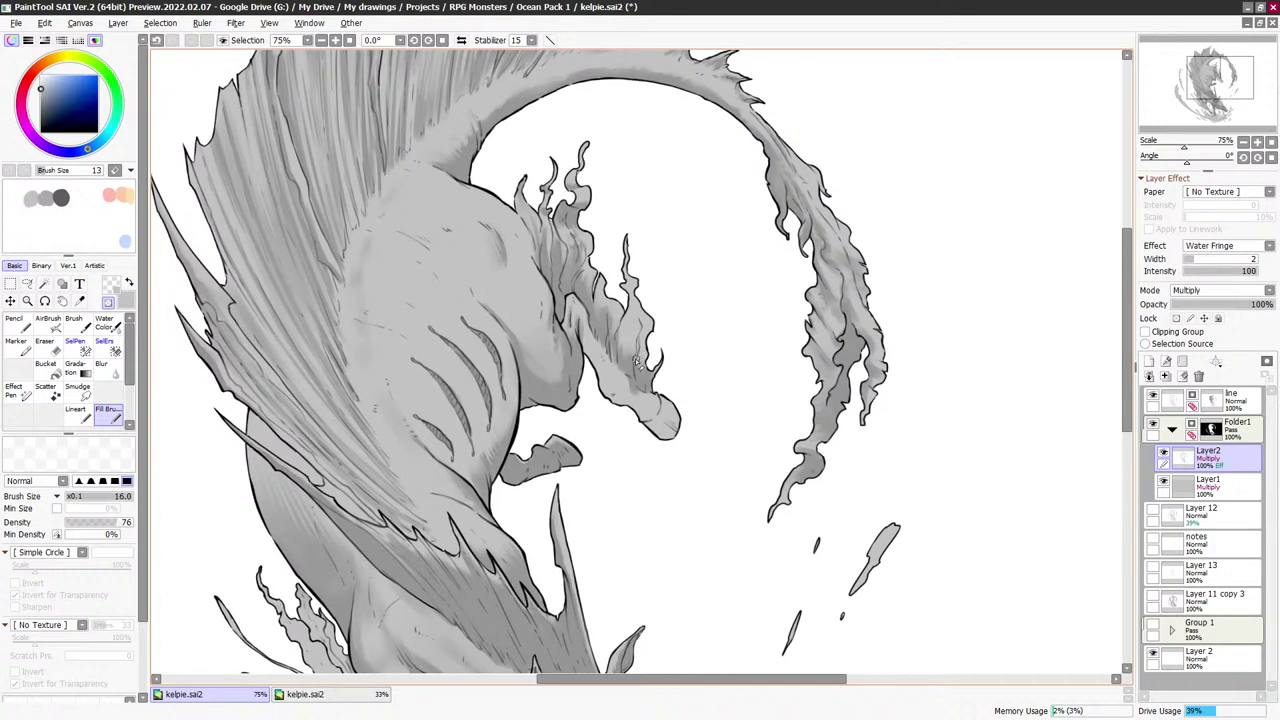
Add broad shading across the middle of the lower fringe with the brush at size 35
{"action": "key", "text": "c"}
{"action": "key", "text": "c"}
{"action": "key", "text": "bracketright"}
{"action": "key", "text": "bracketright"}
{"action": "key", "text": "bracketright"}
{"action": "key", "text": "bracketright"}
{"action": "key", "text": "c"}
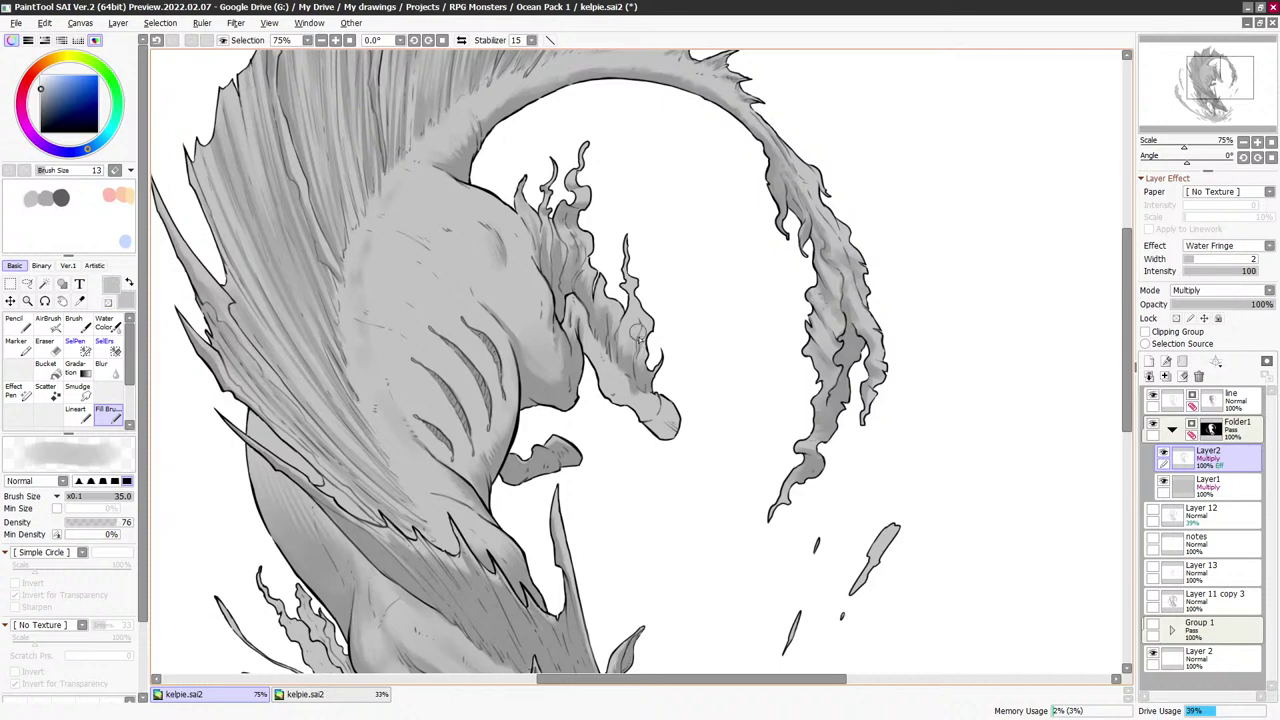
Lighten the lower fringe's outer edge above the hoof with the eraser at size 12
{"action": "key", "text": "c"}
{"action": "key", "text": "bracketleft"}
{"action": "key", "text": "bracketleft"}
{"action": "key", "text": "bracketleft"}
{"action": "key", "text": "bracketleft"}
{"action": "key", "text": "bracketleft"}
{"action": "key", "text": "bracketleft"}
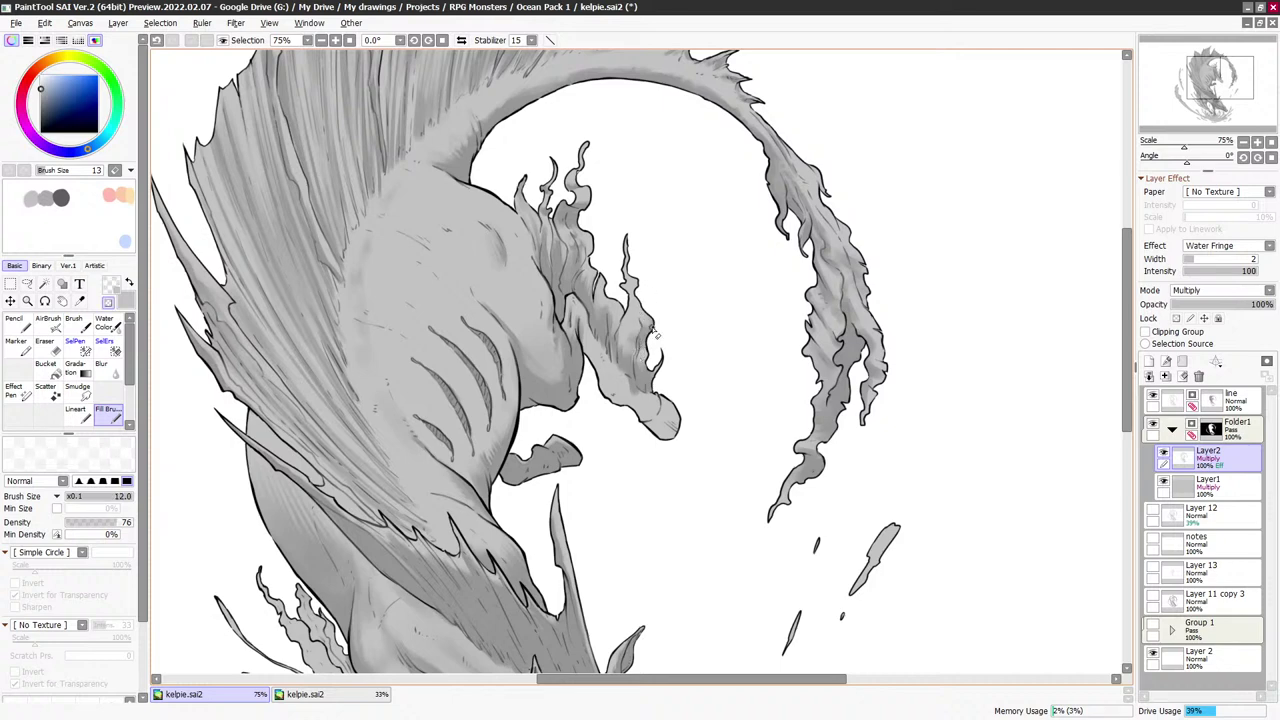
Shade the thin upper strand of the lower fringe with the brush at size 16
{"action": "key", "text": "c"}
{"action": "key", "text": "bracketright"}
{"action": "key", "text": "bracketright"}
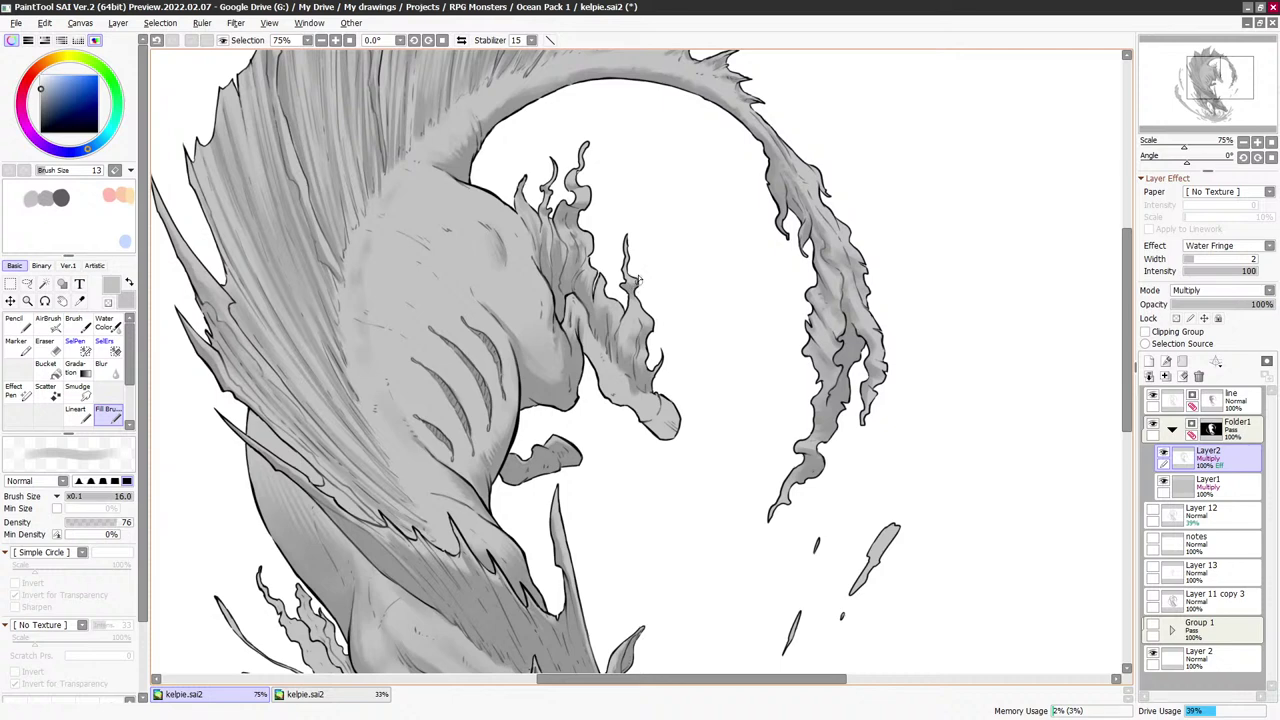
Refine the lights along the lower fringe's outer folds with the eraser, reducing its size from 14 to 8
{"action": "key", "text": "c"}
{"action": "key", "text": "bracketleft"}
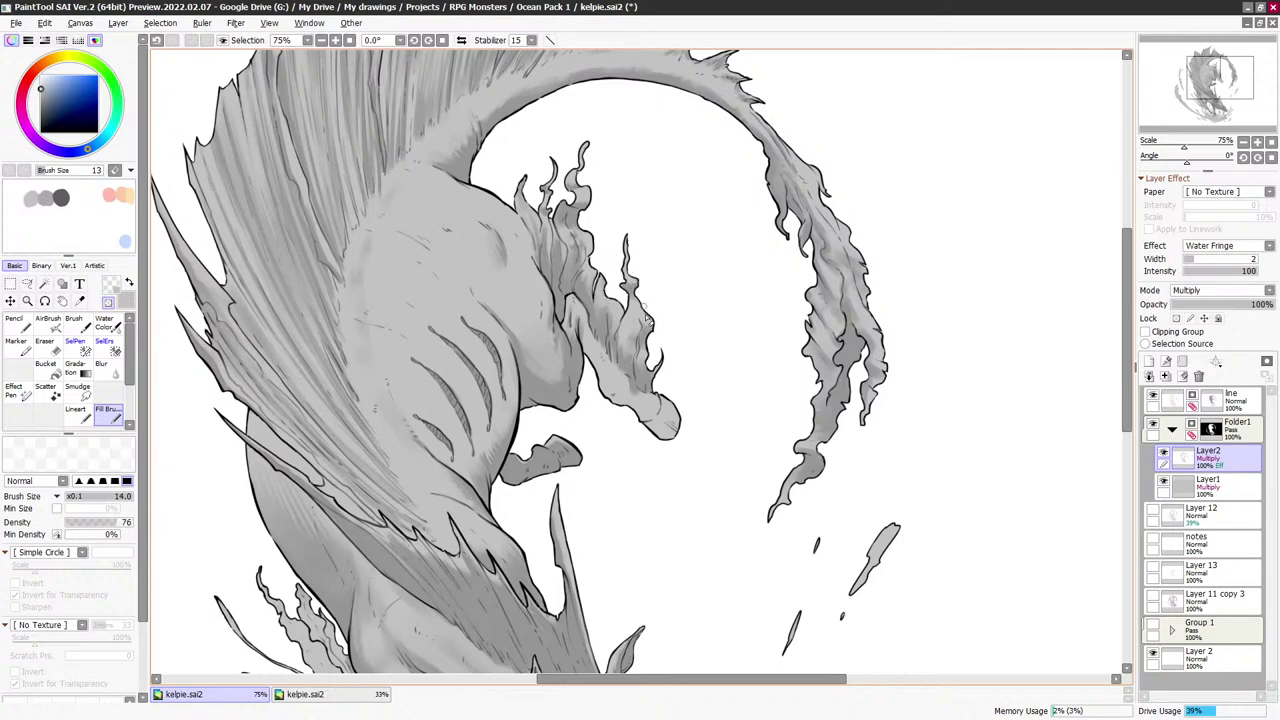
{"action": "key", "text": "bracketleft"}
{"action": "key", "text": "bracketleft"}
{"action": "key", "text": "bracketleft"}
{"action": "scroll", "coordinate": [661, 285], "scroll_direction": "down", "scroll_amount": 1}
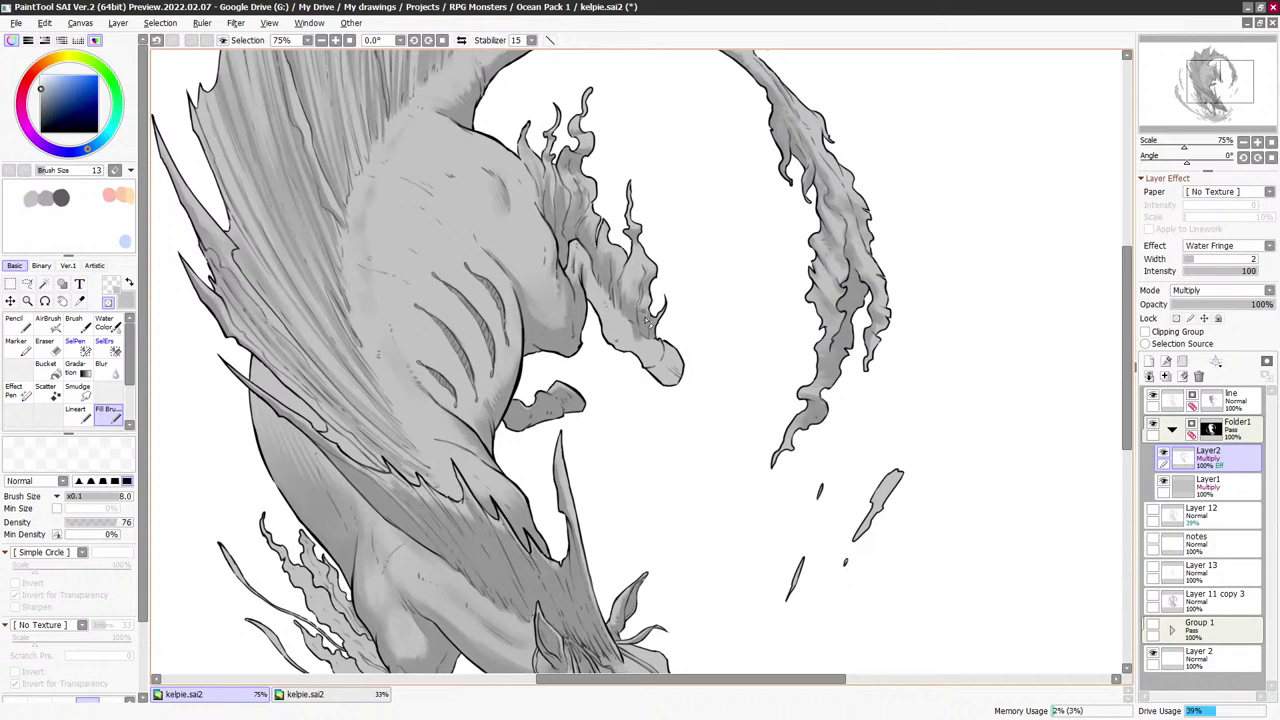
Shade the upper part of the raised leg beside the fringe with the brush at size 16
{"action": "key", "text": "bracketright"}
{"action": "key", "text": "bracketright"}
{"action": "key", "text": "bracketright"}
{"action": "key", "text": "bracketright"}
{"action": "key", "text": "minus"}
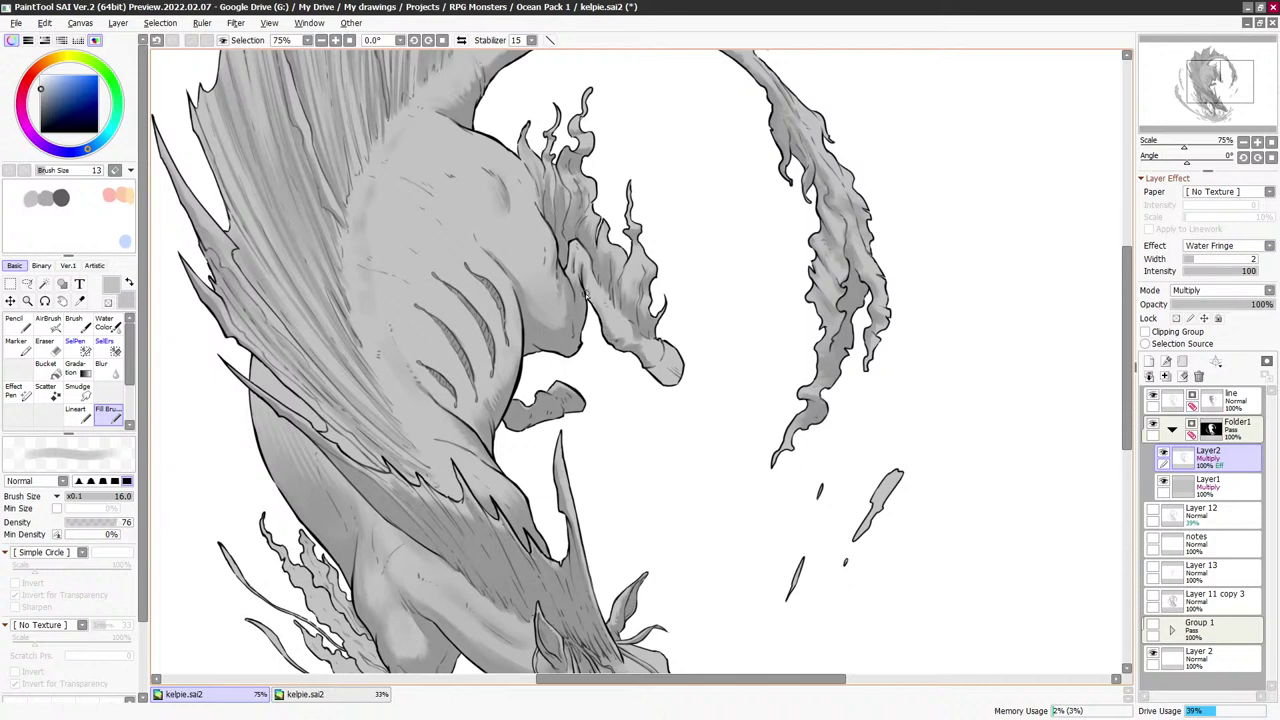
Refine the shading on the raised hind leg with the Fill Brush and transparent color at size 14
{"action": "key", "text": "bracketleft"}
{"action": "key", "text": "x"}
{"action": "key", "text": "x"}
{"action": "key", "text": "x"}
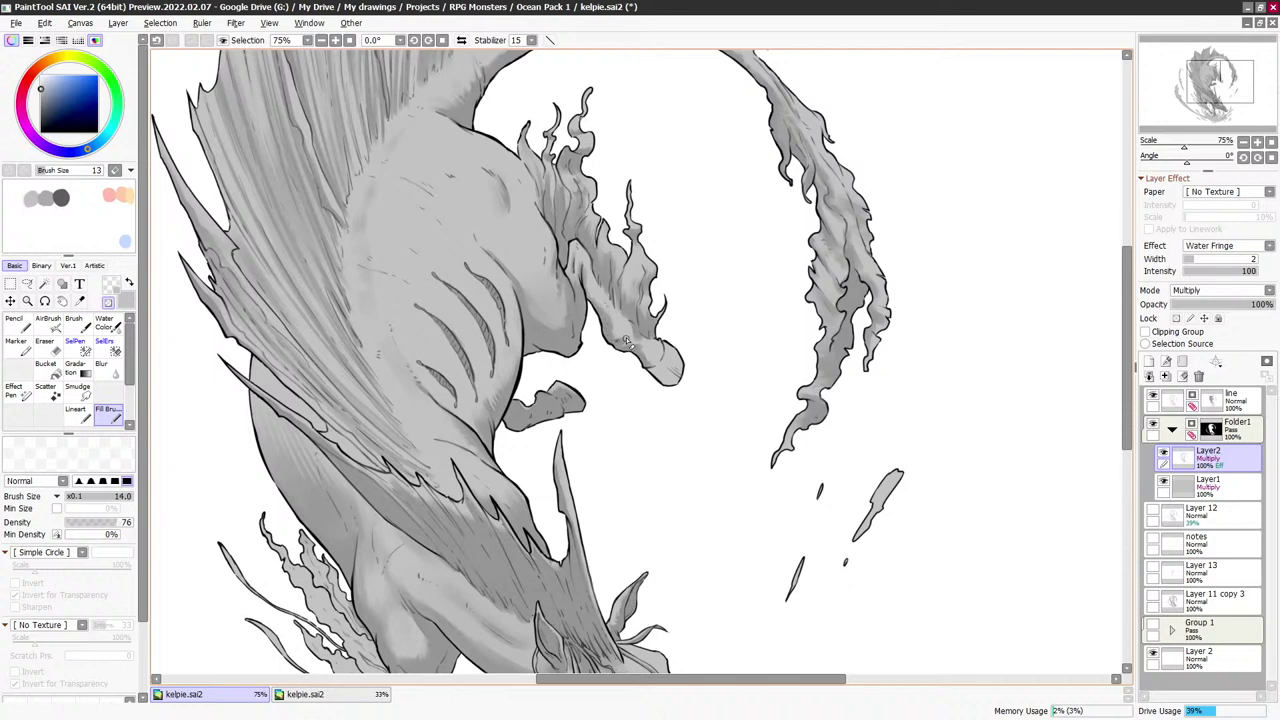
Shade the hoof of the raised hind leg with the gray Fill Brush enlarged to size 30
{"action": "key", "text": "bracketright"}
{"action": "key", "text": "bracketright"}
{"action": "key", "text": "x"}
{"action": "key", "text": "bracketleft"}
{"action": "key", "text": "bracketleft"}
{"action": "key", "text": "bracketright"}
{"action": "key", "text": "bracketright"}
{"action": "key", "text": "bracketright"}
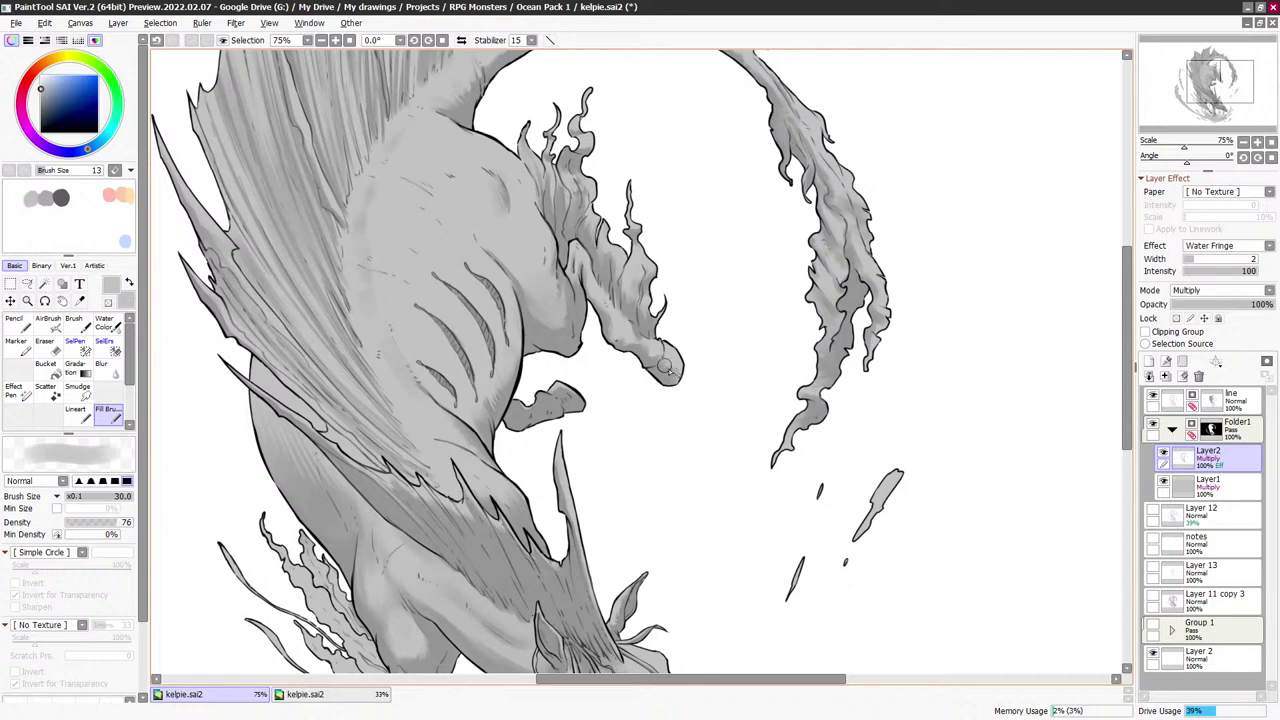
Lighten the edge of the raised hind hoof with transparent color at brush size 10
{"action": "key", "text": "x"}
{"action": "key", "text": "bracketleft"}
{"action": "key", "text": "bracketleft"}
{"action": "key", "text": "bracketleft"}
{"action": "key", "text": "bracketleft"}
{"action": "key", "text": "bracketleft"}
{"action": "key", "text": "bracketleft"}
{"action": "mouse_move", "coordinate": [676, 364]}
{"action": "left_mouse_down"}
{"action": "mouse_move", "coordinate": [664, 352]}
{"action": "mouse_move", "coordinate": [676, 376]}
{"action": "left_mouse_up"}
Clean up the shading on the lower hind hoof with transparent color at brush size 8
{"action": "key", "text": "x"}
{"action": "key", "text": "x"}
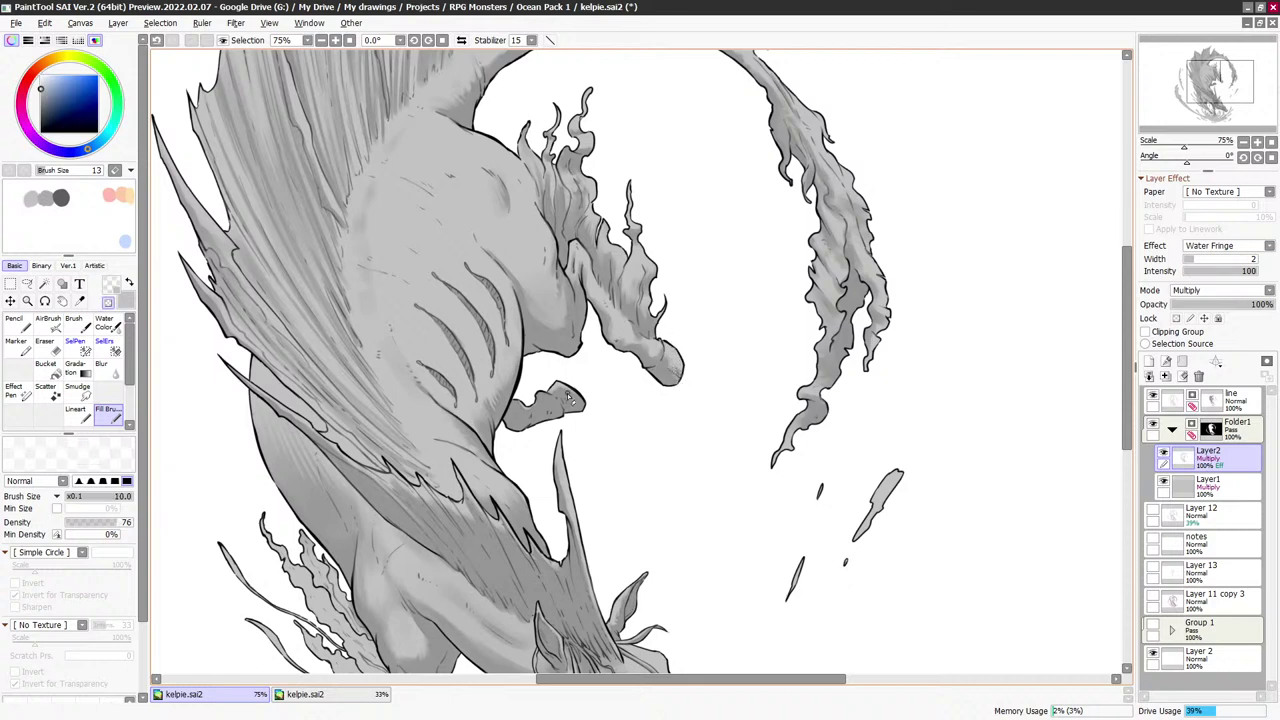
{"action": "key", "text": "bracketleft"}
{"action": "key", "text": "bracketleft"}
{"action": "scroll", "coordinate": [686, 383], "scroll_direction": "up", "scroll_amount": 3}
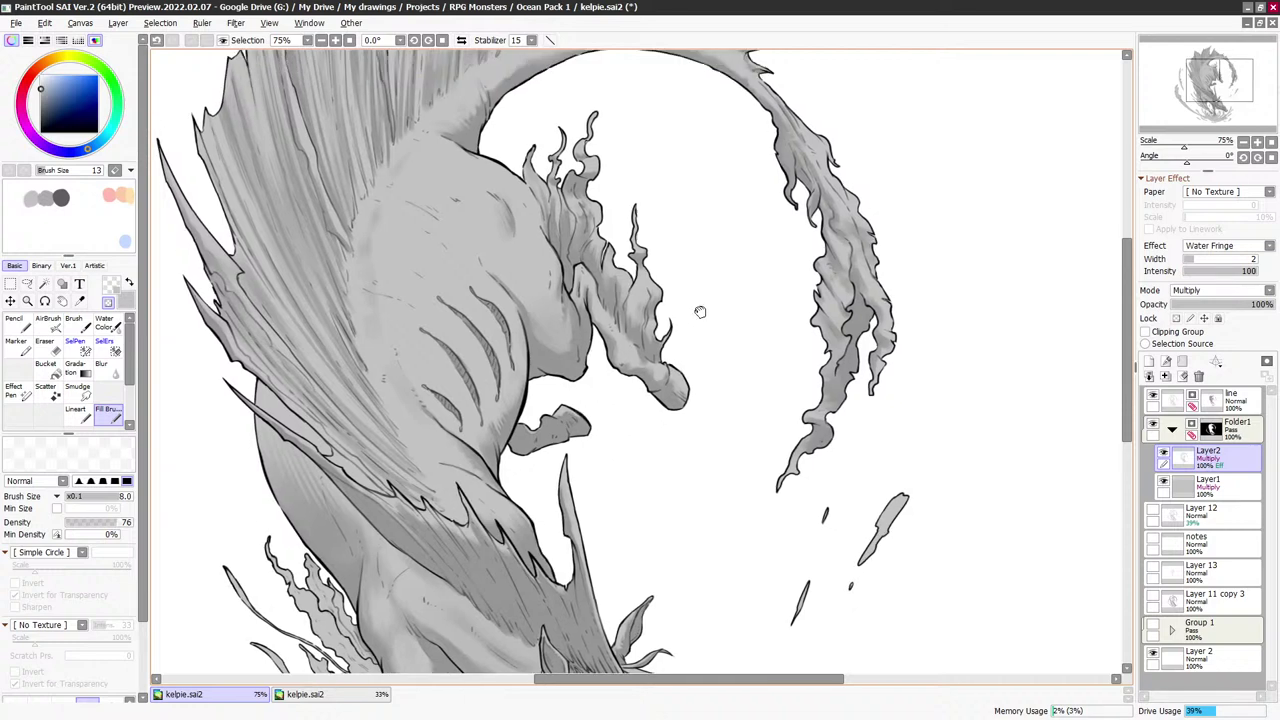
Start shading the fin fronds behind the front leg with the Fill Brush at size 20
{"action": "left_click_drag", "start_coordinate": [668, 325], "coordinate": [694, 389]}
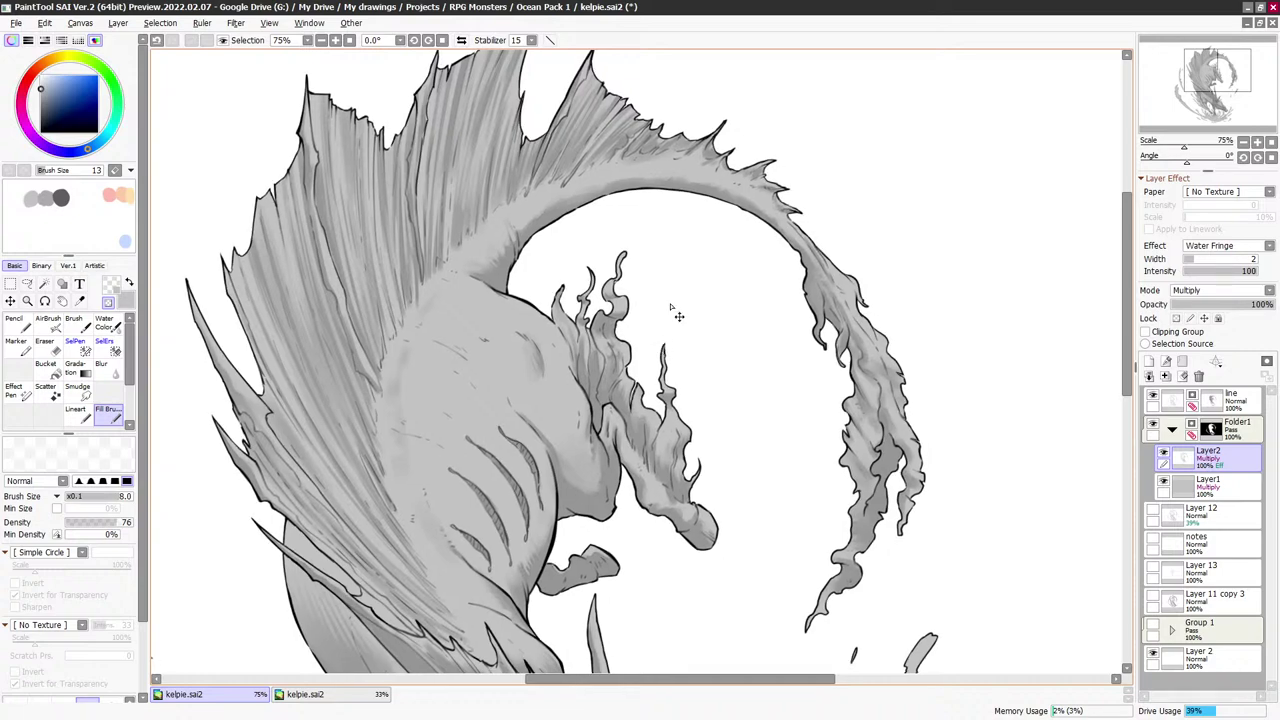
{"action": "scroll", "coordinate": [680, 312], "scroll_direction": "down", "scroll_amount": 2}
{"action": "left_click_drag", "start_coordinate": [757, 448], "coordinate": [753, 330]}
{"action": "scroll", "coordinate": [753, 330], "scroll_direction": "up", "scroll_amount": 1}
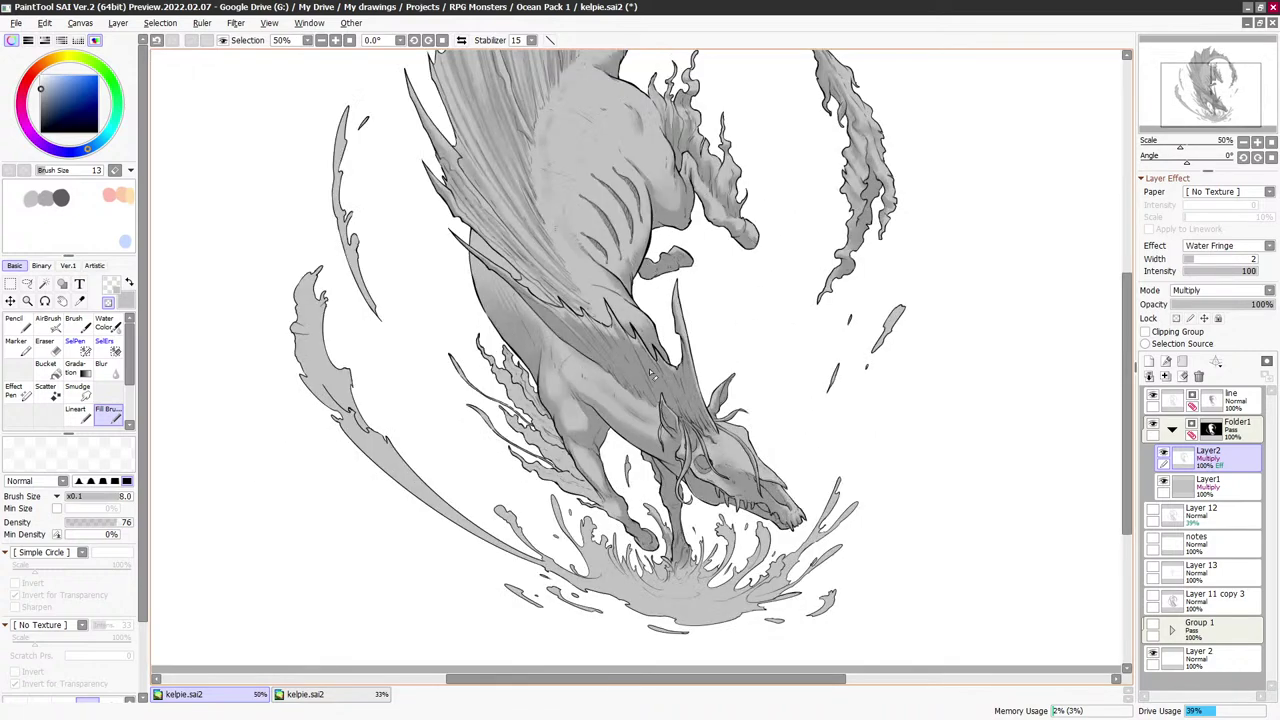
{"action": "key", "text": "minus"}
{"action": "key", "text": "bracketright"}
{"action": "key", "text": "bracketright"}
{"action": "key", "text": "bracketright"}
{"action": "key", "text": "bracketright"}
{"action": "key", "text": "bracketright"}
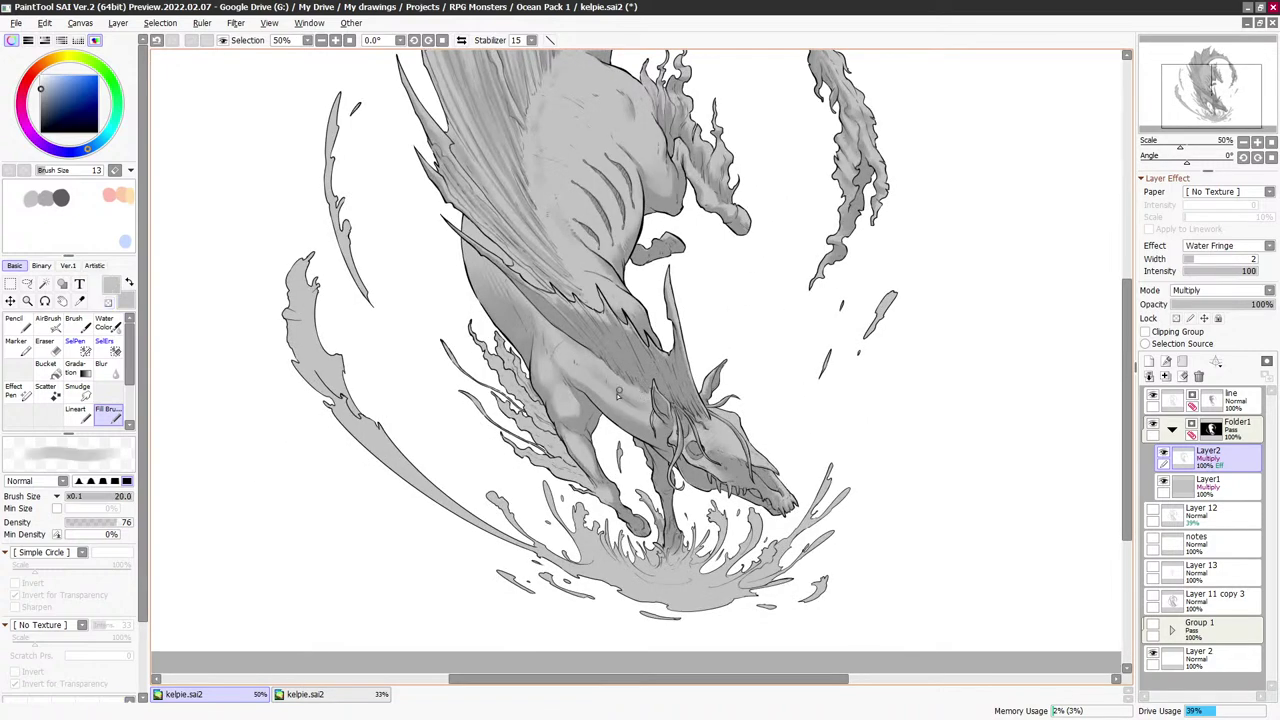
{"action": "left_click_drag", "start_coordinate": [740, 329], "coordinate": [726, 367]}
{"action": "scroll", "coordinate": [598, 360], "scroll_direction": "up", "scroll_amount": 3}
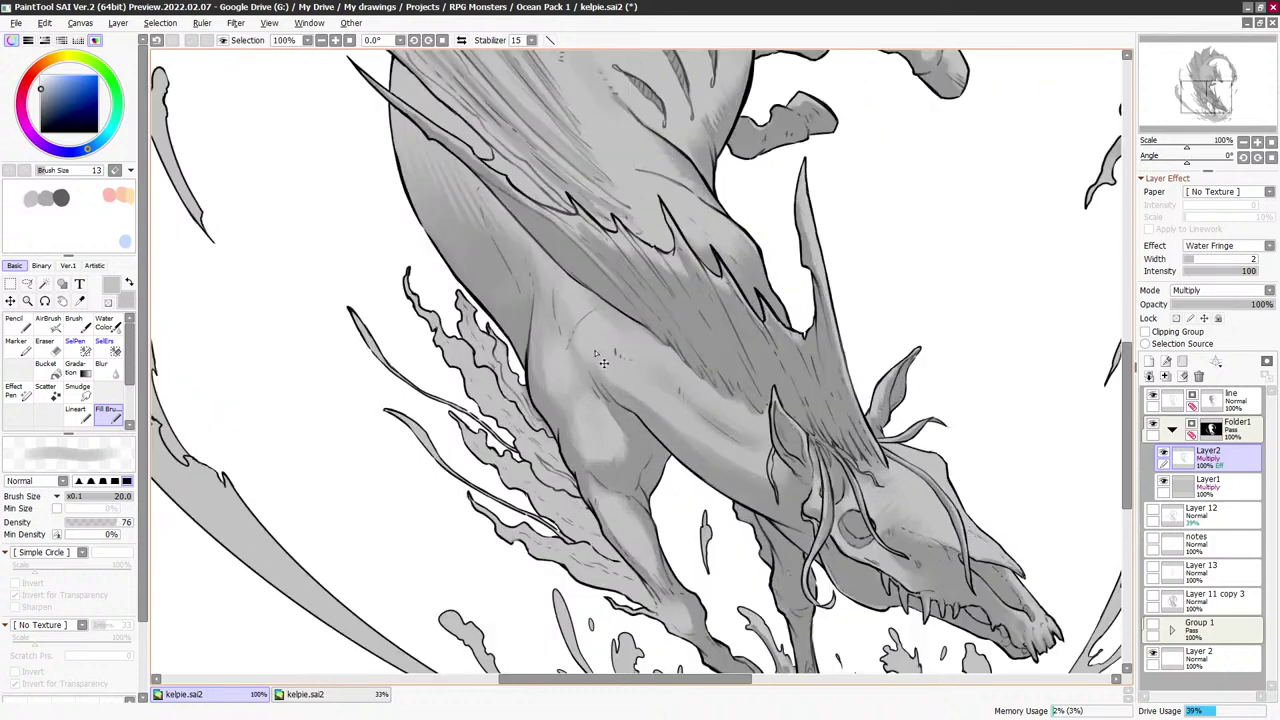
{"action": "key", "text": "slash"}
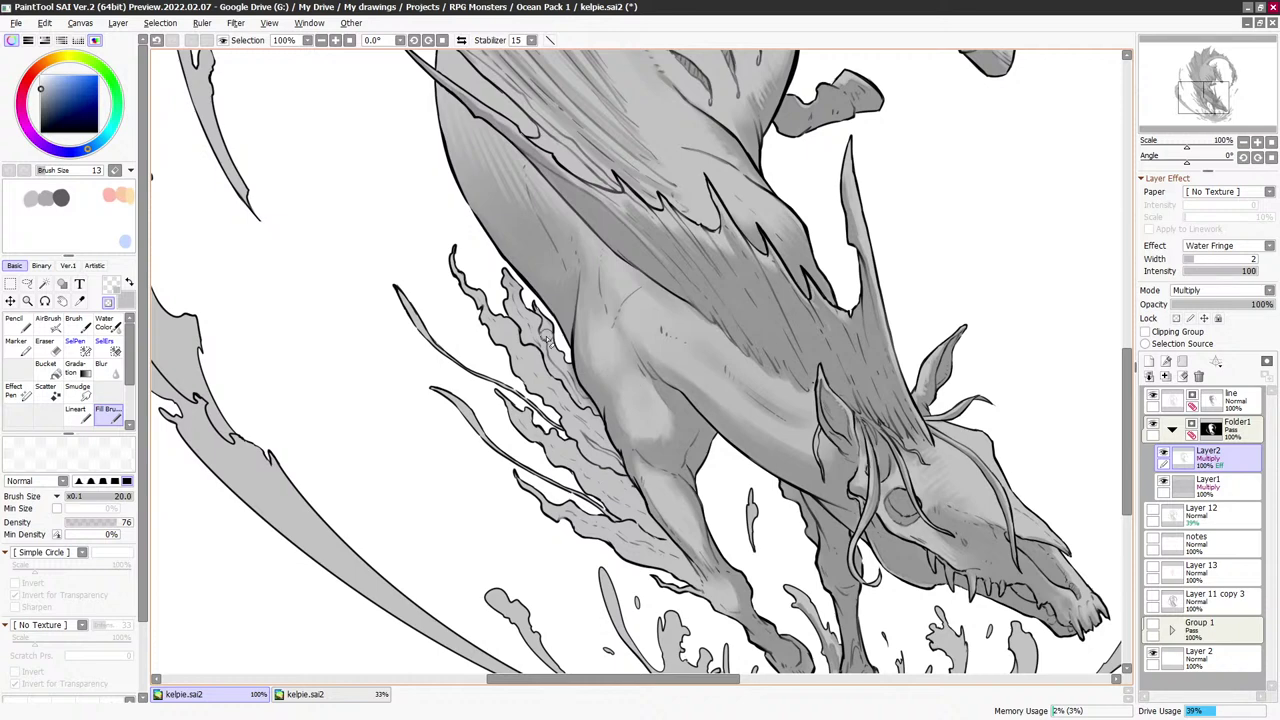
Shade the innermost frond beside the belly in gray, using brush sizes 9 to 12
{"action": "key", "text": "slash"}
{"action": "key", "text": "bracketleft"}
{"action": "key", "text": "bracketleft"}
{"action": "key", "text": "bracketleft"}
{"action": "key", "text": "bracketleft"}
{"action": "key", "text": "bracketleft"}
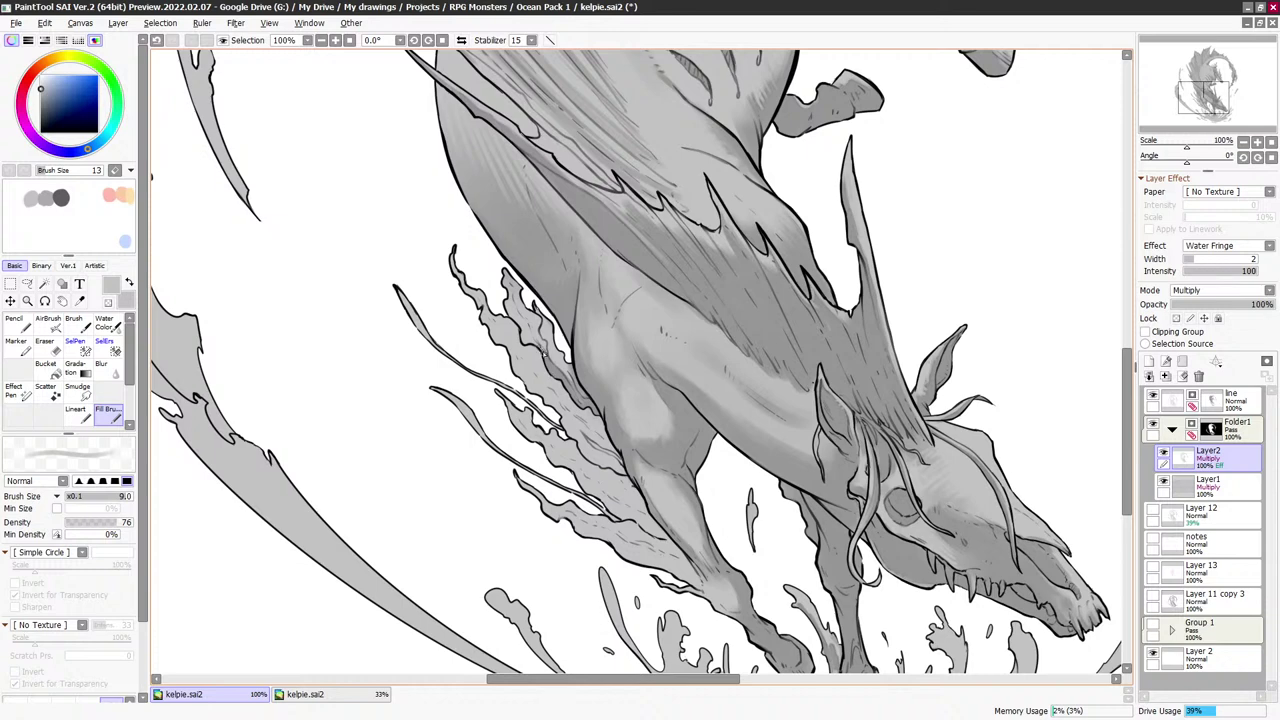
{"action": "key", "text": "bracketright"}
{"action": "key", "text": "bracketright"}
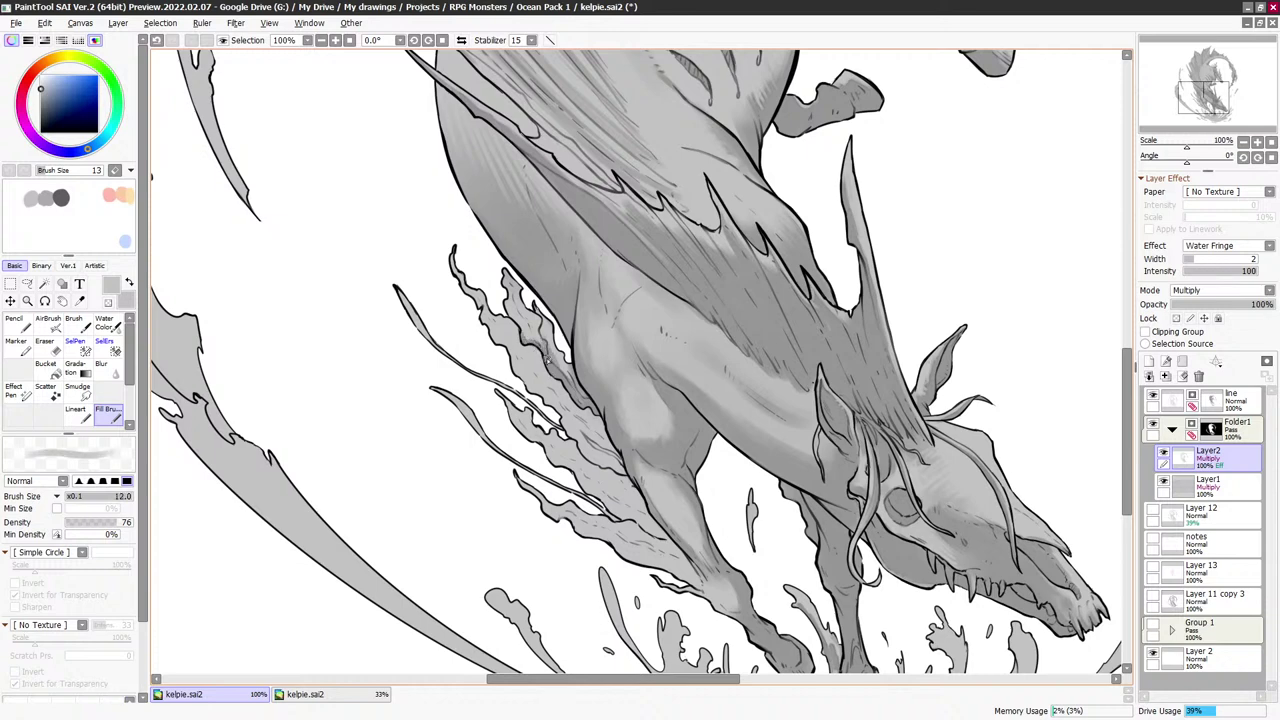
Shape the innermost frond's folds with transparent strokes at size 10 and soft gray shading at size 20
{"action": "key", "text": "minus"}
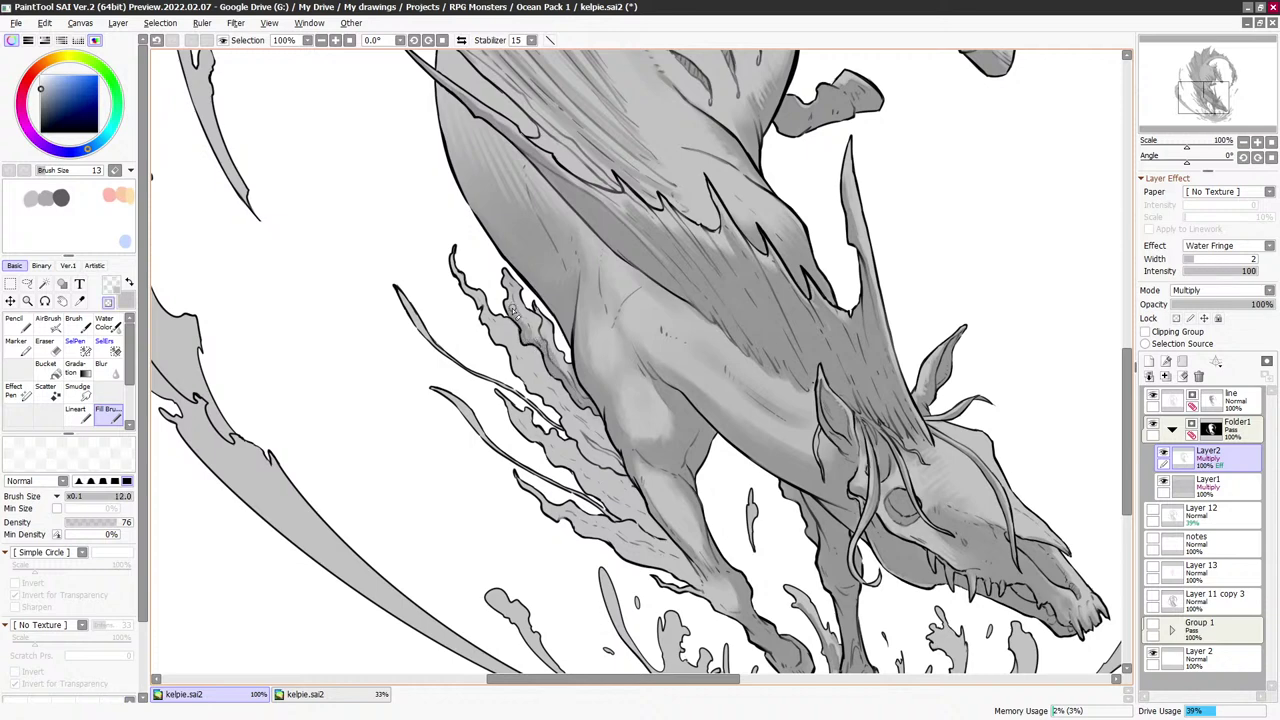
{"action": "key", "text": "minus"}
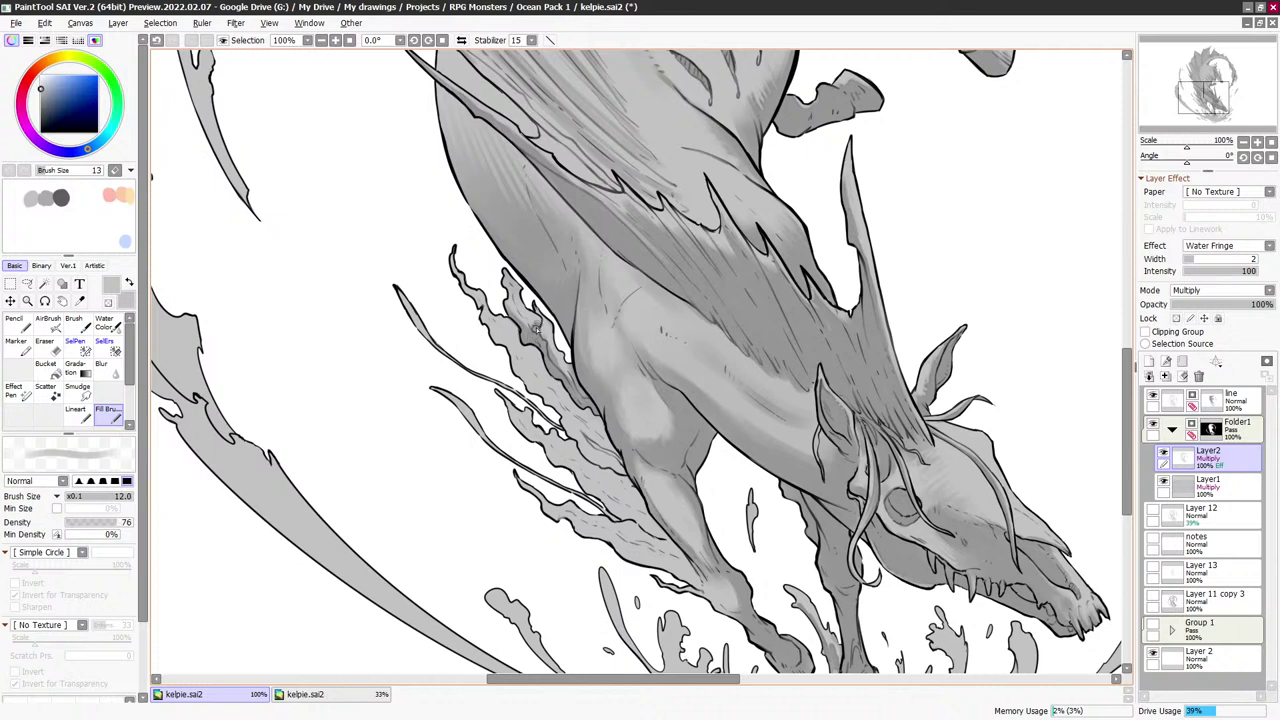
{"action": "key", "text": "minus"}
{"action": "key", "text": "bracketleft"}
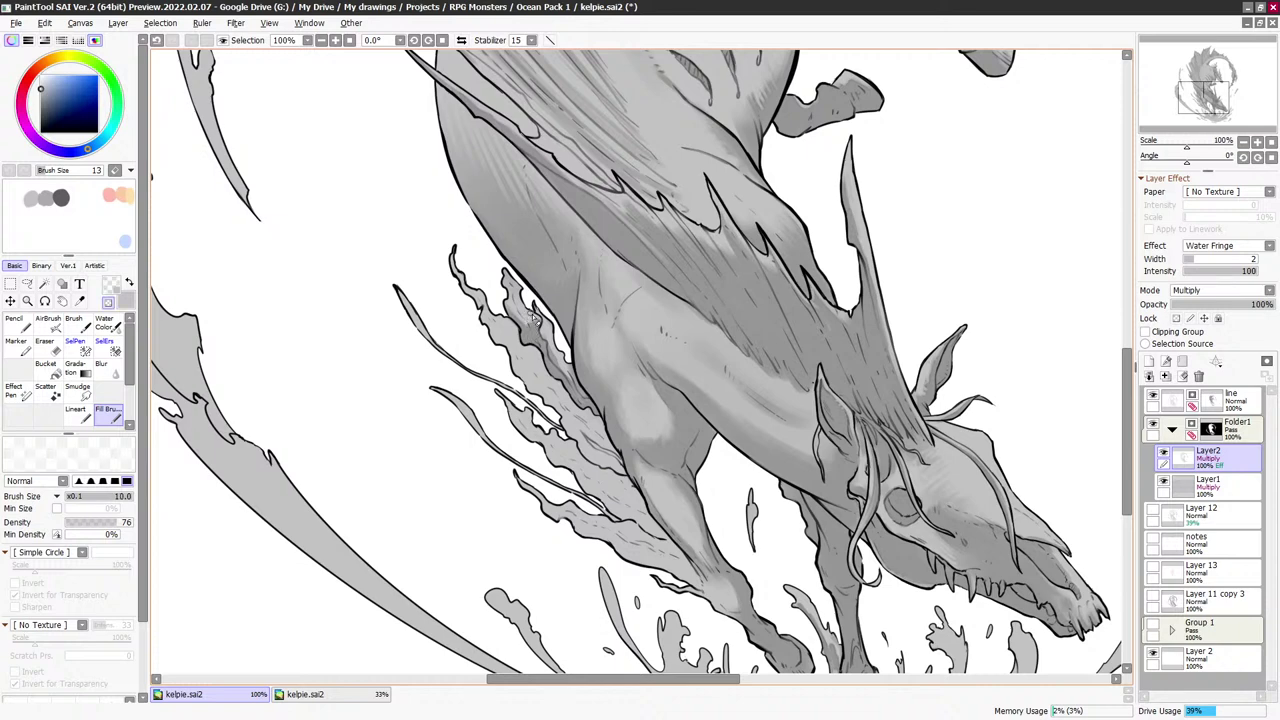
{"action": "key", "text": "minus"}
{"action": "key", "text": "bracketright"}
{"action": "key", "text": "bracketright"}
{"action": "key", "text": "bracketright"}
{"action": "key", "text": "bracketright"}
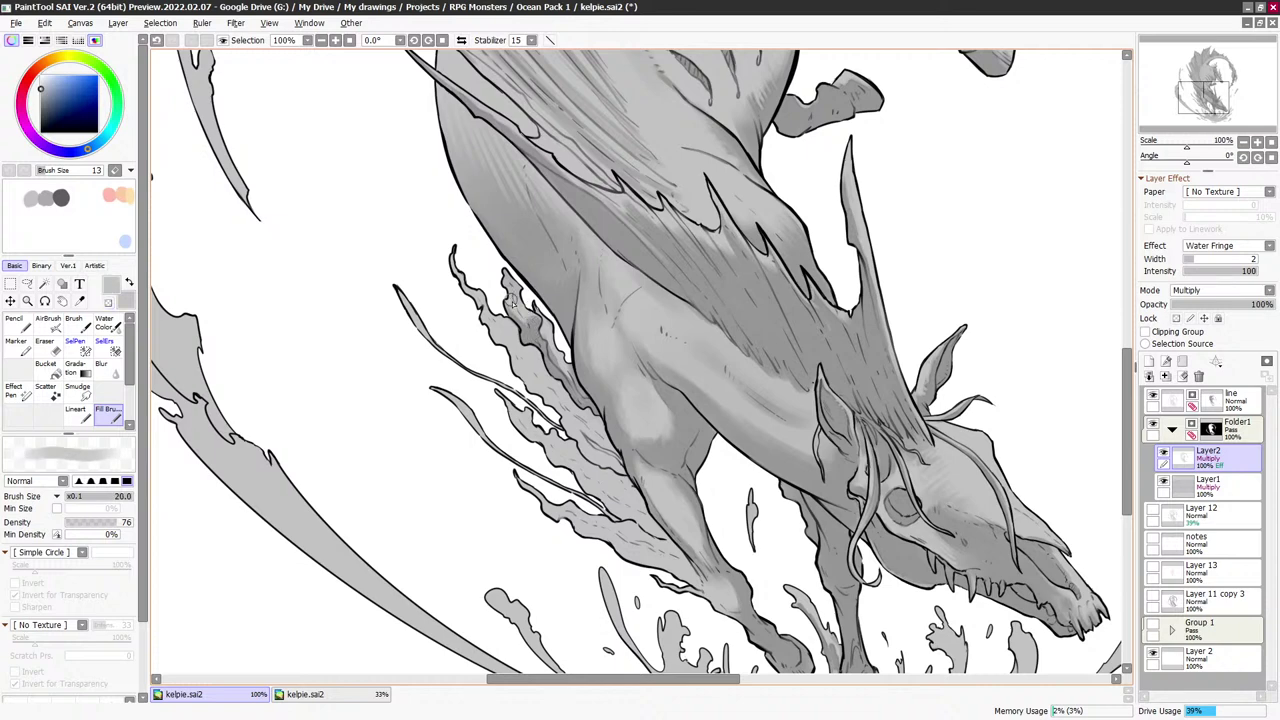
Carve lighter edges into the innermost frond with transparent strokes at sizes 7 and 8, touching up its shadows in gray
{"action": "key", "text": "minus"}
{"action": "key", "text": "bracketleft"}
{"action": "key", "text": "bracketleft"}
{"action": "key", "text": "bracketleft"}
{"action": "key", "text": "bracketleft"}
{"action": "key", "text": "bracketleft"}
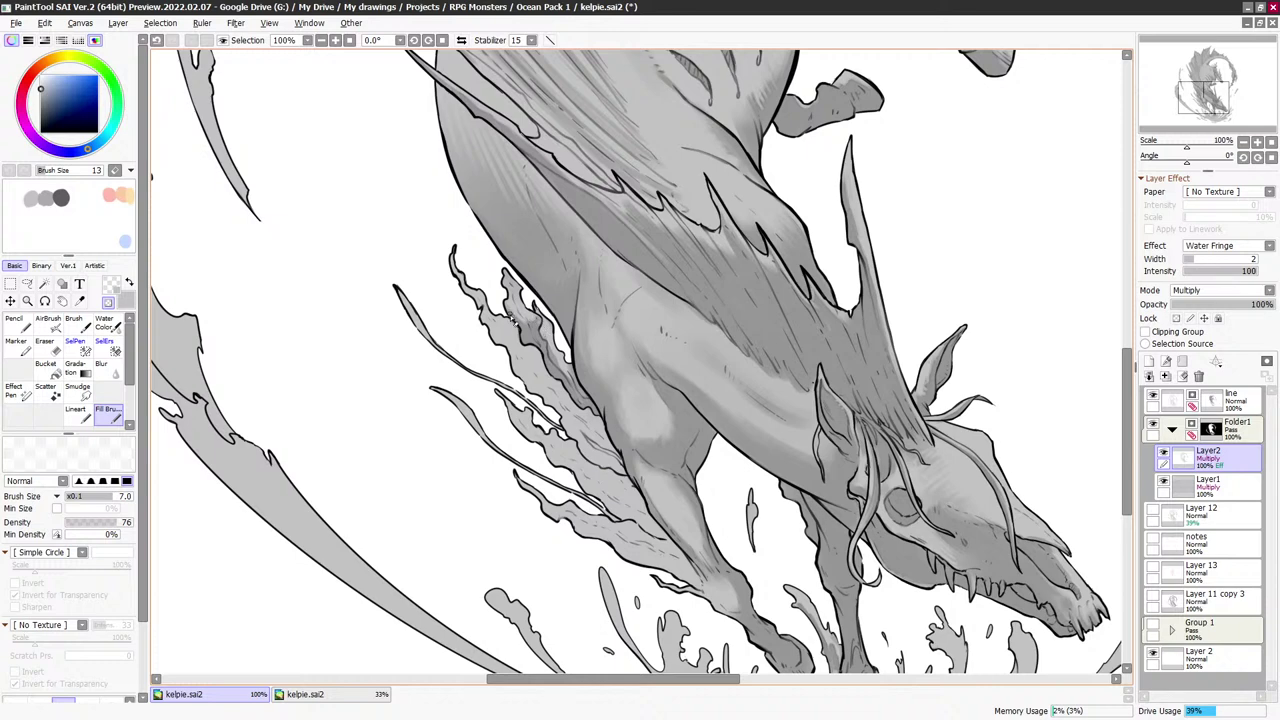
{"action": "key", "text": "minus"}
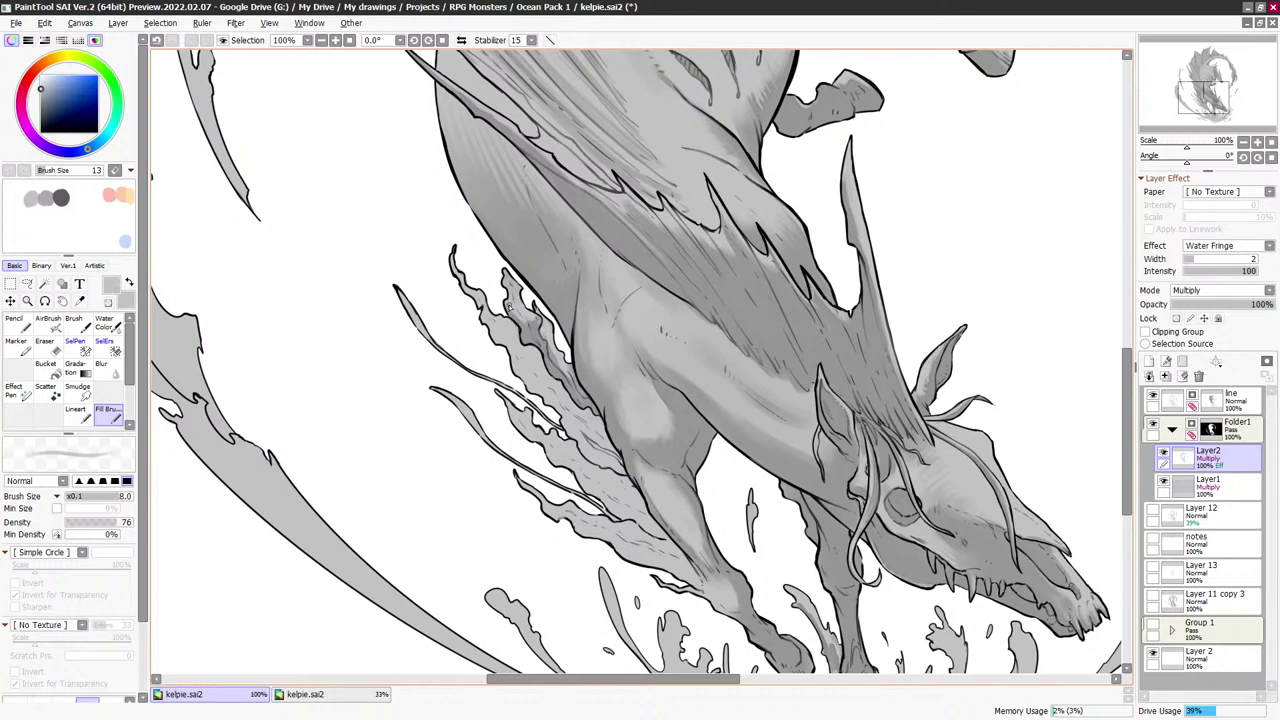
{"action": "key", "text": "bracketright"}
{"action": "key", "text": "bracketright"}
{"action": "key", "text": "minus"}
{"action": "key", "text": "bracketleft"}
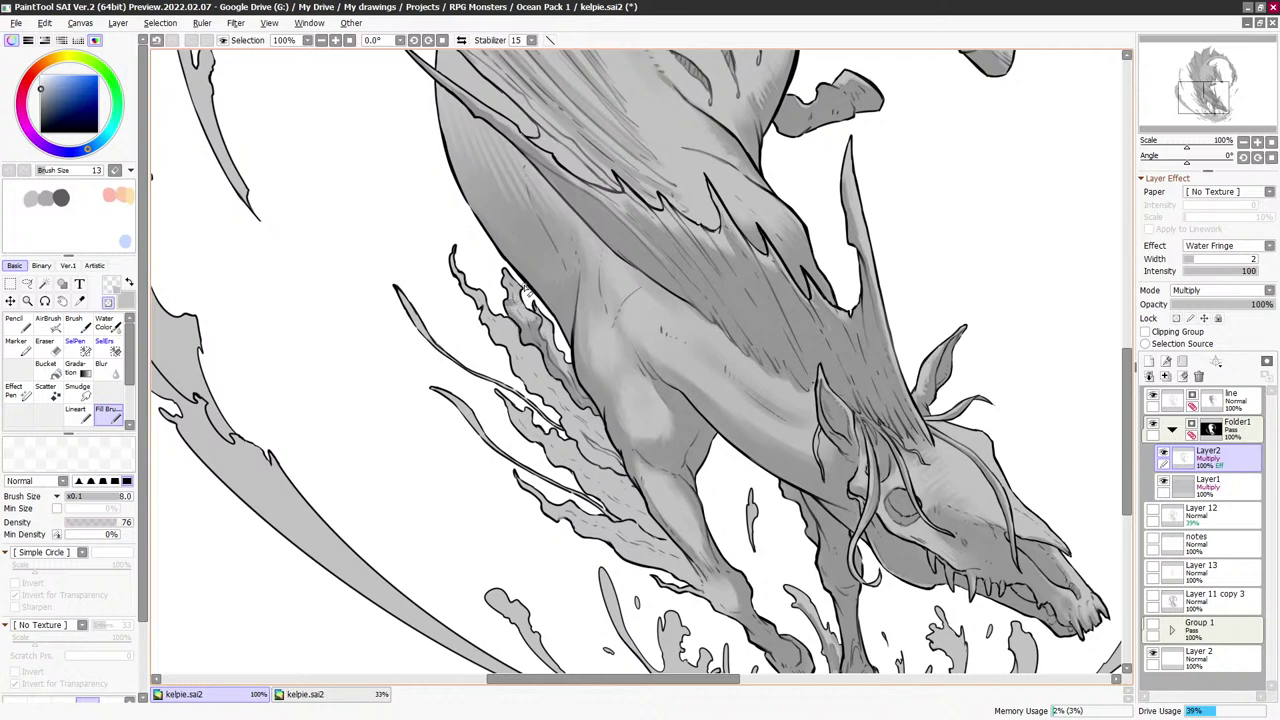
{"action": "left_click_drag", "start_coordinate": [534, 328], "coordinate": [525, 322]}
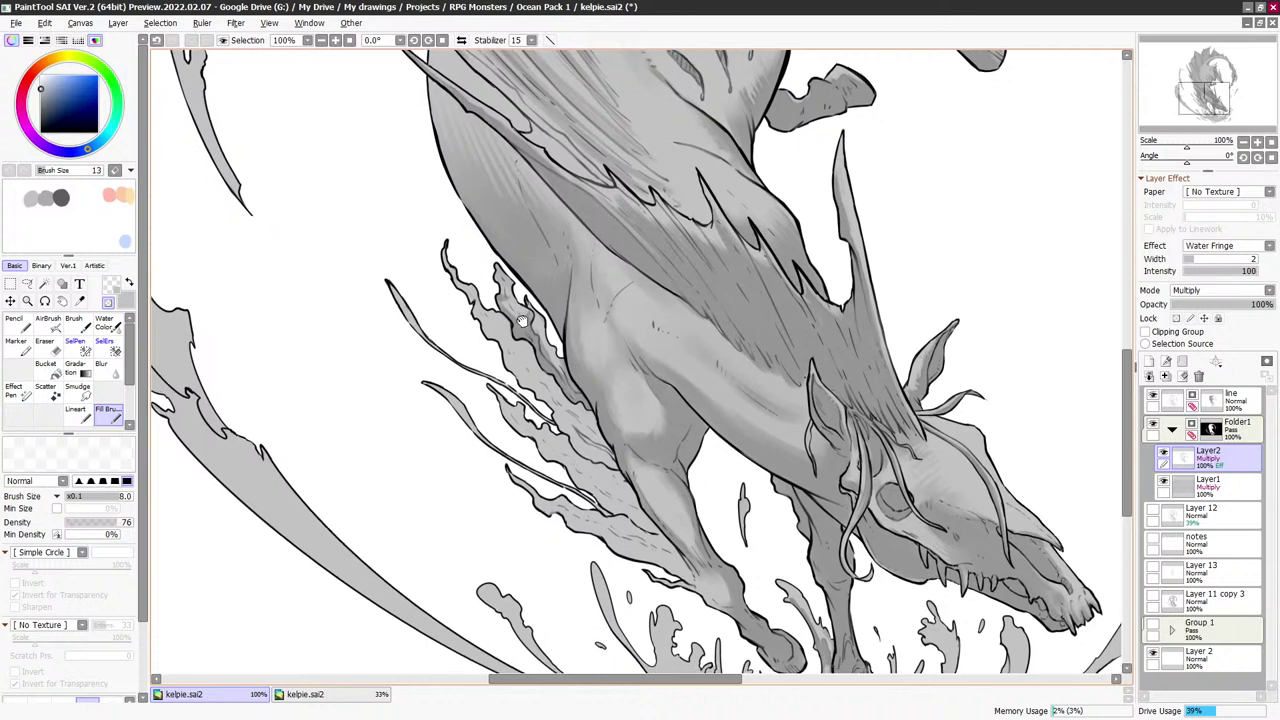
Detail the small folds at the innermost frond's tip, alternating gray at size 6 and transparent color at size 7
{"action": "key", "text": "minus"}
{"action": "key", "text": "bracketleft"}
{"action": "key", "text": "bracketleft"}
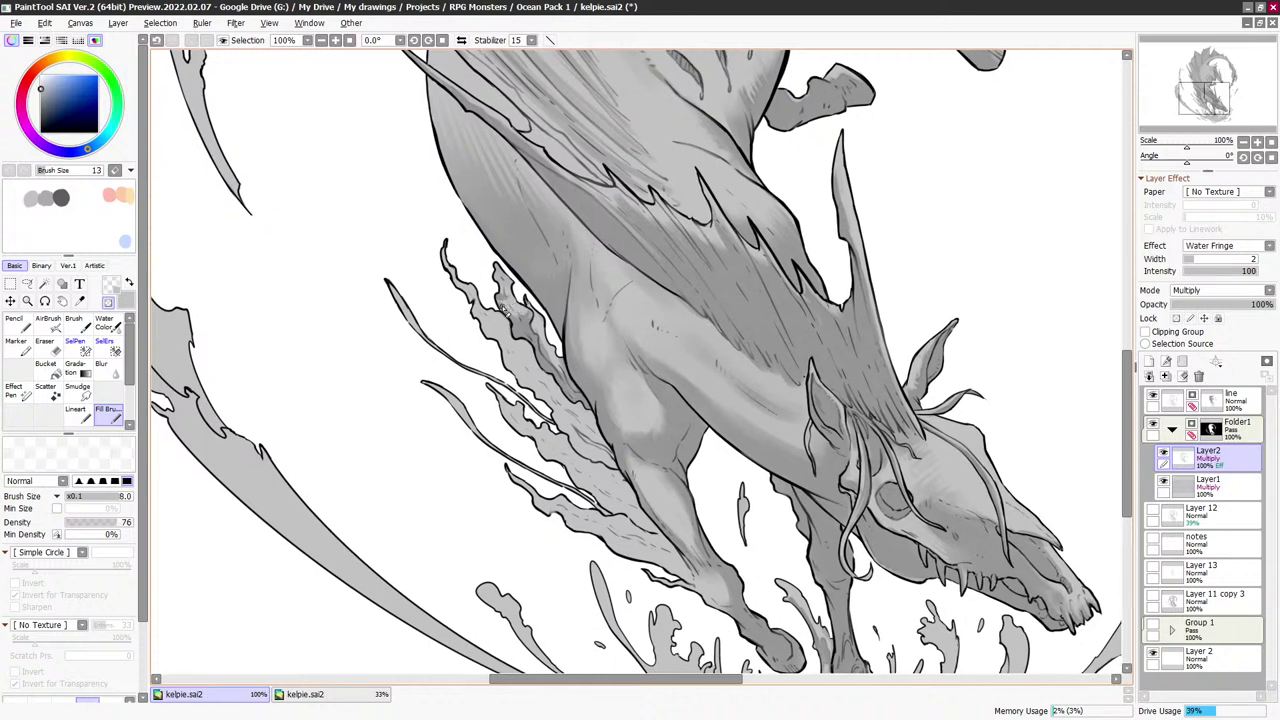
{"action": "key", "text": "minus"}
{"action": "key", "text": "minus"}
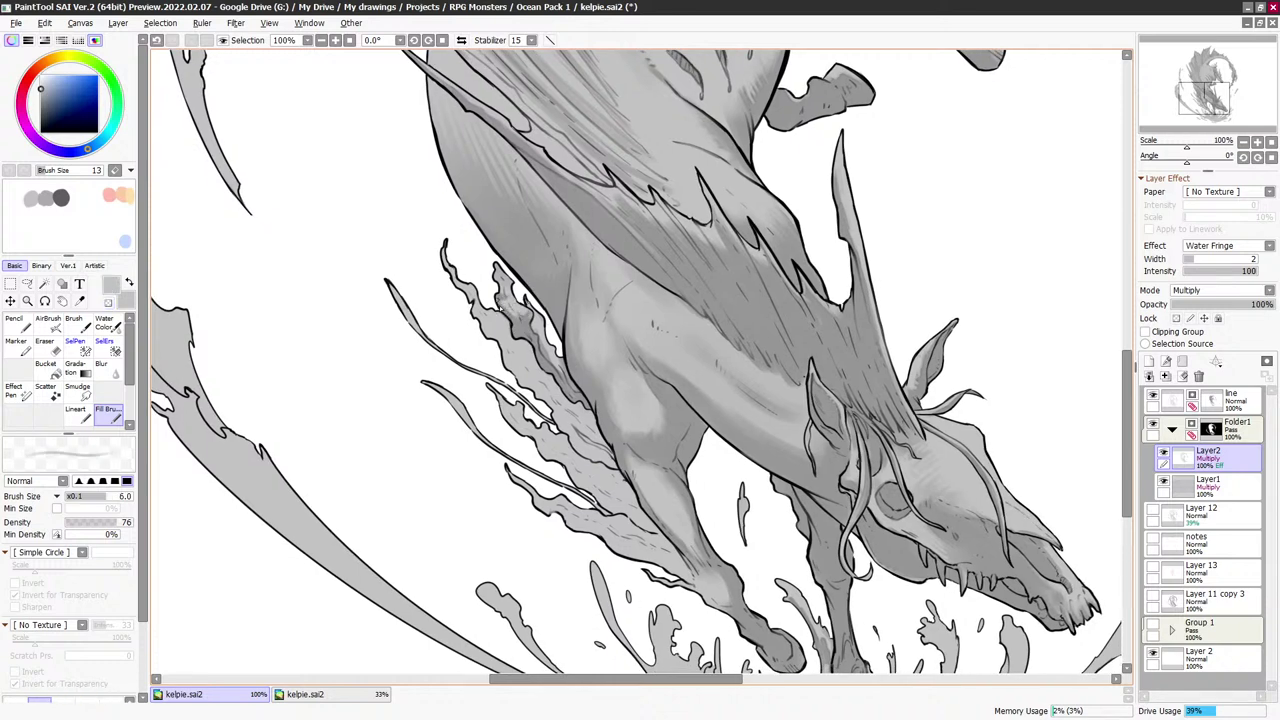
{"action": "key", "text": "minus"}
{"action": "key", "text": "bracketright"}
{"action": "left_click_drag", "start_coordinate": [518, 310], "coordinate": [512, 274]}
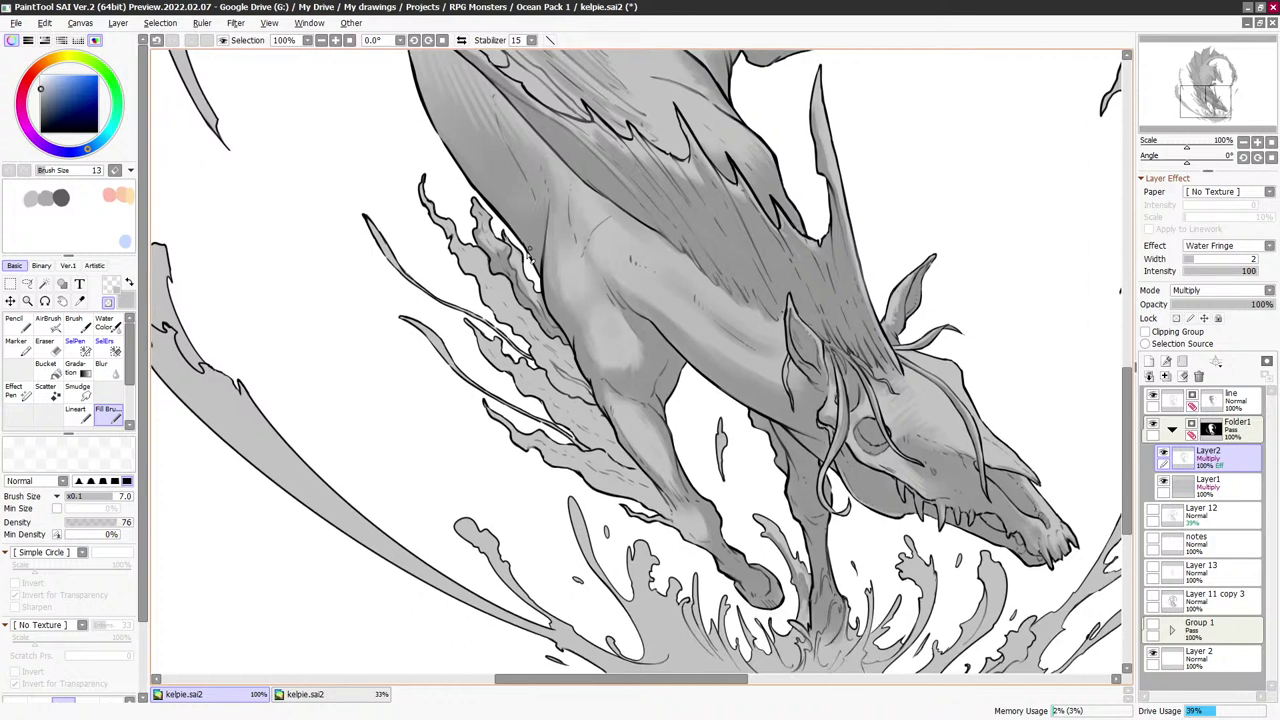
Add gray shading to the innermost and middle fronds, enlarging the brush from size 8 to 16
{"action": "key", "text": "minus"}
{"action": "key", "text": "bracketright"}
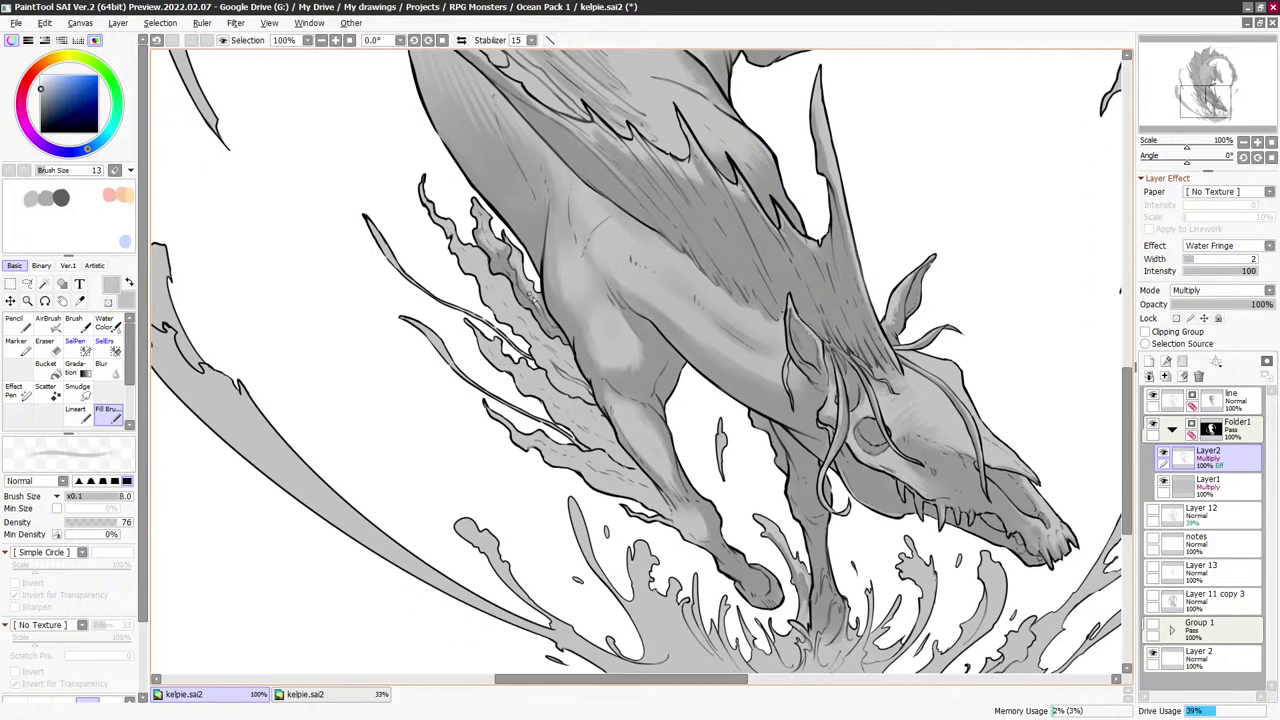
{"action": "left_click_drag", "start_coordinate": [534, 300], "coordinate": [544, 280]}
{"action": "key", "text": "bracketright"}
{"action": "key", "text": "bracketright"}
{"action": "key", "text": "bracketright"}
{"action": "key", "text": "bracketright"}
{"action": "key", "text": "bracketright"}
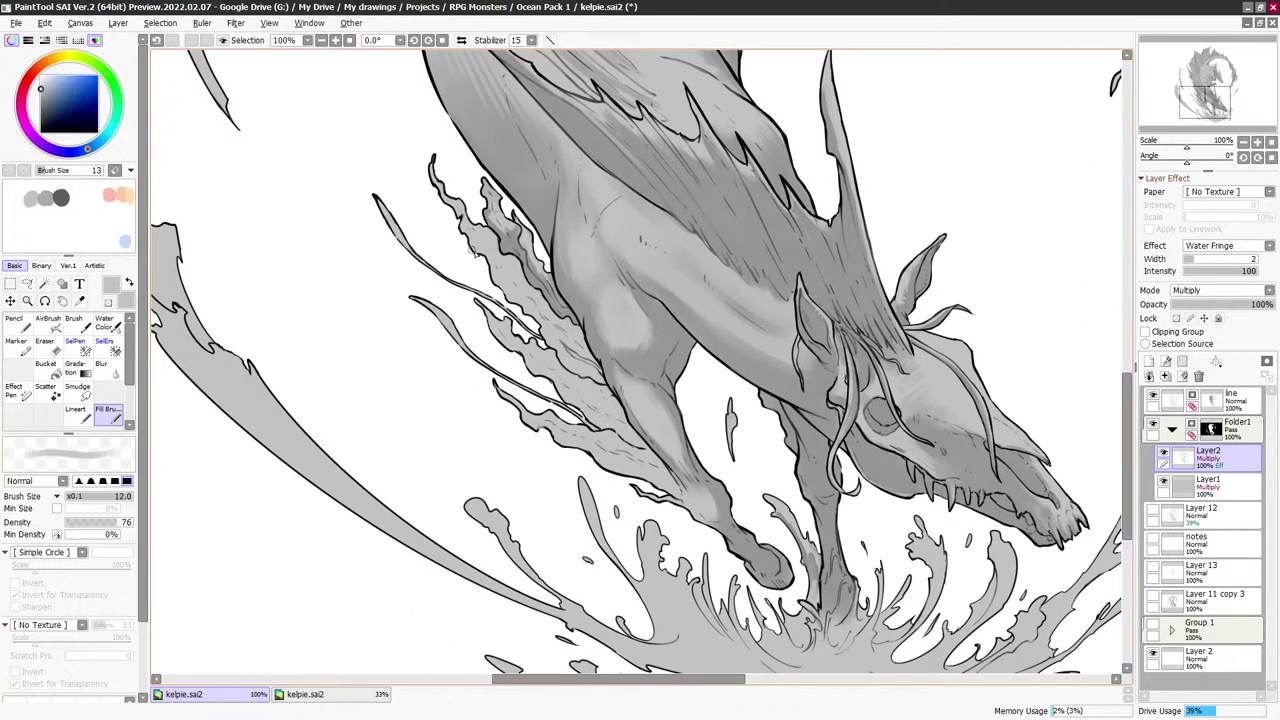
{"action": "key", "text": "bracketleft"}
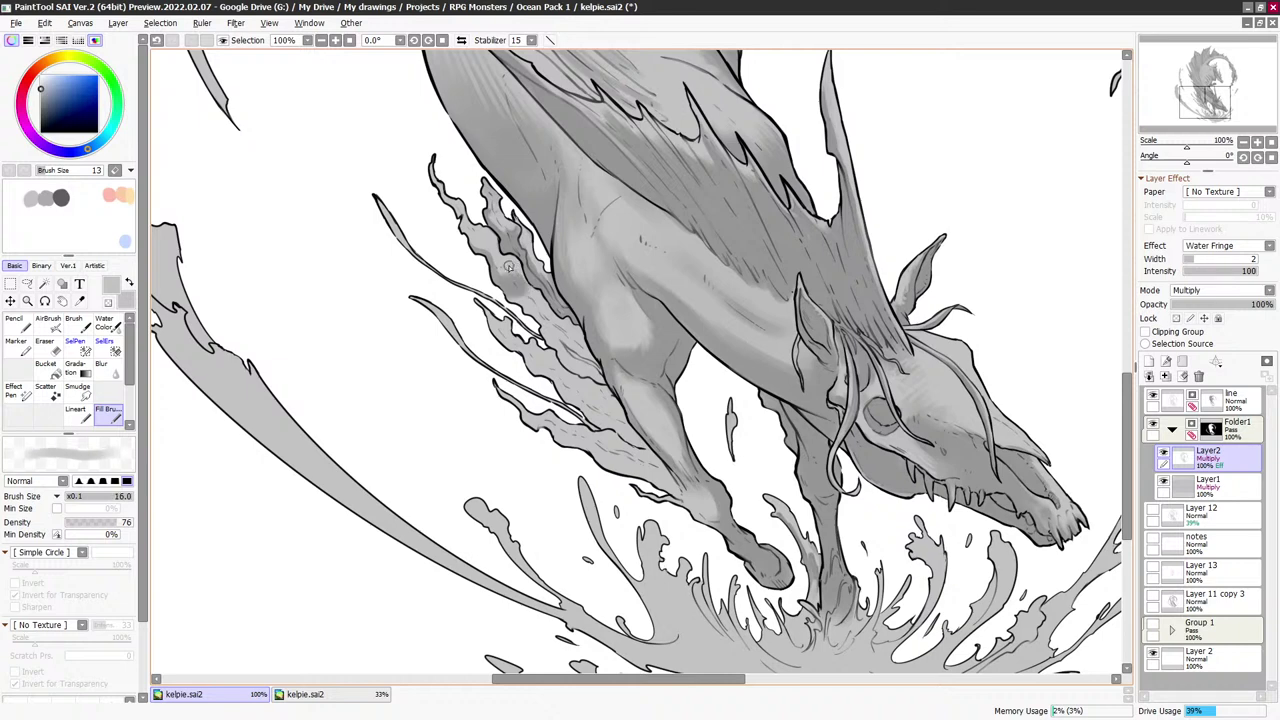
Lighten the folds of the middle frond with transparent color at brush size 5
{"action": "key", "text": "bracketleft"}
{"action": "key", "text": "bracketleft"}
{"action": "key", "text": "bracketleft"}
{"action": "key", "text": "bracketleft"}
{"action": "key", "text": "bracketleft"}
{"action": "key", "text": "bracketleft"}
{"action": "key", "text": "bracketleft"}
{"action": "key", "text": "e"}
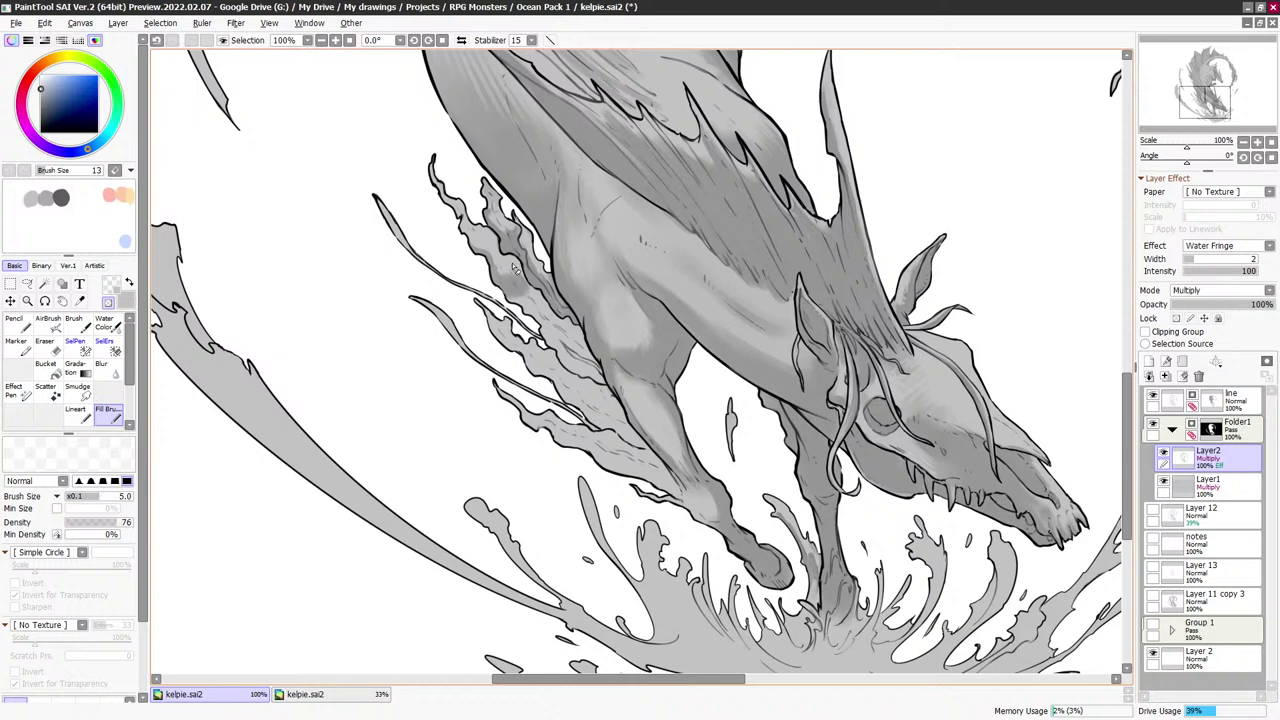
Shade along the middle frond toward the front leg in gray at brush size 10
{"action": "key", "text": "e"}
{"action": "key", "text": "bracketright"}
{"action": "key", "text": "bracketright"}
{"action": "key", "text": "bracketright"}
{"action": "key", "text": "bracketright"}
{"action": "key", "text": "bracketright"}
{"action": "key", "text": "bracketright"}
{"action": "key", "text": "bracketright"}
{"action": "key", "text": "bracketright"}
{"action": "key", "text": "bracketright"}
{"action": "key", "text": "bracketright"}
{"action": "key", "text": "bracketright"}
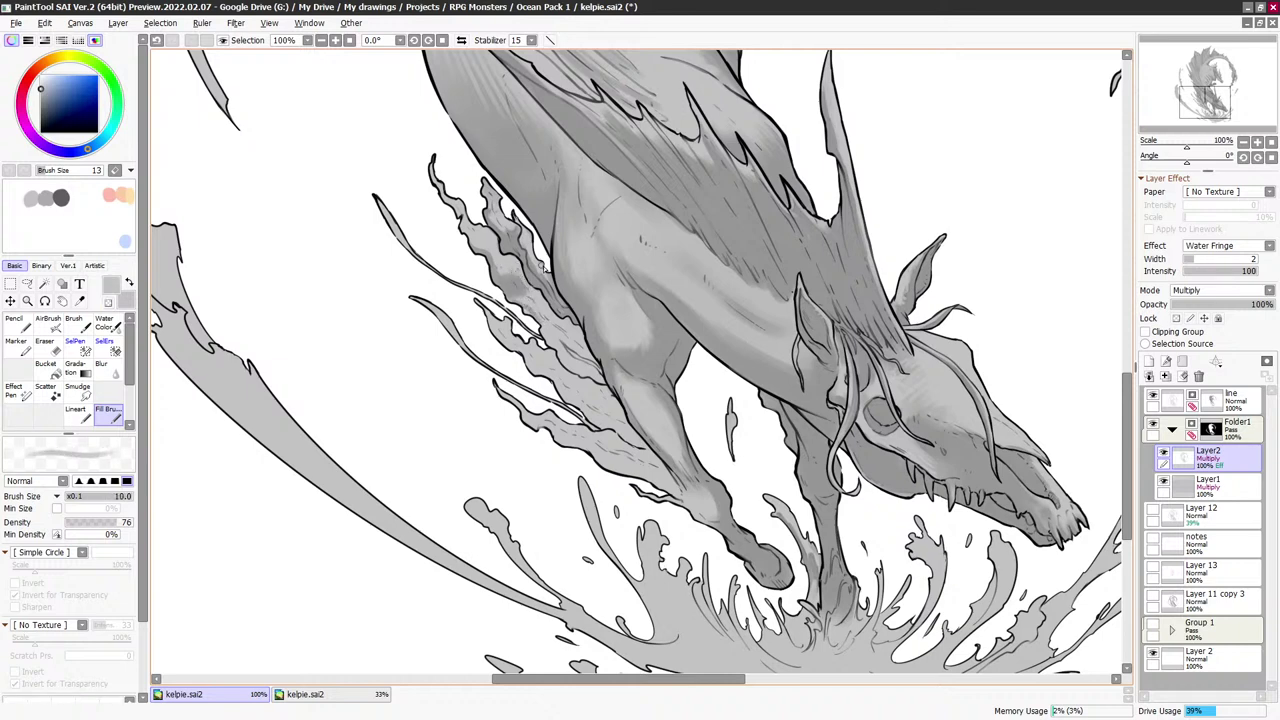
Darken the leg fronds broadly from their base to the upper tips with gray at brush size 40
{"action": "key", "text": "bracketright"}
{"action": "key", "text": "bracketright"}
{"action": "key", "text": "bracketright"}
{"action": "mouse_move", "coordinate": [590, 372]}
{"action": "left_mouse_down"}
{"action": "mouse_move", "coordinate": [524, 286]}
{"action": "mouse_move", "coordinate": [590, 376]}
{"action": "left_mouse_up"}
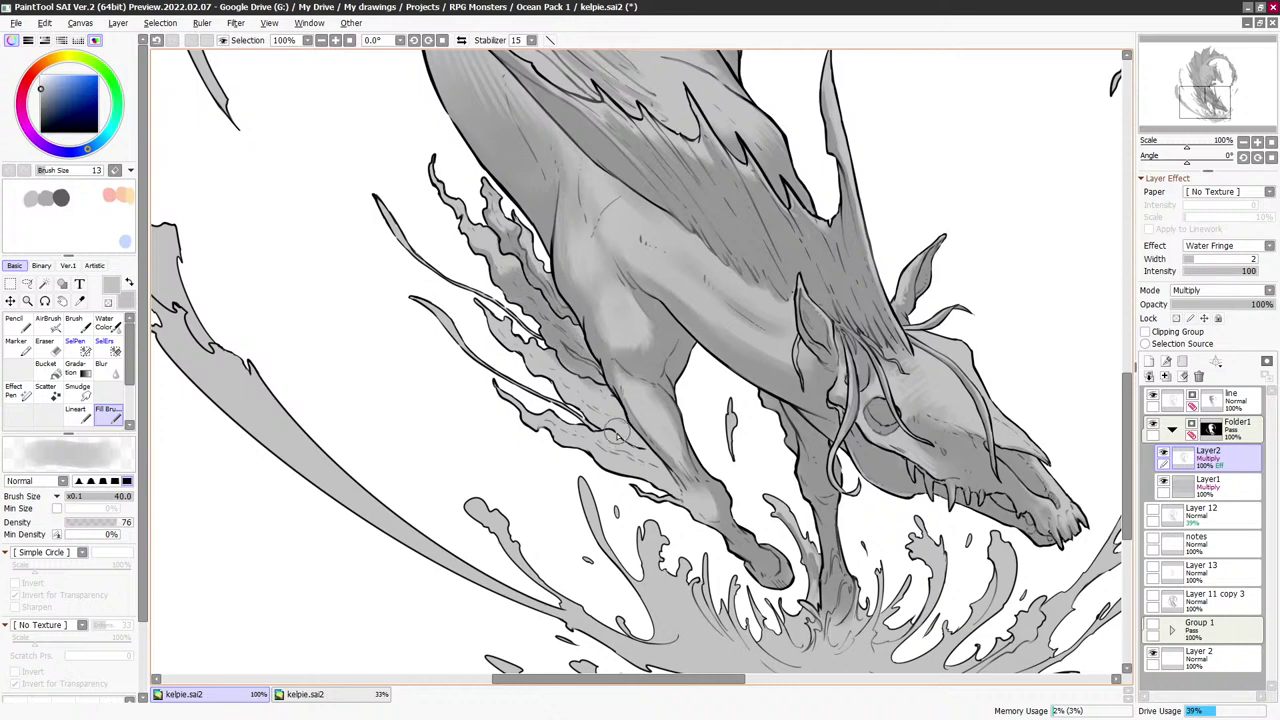
{"action": "mouse_move", "coordinate": [640, 465]}
{"action": "left_mouse_down"}
{"action": "mouse_move", "coordinate": [648, 478]}
{"action": "mouse_move", "coordinate": [530, 340]}
{"action": "mouse_move", "coordinate": [460, 215]}
{"action": "left_mouse_up"}
Bring back light on the upper part of the middle frond with transparent color, reducing the brush to size 9
{"action": "key", "text": "e"}
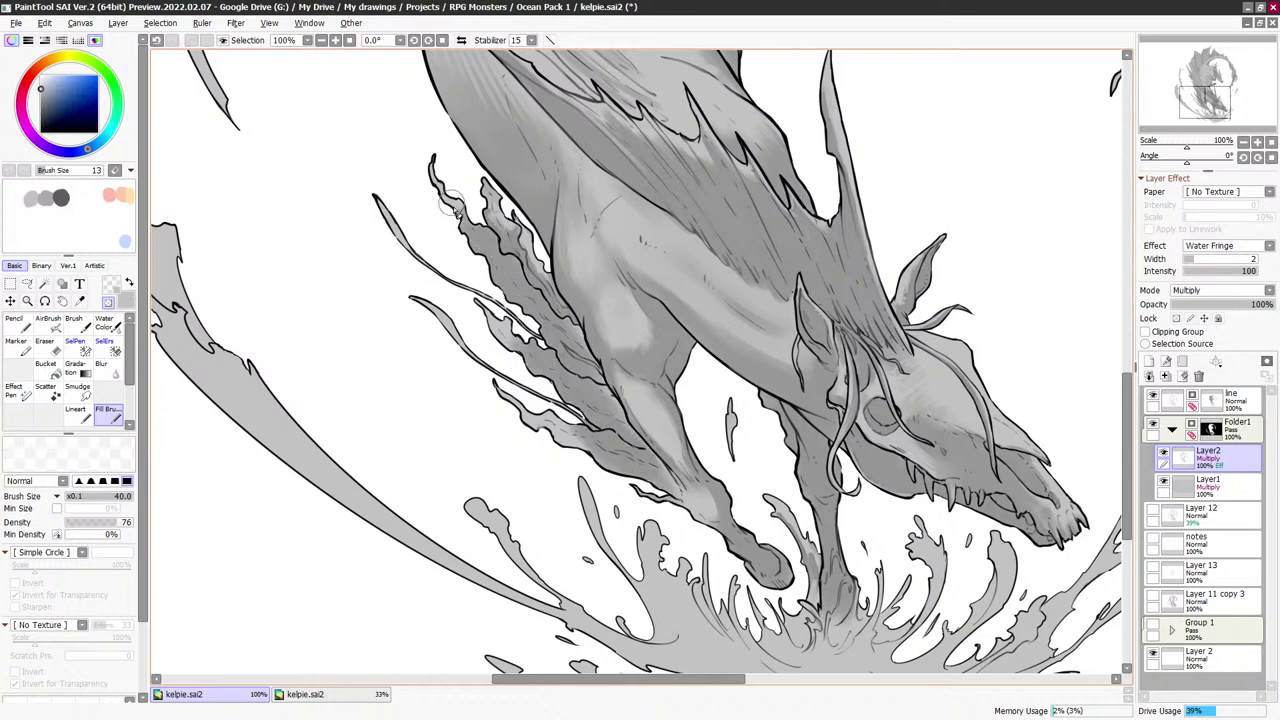
{"action": "key", "text": "bracketleft"}
{"action": "key", "text": "bracketleft"}
{"action": "key", "text": "bracketleft"}
{"action": "key", "text": "bracketleft"}
{"action": "key", "text": "bracketleft"}
{"action": "key", "text": "bracketleft"}
{"action": "key", "text": "bracketleft"}
{"action": "key", "text": "bracketleft"}
{"action": "key", "text": "bracketleft"}
{"action": "key", "text": "bracketleft"}
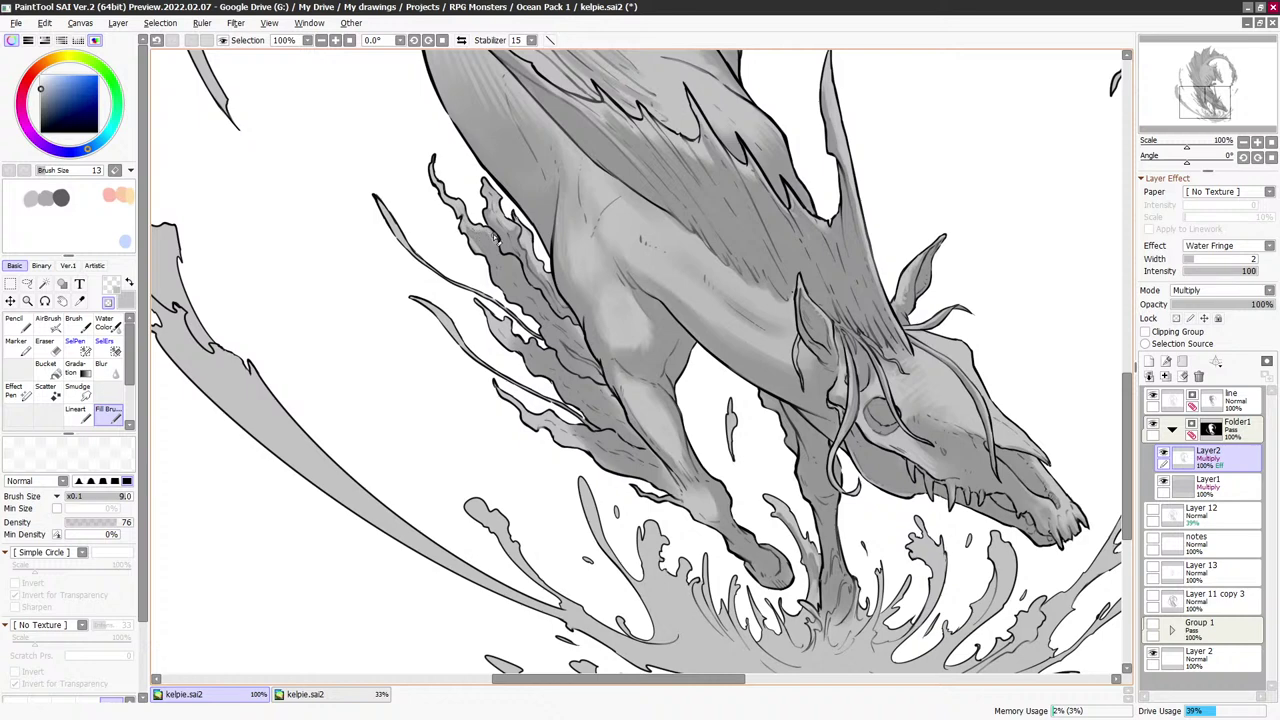
Shade the lowest frond behind the front leg in gray, starting at brush size 12
{"action": "key", "text": "minus"}
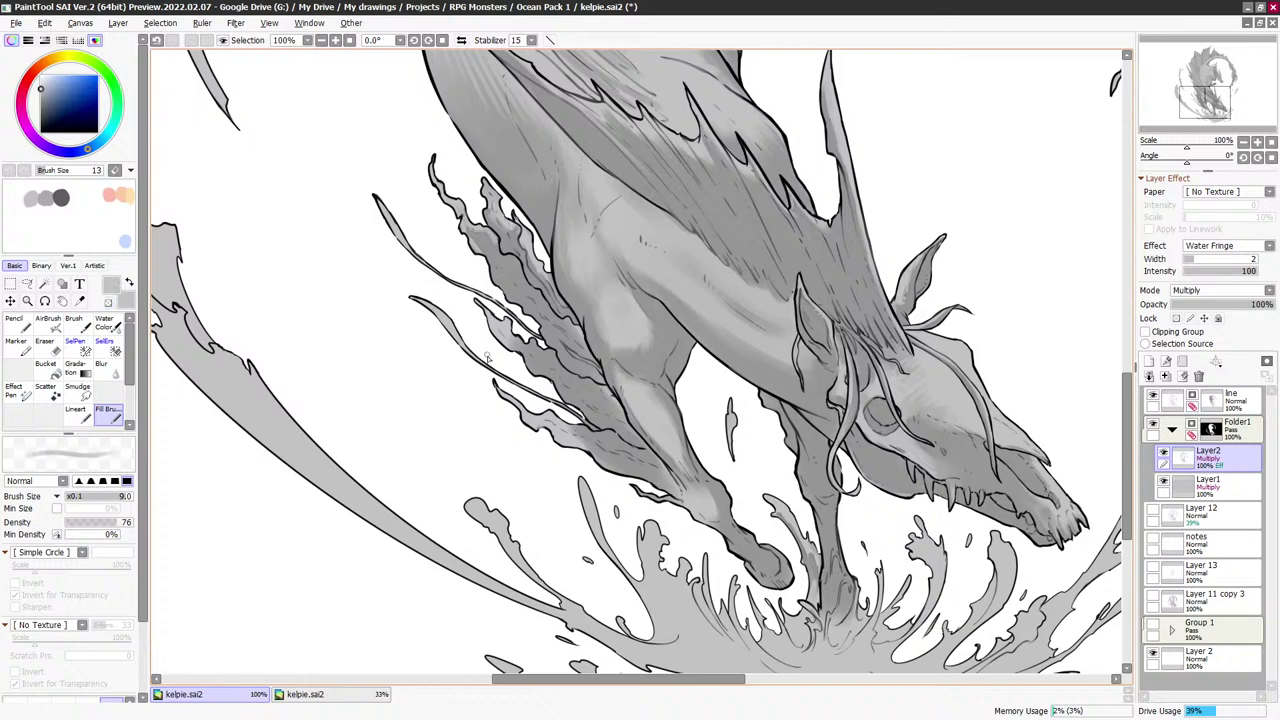
{"action": "key", "text": "bracketright"}
{"action": "key", "text": "bracketright"}
{"action": "left_click_drag", "start_coordinate": [560, 419], "coordinate": [461, 313]}
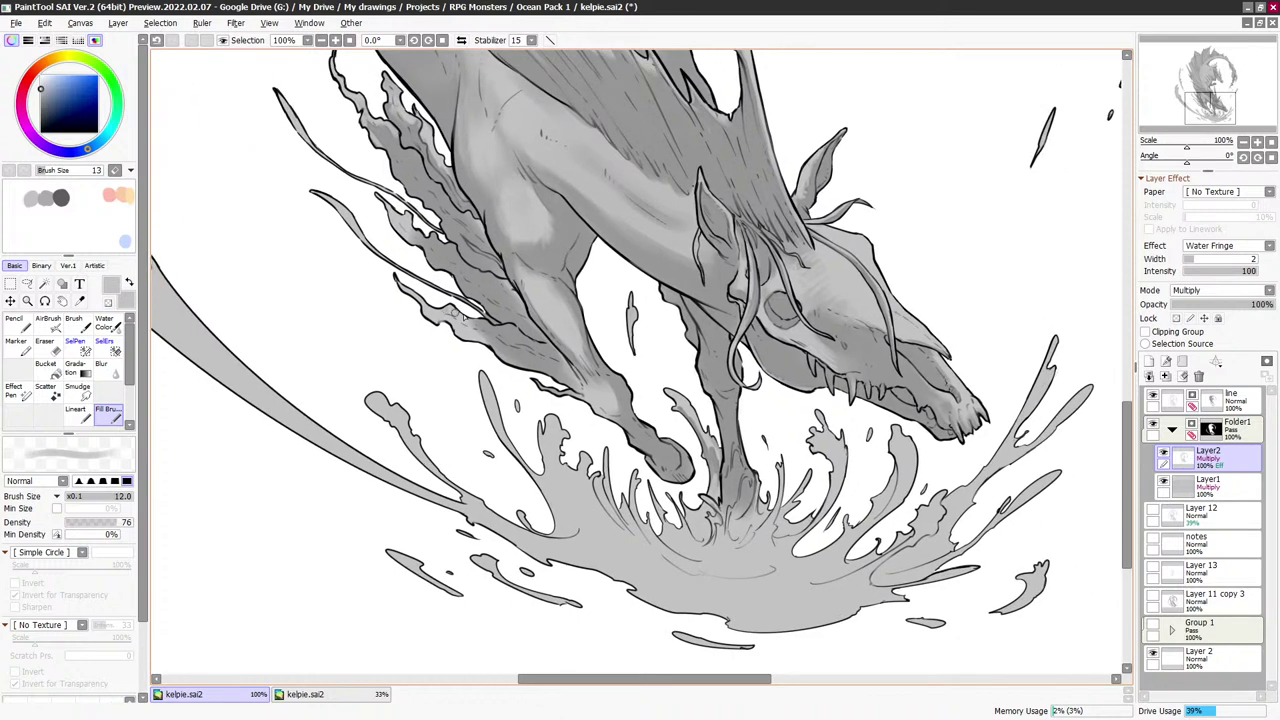
{"action": "key", "text": "bracketright"}
{"action": "left_click_drag", "start_coordinate": [454, 325], "coordinate": [426, 315]}
Refine the lowest leg frond with transparent strokes at brush size 12 and gray strokes at size 14
{"action": "key", "text": "minus"}
{"action": "key", "text": "bracketleft"}
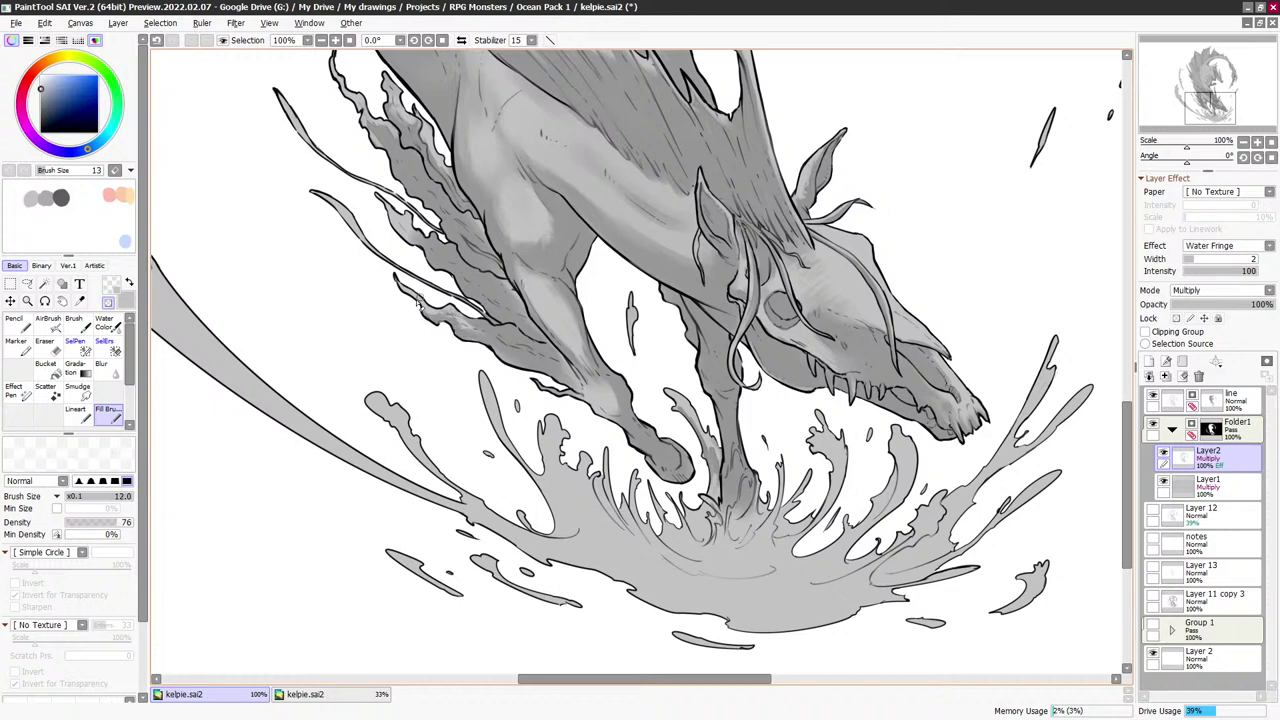
{"action": "key", "text": "e"}
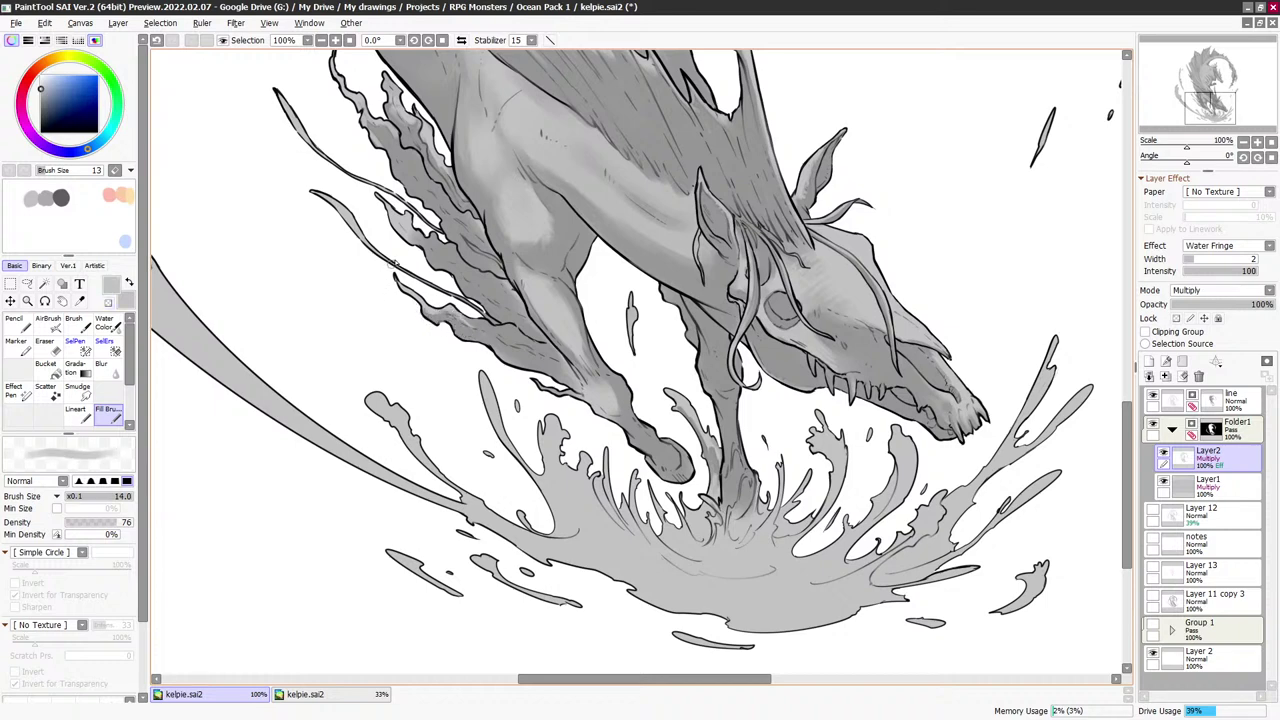
{"action": "key", "text": "e"}
Lighten parts of the middle frond with transparent color at brush size 10, returning to gray for its lower edge
{"action": "key", "text": "["}
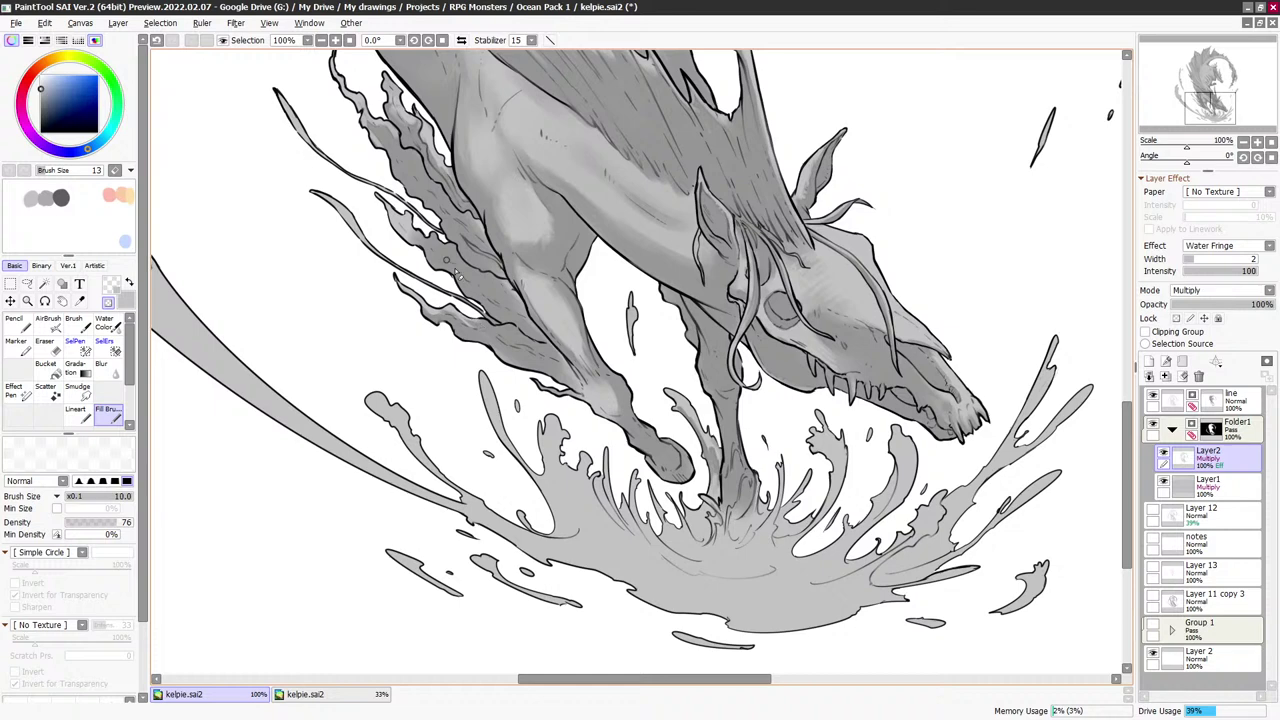
{"action": "left_click_drag", "start_coordinate": [460, 278], "coordinate": [445, 260]}
{"action": "key", "text": "e"}
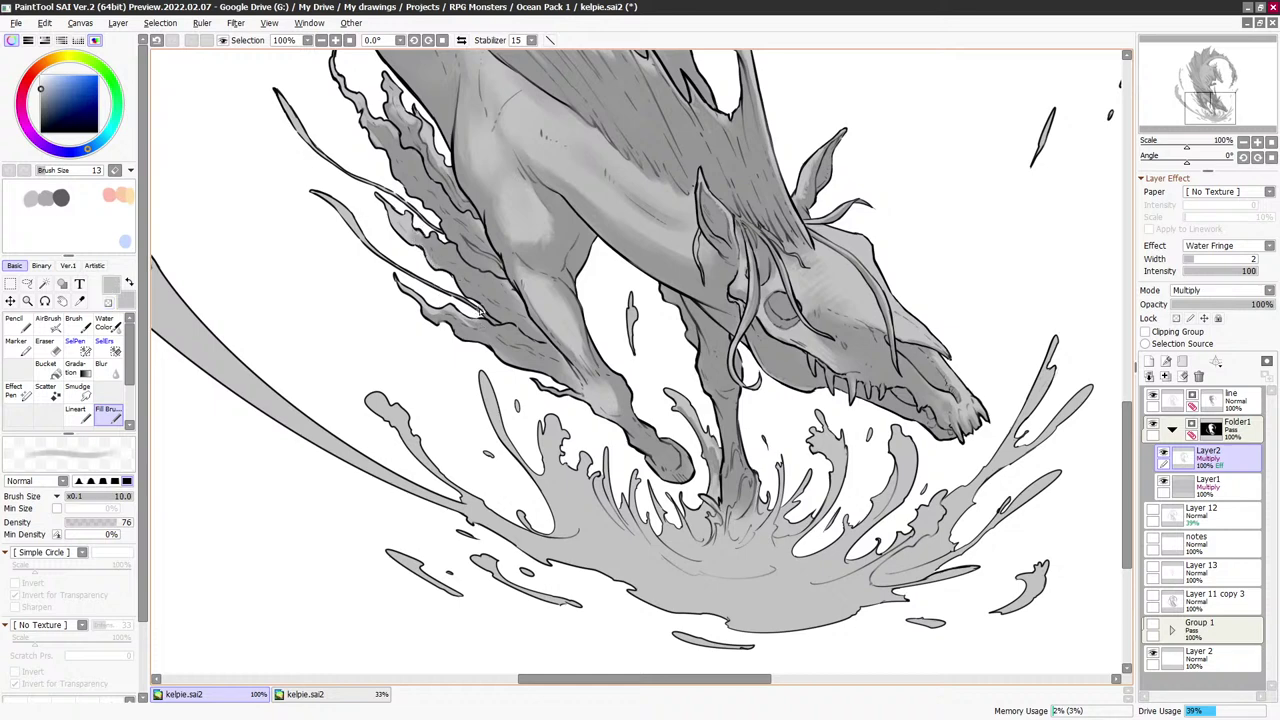
{"action": "scroll", "coordinate": [520, 337], "scroll_direction": "down", "scroll_amount": 1}
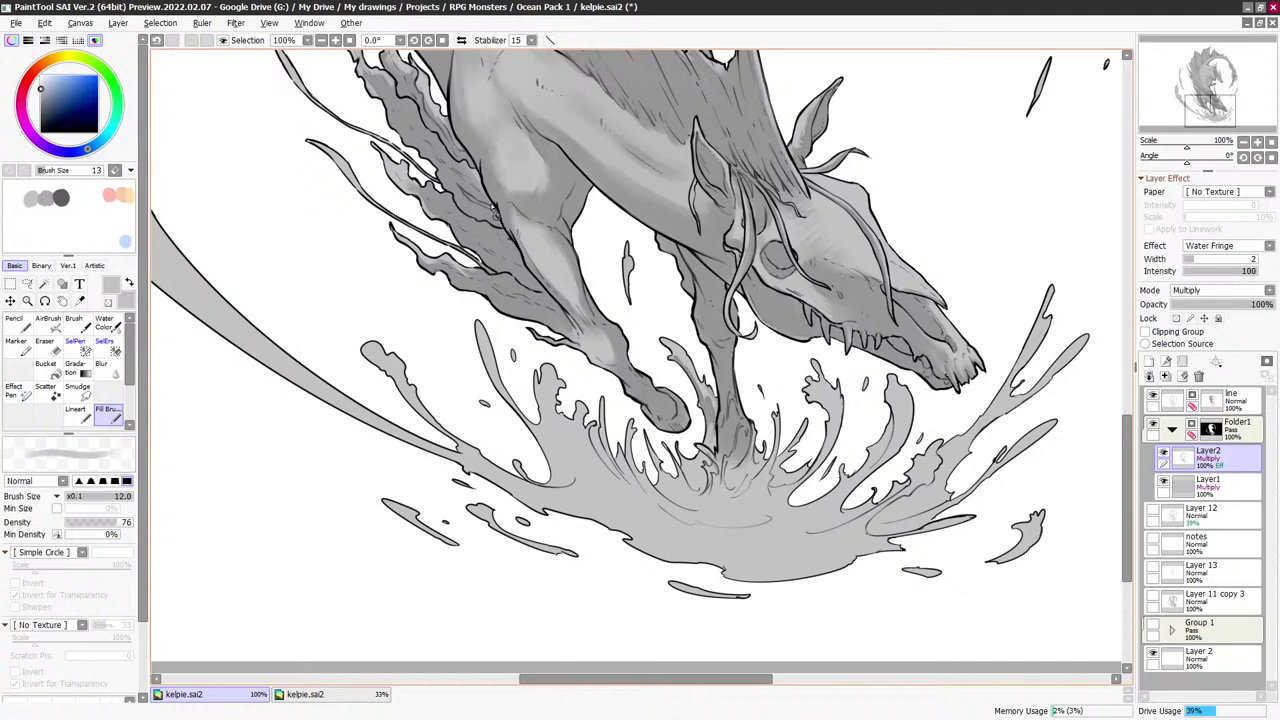
Shade the frond base in gray at brush size 12 and lighten the upper fronds with transparent color at sizes 7 to 9
{"action": "key", "text": "bracketright"}
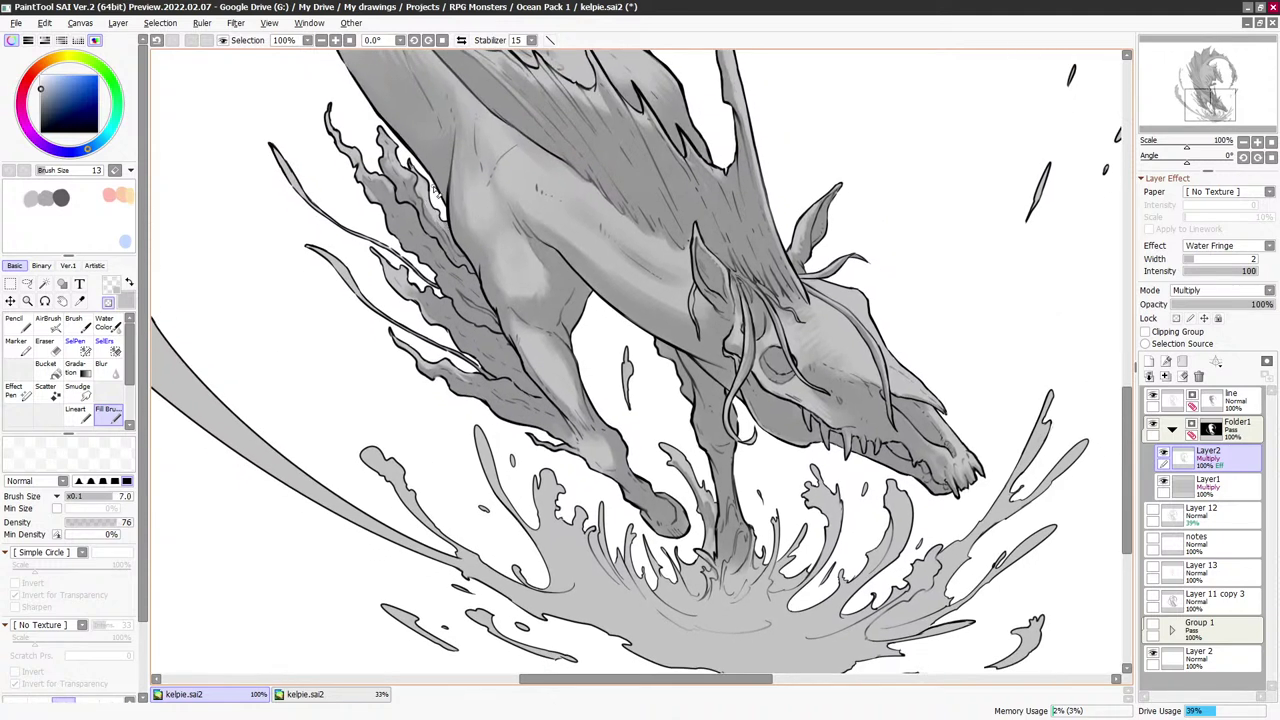
{"action": "key", "text": "bracketright"}
{"action": "key", "text": "bracketright"}
{"action": "key", "text": "bracketleft"}
{"action": "key", "text": "minus"}
{"action": "key", "text": "minus"}
{"action": "key", "text": "minus"}
{"action": "key", "text": "minus"}
{"action": "key", "text": "minus"}
{"action": "key", "text": "e"}
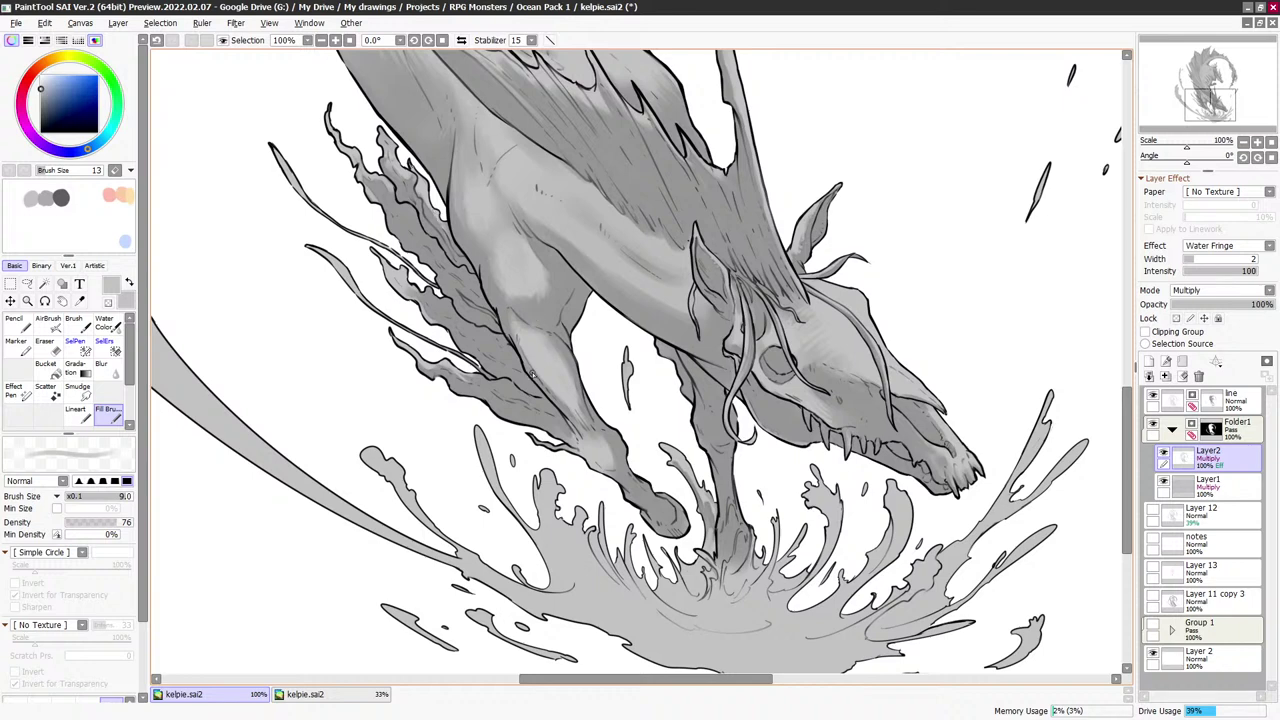
Refine the tips of the uppermost fronds with transparent and gray strokes, reducing the brush from size 9 to 7
{"action": "left_click_drag", "start_coordinate": [544, 180], "coordinate": [560, 256]}
{"action": "key", "text": "e"}
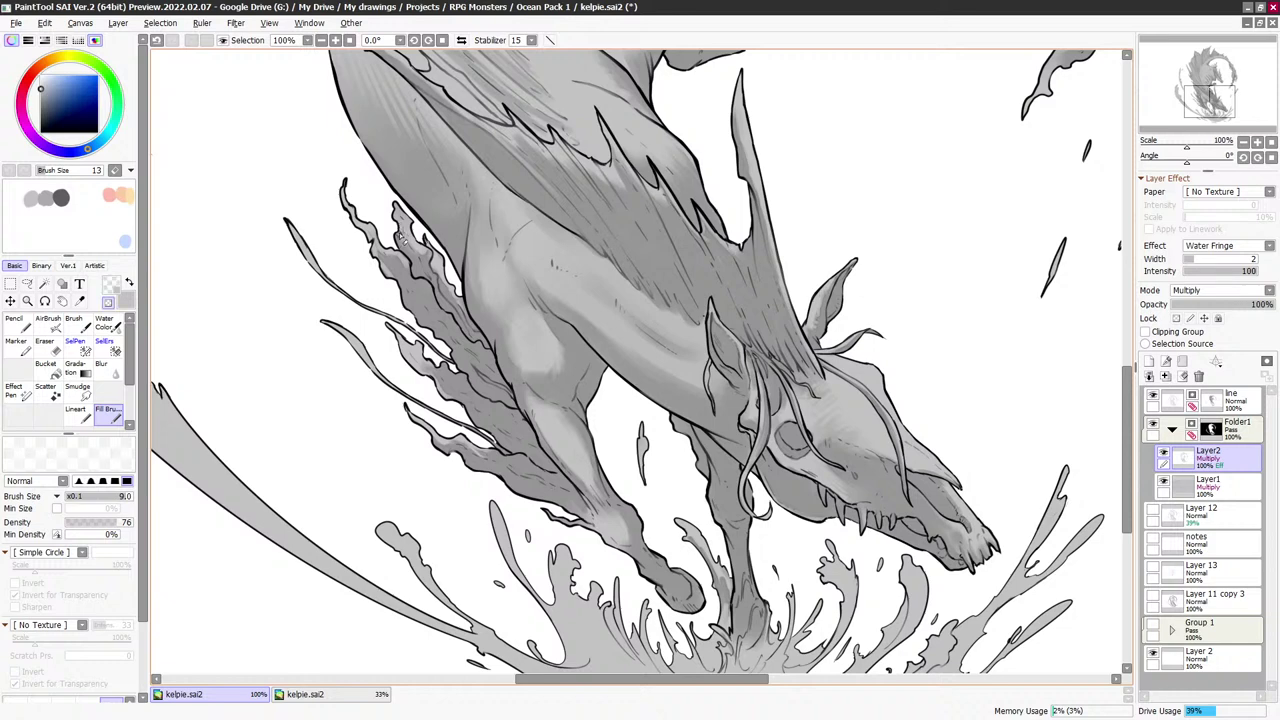
{"action": "key", "text": "e"}
{"action": "left_click_drag", "start_coordinate": [392, 205], "coordinate": [411, 253]}
{"action": "key", "text": "bracketleft"}
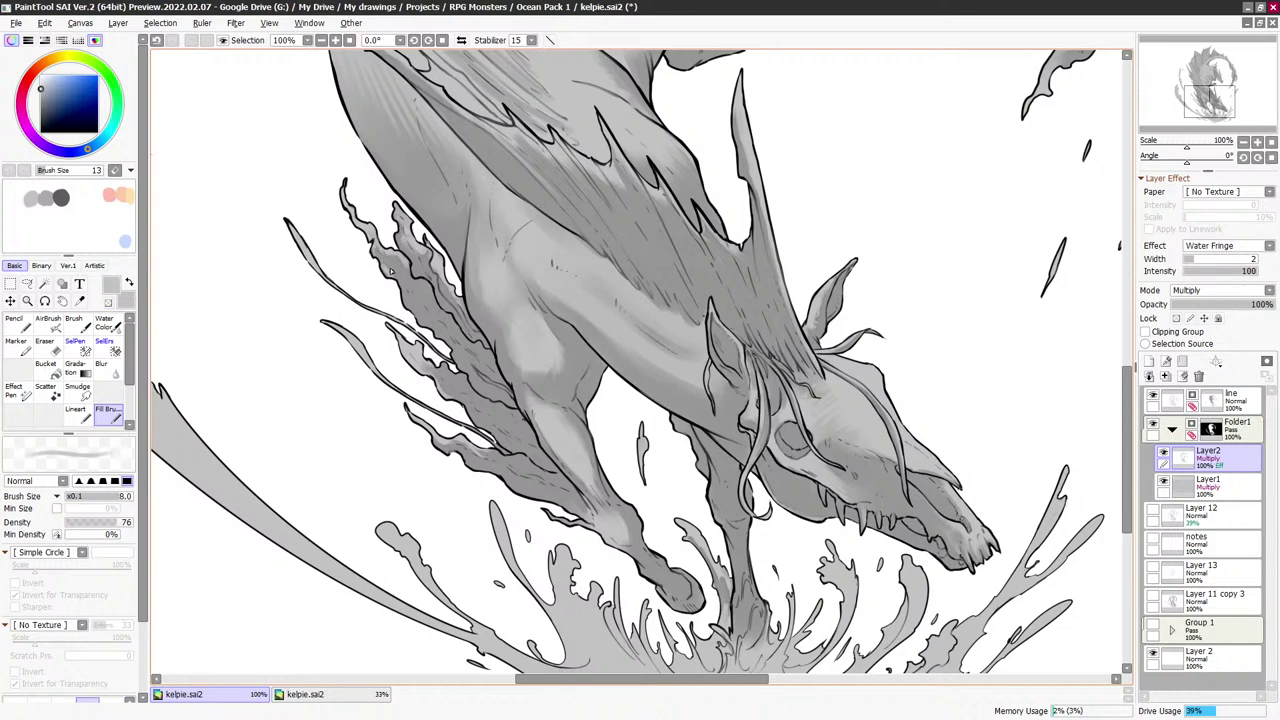
{"action": "key", "text": "minus"}
{"action": "key", "text": "bracketleft"}
{"action": "mouse_move", "coordinate": [378, 245]}
{"action": "left_mouse_down"}
{"action": "mouse_move", "coordinate": [390, 262]}
{"action": "mouse_move", "coordinate": [356, 222]}
{"action": "left_mouse_up"}
Touch up the middle and lowest fronds at brush size 7, undoing the last gray stroke
{"action": "key", "text": "minus"}
{"action": "left_click_drag", "start_coordinate": [574, 319], "coordinate": [589, 260]}
{"action": "left_click_drag", "start_coordinate": [668, 331], "coordinate": [667, 321]}
{"action": "scroll", "coordinate": [530, 297], "scroll_direction": "down", "scroll_amount": 2}
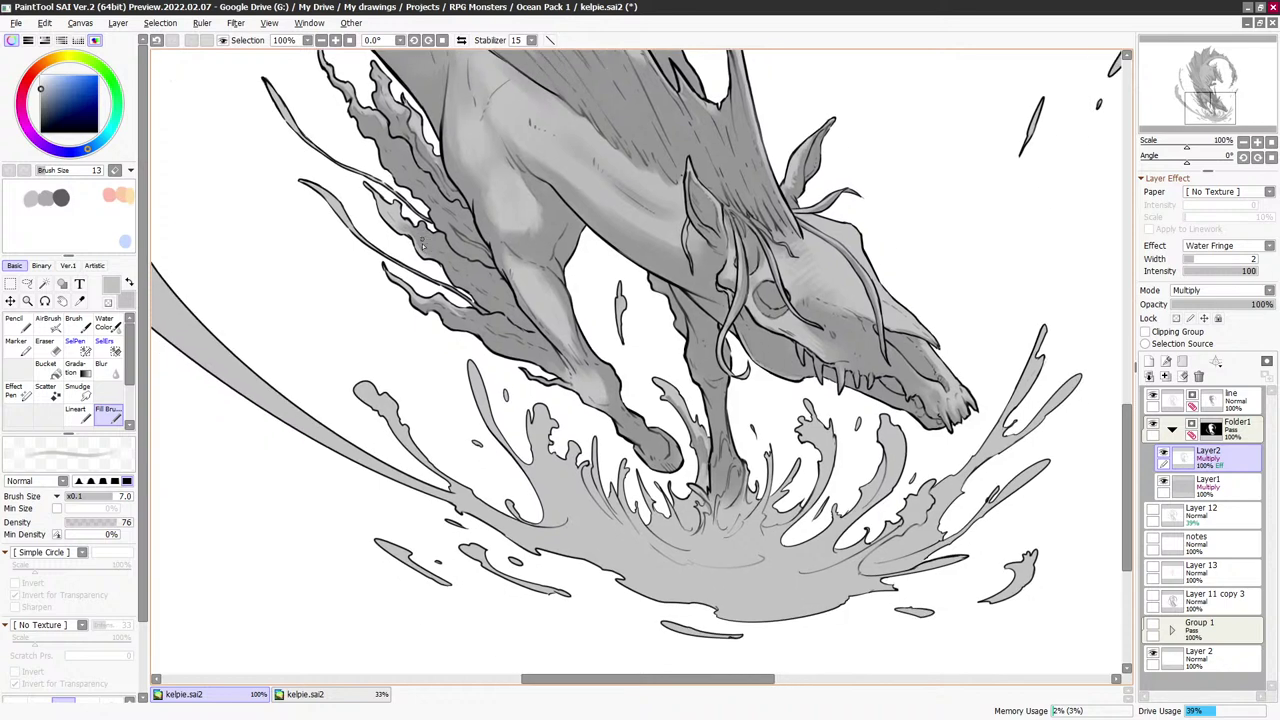
{"action": "key", "text": "ctrl+z"}
{"action": "right_click", "coordinate": [452, 305]}
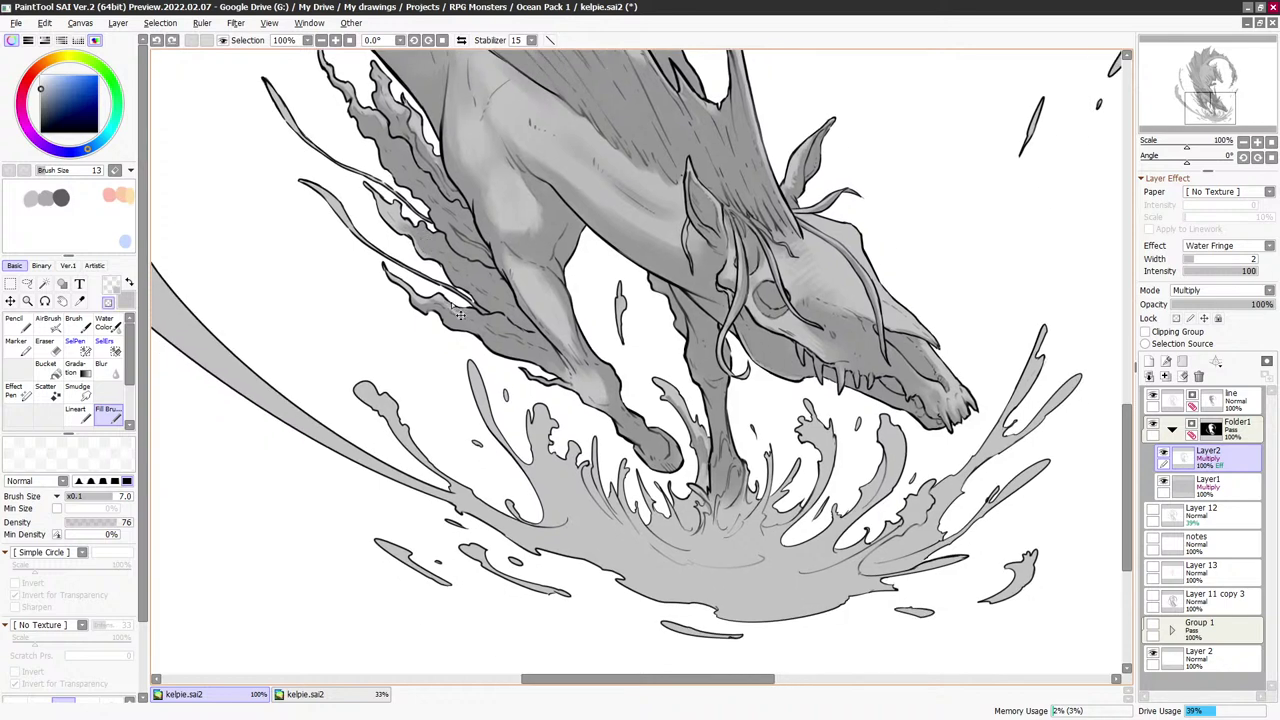
{"action": "right_click", "coordinate": [452, 306]}
{"action": "scroll", "coordinate": [640, 300], "scroll_direction": "down", "scroll_amount": 1}
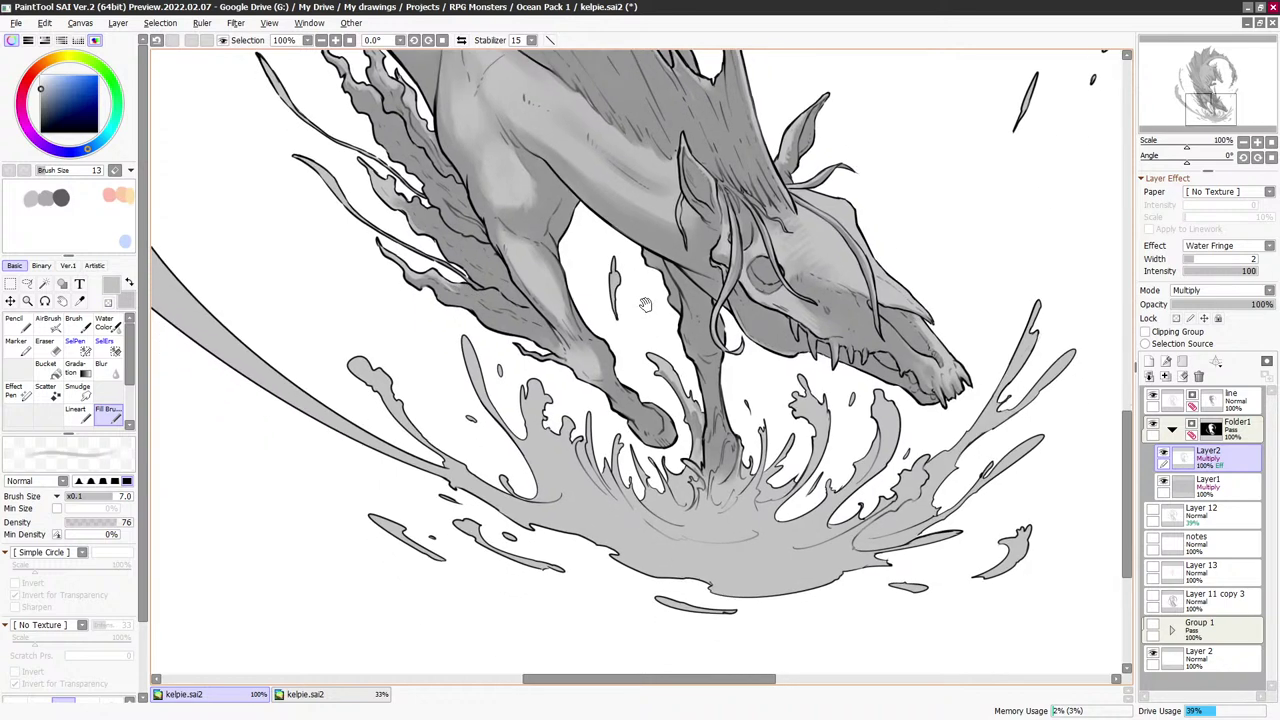
Darken the neck and chest broadly in gray, enlarging the brush to 70 and up to 250
{"action": "scroll", "coordinate": [581, 472], "scroll_direction": "down", "scroll_amount": 4}
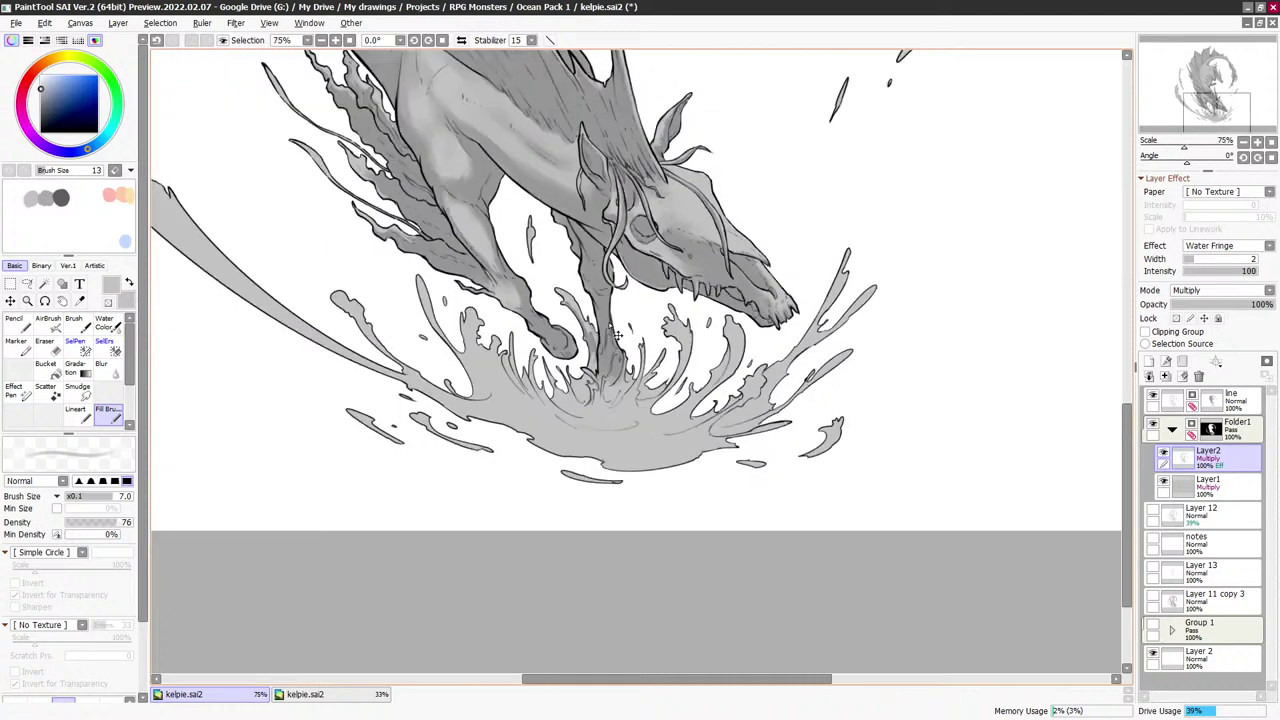
{"action": "left_click_drag", "start_coordinate": [669, 271], "coordinate": [665, 267]}
{"action": "right_click", "coordinate": [585, 250]}
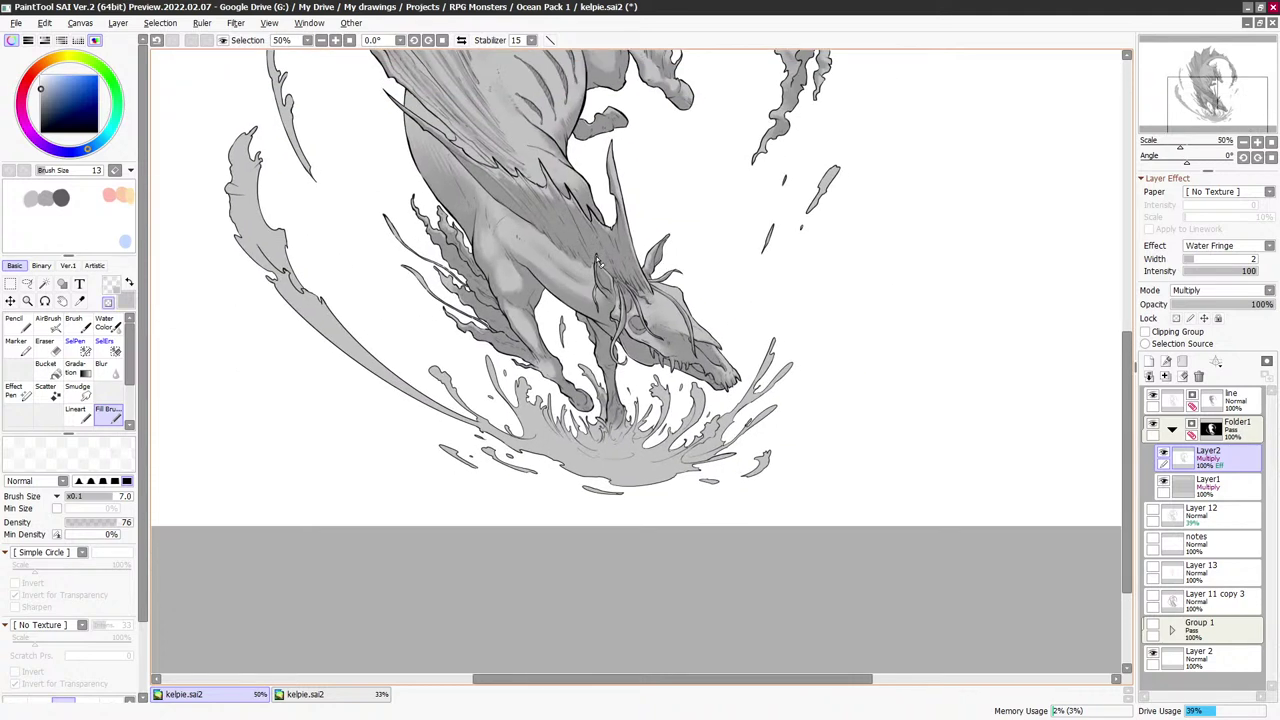
{"action": "key", "text": "bracketright"}
{"action": "key", "text": "bracketright"}
{"action": "key", "text": "bracketright"}
{"action": "key", "text": "bracketright"}
{"action": "key", "text": "bracketright"}
{"action": "key", "text": "bracketright"}
{"action": "key", "text": "bracketright"}
{"action": "key", "text": "bracketright"}
{"action": "key", "text": "bracketright"}
{"action": "key", "text": "bracketright"}
{"action": "key", "text": "bracketright"}
{"action": "key", "text": "bracketright"}
{"action": "key", "text": "bracketright"}
{"action": "key", "text": "bracketright"}
{"action": "key", "text": "bracketright"}
{"action": "key", "text": "bracketright"}
{"action": "key", "text": "bracketright"}
{"action": "key", "text": "bracketright"}
{"action": "key", "text": "bracketright"}
{"action": "key", "text": "bracketright"}
{"action": "key", "text": "bracketright"}
{"action": "key", "text": "bracketright"}
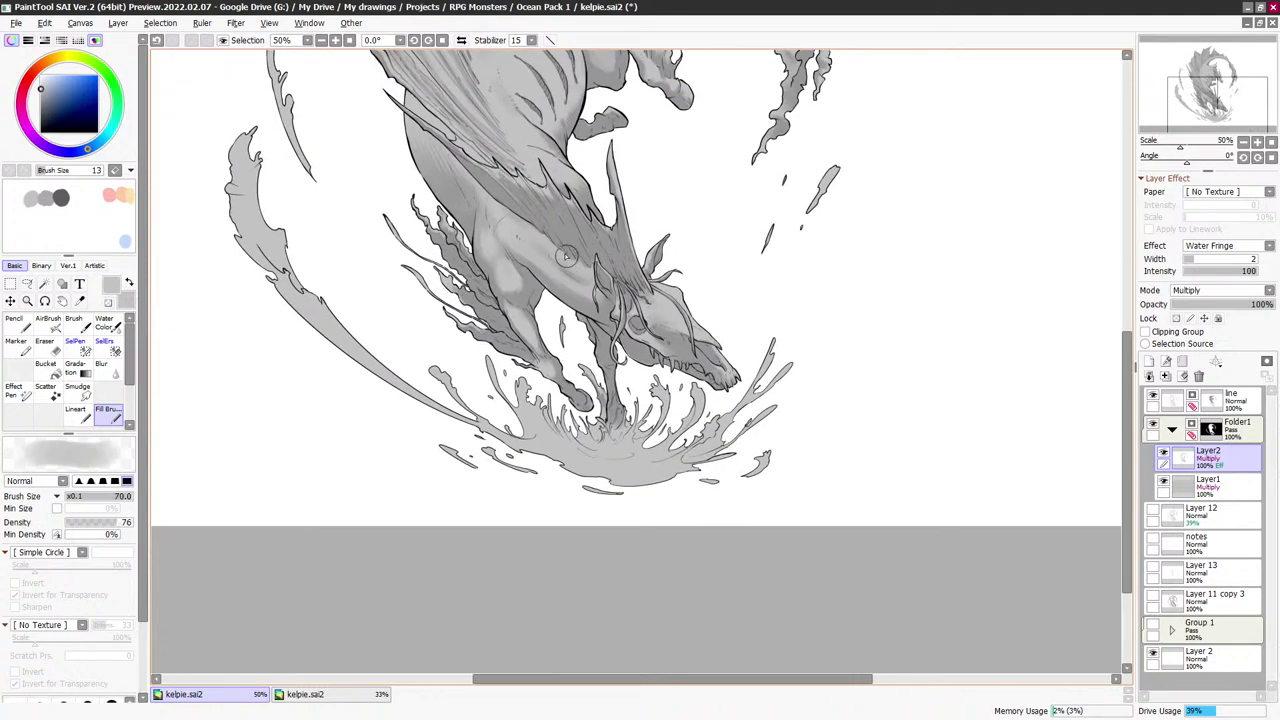
{"action": "key", "text": "bracketleft"}
{"action": "key", "text": "bracketleft"}
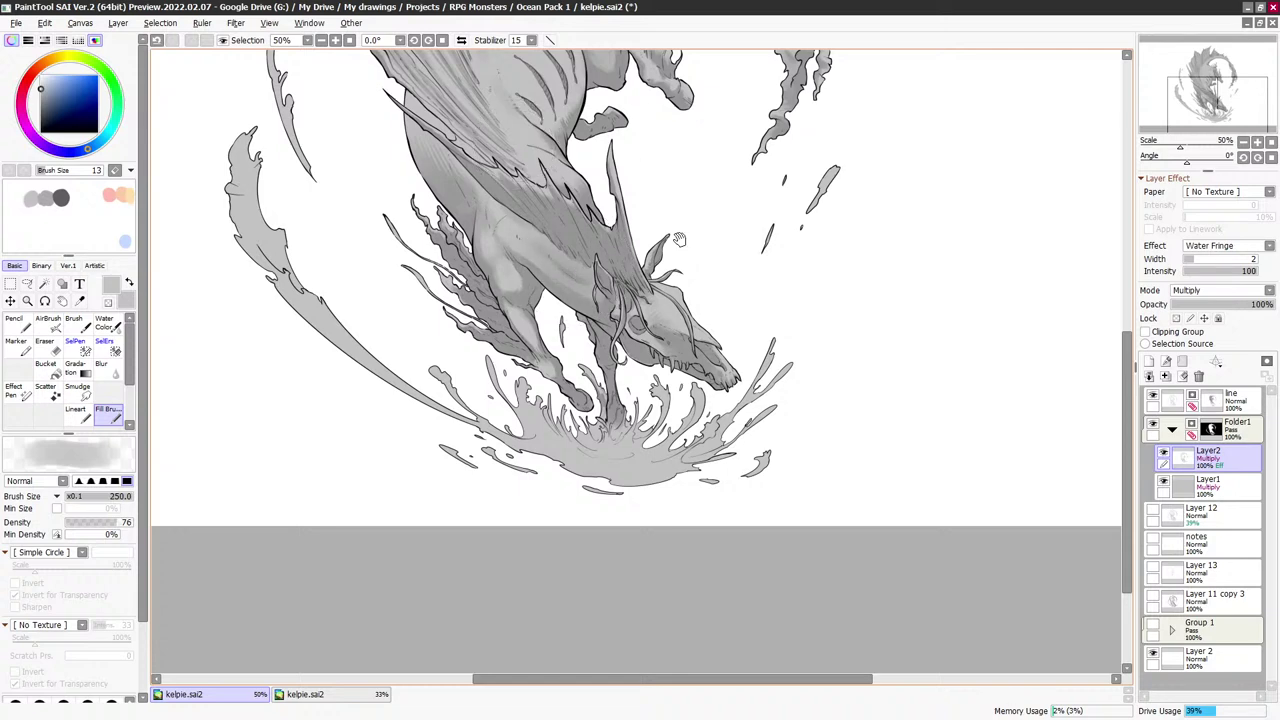
Try broad gray shading over the belly and hindquarters at brush sizes 300 and 250
{"action": "left_click_drag", "start_coordinate": [678, 241], "coordinate": [680, 247]}
{"action": "key", "text": "bracketright"}
{"action": "scroll", "coordinate": [640, 330], "scroll_direction": "up", "scroll_amount": 5}
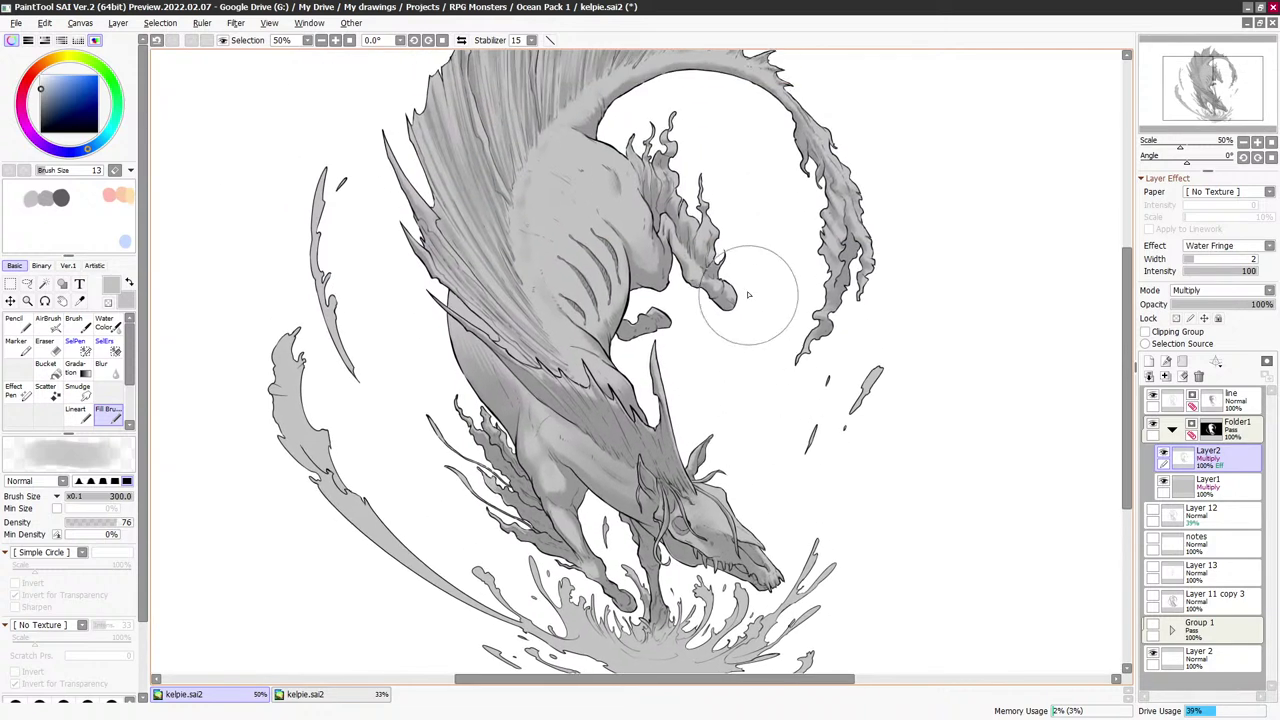
{"action": "key", "text": "bracketright"}
{"action": "key", "text": "bracketleft"}
{"action": "key", "text": "bracketleft"}
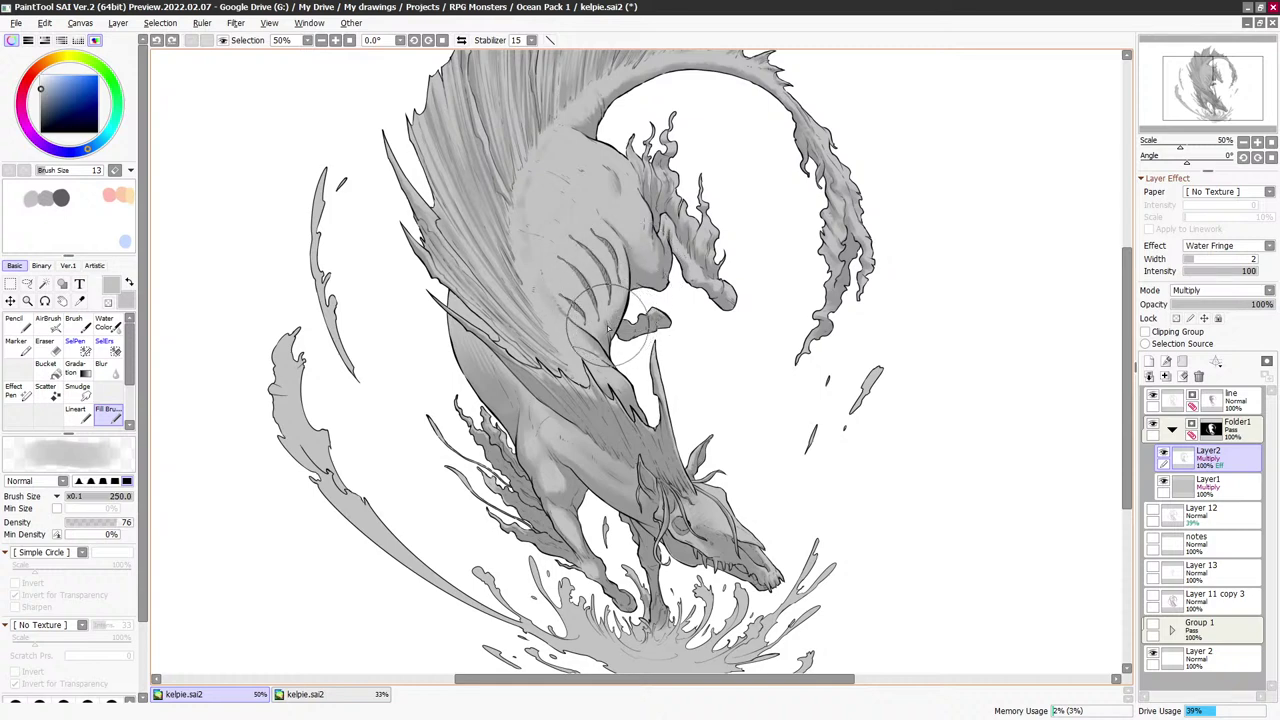
Touch up the shading where the hind leg meets the belly with gray at brush size 40 and transparent at size 10
{"action": "key", "text": "bracketleft"}
{"action": "key", "text": "bracketleft"}
{"action": "key", "text": "bracketleft"}
{"action": "key", "text": "bracketleft"}
{"action": "key", "text": "bracketleft"}
{"action": "key", "text": "bracketleft"}
{"action": "key", "text": "bracketleft"}
{"action": "key", "text": "bracketleft"}
{"action": "key", "text": "bracketleft"}
{"action": "scroll", "coordinate": [654, 256], "scroll_direction": "up", "scroll_amount": 1}
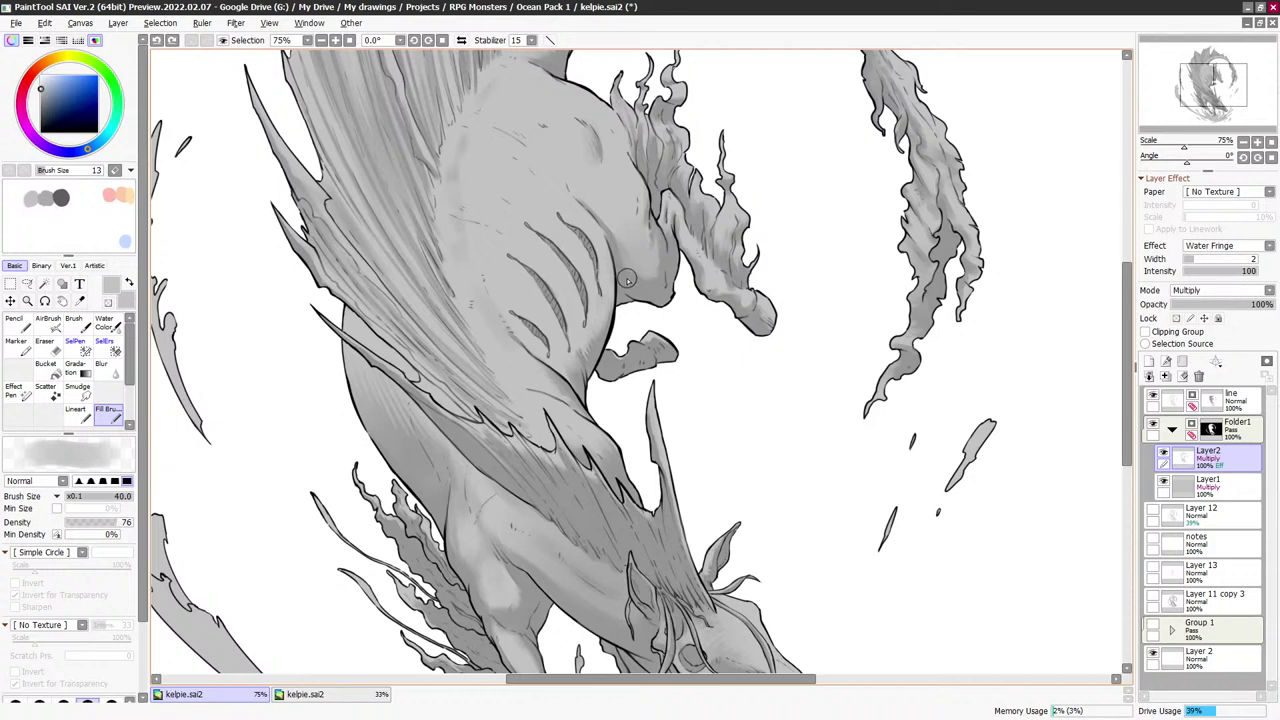
{"action": "key", "text": "bracketleft"}
{"action": "key", "text": "e"}
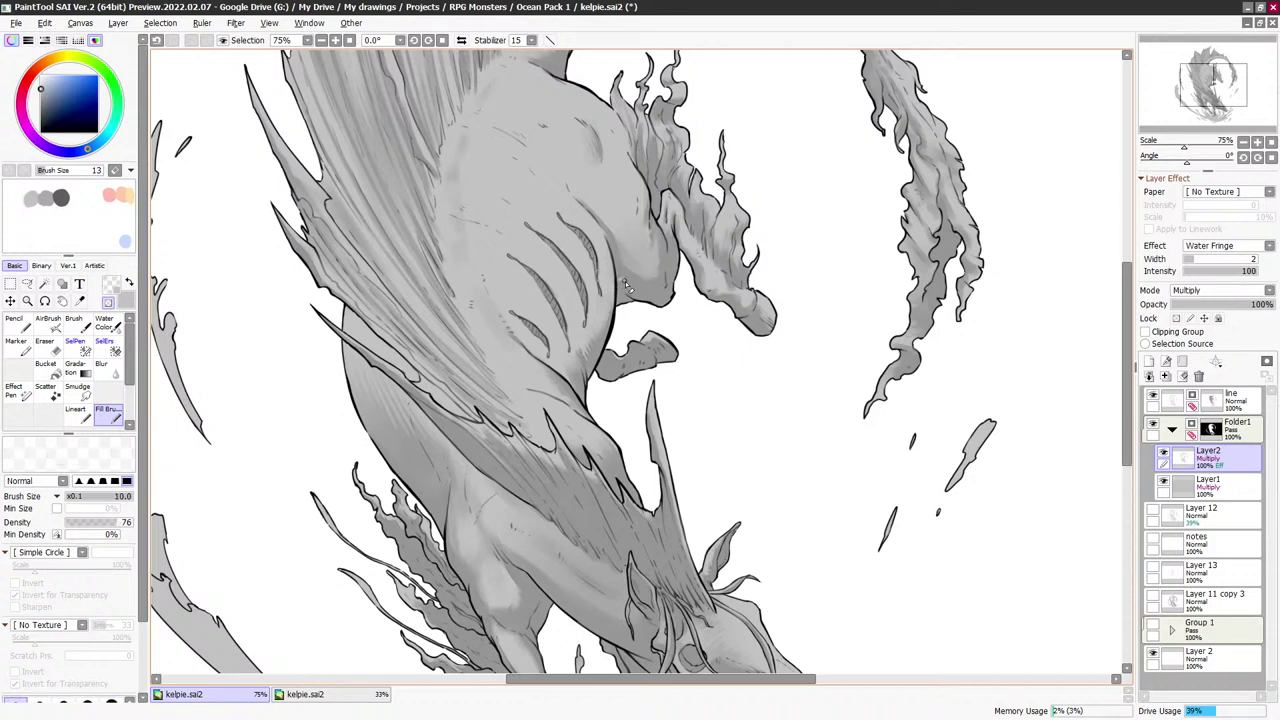
On the line layer, add a short black Lineart stroke at size 7 where the hind leg meets the belly, undoing unsatisfactory attempts
{"action": "left_click", "coordinate": [1215, 400]}
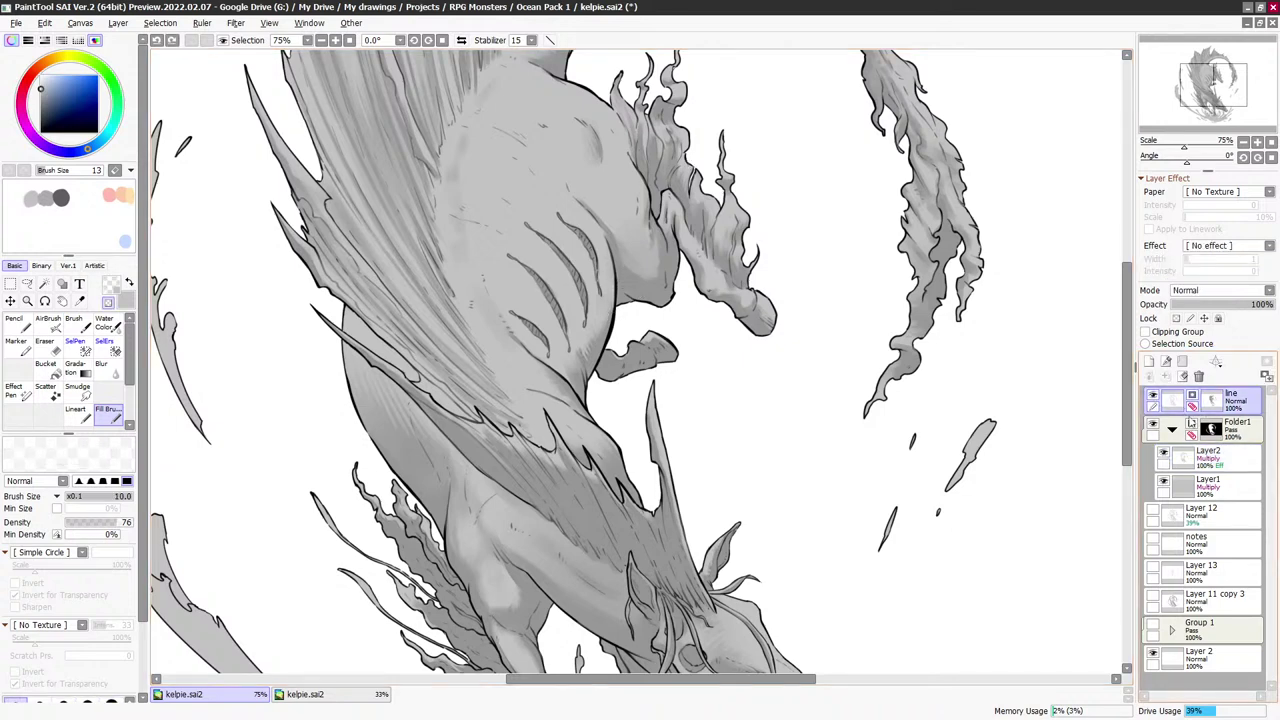
{"action": "left_click", "coordinate": [76, 412]}
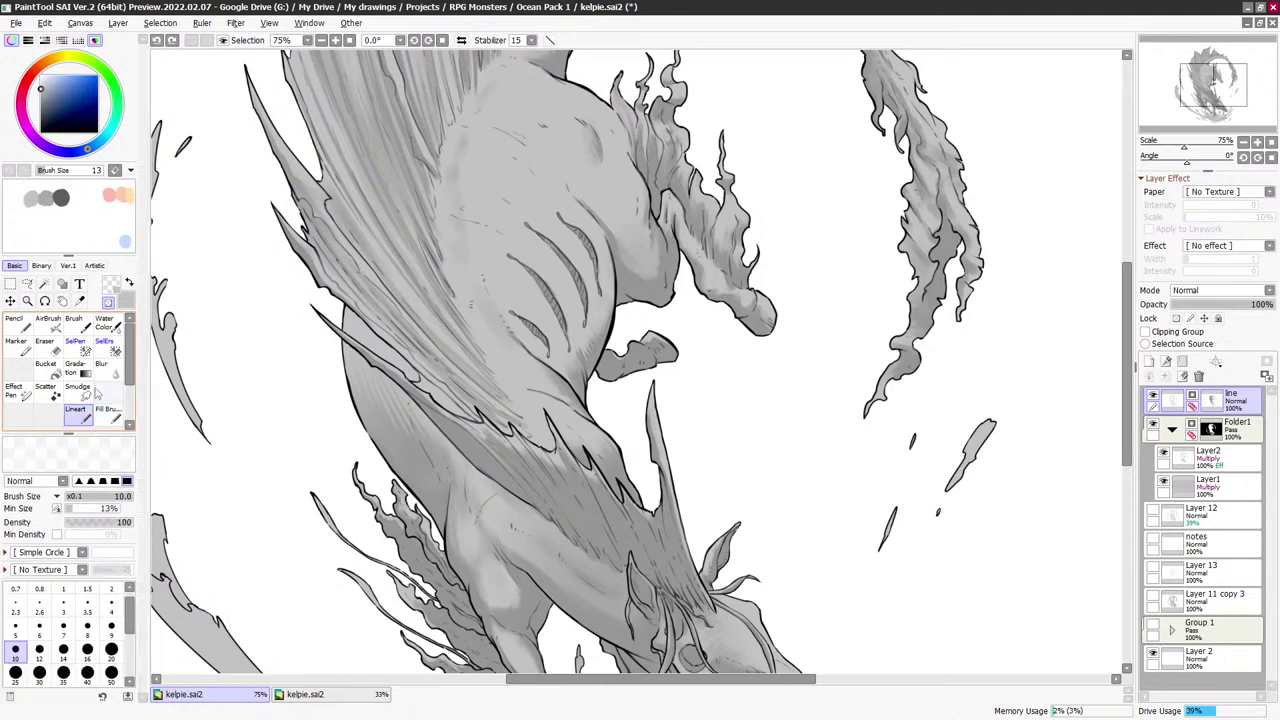
{"action": "key", "text": "bracketleft"}
{"action": "key", "text": "bracketleft"}
{"action": "key", "text": "bracketleft"}
{"action": "key", "text": "e"}
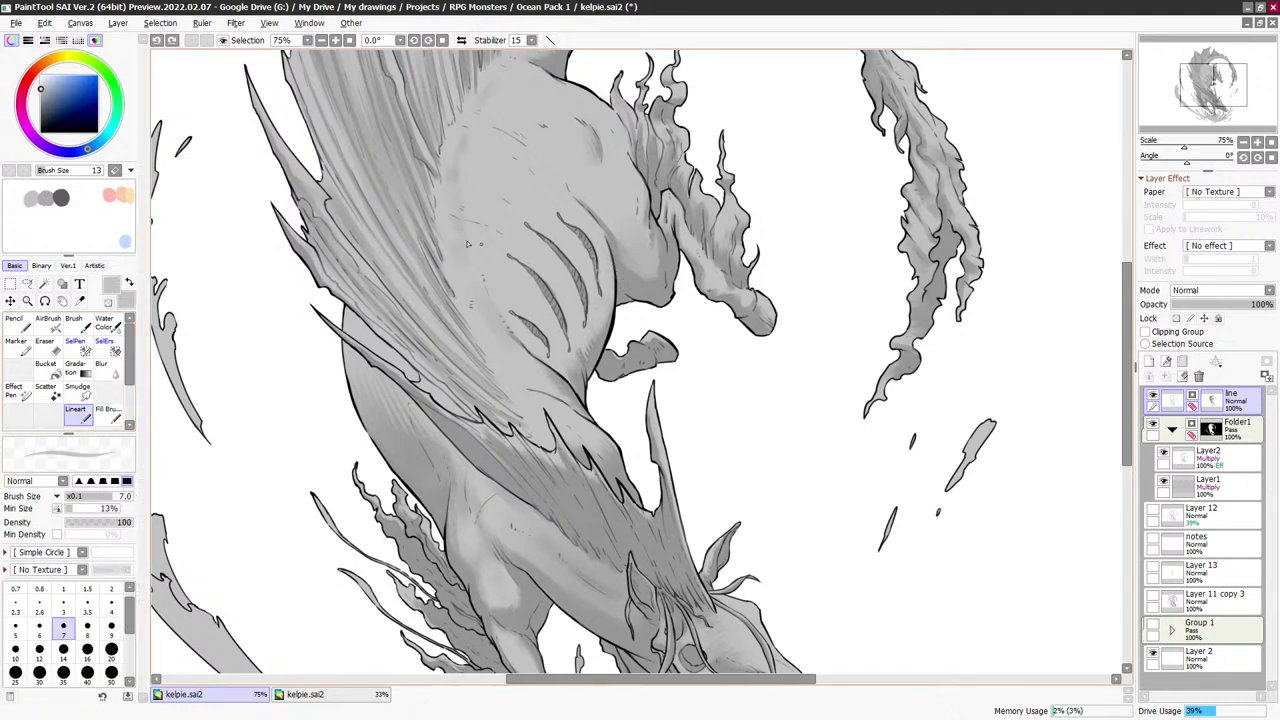
{"action": "left_click_drag", "start_coordinate": [626, 282], "coordinate": [629, 273]}
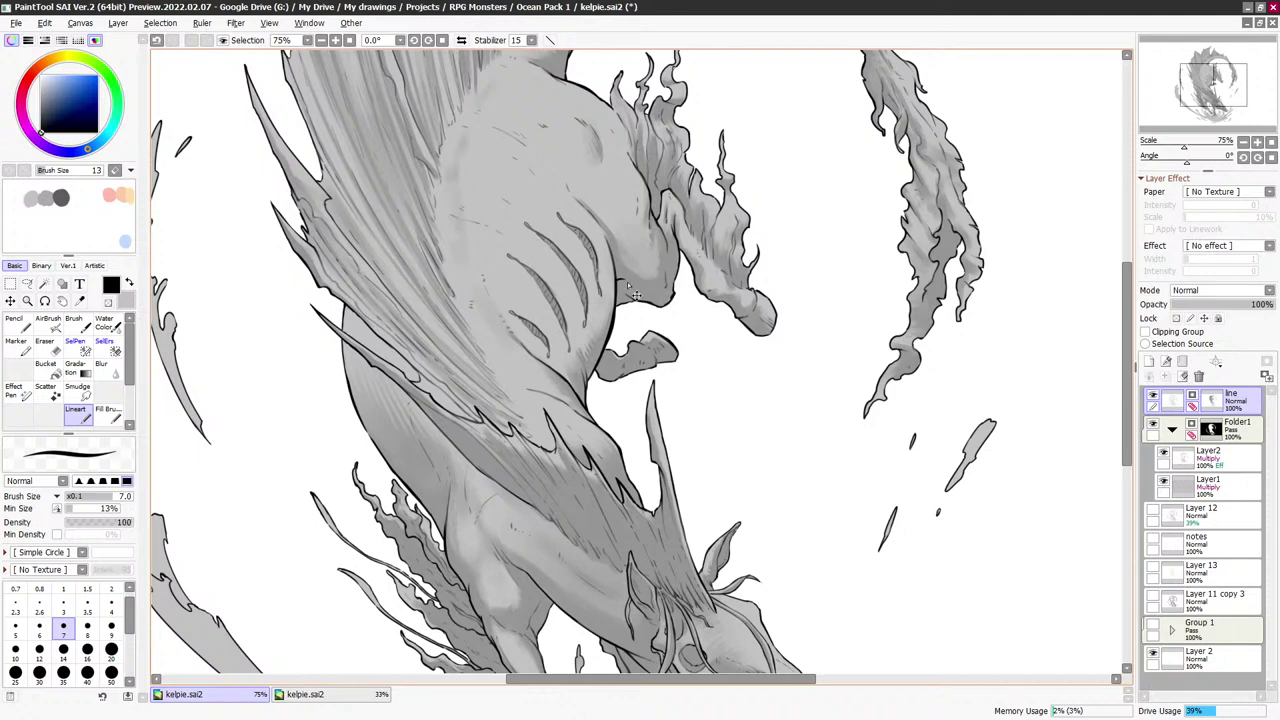
{"action": "key", "text": "ctrl+z"}
{"action": "left_click_drag", "start_coordinate": [617, 282], "coordinate": [627, 281]}
{"action": "key", "text": "ctrl+z"}
{"action": "key", "text": "ctrl+z"}
{"action": "left_click", "coordinate": [625, 286]}
Soften the body's line art on the line layer's mask using the Fill Brush with transparent color, enlarging it from 10 to 35
{"action": "left_click", "coordinate": [1206, 403]}
{"action": "left_click", "coordinate": [108, 414]}
{"action": "key", "text": "minus"}
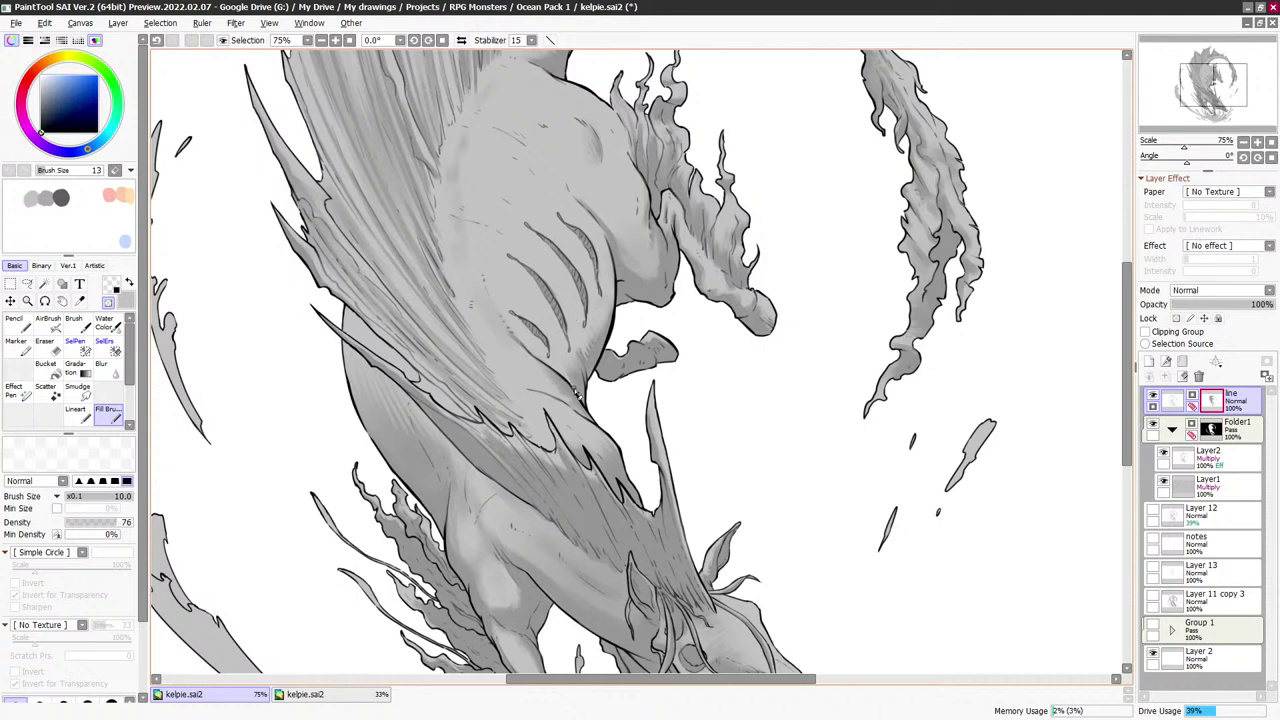
{"action": "key", "text": "bracketright"}
{"action": "key", "text": "bracketright"}
{"action": "key", "text": "bracketright"}
{"action": "key", "text": "bracketright"}
{"action": "key", "text": "bracketright"}
{"action": "key", "text": "bracketright"}
{"action": "key", "text": "bracketright"}
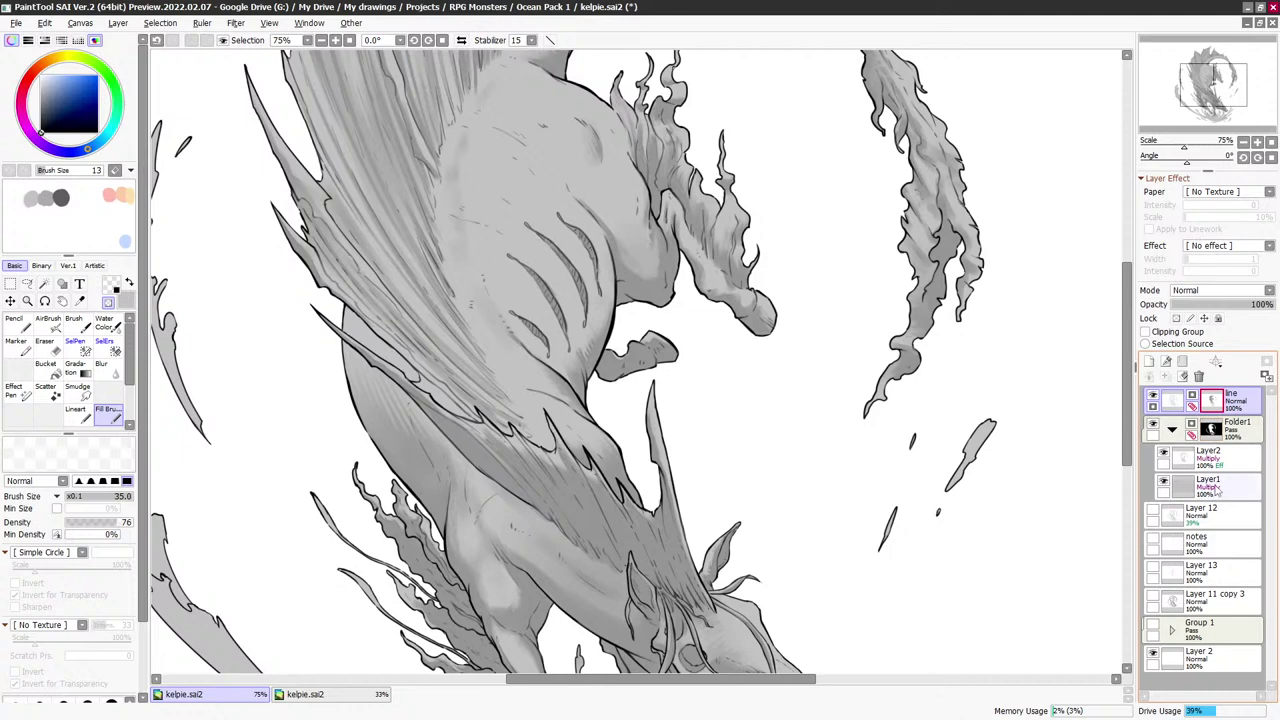
On Layer2, shade the inner base of the water splash behind the front leg in gray at brush sizes 7 to 10
{"action": "left_click", "coordinate": [1218, 460]}
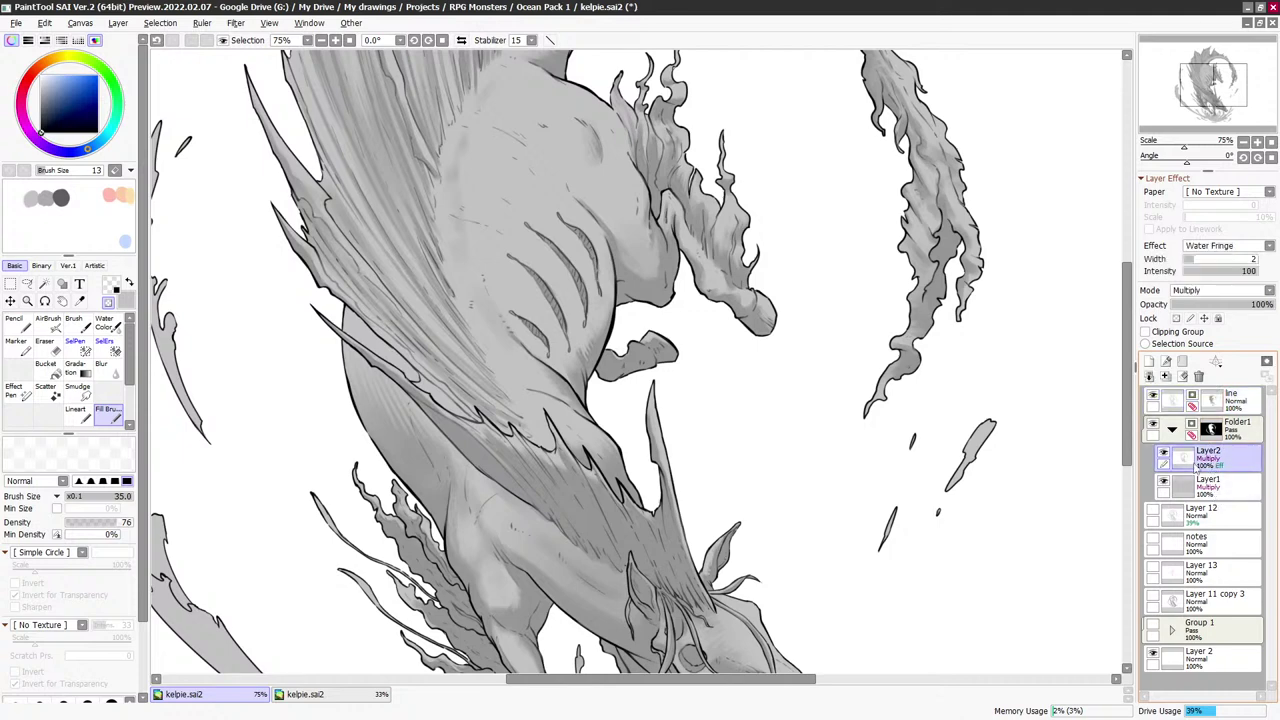
{"action": "right_click", "coordinate": [35, 194]}
{"action": "left_click_drag", "start_coordinate": [636, 356], "coordinate": [619, 210]}
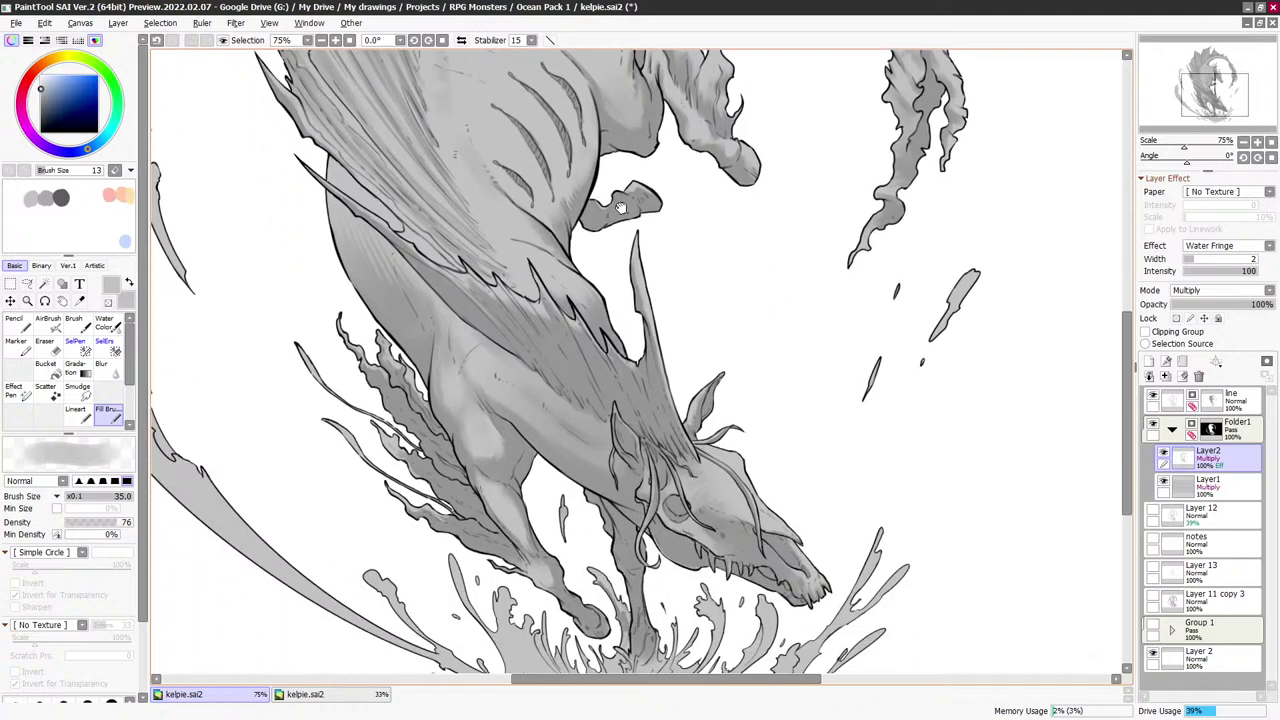
{"action": "left_click_drag", "start_coordinate": [617, 402], "coordinate": [613, 213]}
{"action": "key", "text": "bracketleft"}
{"action": "scroll", "coordinate": [552, 427], "scroll_direction": "down", "scroll_amount": 2}
{"action": "scroll", "coordinate": [560, 400], "scroll_direction": "up", "scroll_amount": 1}
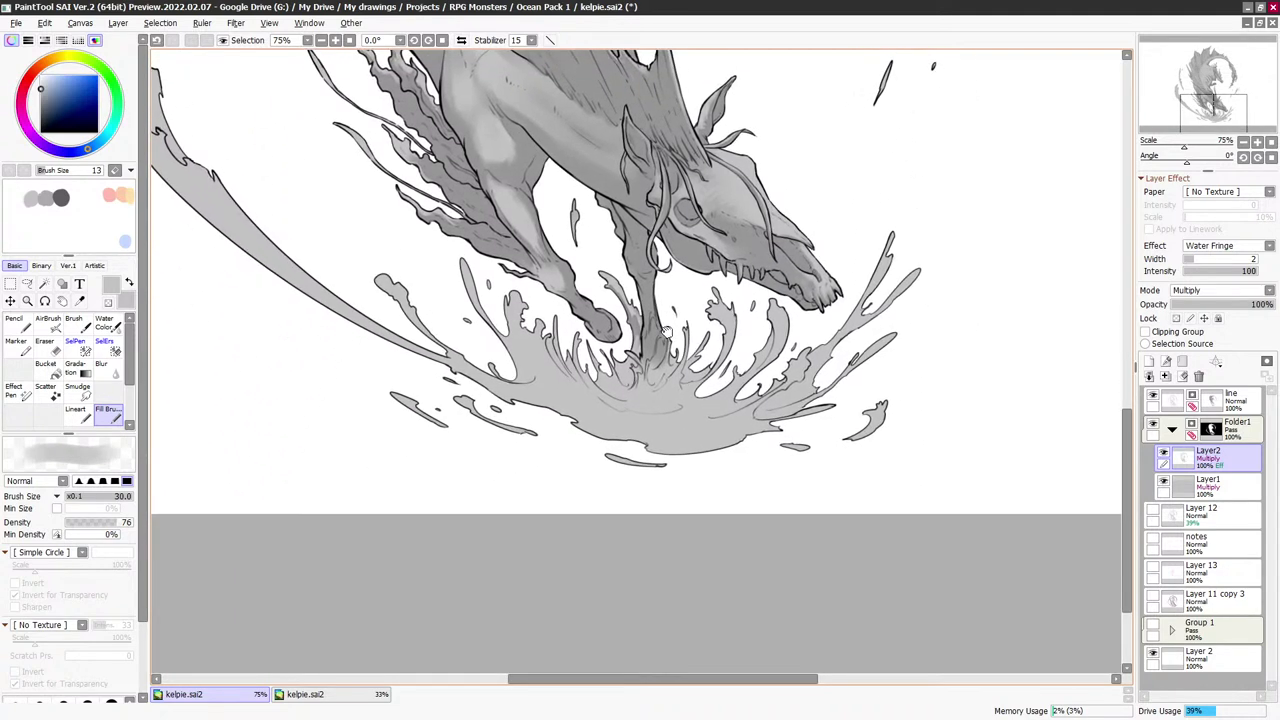
{"action": "key", "text": "bracketleft"}
{"action": "key", "text": "bracketleft"}
{"action": "key", "text": "bracketleft"}
{"action": "key", "text": "bracketleft"}
{"action": "key", "text": "bracketleft"}
{"action": "key", "text": "bracketleft"}
{"action": "key", "text": "bracketleft"}
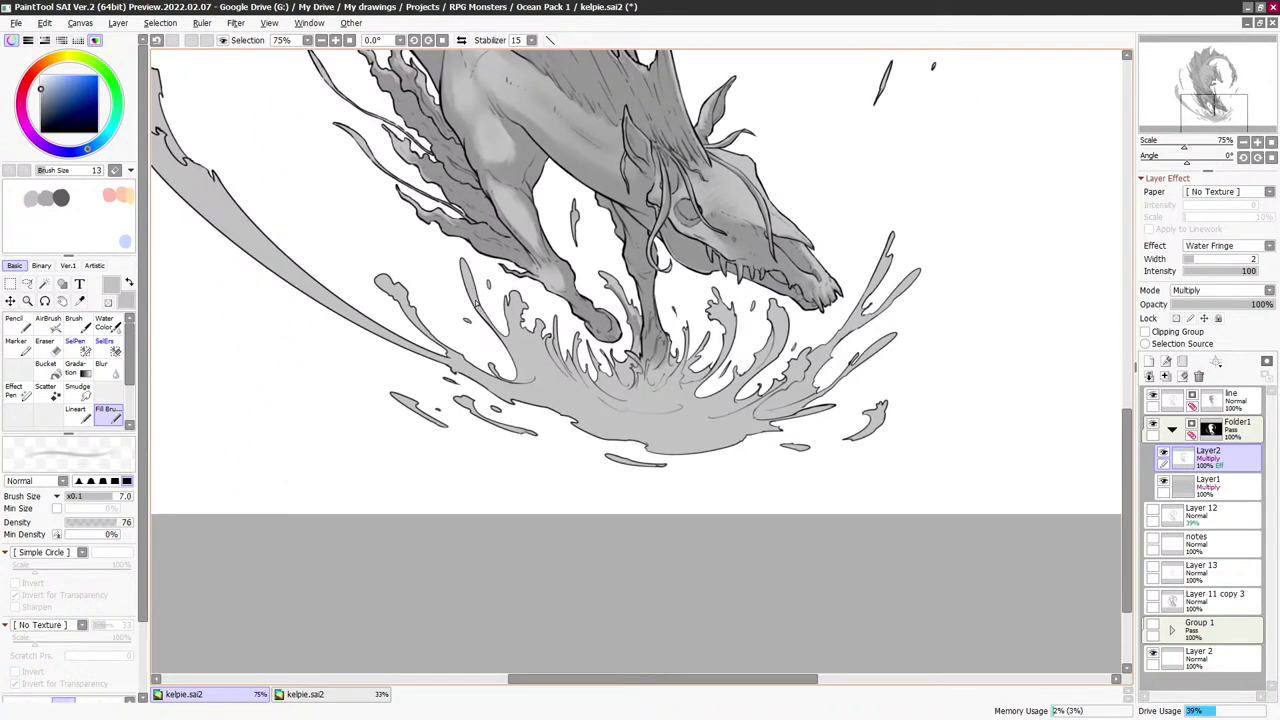
{"action": "key", "text": "bracketright"}
{"action": "mouse_move", "coordinate": [521, 364]}
{"action": "left_mouse_down"}
{"action": "mouse_move", "coordinate": [530, 378]}
{"action": "mouse_move", "coordinate": [510, 360]}
{"action": "left_mouse_up"}
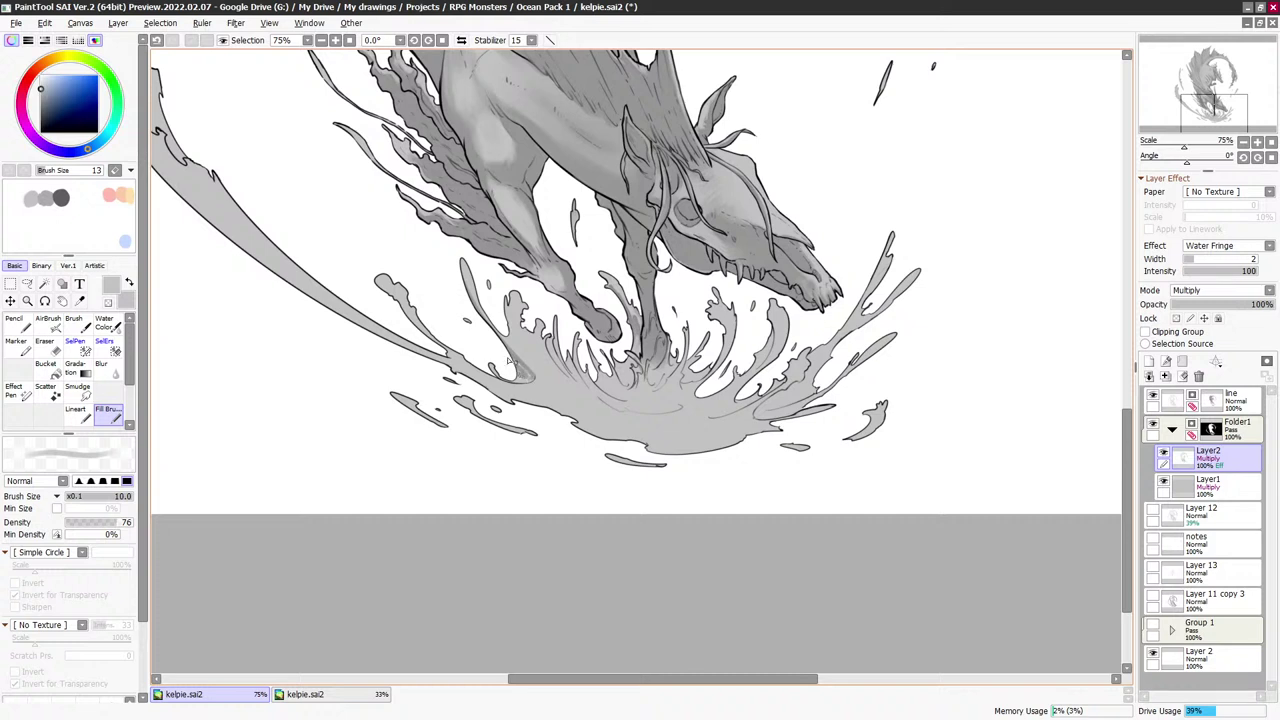
Build up the gray shading on the splash column behind the front hoof at brush size 16
{"action": "key", "text": "bracketright"}
{"action": "key", "text": "bracketright"}
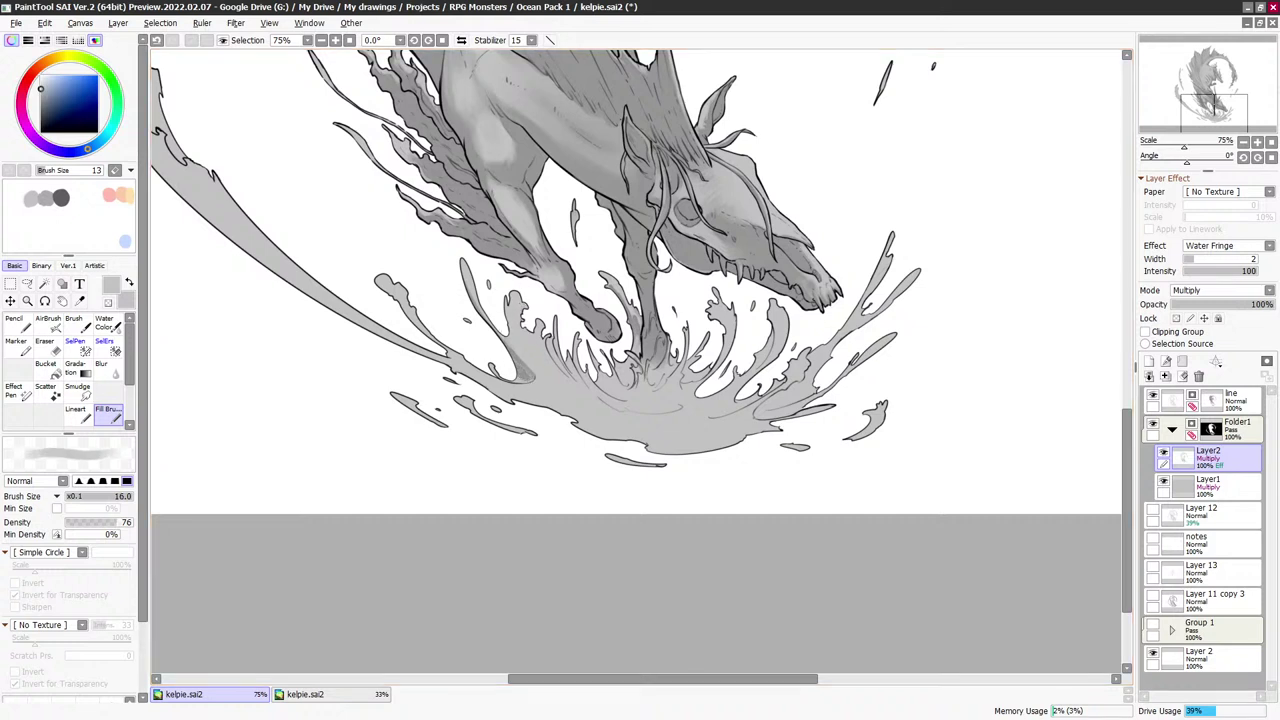
{"action": "left_click", "coordinate": [518, 308], "text": "alt"}
{"action": "key", "text": "x"}
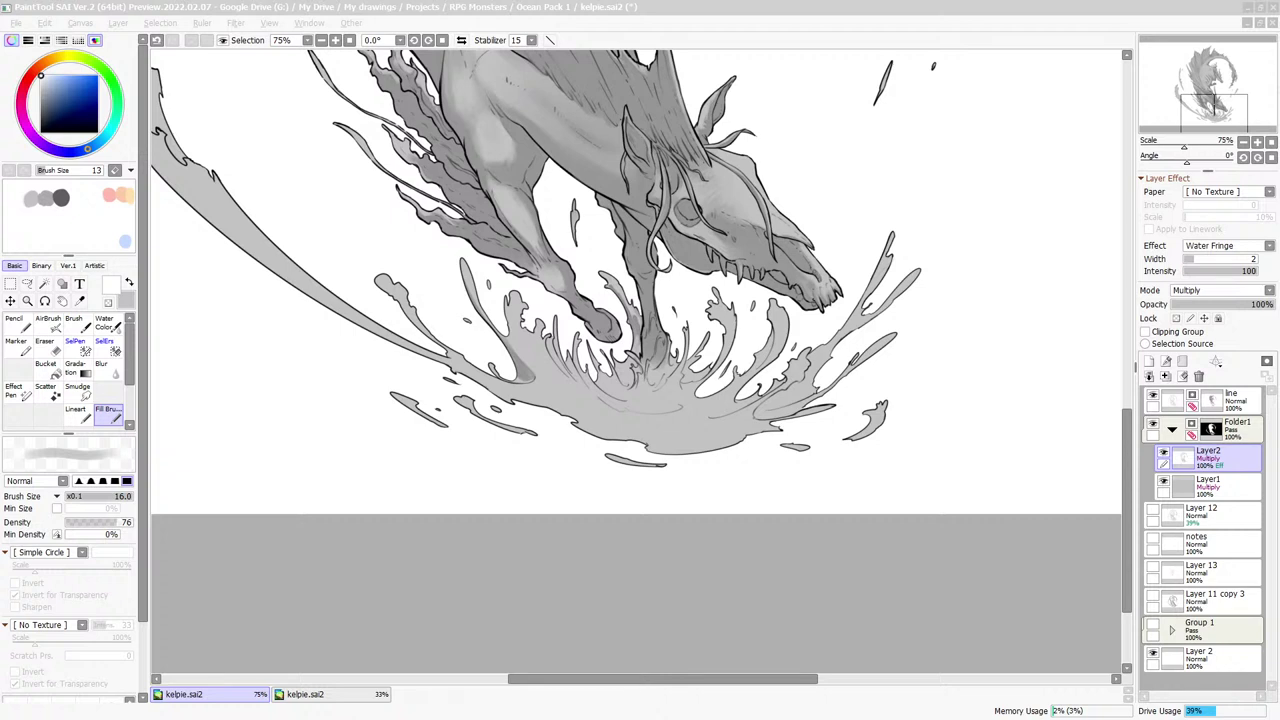
{"action": "left_click", "coordinate": [826, 12]}
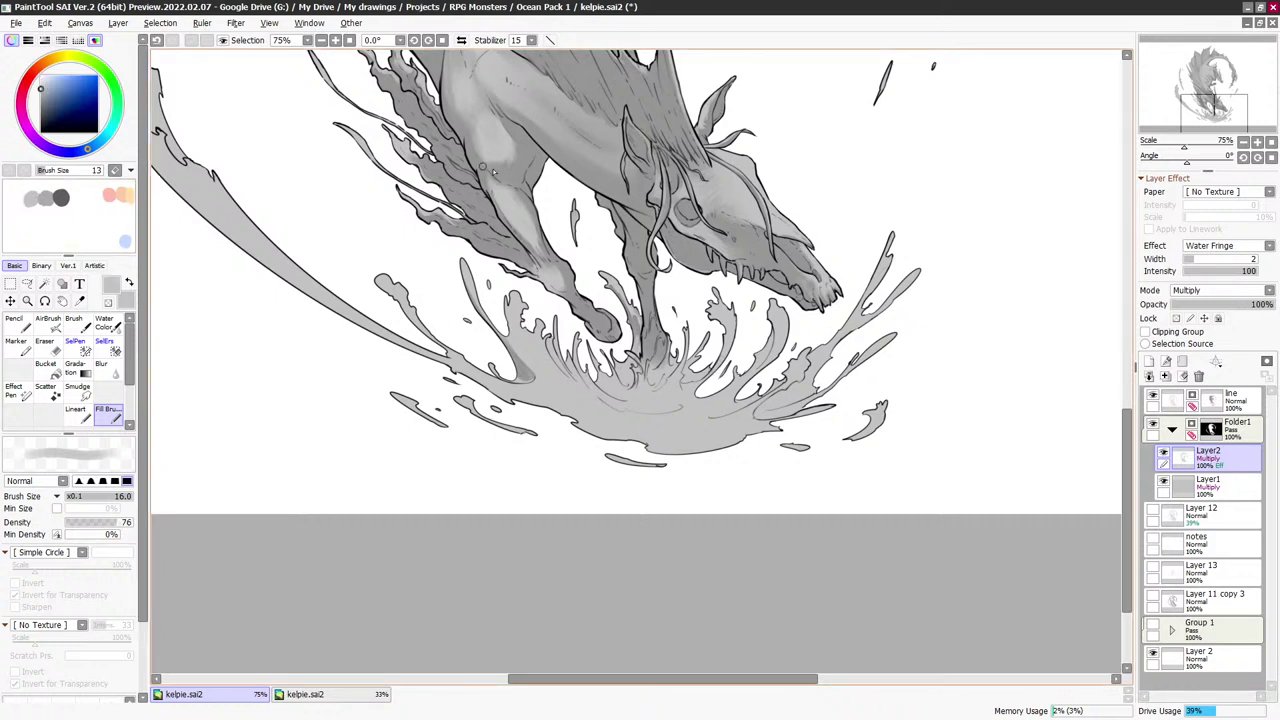
Shade the curled splash below the kelpie's jaw in gray at brush size 9
{"action": "key", "text": "bracketleft"}
{"action": "key", "text": "bracketleft"}
{"action": "key", "text": "bracketleft"}
{"action": "key", "text": "bracketleft"}
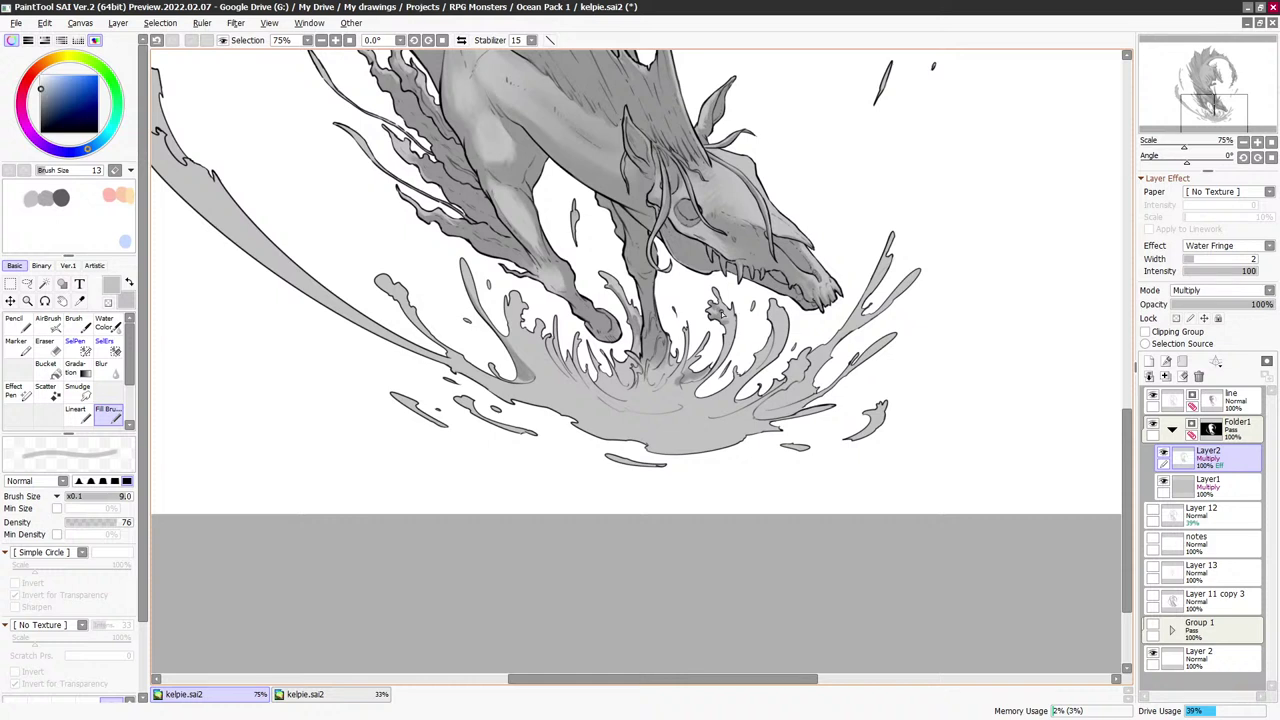
Shade the splash strands around the front hoof in gray at brush size 9, trimming the edges with transparent color
{"action": "left_click_drag", "start_coordinate": [727, 318], "coordinate": [722, 356]}
{"action": "mouse_move", "coordinate": [612, 352]}
{"action": "left_mouse_down"}
{"action": "mouse_move", "coordinate": [624, 372]}
{"action": "mouse_move", "coordinate": [633, 362]}
{"action": "left_mouse_up"}
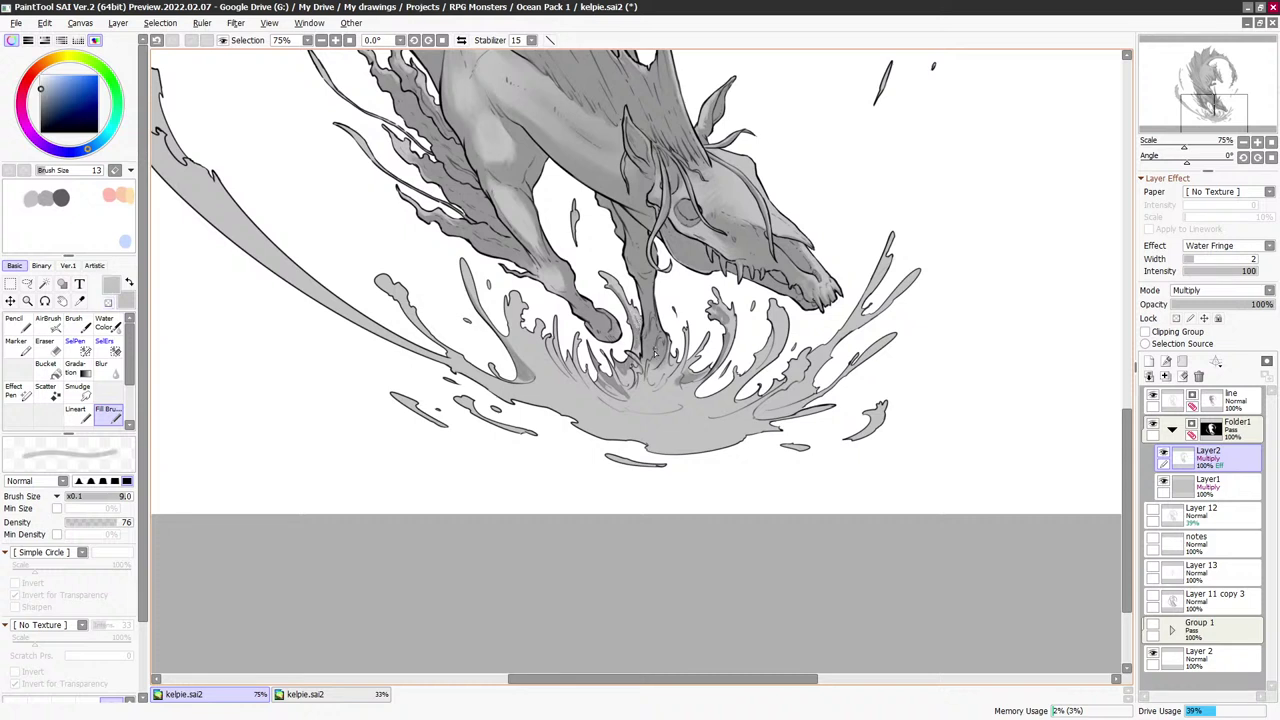
{"action": "key", "text": "minus"}
{"action": "mouse_move", "coordinate": [654, 368]}
{"action": "left_mouse_down"}
{"action": "mouse_move", "coordinate": [663, 349]}
{"action": "mouse_move", "coordinate": [666, 376]}
{"action": "left_mouse_up"}
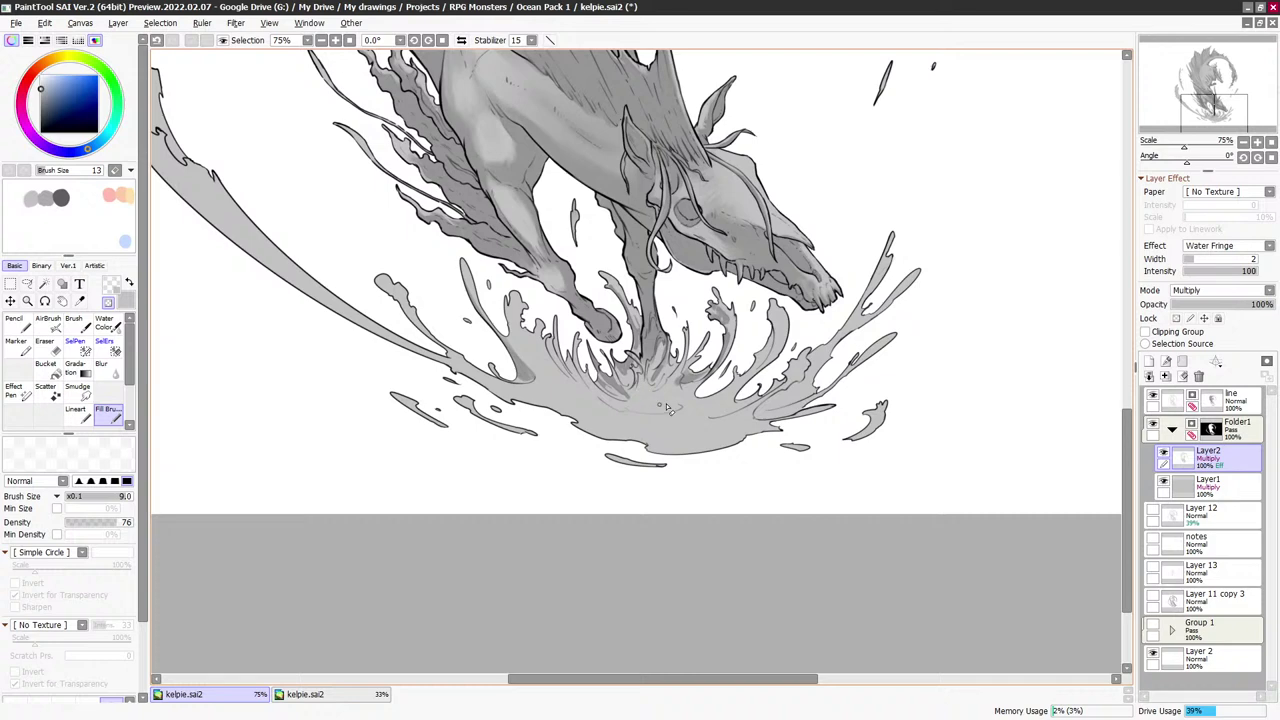
Shade the lower rim of the splash pool in gray and soften it with transparent color at brush sizes up to 30
{"action": "mouse_move", "coordinate": [597, 399]}
{"action": "left_mouse_down"}
{"action": "mouse_move", "coordinate": [700, 406]}
{"action": "mouse_move", "coordinate": [664, 393]}
{"action": "mouse_move", "coordinate": [652, 418]}
{"action": "left_mouse_up"}
{"action": "mouse_move", "coordinate": [557, 403]}
{"action": "left_mouse_down"}
{"action": "mouse_move", "coordinate": [578, 436]}
{"action": "mouse_move", "coordinate": [522, 410]}
{"action": "left_mouse_up"}
{"action": "key", "text": "minus"}
{"action": "key", "text": "bracketright"}
{"action": "key", "text": "minus"}
{"action": "key", "text": "bracketright"}
{"action": "key", "text": "bracketright"}
{"action": "key", "text": "bracketright"}
{"action": "key", "text": "bracketright"}
{"action": "mouse_move", "coordinate": [592, 438]}
{"action": "left_mouse_down"}
{"action": "mouse_move", "coordinate": [665, 443]}
{"action": "mouse_move", "coordinate": [694, 420]}
{"action": "mouse_move", "coordinate": [592, 425]}
{"action": "mouse_move", "coordinate": [642, 420]}
{"action": "mouse_move", "coordinate": [704, 385]}
{"action": "left_mouse_up"}
{"action": "key", "text": "minus"}
{"action": "key", "text": "bracketleft"}
{"action": "key", "text": "bracketleft"}
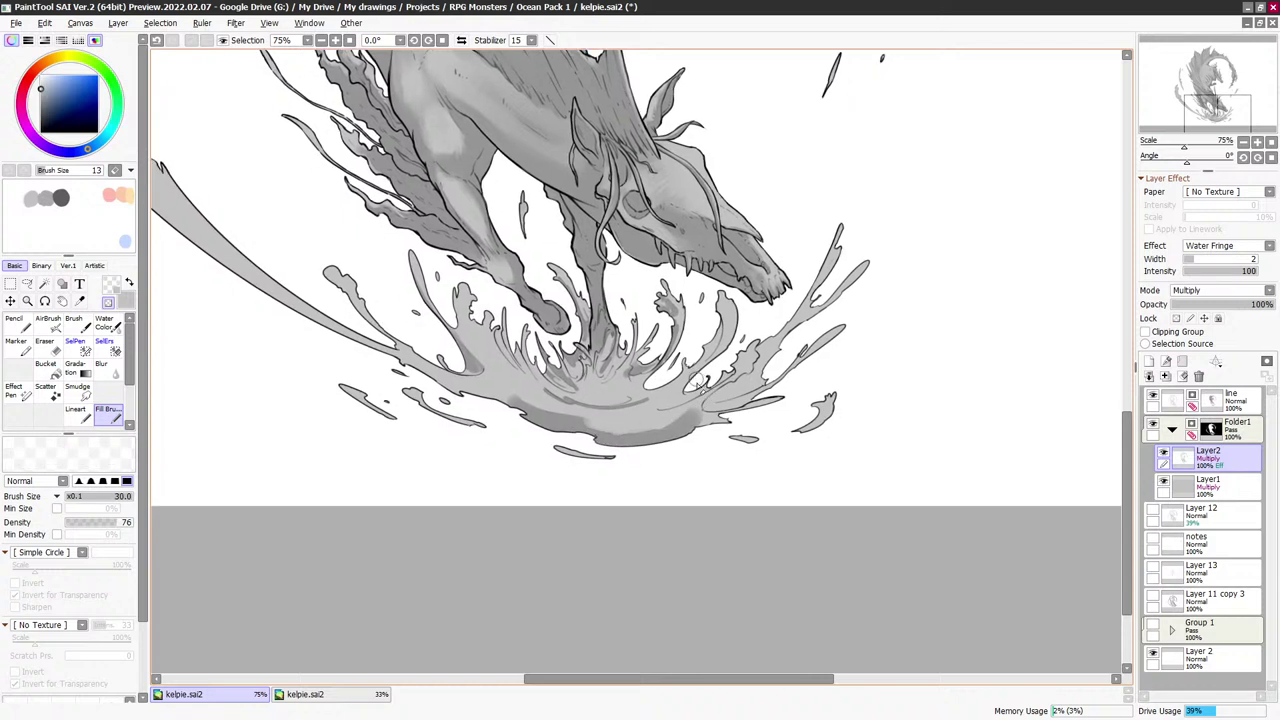
Refine the shading along the pool's lower right edge in gray at brush size 16 and smaller, cleaning up with transparent color at 9
{"action": "key", "text": "minus"}
{"action": "key", "text": "bracketleft"}
{"action": "key", "text": "bracketleft"}
{"action": "key", "text": "bracketleft"}
{"action": "key", "text": "bracketleft"}
{"action": "key", "text": "bracketleft"}
{"action": "key", "text": "bracketleft"}
{"action": "key", "text": "bracketleft"}
{"action": "key", "text": "bracketleft"}
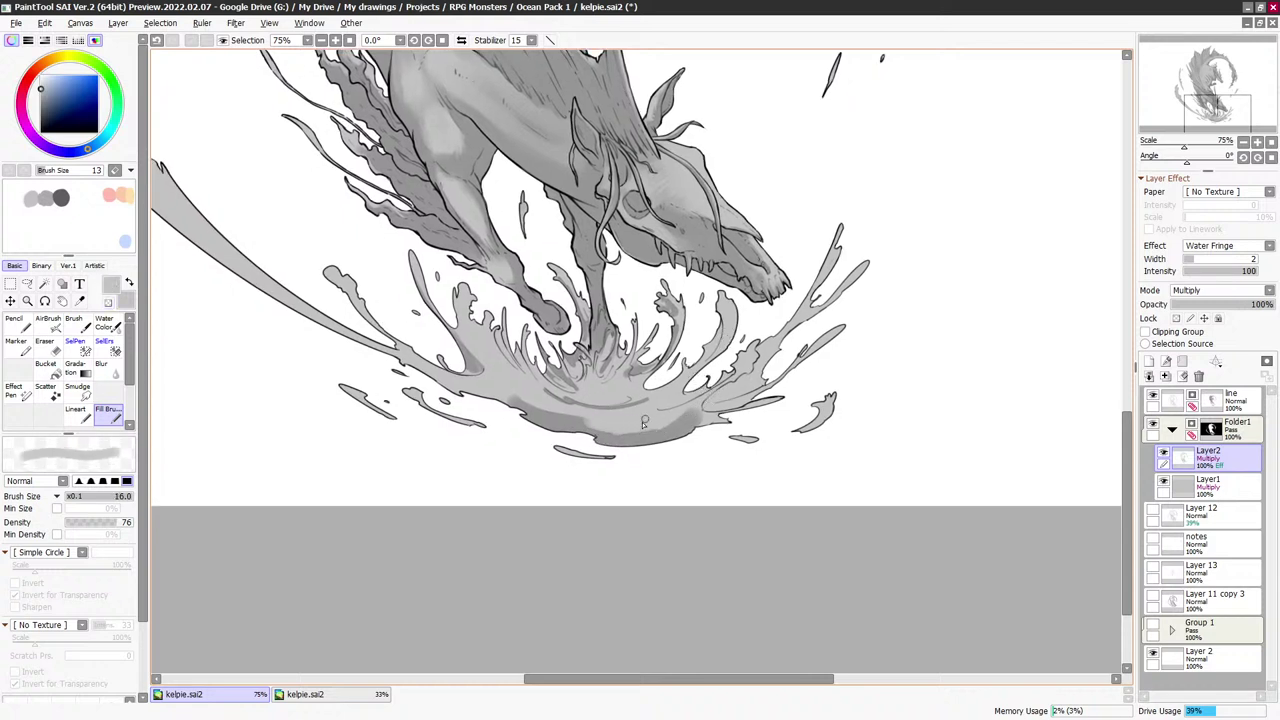
{"action": "key", "text": "bracketleft"}
{"action": "left_click_drag", "start_coordinate": [630, 420], "coordinate": [730, 398]}
{"action": "key", "text": "bracketright"}
{"action": "key", "text": "bracketright"}
{"action": "key", "text": "e"}
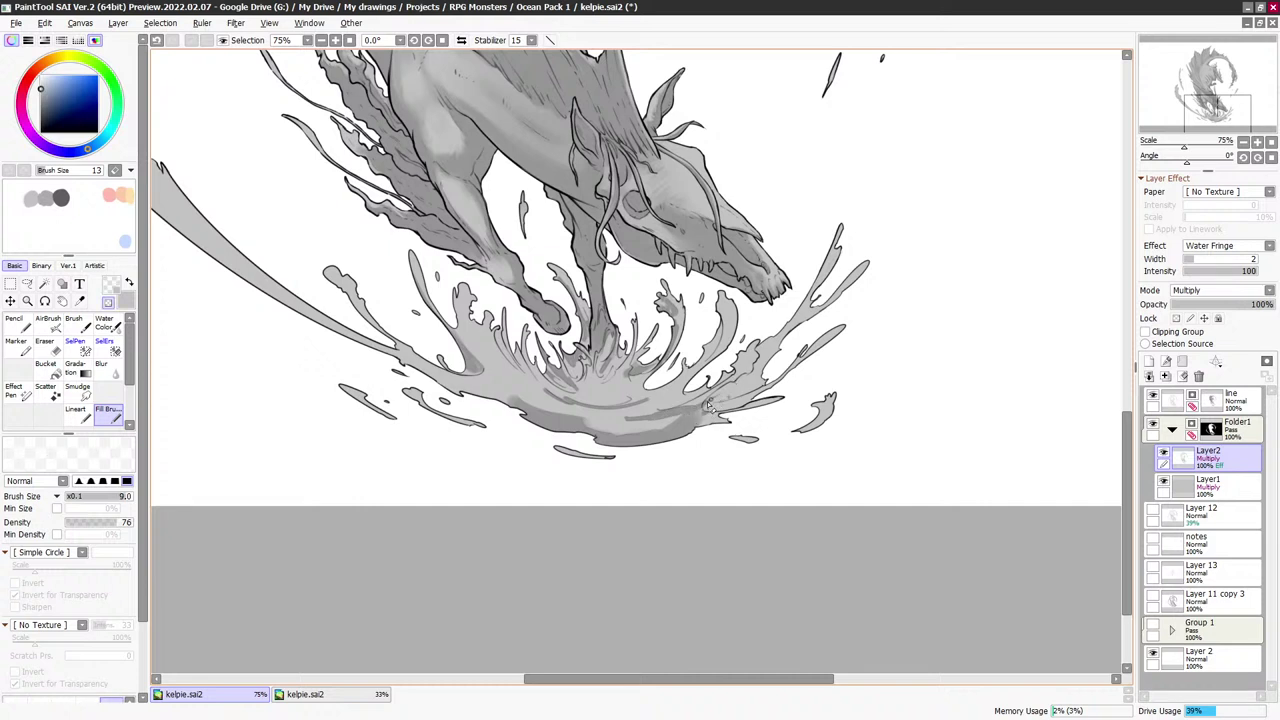
Shade the tall curled splash column below the kelpie's muzzle in gray, then enlarge the brush to 25
{"action": "key", "text": "minus"}
{"action": "mouse_move", "coordinate": [666, 396]}
{"action": "left_mouse_down"}
{"action": "mouse_move", "coordinate": [722, 349]}
{"action": "mouse_move", "coordinate": [719, 320]}
{"action": "left_mouse_up"}
{"action": "key", "text": "bracketright"}
{"action": "key", "text": "bracketright"}
{"action": "key", "text": "bracketright"}
{"action": "key", "text": "bracketright"}
{"action": "key", "text": "bracketright"}
{"action": "key", "text": "bracketright"}
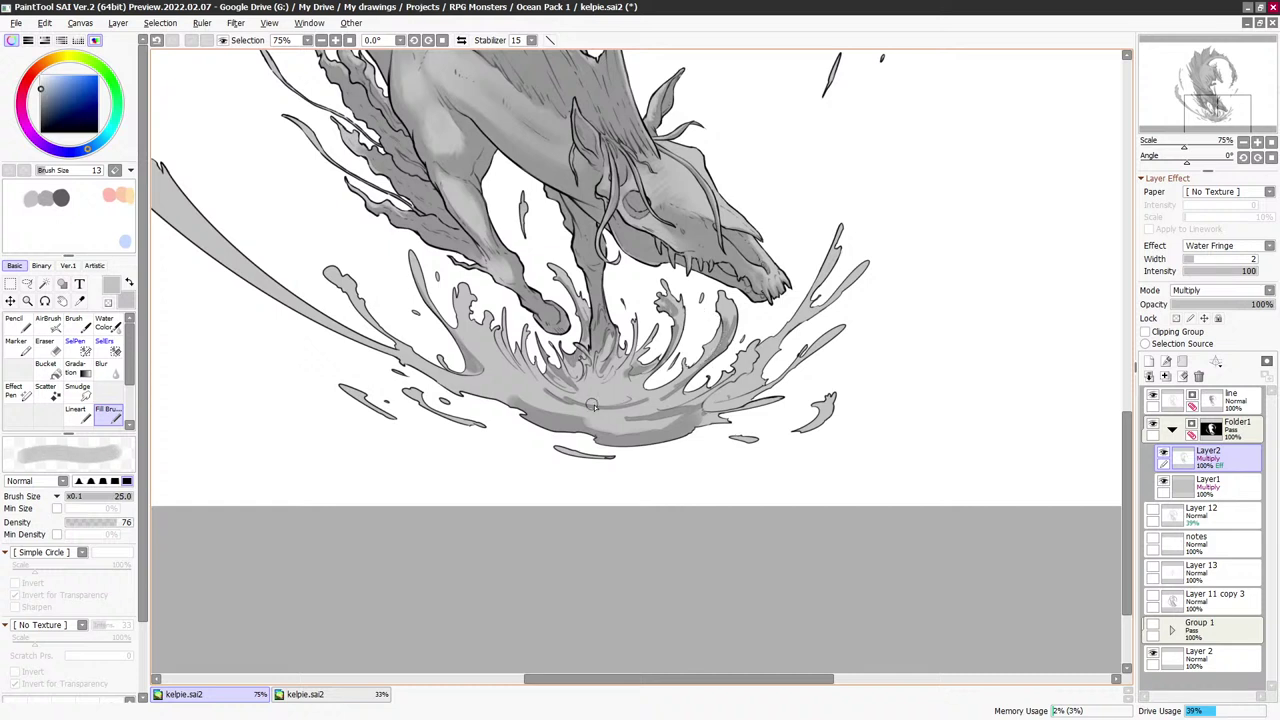
Paint gray ripple shading across the pool's center below the hoof at brush sizes 25 and 14, trimming with transparent color at 12
{"action": "mouse_move", "coordinate": [592, 404]}
{"action": "left_mouse_down"}
{"action": "mouse_move", "coordinate": [634, 381]}
{"action": "mouse_move", "coordinate": [581, 393]}
{"action": "mouse_move", "coordinate": [665, 371]}
{"action": "left_mouse_up"}
{"action": "key", "text": "minus"}
{"action": "key", "text": "minus"}
{"action": "key", "text": "bracketleft"}
{"action": "key", "text": "bracketleft"}
{"action": "key", "text": "bracketleft"}
{"action": "key", "text": "bracketleft"}
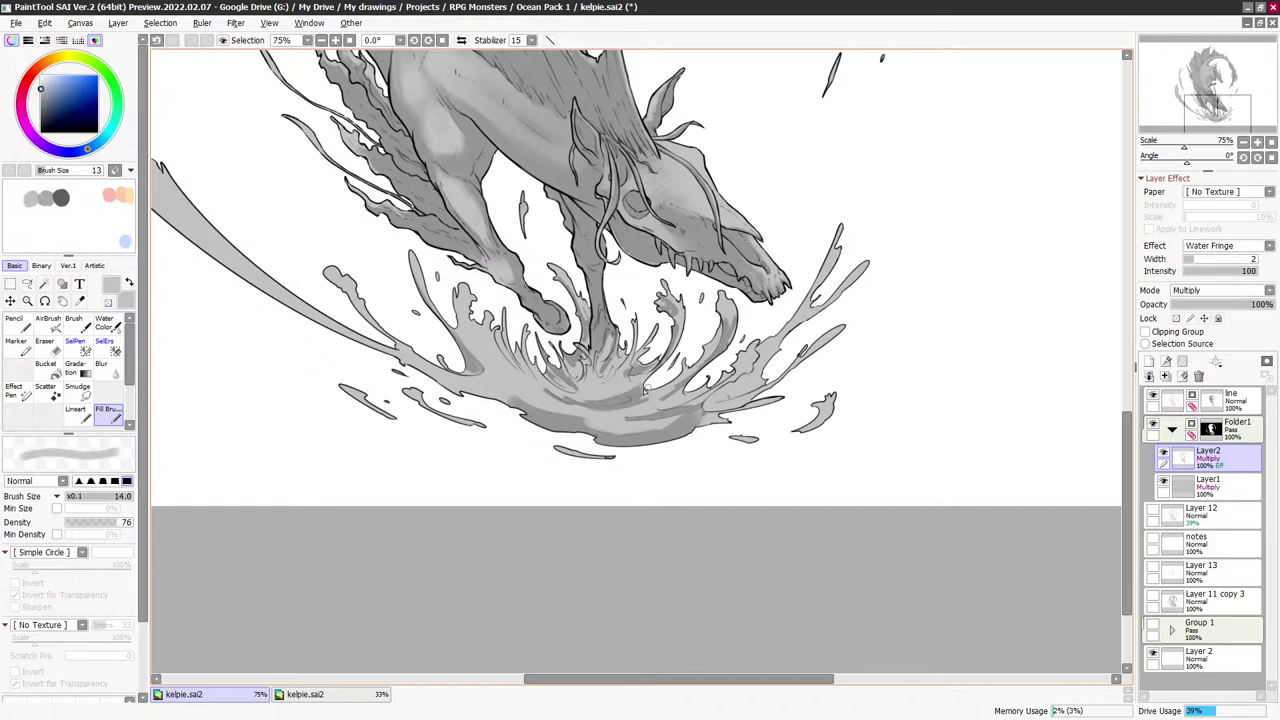
{"action": "key", "text": "minus"}
{"action": "left_click_drag", "start_coordinate": [585, 398], "coordinate": [632, 385]}
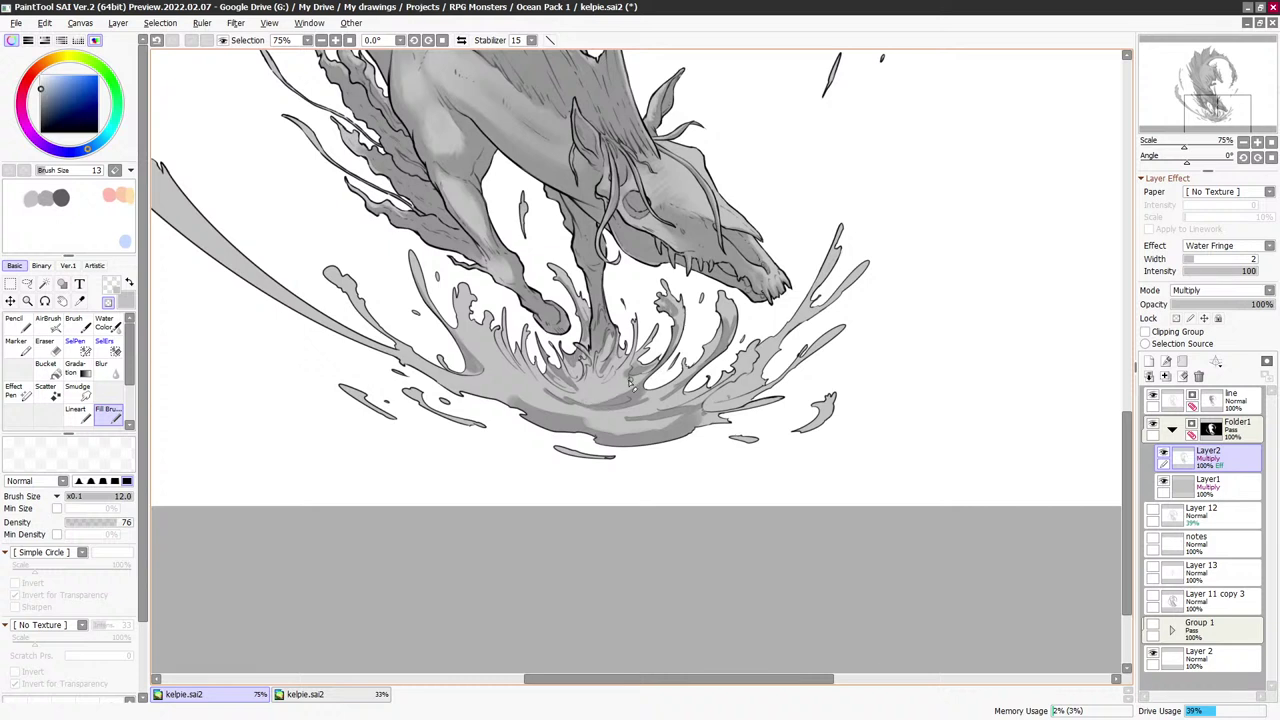
Shade the thin splash strands just left of the front hoof at brush size 8, alternating gray and transparent color
{"action": "key", "text": "minus"}
{"action": "key", "text": "bracketleft"}
{"action": "key", "text": "bracketleft"}
{"action": "key", "text": "x"}
{"action": "key", "text": "x"}
{"action": "key", "text": "x"}
{"action": "key", "text": "x"}
{"action": "key", "text": "bracketleft"}
{"action": "key", "text": "x"}
{"action": "key", "text": "x"}
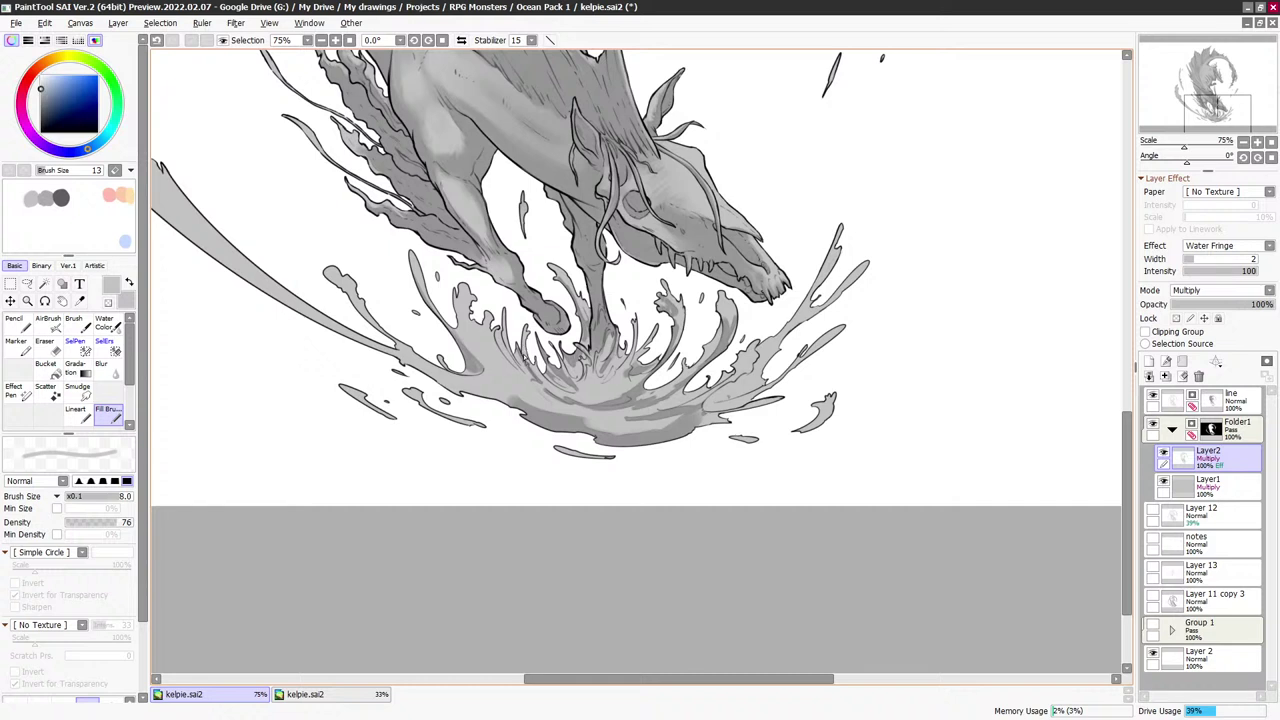
{"action": "key", "text": "c"}
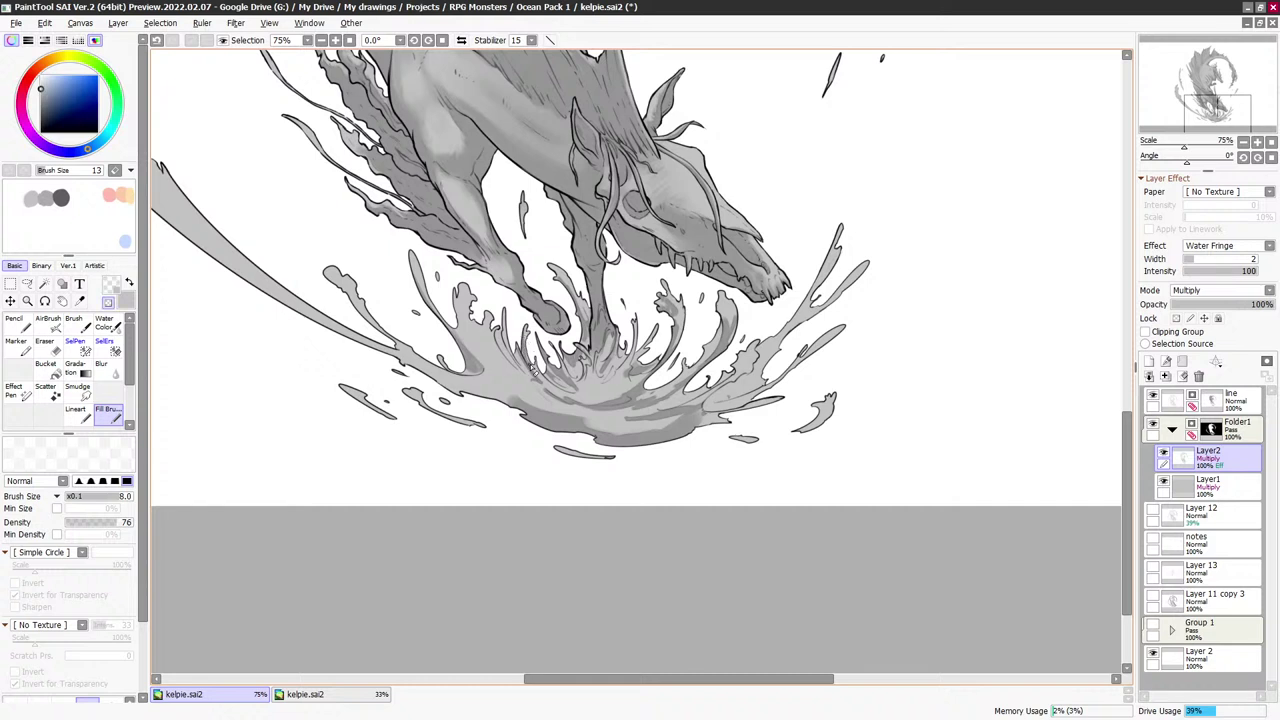
{"action": "key", "text": "c"}
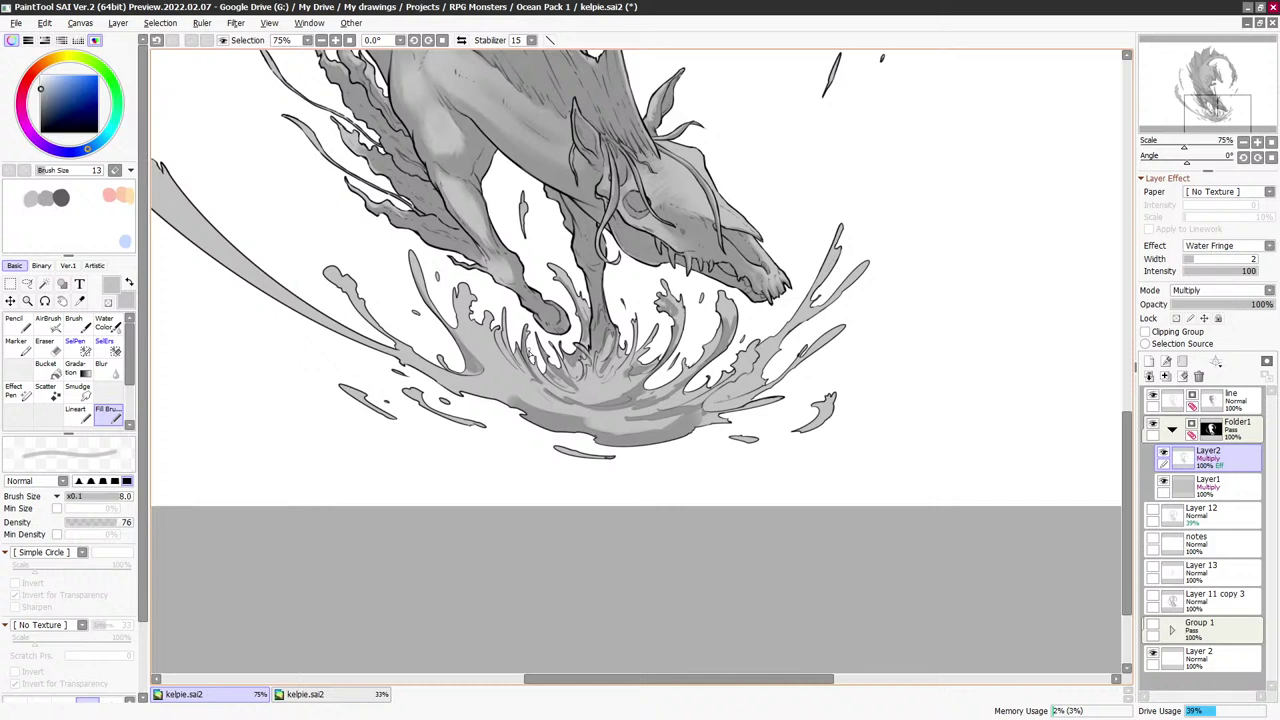
Refine the shading of the outer thin strands beside the left splash column at brush size 7, trimming with transparent color
{"action": "key", "text": "c"}
{"action": "key", "text": "c"}
{"action": "key", "text": "c"}
{"action": "key", "text": "c"}
{"action": "key", "text": "bracketleft"}
{"action": "key", "text": "c"}
{"action": "key", "text": "c"}
{"action": "key", "text": "c"}
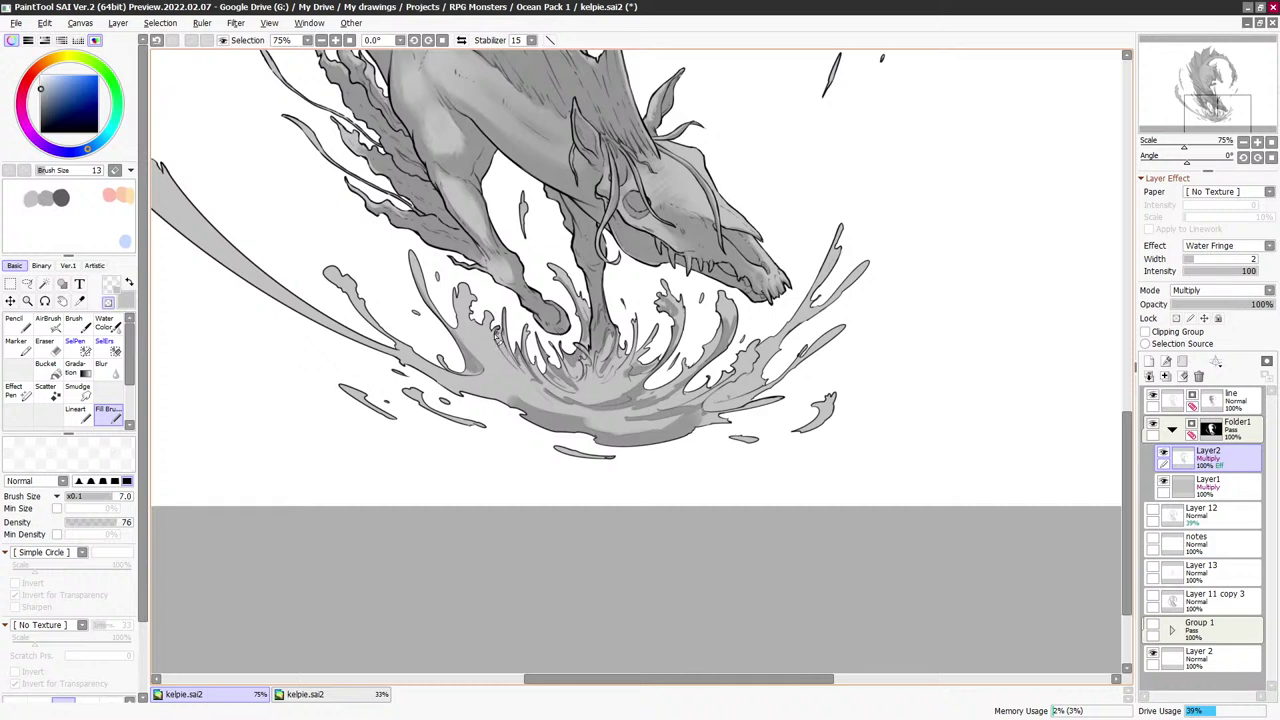
{"action": "key", "text": "c"}
Shade the inner edge of the left splash column at brush sizes 9 to 12, alternating gray and transparent color
{"action": "key", "text": "bracketright"}
{"action": "key", "text": "bracketright"}
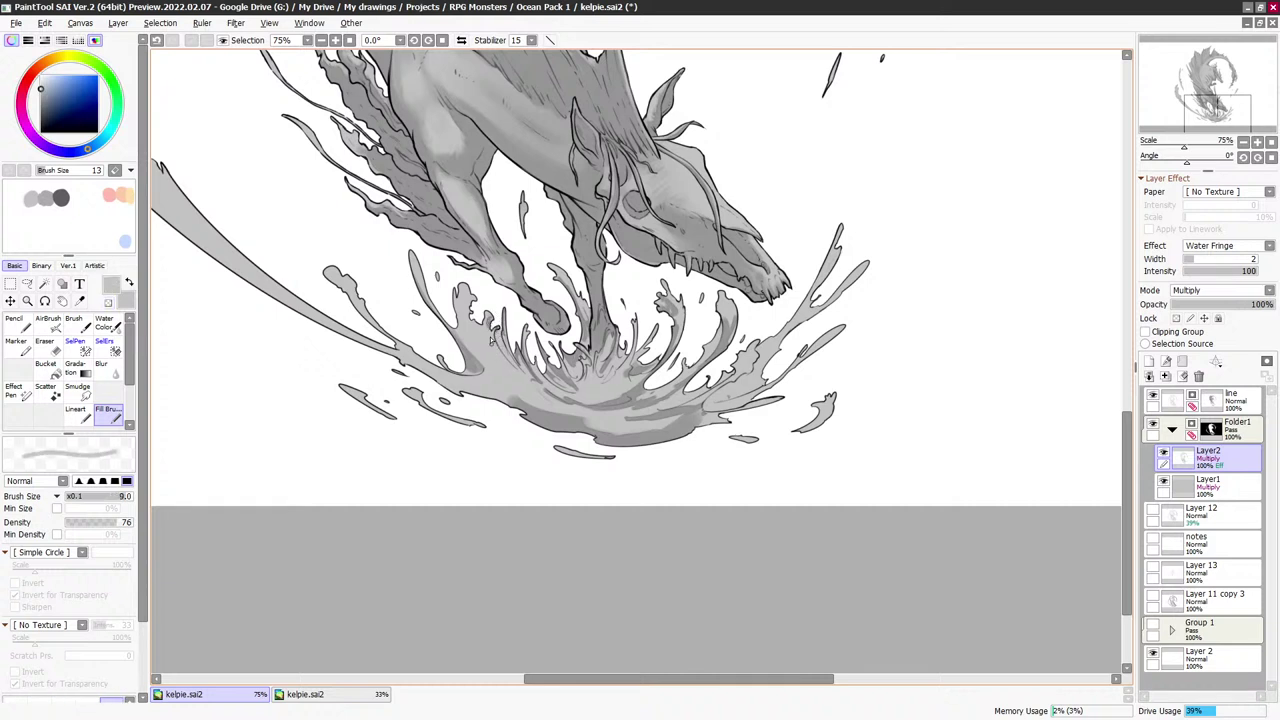
{"action": "key", "text": "bracketright"}
{"action": "key", "text": "bracketright"}
{"action": "key", "text": "bracketleft"}
{"action": "key", "text": "c"}
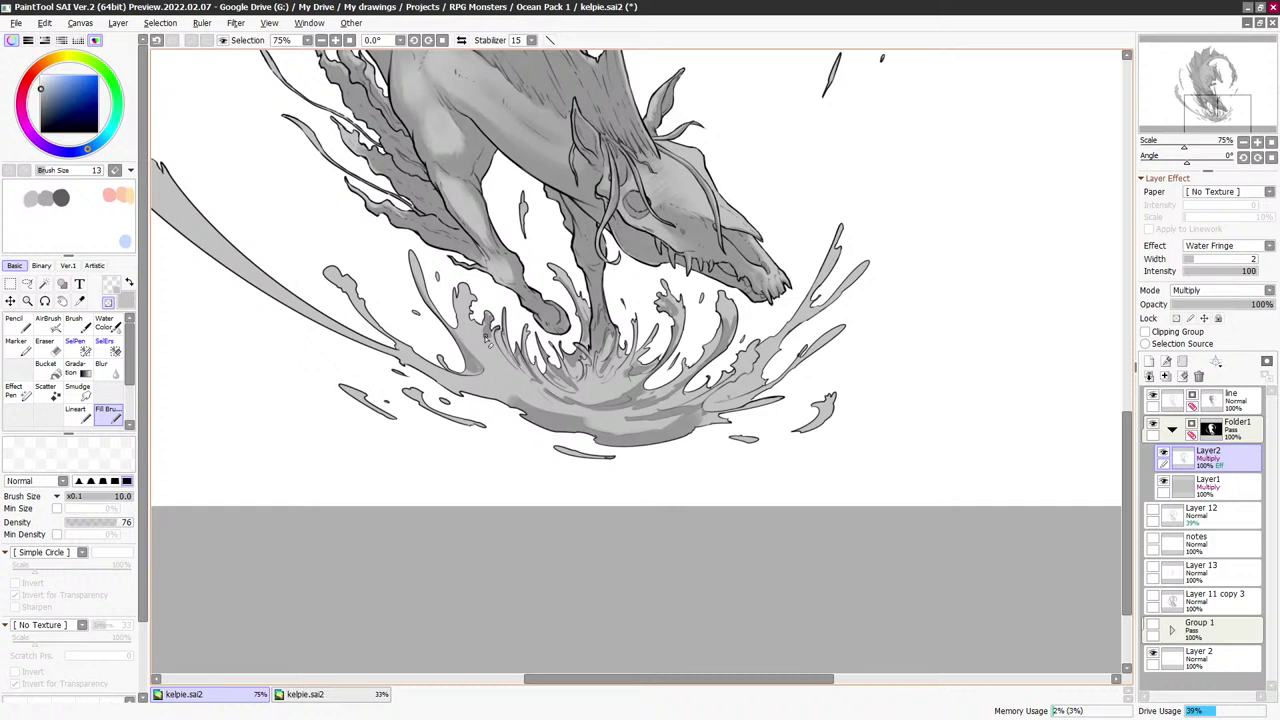
{"action": "key", "text": "c"}
{"action": "key", "text": "bracketright"}
{"action": "key", "text": "bracketright"}
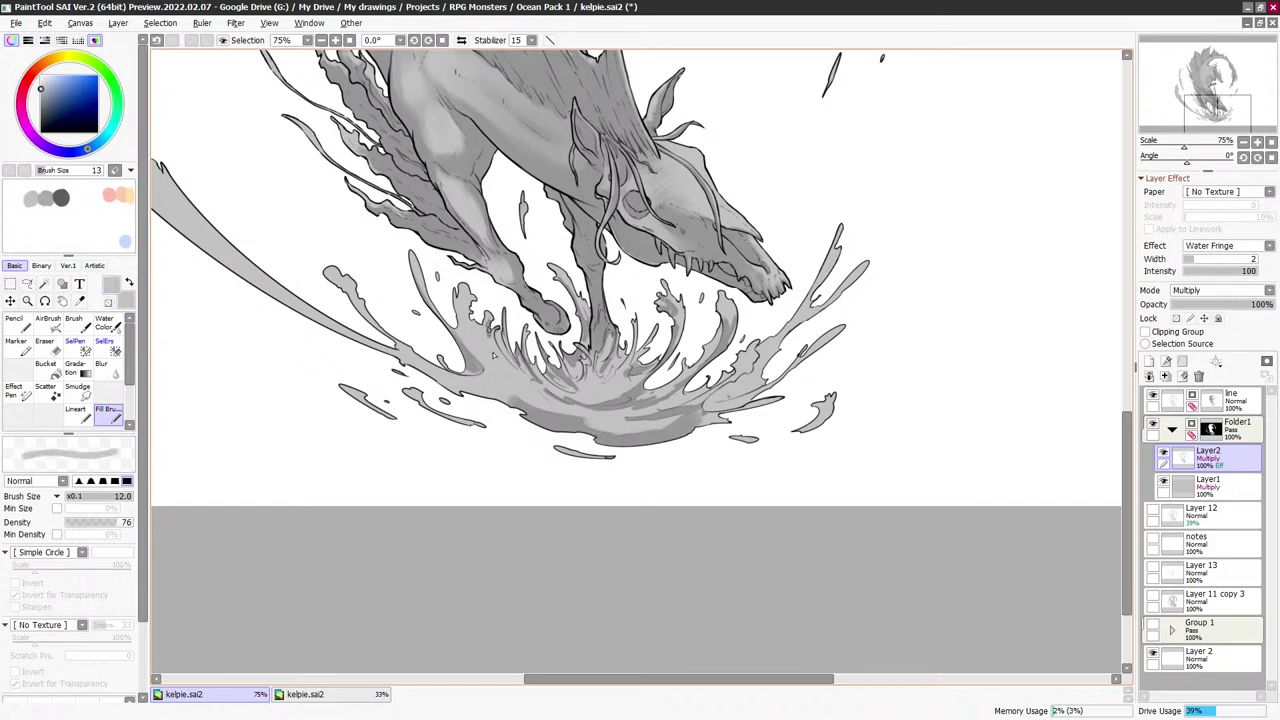
Work gray streaks into the base of the left splash column with smaller brush sizes, carving them with transparent color
{"action": "key", "text": "c"}
{"action": "key", "text": "c"}
{"action": "key", "text": "c"}
{"action": "key", "text": "bracketleft"}
{"action": "key", "text": "bracketleft"}
{"action": "key", "text": "c"}
{"action": "key", "text": "c"}
{"action": "key", "text": "bracketleft"}
{"action": "key", "text": "c"}
{"action": "key", "text": "bracketright"}
{"action": "key", "text": "c"}
{"action": "key", "text": "c"}
{"action": "key", "text": "c"}
Shade the left splash column from its curled tip down to the pool in gray, finishing at brush size 9
{"action": "mouse_move", "coordinate": [463, 294]}
{"action": "left_mouse_down"}
{"action": "mouse_move", "coordinate": [488, 357]}
{"action": "mouse_move", "coordinate": [472, 350]}
{"action": "mouse_move", "coordinate": [526, 390]}
{"action": "mouse_move", "coordinate": [497, 364]}
{"action": "mouse_move", "coordinate": [506, 382]}
{"action": "left_mouse_up"}
{"action": "key", "text": "c"}
{"action": "key", "text": "bracketright"}
{"action": "key", "text": "c"}
{"action": "key", "text": "c"}
{"action": "key", "text": "bracketright"}
{"action": "key", "text": "bracketright"}
{"action": "key", "text": "bracketright"}
{"action": "key", "text": "c"}
{"action": "key", "text": "c"}
{"action": "key", "text": "bracketleft"}
{"action": "key", "text": "bracketleft"}
{"action": "key", "text": "bracketleft"}
{"action": "key", "text": "bracketleft"}
{"action": "key", "text": "c"}
{"action": "key", "text": "c"}
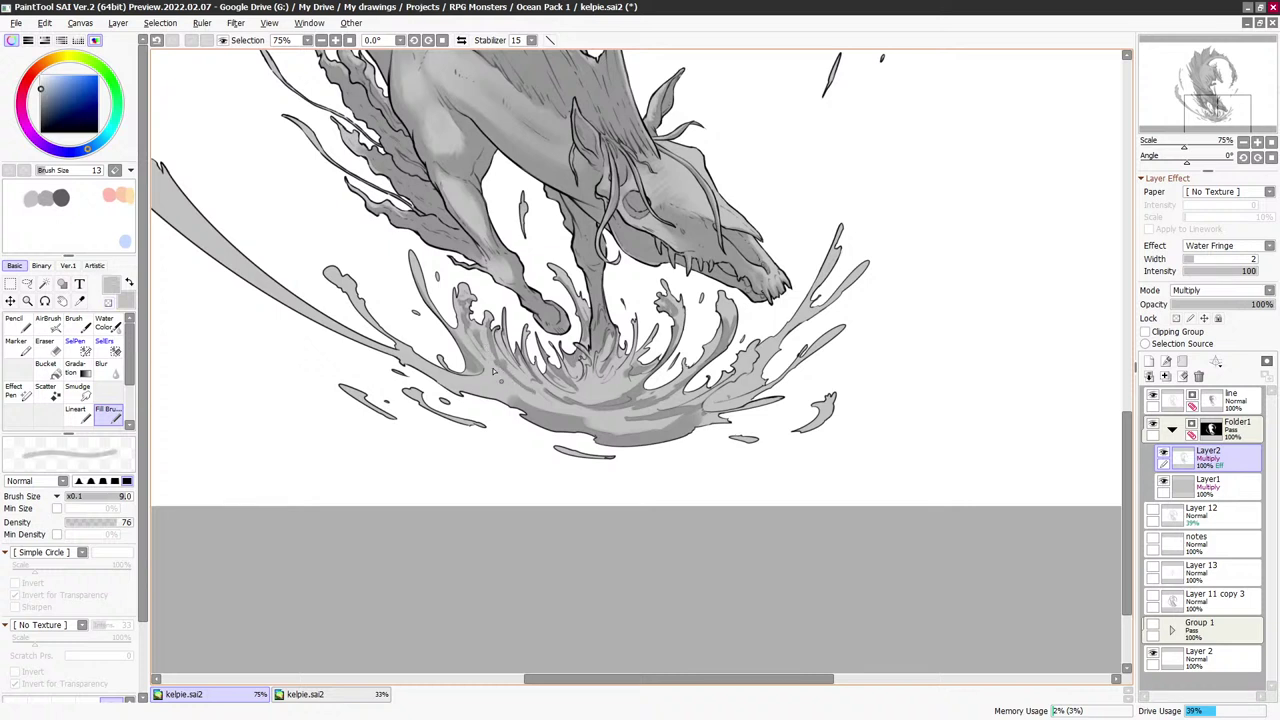
Refine the streaks where the left strands run into the pool at brush size 9, alternating gray and transparent color
{"action": "key", "text": "c"}
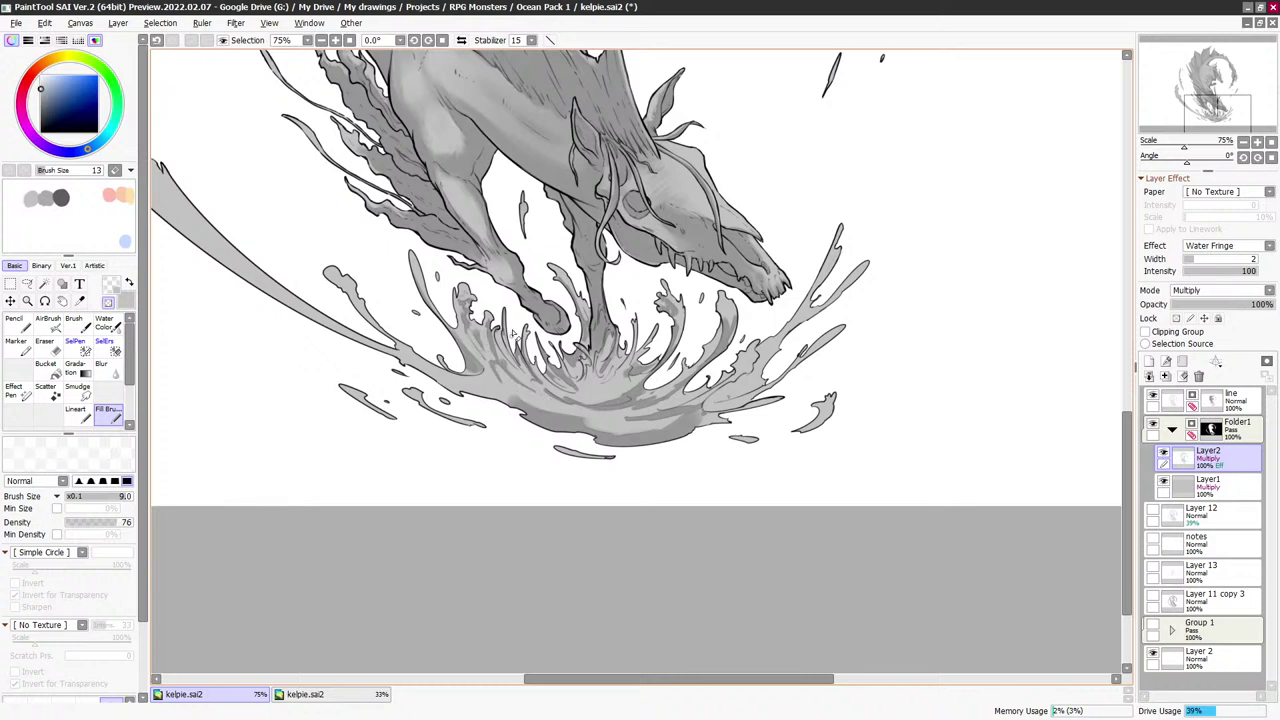
{"action": "key", "text": "c"}
{"action": "left_click_drag", "start_coordinate": [518, 374], "coordinate": [555, 400]}
{"action": "key", "text": "c"}
{"action": "left_click_drag", "start_coordinate": [517, 369], "coordinate": [545, 395]}
{"action": "key", "text": "c"}
Shade the pool surface and strand bases directly below the front hoof in gray at size 9, trimming with transparent color
{"action": "left_click_drag", "start_coordinate": [592, 393], "coordinate": [629, 381]}
{"action": "key", "text": "c"}
{"action": "key", "text": "c"}
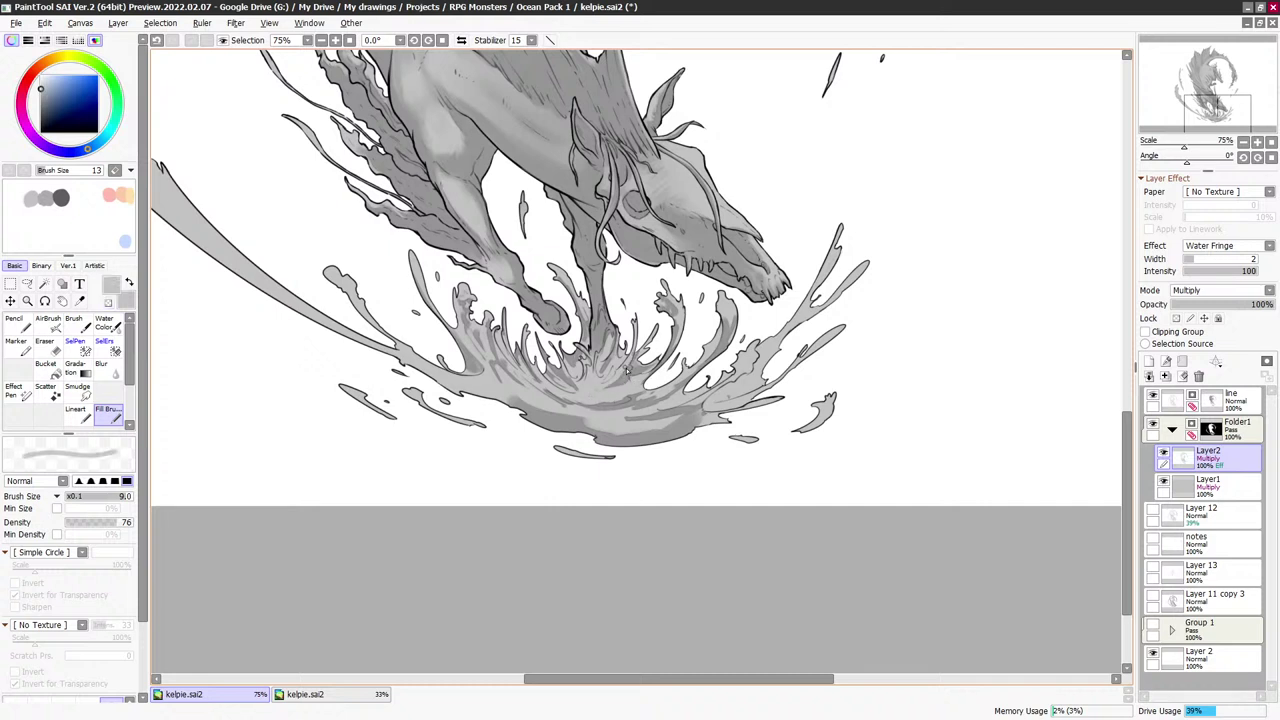
{"action": "key", "text": "c"}
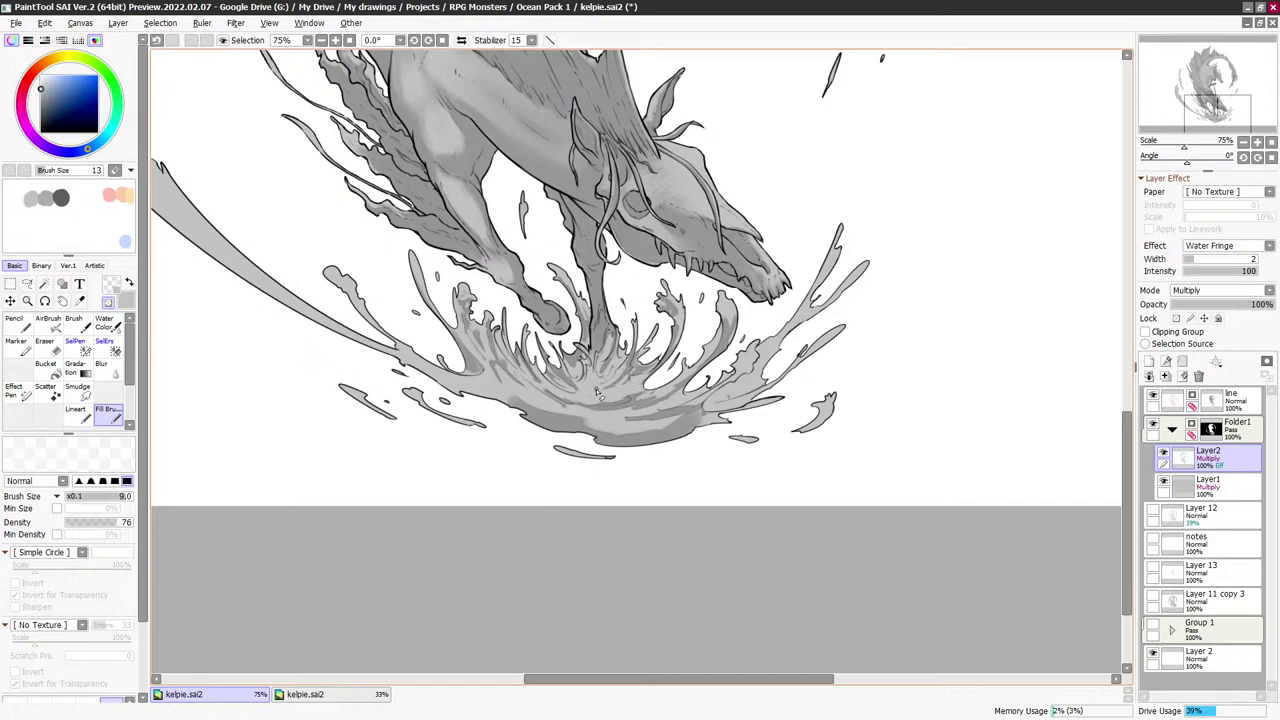
Draw thin gray ripple streaks across the pool below the hoof at brush size 3.5, undoing one stroke along the way
{"action": "key", "text": "c"}
{"action": "key", "text": "bracketleft"}
{"action": "key", "text": "bracketleft"}
{"action": "key", "text": "bracketleft"}
{"action": "key", "text": "bracketleft"}
{"action": "key", "text": "bracketleft"}
{"action": "key", "text": "bracketleft"}
{"action": "key", "text": "bracketleft"}
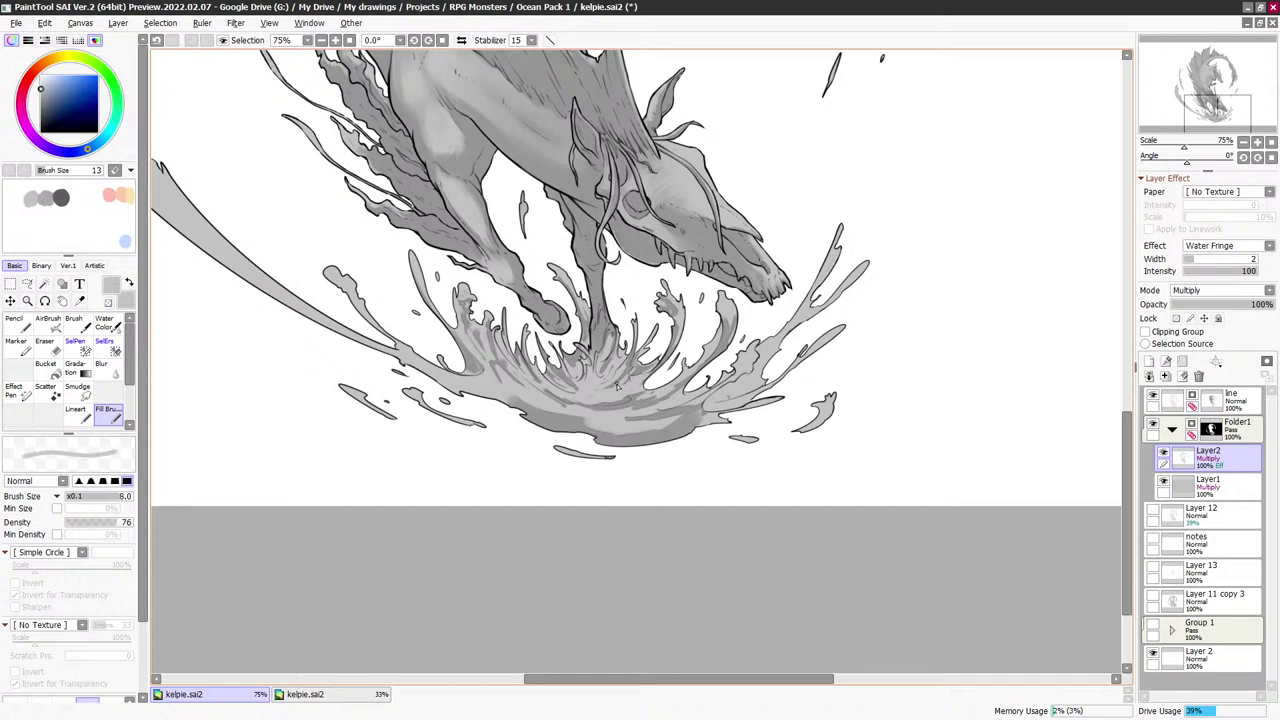
{"action": "key", "text": "ctrl+z"}
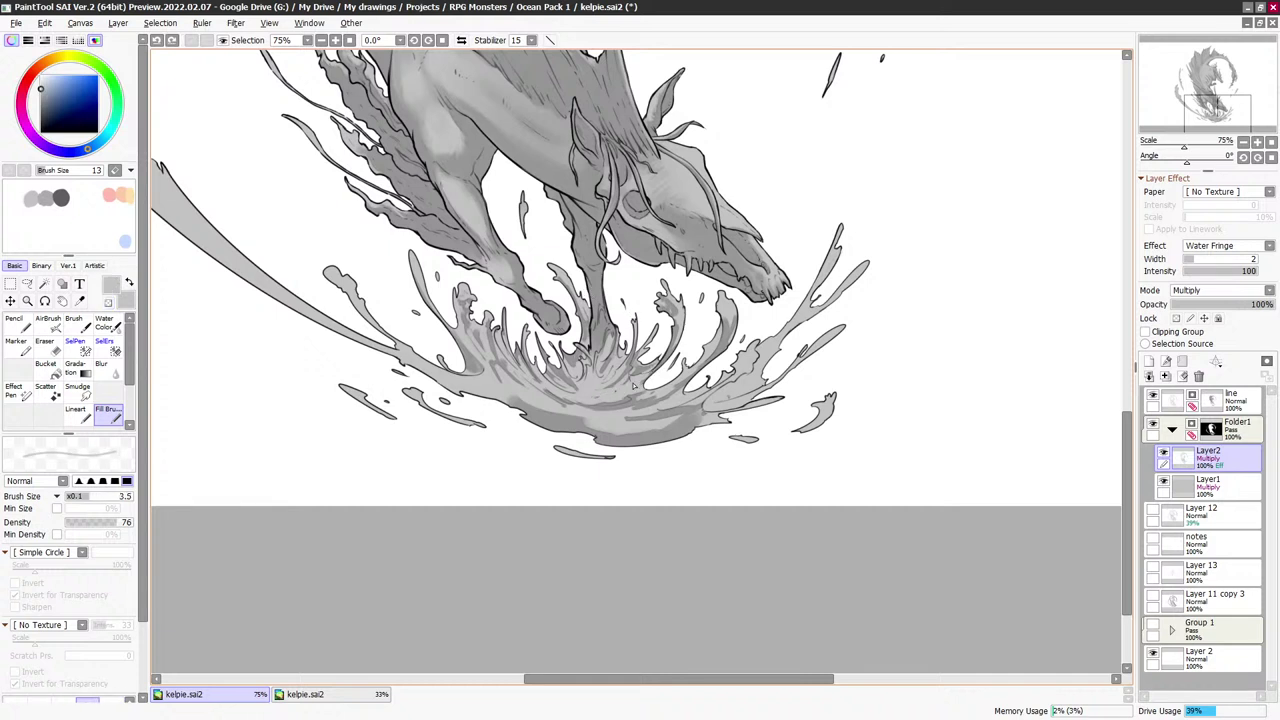
{"action": "left_click_drag", "start_coordinate": [600, 398], "coordinate": [642, 379]}
Compare the thin pool streaks by undoing and redoing them, resample the shading color, and touch up with transparent color
{"action": "key", "text": "ctrl+z"}
{"action": "key", "text": "ctrl+z"}
{"action": "key", "text": "ctrl+y"}
{"action": "key", "text": "ctrl+z"}
{"action": "key", "text": "ctrl+y"}
{"action": "key", "text": "ctrl+z"}
{"action": "key", "text": "ctrl+y"}
{"action": "right_click", "coordinate": [646, 384]}
{"action": "right_click", "coordinate": [631, 381]}
{"action": "key", "text": "e"}
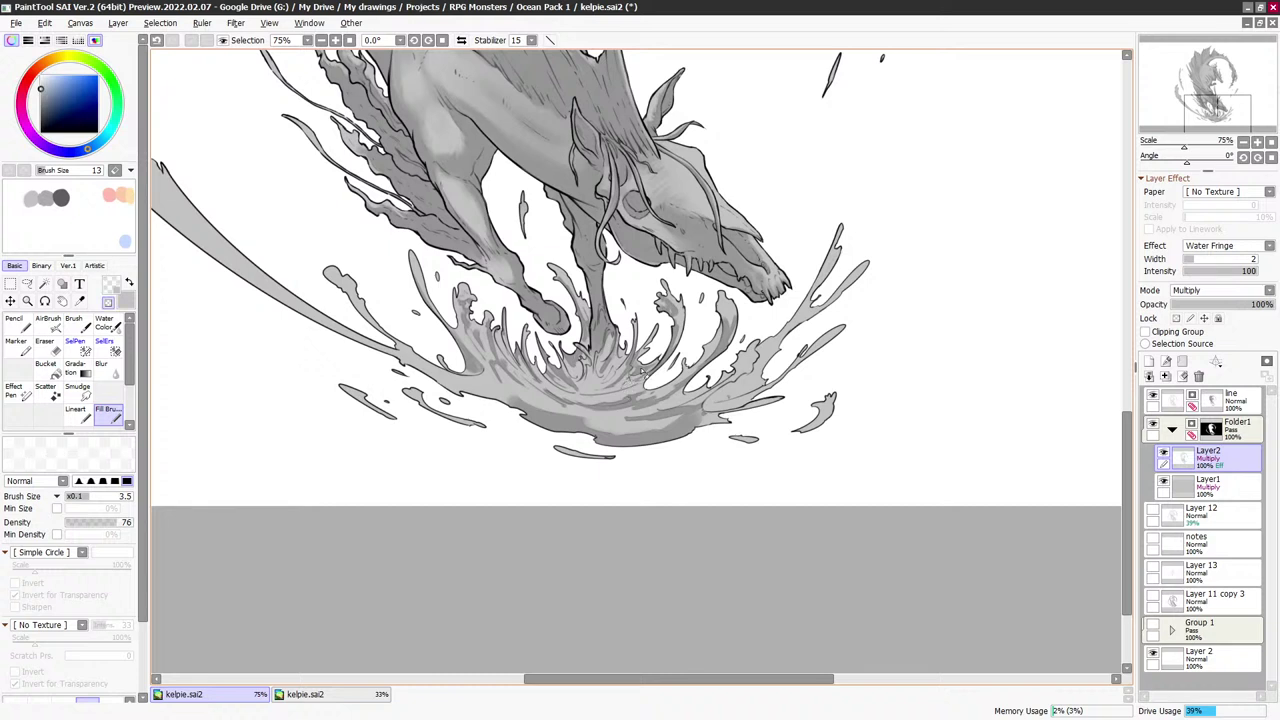
Shade the curled splash below the muzzle in gray at brush size 8, trimming its base with transparent color at size 6
{"action": "key", "text": "e"}
{"action": "key", "text": "minus"}
{"action": "key", "text": "bracketright"}
{"action": "key", "text": "bracketright"}
{"action": "key", "text": "bracketright"}
{"action": "key", "text": "minus"}
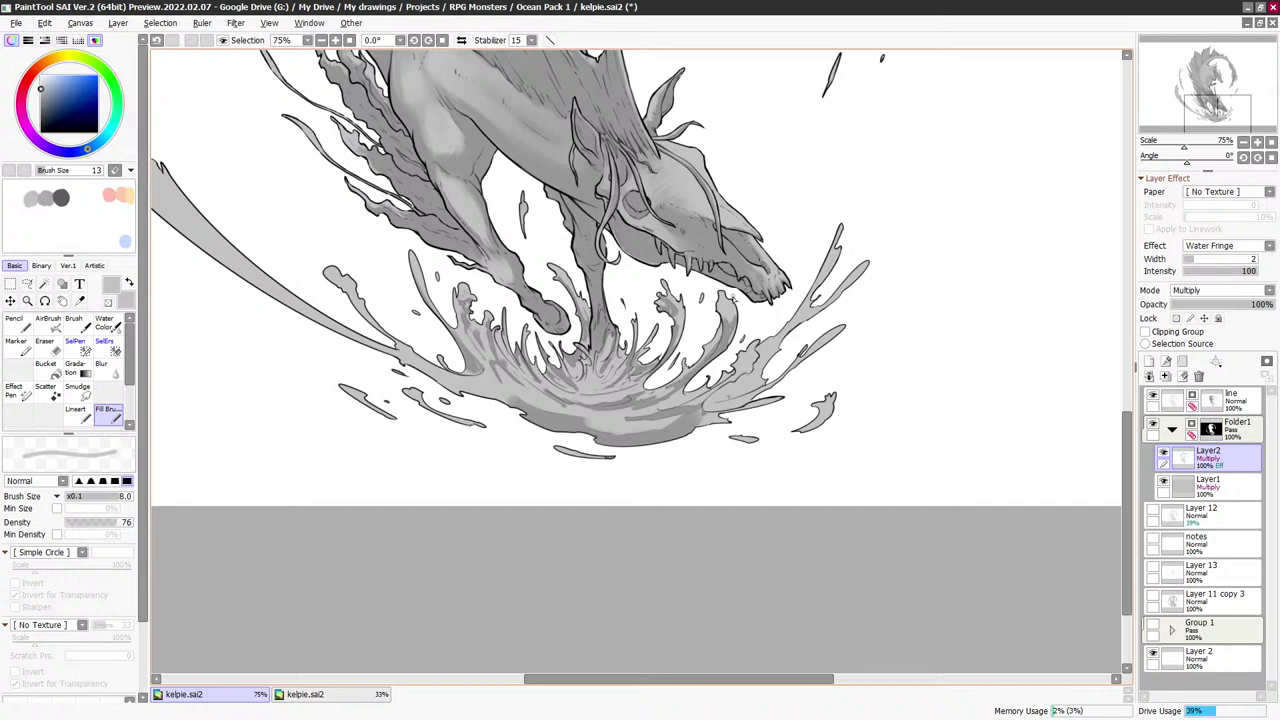
{"action": "key", "text": "e"}
{"action": "key", "text": "bracketleft"}
{"action": "key", "text": "e"}
{"action": "key", "text": "bracketleft"}
{"action": "key", "text": "e"}
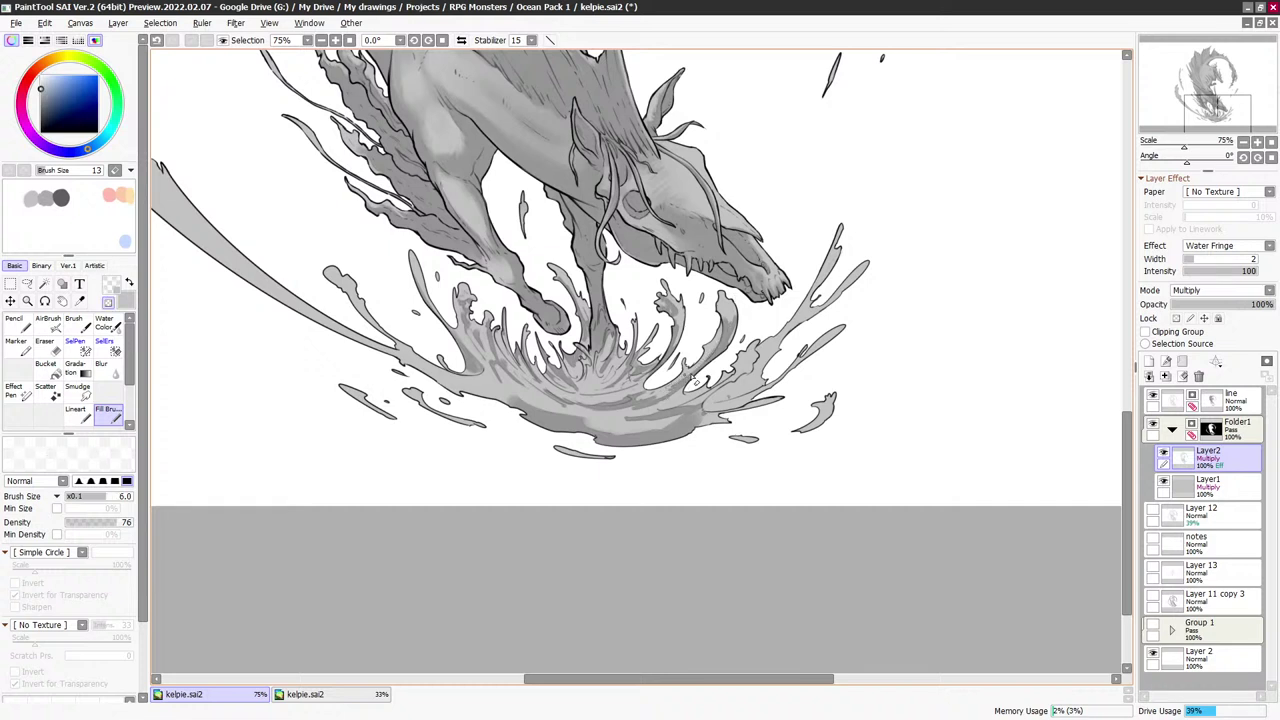
{"action": "key", "text": "e"}
Refine the upper part of the muzzle-side curl in gray at sizes 7 and 10, erasing excess with transparent color at 12 and 10
{"action": "key", "text": "minus"}
{"action": "key", "text": "minus"}
{"action": "key", "text": "bracketright"}
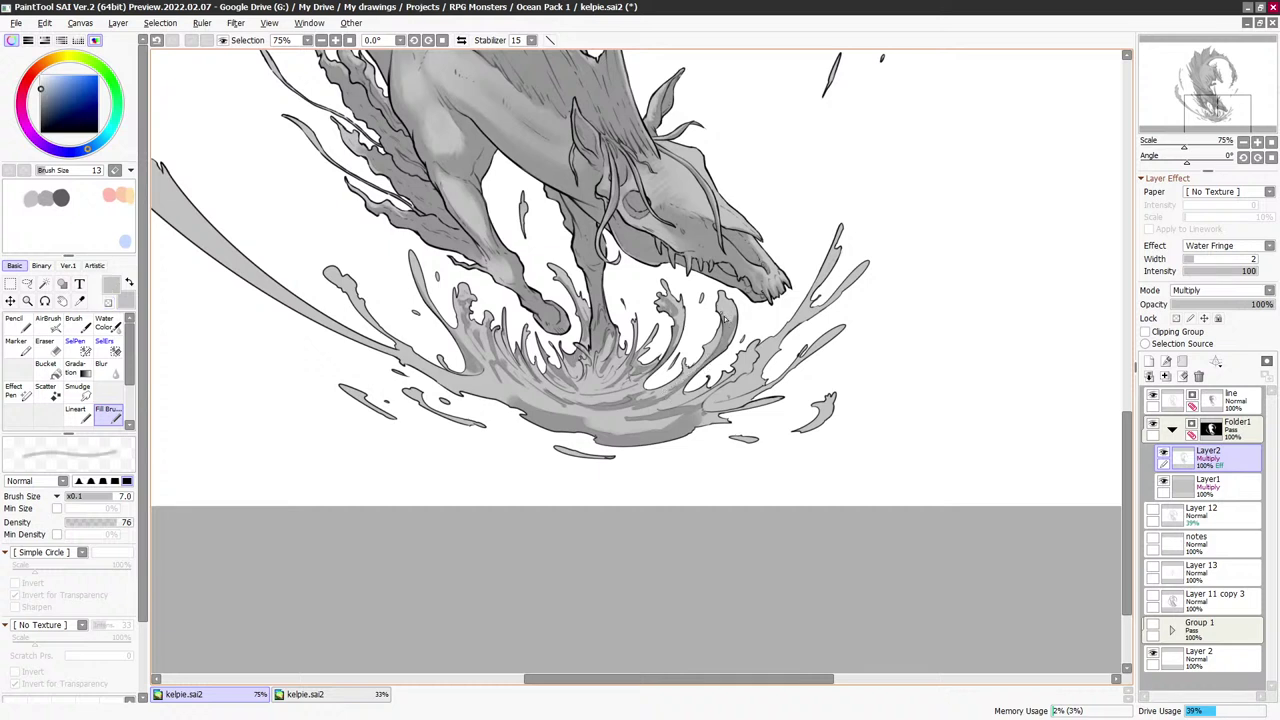
{"action": "key", "text": "bracketright"}
{"action": "key", "text": "bracketright"}
{"action": "key", "text": "e"}
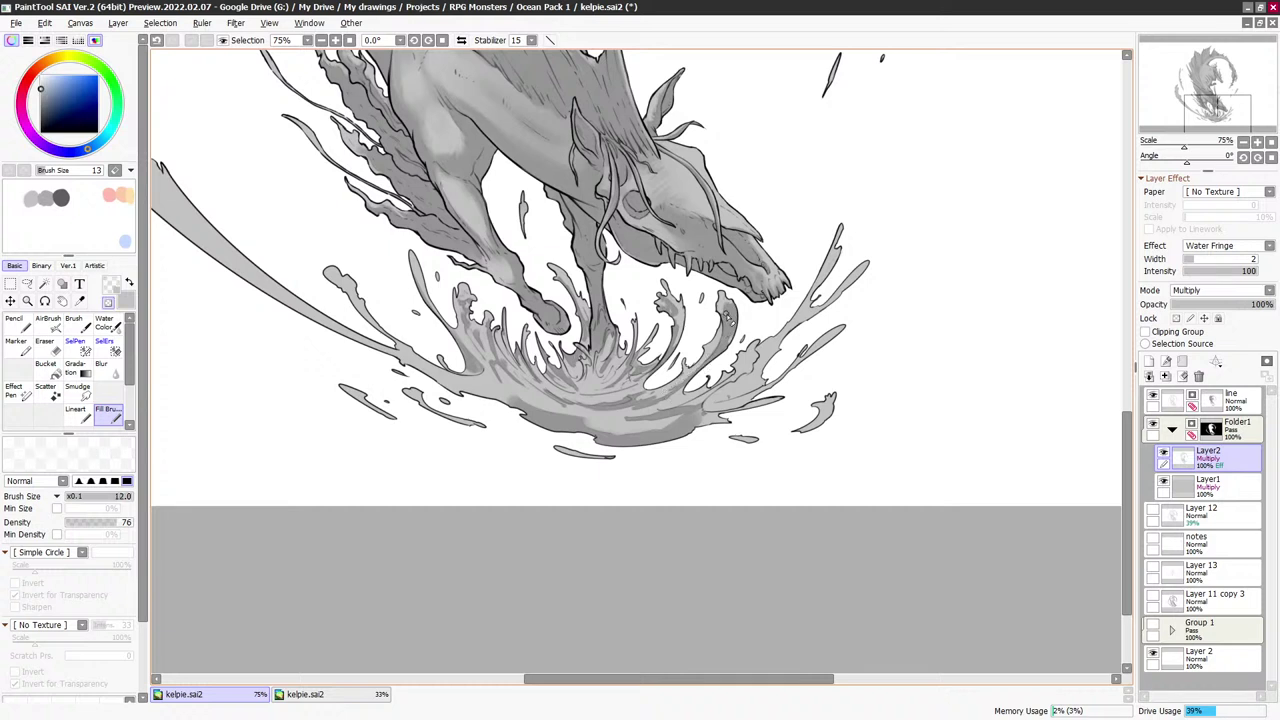
{"action": "key", "text": "e"}
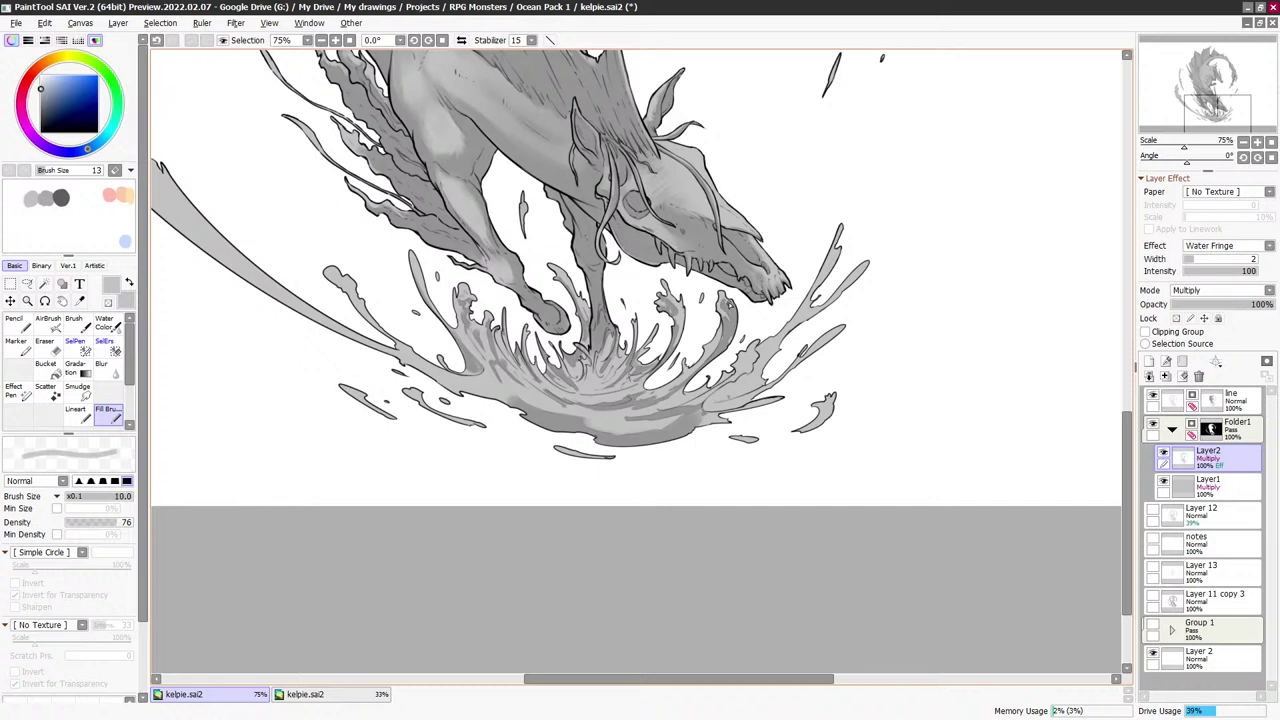
{"action": "key", "text": "e"}
{"action": "key", "text": "bracketright"}
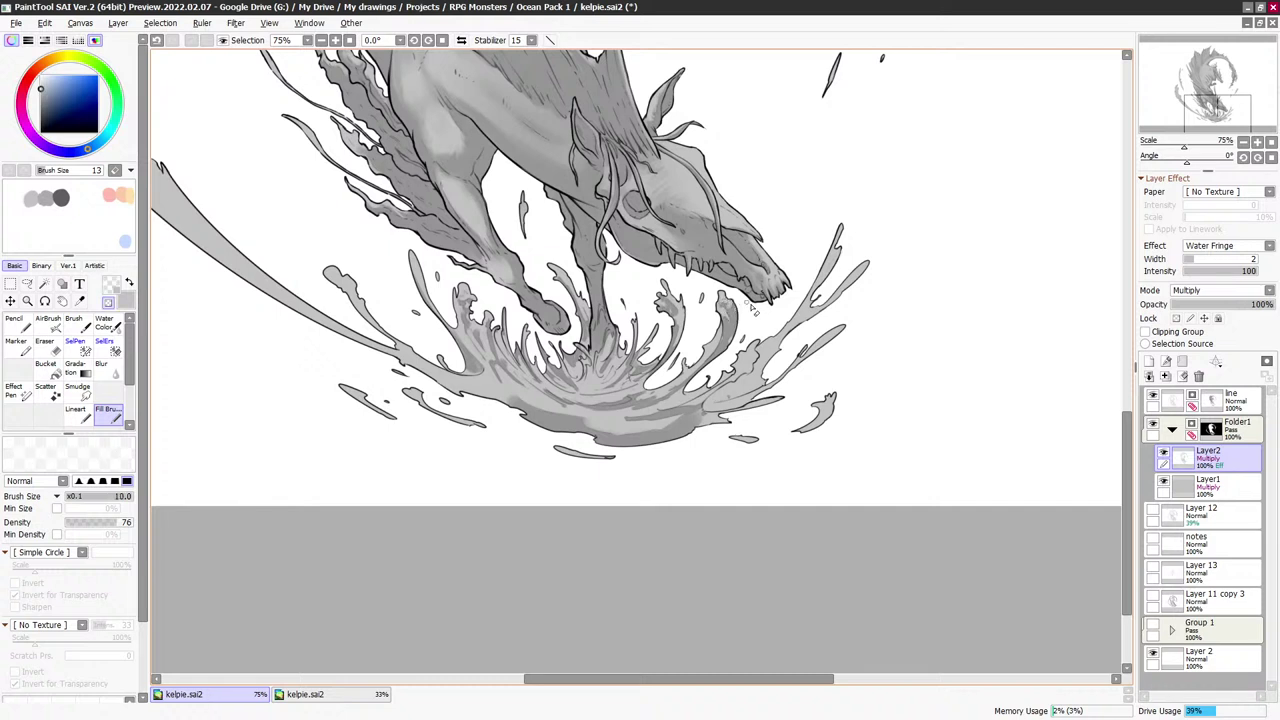
{"action": "left_click_drag", "start_coordinate": [786, 412], "coordinate": [792, 428]}
{"action": "key", "text": "minus"}
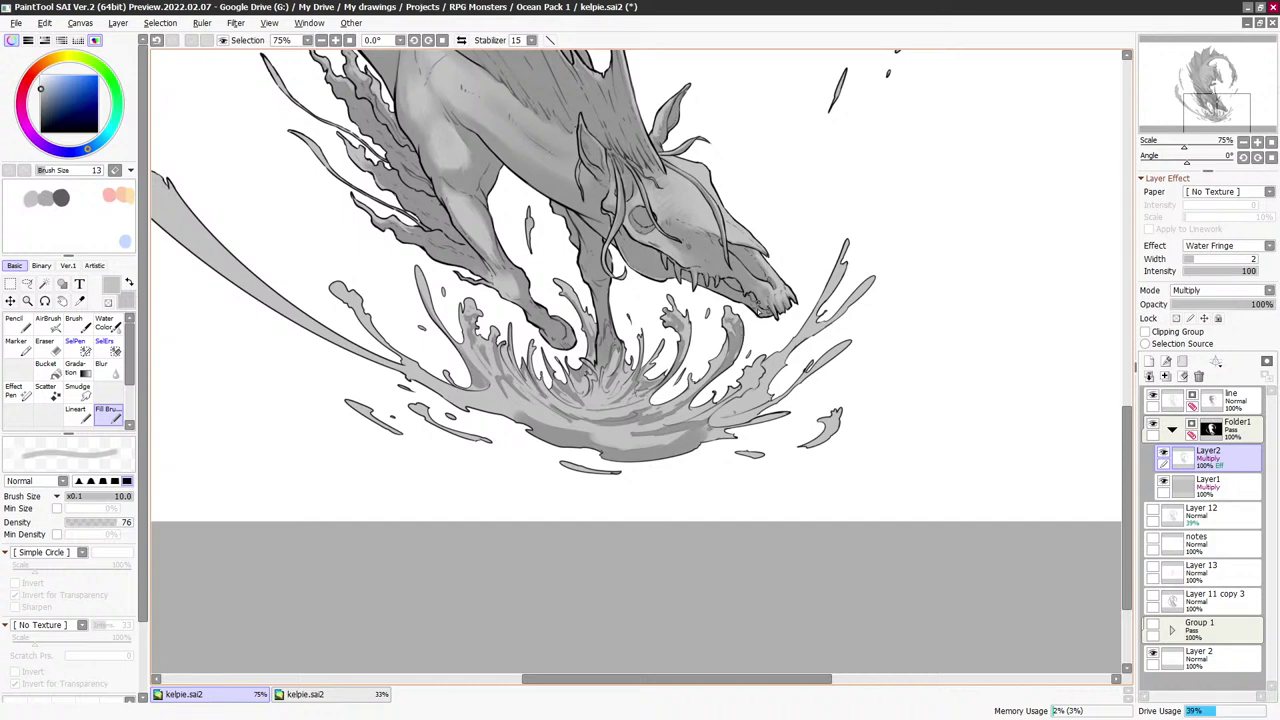
Shade the muzzle-side edge of the pool in gray at brush size 10, undoing one stroke along the way
{"action": "key", "text": "e"}
{"action": "key", "text": "e"}
{"action": "left_click_drag", "start_coordinate": [704, 415], "coordinate": [678, 425]}
{"action": "key", "text": "ctrl+z"}
{"action": "left_click_drag", "start_coordinate": [780, 449], "coordinate": [760, 436]}
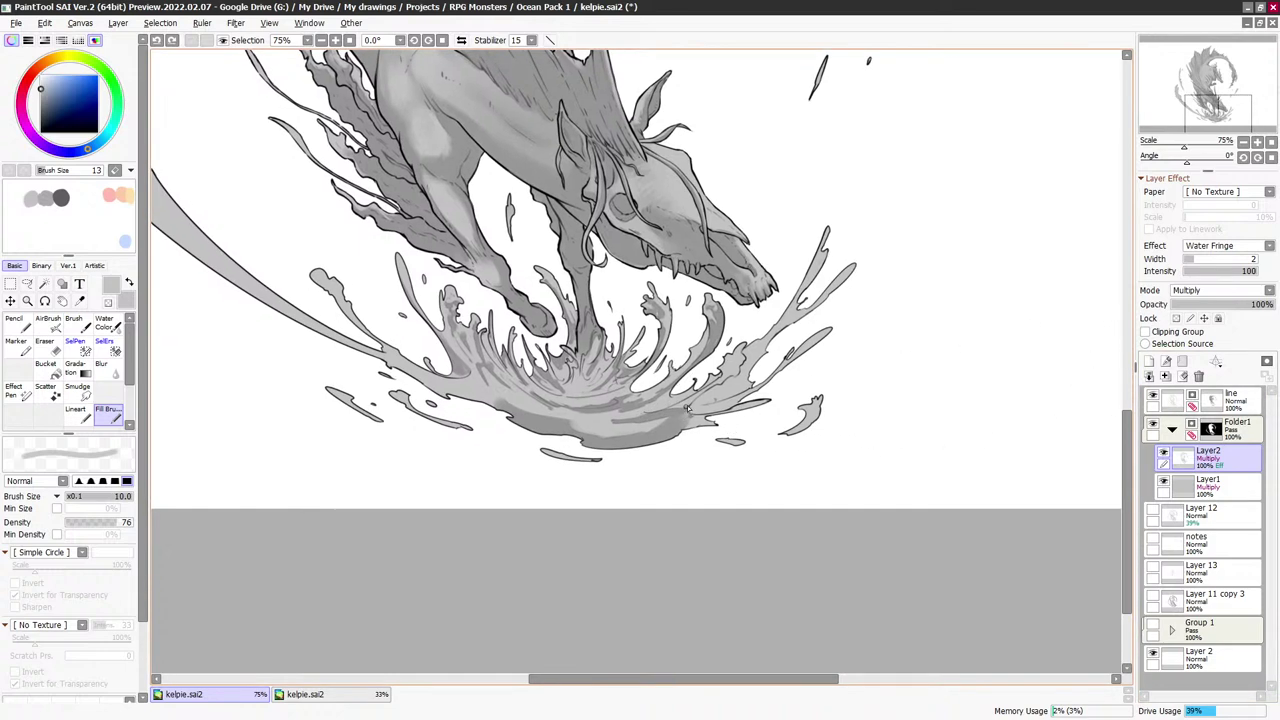
{"action": "left_click_drag", "start_coordinate": [687, 408], "coordinate": [724, 388]}
{"action": "key", "text": "minus"}
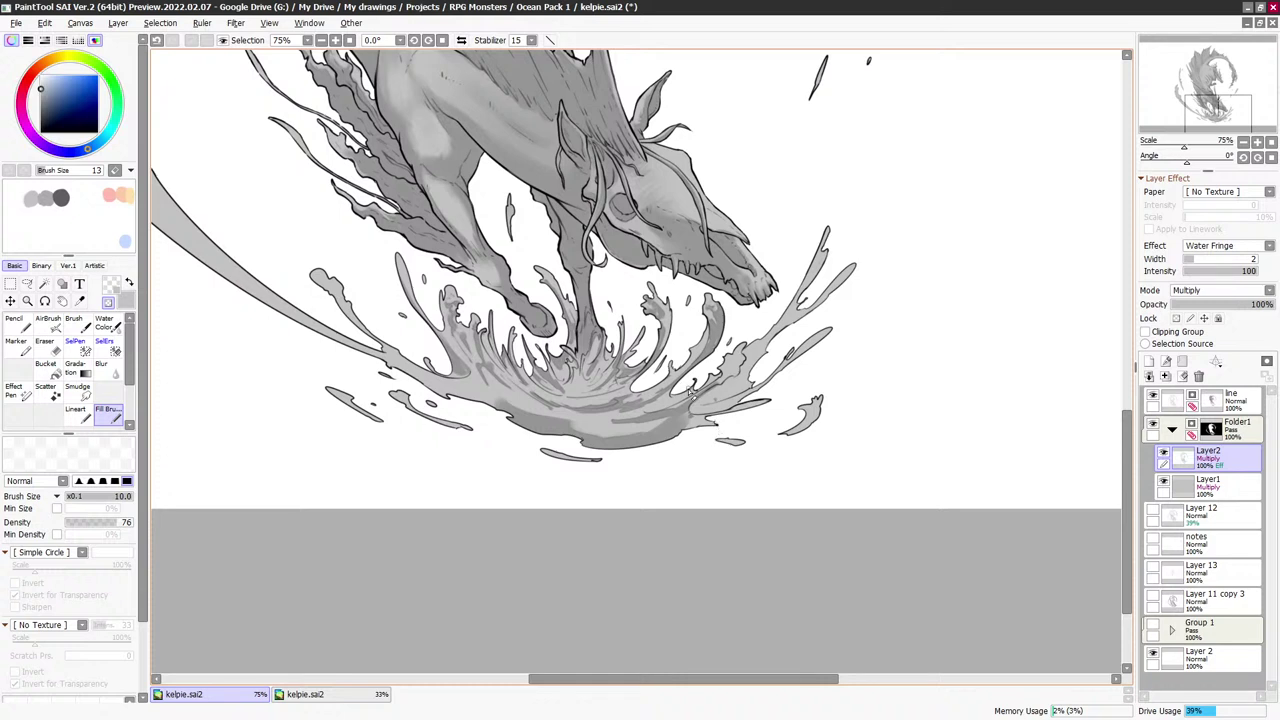
Shade the chunky splash rising from the pool below the muzzle in gray at sizes 14 and 12, trimming it with transparent color at 10
{"action": "key", "text": "x"}
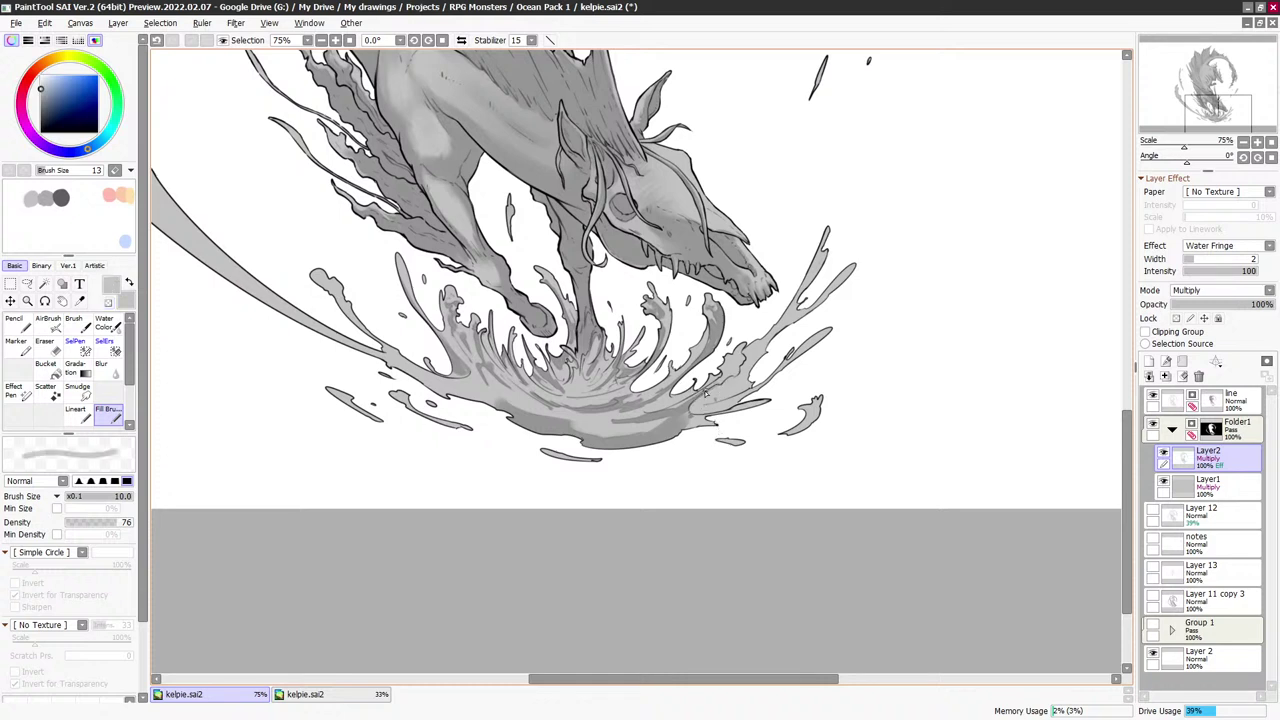
{"action": "key", "text": "bracketright"}
{"action": "key", "text": "bracketright"}
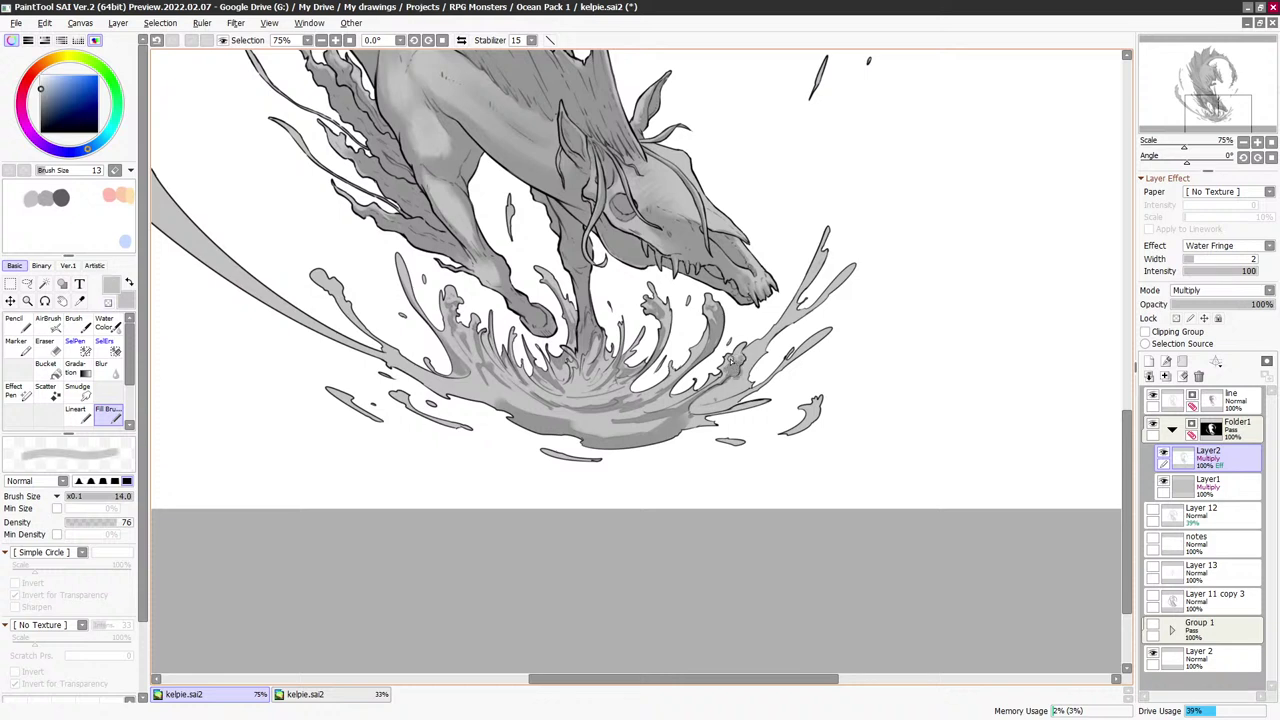
{"action": "key", "text": "x"}
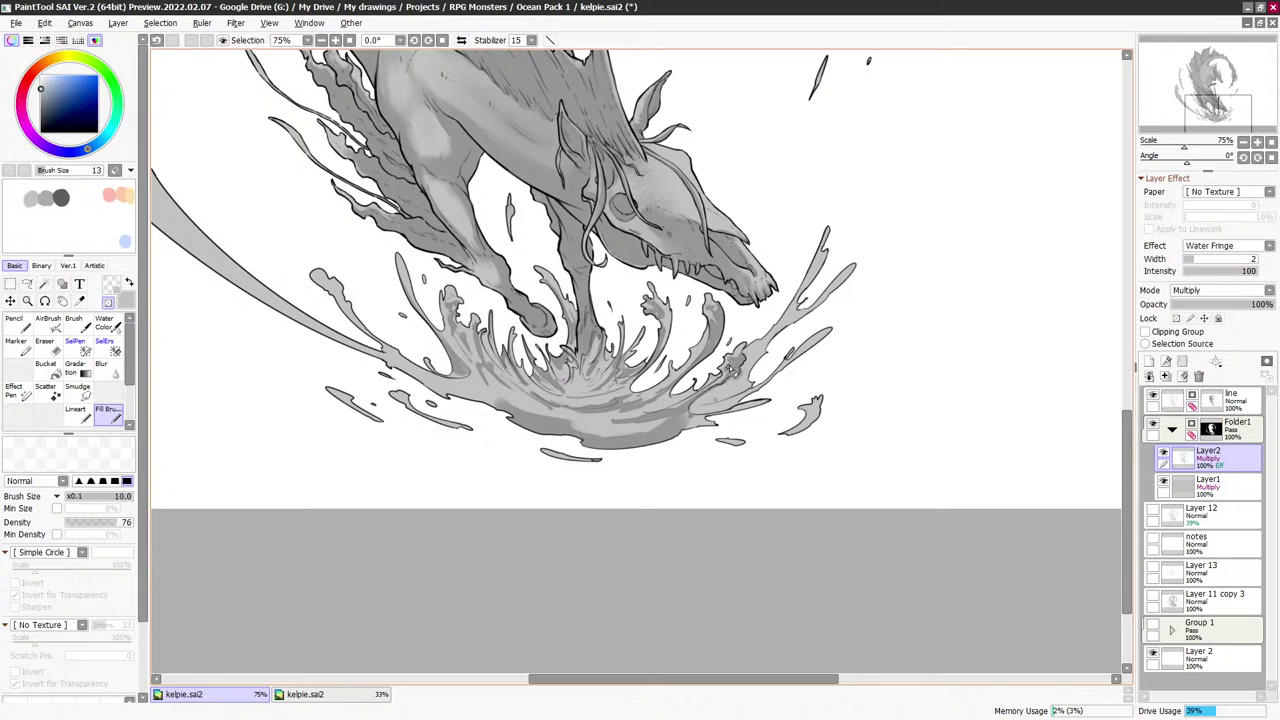
{"action": "key", "text": "x"}
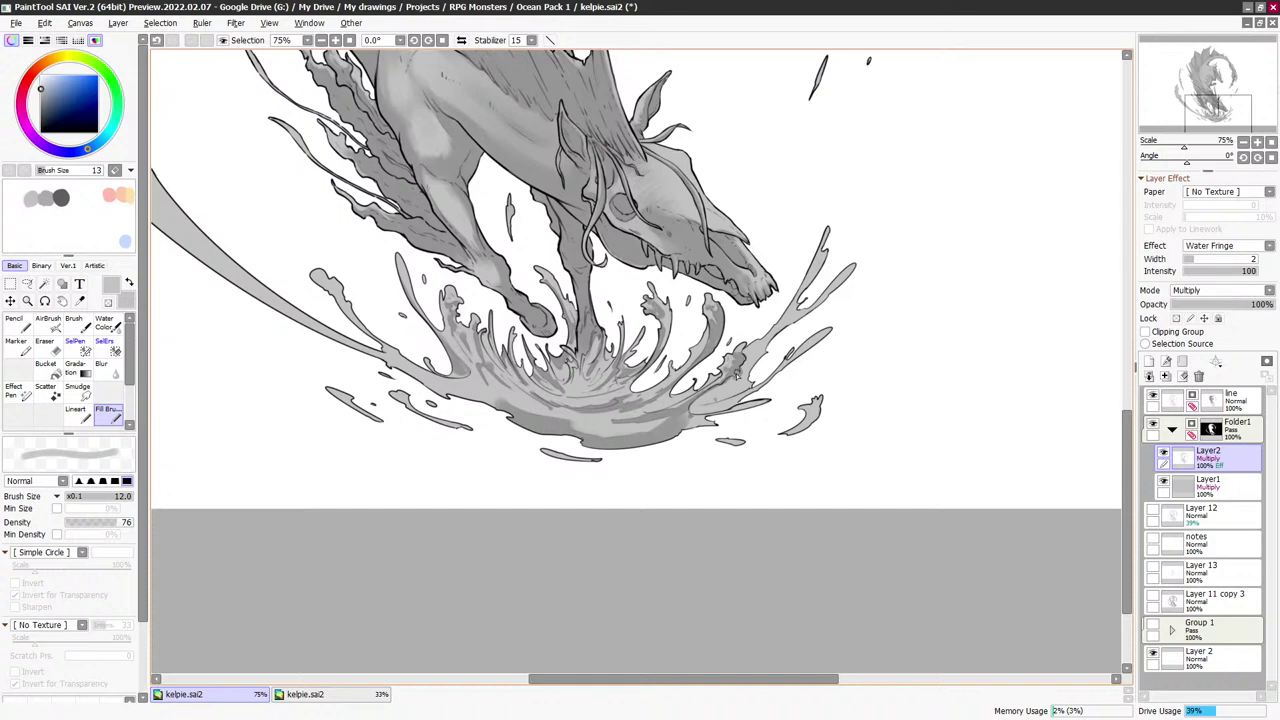
{"action": "key", "text": "x"}
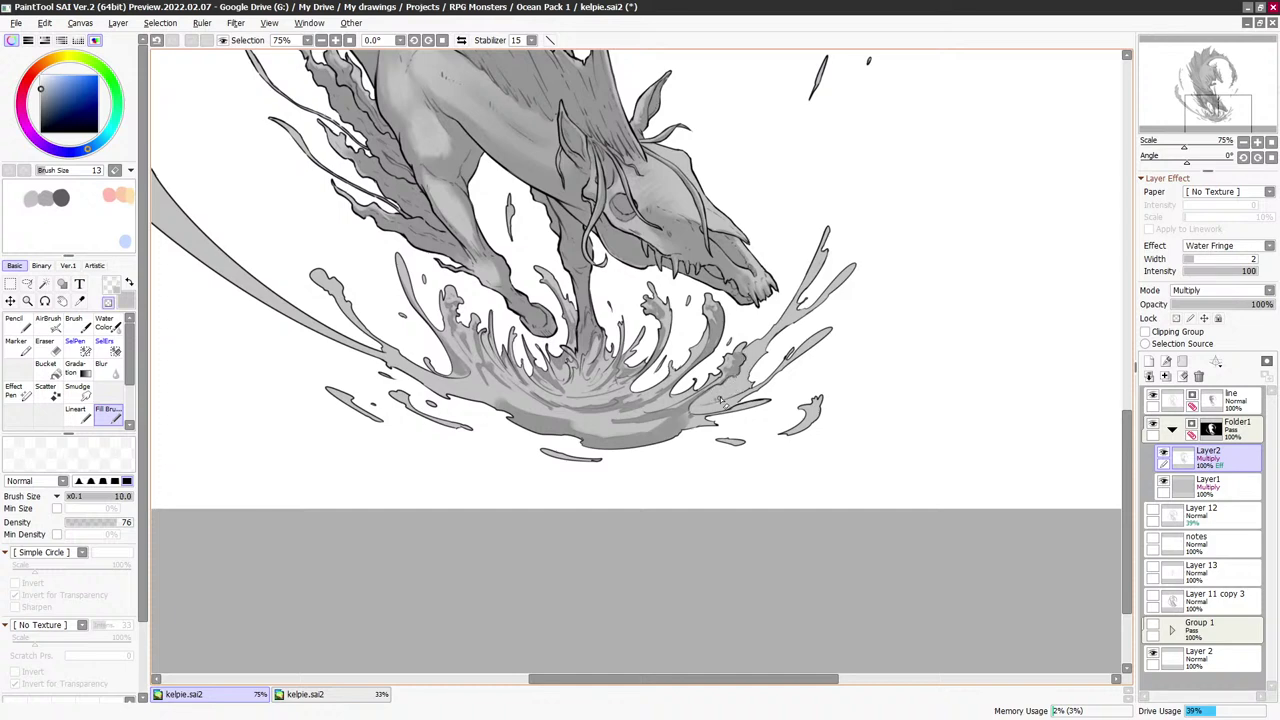
{"action": "key", "text": "x"}
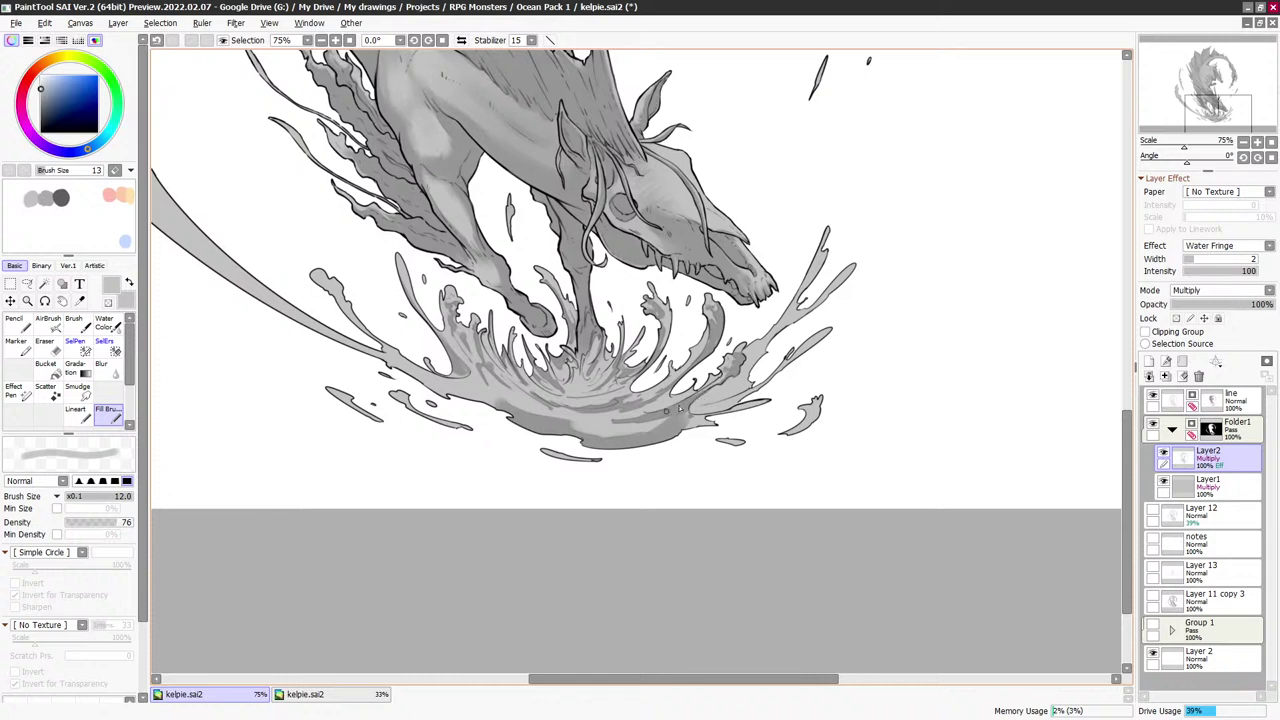
Switch briefly to the line layer's mask, return to Layer2, and trim the pool shading with transparent color at size 9
{"action": "left_click", "coordinate": [1248, 398]}
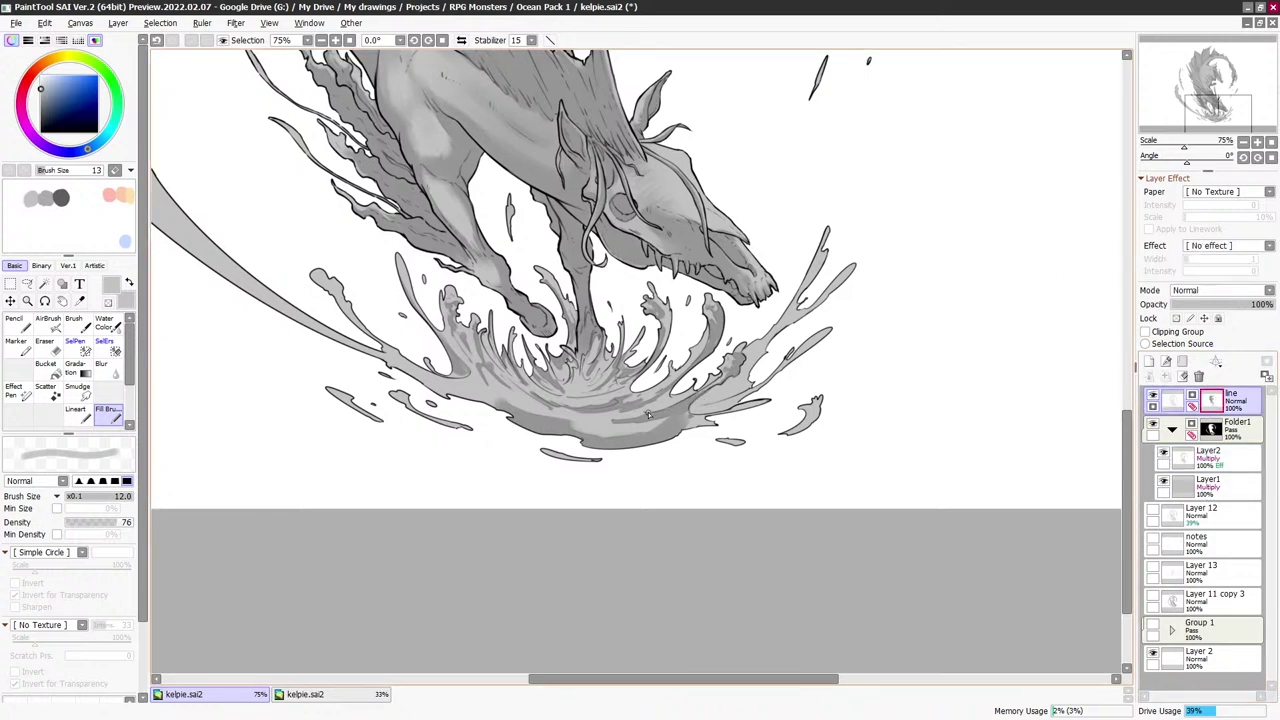
{"action": "key", "text": "x"}
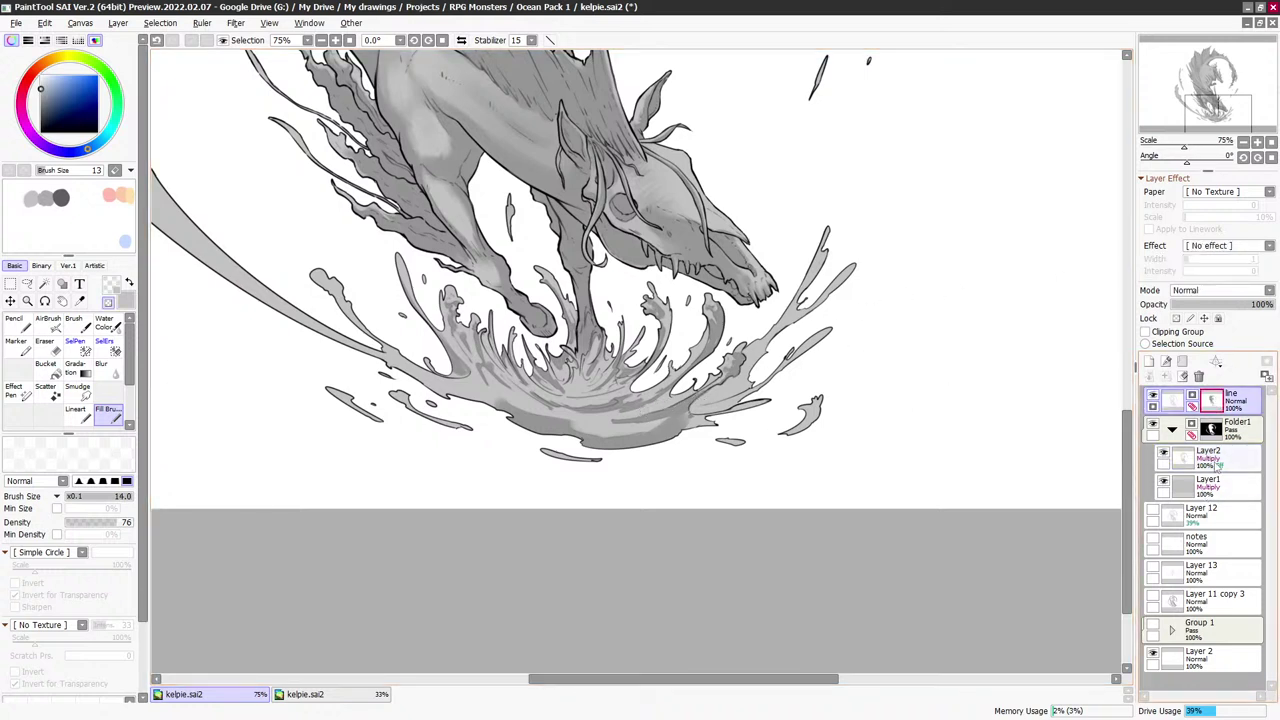
{"action": "left_click", "coordinate": [1195, 462]}
{"action": "key", "text": "["}
{"action": "key", "text": "bracketleft"}
{"action": "key", "text": "bracketleft"}
{"action": "key", "text": "bracketleft"}
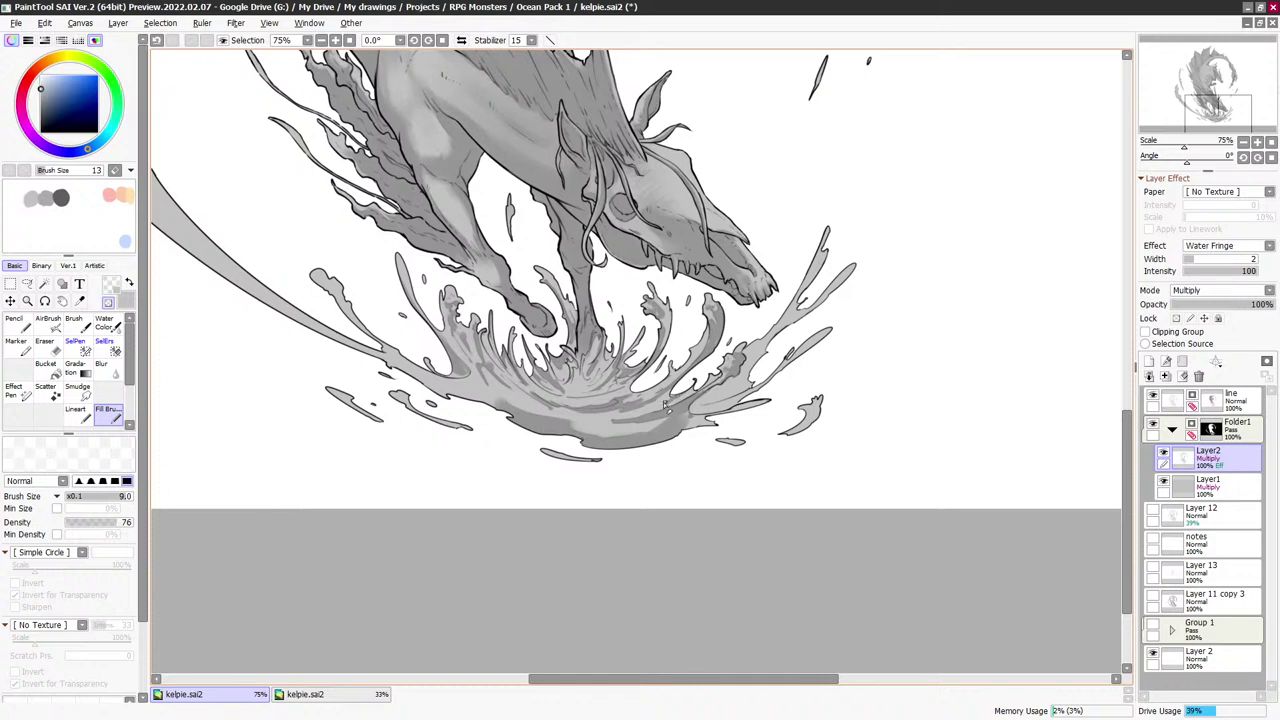
Shade the splash column beneath the raised hoof in gray at sizes 12 and 10, thinning its edge with transparent color at 20
{"action": "key", "text": "bracketright"}
{"action": "key", "text": "bracketright"}
{"action": "key", "text": "bracketright"}
{"action": "key", "text": "bracketright"}
{"action": "key", "text": "bracketright"}
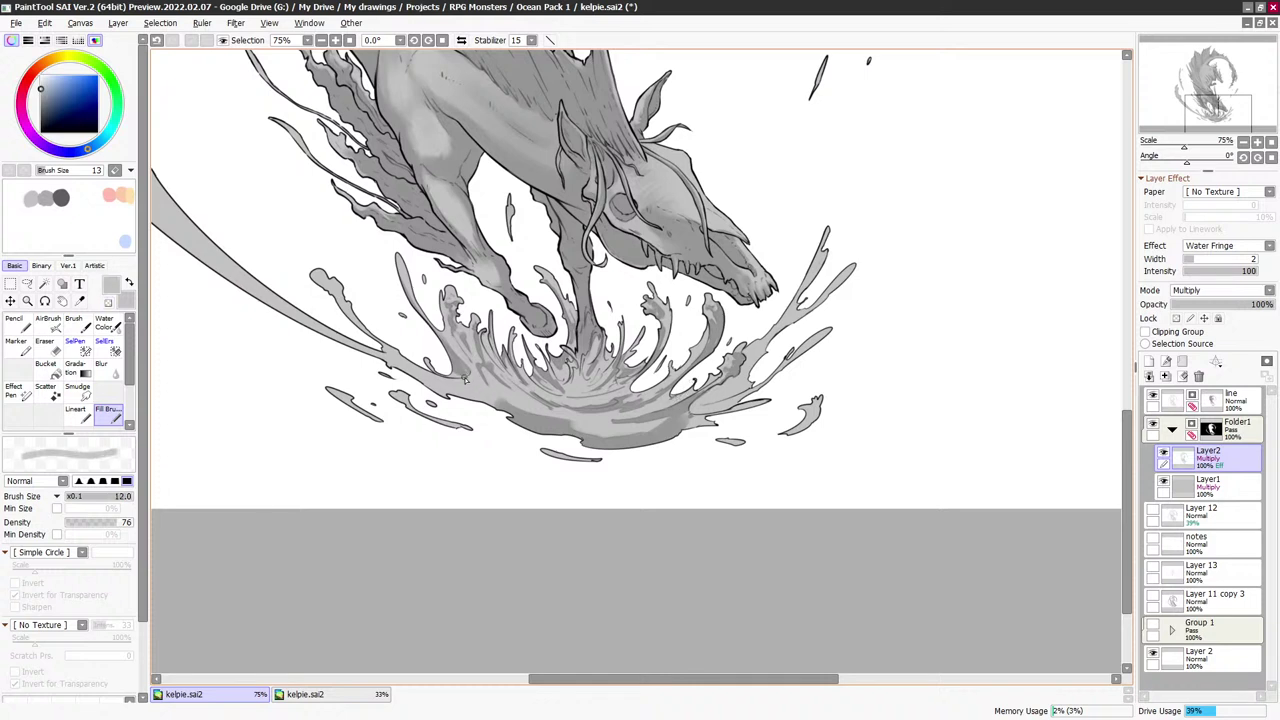
{"action": "key", "text": "bracketleft"}
{"action": "key", "text": "bracketleft"}
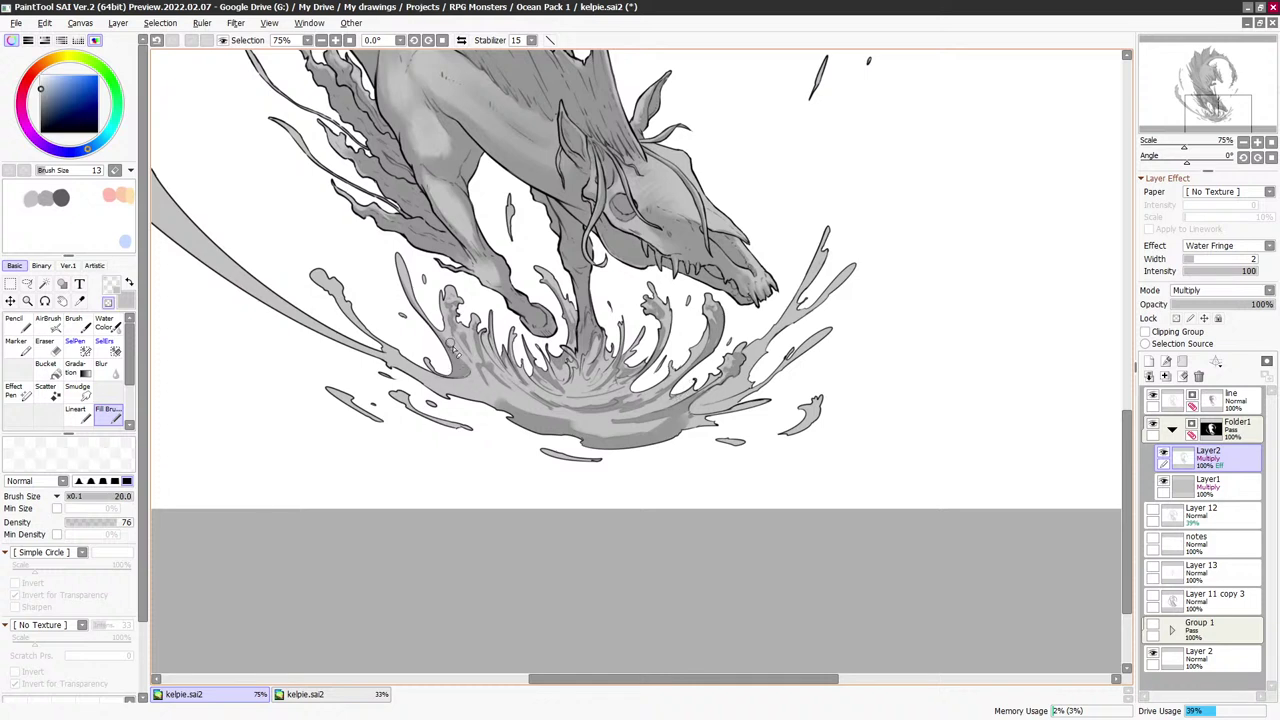
{"action": "key", "text": "bracketleft"}
{"action": "key", "text": "bracketleft"}
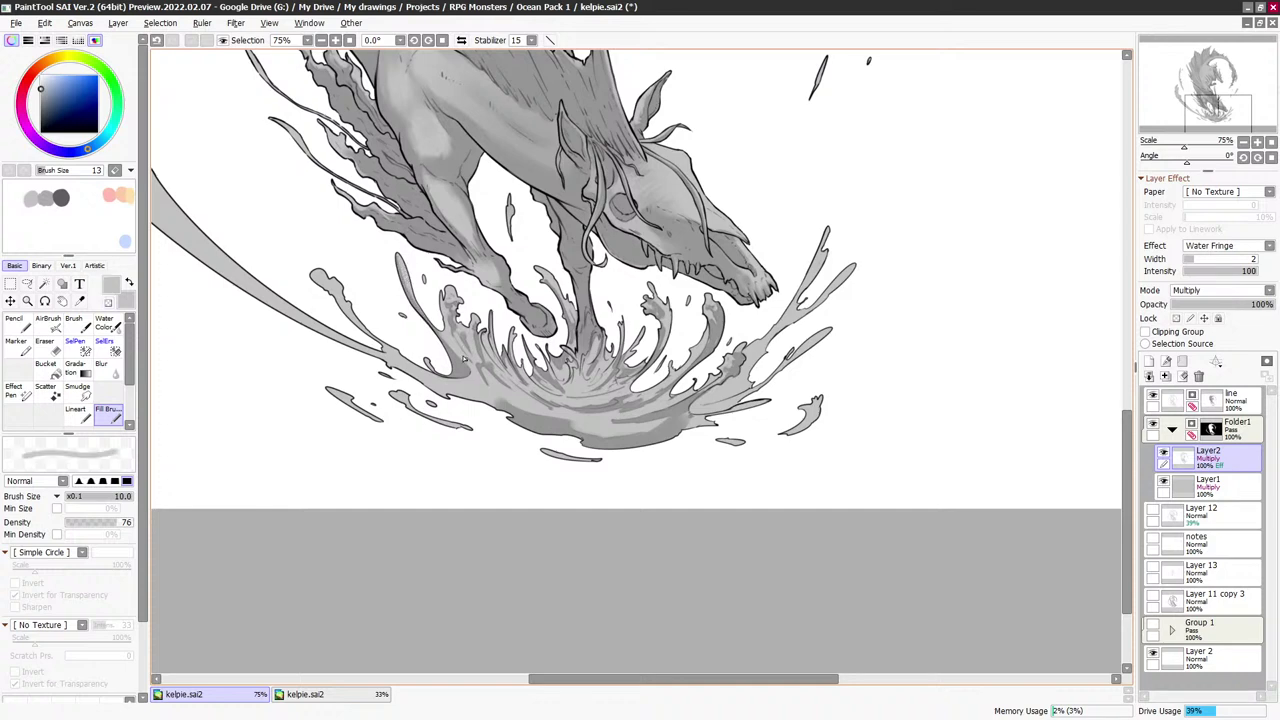
Lighten the pool shading below the raised hoof with transparent color at size 25, and add gray ripple streaks at size 7
{"action": "key", "text": "bracketright"}
{"action": "key", "text": "bracketright"}
{"action": "key", "text": "bracketleft"}
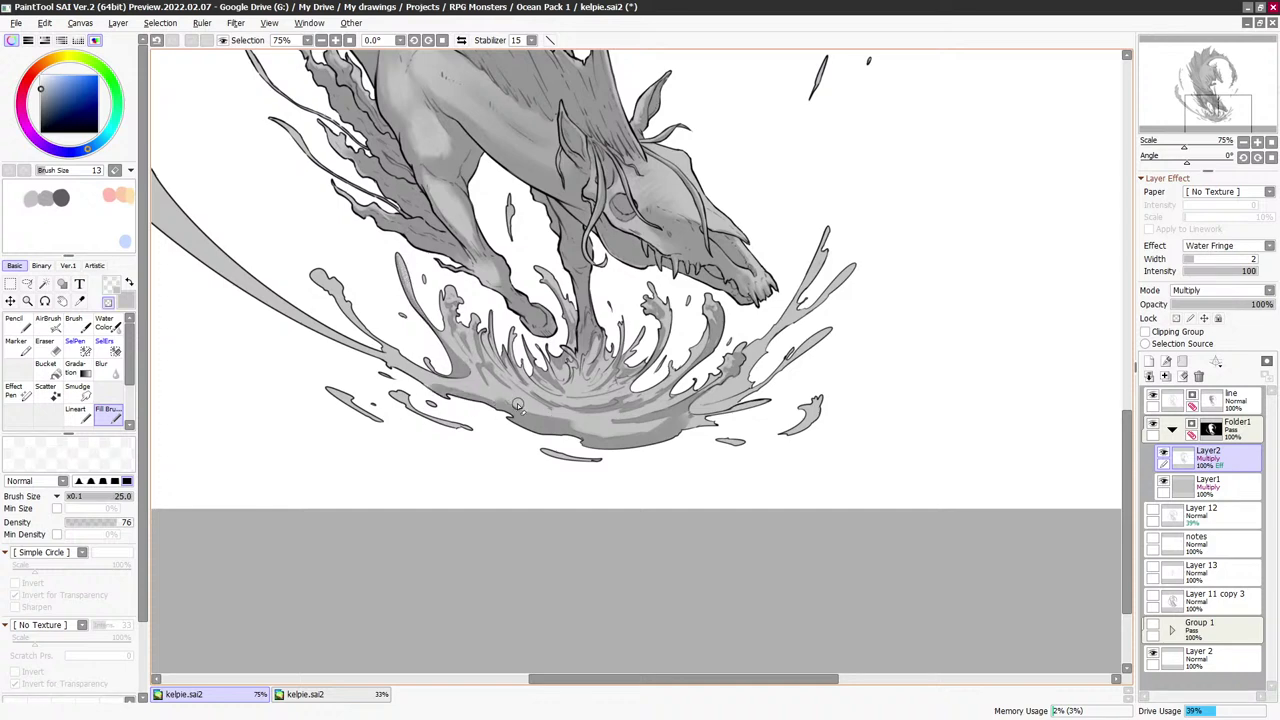
{"action": "key", "text": "bracketleft"}
{"action": "key", "text": "bracketleft"}
{"action": "key", "text": "bracketleft"}
{"action": "key", "text": "bracketleft"}
{"action": "left_click_drag", "start_coordinate": [519, 414], "coordinate": [566, 408]}
{"action": "key", "text": "bracketright"}
{"action": "key", "text": "bracketright"}
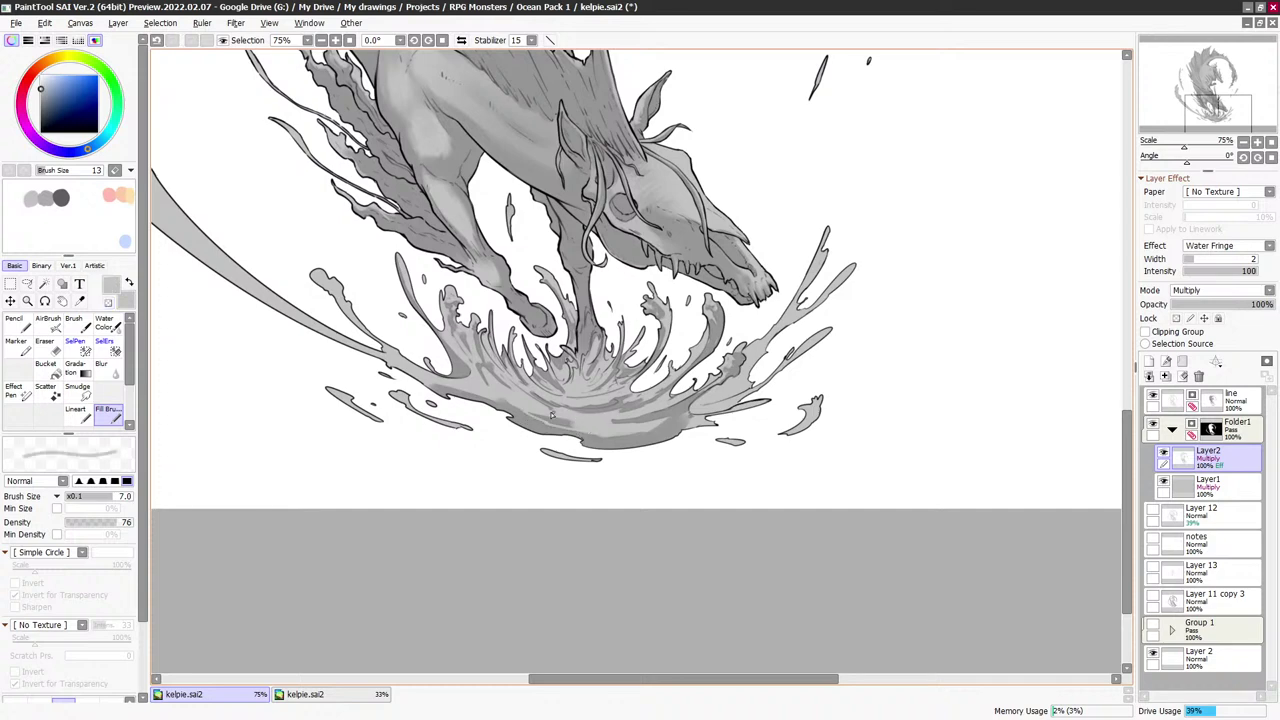
Cut thin light ripples into the pool's gray streaks with transparent color at brush size 3.5
{"action": "key", "text": "bracketleft"}
{"action": "key", "text": "bracketleft"}
{"action": "key", "text": "bracketleft"}
{"action": "key", "text": "bracketleft"}
{"action": "key", "text": "bracketleft"}
{"action": "key", "text": "bracketleft"}
{"action": "key", "text": "bracketleft"}
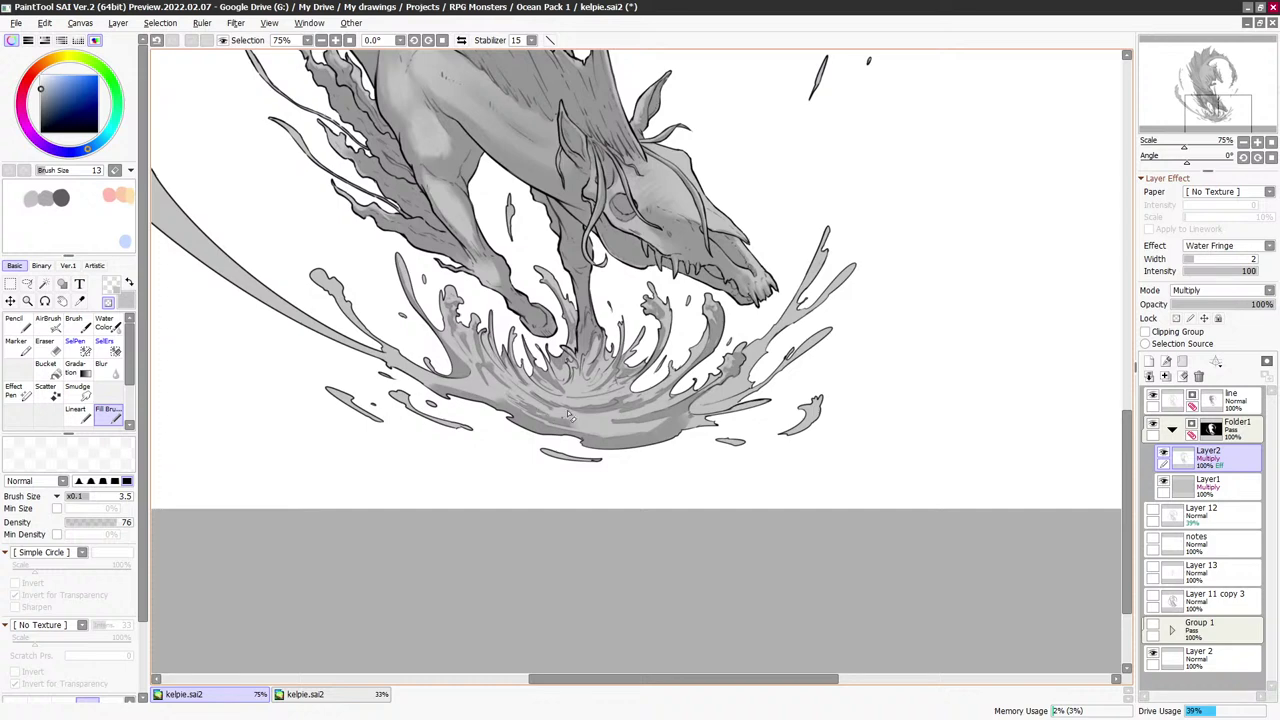
{"action": "left_click_drag", "start_coordinate": [680, 349], "coordinate": [681, 354]}
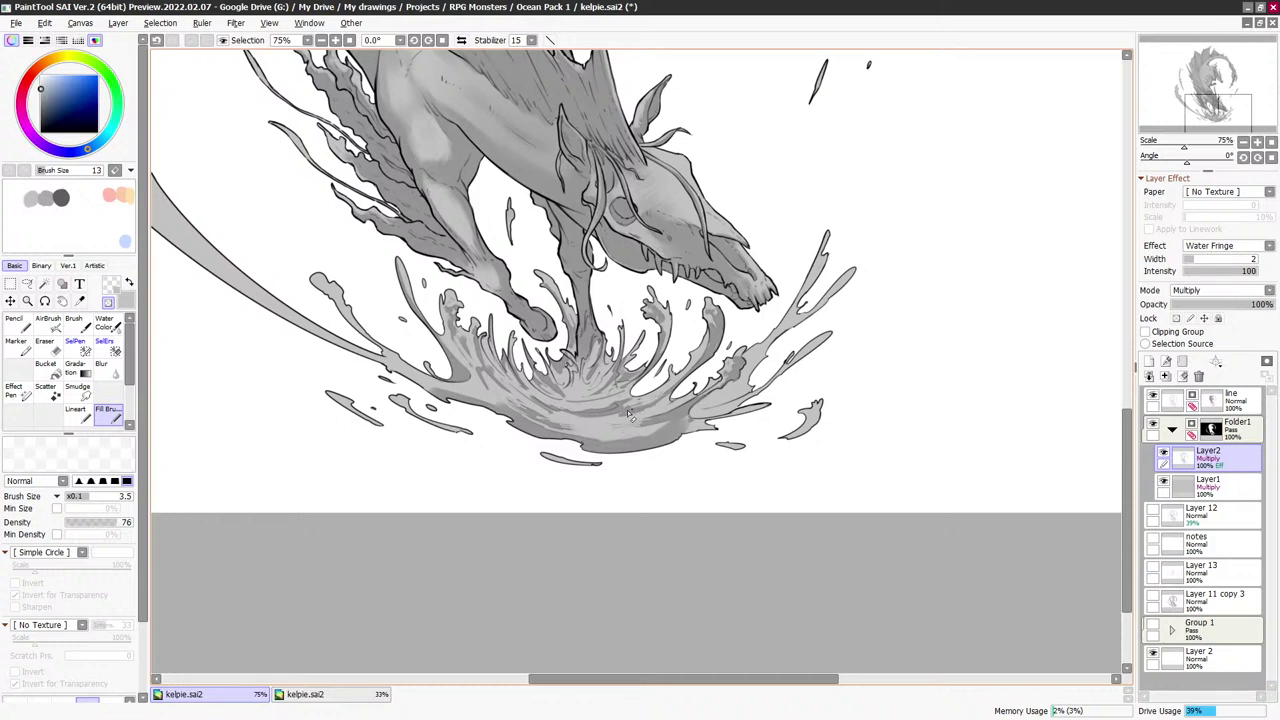
Shade the base of the thin water spikes below the raised hoof in gray at size 14, trimming with transparent color at 12
{"action": "key", "text": "minus"}
{"action": "key", "text": "bracketright"}
{"action": "key", "text": "bracketright"}
{"action": "key", "text": "bracketright"}
{"action": "key", "text": "bracketright"}
{"action": "key", "text": "bracketright"}
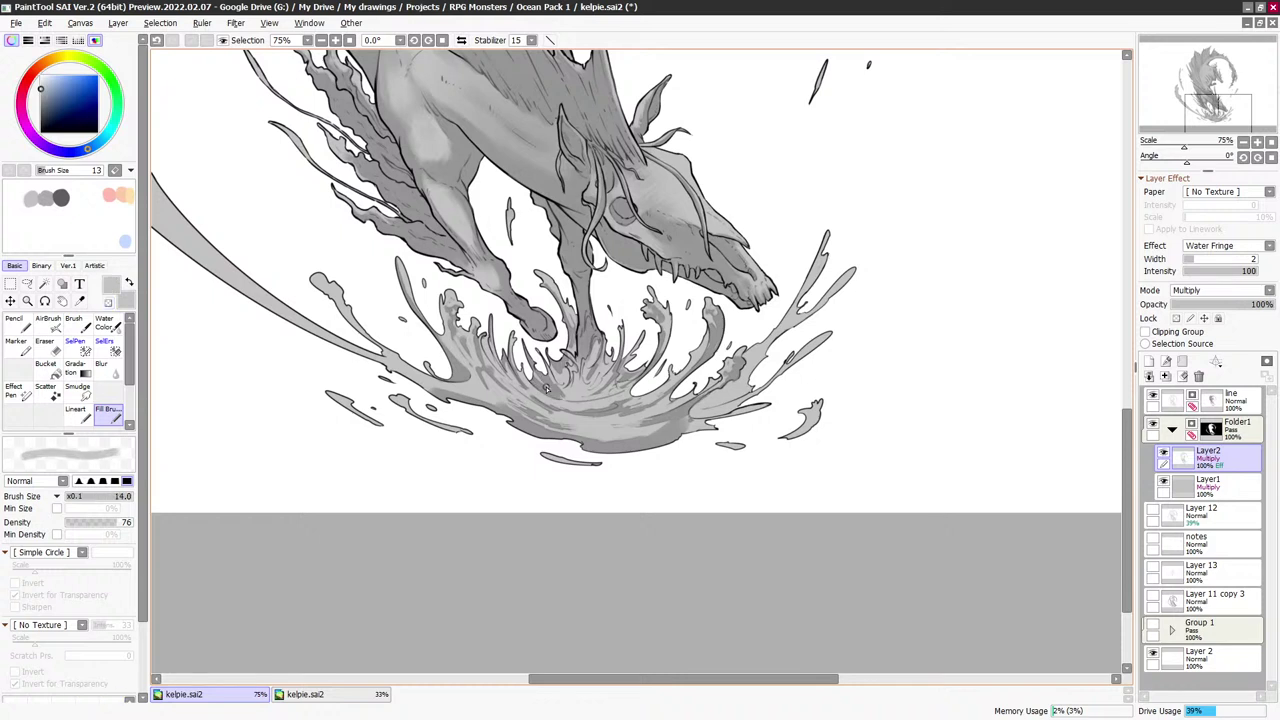
{"action": "key", "text": "minus"}
{"action": "key", "text": "bracketright"}
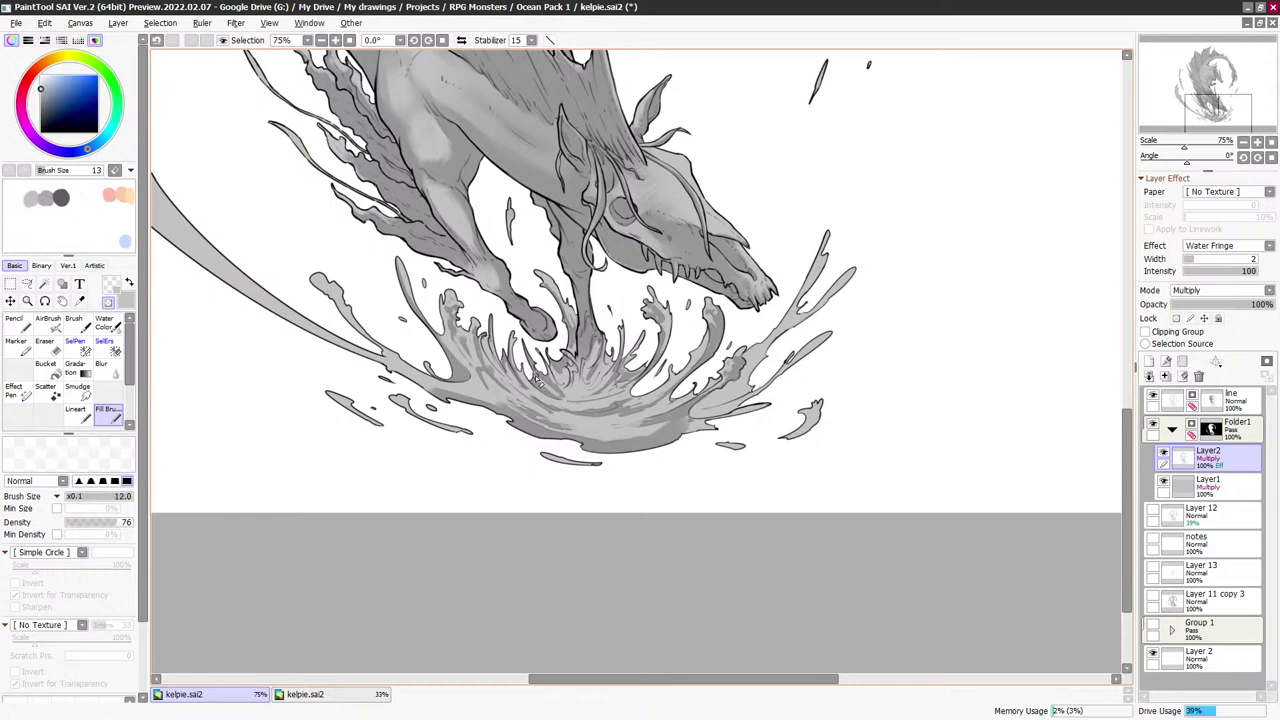
Refine the thin water spikes below the raised hoof, alternating transparent color and gray, down to gray at size 7
{"action": "key", "text": "minus"}
{"action": "key", "text": "bracketright"}
{"action": "key", "text": "bracketright"}
{"action": "key", "text": "bracketright"}
{"action": "key", "text": "minus"}
{"action": "key", "text": "bracketleft"}
{"action": "key", "text": "bracketleft"}
{"action": "key", "text": "bracketleft"}
{"action": "key", "text": "bracketleft"}
{"action": "key", "text": "bracketleft"}
{"action": "key", "text": "bracketleft"}
{"action": "key", "text": "bracketleft"}
{"action": "key", "text": "bracketleft"}
{"action": "key", "text": "x"}
{"action": "key", "text": "bracketright"}
{"action": "key", "text": "bracketright"}
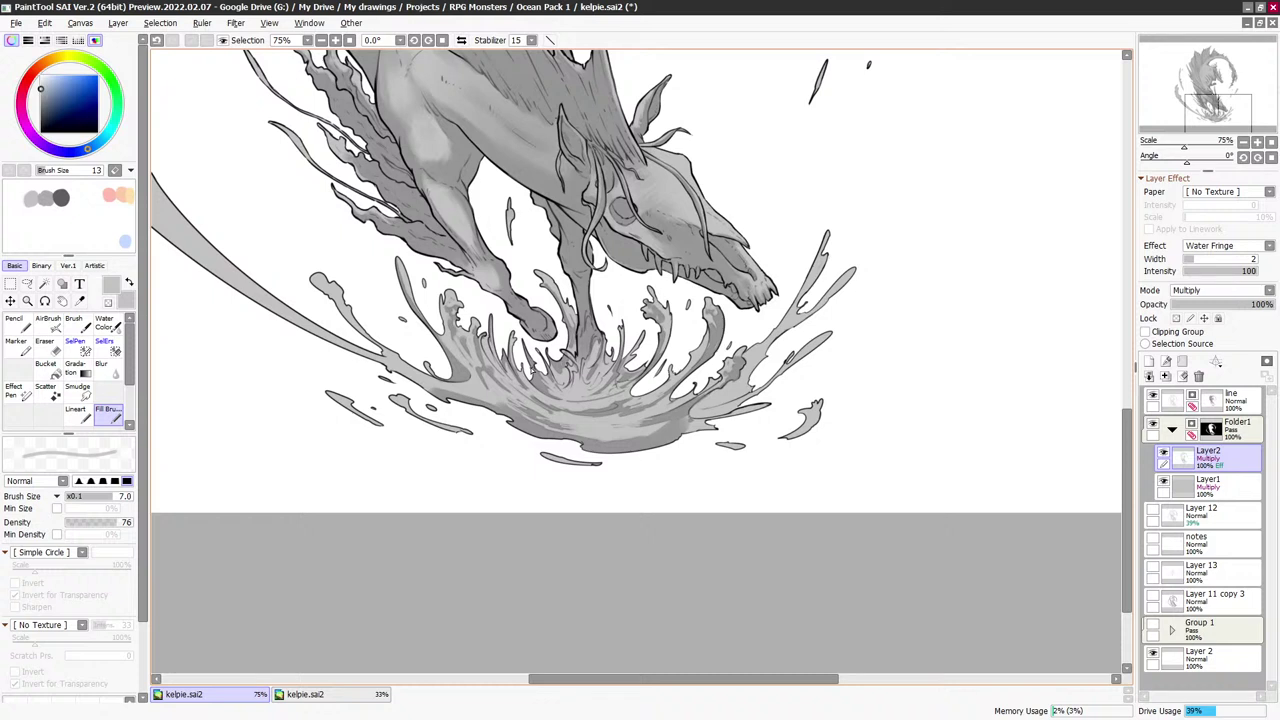
Add gray streaks beside the planted hoof's base at size 6, erasing excess with transparent color at 8
{"action": "left_click_drag", "start_coordinate": [731, 361], "coordinate": [724, 354]}
{"action": "key", "text": "minus"}
{"action": "key", "text": "bracketright"}
{"action": "key", "text": "x"}
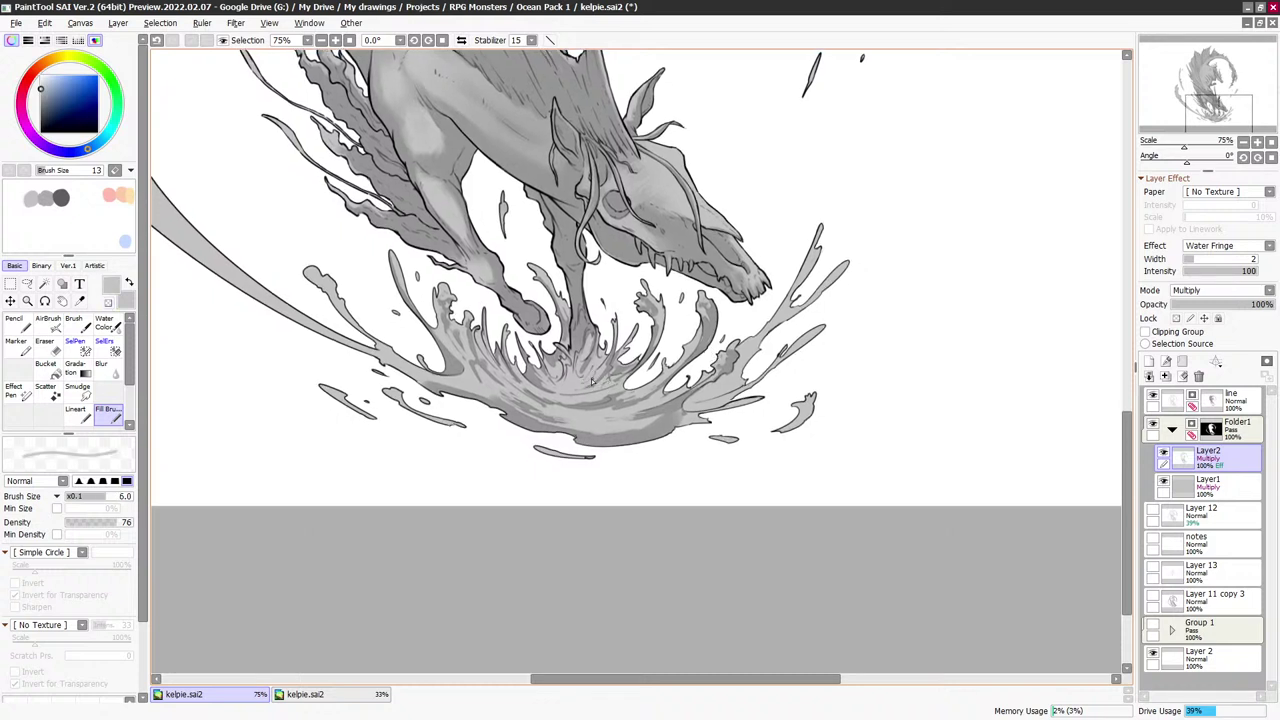
{"action": "key", "text": "bracketright"}
{"action": "key", "text": "bracketright"}
{"action": "key", "text": "bracketright"}
{"action": "key", "text": "bracketright"}
{"action": "key", "text": "x"}
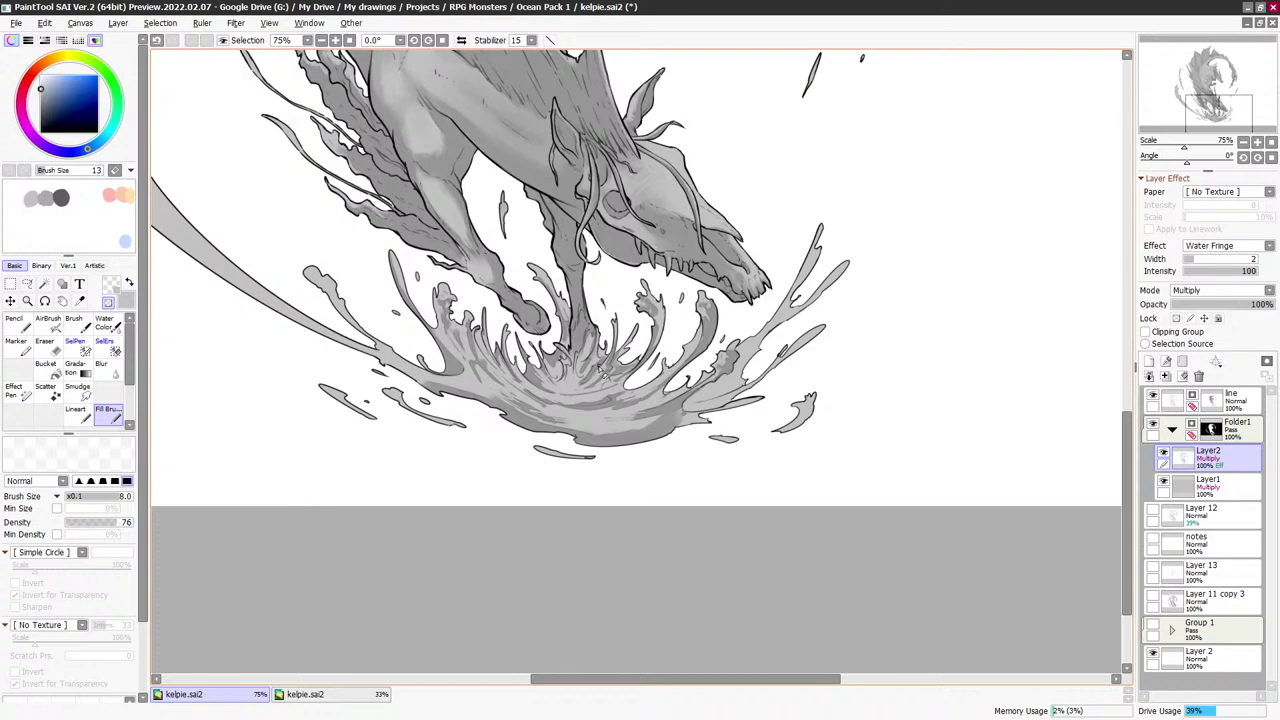
Erase more of the shading around the planted hoof's base with transparent color, and draw finer gray streaks there at size 5
{"action": "key", "text": "bracketright"}
{"action": "key", "text": "bracketright"}
{"action": "key", "text": "bracketright"}
{"action": "key", "text": "bracketright"}
{"action": "key", "text": "bracketright"}
{"action": "key", "text": "bracketright"}
{"action": "key", "text": "x"}
{"action": "key", "text": "bracketleft"}
{"action": "key", "text": "bracketleft"}
{"action": "key", "text": "bracketleft"}
{"action": "key", "text": "bracketleft"}
{"action": "key", "text": "bracketleft"}
{"action": "key", "text": "bracketleft"}
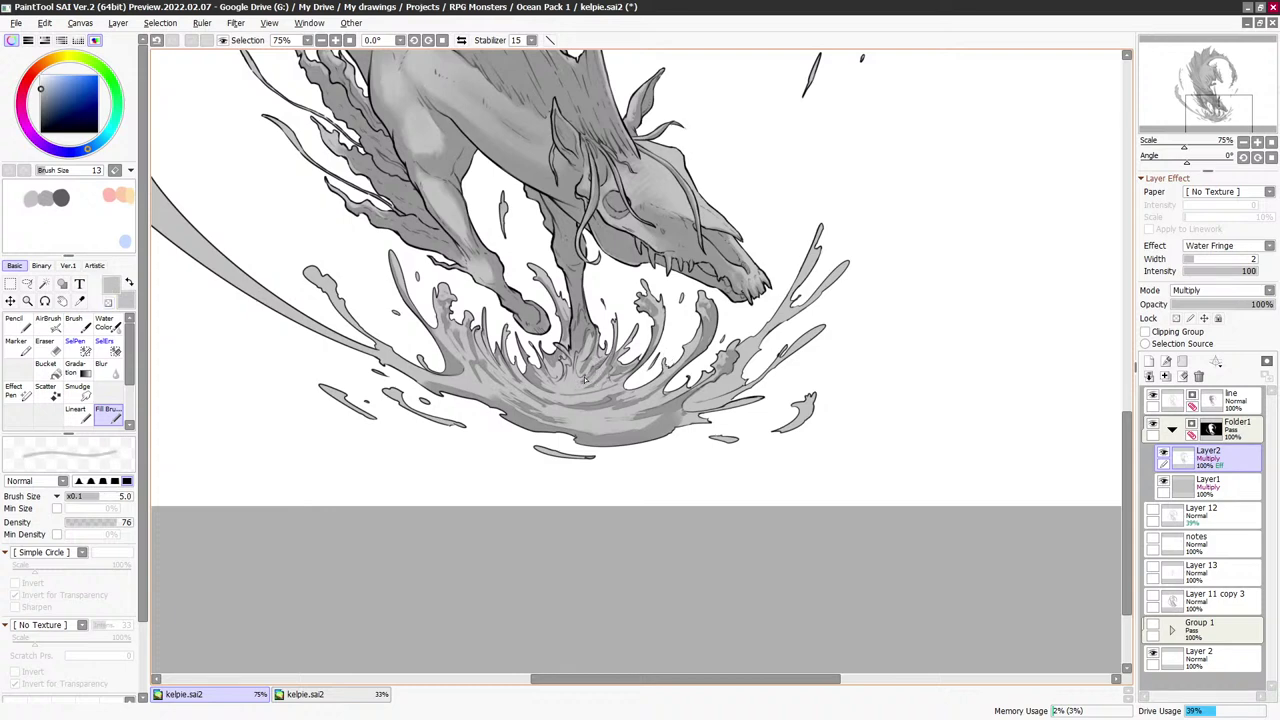
Rework the spikes on the muzzle side of the planted hoof with transparent color at size 8 and gray at 9
{"action": "key", "text": "x"}
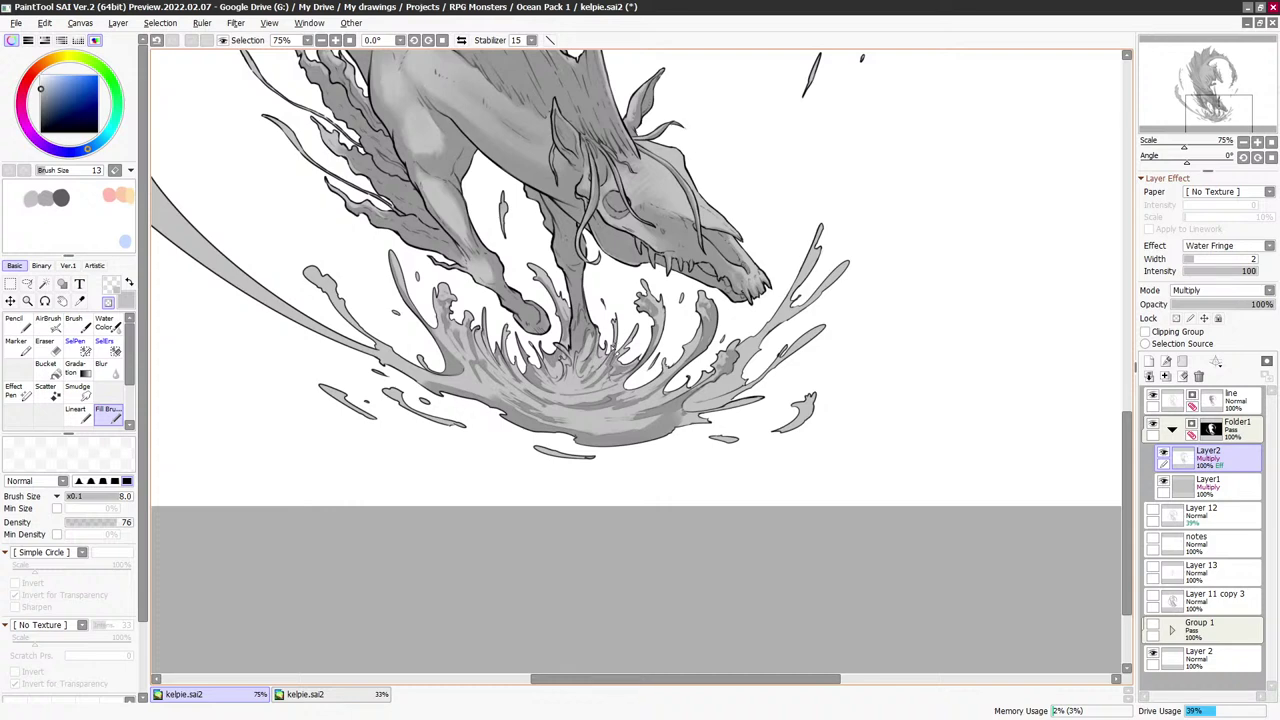
{"action": "key", "text": "x"}
{"action": "key", "text": "bracketleft"}
{"action": "key", "text": "x"}
{"action": "key", "text": "bracketleft"}
{"action": "key", "text": "x"}
{"action": "key", "text": "bracketright"}
{"action": "key", "text": "bracketright"}
{"action": "key", "text": "bracketright"}
{"action": "key", "text": "bracketright"}
{"action": "key", "text": "x"}
{"action": "key", "text": "x"}
{"action": "key", "text": "bracketleft"}
{"action": "key", "text": "bracketleft"}
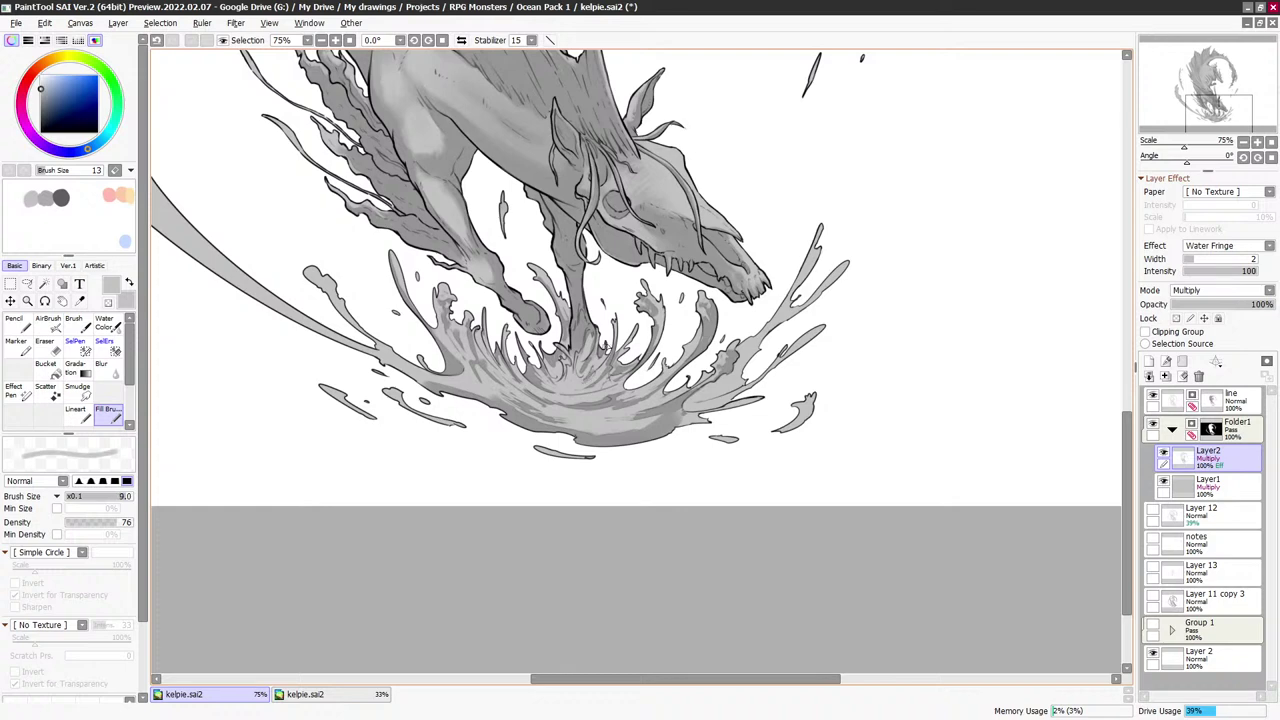
Sharpen the streaks beside the planted hoof using transparent color at sizes 12 and 5 and gray at size 7
{"action": "key", "text": "bracketright"}
{"action": "key", "text": "bracketright"}
{"action": "key", "text": "bracketright"}
{"action": "key", "text": "x"}
{"action": "key", "text": "bracketleft"}
{"action": "key", "text": "bracketleft"}
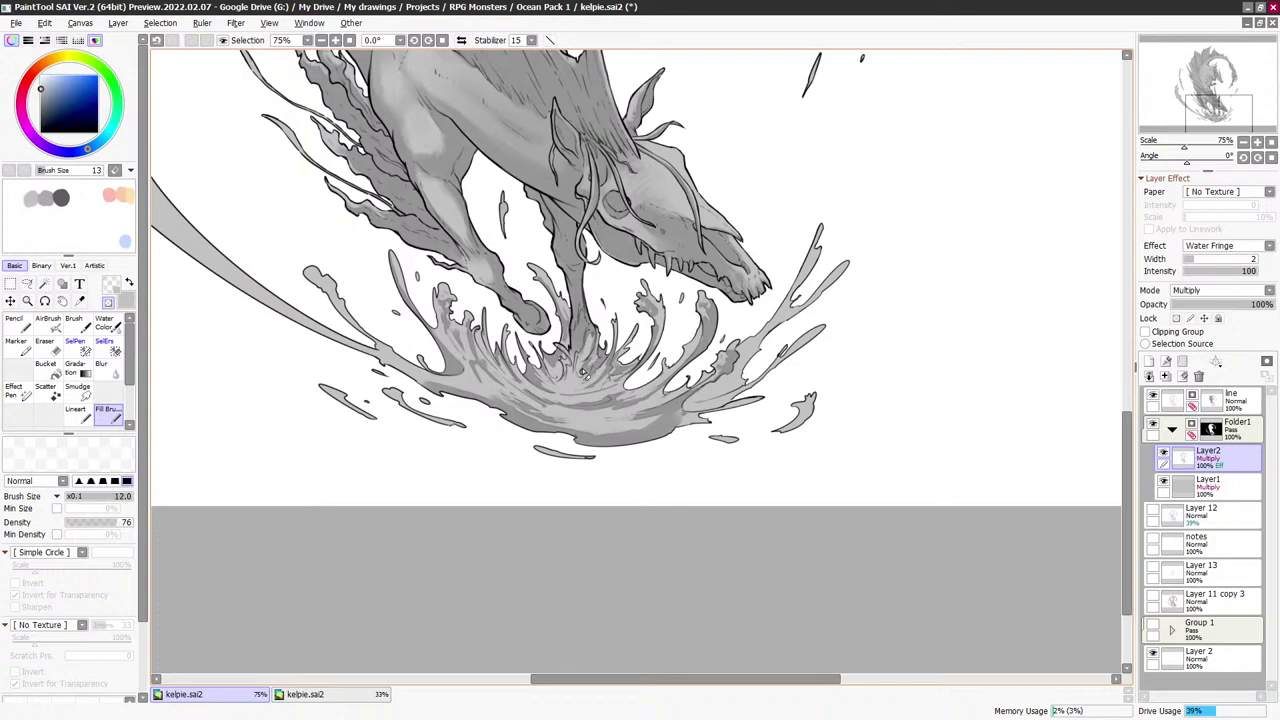
{"action": "key", "text": "x"}
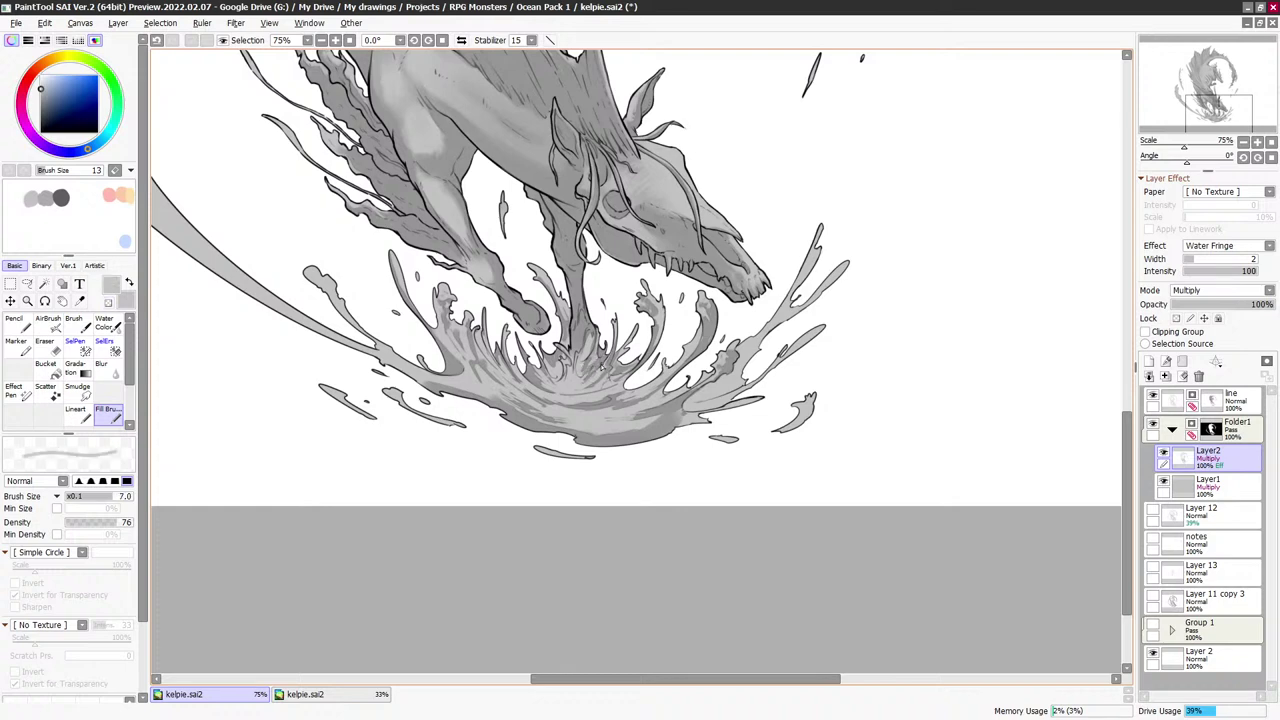
{"action": "key", "text": "x"}
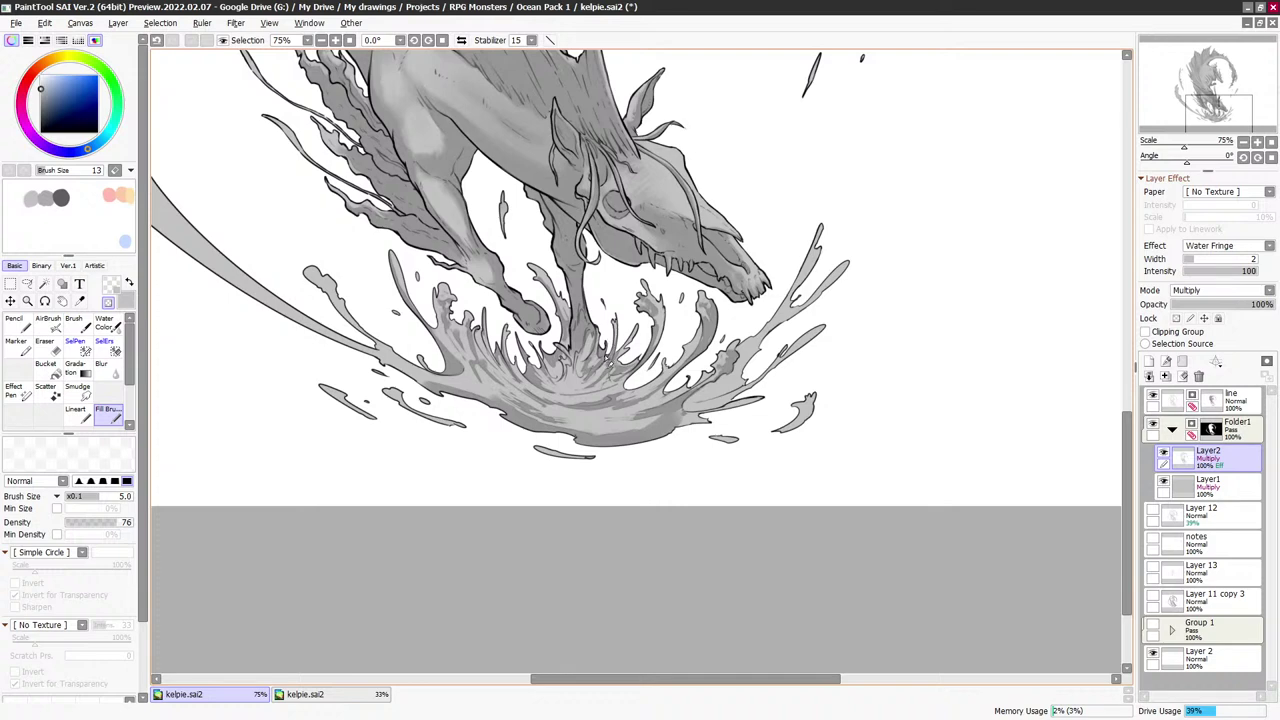
{"action": "key", "text": "x"}
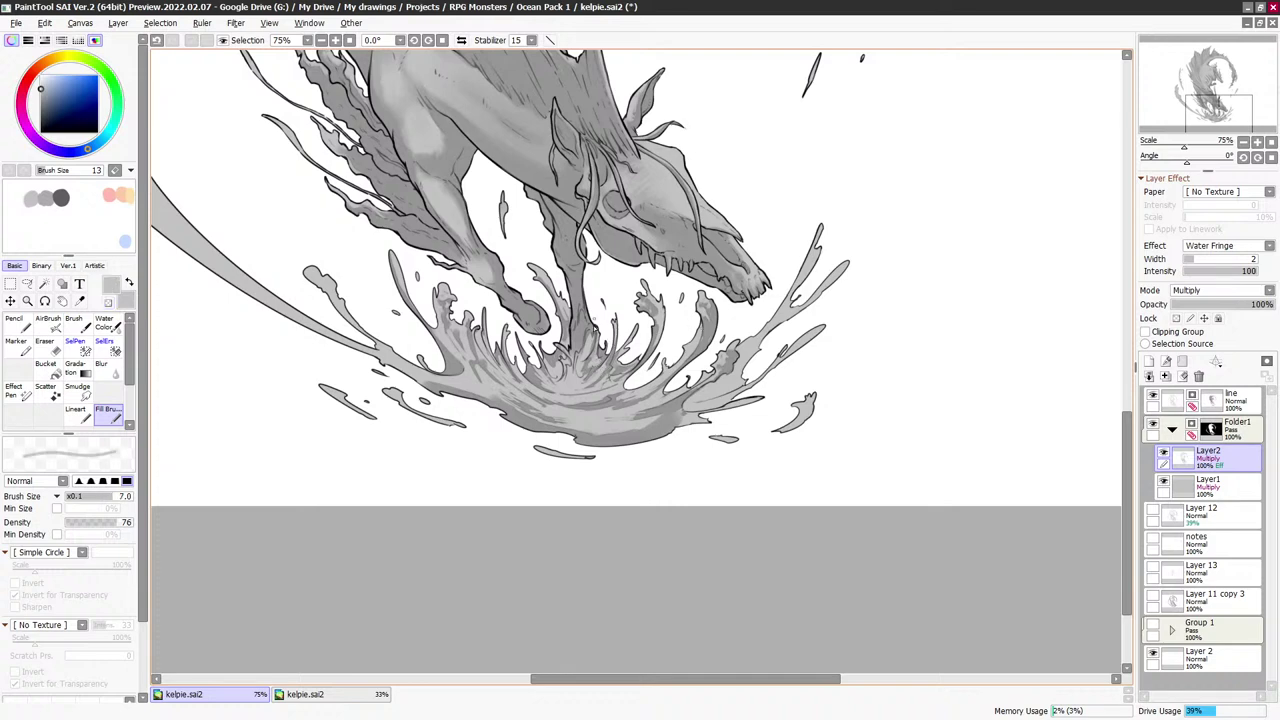
Clean up the water right around the planted hoof with transparent color at size 10, and restore small gray accents at 6
{"action": "key", "text": "minus"}
{"action": "key", "text": "bracketright"}
{"action": "key", "text": "bracketright"}
{"action": "key", "text": "bracketright"}
{"action": "key", "text": "bracketright"}
{"action": "key", "text": "bracketright"}
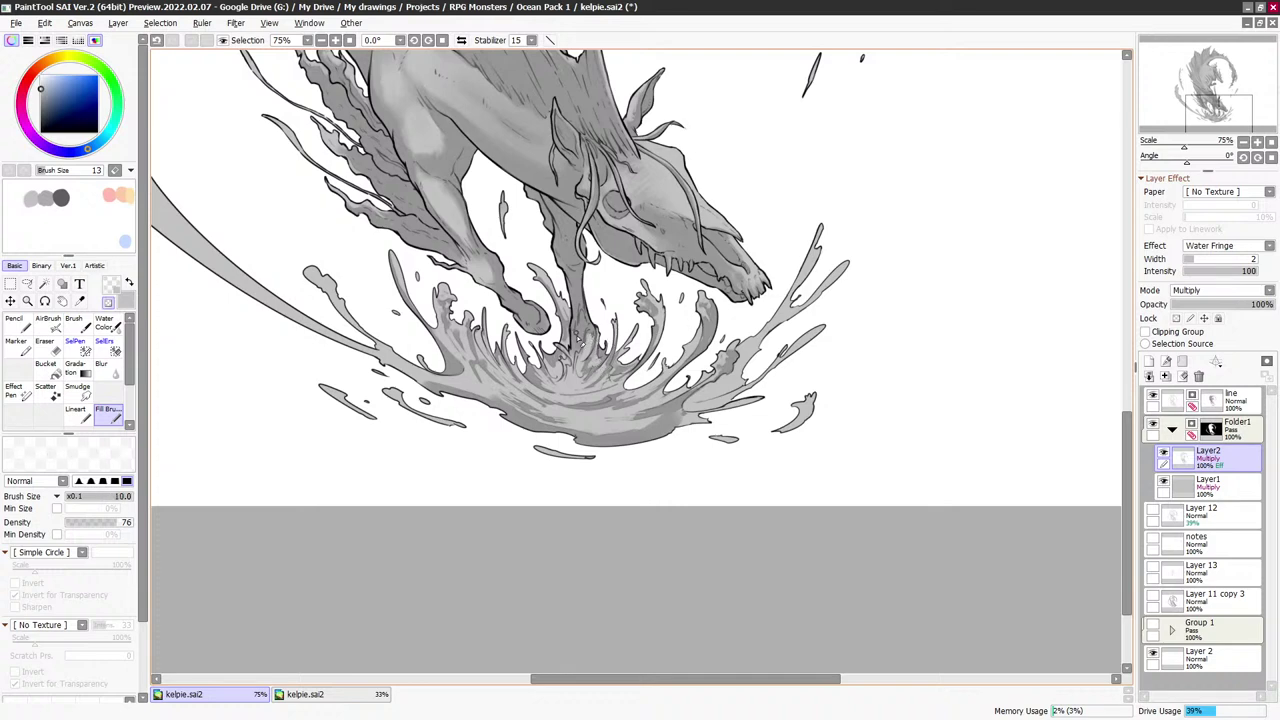
{"action": "key", "text": "bracketleft"}
{"action": "key", "text": "bracketleft"}
{"action": "key", "text": "bracketleft"}
{"action": "key", "text": "bracketleft"}
{"action": "key", "text": "bracketleft"}
{"action": "key", "text": "bracketleft"}
{"action": "key", "text": "c"}
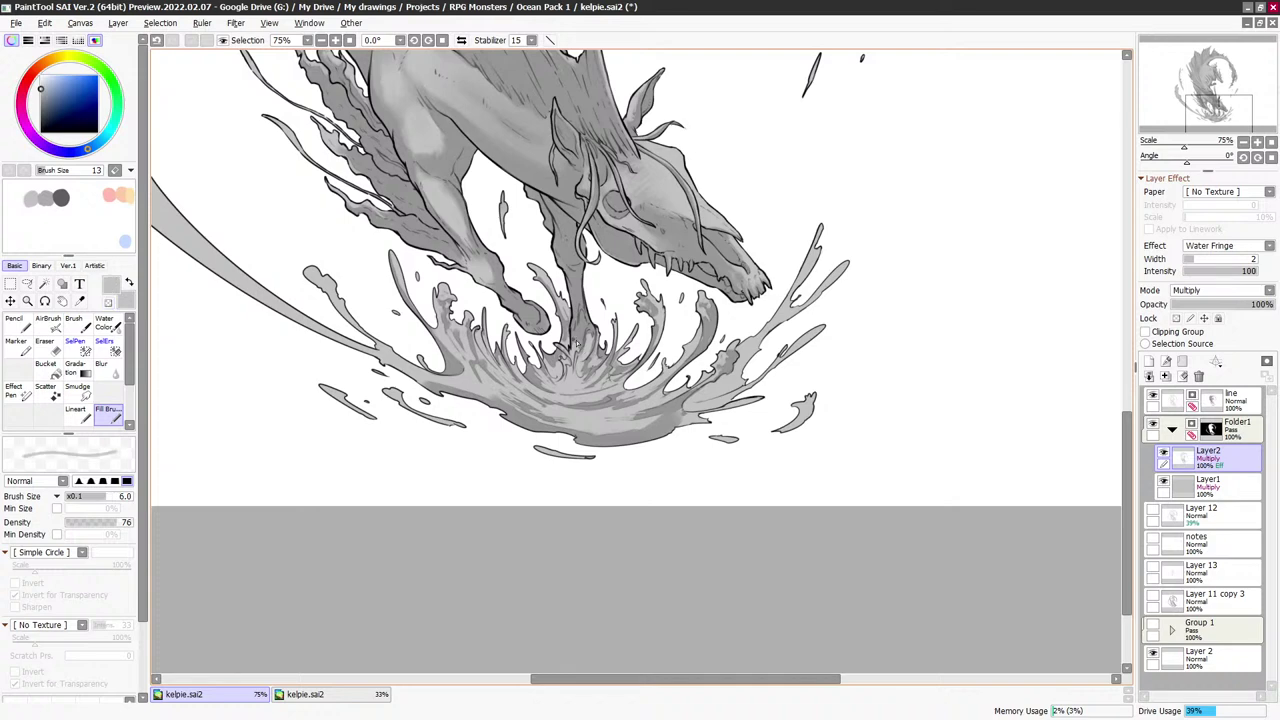
Touch up the water around the planted hoof and shade the pool's muzzle-side base in gray at size 9
{"action": "key", "text": "minus"}
{"action": "key", "text": "bracketleft"}
{"action": "key", "text": "minus"}
{"action": "key", "text": "bracketright"}
{"action": "key", "text": "bracketright"}
{"action": "key", "text": "bracketright"}
{"action": "left_click_drag", "start_coordinate": [572, 357], "coordinate": [554, 355]}
{"action": "key", "text": "bracketright"}
{"action": "key", "text": "bracketright"}
{"action": "key", "text": "bracketleft"}
{"action": "key", "text": "bracketleft"}
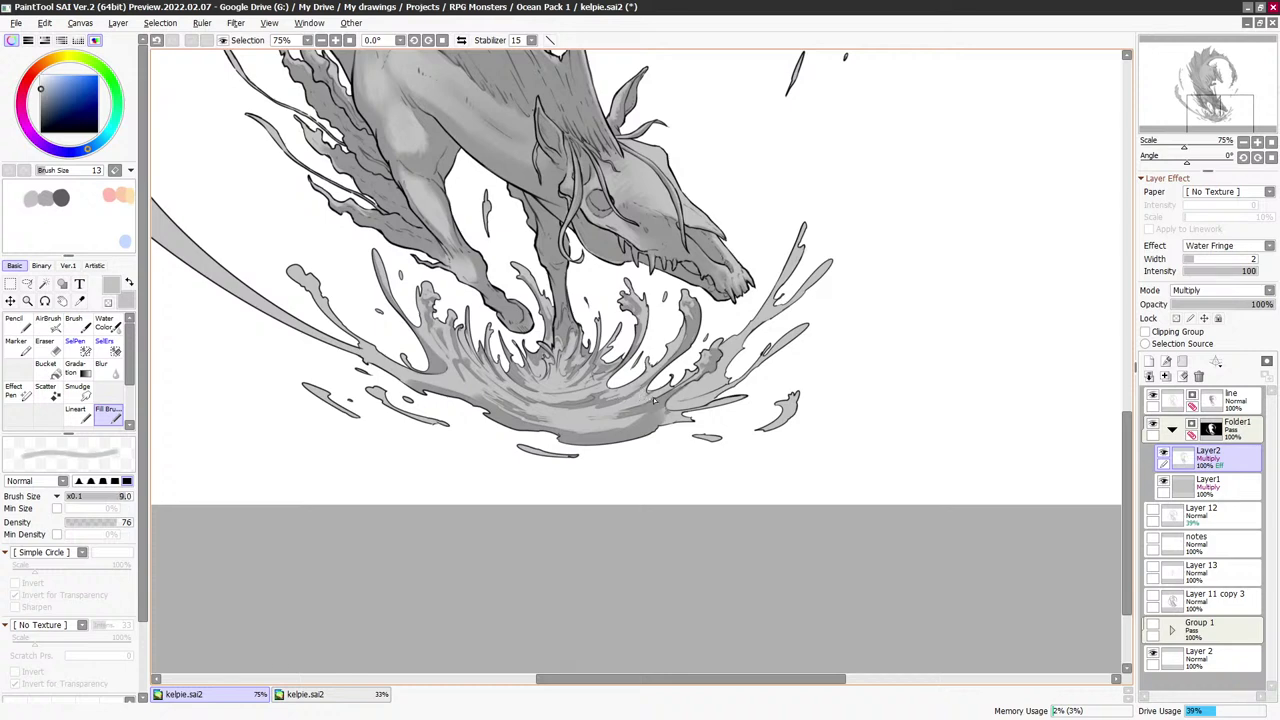
Refine the pool's muzzle-side edge with transparent color at size 6 and gray at size 9
{"action": "key", "text": "bracketleft"}
{"action": "key", "text": "bracketleft"}
{"action": "key", "text": "e"}
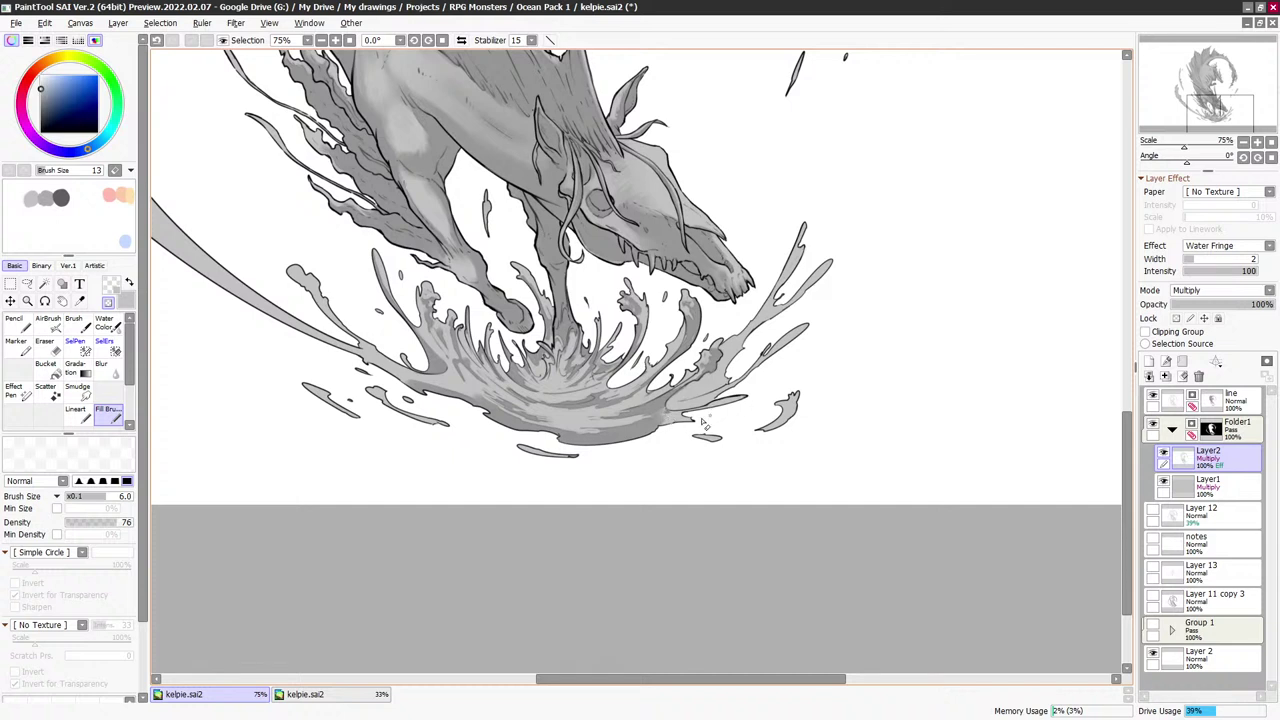
{"action": "key", "text": "e"}
{"action": "key", "text": "bracketright"}
{"action": "key", "text": "bracketright"}
{"action": "key", "text": "bracketright"}
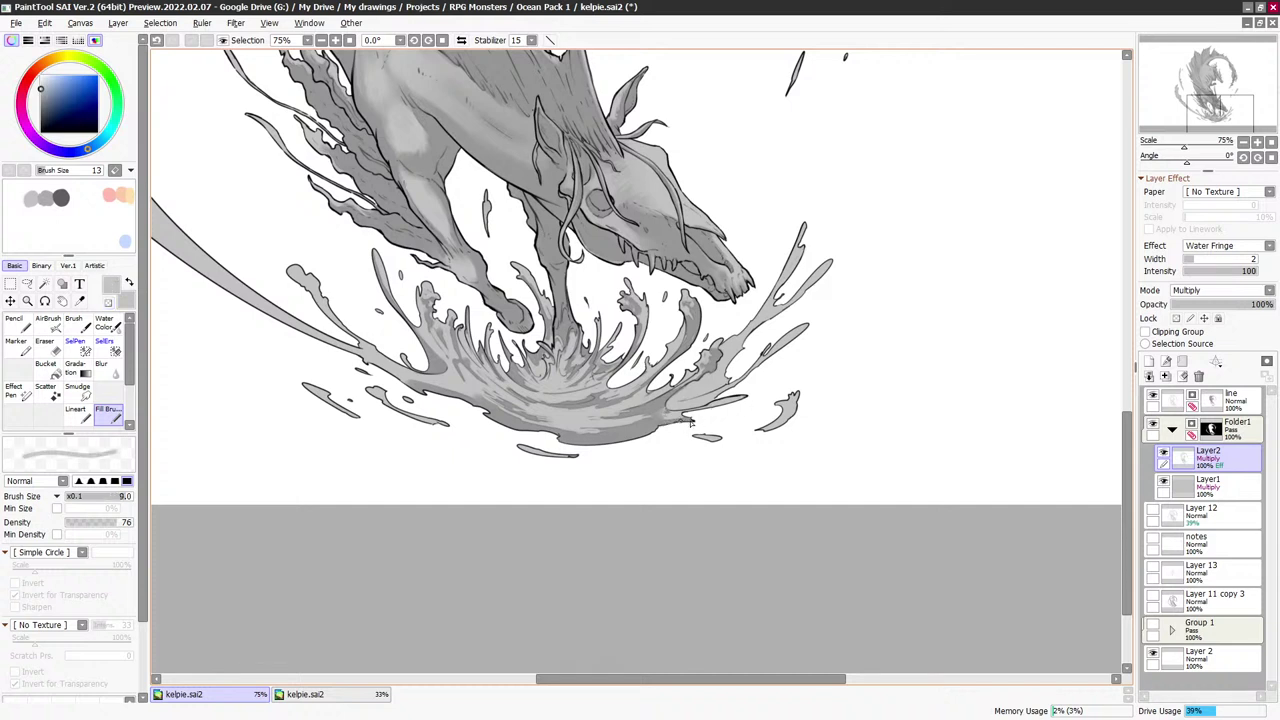
Shade the lowest spike on the splash's muzzle side in gray and trim it with transparent color at size 6
{"action": "mouse_move", "coordinate": [685, 411]}
{"action": "left_mouse_down"}
{"action": "mouse_move", "coordinate": [741, 399]}
{"action": "mouse_move", "coordinate": [745, 383]}
{"action": "left_mouse_up"}
{"action": "key", "text": "bracketleft"}
{"action": "key", "text": "bracketleft"}
{"action": "key", "text": "bracketleft"}
{"action": "key", "text": "c"}
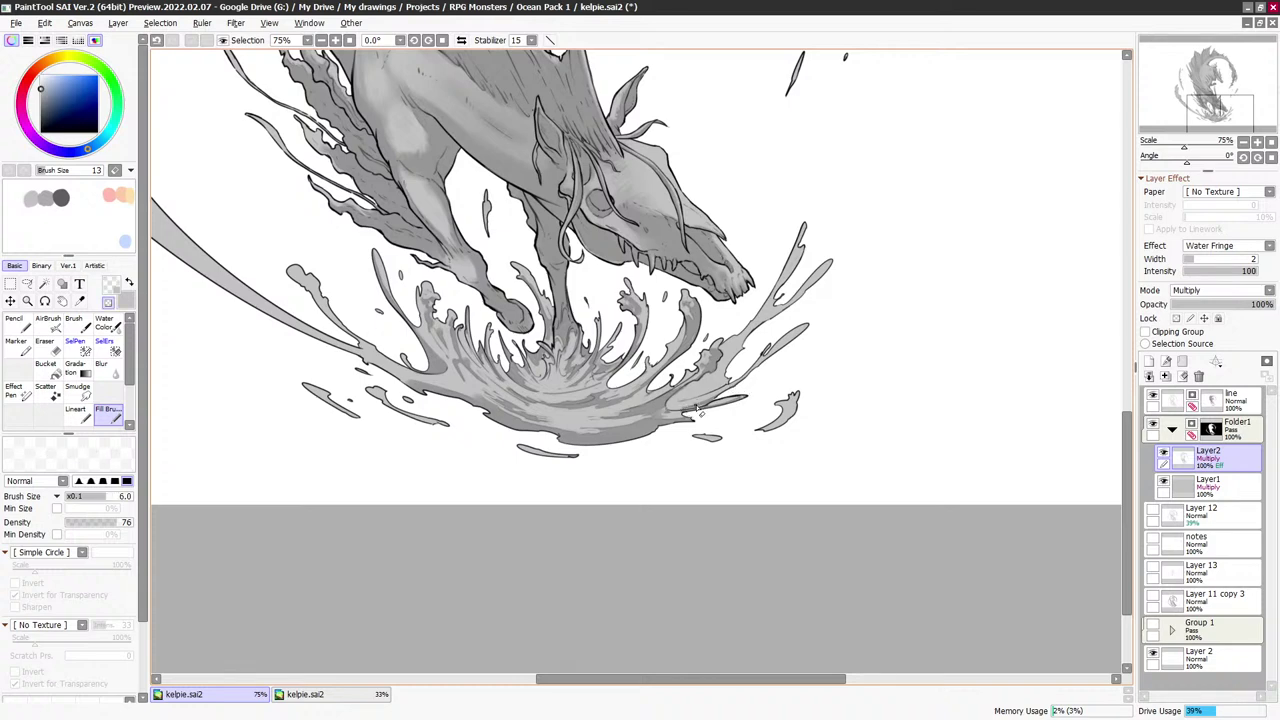
Shade the detached-looking spike just above it in gray at size 10 and trim the edge with transparent color at 10
{"action": "key", "text": "bracketright"}
{"action": "key", "text": "c"}
{"action": "key", "text": "bracketright"}
{"action": "key", "text": "bracketright"}
{"action": "key", "text": "bracketright"}
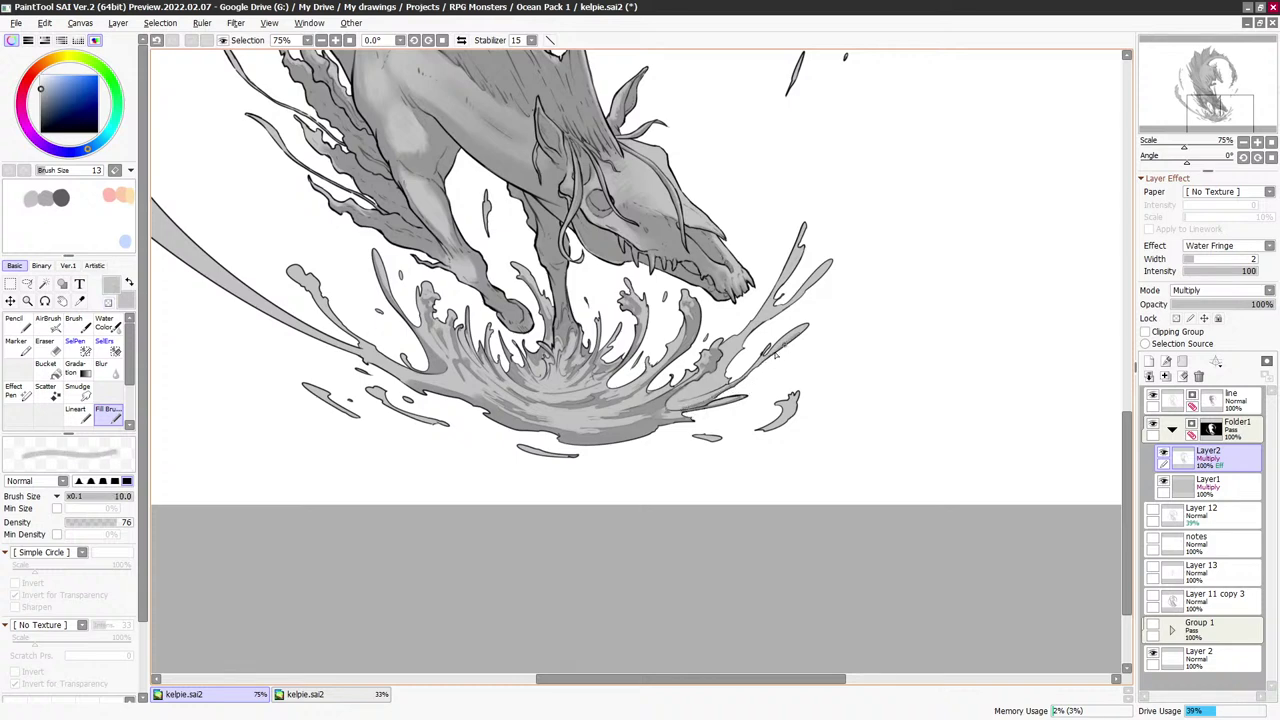
{"action": "key", "text": "bracketright"}
{"action": "key", "text": "c"}
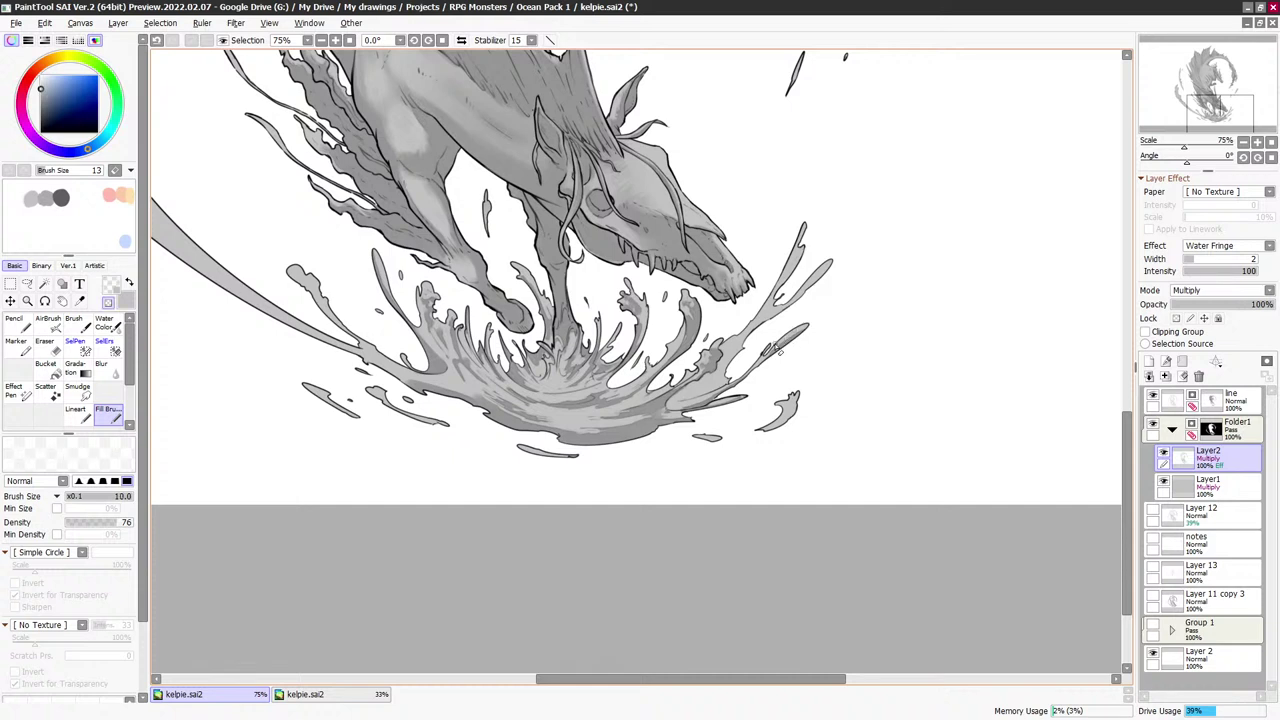
Rework the narrow base of that spike, alternating transparent color and gray, finishing with gray at size 8
{"action": "key", "text": "c"}
{"action": "key", "text": "bracketleft"}
{"action": "key", "text": "bracketleft"}
{"action": "key", "text": "c"}
{"action": "key", "text": "c"}
{"action": "key", "text": "bracketright"}
{"action": "key", "text": "bracketright"}
{"action": "key", "text": "bracketright"}
{"action": "key", "text": "bracketright"}
{"action": "key", "text": "c"}
{"action": "key", "text": "bracketleft"}
{"action": "key", "text": "c"}
{"action": "key", "text": "bracketleft"}
{"action": "key", "text": "bracketleft"}
{"action": "key", "text": "bracketleft"}
{"action": "key", "text": "bracketleft"}
{"action": "key", "text": "bracketleft"}
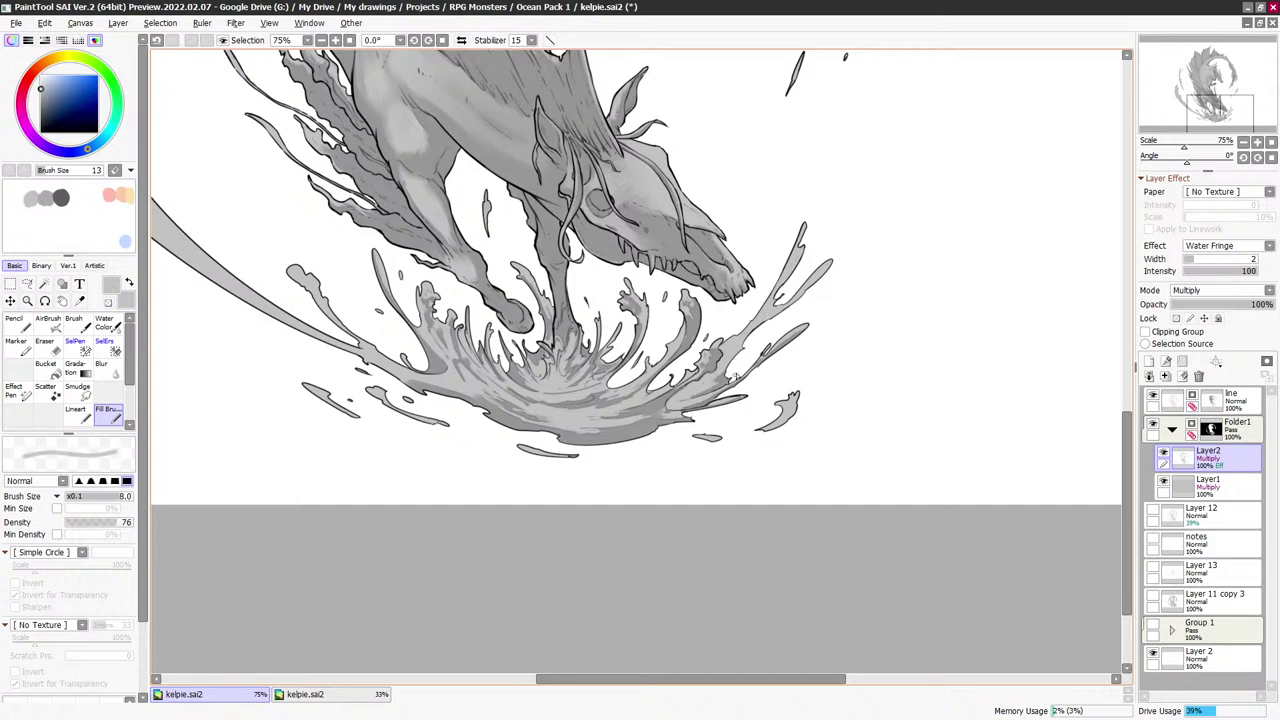
Shade the outer prong of the long forked spike below the muzzle in gray at size 16 and trim with transparent color at 9
{"action": "key", "text": "c"}
{"action": "key", "text": "c"}
{"action": "key", "text": "bracketright"}
{"action": "key", "text": "bracketright"}
{"action": "key", "text": "bracketright"}
{"action": "key", "text": "bracketright"}
{"action": "key", "text": "bracketright"}
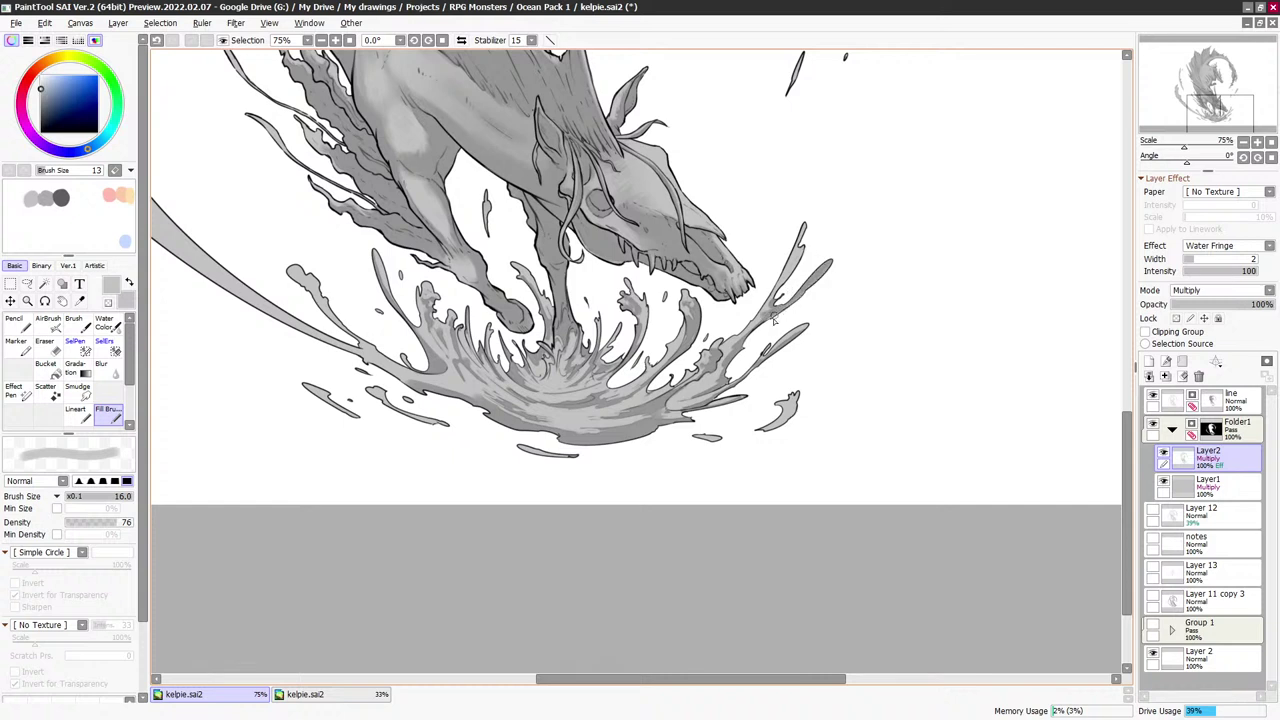
{"action": "key", "text": "c"}
{"action": "key", "text": "bracketleft"}
{"action": "key", "text": "bracketleft"}
{"action": "key", "text": "bracketleft"}
{"action": "key", "text": "bracketleft"}
{"action": "key", "text": "bracketleft"}
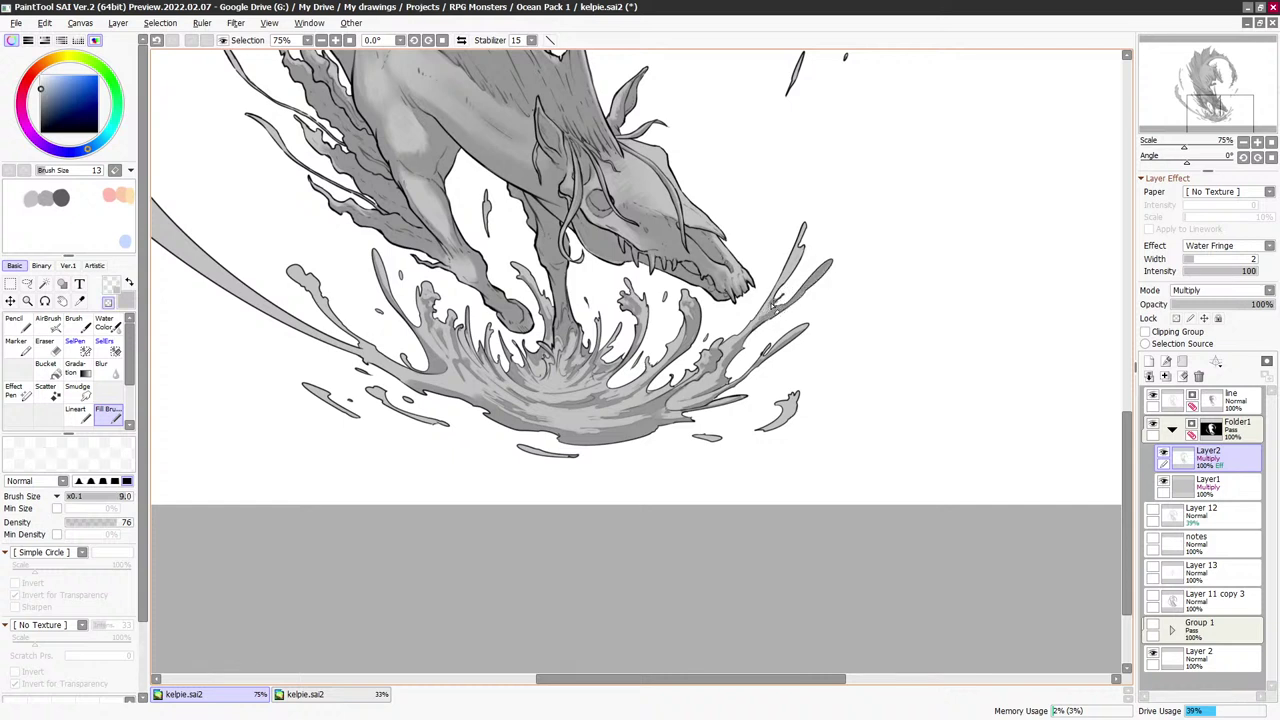
Shade the tallest prong of the forked spike in gray at size 16 and trim its tip with transparent color at 16
{"action": "key", "text": "c"}
{"action": "key", "text": "bracketright"}
{"action": "key", "text": "bracketright"}
{"action": "key", "text": "bracketright"}
{"action": "key", "text": "bracketright"}
{"action": "key", "text": "bracketright"}
{"action": "key", "text": "bracketright"}
{"action": "key", "text": "bracketright"}
{"action": "key", "text": "bracketright"}
{"action": "key", "text": "bracketright"}
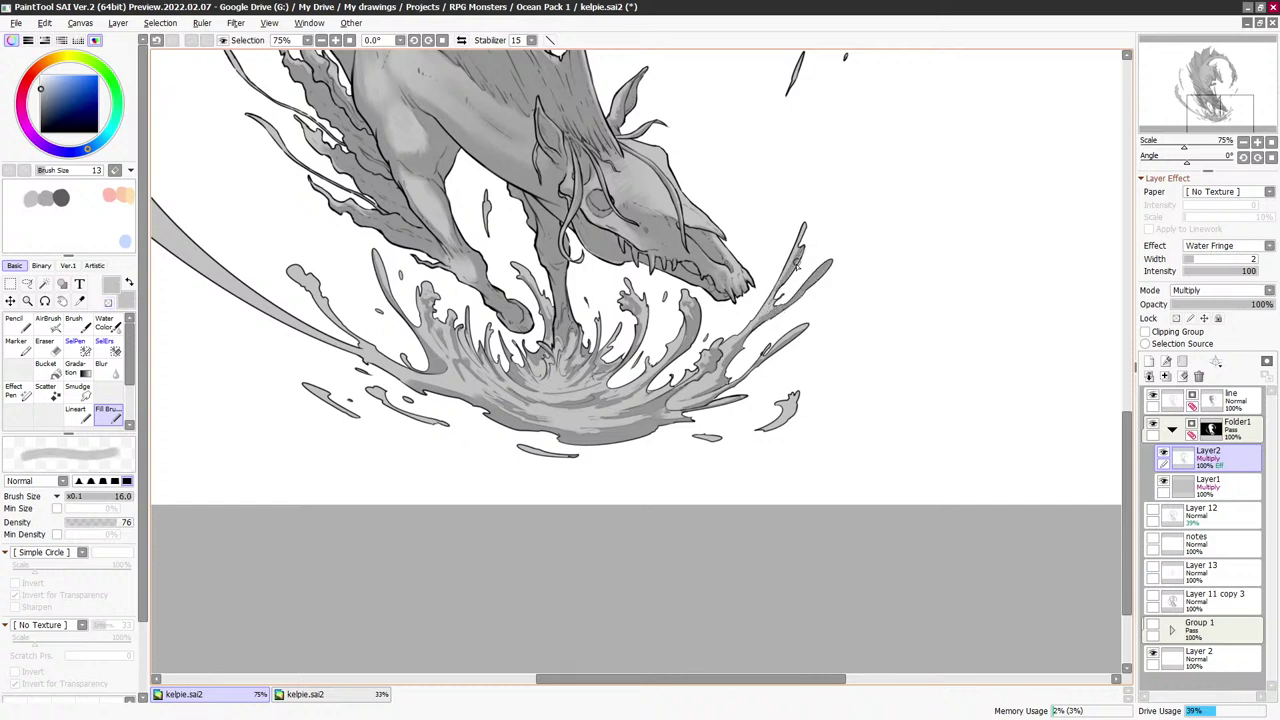
{"action": "key", "text": "c"}
{"action": "key", "text": "bracketleft"}
{"action": "key", "text": "bracketleft"}
{"action": "key", "text": "bracketleft"}
{"action": "key", "text": "bracketleft"}
{"action": "key", "text": "bracketleft"}
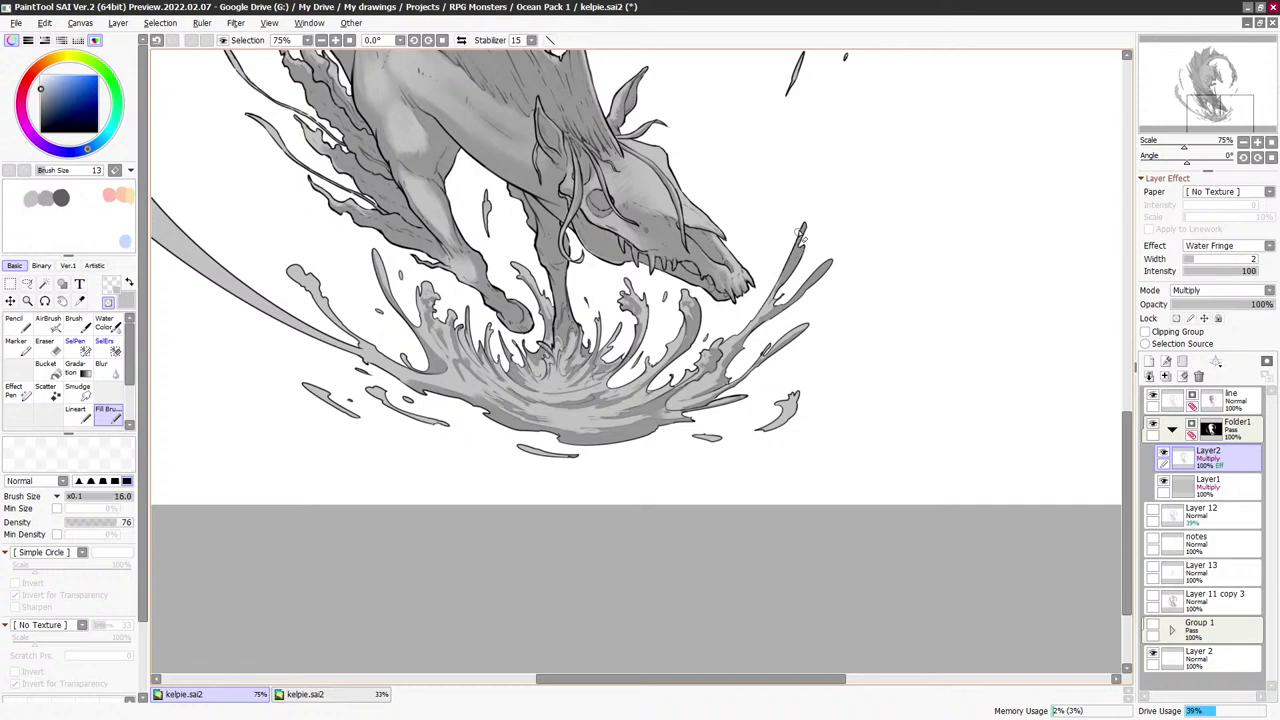
Shade the forked spike's lower stem in gray at size 20 and clean up its outer prong with transparent color at 16
{"action": "key", "text": "bracketleft"}
{"action": "key", "text": "bracketleft"}
{"action": "key", "text": "c"}
{"action": "key", "text": "bracketright"}
{"action": "key", "text": "bracketright"}
{"action": "key", "text": "bracketright"}
{"action": "key", "text": "bracketright"}
{"action": "key", "text": "bracketright"}
{"action": "key", "text": "bracketright"}
{"action": "key", "text": "bracketright"}
{"action": "key", "text": "c"}
{"action": "key", "text": "c"}
{"action": "key", "text": "c"}
{"action": "key", "text": "bracketright"}
{"action": "key", "text": "bracketright"}
{"action": "key", "text": "bracketright"}
{"action": "key", "text": "bracketleft"}
{"action": "key", "text": "bracketleft"}
{"action": "key", "text": "bracketleft"}
{"action": "key", "text": "bracketleft"}
{"action": "key", "text": "bracketleft"}
{"action": "key", "text": "bracketleft"}
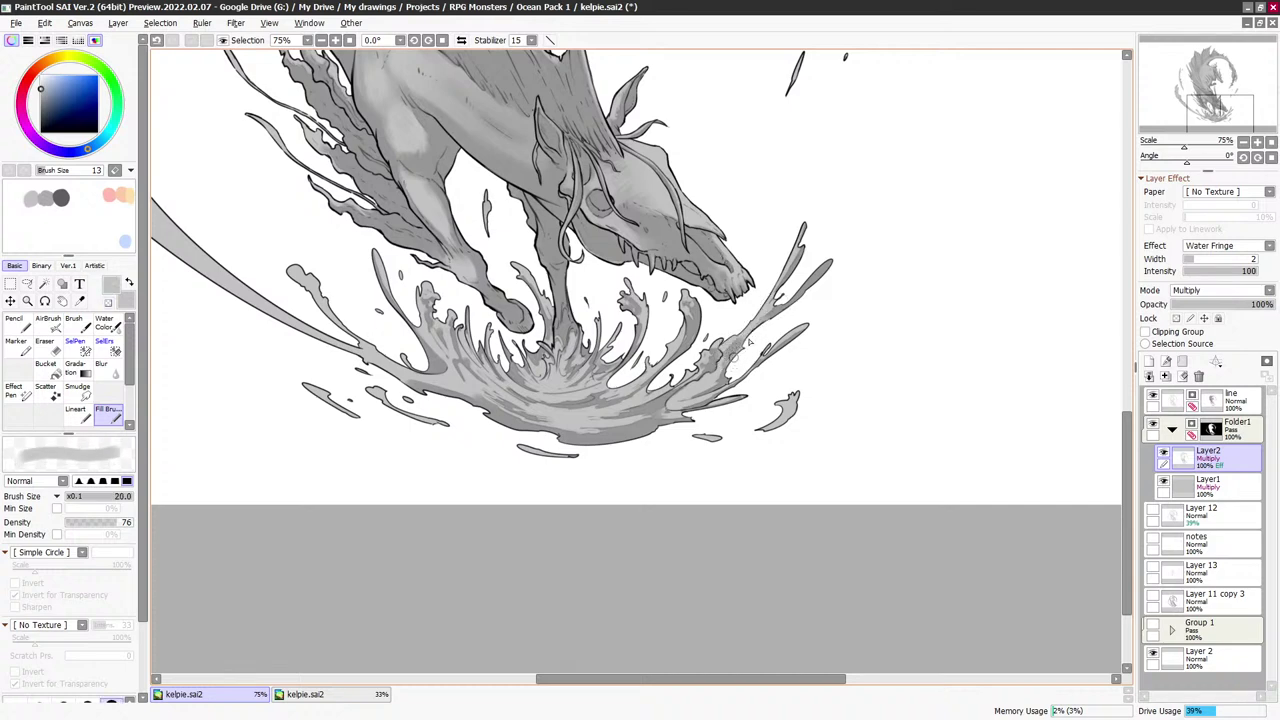
{"action": "key", "text": "bracketleft"}
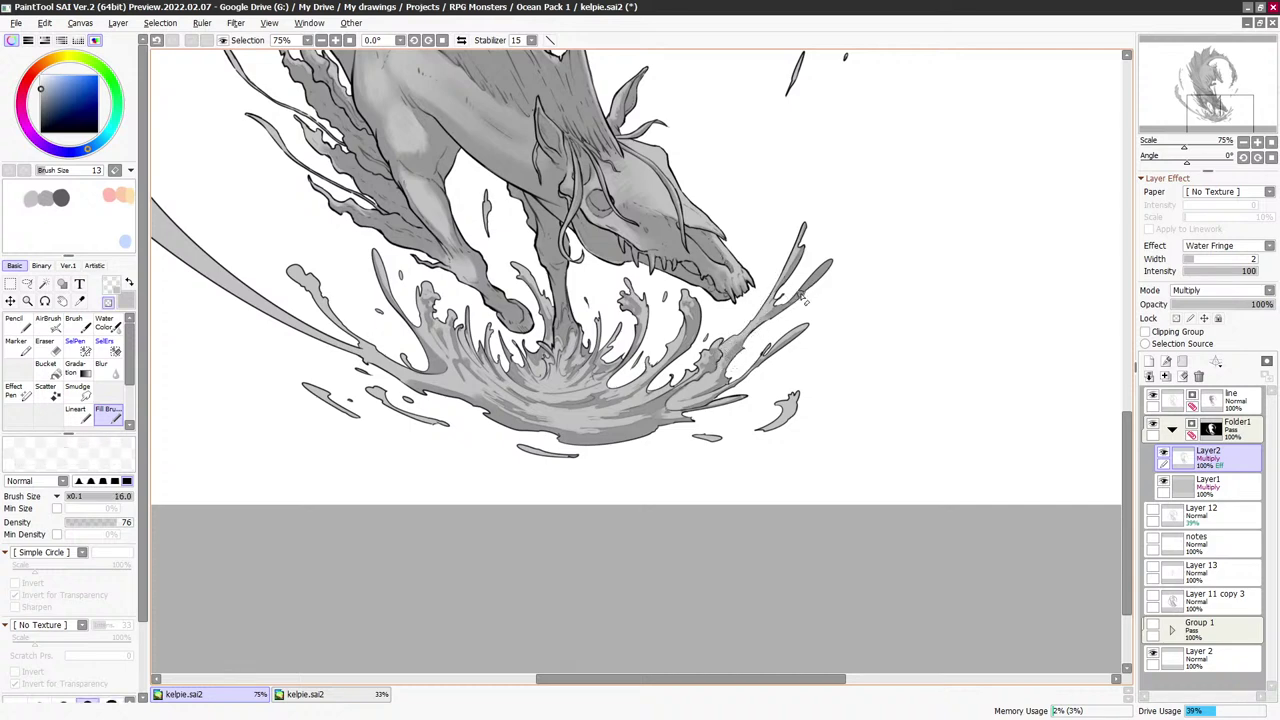
Undo the last two strokes, redraw the shadow streak at the muzzle-side spikes' base in gray at size 8, and compare before and after
{"action": "left_click_drag", "start_coordinate": [762, 358], "coordinate": [788, 320]}
{"action": "key", "text": "c"}
{"action": "key", "text": "bracketleft"}
{"action": "key", "text": "bracketleft"}
{"action": "key", "text": "bracketleft"}
{"action": "key", "text": "bracketleft"}
{"action": "key", "text": "bracketleft"}
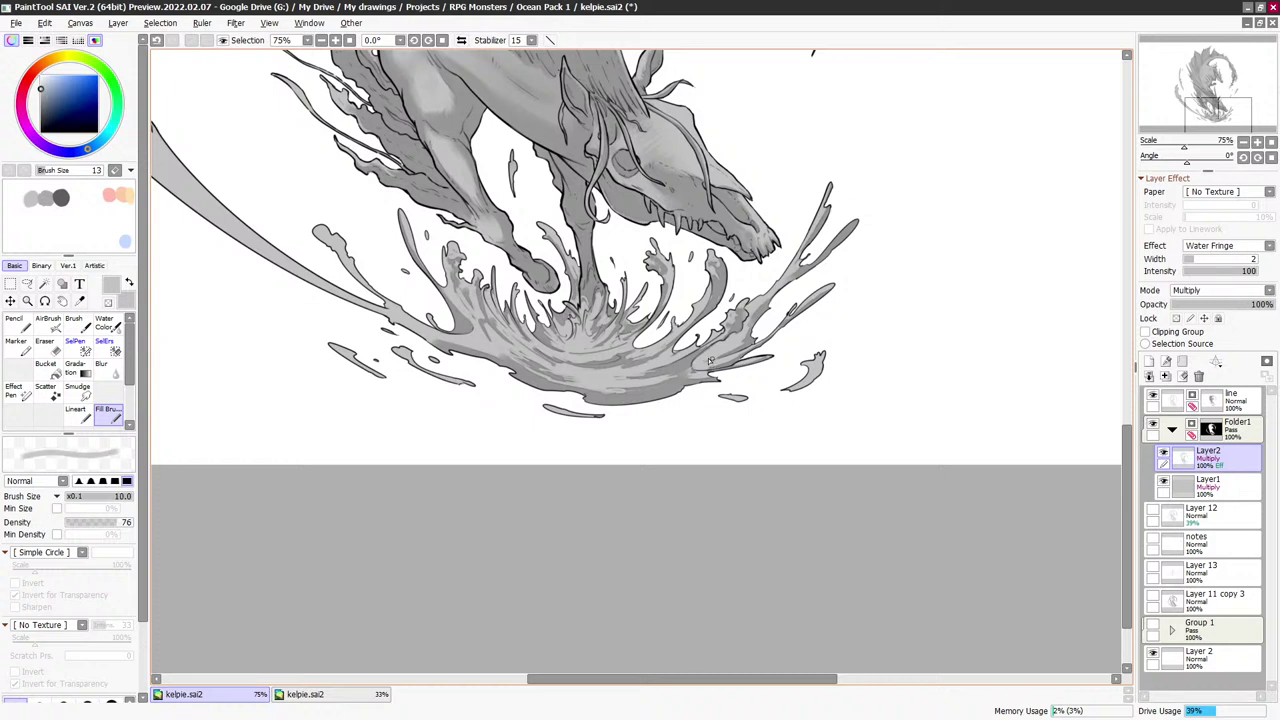
{"action": "key", "text": "ctrl+z"}
{"action": "key", "text": "ctrl+z"}
{"action": "left_click_drag", "start_coordinate": [702, 360], "coordinate": [758, 336]}
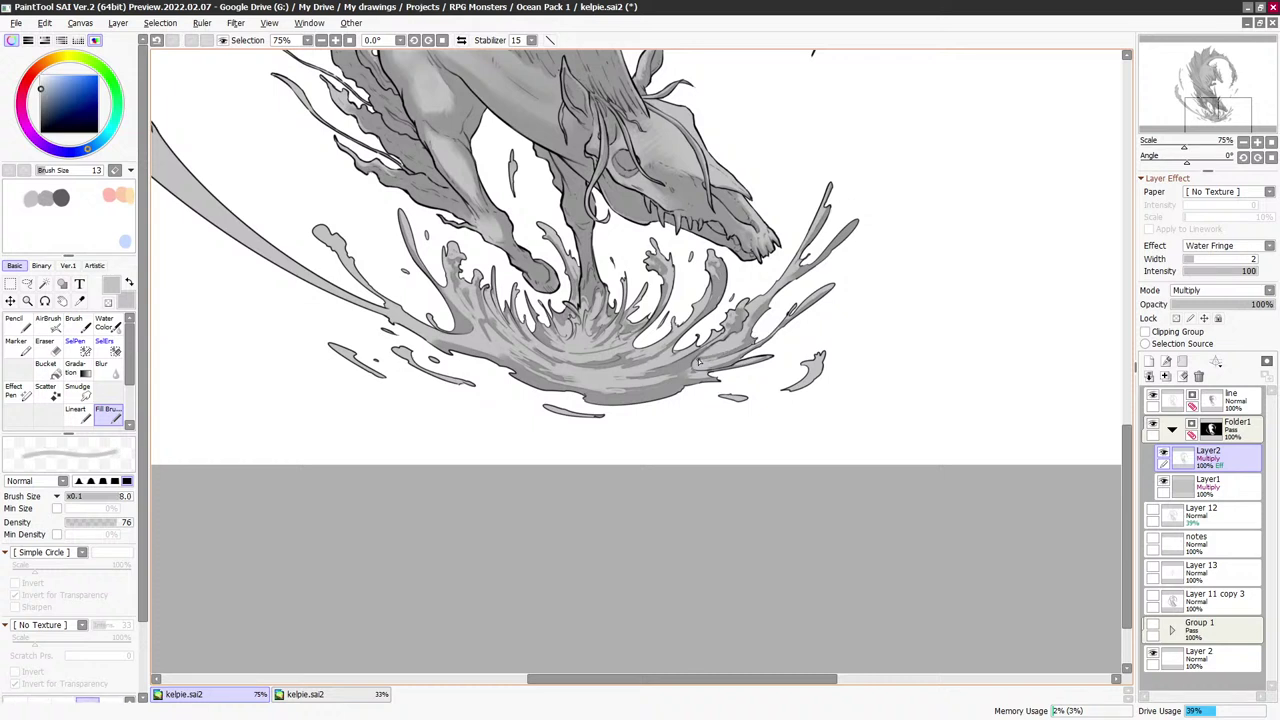
{"action": "key", "text": "ctrl+z"}
{"action": "key", "text": "ctrl+y"}
{"action": "key", "text": "ctrl+z"}
{"action": "key", "text": "ctrl+y"}
{"action": "key", "text": "ctrl+z"}
{"action": "key", "text": "ctrl+y"}
Darken the water below the lumpy splash clump in gray at sizes 12 and 5, and trim with transparent color at 5
{"action": "key", "text": "bracketright"}
{"action": "key", "text": "bracketright"}
{"action": "key", "text": "bracketright"}
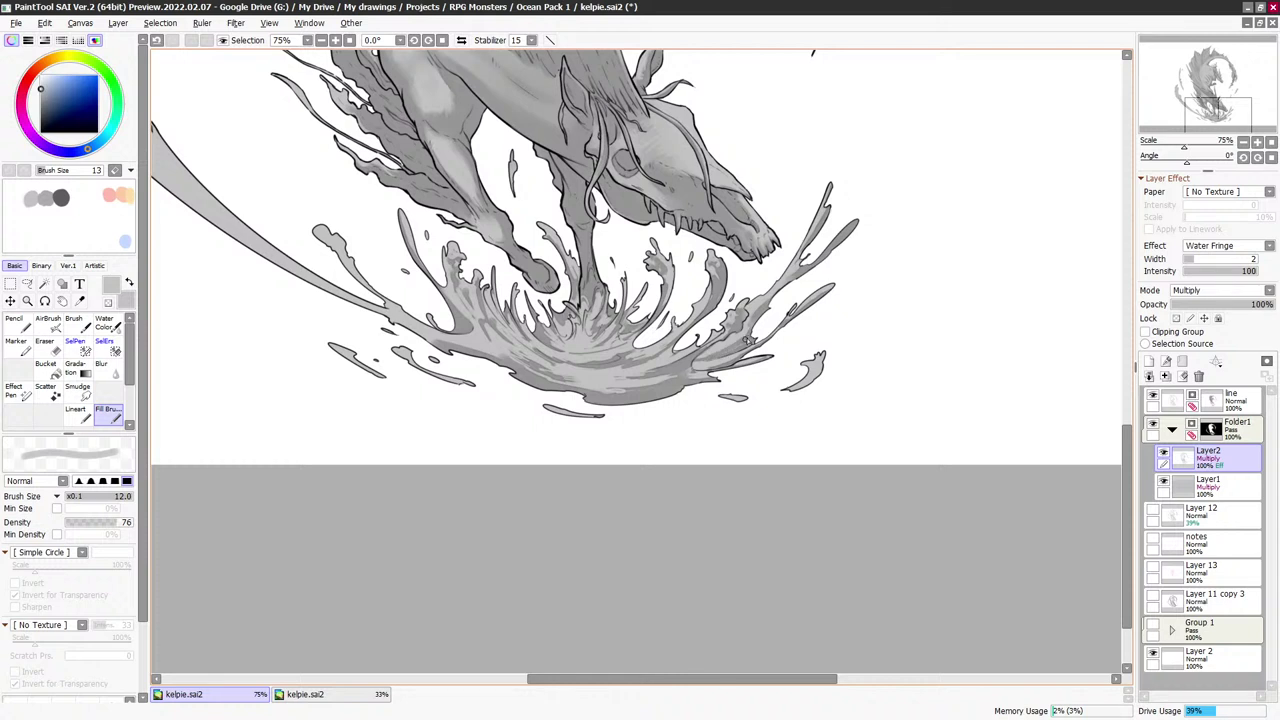
{"action": "key", "text": "bracketleft"}
{"action": "key", "text": "bracketleft"}
{"action": "key", "text": "bracketleft"}
{"action": "key", "text": "bracketleft"}
{"action": "key", "text": "bracketleft"}
{"action": "key", "text": "bracketleft"}
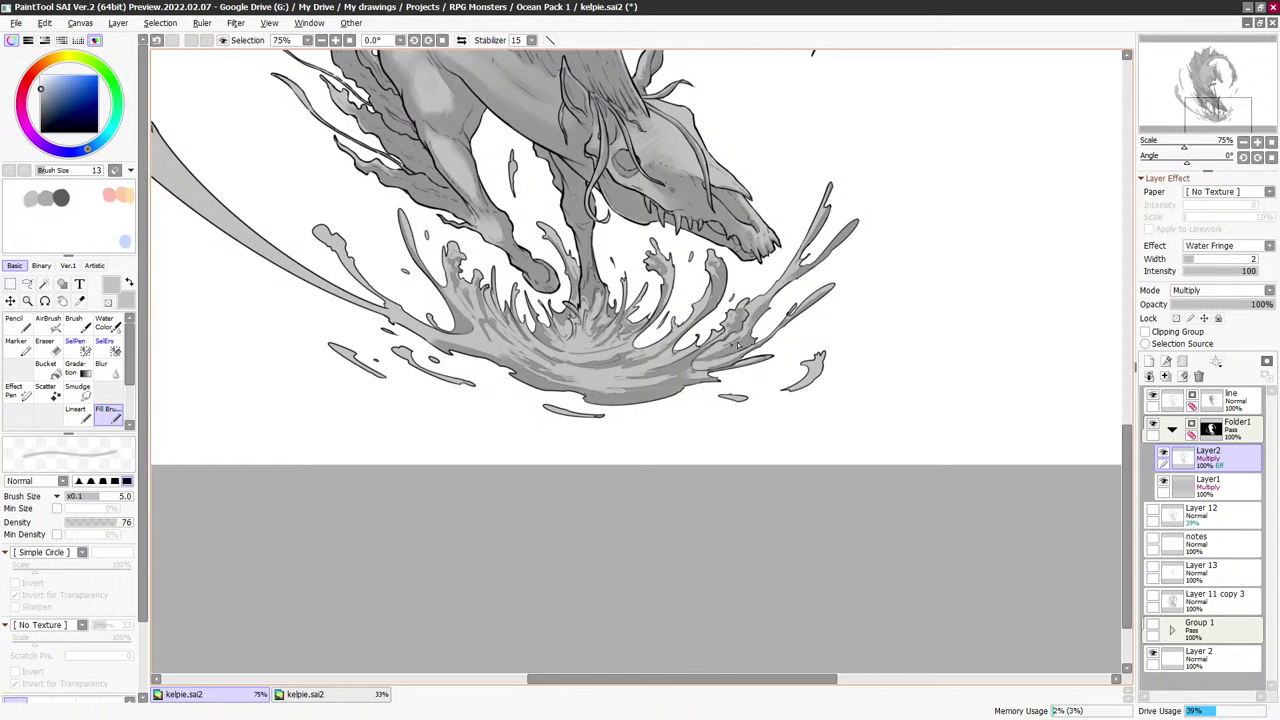
{"action": "key", "text": "e"}
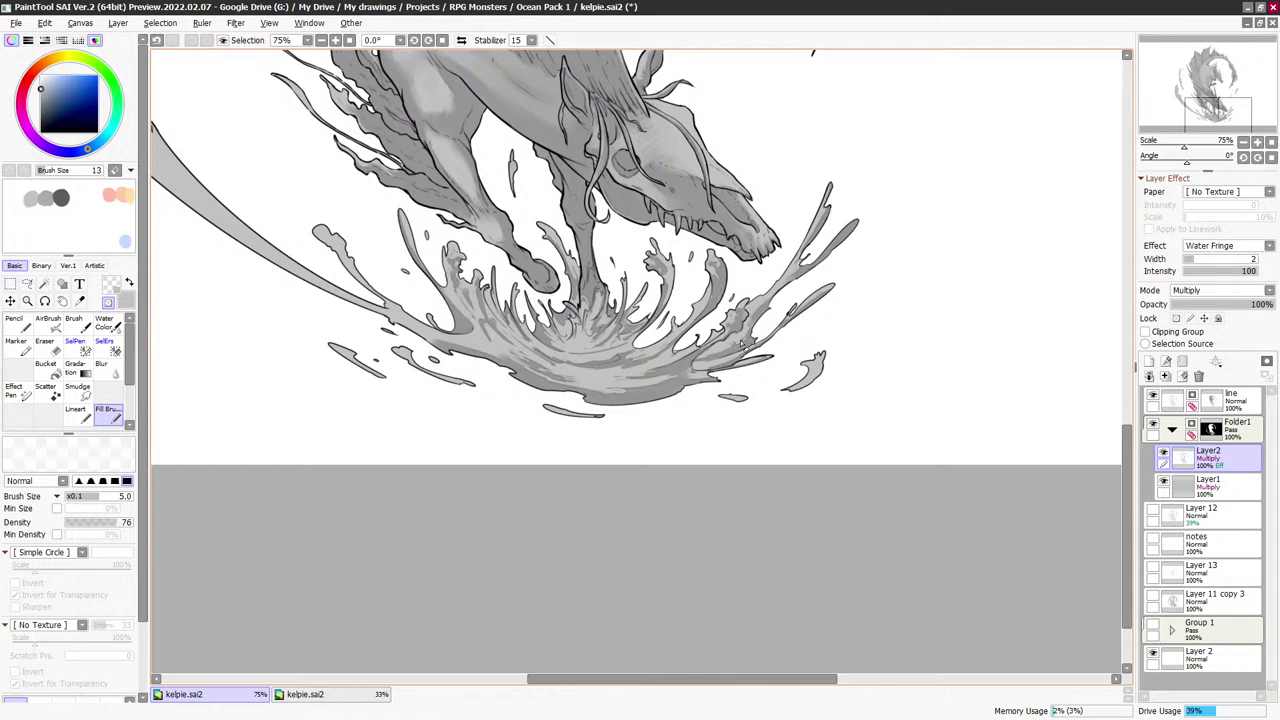
Extend the shadow along the lumpy clump's outer side in gray at size 12 and carve it with transparent color at 6
{"action": "key", "text": "e"}
{"action": "key", "text": "bracketright"}
{"action": "key", "text": "bracketright"}
{"action": "key", "text": "bracketright"}
{"action": "key", "text": "bracketright"}
{"action": "key", "text": "bracketright"}
{"action": "key", "text": "bracketright"}
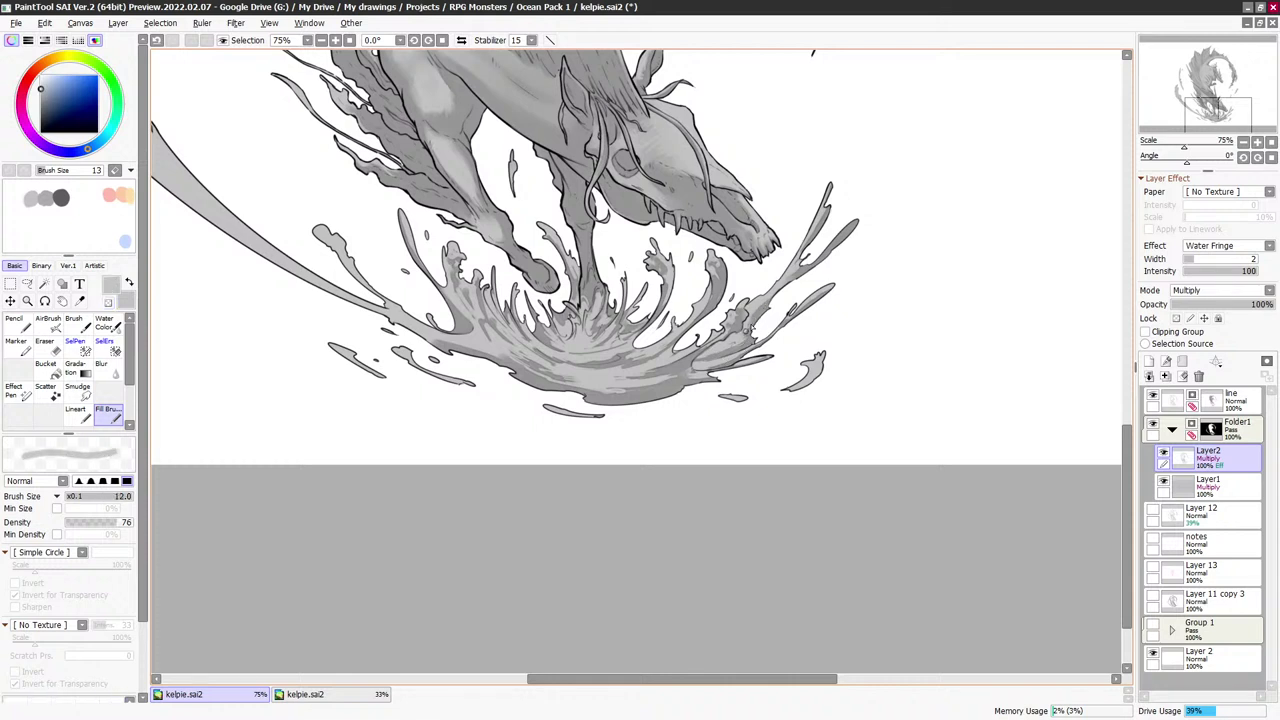
{"action": "key", "text": "bracketleft"}
{"action": "key", "text": "bracketleft"}
{"action": "key", "text": "bracketleft"}
{"action": "key", "text": "bracketleft"}
{"action": "key", "text": "bracketleft"}
{"action": "key", "text": "e"}
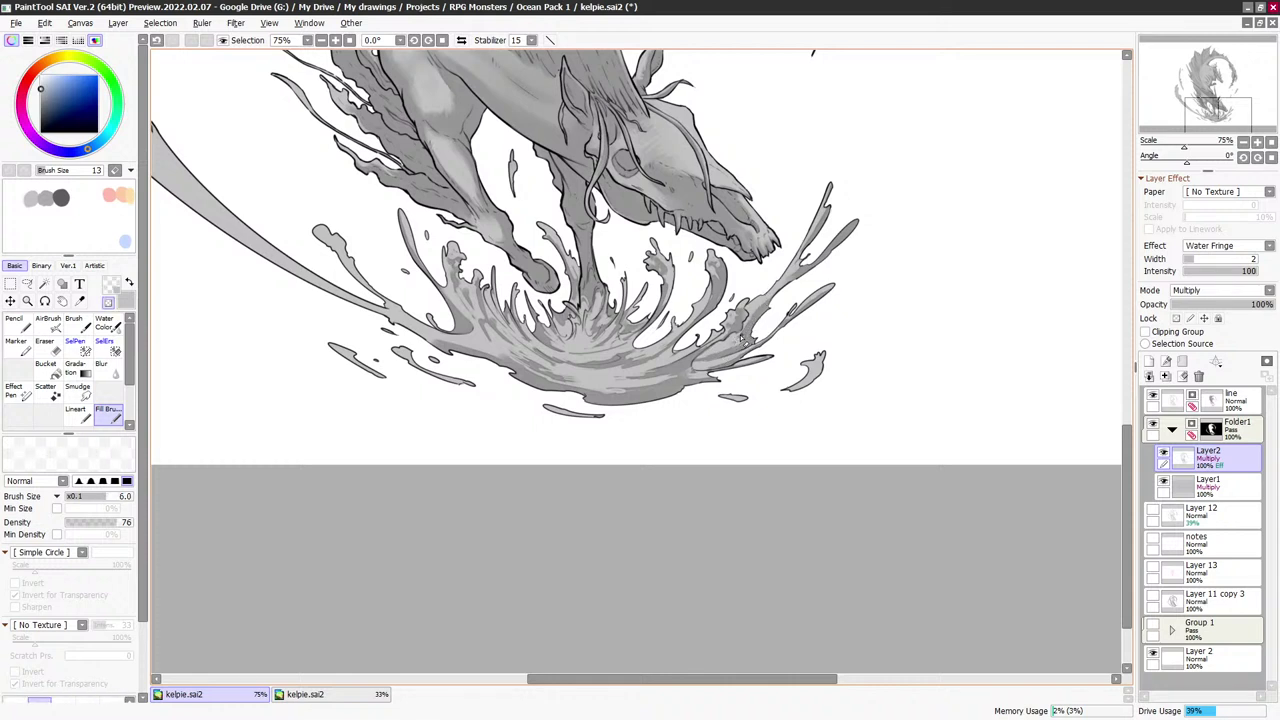
Add fine accents where the lumpy clump meets the forked spike in gray at size 6 and transparent color at 5
{"action": "key", "text": "e"}
{"action": "key", "text": "bracketleft"}
{"action": "key", "text": "bracketleft"}
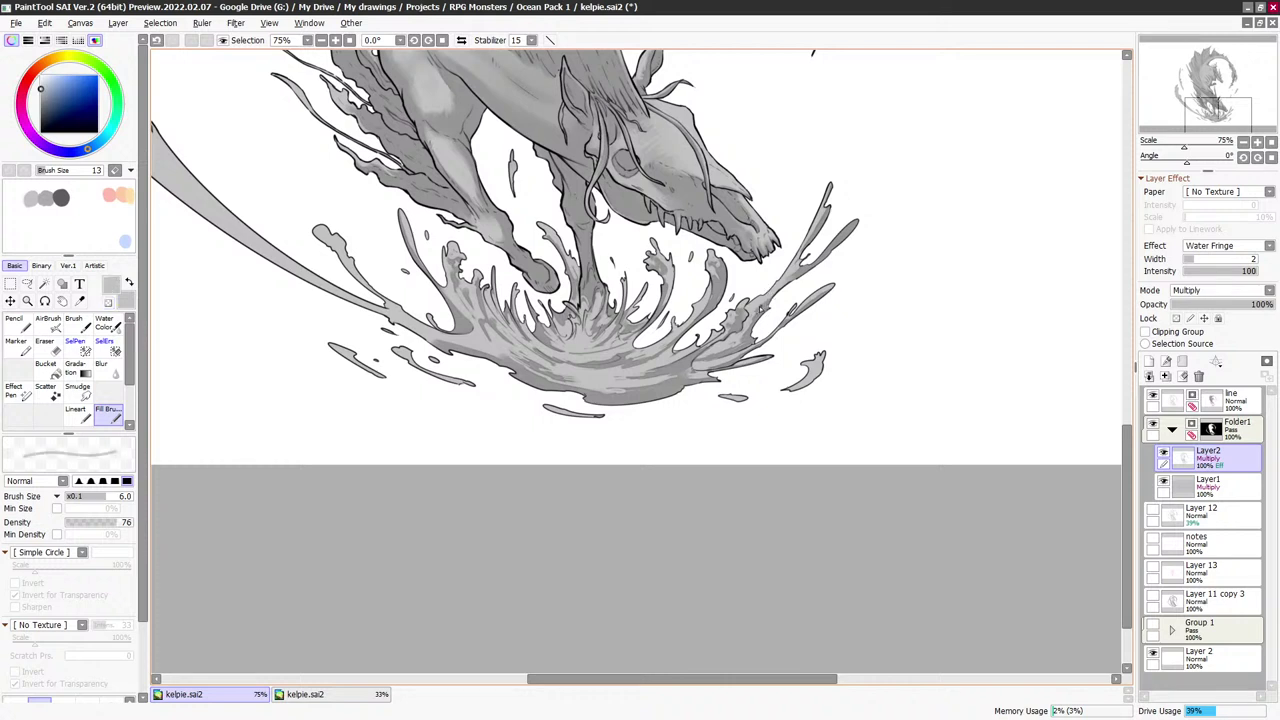
{"action": "key", "text": "minus"}
{"action": "key", "text": "bracketright"}
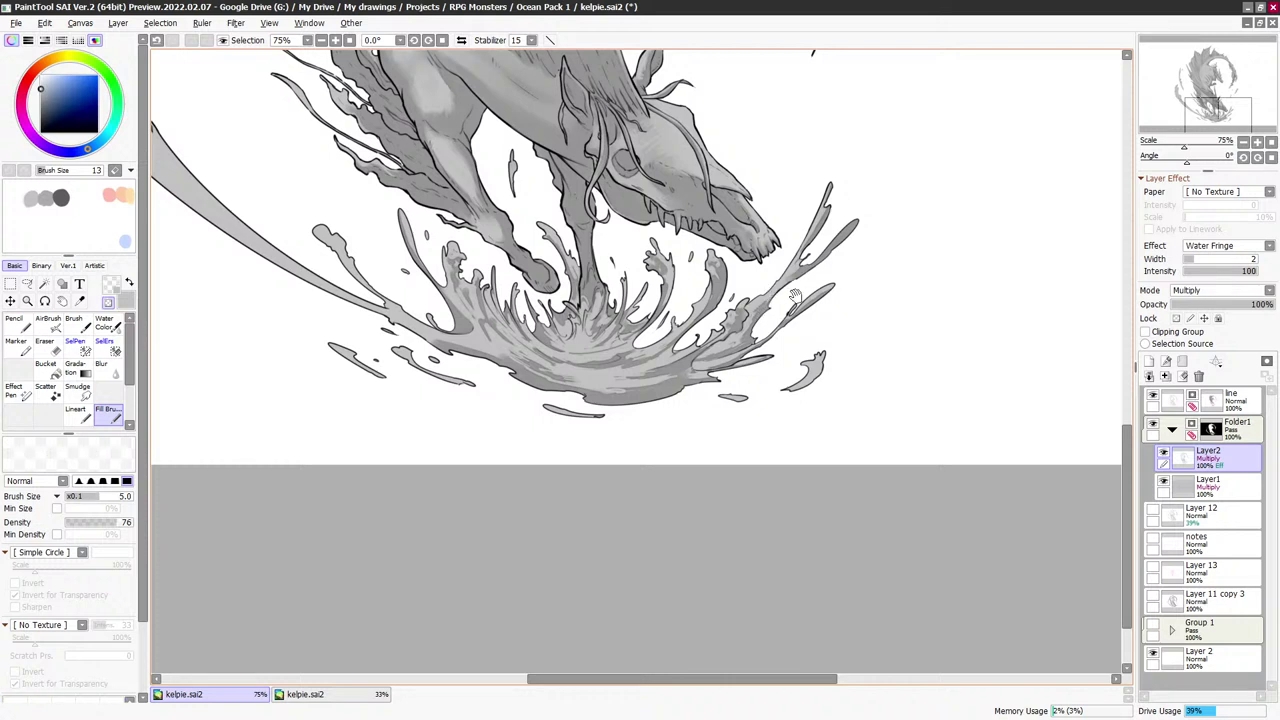
Shade the loose curved droplet on the muzzle side in gray at size 7, trimming it with transparent color at 8
{"action": "left_click_drag", "start_coordinate": [832, 326], "coordinate": [807, 316]}
{"action": "key", "text": "e"}
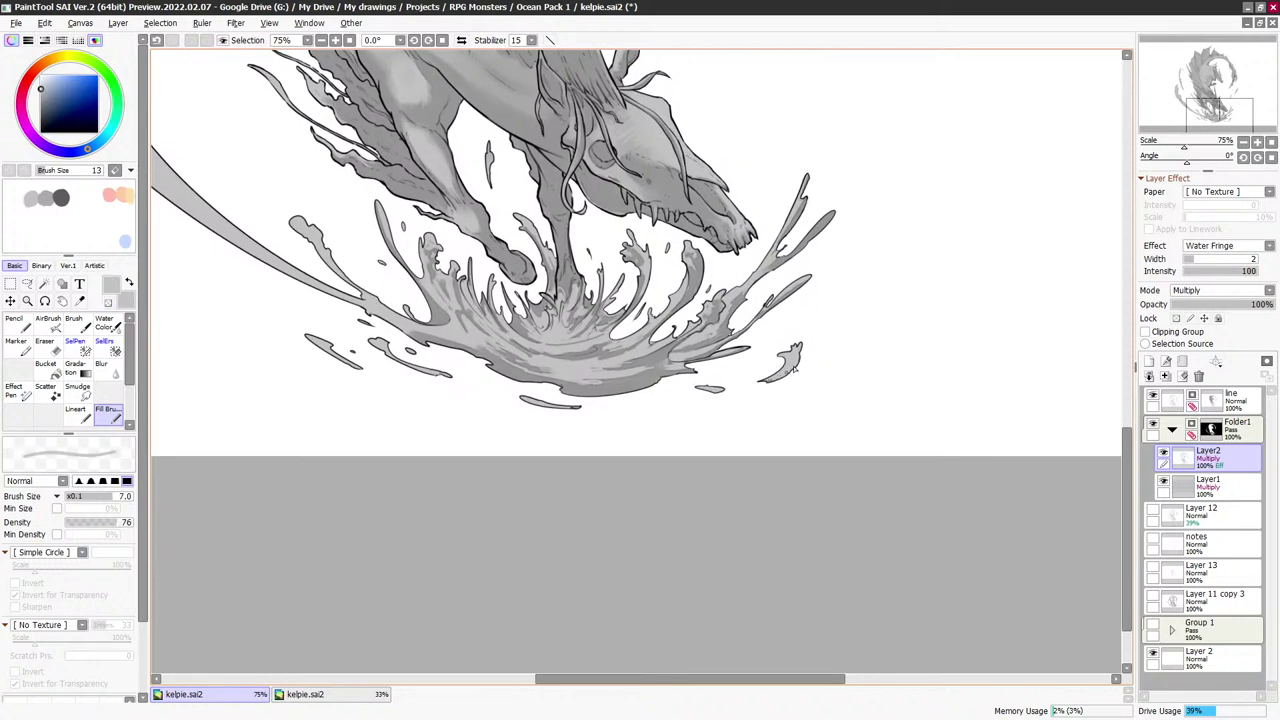
{"action": "key", "text": "bracketright"}
{"action": "key", "text": "e"}
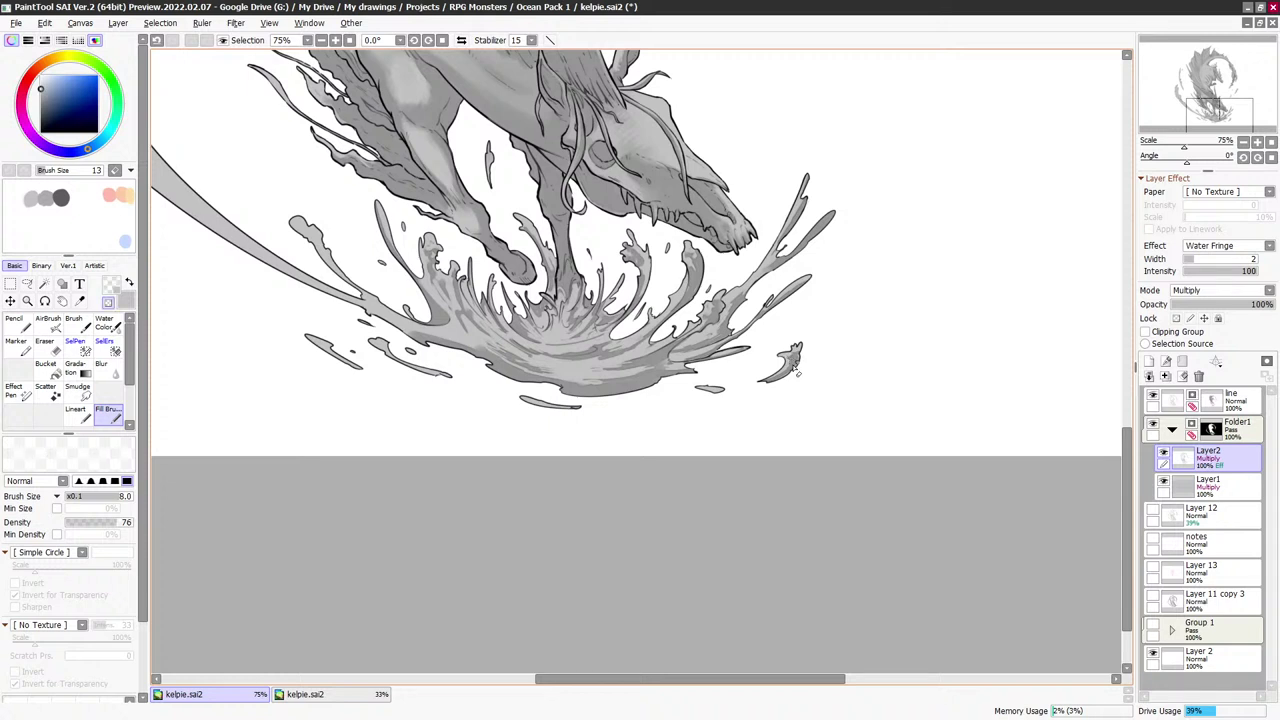
{"action": "key", "text": "bracketleft"}
{"action": "key", "text": "e"}
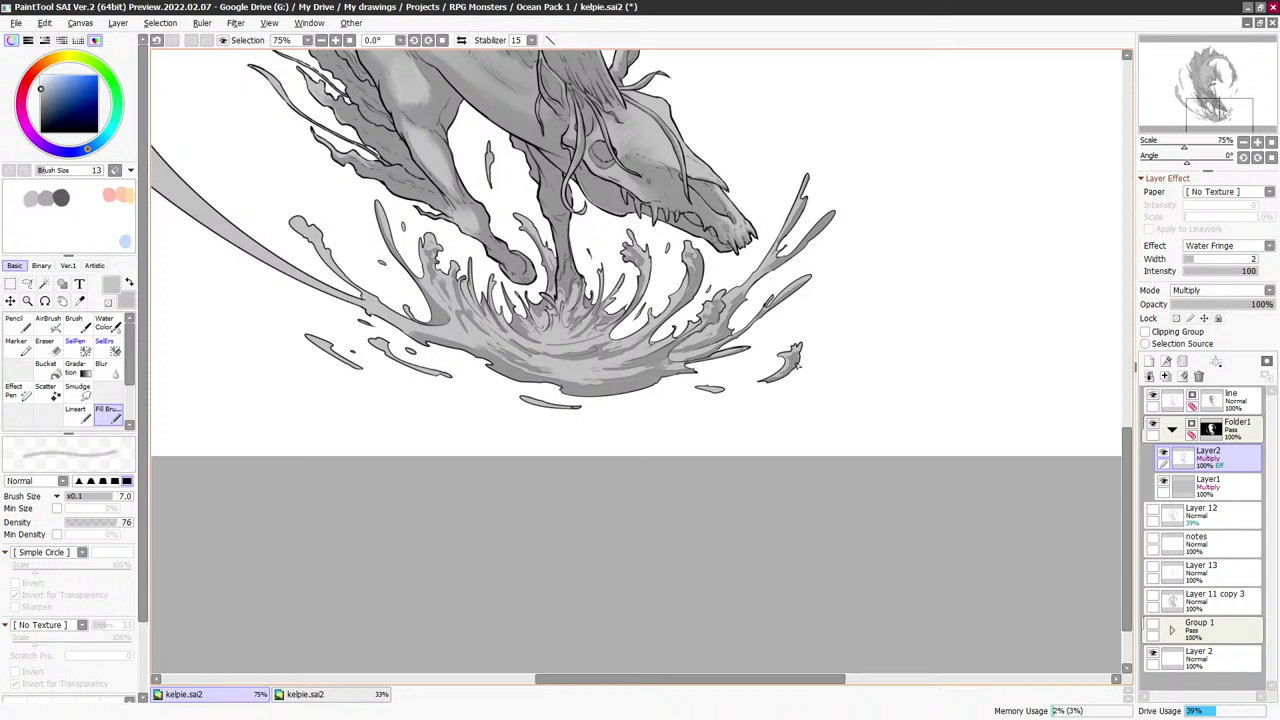
Shade the flat droplet beneath the pool, alternating gray and transparent color at size 9
{"action": "key", "text": "bracketright"}
{"action": "left_click_drag", "start_coordinate": [738, 415], "coordinate": [794, 394]}
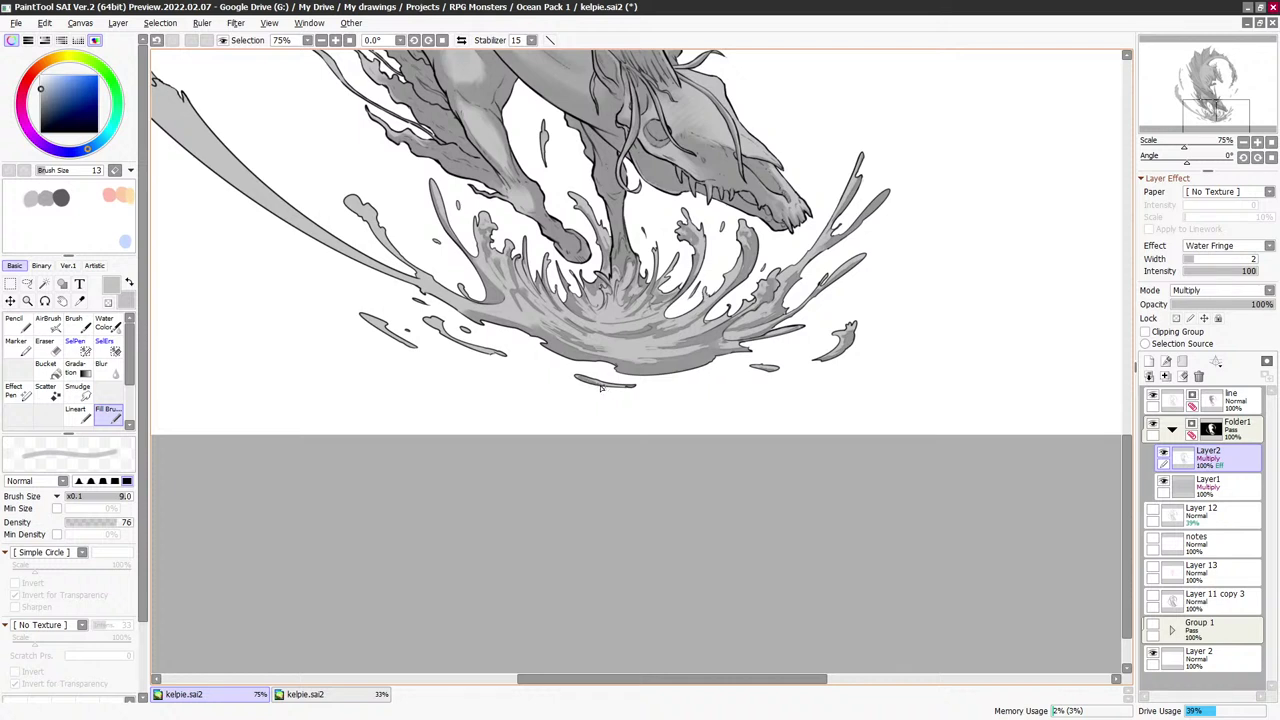
{"action": "key", "text": "e"}
{"action": "key", "text": "e"}
{"action": "key", "text": "e"}
{"action": "key", "text": "e"}
{"action": "key", "text": "e"}
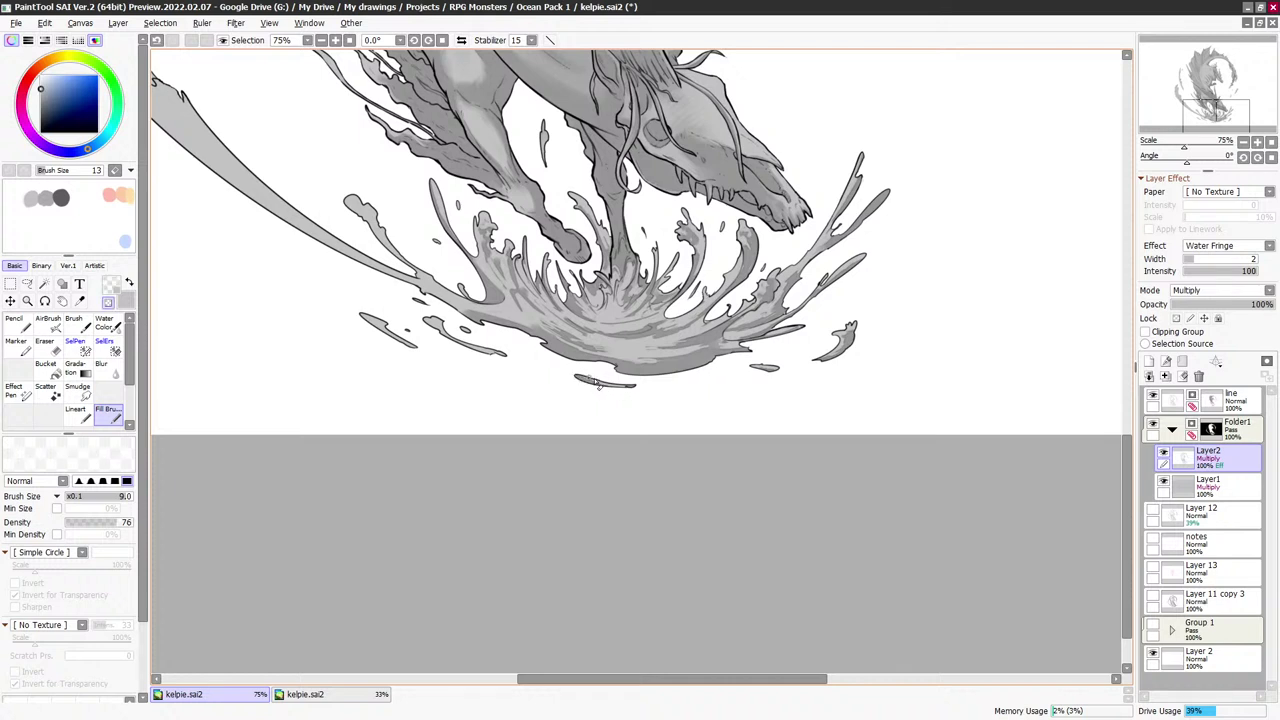
{"action": "key", "text": "e"}
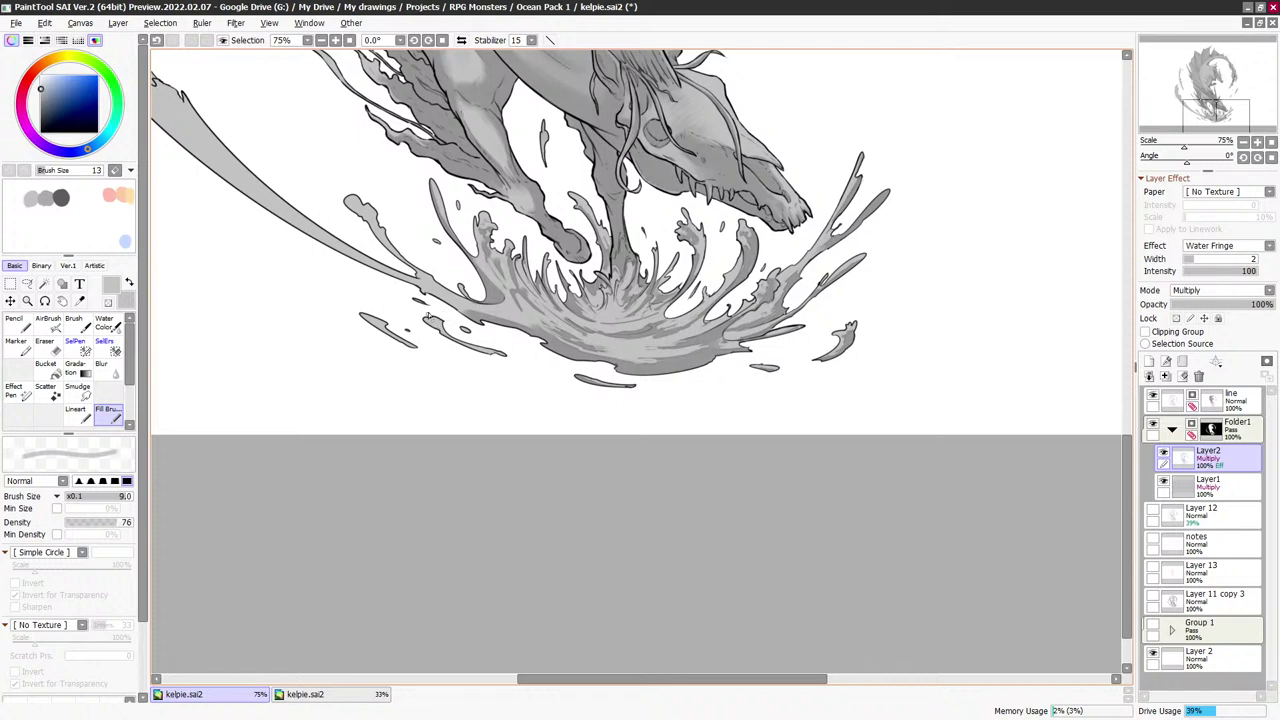
Shade the loose droplets on the pool's far side from the muzzle in gray at sizes 9 and 12
{"action": "left_click_drag", "start_coordinate": [543, 414], "coordinate": [523, 392]}
{"action": "left_click_drag", "start_coordinate": [555, 323], "coordinate": [573, 313]}
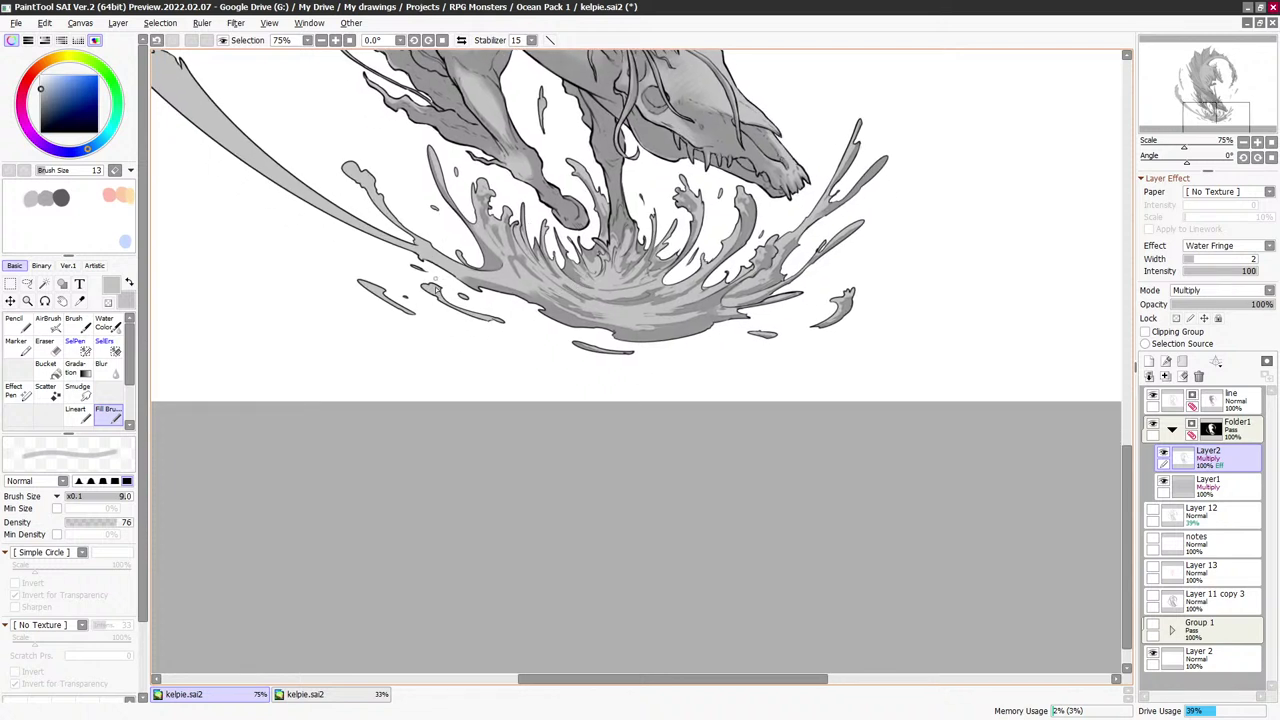
{"action": "key", "text": "e"}
{"action": "key", "text": "e"}
{"action": "key", "text": "bracketright"}
{"action": "key", "text": "bracketright"}
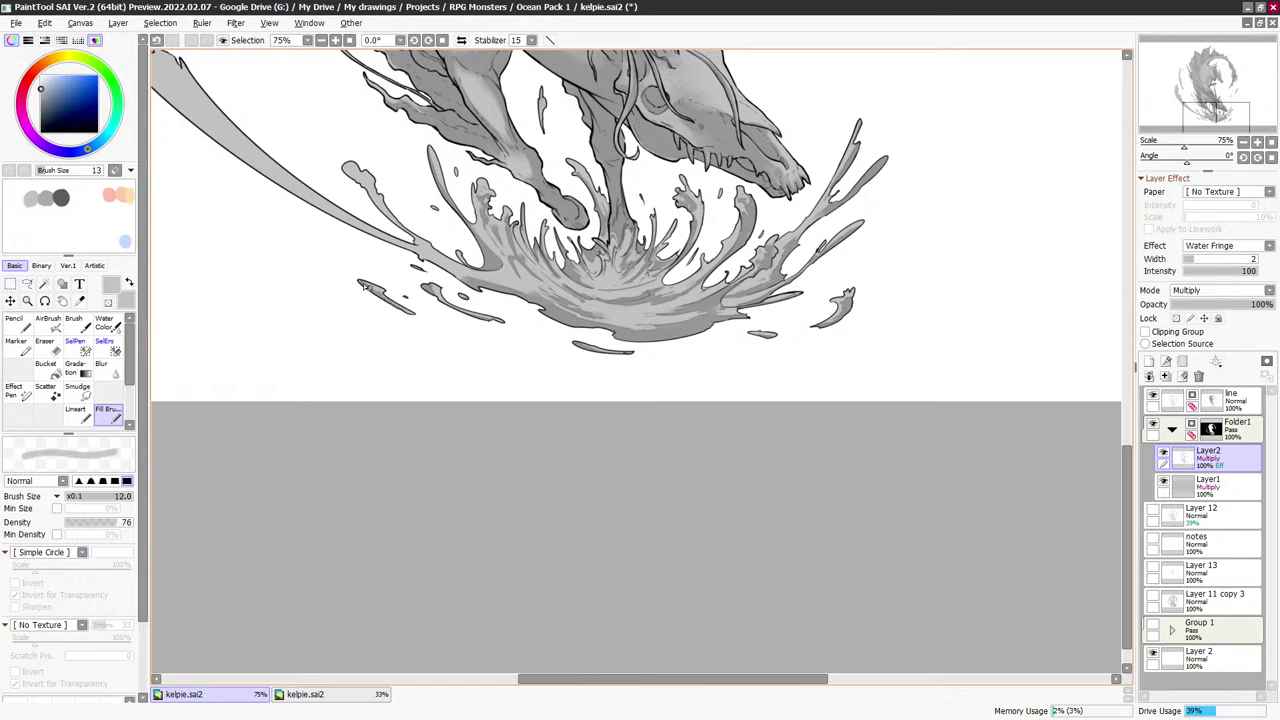
{"action": "key", "text": "bracketleft"}
{"action": "left_click_drag", "start_coordinate": [415, 240], "coordinate": [453, 310]}
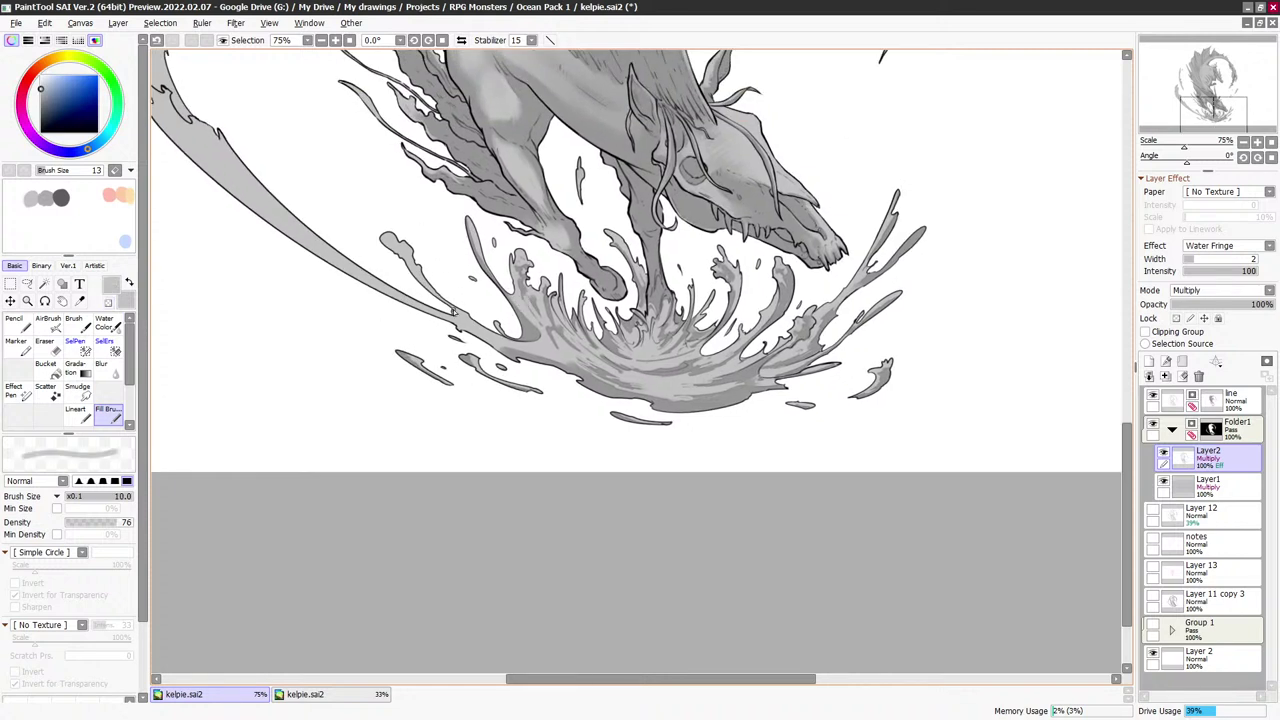
Shade the knob-tipped water spike beside the long curved stream in gray at sizes 10 and 8
{"action": "key", "text": "bracketleft"}
{"action": "key", "text": "bracketleft"}
{"action": "key", "text": "bracketleft"}
{"action": "key", "text": "bracketright"}
{"action": "key", "text": "bracketright"}
{"action": "key", "text": "bracketright"}
{"action": "key", "text": "bracketright"}
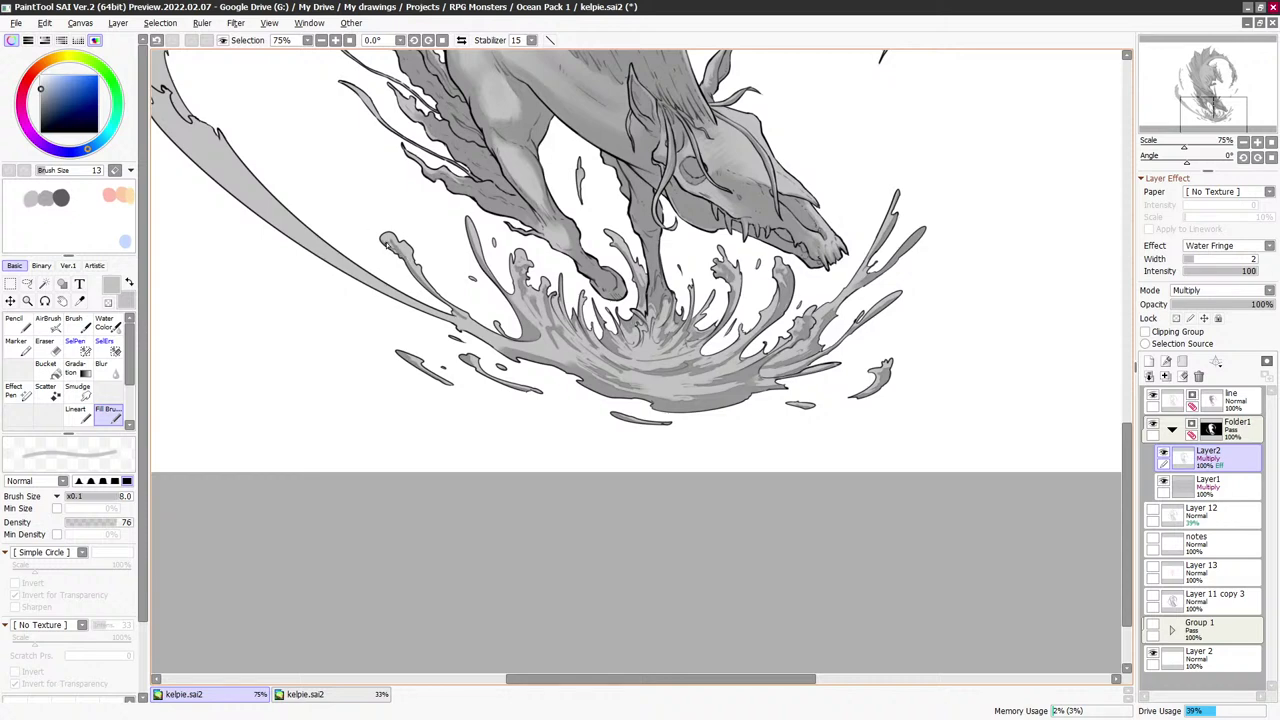
{"action": "key", "text": "bracketleft"}
{"action": "key", "text": "bracketleft"}
Trim the knob-tipped spike's shading with transparent color at size 9 and strengthen it in gray at size 14
{"action": "key", "text": "x"}
{"action": "key", "text": "x"}
{"action": "key", "text": "bracketleft"}
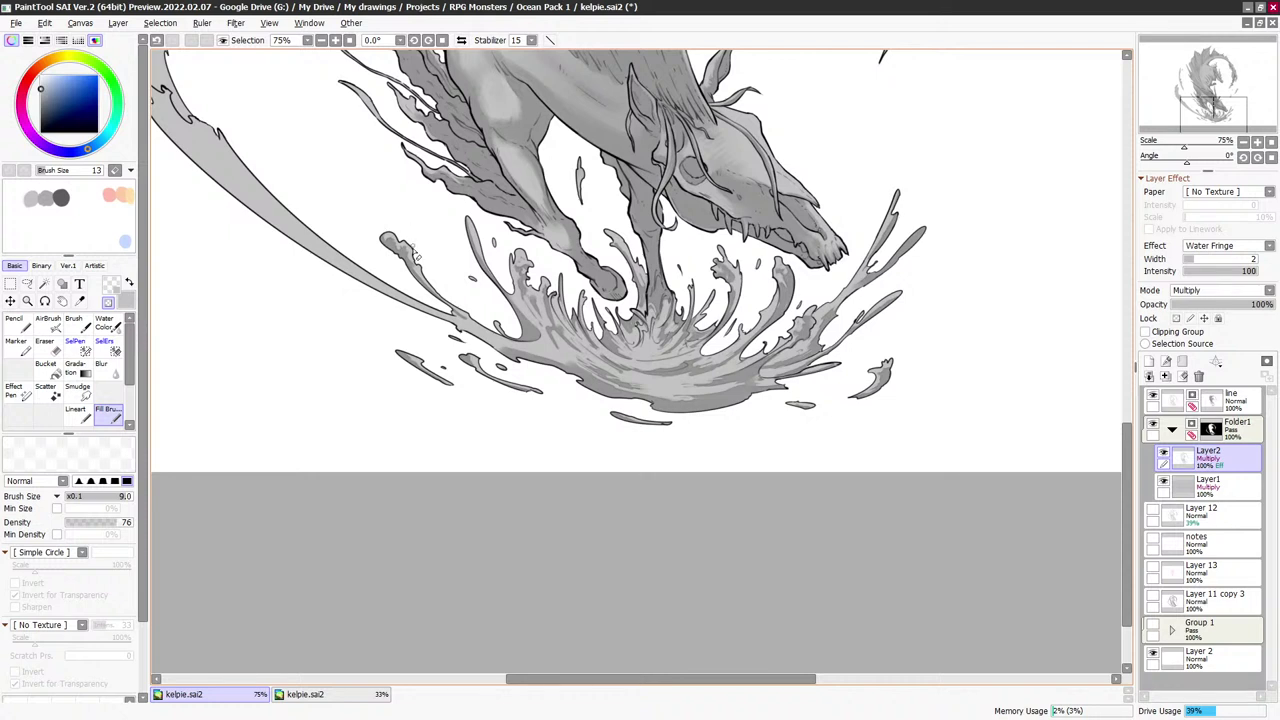
{"action": "key", "text": "x"}
{"action": "key", "text": "bracketright"}
{"action": "key", "text": "bracketright"}
{"action": "key", "text": "x"}
{"action": "key", "text": "x"}
{"action": "key", "text": "bracketright"}
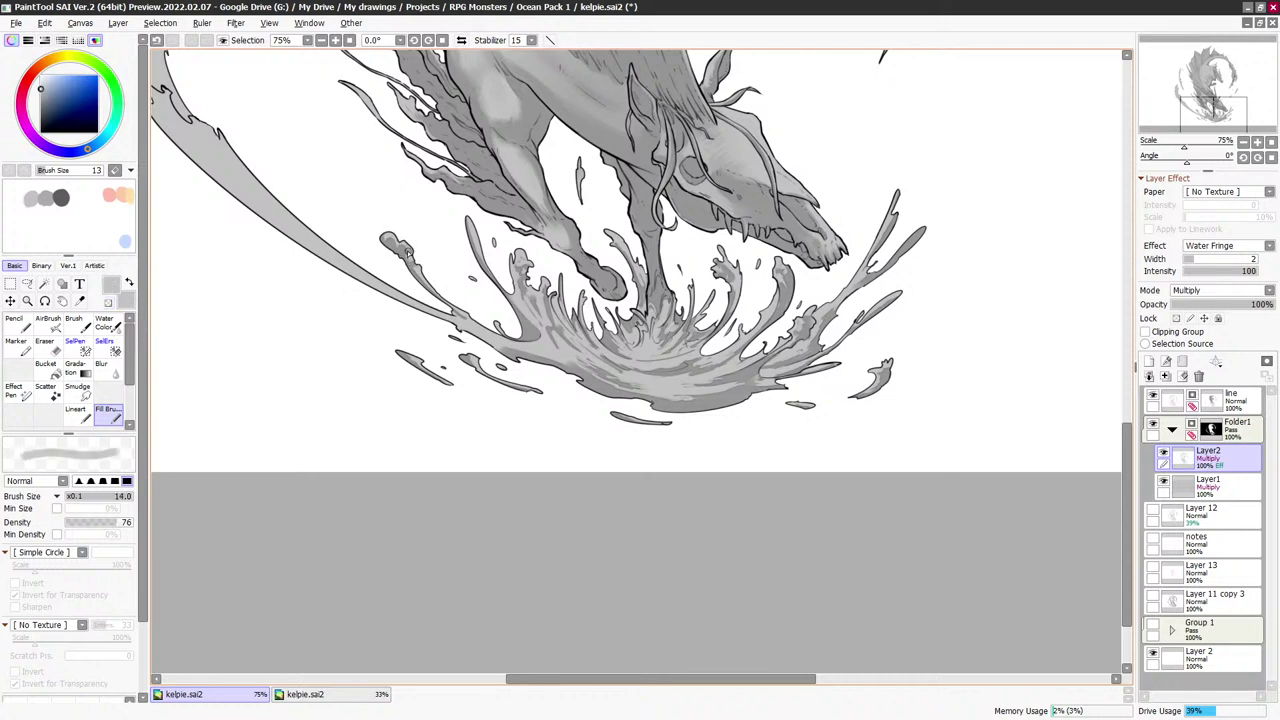
Clean up the knob-tipped spike's shading, alternating transparent color with gray at size 7
{"action": "key", "text": "x"}
{"action": "key", "text": "bracketleft"}
{"action": "key", "text": "bracketleft"}
{"action": "key", "text": "x"}
{"action": "key", "text": "bracketleft"}
{"action": "key", "text": "bracketleft"}
{"action": "key", "text": "bracketleft"}
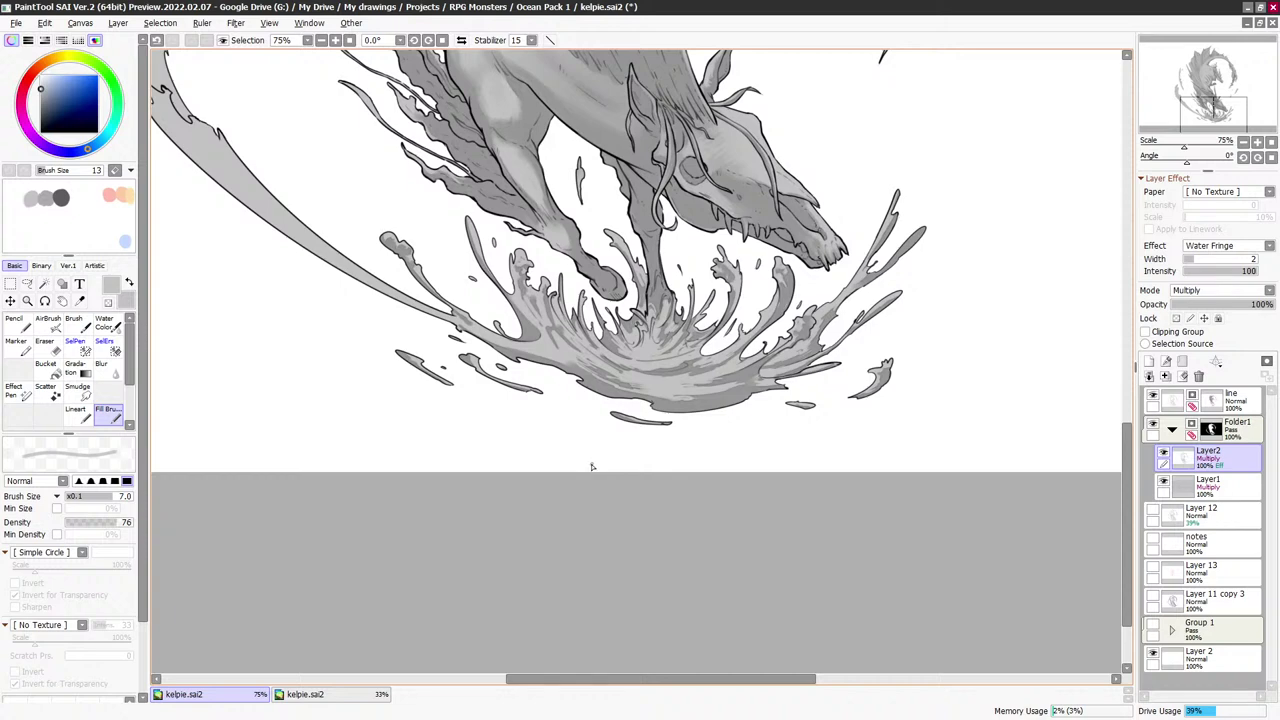
Refine the small splash spikes beneath the raised hoof with transparent color at size 4
{"action": "key", "text": "bracketright"}
{"action": "key", "text": "bracketright"}
{"action": "key", "text": "bracketleft"}
{"action": "key", "text": "bracketleft"}
{"action": "key", "text": "bracketleft"}
{"action": "key", "text": "bracketleft"}
{"action": "key", "text": "bracketleft"}
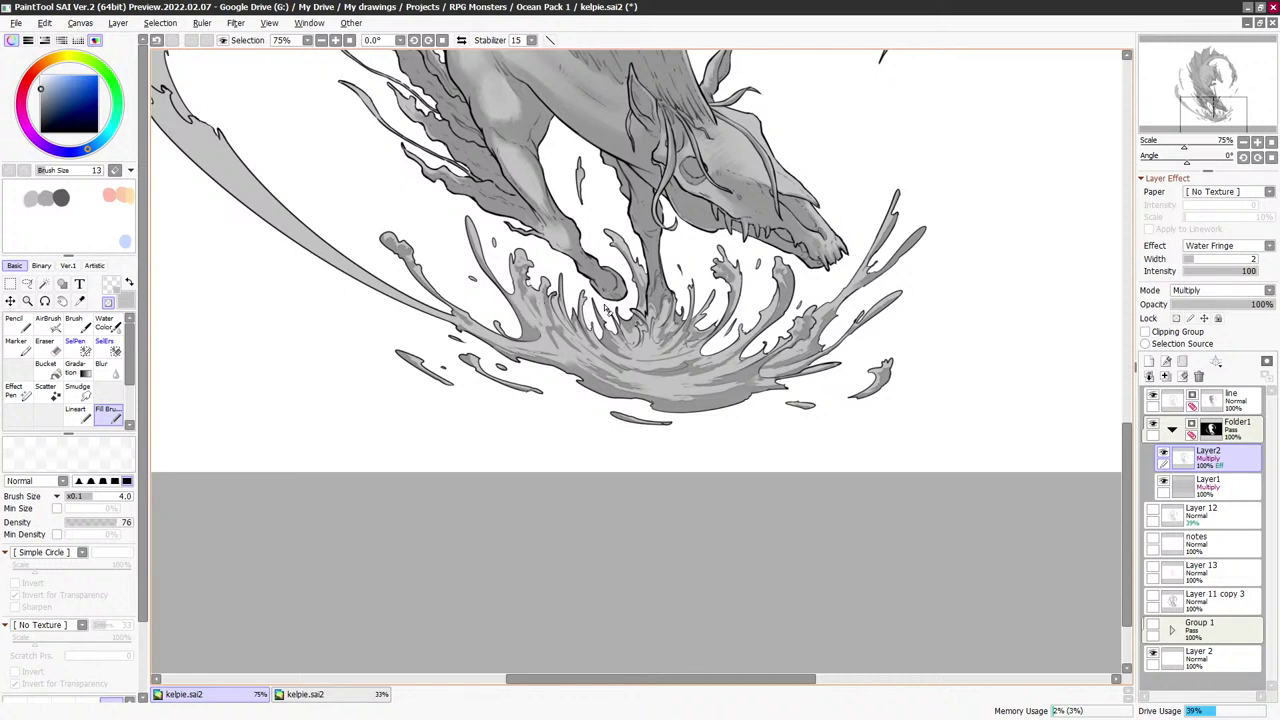
Undo the latest strokes on the pool beside the raised hoof and rework the streaks in gray and transparent color at size 4
{"action": "left_click", "coordinate": [561, 350], "text": "alt"}
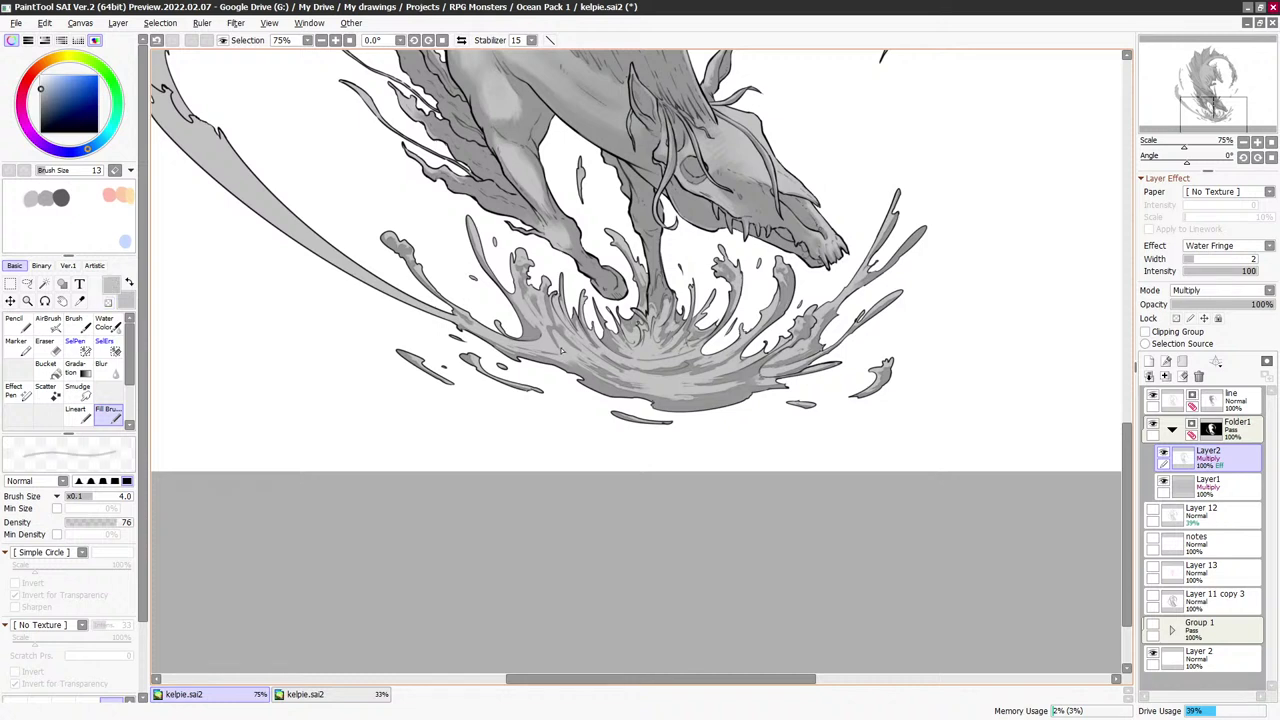
{"action": "key", "text": "ctrl+z"}
{"action": "key", "text": "ctrl+z"}
{"action": "left_click_drag", "start_coordinate": [570, 358], "coordinate": [554, 342]}
{"action": "key", "text": "c"}
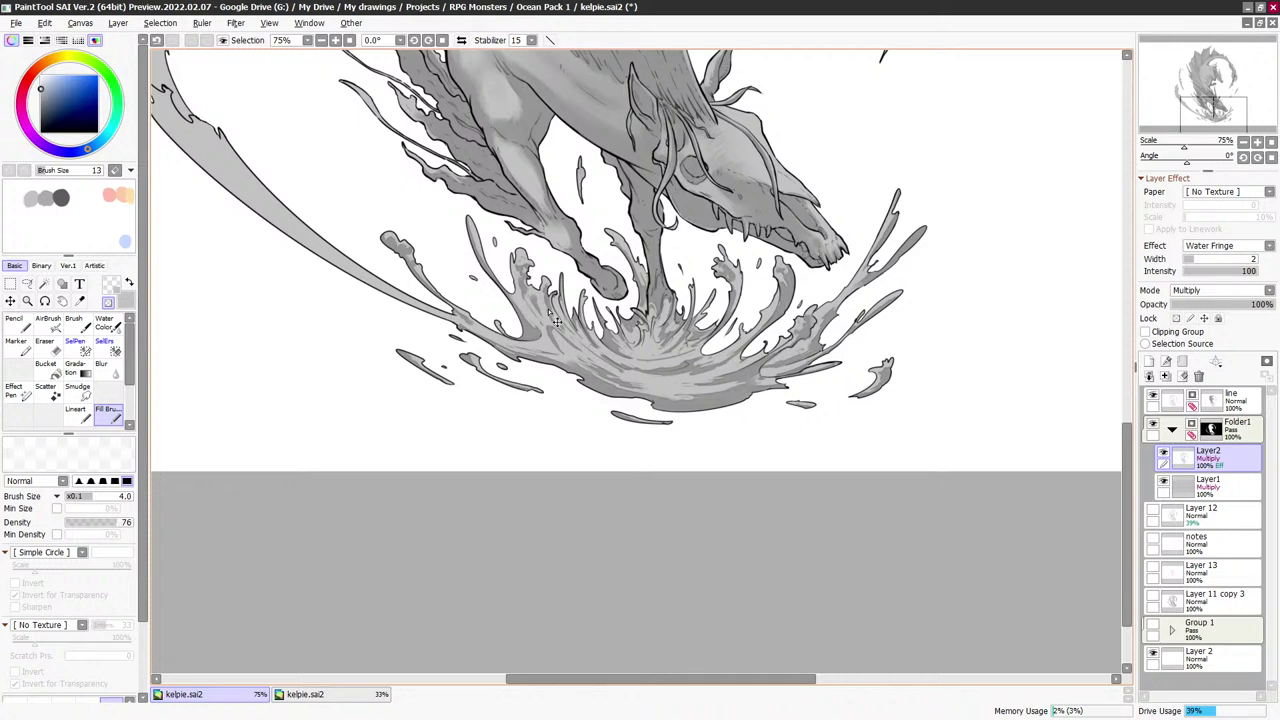
{"action": "key", "text": "ctrl+z"}
{"action": "left_click_drag", "start_coordinate": [574, 346], "coordinate": [554, 305]}
{"action": "left_click_drag", "start_coordinate": [596, 253], "coordinate": [616, 270]}
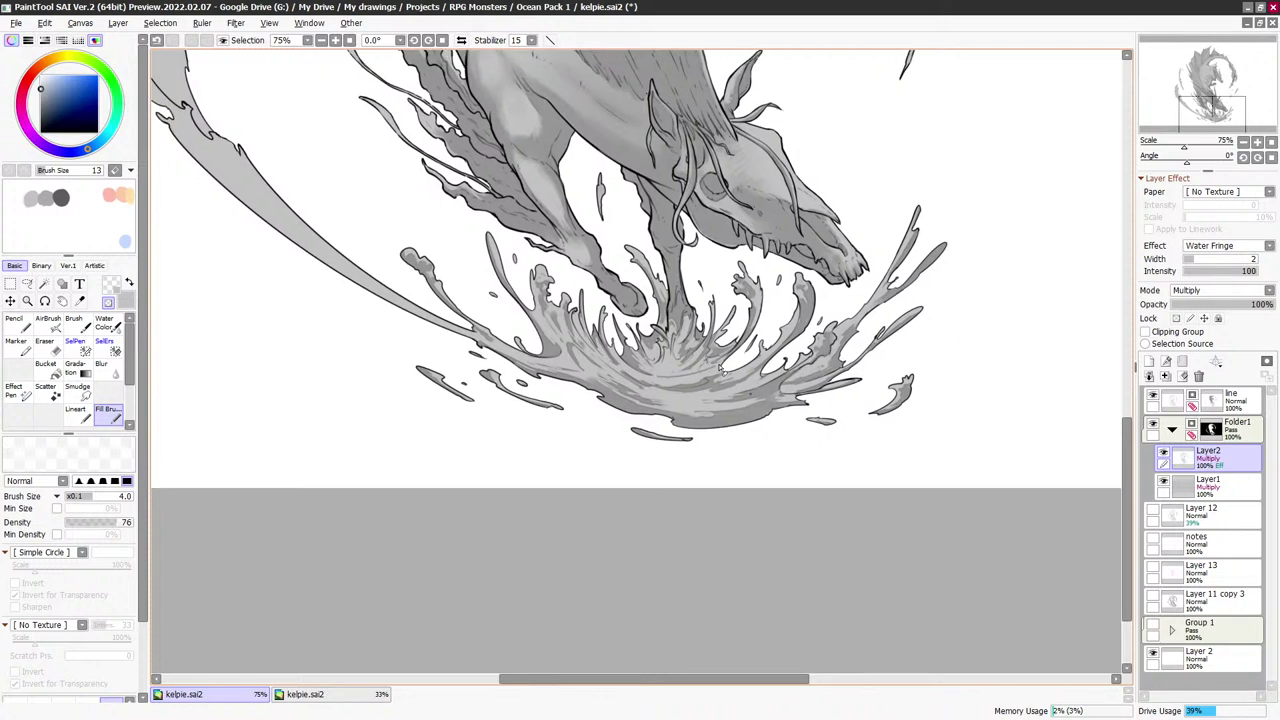
Lighten the pool just below the planted leg with transparent color at size 10
{"action": "key", "text": "minus"}
{"action": "key", "text": "bracketright"}
{"action": "key", "text": "bracketright"}
{"action": "key", "text": "bracketright"}
{"action": "key", "text": "bracketright"}
{"action": "left_click_drag", "start_coordinate": [655, 373], "coordinate": [702, 368]}
{"action": "key", "text": "minus"}
{"action": "key", "text": "bracketright"}
{"action": "key", "text": "bracketright"}
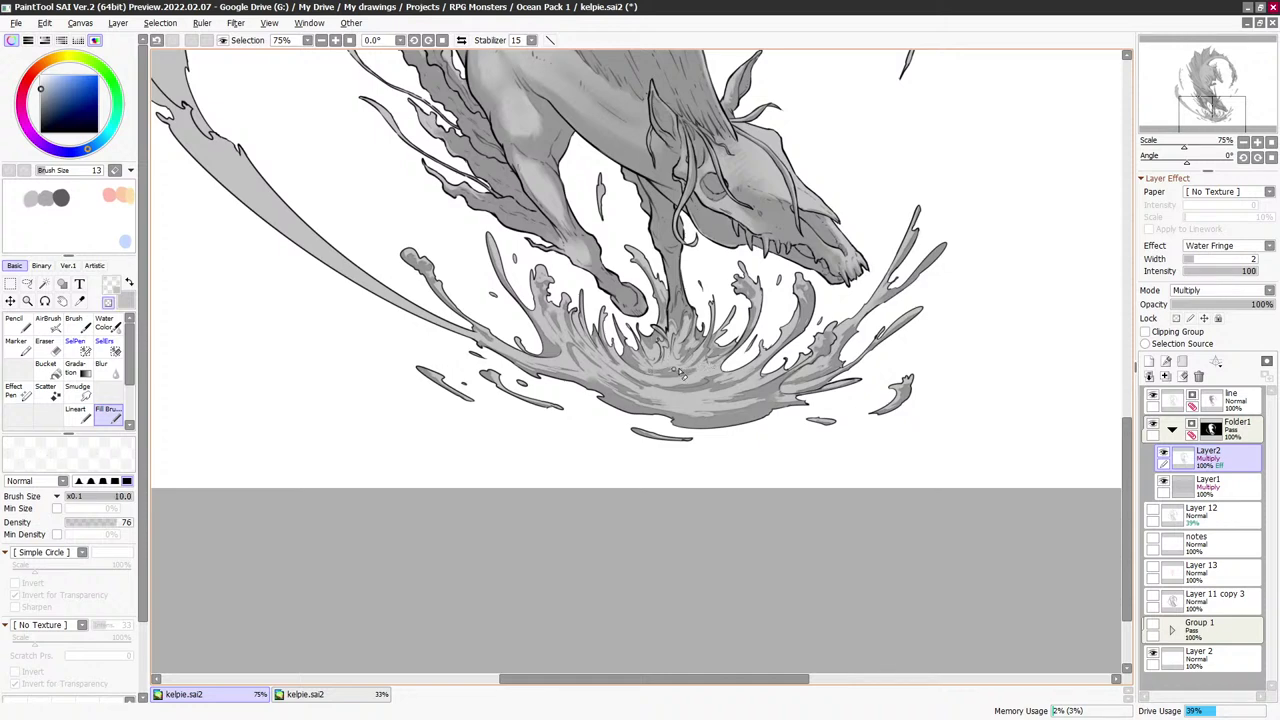
Carve finer light streaks into the pool's center and muzzle side with transparent color at size 6
{"action": "key", "text": "bracketleft"}
{"action": "key", "text": "bracketleft"}
{"action": "key", "text": "bracketleft"}
{"action": "key", "text": "bracketleft"}
{"action": "scroll", "coordinate": [936, 393], "scroll_direction": "up", "scroll_amount": 2}
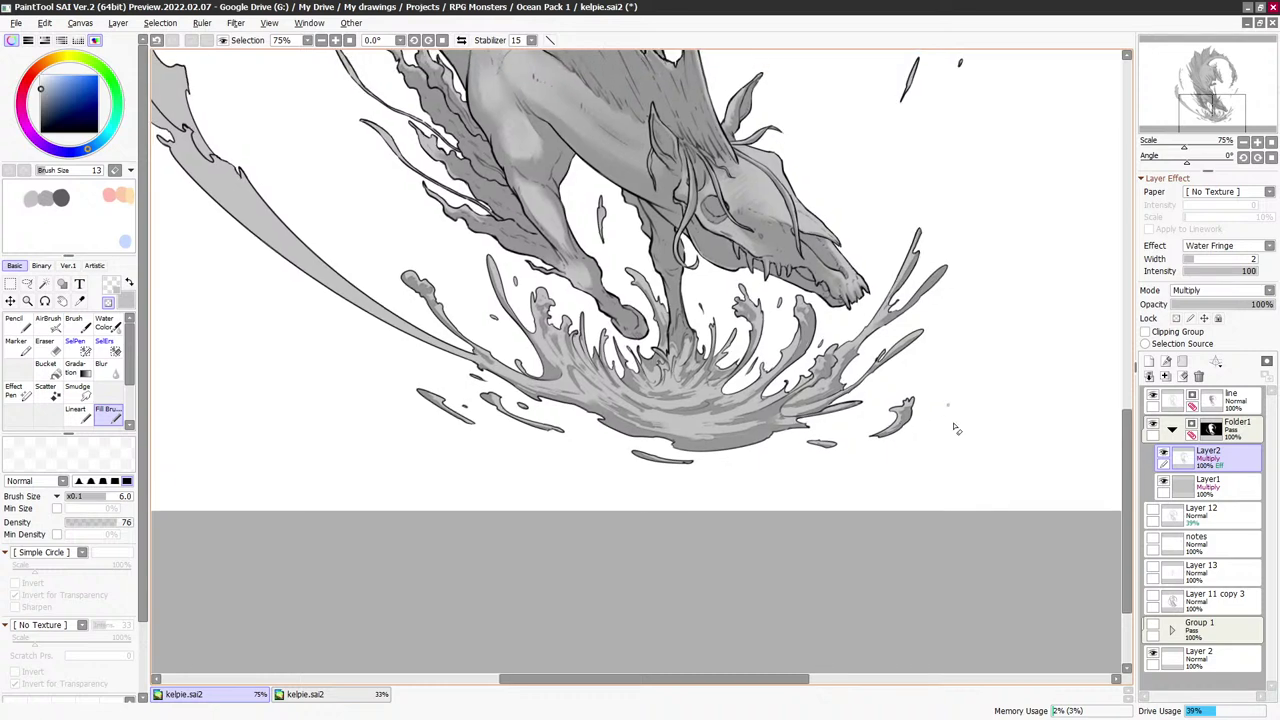
{"action": "scroll", "coordinate": [931, 469], "scroll_direction": "up", "scroll_amount": 1}
{"action": "scroll", "coordinate": [716, 411], "scroll_direction": "up", "scroll_amount": 1}
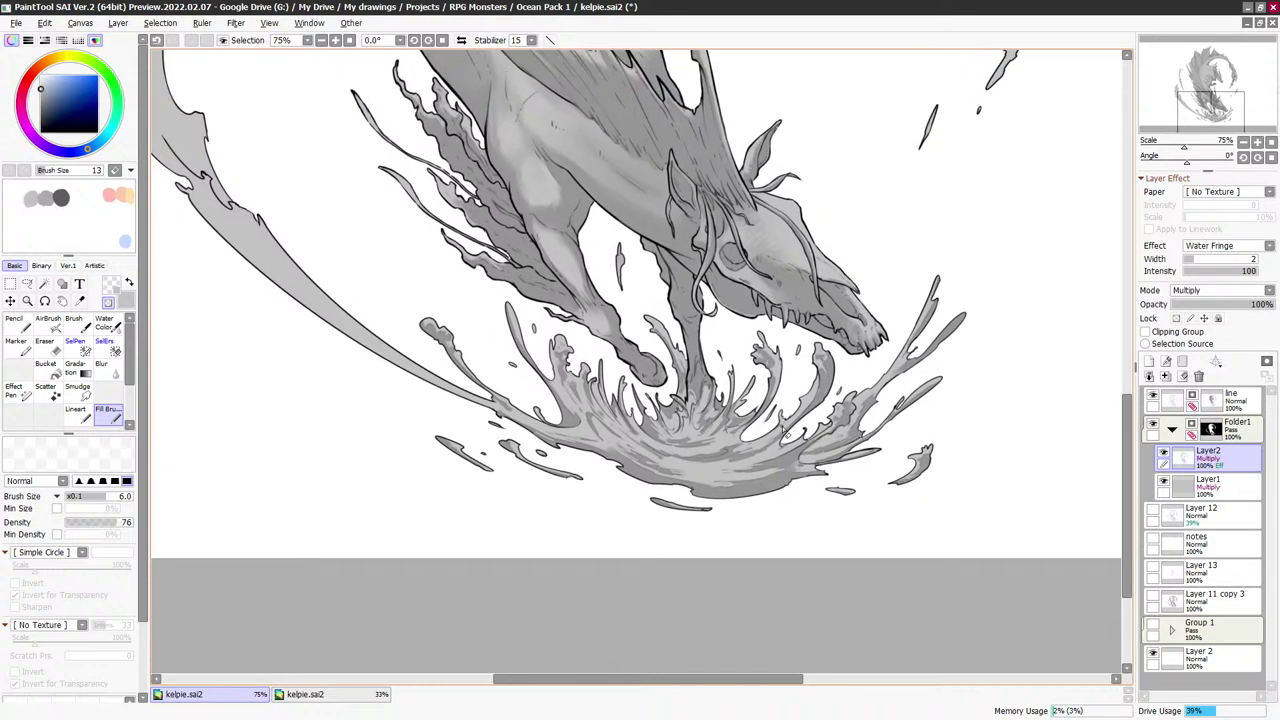
Darken the splash around the base of the planted leg in gray at sizes 9 and 14
{"action": "key", "text": "bracketright"}
{"action": "key", "text": "bracketright"}
{"action": "key", "text": "bracketright"}
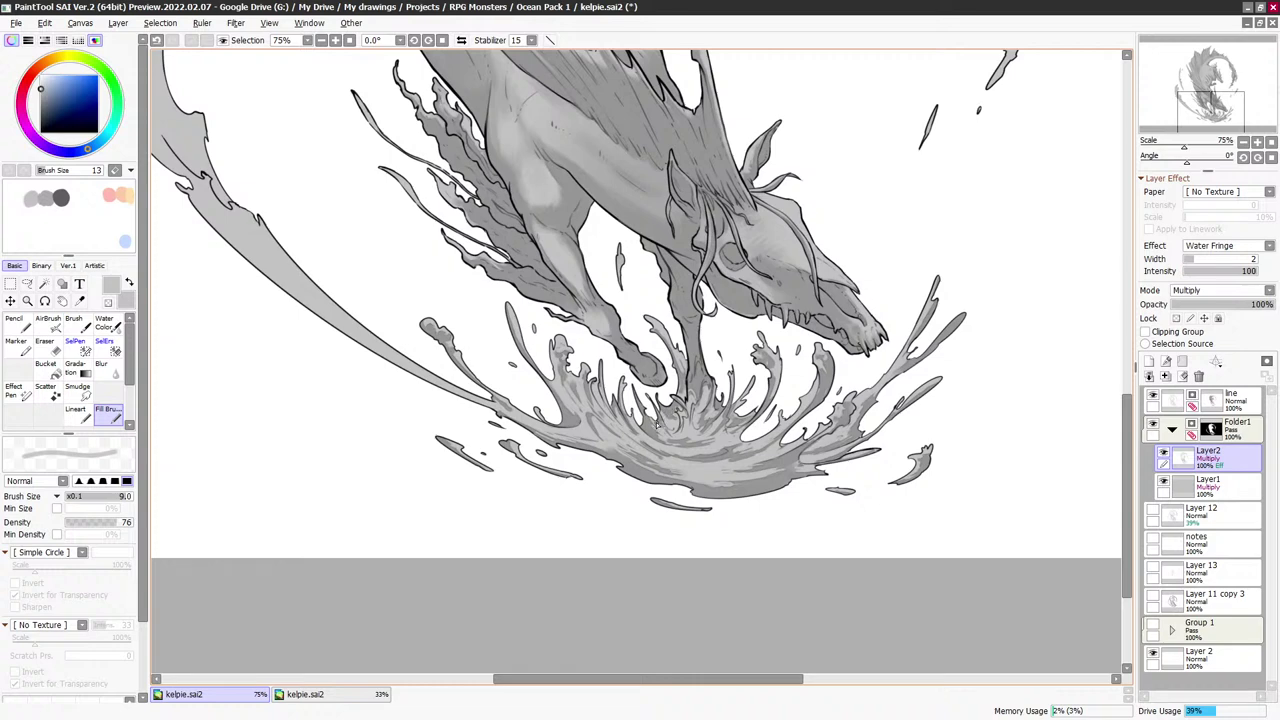
{"action": "key", "text": "bracketright"}
{"action": "key", "text": "bracketright"}
{"action": "key", "text": "bracketright"}
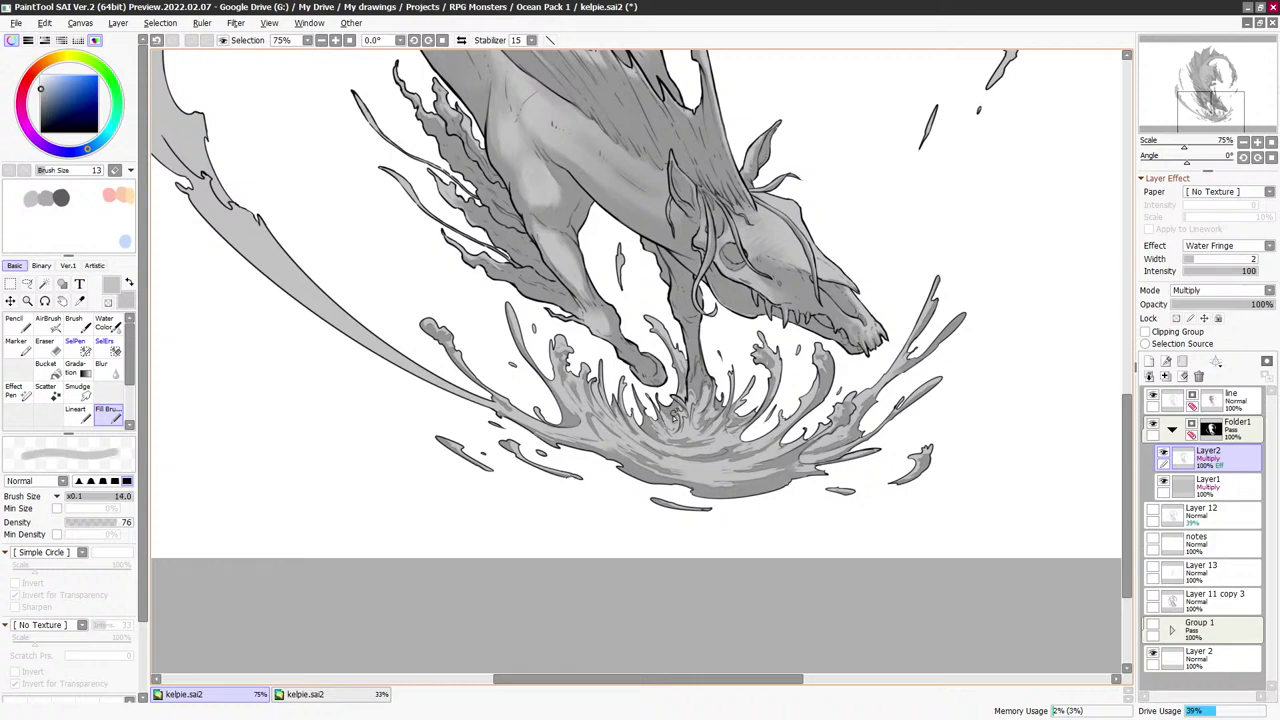
Refine the streaks at the planted leg's base in gray and transparent color at size 7
{"action": "key", "text": "bracketleft"}
{"action": "key", "text": "bracketleft"}
{"action": "key", "text": "bracketleft"}
{"action": "key", "text": "bracketleft"}
{"action": "key", "text": "bracketleft"}
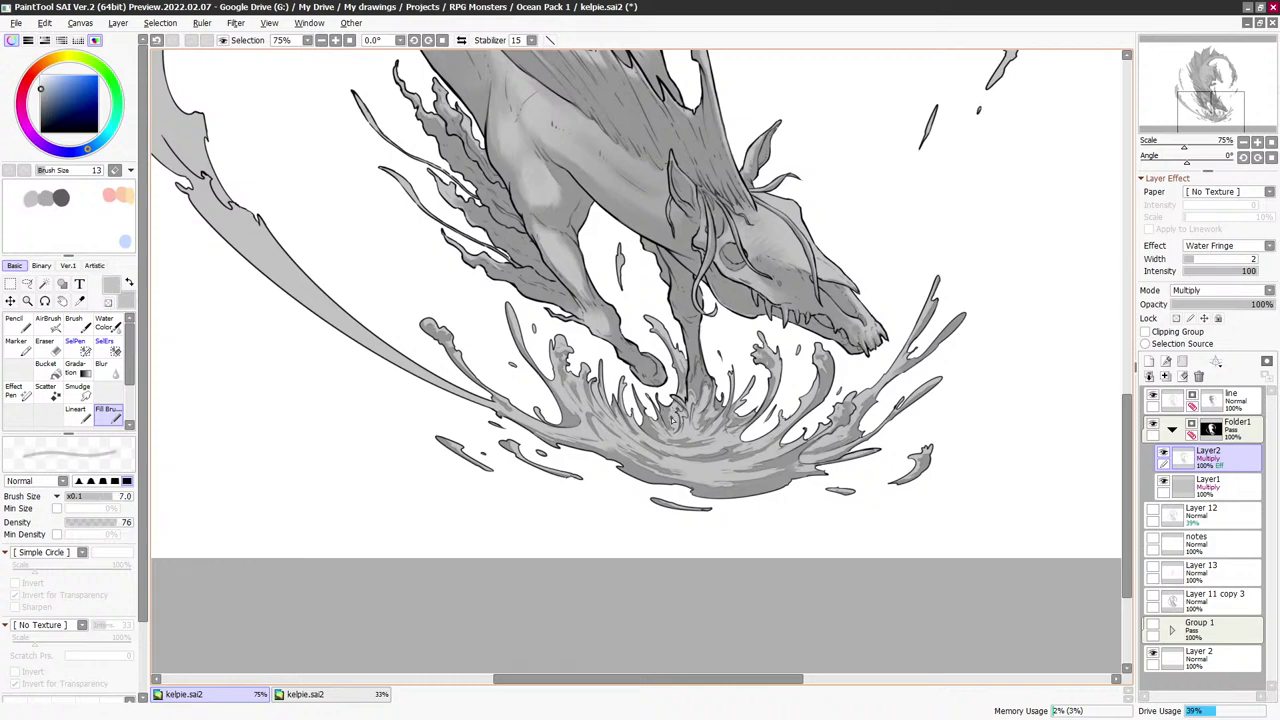
{"action": "key", "text": "c"}
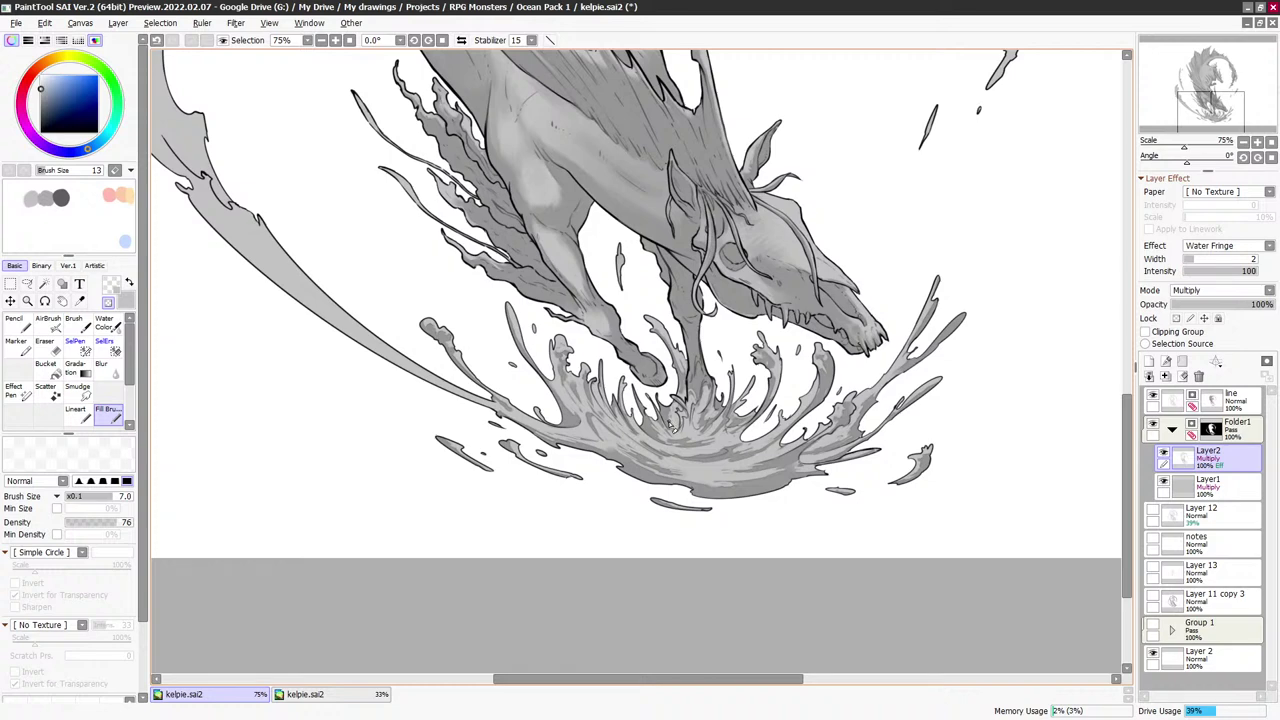
{"action": "key", "text": "c"}
Finish the splash shading at the planted leg's base in gray at size 9, alternating with transparent color
{"action": "key", "text": "bracketright"}
{"action": "key", "text": "bracketright"}
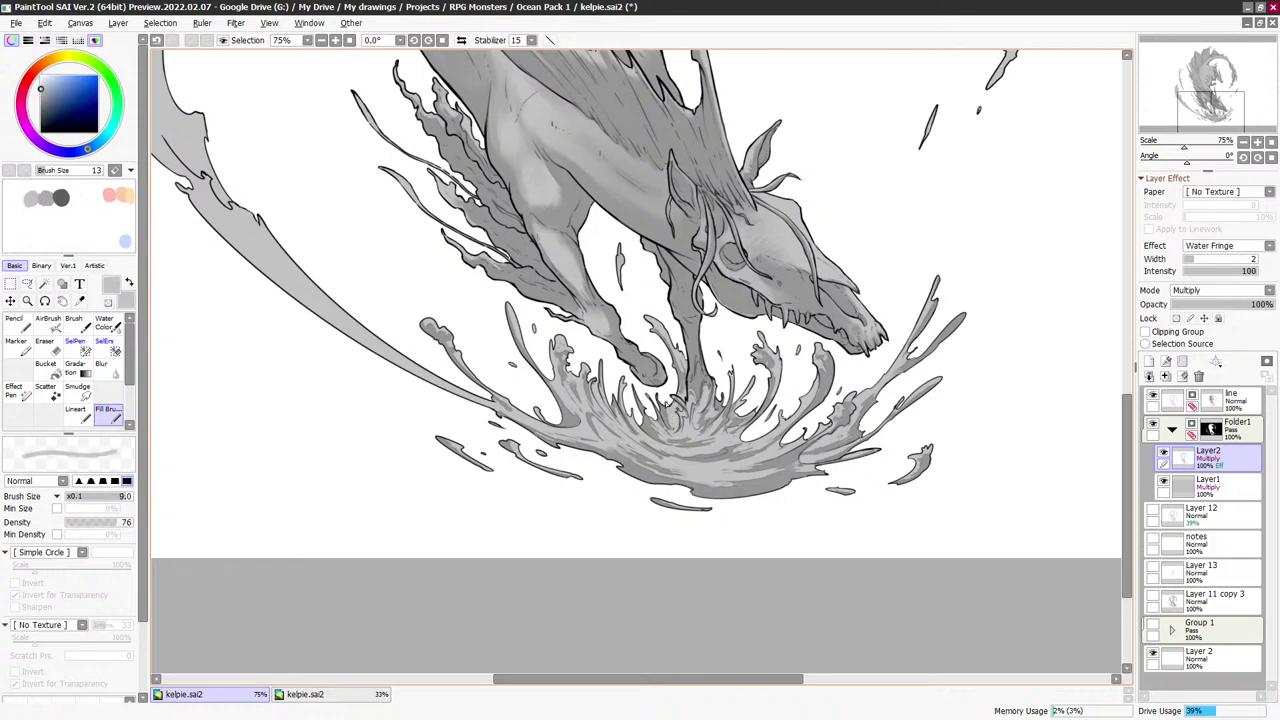
{"action": "key", "text": "c"}
{"action": "key", "text": "c"}
{"action": "key", "text": "bracketleft"}
{"action": "key", "text": "bracketright"}
{"action": "key", "text": "bracketright"}
{"action": "key", "text": "bracketright"}
Shade the loose droplets in front of the head in gray at sizes 14 and 10, trimming them with transparent color at 9
{"action": "mouse_move", "coordinate": [904, 219]}
{"action": "left_mouse_down"}
{"action": "mouse_move", "coordinate": [837, 317]}
{"action": "mouse_move", "coordinate": [728, 417]}
{"action": "left_mouse_up"}
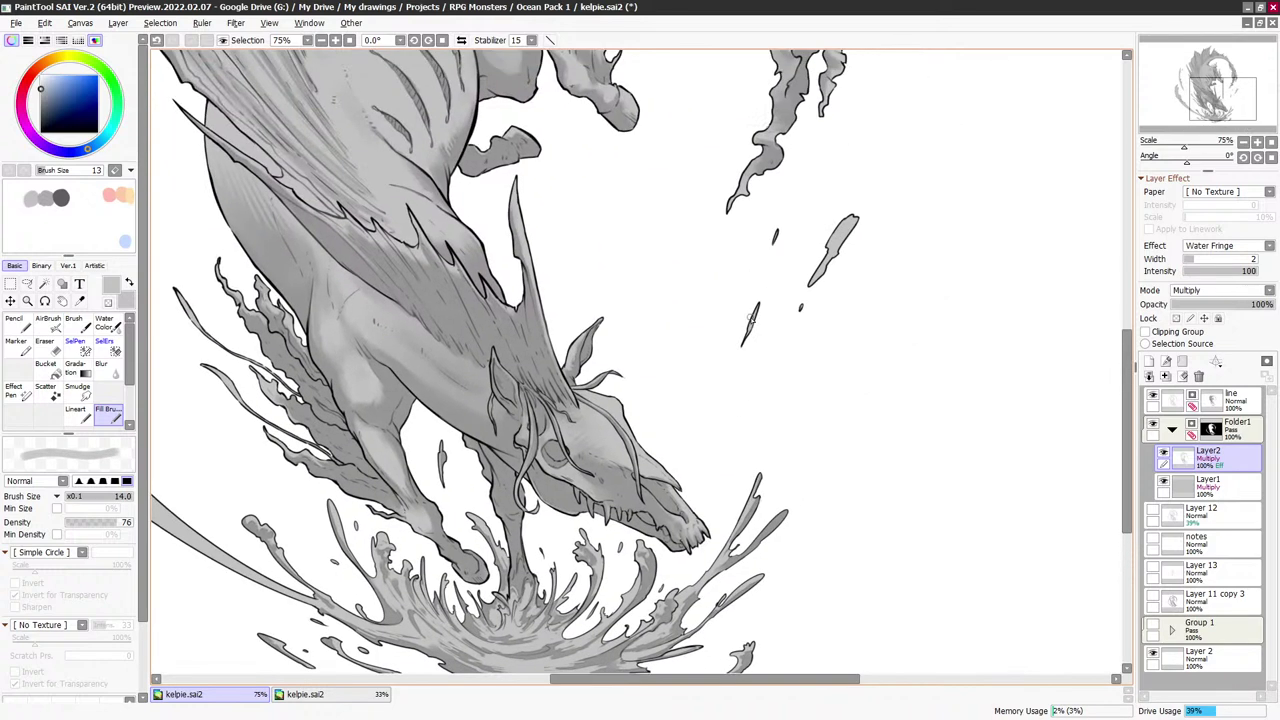
{"action": "key", "text": "bracketleft"}
{"action": "key", "text": "bracketleft"}
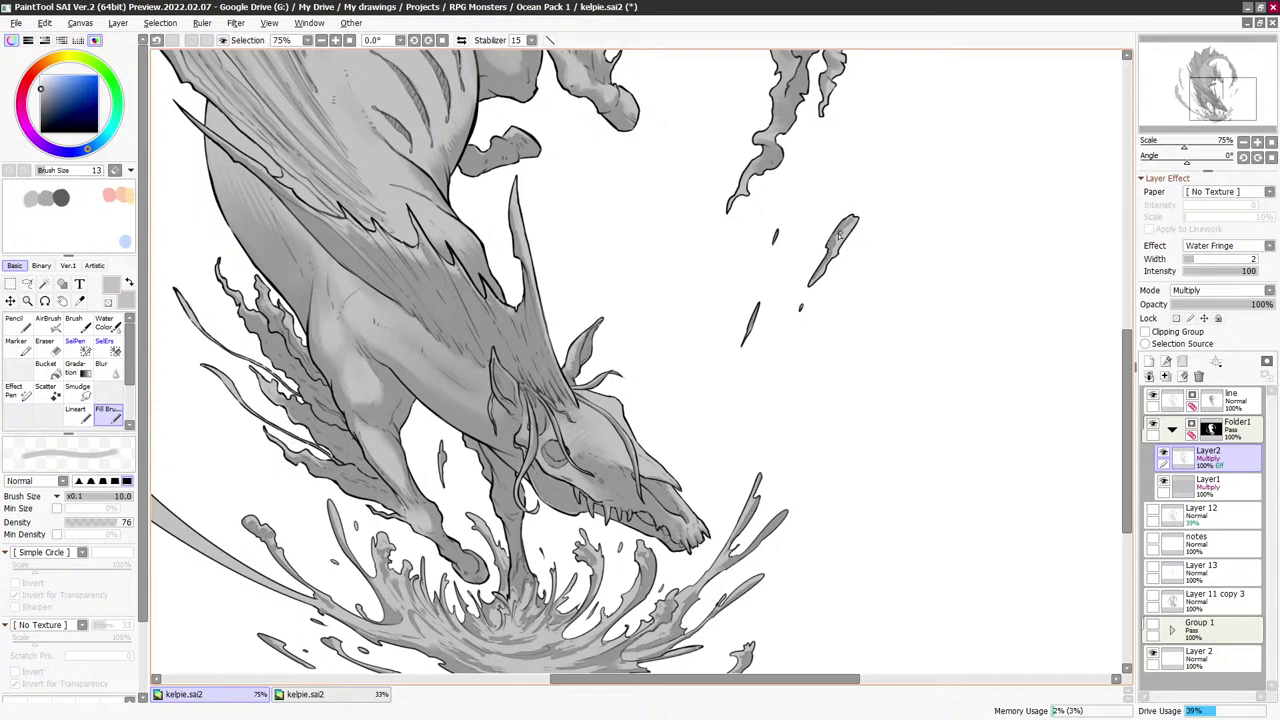
{"action": "key", "text": "c"}
{"action": "key", "text": "bracketleft"}
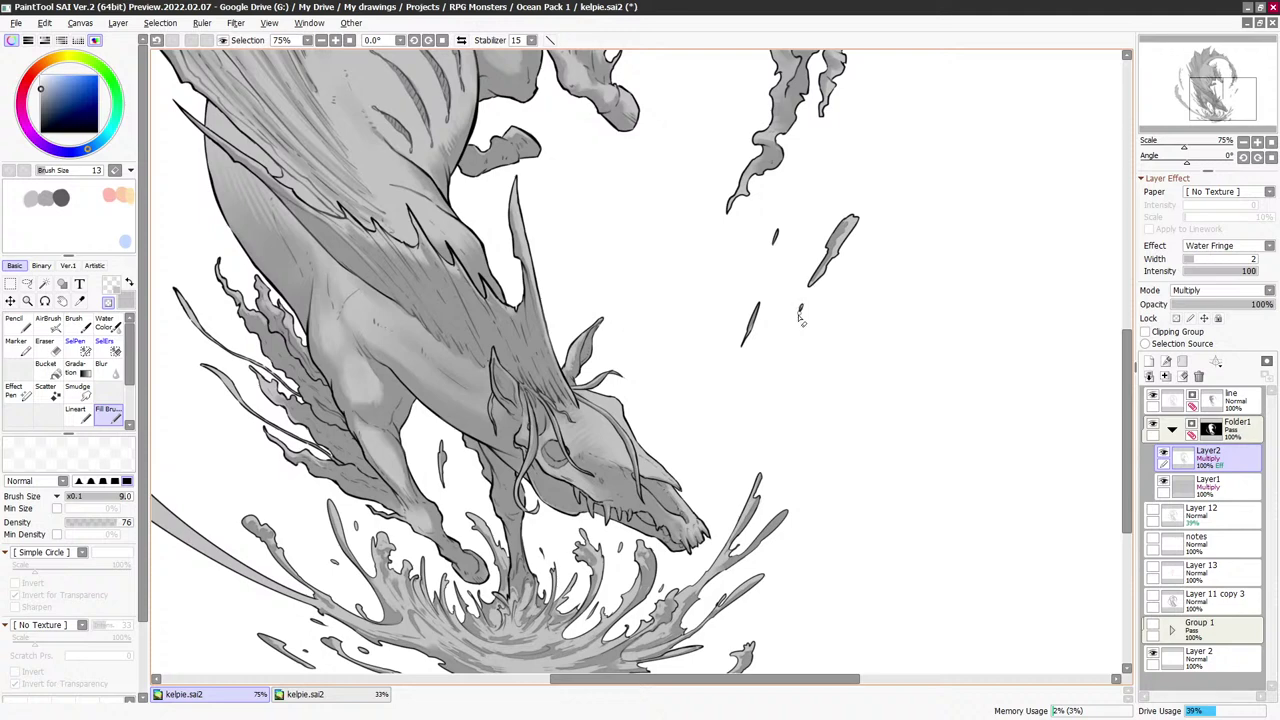
{"action": "left_click_drag", "start_coordinate": [800, 318], "coordinate": [752, 428]}
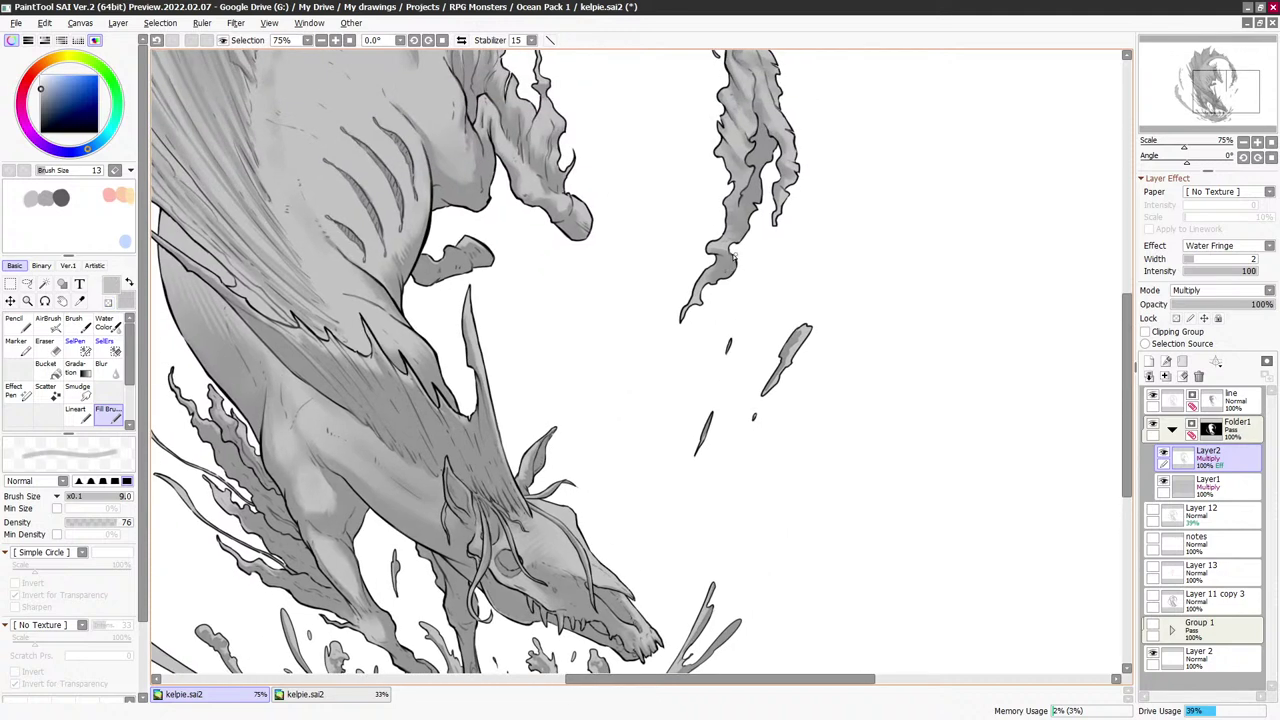
Shade the outer edge of the long curved water stream's lower end in gray at size 16
{"action": "left_click_drag", "start_coordinate": [663, 379], "coordinate": [963, 189]}
{"action": "key", "text": "bracketright"}
{"action": "key", "text": "bracketright"}
{"action": "key", "text": "bracketright"}
{"action": "key", "text": "bracketright"}
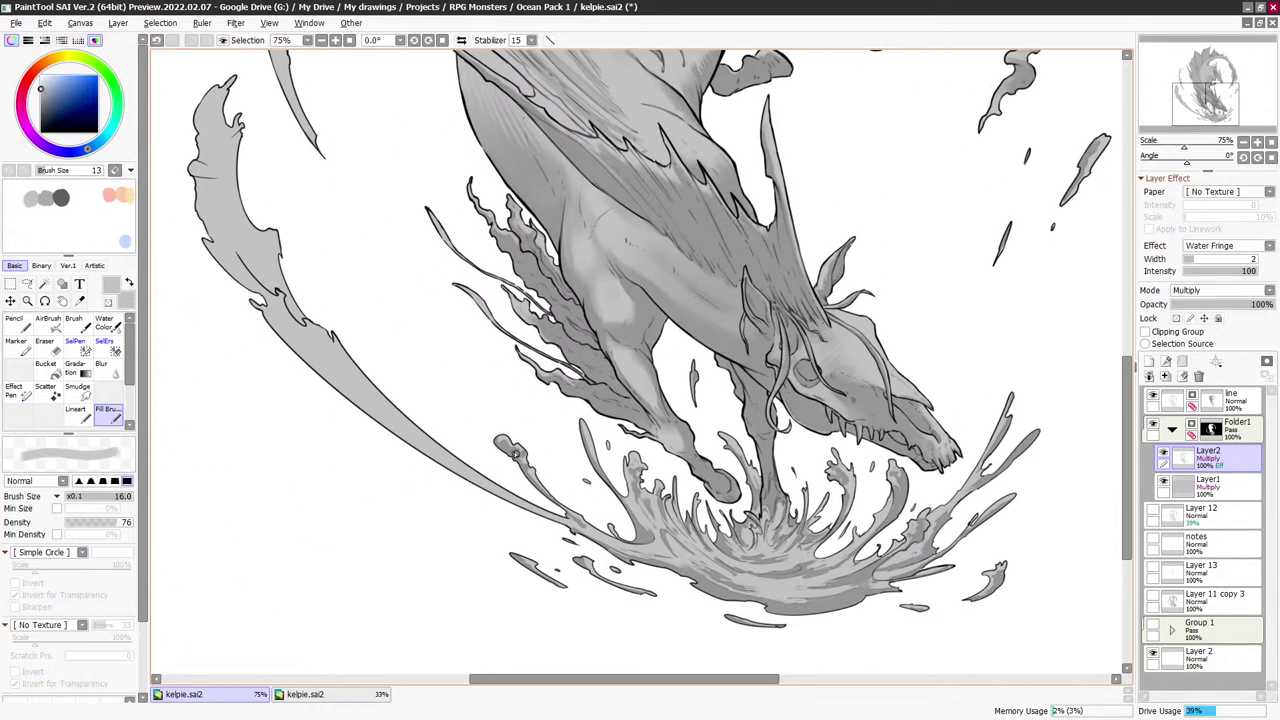
{"action": "key", "text": "bracketleft"}
{"action": "key", "text": "bracketleft"}
{"action": "left_click_drag", "start_coordinate": [524, 441], "coordinate": [530, 330]}
{"action": "key", "text": "bracketright"}
{"action": "key", "text": "bracketright"}
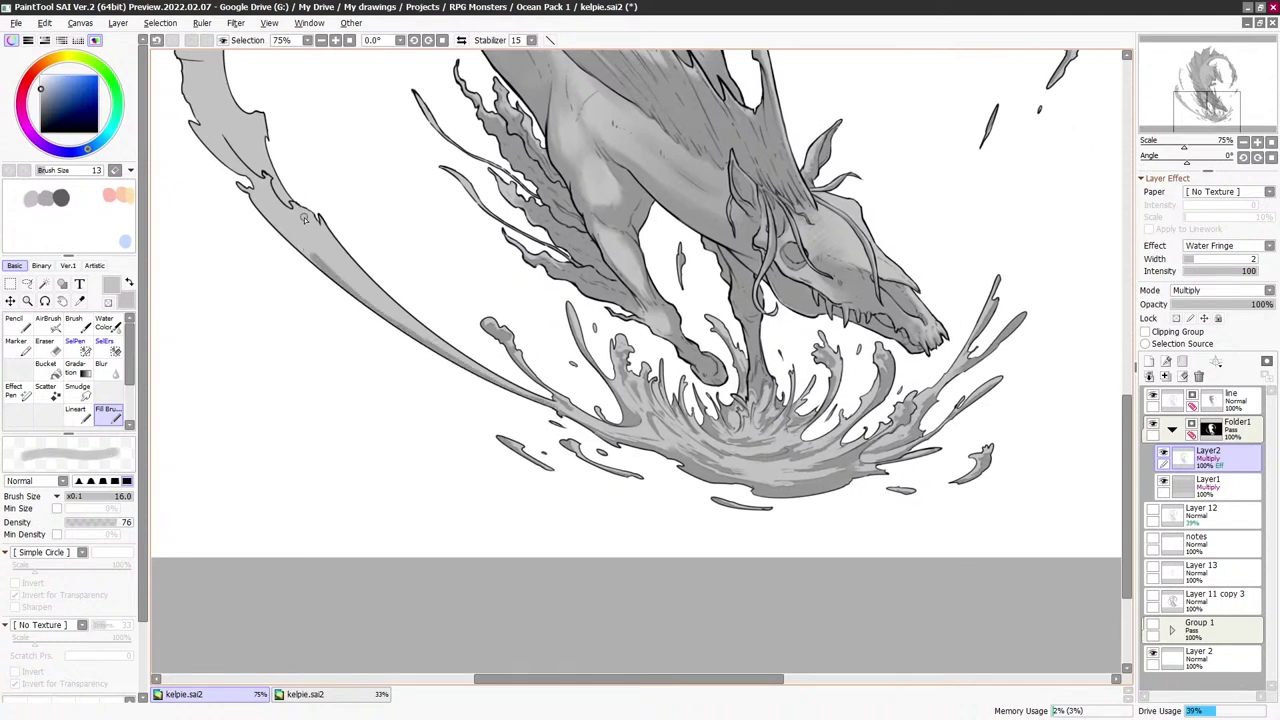
Extend the curved stream's shading up toward its jagged notch in gray at sizes 14 and 25
{"action": "left_click_drag", "start_coordinate": [367, 246], "coordinate": [381, 282]}
{"action": "scroll", "coordinate": [314, 272], "scroll_direction": "up", "scroll_amount": 3}
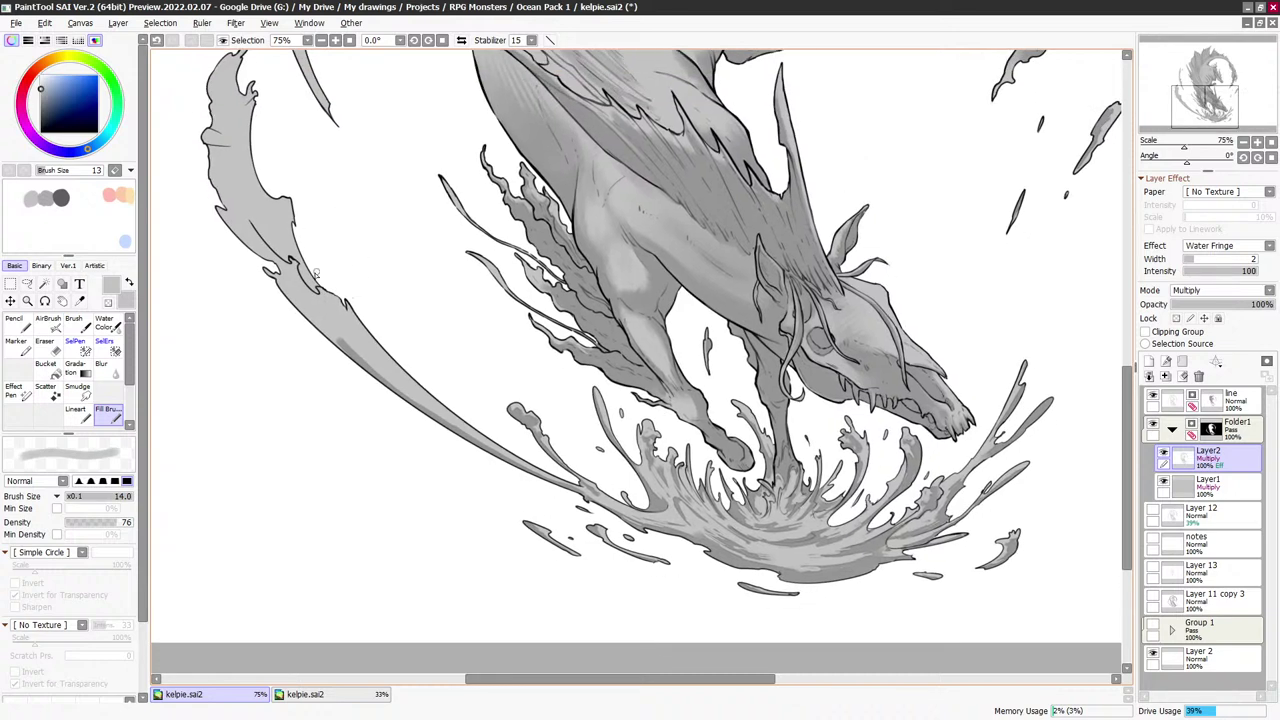
{"action": "mouse_move", "coordinate": [287, 296]}
{"action": "left_mouse_down"}
{"action": "mouse_move", "coordinate": [373, 363]}
{"action": "mouse_move", "coordinate": [273, 282]}
{"action": "mouse_move", "coordinate": [335, 338]}
{"action": "left_mouse_up"}
{"action": "key", "text": "]"}
{"action": "key", "text": "]"}
{"action": "key", "text": "]"}
{"action": "key", "text": "]"}
Define the edge of the shadow just below the curved stream's jagged notch in gray at size 10
{"action": "key", "text": "bracketleft"}
{"action": "key", "text": "bracketleft"}
{"action": "key", "text": "bracketleft"}
{"action": "key", "text": "bracketleft"}
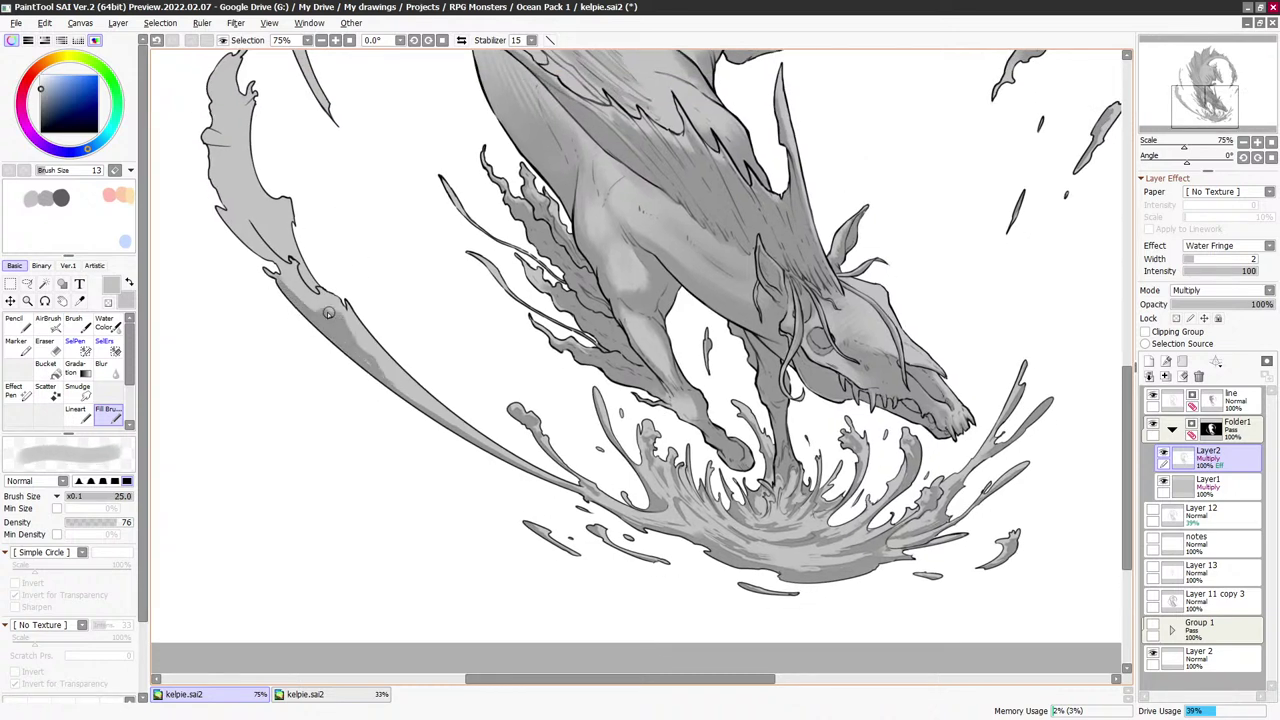
{"action": "key", "text": "bracketleft"}
{"action": "key", "text": "bracketleft"}
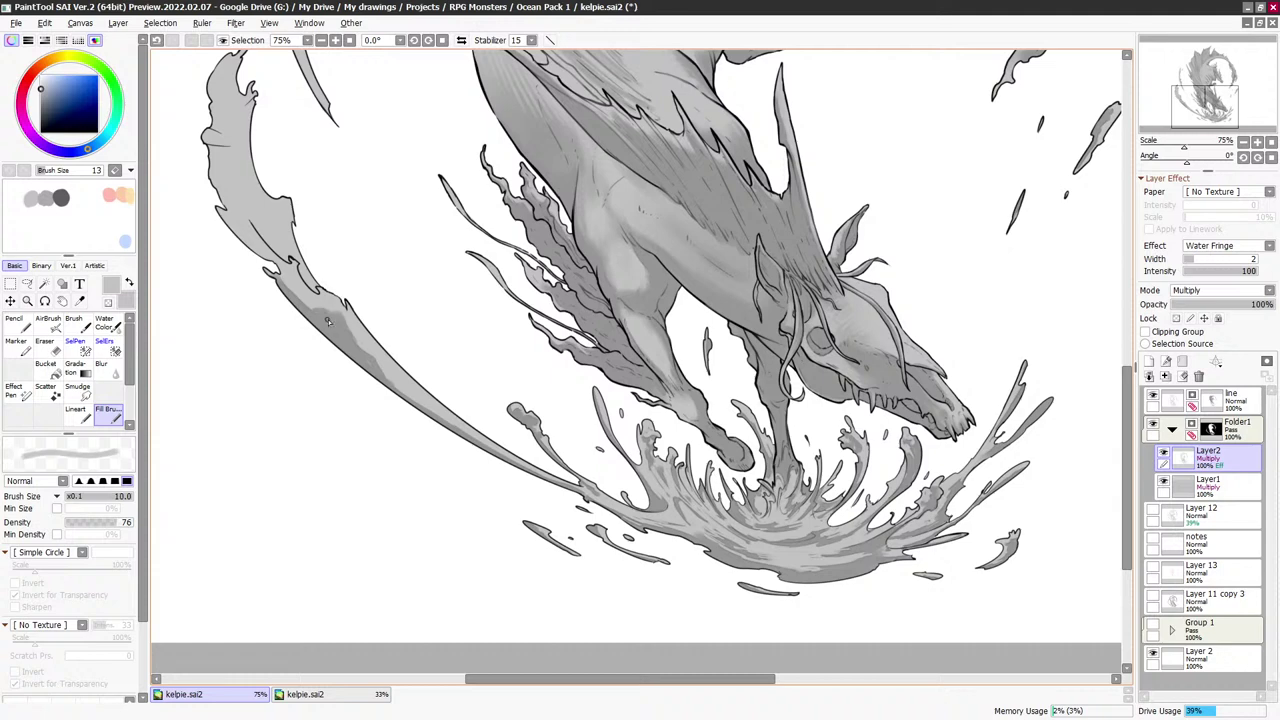
Fill the curved stream's shadow below the notch in gray at size 25 and trim it with transparent color at 12
{"action": "key", "text": "minus"}
{"action": "key", "text": "bracketright"}
{"action": "key", "text": "bracketright"}
{"action": "key", "text": "bracketright"}
{"action": "key", "text": "minus"}
{"action": "key", "text": "bracketright"}
{"action": "key", "text": "bracketright"}
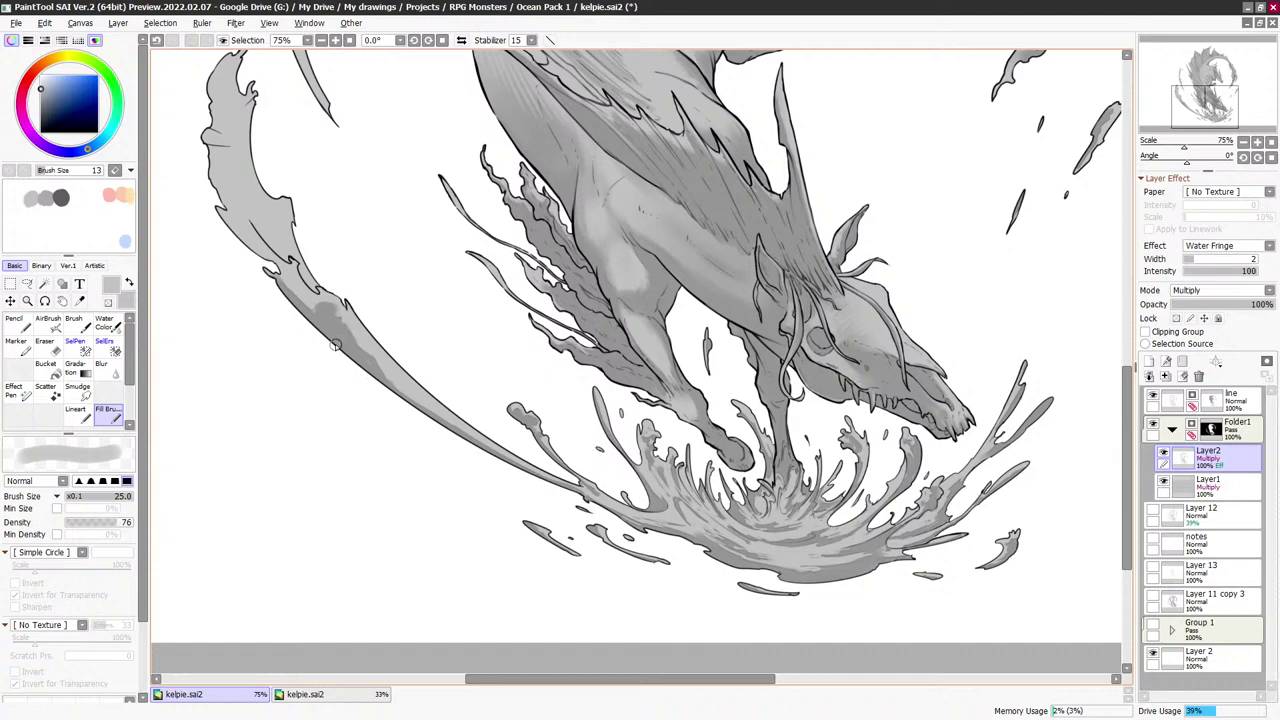
{"action": "key", "text": "minus"}
{"action": "key", "text": "bracketleft"}
{"action": "key", "text": "bracketleft"}
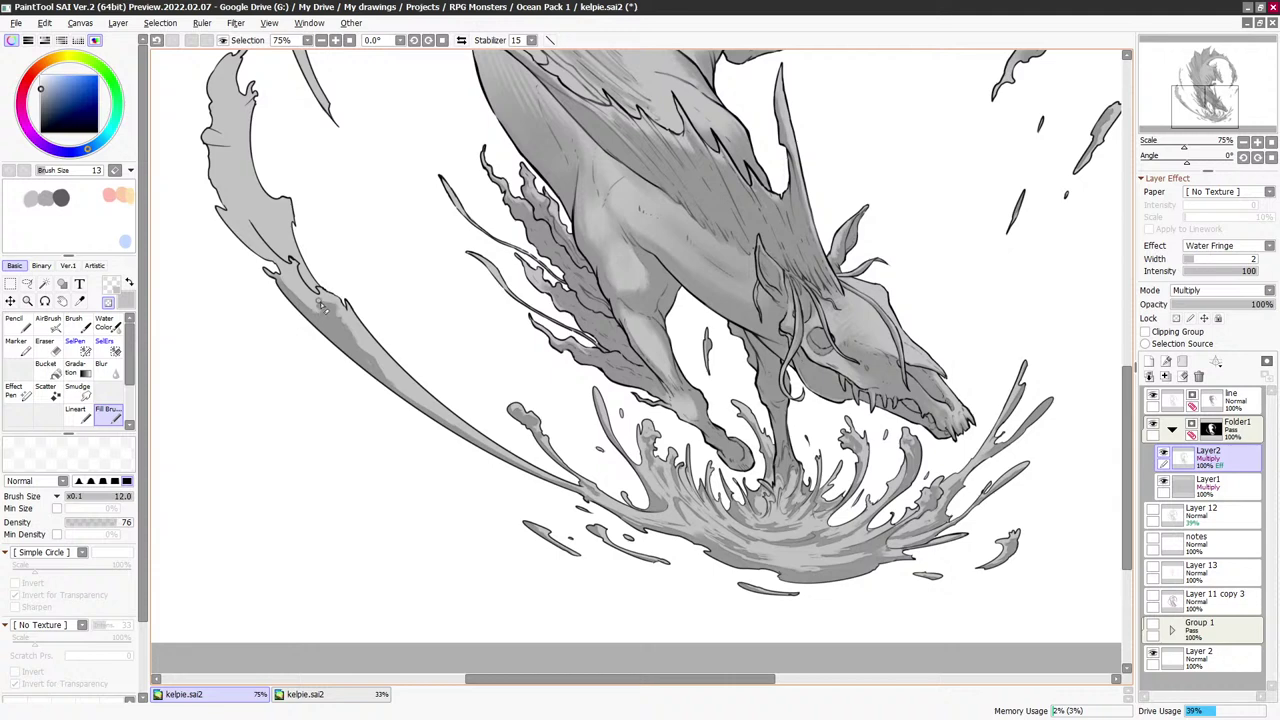
Broaden the shadow under the curved stream's notch in gray at size 25 and smooth its lower edge at 12
{"action": "key", "text": "minus"}
{"action": "key", "text": "bracketright"}
{"action": "key", "text": "bracketright"}
{"action": "key", "text": "bracketright"}
{"action": "key", "text": "bracketright"}
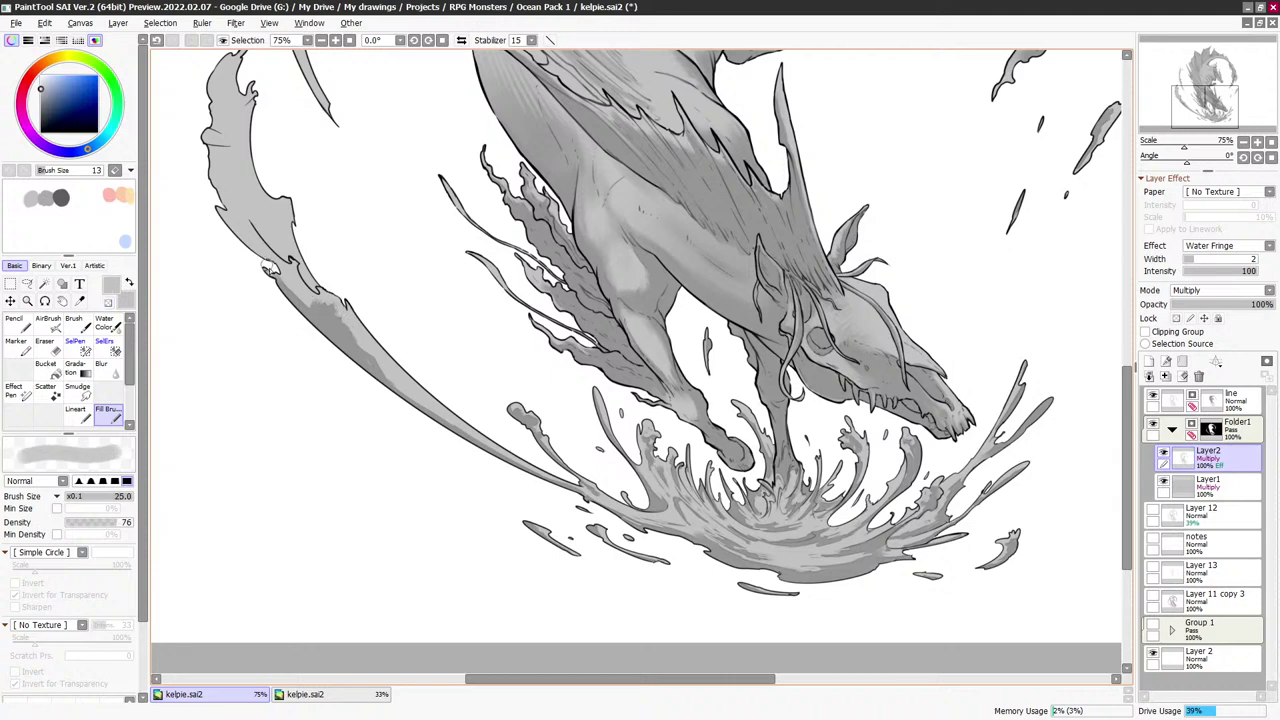
{"action": "left_click_drag", "start_coordinate": [290, 296], "coordinate": [325, 311]}
{"action": "key", "text": "bracketleft"}
{"action": "key", "text": "bracketleft"}
{"action": "key", "text": "bracketleft"}
{"action": "key", "text": "bracketleft"}
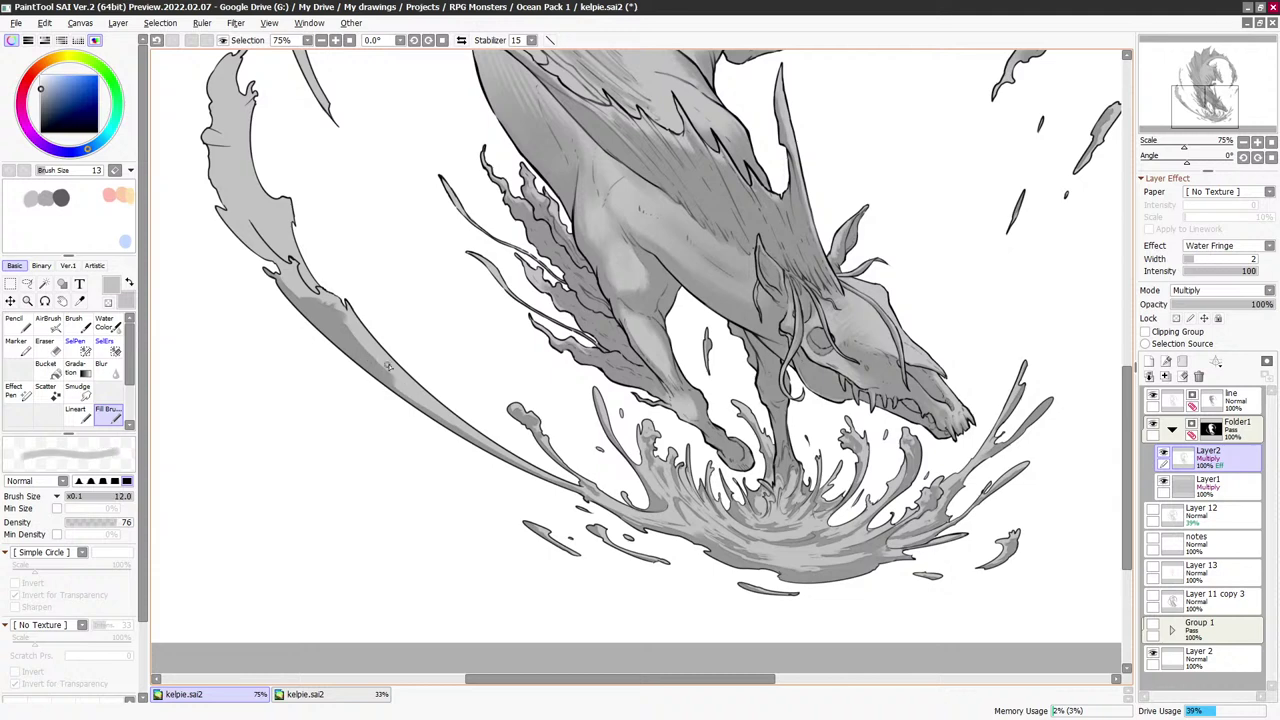
Refine the narrowing part of the curved stream in gray at size 6 and transparent color at 2.6
{"action": "key", "text": "bracketleft"}
{"action": "key", "text": "bracketleft"}
{"action": "key", "text": "bracketleft"}
{"action": "key", "text": "bracketleft"}
{"action": "key", "text": "bracketleft"}
{"action": "key", "text": "bracketleft"}
{"action": "key", "text": "bracketleft"}
{"action": "key", "text": "bracketleft"}
{"action": "key", "text": "bracketleft"}
{"action": "key", "text": "bracketleft"}
{"action": "key", "text": "bracketleft"}
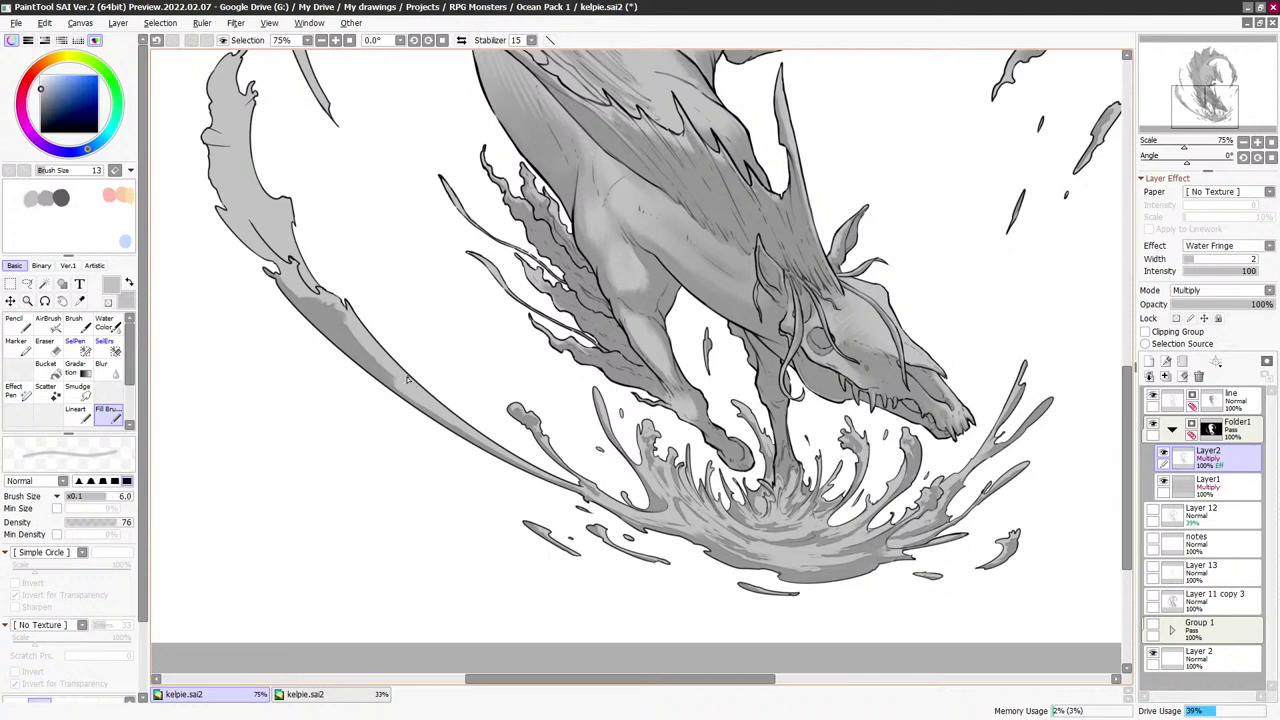
{"action": "key", "text": "minus"}
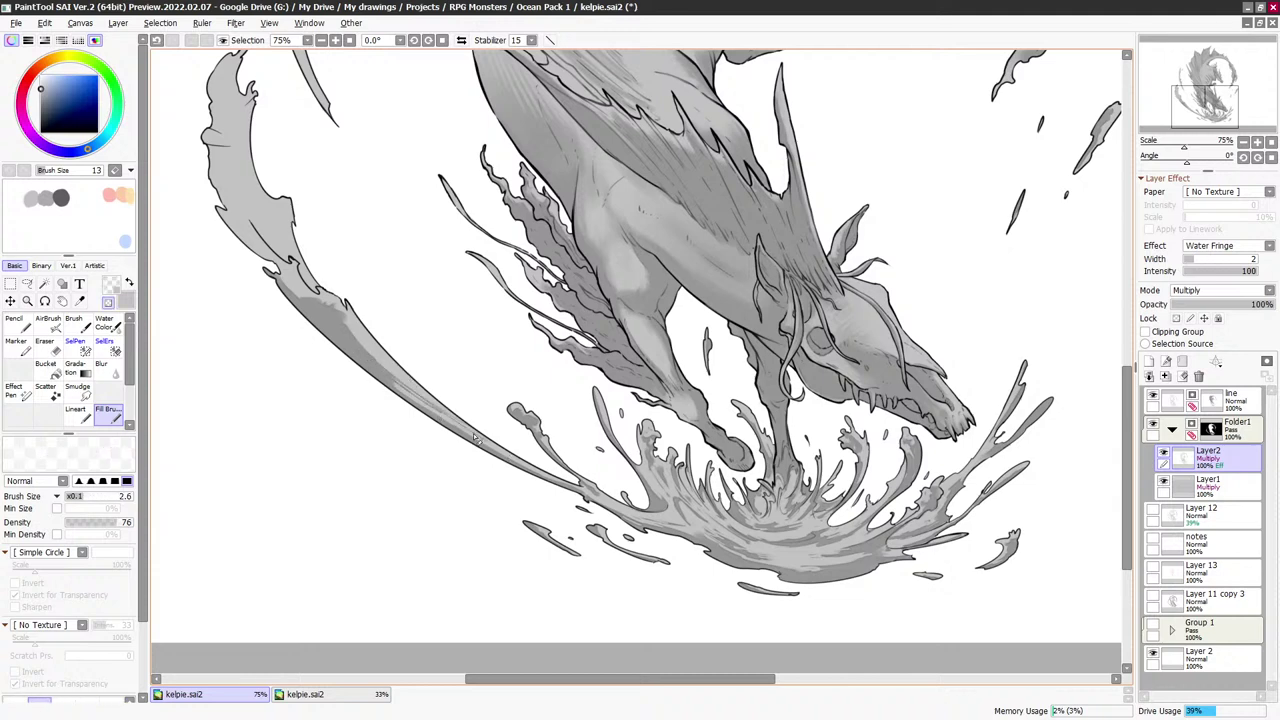
Add thin shadow streaks along the middle of the curved stream's narrow part in gray at size 7
{"action": "key", "text": "bracketright"}
{"action": "key", "text": "bracketright"}
{"action": "key", "text": "bracketright"}
{"action": "key", "text": "bracketright"}
{"action": "key", "text": "bracketright"}
{"action": "key", "text": "a"}
{"action": "key", "text": "bracketright"}
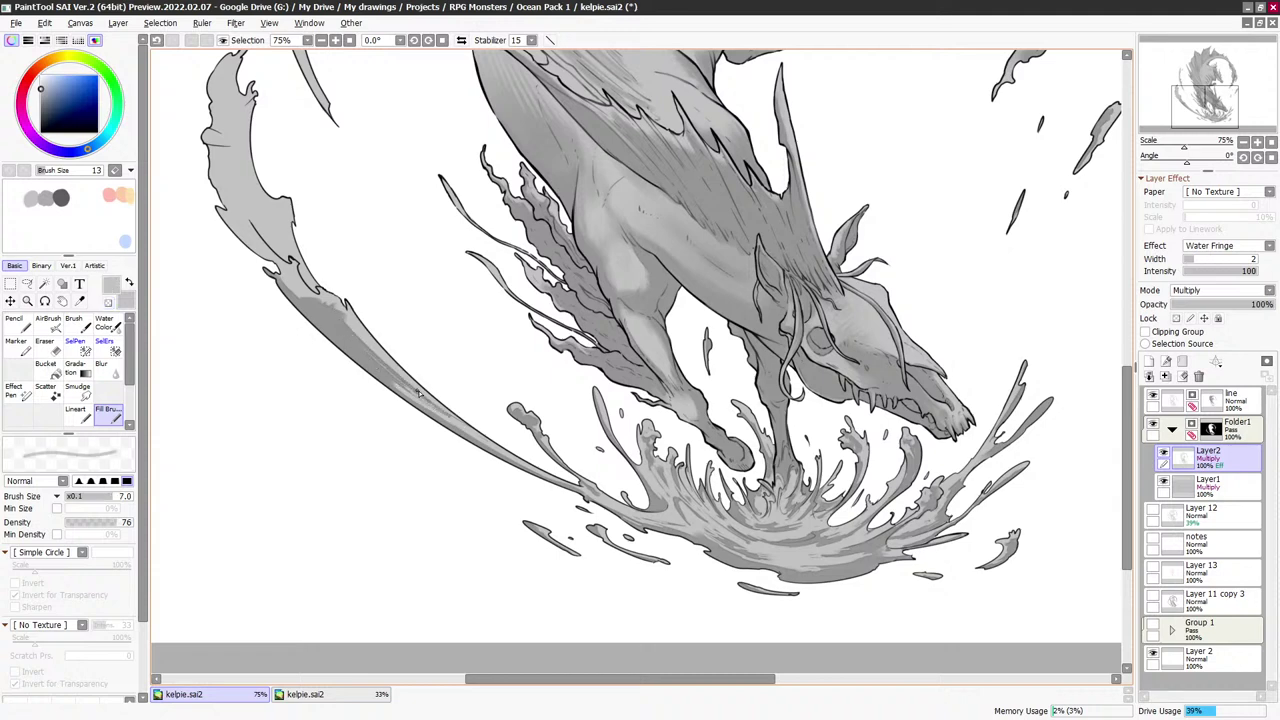
{"action": "key", "text": "a"}
{"action": "key", "text": "bracketleft"}
{"action": "key", "text": "bracketleft"}
Touch up the curved stream's inner edge below the notch, alternating gray with transparent color at size 10
{"action": "key", "text": "a"}
{"action": "key", "text": "bracketleft"}
{"action": "key", "text": "a"}
{"action": "key", "text": "bracketright"}
{"action": "key", "text": "bracketright"}
{"action": "key", "text": "bracketright"}
{"action": "key", "text": "a"}
{"action": "key", "text": "bracketright"}
{"action": "key", "text": "bracketright"}
{"action": "key", "text": "bracketright"}
{"action": "key", "text": "a"}
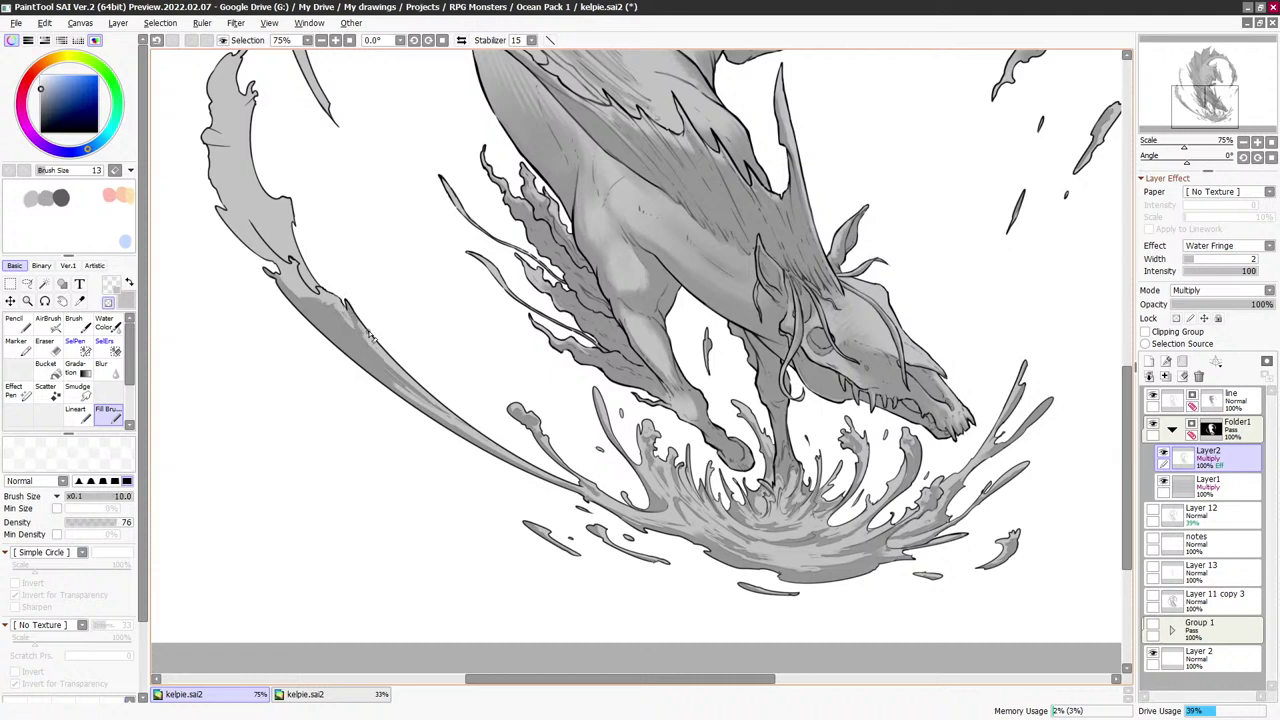
Touch up the shading around the curved stream's notch, alternating transparent color with gray at size 12
{"action": "key", "text": "a"}
{"action": "key", "text": "a"}
{"action": "key", "text": "bracketright"}
{"action": "key", "text": "bracketright"}
{"action": "key", "text": "bracketright"}
{"action": "key", "text": "minus"}
{"action": "key", "text": "bracketright"}
{"action": "mouse_move", "coordinate": [312, 293]}
{"action": "left_mouse_down"}
{"action": "mouse_move", "coordinate": [283, 265]}
{"action": "mouse_move", "coordinate": [304, 291]}
{"action": "left_mouse_up"}
{"action": "key", "text": "minus"}
{"action": "key", "text": "bracketleft"}
{"action": "key", "text": "bracketleft"}
{"action": "key", "text": "a"}
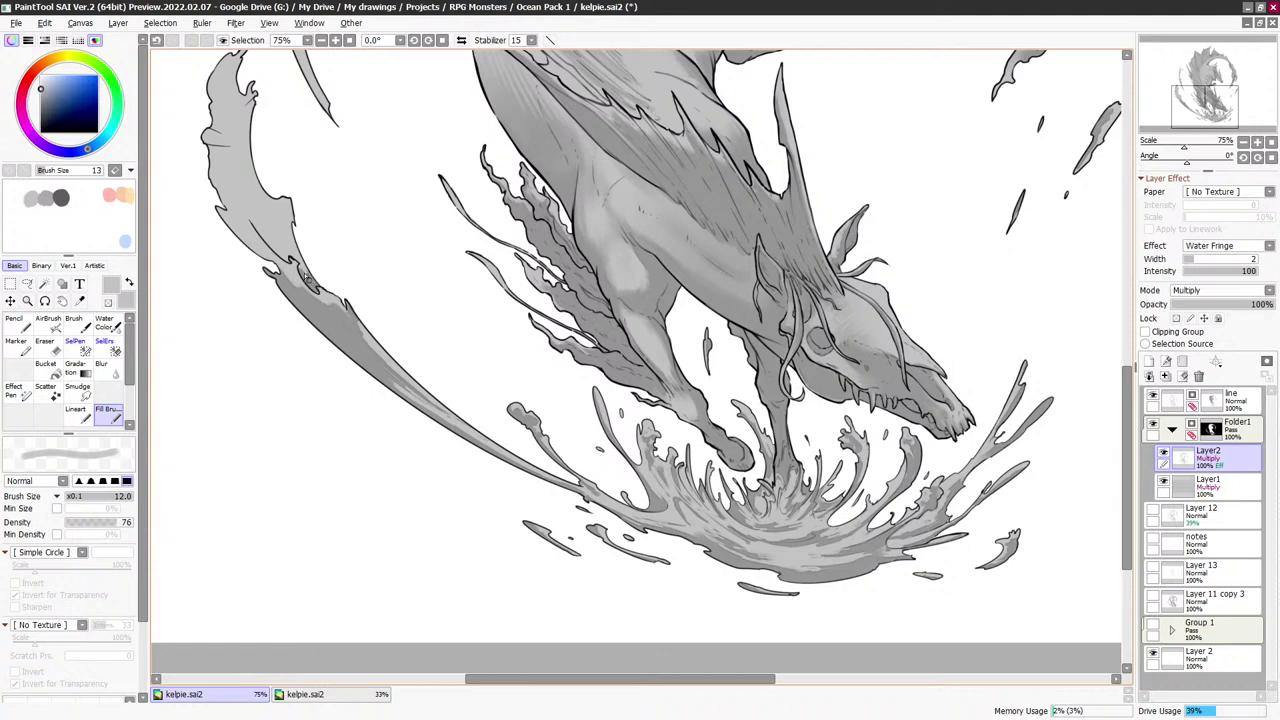
Extend gray shadow streaks up the curved stream above the notch at size 16, and refine them with transparent color at size 12
{"action": "key", "text": "bracketright"}
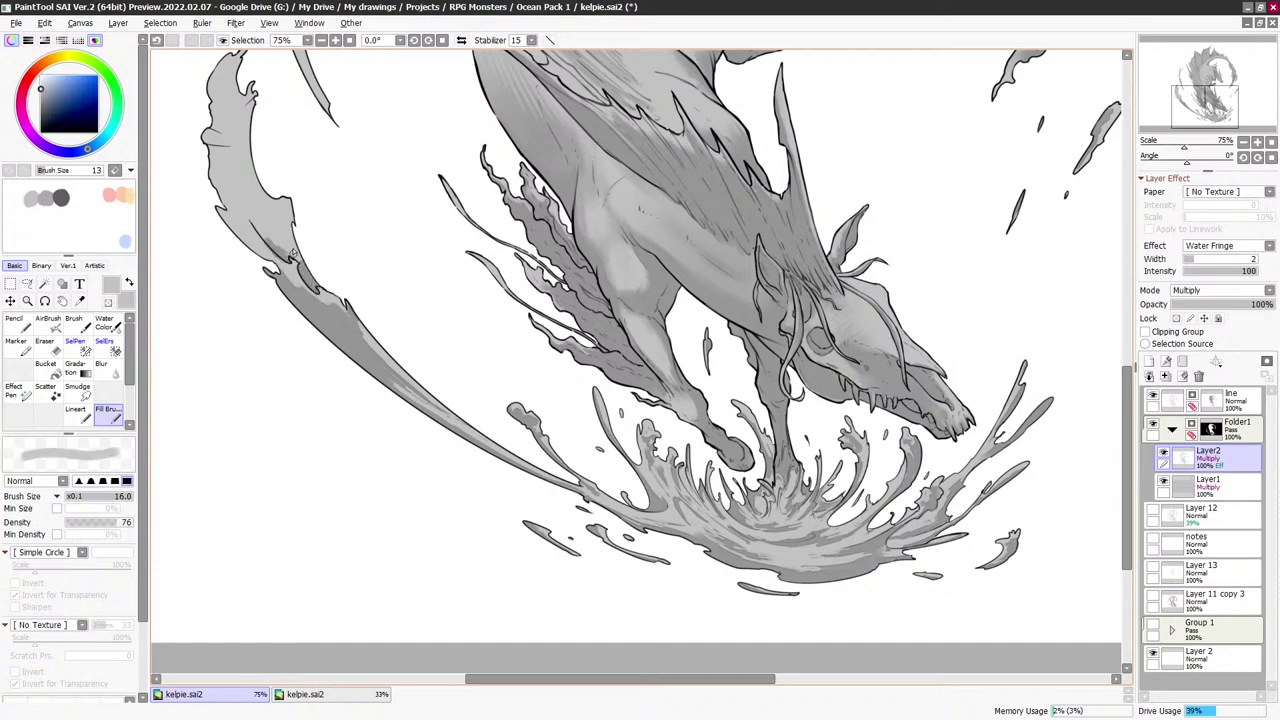
{"action": "key", "text": "a"}
{"action": "key", "text": "minus"}
{"action": "mouse_move", "coordinate": [272, 240]}
{"action": "left_mouse_down"}
{"action": "mouse_move", "coordinate": [262, 228]}
{"action": "mouse_move", "coordinate": [286, 246]}
{"action": "mouse_move", "coordinate": [264, 214]}
{"action": "mouse_move", "coordinate": [290, 244]}
{"action": "mouse_move", "coordinate": [276, 248]}
{"action": "mouse_move", "coordinate": [292, 252]}
{"action": "left_mouse_up"}
{"action": "key", "text": "minus"}
{"action": "key", "text": "minus"}
{"action": "key", "text": "minus"}
{"action": "left_click_drag", "start_coordinate": [249, 207], "coordinate": [290, 242]}
{"action": "key", "text": "bracketleft"}
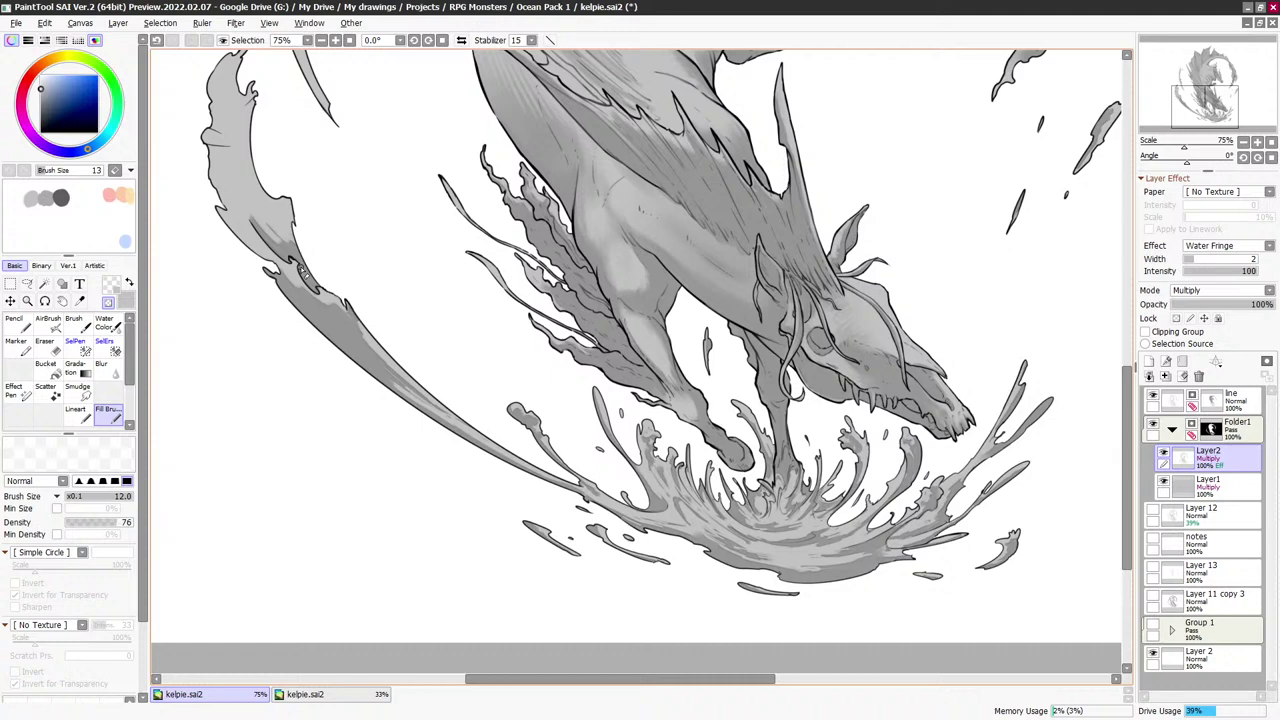
Touch up the shading just below the curved stream's notch in gray at size 14
{"action": "left_click_drag", "start_coordinate": [483, 234], "coordinate": [537, 292]}
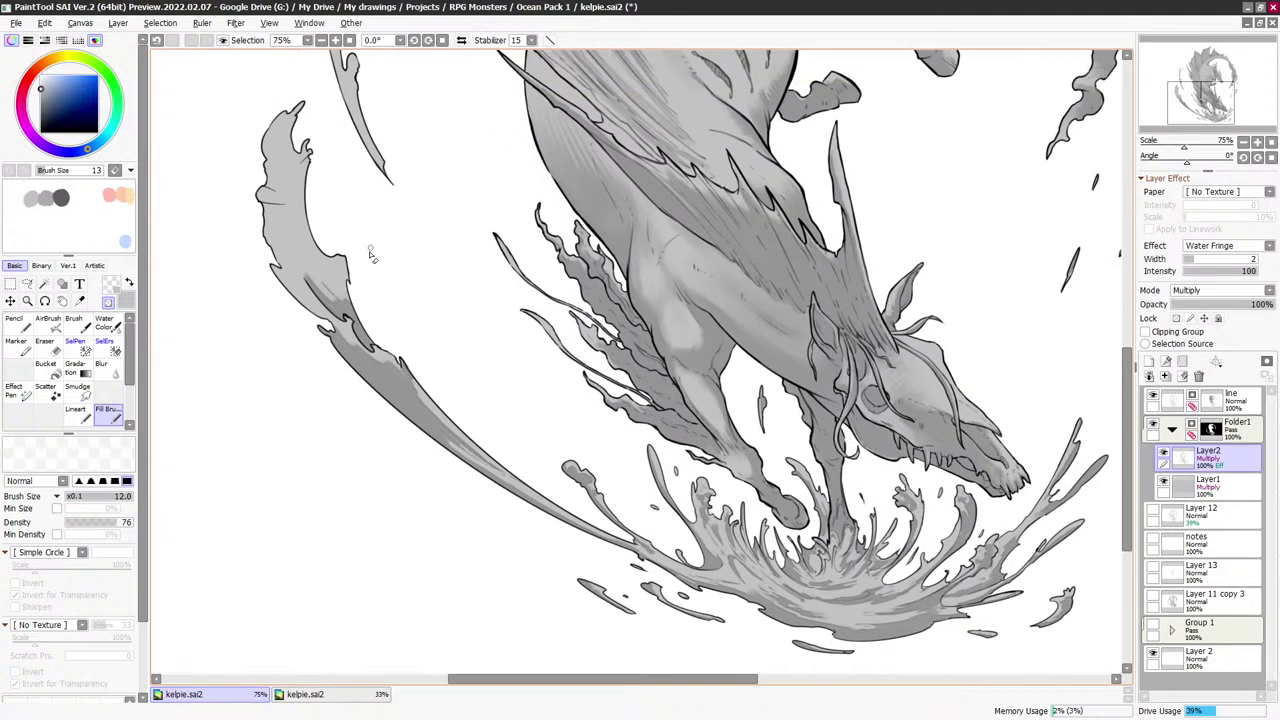
{"action": "key", "text": "bracketright"}
{"action": "key", "text": "bracketright"}
{"action": "key", "text": "bracketright"}
{"action": "key", "text": "bracketright"}
{"action": "key", "text": "bracketright"}
{"action": "key", "text": "bracketright"}
{"action": "key", "text": "bracketright"}
{"action": "key", "text": "bracketright"}
{"action": "left_click_drag", "start_coordinate": [462, 316], "coordinate": [452, 259]}
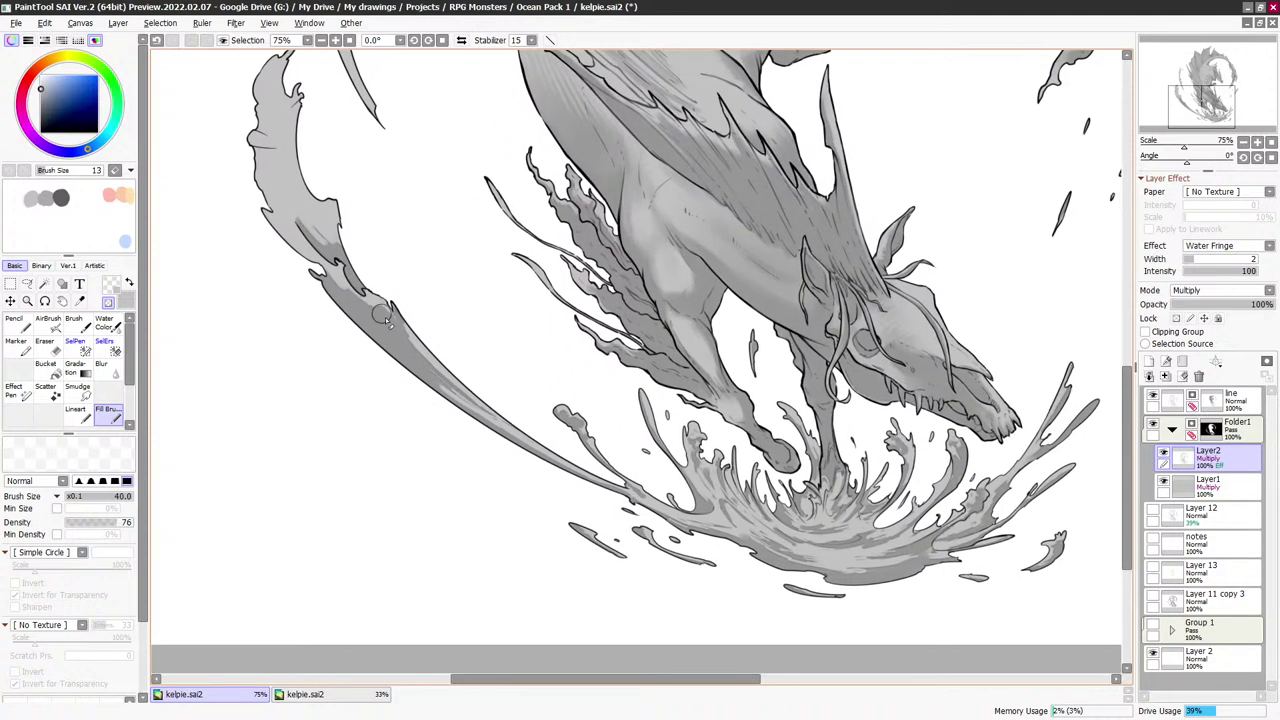
{"action": "left_click", "coordinate": [415, 345], "text": "alt"}
{"action": "key", "text": "bracketleft"}
{"action": "key", "text": "bracketleft"}
{"action": "key", "text": "bracketleft"}
{"action": "key", "text": "bracketleft"}
{"action": "key", "text": "bracketleft"}
{"action": "key", "text": "bracketleft"}
{"action": "key", "text": "bracketleft"}
{"action": "key", "text": "bracketleft"}
{"action": "key", "text": "bracketleft"}
{"action": "key", "text": "bracketleft"}
{"action": "key", "text": "bracketleft"}
{"action": "key", "text": "bracketleft"}
{"action": "key", "text": "bracketleft"}
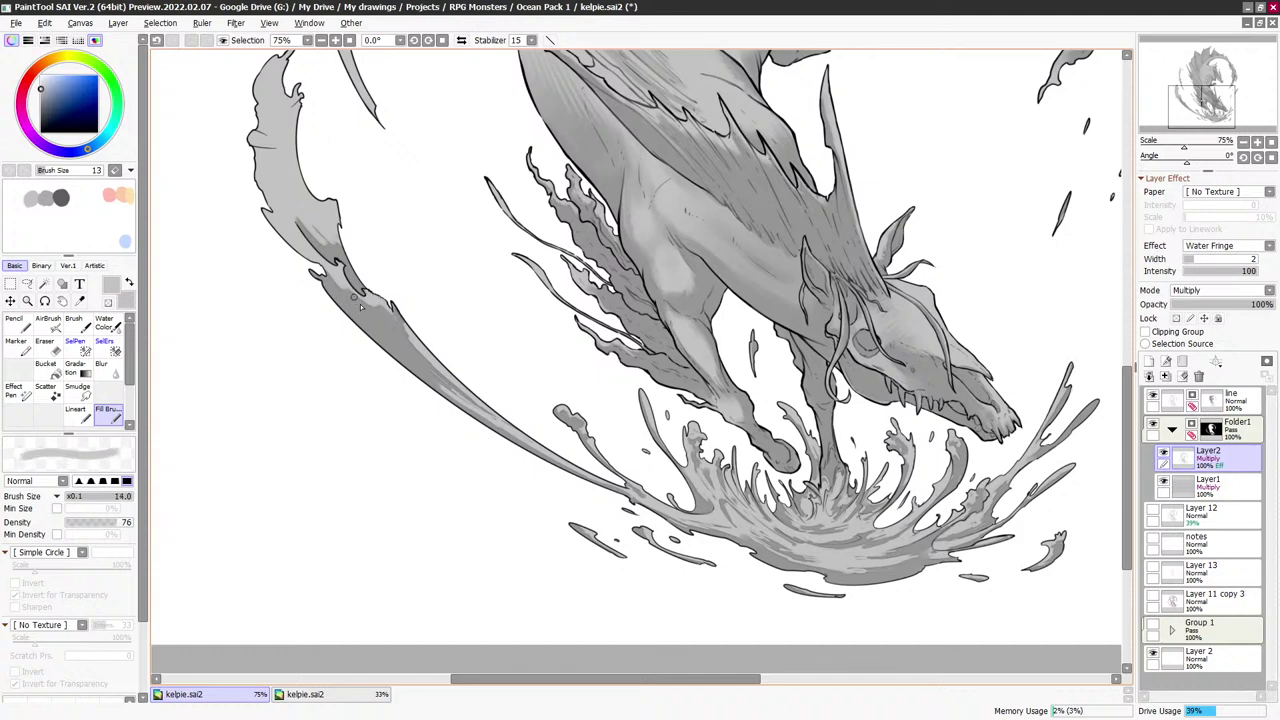
Cut a thin highlight line along the middle of the curved stream below the notch with transparent color at size 5
{"action": "key", "text": "minus"}
{"action": "left_click_drag", "start_coordinate": [352, 291], "coordinate": [442, 375]}
{"action": "key", "text": "ctrl+z"}
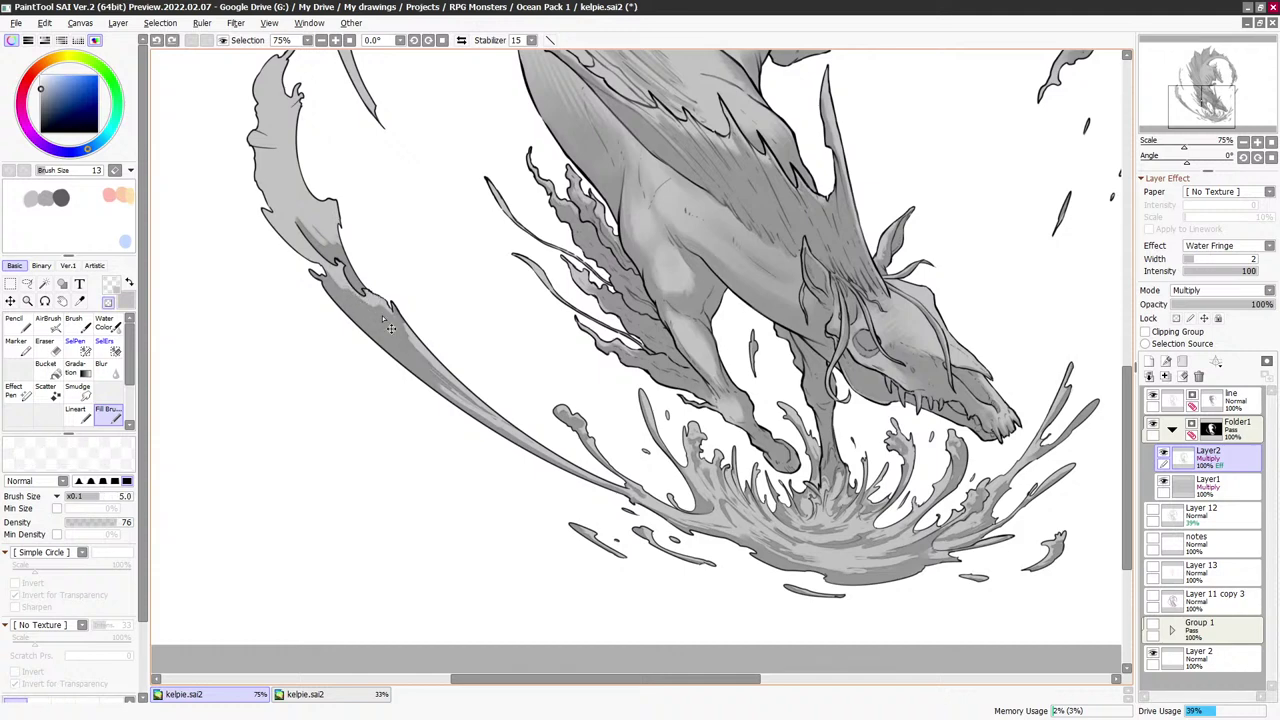
{"action": "left_click_drag", "start_coordinate": [350, 290], "coordinate": [444, 376]}
{"action": "key", "text": "ctrl+z"}
{"action": "left_click_drag", "start_coordinate": [366, 308], "coordinate": [413, 355]}
{"action": "left_click_drag", "start_coordinate": [476, 323], "coordinate": [494, 362]}
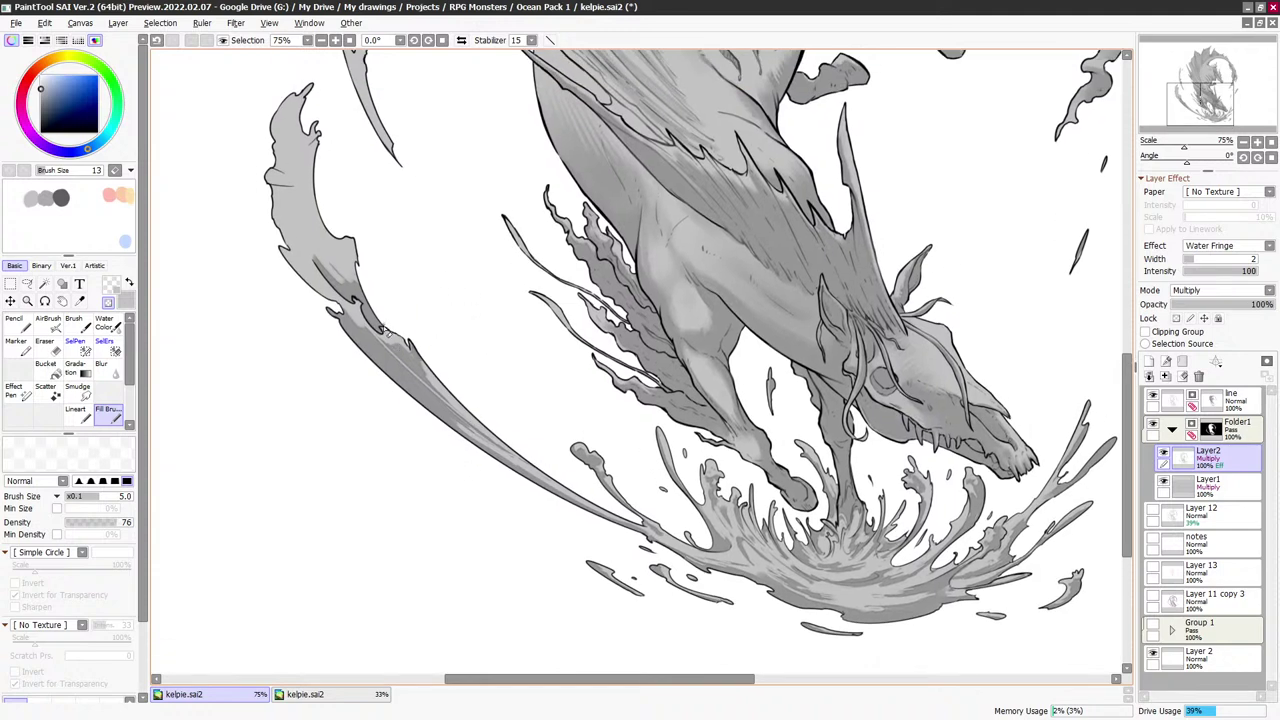
{"action": "left_click_drag", "start_coordinate": [385, 332], "coordinate": [490, 440]}
Add thin shadow streaks along the curved stream's outer edge above the notch in gray at size 6, refining with transparent color at size 7
{"action": "scroll", "coordinate": [612, 346], "scroll_direction": "up", "scroll_amount": 1}
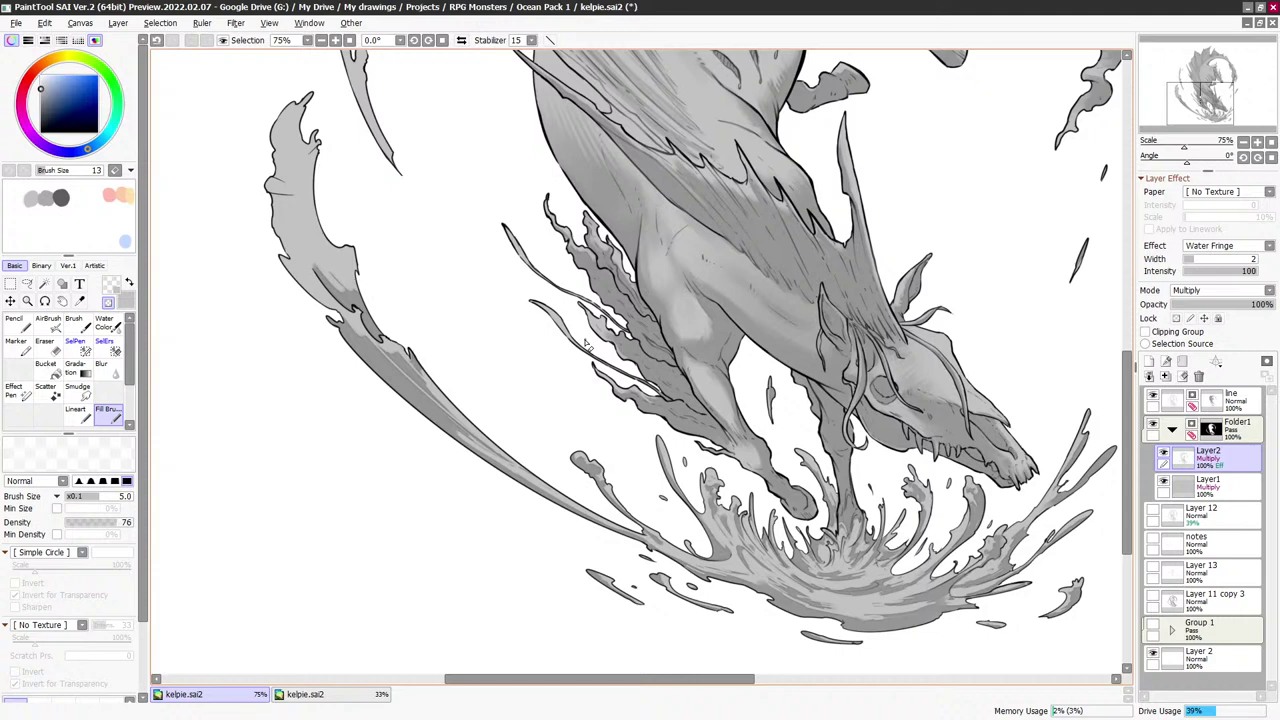
{"action": "scroll", "coordinate": [586, 343], "scroll_direction": "up", "scroll_amount": 3}
{"action": "key", "text": "minus"}
{"action": "key", "text": "bracketright"}
{"action": "key", "text": "bracketright"}
{"action": "key", "text": "bracketright"}
{"action": "key", "text": "bracketright"}
{"action": "key", "text": "bracketright"}
{"action": "key", "text": "bracketright"}
{"action": "key", "text": "bracketright"}
{"action": "key", "text": "bracketright"}
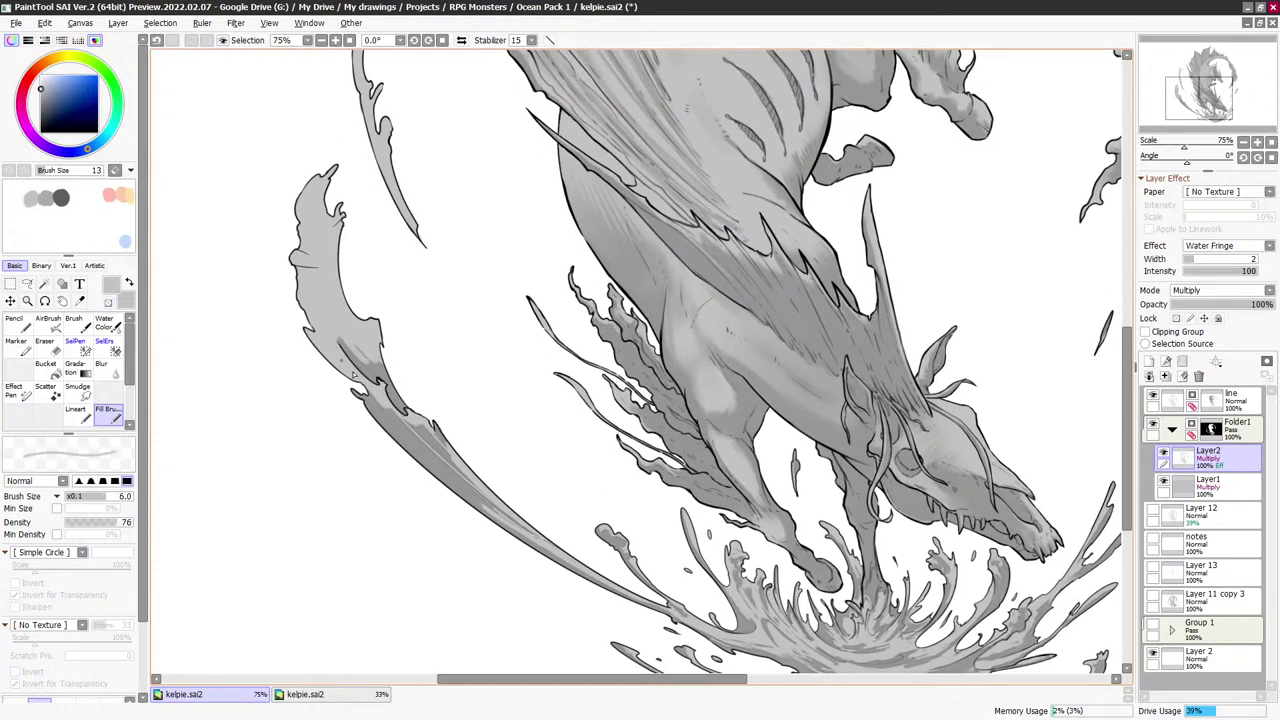
{"action": "left_click_drag", "start_coordinate": [353, 379], "coordinate": [321, 333]}
{"action": "key", "text": "bracketright"}
{"action": "key", "text": "bracketright"}
{"action": "key", "text": "bracketleft"}
{"action": "key", "text": "e"}
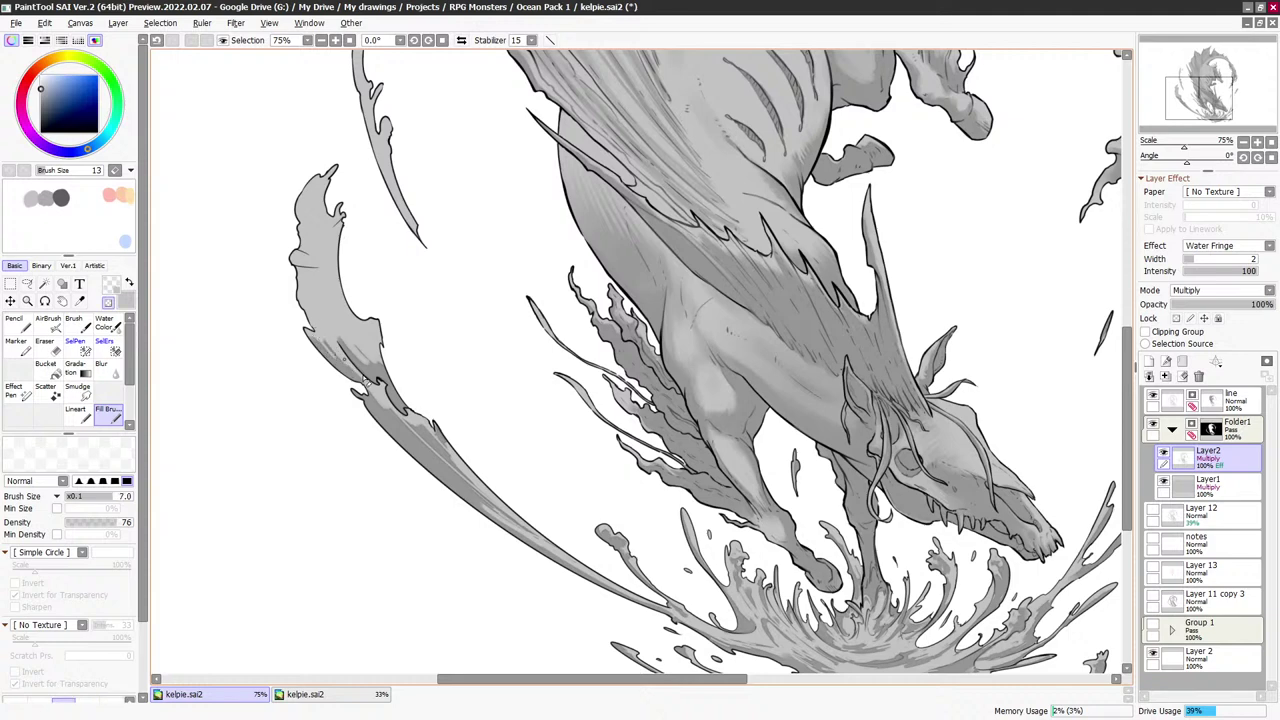
Hide the short contour lines inside the curved stream's outer bump on the line layer's mask, using transparent color at size 20
{"action": "key", "text": "e"}
{"action": "key", "text": "bracketright"}
{"action": "key", "text": "bracketright"}
{"action": "key", "text": "bracketright"}
{"action": "key", "text": "bracketright"}
{"action": "scroll", "coordinate": [506, 306], "scroll_direction": "down", "scroll_amount": 1}
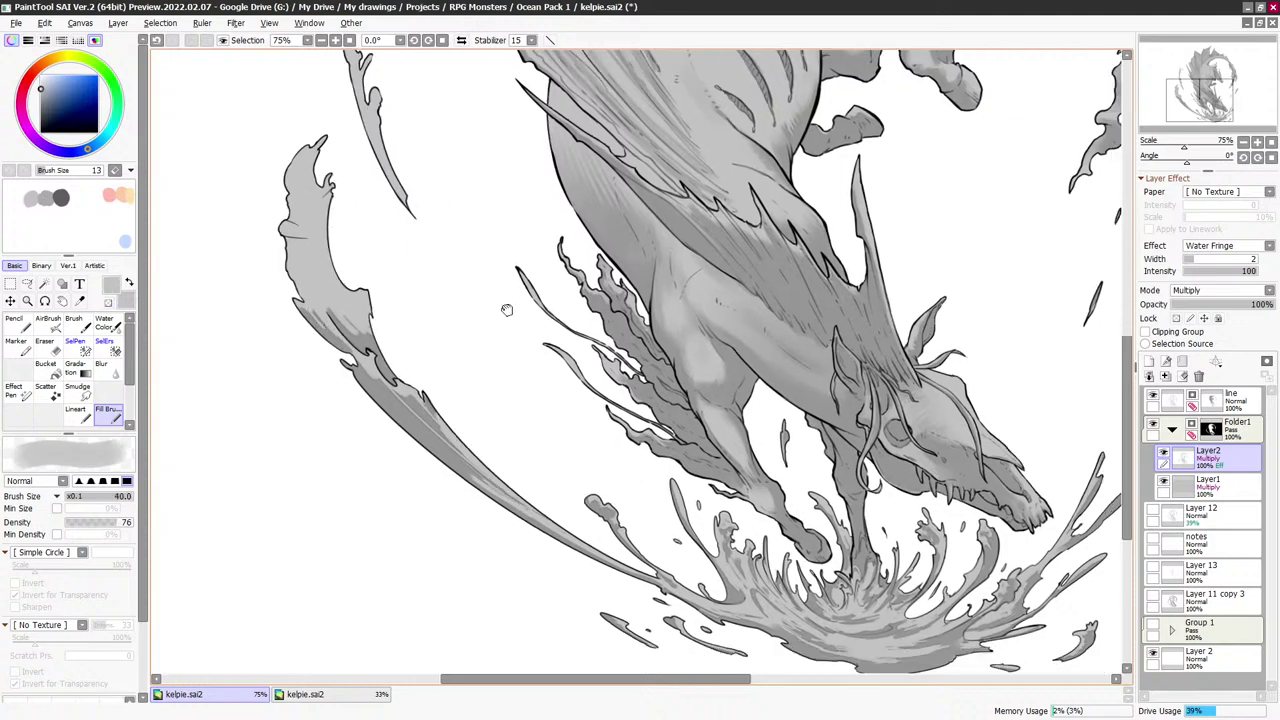
{"action": "left_click_drag", "start_coordinate": [498, 302], "coordinate": [544, 364]}
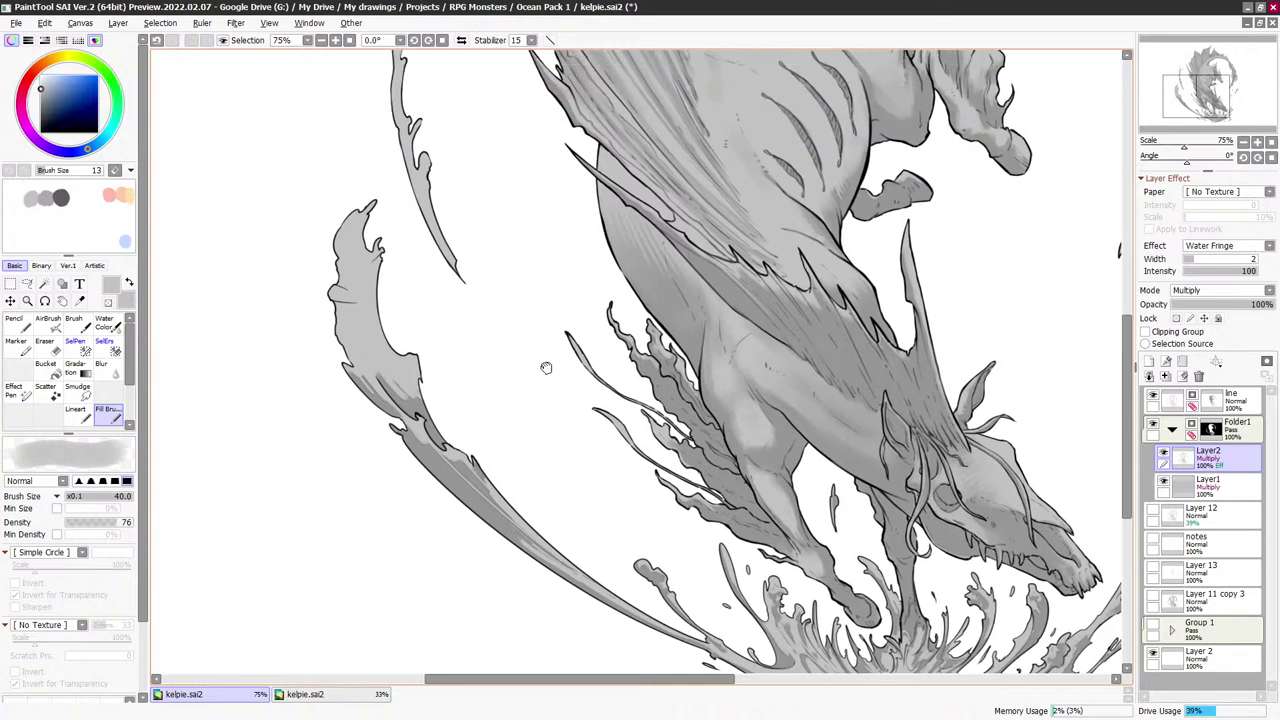
{"action": "left_click", "coordinate": [1213, 405]}
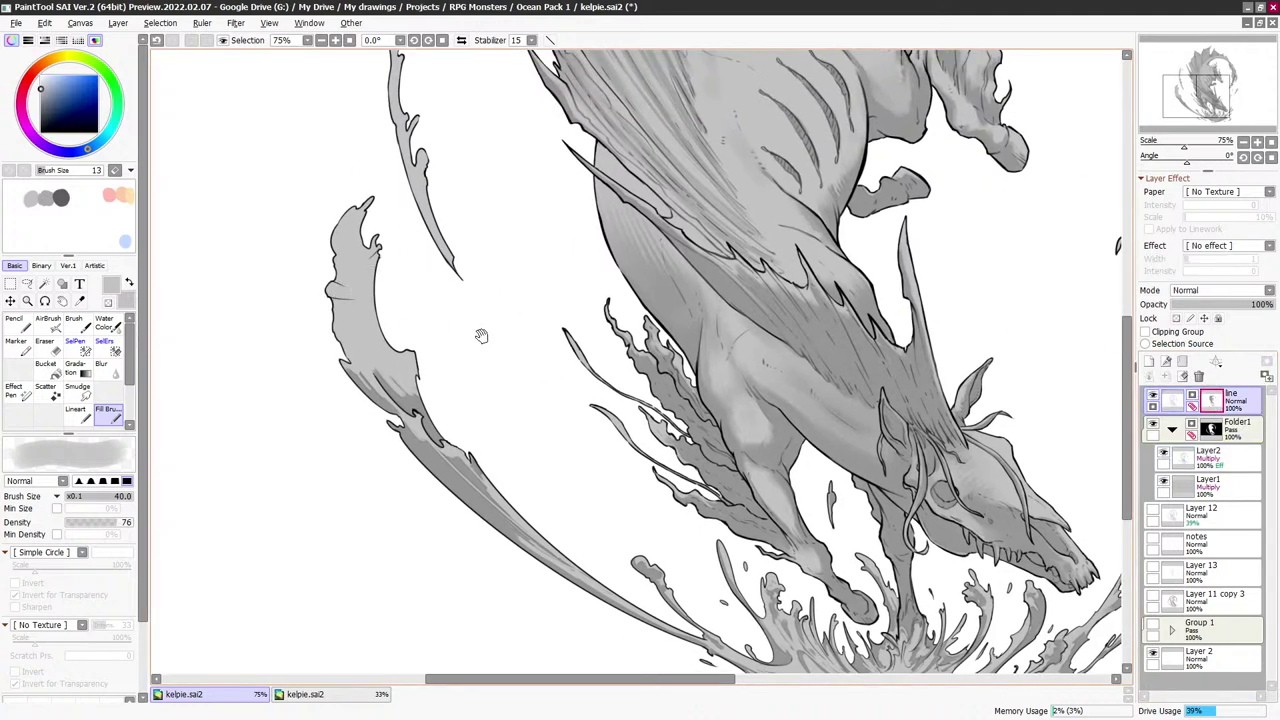
{"action": "left_click_drag", "start_coordinate": [481, 337], "coordinate": [490, 299]}
{"action": "key", "text": "minus"}
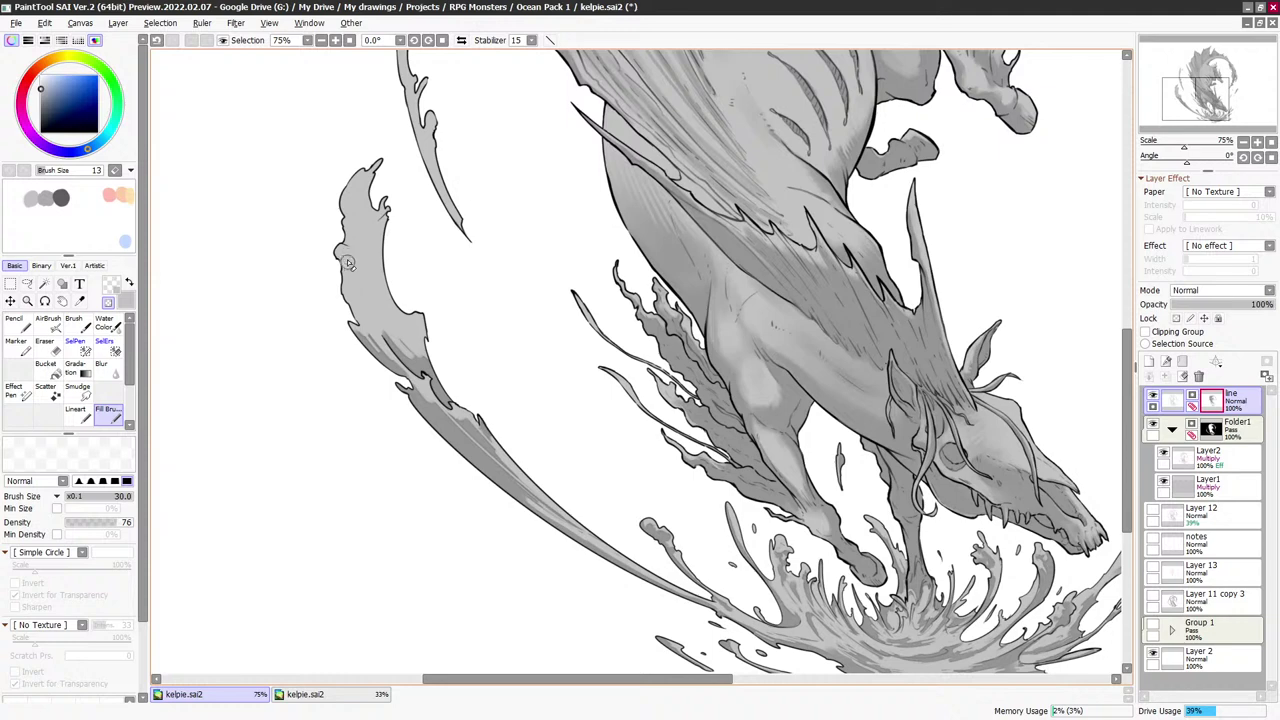
{"action": "key", "text": "ctrl+z"}
{"action": "key", "text": "bracketleft"}
{"action": "left_click_drag", "start_coordinate": [347, 247], "coordinate": [342, 260]}
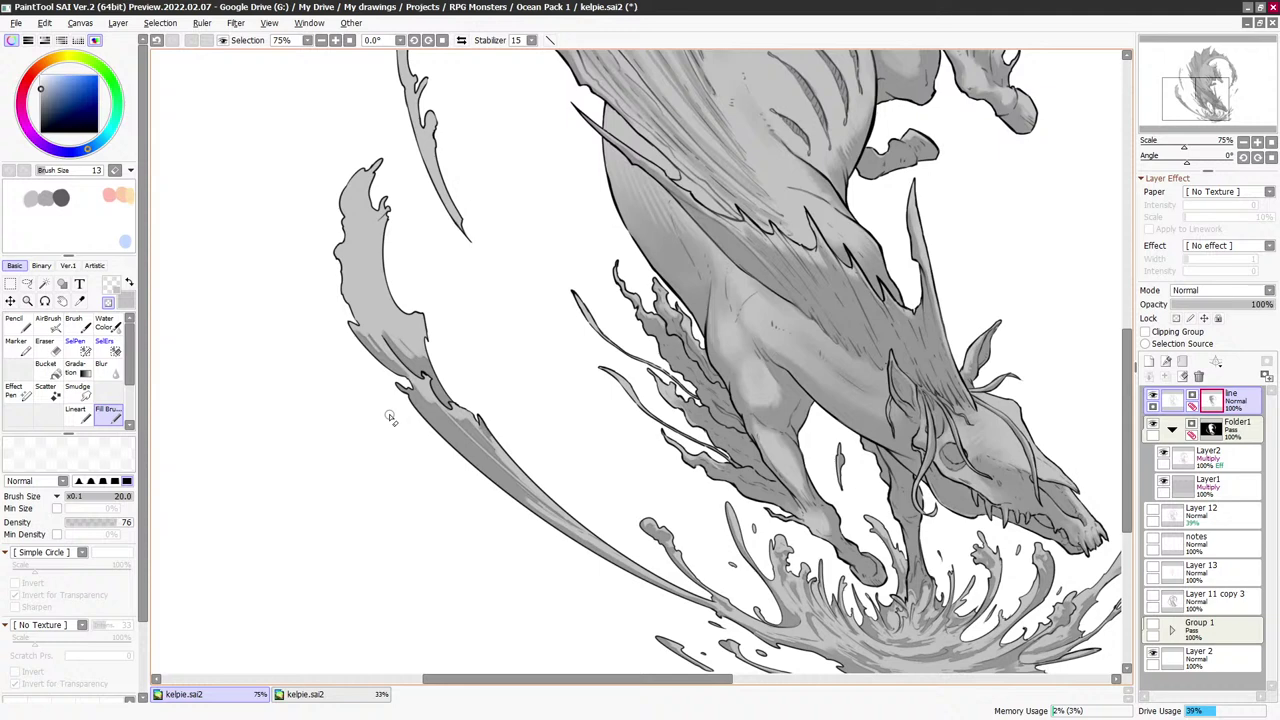
Paint a broad gray shadow along the curved stream's inner edge above the notch on Layer2
{"action": "left_click", "coordinate": [1209, 456]}
{"action": "key", "text": "minus"}
{"action": "key", "text": "bracketright"}
{"action": "key", "text": "bracketright"}
{"action": "key", "text": "bracketright"}
{"action": "key", "text": "bracketright"}
{"action": "mouse_move", "coordinate": [418, 360]}
{"action": "left_mouse_down"}
{"action": "mouse_move", "coordinate": [384, 248]}
{"action": "mouse_move", "coordinate": [378, 302]}
{"action": "left_mouse_up"}
Trim the broad inner-edge shadow into a pointed shape with transparent color at size 9
{"action": "key", "text": "minus"}
{"action": "key", "text": "bracketleft"}
{"action": "key", "text": "bracketleft"}
{"action": "key", "text": "bracketleft"}
{"action": "key", "text": "bracketleft"}
{"action": "key", "text": "bracketleft"}
{"action": "key", "text": "bracketleft"}
{"action": "key", "text": "bracketleft"}
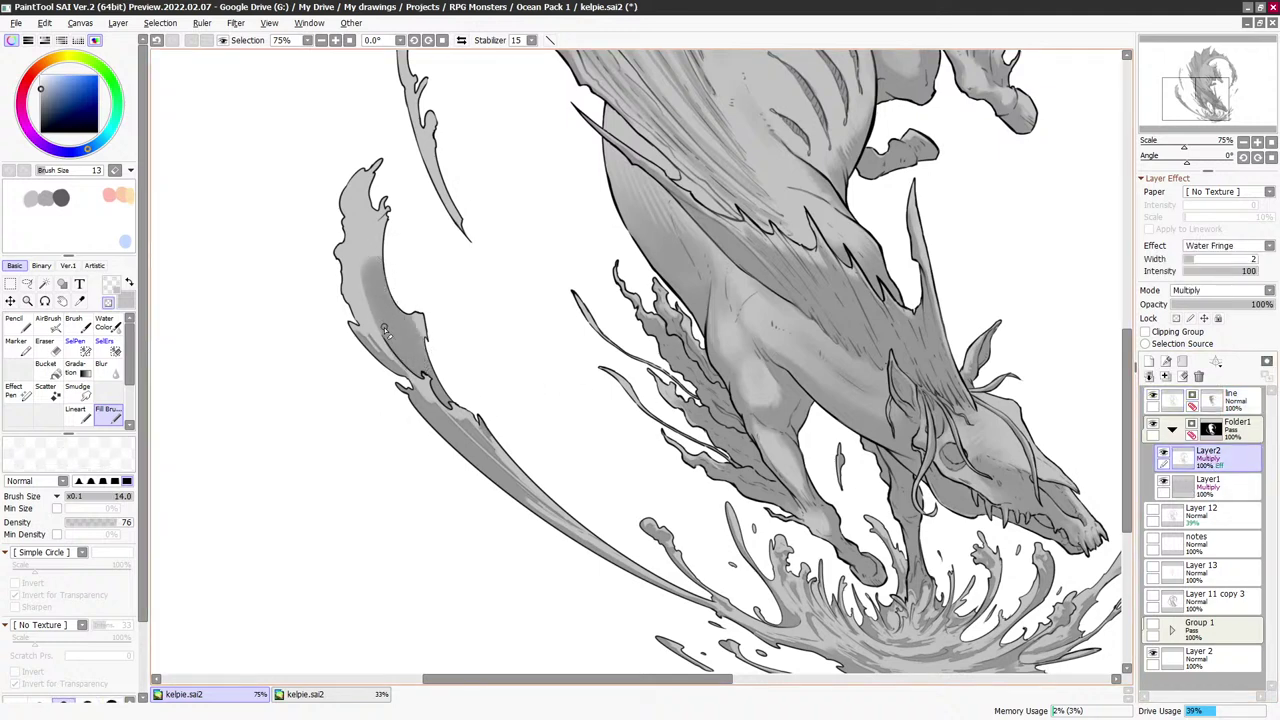
{"action": "key", "text": "bracketleft"}
{"action": "key", "text": "bracketleft"}
{"action": "key", "text": "bracketleft"}
{"action": "mouse_move", "coordinate": [366, 290]}
{"action": "left_mouse_down"}
{"action": "mouse_move", "coordinate": [372, 262]}
{"action": "mouse_move", "coordinate": [396, 320]}
{"action": "left_mouse_up"}
{"action": "key", "text": "bracketright"}
{"action": "key", "text": "bracketright"}
{"action": "key", "text": "bracketleft"}
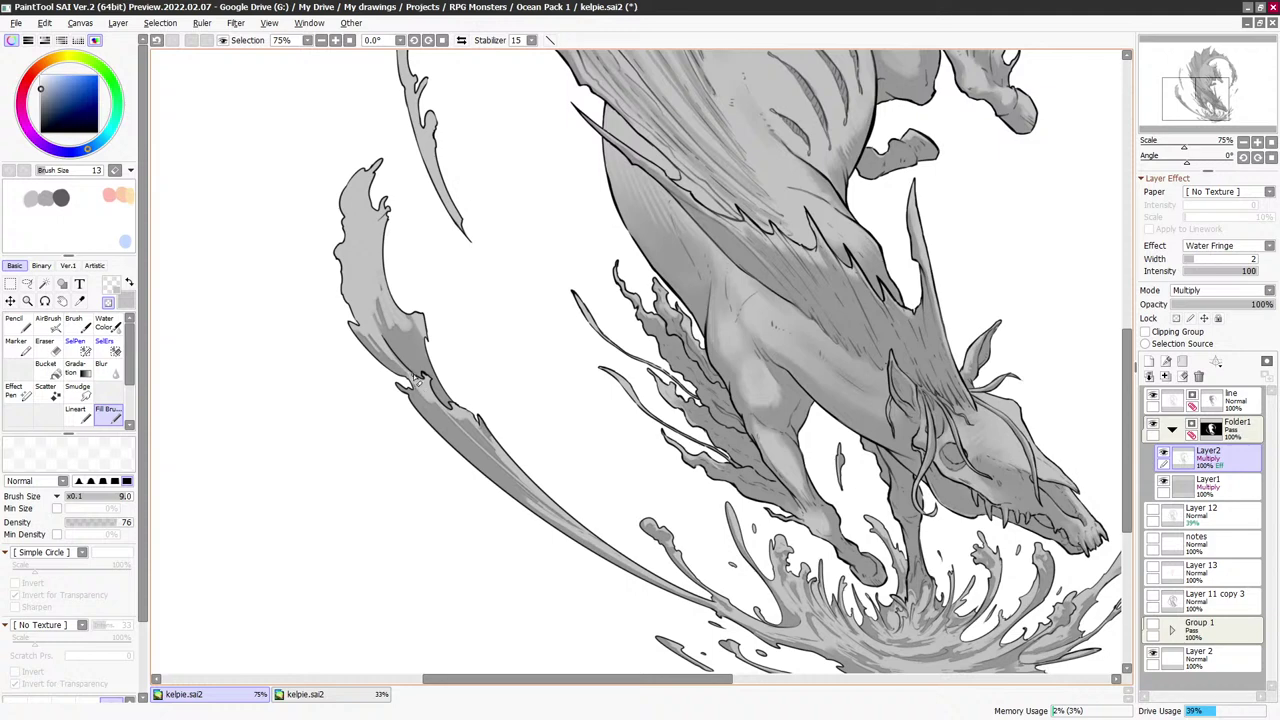
Undo the last trim, clean the shadow's upper end with transparent color, and touch up its inner edge in gray at size 14
{"action": "key", "text": "ctrl+z"}
{"action": "key", "text": "bracketright"}
{"action": "key", "text": "bracketright"}
{"action": "mouse_move", "coordinate": [382, 280]}
{"action": "left_mouse_down"}
{"action": "mouse_move", "coordinate": [401, 322]}
{"action": "mouse_move", "coordinate": [377, 287]}
{"action": "left_mouse_up"}
{"action": "key", "text": "bracketleft"}
{"action": "key", "text": "bracketleft"}
{"action": "key", "text": "bracketright"}
{"action": "key", "text": "bracketright"}
{"action": "left_click_drag", "start_coordinate": [422, 338], "coordinate": [419, 320]}
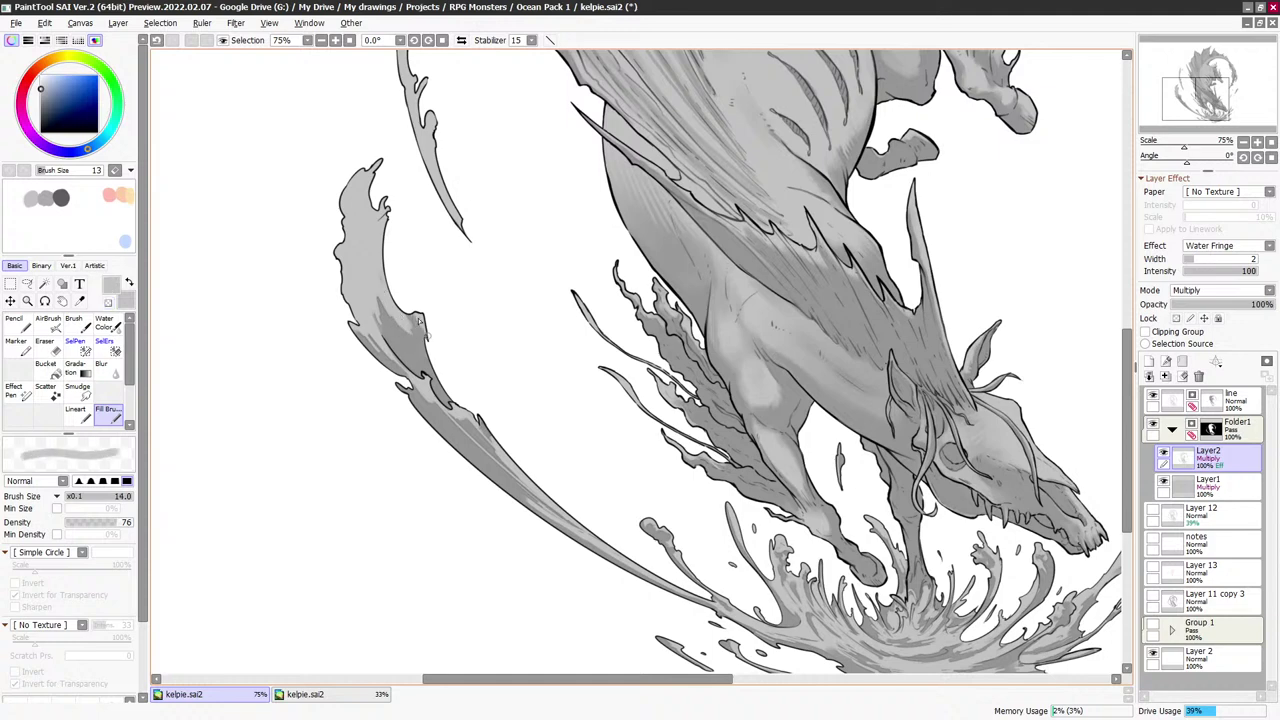
Refine the inner-edge shadow around the stream's corner, alternating transparent color and gray at sizes between 12 and 30
{"action": "key", "text": "bracketright"}
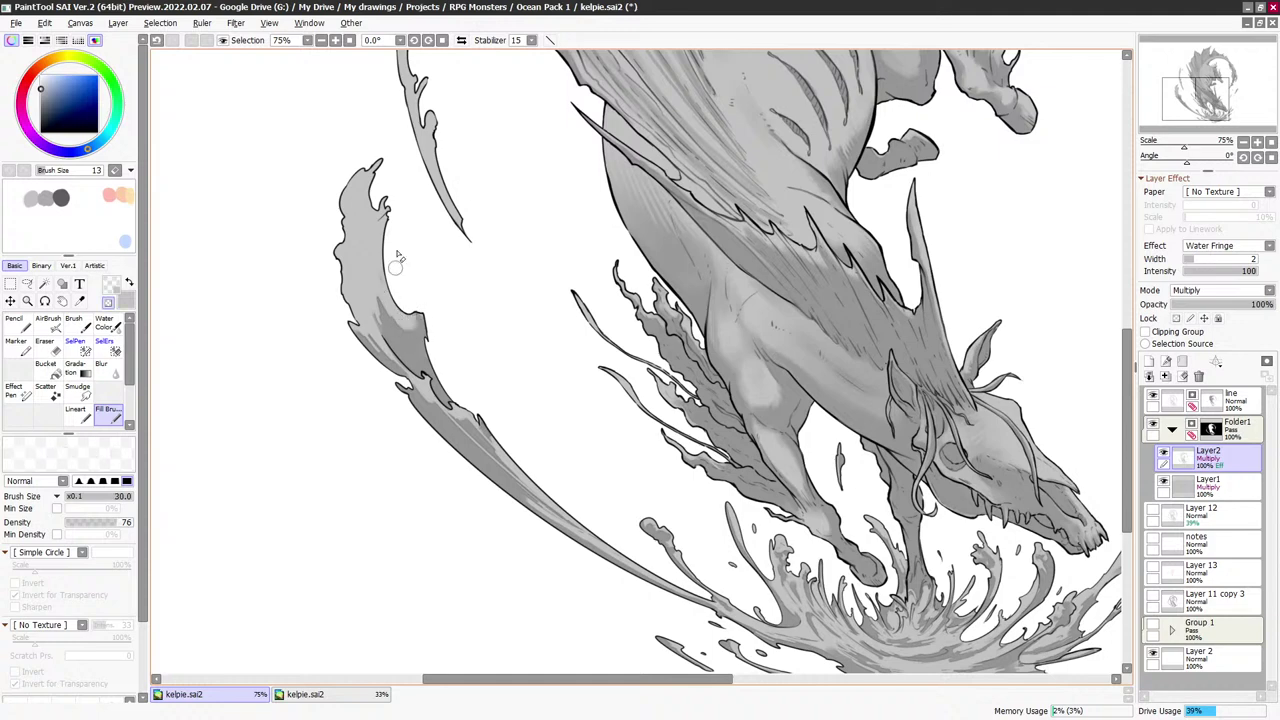
{"action": "key", "text": "bracketleft"}
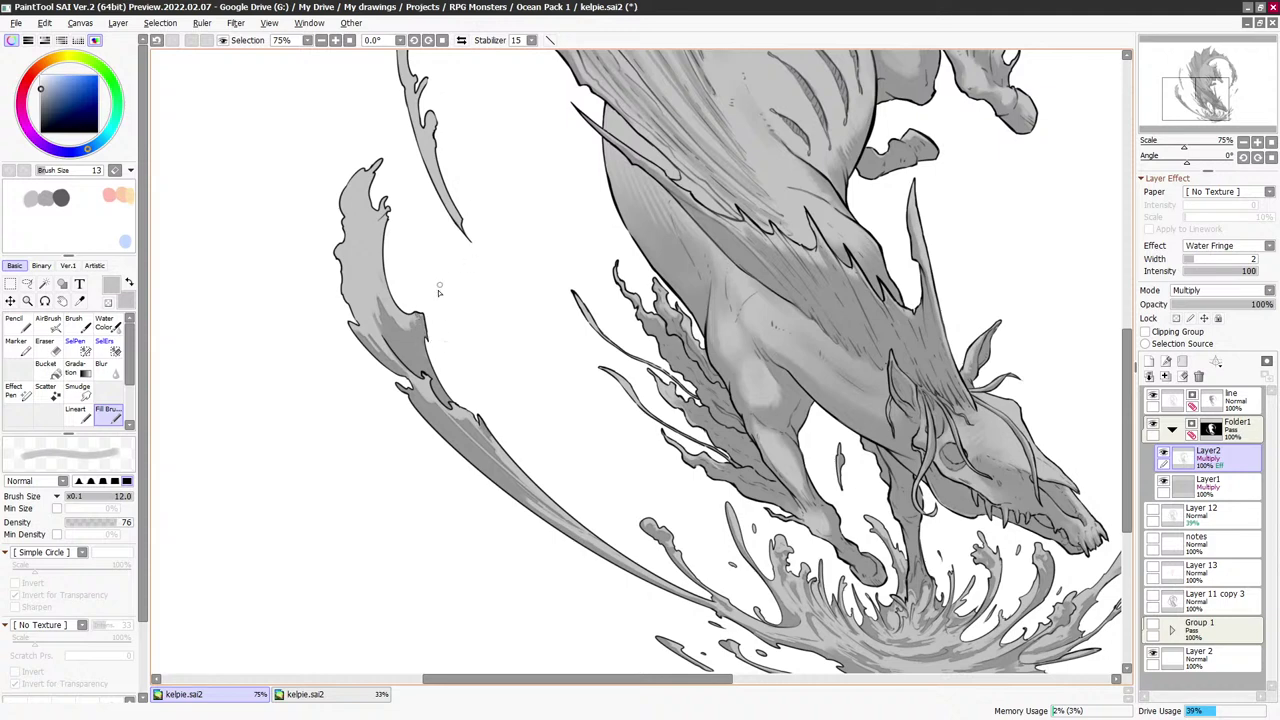
{"action": "key", "text": "a"}
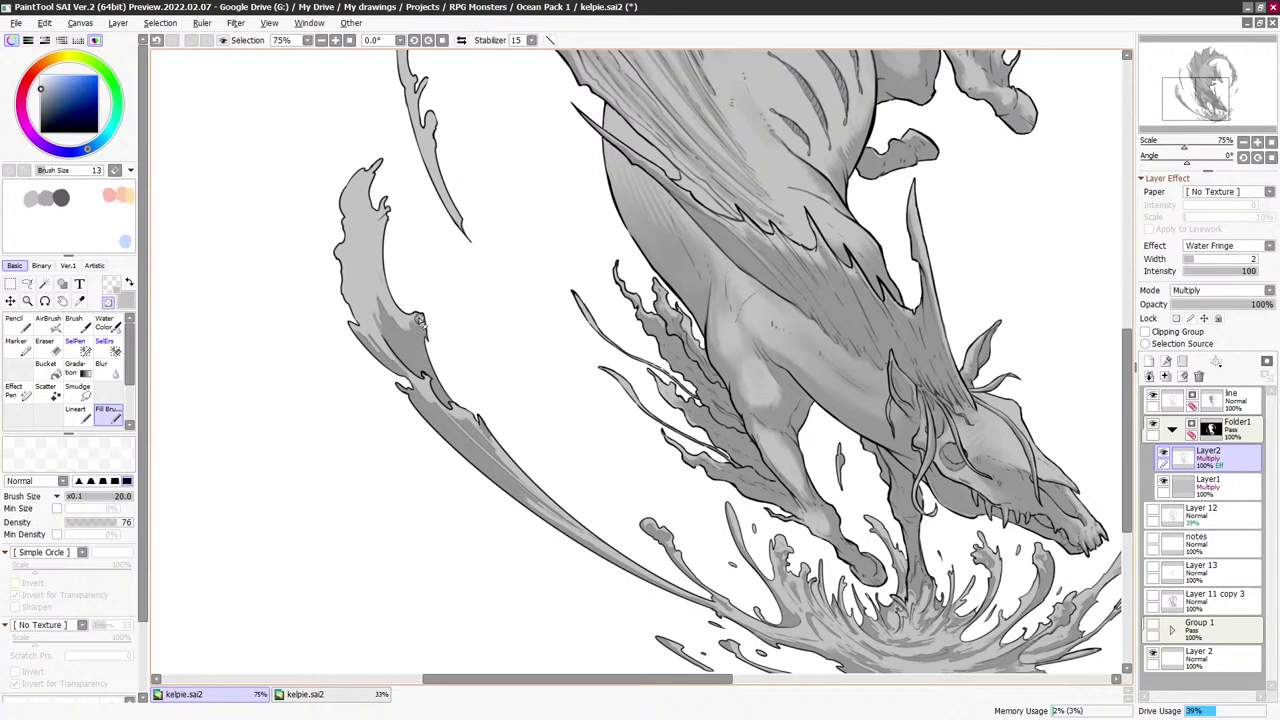
{"action": "key", "text": "a"}
{"action": "key", "text": "bracketright"}
{"action": "key", "text": "bracketright"}
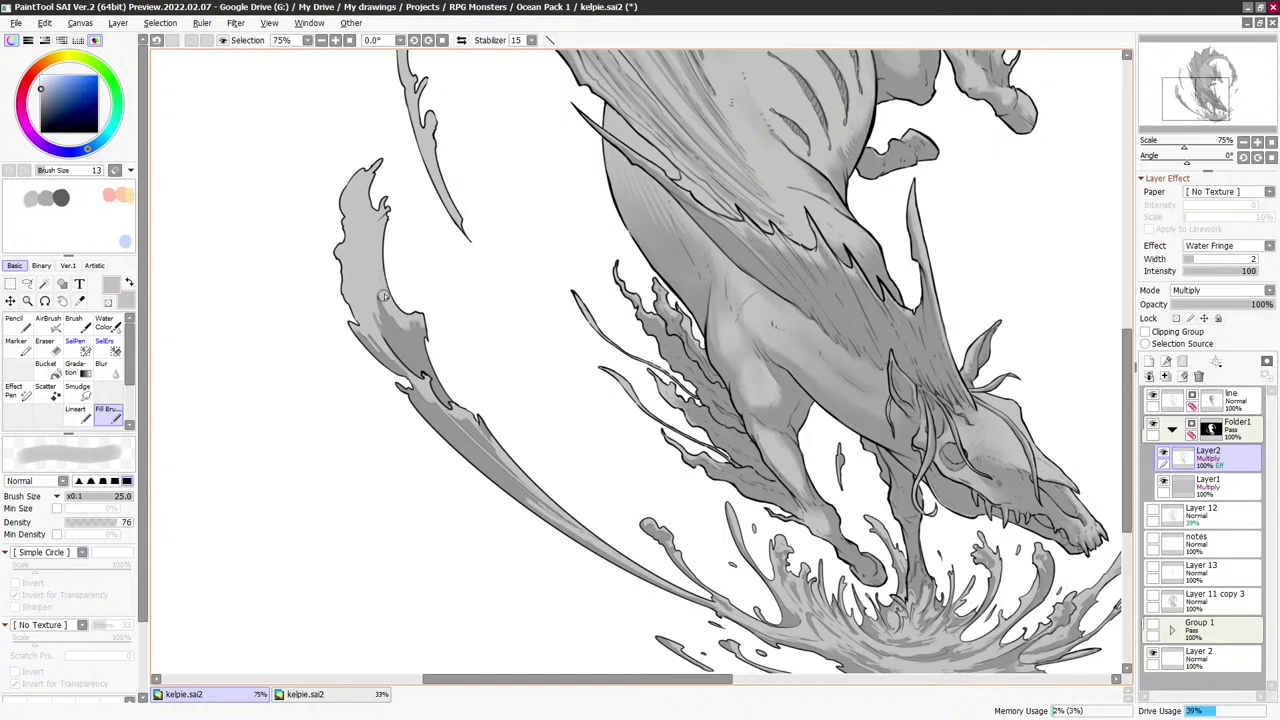
{"action": "key", "text": "a"}
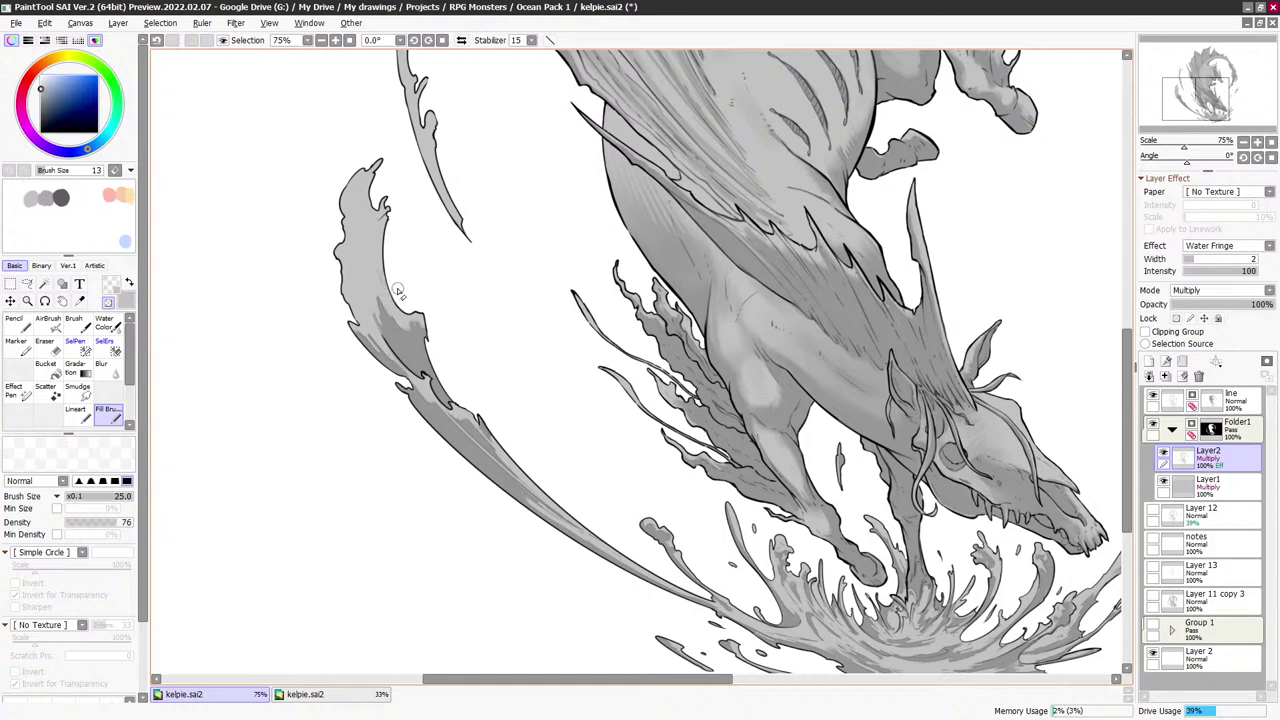
Sharpen the pointed upper end of the inner-edge shadow with transparent color at size 8
{"action": "key", "text": "bracketleft"}
{"action": "key", "text": "bracketleft"}
{"action": "key", "text": "bracketleft"}
{"action": "key", "text": "bracketleft"}
{"action": "key", "text": "bracketleft"}
{"action": "key", "text": "bracketleft"}
{"action": "key", "text": "bracketleft"}
{"action": "left_click_drag", "start_coordinate": [367, 288], "coordinate": [380, 289]}
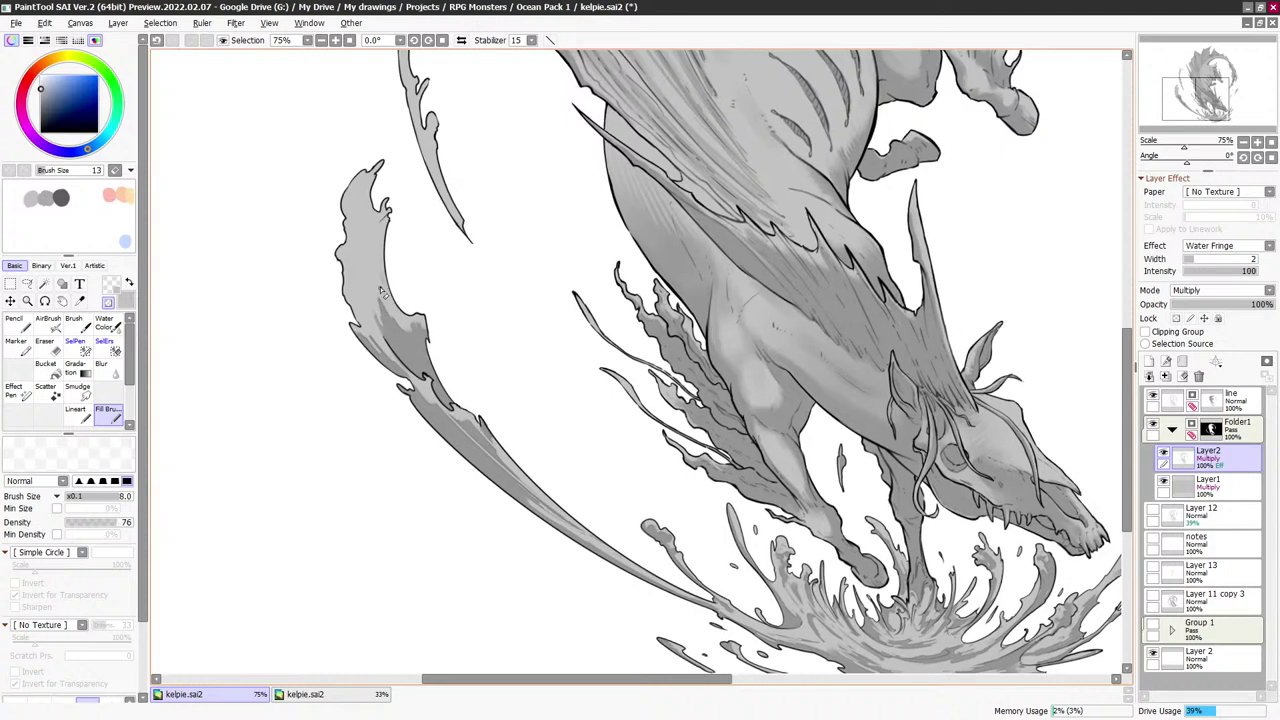
Shade the outer edge of the curved stream's upper tip in gray at size 40
{"action": "key", "text": "bracketright"}
{"action": "key", "text": "bracketright"}
{"action": "key", "text": "bracketright"}
{"action": "key", "text": "bracketright"}
{"action": "key", "text": "bracketright"}
{"action": "key", "text": "bracketright"}
{"action": "key", "text": "bracketright"}
{"action": "key", "text": "bracketright"}
{"action": "key", "text": "bracketright"}
{"action": "key", "text": "bracketright"}
{"action": "key", "text": "bracketright"}
{"action": "key", "text": "bracketright"}
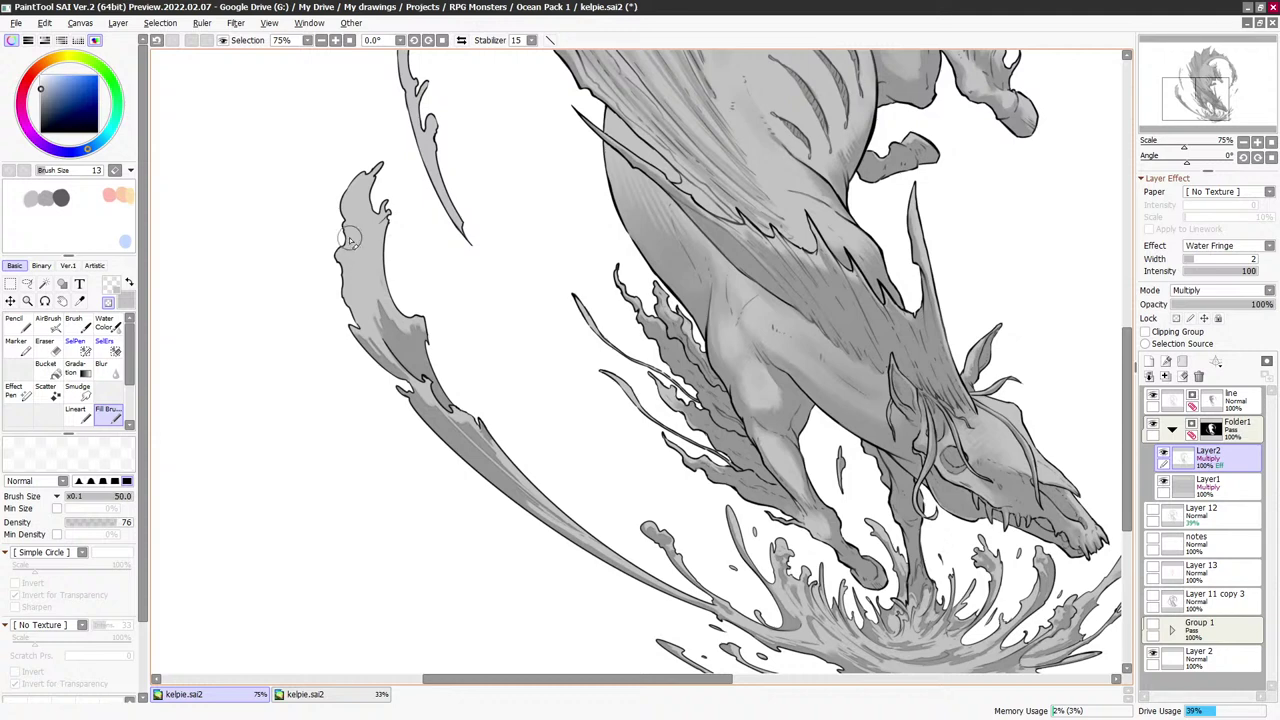
{"action": "key", "text": "a"}
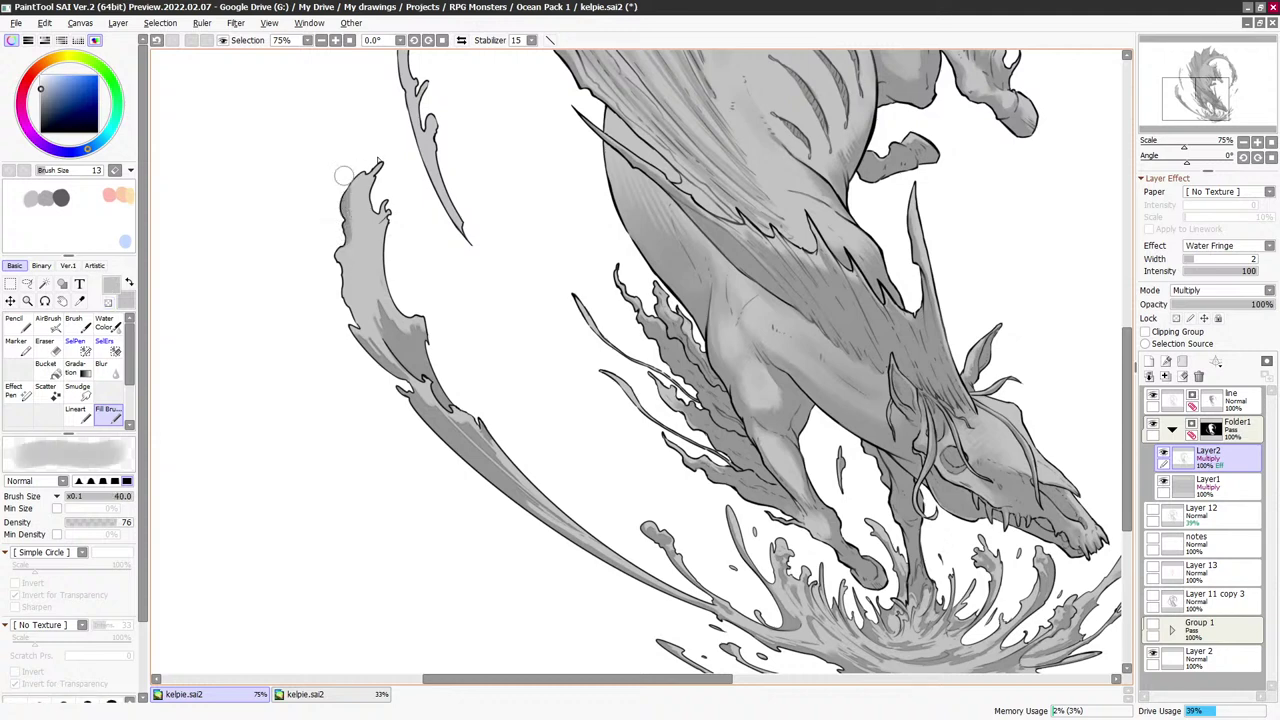
Extend the tip's shadow down toward the outer bump in gray at size 20, and shape its end with transparent color at size 25
{"action": "key", "text": "bracketleft"}
{"action": "key", "text": "bracketleft"}
{"action": "key", "text": "bracketleft"}
{"action": "key", "text": "bracketleft"}
{"action": "key", "text": "bracketleft"}
{"action": "key", "text": "bracketleft"}
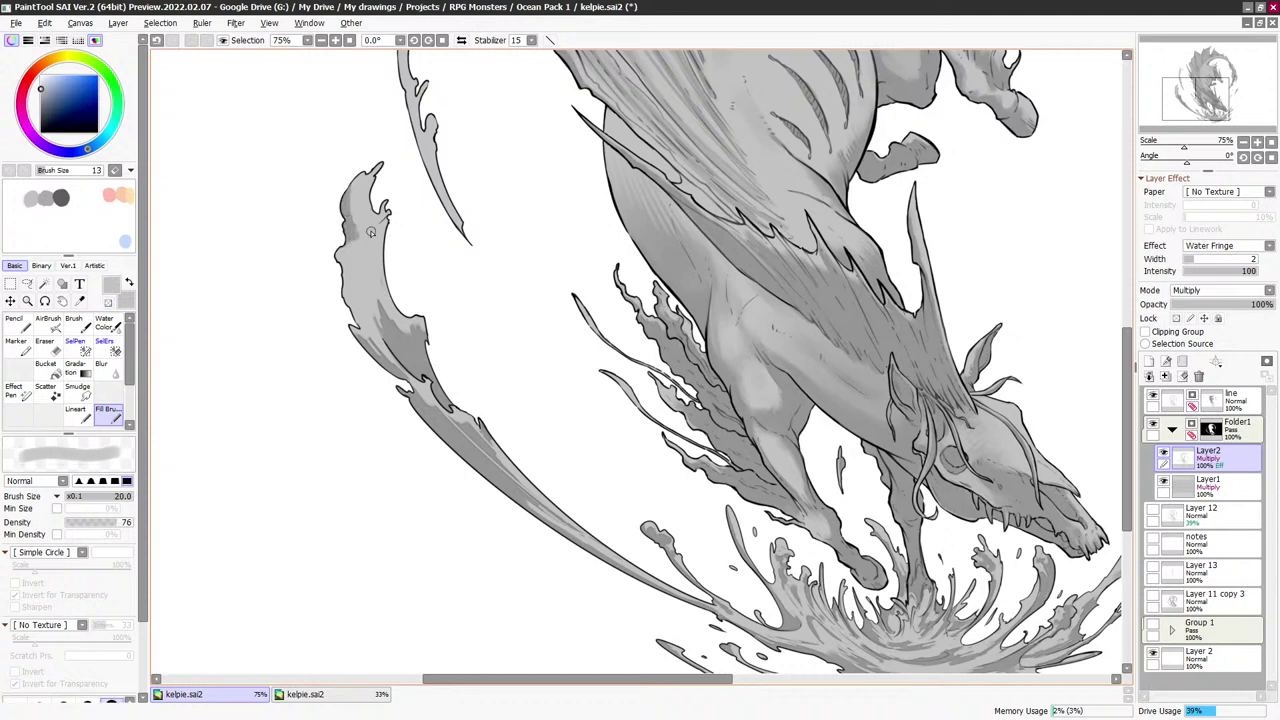
{"action": "key", "text": "a"}
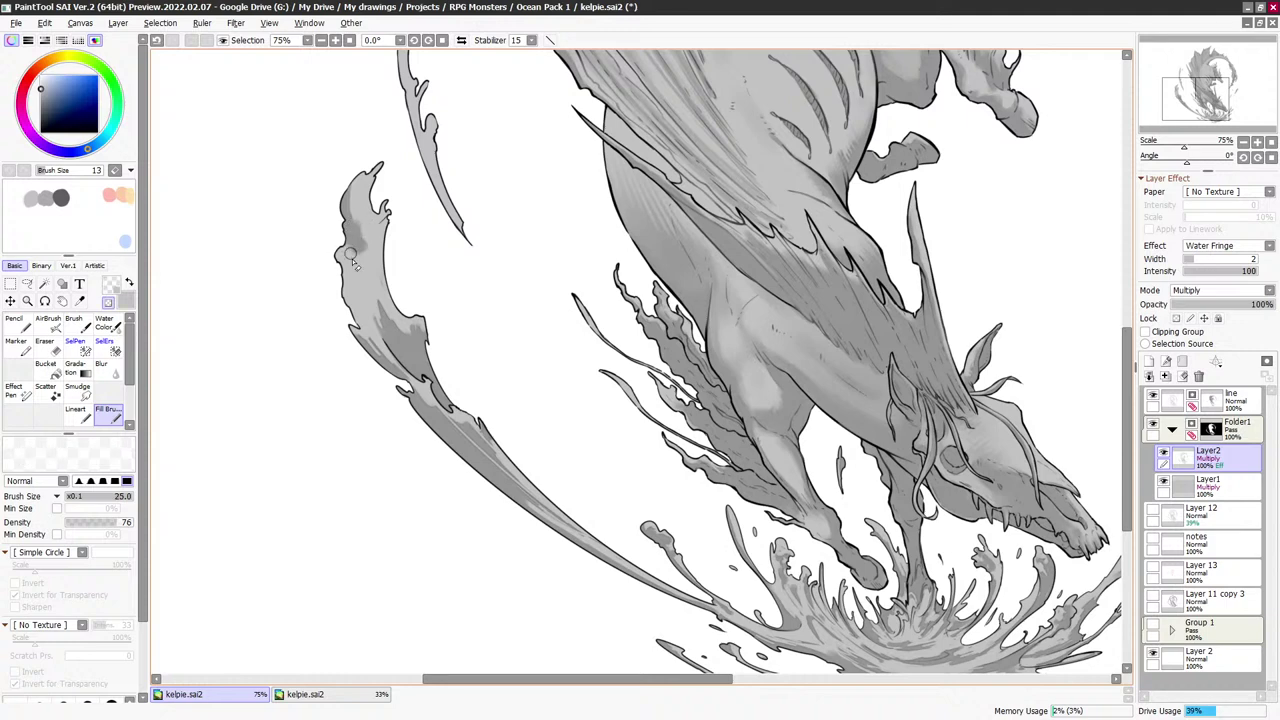
Shade the inner side of the stream's tip near the small spikes in gray at size 40, and trim it with transparent color at size 30
{"action": "key", "text": "a"}
{"action": "key", "text": "bracketright"}
{"action": "key", "text": "bracketright"}
{"action": "key", "text": "bracketright"}
{"action": "key", "text": "bracketright"}
{"action": "key", "text": "bracketright"}
{"action": "key", "text": "bracketright"}
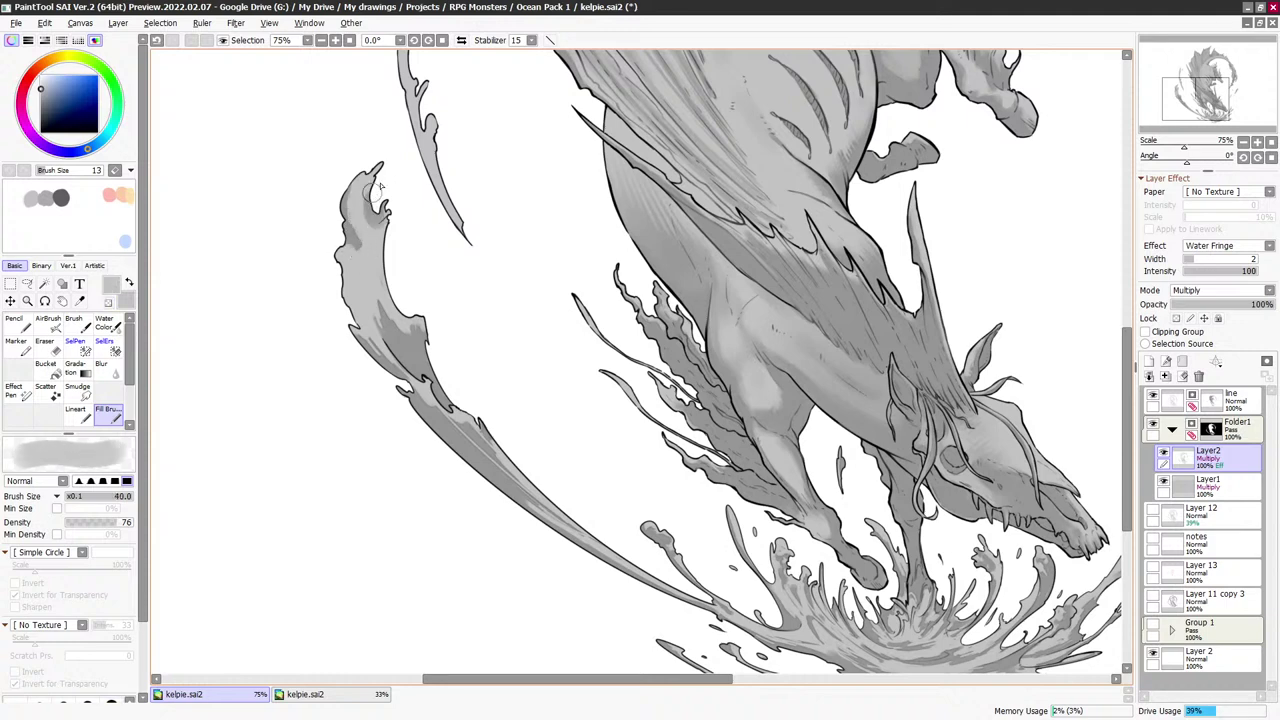
{"action": "key", "text": "a"}
{"action": "key", "text": "bracketleft"}
{"action": "key", "text": "bracketleft"}
{"action": "key", "text": "bracketleft"}
{"action": "key", "text": "bracketleft"}
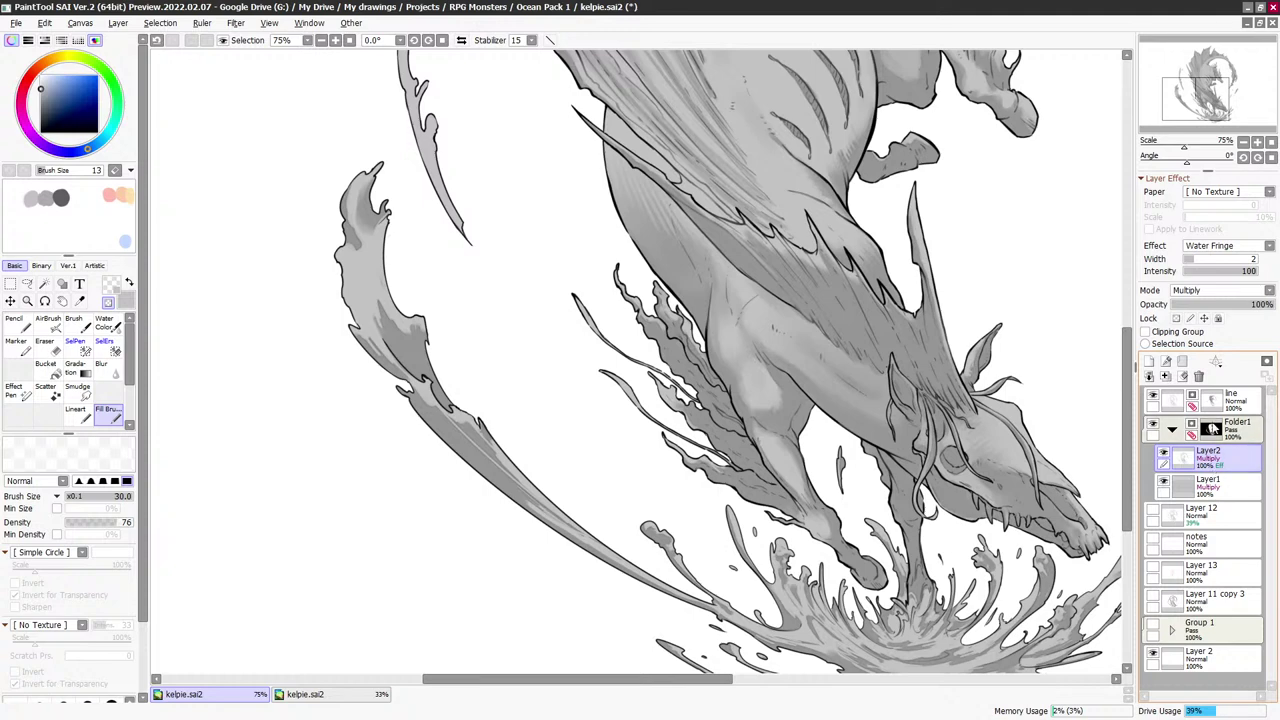
Touch up the line layer's mask beside the small spikes at the stream's tip with transparent color at size 10
{"action": "left_click", "coordinate": [431, 293], "text": "ctrl+shift"}
{"action": "key", "text": "bracketleft"}
{"action": "key", "text": "bracketleft"}
{"action": "key", "text": "bracketleft"}
{"action": "key", "text": "bracketleft"}
{"action": "key", "text": "bracketleft"}
{"action": "key", "text": "bracketleft"}
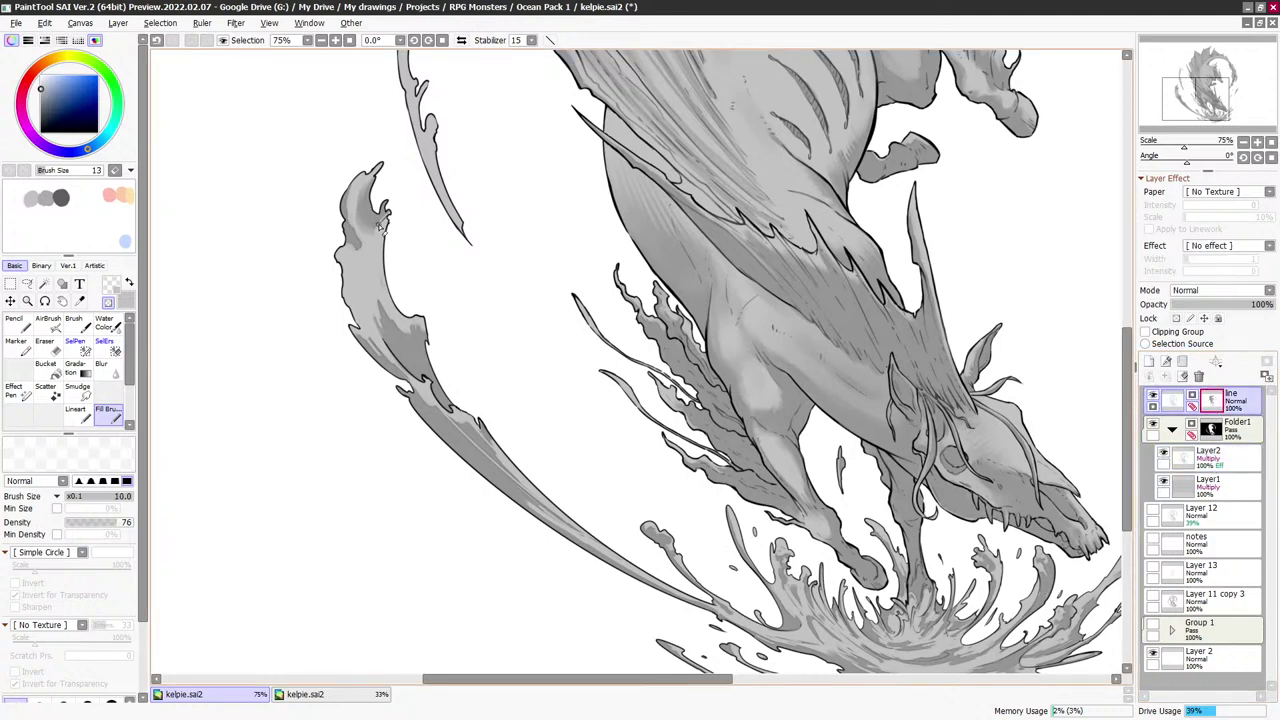
{"action": "key", "text": "bracketleft"}
{"action": "key", "text": "bracketleft"}
Shade across the stream's tip on the Multiply layer in gray at size 35, and trim it with transparent color at size 40
{"action": "left_click", "coordinate": [1221, 456]}
{"action": "key", "text": "minus"}
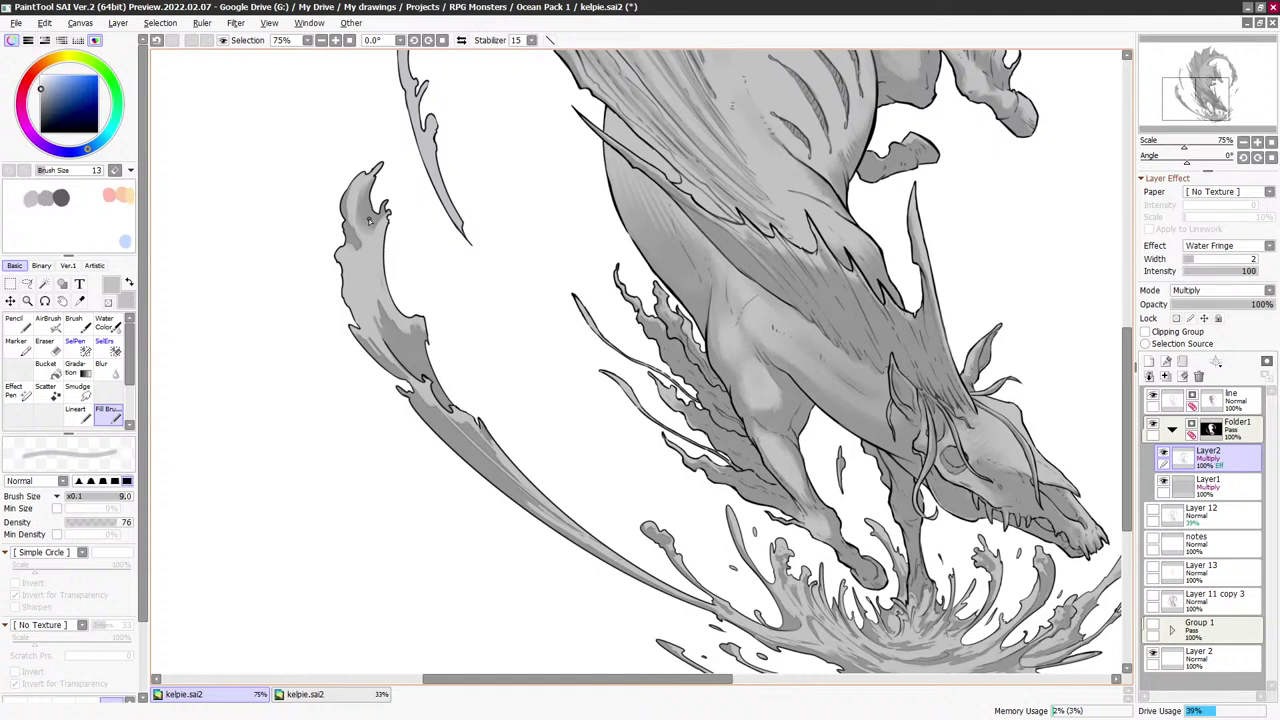
{"action": "key", "text": "bracketright"}
{"action": "key", "text": "bracketright"}
{"action": "key", "text": "bracketright"}
{"action": "key", "text": "bracketright"}
{"action": "key", "text": "bracketright"}
{"action": "key", "text": "bracketright"}
{"action": "key", "text": "bracketright"}
{"action": "key", "text": "bracketright"}
{"action": "key", "text": "bracketright"}
{"action": "key", "text": "bracketright"}
{"action": "key", "text": "bracketleft"}
{"action": "key", "text": "bracketleft"}
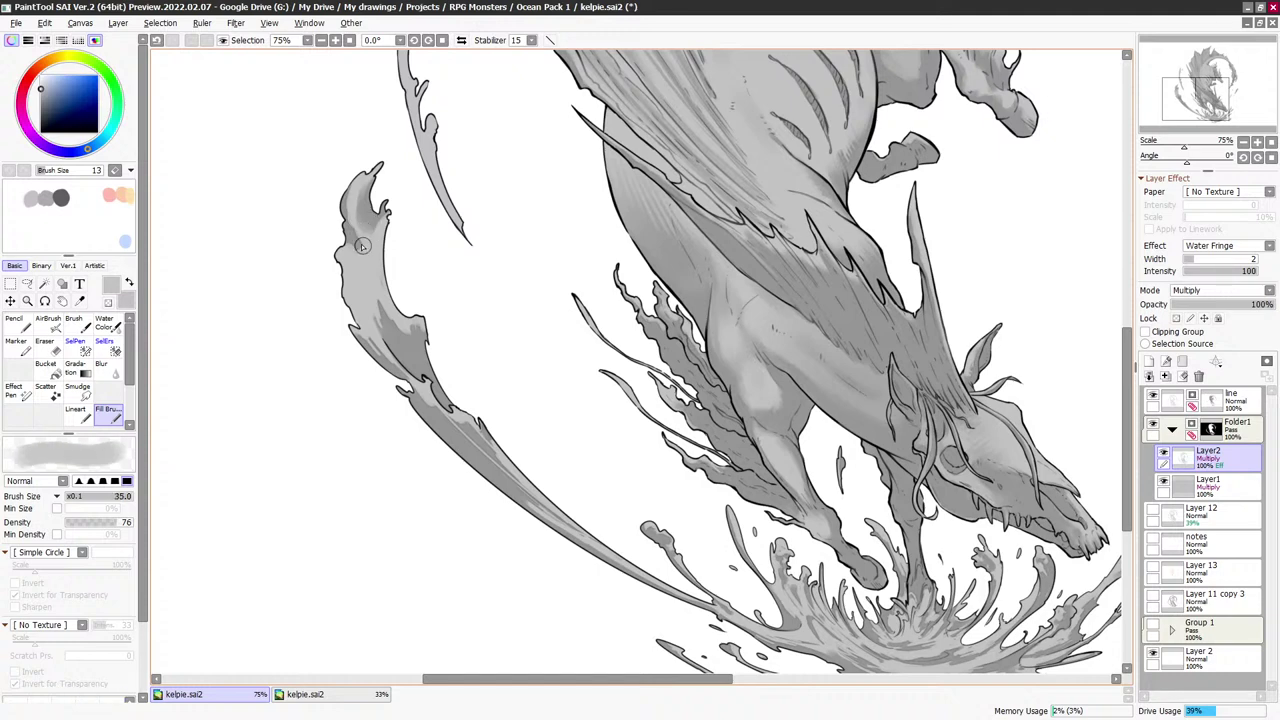
{"action": "mouse_move", "coordinate": [368, 252]}
{"action": "left_mouse_down"}
{"action": "mouse_move", "coordinate": [355, 175]}
{"action": "mouse_move", "coordinate": [374, 171]}
{"action": "left_mouse_up"}
{"action": "key", "text": "minus"}
{"action": "key", "text": "bracketright"}
{"action": "key", "text": "bracketright"}
{"action": "key", "text": "x"}
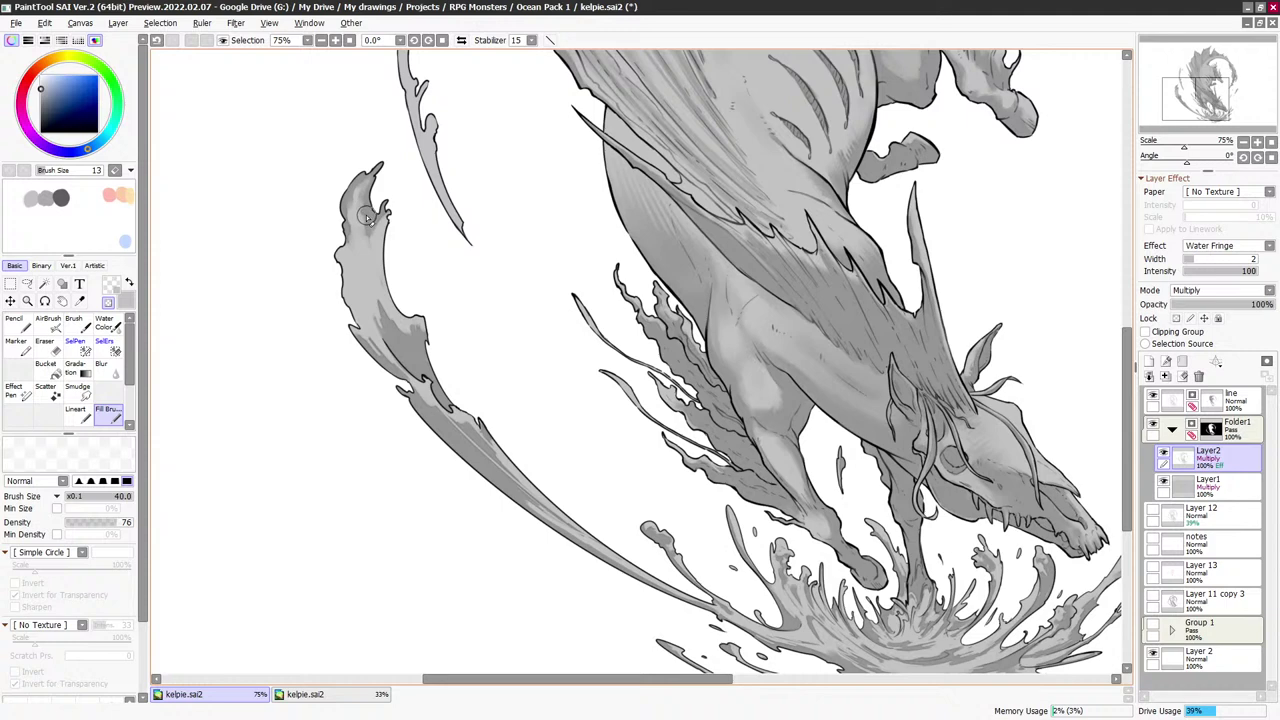
Clear all shading from the curved stream's upper tip inside a freeform selection, and deselect it
{"action": "key", "text": "l"}
{"action": "mouse_move", "coordinate": [318, 255]}
{"action": "left_mouse_down"}
{"action": "mouse_move", "coordinate": [420, 231]}
{"action": "mouse_move", "coordinate": [370, 134]}
{"action": "left_mouse_up"}
{"action": "key", "text": "Delete"}
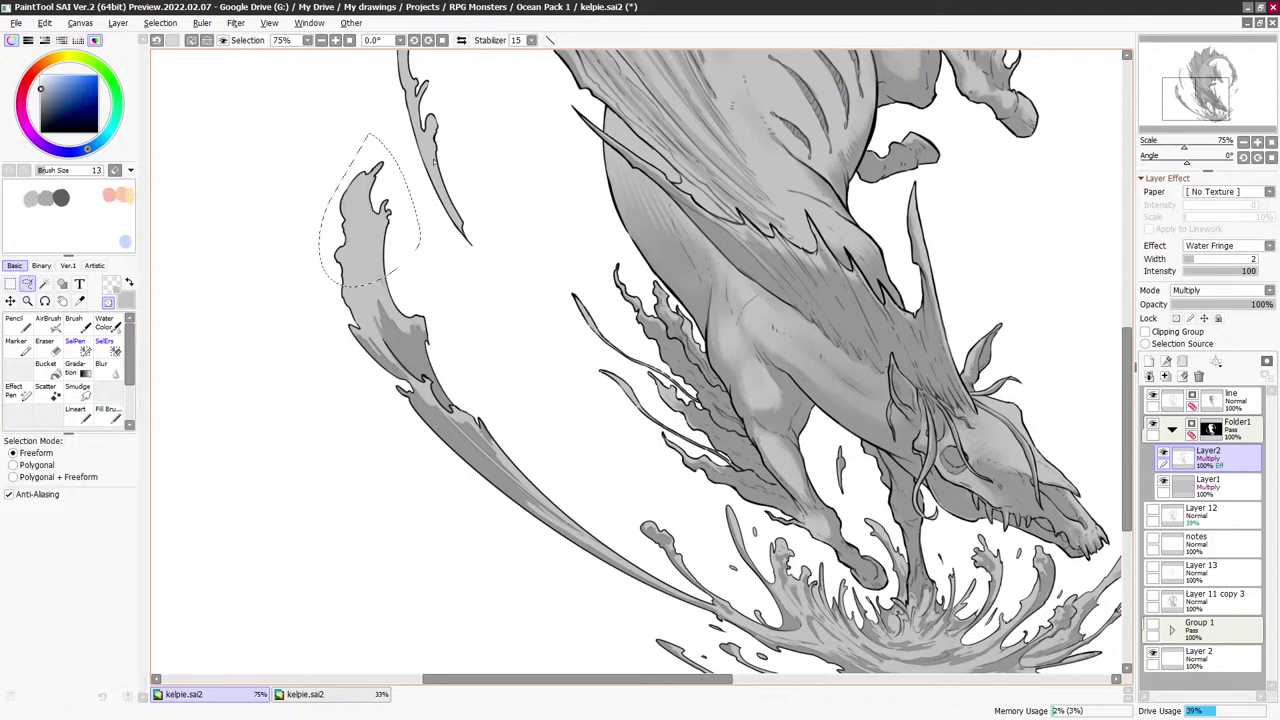
{"action": "key", "text": "ctrl+d"}
Cut thin streaks into the upper end of the shadow beside the stream's inner bump with transparent color at size 8
{"action": "key", "text": "b"}
{"action": "key", "text": "bracketleft"}
{"action": "key", "text": "bracketleft"}
{"action": "key", "text": "bracketleft"}
{"action": "key", "text": "bracketleft"}
{"action": "key", "text": "bracketleft"}
{"action": "key", "text": "bracketleft"}
{"action": "key", "text": "bracketleft"}
{"action": "key", "text": "bracketleft"}
{"action": "left_click_drag", "start_coordinate": [385, 318], "coordinate": [352, 224]}
{"action": "key", "text": "bracketleft"}
{"action": "key", "text": "bracketleft"}
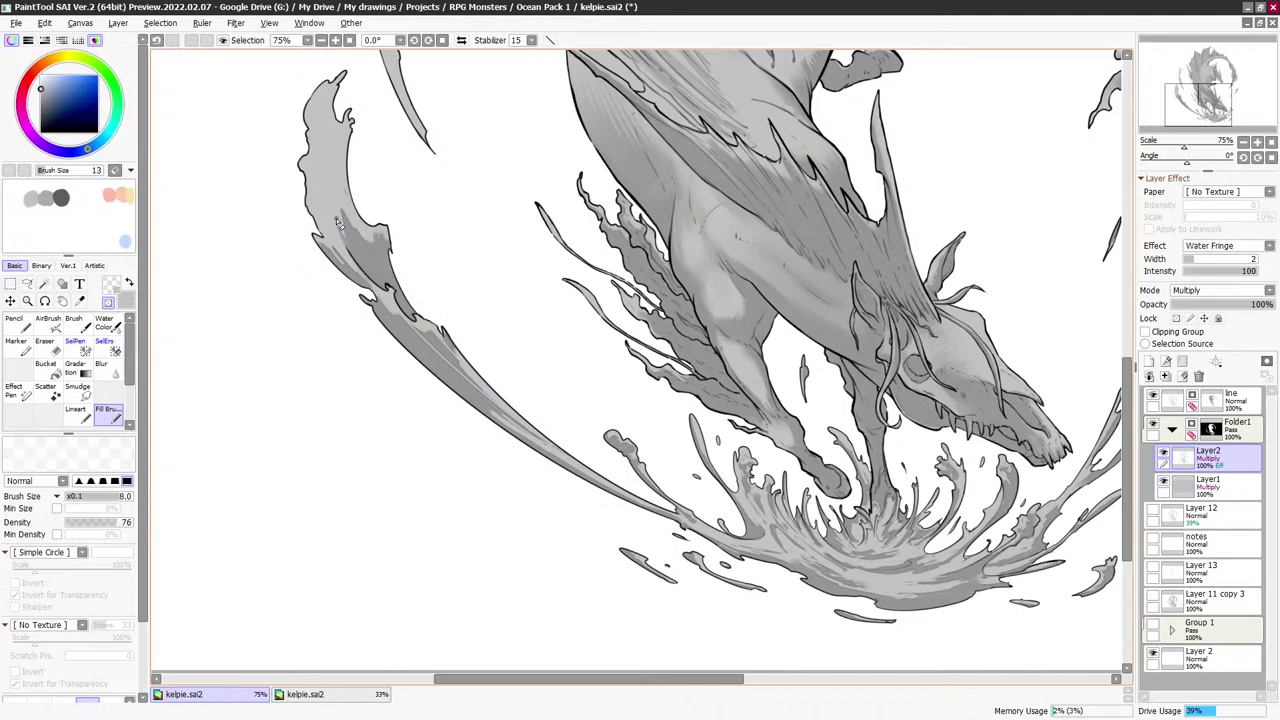
{"action": "key", "text": "bracketleft"}
{"action": "key", "text": "bracketleft"}
Shade the stream's outer edge below the outer bump in gray, and trim it with transparent color at size 30
{"action": "key", "text": "bracketright"}
{"action": "key", "text": "bracketright"}
{"action": "key", "text": "bracketright"}
{"action": "key", "text": "bracketright"}
{"action": "key", "text": "bracketright"}
{"action": "key", "text": "bracketright"}
{"action": "key", "text": "bracketright"}
{"action": "key", "text": "bracketright"}
{"action": "key", "text": "bracketright"}
{"action": "key", "text": "bracketright"}
{"action": "key", "text": "bracketright"}
{"action": "key", "text": "bracketright"}
{"action": "key", "text": "minus"}
{"action": "left_click_drag", "start_coordinate": [319, 223], "coordinate": [306, 199]}
{"action": "key", "text": "bracketleft"}
{"action": "key", "text": "bracketleft"}
{"action": "key", "text": "bracketleft"}
{"action": "key", "text": "bracketleft"}
{"action": "key", "text": "bracketleft"}
{"action": "key", "text": "bracketleft"}
{"action": "key", "text": "bracketleft"}
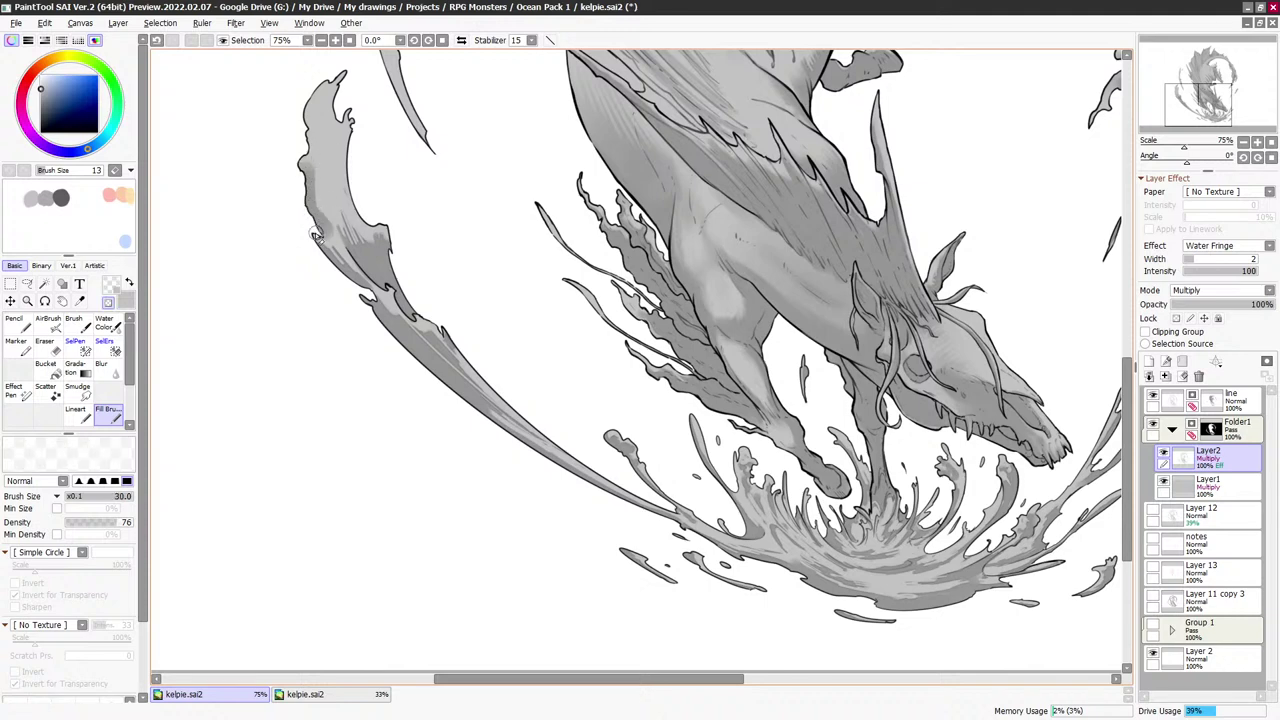
Shade along the stream's outer edge from below the outer bump up toward the tip in gray at size 35
{"action": "key", "text": "bracketright"}
{"action": "key", "text": "bracketright"}
{"action": "key", "text": "bracketright"}
{"action": "key", "text": "bracketright"}
{"action": "key", "text": "bracketright"}
{"action": "key", "text": "-"}
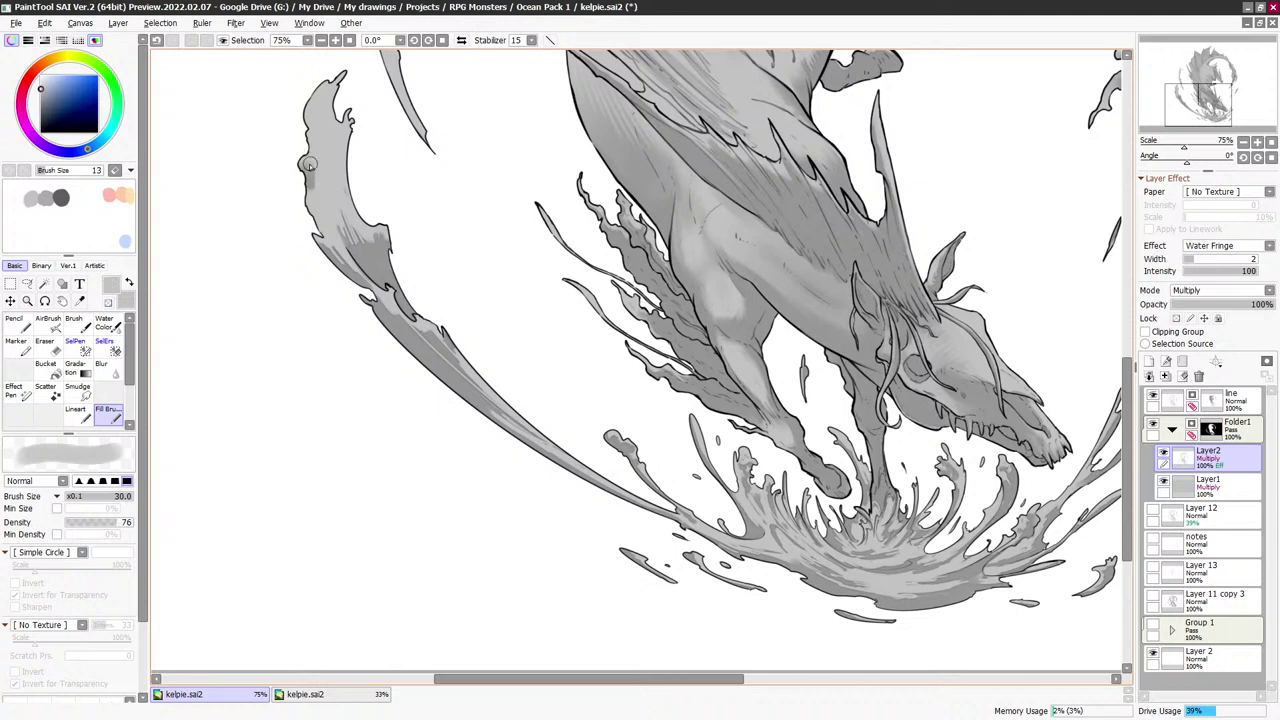
{"action": "key", "text": "]"}
{"action": "key", "text": "]"}
{"action": "mouse_move", "coordinate": [321, 200]}
{"action": "left_mouse_down"}
{"action": "mouse_move", "coordinate": [308, 172]}
{"action": "mouse_move", "coordinate": [338, 103]}
{"action": "mouse_move", "coordinate": [306, 172]}
{"action": "mouse_move", "coordinate": [320, 174]}
{"action": "mouse_move", "coordinate": [325, 124]}
{"action": "left_mouse_up"}
{"action": "key", "text": "["}
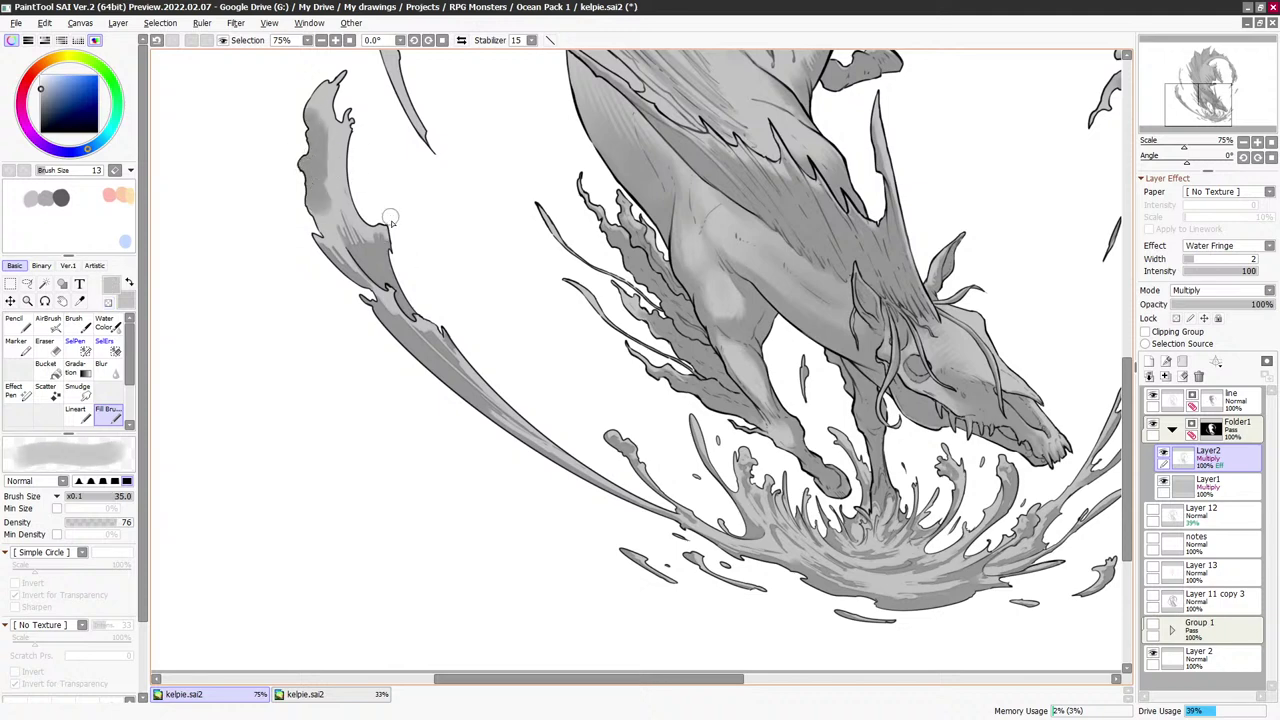
Trim the inner boundary of the outer-edge shadow with transparent color at size 16
{"action": "key", "text": "bracketleft"}
{"action": "key", "text": "["}
{"action": "key", "text": "["}
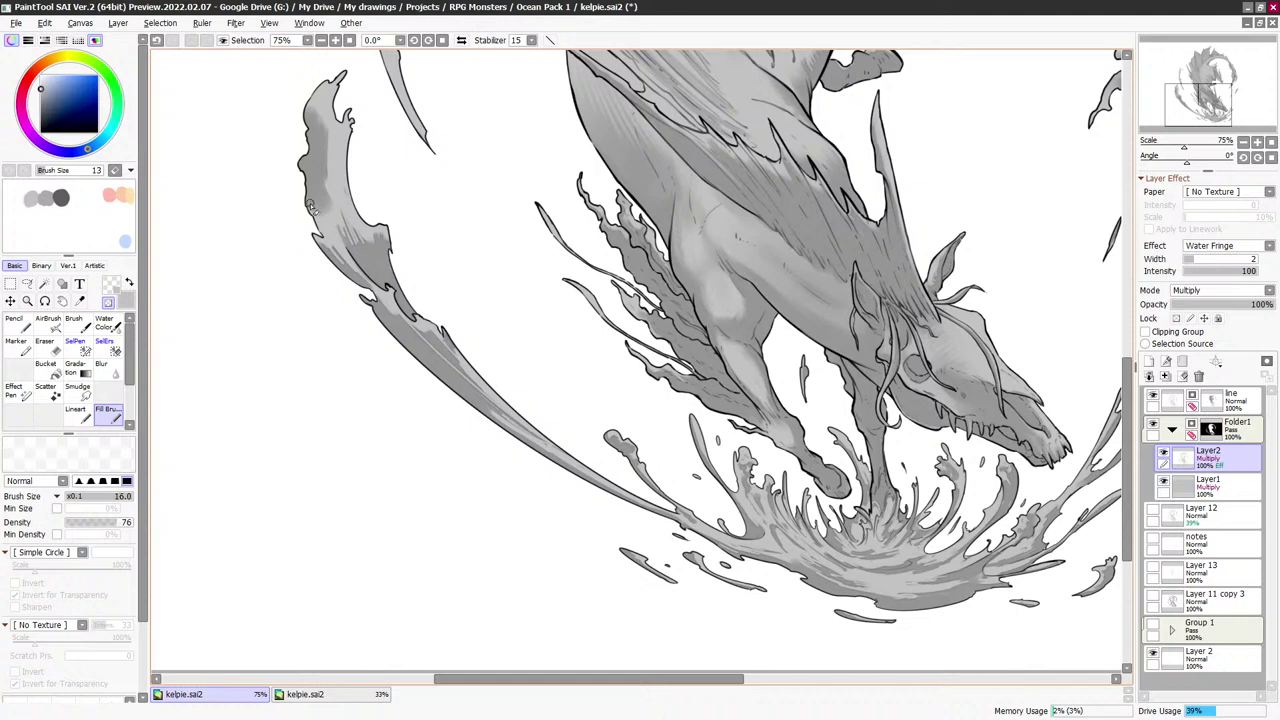
{"action": "left_click_drag", "start_coordinate": [315, 212], "coordinate": [308, 195]}
{"action": "mouse_move", "coordinate": [329, 125]}
{"action": "left_mouse_down"}
{"action": "mouse_move", "coordinate": [330, 202]}
{"action": "mouse_move", "coordinate": [326, 156]}
{"action": "mouse_move", "coordinate": [329, 176]}
{"action": "left_mouse_up"}
Refine the outer-edge shadow around the outer bump with transparent color at sizes 9 and 8
{"action": "key", "text": "bracketleft"}
{"action": "key", "text": "bracketleft"}
{"action": "key", "text": "bracketleft"}
{"action": "key", "text": "bracketleft"}
{"action": "key", "text": "bracketleft"}
{"action": "key", "text": "bracketleft"}
{"action": "key", "text": "bracketright"}
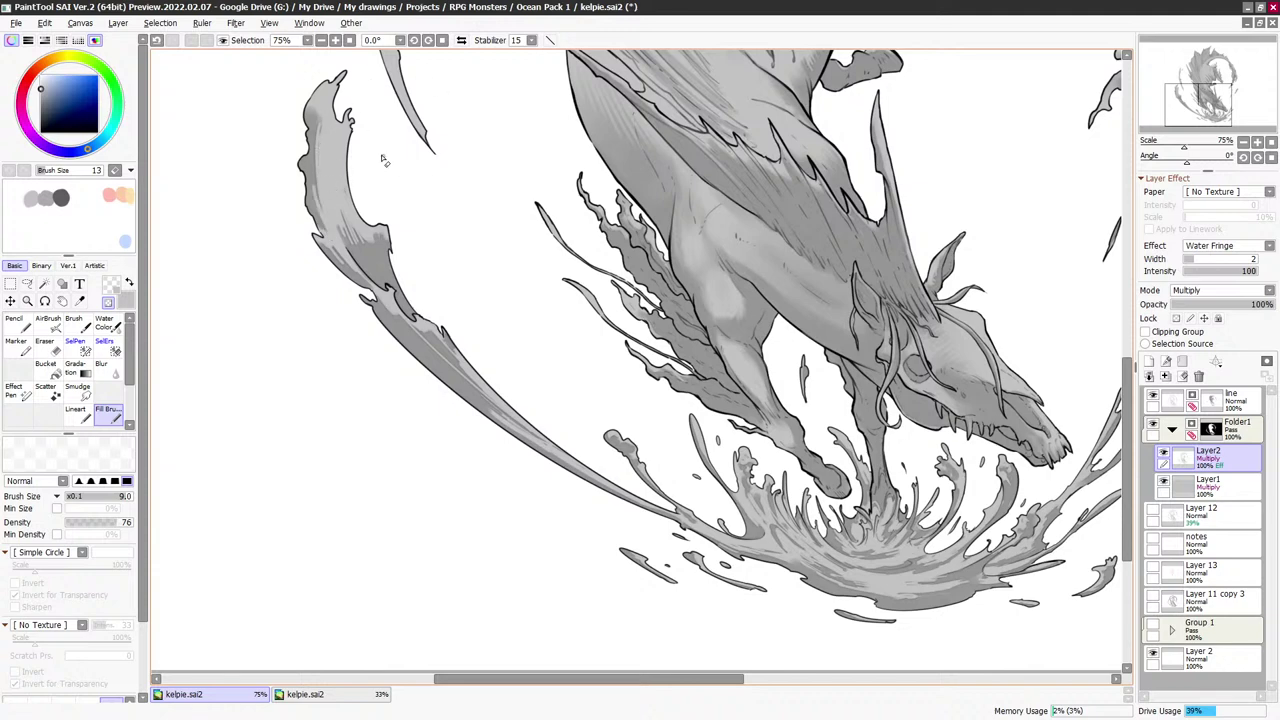
{"action": "left_click_drag", "start_coordinate": [367, 143], "coordinate": [385, 195]}
{"action": "key", "text": "bracketleft"}
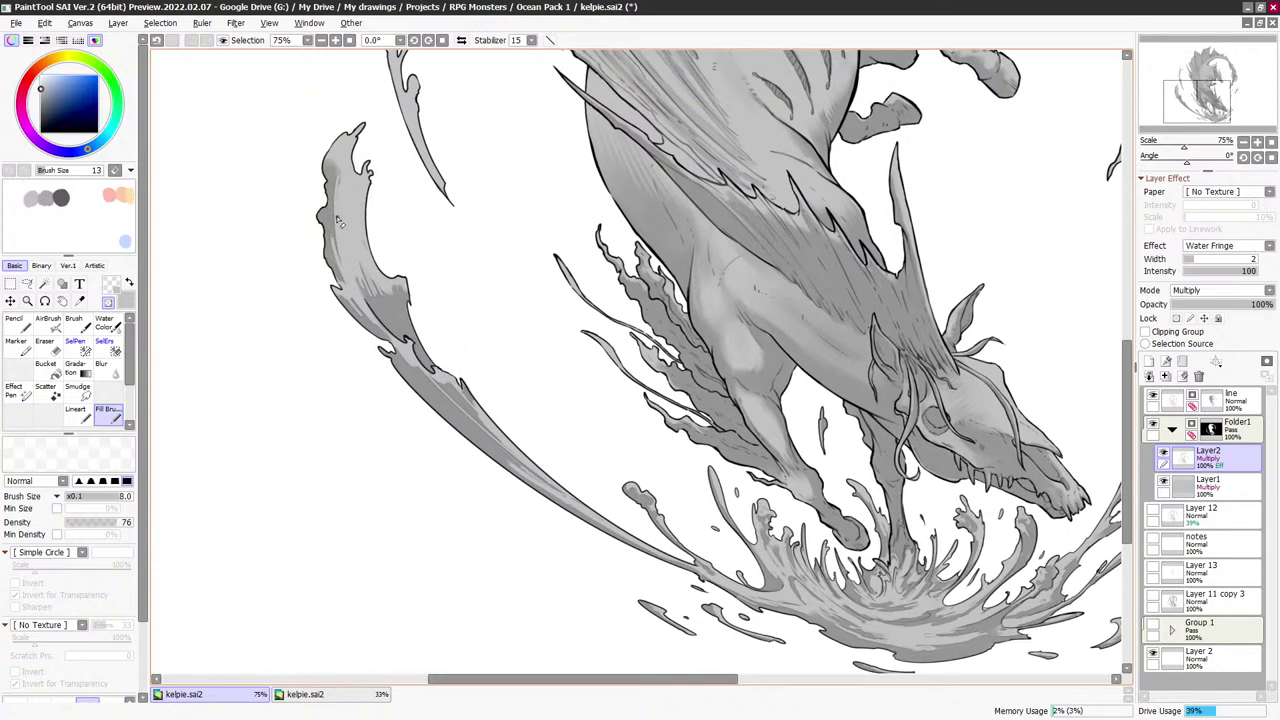
Fill the stream's whole upper tip down to the outer bump with gray shading at size 70
{"action": "key", "text": "bracketright"}
{"action": "key", "text": "bracketright"}
{"action": "key", "text": "bracketright"}
{"action": "key", "text": "bracketright"}
{"action": "key", "text": "bracketright"}
{"action": "key", "text": "bracketright"}
{"action": "key", "text": "bracketright"}
{"action": "key", "text": "minus"}
{"action": "mouse_move", "coordinate": [334, 208]}
{"action": "left_mouse_down"}
{"action": "mouse_move", "coordinate": [349, 241]}
{"action": "mouse_move", "coordinate": [338, 241]}
{"action": "mouse_move", "coordinate": [356, 234]}
{"action": "mouse_move", "coordinate": [340, 248]}
{"action": "mouse_move", "coordinate": [337, 235]}
{"action": "mouse_move", "coordinate": [356, 257]}
{"action": "mouse_move", "coordinate": [354, 236]}
{"action": "mouse_move", "coordinate": [328, 249]}
{"action": "mouse_move", "coordinate": [331, 268]}
{"action": "mouse_move", "coordinate": [321, 228]}
{"action": "mouse_move", "coordinate": [333, 198]}
{"action": "mouse_move", "coordinate": [347, 216]}
{"action": "mouse_move", "coordinate": [337, 186]}
{"action": "mouse_move", "coordinate": [352, 126]}
{"action": "left_mouse_up"}
{"action": "key", "text": "minus"}
{"action": "key", "text": "bracketright"}
{"action": "key", "text": "bracketright"}
{"action": "key", "text": "bracketright"}
{"action": "key", "text": "bracketright"}
{"action": "key", "text": "bracketright"}
{"action": "key", "text": "minus"}
{"action": "key", "text": "bracketright"}
{"action": "key", "text": "bracketright"}
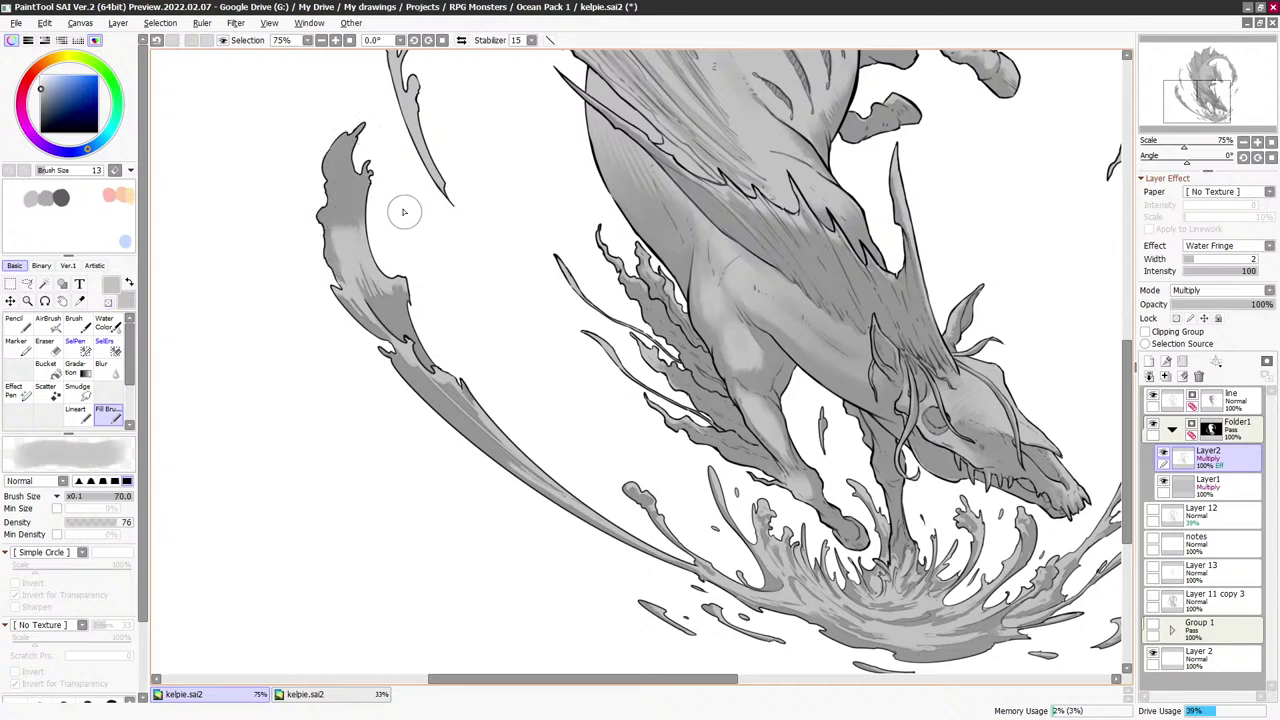
Try lightening the tip's upper point with transparent color at size 35, and shade it again in gray at size 50
{"action": "key", "text": "x"}
{"action": "key", "text": "bracketleft"}
{"action": "key", "text": "bracketleft"}
{"action": "key", "text": "bracketleft"}
{"action": "key", "text": "bracketleft"}
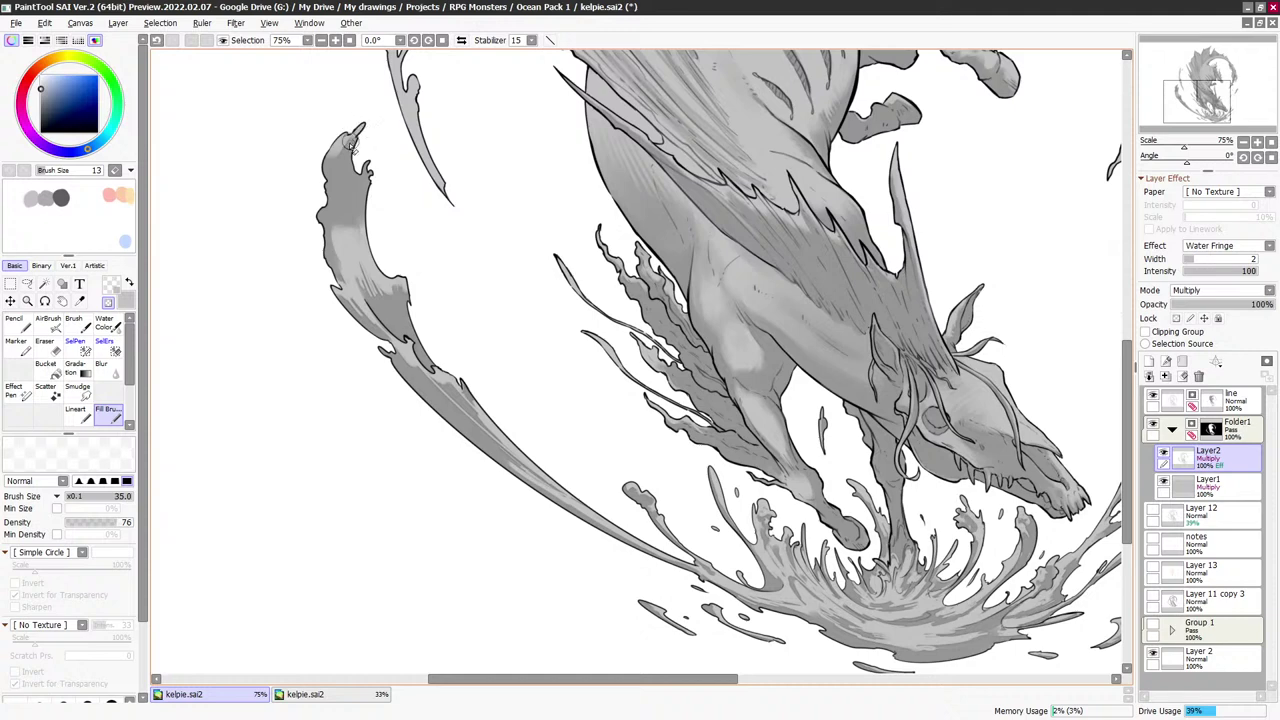
{"action": "key", "text": "x"}
{"action": "key", "text": "bracketright"}
{"action": "key", "text": "bracketright"}
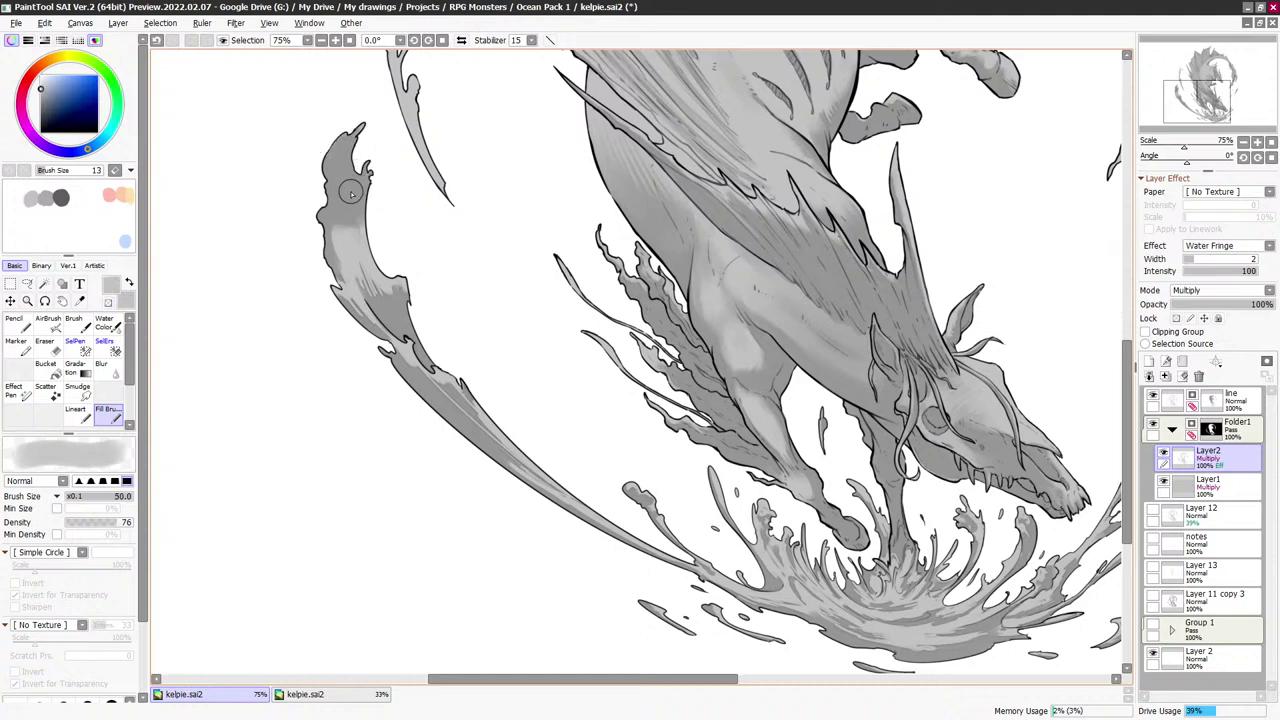
Carve small light flecks into the middle of the tip's shadow with transparent color, and touch them up in gray at size 12
{"action": "key", "text": "x"}
{"action": "key", "text": "bracketleft"}
{"action": "key", "text": "bracketleft"}
{"action": "key", "text": "bracketleft"}
{"action": "key", "text": "bracketleft"}
{"action": "key", "text": "bracketleft"}
{"action": "key", "text": "bracketleft"}
{"action": "key", "text": "bracketleft"}
{"action": "key", "text": "bracketleft"}
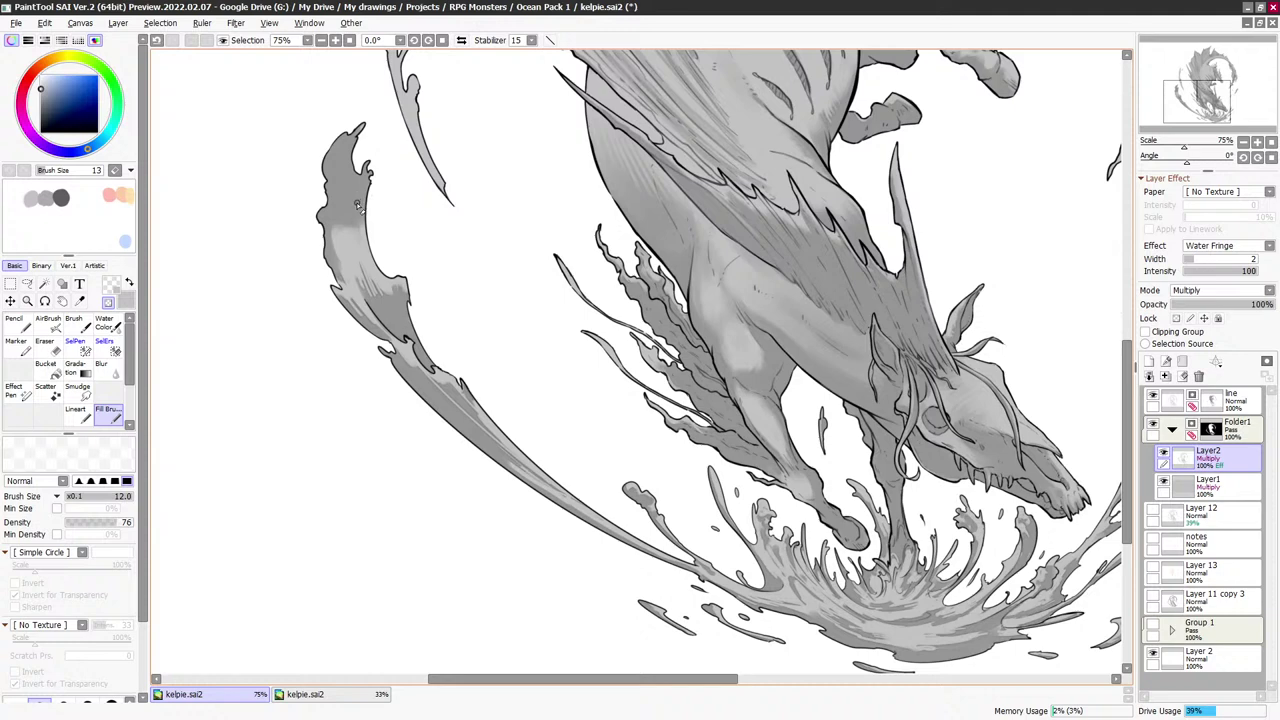
{"action": "key", "text": "bracketleft"}
{"action": "key", "text": "bracketleft"}
{"action": "key", "text": "bracketleft"}
{"action": "key", "text": "bracketright"}
{"action": "key", "text": "bracketright"}
{"action": "key", "text": "bracketright"}
{"action": "key", "text": "bracketright"}
{"action": "mouse_move", "coordinate": [347, 178]}
{"action": "left_mouse_down"}
{"action": "mouse_move", "coordinate": [338, 194]}
{"action": "mouse_move", "coordinate": [338, 160]}
{"action": "left_mouse_up"}
{"action": "key", "text": "minus"}
{"action": "key", "text": "bracketleft"}
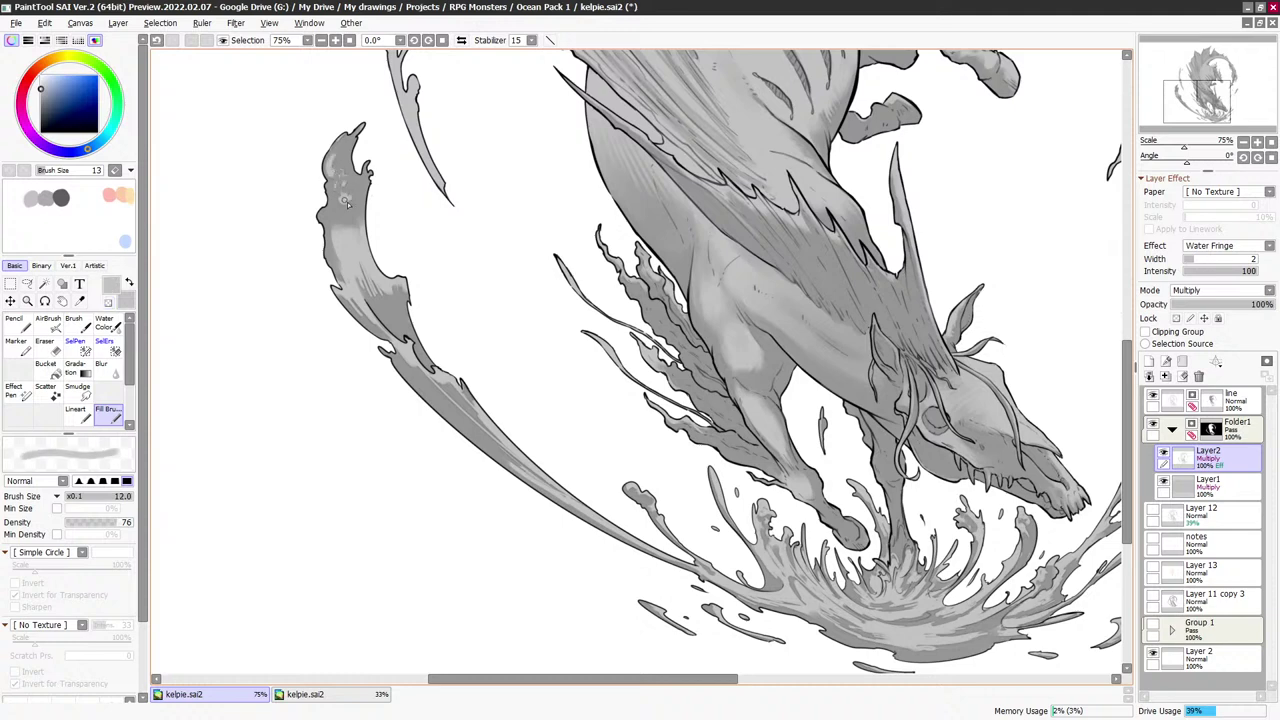
Widen the light flecks and break up the lower border of the tip's shadow with transparent color at size 16
{"action": "key", "text": "minus"}
{"action": "key", "text": "bracketright"}
{"action": "key", "text": "bracketright"}
{"action": "mouse_move", "coordinate": [357, 209]}
{"action": "left_mouse_down"}
{"action": "mouse_move", "coordinate": [356, 189]}
{"action": "mouse_move", "coordinate": [339, 233]}
{"action": "mouse_move", "coordinate": [333, 214]}
{"action": "mouse_move", "coordinate": [347, 219]}
{"action": "left_mouse_up"}
{"action": "key", "text": "minus"}
{"action": "key", "text": "minus"}
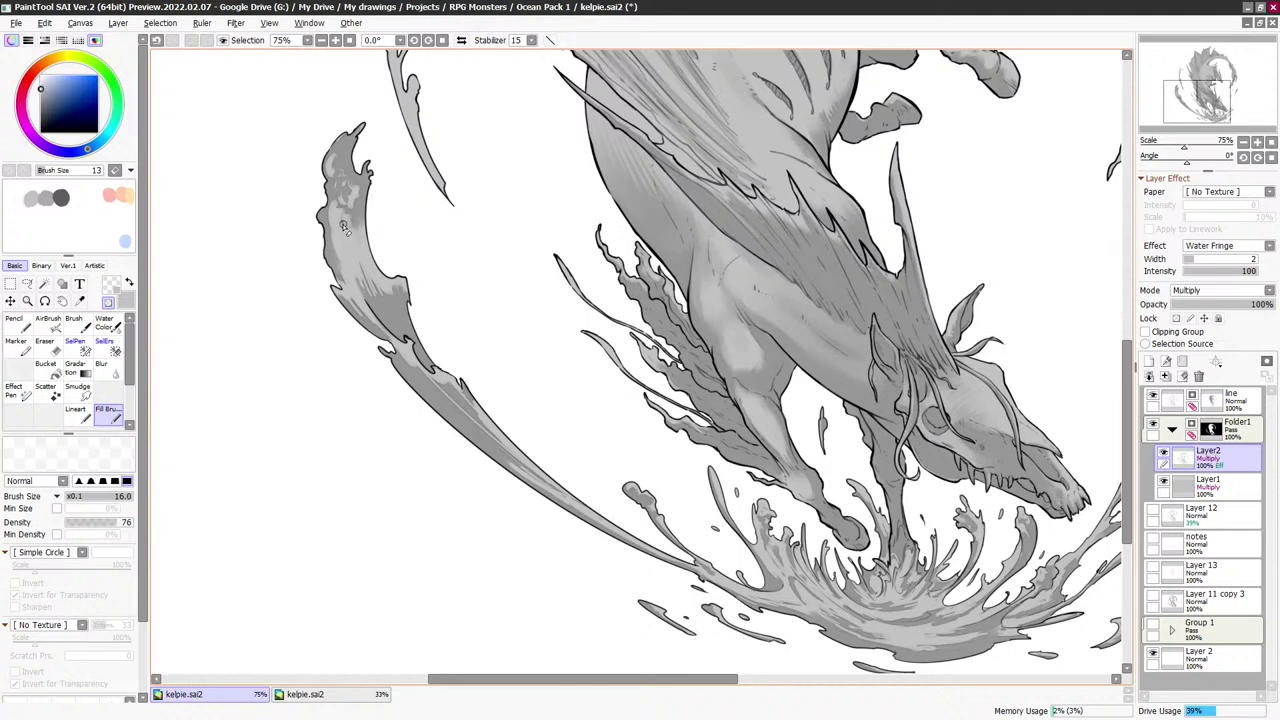
Shade the stream's outer edge around the outer bump in gray at size 40
{"action": "key", "text": "bracketright"}
{"action": "key", "text": "bracketright"}
{"action": "key", "text": "bracketright"}
{"action": "key", "text": "bracketright"}
{"action": "key", "text": "bracketright"}
{"action": "key", "text": "x"}
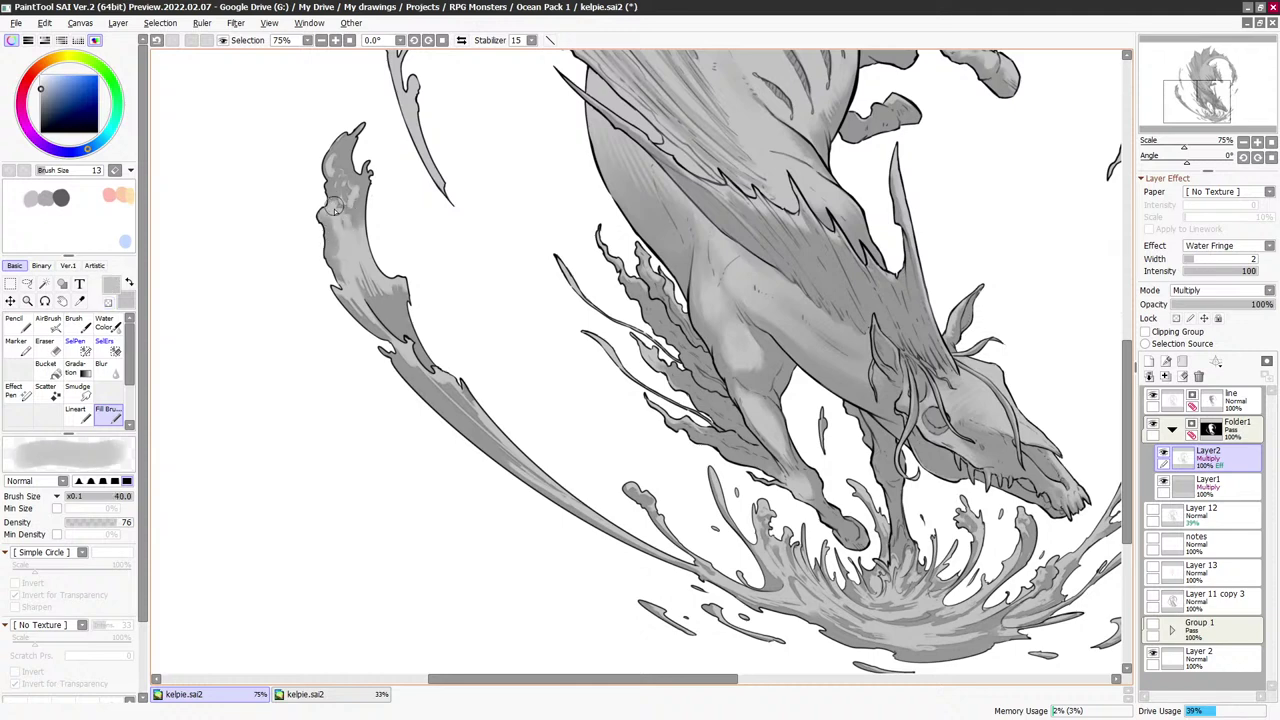
Shade over the light flecks in the middle of the stream's upper tip in gray with a larger brush
{"action": "key", "text": "bracketright"}
{"action": "key", "text": "bracketright"}
{"action": "key", "text": "bracketright"}
{"action": "key", "text": "bracketright"}
Try carving short light streaks along the lower border of the tip's shadow with transparent color at size 8
{"action": "key", "text": "x"}
{"action": "key", "text": "bracketleft"}
{"action": "key", "text": "bracketleft"}
{"action": "key", "text": "bracketleft"}
{"action": "key", "text": "bracketleft"}
{"action": "key", "text": "bracketleft"}
{"action": "key", "text": "bracketleft"}
{"action": "key", "text": "bracketleft"}
{"action": "key", "text": "bracketleft"}
{"action": "key", "text": "bracketleft"}
{"action": "key", "text": "bracketleft"}
{"action": "key", "text": "bracketleft"}
{"action": "key", "text": "bracketleft"}
{"action": "key", "text": "bracketleft"}
{"action": "key", "text": "bracketleft"}
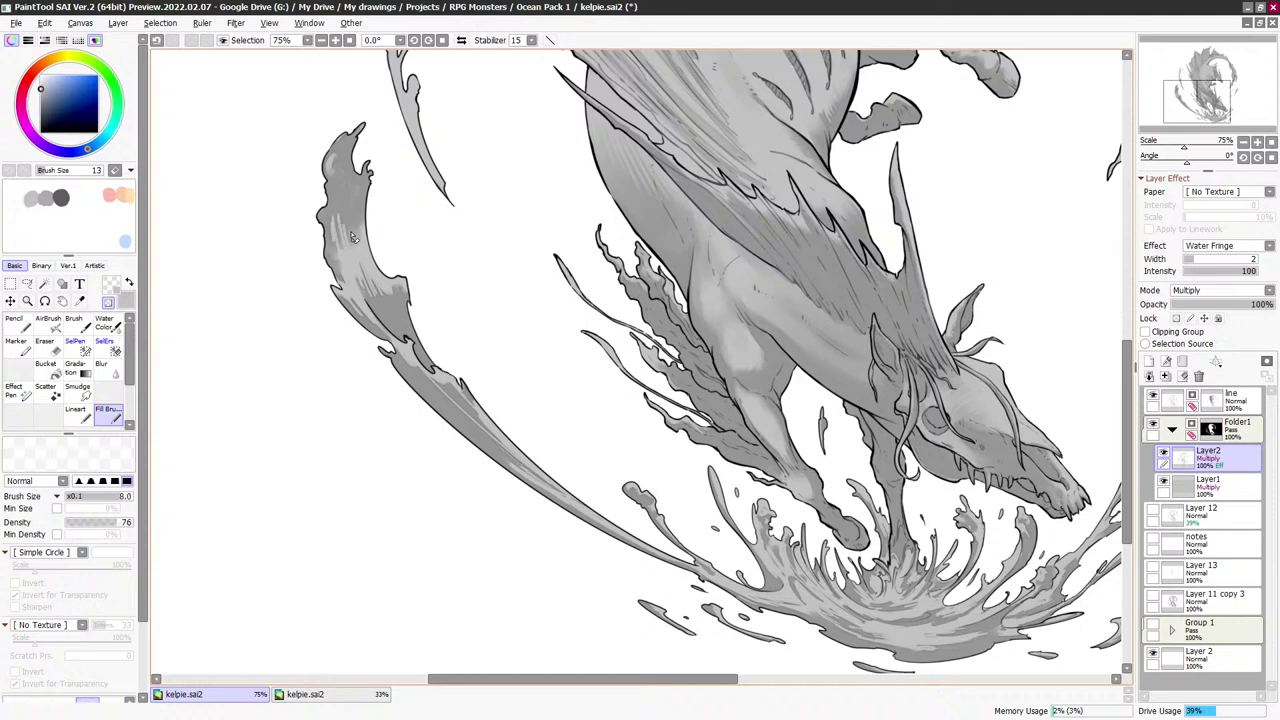
Extend the tip's shadow downward over the short streaks in gray at size 35
{"action": "key", "text": "x"}
{"action": "key", "text": "bracketright"}
{"action": "key", "text": "bracketright"}
{"action": "key", "text": "bracketright"}
{"action": "key", "text": "bracketright"}
{"action": "key", "text": "bracketright"}
{"action": "key", "text": "bracketright"}
{"action": "key", "text": "bracketright"}
{"action": "key", "text": "bracketright"}
{"action": "key", "text": "bracketright"}
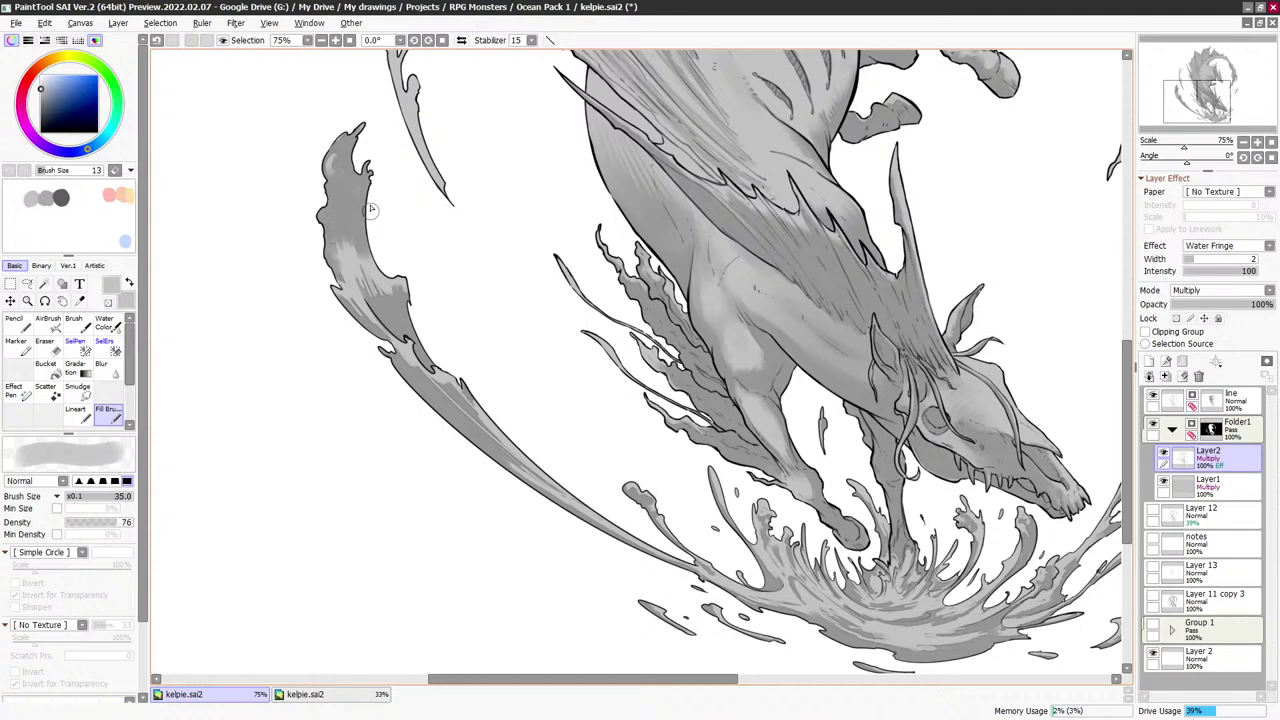
Carve a thin light line down the inner side of the tip's shadow with transparent color at size 8, and refine it in gray at size 25
{"action": "key", "text": "x"}
{"action": "key", "text": "bracketleft"}
{"action": "key", "text": "bracketleft"}
{"action": "key", "text": "bracketleft"}
{"action": "key", "text": "bracketleft"}
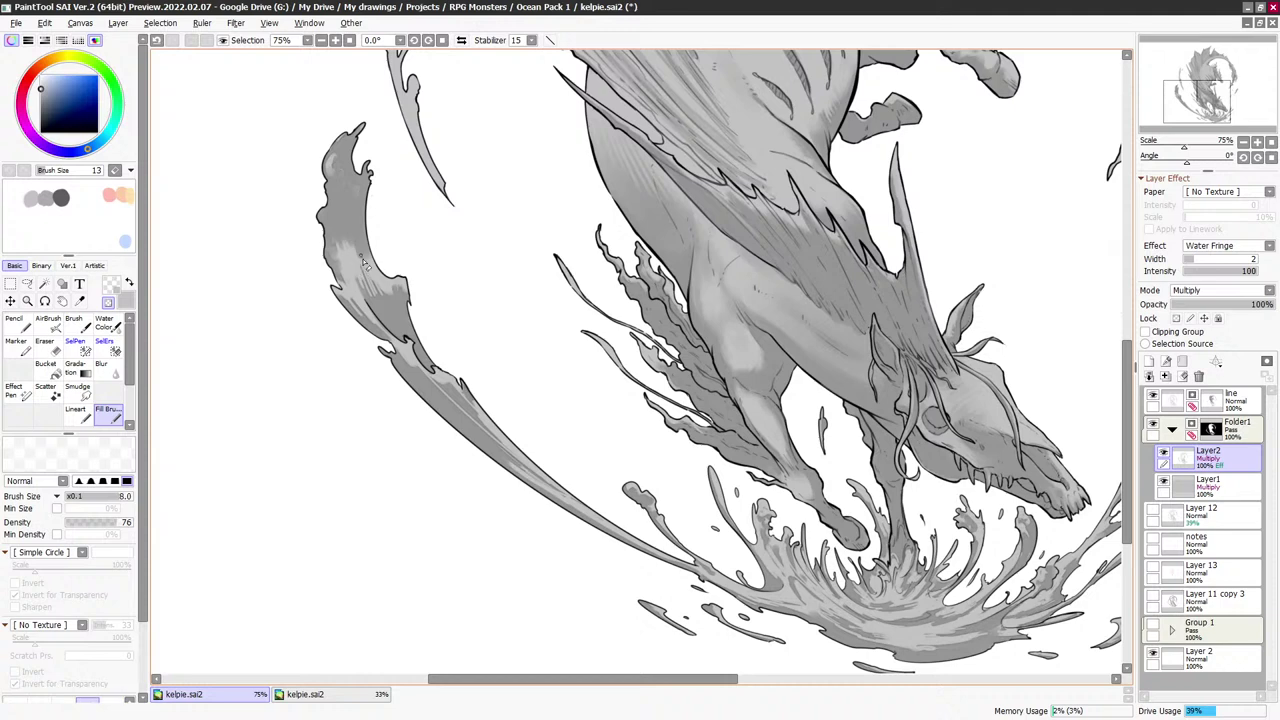
{"action": "key", "text": "x"}
{"action": "key", "text": "bracketright"}
{"action": "key", "text": "bracketright"}
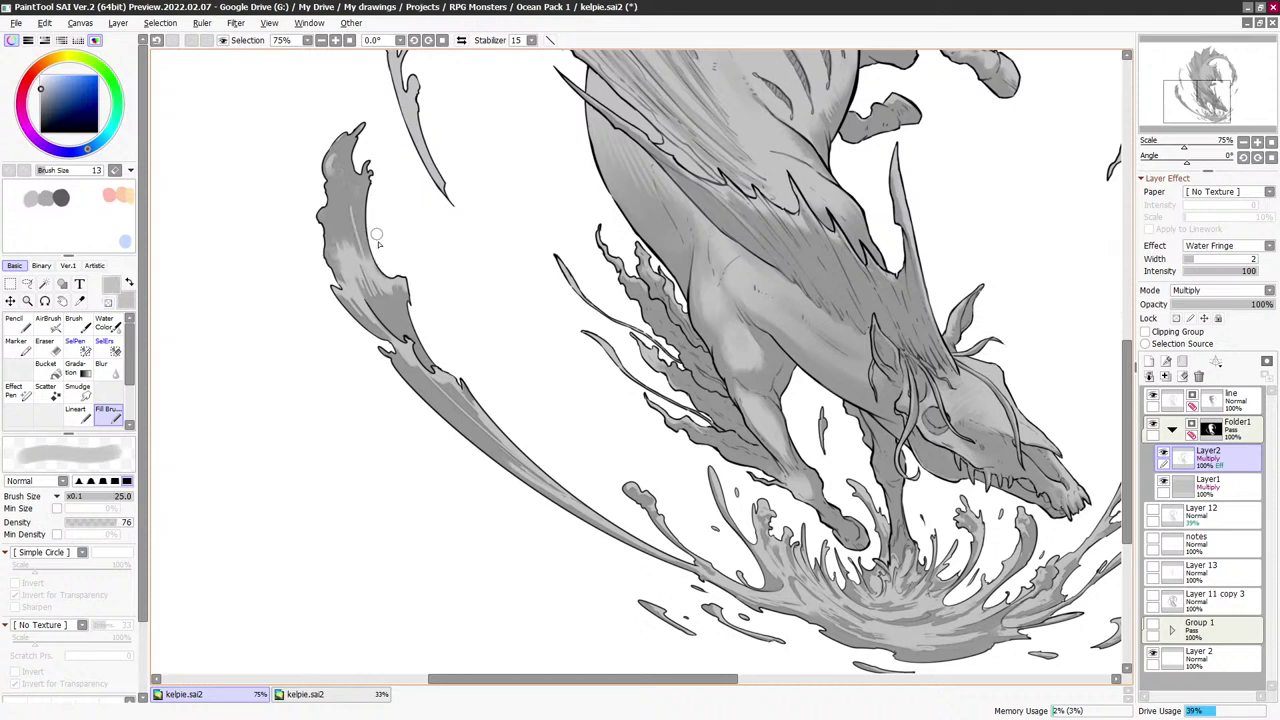
Dot small light flecks into the tip's upper shadow with transparent color at size 10, and touch them up in gray at size 20
{"action": "key", "text": "x"}
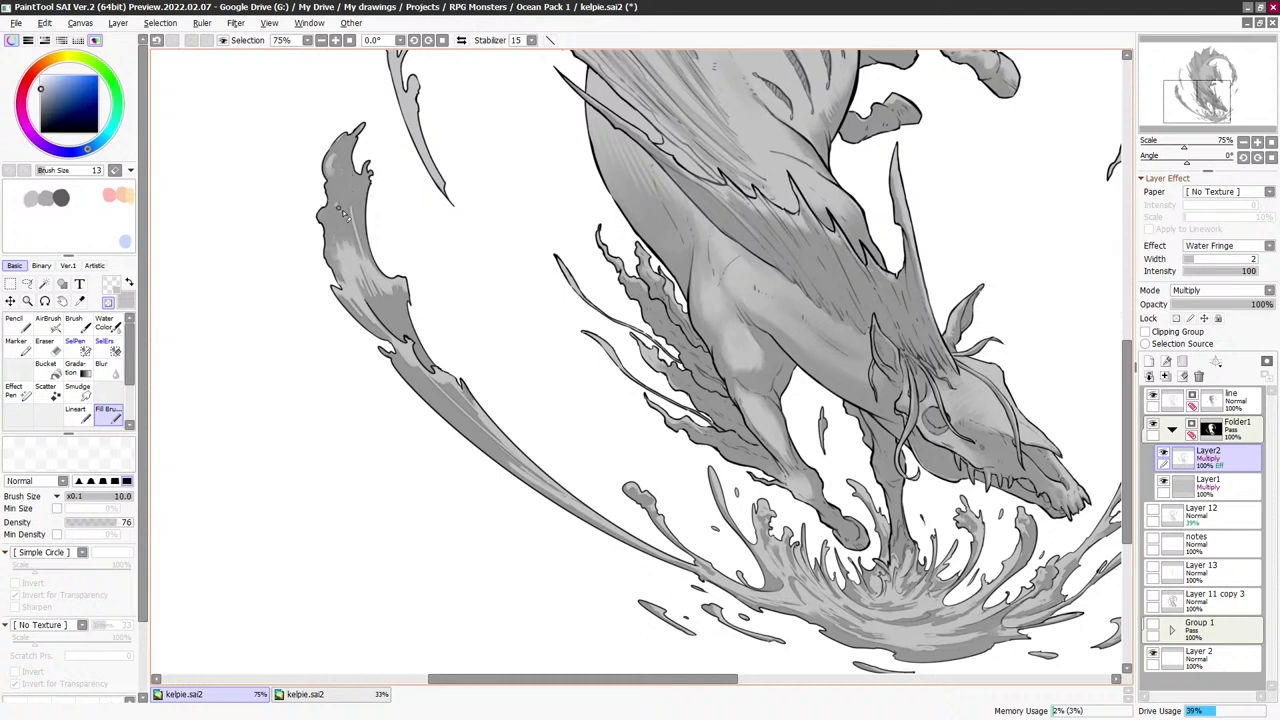
{"action": "key", "text": "bracketleft"}
{"action": "key", "text": "bracketleft"}
{"action": "key", "text": "bracketleft"}
{"action": "key", "text": "bracketleft"}
{"action": "key", "text": "bracketright"}
{"action": "key", "text": "bracketright"}
{"action": "key", "text": "bracketright"}
{"action": "key", "text": "bracketright"}
{"action": "key", "text": "bracketright"}
{"action": "key", "text": "bracketright"}
{"action": "key", "text": "bracketright"}
{"action": "key", "text": "bracketright"}
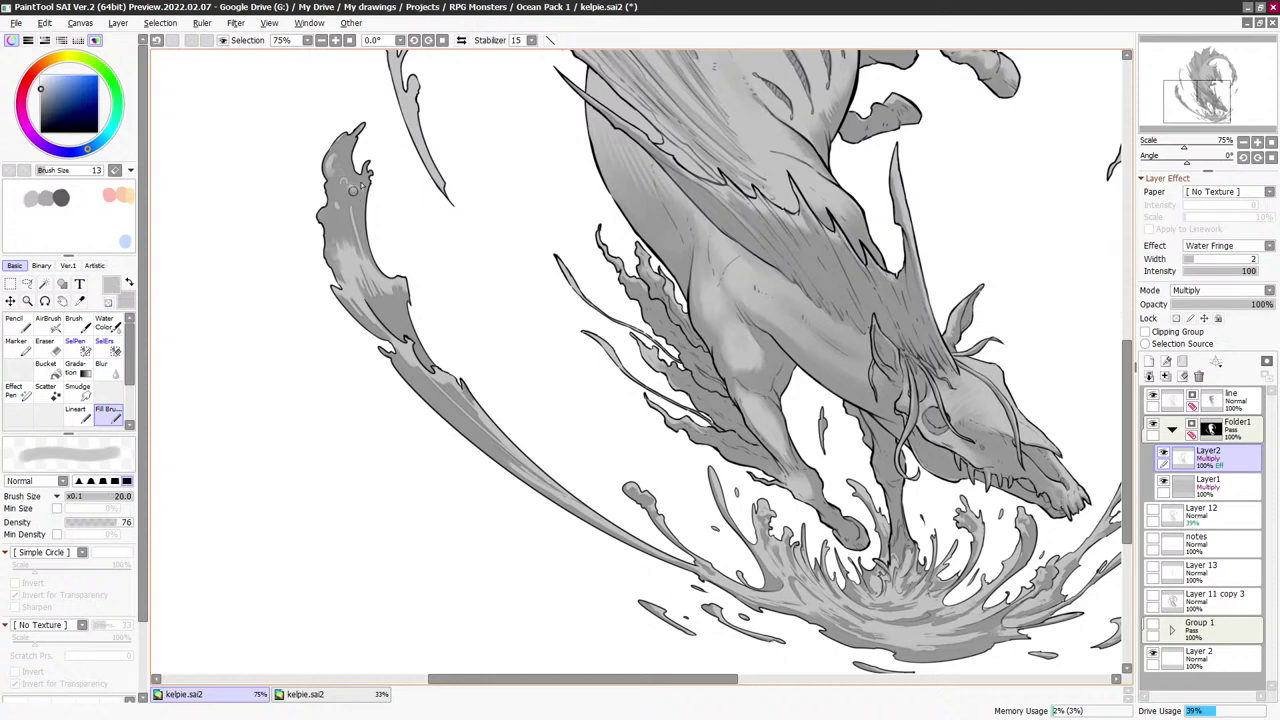
Shade the lower end of the slender curved stream in gray at size 30, and lighten it with transparent color at size 9
{"action": "left_click_drag", "start_coordinate": [493, 114], "coordinate": [366, 269]}
{"action": "key", "text": "bracketright"}
{"action": "key", "text": "bracketright"}
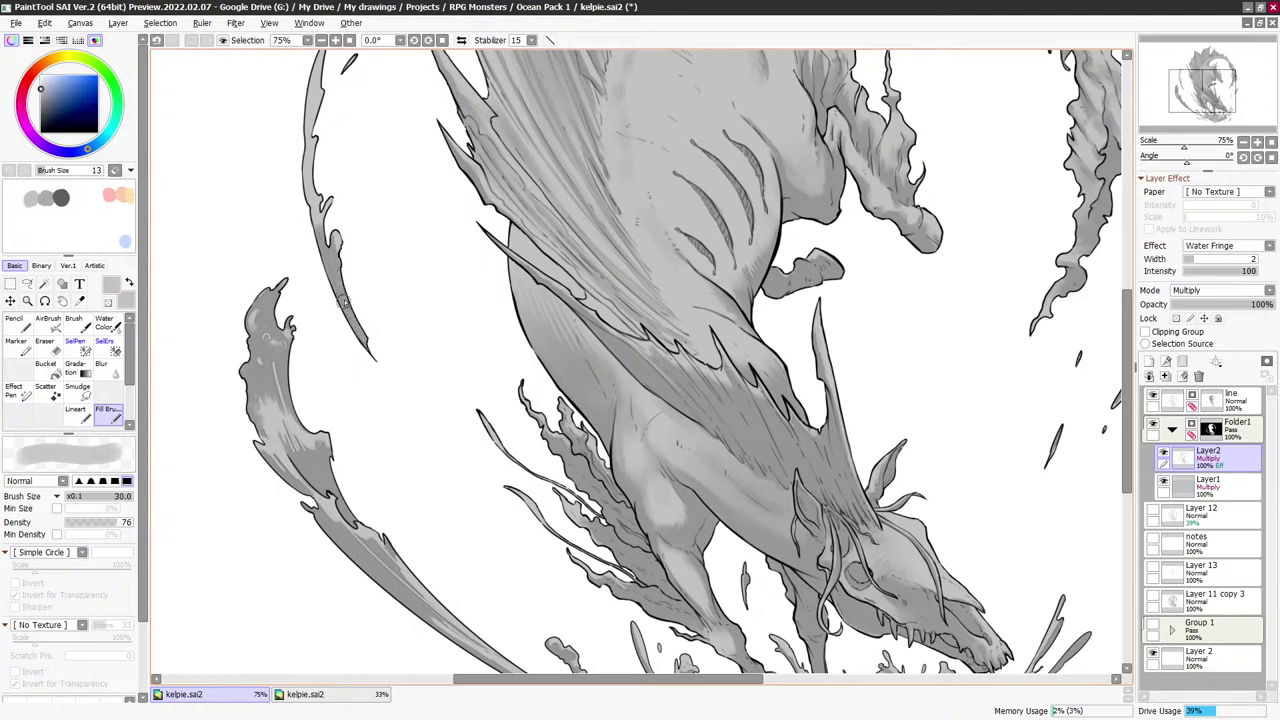
{"action": "key", "text": "bracketleft"}
{"action": "key", "text": "bracketleft"}
{"action": "key", "text": "bracketleft"}
{"action": "key", "text": "bracketleft"}
{"action": "key", "text": "bracketleft"}
{"action": "key", "text": "bracketleft"}
{"action": "key", "text": "bracketleft"}
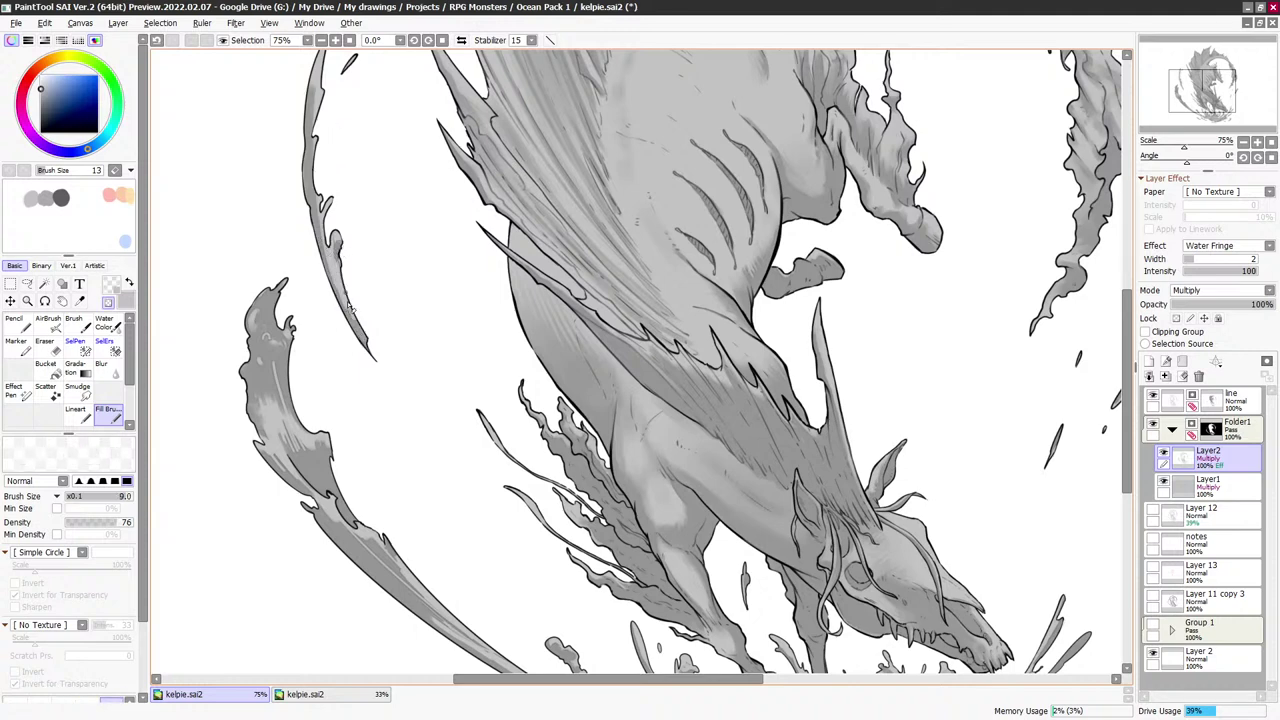
Enlarge the light flecks in the long stream's upper tip with transparent color at size 12
{"action": "key", "text": "bracketright"}
{"action": "left_click_drag", "start_coordinate": [379, 240], "coordinate": [391, 180]}
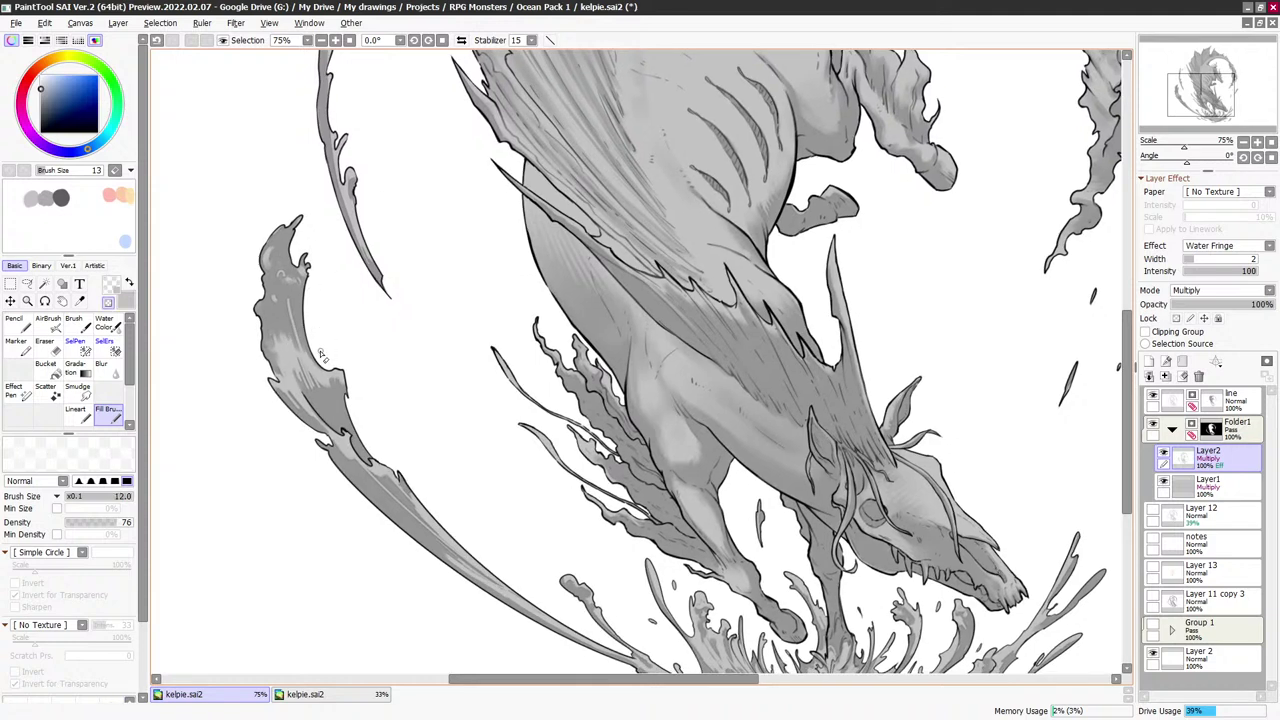
{"action": "left_click_drag", "start_coordinate": [322, 350], "coordinate": [393, 302]}
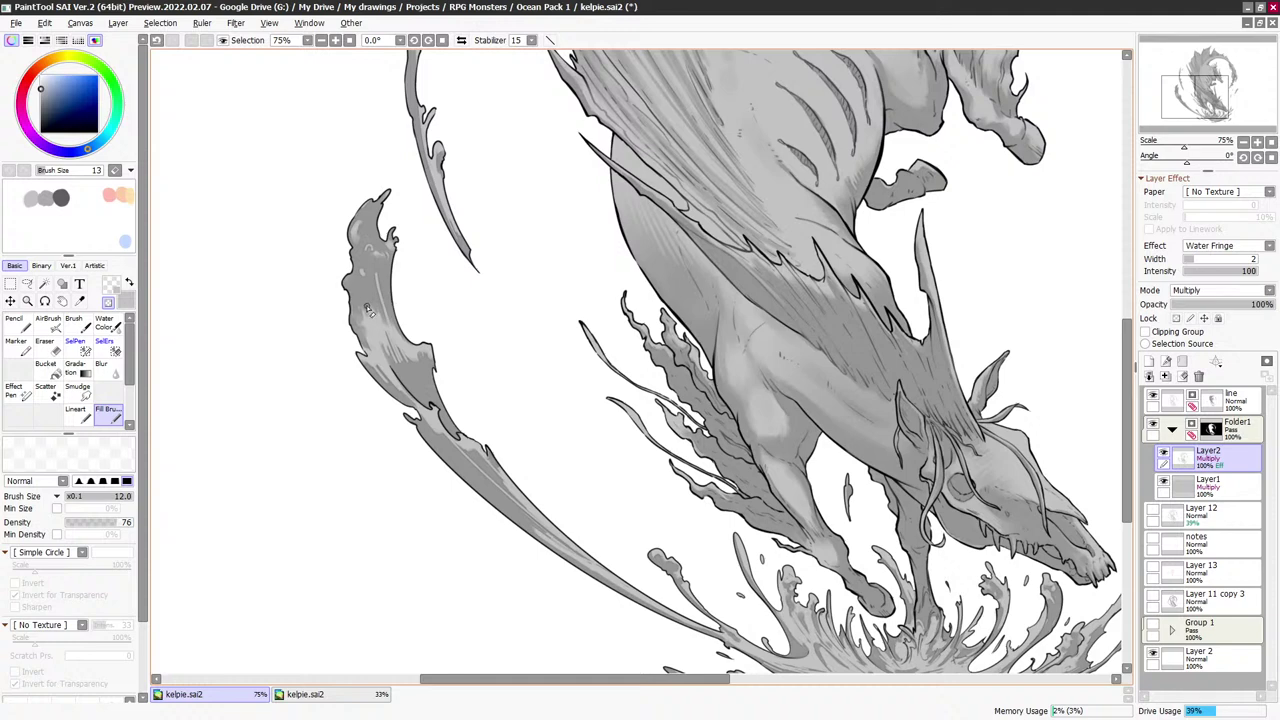
Try carving a light streak down the middle of the tip's shadow with a smaller transparent brush, and undo the strokes
{"action": "key", "text": "bracketleft"}
{"action": "key", "text": "bracketleft"}
{"action": "key", "text": "bracketleft"}
{"action": "key", "text": "bracketleft"}
{"action": "left_click_drag", "start_coordinate": [371, 258], "coordinate": [390, 333]}
{"action": "key", "text": "ctrl+z"}
{"action": "key", "text": "ctrl+z"}
Rework the lower border of the tip's shadow in gray at size 14
{"action": "key", "text": "bracketright"}
{"action": "key", "text": "minus"}
{"action": "key", "text": "bracketright"}
{"action": "key", "text": "bracketright"}
{"action": "key", "text": "bracketright"}
{"action": "key", "text": "bracketright"}
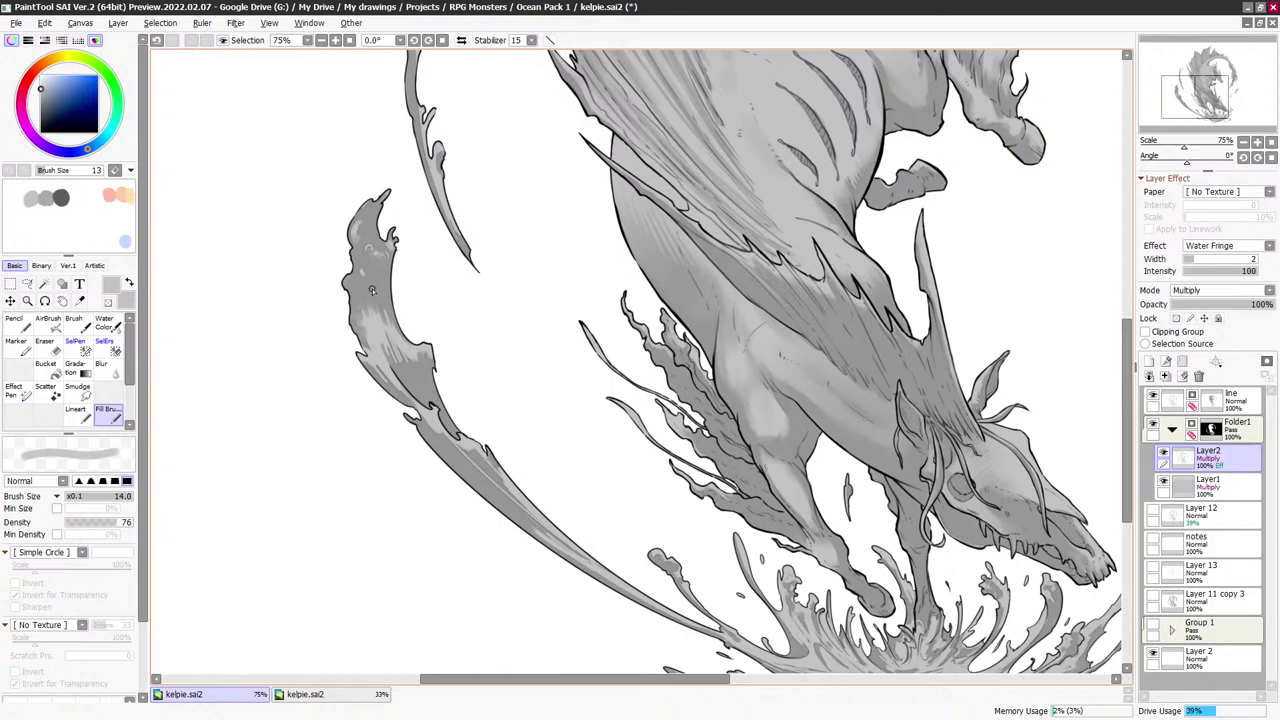
Streak the lower border of the tip's shadow with fine gray strokes at size 7, and undo the last stroke
{"action": "key", "text": "bracketleft"}
{"action": "key", "text": "bracketleft"}
{"action": "key", "text": "bracketleft"}
{"action": "key", "text": "bracketleft"}
{"action": "key", "text": "bracketleft"}
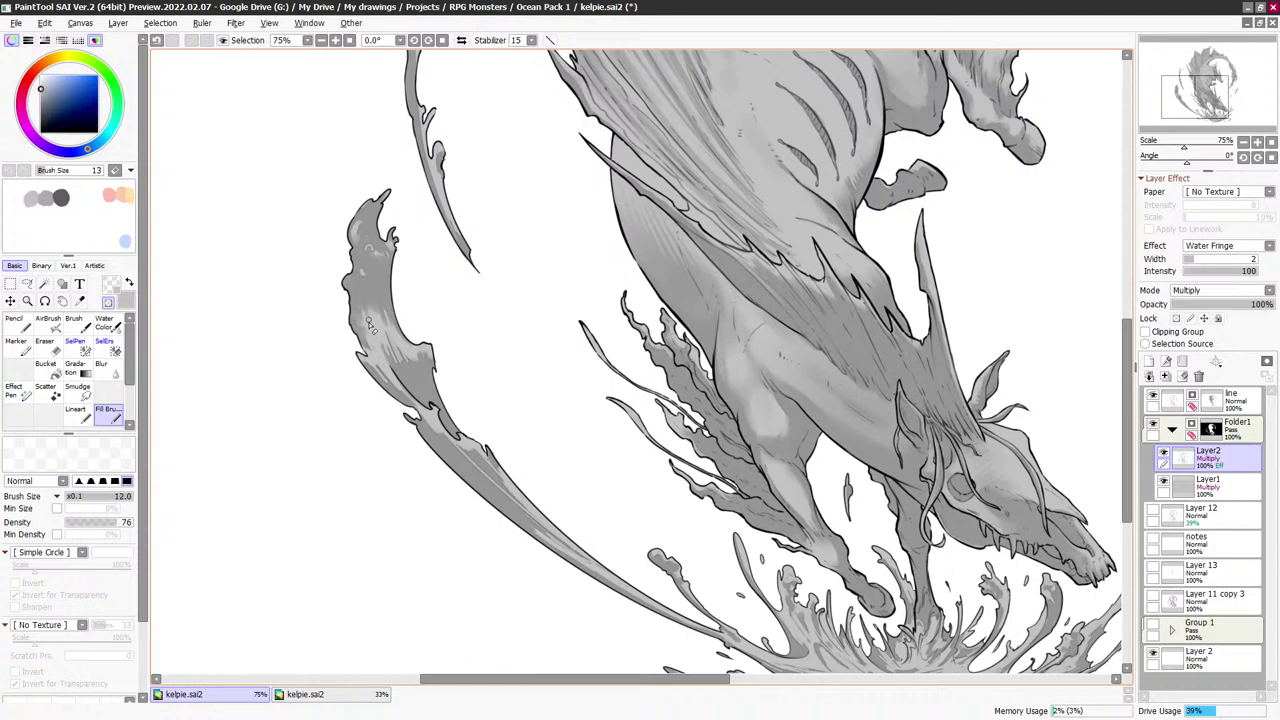
{"action": "key", "text": "ctrl+z"}
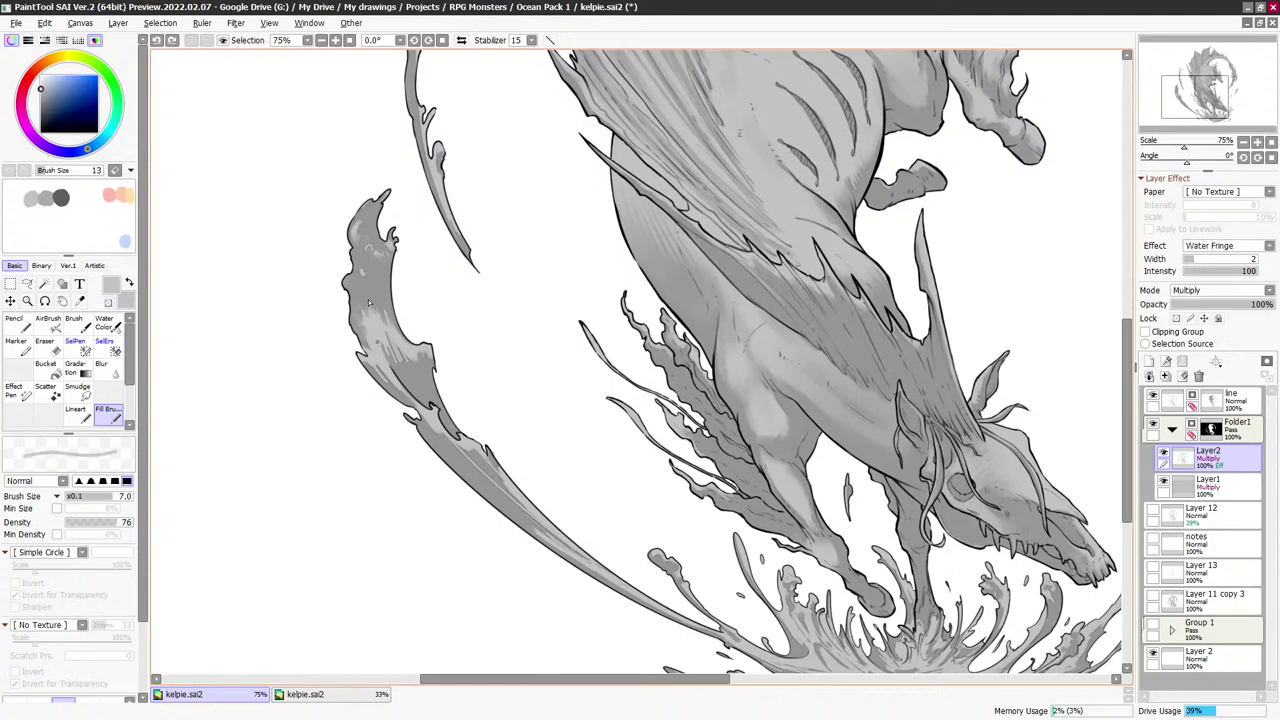
{"action": "left_click_drag", "start_coordinate": [374, 324], "coordinate": [392, 356]}
{"action": "key", "text": "bracketleft"}
{"action": "key", "text": "bracketleft"}
{"action": "key", "text": "bracketleft"}
{"action": "key", "text": "bracketleft"}
{"action": "key", "text": "bracketleft"}
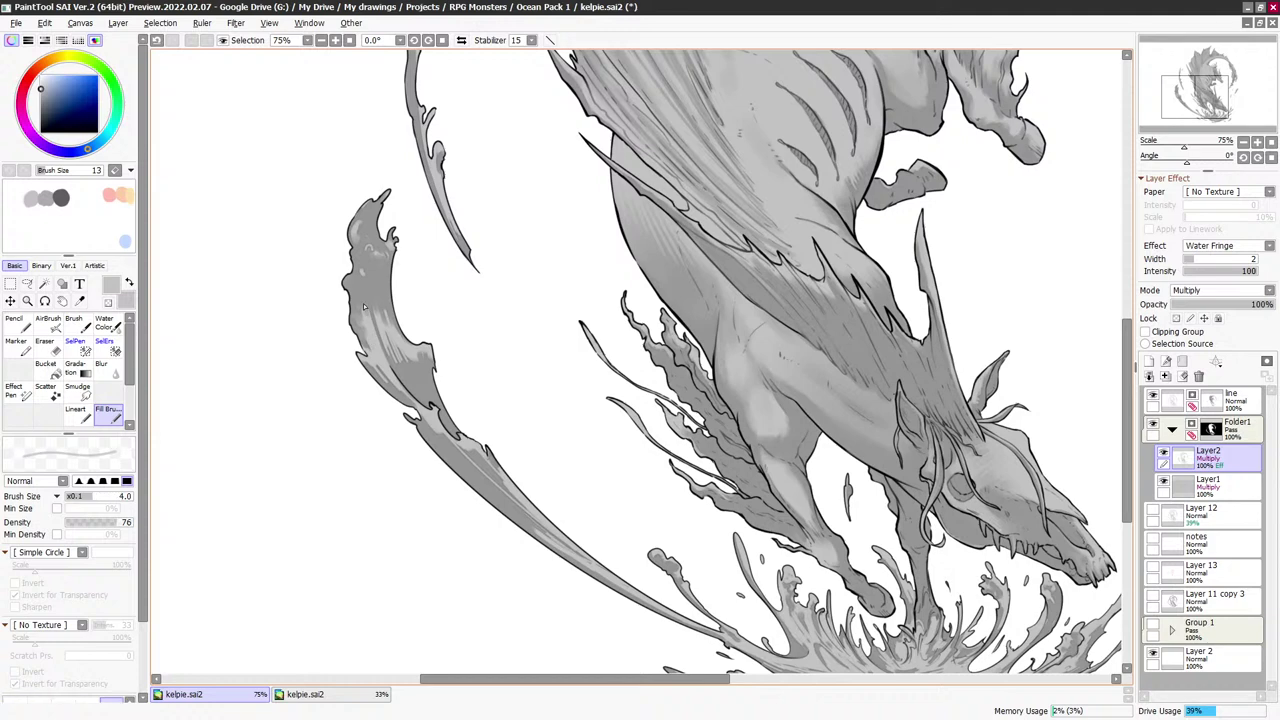
{"action": "key", "text": "ctrl+z"}
Carve thin light streaks upward along the outer side of the tip's shadow with transparent color at size 2.6, widening them at size 10
{"action": "key", "text": "minus"}
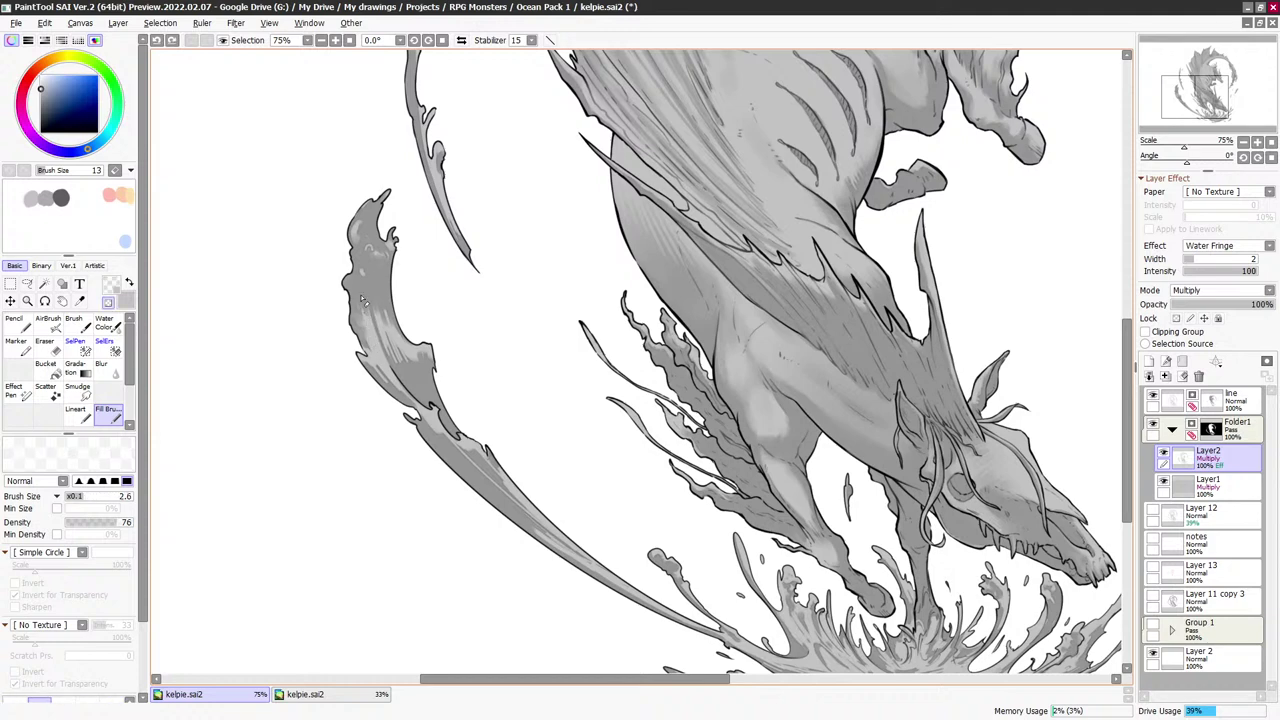
{"action": "left_click_drag", "start_coordinate": [370, 324], "coordinate": [393, 376]}
{"action": "key", "text": "bracketright"}
{"action": "key", "text": "bracketright"}
{"action": "key", "text": "bracketright"}
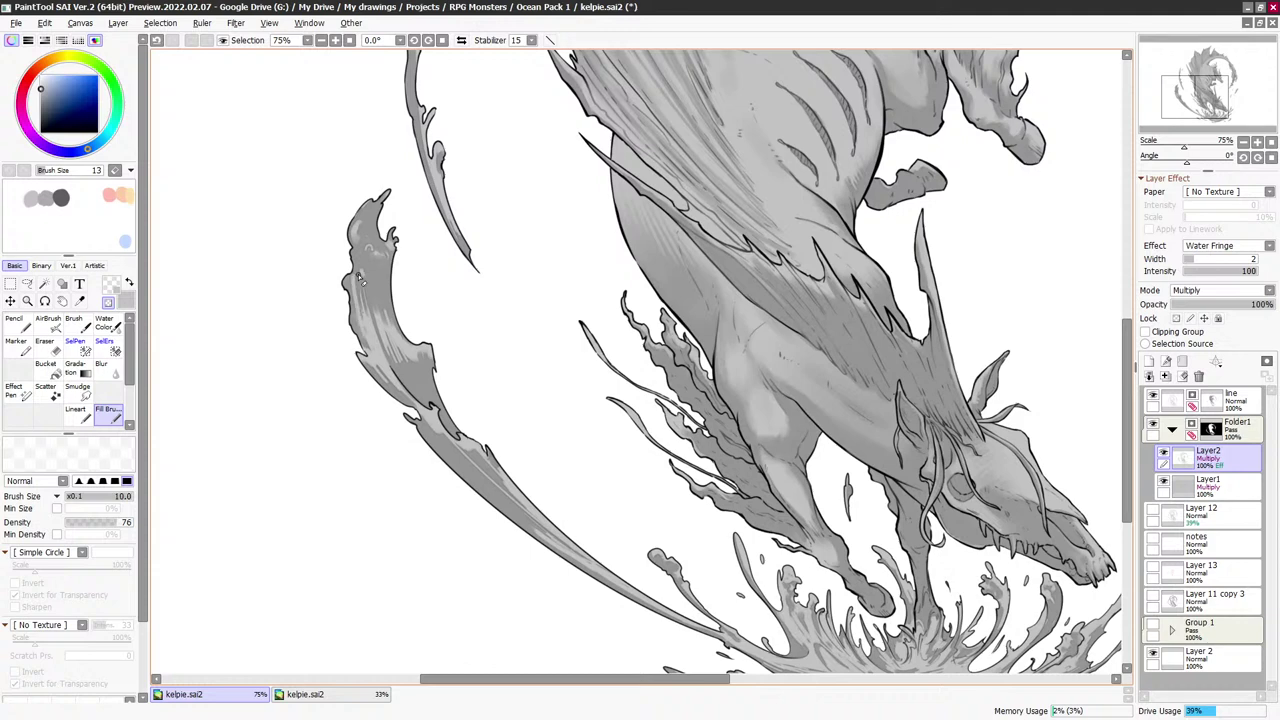
Trim the upper ends of the new light streaks in gray at size 16
{"action": "key", "text": "minus"}
{"action": "key", "text": "bracketright"}
{"action": "key", "text": "bracketright"}
{"action": "key", "text": "bracketright"}
{"action": "key", "text": "minus"}
{"action": "key", "text": "minus"}
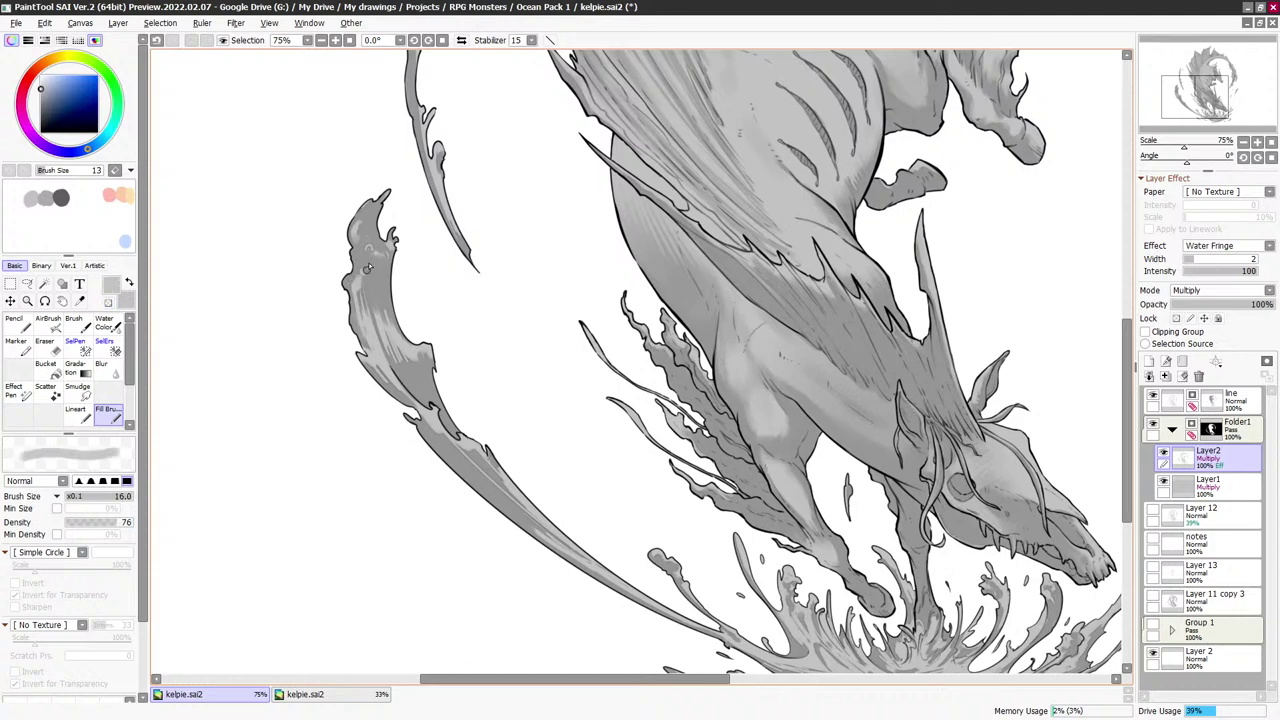
Carve rippled light flecks through the upper tip with transparent color at sizes 16 and 14, touching them up in gray at size 10
{"action": "key", "text": "a"}
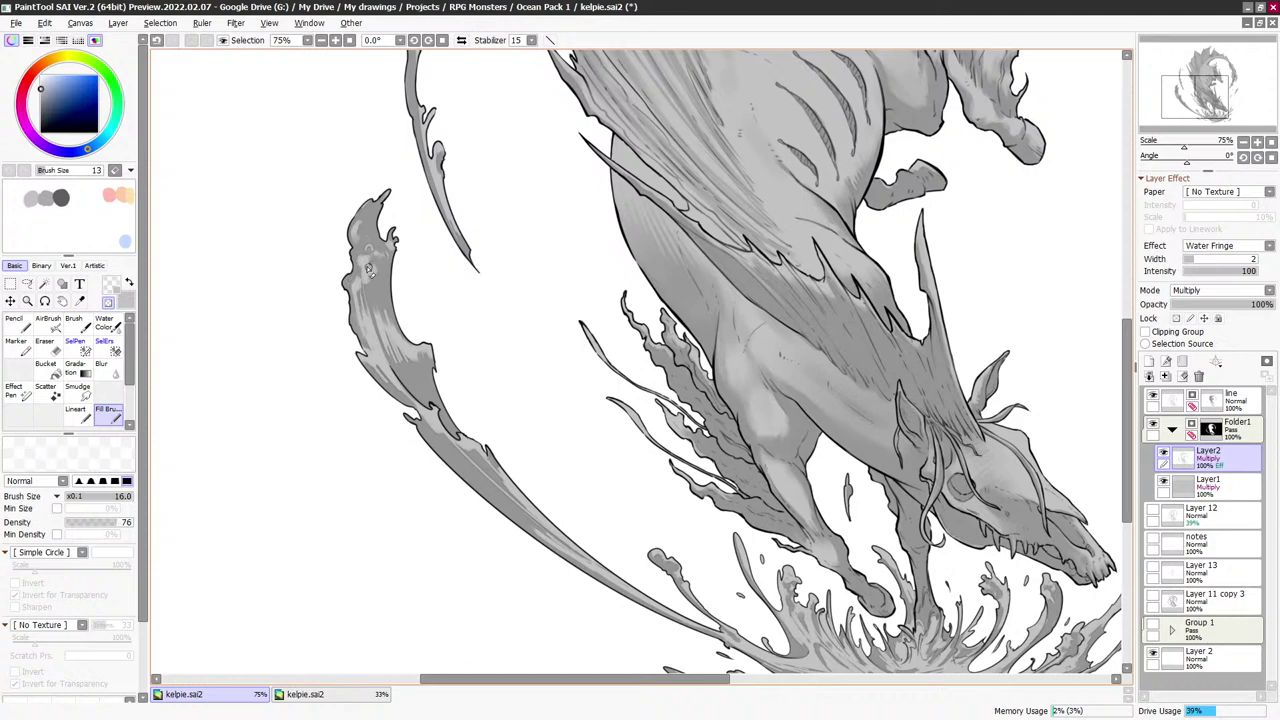
{"action": "key", "text": "a"}
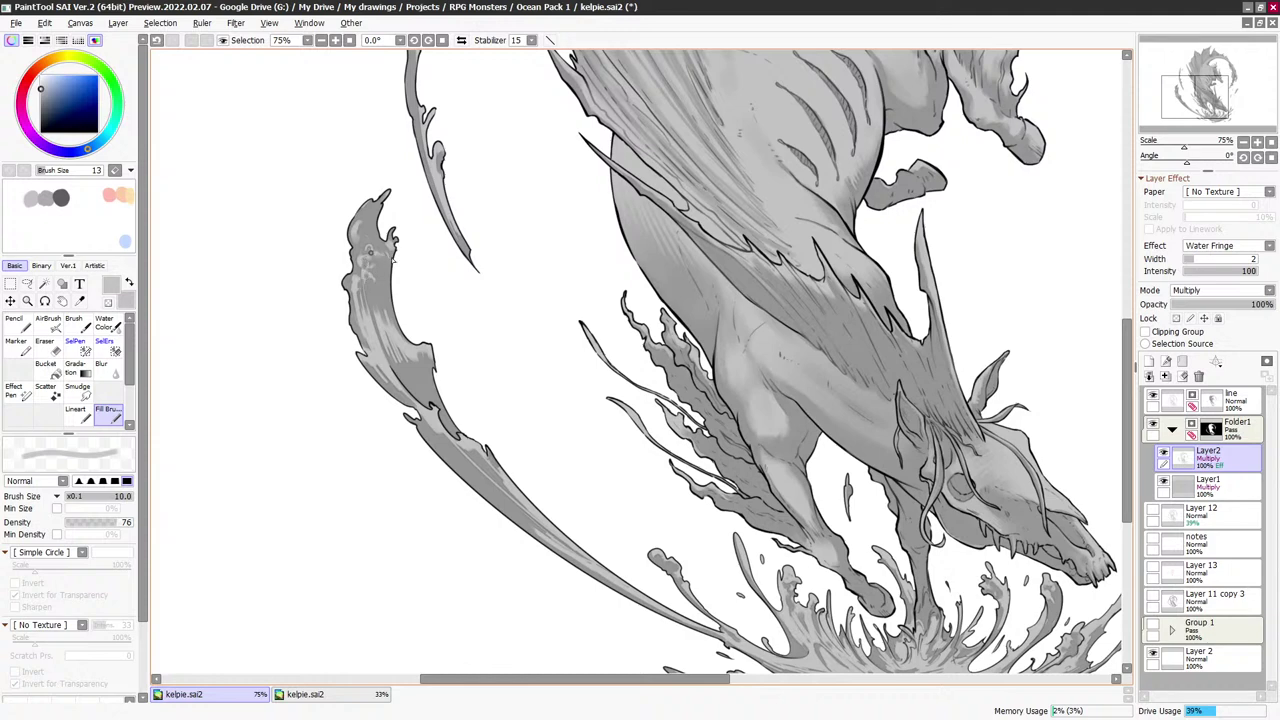
{"action": "left_click_drag", "start_coordinate": [580, 263], "coordinate": [608, 193]}
{"action": "key", "text": "a"}
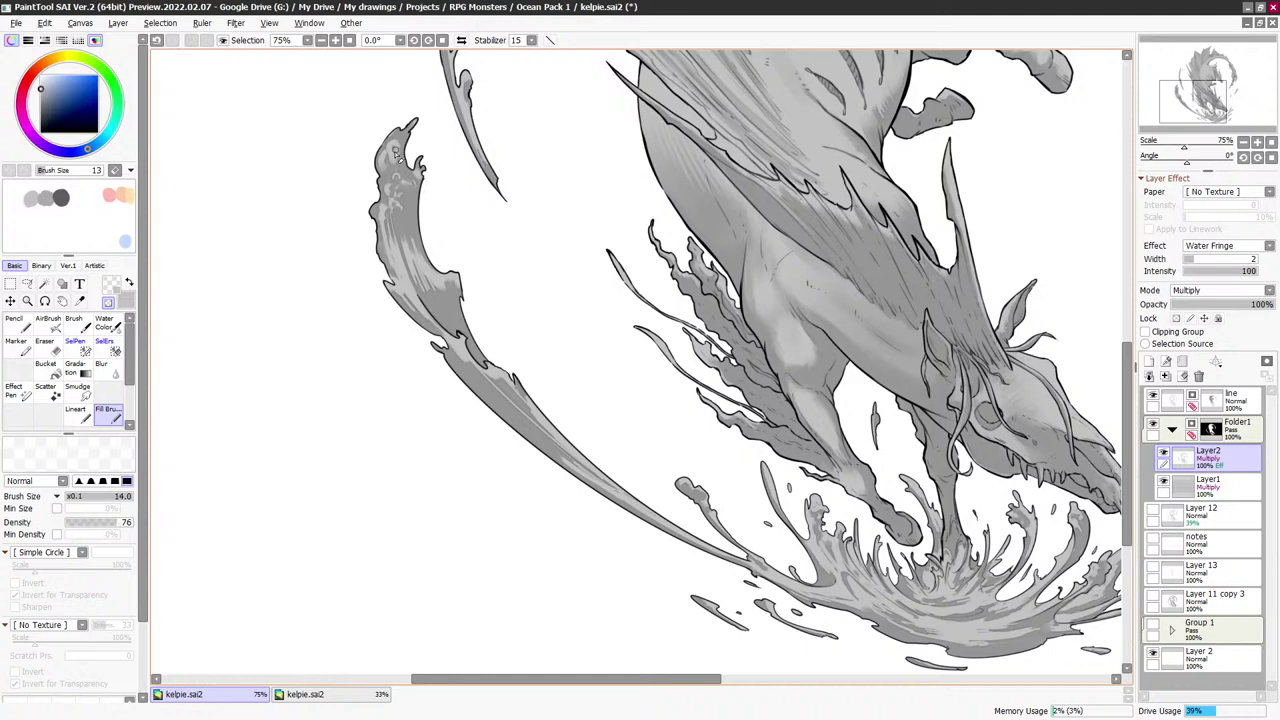
{"action": "key", "text": "a"}
Try shading the body's outer edge beside the long thin spine in gray at size 50, and undo the stroke
{"action": "left_click_drag", "start_coordinate": [574, 175], "coordinate": [544, 207]}
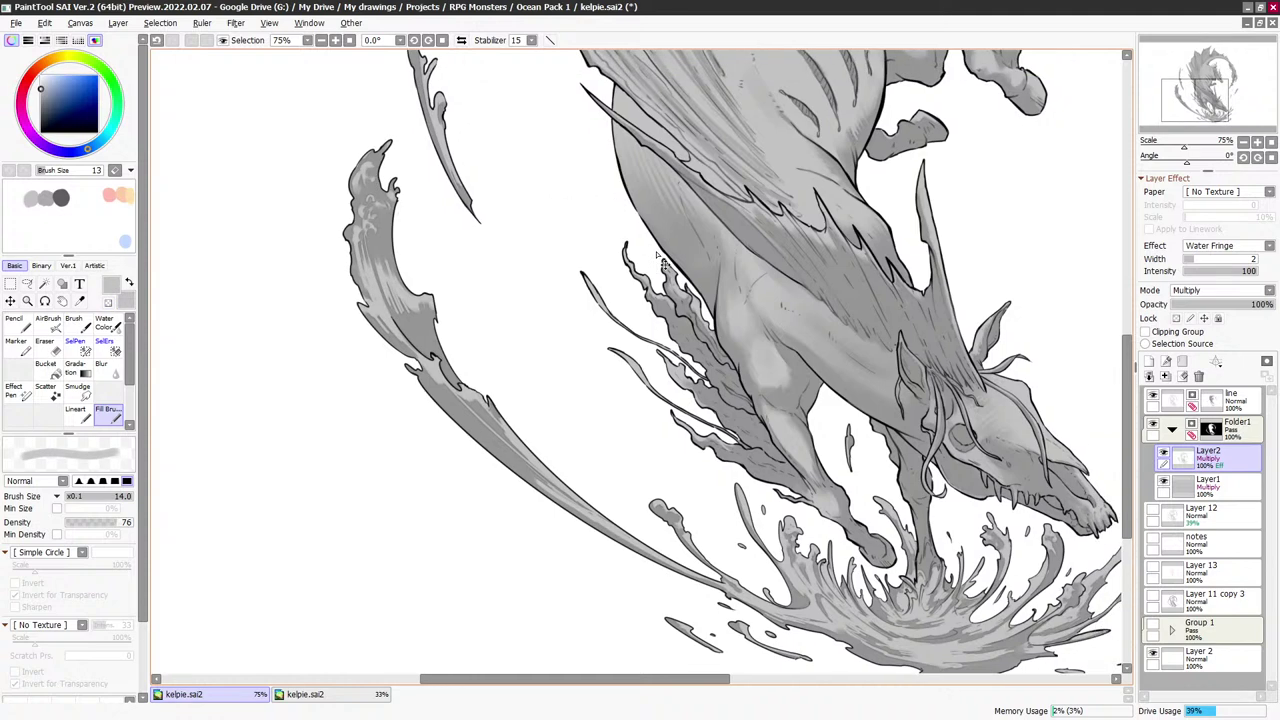
{"action": "scroll", "coordinate": [968, 374], "scroll_direction": "down", "scroll_amount": 3}
{"action": "mouse_move", "coordinate": [1081, 357]}
{"action": "left_mouse_down"}
{"action": "mouse_move", "coordinate": [913, 397]}
{"action": "mouse_move", "coordinate": [805, 459]}
{"action": "mouse_move", "coordinate": [829, 500]}
{"action": "left_mouse_up"}
{"action": "scroll", "coordinate": [805, 458], "scroll_direction": "up", "scroll_amount": 1}
{"action": "scroll", "coordinate": [829, 500], "scroll_direction": "up", "scroll_amount": 1}
{"action": "key", "text": "minus"}
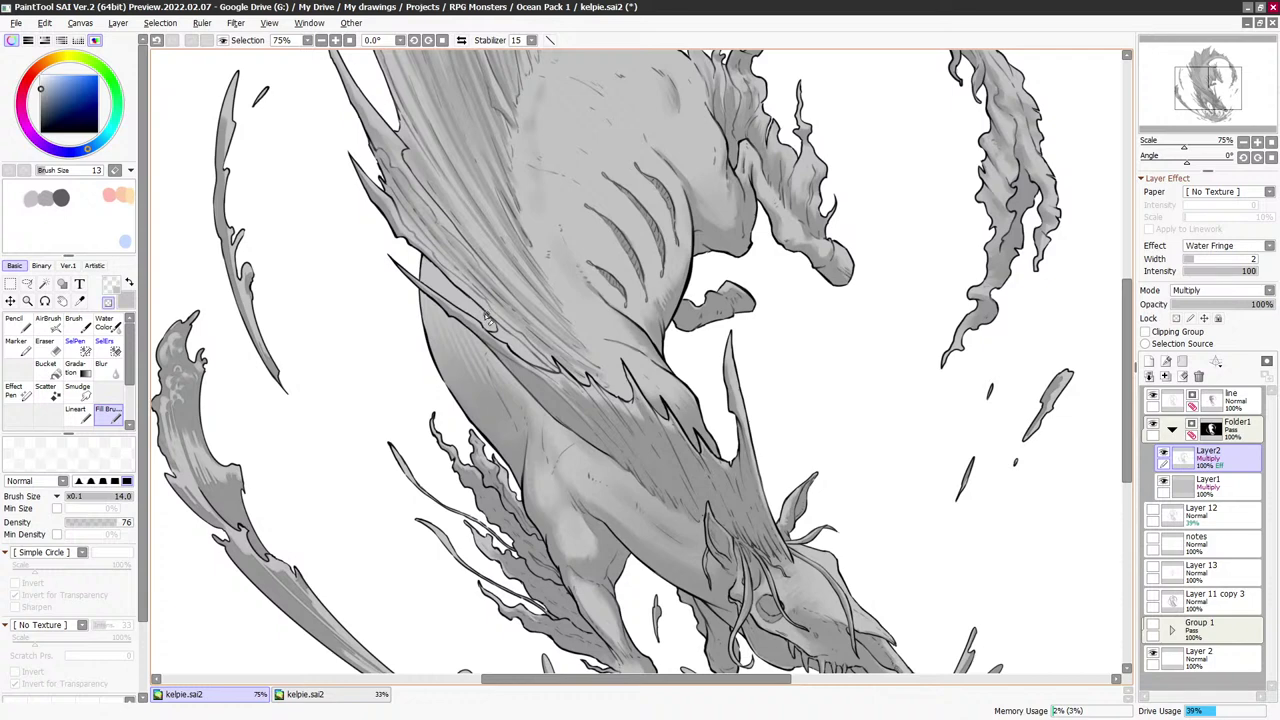
{"action": "key", "text": "minus"}
{"action": "key", "text": "bracketright"}
{"action": "key", "text": "bracketright"}
{"action": "key", "text": "bracketright"}
{"action": "key", "text": "bracketright"}
{"action": "key", "text": "bracketright"}
{"action": "left_click_drag", "start_coordinate": [416, 256], "coordinate": [482, 322]}
{"action": "key", "text": "ctrl+z"}
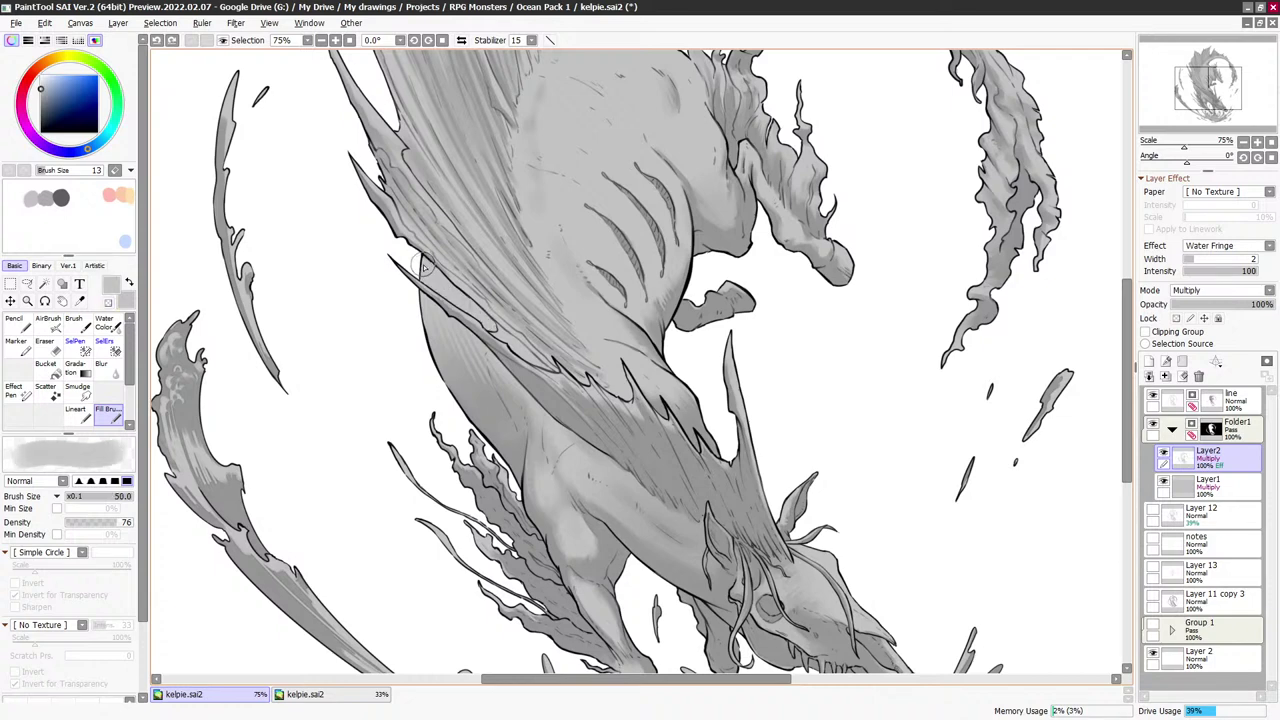
Shade the body's outer edge above the long thin spine in gray, settling on size 60 after undoing the smaller attempts
{"action": "mouse_move", "coordinate": [418, 258]}
{"action": "left_mouse_down"}
{"action": "mouse_move", "coordinate": [501, 333]}
{"action": "mouse_move", "coordinate": [379, 219]}
{"action": "mouse_move", "coordinate": [420, 257]}
{"action": "left_mouse_up"}
{"action": "key", "text": "ctrl+z"}
{"action": "key", "text": "bracketleft"}
{"action": "key", "text": "bracketleft"}
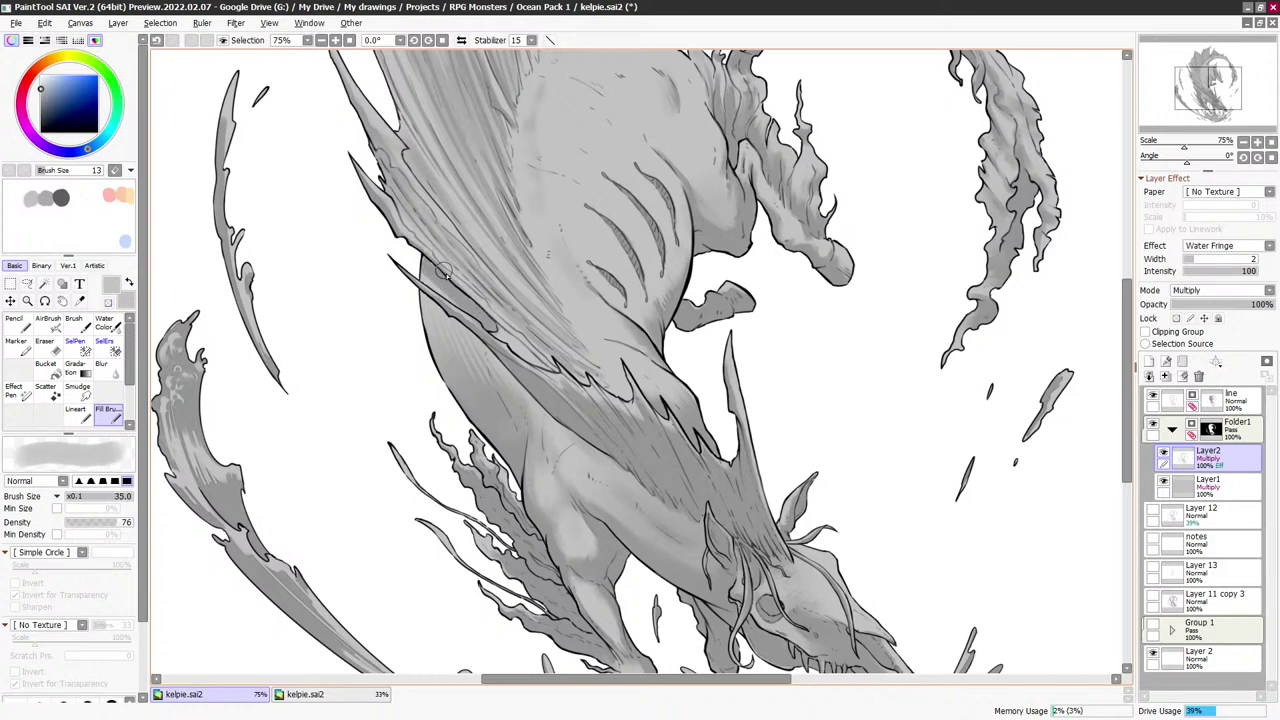
{"action": "key", "text": "ctrl+z"}
{"action": "key", "text": "bracketright"}
{"action": "key", "text": "bracketright"}
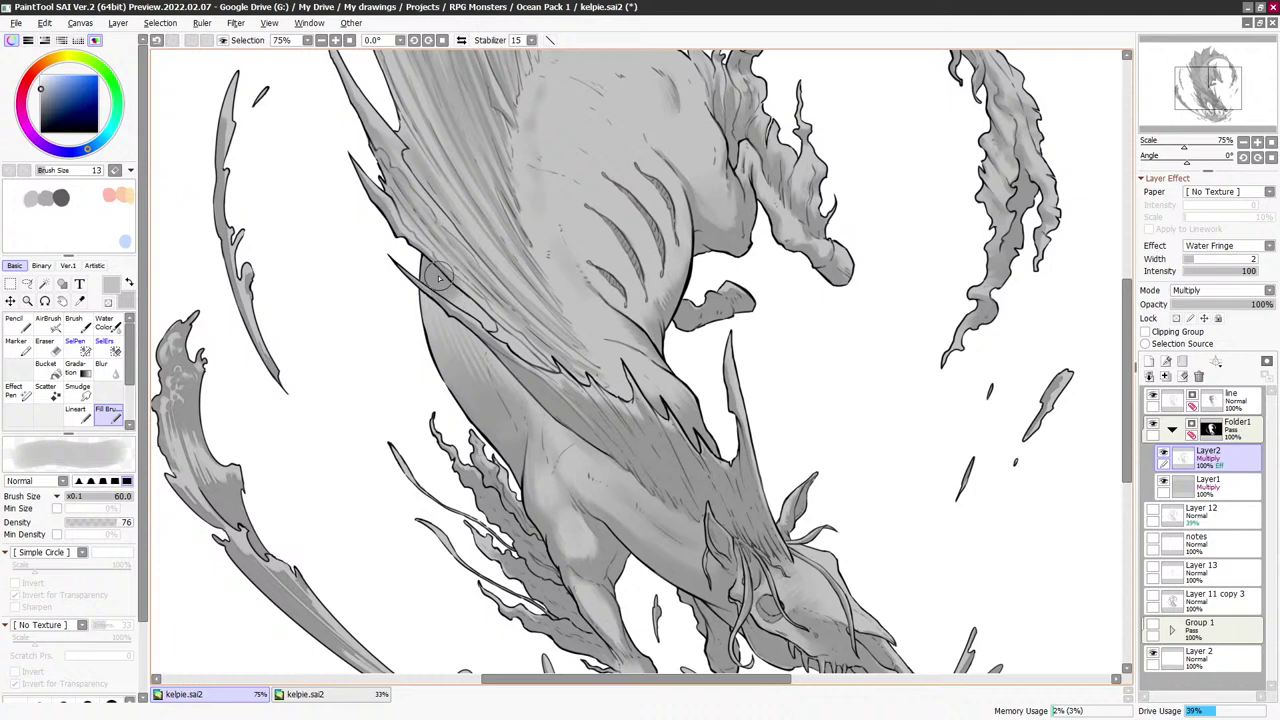
{"action": "left_click_drag", "start_coordinate": [466, 284], "coordinate": [486, 292]}
Shade the middle of the slender curved stream around its small spikes in gray at sizes 20 and 12
{"action": "mouse_move", "coordinate": [318, 224]}
{"action": "left_mouse_down"}
{"action": "mouse_move", "coordinate": [417, 271]}
{"action": "mouse_move", "coordinate": [495, 212]}
{"action": "left_mouse_up"}
{"action": "key", "text": "minus"}
{"action": "key", "text": "bracketleft"}
{"action": "key", "text": "bracketleft"}
{"action": "key", "text": "bracketleft"}
{"action": "key", "text": "bracketleft"}
{"action": "key", "text": "bracketleft"}
{"action": "key", "text": "bracketleft"}
{"action": "key", "text": "bracketleft"}
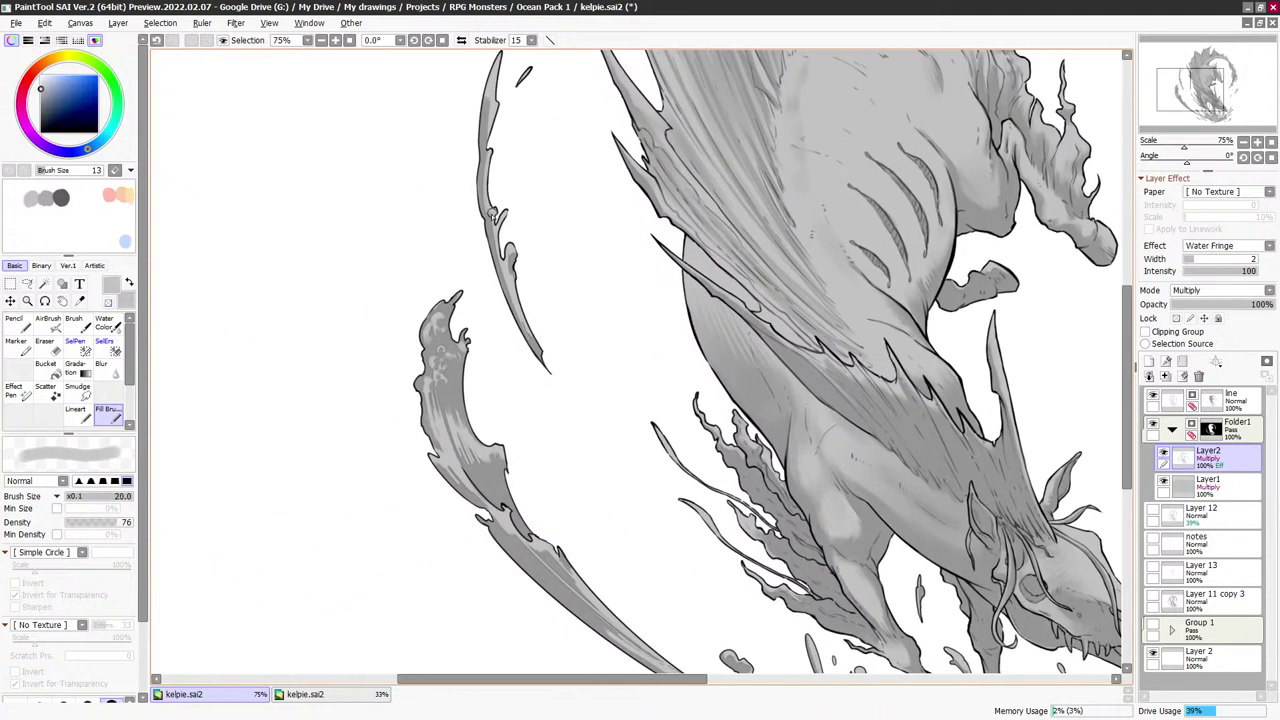
{"action": "key", "text": "bracketleft"}
{"action": "key", "text": "bracketleft"}
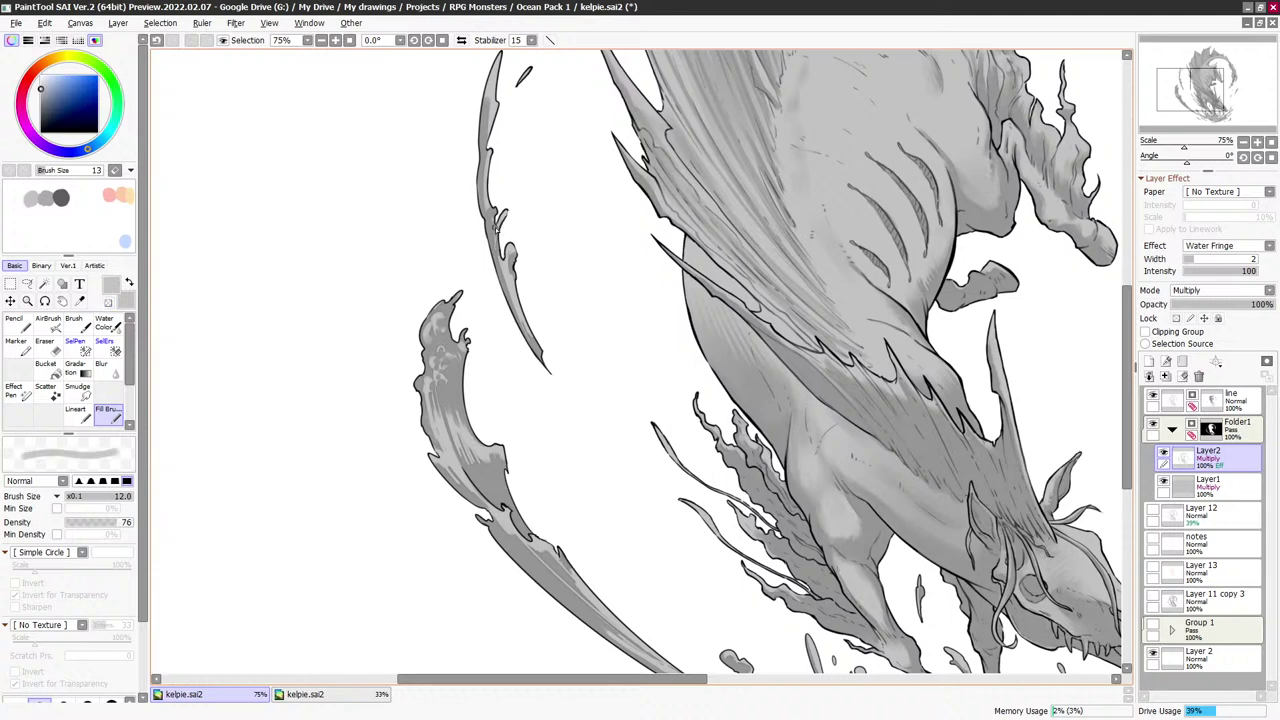
Lighten the slender stream's lower part with transparent color at size 12, and shade along it again in gray
{"action": "key", "text": "e"}
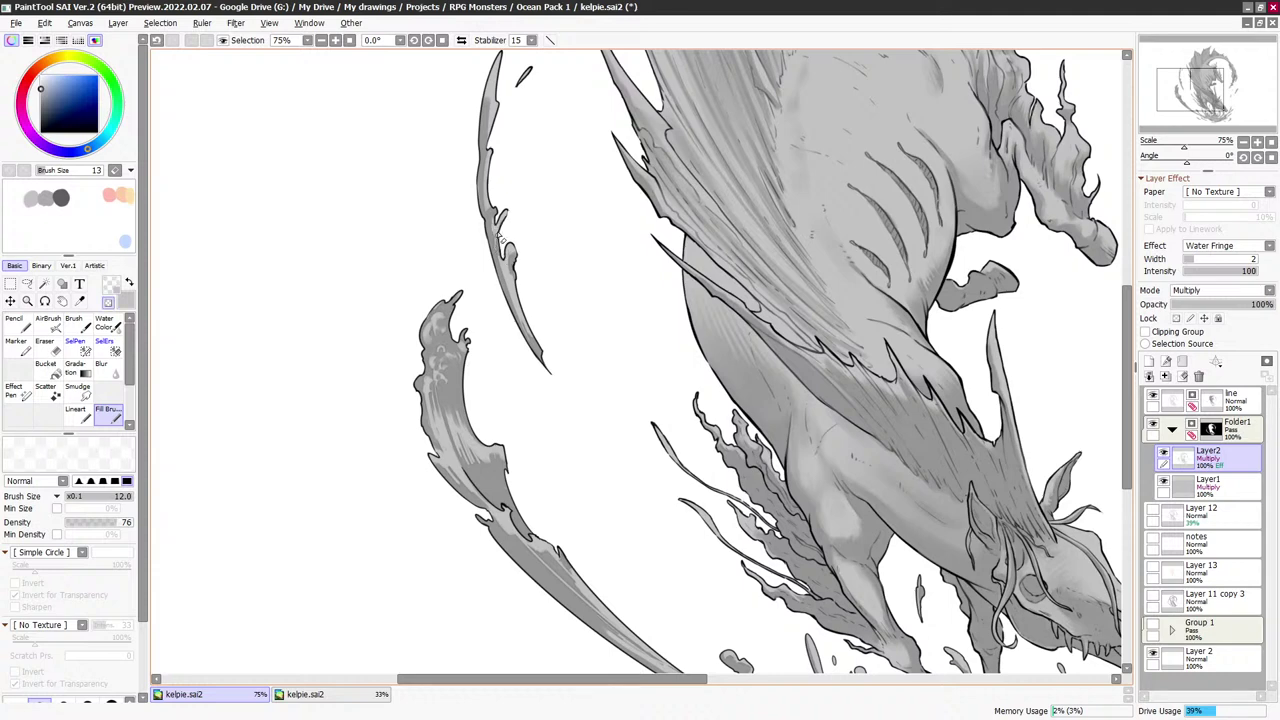
{"action": "left_click_drag", "start_coordinate": [501, 270], "coordinate": [540, 354]}
{"action": "key", "text": "minus"}
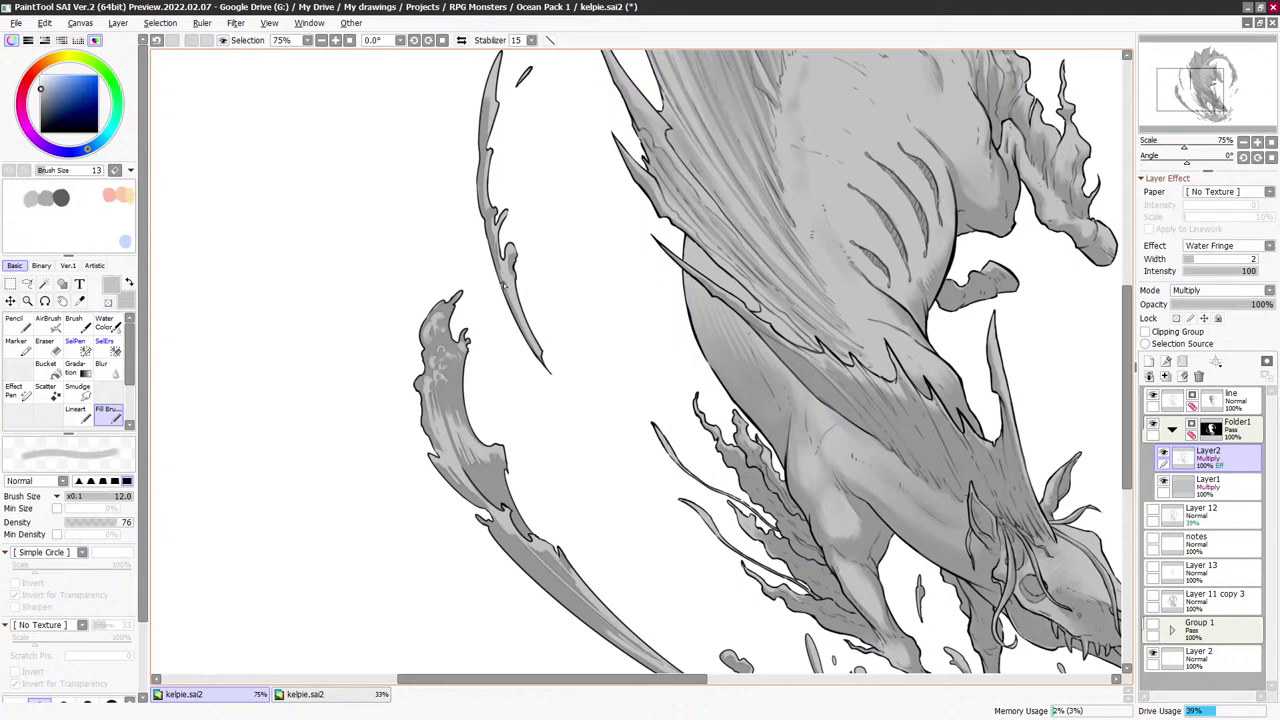
{"action": "left_click_drag", "start_coordinate": [507, 280], "coordinate": [537, 351]}
{"action": "left_click_drag", "start_coordinate": [521, 305], "coordinate": [536, 345]}
Carve light into the slender stream's lower end with transparent color at size 8, and restore shadow in gray with a smaller brush
{"action": "key", "text": "minus"}
{"action": "key", "text": "bracketleft"}
{"action": "key", "text": "bracketleft"}
{"action": "key", "text": "bracketleft"}
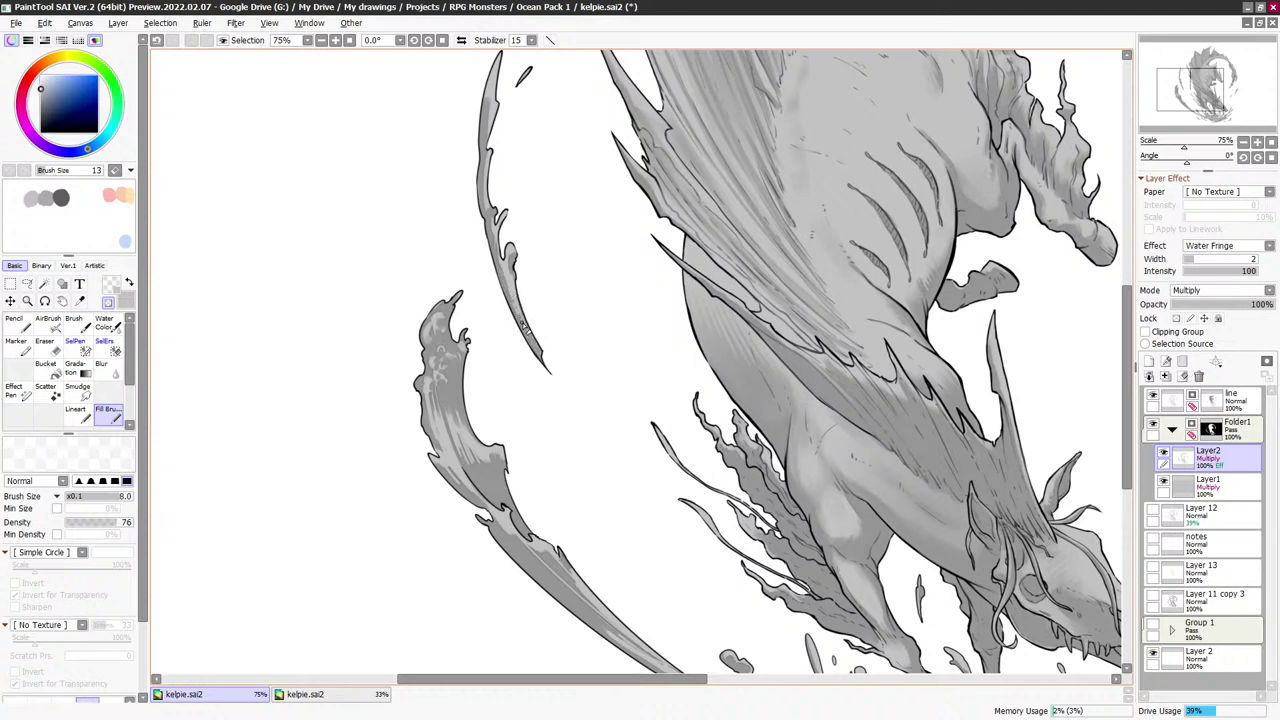
{"action": "key", "text": "e"}
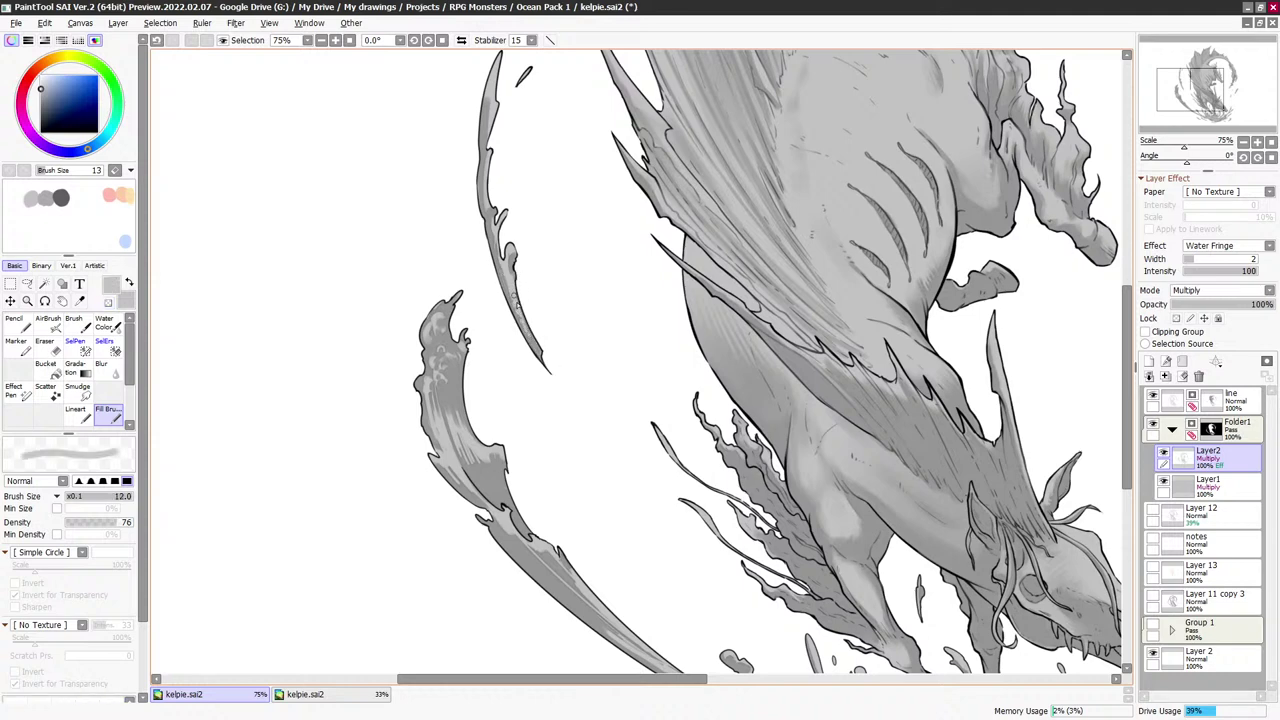
{"action": "key", "text": "bracketleft"}
{"action": "key", "text": "bracketleft"}
{"action": "key", "text": "bracketleft"}
{"action": "left_click_drag", "start_coordinate": [509, 282], "coordinate": [525, 330]}
Carve a fine light streak down the slender stream's lower part with transparent color at size 5
{"action": "key", "text": "minus"}
{"action": "key", "text": "bracketleft"}
{"action": "key", "text": "bracketleft"}
{"action": "key", "text": "bracketleft"}
{"action": "left_click_drag", "start_coordinate": [507, 276], "coordinate": [533, 333]}
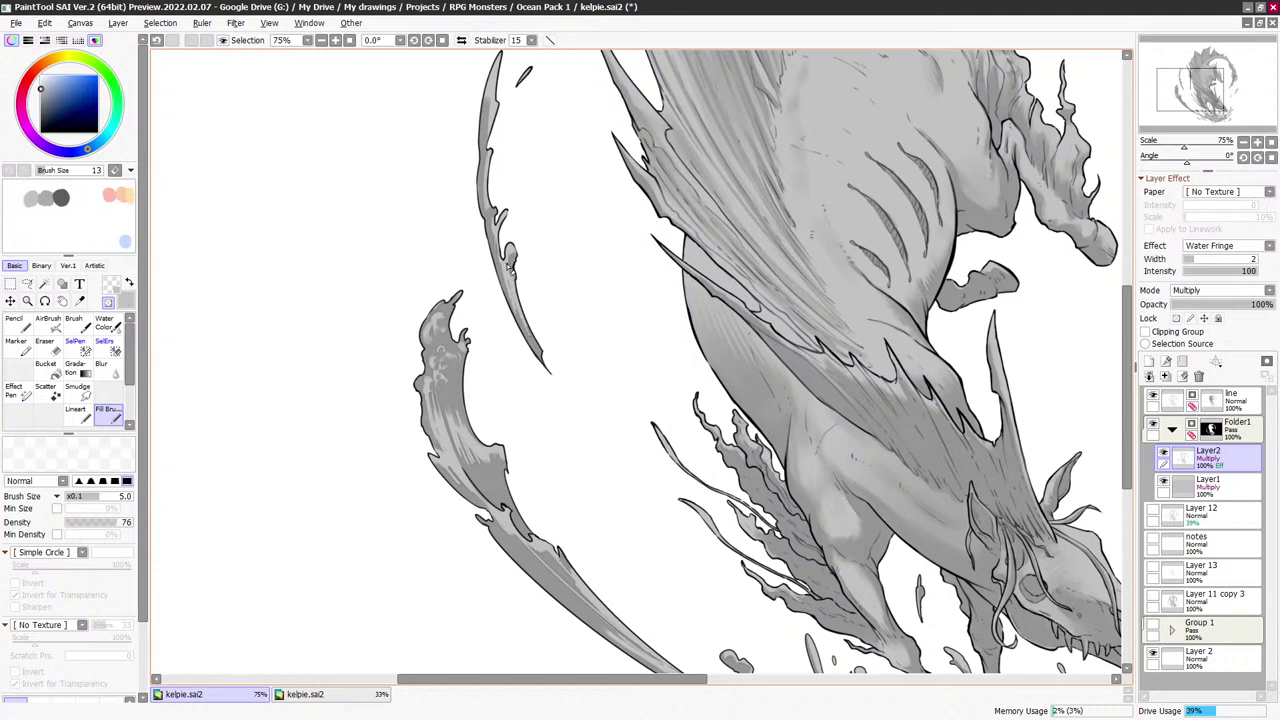
Lighten the slender stream's middle by its small spikes with transparent color at size 8, and shade it again in gray at size 12
{"action": "left_click_drag", "start_coordinate": [512, 221], "coordinate": [516, 247]}
{"action": "key", "text": "bracketright"}
{"action": "key", "text": "bracketright"}
{"action": "key", "text": "bracketright"}
{"action": "key", "text": "bracketright"}
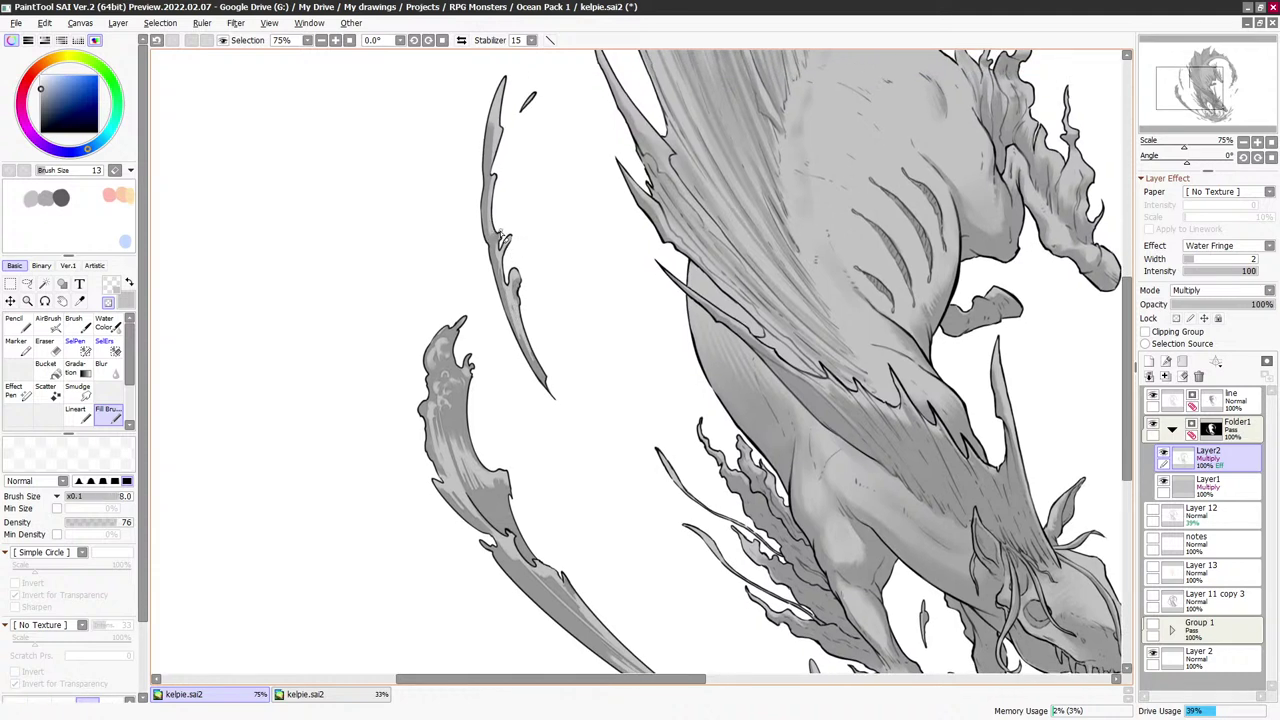
{"action": "scroll", "coordinate": [531, 240], "scroll_direction": "up", "scroll_amount": 1}
{"action": "key", "text": "bracketright"}
{"action": "key", "text": "bracketright"}
{"action": "key", "text": "bracketright"}
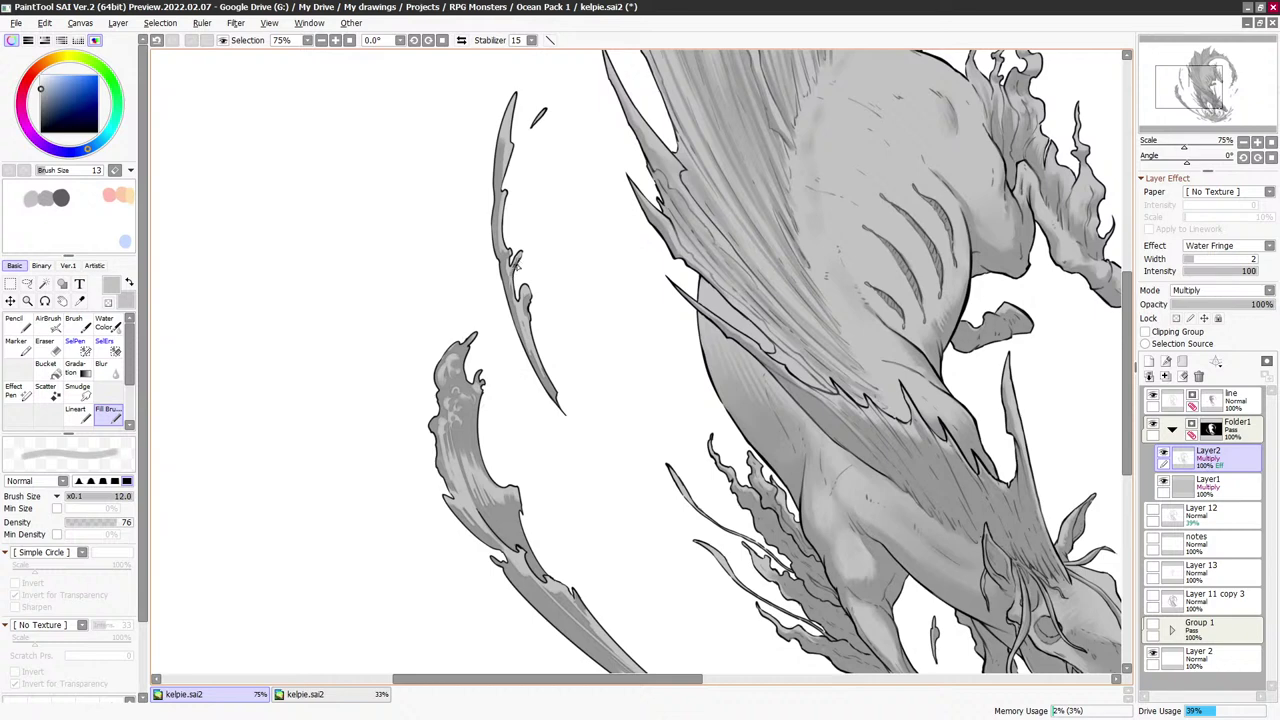
{"action": "key", "text": "bracketright"}
Carve light around the slender stream's middle spikes and lower part with transparent color at sizes 10 and 6
{"action": "key", "text": "minus"}
{"action": "key", "text": "minus"}
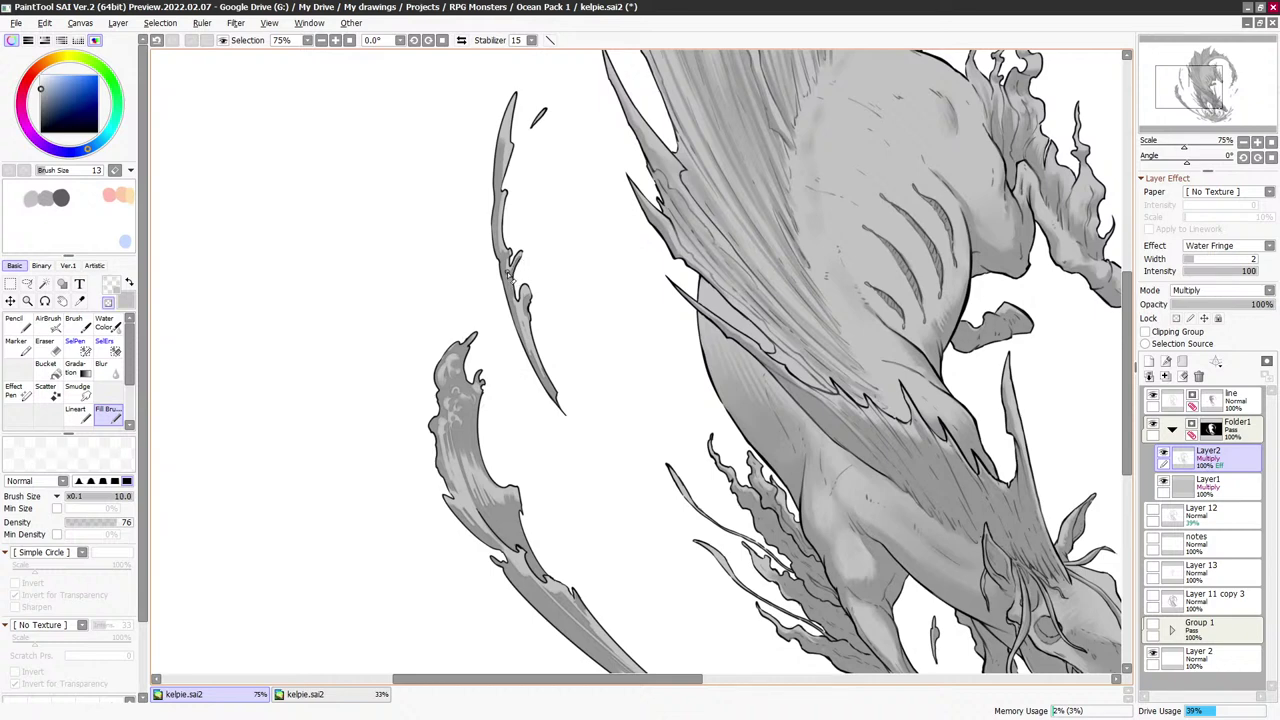
{"action": "key", "text": "bracketleft"}
{"action": "key", "text": "bracketleft"}
{"action": "key", "text": "bracketleft"}
{"action": "key", "text": "bracketleft"}
{"action": "key", "text": "bracketleft"}
{"action": "key", "text": "bracketleft"}
{"action": "left_click_drag", "start_coordinate": [527, 258], "coordinate": [522, 310]}
{"action": "key", "text": "ctrl+z"}
{"action": "key", "text": "bracketright"}
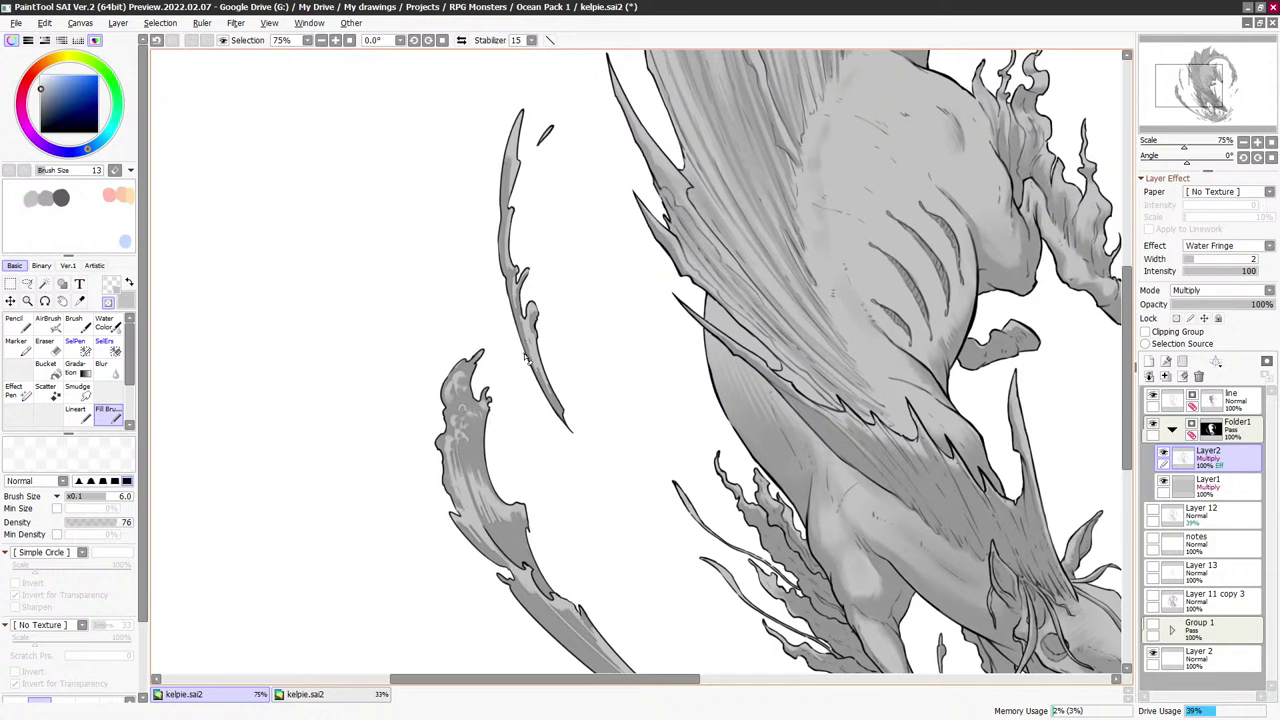
{"action": "left_click_drag", "start_coordinate": [502, 265], "coordinate": [547, 342]}
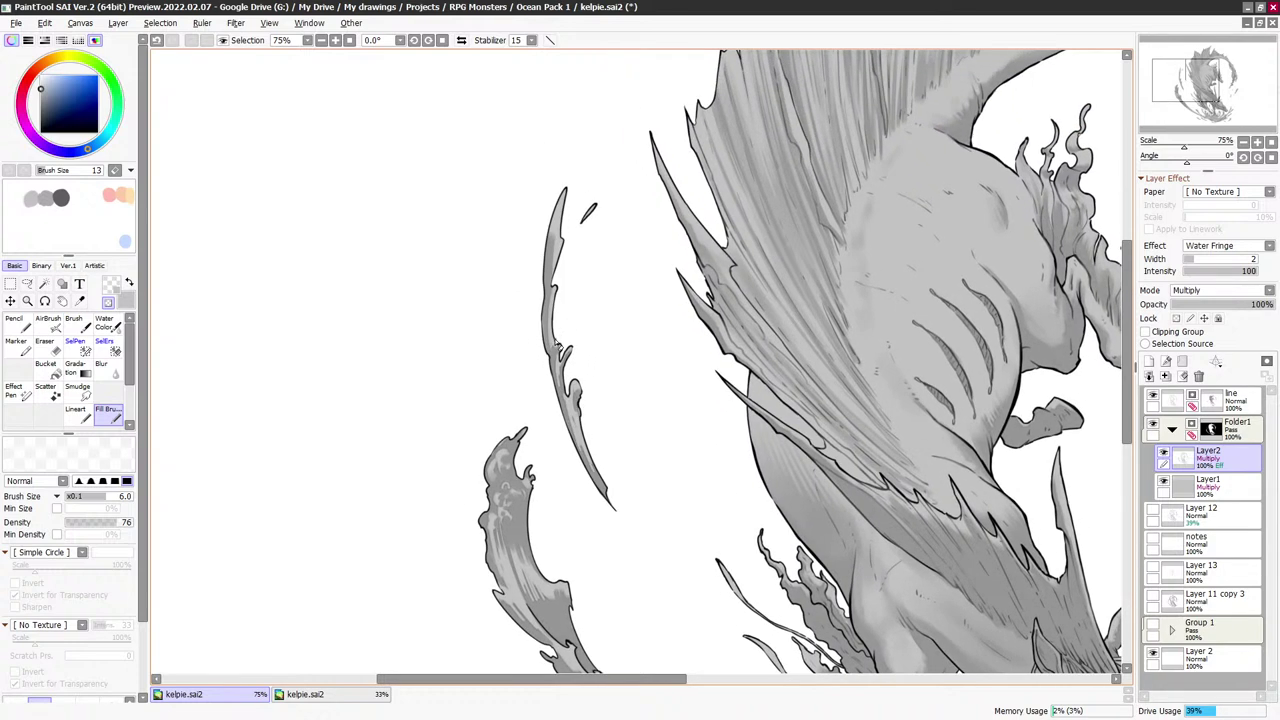
Shade the slender stream's body just above its small spikes in gray with the brush enlarged to size 25
{"action": "key", "text": "minus"}
{"action": "key", "text": "bracketright"}
{"action": "key", "text": "bracketright"}
{"action": "key", "text": "bracketright"}
{"action": "key", "text": "bracketright"}
{"action": "key", "text": "bracketright"}
{"action": "key", "text": "bracketright"}
{"action": "key", "text": "bracketright"}
{"action": "key", "text": "bracketright"}
{"action": "key", "text": "bracketright"}
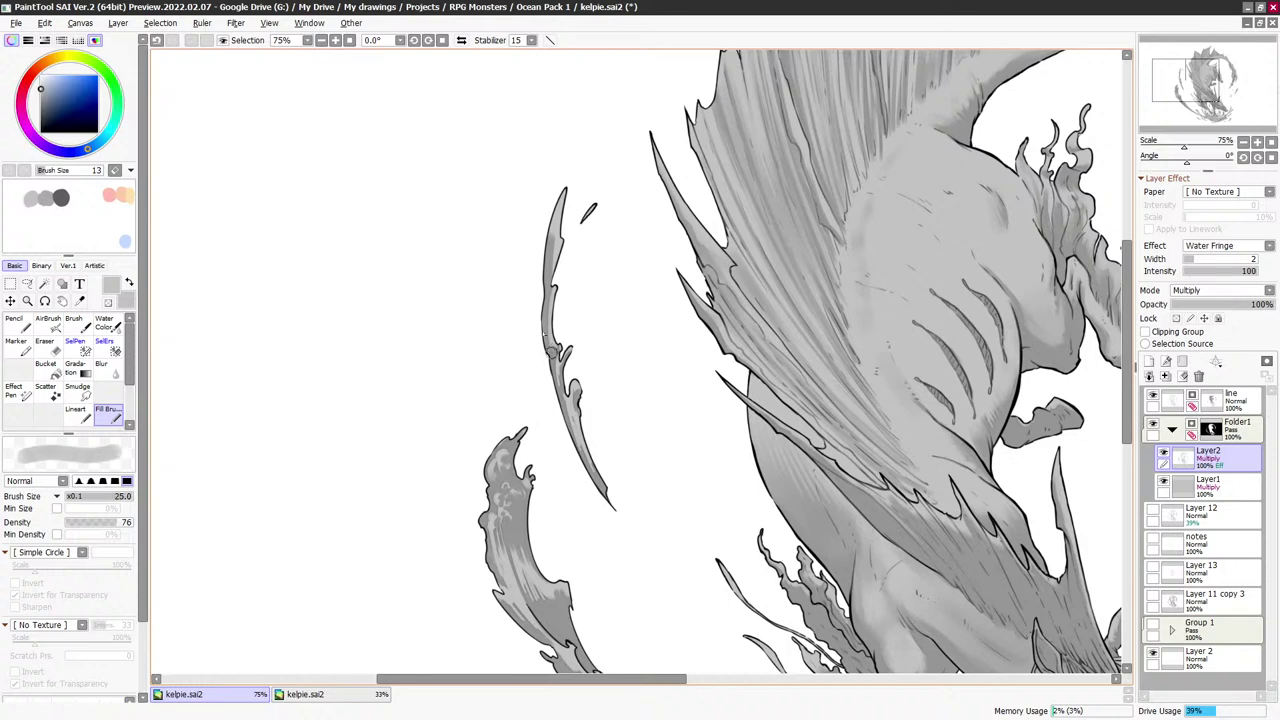
Lighten the slender stream's upper half with transparent color at size 14 and smaller sizes
{"action": "key", "text": "x"}
{"action": "key", "text": "bracketleft"}
{"action": "key", "text": "bracketleft"}
{"action": "key", "text": "bracketleft"}
{"action": "key", "text": "bracketleft"}
{"action": "key", "text": "bracketleft"}
{"action": "key", "text": "bracketleft"}
{"action": "key", "text": "bracketleft"}
{"action": "key", "text": "bracketleft"}
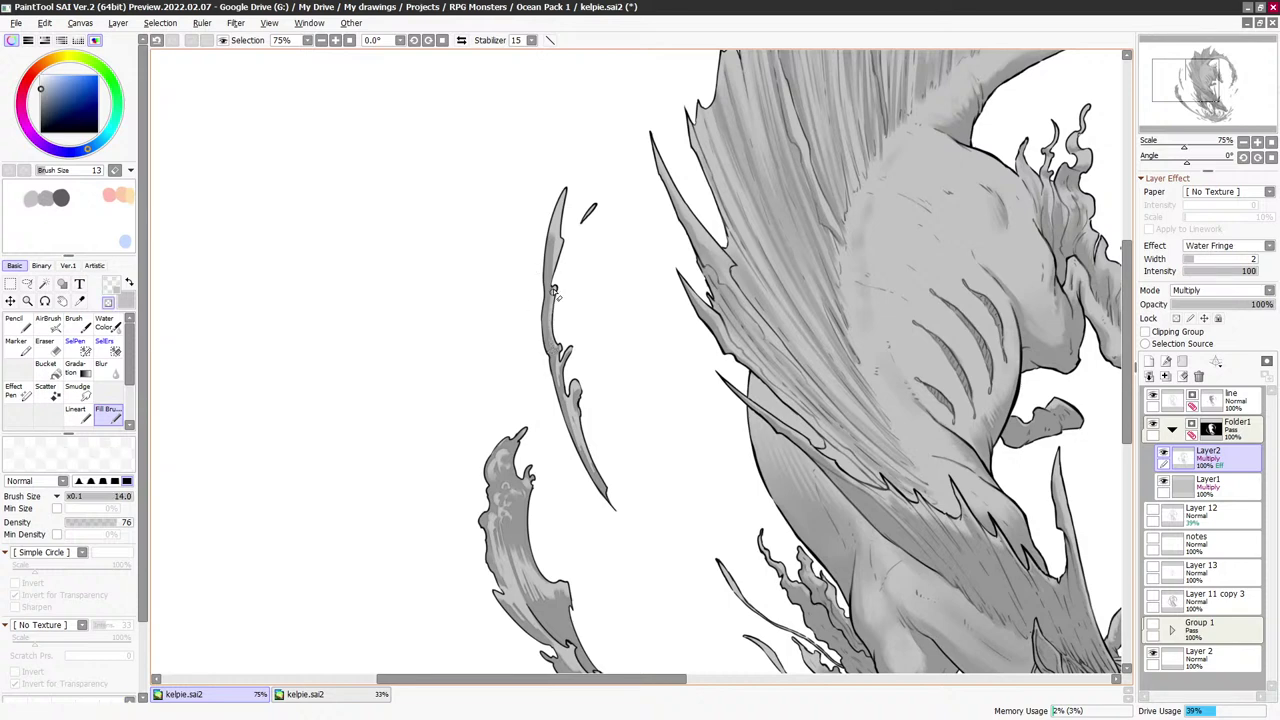
{"action": "key", "text": "bracketleft"}
{"action": "key", "text": "bracketleft"}
{"action": "key", "text": "bracketleft"}
{"action": "key", "text": "bracketleft"}
{"action": "key", "text": "bracketleft"}
Restore shadow along the slender stream's upper part in gray, starting at size 3.5 and enlarging the brush
{"action": "key", "text": "x"}
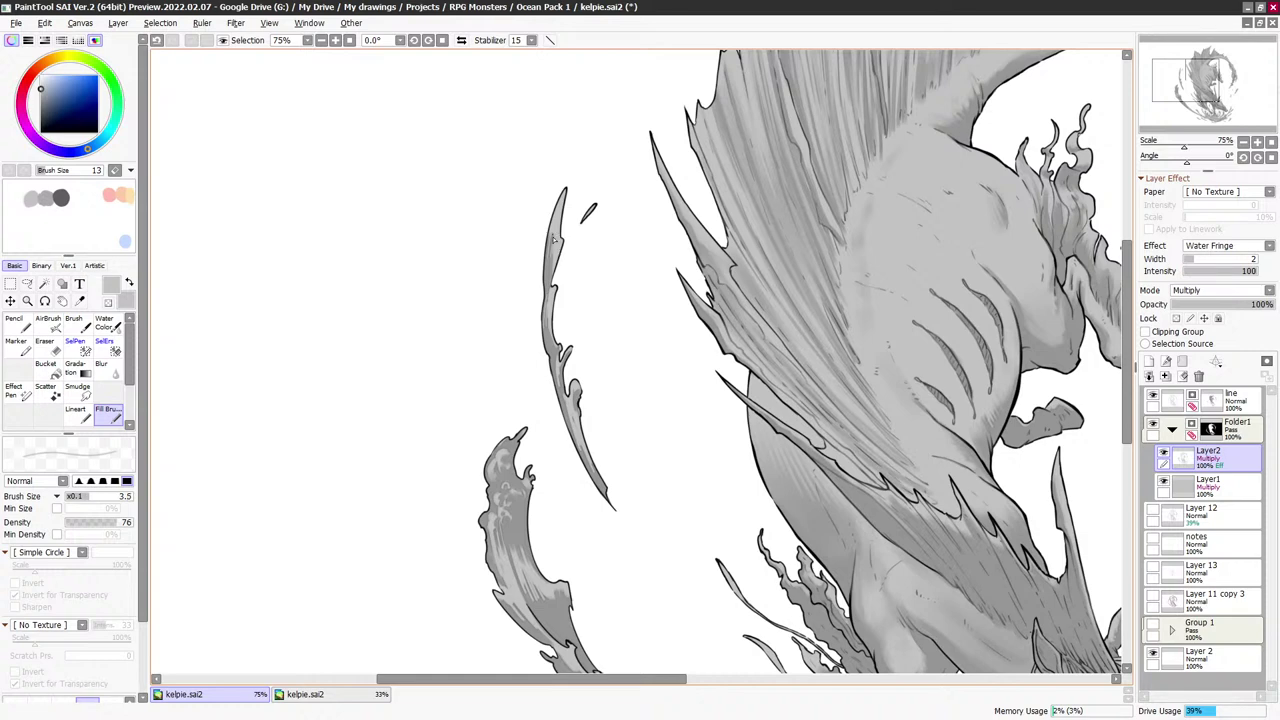
{"action": "key", "text": "bracketright"}
{"action": "key", "text": "bracketright"}
{"action": "key", "text": "bracketright"}
{"action": "key", "text": "bracketright"}
{"action": "key", "text": "bracketright"}
{"action": "key", "text": "bracketright"}
{"action": "key", "text": "bracketright"}
{"action": "key", "text": "bracketright"}
{"action": "key", "text": "bracketright"}
{"action": "key", "text": "bracketright"}
{"action": "key", "text": "bracketright"}
{"action": "key", "text": "bracketright"}
{"action": "key", "text": "bracketright"}
{"action": "key", "text": "bracketright"}
{"action": "key", "text": "bracketright"}
{"action": "key", "text": "bracketright"}
Carve light into the slender stream's upper tip with transparent color at sizes 12 and 7
{"action": "key", "text": "x"}
{"action": "key", "text": "bracketleft"}
{"action": "key", "text": "bracketleft"}
{"action": "key", "text": "bracketleft"}
{"action": "key", "text": "bracketleft"}
{"action": "key", "text": "bracketleft"}
{"action": "key", "text": "bracketleft"}
{"action": "key", "text": "bracketleft"}
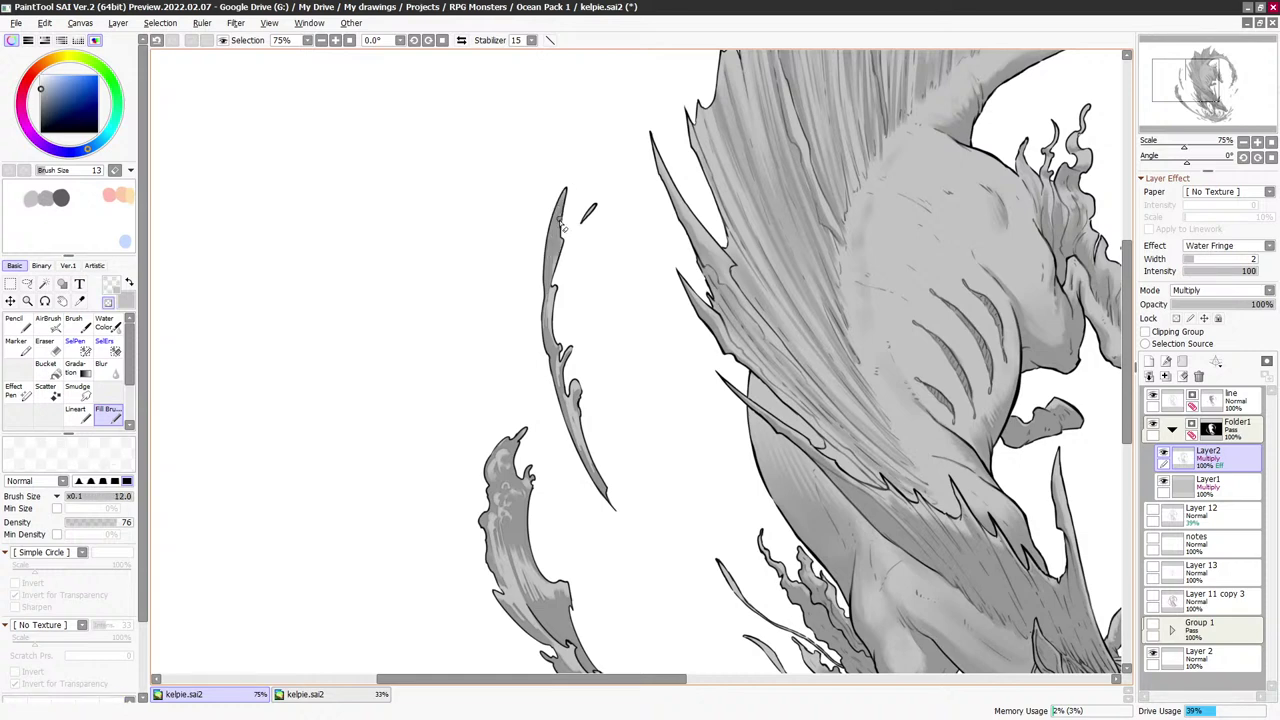
{"action": "key", "text": "bracketleft"}
{"action": "key", "text": "bracketleft"}
{"action": "key", "text": "bracketleft"}
{"action": "key", "text": "bracketleft"}
{"action": "scroll", "coordinate": [731, 333], "scroll_direction": "down", "scroll_amount": 3}
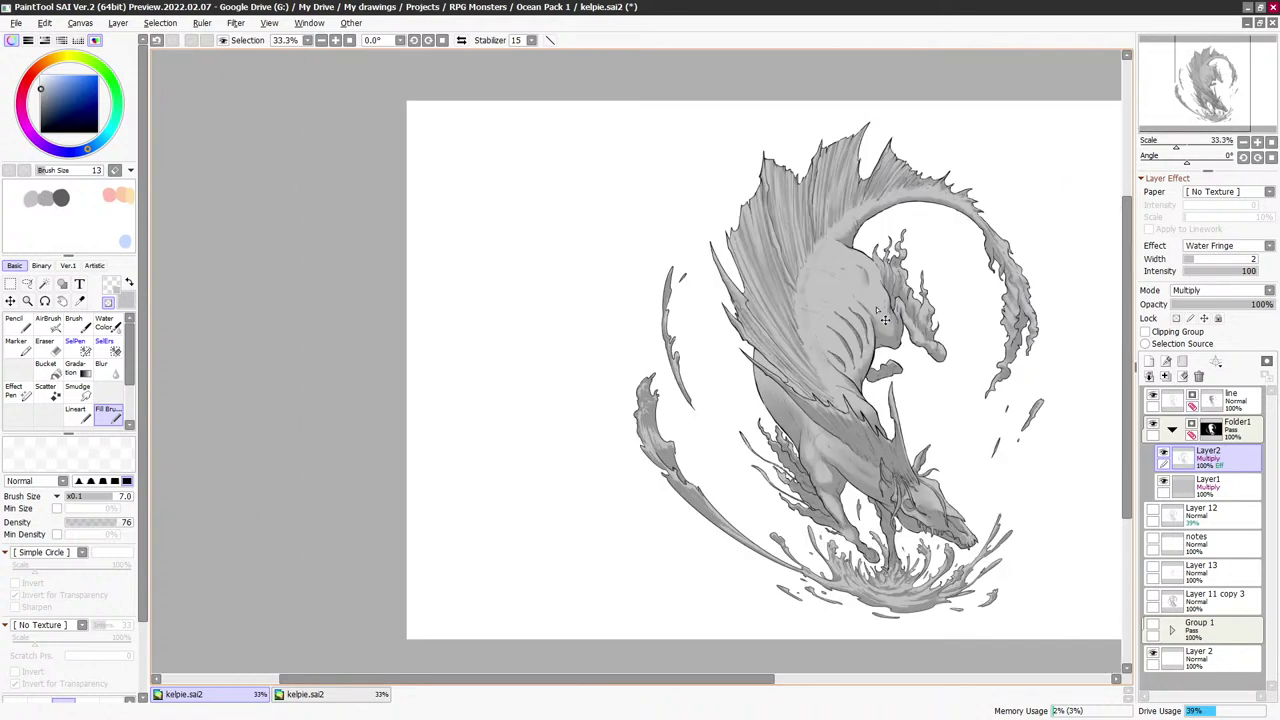
Refine the slender stream's upper end with transparent color at size 9 and gray shading at size 12
{"action": "scroll", "coordinate": [776, 288], "scroll_direction": "up", "scroll_amount": 3}
{"action": "left_click_drag", "start_coordinate": [549, 316], "coordinate": [580, 310]}
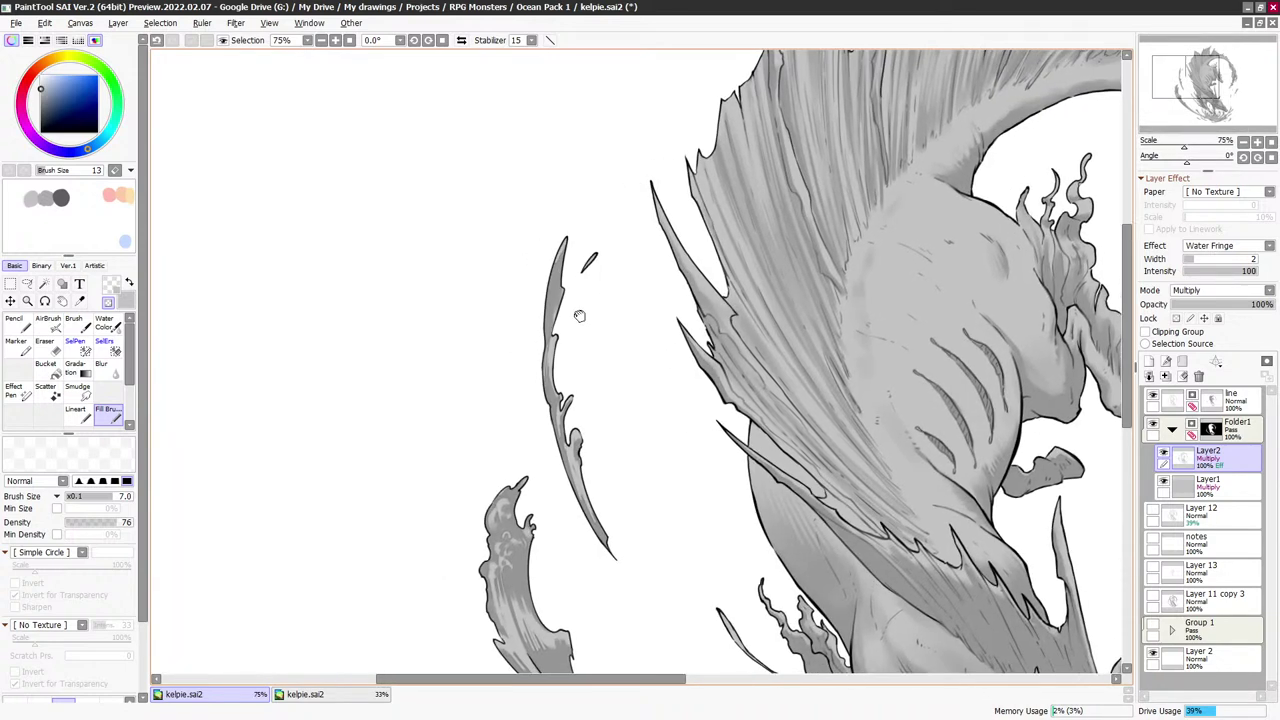
{"action": "key", "text": "bracketright"}
{"action": "key", "text": "bracketright"}
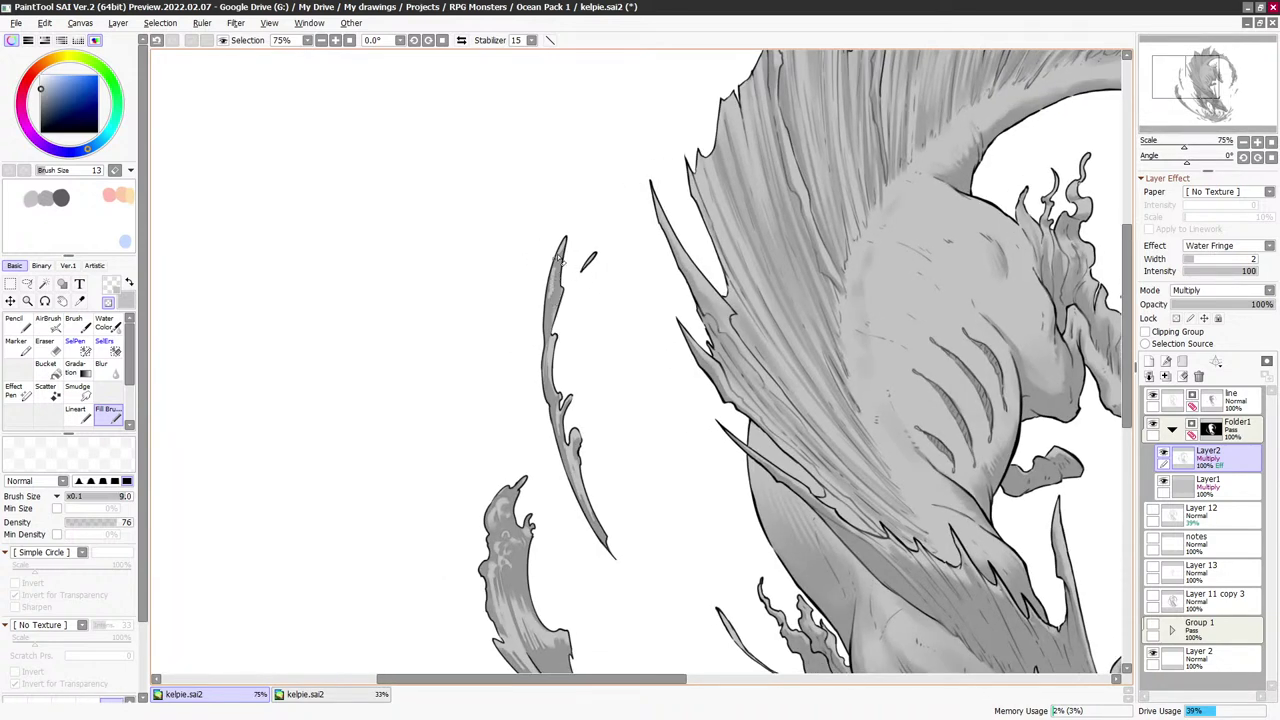
{"action": "key", "text": "bracketright"}
{"action": "key", "text": "bracketright"}
{"action": "key", "text": "bracketright"}
{"action": "key", "text": "bracketright"}
{"action": "key", "text": "bracketright"}
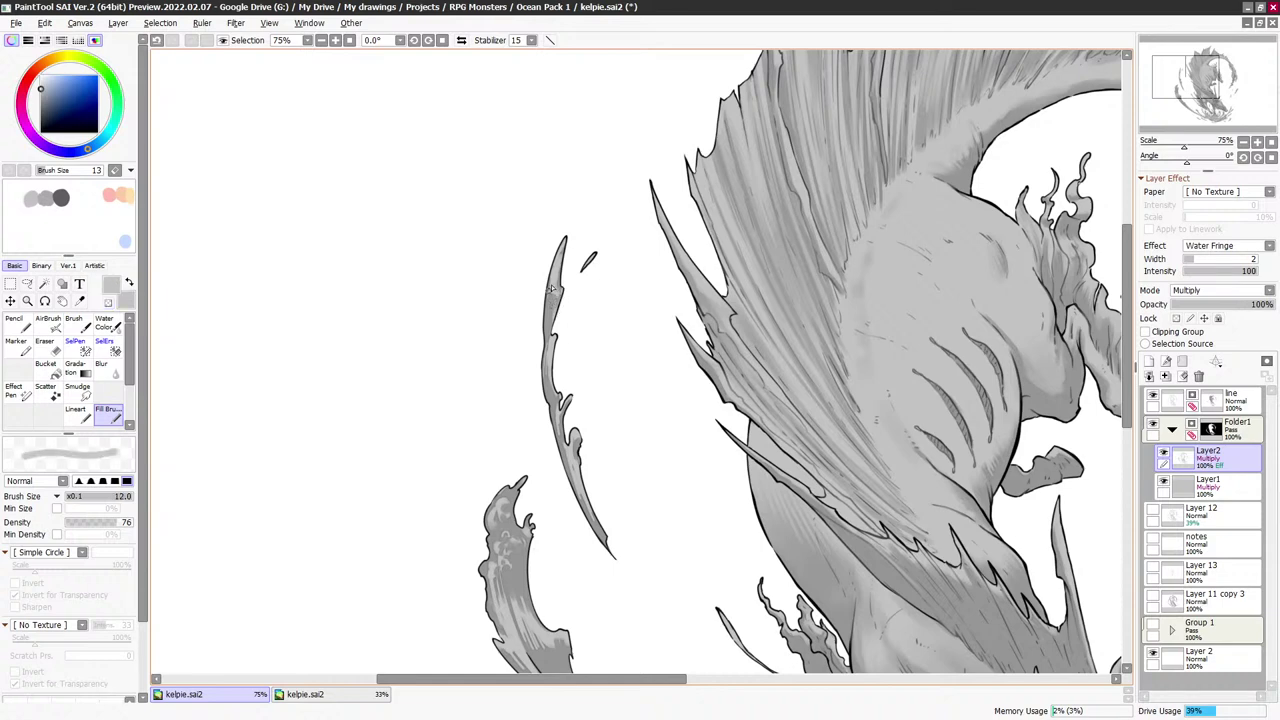
{"action": "key", "text": "minus"}
{"action": "left_click_drag", "start_coordinate": [573, 360], "coordinate": [555, 238]}
Examine the shading across the whole kelpie, including the splash, head and surrounding water streams
{"action": "scroll", "coordinate": [625, 282], "scroll_direction": "down", "scroll_amount": 3}
{"action": "left_click_drag", "start_coordinate": [1007, 473], "coordinate": [805, 439]}
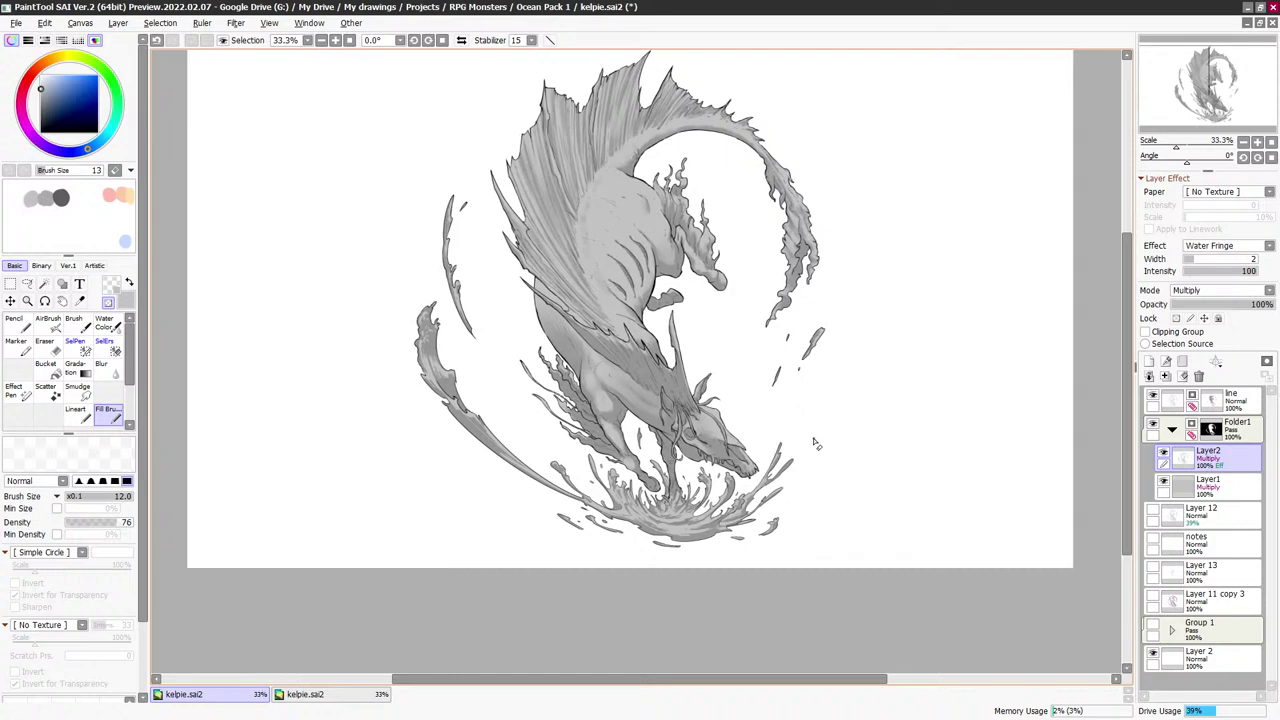
{"action": "left_click_drag", "start_coordinate": [702, 436], "coordinate": [712, 402]}
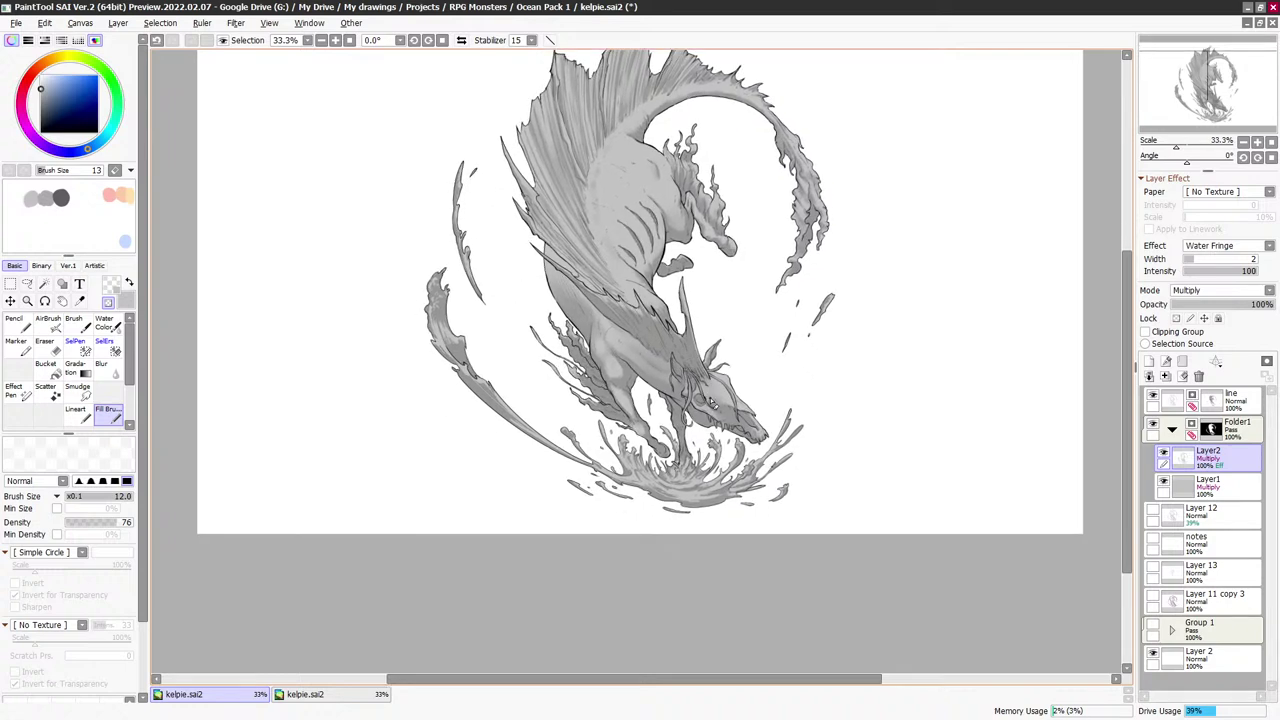
{"action": "scroll", "coordinate": [713, 421], "scroll_direction": "up", "scroll_amount": 4}
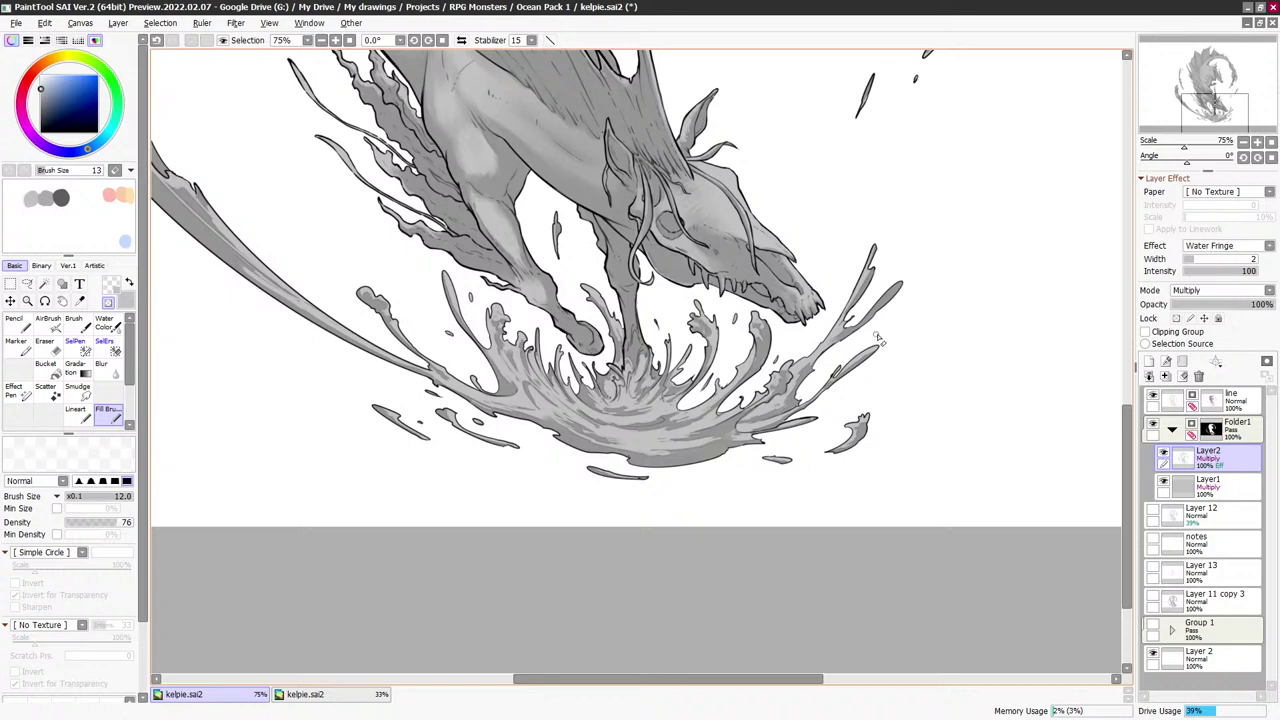
{"action": "left_click_drag", "start_coordinate": [923, 367], "coordinate": [876, 411]}
{"action": "left_click_drag", "start_coordinate": [803, 396], "coordinate": [828, 433]}
{"action": "left_click_drag", "start_coordinate": [839, 352], "coordinate": [832, 490]}
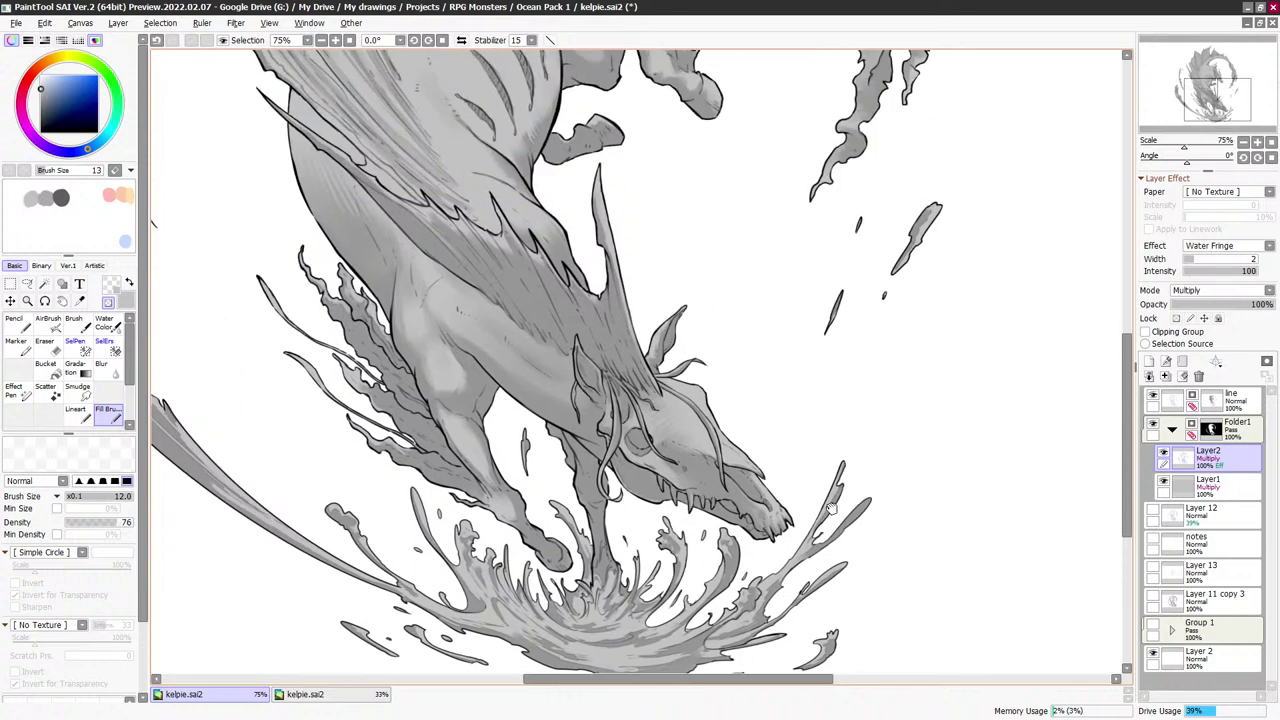
{"action": "left_click_drag", "start_coordinate": [699, 360], "coordinate": [731, 423]}
{"action": "left_click_drag", "start_coordinate": [811, 354], "coordinate": [849, 452]}
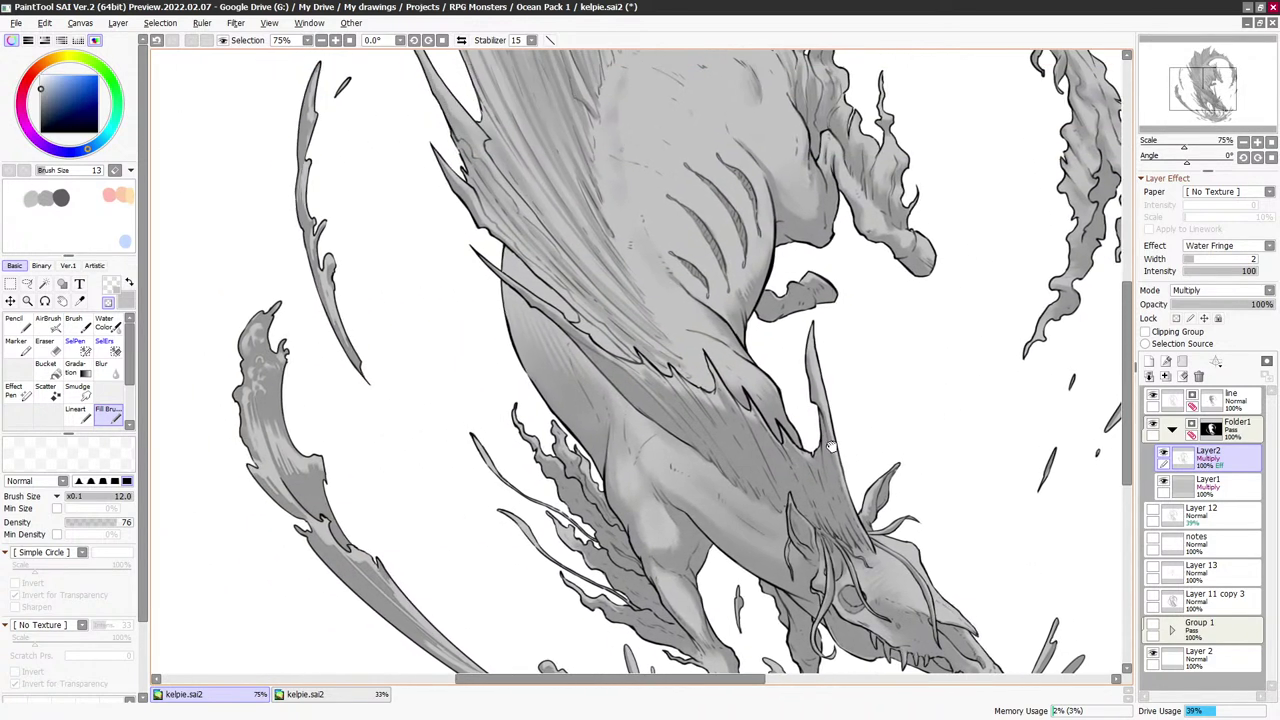
Add fine gray strokes on the kelpie's shoulder beneath the lowest fin spike at sizes 3 and 6
{"action": "key", "text": "minus"}
{"action": "key", "text": "bracketleft"}
{"action": "key", "text": "bracketleft"}
{"action": "key", "text": "bracketleft"}
{"action": "key", "text": "bracketleft"}
{"action": "key", "text": "bracketleft"}
{"action": "key", "text": "bracketleft"}
{"action": "key", "text": "bracketleft"}
{"action": "key", "text": "bracketleft"}
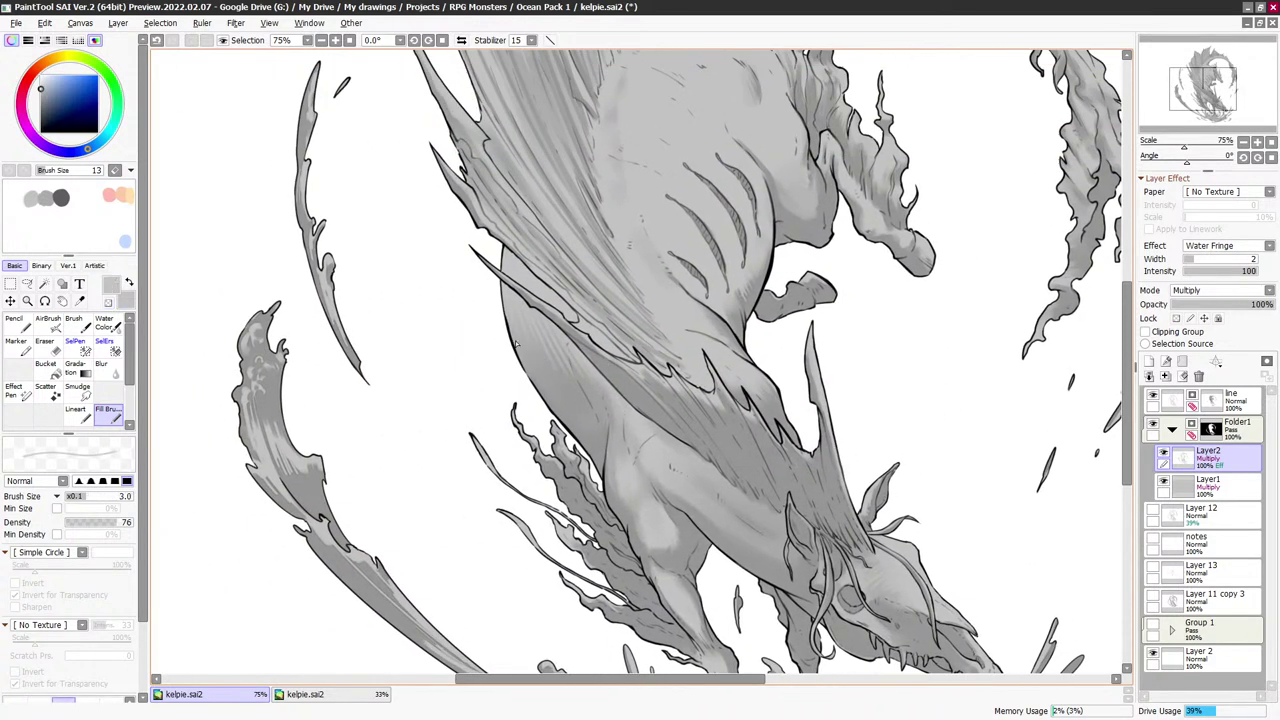
{"action": "key", "text": "bracketright"}
{"action": "key", "text": "bracketright"}
{"action": "key", "text": "bracketright"}
{"action": "key", "text": "bracketright"}
{"action": "key", "text": "bracketright"}
{"action": "key", "text": "bracketright"}
{"action": "key", "text": "bracketleft"}
{"action": "key", "text": "bracketleft"}
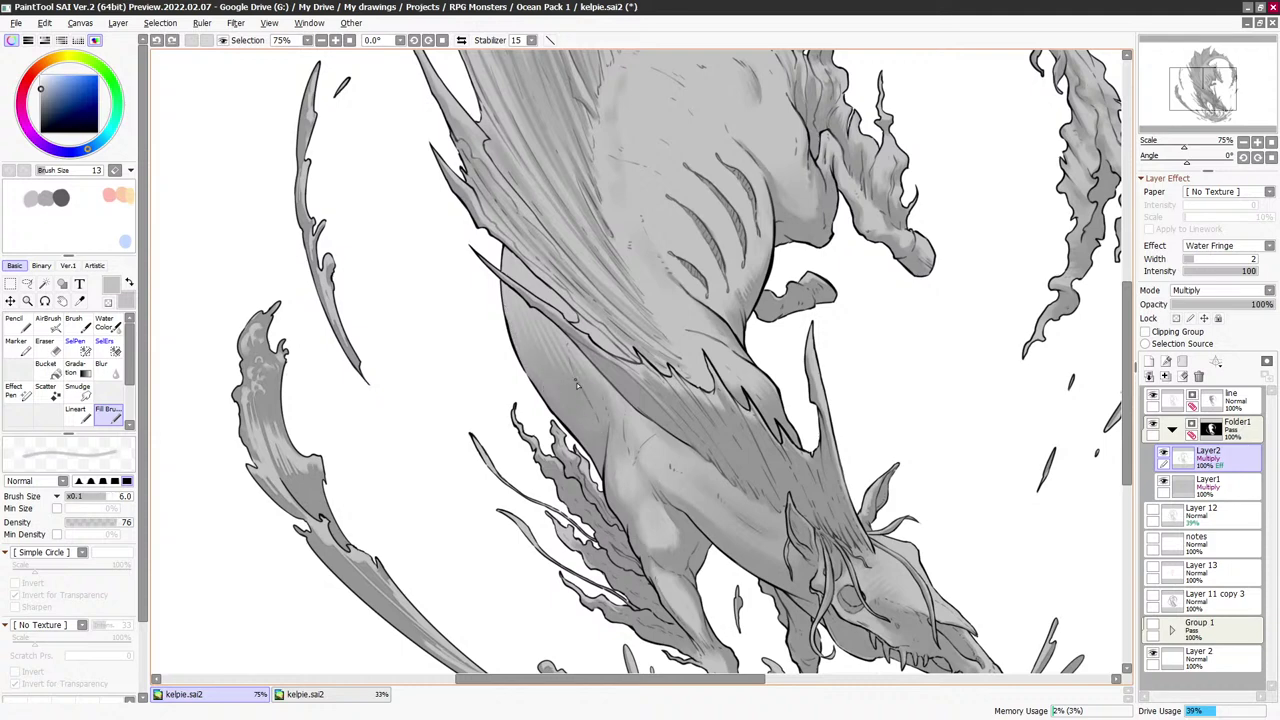
Redo the last shoulder stroke as a short gray mark, and compare the shading with and without it
{"action": "key", "text": "ctrl+z"}
{"action": "left_click_drag", "start_coordinate": [574, 364], "coordinate": [585, 378]}
{"action": "key", "text": "ctrl+z"}
{"action": "key", "text": "ctrl+y"}
{"action": "key", "text": "ctrl+z"}
{"action": "key", "text": "ctrl+y"}
{"action": "key", "text": "ctrl+z"}
{"action": "key", "text": "ctrl+y"}
{"action": "key", "text": "ctrl+z"}
{"action": "key", "text": "ctrl+y"}
{"action": "key", "text": "ctrl+z"}
{"action": "key", "text": "ctrl+y"}
{"action": "key", "text": "ctrl+z"}
{"action": "key", "text": "ctrl+y"}
{"action": "key", "text": "ctrl+z"}
{"action": "key", "text": "ctrl+y"}
{"action": "key", "text": "ctrl+z"}
{"action": "key", "text": "ctrl+y"}
Enable the brush's Min Density option and try a short gray stroke at the shoulder's edge, undoing it after comparing
{"action": "left_click", "coordinate": [57, 534]}
{"action": "left_click_drag", "start_coordinate": [516, 301], "coordinate": [525, 323]}
{"action": "key", "text": "ctrl+z"}
{"action": "key", "text": "ctrl+y"}
{"action": "key", "text": "ctrl+z"}
Shade along the rays of the kelpie's large back fin in gray at sizes 4 and 6
{"action": "mouse_move", "coordinate": [779, 268]}
{"action": "left_mouse_down"}
{"action": "mouse_move", "coordinate": [729, 356]}
{"action": "mouse_move", "coordinate": [734, 346]}
{"action": "left_mouse_up"}
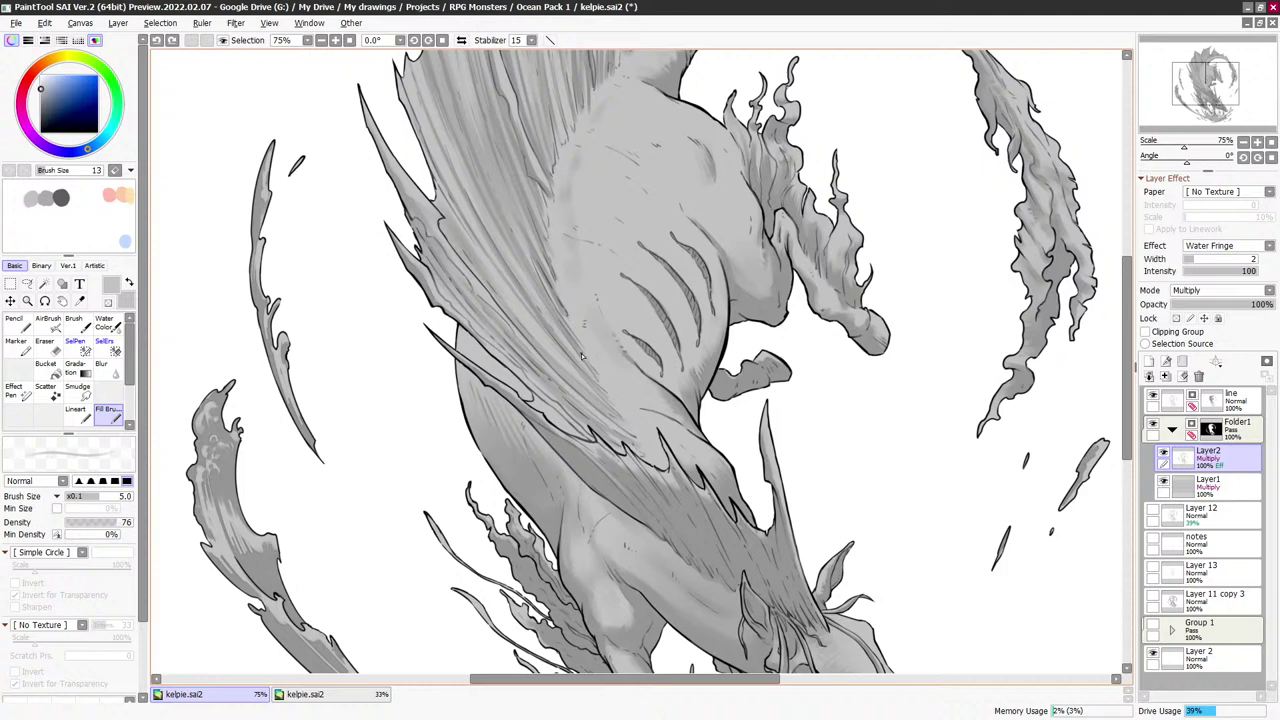
{"action": "key", "text": "bracketleft"}
{"action": "scroll", "coordinate": [538, 289], "scroll_direction": "up", "scroll_amount": 2}
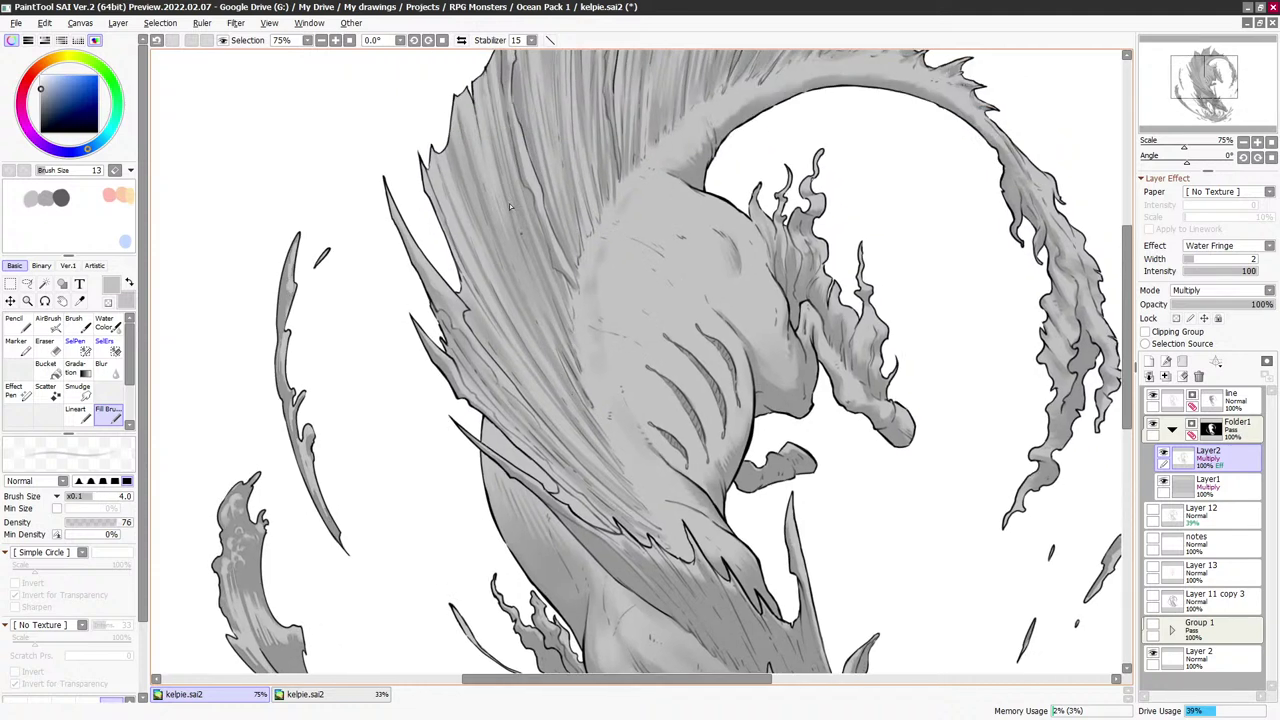
{"action": "key", "text": "bracketright"}
{"action": "key", "text": "bracketright"}
{"action": "scroll", "coordinate": [476, 227], "scroll_direction": "up", "scroll_amount": 4}
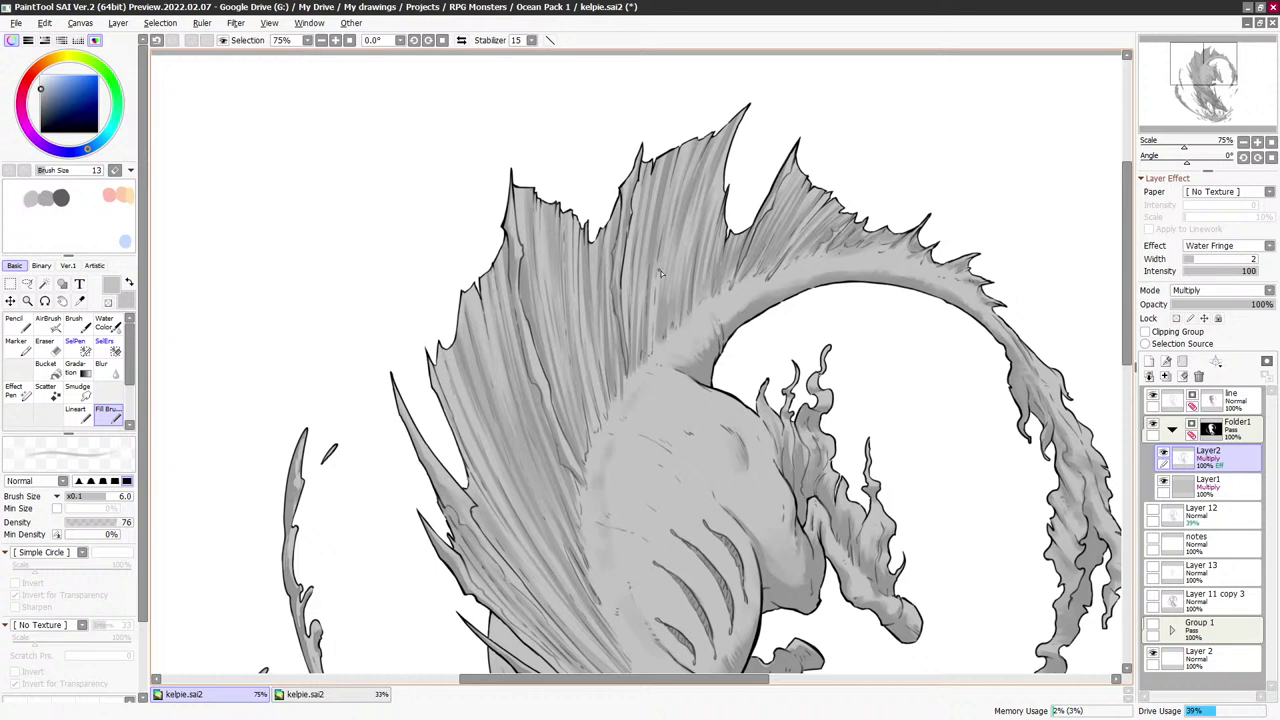
{"action": "scroll", "coordinate": [660, 273], "scroll_direction": "down", "scroll_amount": 1}
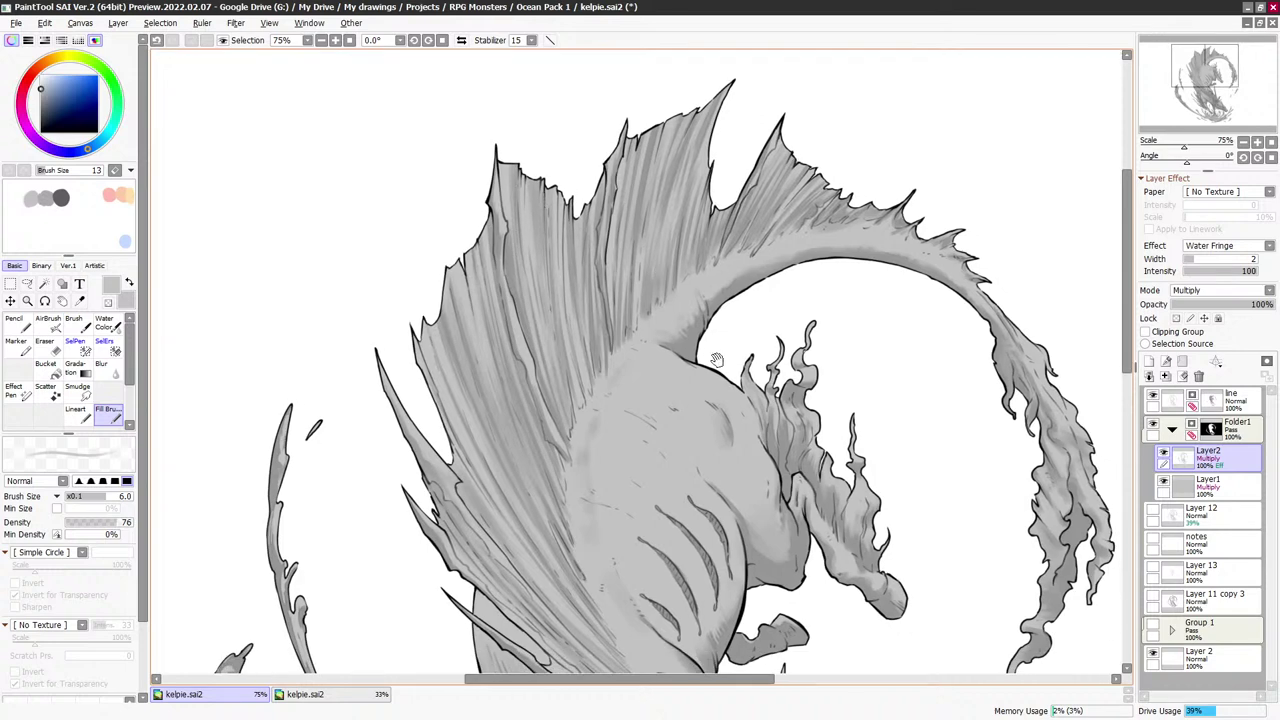
{"action": "left_click_drag", "start_coordinate": [717, 360], "coordinate": [721, 288]}
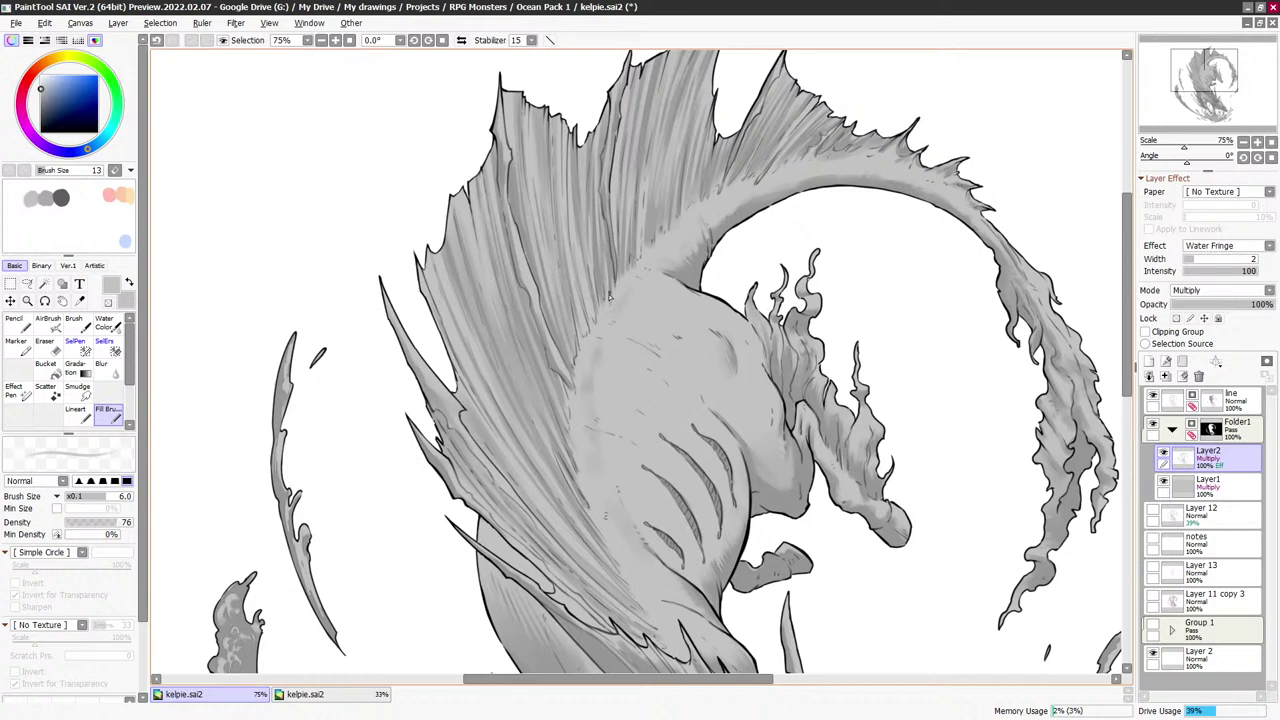
Paint soft gray shading on the upper part of the kelpie's haunch below the tail base at sizes 8 and 40
{"action": "scroll", "coordinate": [609, 296], "scroll_direction": "down", "scroll_amount": 3}
{"action": "key", "text": "bracketright"}
{"action": "key", "text": "bracketright"}
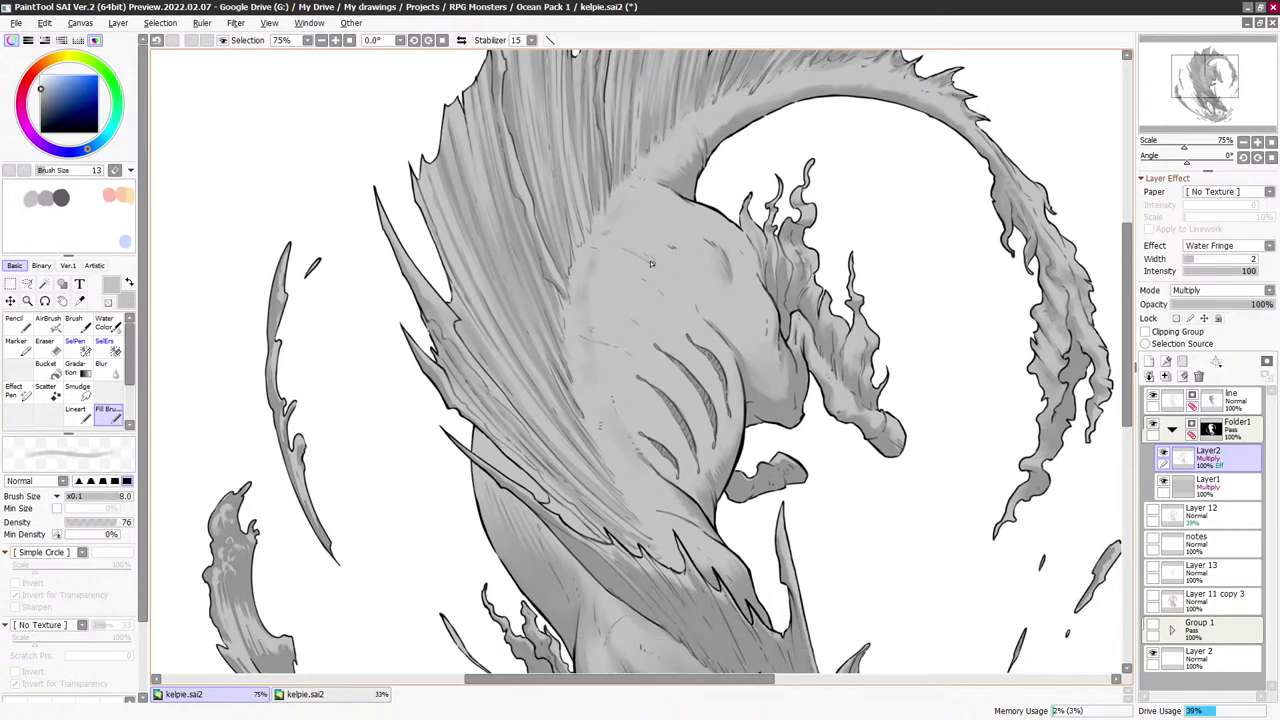
{"action": "key", "text": "bracketleft"}
{"action": "key", "text": "bracketleft"}
{"action": "key", "text": "bracketright"}
{"action": "left_click_drag", "start_coordinate": [678, 246], "coordinate": [614, 196]}
{"action": "key", "text": "bracketright"}
{"action": "key", "text": "bracketright"}
{"action": "key", "text": "bracketright"}
{"action": "key", "text": "bracketright"}
{"action": "key", "text": "bracketright"}
{"action": "key", "text": "bracketright"}
{"action": "key", "text": "bracketright"}
{"action": "key", "text": "bracketright"}
{"action": "key", "text": "bracketright"}
{"action": "key", "text": "bracketright"}
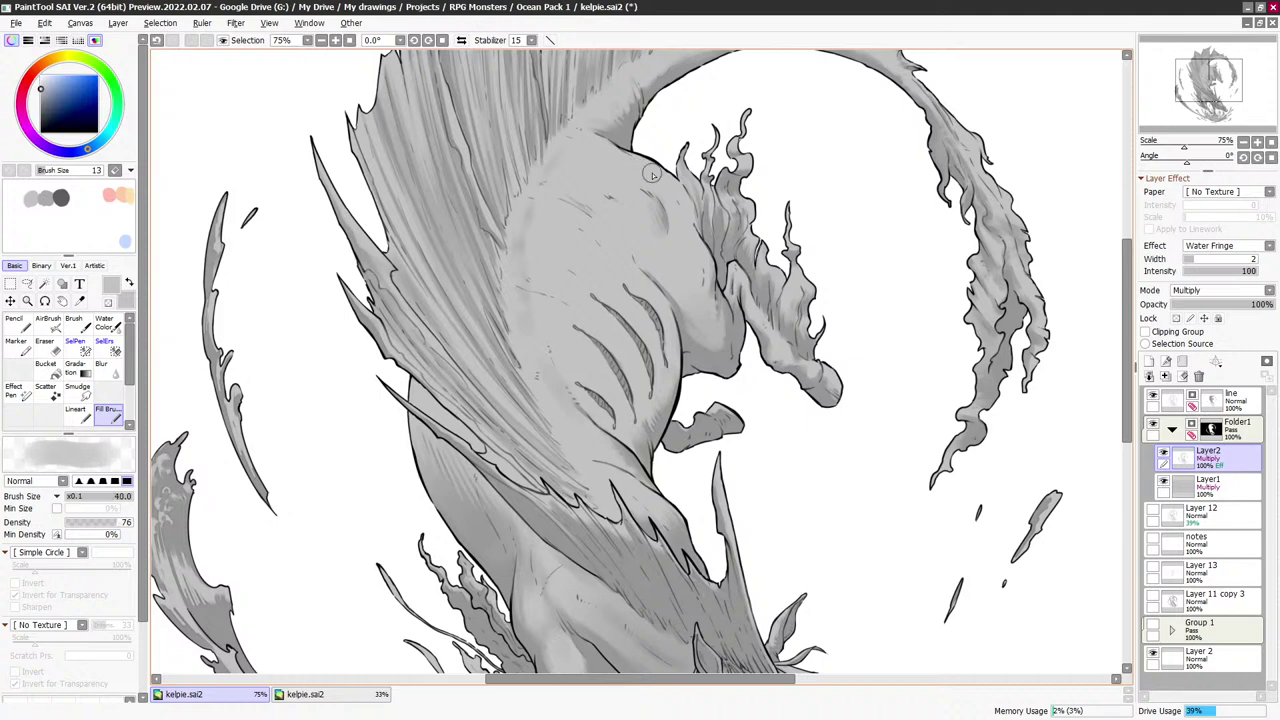
Soften the haunch's upper edge with the transparent color at size 50, and deepen it in gray at size 70
{"action": "key", "text": "e"}
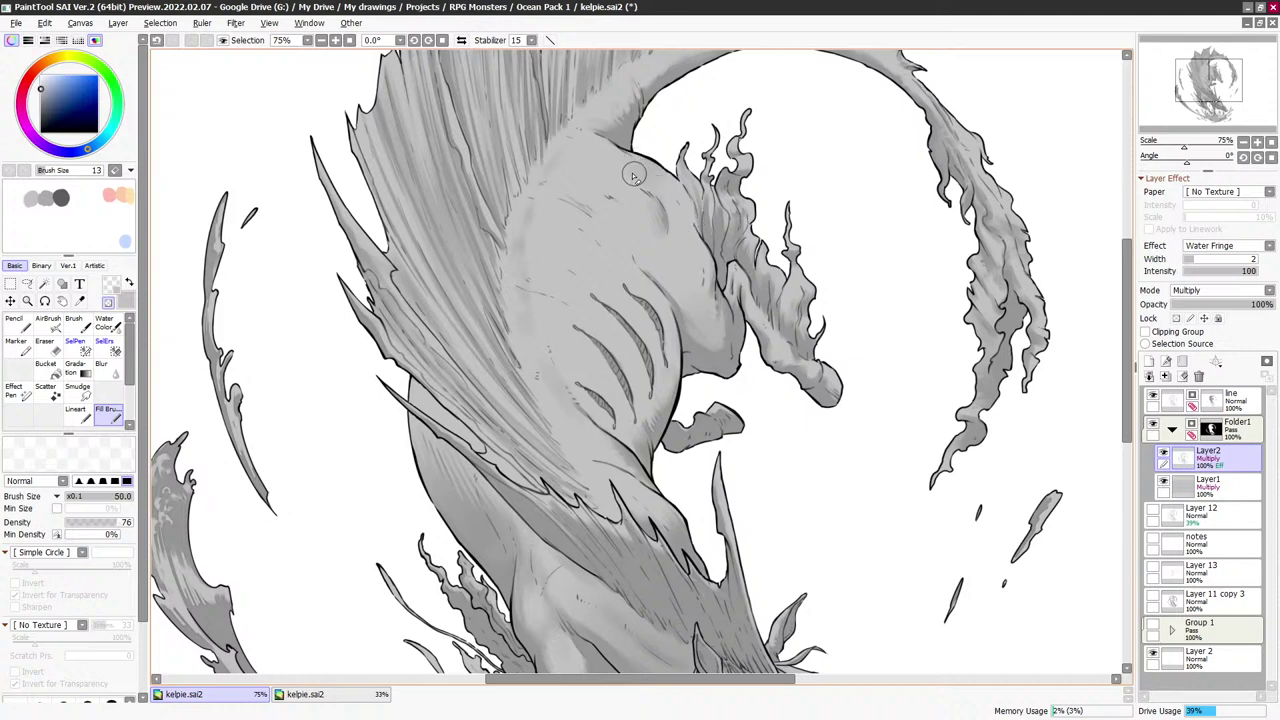
{"action": "key", "text": "e"}
{"action": "key", "text": "bracketright"}
{"action": "key", "text": "bracketright"}
{"action": "key", "text": "bracketright"}
{"action": "key", "text": "bracketright"}
{"action": "key", "text": "bracketright"}
{"action": "key", "text": "bracketright"}
{"action": "key", "text": "bracketright"}
{"action": "key", "text": "bracketright"}
{"action": "key", "text": "bracketright"}
{"action": "key", "text": "bracketright"}
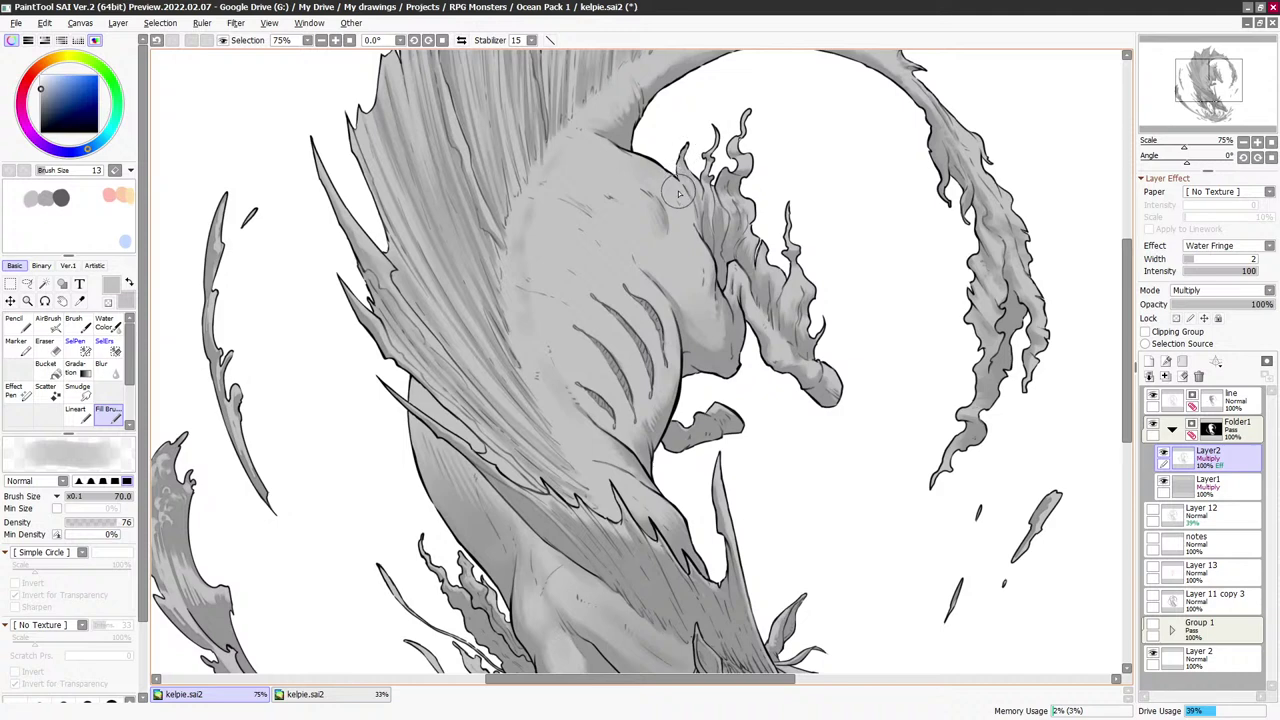
{"action": "key", "text": "bracketright"}
{"action": "key", "text": "bracketright"}
Refine the edges of the haunch shading with the transparent color at sizes 80 and 7
{"action": "key", "text": "e"}
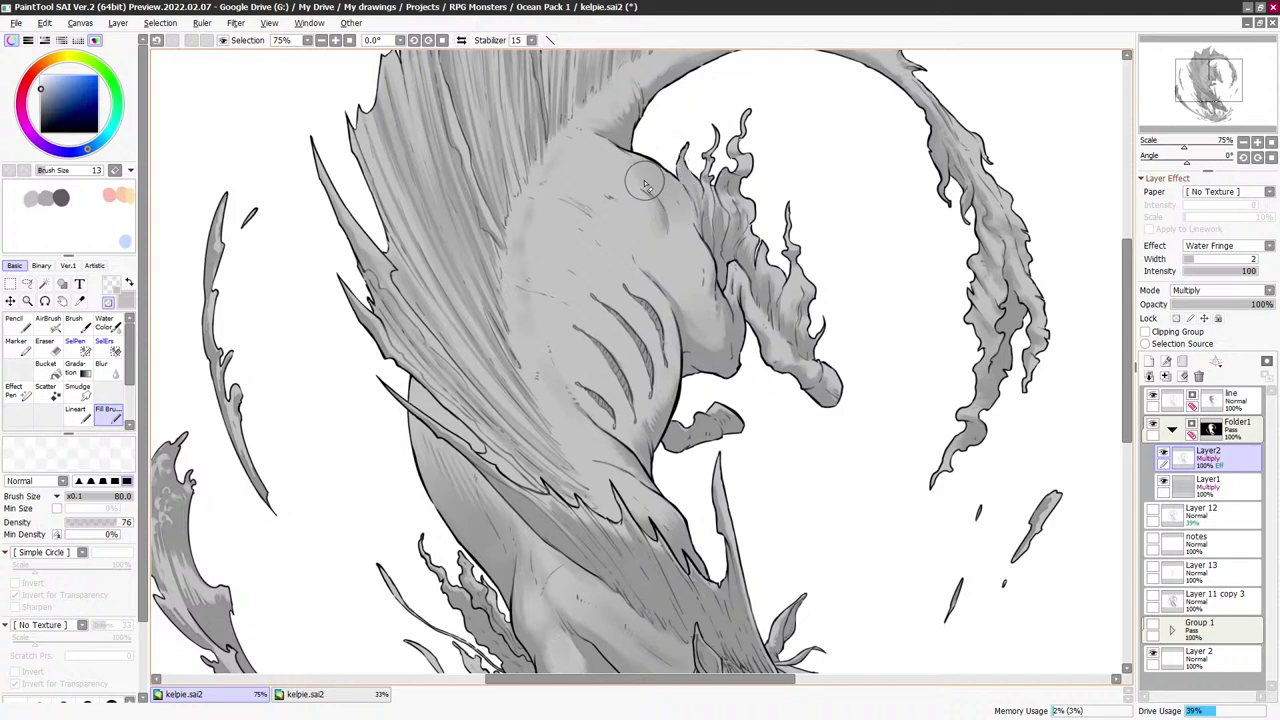
{"action": "key", "text": "bracketleft"}
{"action": "key", "text": "bracketleft"}
{"action": "key", "text": "bracketleft"}
{"action": "key", "text": "bracketleft"}
{"action": "key", "text": "bracketleft"}
{"action": "key", "text": "bracketleft"}
{"action": "key", "text": "bracketleft"}
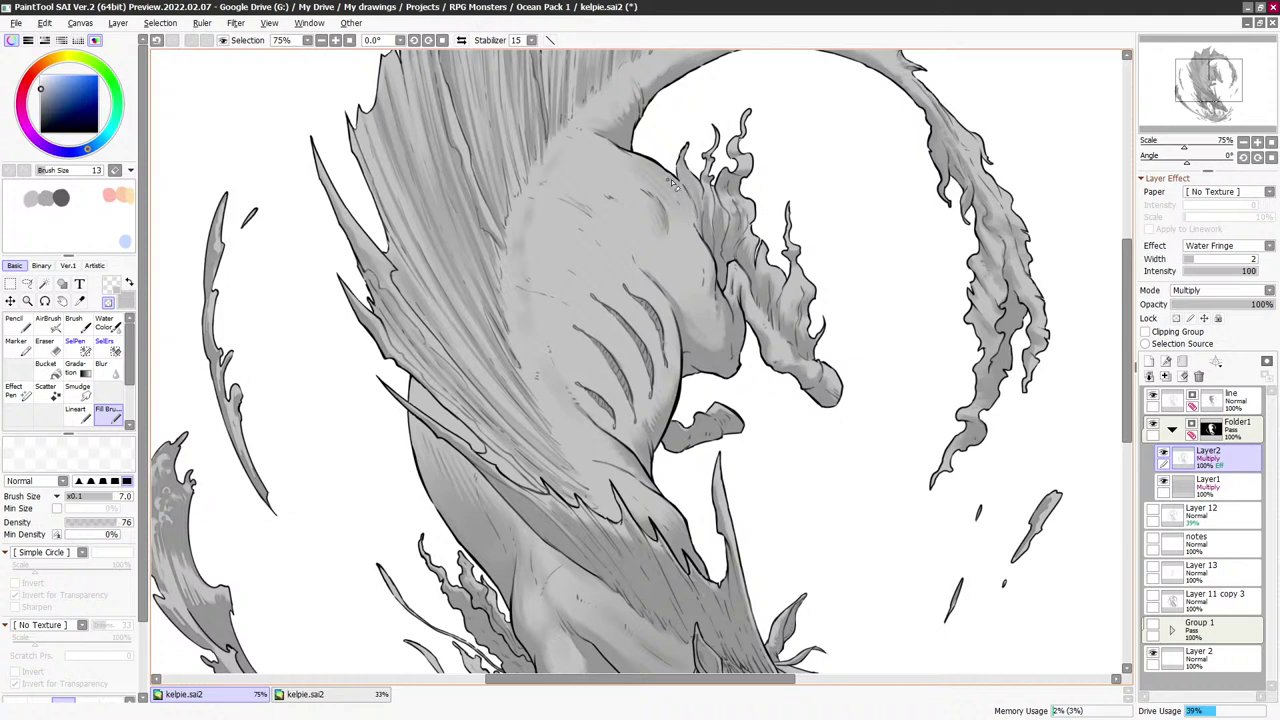
{"action": "left_click_drag", "start_coordinate": [713, 250], "coordinate": [685, 193]}
Paint a small gray shadow on the kelpie's flank above the gill slits at sizes 30 and 20
{"action": "key", "text": "minus"}
{"action": "key", "text": "bracketright"}
{"action": "key", "text": "bracketright"}
{"action": "key", "text": "bracketright"}
{"action": "key", "text": "bracketright"}
{"action": "key", "text": "bracketright"}
{"action": "key", "text": "bracketright"}
{"action": "key", "text": "bracketright"}
{"action": "key", "text": "bracketright"}
{"action": "key", "text": "bracketright"}
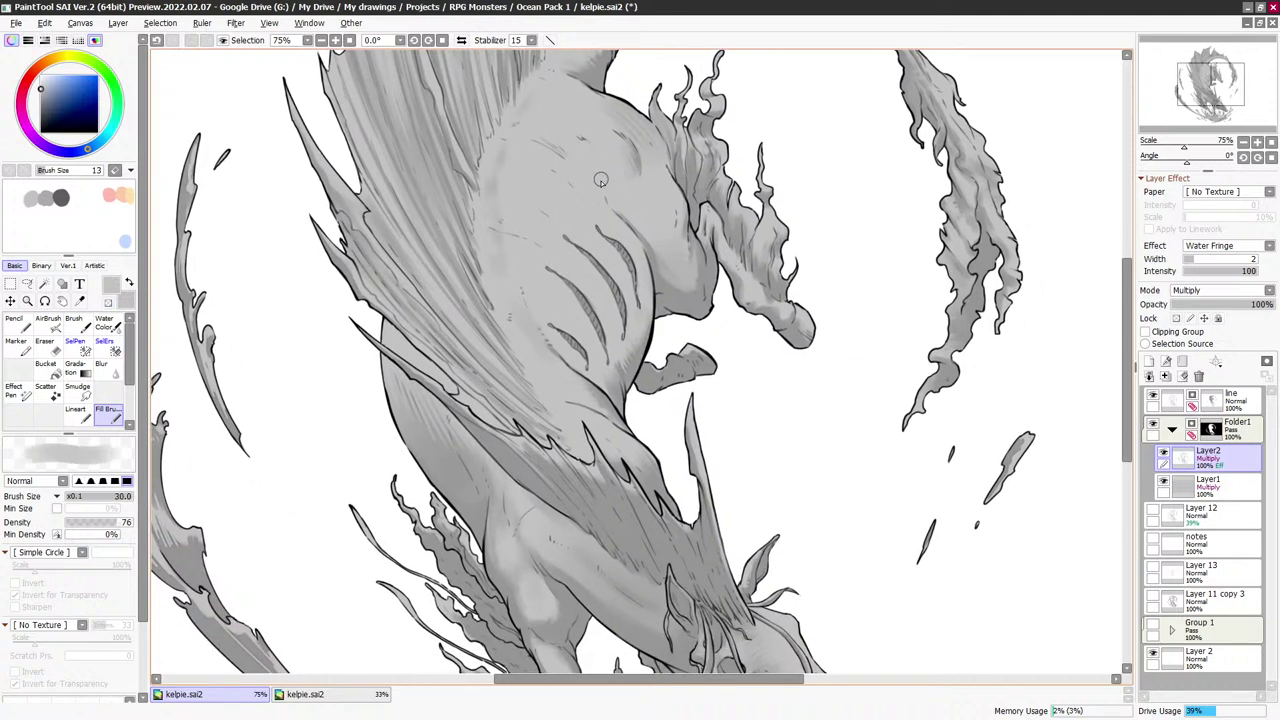
{"action": "key", "text": "bracketleft"}
{"action": "key", "text": "bracketleft"}
{"action": "mouse_move", "coordinate": [598, 174]}
{"action": "left_mouse_down"}
{"action": "mouse_move", "coordinate": [617, 212]}
{"action": "mouse_move", "coordinate": [609, 178]}
{"action": "left_mouse_up"}
Trim the small flank shadow with the transparent color at a finer size, undoing and redoing the last stroke
{"action": "key", "text": "minus"}
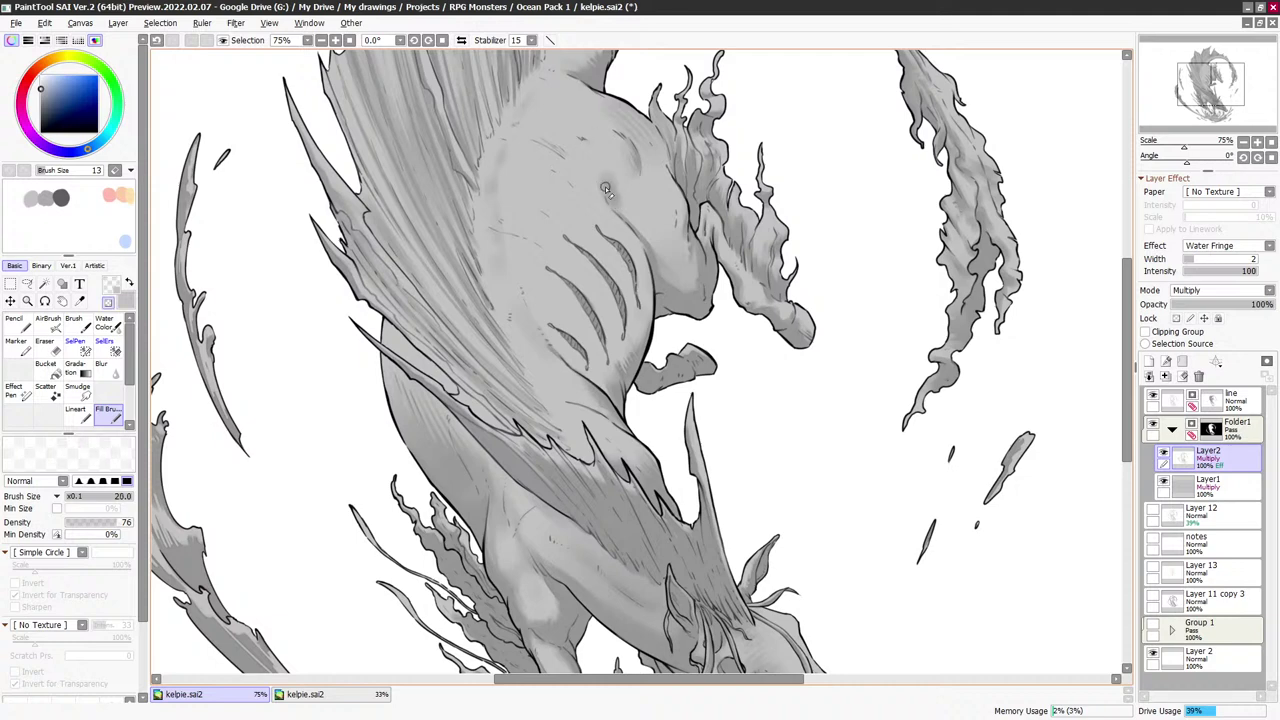
{"action": "key", "text": "bracketleft"}
{"action": "key", "text": "bracketleft"}
{"action": "key", "text": "bracketleft"}
{"action": "key", "text": "bracketleft"}
{"action": "key", "text": "bracketleft"}
{"action": "key", "text": "bracketleft"}
{"action": "key", "text": "ctrl+z"}
{"action": "left_click_drag", "start_coordinate": [598, 187], "coordinate": [605, 187]}
Blend the flank shadow with the transparent color at size 30, and touch it up in gray at size 12
{"action": "key", "text": "bracketright"}
{"action": "key", "text": "bracketright"}
{"action": "key", "text": "bracketright"}
{"action": "key", "text": "bracketright"}
{"action": "key", "text": "bracketright"}
{"action": "key", "text": "bracketright"}
{"action": "key", "text": "bracketright"}
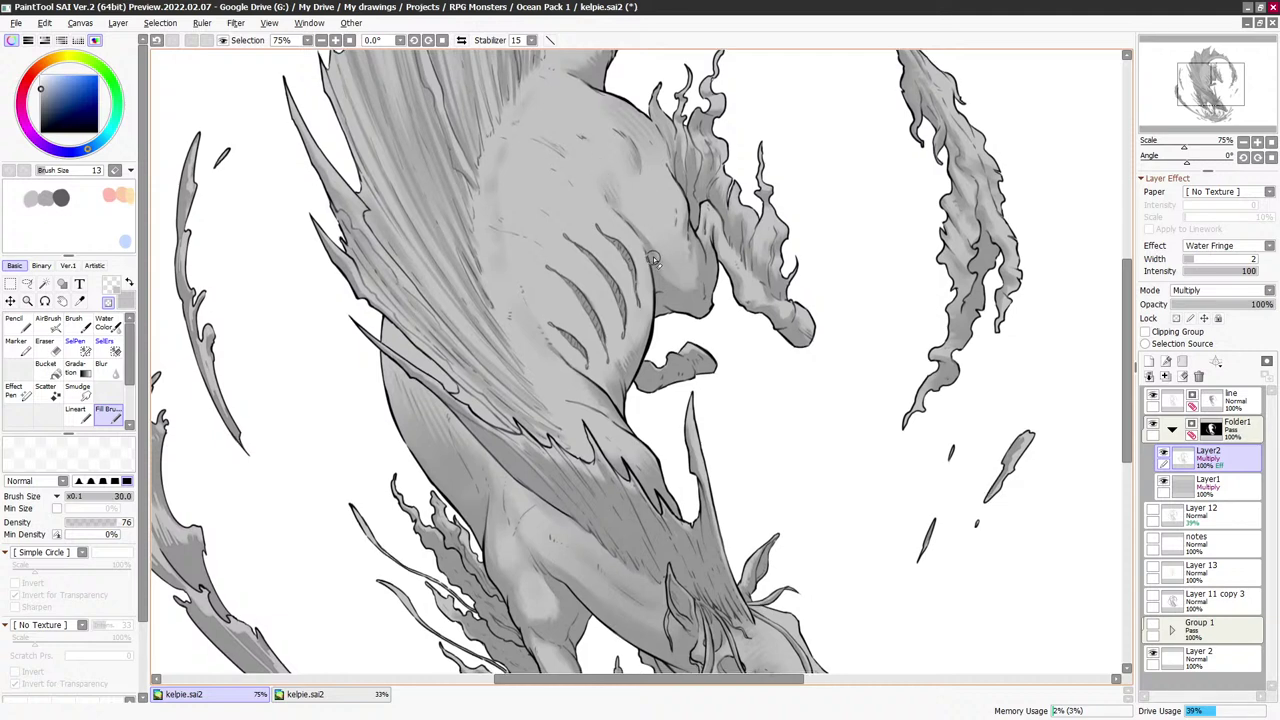
{"action": "key", "text": "bracketleft"}
{"action": "key", "text": "bracketleft"}
{"action": "key", "text": "bracketleft"}
{"action": "key", "text": "bracketleft"}
{"action": "key", "text": "bracketleft"}
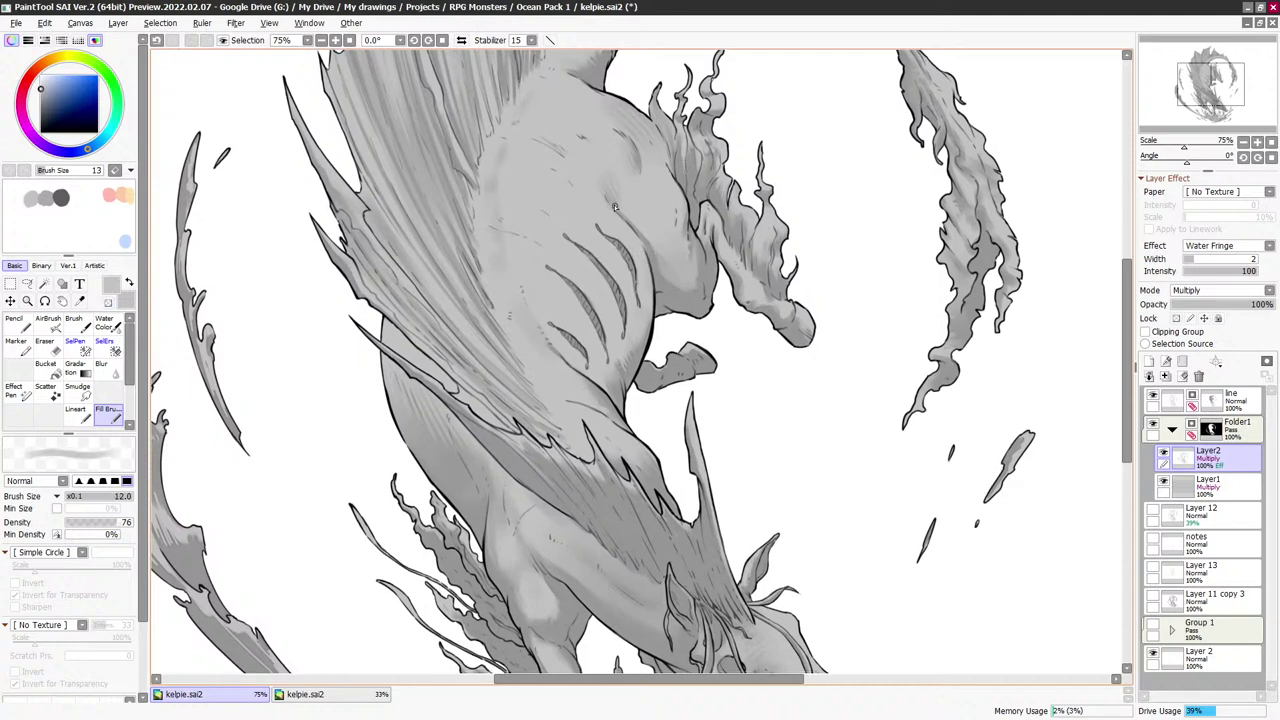
Select a freeform area of the belly around the gill slits, running down to the chest
{"action": "left_click_drag", "start_coordinate": [680, 254], "coordinate": [672, 166]}
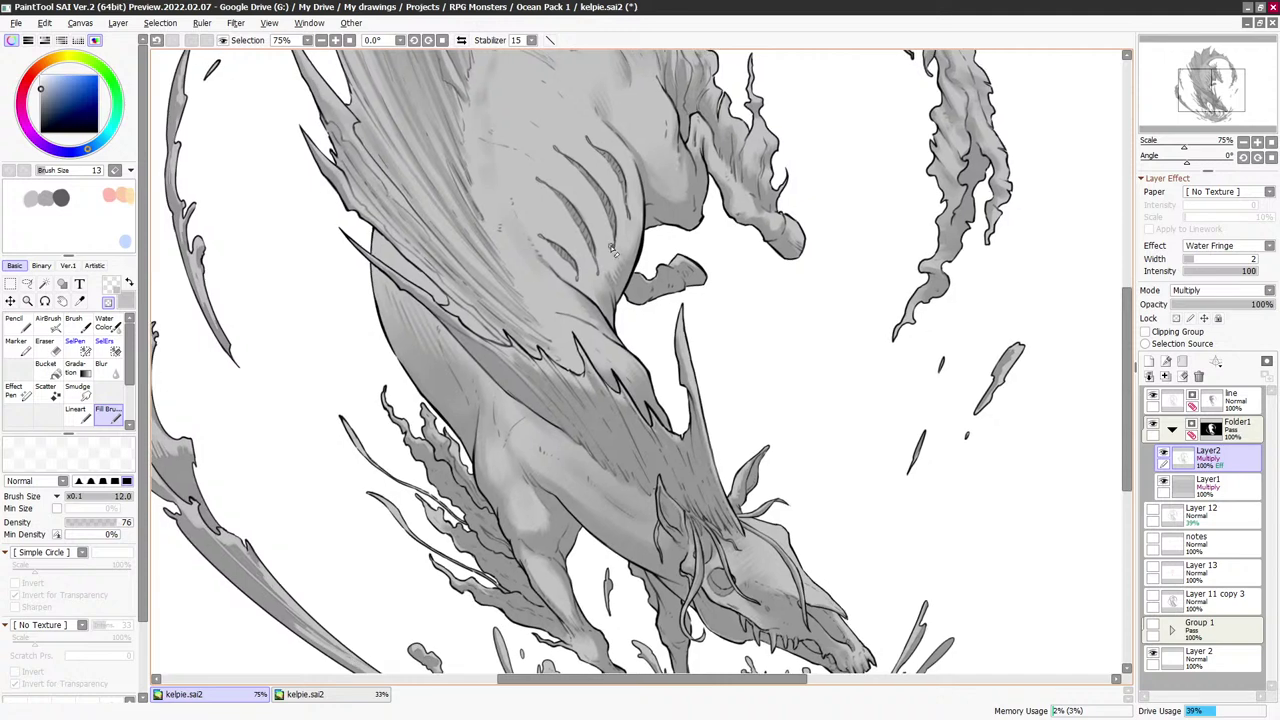
{"action": "key", "text": "bracketright"}
{"action": "key", "text": "bracketright"}
{"action": "key", "text": "bracketright"}
{"action": "key", "text": "bracketright"}
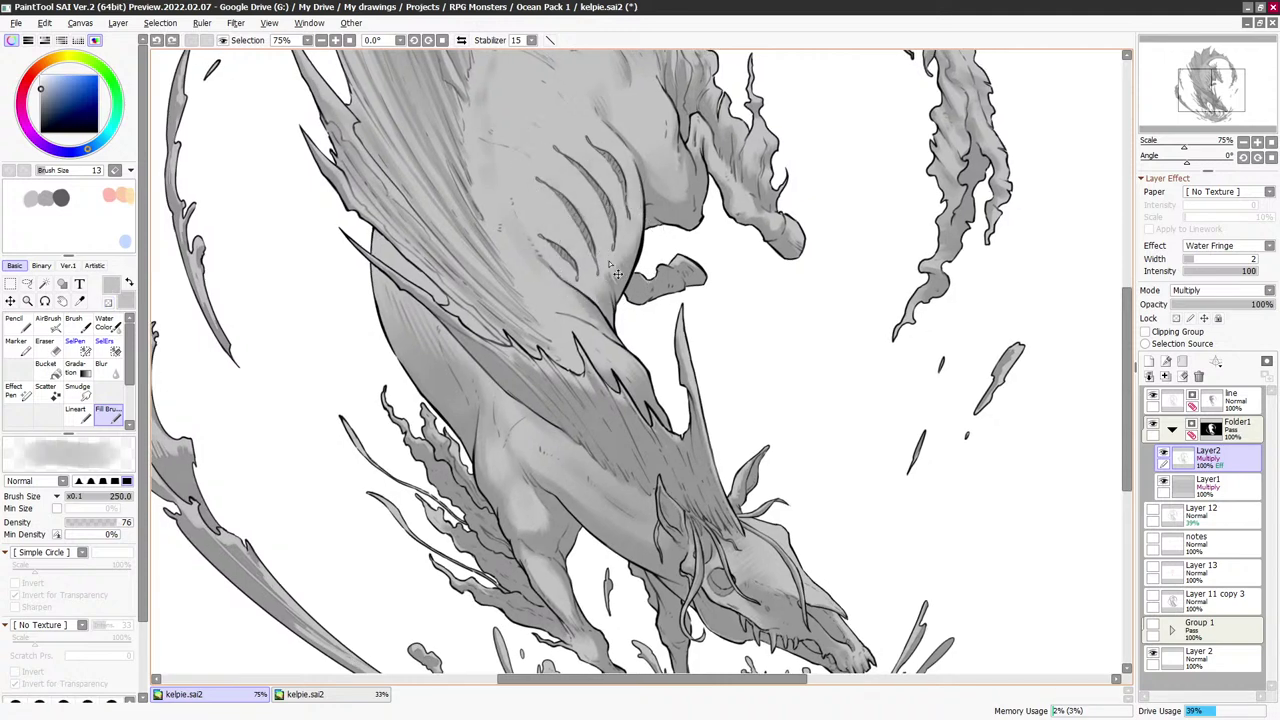
{"action": "key", "text": "a"}
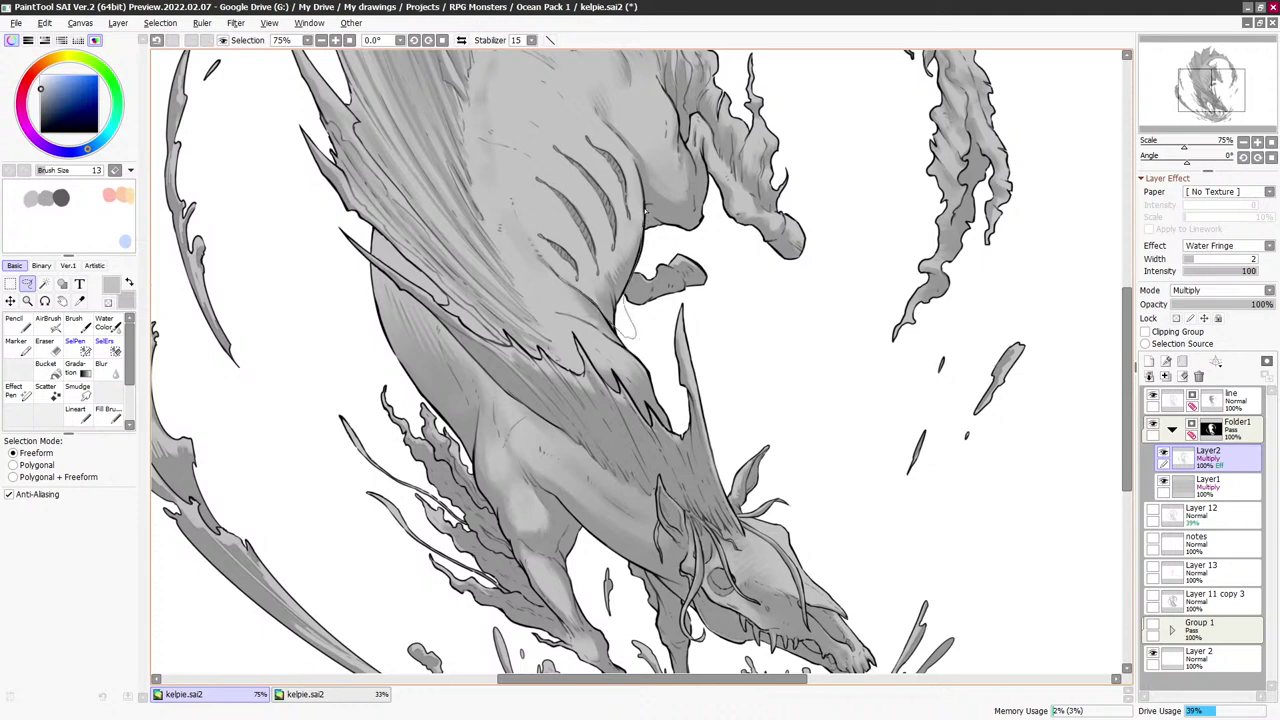
{"action": "mouse_move", "coordinate": [628, 148]}
{"action": "left_mouse_down"}
{"action": "mouse_move", "coordinate": [519, 110]}
{"action": "mouse_move", "coordinate": [605, 316]}
{"action": "left_mouse_up"}
{"action": "scroll", "coordinate": [624, 323], "scroll_direction": "up", "scroll_amount": 2}
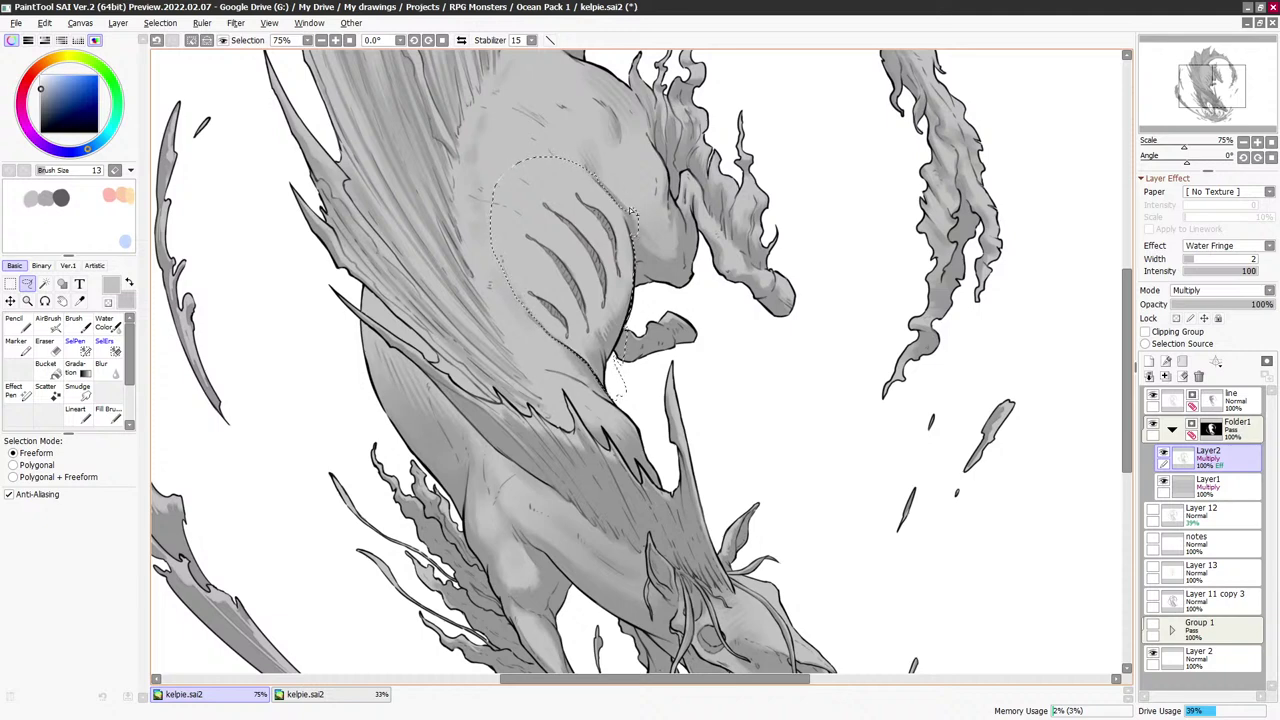
Shade the selected belly area in soft gray with the Fill Brush at sizes 200 and 300, and deselect it
{"action": "key", "text": "b"}
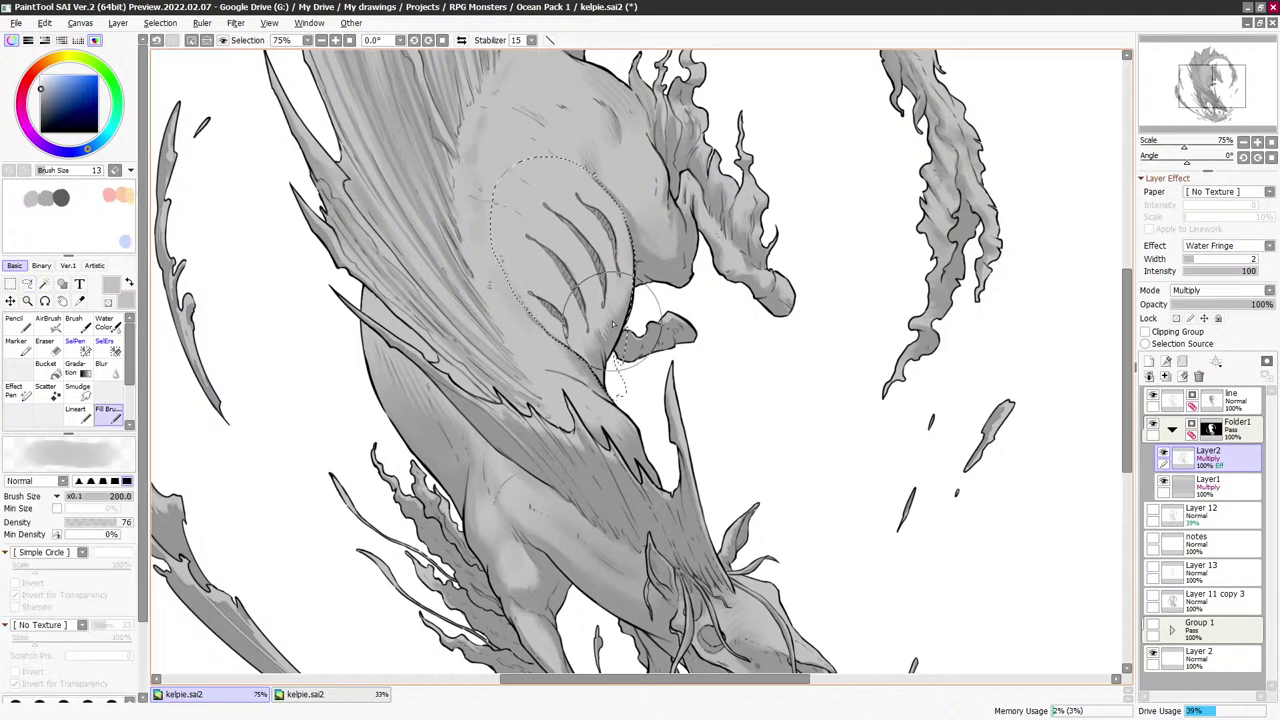
{"action": "key", "text": "bracketright"}
{"action": "key", "text": "bracketright"}
{"action": "key", "text": "bracketright"}
{"action": "key", "text": "bracketright"}
{"action": "key", "text": "bracketright"}
{"action": "key", "text": "bracketleft"}
{"action": "key", "text": "bracketleft"}
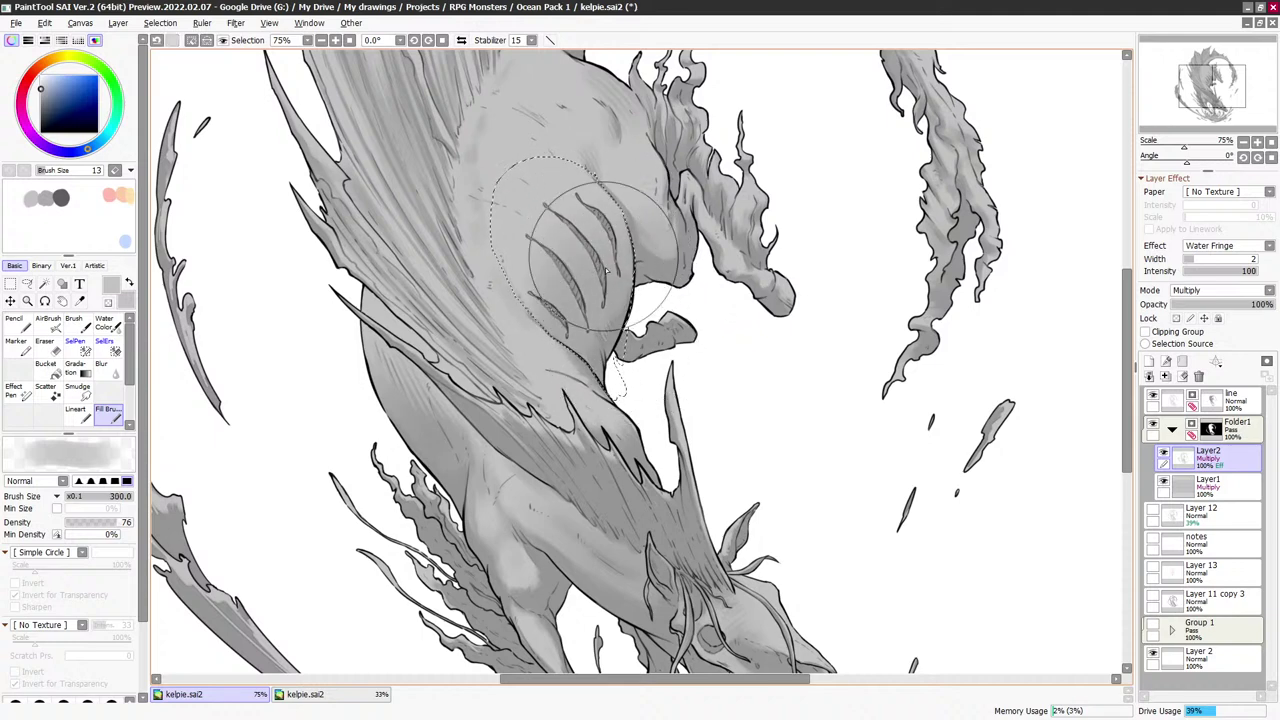
{"action": "key", "text": "ctrl+d"}
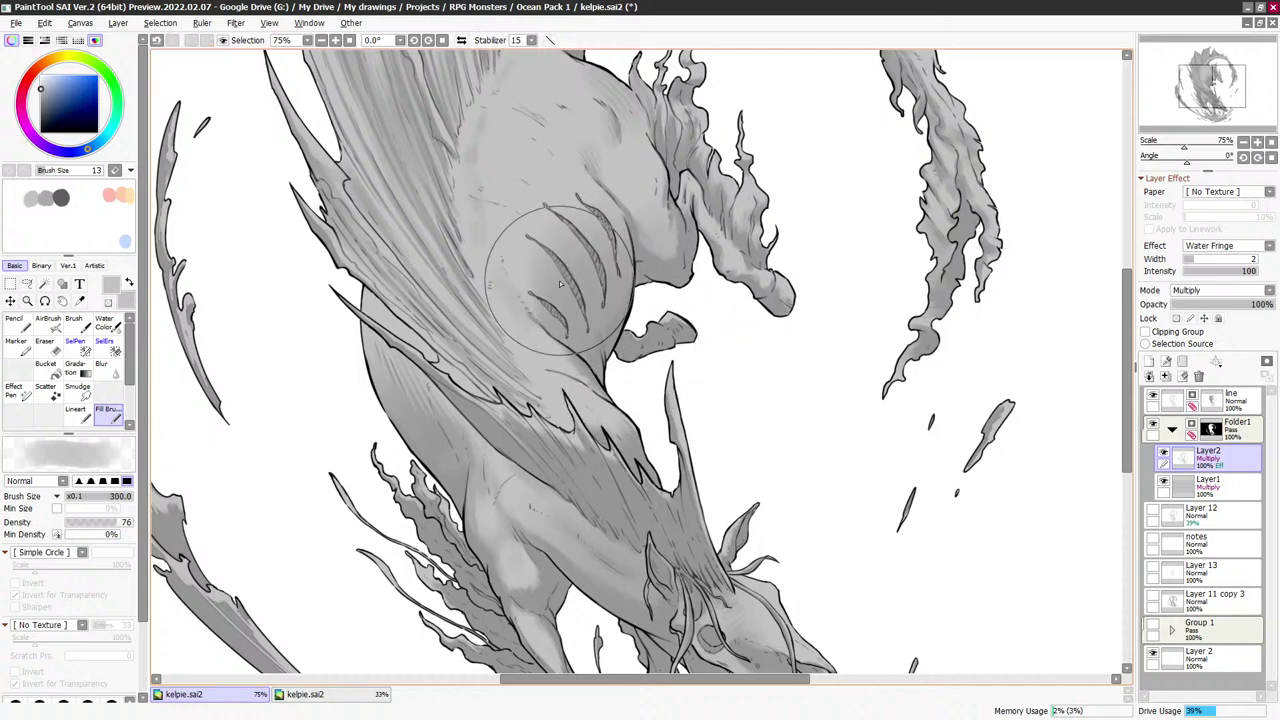
Lighten the belly shading around the lowest gill slit with the transparent color at size 20
{"action": "key", "text": "bracketleft"}
{"action": "key", "text": "bracketleft"}
{"action": "key", "text": "bracketleft"}
{"action": "key", "text": "bracketleft"}
{"action": "key", "text": "bracketleft"}
{"action": "key", "text": "bracketleft"}
{"action": "key", "text": "bracketleft"}
{"action": "key", "text": "bracketleft"}
{"action": "key", "text": "bracketleft"}
{"action": "key", "text": "bracketleft"}
{"action": "key", "text": "bracketleft"}
{"action": "key", "text": "bracketleft"}
{"action": "key", "text": "bracketleft"}
{"action": "key", "text": "minus"}
{"action": "key", "text": "bracketleft"}
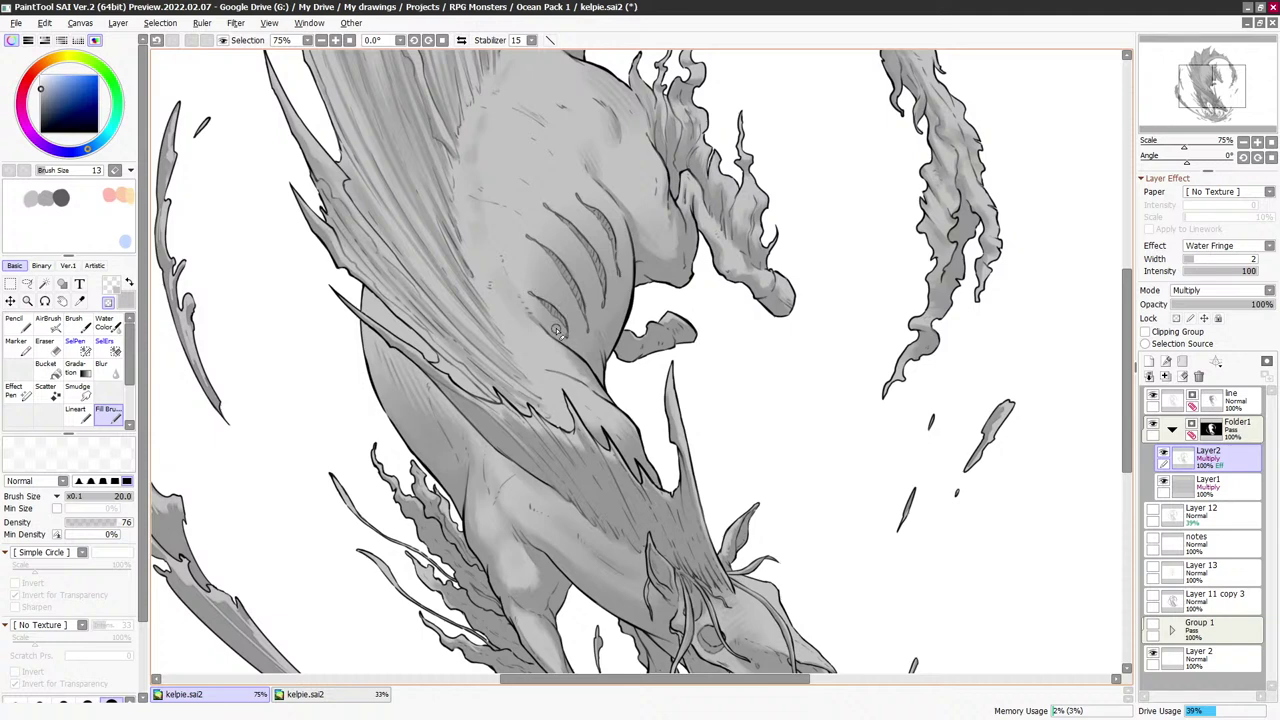
Refine the shading between the gill slits with fine brush strokes
{"action": "key", "text": "bracketleft"}
{"action": "key", "text": "bracketleft"}
{"action": "key", "text": "bracketleft"}
{"action": "key", "text": "bracketleft"}
{"action": "key", "text": "bracketleft"}
{"action": "key", "text": "bracketleft"}
{"action": "key", "text": "bracketright"}
{"action": "key", "text": "bracketleft"}
{"action": "key", "text": "bracketright"}
{"action": "key", "text": "bracketleft"}
Paint a gray stroke between the foremost gill slit and the belly outline at size 10, redoing it once
{"action": "left_click_drag", "start_coordinate": [617, 204], "coordinate": [614, 241]}
{"action": "key", "text": "bracketright"}
{"action": "key", "text": "bracketright"}
{"action": "key", "text": "bracketright"}
{"action": "key", "text": "bracketright"}
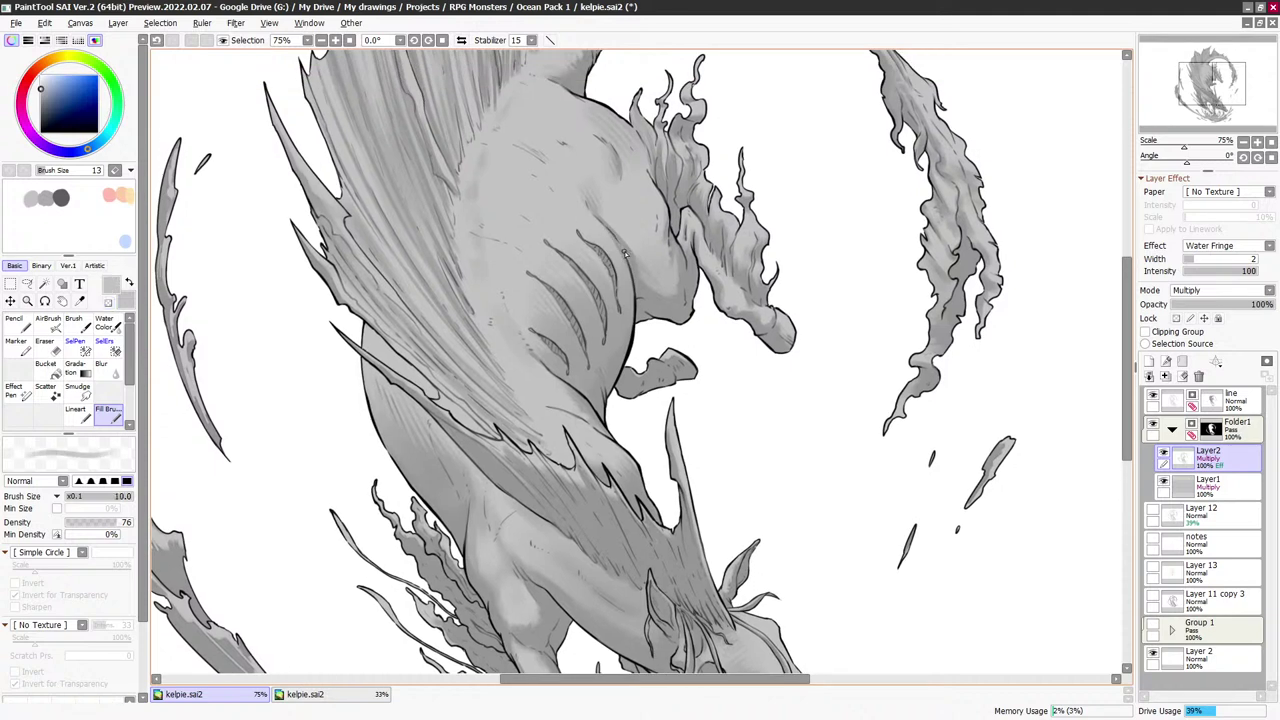
{"action": "left_click_drag", "start_coordinate": [619, 243], "coordinate": [631, 306]}
{"action": "key", "text": "ctrl+z"}
{"action": "left_click_drag", "start_coordinate": [618, 246], "coordinate": [630, 296]}
Broaden the gray shading beside the foremost gill slit at size 20
{"action": "key", "text": "minus"}
{"action": "key", "text": "x"}
{"action": "key", "text": "bracketright"}
{"action": "key", "text": "bracketright"}
{"action": "key", "text": "bracketright"}
{"action": "key", "text": "bracketright"}
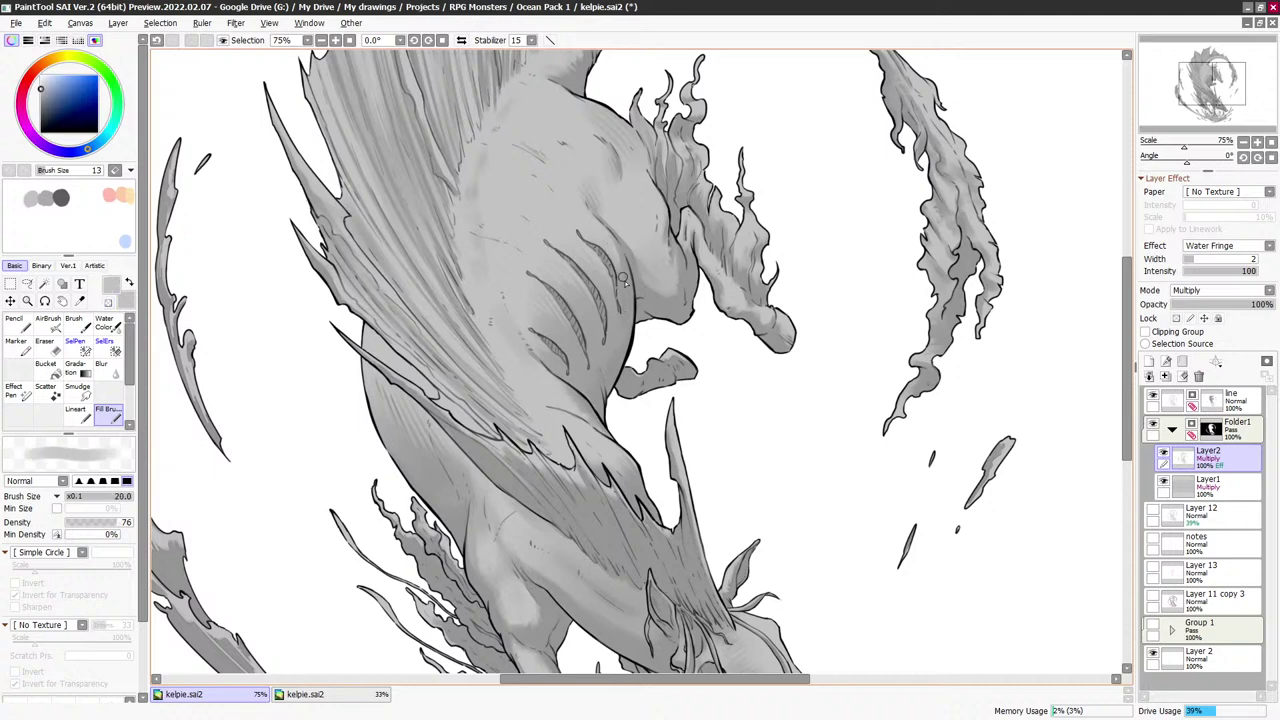
Trim the shading beside the foremost gill slit with the transparent color at size 5
{"action": "key", "text": "x"}
{"action": "key", "text": "bracketleft"}
{"action": "key", "text": "bracketleft"}
{"action": "key", "text": "bracketleft"}
{"action": "key", "text": "bracketleft"}
{"action": "key", "text": "bracketleft"}
{"action": "key", "text": "bracketleft"}
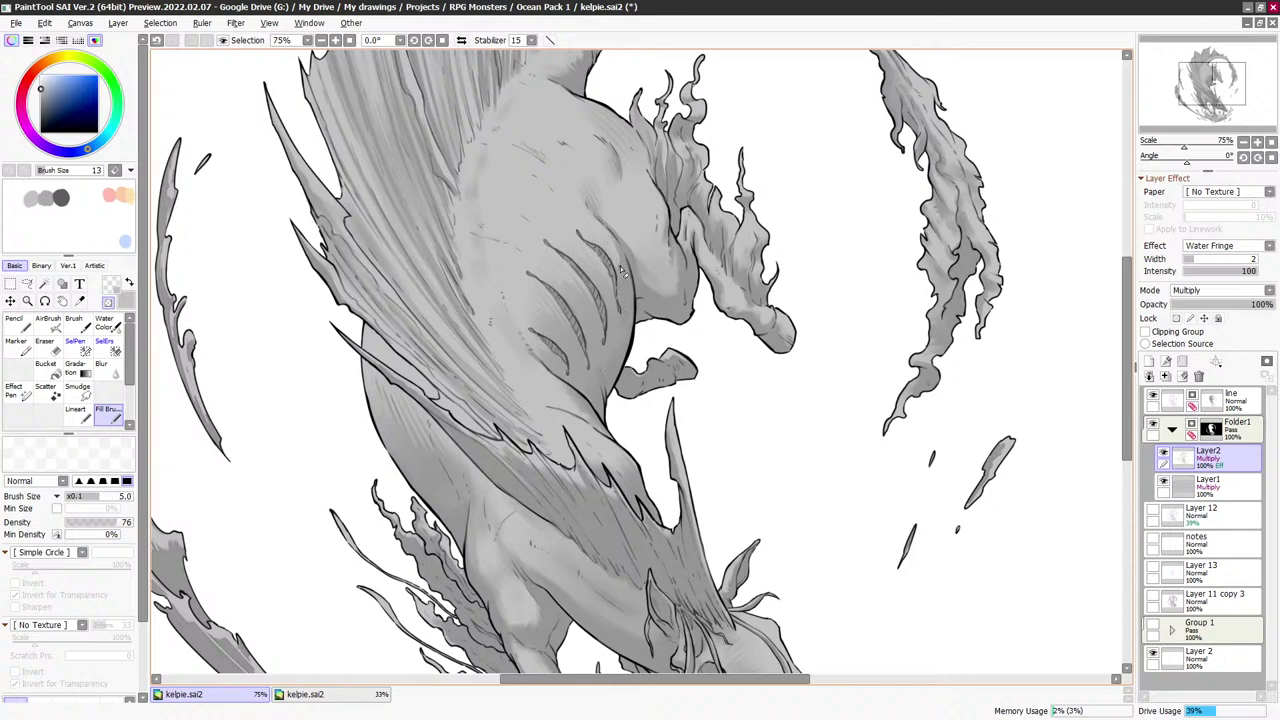
Shade the lower belly along its outline in gray at size 25
{"action": "key", "text": "x"}
{"action": "key", "text": "bracketright"}
{"action": "key", "text": "bracketright"}
{"action": "key", "text": "bracketright"}
{"action": "key", "text": "bracketright"}
{"action": "key", "text": "bracketright"}
{"action": "key", "text": "bracketright"}
{"action": "key", "text": "bracketright"}
{"action": "key", "text": "bracketright"}
{"action": "key", "text": "bracketright"}
{"action": "key", "text": "bracketright"}
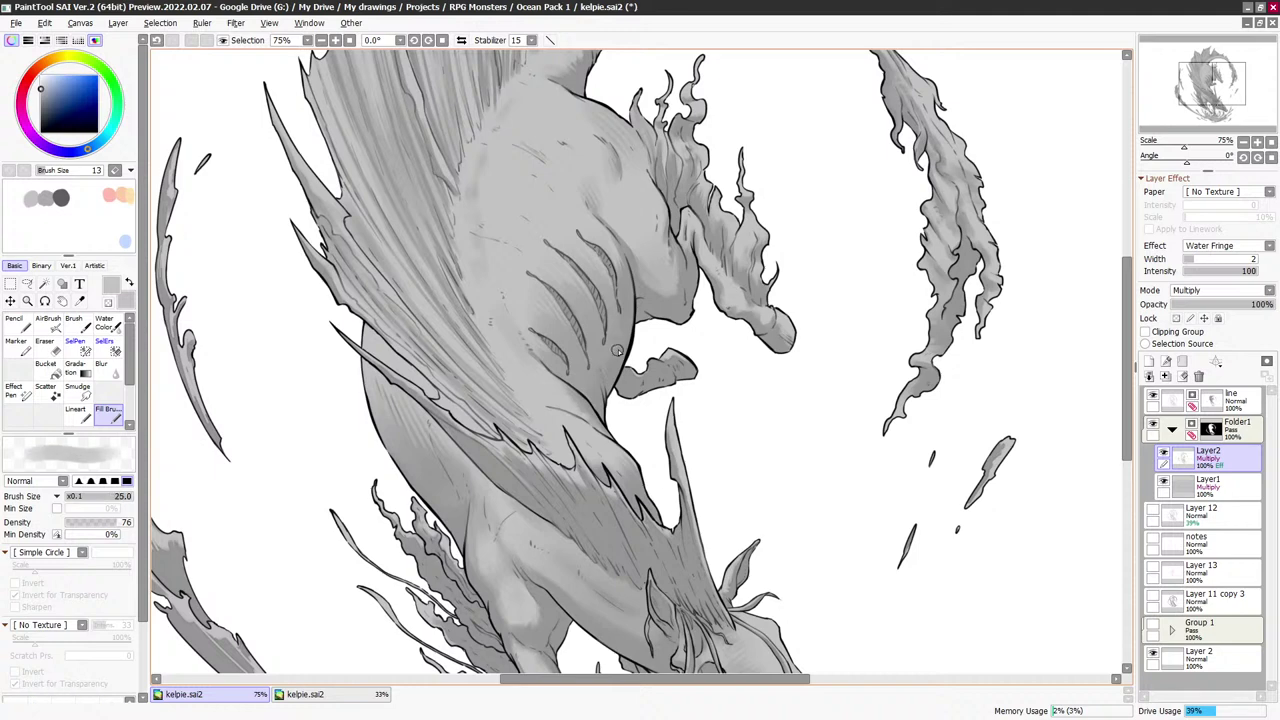
Clean up the shading between the upper gill slits with the transparent color at sizes 8 and 7
{"action": "key", "text": "x"}
{"action": "key", "text": "bracketleft"}
{"action": "key", "text": "bracketleft"}
{"action": "key", "text": "bracketleft"}
{"action": "key", "text": "bracketleft"}
{"action": "key", "text": "bracketleft"}
{"action": "key", "text": "bracketleft"}
{"action": "key", "text": "bracketleft"}
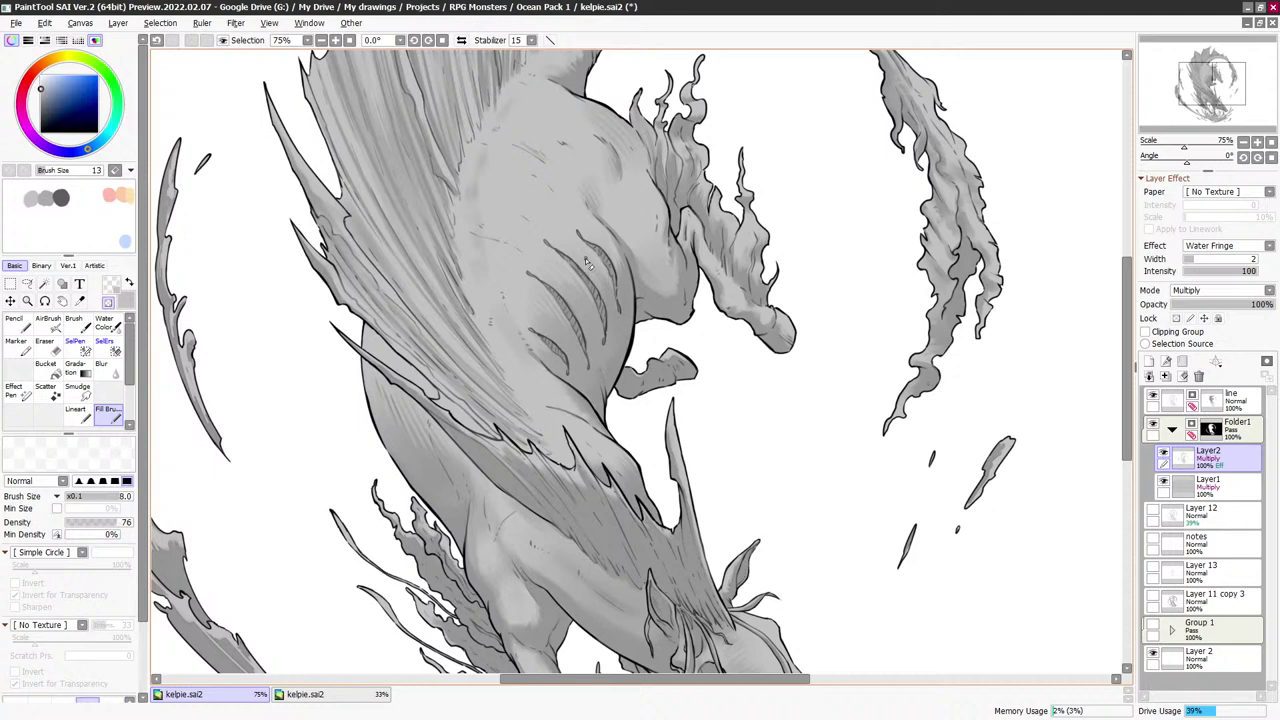
{"action": "key", "text": "bracketleft"}
{"action": "left_click_drag", "start_coordinate": [646, 240], "coordinate": [635, 290]}
{"action": "scroll", "coordinate": [622, 250], "scroll_direction": "up", "scroll_amount": 1}
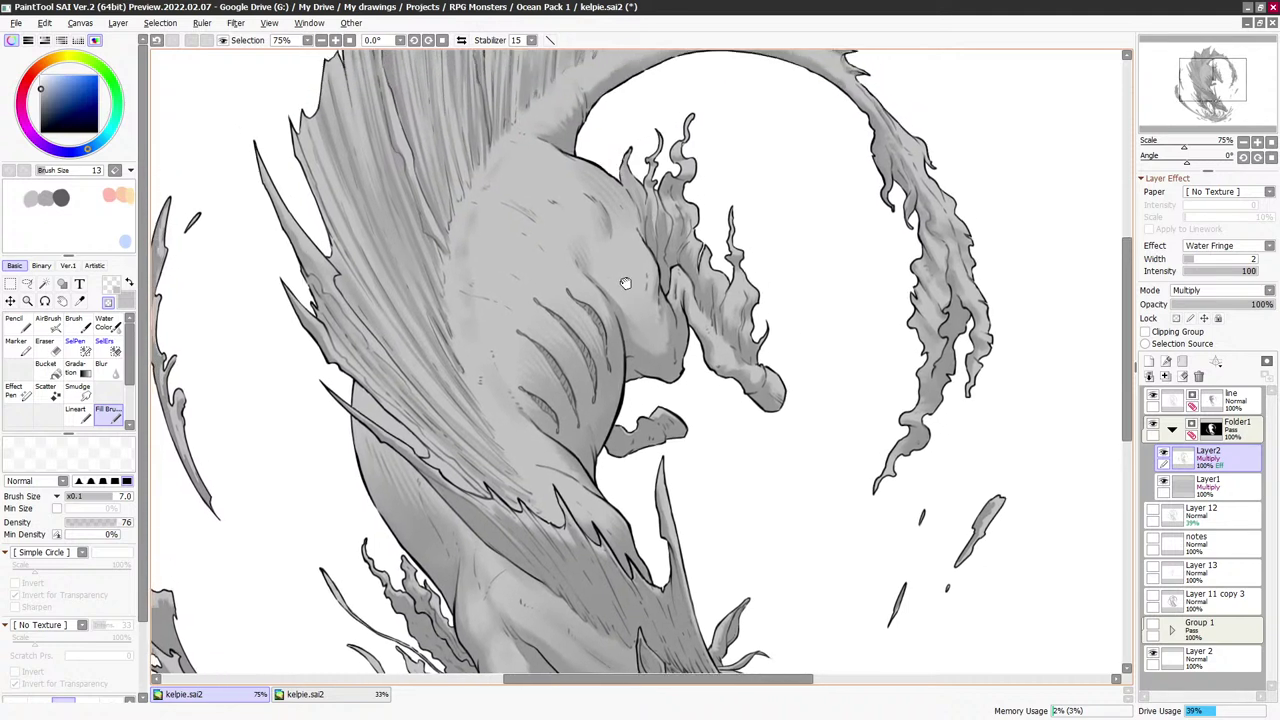
Shade the rump where it meets the tail base in gray at size 35
{"action": "key", "text": "bracketright"}
{"action": "key", "text": "bracketright"}
{"action": "key", "text": "bracketright"}
{"action": "key", "text": "bracketright"}
{"action": "key", "text": "bracketright"}
{"action": "key", "text": "bracketright"}
{"action": "key", "text": "bracketright"}
{"action": "key", "text": "bracketright"}
{"action": "key", "text": "bracketright"}
{"action": "key", "text": "bracketright"}
{"action": "key", "text": "bracketright"}
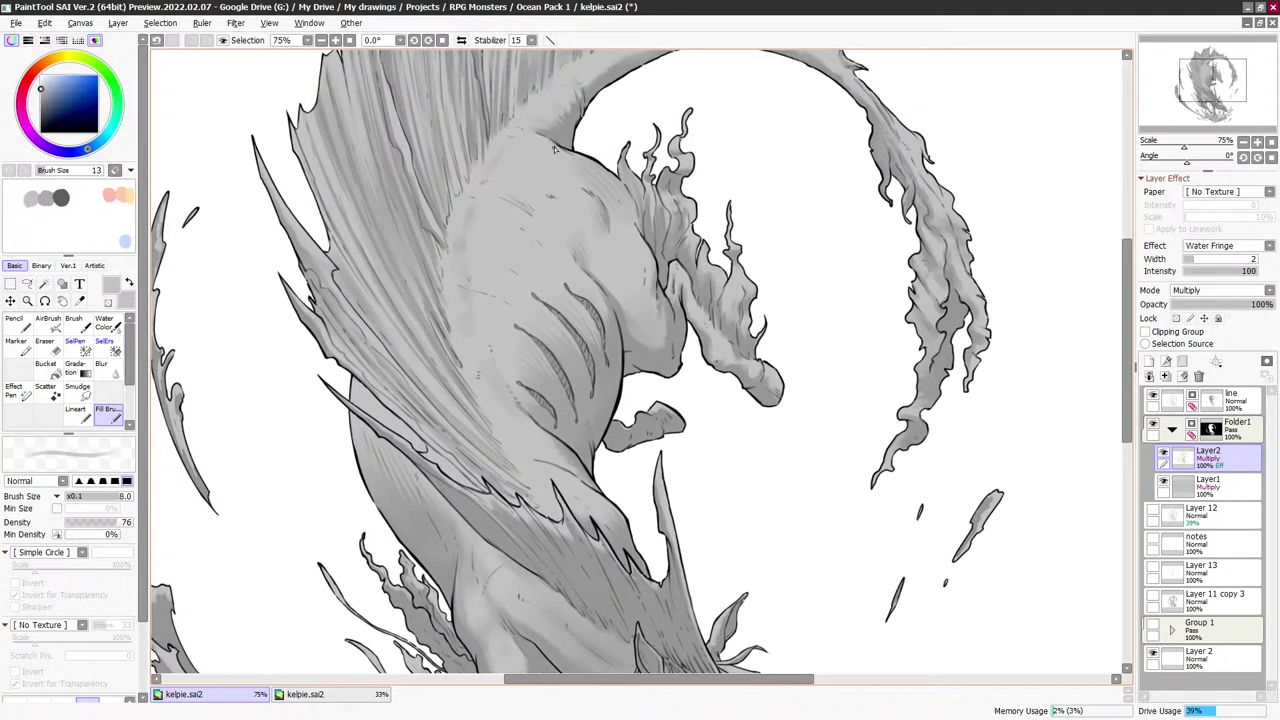
{"action": "left_click_drag", "start_coordinate": [553, 145], "coordinate": [538, 233]}
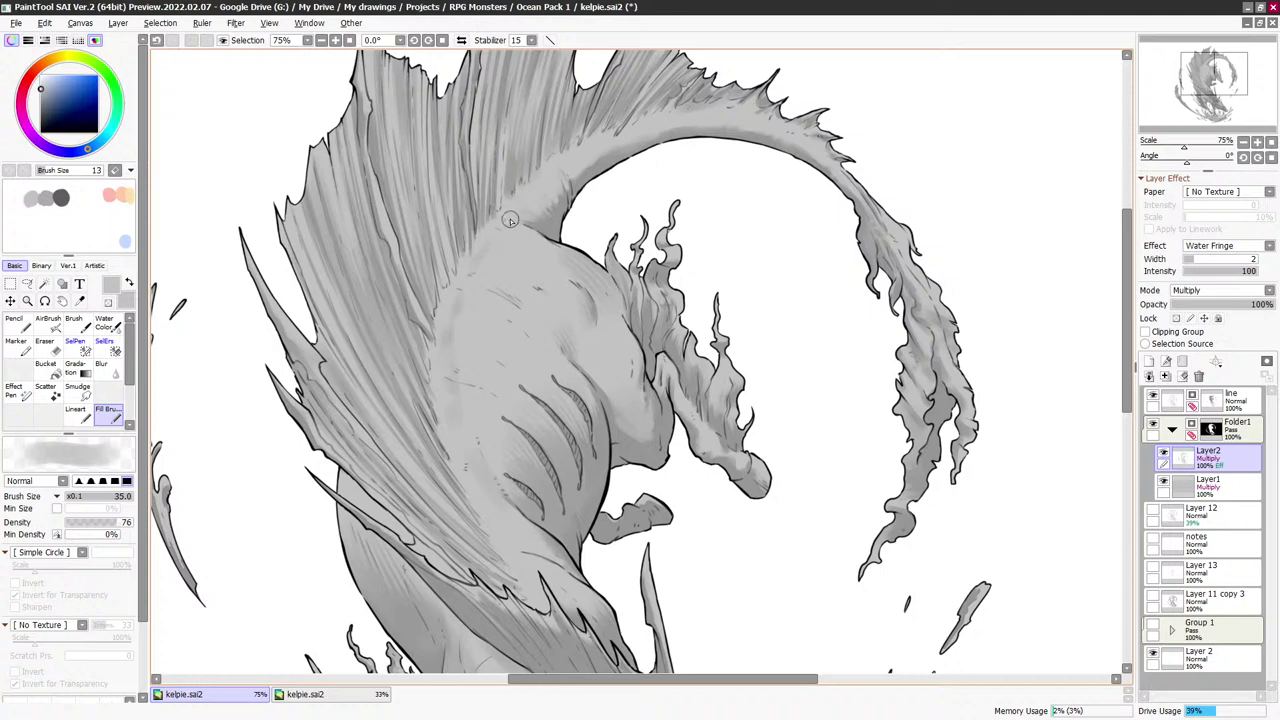
Trim the shading along the rump's upper outline with the transparent color at size 12
{"action": "key", "text": "bracketleft"}
{"action": "key", "text": "bracketleft"}
{"action": "key", "text": "bracketleft"}
{"action": "key", "text": "bracketleft"}
{"action": "key", "text": "bracketleft"}
{"action": "key", "text": "bracketleft"}
{"action": "key", "text": "bracketleft"}
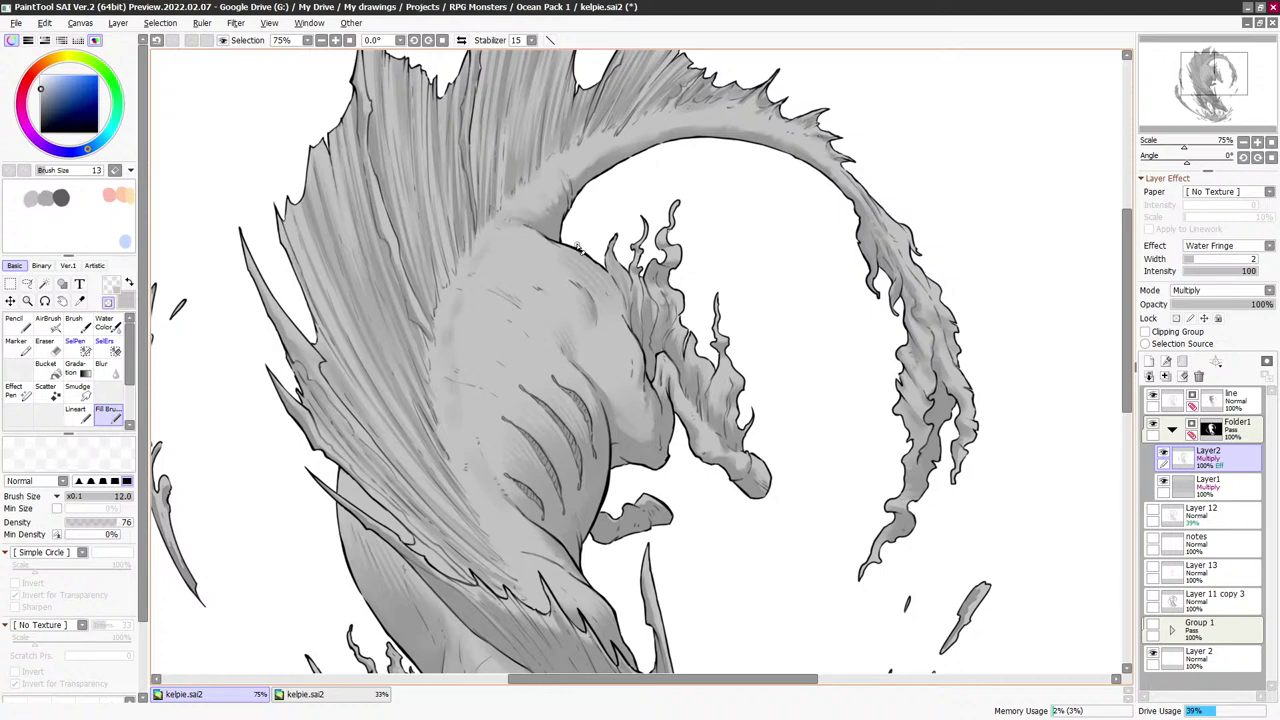
{"action": "left_click_drag", "start_coordinate": [624, 260], "coordinate": [626, 266]}
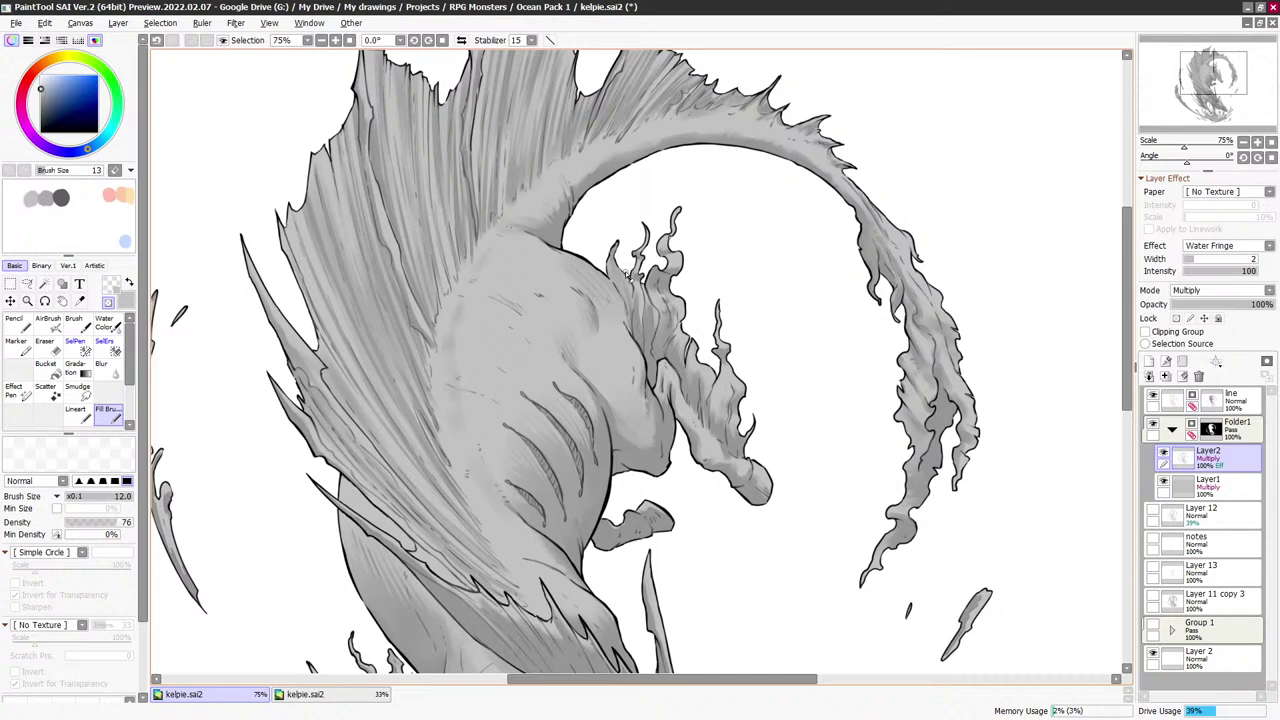
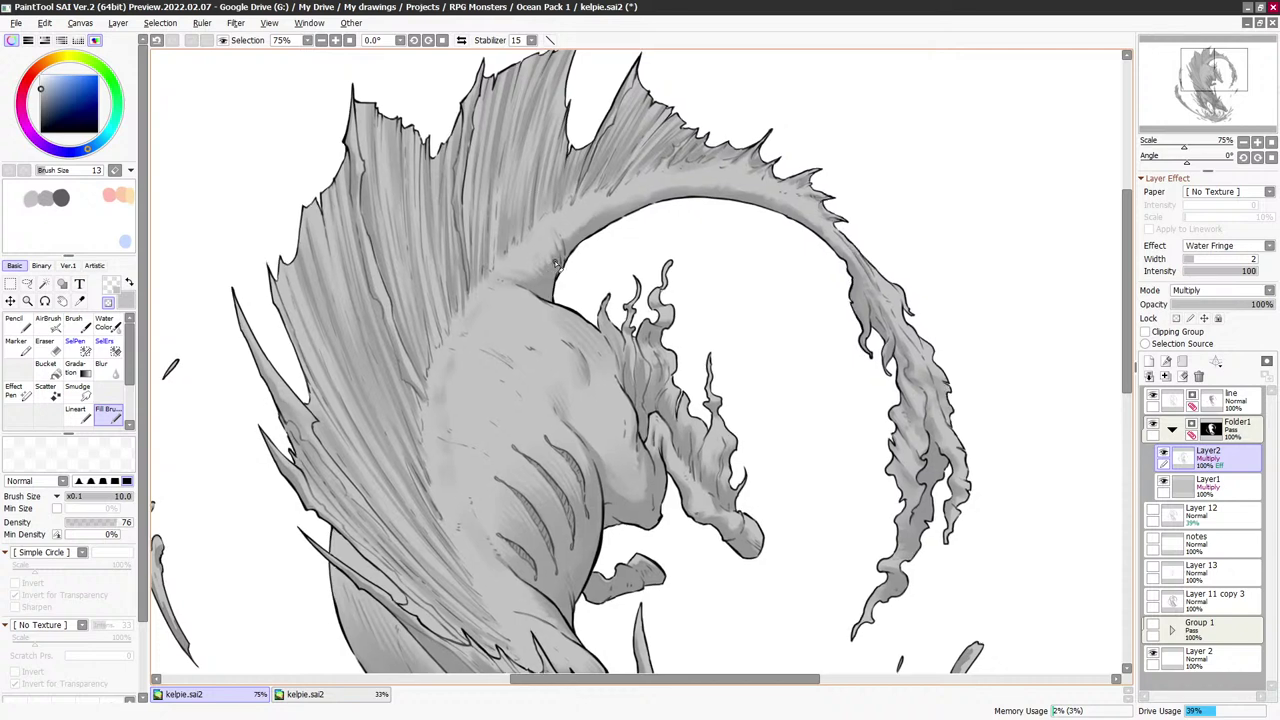
Add broad, soft gray shading to the flank above the gill slits at size 70
{"action": "key", "text": "minus"}
{"action": "key", "text": "bracketright"}
{"action": "key", "text": "bracketright"}
{"action": "key", "text": "bracketright"}
{"action": "key", "text": "bracketright"}
{"action": "key", "text": "bracketright"}
{"action": "key", "text": "bracketright"}
{"action": "key", "text": "bracketright"}
{"action": "key", "text": "bracketright"}
{"action": "key", "text": "bracketright"}
{"action": "key", "text": "bracketright"}
{"action": "key", "text": "bracketright"}
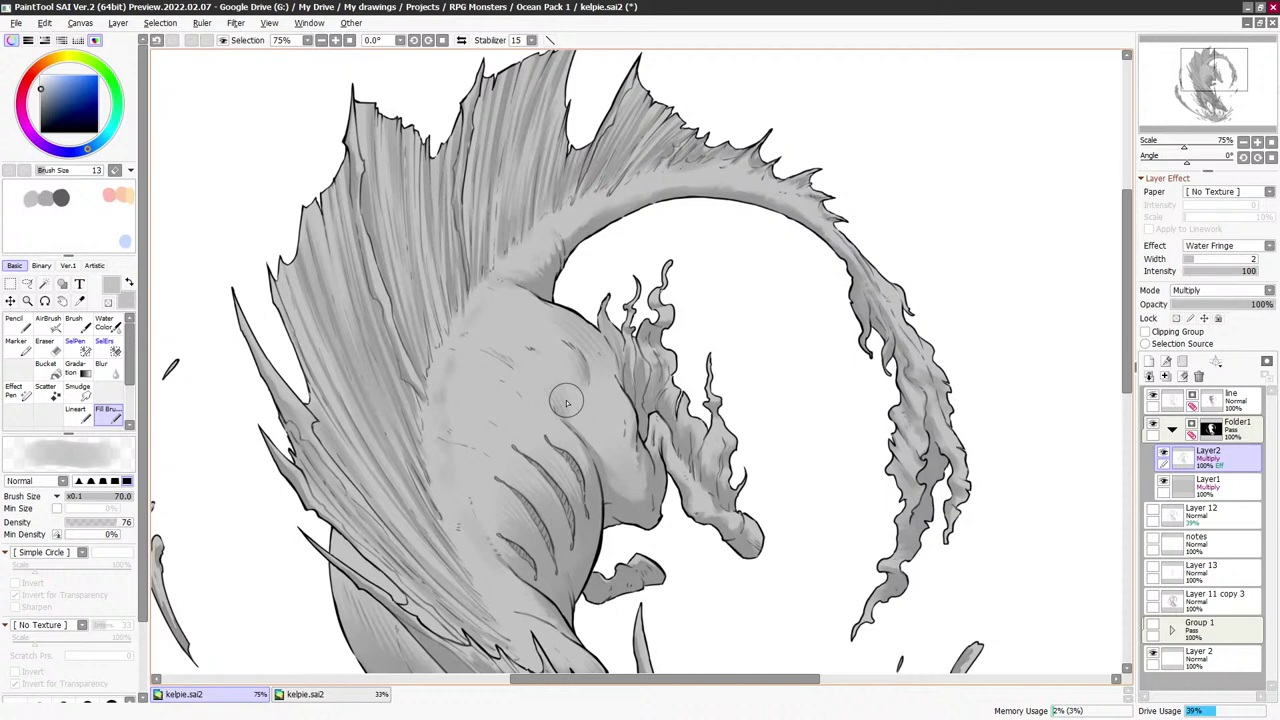
{"action": "key", "text": "bracketright"}
{"action": "key", "text": "bracketright"}
{"action": "key", "text": "bracketright"}
Lighten the shading on the tail base beside the back fin with the transparent color at size 30
{"action": "key", "text": "bracketleft"}
{"action": "key", "text": "bracketleft"}
{"action": "key", "text": "bracketleft"}
{"action": "key", "text": "bracketleft"}
{"action": "key", "text": "bracketleft"}
{"action": "key", "text": "bracketleft"}
{"action": "key", "text": "bracketleft"}
{"action": "key", "text": "bracketleft"}
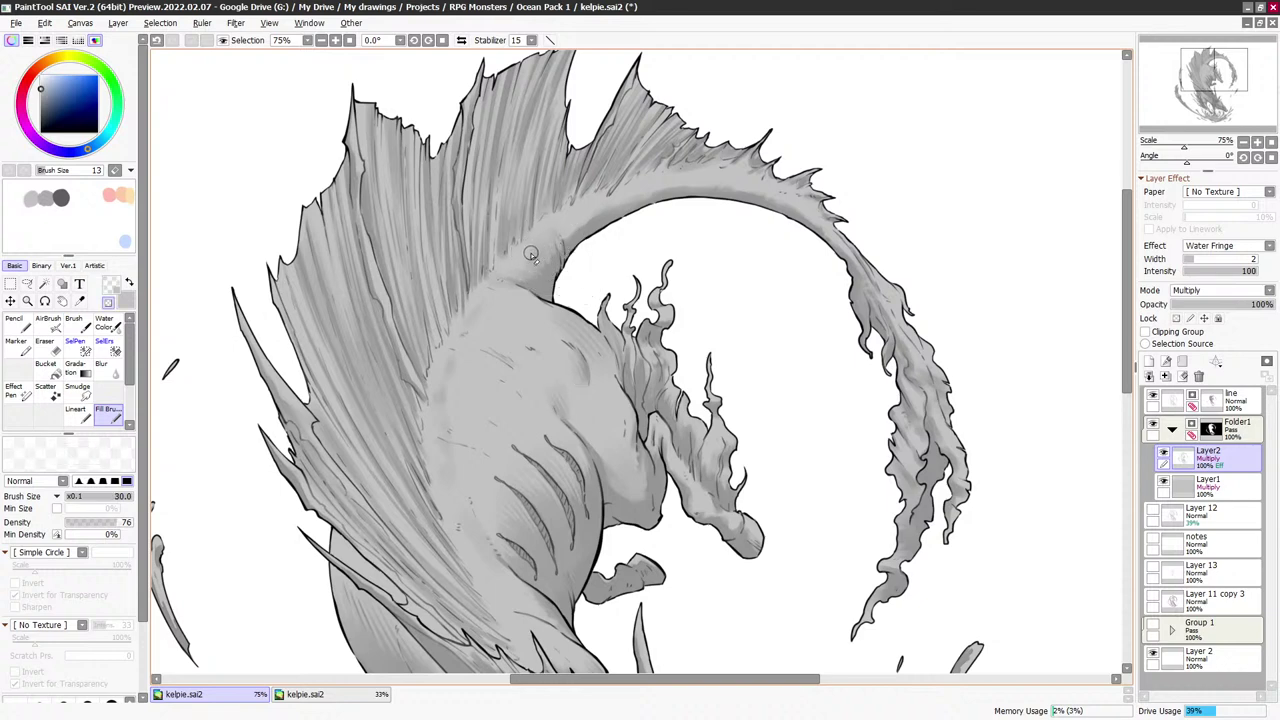
{"action": "key", "text": "bracketleft"}
{"action": "key", "text": "bracketleft"}
{"action": "key", "text": "bracketleft"}
{"action": "key", "text": "bracketleft"}
{"action": "key", "text": "bracketleft"}
{"action": "key", "text": "bracketleft"}
{"action": "key", "text": "bracketleft"}
{"action": "key", "text": "bracketleft"}
Deepen the shading along the inner edge of the tail base in gray at size 80
{"action": "key", "text": "bracketright"}
{"action": "key", "text": "bracketright"}
{"action": "key", "text": "bracketright"}
{"action": "key", "text": "bracketright"}
{"action": "key", "text": "bracketright"}
{"action": "key", "text": "bracketright"}
{"action": "key", "text": "bracketright"}
{"action": "key", "text": "bracketright"}
{"action": "key", "text": "bracketright"}
{"action": "key", "text": "bracketright"}
{"action": "key", "text": "bracketright"}
{"action": "key", "text": "bracketright"}
{"action": "key", "text": "bracketright"}
{"action": "key", "text": "bracketright"}
{"action": "key", "text": "bracketright"}
{"action": "key", "text": "bracketright"}
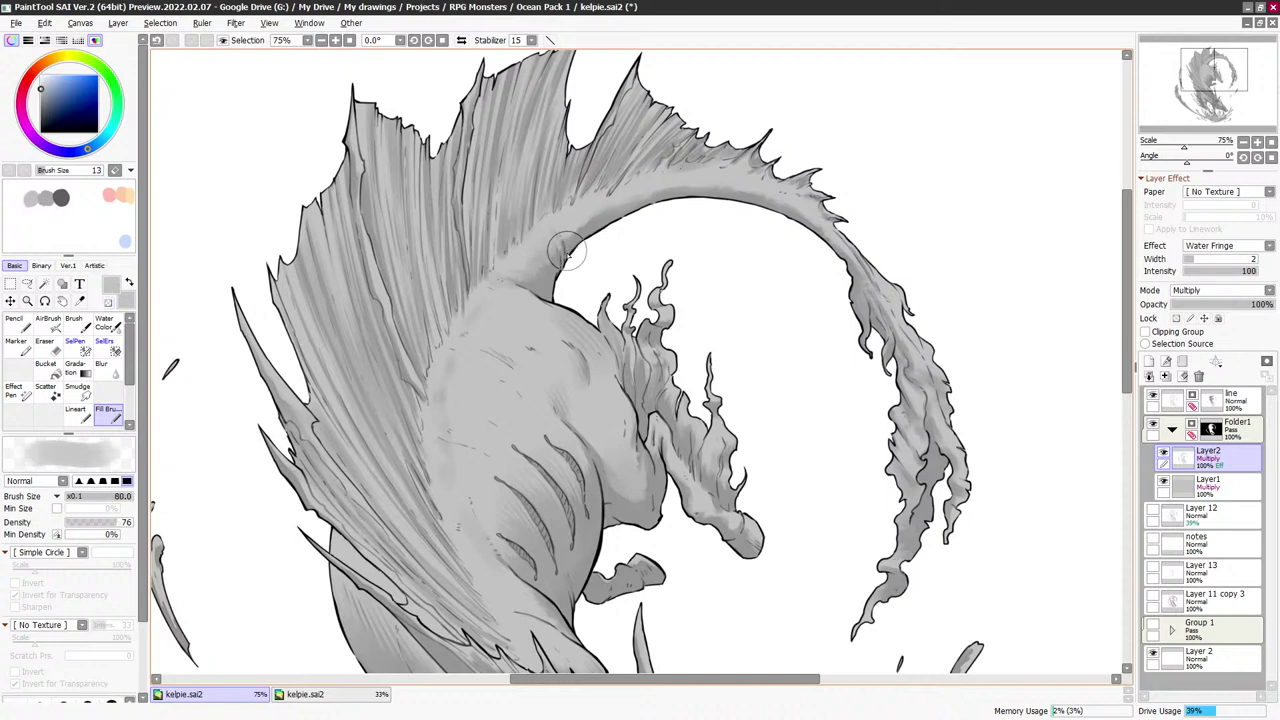
Trim the shading at the inner edge of the tail base with the transparent color at size 12
{"action": "key", "text": "minus"}
{"action": "key", "text": "bracketleft"}
{"action": "key", "text": "bracketleft"}
{"action": "key", "text": "bracketleft"}
{"action": "key", "text": "bracketleft"}
{"action": "key", "text": "bracketleft"}
{"action": "key", "text": "bracketleft"}
{"action": "key", "text": "bracketleft"}
{"action": "key", "text": "bracketleft"}
{"action": "key", "text": "bracketleft"}
{"action": "key", "text": "bracketleft"}
{"action": "key", "text": "bracketleft"}
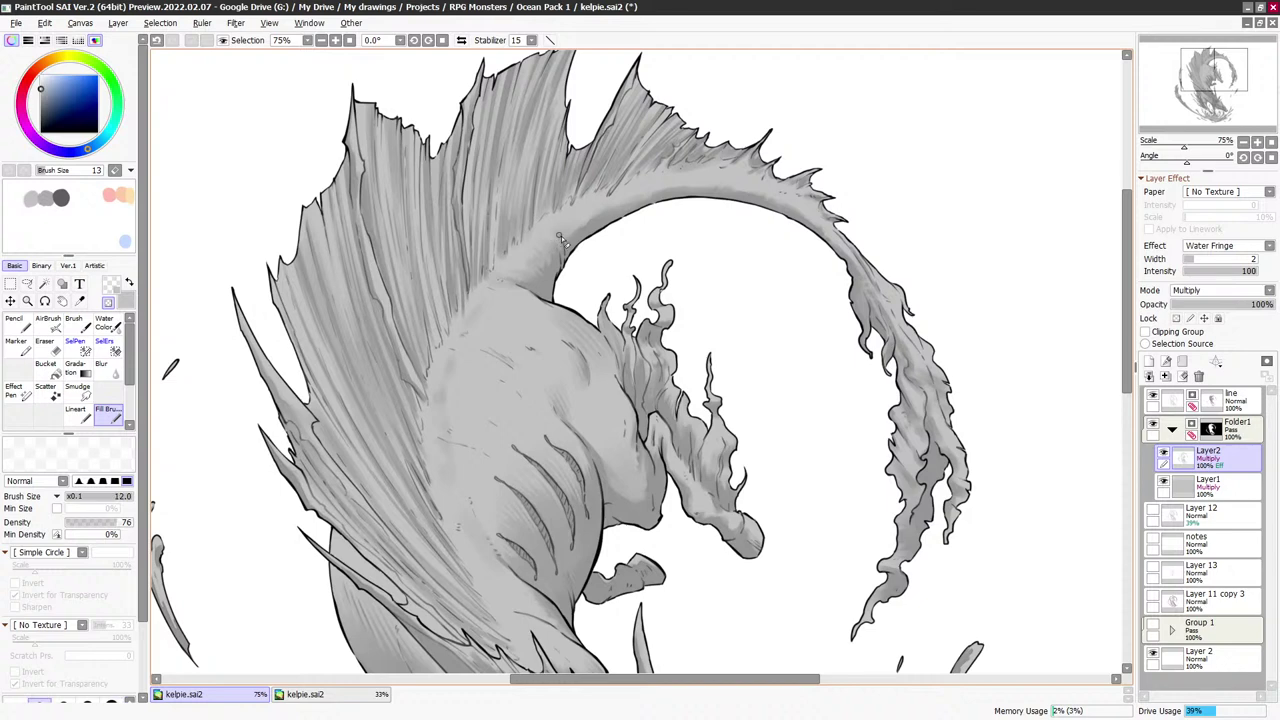
Shade the tail where it meets the back fin in gray at size 70
{"action": "key", "text": "bracketright"}
{"action": "key", "text": "bracketright"}
{"action": "key", "text": "bracketright"}
{"action": "key", "text": "bracketright"}
{"action": "key", "text": "bracketright"}
{"action": "key", "text": "bracketright"}
{"action": "key", "text": "bracketright"}
{"action": "key", "text": "bracketright"}
{"action": "key", "text": "bracketright"}
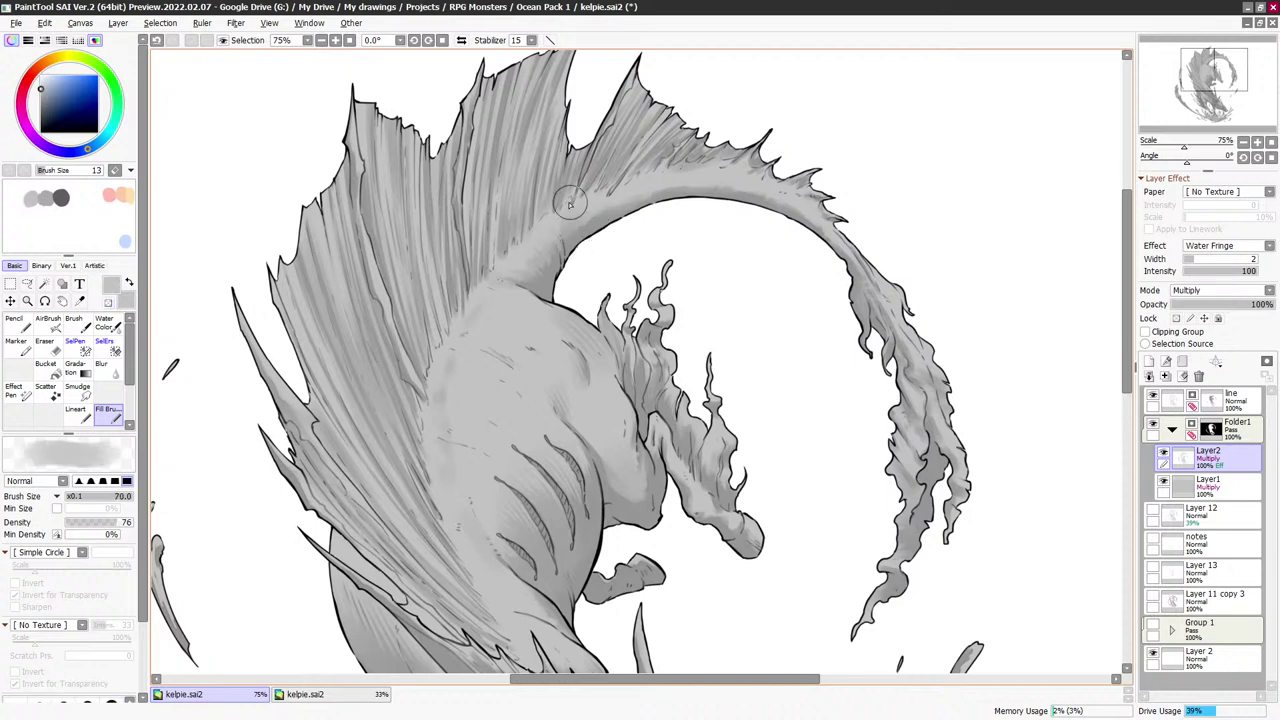
Clean up the shading on the tail beneath the back fin with the transparent color at size 10
{"action": "key", "text": "bracketleft"}
{"action": "key", "text": "bracketleft"}
{"action": "key", "text": "bracketleft"}
{"action": "key", "text": "bracketleft"}
{"action": "key", "text": "bracketleft"}
{"action": "key", "text": "bracketleft"}
{"action": "key", "text": "bracketleft"}
{"action": "key", "text": "bracketleft"}
{"action": "key", "text": "bracketleft"}
{"action": "key", "text": "bracketleft"}
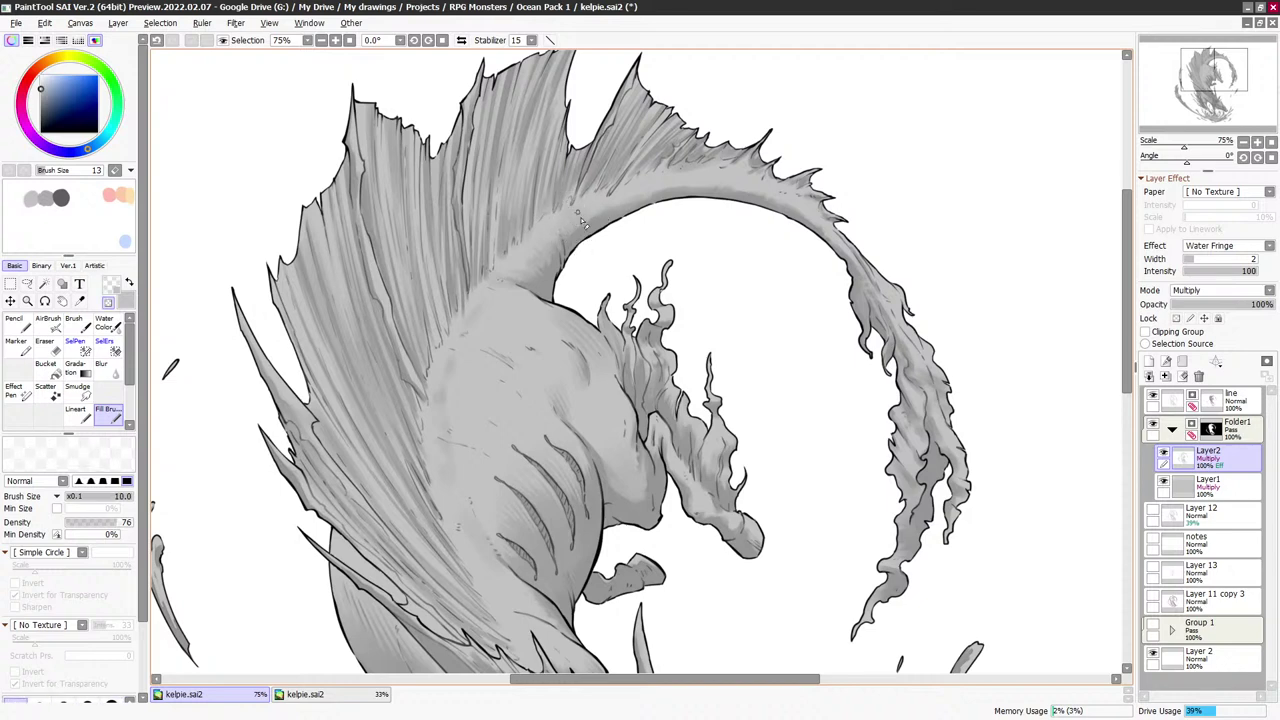
Add fine gray strokes along the underside of the tail's arch at size 7
{"action": "key", "text": "bracketleft"}
{"action": "key", "text": "bracketleft"}
{"action": "key", "text": "bracketleft"}
{"action": "key", "text": "bracketleft"}
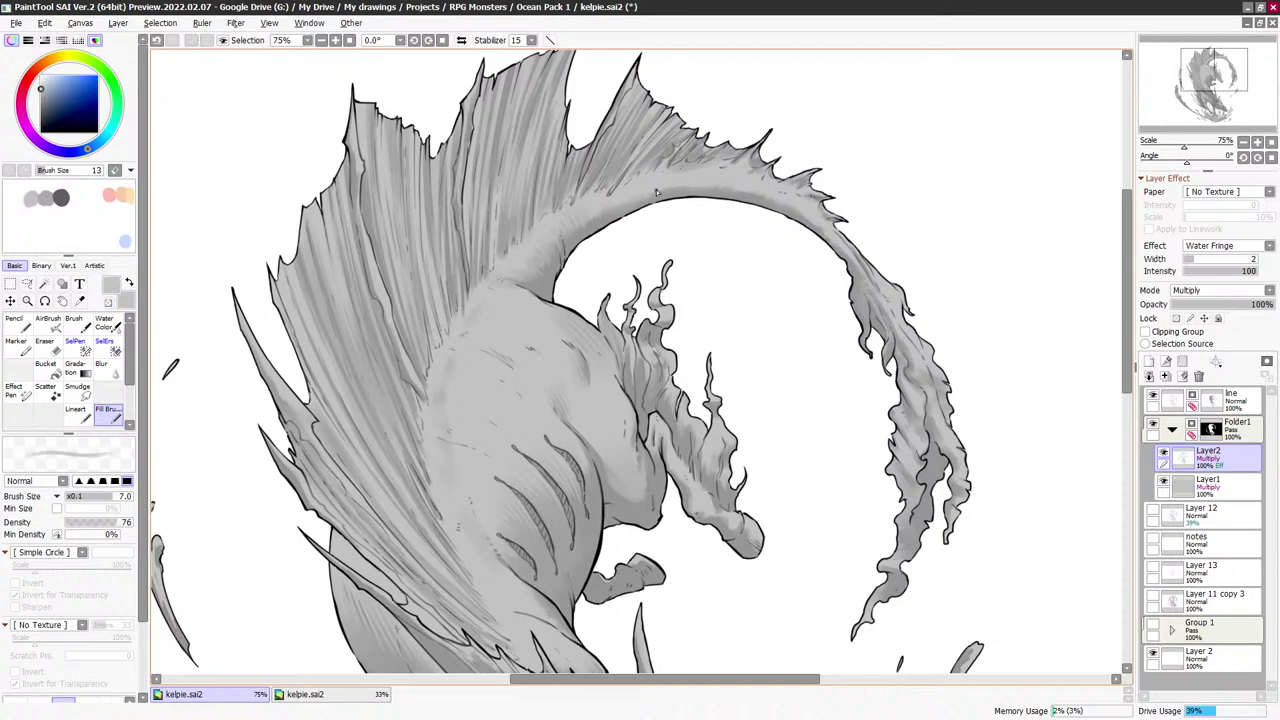
Darken the crease between the rump and the tail base in gray at size 12
{"action": "left_click_drag", "start_coordinate": [770, 252], "coordinate": [834, 113]}
{"action": "key", "text": "bracketright"}
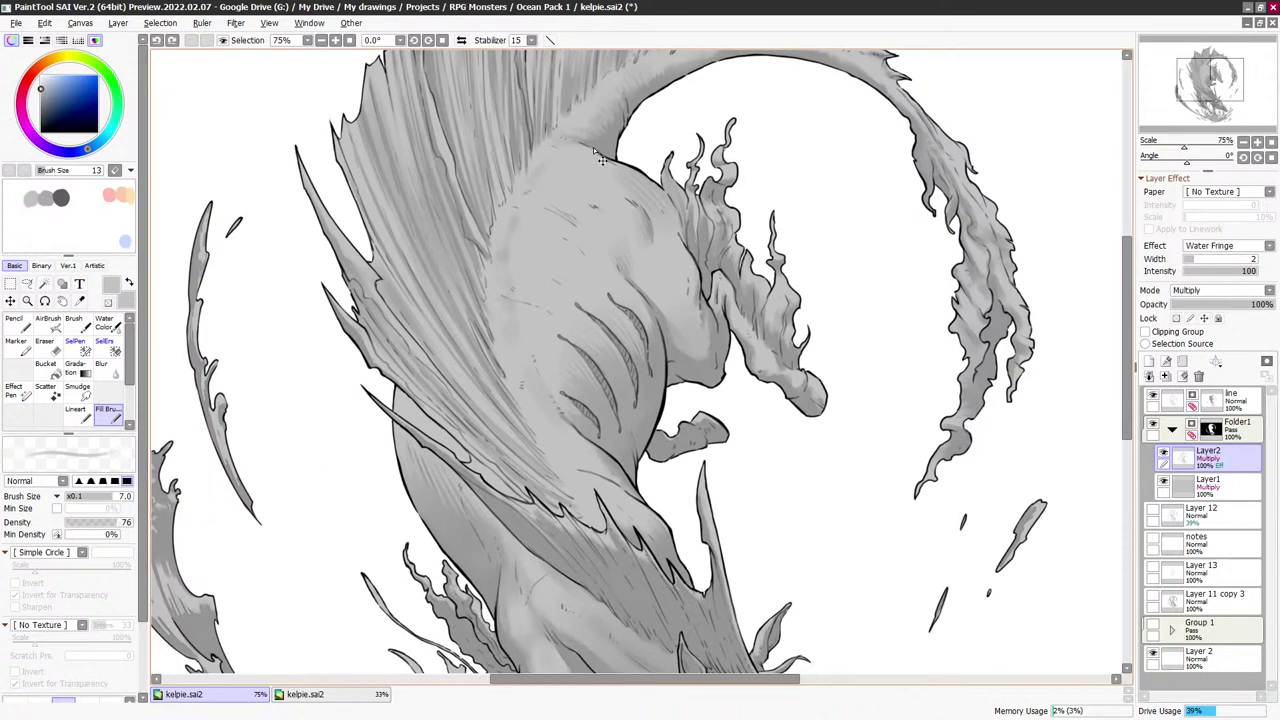
{"action": "key", "text": "bracketright"}
{"action": "key", "text": "bracketright"}
{"action": "key", "text": "bracketright"}
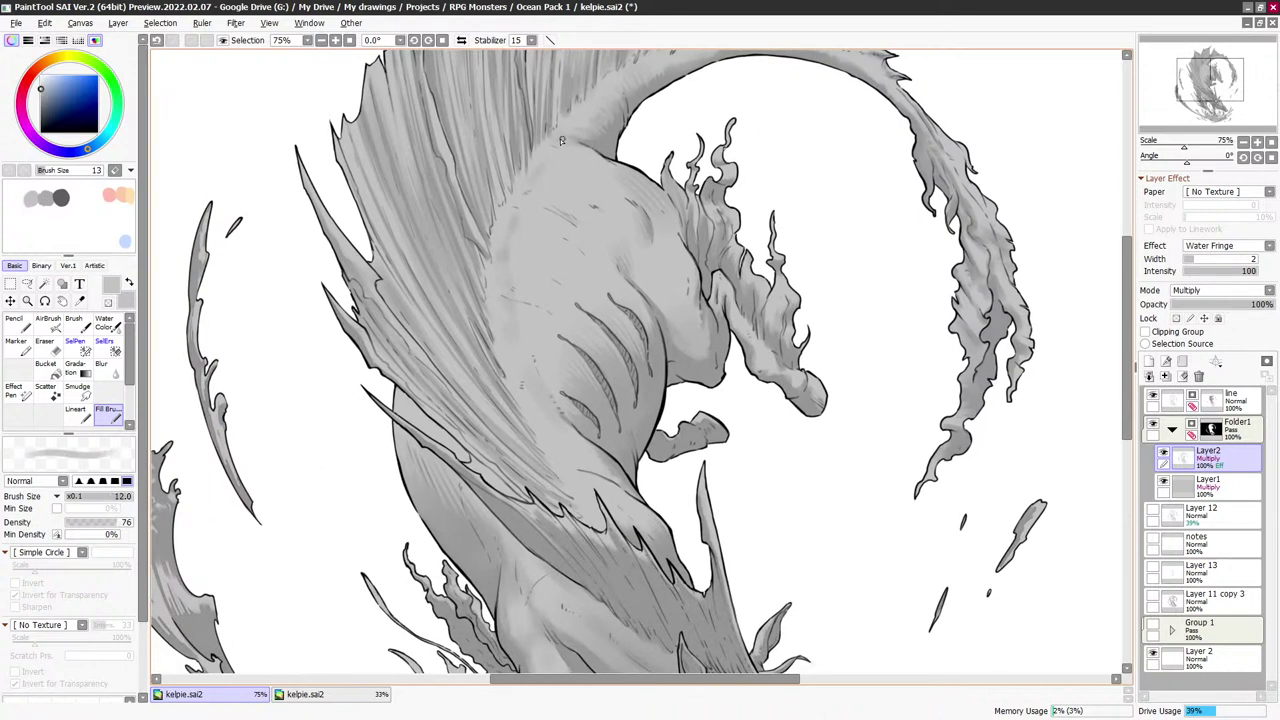
Refine the shading on the upper flank beside the back fin in gray at size 9
{"action": "key", "text": "e"}
{"action": "key", "text": "bracketleft"}
{"action": "key", "text": "e"}
{"action": "key", "text": "bracketright"}
{"action": "key", "text": "bracketleft"}
{"action": "left_click_drag", "start_coordinate": [585, 244], "coordinate": [594, 229]}
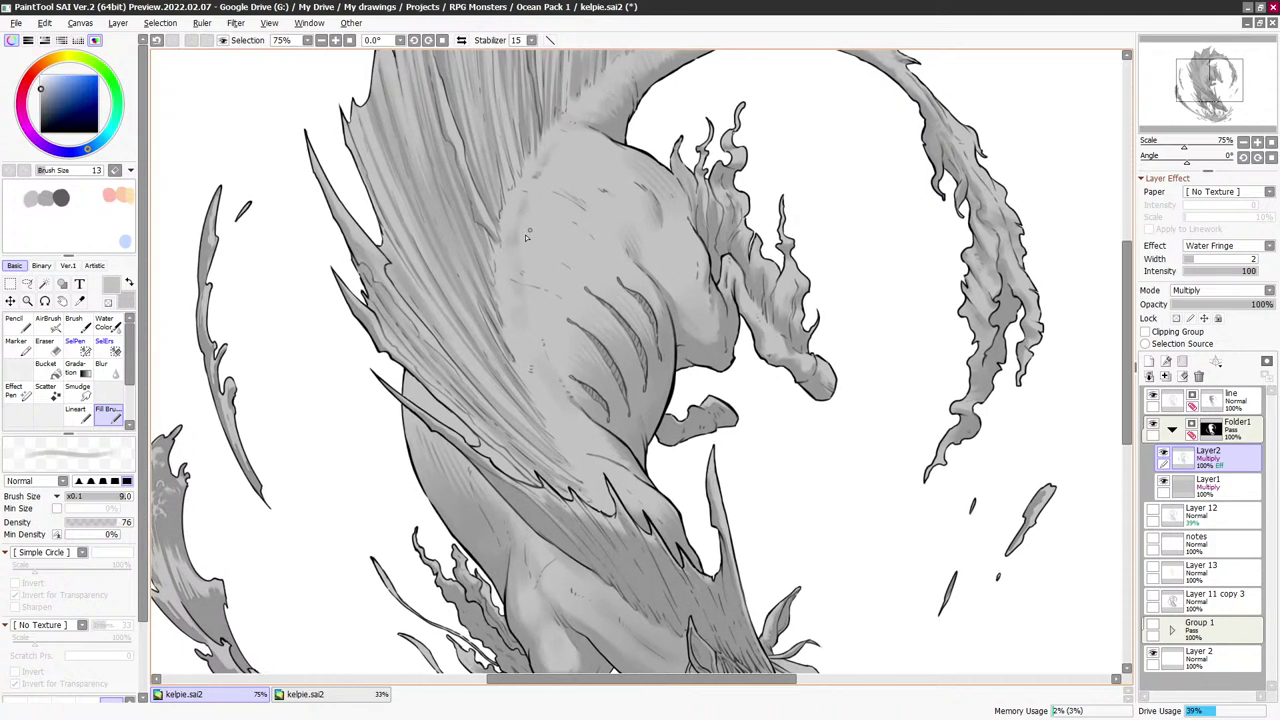
Add small gray marks on the flank between the back fin and the gill slits at size 7
{"action": "key", "text": "bracketleft"}
{"action": "key", "text": "bracketleft"}
{"action": "scroll", "coordinate": [515, 243], "scroll_direction": "down", "scroll_amount": 2}
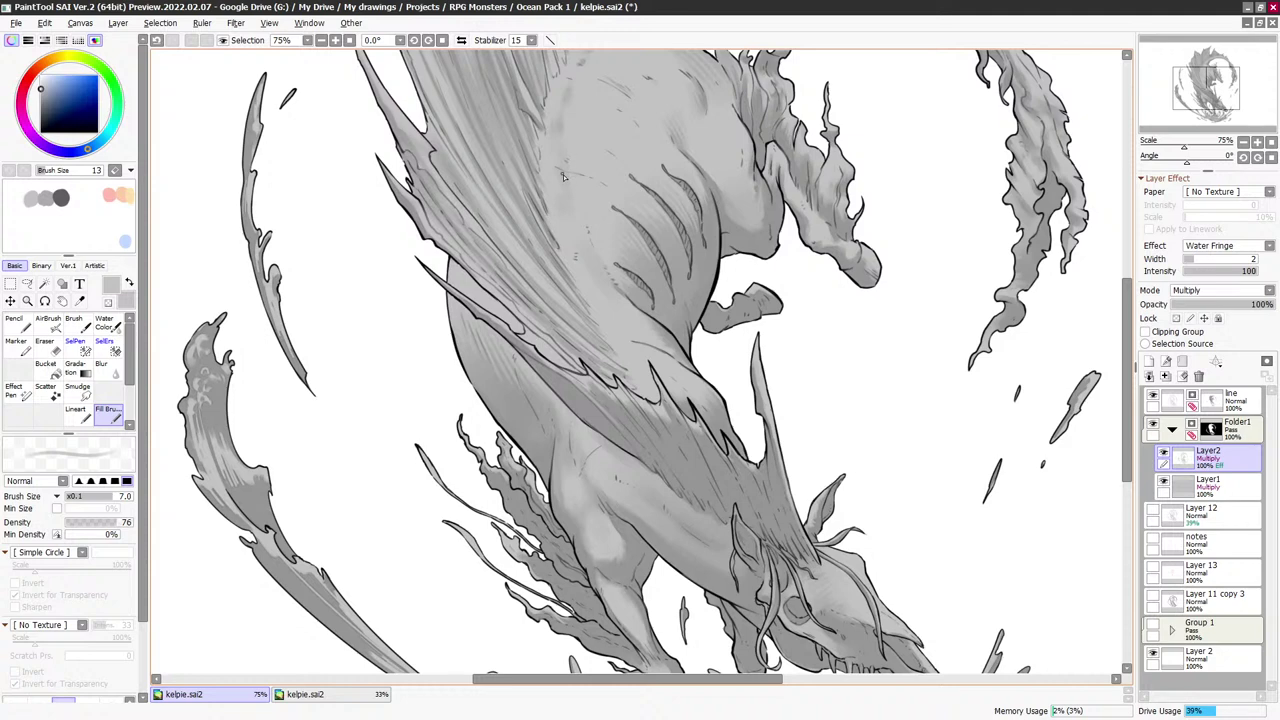
{"action": "scroll", "coordinate": [565, 170], "scroll_direction": "down", "scroll_amount": 1}
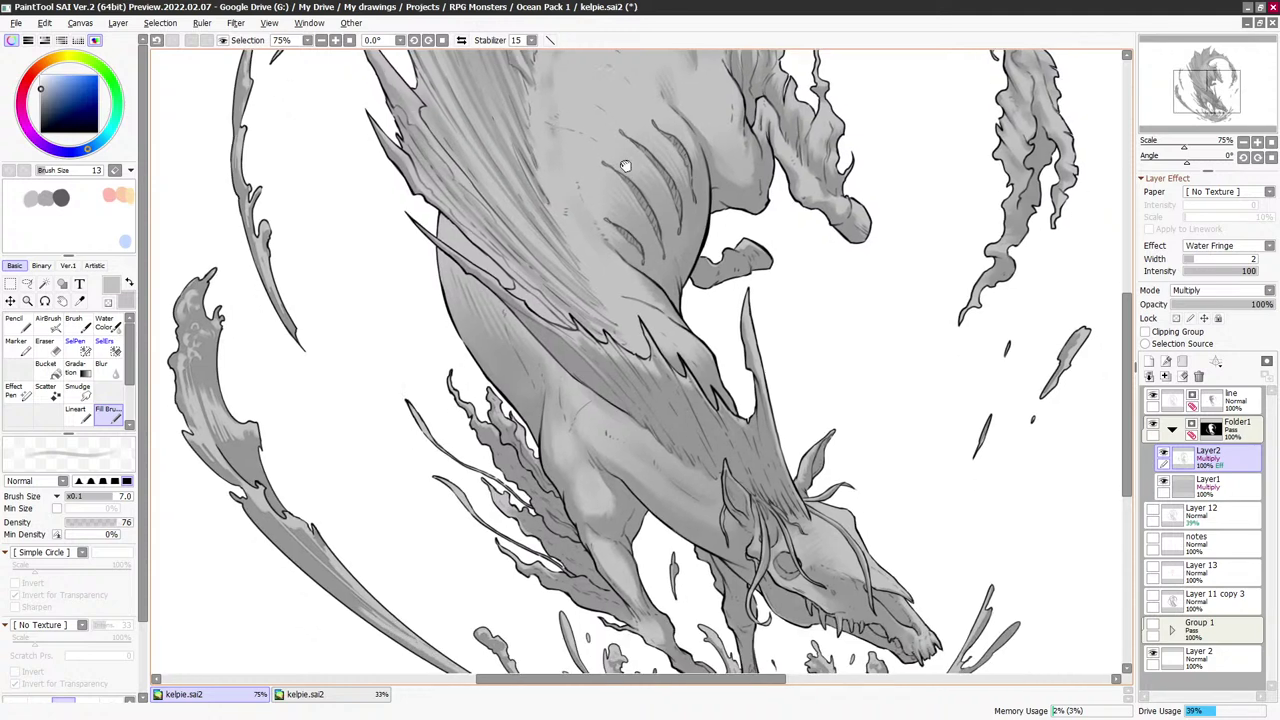
Clean up the flank shading behind the gill slits with the transparent color, starting at size 12
{"action": "key", "text": "bracketright"}
{"action": "key", "text": "bracketright"}
{"action": "key", "text": "bracketright"}
{"action": "key", "text": "bracketright"}
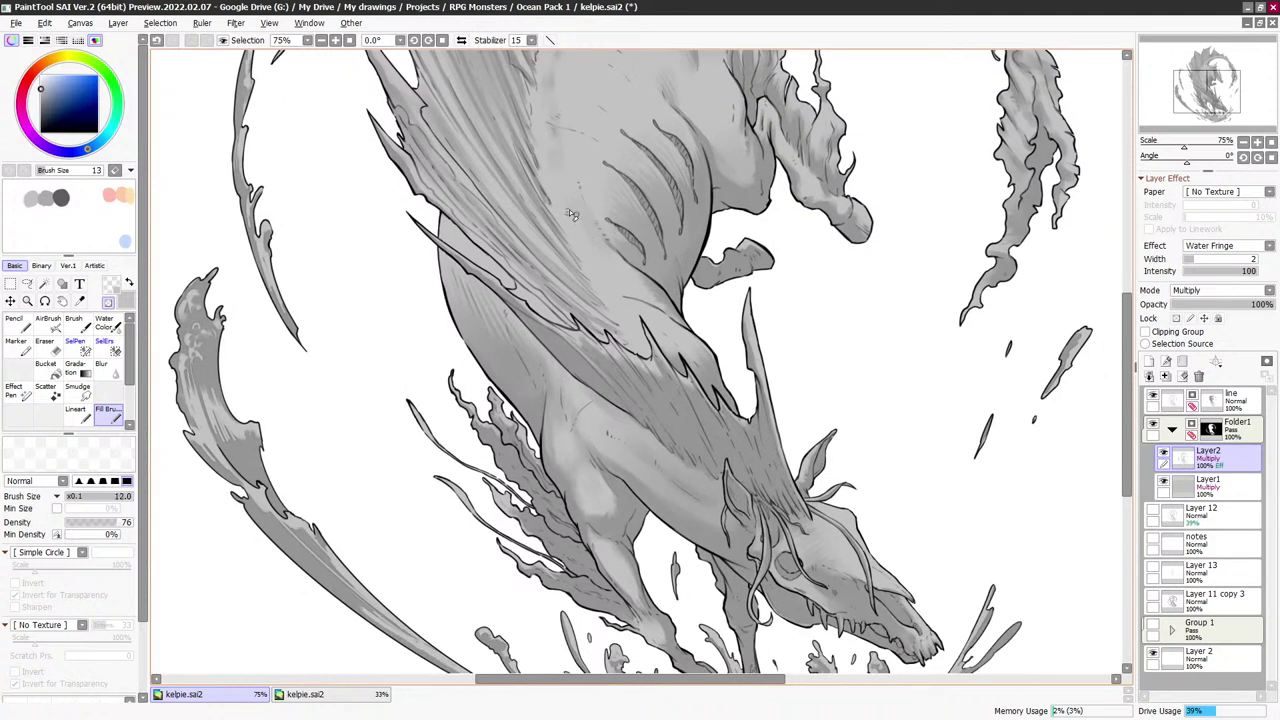
{"action": "key", "text": "bracketright"}
{"action": "key", "text": "bracketright"}
Add fine gray shading between the gill slits at size 8
{"action": "key", "text": "x"}
{"action": "key", "text": "bracketleft"}
{"action": "key", "text": "bracketleft"}
{"action": "key", "text": "bracketleft"}
{"action": "key", "text": "bracketleft"}
{"action": "key", "text": "bracketleft"}
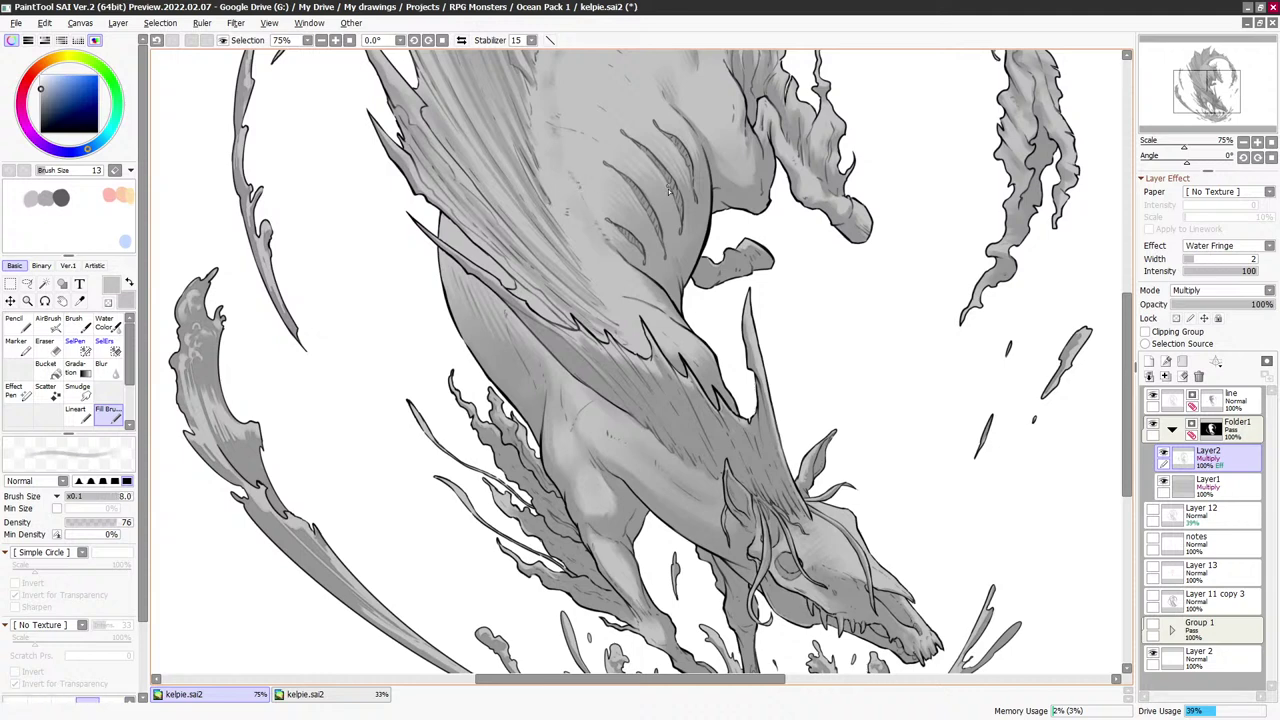
Shade the flank beside the back fin in gray at size 25
{"action": "key", "text": "bracketright"}
{"action": "key", "text": "bracketright"}
{"action": "key", "text": "bracketright"}
{"action": "key", "text": "x"}
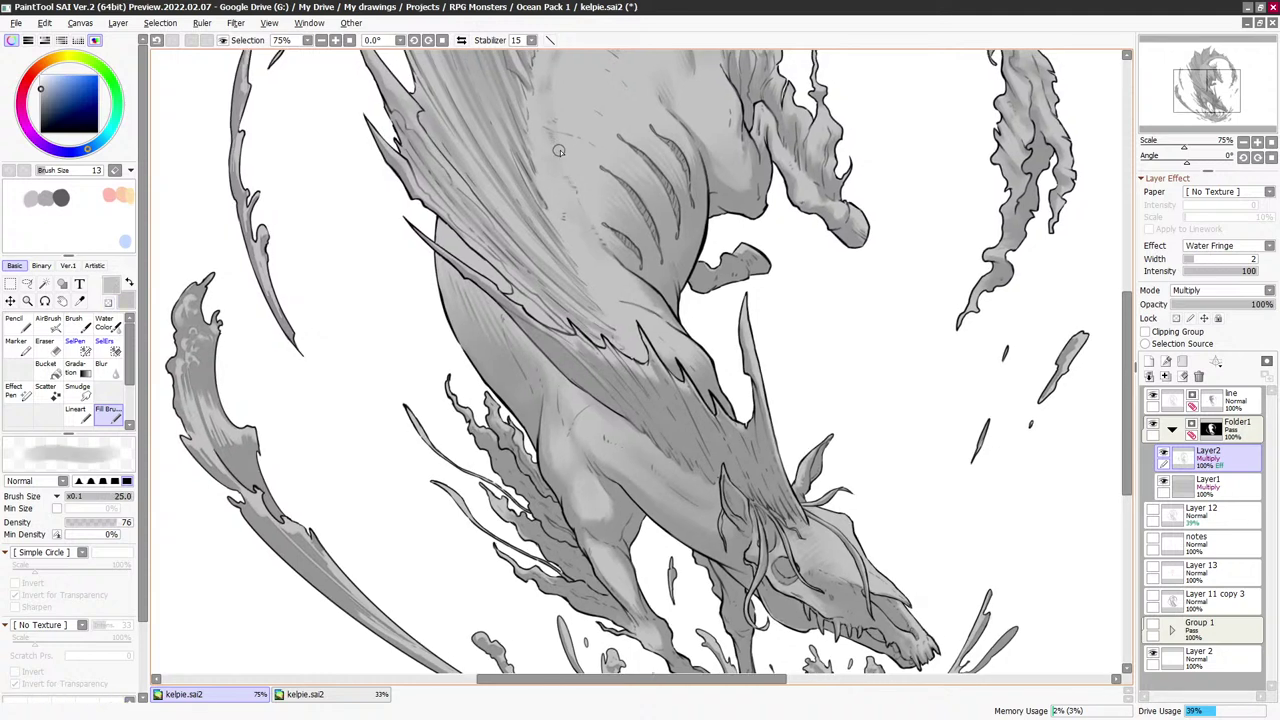
Soften the flank shading beside the back fin with the transparent color at size 30
{"action": "key", "text": "x"}
{"action": "key", "text": "x"}
{"action": "key", "text": "bracketright"}
{"action": "key", "text": "bracketright"}
{"action": "key", "text": "bracketright"}
{"action": "key", "text": "x"}
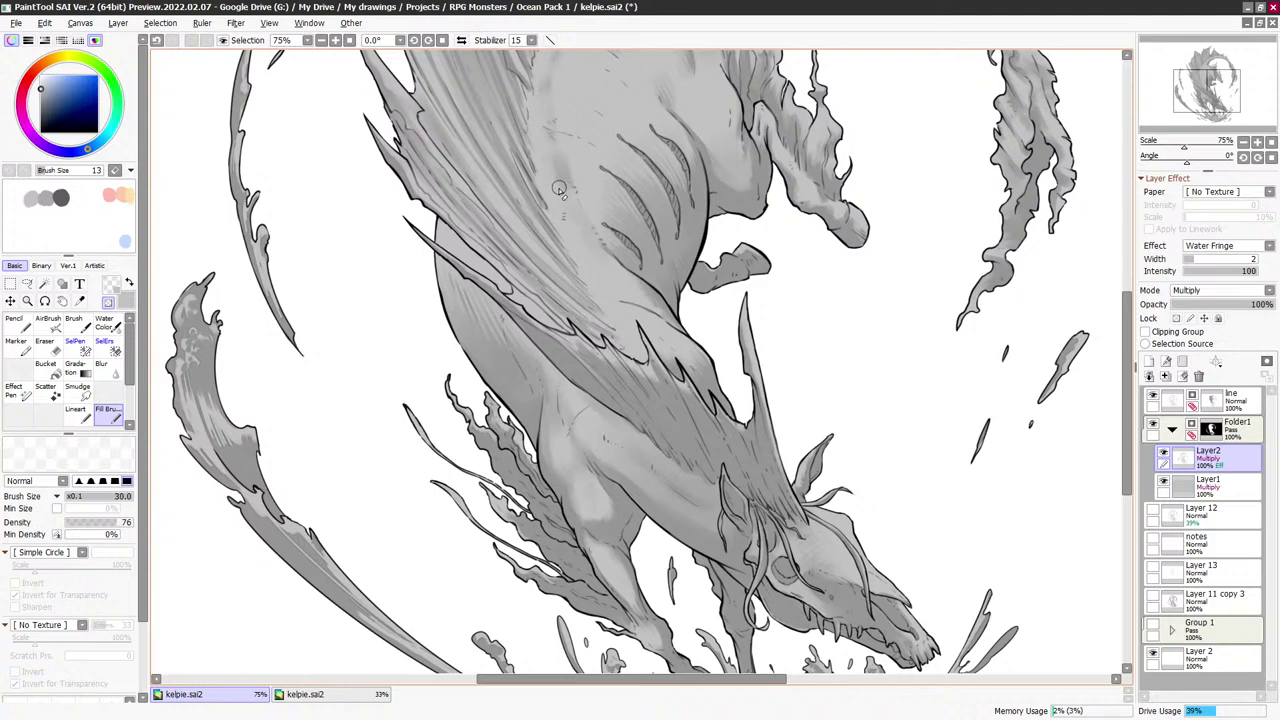
Rework the flank shading beside the back fin, alternating the transparent color with gray at size 14
{"action": "key", "text": "bracketleft"}
{"action": "key", "text": "bracketleft"}
{"action": "key", "text": "bracketleft"}
{"action": "key", "text": "bracketleft"}
{"action": "key", "text": "bracketleft"}
{"action": "key", "text": "bracketleft"}
{"action": "key", "text": "bracketleft"}
{"action": "key", "text": "bracketleft"}
{"action": "key", "text": "bracketright"}
{"action": "key", "text": "bracketright"}
{"action": "key", "text": "bracketright"}
{"action": "key", "text": "bracketright"}
{"action": "key", "text": "bracketright"}
{"action": "key", "text": "bracketright"}
{"action": "key", "text": "bracketright"}
{"action": "key", "text": "bracketright"}
{"action": "key", "text": "bracketright"}
{"action": "key", "text": "bracketright"}
{"action": "key", "text": "bracketright"}
{"action": "key", "text": "bracketright"}
{"action": "key", "text": "bracketright"}
{"action": "key", "text": "bracketleft"}
{"action": "key", "text": "bracketleft"}
{"action": "key", "text": "bracketleft"}
{"action": "key", "text": "bracketleft"}
{"action": "key", "text": "bracketleft"}
{"action": "key", "text": "bracketleft"}
{"action": "key", "text": "bracketleft"}
{"action": "key", "text": "bracketleft"}
{"action": "key", "text": "bracketleft"}
{"action": "key", "text": "bracketleft"}
{"action": "key", "text": "bracketleft"}
{"action": "key", "text": "bracketleft"}
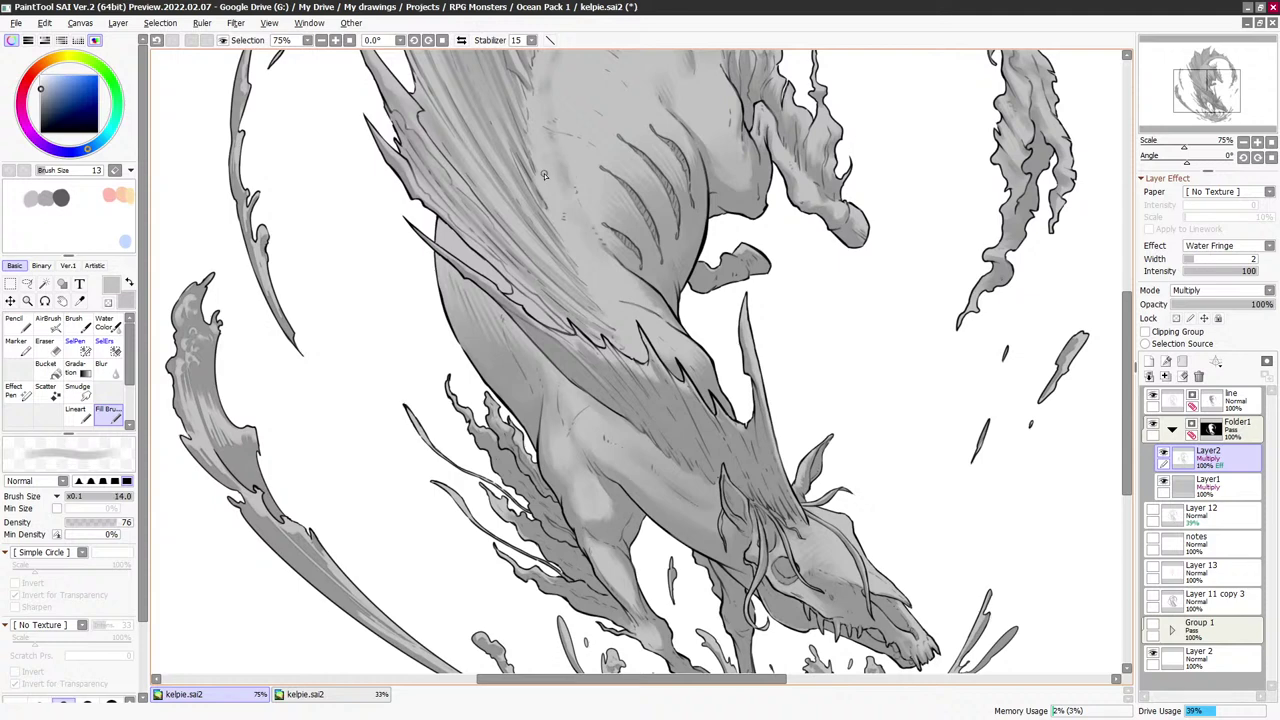
Add fine gray streaks where the flank meets the lower back fin, at sizes 8 and 7
{"action": "mouse_move", "coordinate": [624, 199]}
{"action": "left_mouse_down"}
{"action": "mouse_move", "coordinate": [558, 213]}
{"action": "mouse_move", "coordinate": [500, 200]}
{"action": "left_mouse_up"}
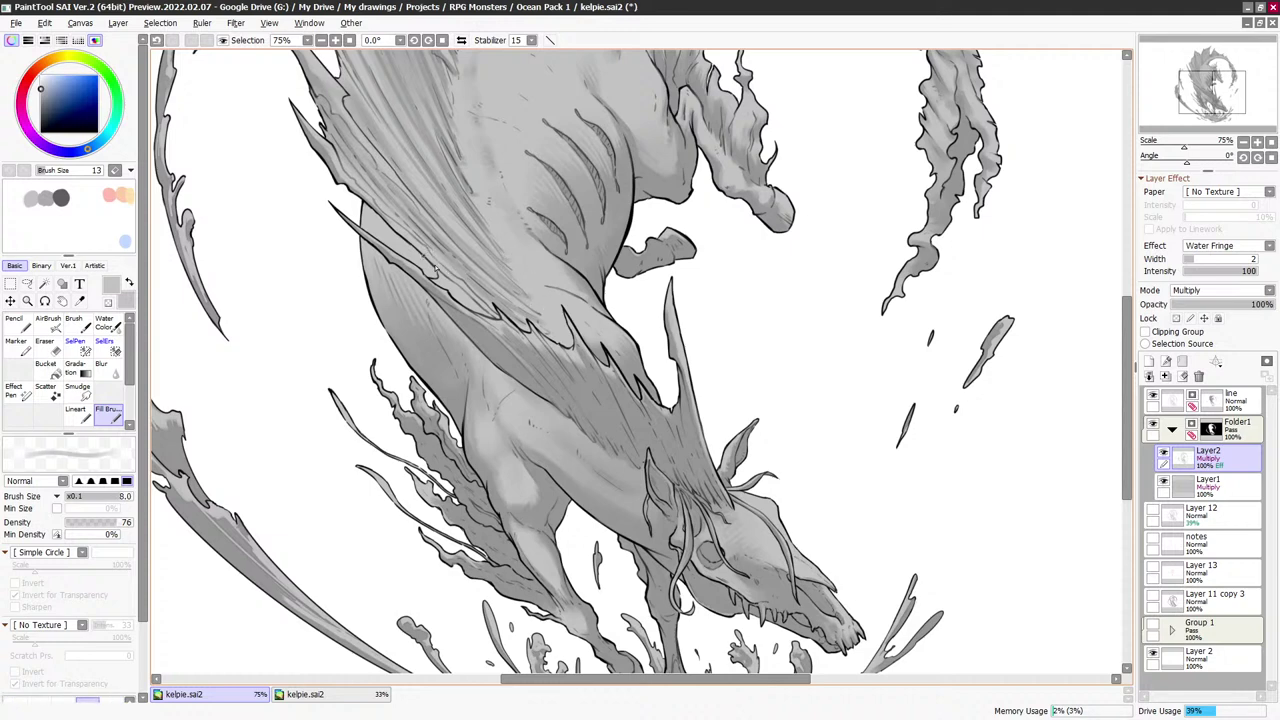
{"action": "key", "text": "bracketleft"}
{"action": "key", "text": "bracketleft"}
{"action": "key", "text": "bracketleft"}
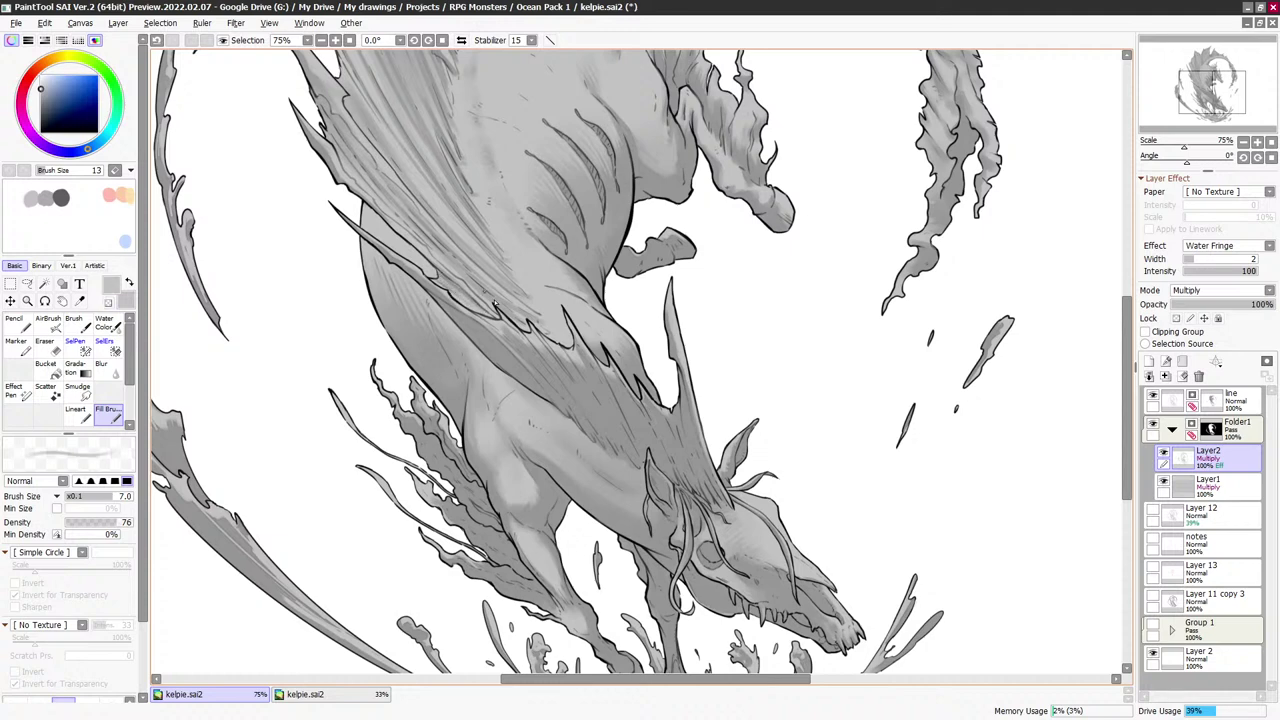
Shade the neck mane just below the jagged edge of the back fin in gray at size 9
{"action": "left_click_drag", "start_coordinate": [516, 300], "coordinate": [476, 207]}
{"action": "key", "text": "bracketright"}
{"action": "key", "text": "bracketright"}
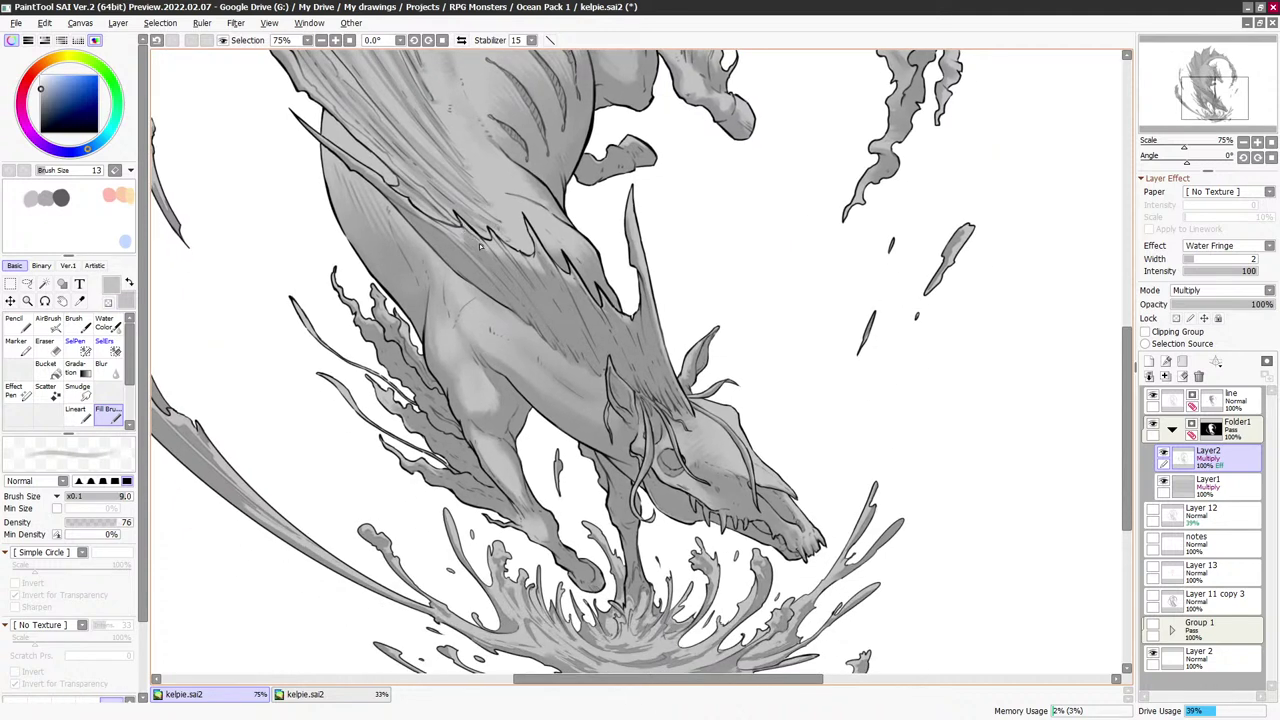
{"action": "key", "text": "ctrl+z"}
{"action": "key", "text": "ctrl+y"}
Clean up the mane shading with the transparent color at size 5 and touch it up in gray at size 7
{"action": "key", "text": "minus"}
{"action": "key", "text": "bracketleft"}
{"action": "key", "text": "bracketleft"}
{"action": "key", "text": "bracketleft"}
{"action": "key", "text": "bracketleft"}
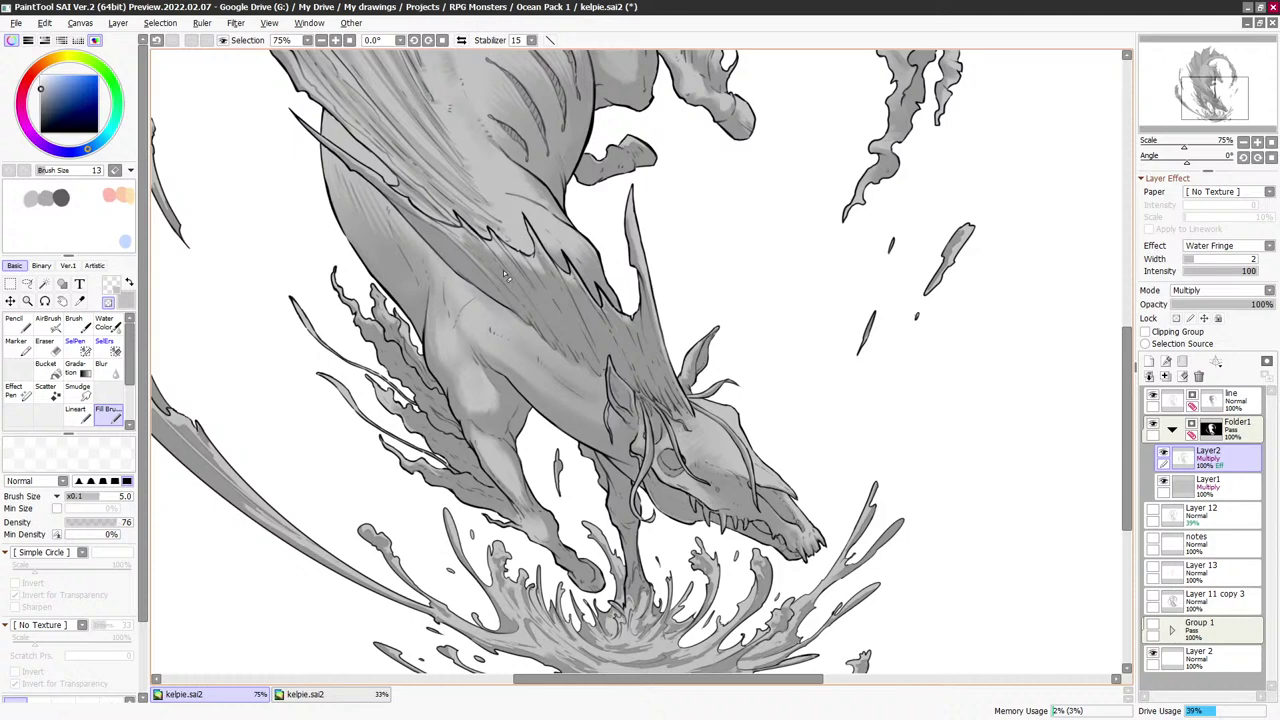
{"action": "key", "text": "c"}
{"action": "key", "text": "c"}
{"action": "key", "text": "c"}
{"action": "key", "text": "c"}
{"action": "key", "text": "c"}
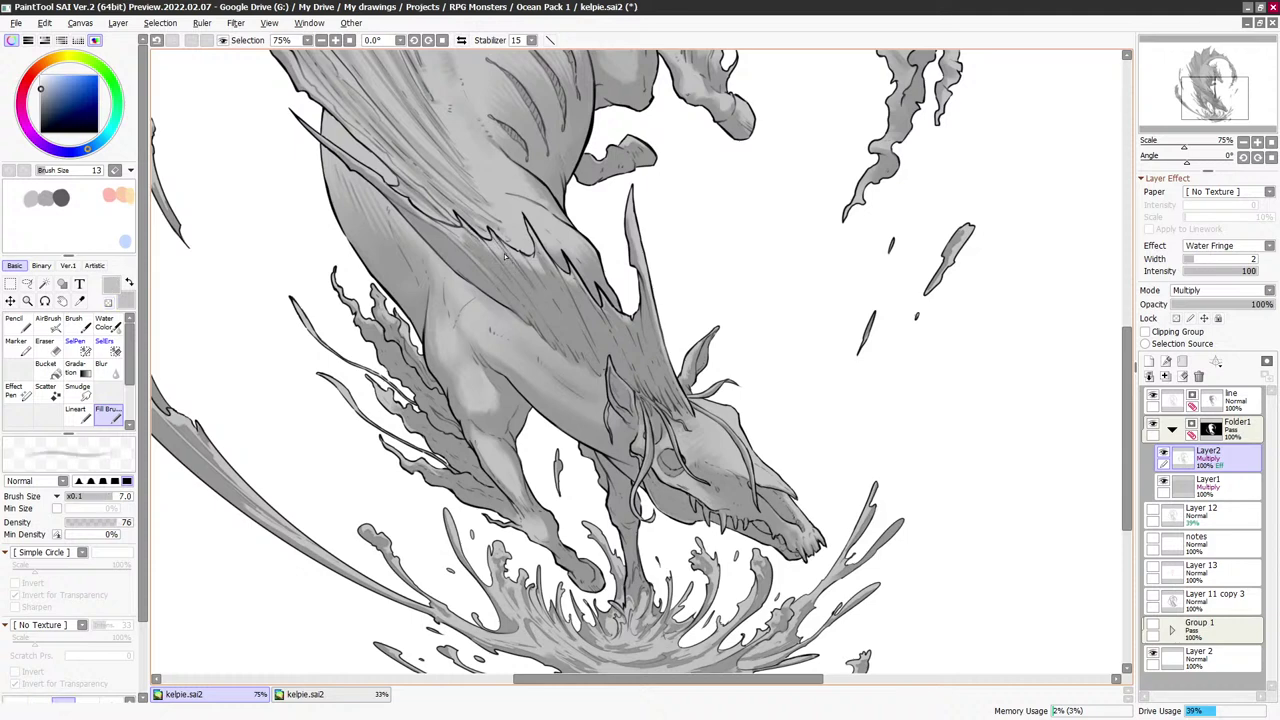
Refine the mane shading toward the tall spike with the transparent color at sizes 8 and 6, undoing a stray stroke
{"action": "key", "text": "bracketright"}
{"action": "key", "text": "bracketright"}
{"action": "key", "text": "bracketright"}
{"action": "key", "text": "c"}
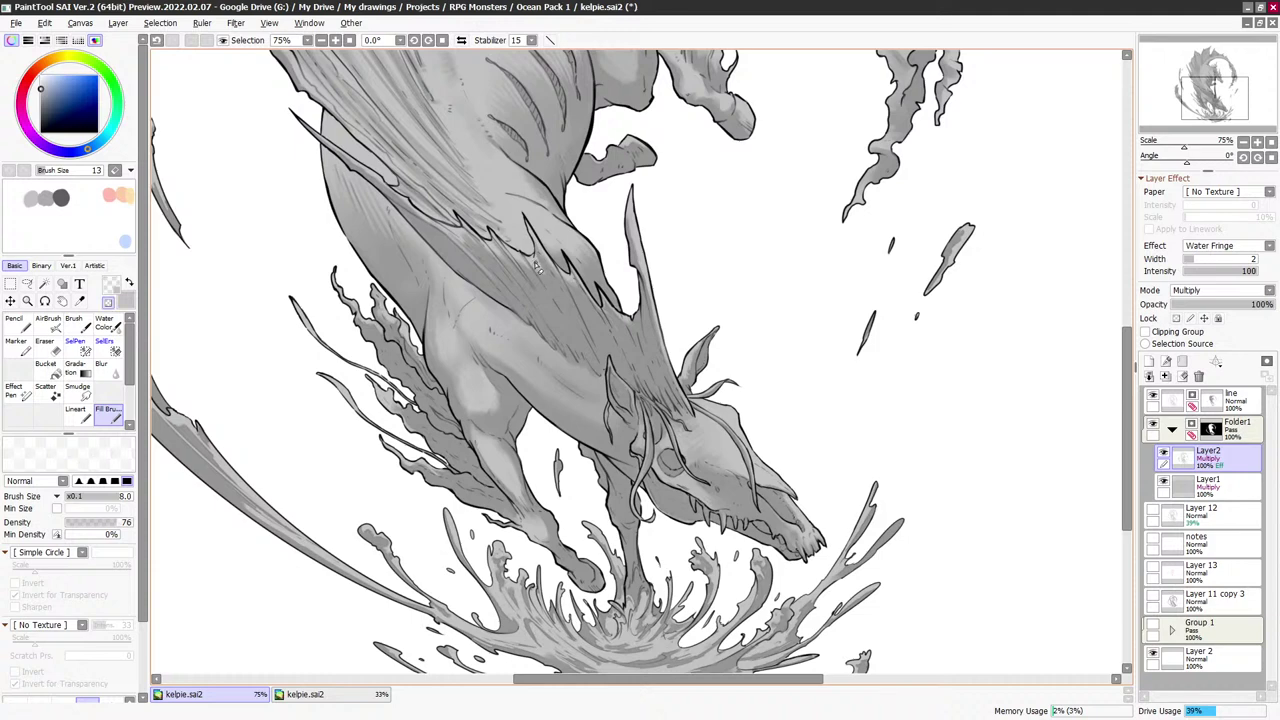
{"action": "key", "text": "bracketleft"}
{"action": "key", "text": "ctrl+z"}
{"action": "key", "text": "bracketright"}
{"action": "key", "text": "bracketright"}
{"action": "key", "text": "bracketright"}
{"action": "key", "text": "bracketleft"}
{"action": "key", "text": "bracketleft"}
{"action": "key", "text": "bracketleft"}
{"action": "key", "text": "bracketleft"}
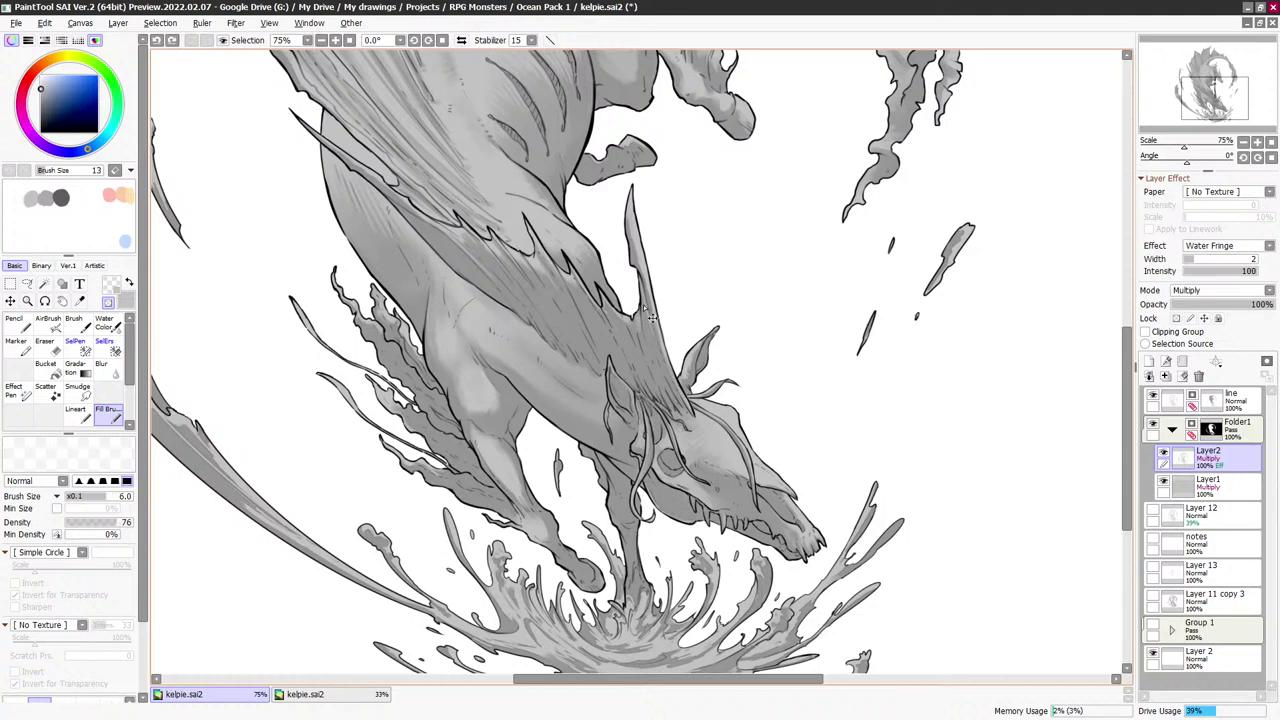
Shade the tall spike behind the head in gray at sizes 6 and 10
{"action": "key", "text": "minus"}
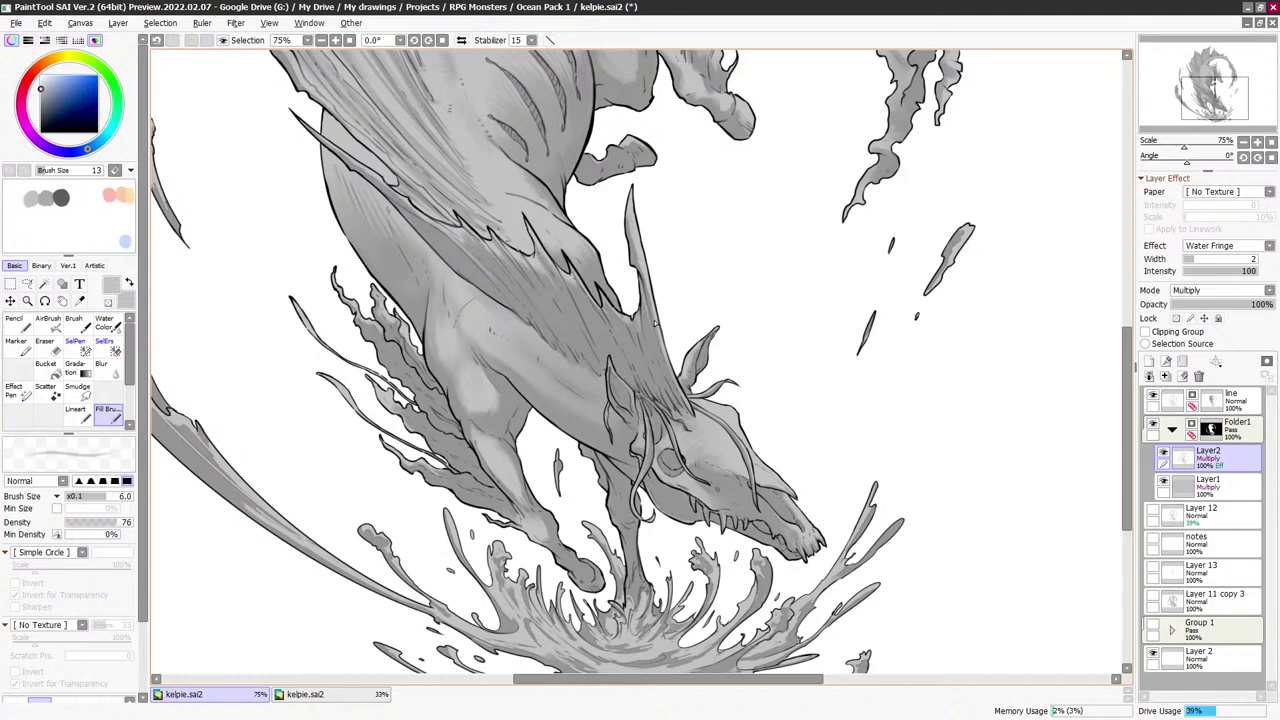
{"action": "scroll", "coordinate": [619, 233], "scroll_direction": "up", "scroll_amount": 1}
{"action": "key", "text": "bracketright"}
{"action": "key", "text": "bracketright"}
{"action": "key", "text": "bracketright"}
{"action": "key", "text": "bracketright"}
{"action": "key", "text": "bracketright"}
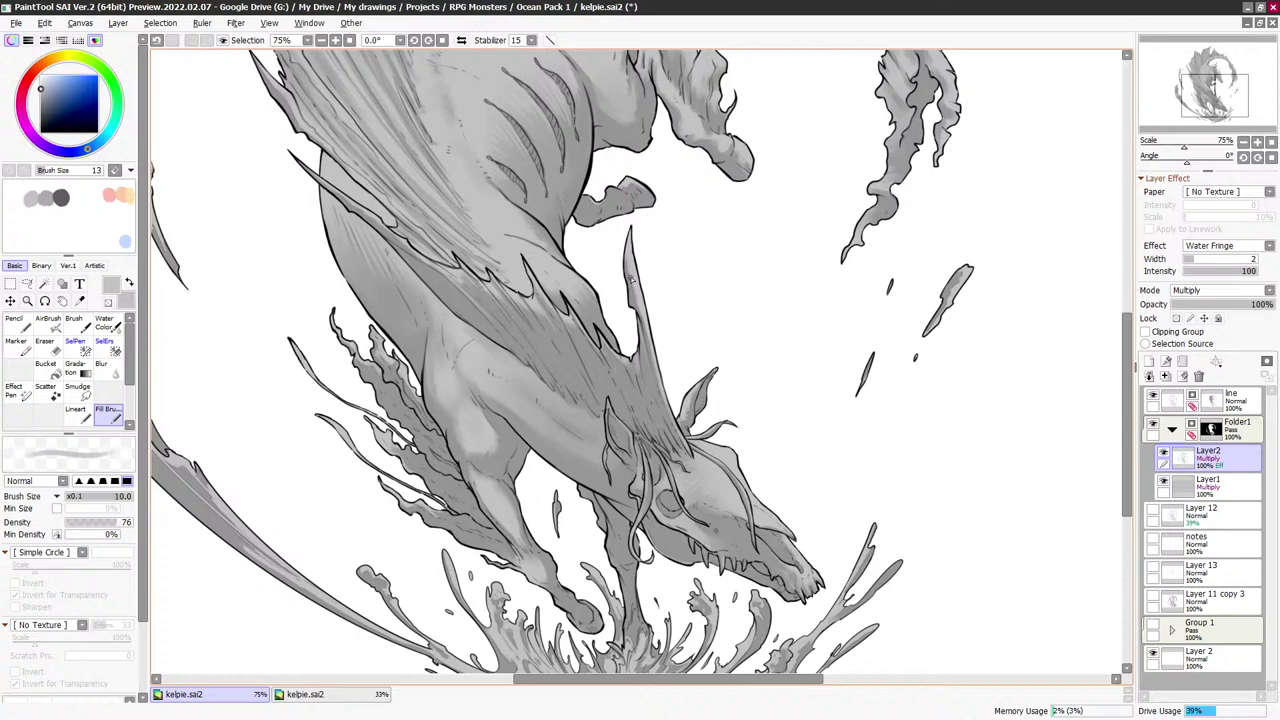
Refine the tall spike's shading by alternating transparent and gray strokes, finishing with the transparent color at size 14
{"action": "key", "text": "minus"}
{"action": "key", "text": "bracketright"}
{"action": "key", "text": "bracketright"}
{"action": "left_click_drag", "start_coordinate": [630, 280], "coordinate": [628, 250]}
{"action": "key", "text": "minus"}
{"action": "key", "text": "bracketleft"}
{"action": "key", "text": "bracketleft"}
{"action": "key", "text": "bracketleft"}
{"action": "key", "text": "bracketleft"}
{"action": "key", "text": "bracketleft"}
{"action": "key", "text": "bracketleft"}
{"action": "key", "text": "bracketright"}
{"action": "key", "text": "bracketright"}
{"action": "key", "text": "bracketright"}
{"action": "key", "text": "bracketright"}
{"action": "key", "text": "minus"}
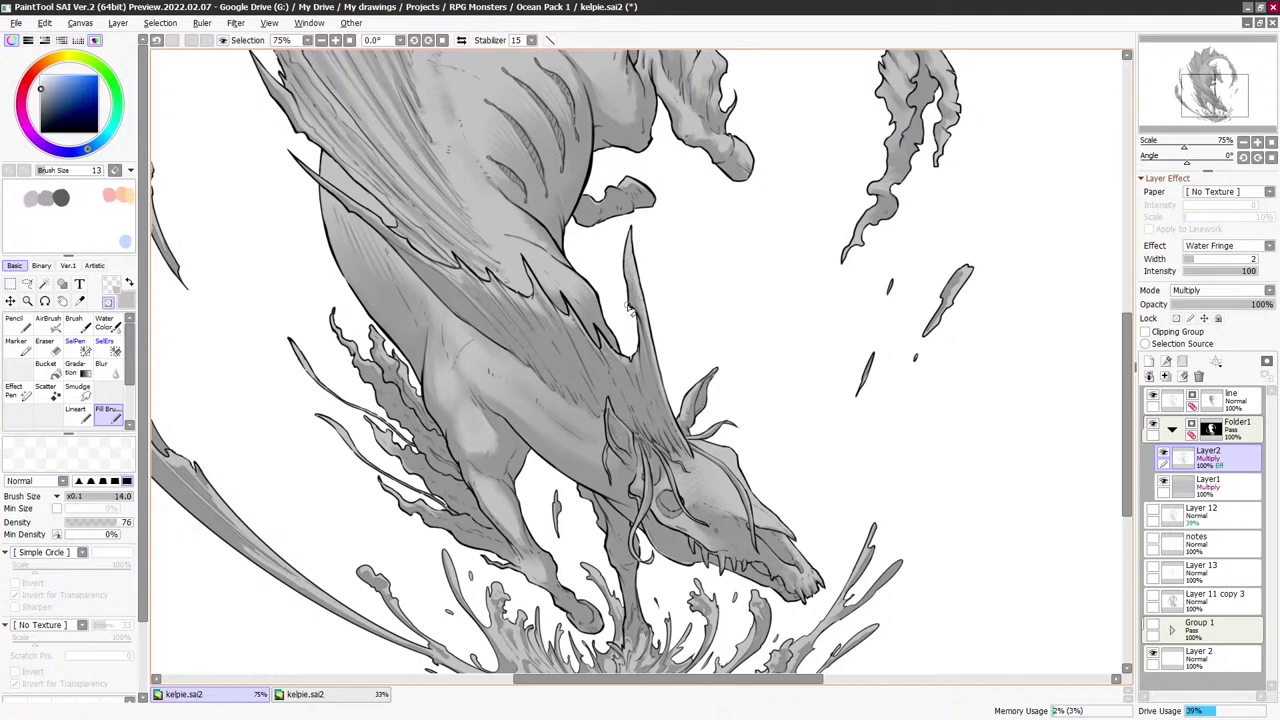
{"action": "key", "text": "bracketright"}
Touch up the shading on the rump beside the back fin in gray at size 12
{"action": "left_click_drag", "start_coordinate": [666, 240], "coordinate": [659, 330]}
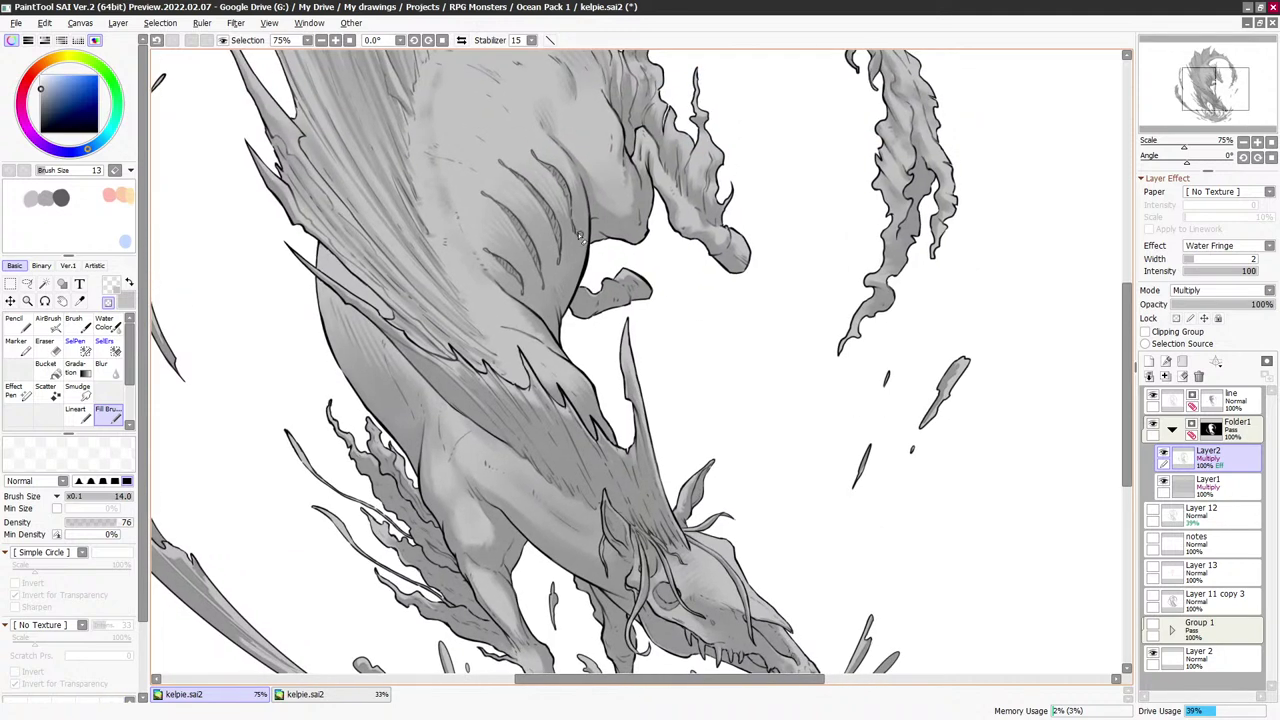
{"action": "left_click_drag", "start_coordinate": [586, 166], "coordinate": [646, 244]}
{"action": "key", "text": "bracketleft"}
{"action": "key", "text": "bracketleft"}
{"action": "key", "text": "bracketleft"}
{"action": "key", "text": "bracketleft"}
{"action": "key", "text": "bracketleft"}
{"action": "key", "text": "bracketleft"}
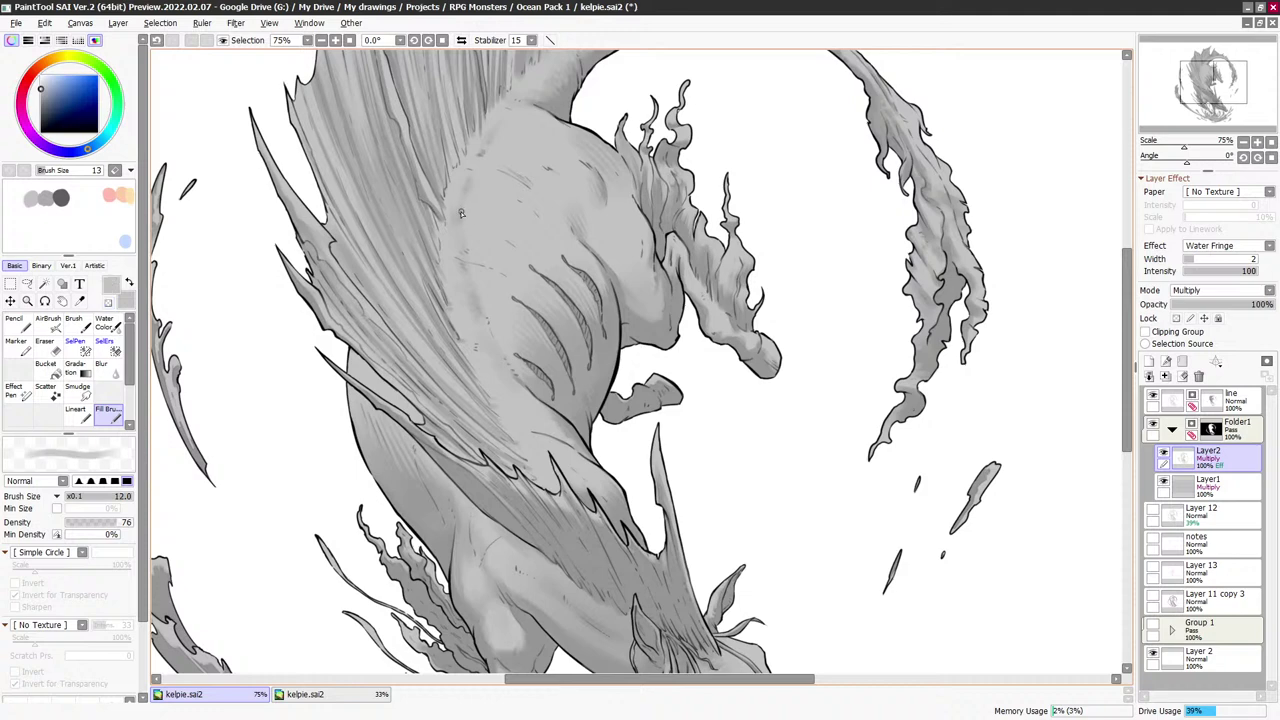
{"action": "key", "text": "bracketright"}
{"action": "key", "text": "bracketright"}
Add fine gray shading at the base of the upper back fin at size 6
{"action": "left_click_drag", "start_coordinate": [450, 150], "coordinate": [469, 278]}
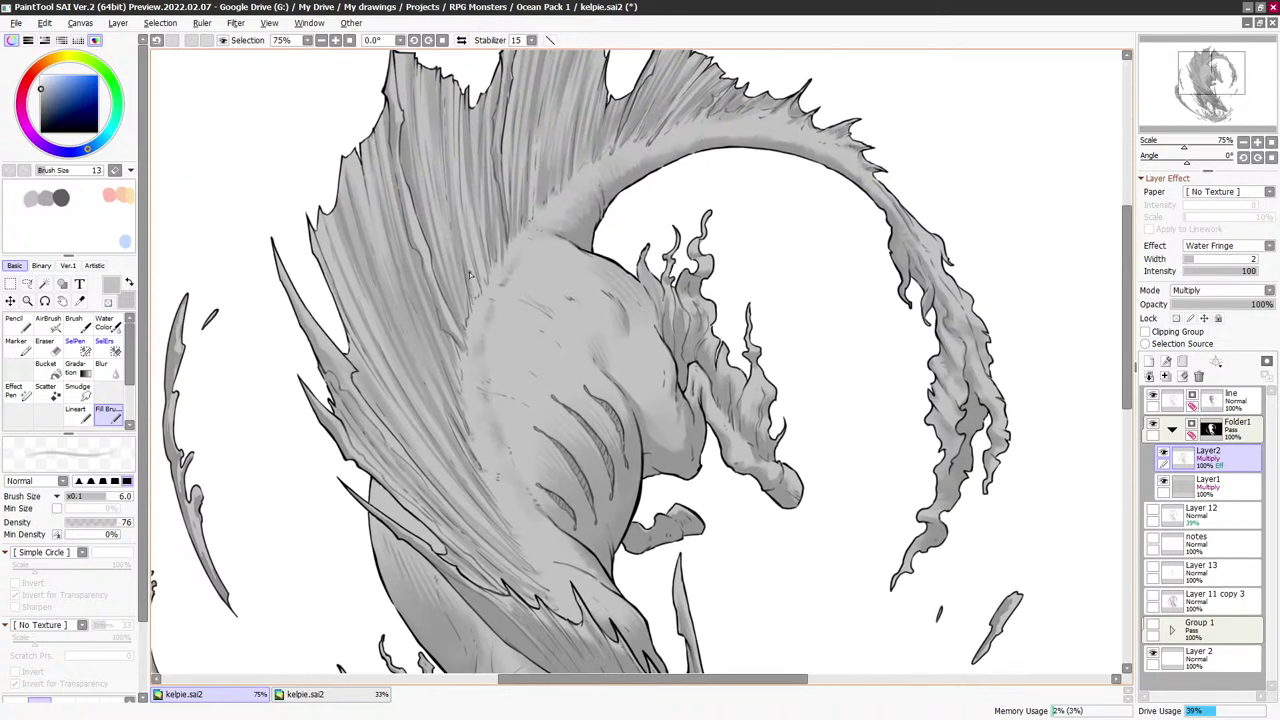
{"action": "key", "text": "bracketleft"}
{"action": "key", "text": "bracketleft"}
{"action": "key", "text": "bracketleft"}
{"action": "key", "text": "bracketleft"}
Clean up the upper back fin's rays with the transparent color at size 4 and touch up the fin's tail-base junction in gray at size 6
{"action": "key", "text": "e"}
{"action": "key", "text": "bracketleft"}
{"action": "key", "text": "bracketleft"}
{"action": "key", "text": "bracketleft"}
{"action": "key", "text": "bracketright"}
{"action": "key", "text": "bracketright"}
{"action": "key", "text": "bracketright"}
{"action": "key", "text": "bracketright"}
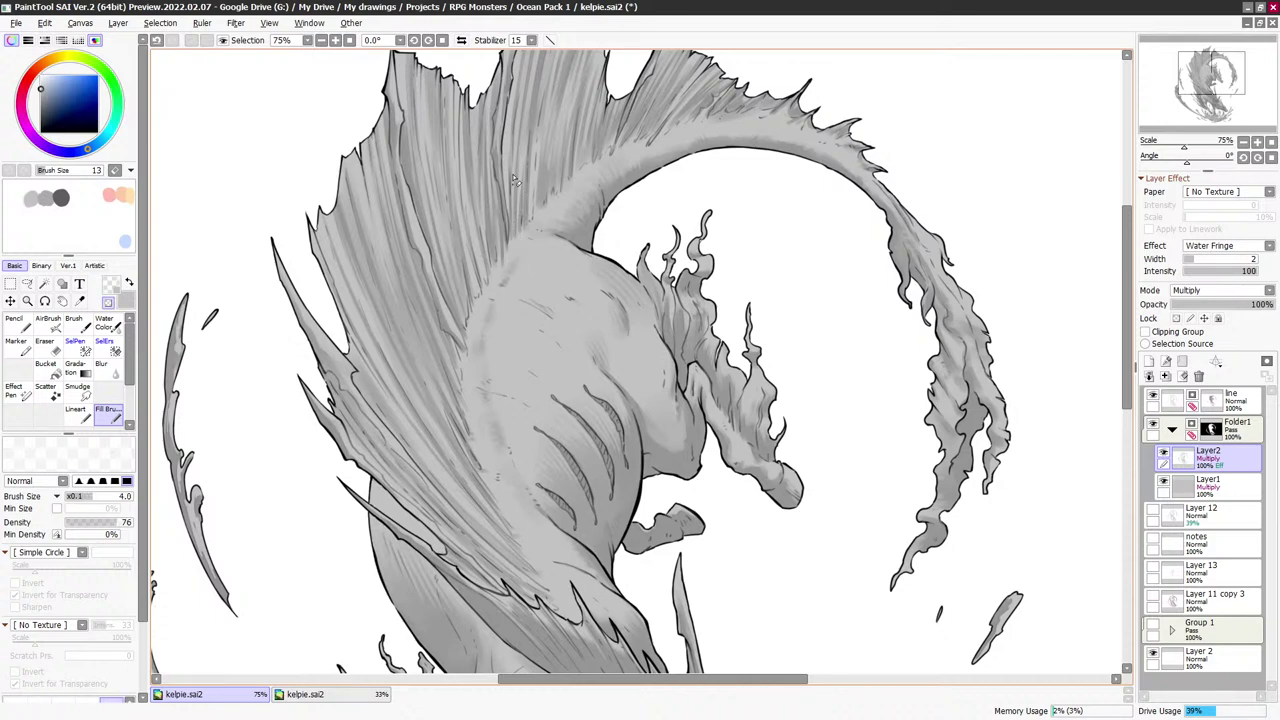
{"action": "mouse_move", "coordinate": [552, 206]}
{"action": "left_mouse_down"}
{"action": "mouse_move", "coordinate": [548, 238]}
{"action": "mouse_move", "coordinate": [517, 256]}
{"action": "left_mouse_up"}
{"action": "key", "text": "bracketright"}
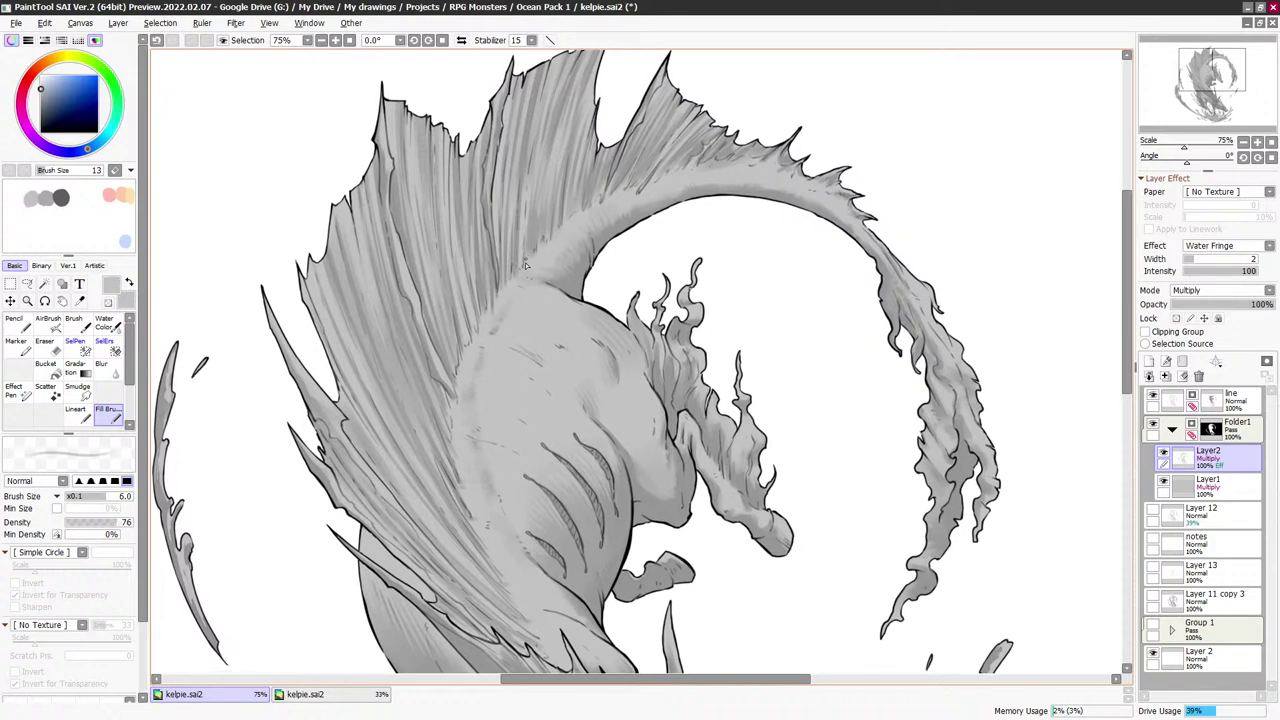
Apply broad, soft gray shading over the lower back fin and the leg fronds with the brush enlarged to sizes 120 and 160
{"action": "left_click_drag", "start_coordinate": [737, 610], "coordinate": [811, 369]}
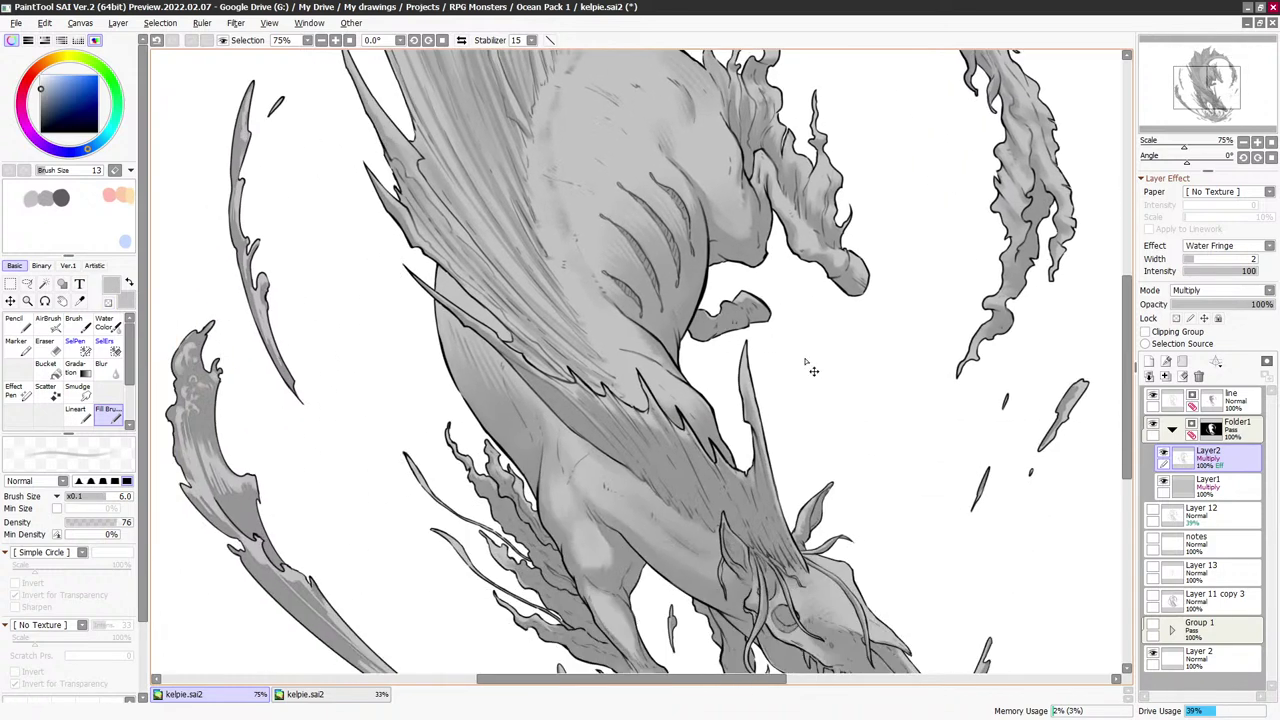
{"action": "scroll", "coordinate": [818, 392], "scroll_direction": "down", "scroll_amount": 1}
{"action": "left_click_drag", "start_coordinate": [831, 431], "coordinate": [763, 348]}
{"action": "left_click_drag", "start_coordinate": [677, 354], "coordinate": [675, 351]}
{"action": "key", "text": "bracketright"}
{"action": "key", "text": "bracketright"}
{"action": "key", "text": "bracketright"}
{"action": "key", "text": "bracketright"}
{"action": "key", "text": "bracketright"}
{"action": "key", "text": "bracketright"}
{"action": "key", "text": "bracketright"}
{"action": "key", "text": "bracketright"}
{"action": "key", "text": "bracketright"}
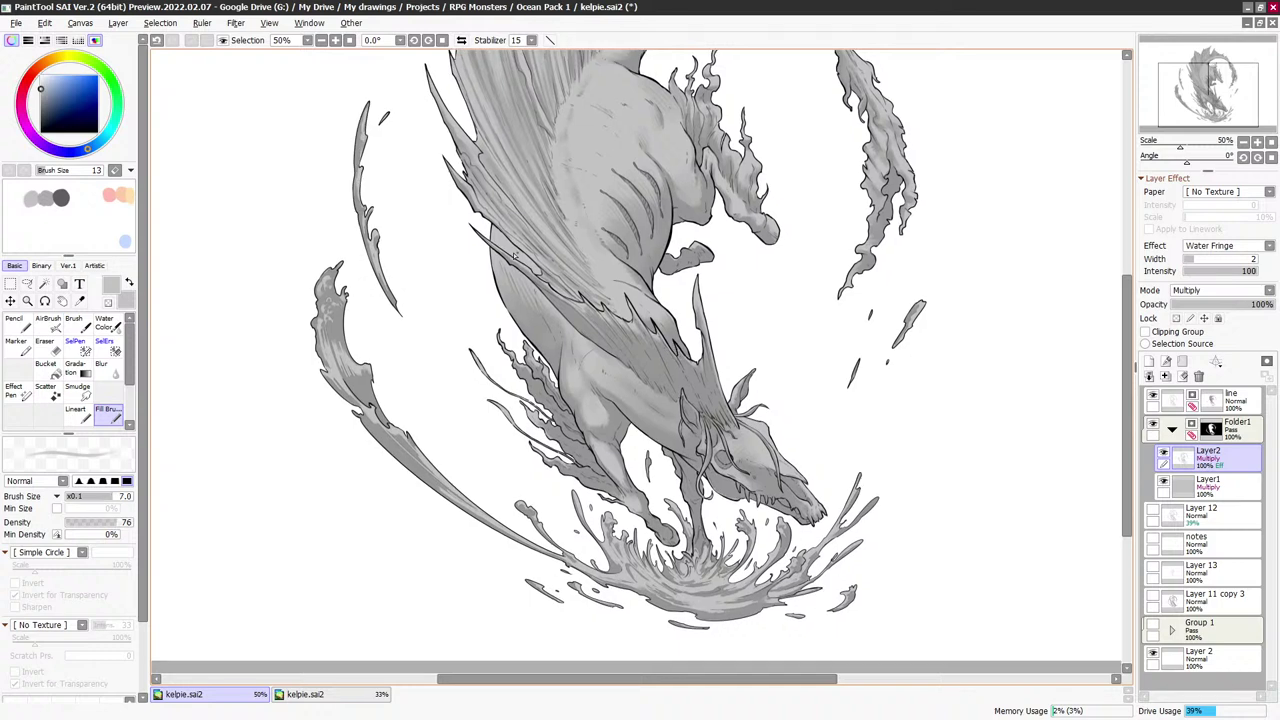
{"action": "key", "text": "bracketright"}
{"action": "key", "text": "bracketright"}
{"action": "key", "text": "bracketright"}
{"action": "key", "text": "bracketright"}
{"action": "key", "text": "bracketright"}
{"action": "key", "text": "bracketright"}
{"action": "key", "text": "bracketright"}
{"action": "key", "text": "bracketright"}
{"action": "key", "text": "bracketright"}
{"action": "key", "text": "bracketright"}
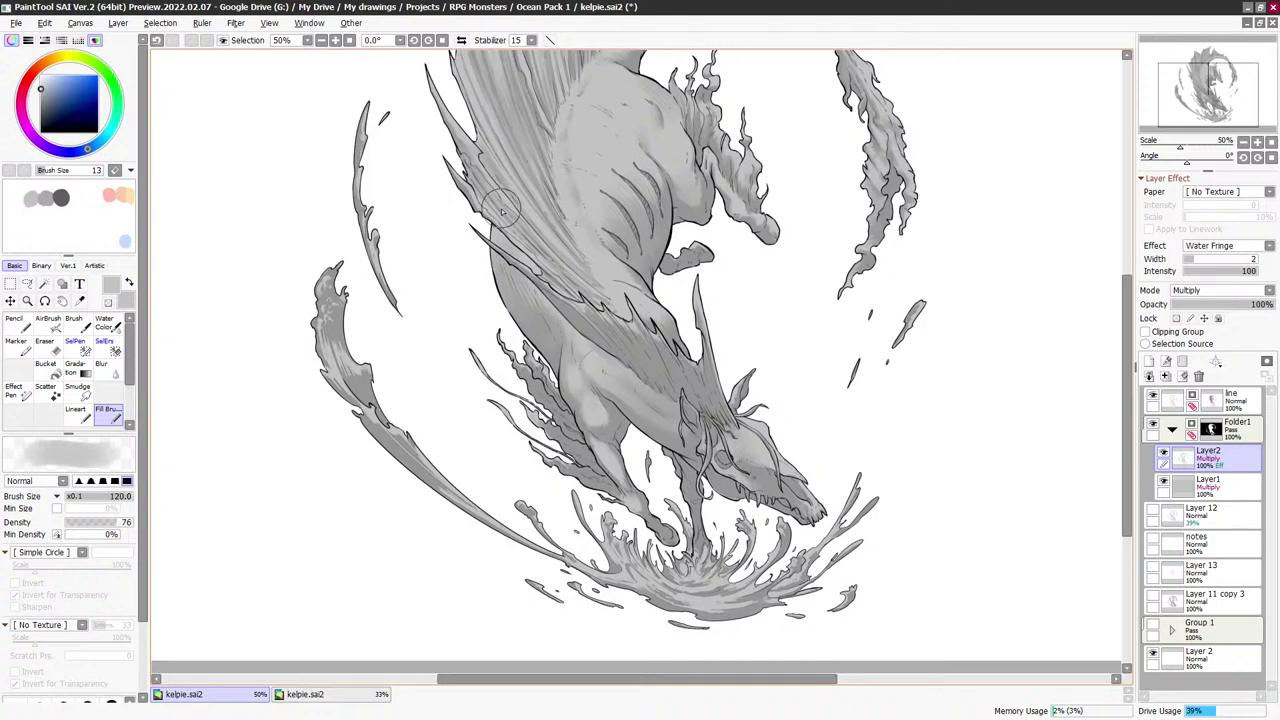
{"action": "mouse_move", "coordinate": [690, 260]}
{"action": "left_mouse_down"}
{"action": "mouse_move", "coordinate": [662, 167]}
{"action": "mouse_move", "coordinate": [623, 228]}
{"action": "left_mouse_up"}
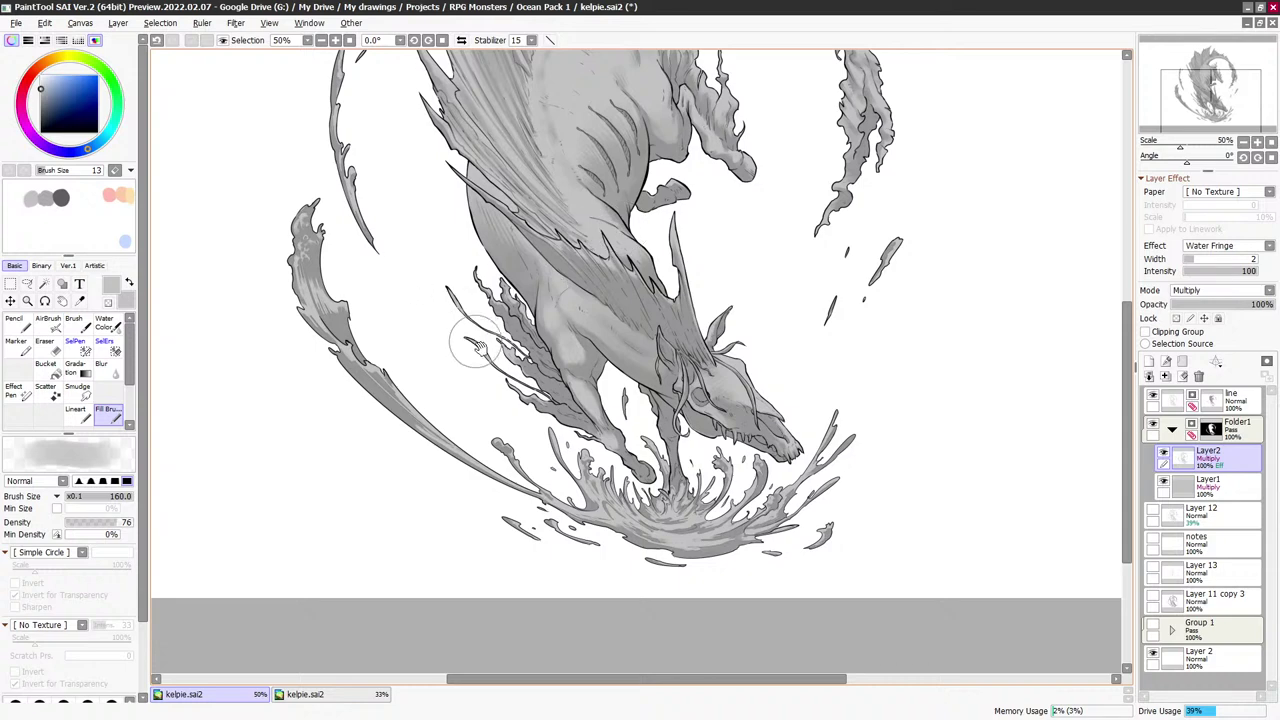
Review the shading across the whole kelpie illustration and save the file
{"action": "left_click_drag", "start_coordinate": [559, 368], "coordinate": [526, 317]}
{"action": "scroll", "coordinate": [909, 376], "scroll_direction": "up", "scroll_amount": 5}
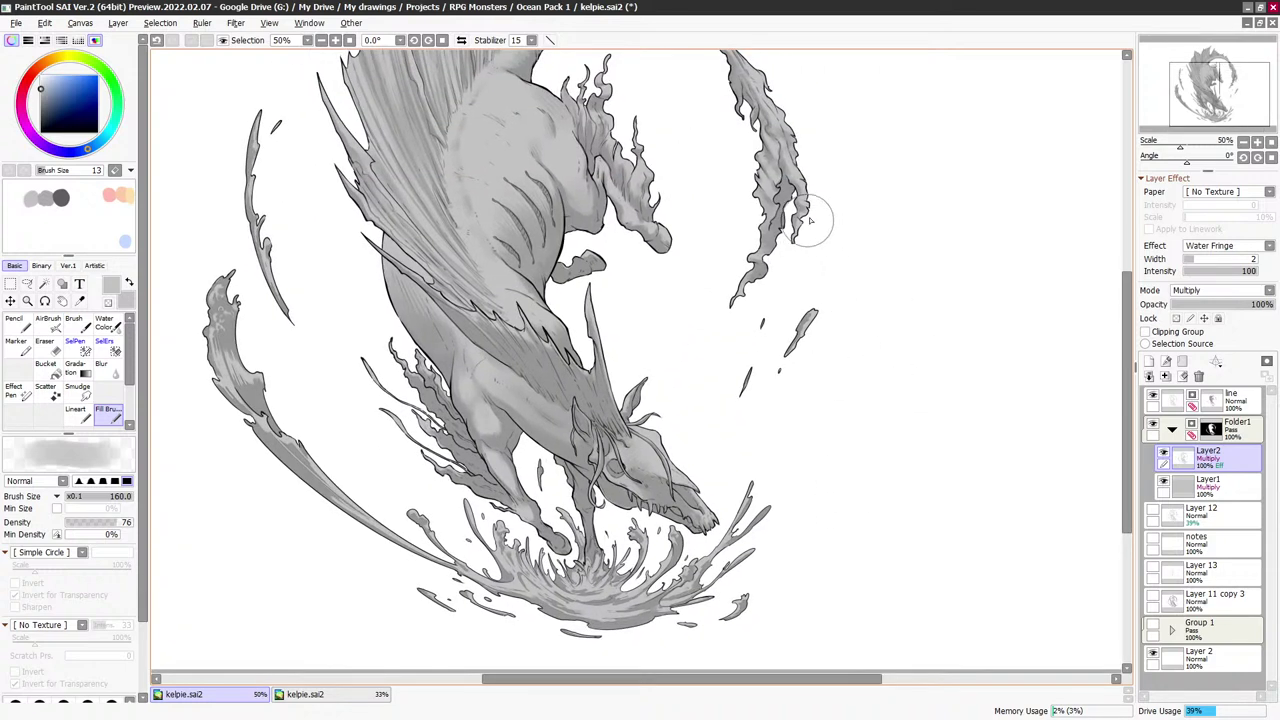
{"action": "scroll", "coordinate": [790, 270], "scroll_direction": "right", "scroll_amount": 1}
{"action": "scroll", "coordinate": [790, 332], "scroll_direction": "down", "scroll_amount": 2}
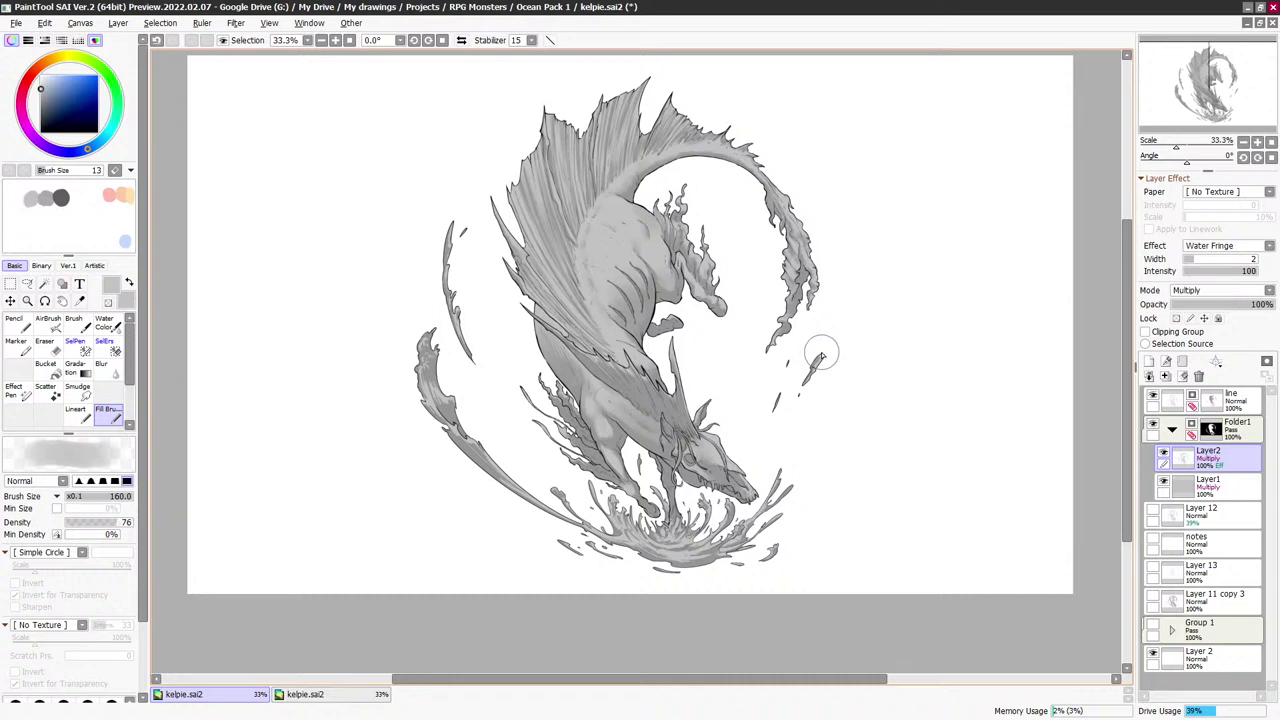
{"action": "scroll", "coordinate": [760, 250], "scroll_direction": "down", "scroll_amount": 1}
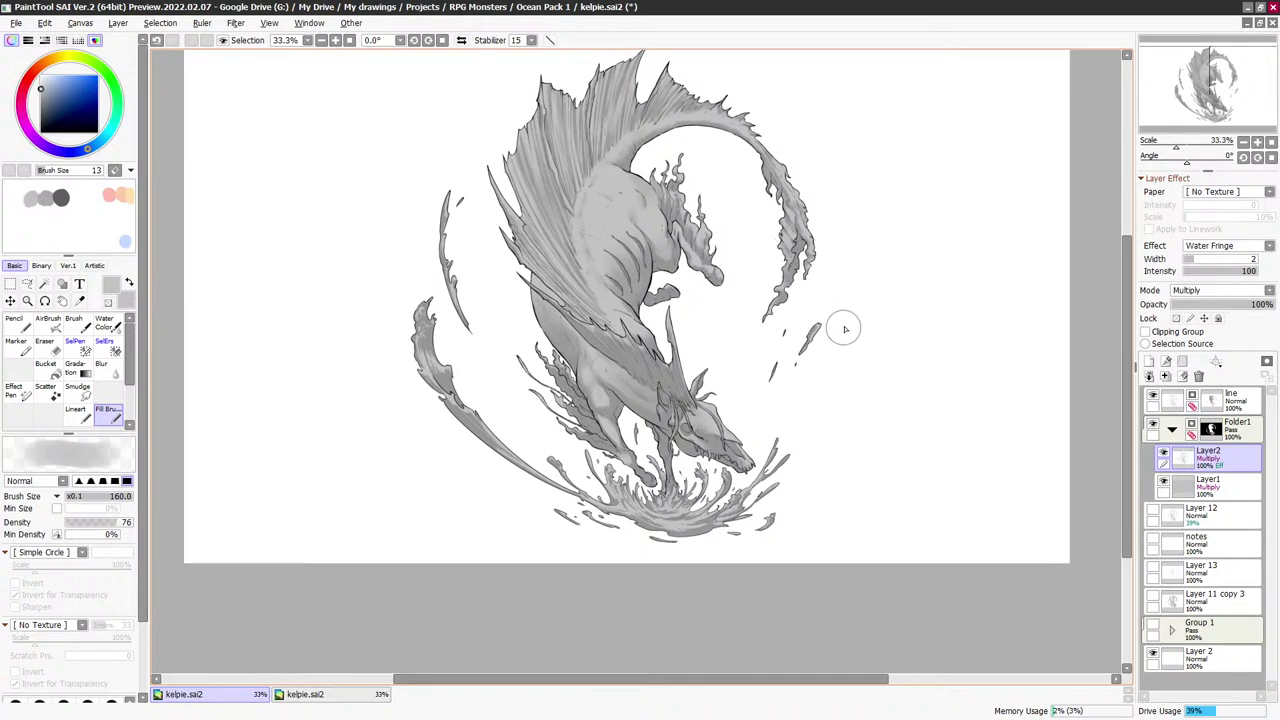
{"action": "left_click_drag", "start_coordinate": [842, 351], "coordinate": [828, 338]}
{"action": "key", "text": "ctrl+s"}
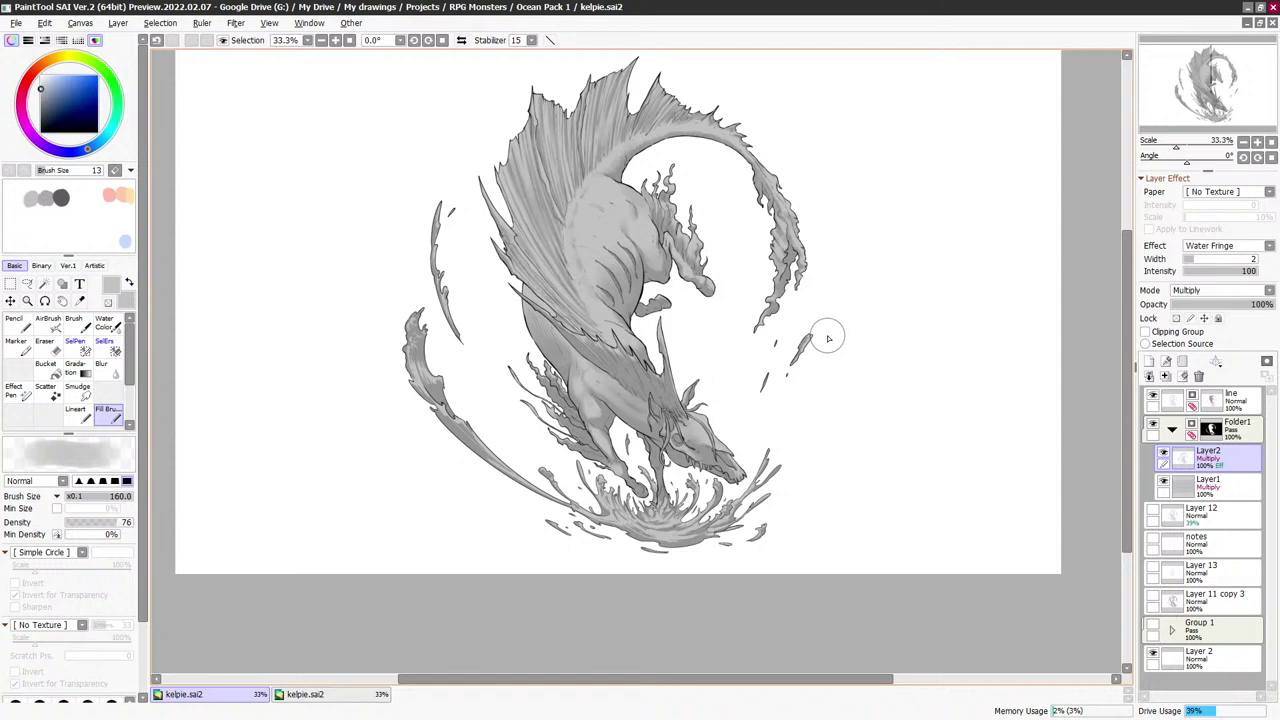